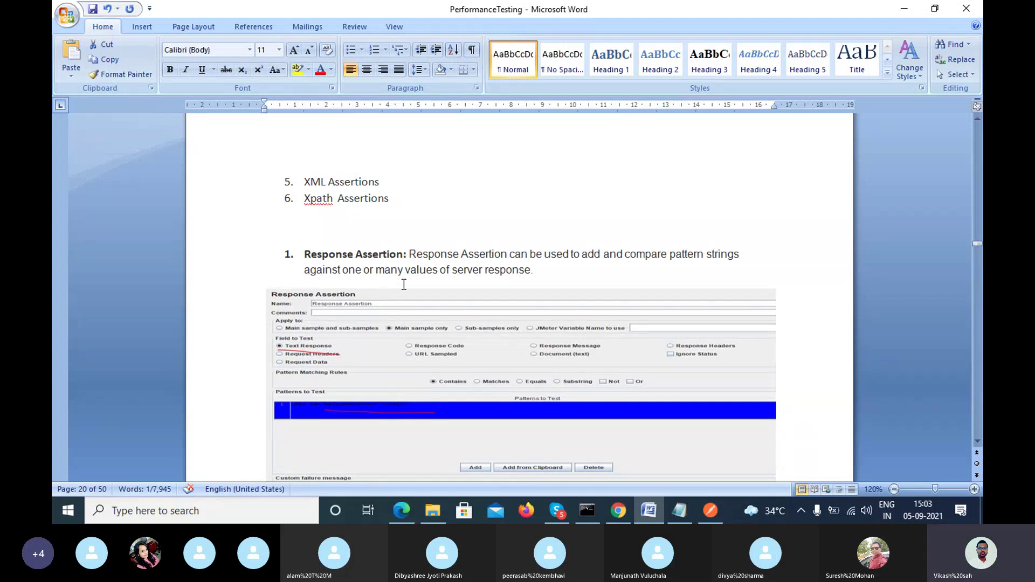
- Scroll Word back up to the Assertions notes, then switch to the Skype call
{"action": "scroll", "coordinate": [530, 244], "scroll_direction": "up", "scroll_amount": 10}
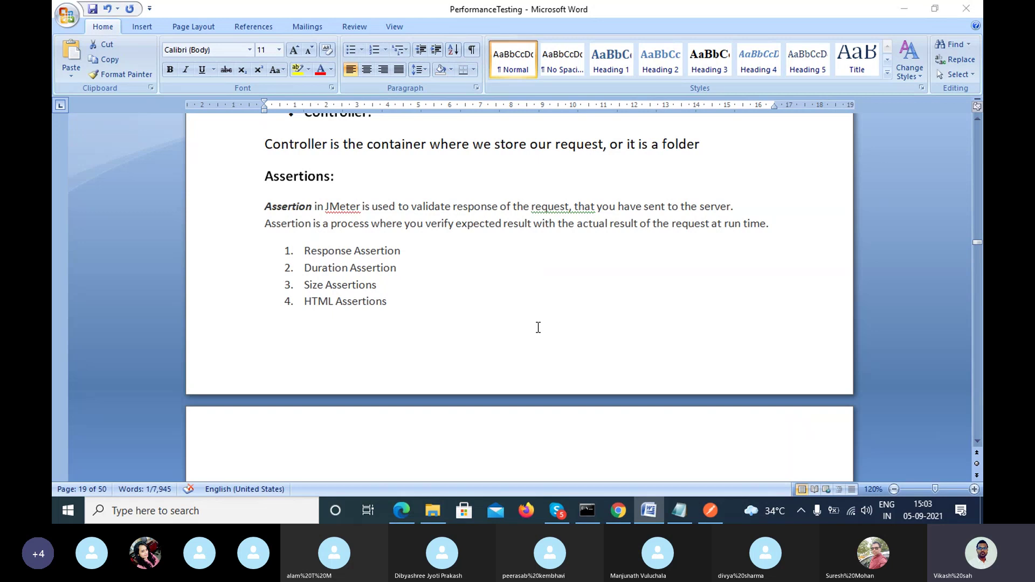
{"action": "key", "text": "alt+Tab"}
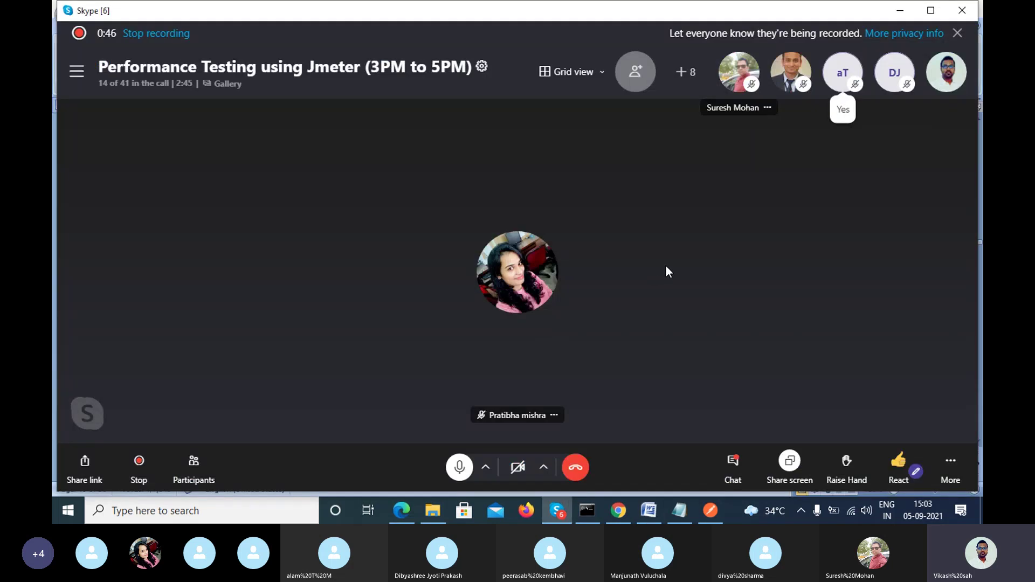
- Minimize Skype, Word, Chrome and Postman, then launch JMeter 5.4.1 from its desktop shortcut
{"action": "left_click", "coordinate": [903, 15]}
{"action": "left_click", "coordinate": [904, 9]}
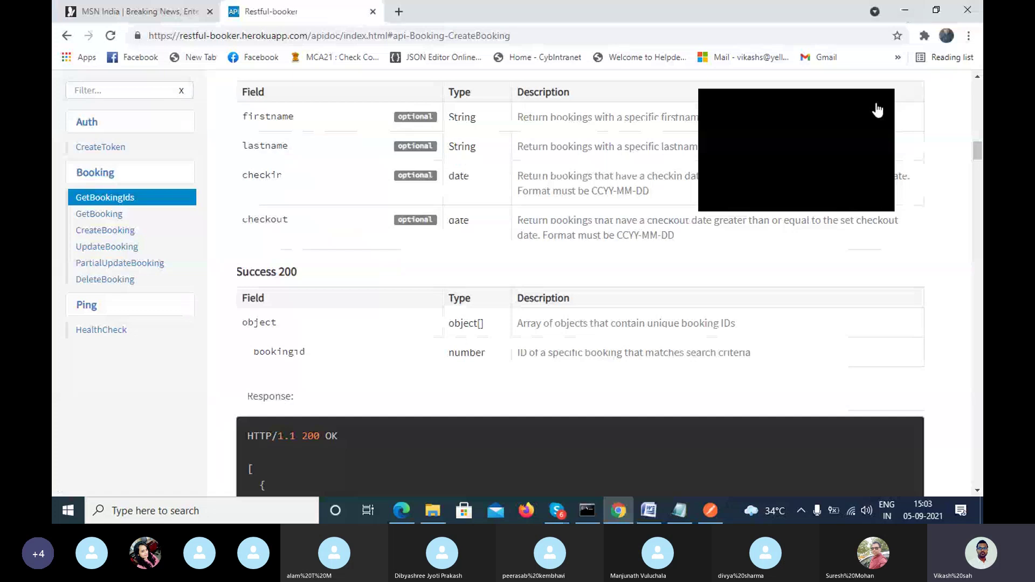
{"action": "left_click", "coordinate": [903, 12]}
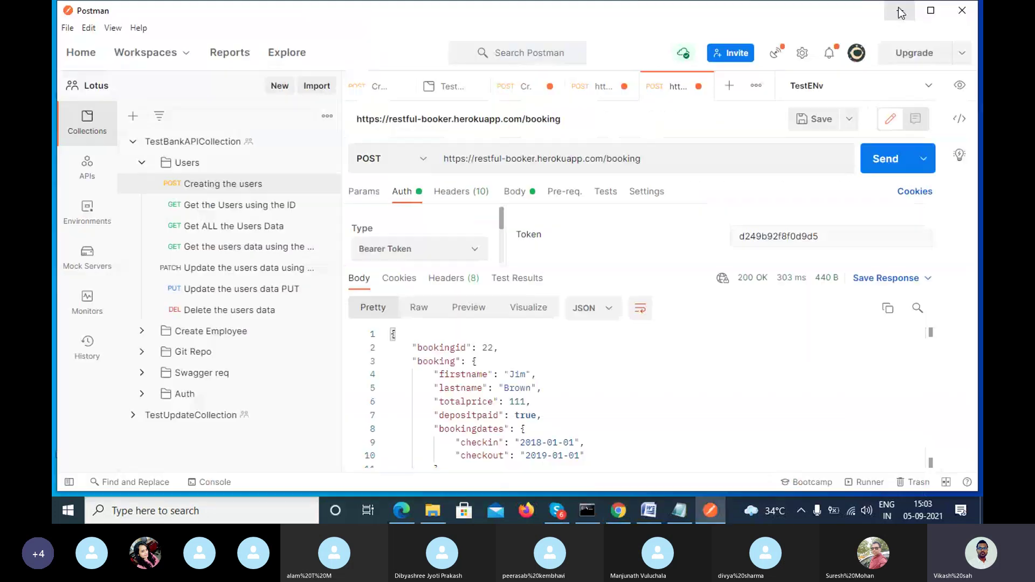
{"action": "left_click", "coordinate": [899, 11]}
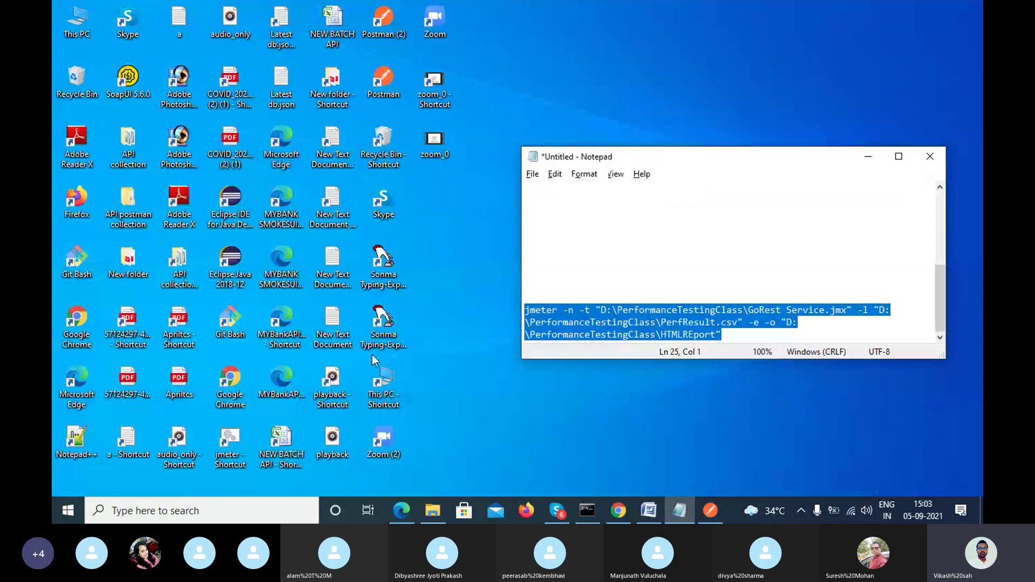
{"action": "double_click", "coordinate": [226, 439]}
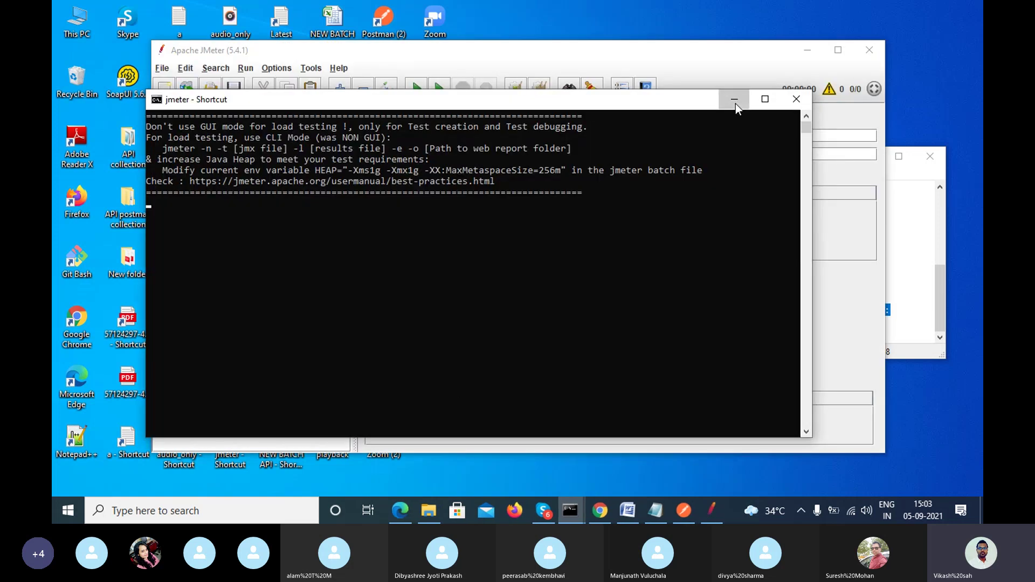
- Minimize the JMeter console, glance at the File menu without choosing anything, and return to Word
{"action": "left_click", "coordinate": [735, 102]}
{"action": "left_click", "coordinate": [162, 68]}
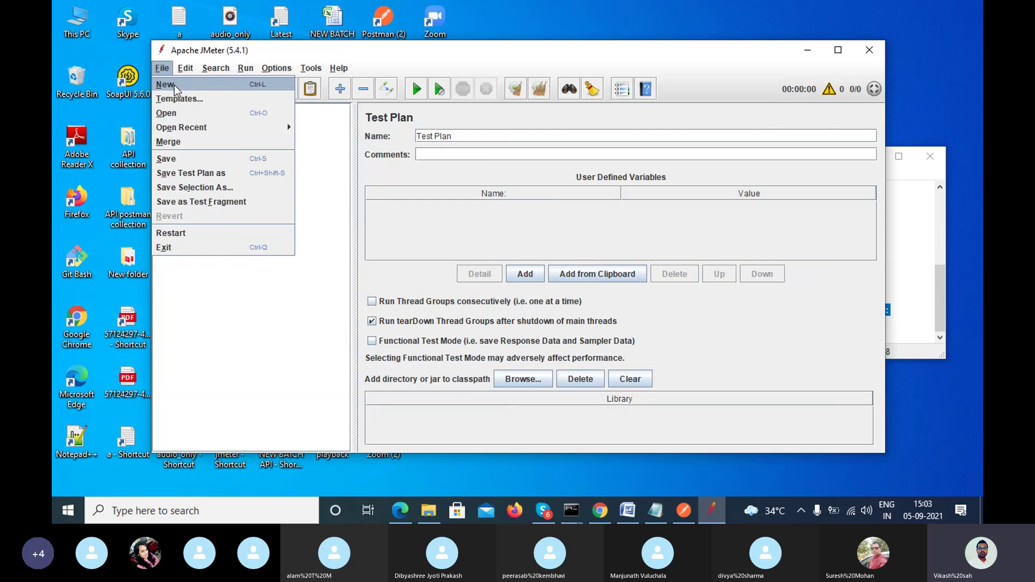
{"action": "mouse_move", "coordinate": [194, 125]}
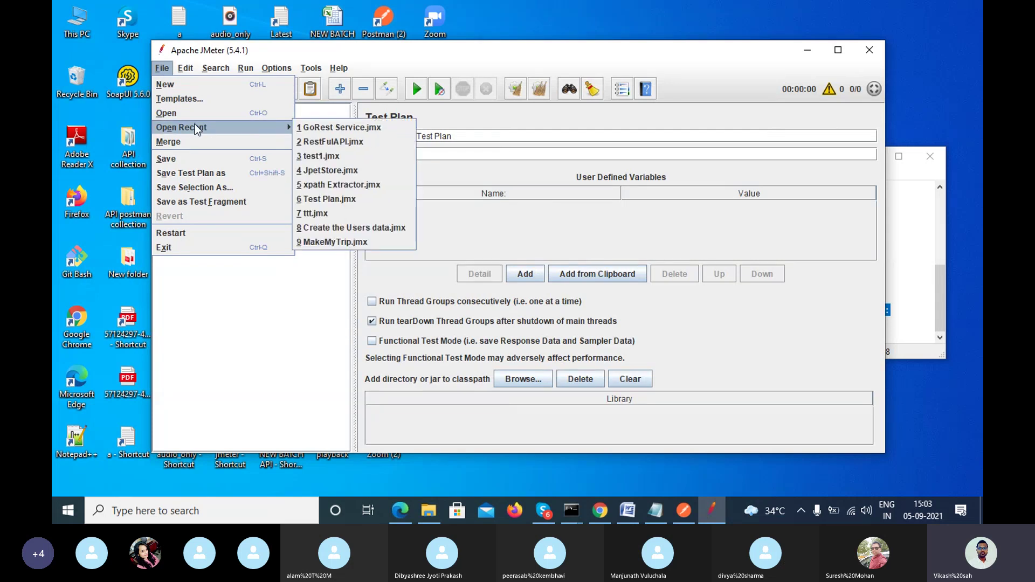
{"action": "left_click", "coordinate": [189, 288]}
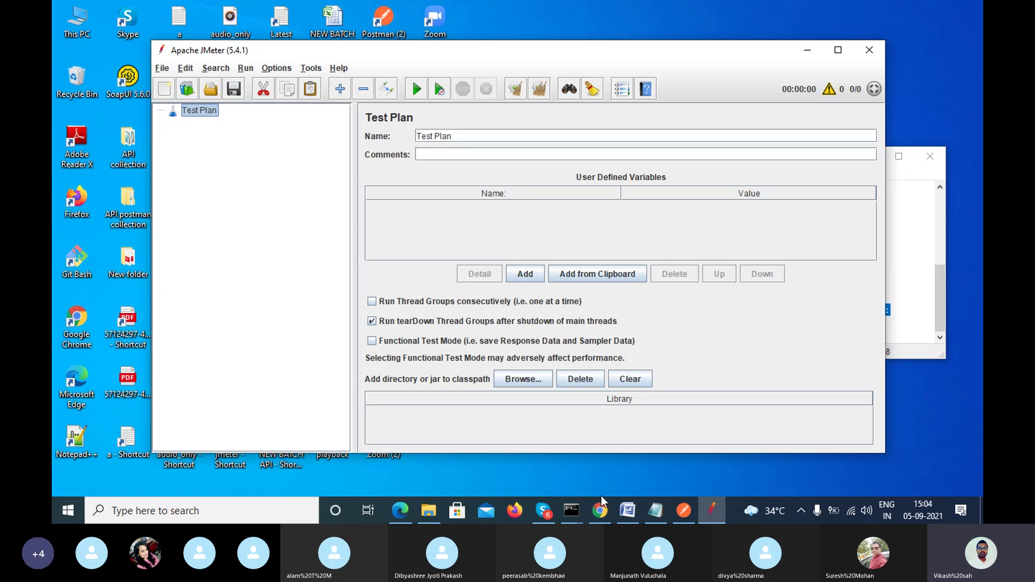
{"action": "left_click", "coordinate": [628, 511]}
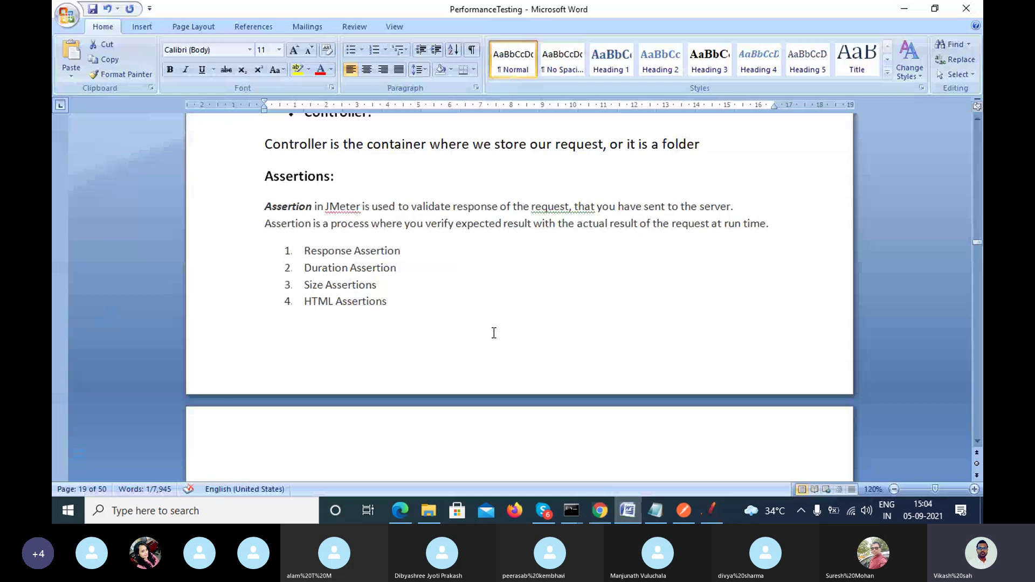
- Select the Assertions heading and list in Word, then switch back to JMeter
{"action": "left_click_drag", "start_coordinate": [434, 326], "coordinate": [267, 178]}
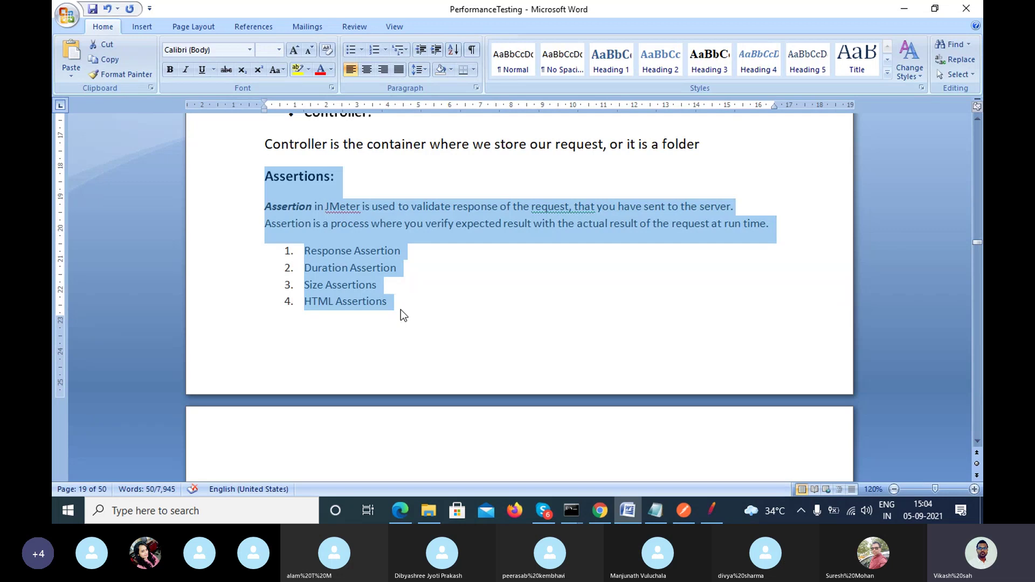
{"action": "key", "text": "alt+Tab"}
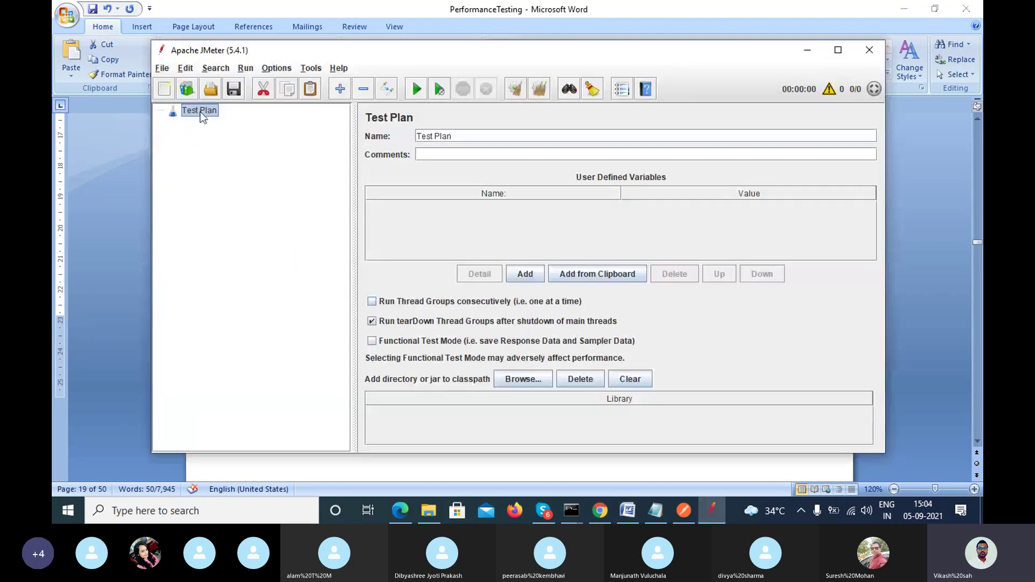
- Add a Thread Group to the Test Plan with an HTTP Request sampler inside it
{"action": "right_click", "coordinate": [199, 111]}
{"action": "mouse_move", "coordinate": [231, 120]}
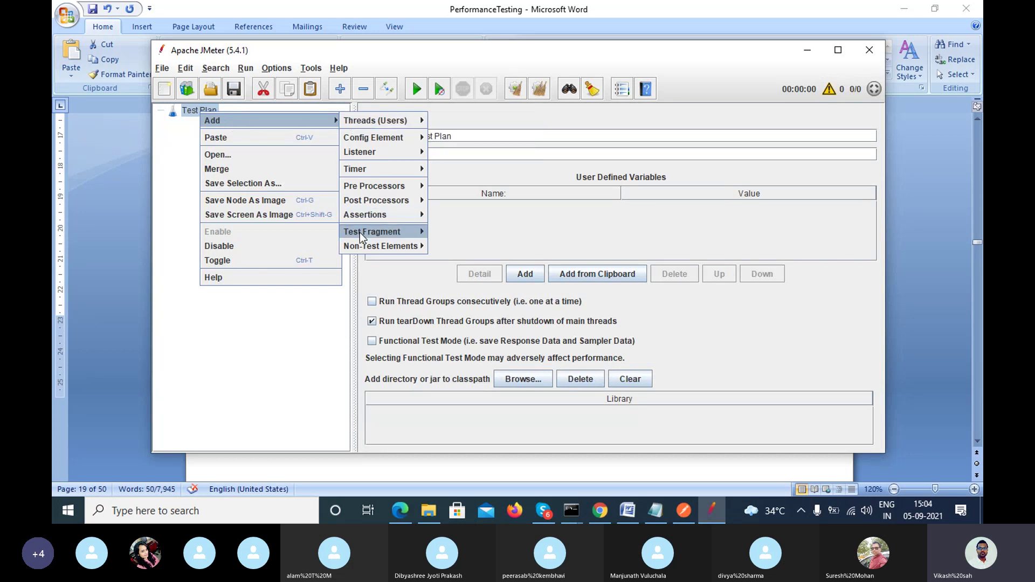
{"action": "mouse_move", "coordinate": [325, 122]}
{"action": "mouse_move", "coordinate": [359, 120]}
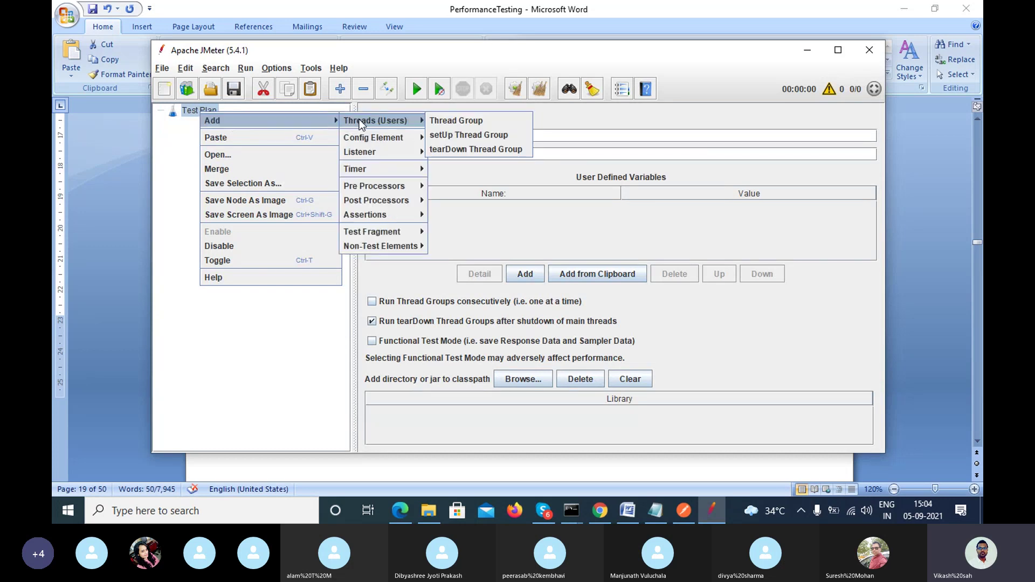
{"action": "left_click", "coordinate": [449, 120]}
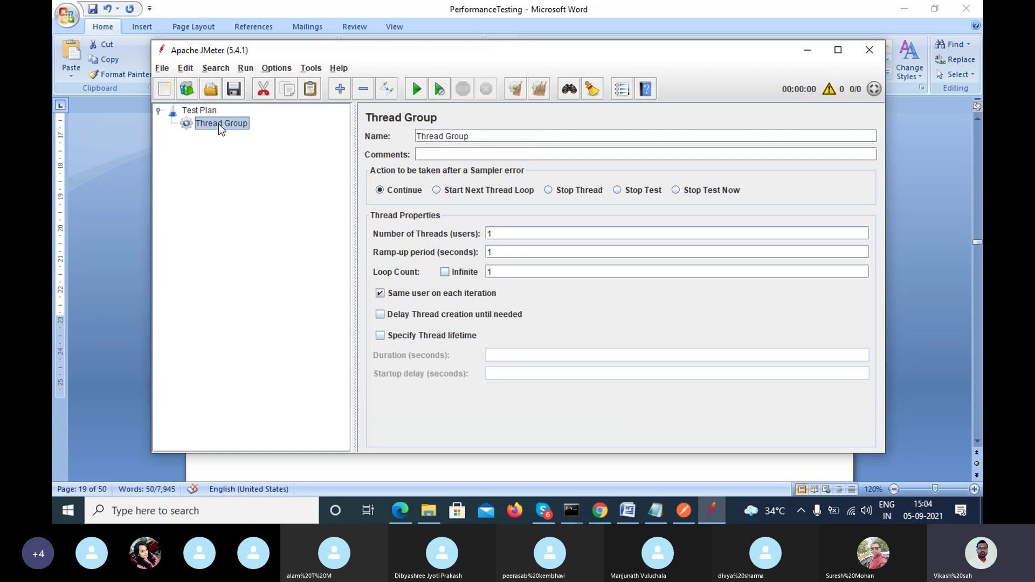
{"action": "right_click", "coordinate": [218, 124]}
{"action": "mouse_move", "coordinate": [276, 134]}
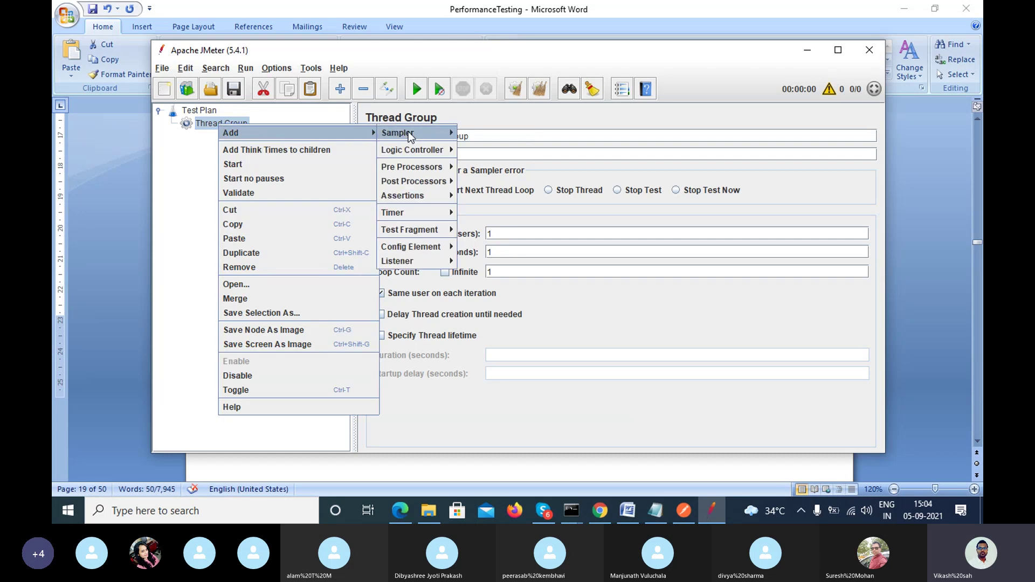
{"action": "mouse_move", "coordinate": [409, 132]}
{"action": "left_click", "coordinate": [474, 148]}
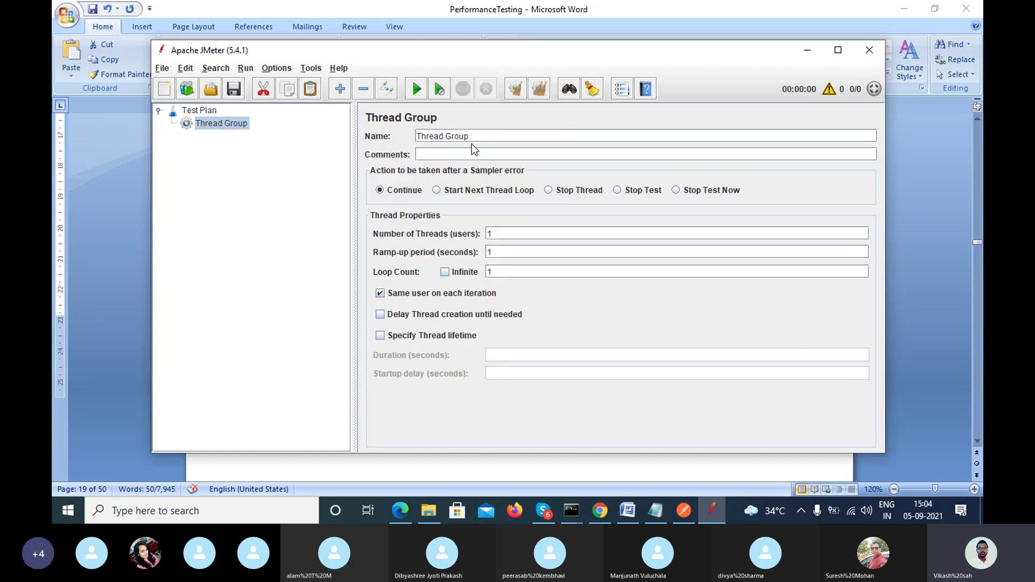
- Add View Results Tree and Summary Report listeners to the Thread Group
{"action": "right_click", "coordinate": [223, 123]}
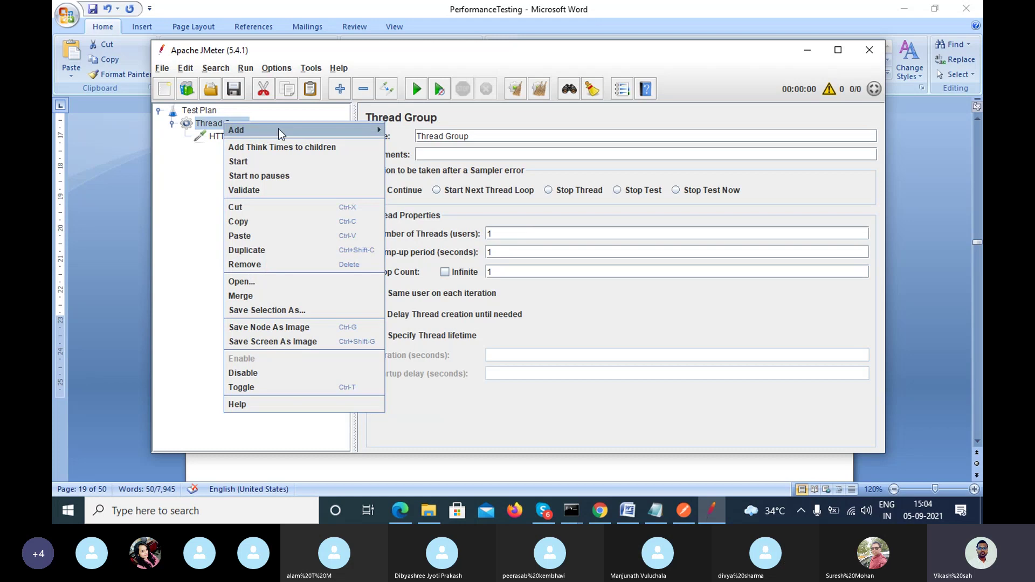
{"action": "mouse_move", "coordinate": [280, 130]}
{"action": "mouse_move", "coordinate": [415, 261]}
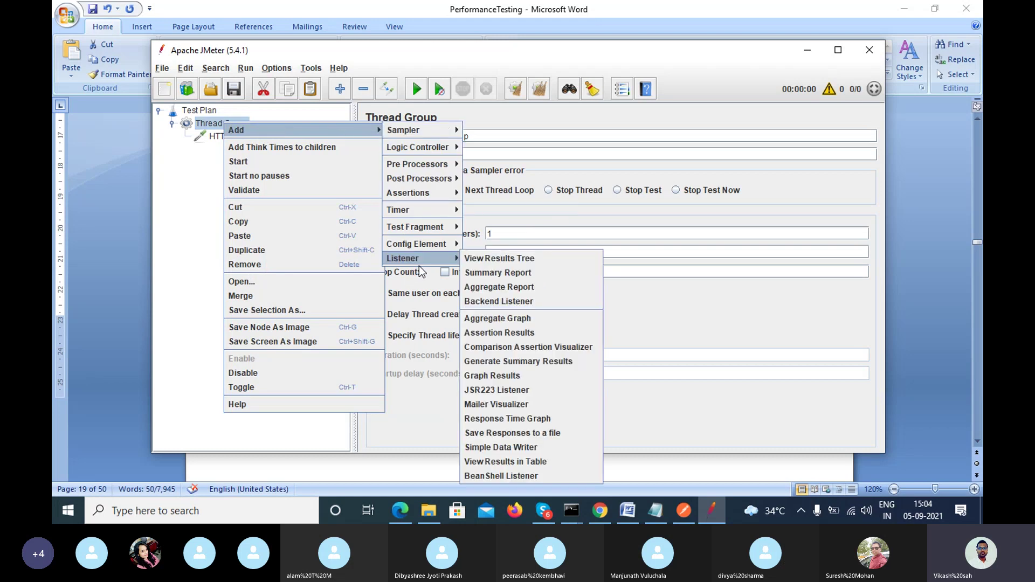
{"action": "left_click", "coordinate": [464, 258]}
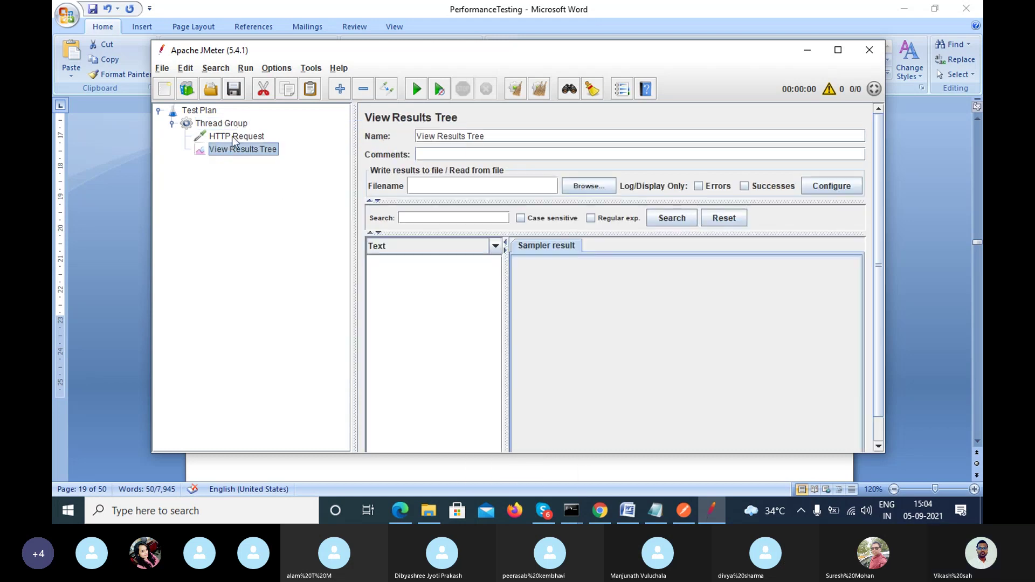
{"action": "right_click", "coordinate": [223, 124]}
{"action": "mouse_move", "coordinate": [328, 137]}
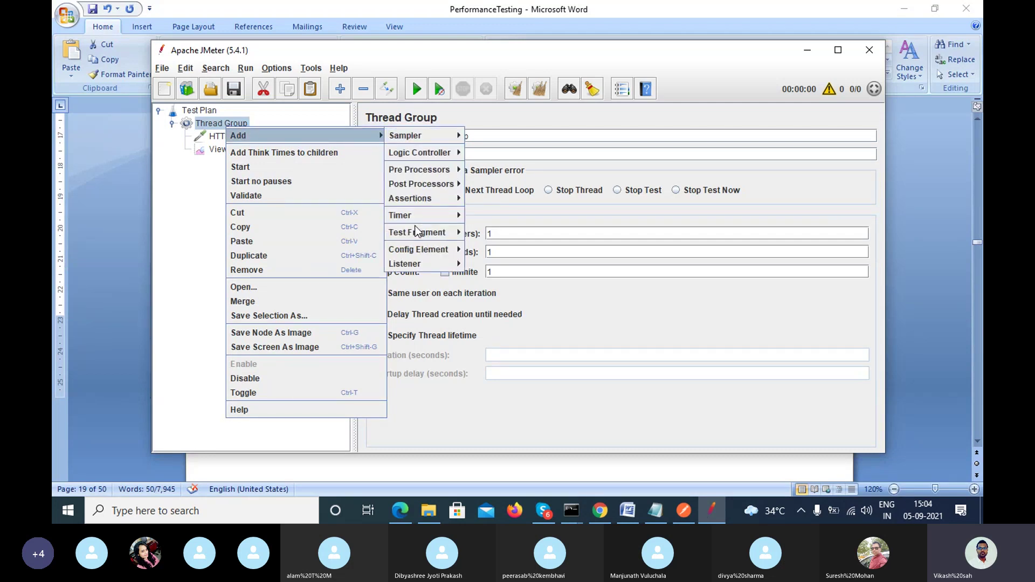
{"action": "mouse_move", "coordinate": [427, 262]}
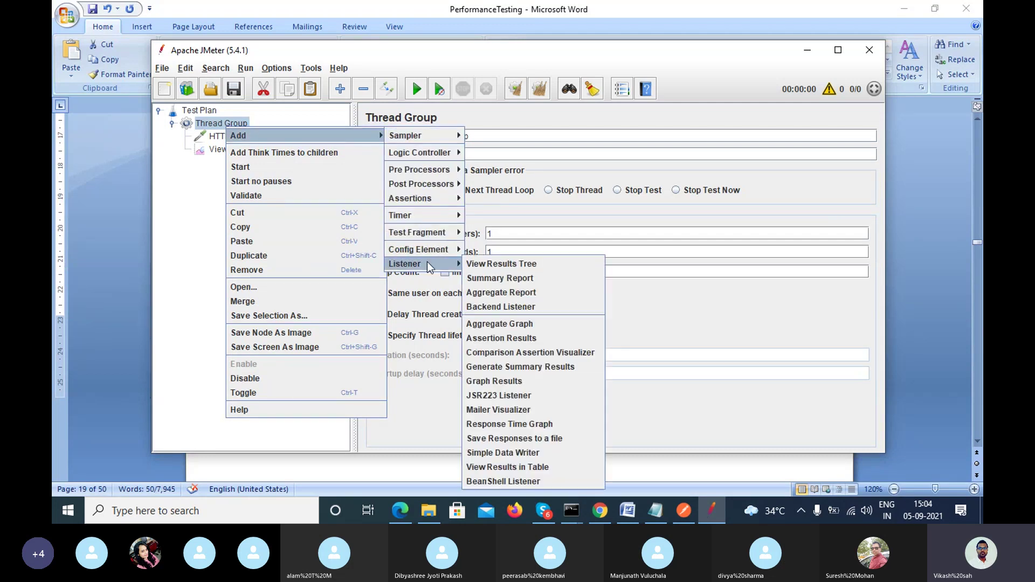
{"action": "left_click", "coordinate": [484, 279]}
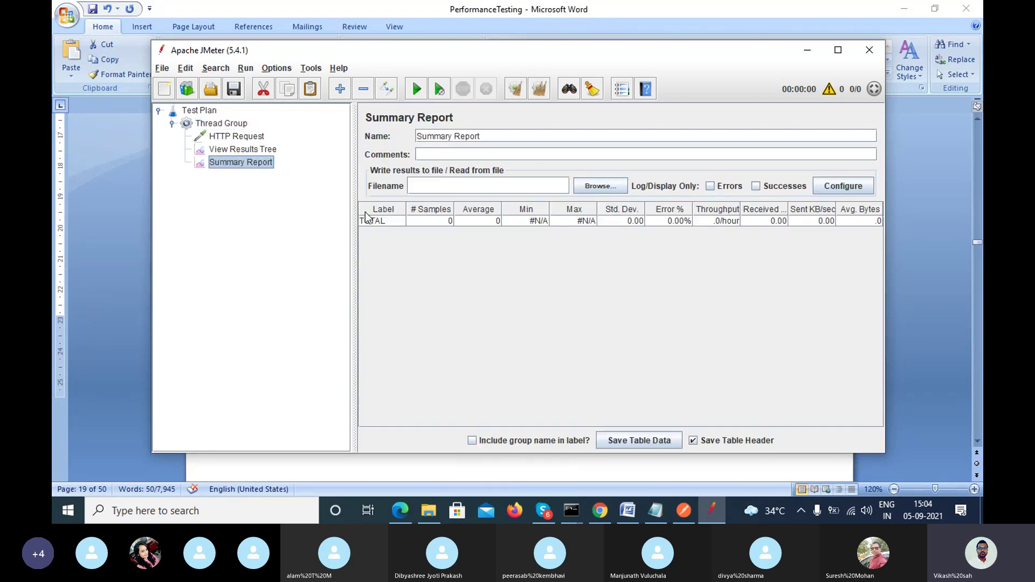
- Bring up the Thread Group's Add > Listener menu again for another listener
{"action": "right_click", "coordinate": [243, 135]}
{"action": "left_click", "coordinate": [220, 124]}
{"action": "right_click", "coordinate": [220, 124]}
{"action": "mouse_move", "coordinate": [337, 130]}
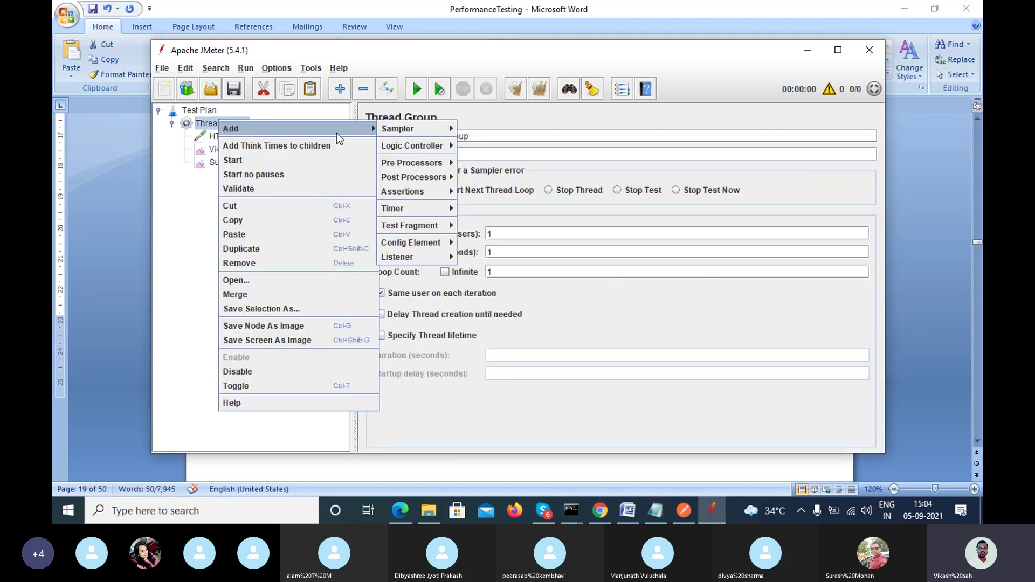
{"action": "mouse_move", "coordinate": [422, 257]}
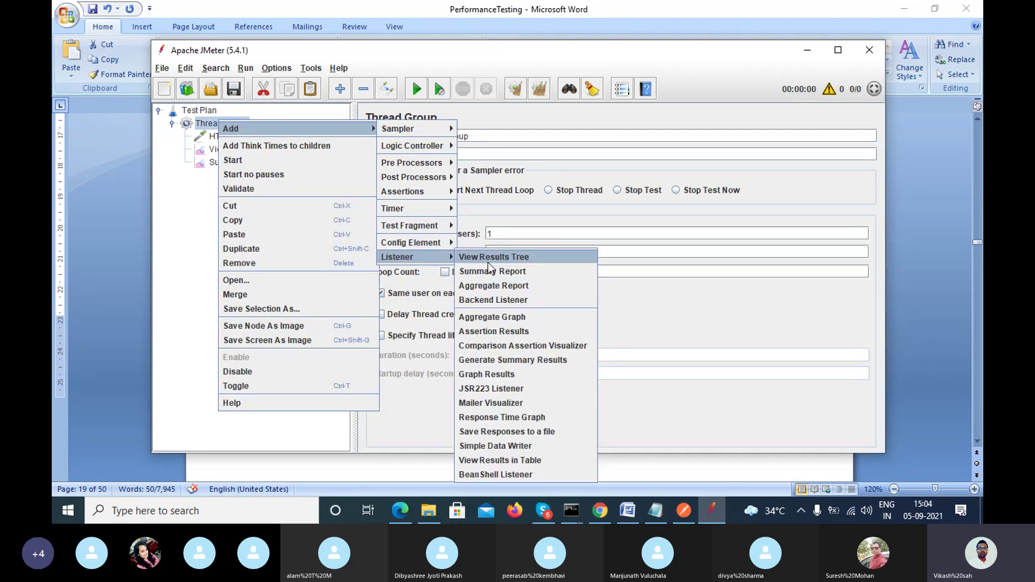
- Add a View Results in Table listener, select the HTTP Request, then switch to Skype
{"action": "left_click", "coordinate": [509, 459]}
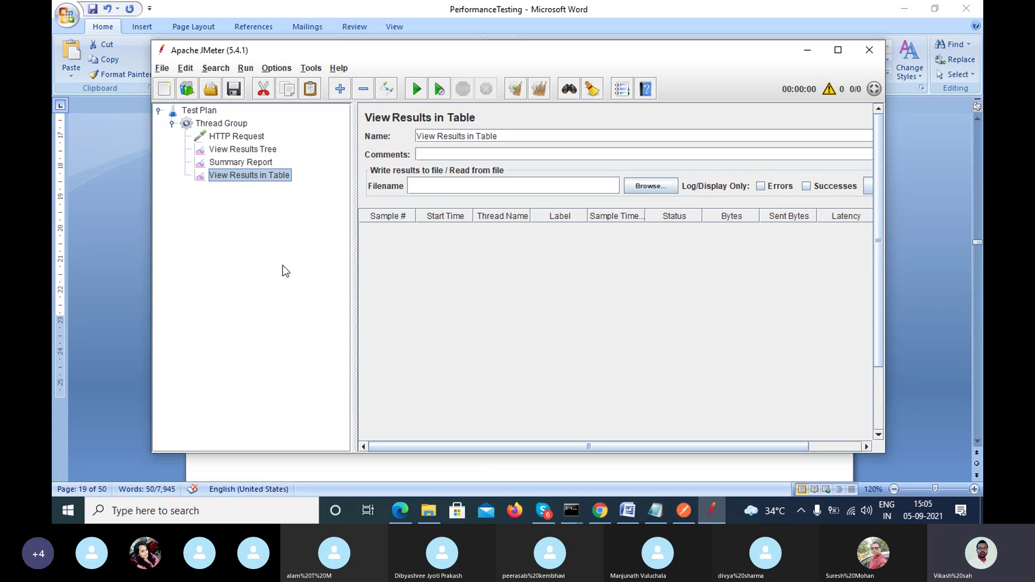
{"action": "left_click", "coordinate": [250, 138]}
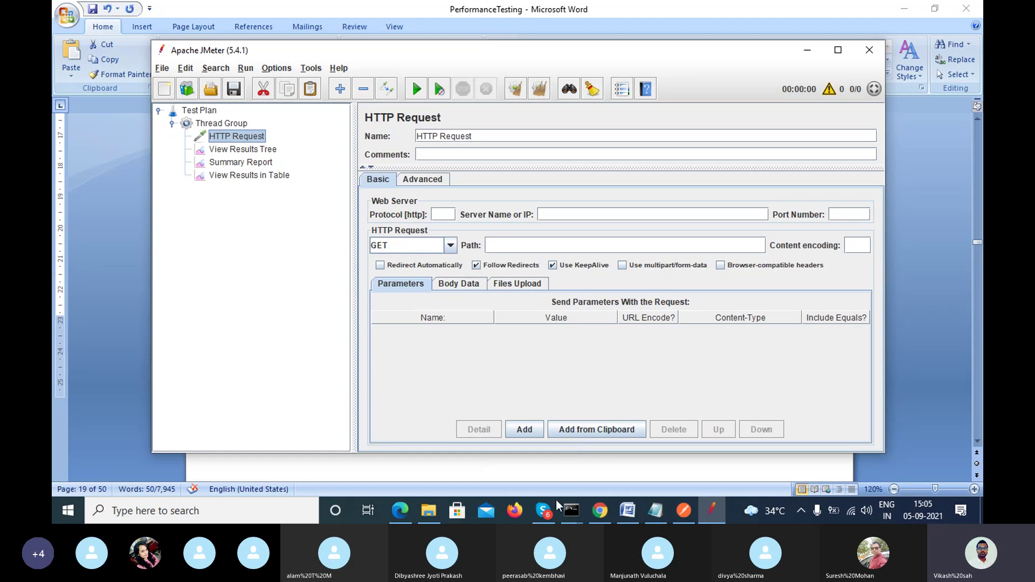
{"action": "left_click", "coordinate": [544, 511]}
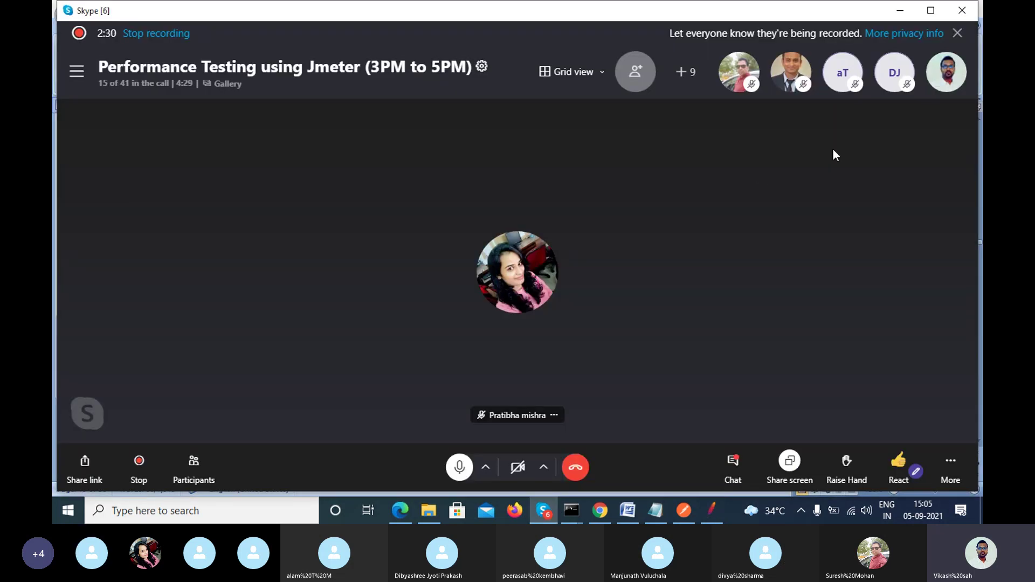
- Open the call's participant list and ring the first absent invitees under Not on this call
{"action": "left_click", "coordinate": [128, 86]}
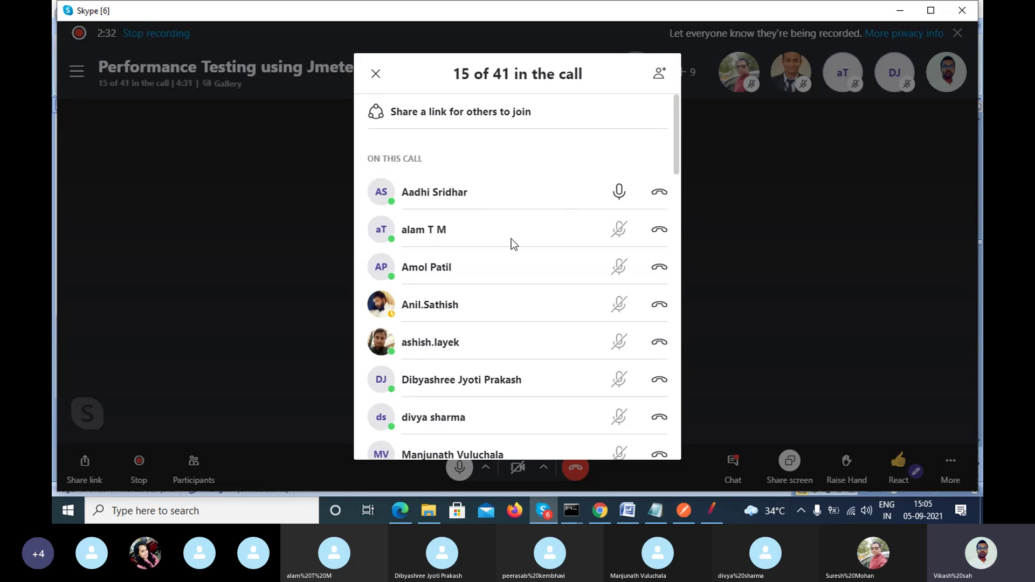
{"action": "scroll", "coordinate": [561, 307], "scroll_direction": "down", "scroll_amount": 6}
{"action": "scroll", "coordinate": [591, 327], "scroll_direction": "down", "scroll_amount": 5}
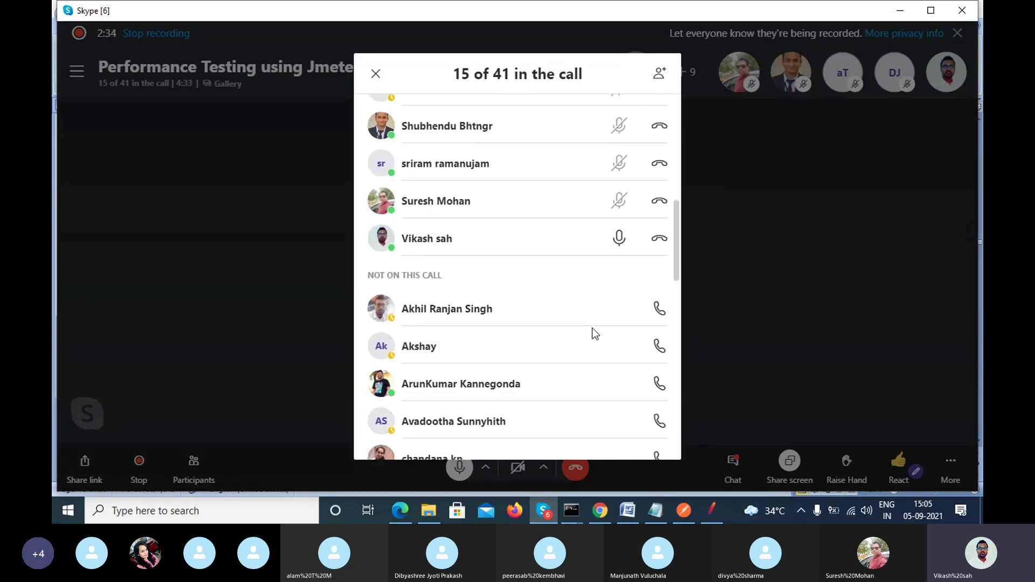
{"action": "left_click", "coordinate": [660, 179]}
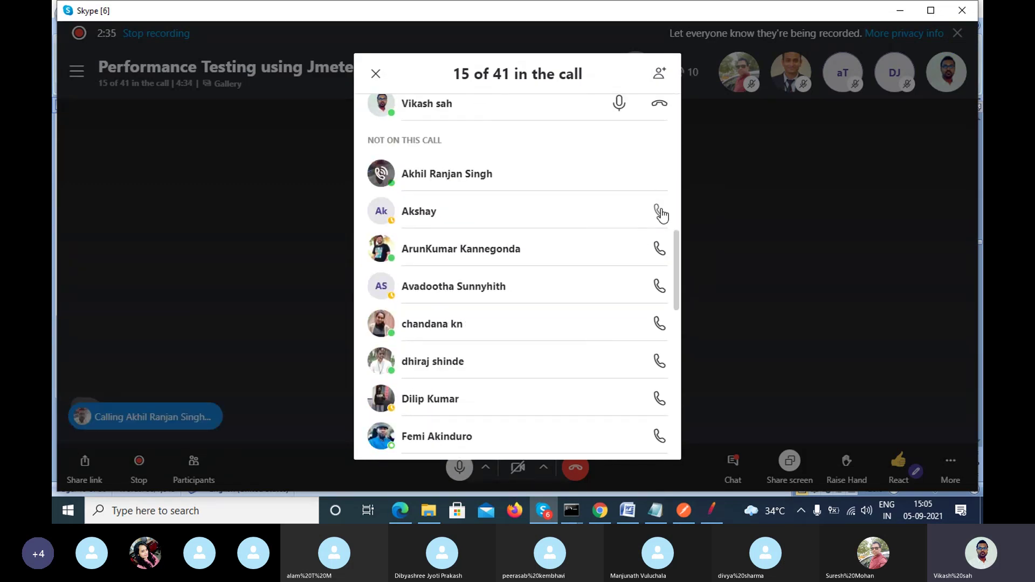
{"action": "left_click", "coordinate": [658, 211]}
{"action": "left_click", "coordinate": [659, 250]}
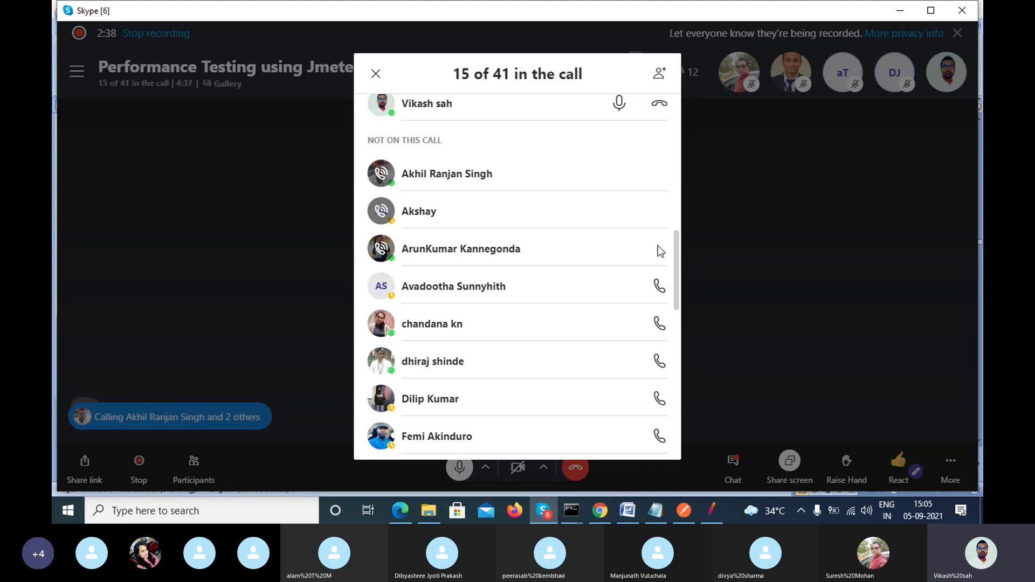
{"action": "left_click", "coordinate": [659, 287]}
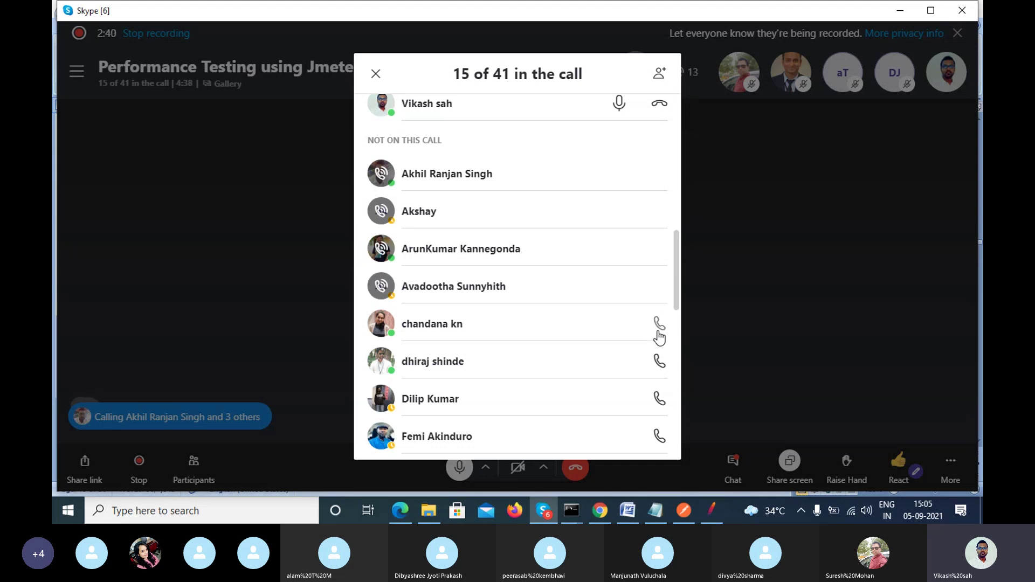
{"action": "left_click", "coordinate": [659, 325]}
{"action": "left_click", "coordinate": [658, 359]}
{"action": "scroll", "coordinate": [659, 356], "scroll_direction": "down", "scroll_amount": 2}
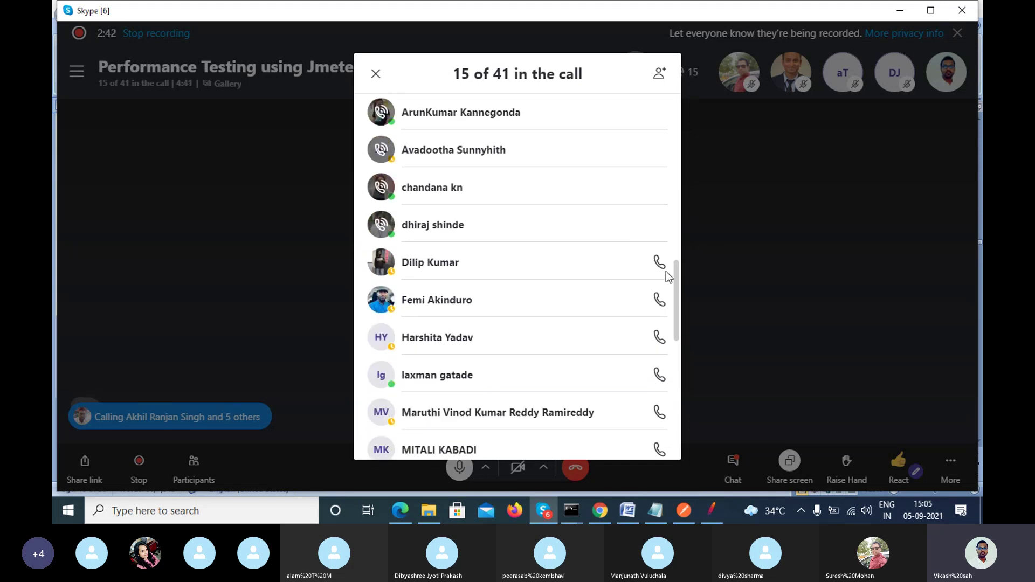
{"action": "left_click", "coordinate": [659, 262]}
{"action": "left_click", "coordinate": [659, 300]}
{"action": "left_click", "coordinate": [659, 337]}
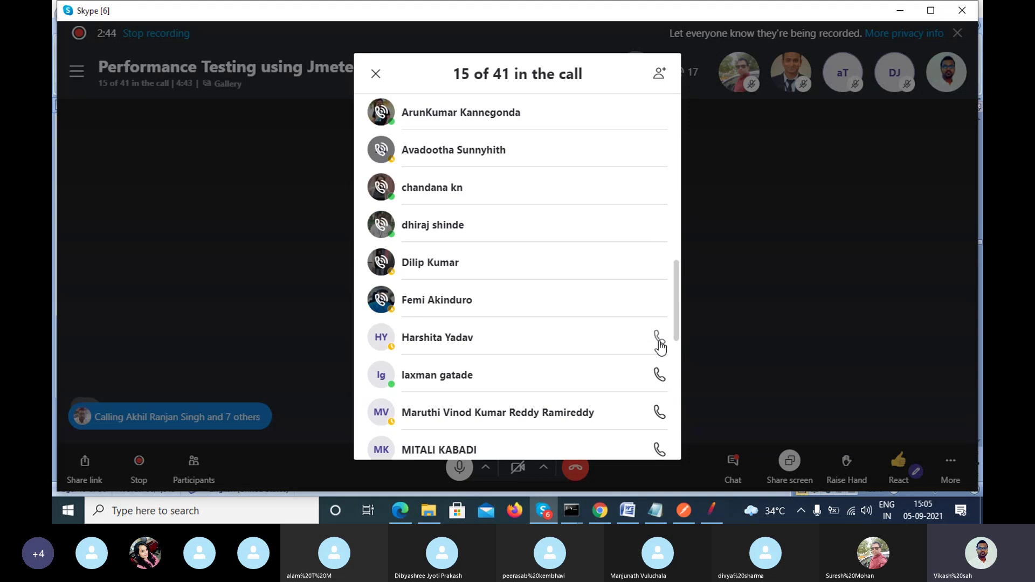
{"action": "left_click", "coordinate": [659, 375]}
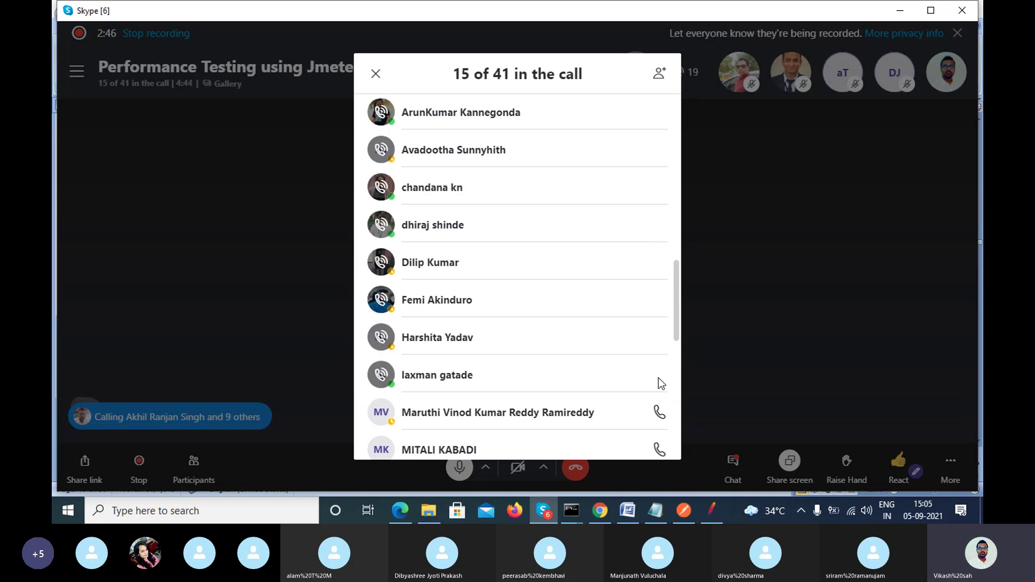
{"action": "scroll", "coordinate": [655, 351], "scroll_direction": "down", "scroll_amount": 2}
{"action": "left_click", "coordinate": [658, 276]}
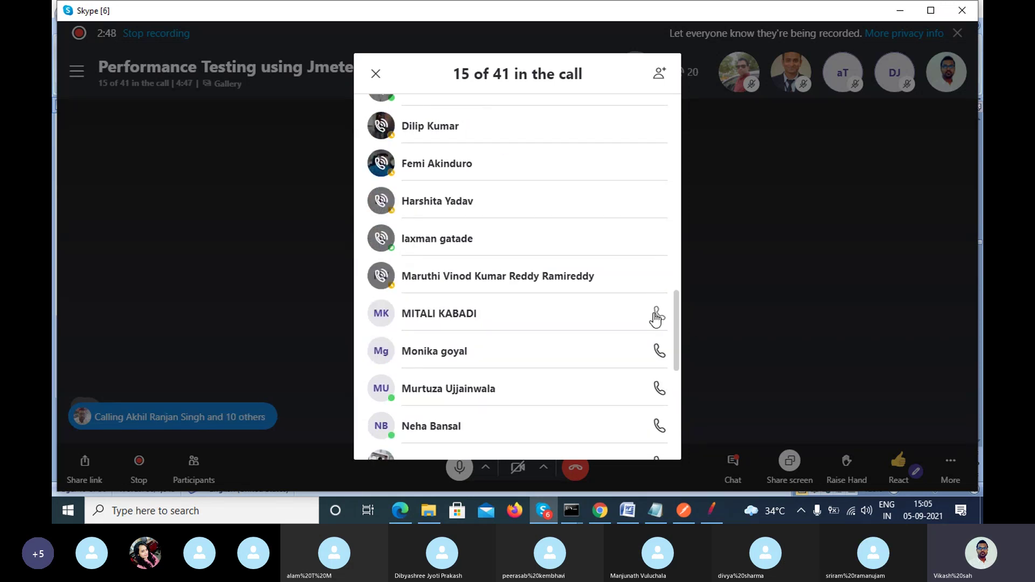
{"action": "left_click", "coordinate": [659, 313]}
{"action": "left_click", "coordinate": [660, 351]}
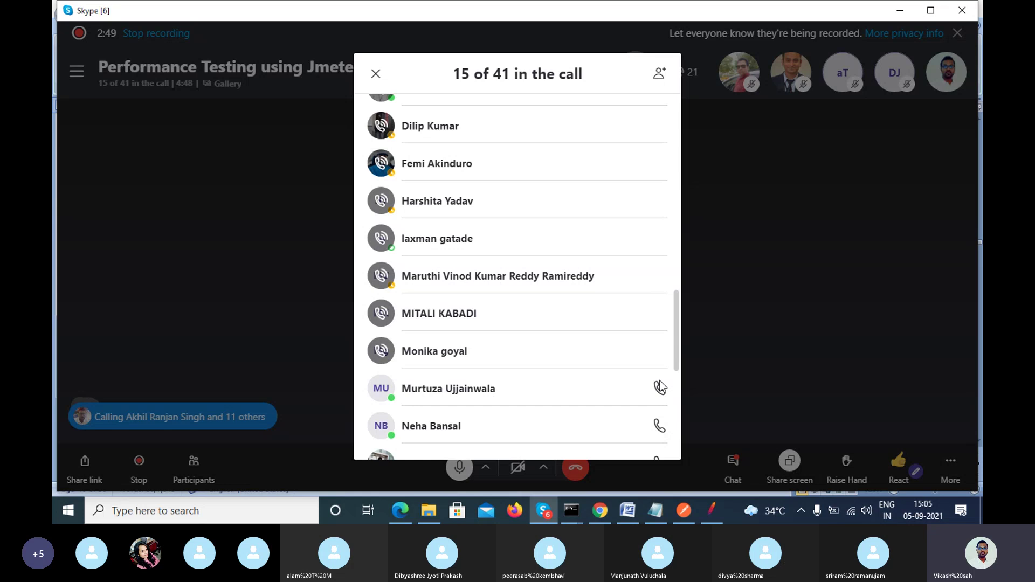
- Ring the remaining absent invitees further down the list, then close the participant list
{"action": "scroll", "coordinate": [658, 387], "scroll_direction": "down", "scroll_amount": 2}
{"action": "left_click", "coordinate": [659, 322]}
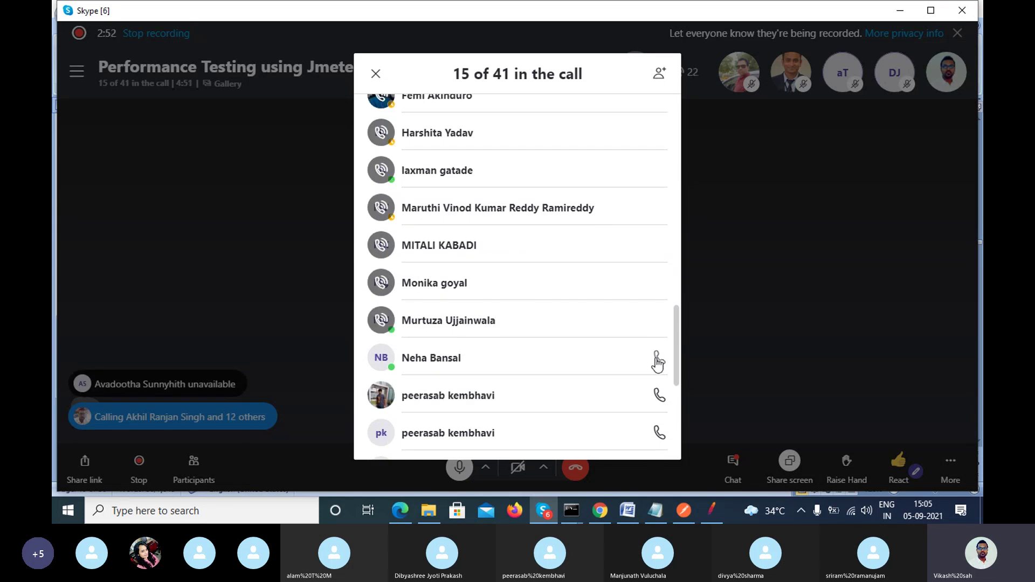
{"action": "left_click", "coordinate": [658, 357]}
{"action": "scroll", "coordinate": [655, 358], "scroll_direction": "down", "scroll_amount": 2}
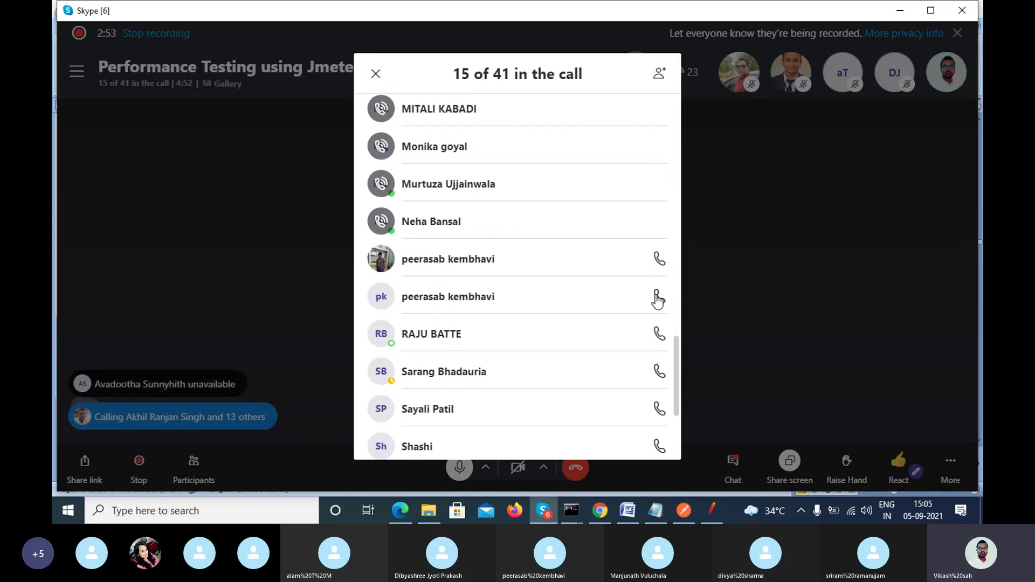
{"action": "left_click", "coordinate": [658, 260]}
{"action": "left_click", "coordinate": [659, 296]}
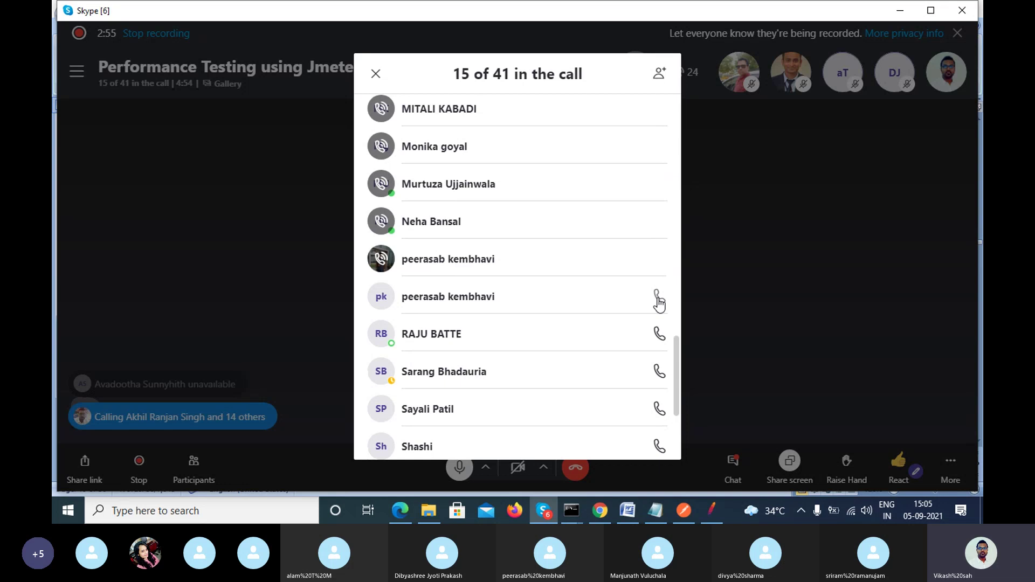
{"action": "left_click", "coordinate": [656, 336]}
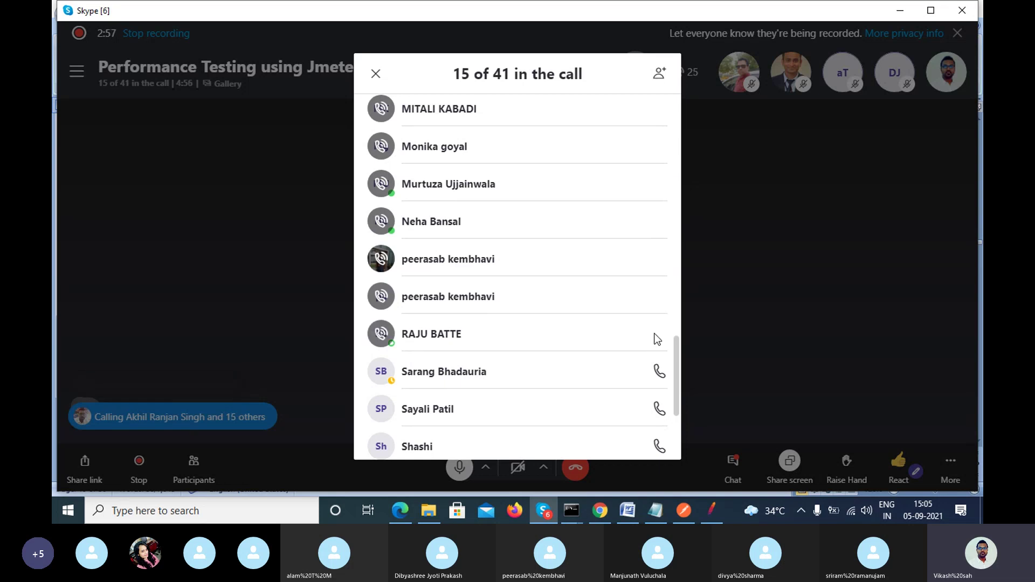
{"action": "left_click", "coordinate": [657, 372]}
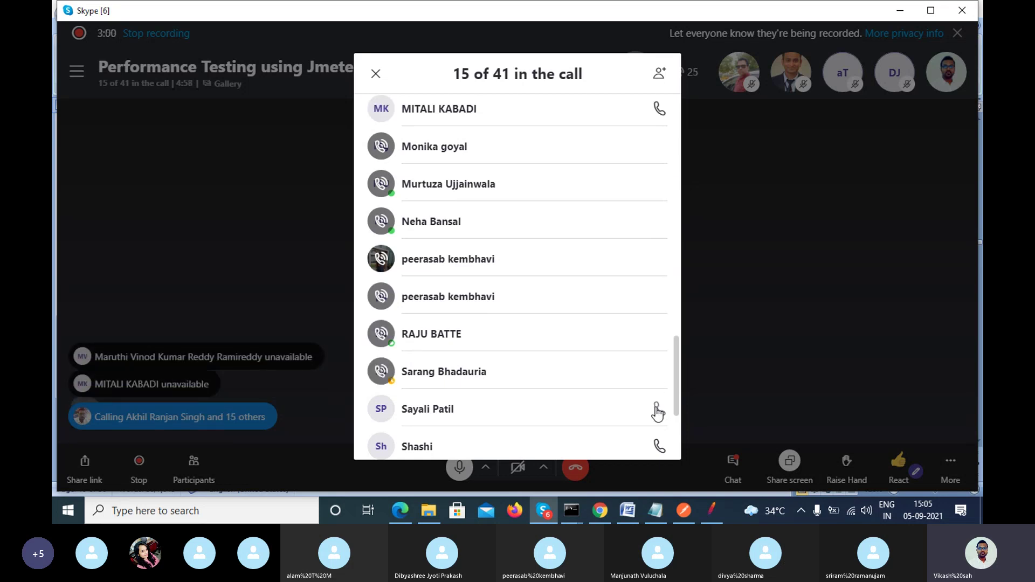
{"action": "left_click", "coordinate": [658, 409]}
{"action": "left_click", "coordinate": [657, 448]}
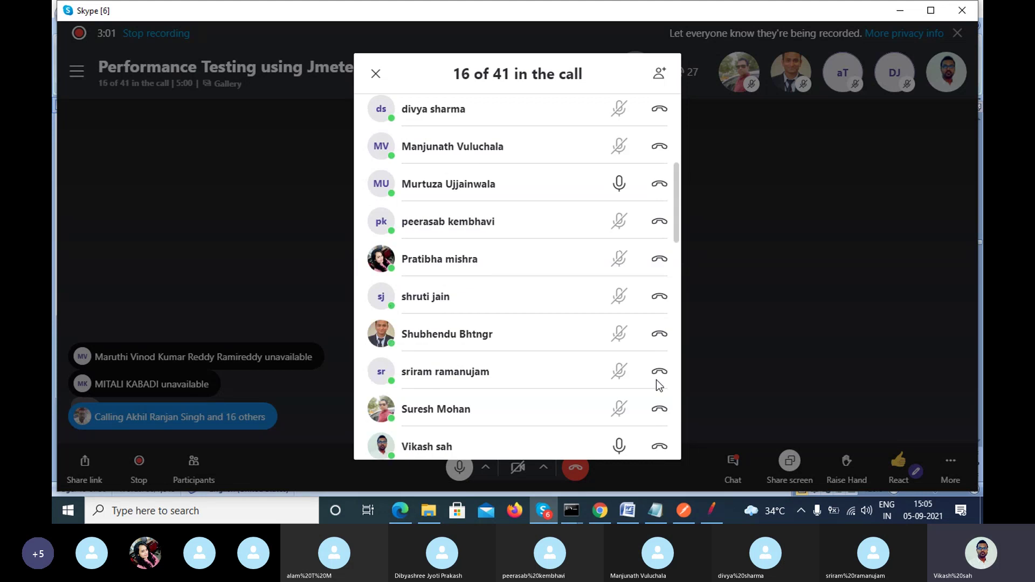
{"action": "scroll", "coordinate": [656, 379], "scroll_direction": "down", "scroll_amount": 3}
{"action": "scroll", "coordinate": [643, 377], "scroll_direction": "down", "scroll_amount": 10}
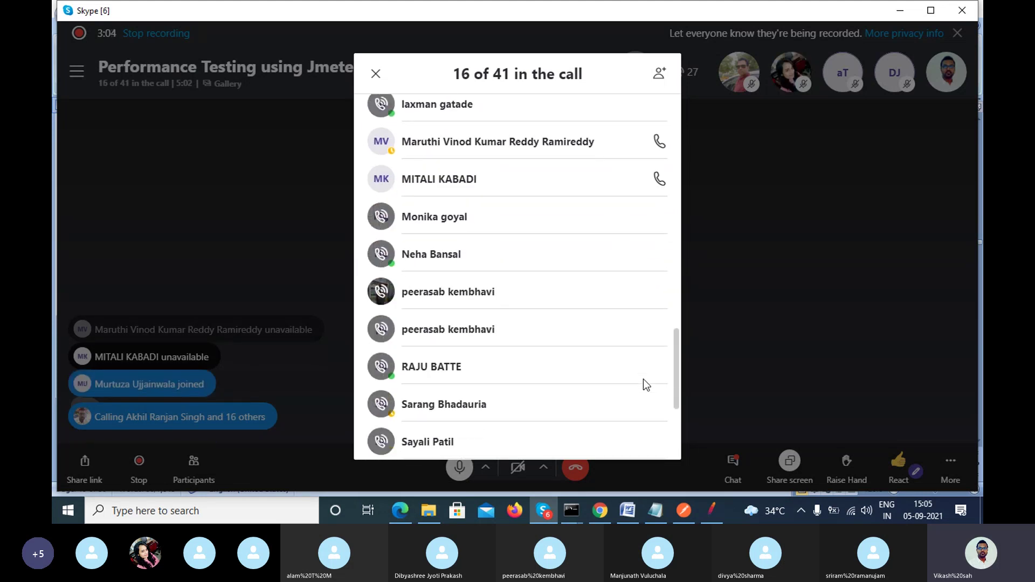
{"action": "scroll", "coordinate": [647, 383], "scroll_direction": "down", "scroll_amount": 3}
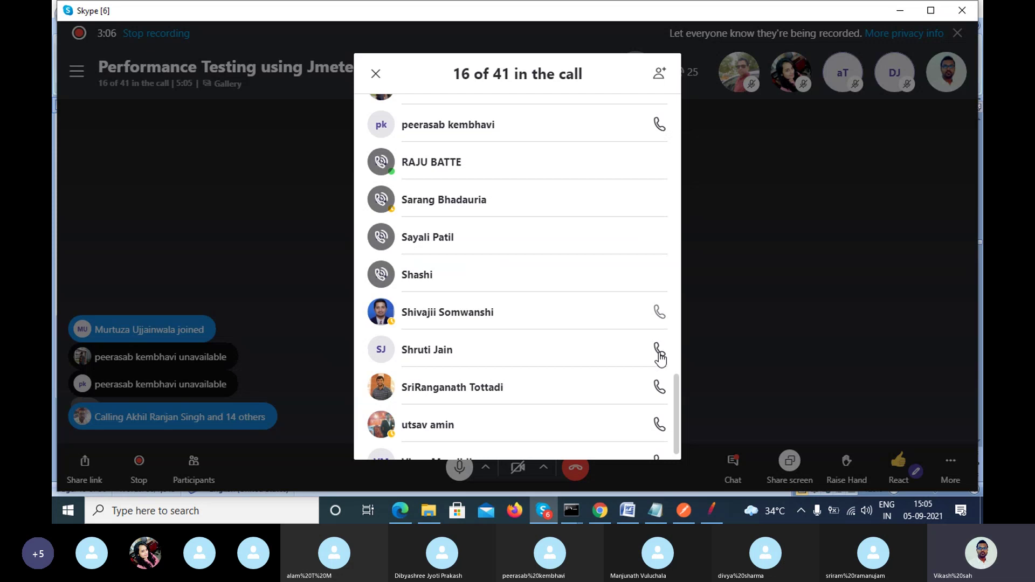
{"action": "left_click", "coordinate": [656, 388]}
{"action": "left_click", "coordinate": [658, 424]}
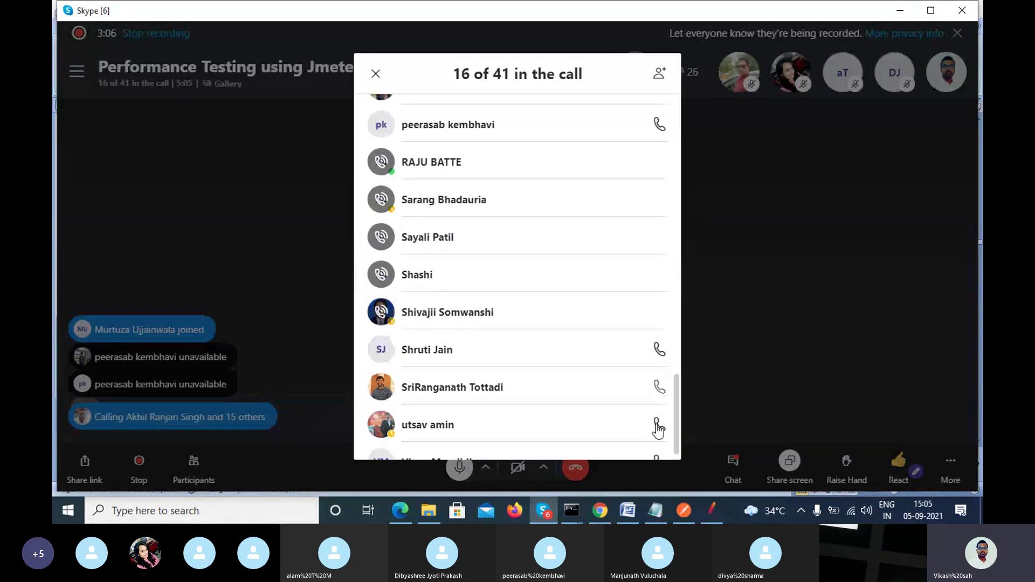
{"action": "scroll", "coordinate": [661, 420], "scroll_direction": "down", "scroll_amount": 1}
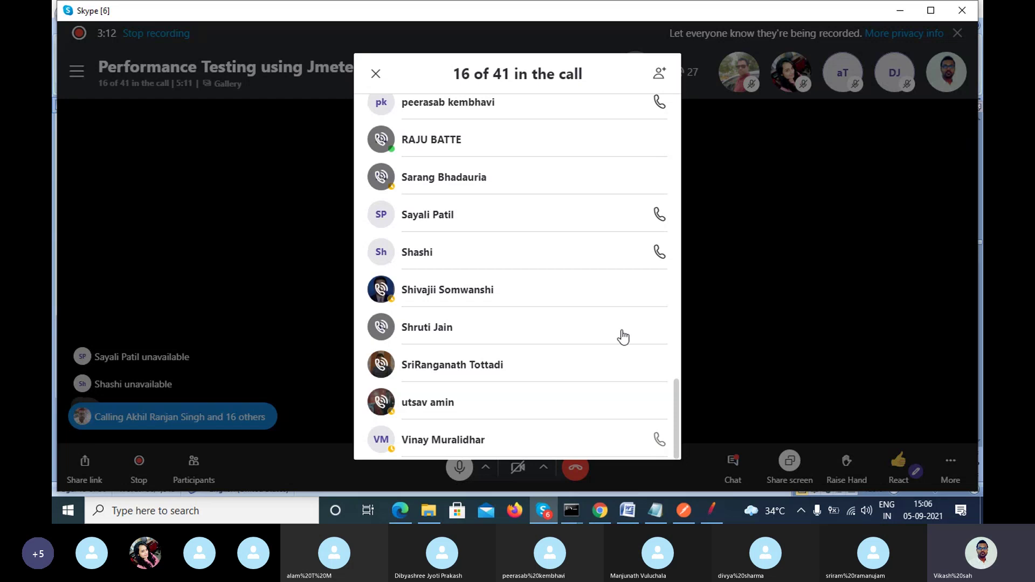
{"action": "left_click", "coordinate": [377, 74]}
- Open the meeting chat, scroll through its history, and close it
{"action": "left_click", "coordinate": [732, 462]}
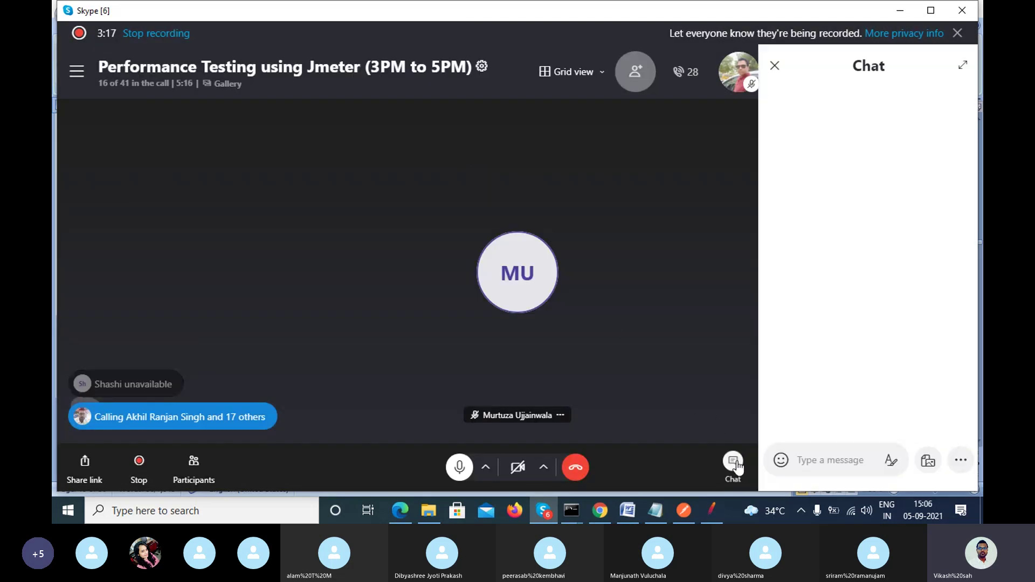
{"action": "scroll", "coordinate": [876, 345], "scroll_direction": "up", "scroll_amount": 10}
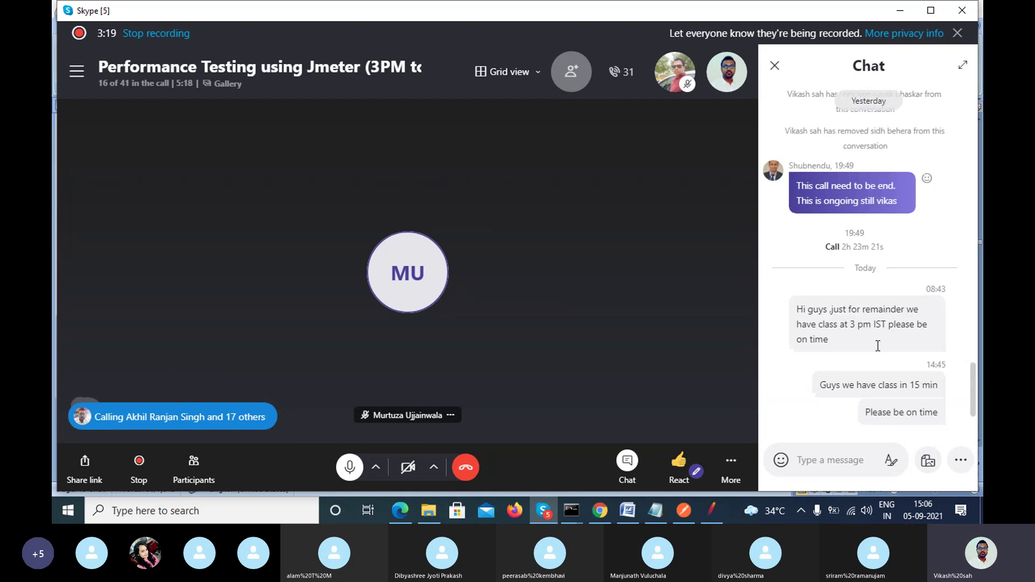
{"action": "scroll", "coordinate": [877, 347], "scroll_direction": "up", "scroll_amount": 10}
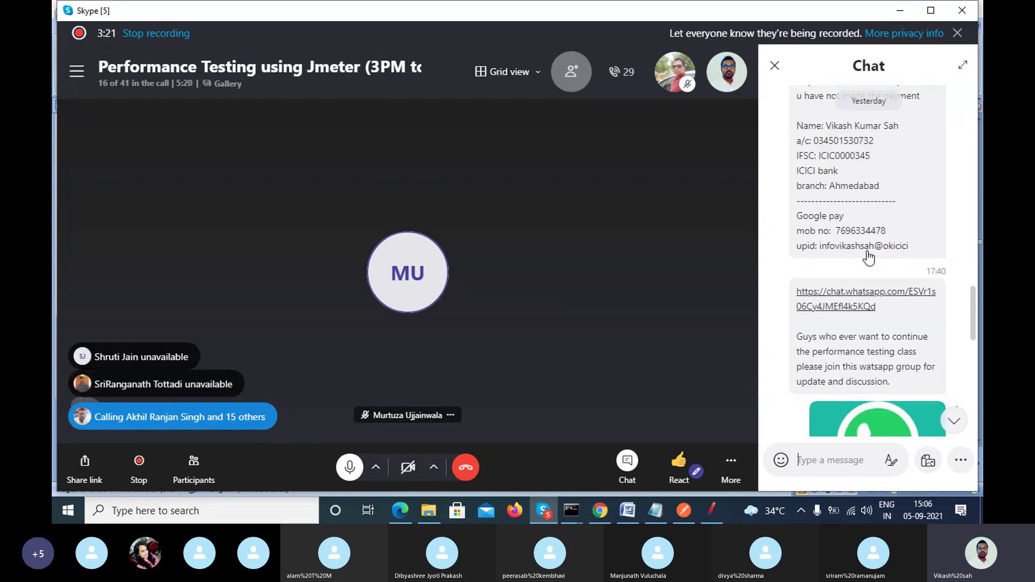
{"action": "scroll", "coordinate": [877, 270], "scroll_direction": "down", "scroll_amount": 4}
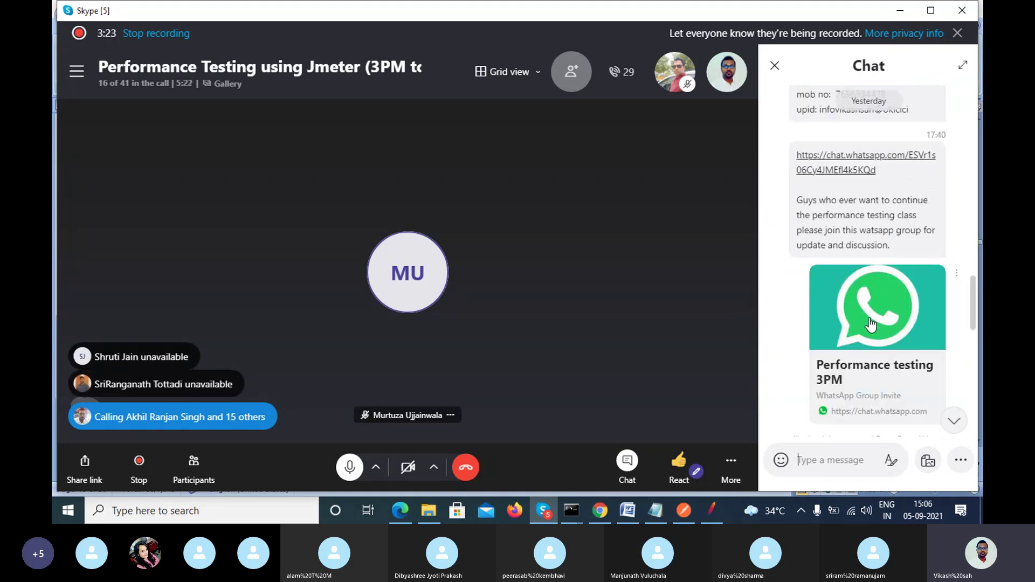
{"action": "scroll", "coordinate": [865, 329], "scroll_direction": "down", "scroll_amount": 1}
{"action": "scroll", "coordinate": [864, 329], "scroll_direction": "down", "scroll_amount": 1}
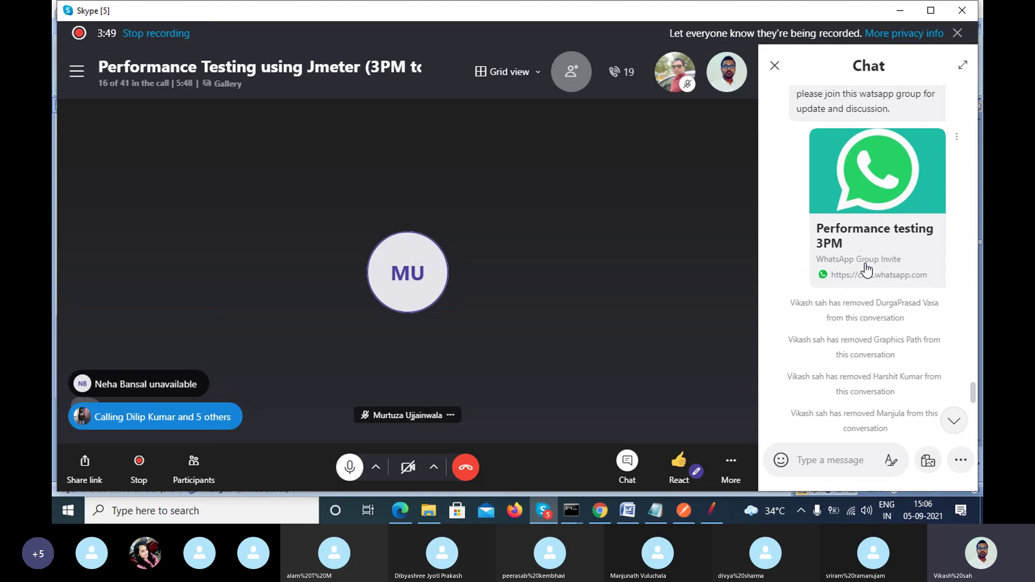
{"action": "left_click", "coordinate": [775, 66]}
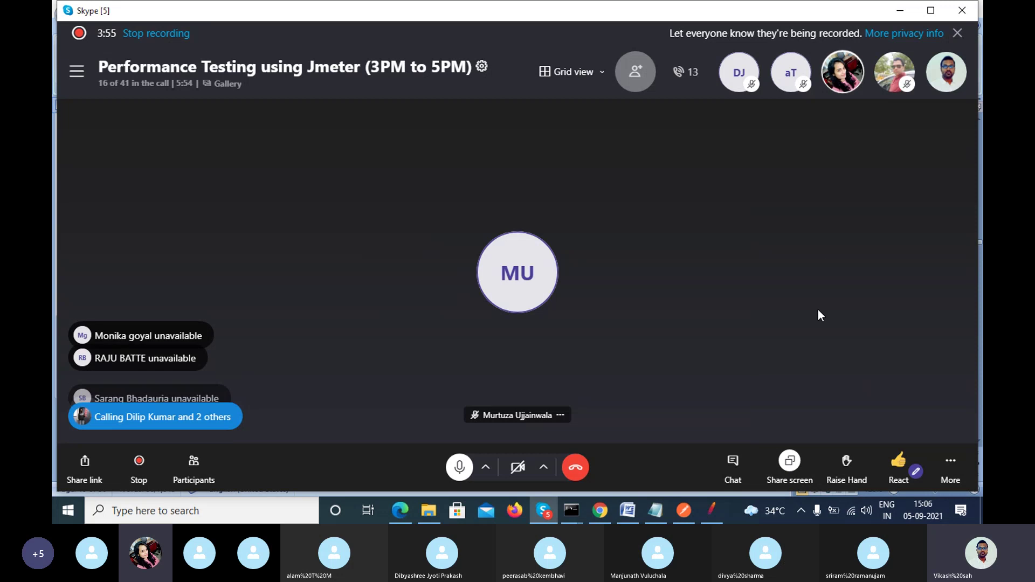
- Reopen the meeting chat briefly, then close it again
{"action": "left_click", "coordinate": [736, 463]}
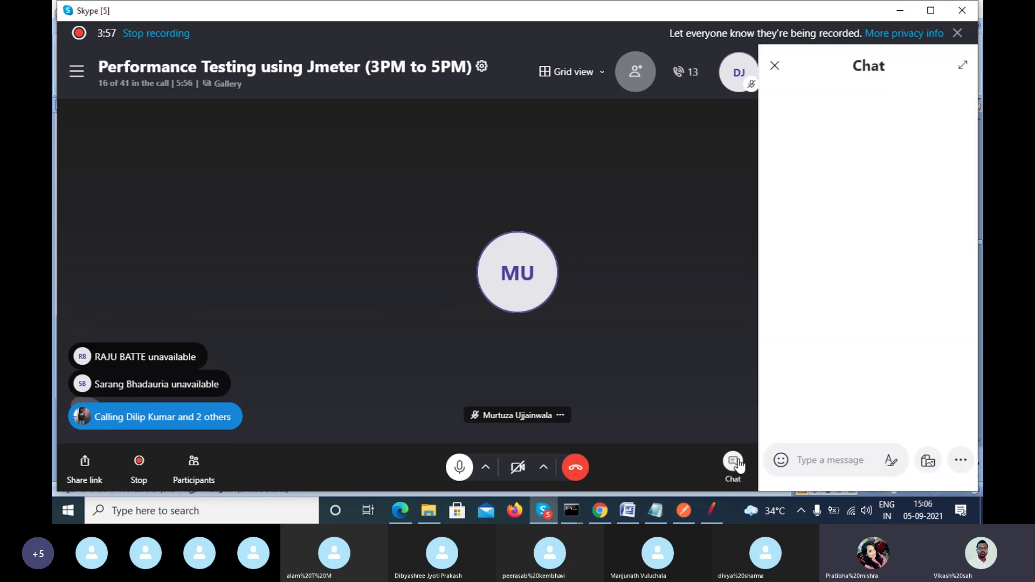
{"action": "scroll", "coordinate": [903, 370], "scroll_direction": "up", "scroll_amount": 10}
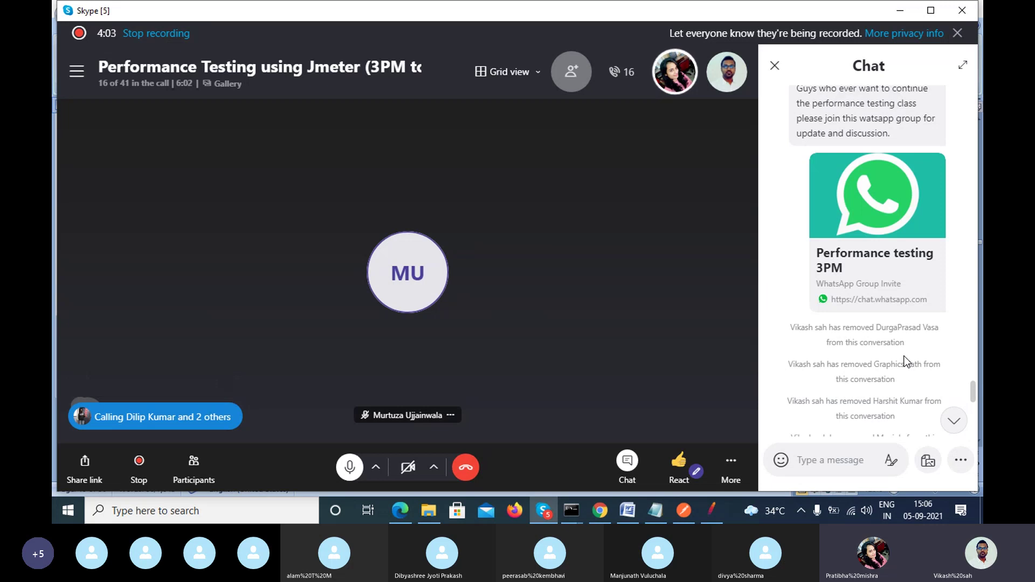
{"action": "left_click", "coordinate": [775, 68]}
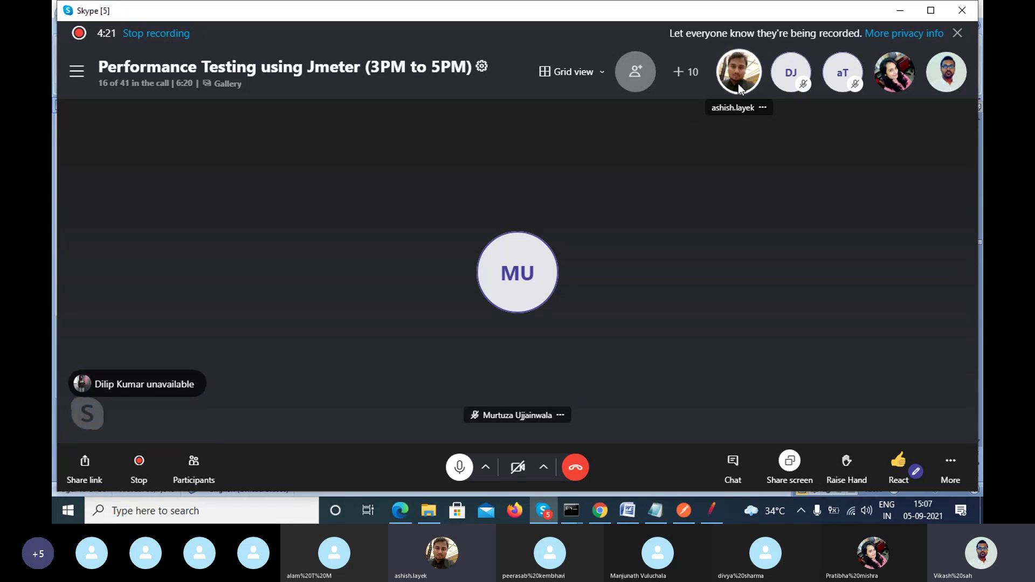
- Browse the Skype chats sidebar, close it, then bring the Word PerformanceTesting notes forward
{"action": "left_click", "coordinate": [77, 71]}
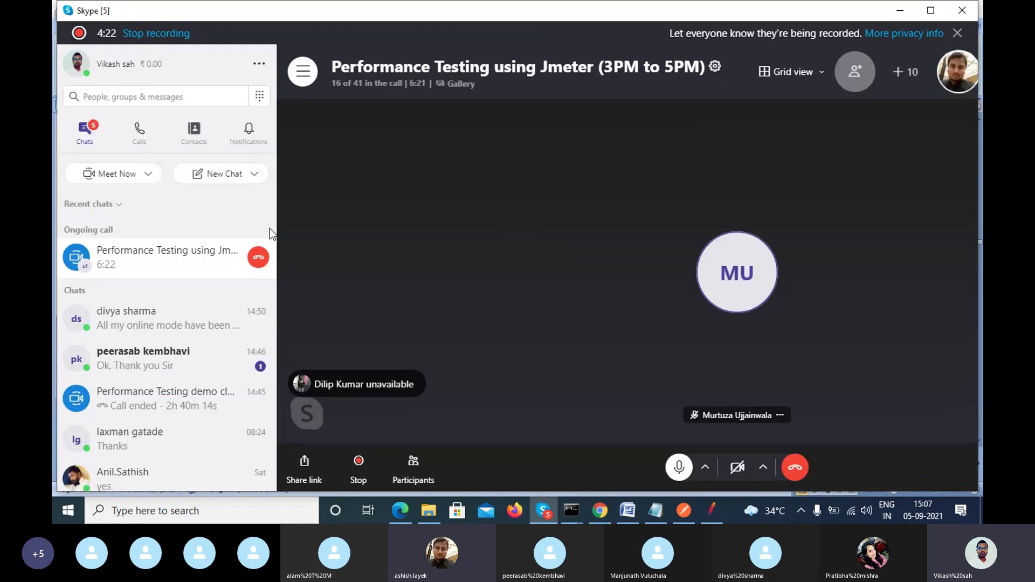
{"action": "scroll", "coordinate": [225, 348], "scroll_direction": "down", "scroll_amount": 1}
{"action": "scroll", "coordinate": [225, 349], "scroll_direction": "down", "scroll_amount": 3}
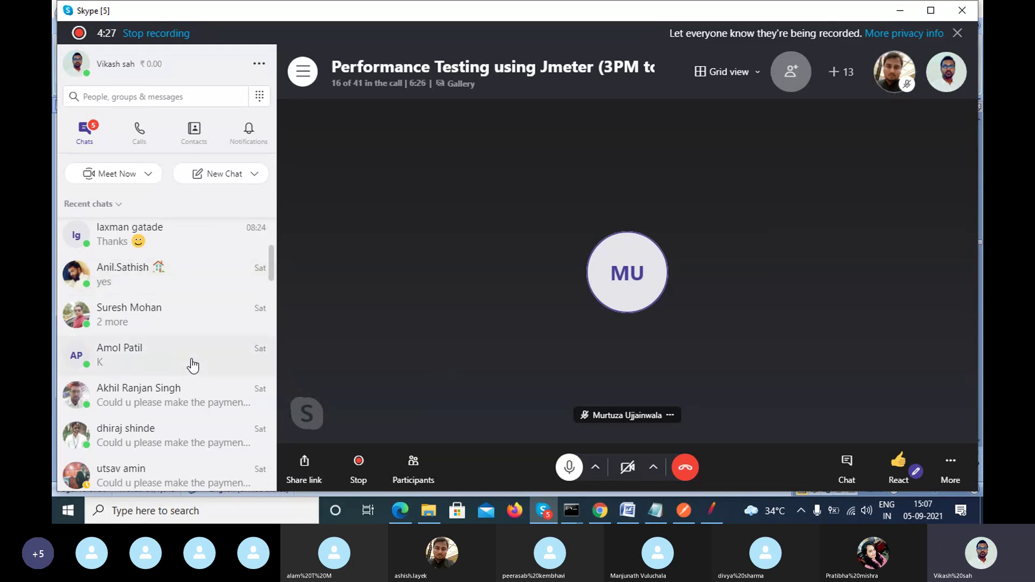
{"action": "left_click", "coordinate": [303, 70]}
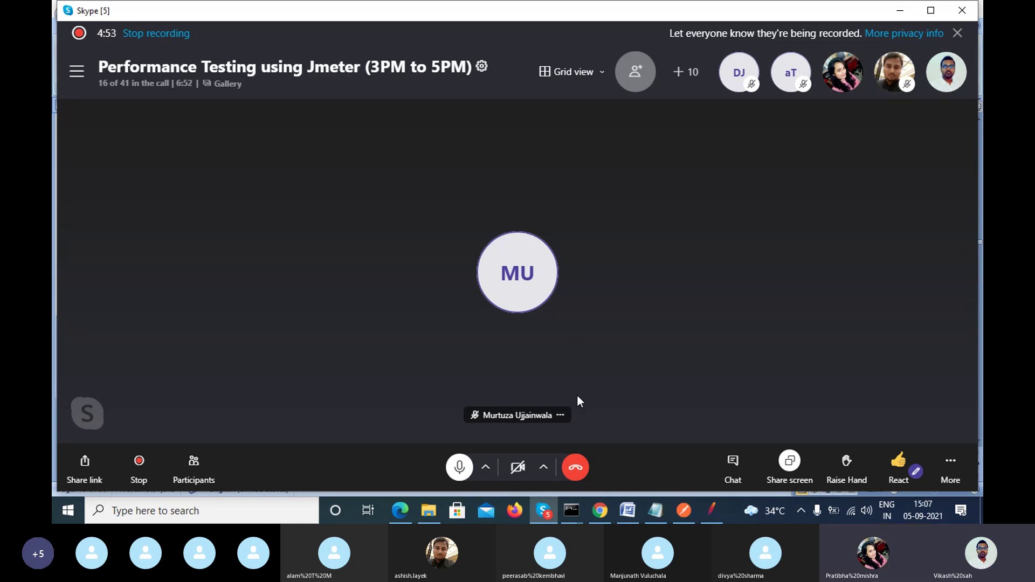
{"action": "left_click", "coordinate": [632, 515]}
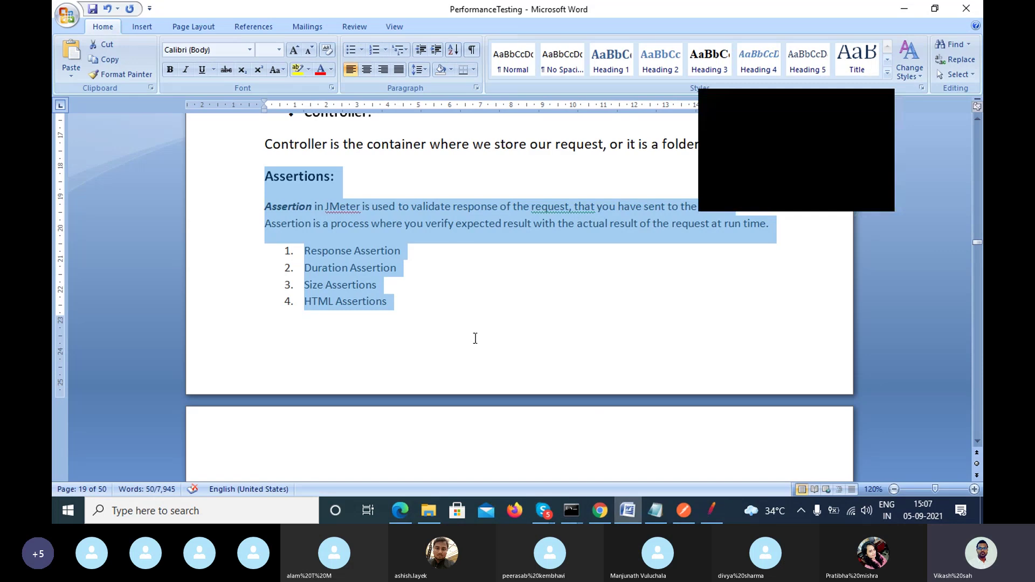
- Deselect the Assertions notes in Word, scroll down, and bring the JMeter test plan forward
{"action": "left_click", "coordinate": [514, 321]}
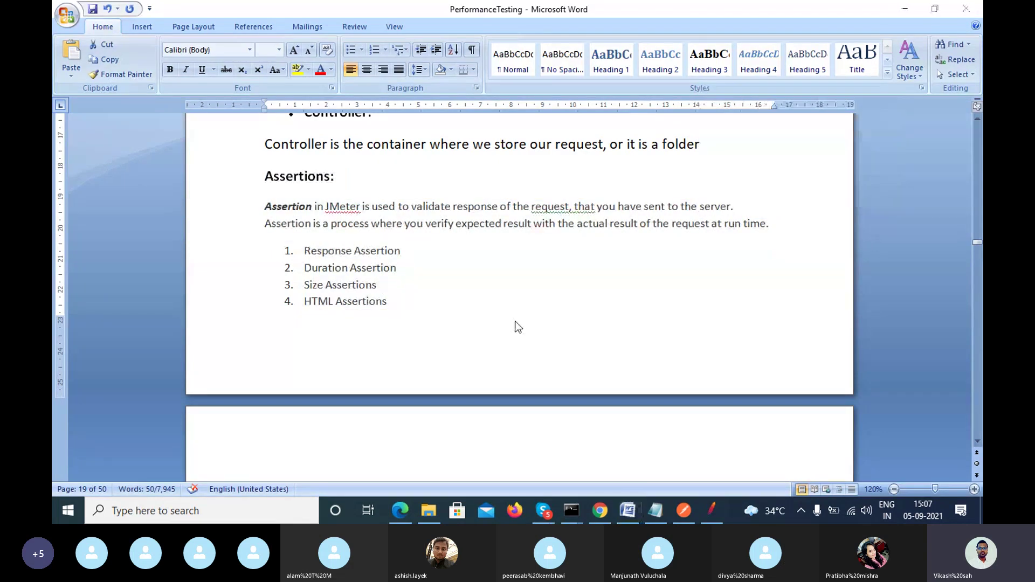
{"action": "scroll", "coordinate": [513, 321], "scroll_direction": "down", "scroll_amount": 1}
{"action": "left_click", "coordinate": [712, 512]}
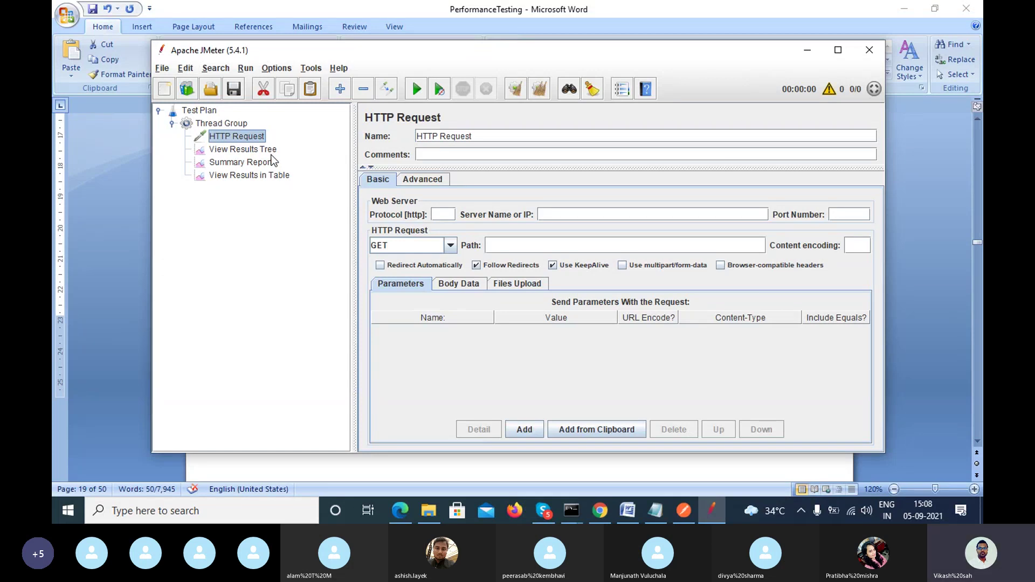
- Show the Thread Group settings and browse its Add submenus: Sampler, Pre Processors, Assertions, Config Element
{"action": "left_click", "coordinate": [226, 123]}
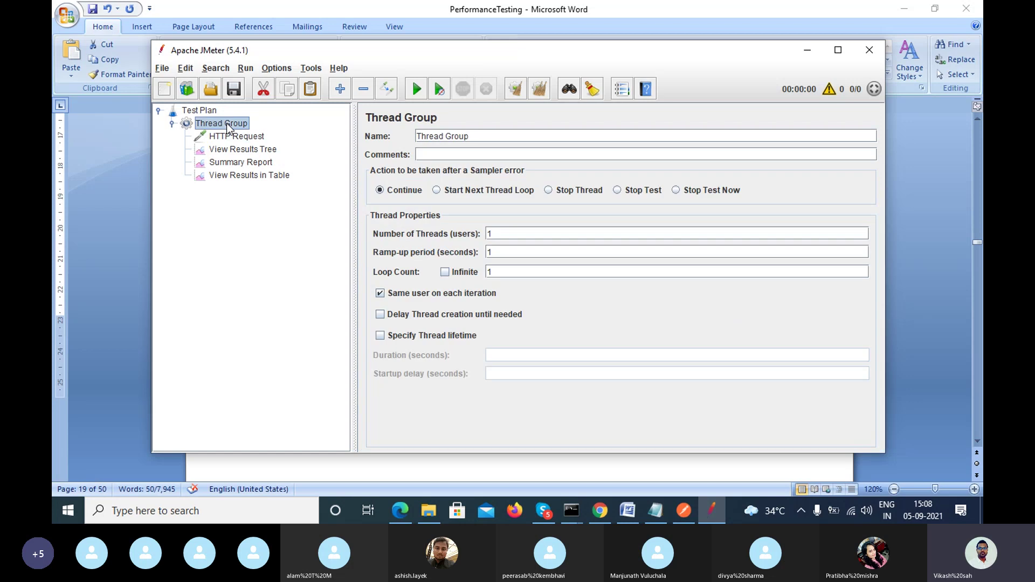
{"action": "right_click", "coordinate": [226, 122]}
{"action": "mouse_move", "coordinate": [240, 132]}
{"action": "mouse_move", "coordinate": [414, 134]}
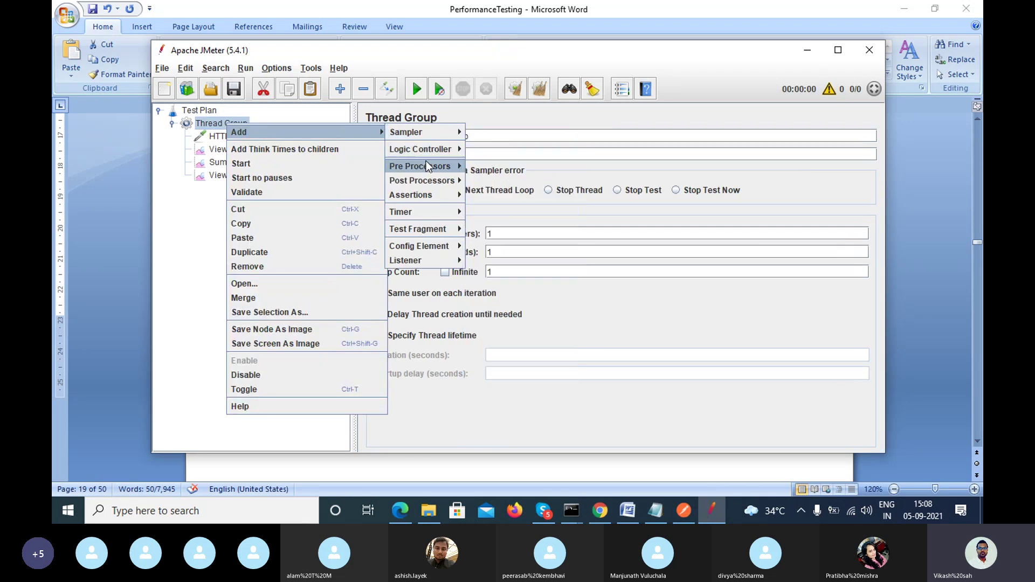
{"action": "mouse_move", "coordinate": [426, 166]}
{"action": "mouse_move", "coordinate": [430, 200]}
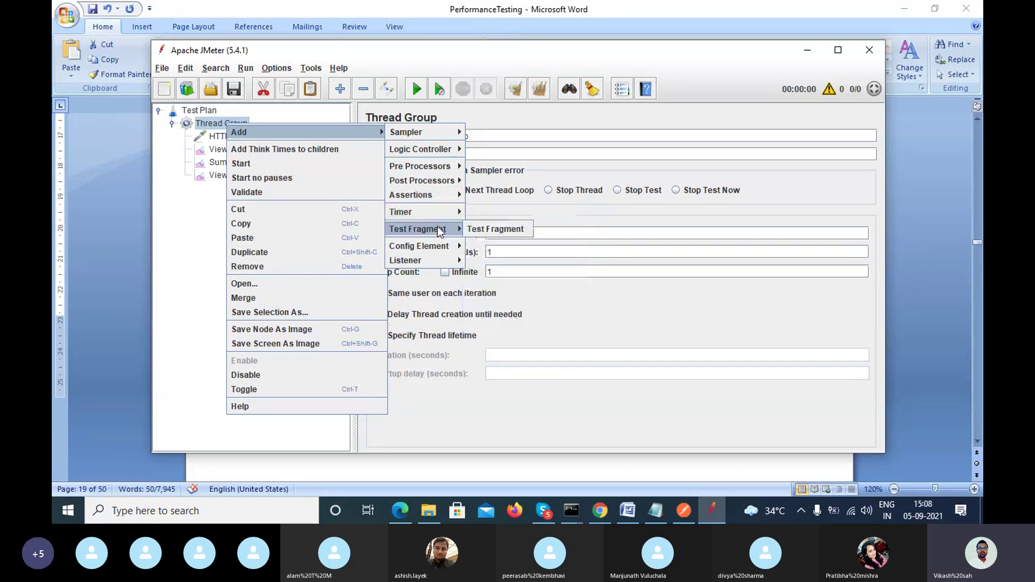
{"action": "mouse_move", "coordinate": [441, 253]}
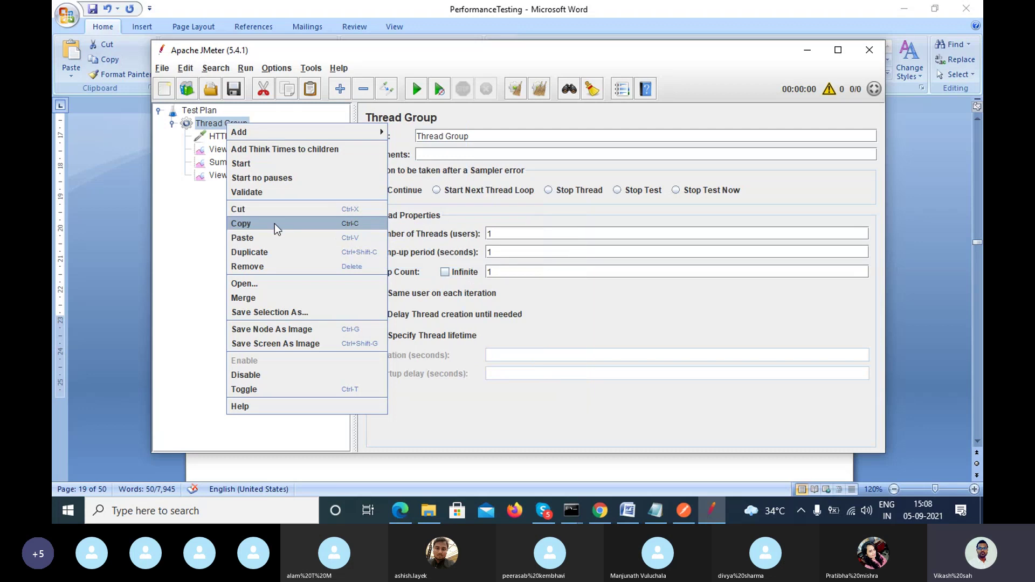
- Browse the Thread Group's Add > Assertions menu without adding anything, then show the HTTP Request settings
{"action": "left_click", "coordinate": [221, 185]}
{"action": "right_click", "coordinate": [231, 125]}
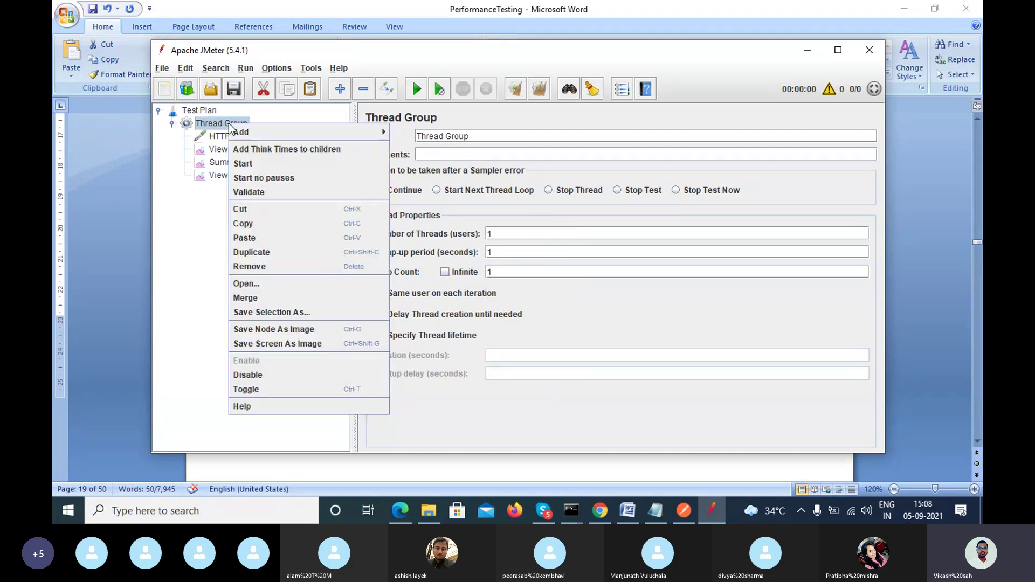
{"action": "mouse_move", "coordinate": [316, 132]}
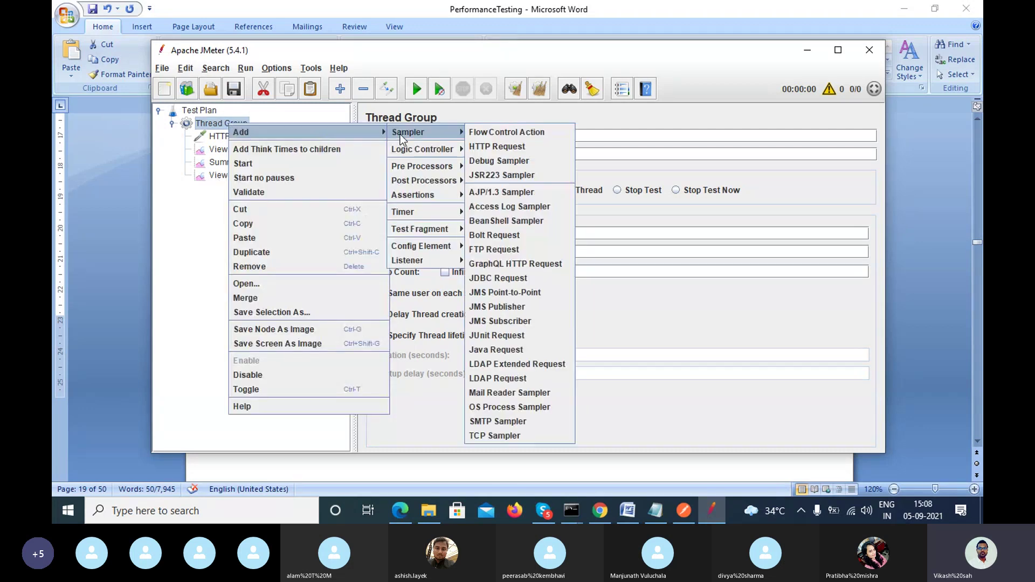
{"action": "mouse_move", "coordinate": [414, 131]}
{"action": "mouse_move", "coordinate": [416, 194]}
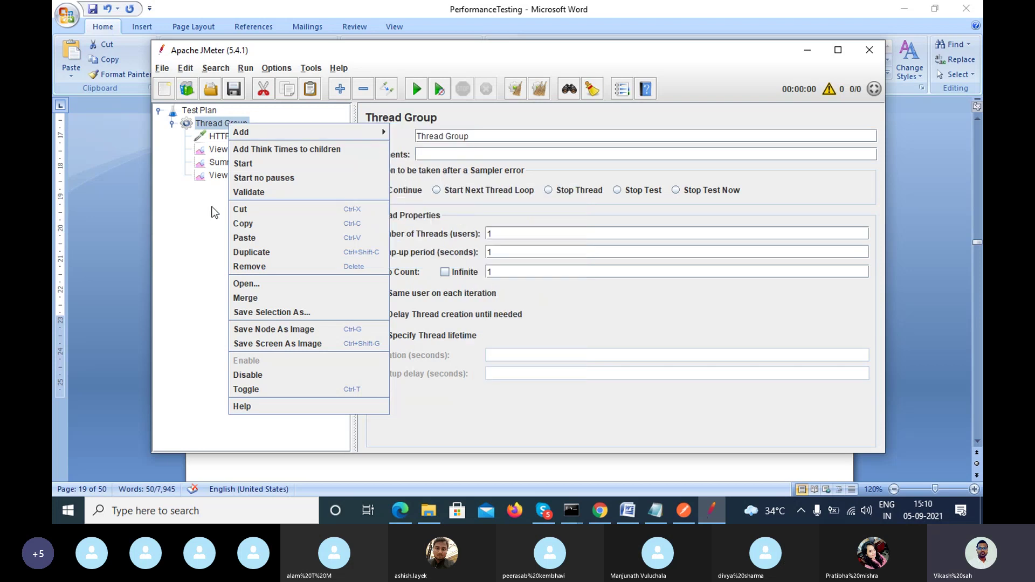
{"action": "left_click", "coordinate": [218, 211]}
{"action": "left_click", "coordinate": [255, 138]}
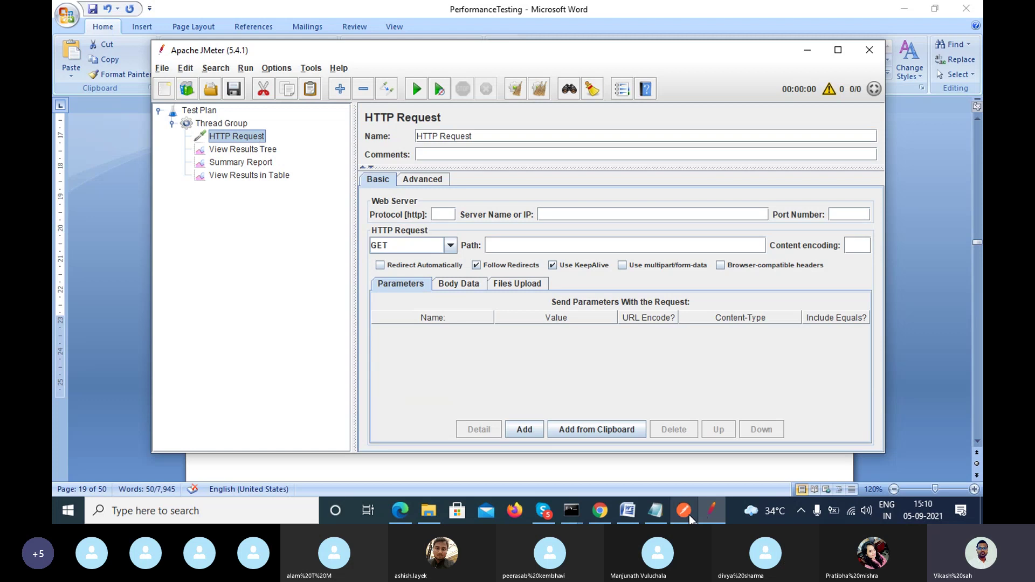
- Open the GO REST bookmark in a new Chrome tab and copy the /public/v1/users link into JMeter
{"action": "left_click", "coordinate": [609, 511]}
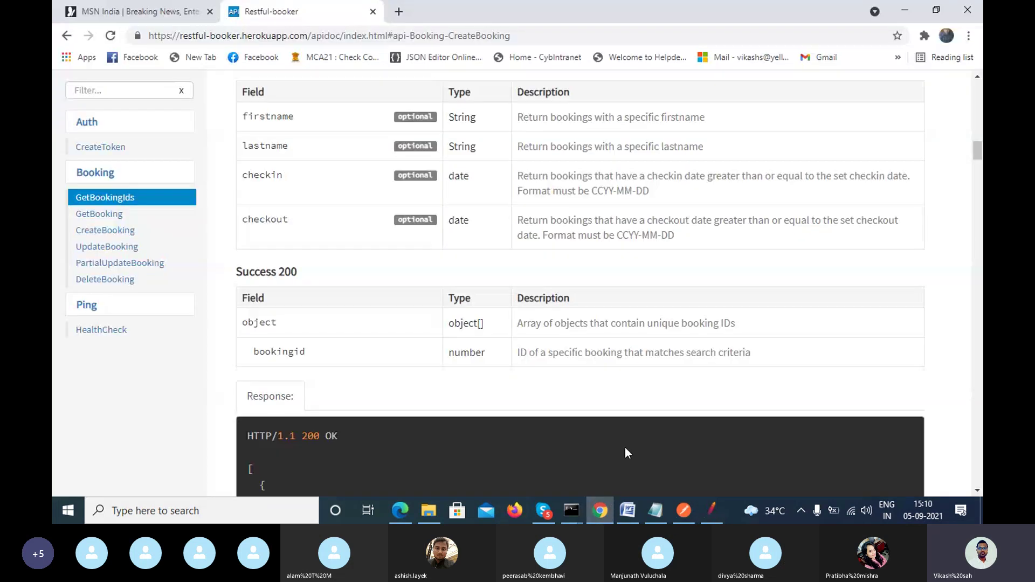
{"action": "left_click", "coordinate": [399, 11]}
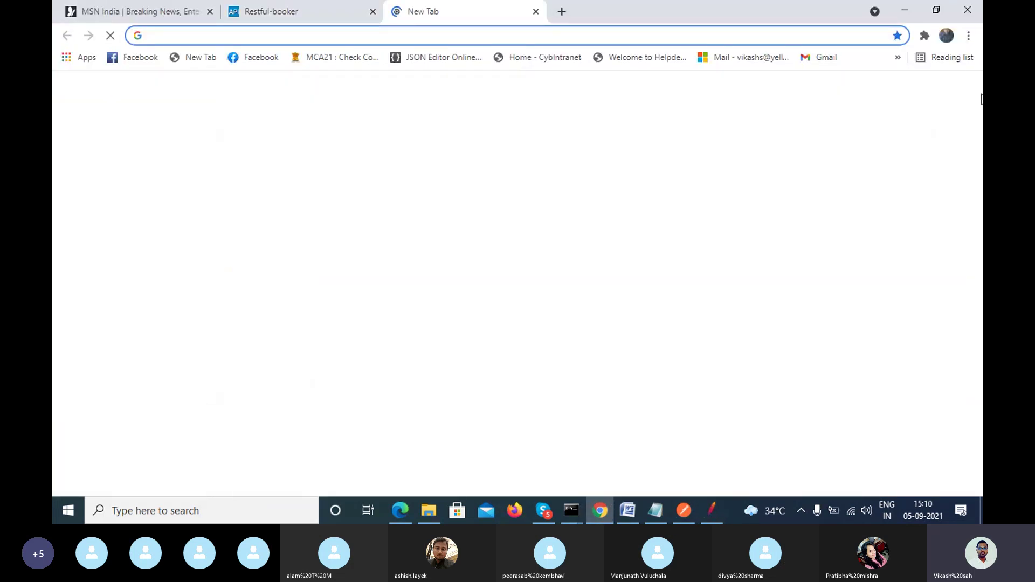
{"action": "left_click", "coordinate": [898, 57]}
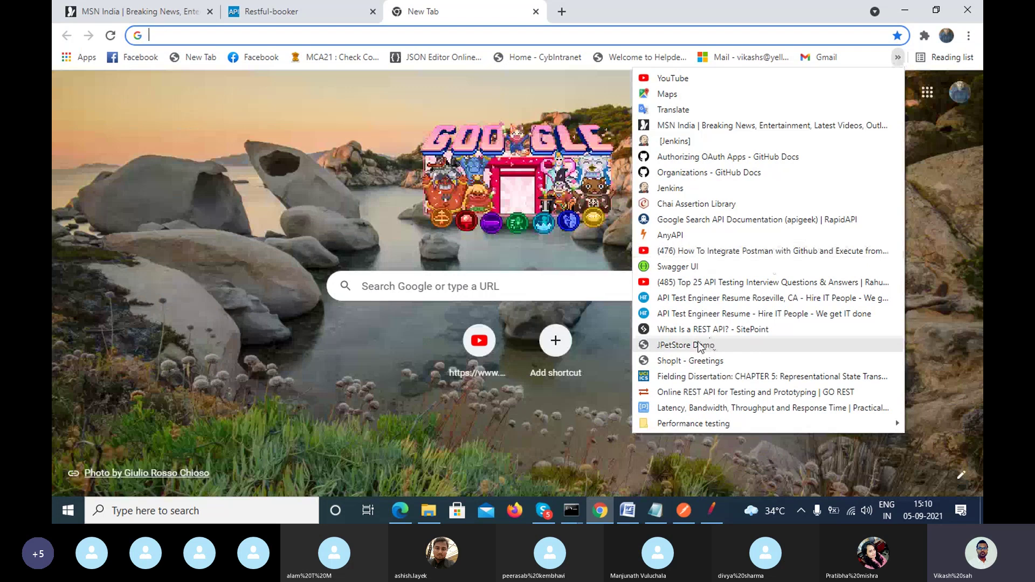
{"action": "left_click", "coordinate": [687, 392]}
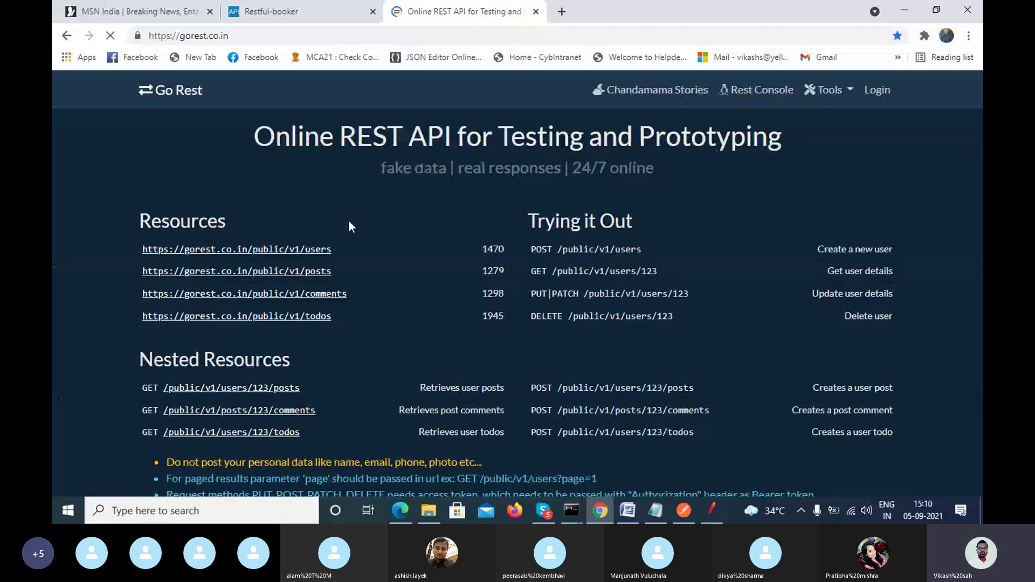
{"action": "left_click_drag", "start_coordinate": [341, 245], "coordinate": [144, 257]}
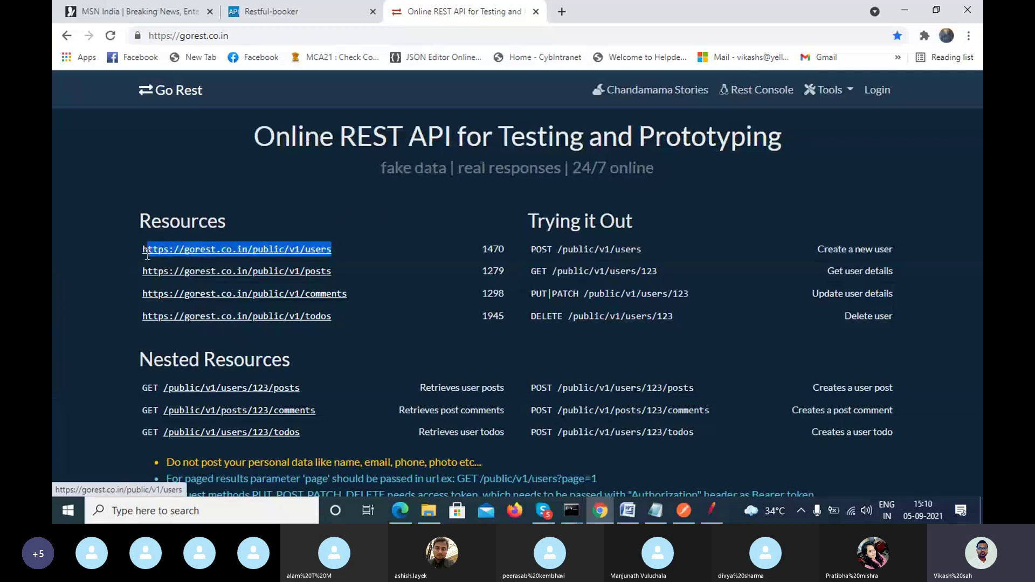
{"action": "key", "text": "alt+Tab"}
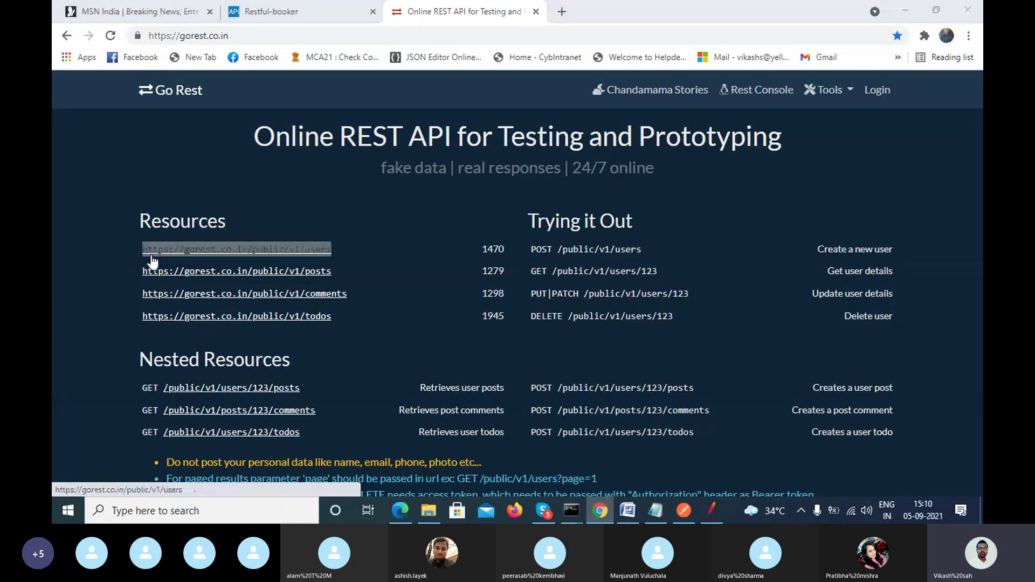
{"action": "left_click", "coordinate": [526, 244]}
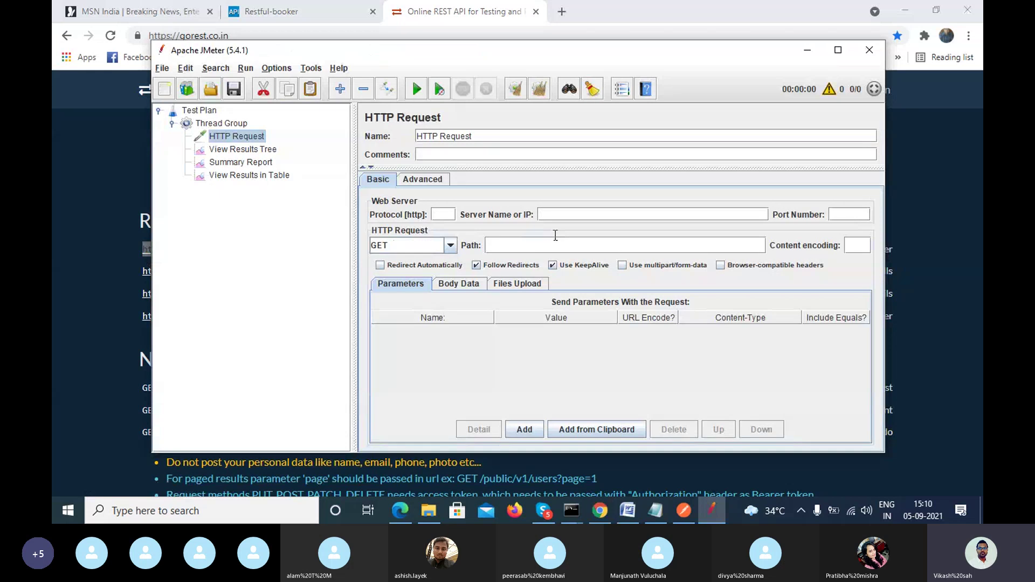
- Split the pasted users URL into protocol https:, server gorest.co.in and path /public/v1/users
{"action": "left_click", "coordinate": [583, 215]}
{"action": "key", "text": "ctrl+v"}
{"action": "left_click_drag", "start_coordinate": [564, 215], "coordinate": [540, 217]}
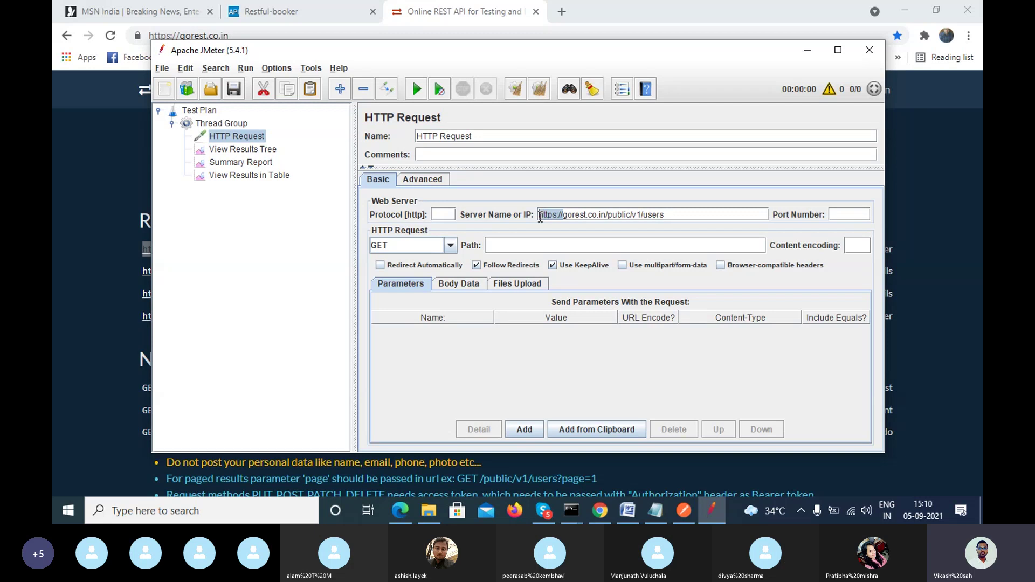
{"action": "key", "text": "BackSpace"}
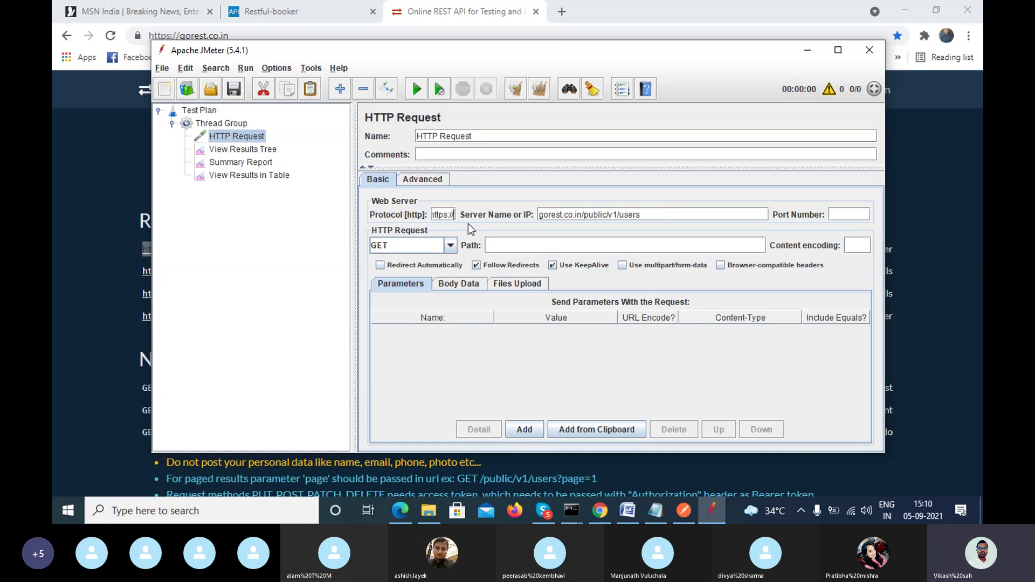
{"action": "key", "text": "BackSpace"}
{"action": "key", "text": "BackSpace"}
{"action": "left_click", "coordinate": [838, 50]}
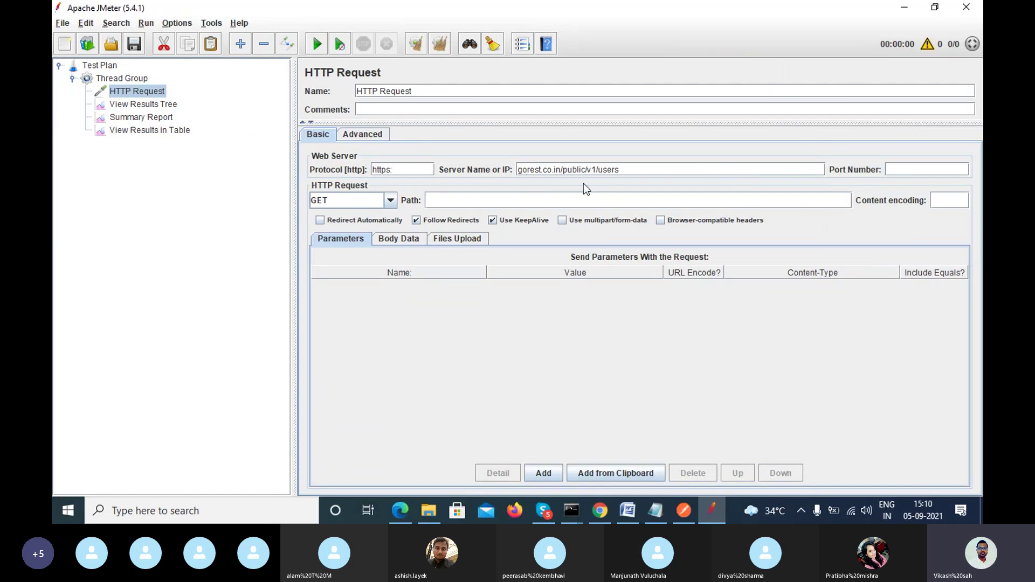
{"action": "left_click", "coordinate": [620, 170]}
{"action": "key", "text": "BackSpace"}
{"action": "key", "text": "BackSpace"}
{"action": "key", "text": "BackSpace"}
{"action": "key", "text": "BackSpace"}
{"action": "key", "text": "BackSpace"}
{"action": "key", "text": "BackSpace"}
{"action": "key", "text": "BackSpace"}
{"action": "key", "text": "BackSpace"}
{"action": "key", "text": "BackSpace"}
{"action": "key", "text": "BackSpace"}
{"action": "key", "text": "BackSpace"}
{"action": "key", "text": "BackSpace"}
{"action": "key", "text": "BackSpace"}
{"action": "key", "text": "BackSpace"}
{"action": "key", "text": "BackSpace"}
{"action": "key", "text": "BackSpace"}
{"action": "key", "text": "ctrl+v"}
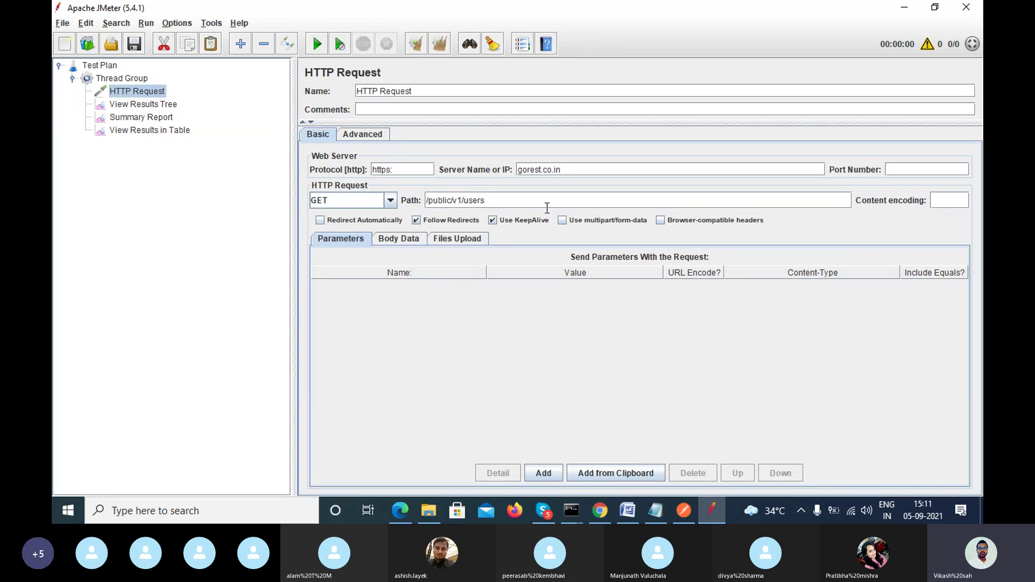
- Rename the HTTP Request sampler to 'GettheUsersData'
{"action": "key", "text": "ctrl+s"}
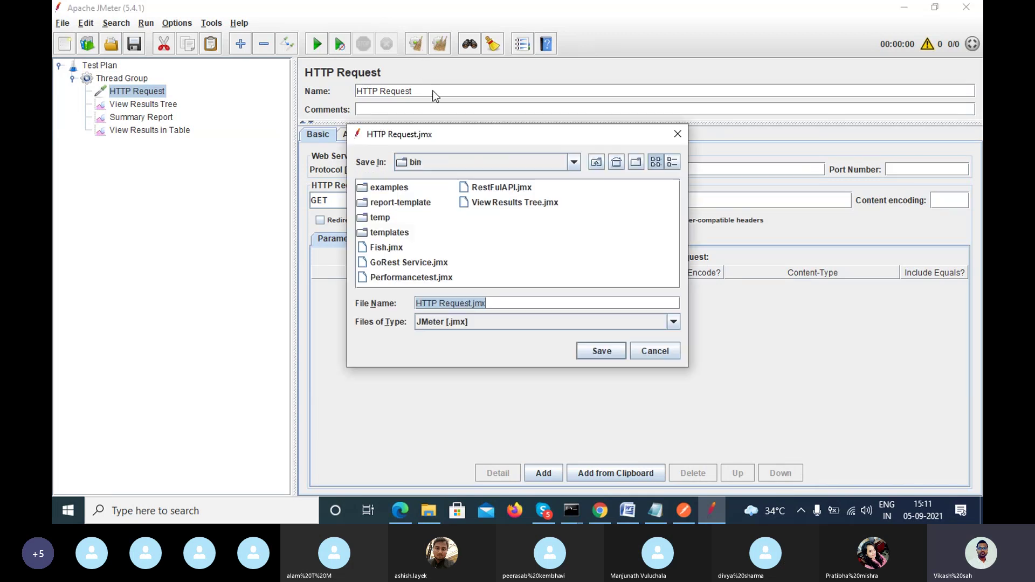
{"action": "key", "text": "Escape"}
{"action": "left_click", "coordinate": [432, 91]}
{"action": "key", "text": "ctrl+shift+Left"}
{"action": "key", "text": "ctrl+shift+Left"}
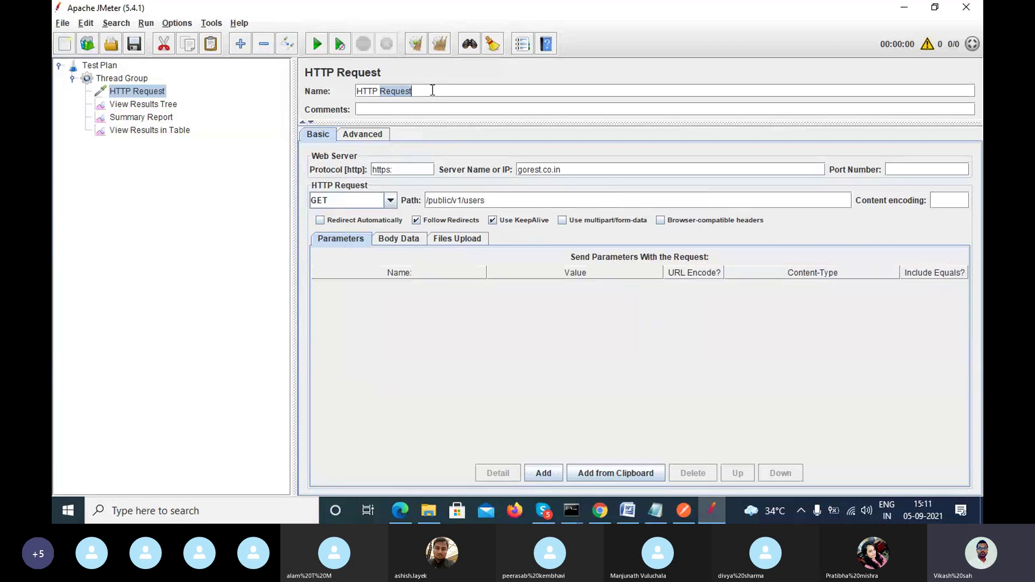
{"action": "type", "text": "Get"}
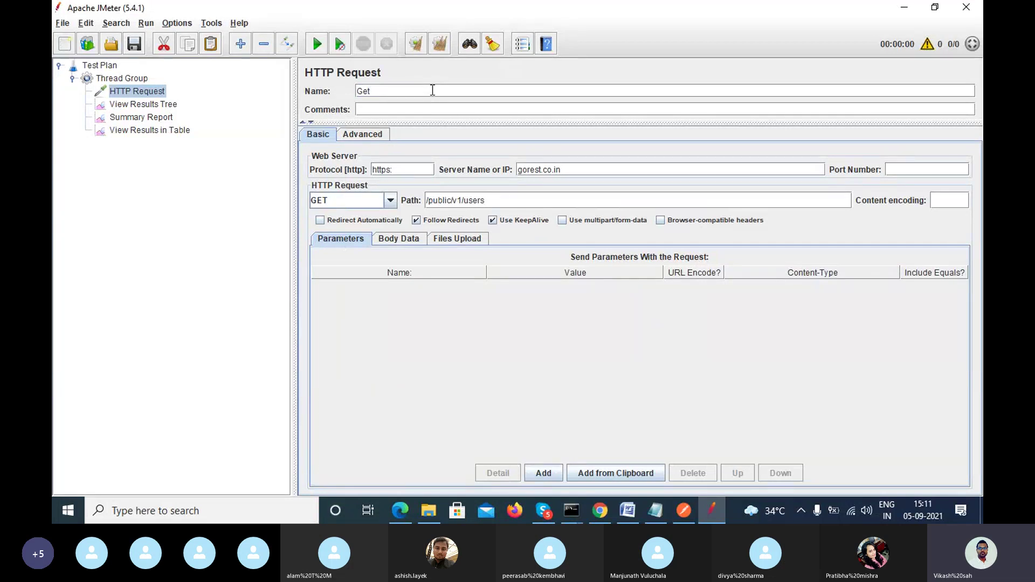
{"action": "type", "text": "theUsersData"}
- Start saving the test plan and browse to the D:\PerformanceTestingClass folder
{"action": "key", "text": "ctrl+s"}
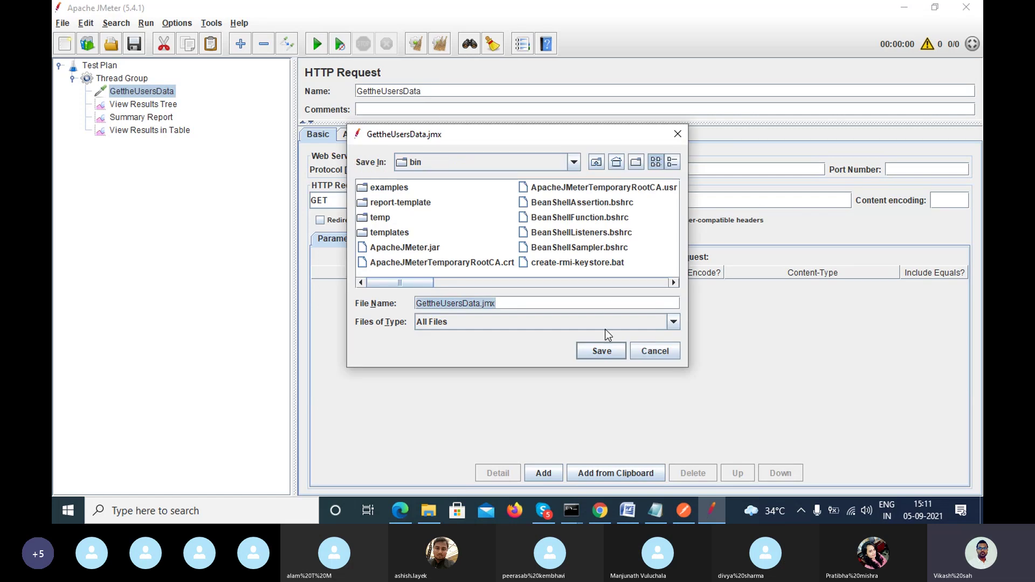
{"action": "left_click", "coordinate": [655, 351]}
{"action": "left_click", "coordinate": [63, 23]}
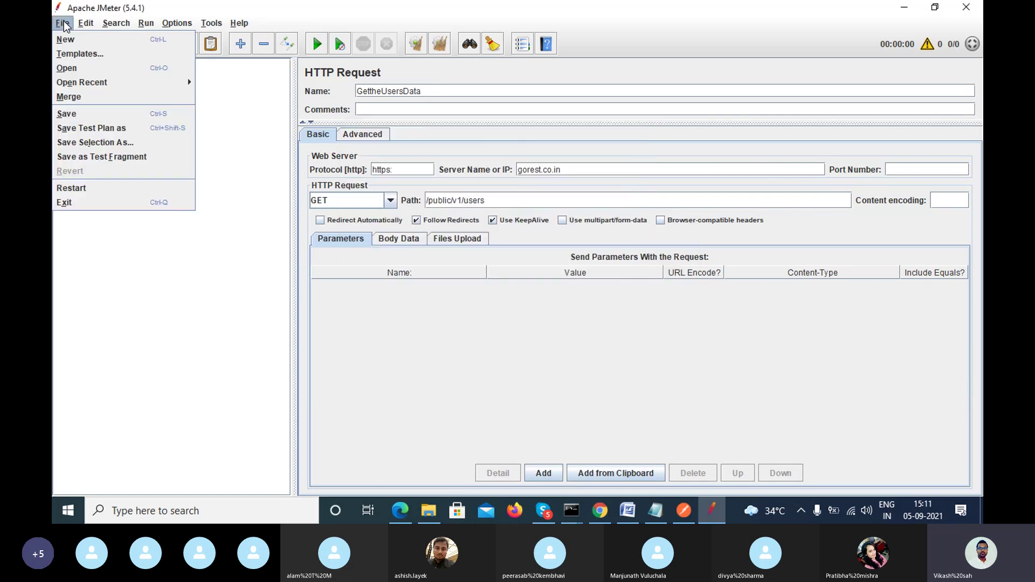
{"action": "left_click", "coordinate": [84, 114]}
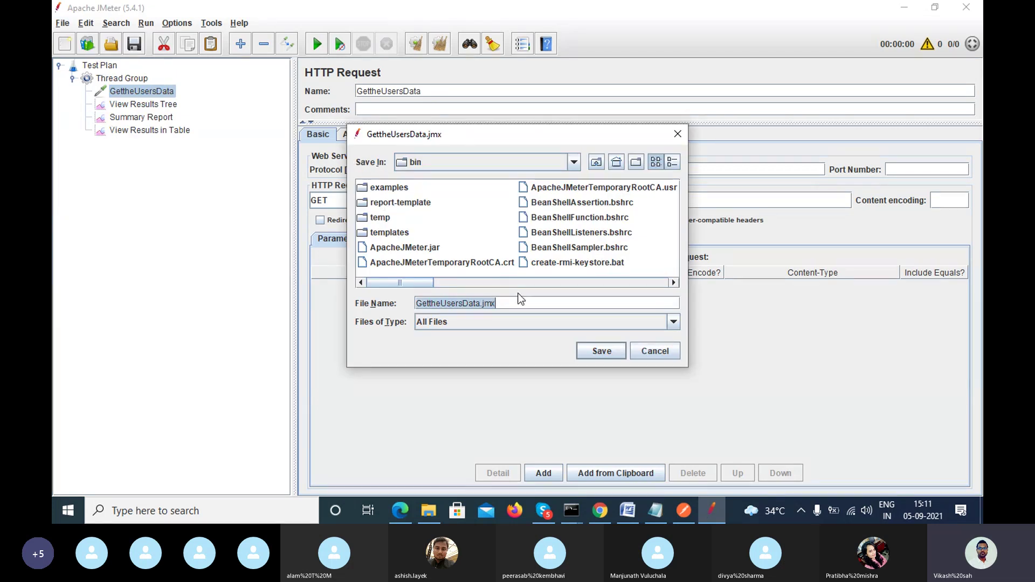
{"action": "scroll", "coordinate": [490, 231], "scroll_direction": "down", "scroll_amount": 2}
{"action": "scroll", "coordinate": [489, 231], "scroll_direction": "up", "scroll_amount": 2}
{"action": "left_click", "coordinate": [574, 162]}
{"action": "scroll", "coordinate": [529, 207], "scroll_direction": "up", "scroll_amount": 1}
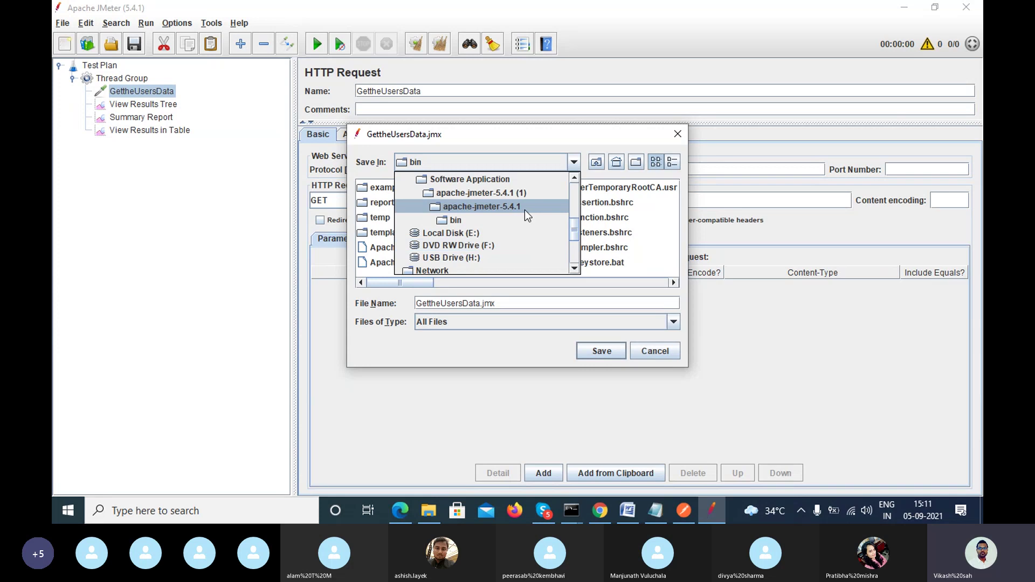
{"action": "scroll", "coordinate": [520, 215], "scroll_direction": "up", "scroll_amount": 1}
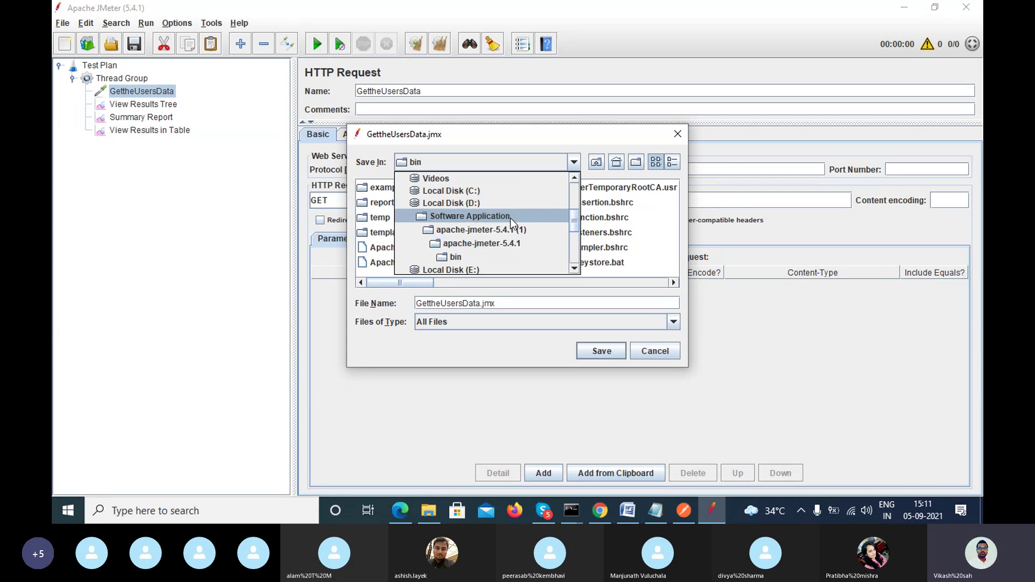
{"action": "left_click", "coordinate": [451, 204]}
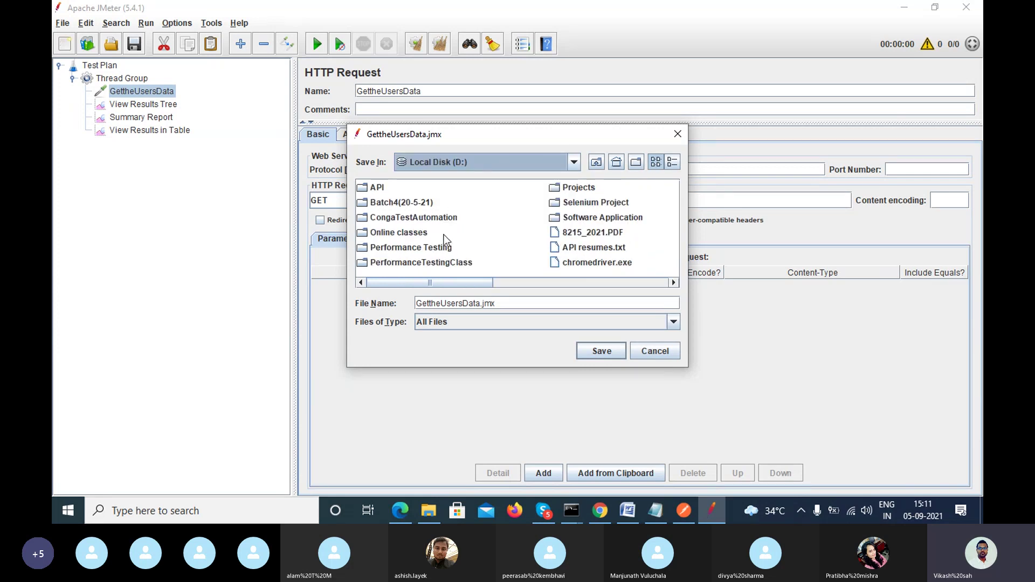
{"action": "double_click", "coordinate": [444, 262]}
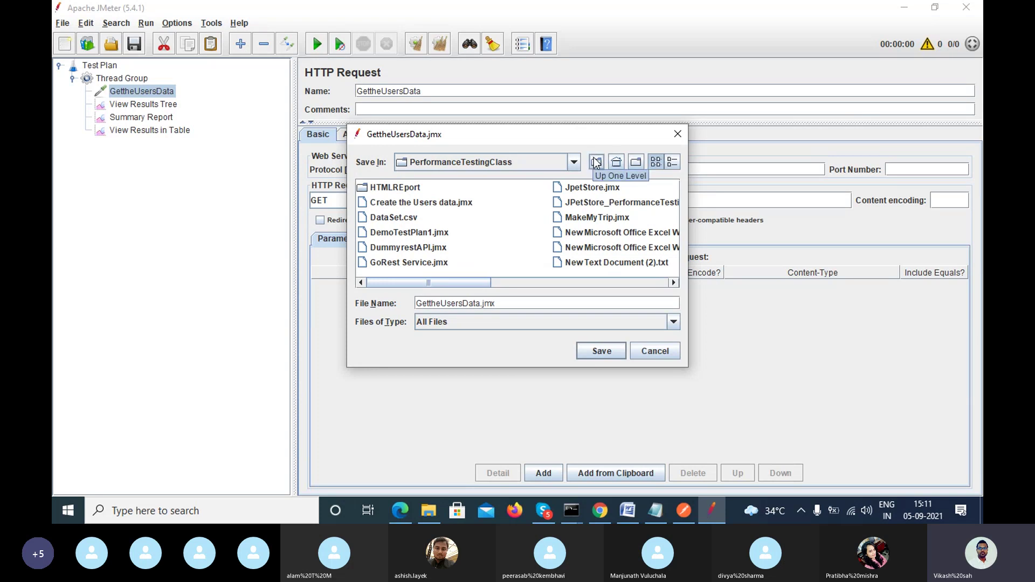
- Create a PerfB2 folder and save the test plan there as GettheUsersData.jmx
{"action": "left_click", "coordinate": [637, 162]}
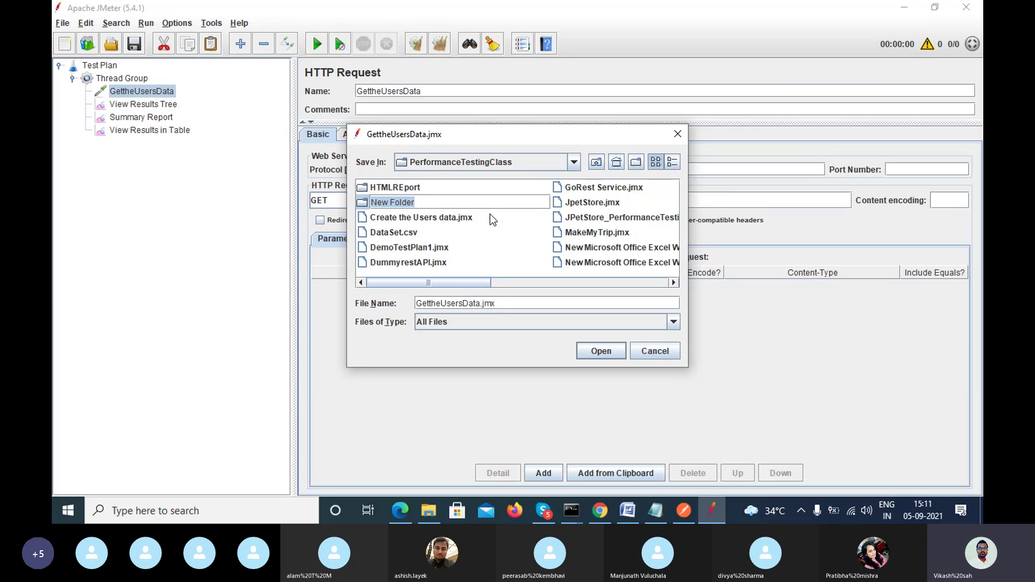
{"action": "type", "text": "PB2"}
{"action": "key", "text": "Left"}
{"action": "key", "text": "Left"}
{"action": "type", "text": "erf"}
{"action": "key", "text": "Return"}
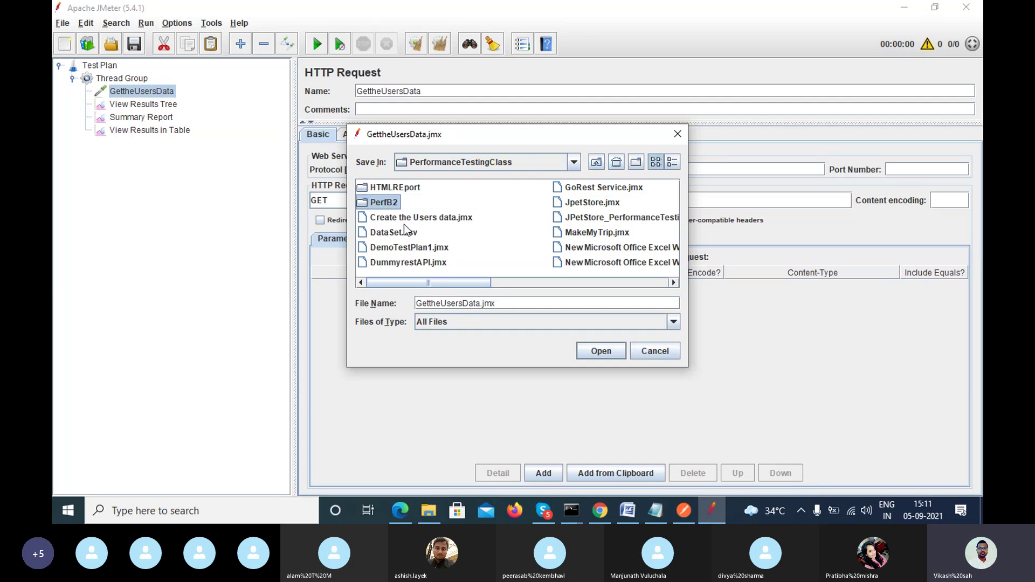
{"action": "double_click", "coordinate": [394, 205]}
{"action": "left_click", "coordinate": [588, 352]}
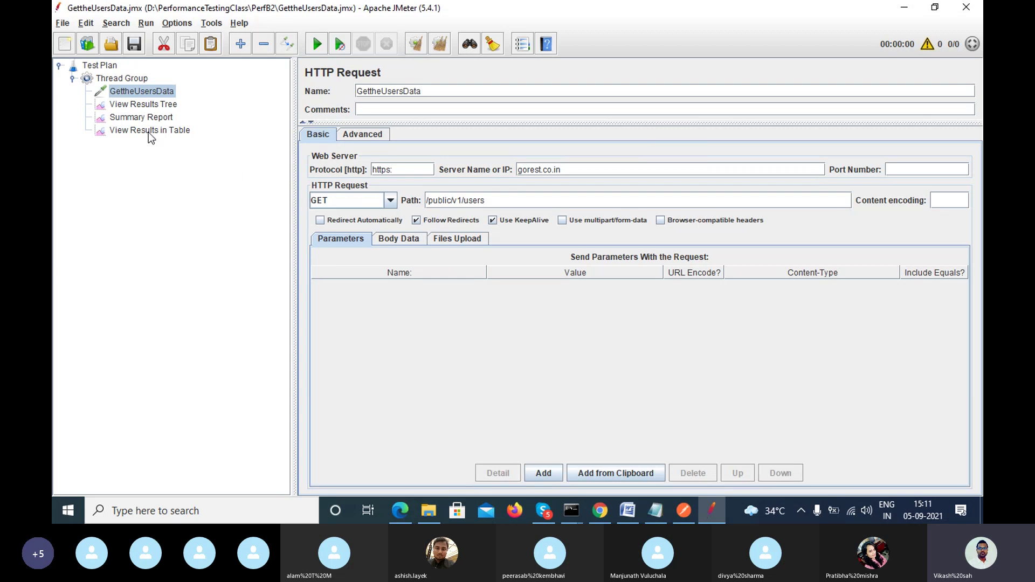
- Review the Thread Group and GettheUsersData request settings, then switch to the Skype call
{"action": "left_click", "coordinate": [125, 79]}
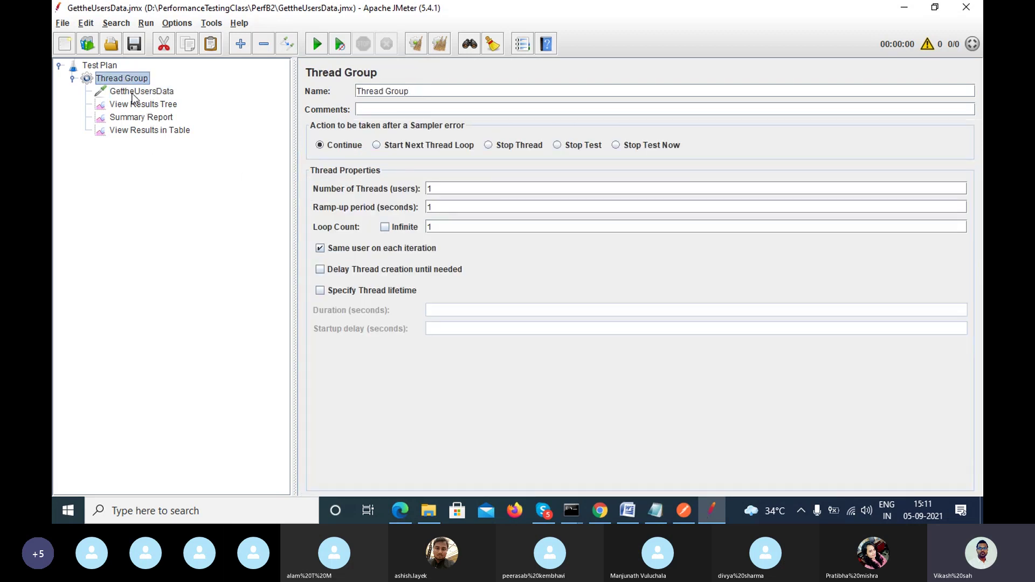
{"action": "left_click", "coordinate": [132, 94]}
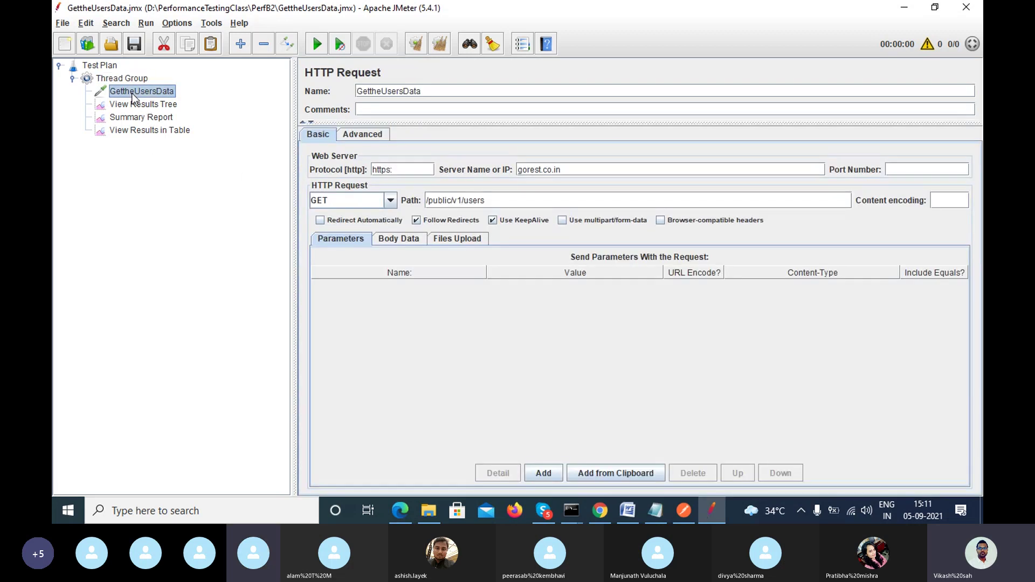
{"action": "left_click", "coordinate": [552, 508]}
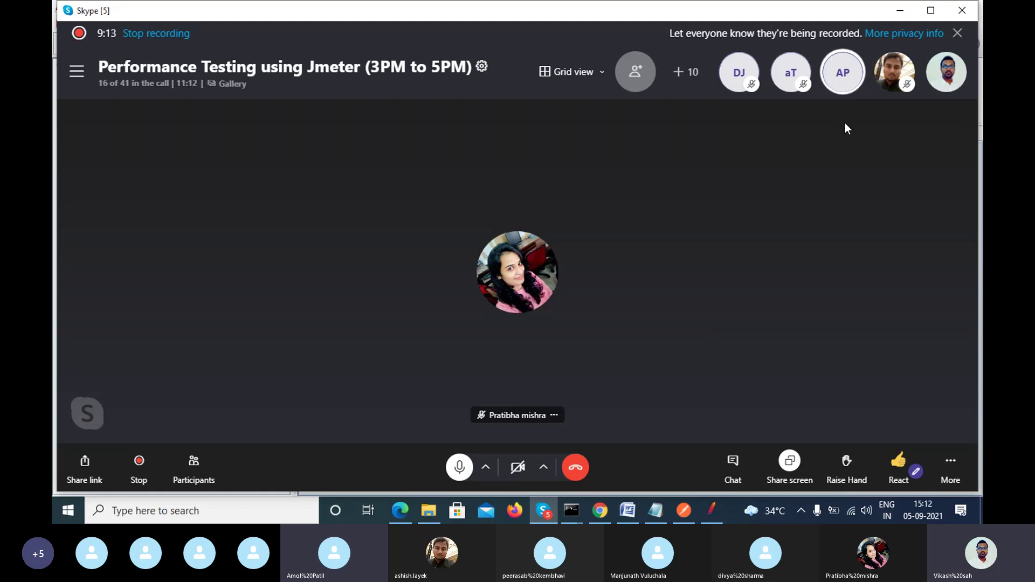
- Set the Skype call aside and bring the JMeter test plan back to front
{"action": "mouse_move", "coordinate": [849, 83]}
{"action": "left_click", "coordinate": [712, 510]}
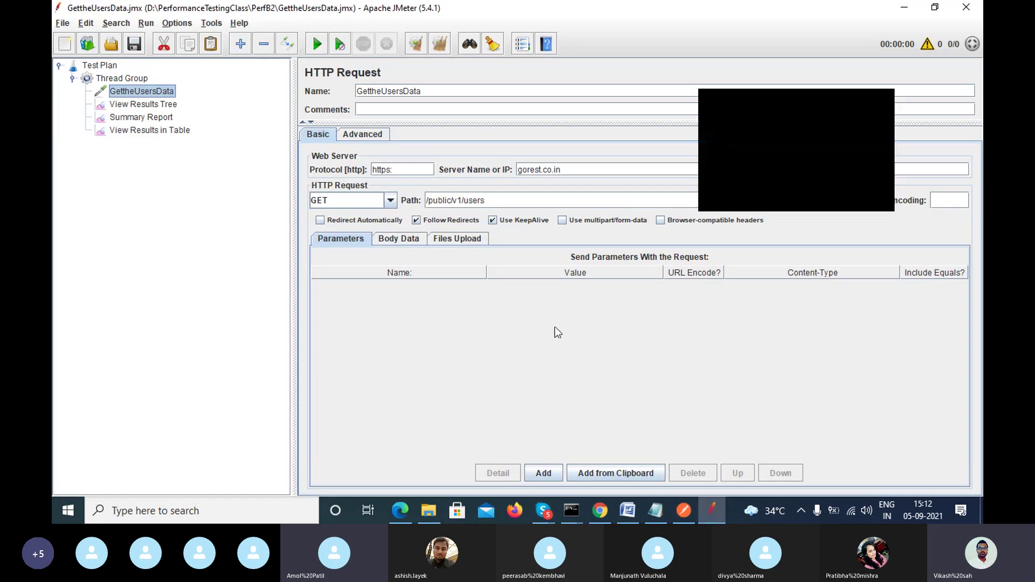
- Change the protocol to https without the colon, review the /public/v1/users path, and start the run
{"action": "left_click", "coordinate": [883, 104]}
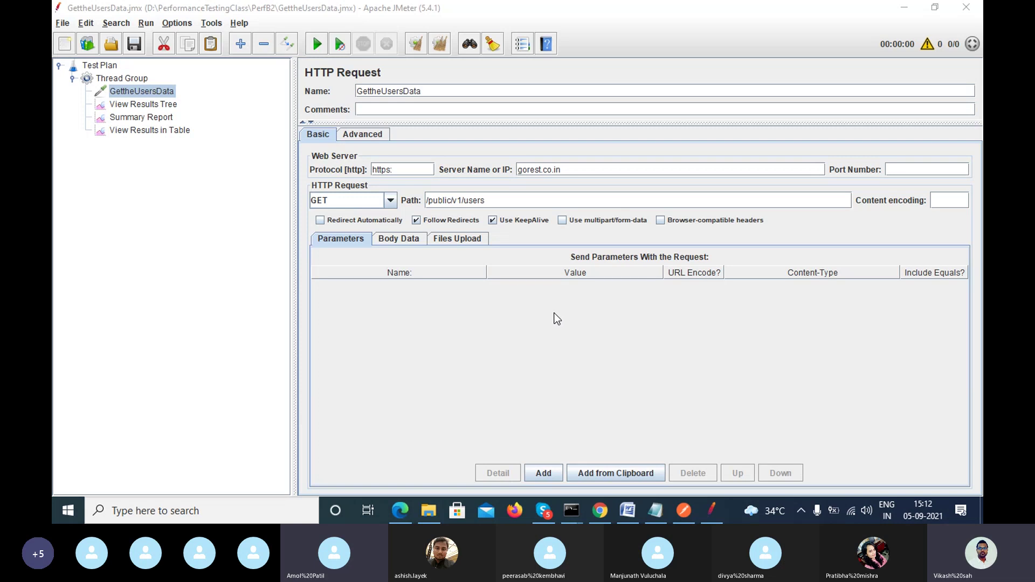
{"action": "left_click", "coordinate": [410, 171]}
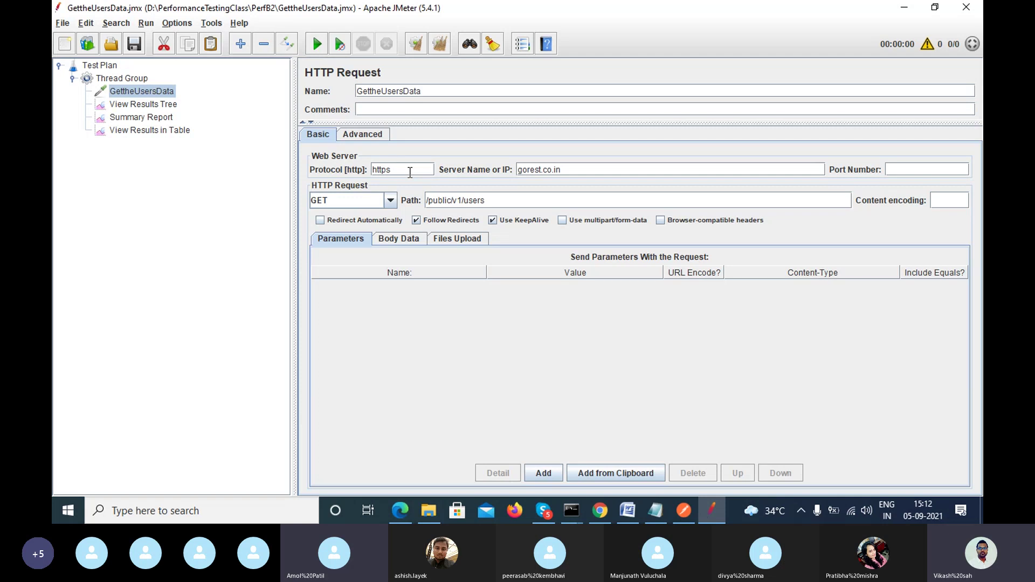
{"action": "left_click_drag", "start_coordinate": [448, 200], "coordinate": [427, 202]}
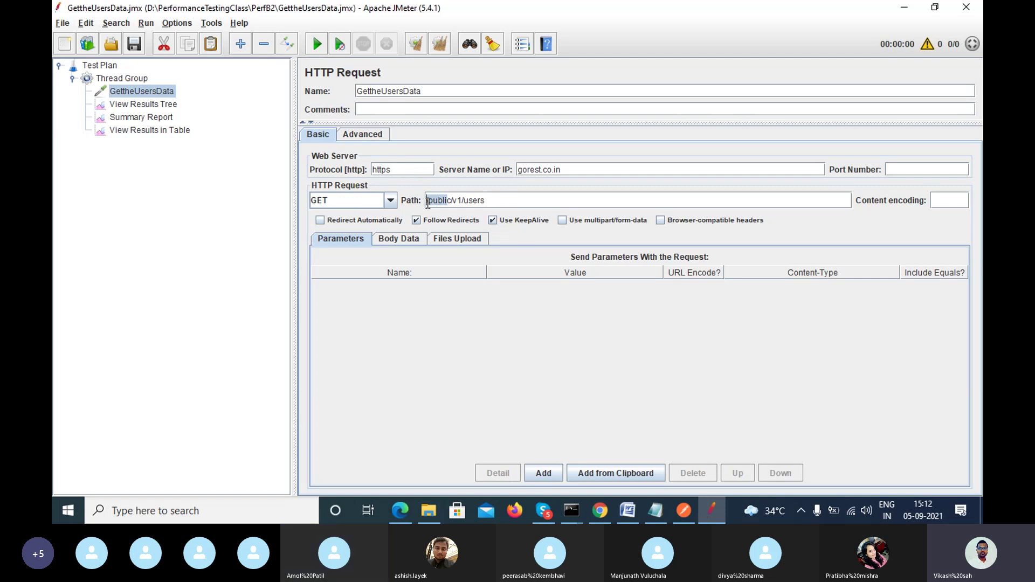
{"action": "triple_click", "coordinate": [510, 202]}
{"action": "key", "text": "End"}
{"action": "left_click", "coordinate": [318, 43]}
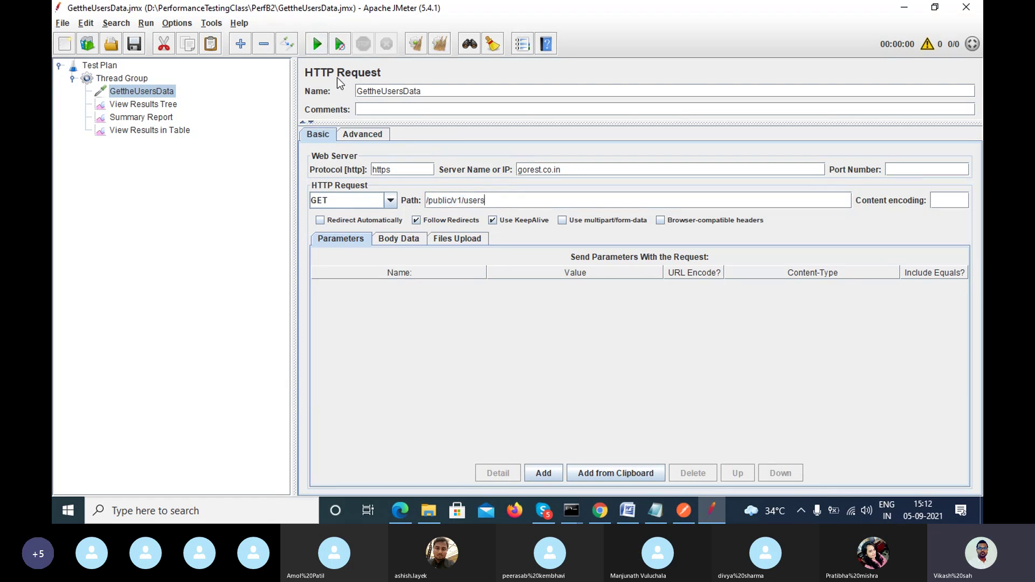
- Inspect the GettheUsersData sample's response data and requested URL in View Results Tree, then reselect the sampler
{"action": "left_click", "coordinate": [164, 108]}
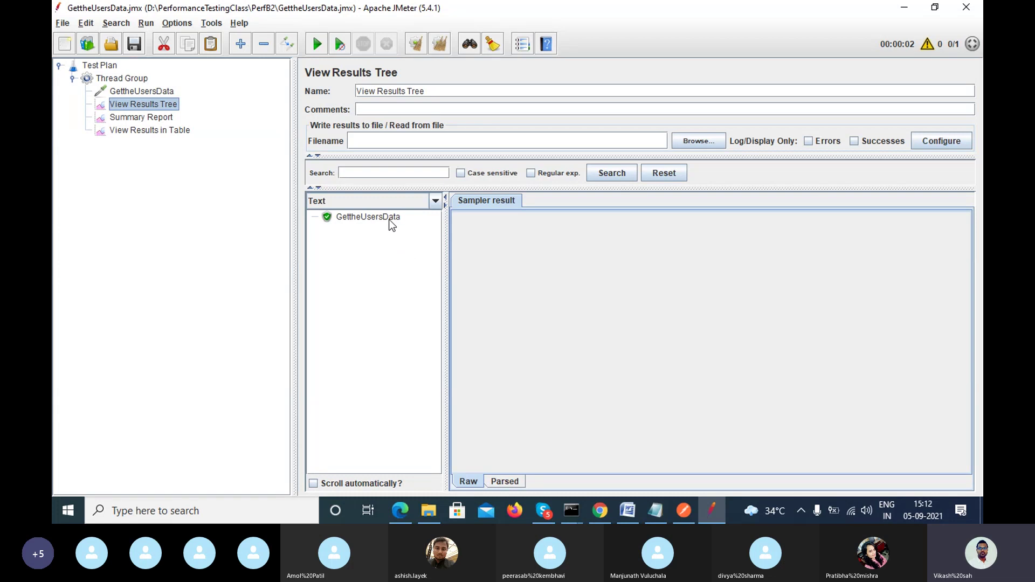
{"action": "left_click", "coordinate": [390, 218]}
{"action": "left_click", "coordinate": [591, 201]}
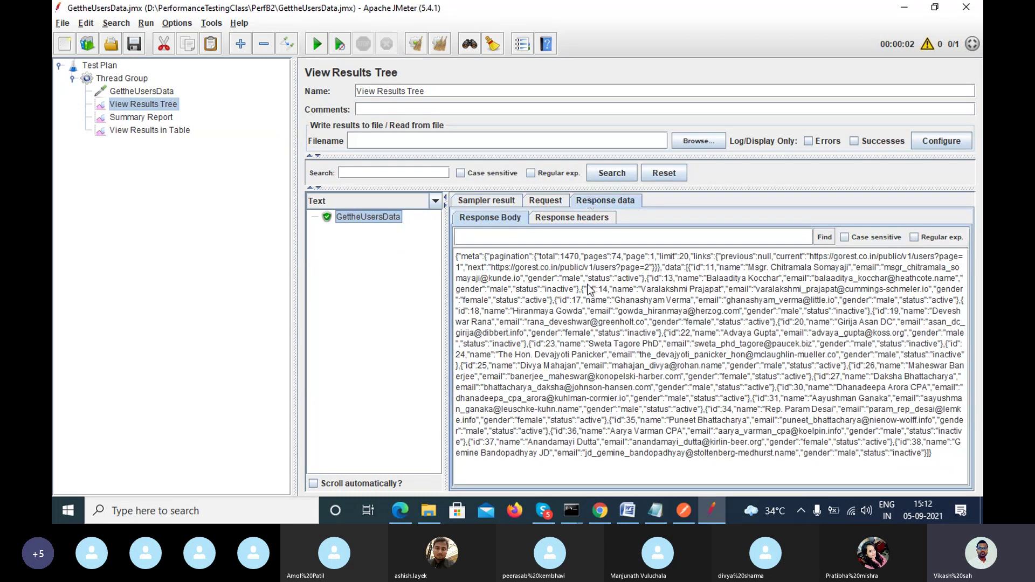
{"action": "left_click", "coordinate": [545, 201]}
{"action": "left_click_drag", "start_coordinate": [690, 257], "coordinate": [523, 259]}
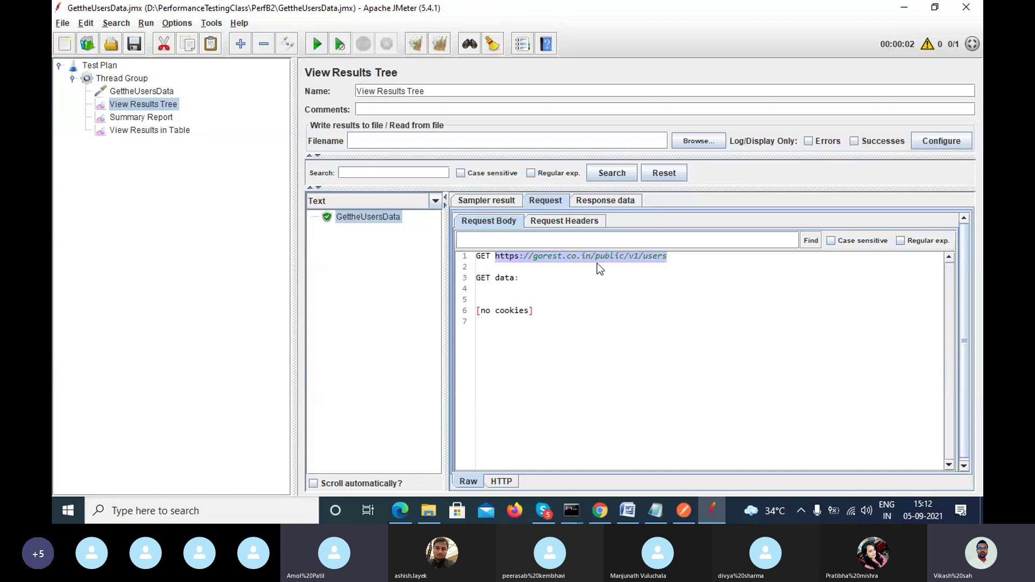
{"action": "left_click", "coordinate": [138, 93]}
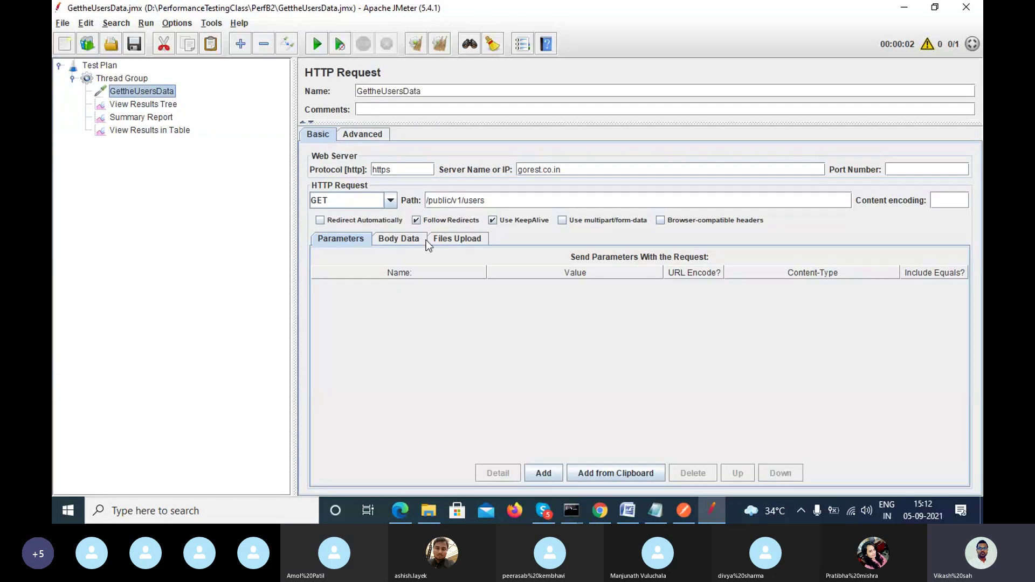
- Move /public/v1/users into the server name, rerun, and check the requested URL in the results tree
{"action": "triple_click", "coordinate": [505, 201]}
{"action": "key", "text": "ctrl+c"}
{"action": "key", "text": "BackSpace"}
{"action": "left_click", "coordinate": [605, 169]}
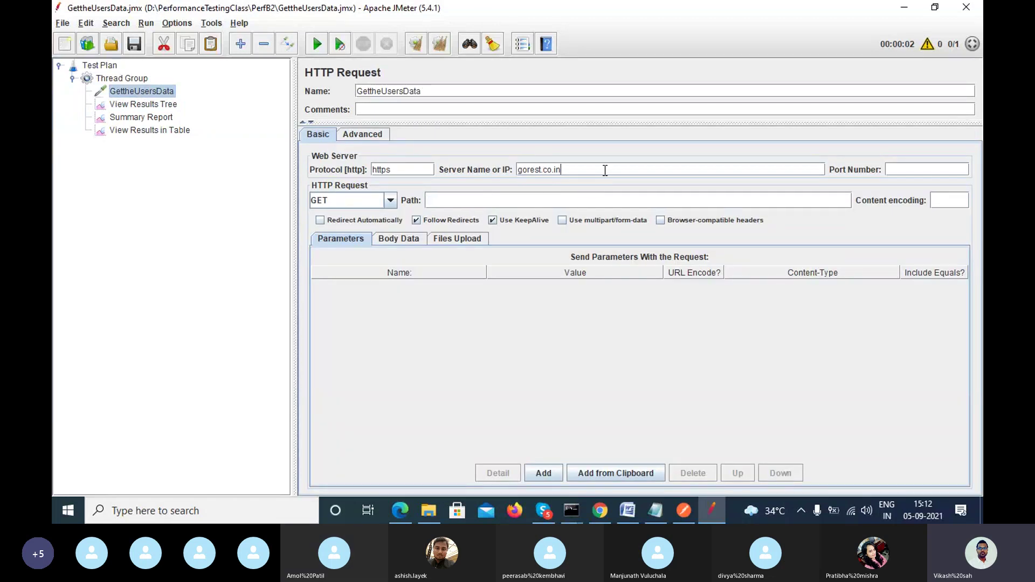
{"action": "key", "text": "ctrl+v"}
{"action": "left_click", "coordinate": [331, 42]}
{"action": "left_click", "coordinate": [171, 106]}
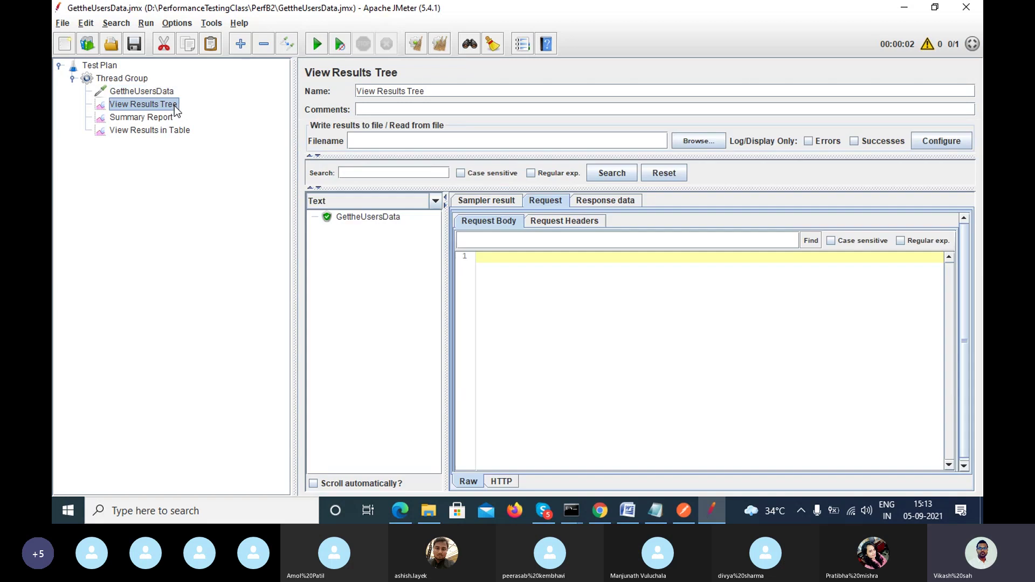
{"action": "left_click", "coordinate": [395, 218]}
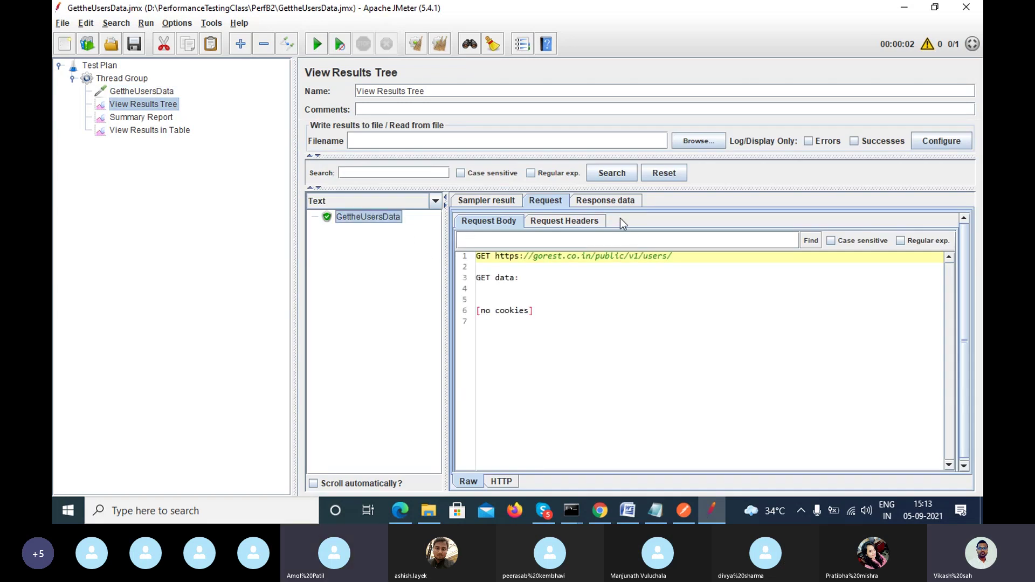
{"action": "left_click_drag", "start_coordinate": [672, 257], "coordinate": [567, 257]}
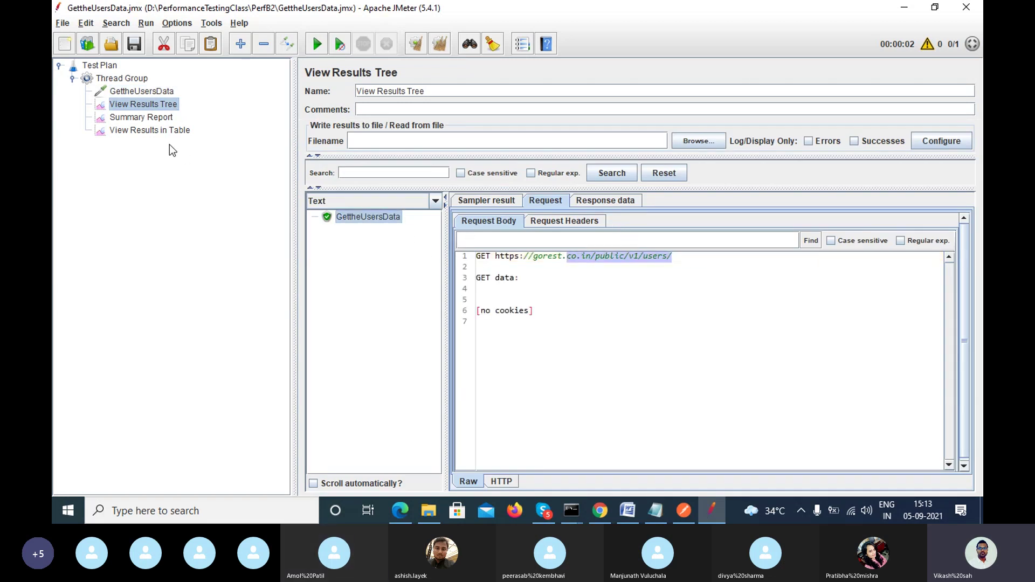
- Restore /public/v1/users to the Path field and view the 354 ms sample in View Results in Table
{"action": "left_click", "coordinate": [149, 89]}
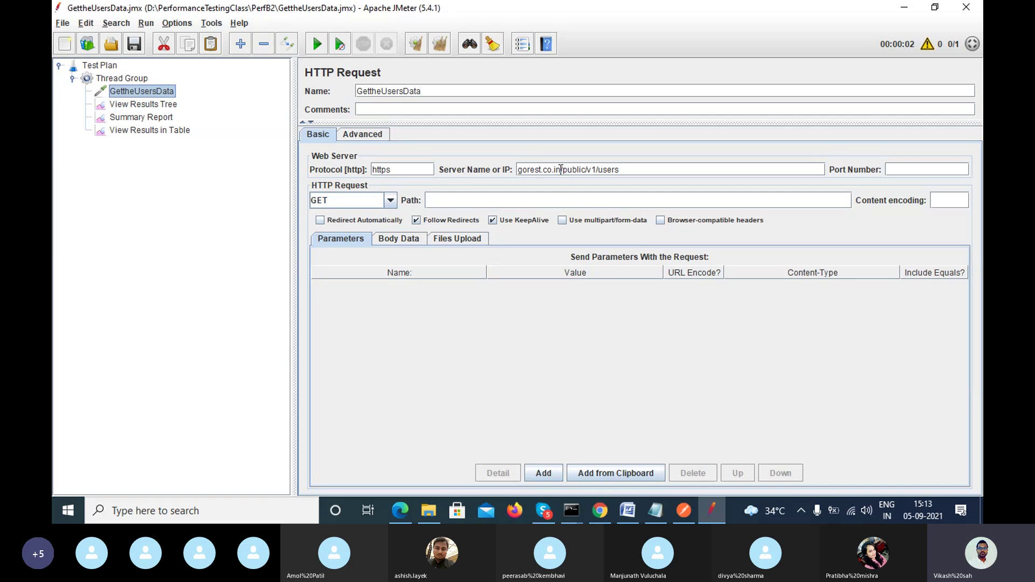
{"action": "left_click_drag", "start_coordinate": [561, 170], "coordinate": [639, 181]}
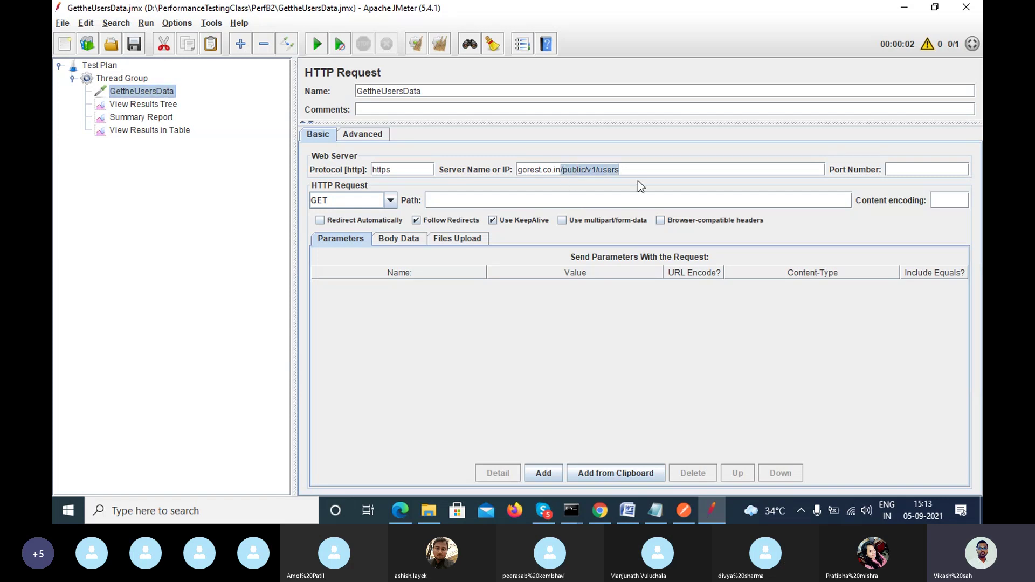
{"action": "key", "text": "ctrl+x"}
{"action": "left_click", "coordinate": [604, 200]}
{"action": "key", "text": "ctrl+v"}
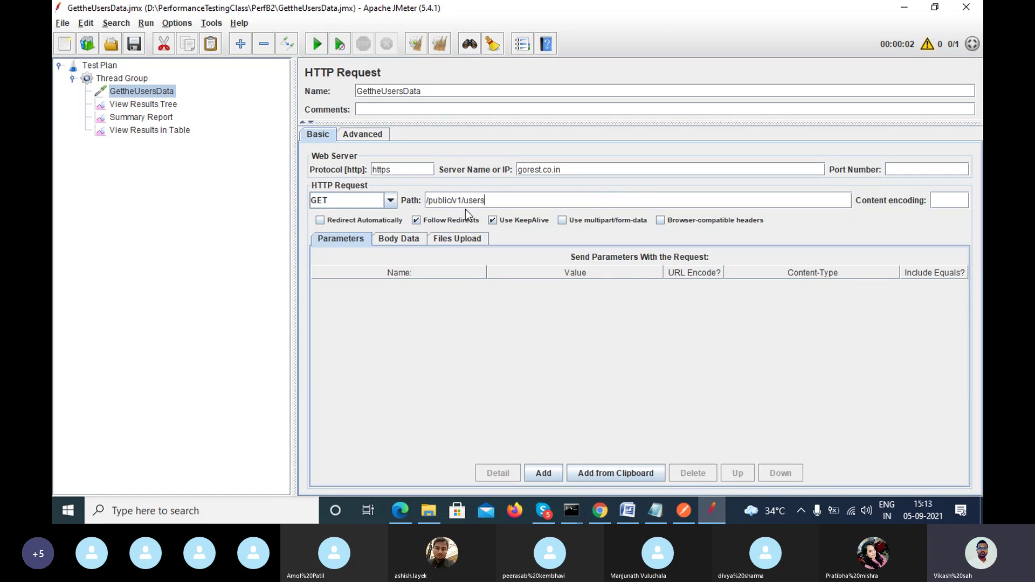
{"action": "left_click", "coordinate": [488, 200]}
{"action": "left_click_drag", "start_coordinate": [571, 170], "coordinate": [526, 171]}
{"action": "key", "text": "End"}
{"action": "left_click", "coordinate": [177, 130]}
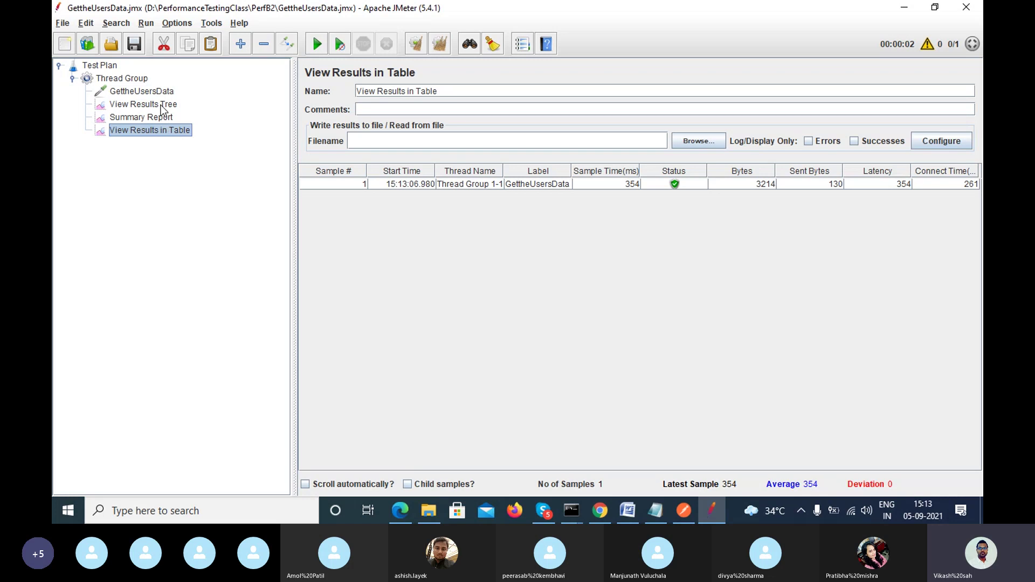
- Check the sample's response code 200 in Sampler result, then show the JSON users list in Response data
{"action": "left_click", "coordinate": [163, 105]}
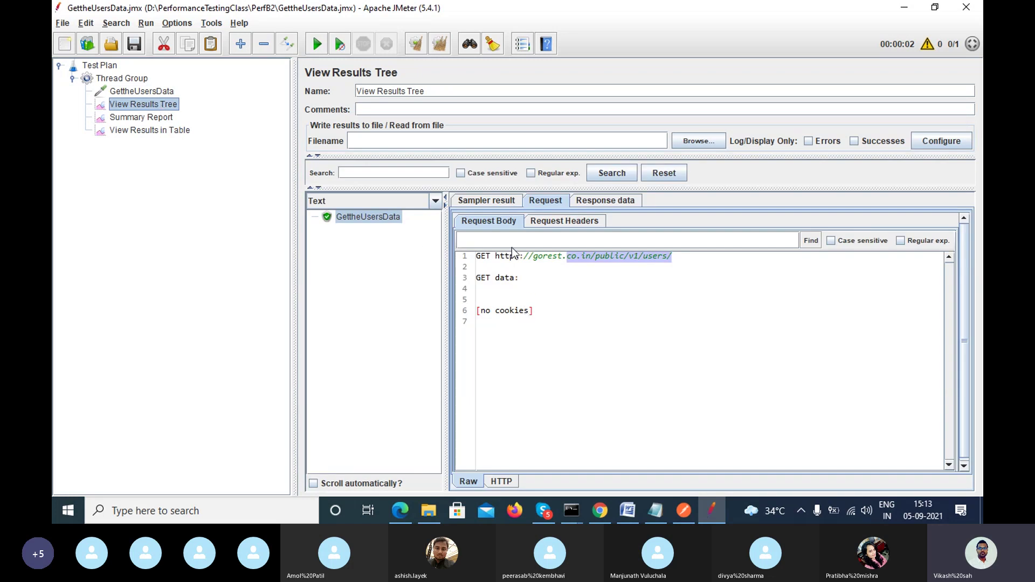
{"action": "left_click", "coordinate": [483, 202]}
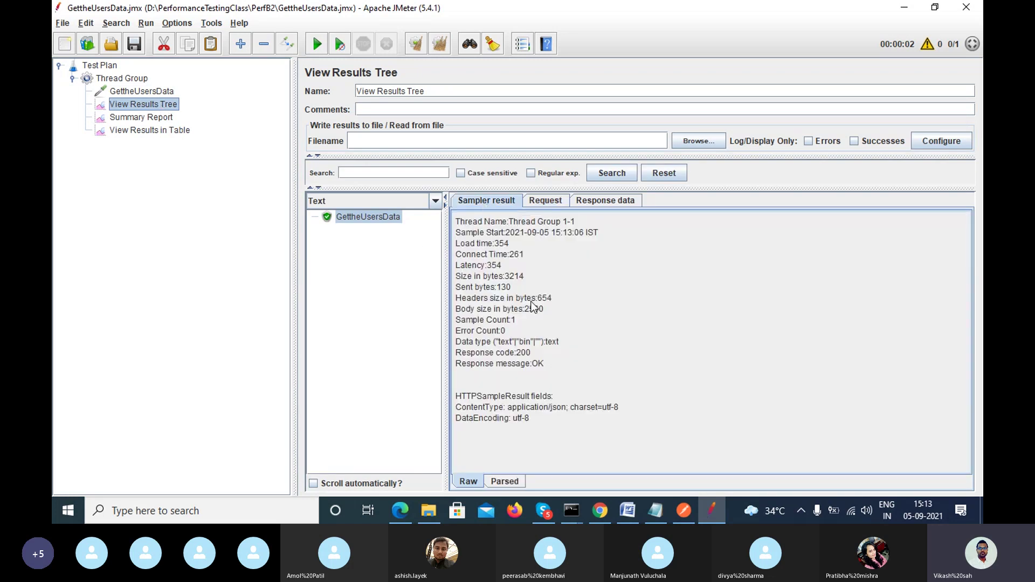
{"action": "left_click_drag", "start_coordinate": [517, 353], "coordinate": [534, 354]}
{"action": "left_click", "coordinate": [516, 356]}
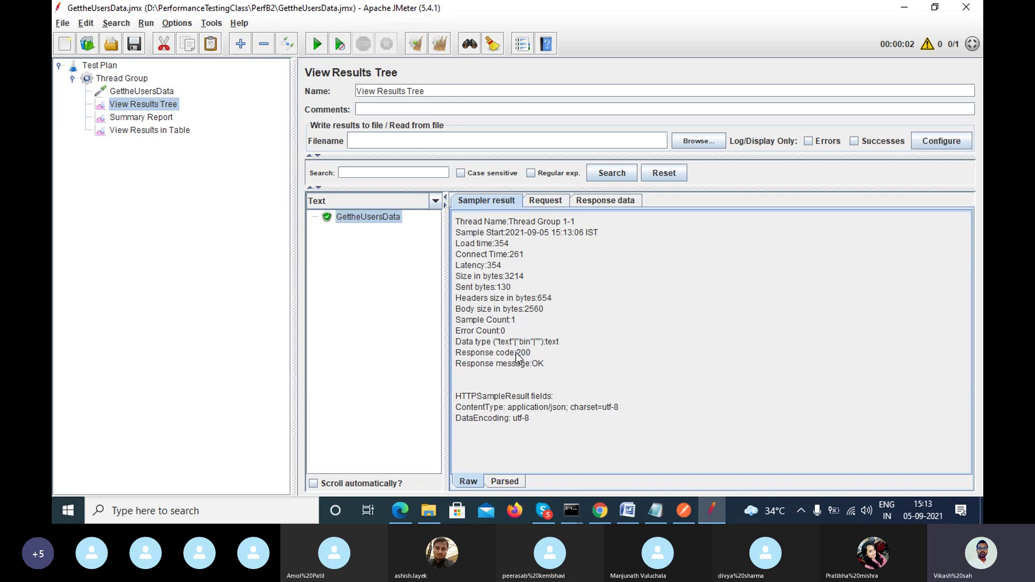
{"action": "left_click", "coordinate": [163, 91]}
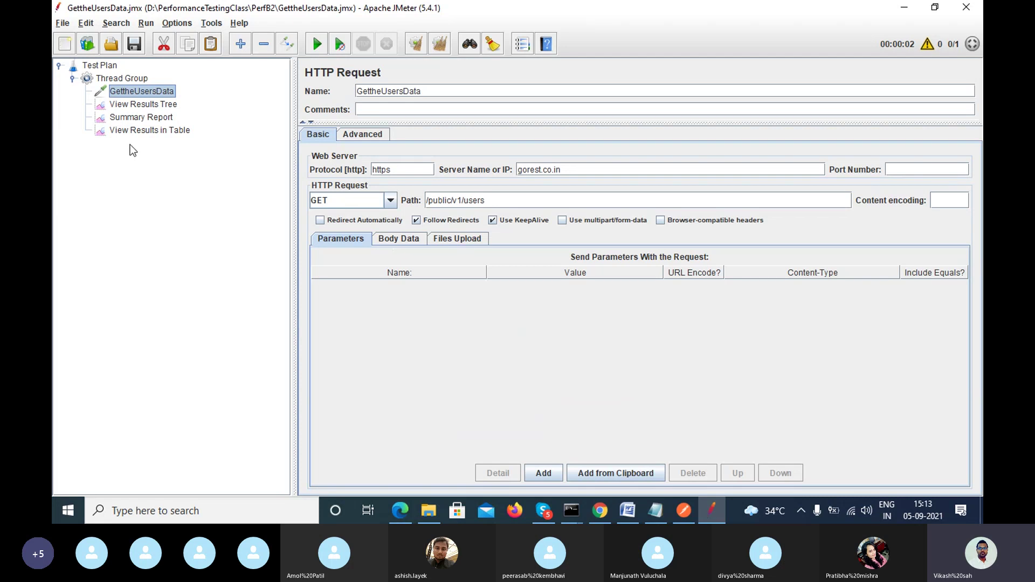
{"action": "left_click", "coordinate": [139, 106]}
{"action": "left_click", "coordinate": [589, 201]}
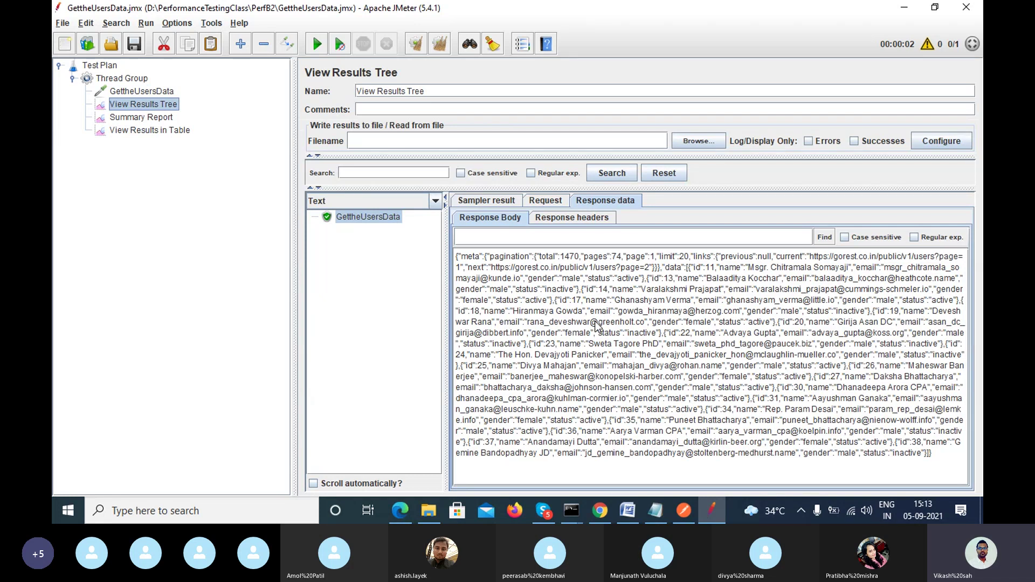
{"action": "left_click_drag", "start_coordinate": [644, 312], "coordinate": [669, 359]}
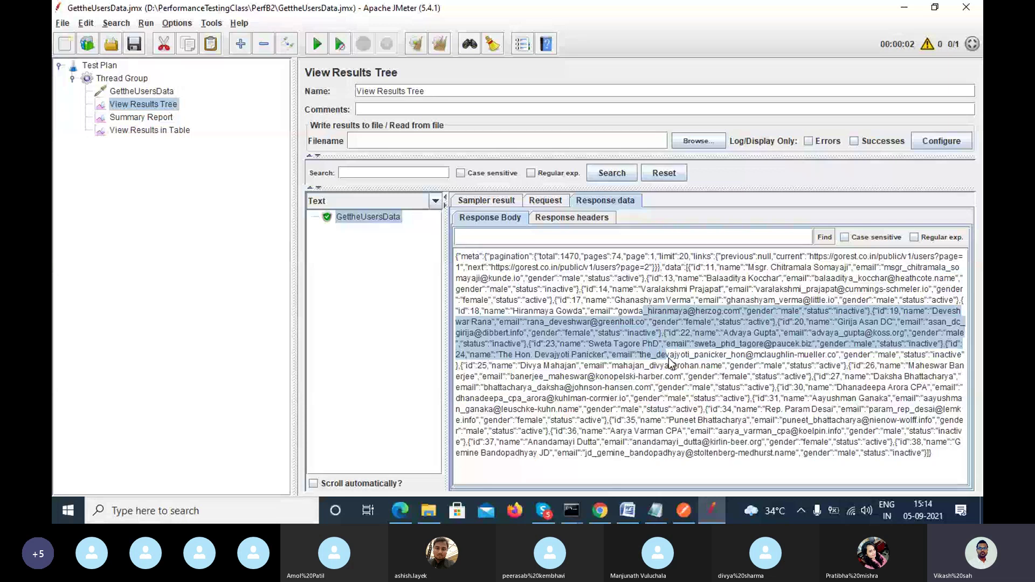
{"action": "left_click", "coordinate": [696, 386]}
{"action": "left_click_drag", "start_coordinate": [681, 367], "coordinate": [713, 401]}
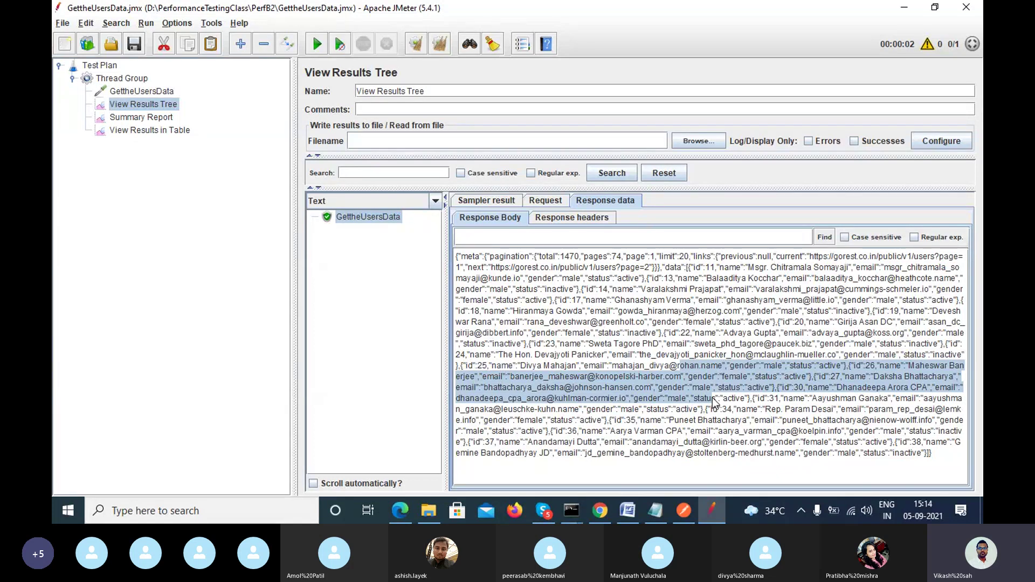
{"action": "left_click", "coordinate": [673, 372]}
{"action": "left_click_drag", "start_coordinate": [636, 367], "coordinate": [728, 415]}
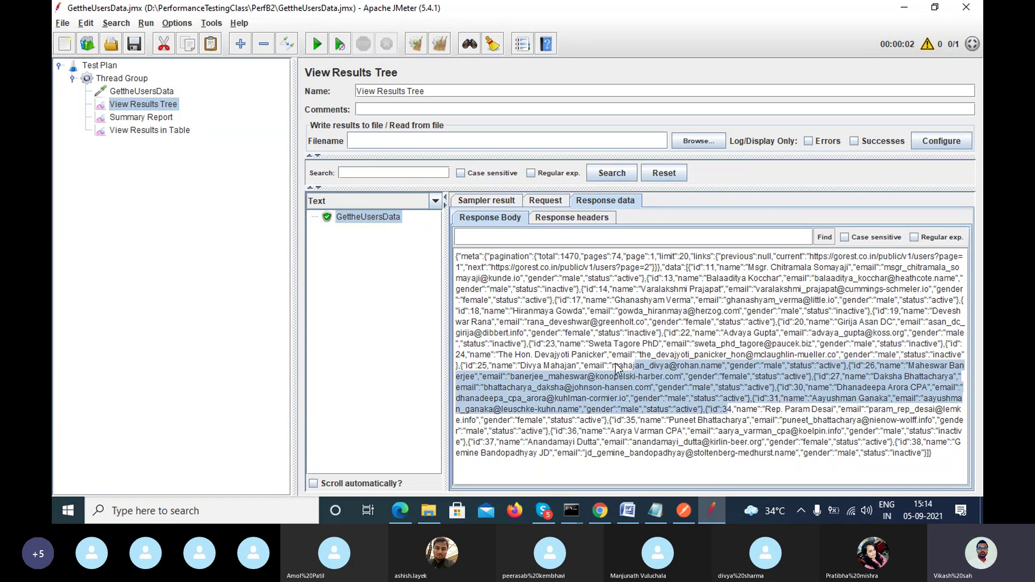
{"action": "left_click_drag", "start_coordinate": [611, 366], "coordinate": [688, 413]}
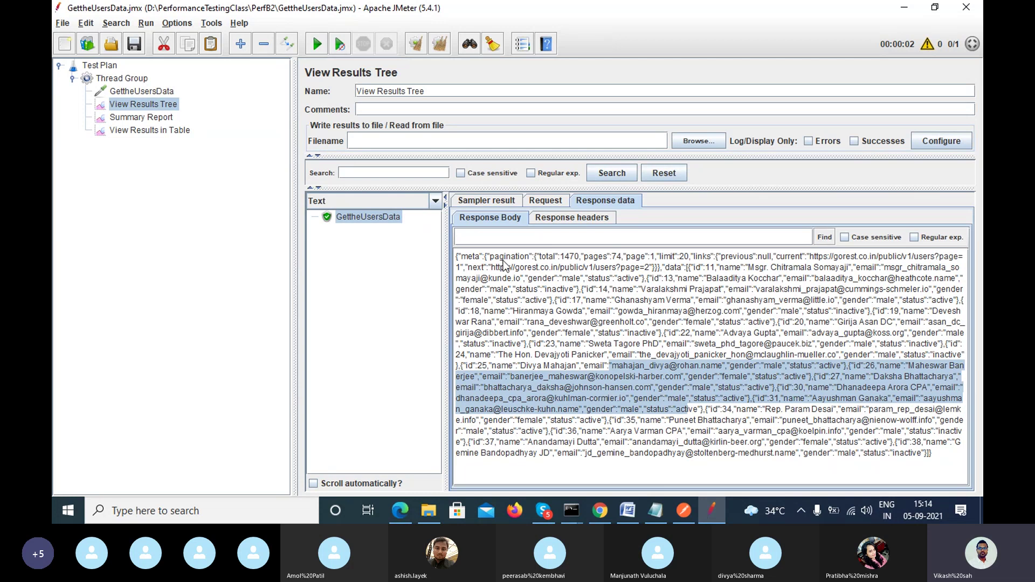
{"action": "left_click_drag", "start_coordinate": [536, 257], "coordinate": [558, 314]}
{"action": "left_click", "coordinate": [681, 422]}
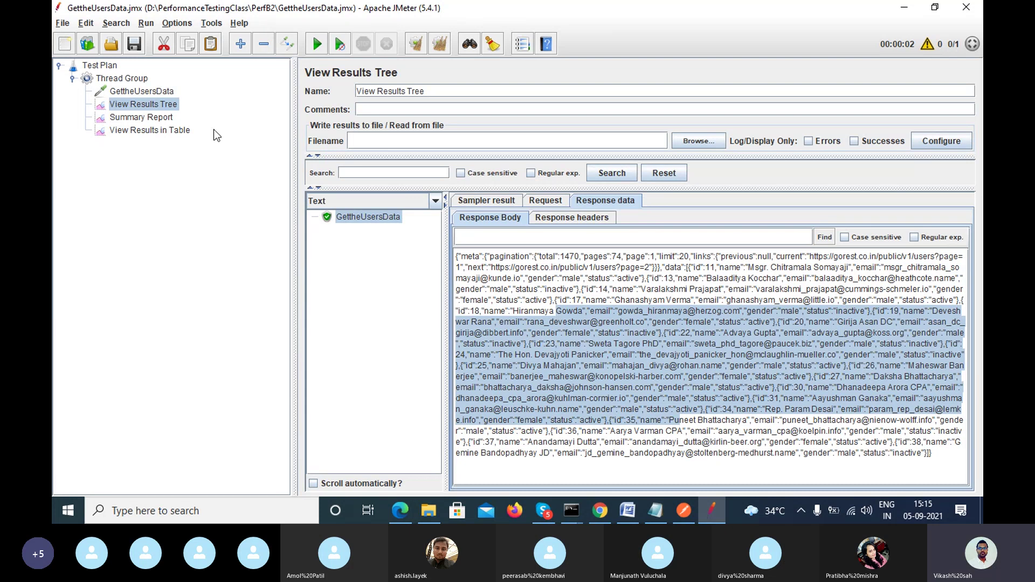
- Add a Response Assertion under the GettheUsersData request through Add > Assertions
{"action": "left_click", "coordinate": [157, 93]}
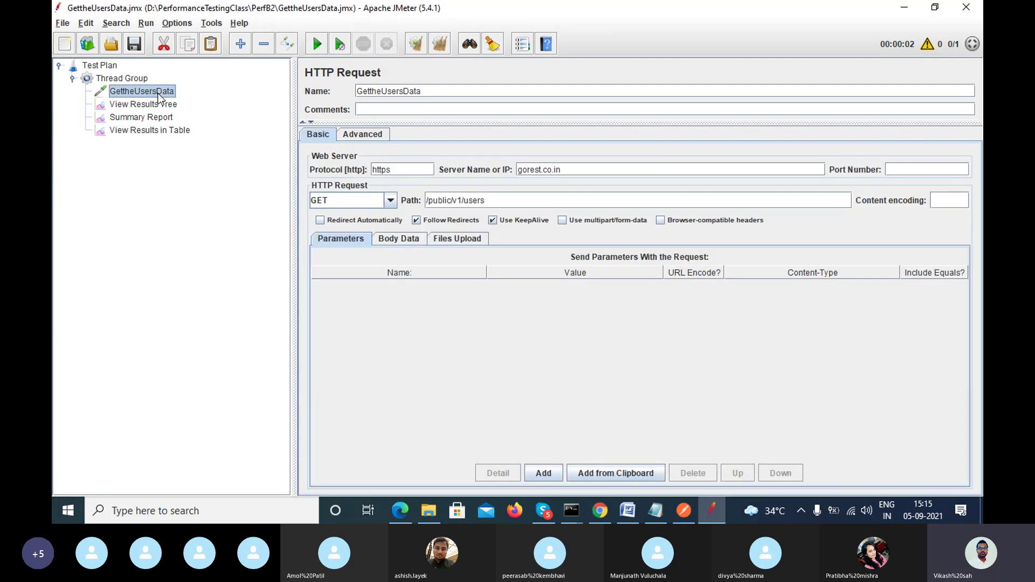
{"action": "right_click", "coordinate": [158, 95]}
{"action": "mouse_move", "coordinate": [267, 101]}
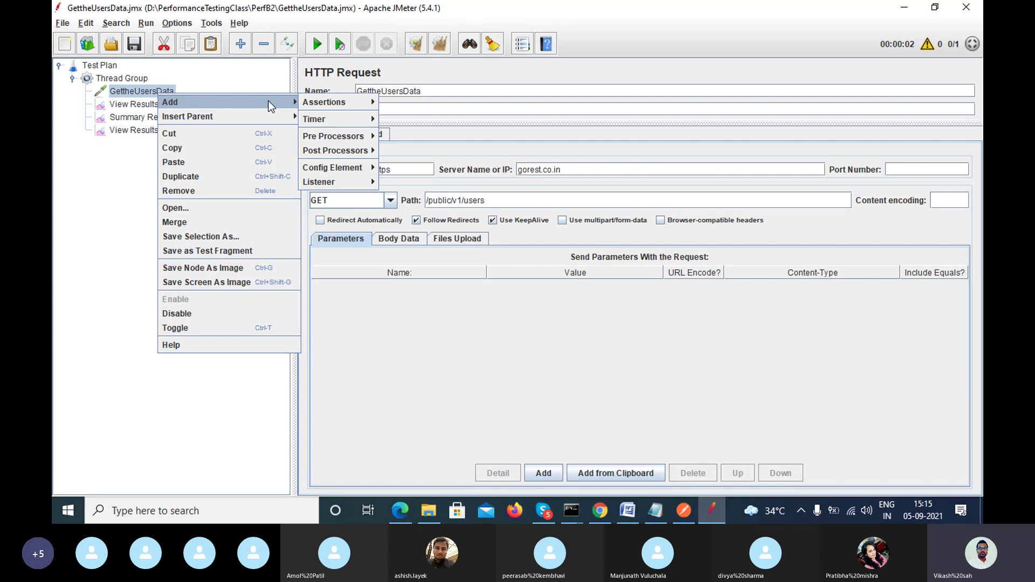
{"action": "mouse_move", "coordinate": [304, 103]}
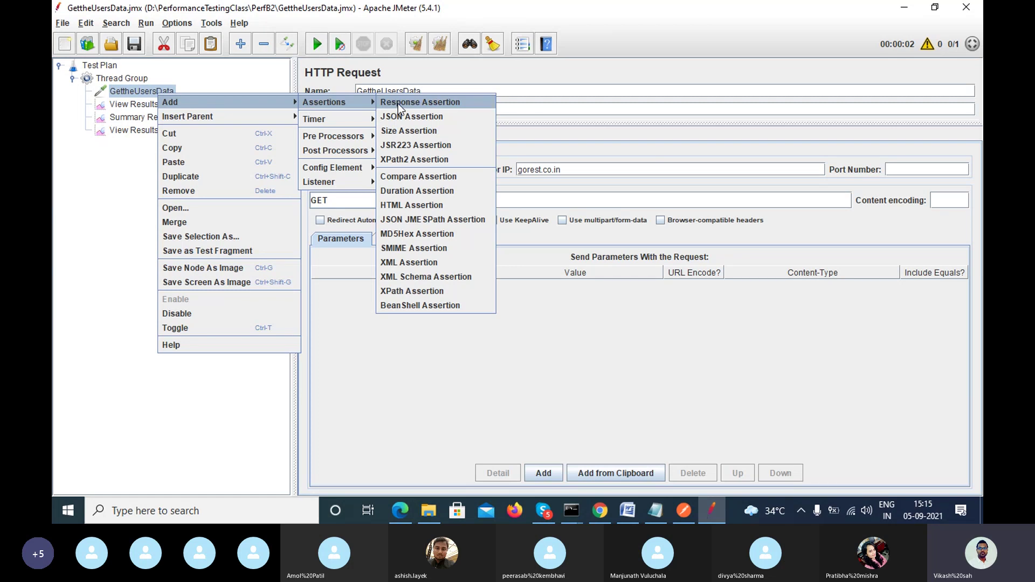
{"action": "left_click", "coordinate": [398, 103]}
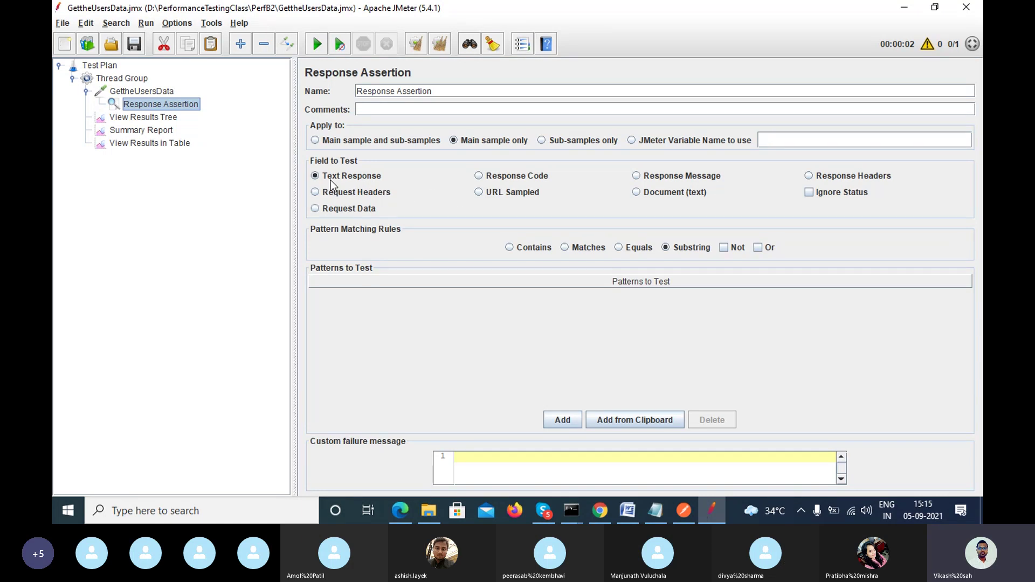
- Add an empty row to the Response Assertion's Patterns to Test
{"action": "left_click", "coordinate": [148, 118]}
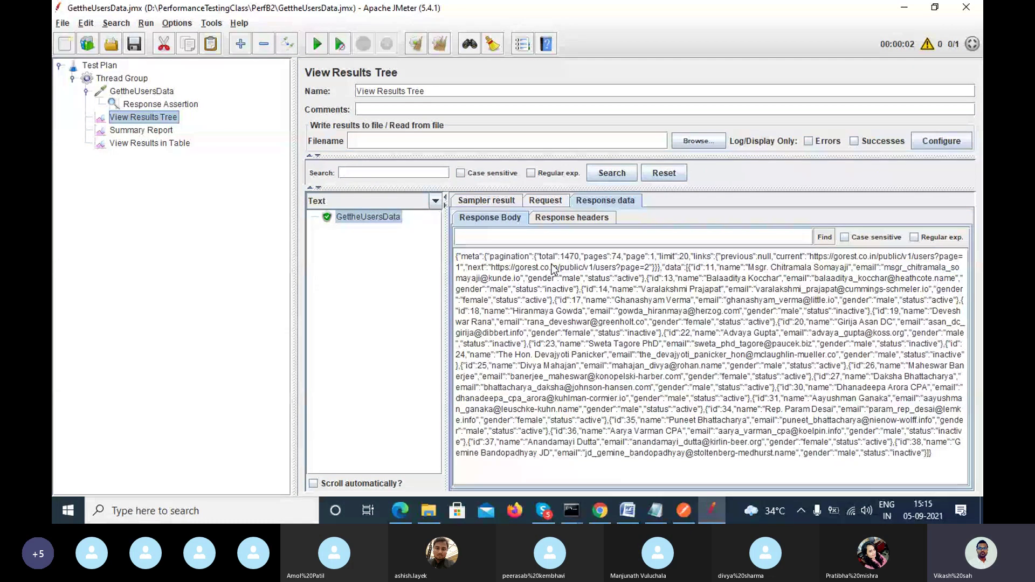
{"action": "mouse_move", "coordinate": [553, 268]}
{"action": "left_mouse_down"}
{"action": "mouse_move", "coordinate": [647, 345]}
{"action": "mouse_move", "coordinate": [637, 357]}
{"action": "mouse_move", "coordinate": [550, 272]}
{"action": "left_mouse_up"}
{"action": "left_click", "coordinate": [170, 105]}
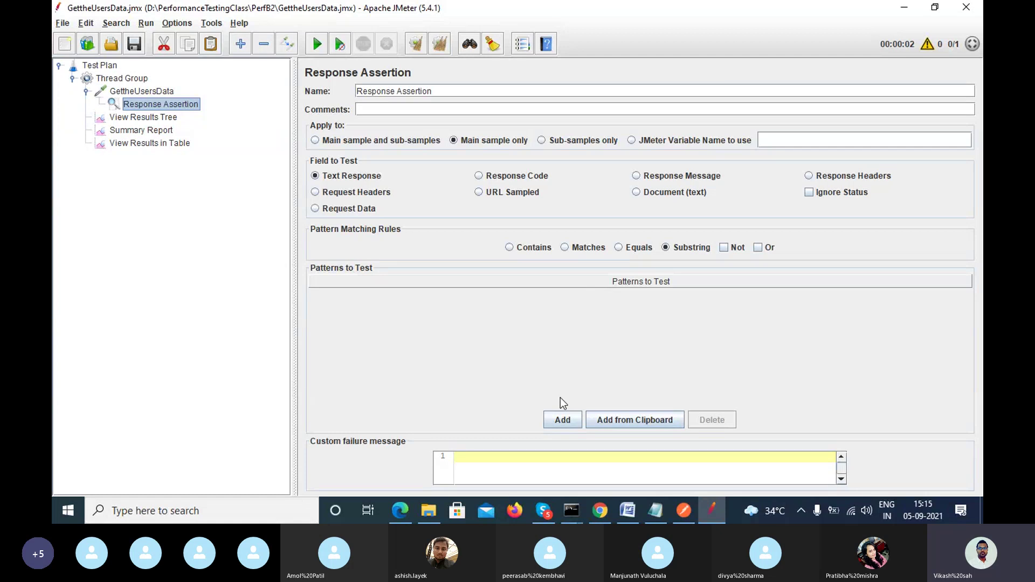
{"action": "left_click", "coordinate": [559, 418]}
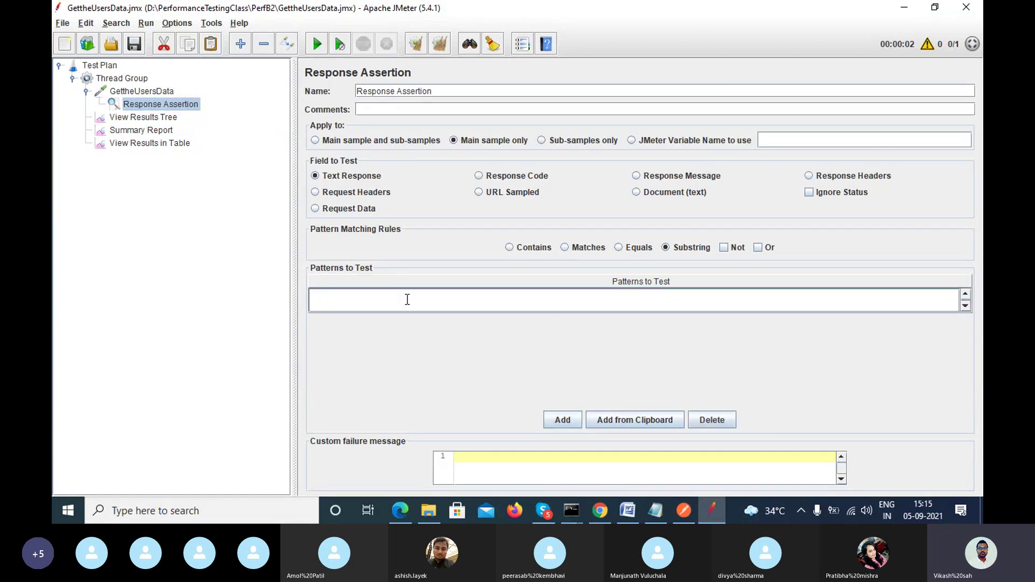
- Select the first user's full name in the View Results Tree response body
{"action": "left_click", "coordinate": [157, 118]}
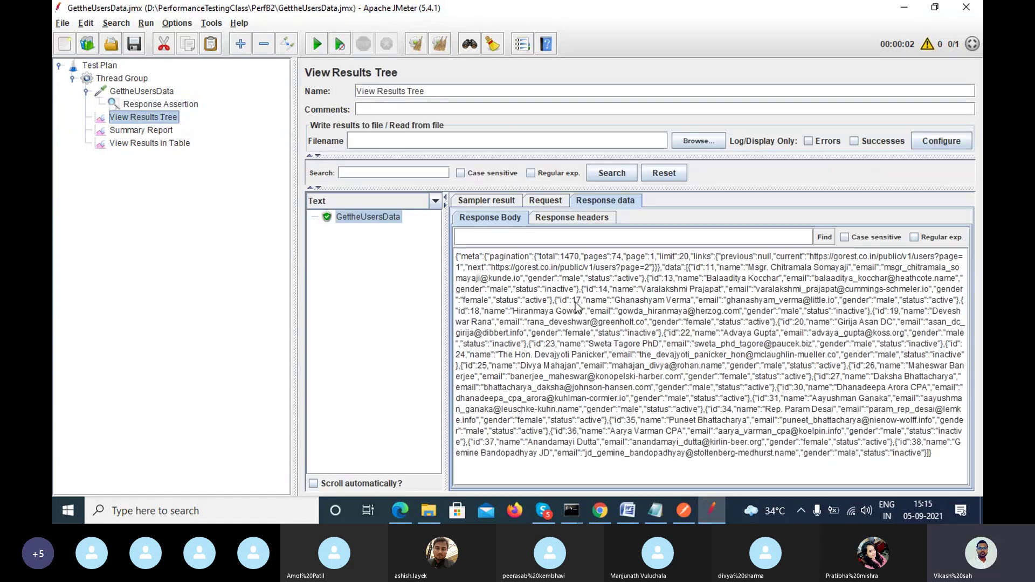
{"action": "double_click", "coordinate": [577, 300]}
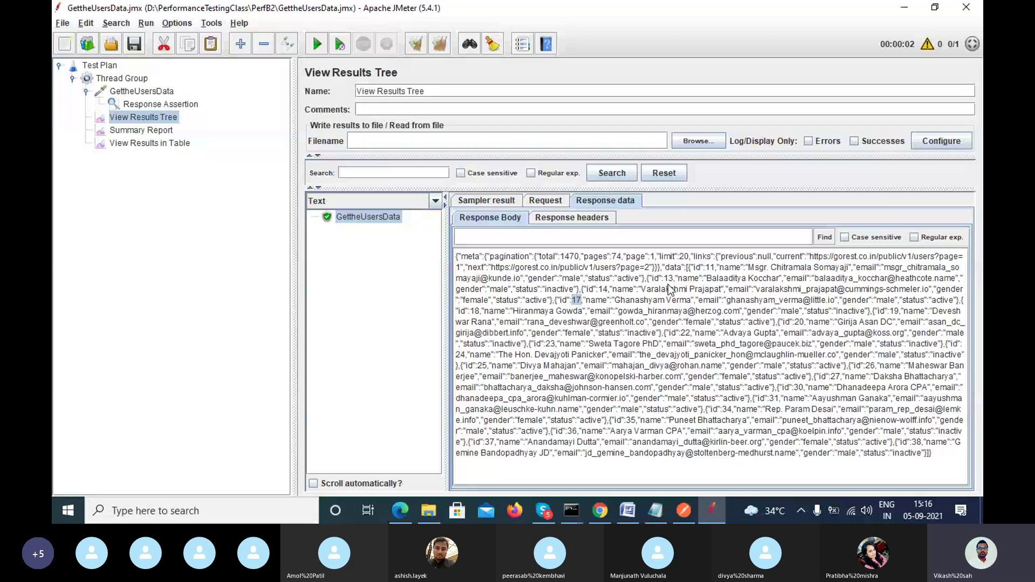
{"action": "left_click", "coordinate": [670, 290]}
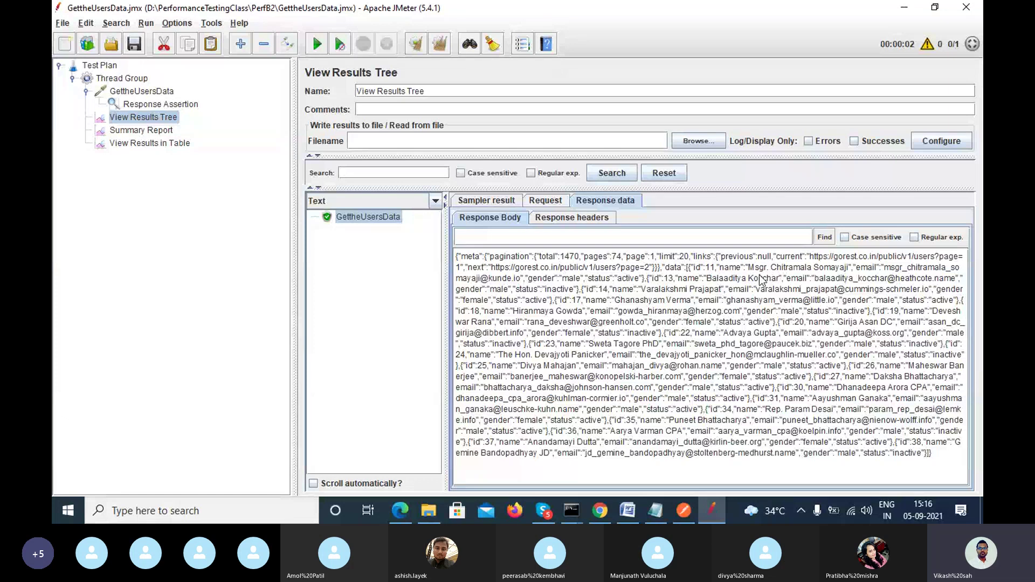
{"action": "left_click_drag", "start_coordinate": [770, 267], "coordinate": [846, 270]}
{"action": "key", "text": "ctrl+c"}
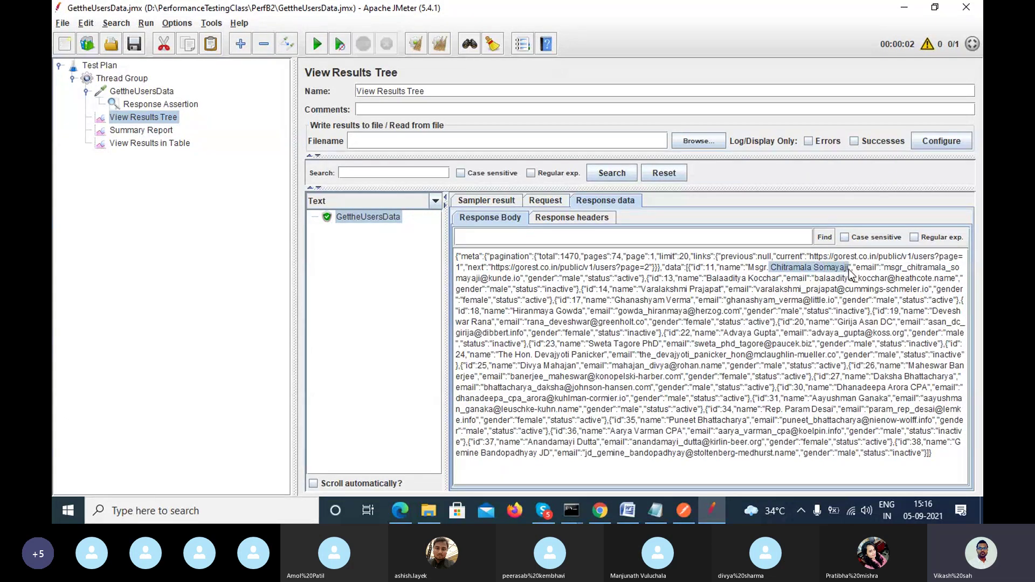
- Paste the first user's full name into the assertion pattern and choose the Contains rule
{"action": "left_click", "coordinate": [170, 106]}
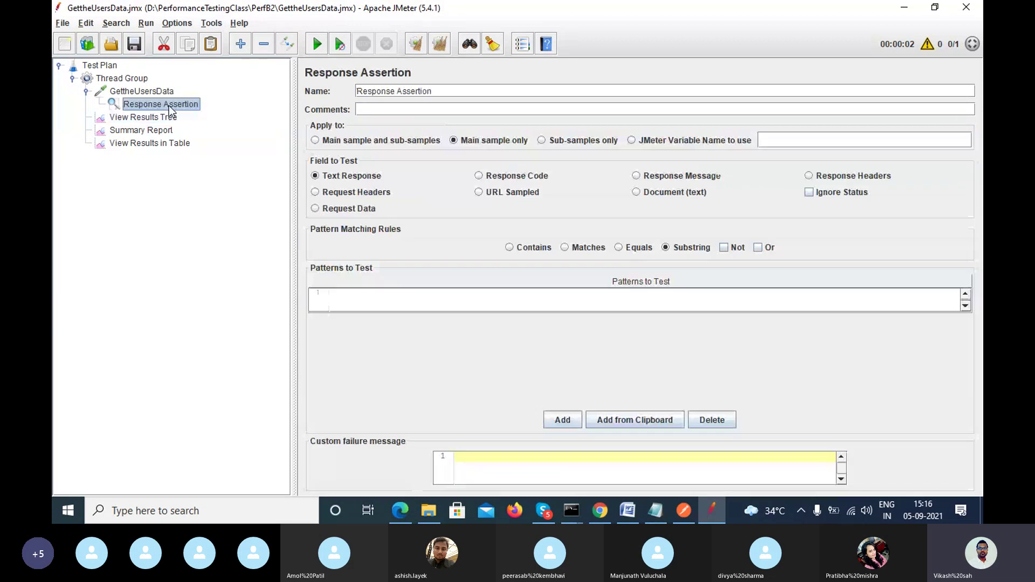
{"action": "key", "text": "ctrl+v"}
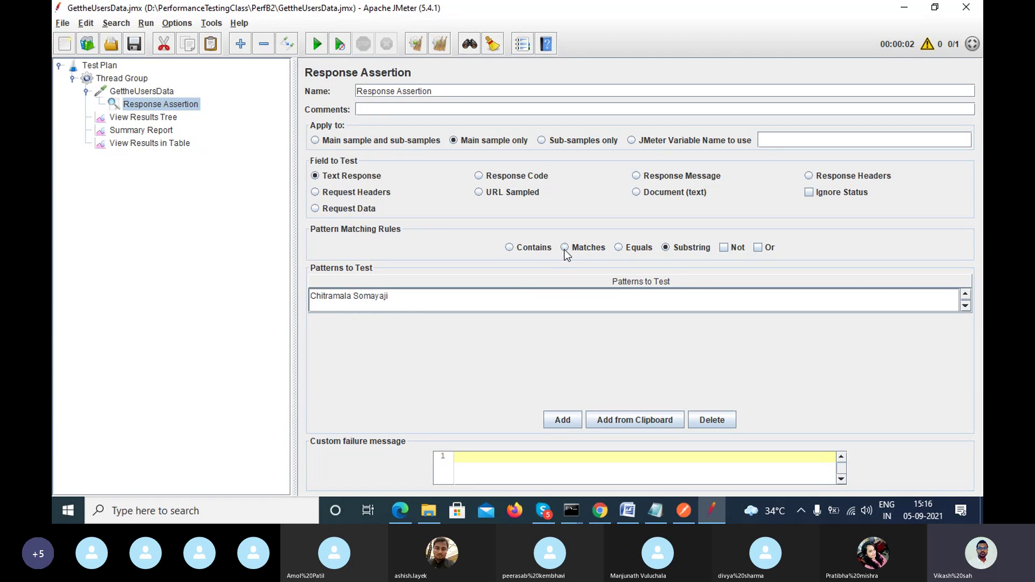
{"action": "left_click", "coordinate": [527, 250]}
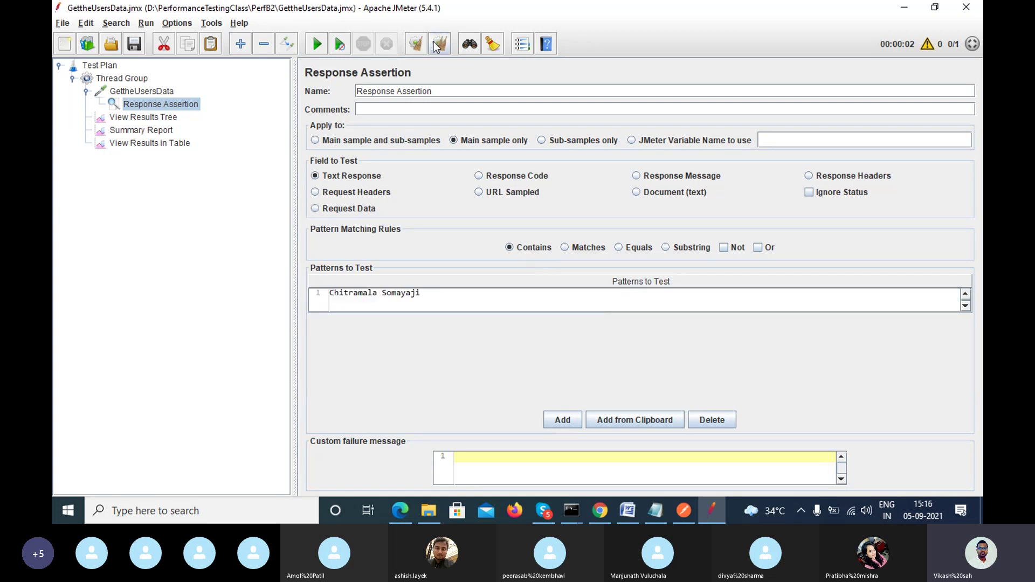
- Run the test plan and check the passing GettheUsersData result in the listeners
{"action": "left_click", "coordinate": [315, 44]}
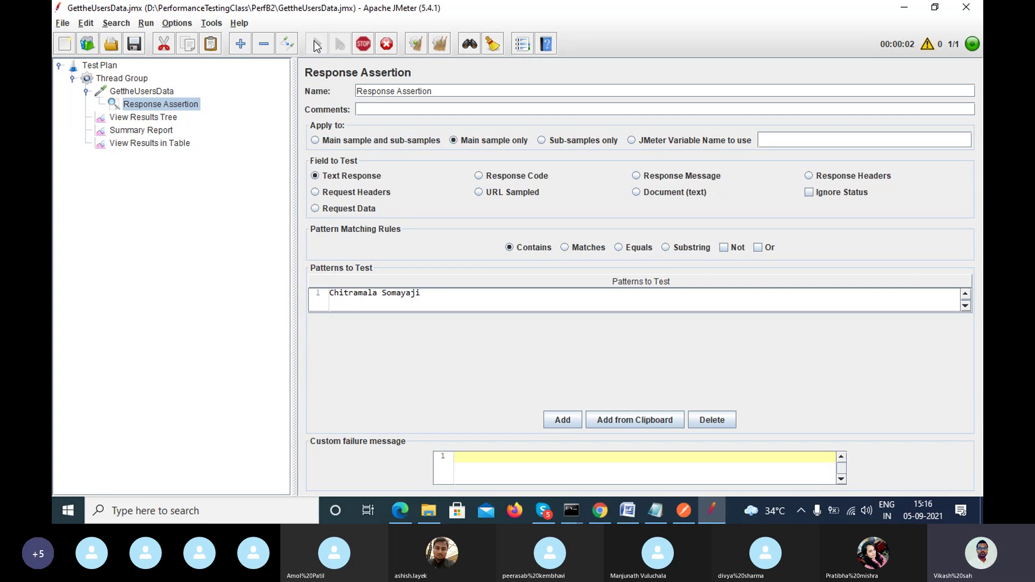
{"action": "left_click", "coordinate": [160, 143]}
{"action": "left_click", "coordinate": [156, 117]}
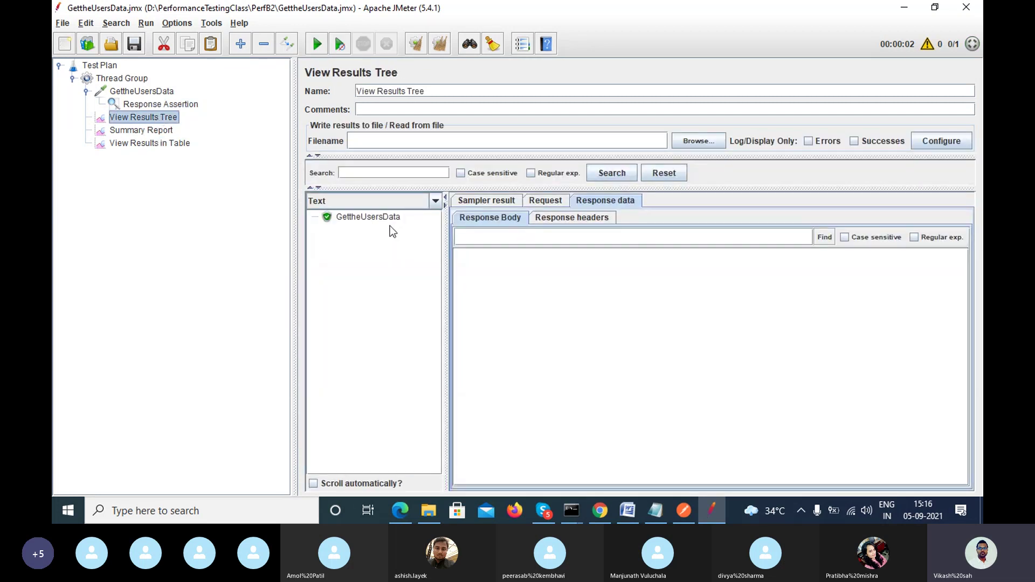
{"action": "left_click", "coordinate": [367, 216]}
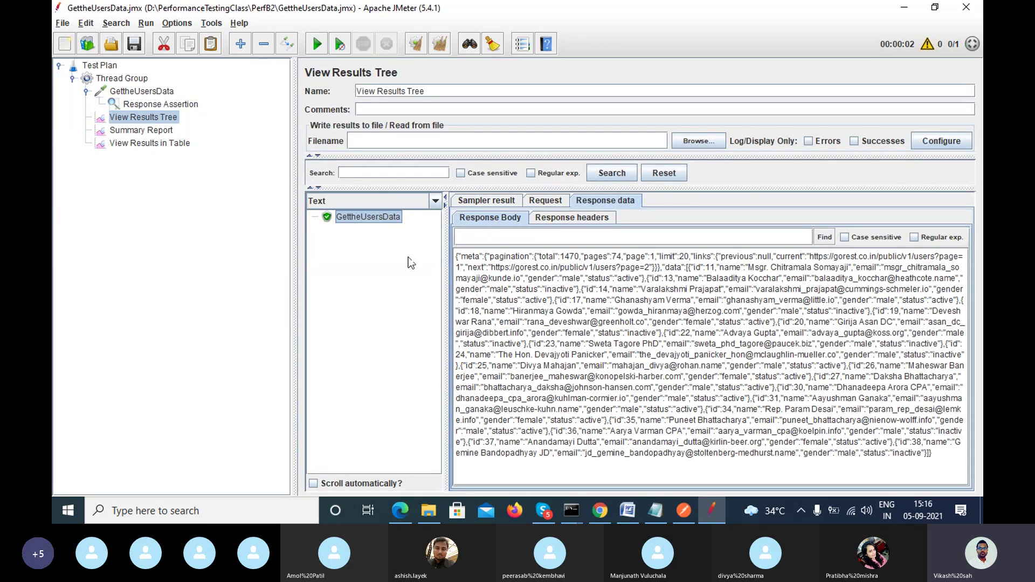
- Misspell the assertion pattern by inserting 'sss' into the user's name
{"action": "left_click", "coordinate": [167, 105]}
{"action": "double_click", "coordinate": [369, 298]}
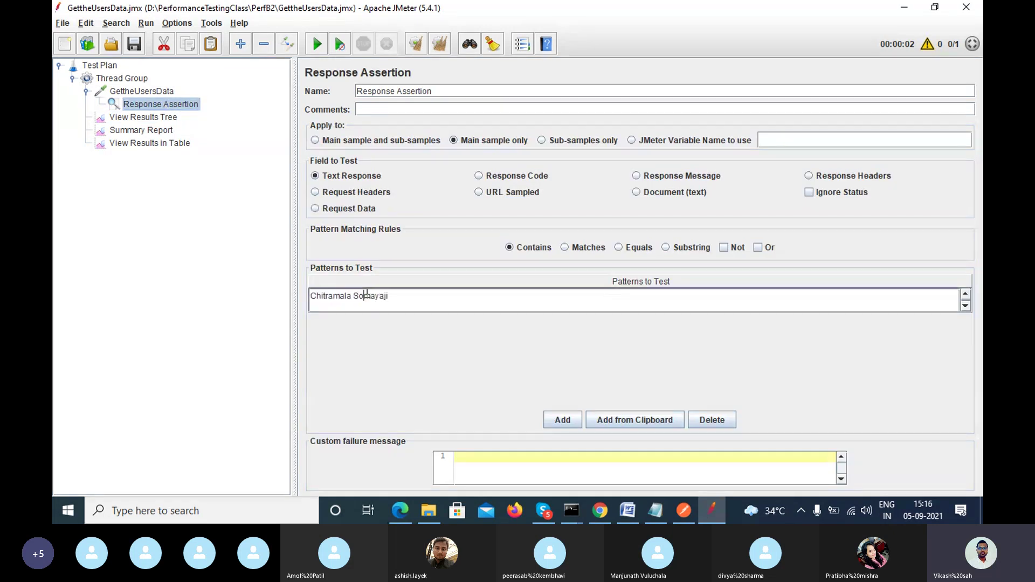
{"action": "key", "text": "Left"}
{"action": "key", "text": "Left"}
{"action": "key", "text": "Left"}
{"action": "key", "text": "Left"}
{"action": "key", "text": "Left"}
{"action": "key", "text": "Left"}
{"action": "key", "text": "Left"}
{"action": "key", "text": "Left"}
{"action": "type", "text": "sss"}
{"action": "key", "text": "Return"}
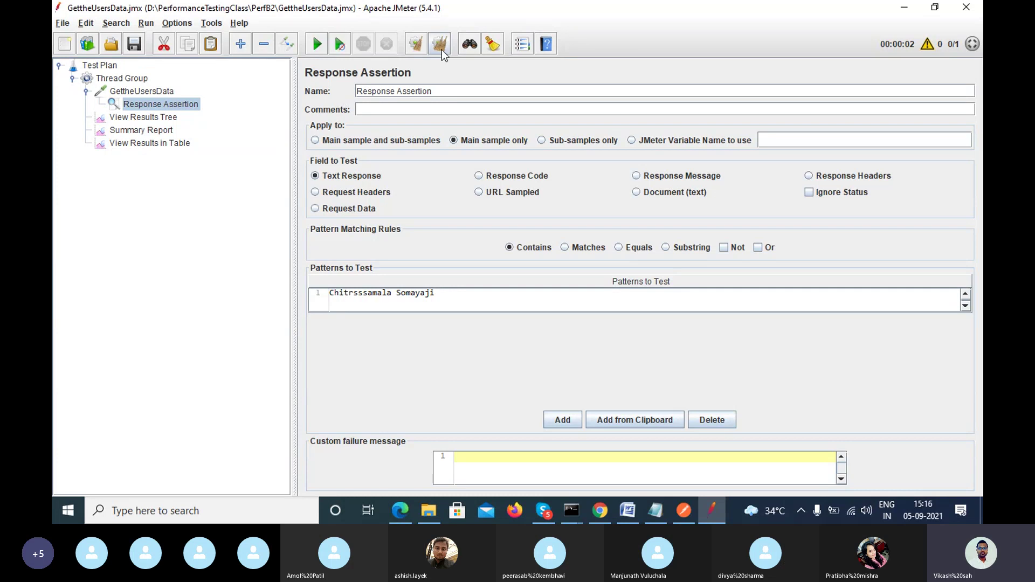
{"action": "left_click", "coordinate": [160, 120]}
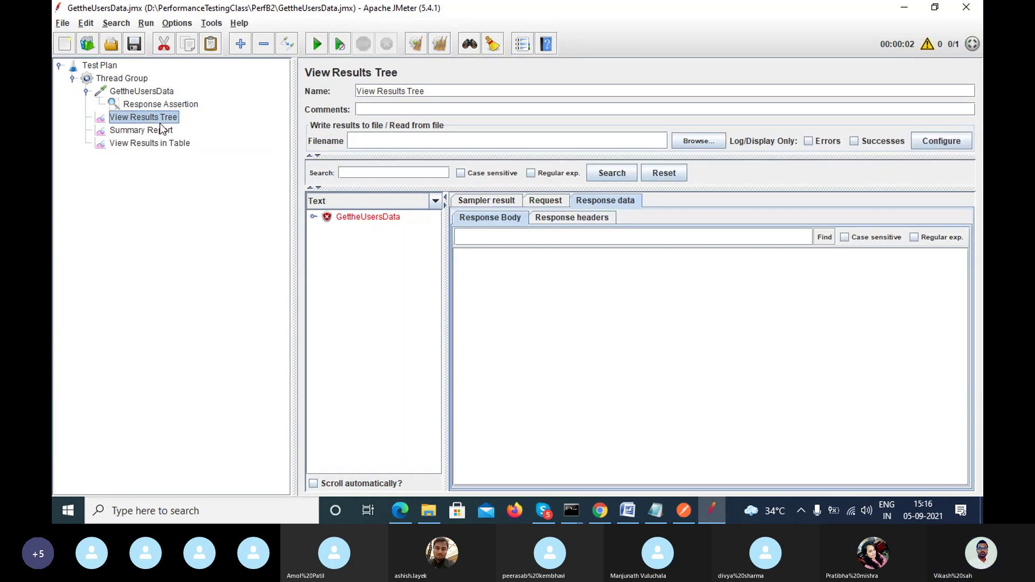
- Inspect the failed sample's assertion result reporting the expected name text missing
{"action": "left_click", "coordinate": [313, 217]}
{"action": "left_click", "coordinate": [396, 230]}
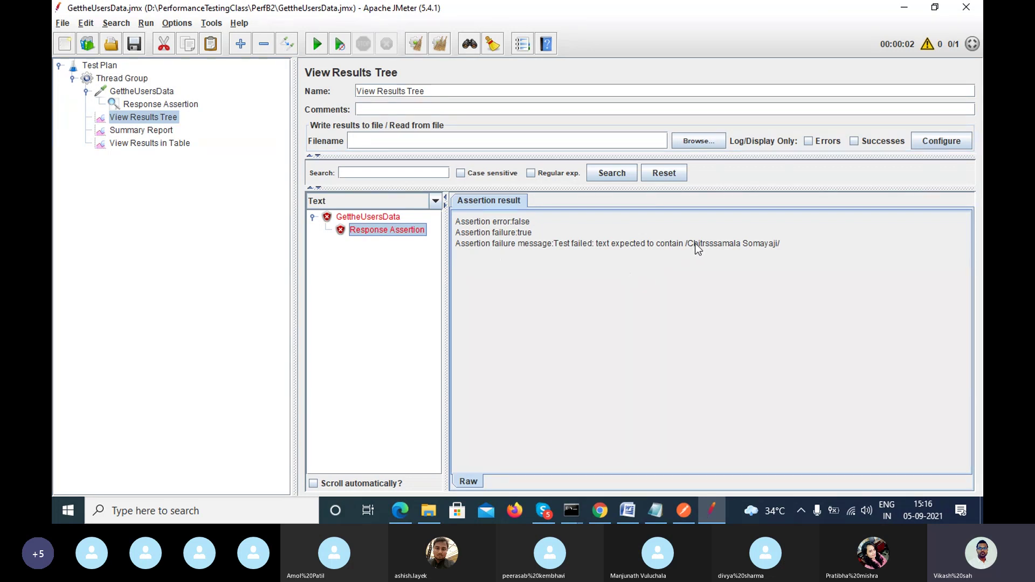
{"action": "left_click_drag", "start_coordinate": [690, 243], "coordinate": [768, 255]}
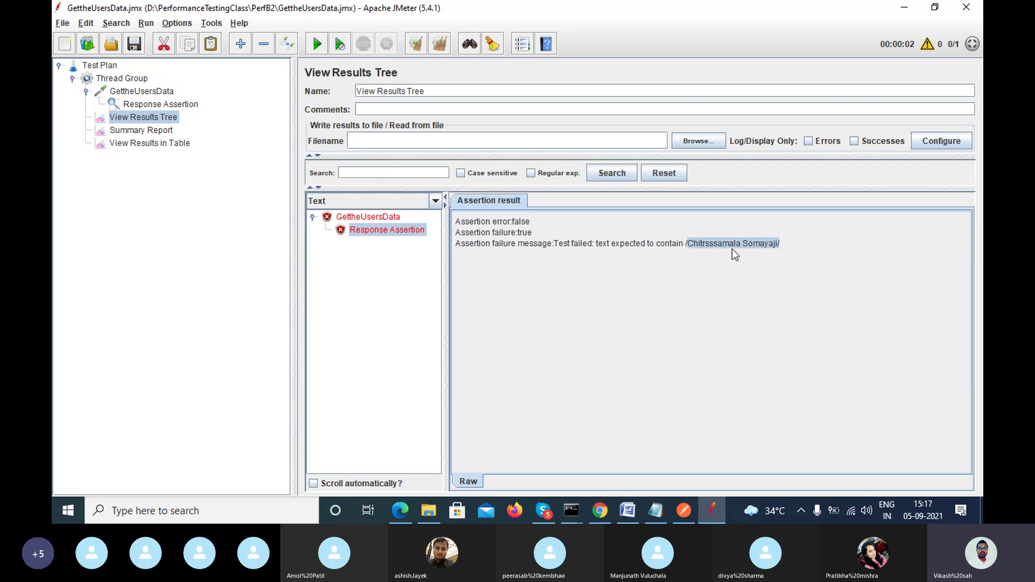
{"action": "left_click", "coordinate": [185, 106]}
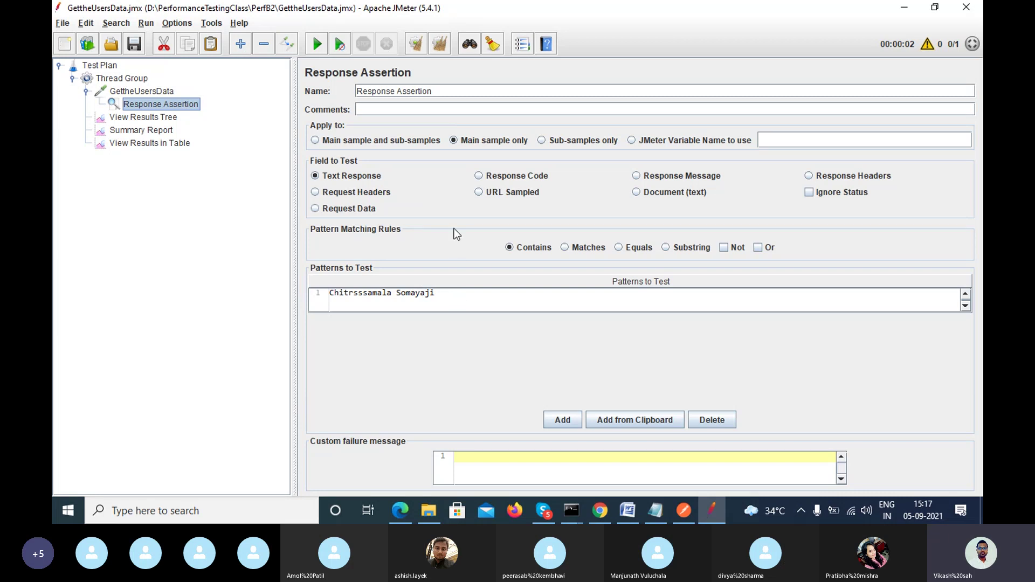
- Switch the assertion to test Response Code with pattern 200 and confirm the sample passes
{"action": "left_click", "coordinate": [479, 177]}
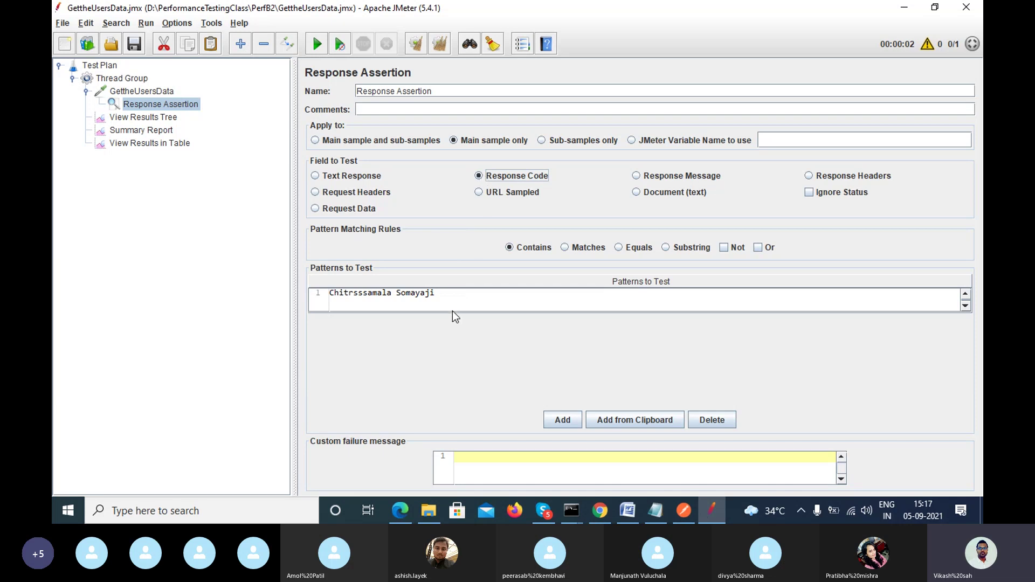
{"action": "double_click", "coordinate": [455, 298]}
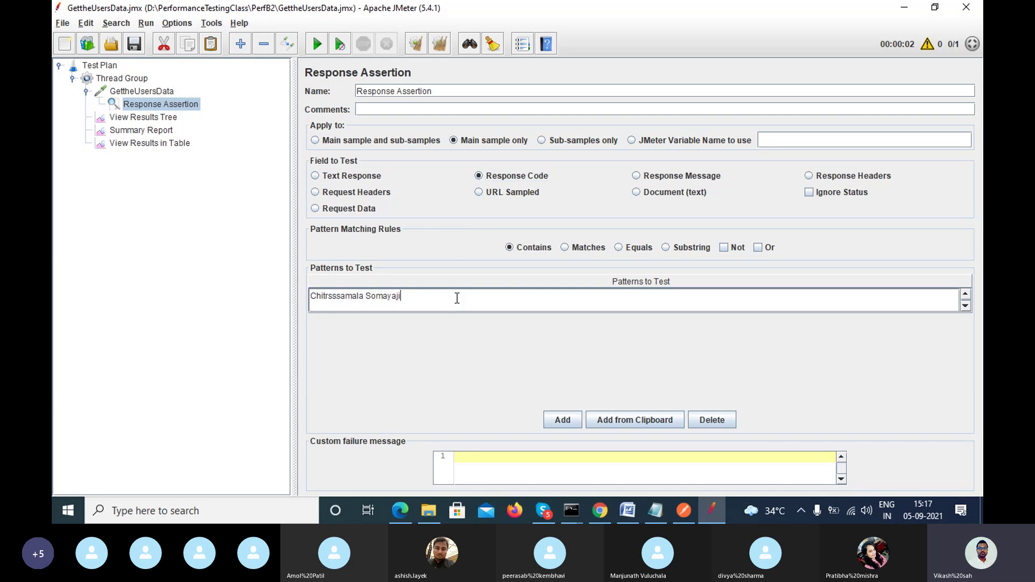
{"action": "left_click_drag", "start_coordinate": [457, 298], "coordinate": [309, 296]}
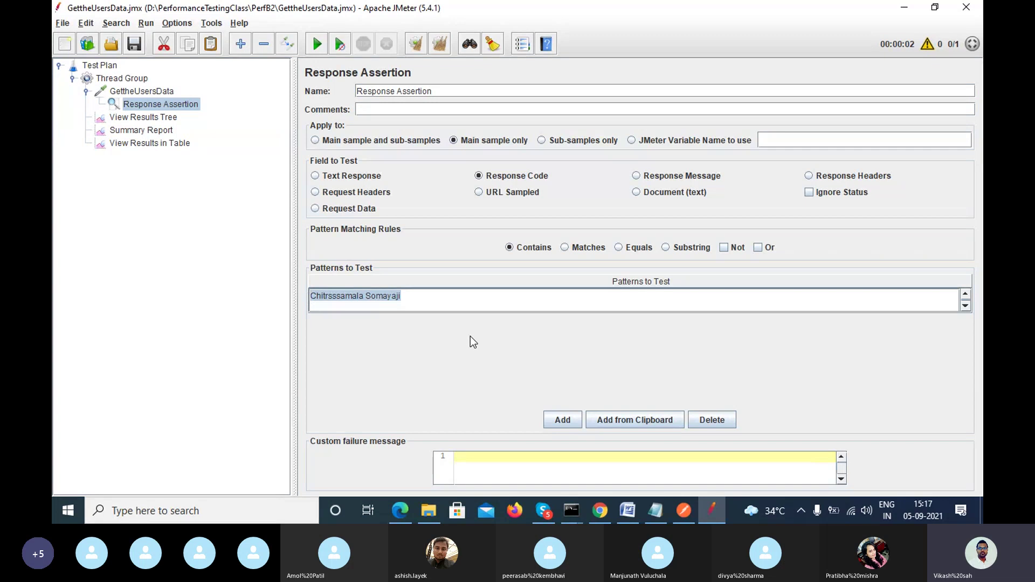
{"action": "type", "text": "2000"}
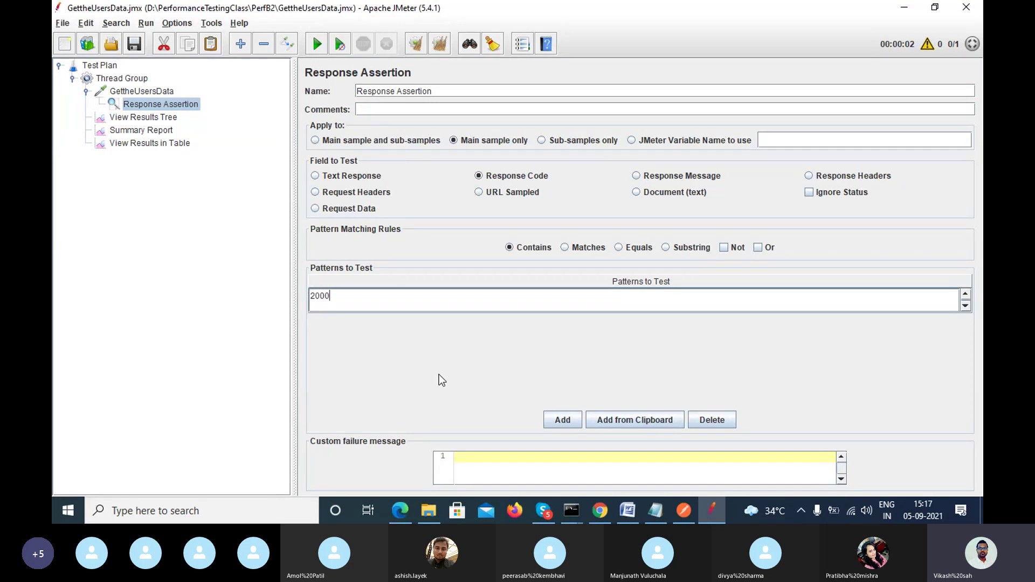
{"action": "key", "text": "BackSpace"}
{"action": "left_click", "coordinate": [539, 351]}
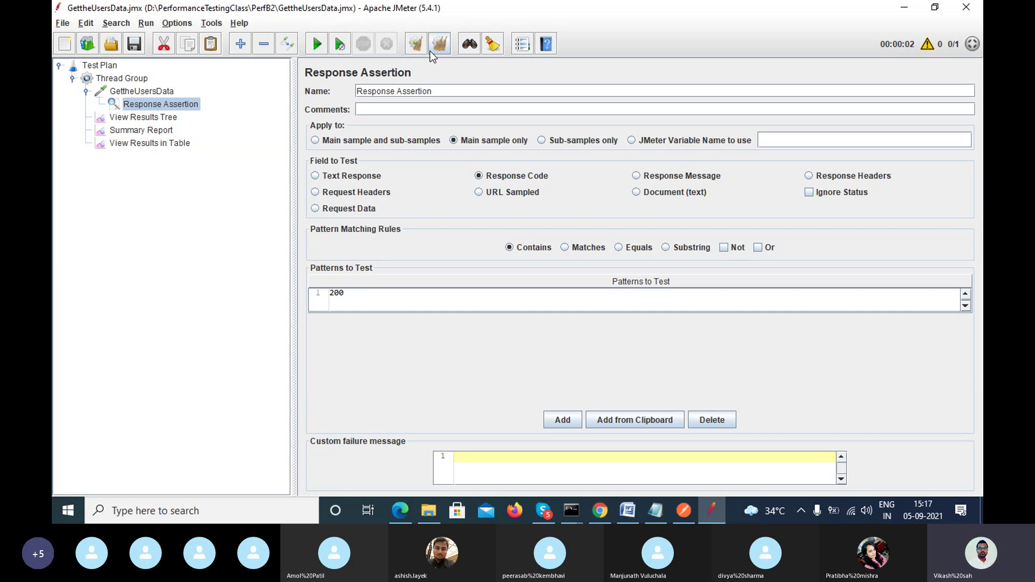
{"action": "left_click", "coordinate": [154, 120]}
{"action": "left_click", "coordinate": [375, 218]}
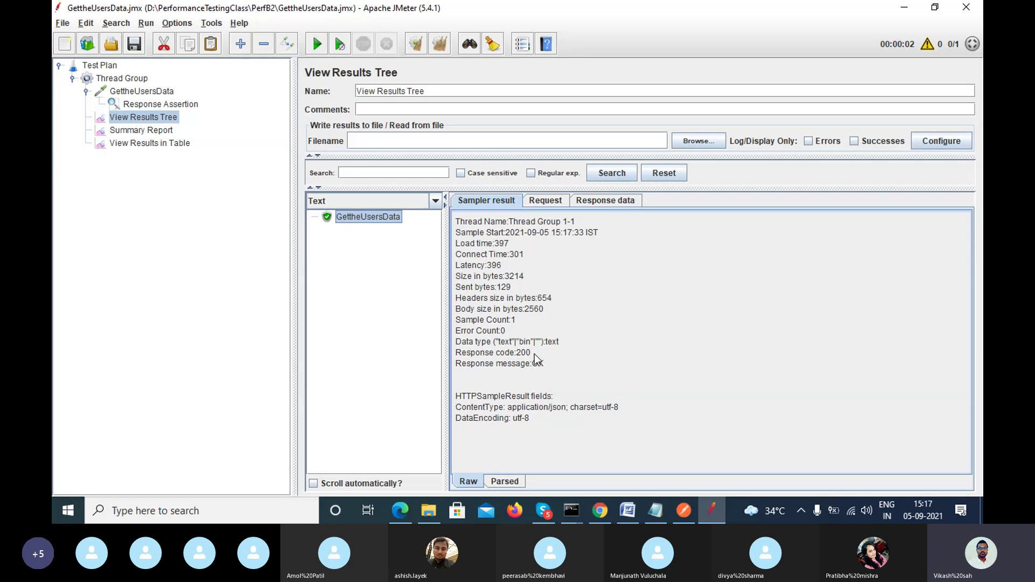
- Reopen the assertion's 200 pattern for editing and minimize the Skype call window
{"action": "left_click_drag", "start_coordinate": [534, 355], "coordinate": [472, 356]}
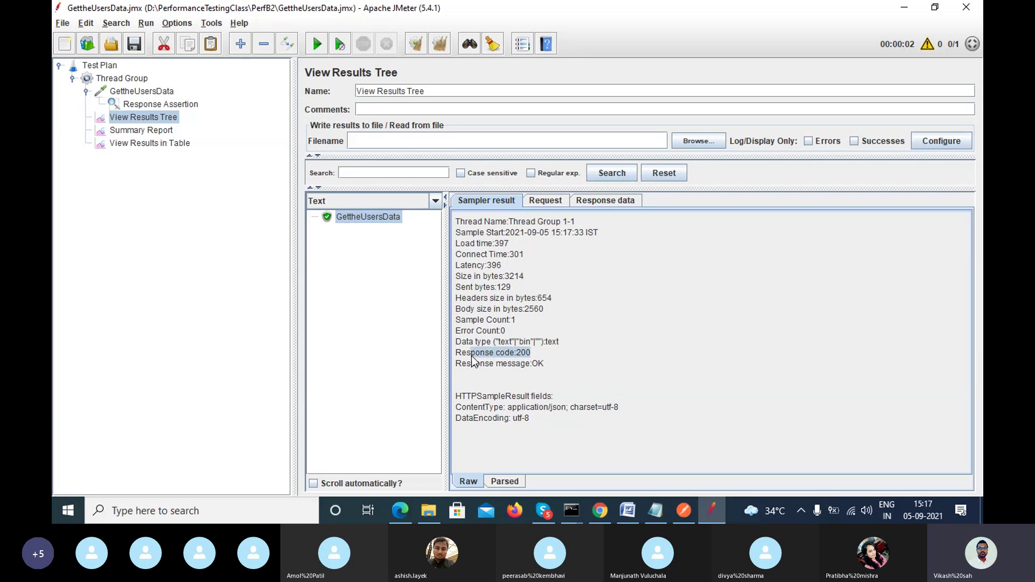
{"action": "left_click", "coordinate": [162, 96]}
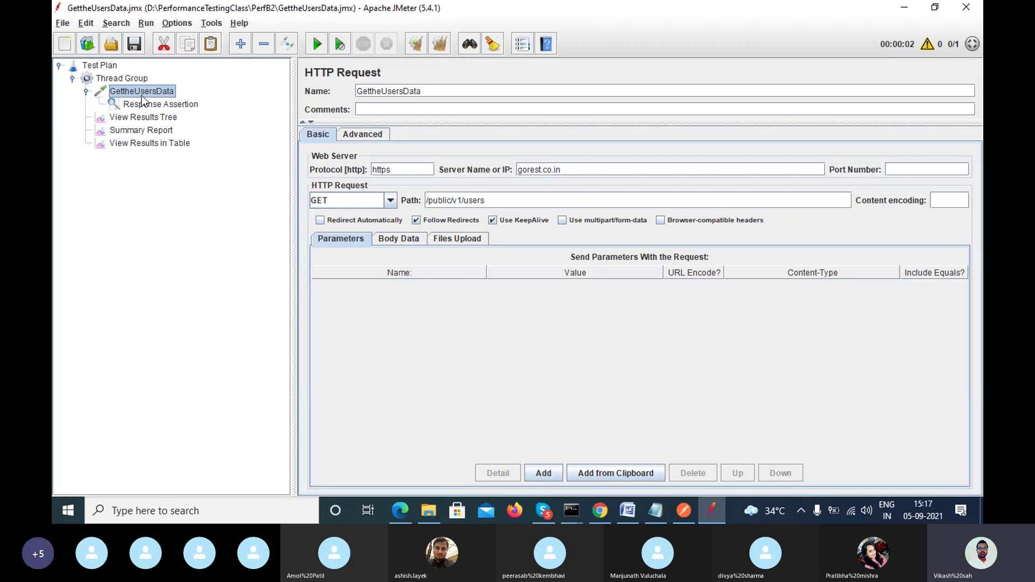
{"action": "left_click", "coordinate": [151, 105]}
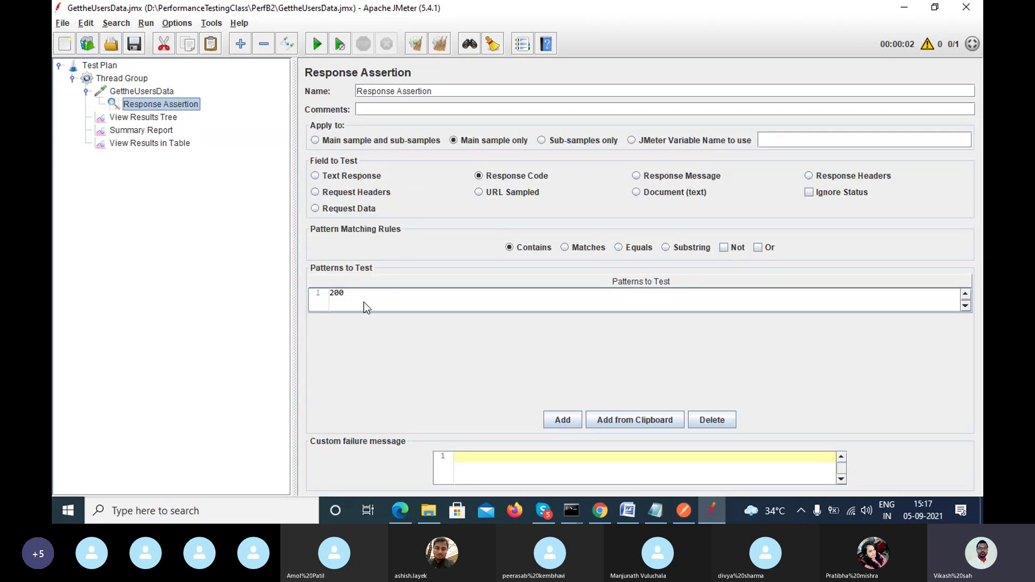
{"action": "left_click", "coordinate": [341, 296]}
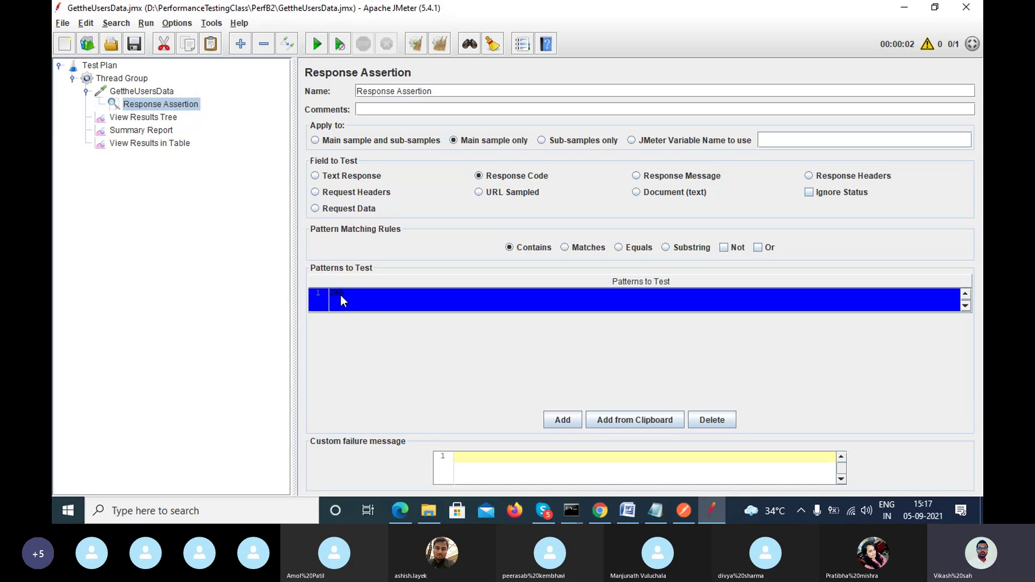
{"action": "double_click", "coordinate": [361, 294]}
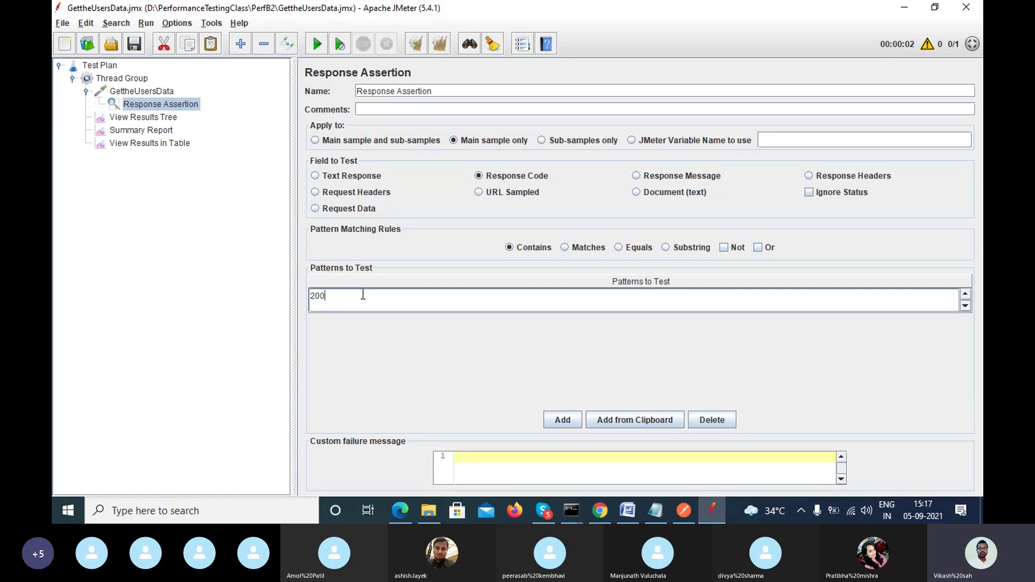
{"action": "left_click_drag", "start_coordinate": [333, 300], "coordinate": [317, 300]}
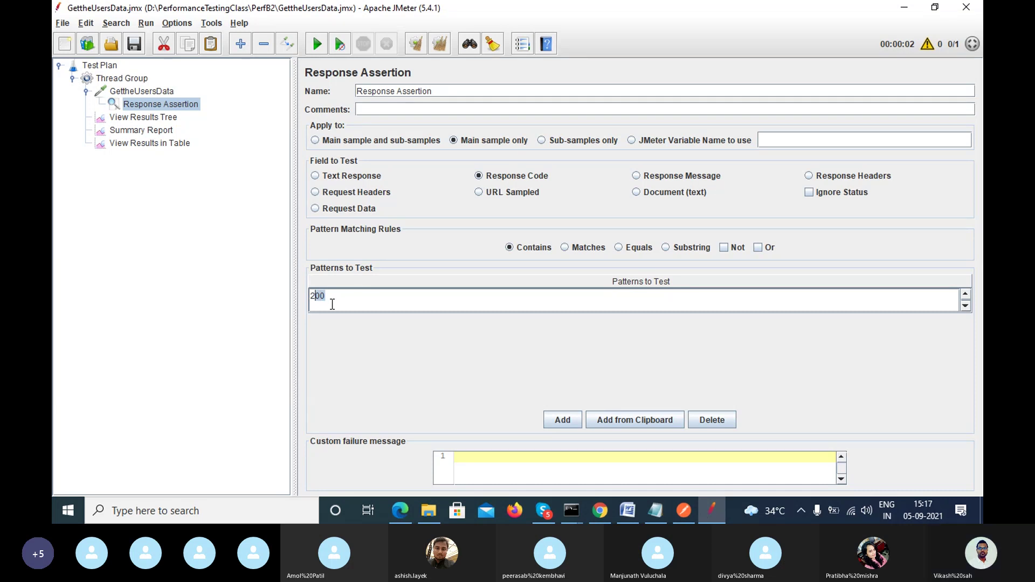
{"action": "key", "text": "alt+Tab"}
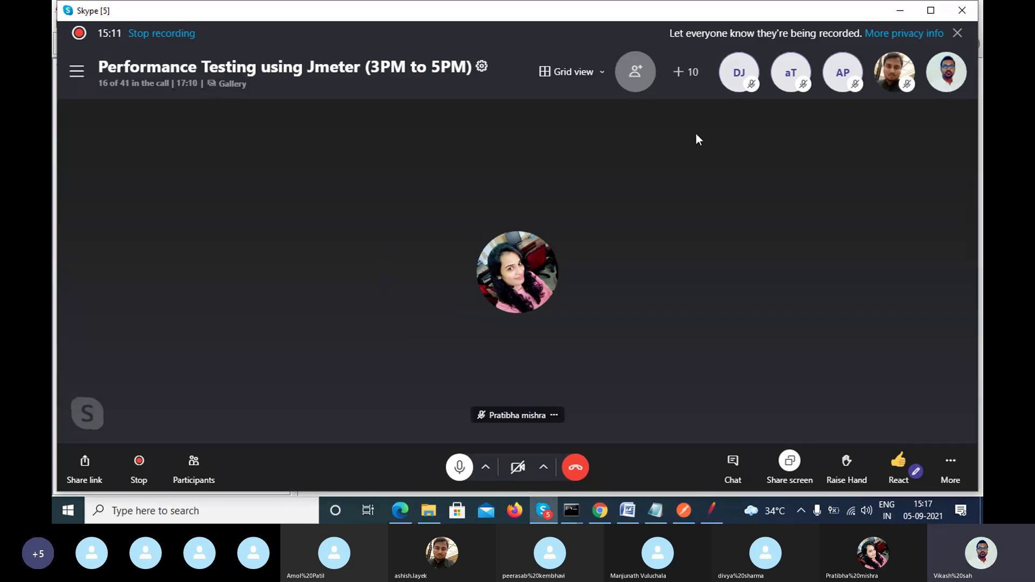
{"action": "left_click", "coordinate": [900, 10]}
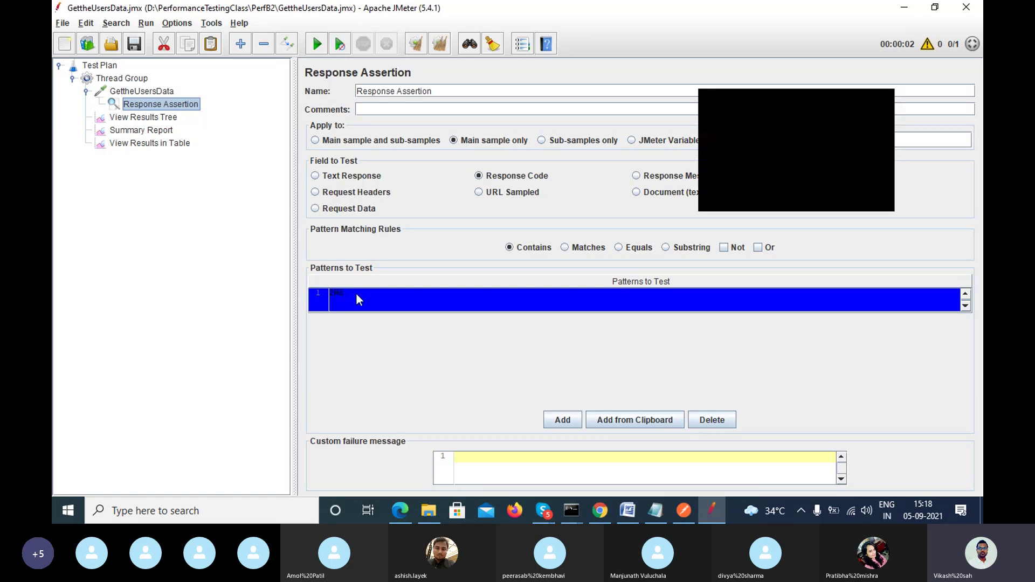
- Change the assertion pattern from 200 to 201 and rerun the test plan
{"action": "double_click", "coordinate": [357, 293]}
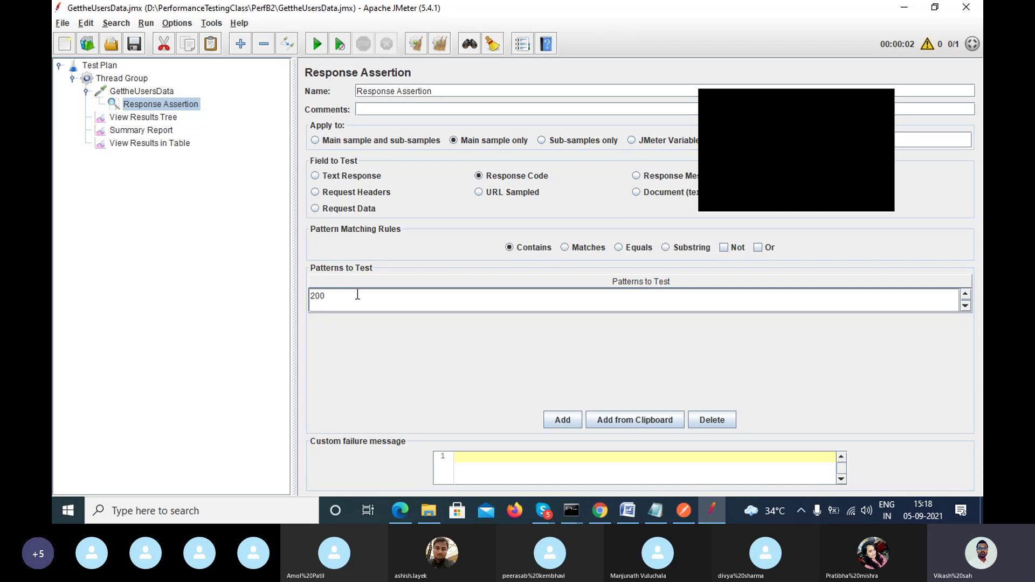
{"action": "key", "text": "BackSpace"}
{"action": "type", "text": "1"}
{"action": "left_click", "coordinate": [380, 278]}
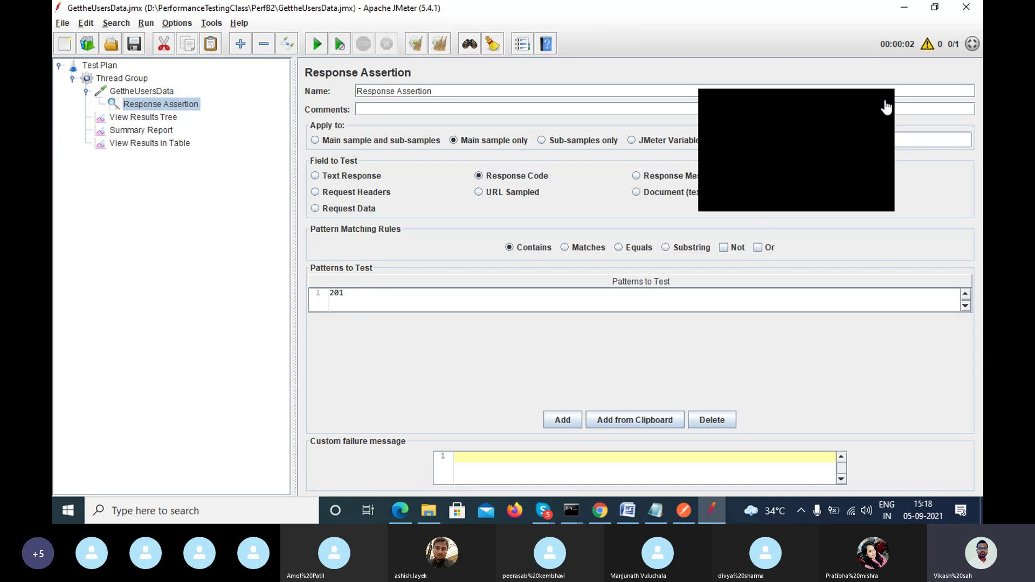
{"action": "left_click", "coordinate": [317, 52]}
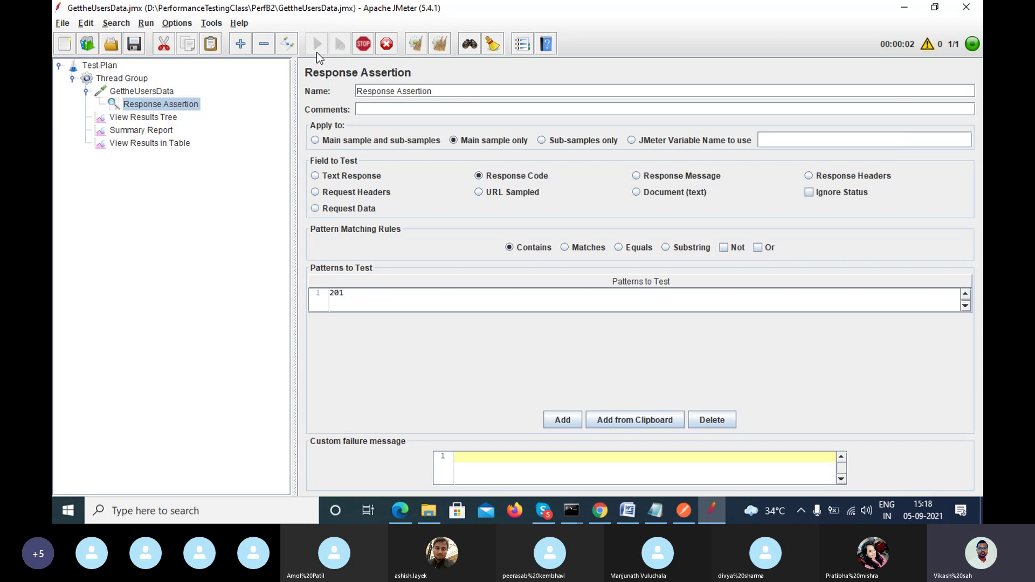
{"action": "left_click", "coordinate": [175, 117]}
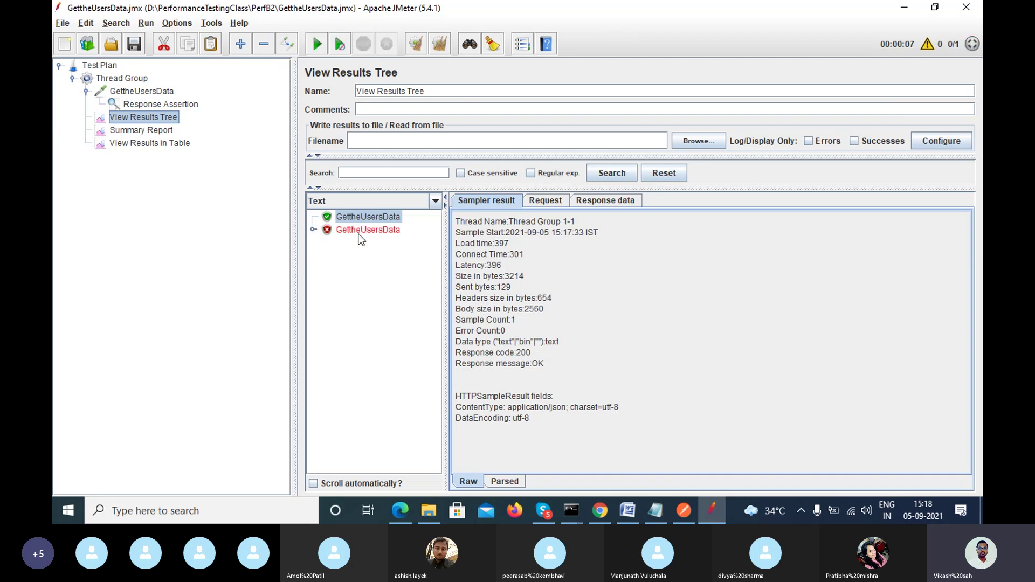
- Open the failed sample's assertion result and compare it with the 201 pattern
{"action": "left_click", "coordinate": [359, 232]}
{"action": "left_click", "coordinate": [313, 229]}
{"action": "left_click", "coordinate": [361, 243]}
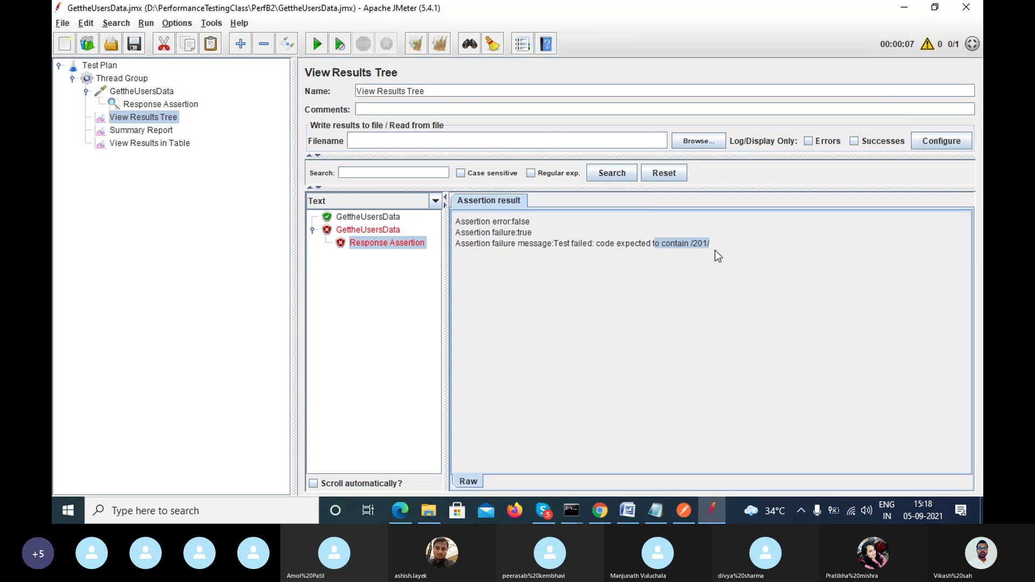
{"action": "left_click", "coordinate": [174, 103]}
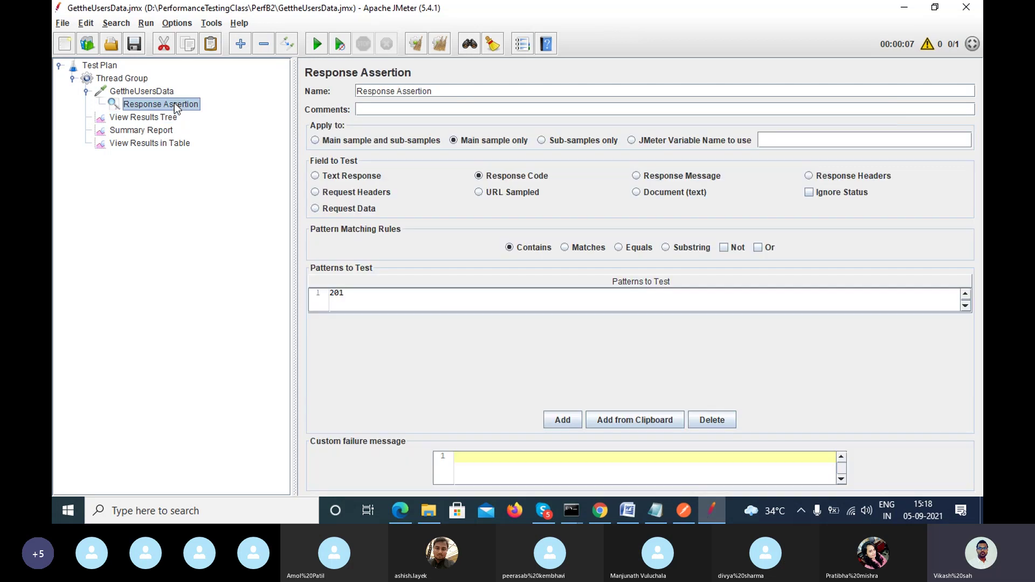
{"action": "double_click", "coordinate": [367, 297]}
{"action": "left_click_drag", "start_coordinate": [364, 296], "coordinate": [309, 298]}
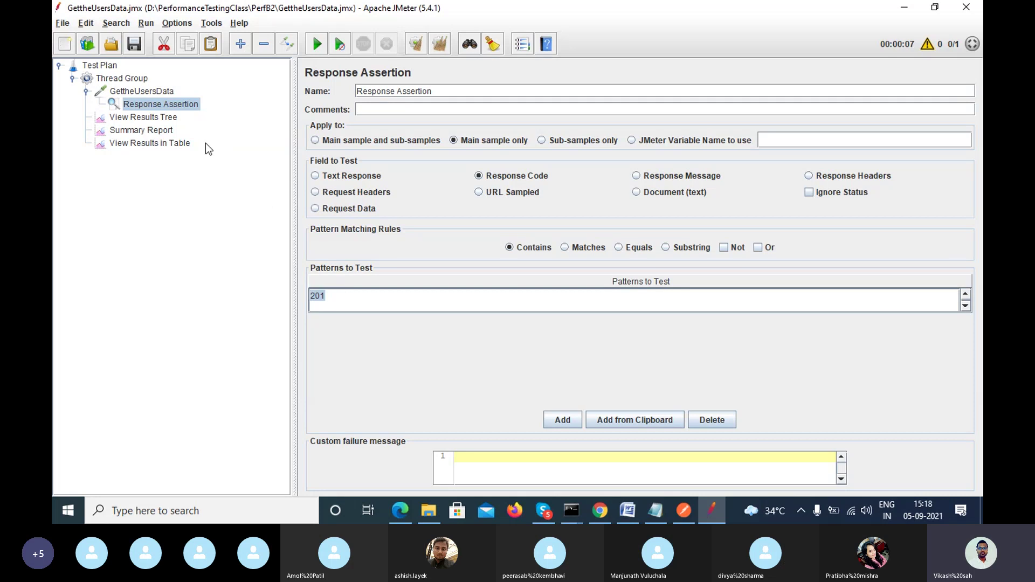
- Check the sampler result's actual response code 200, then return to the 201 pattern
{"action": "left_click", "coordinate": [155, 118]}
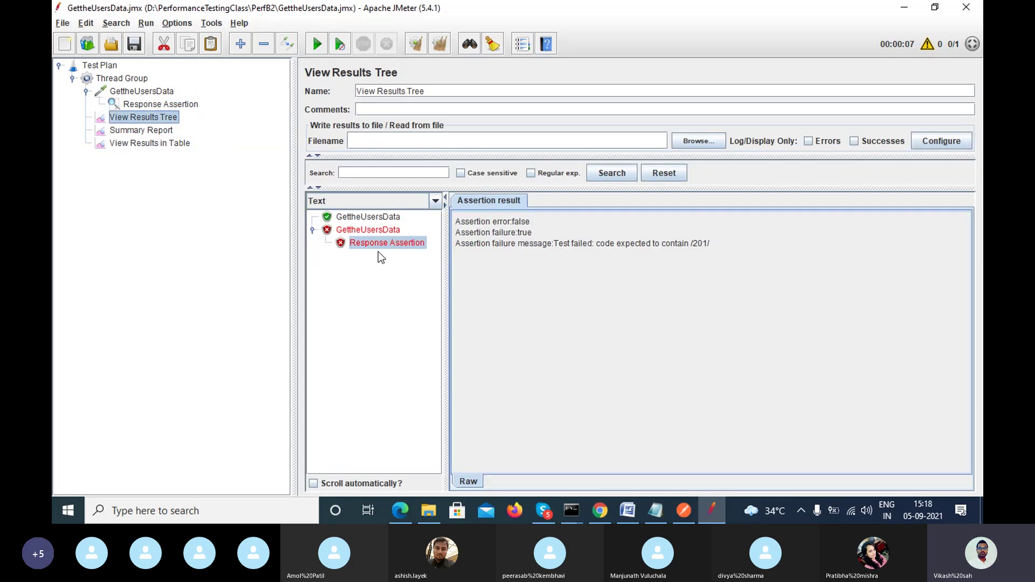
{"action": "left_click", "coordinate": [380, 230]}
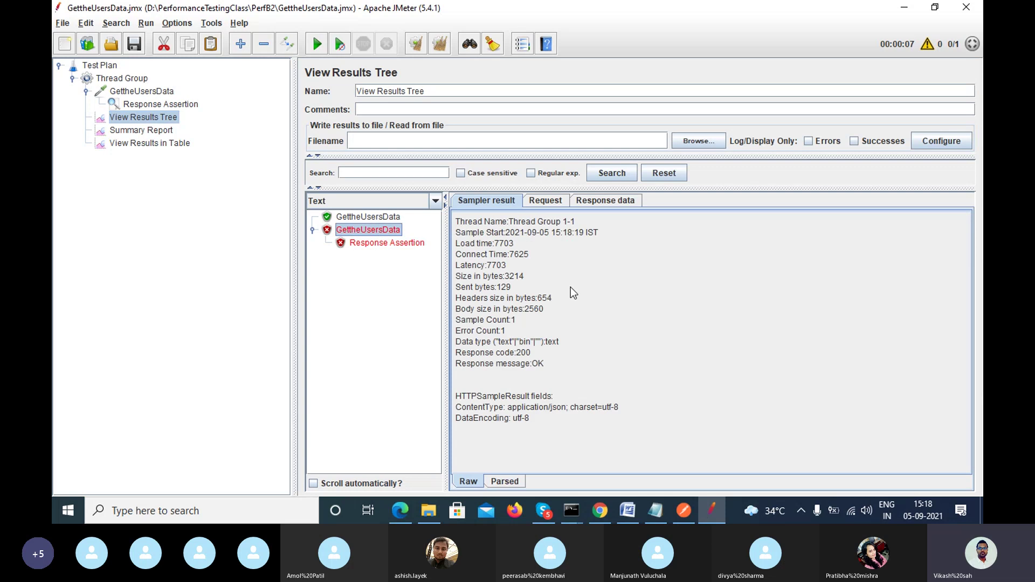
{"action": "left_click_drag", "start_coordinate": [531, 353], "coordinate": [484, 356]}
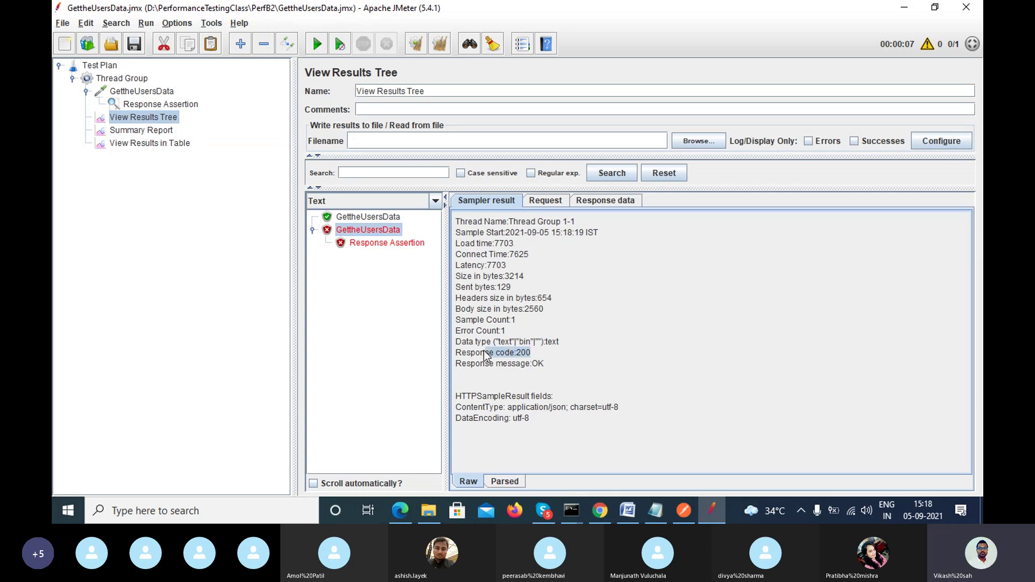
{"action": "left_click", "coordinate": [157, 105]}
{"action": "left_click", "coordinate": [355, 300]}
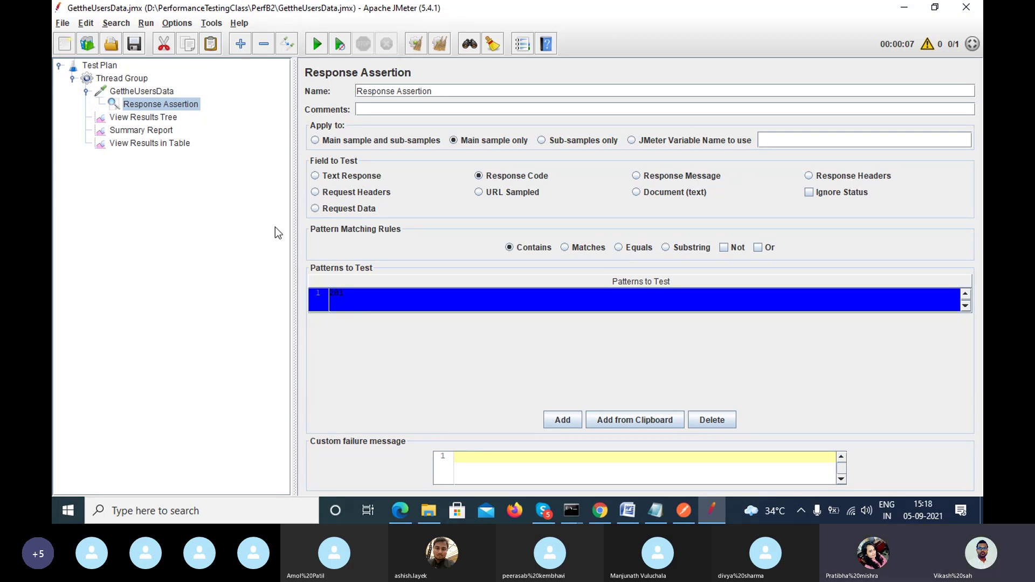
- Change the expected response code from 201 back to 200 and save the test plan
{"action": "left_click", "coordinate": [163, 106]}
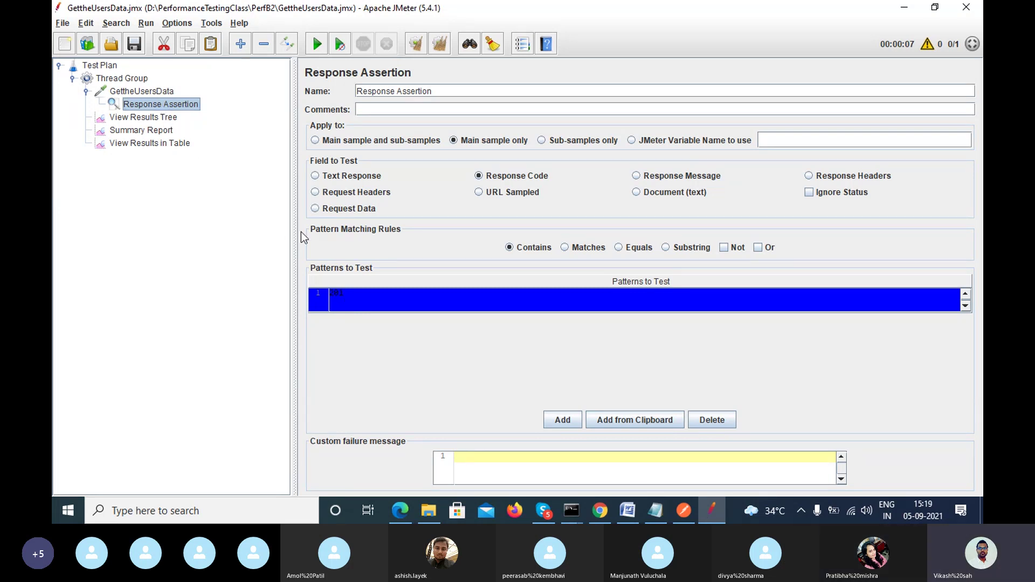
{"action": "double_click", "coordinate": [356, 295]}
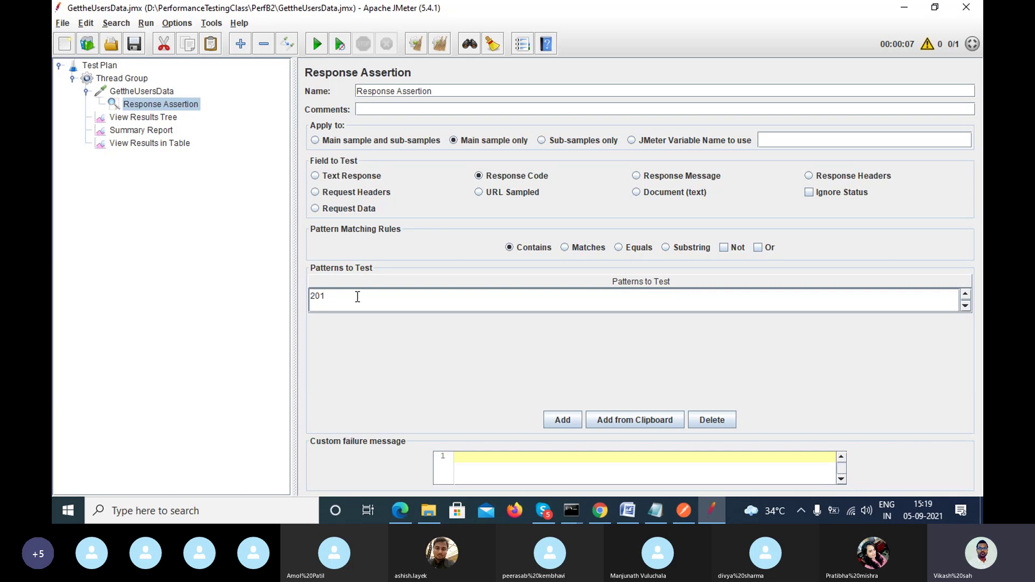
{"action": "key", "text": "BackSpace"}
{"action": "type", "text": "0"}
{"action": "key", "text": "ctrl+s"}
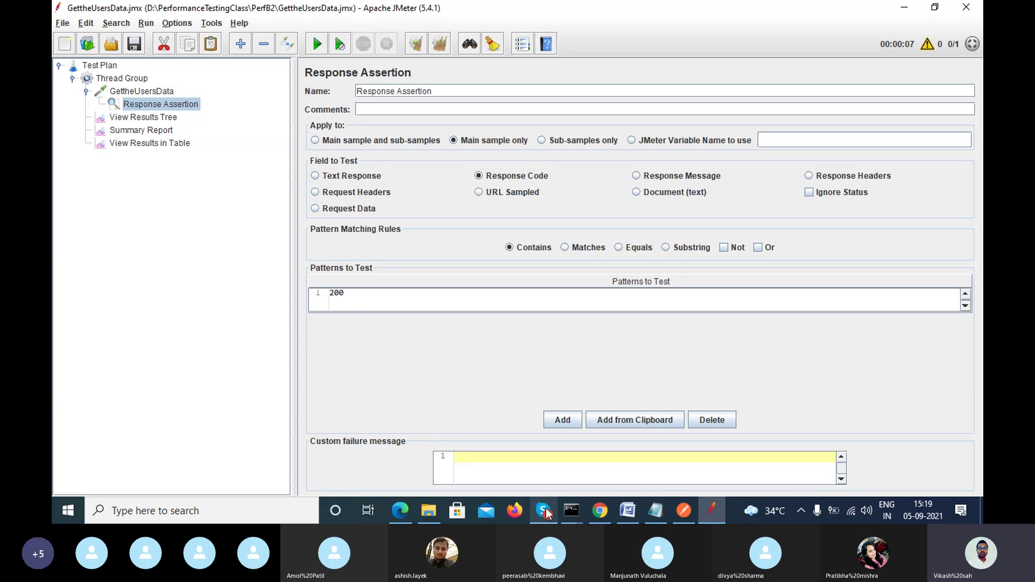
{"action": "left_click", "coordinate": [147, 91]}
- Add a Duration Assertion under the GettheUsersData request, then switch to the Skype call
{"action": "right_click", "coordinate": [147, 91]}
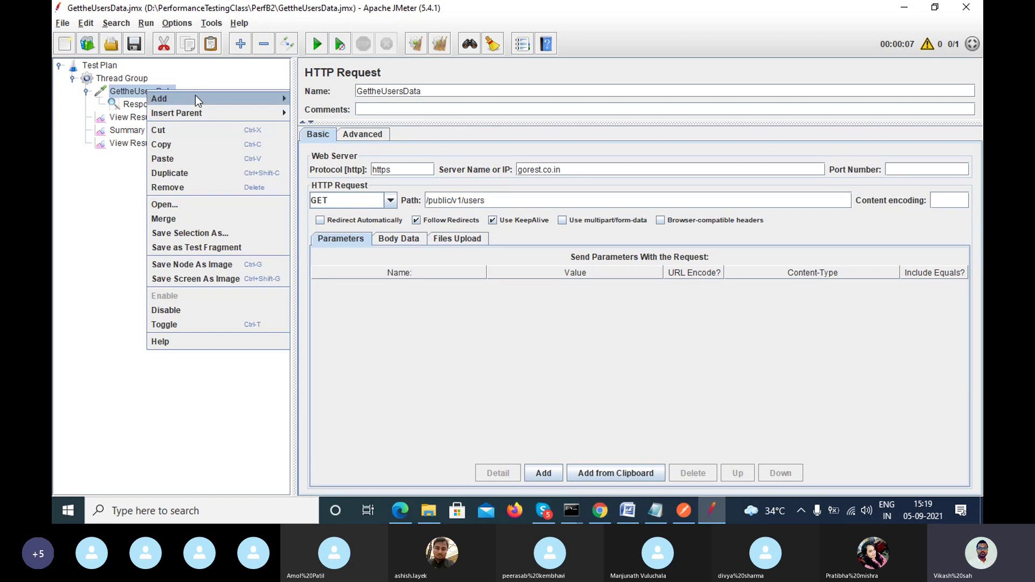
{"action": "mouse_move", "coordinate": [198, 97]}
{"action": "mouse_move", "coordinate": [312, 100]}
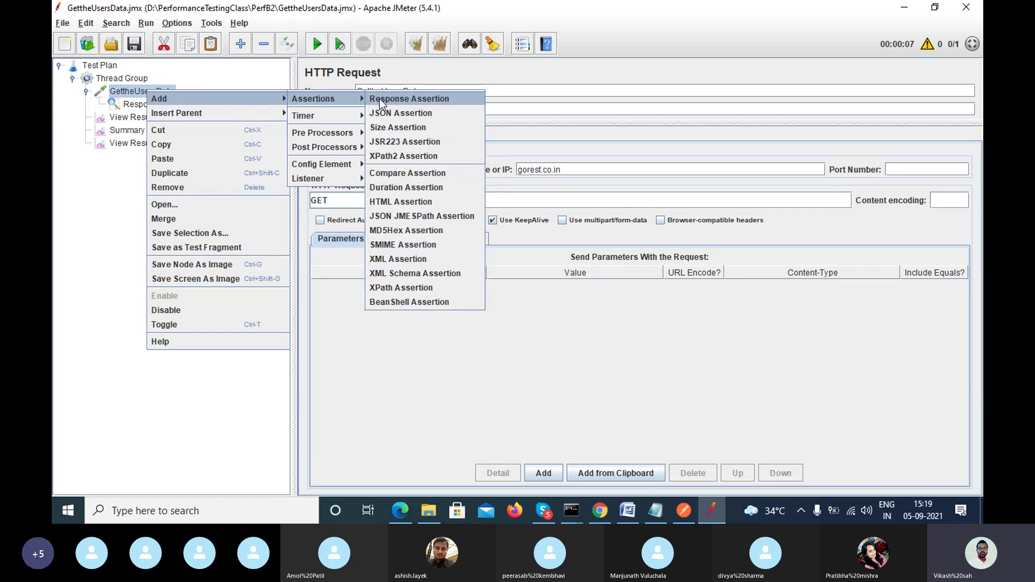
{"action": "left_click", "coordinate": [399, 189]}
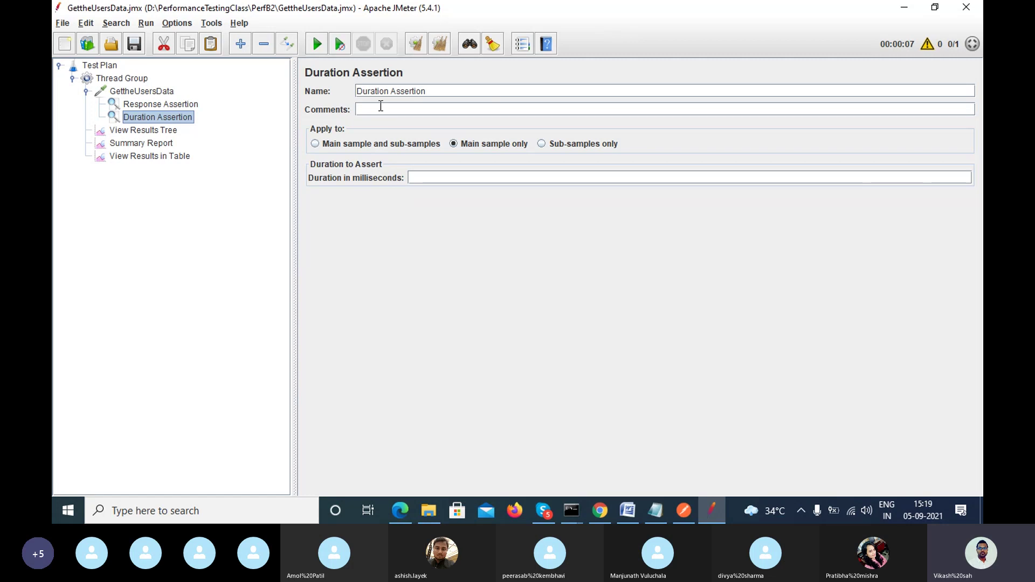
{"action": "left_click", "coordinate": [543, 510]}
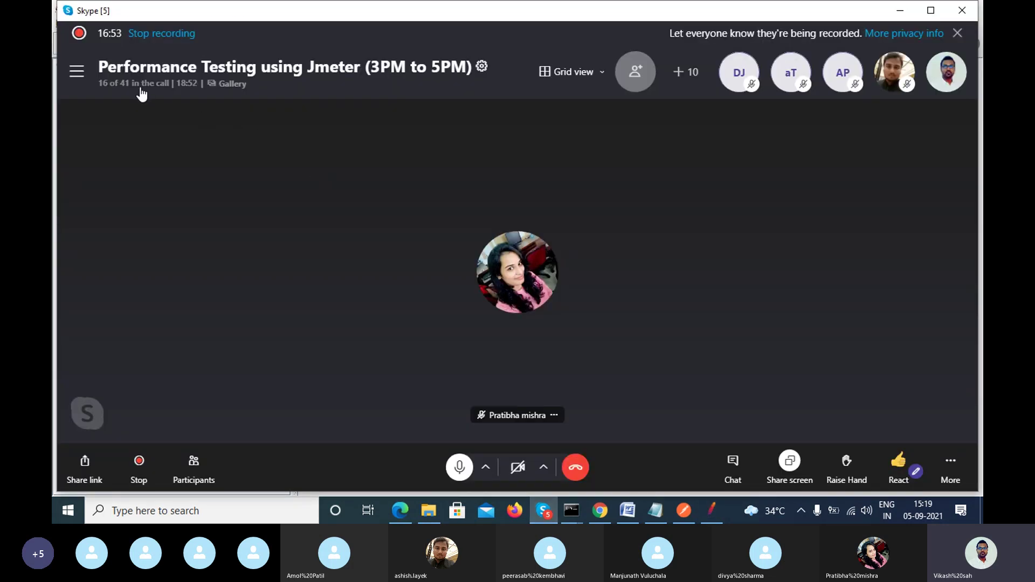
{"action": "left_click", "coordinate": [142, 95]}
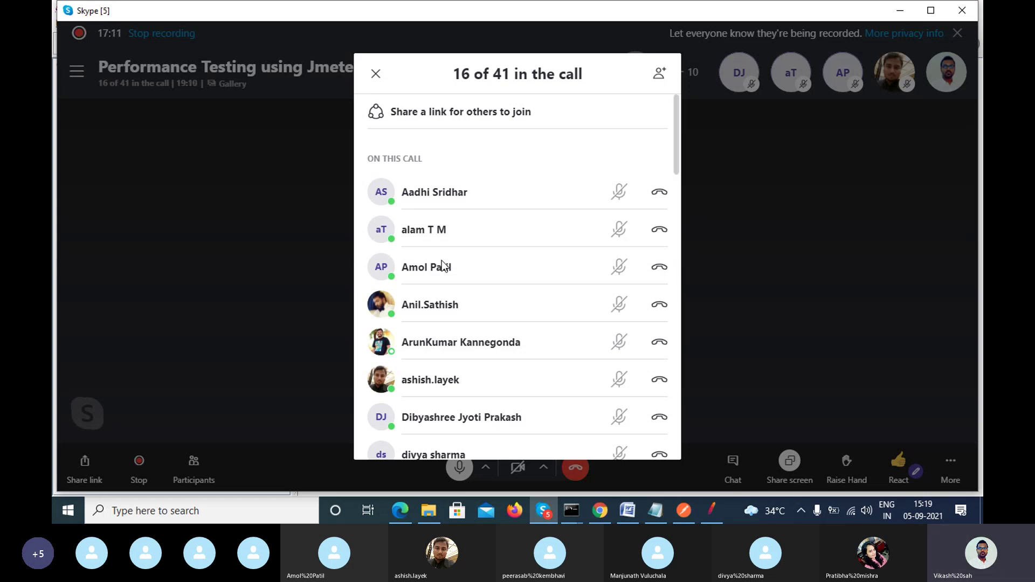
{"action": "scroll", "coordinate": [442, 262], "scroll_direction": "down", "scroll_amount": 3}
{"action": "scroll", "coordinate": [443, 265], "scroll_direction": "down", "scroll_amount": 2}
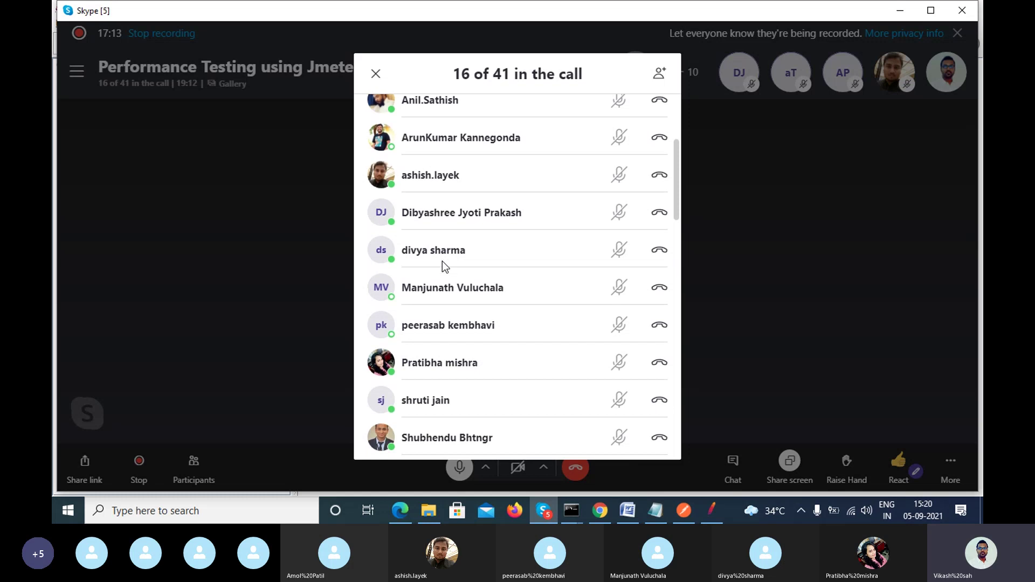
{"action": "scroll", "coordinate": [443, 265], "scroll_direction": "down", "scroll_amount": 2}
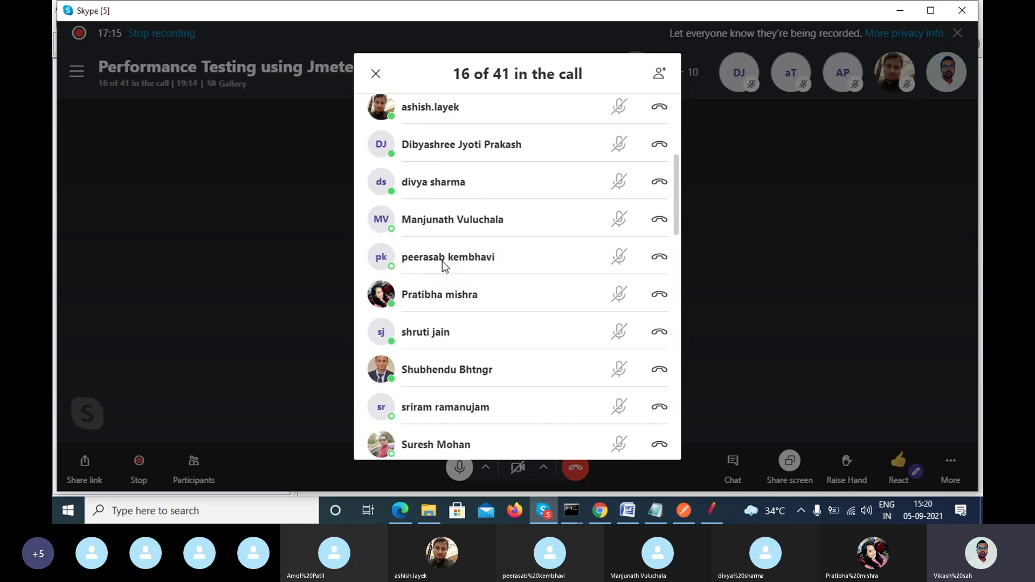
{"action": "scroll", "coordinate": [442, 260], "scroll_direction": "down", "scroll_amount": 2}
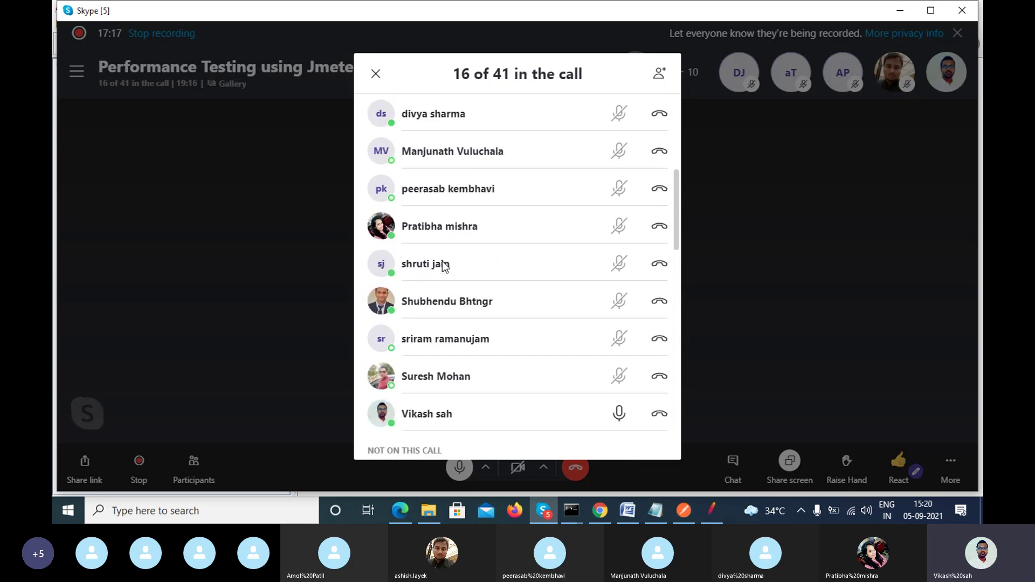
{"action": "scroll", "coordinate": [442, 264], "scroll_direction": "down", "scroll_amount": 1}
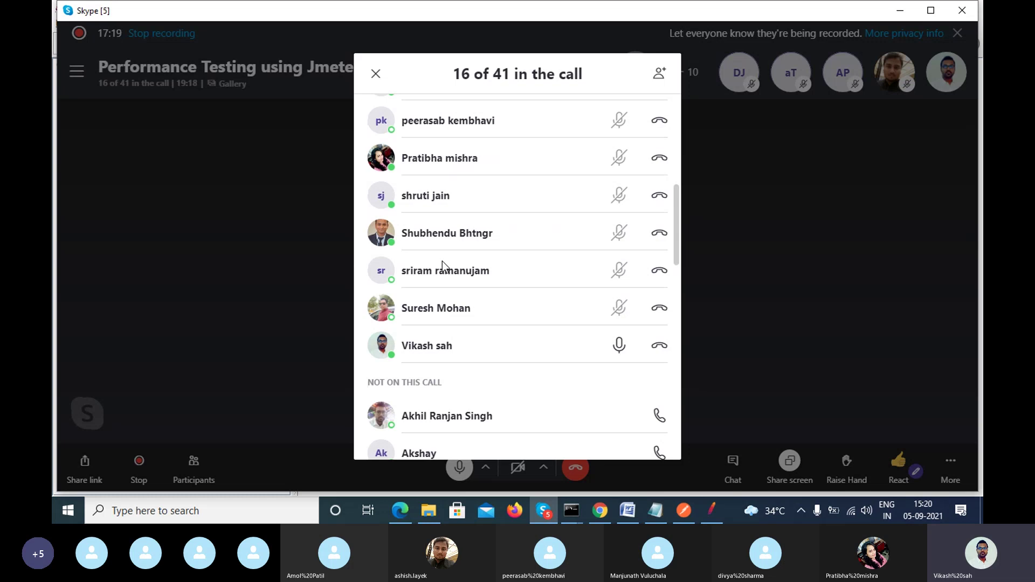
{"action": "scroll", "coordinate": [442, 261], "scroll_direction": "down", "scroll_amount": 4}
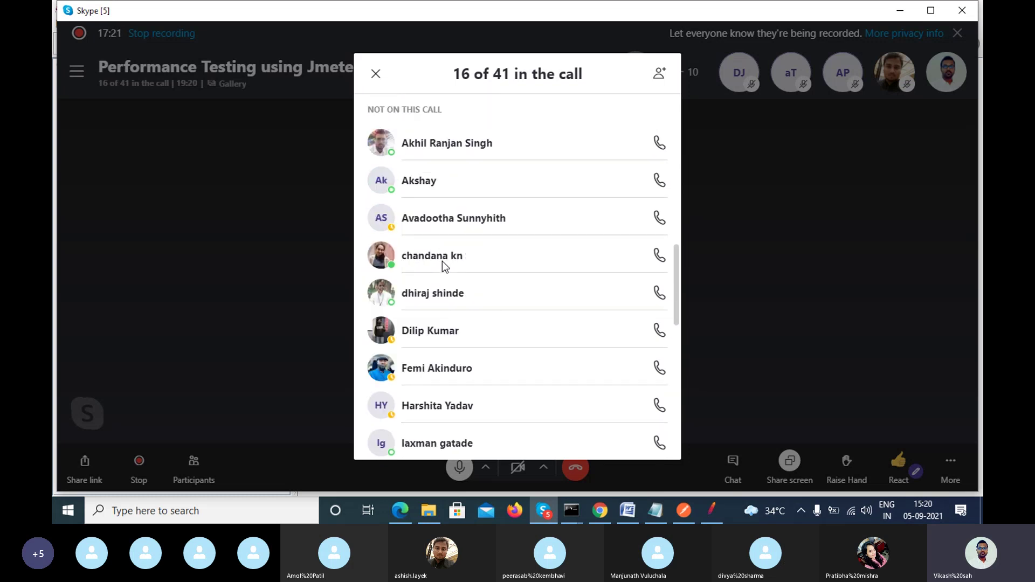
{"action": "scroll", "coordinate": [442, 261], "scroll_direction": "down", "scroll_amount": 5}
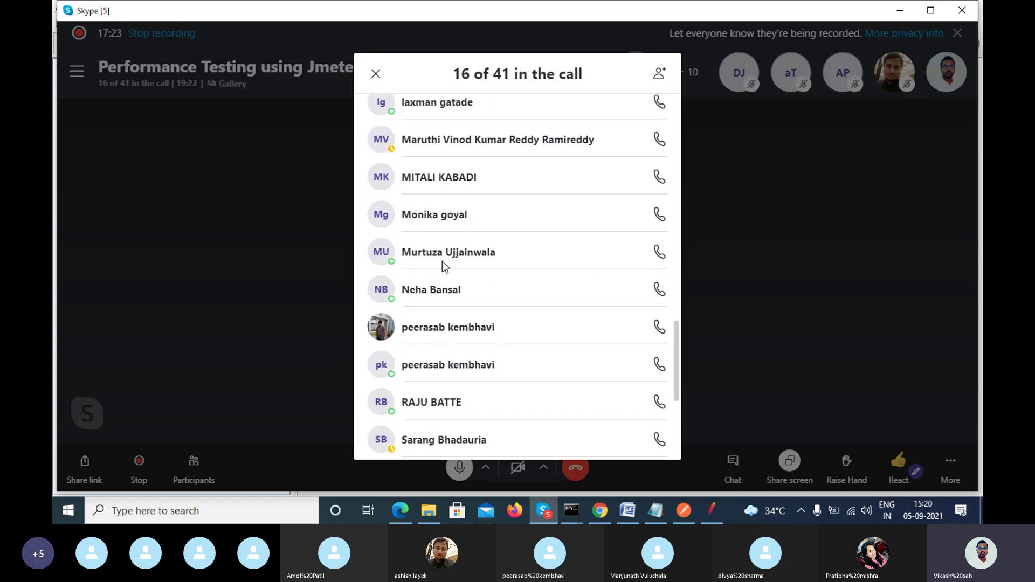
{"action": "scroll", "coordinate": [442, 261], "scroll_direction": "down", "scroll_amount": 2}
{"action": "scroll", "coordinate": [442, 262], "scroll_direction": "down", "scroll_amount": 2}
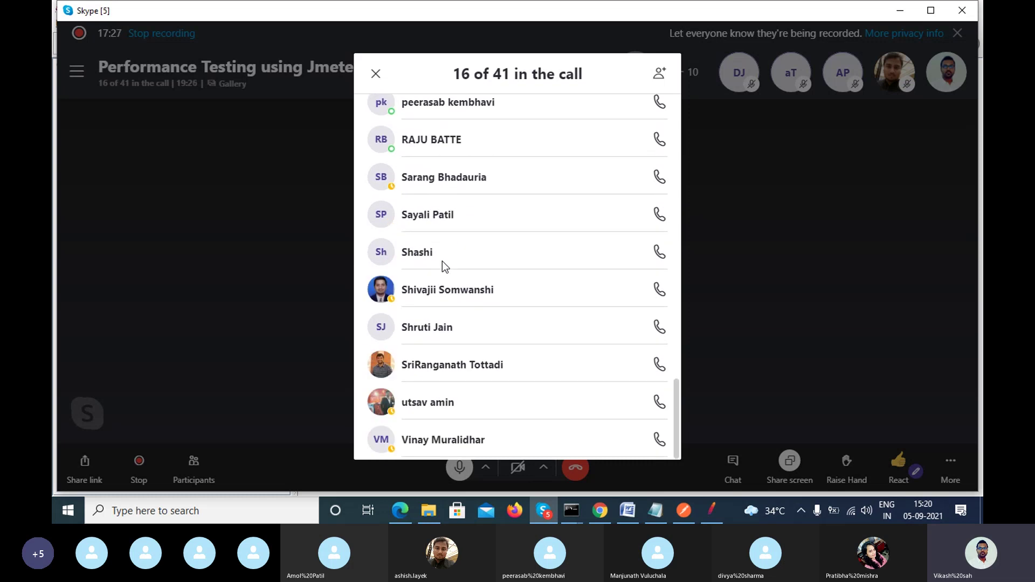
{"action": "scroll", "coordinate": [442, 261], "scroll_direction": "up", "scroll_amount": 4}
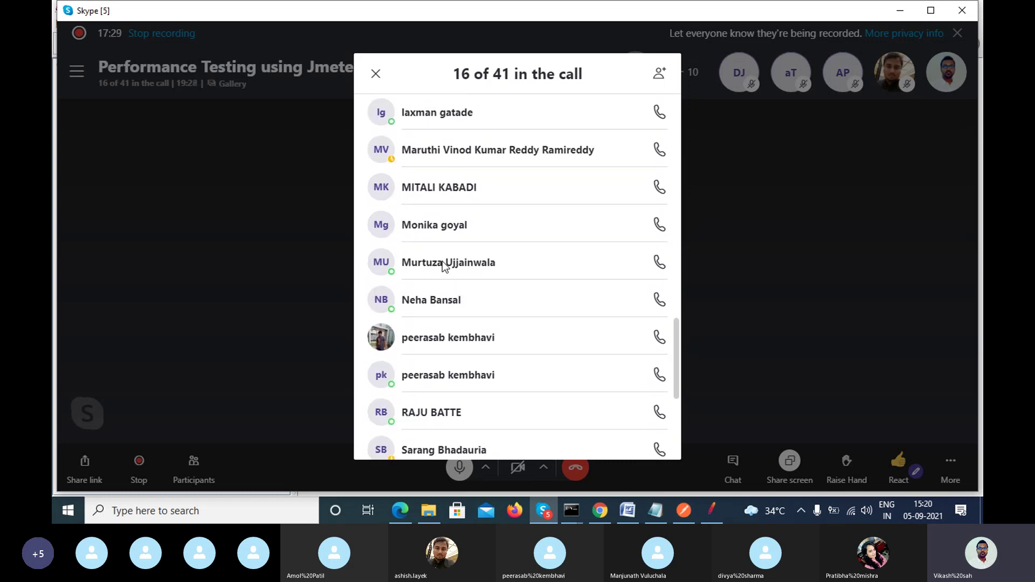
{"action": "scroll", "coordinate": [442, 261], "scroll_direction": "up", "scroll_amount": 4}
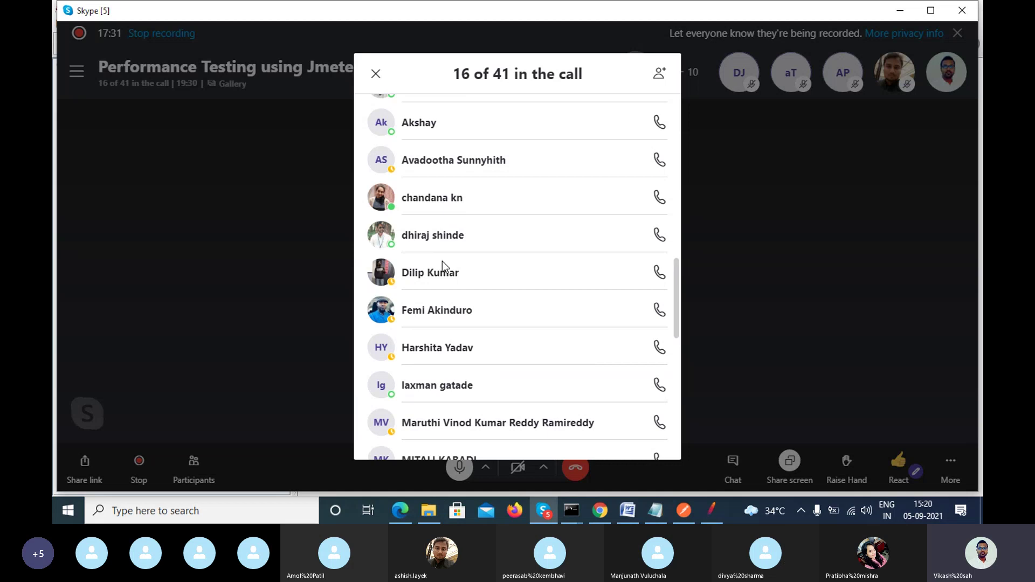
{"action": "scroll", "coordinate": [442, 261], "scroll_direction": "up", "scroll_amount": 6}
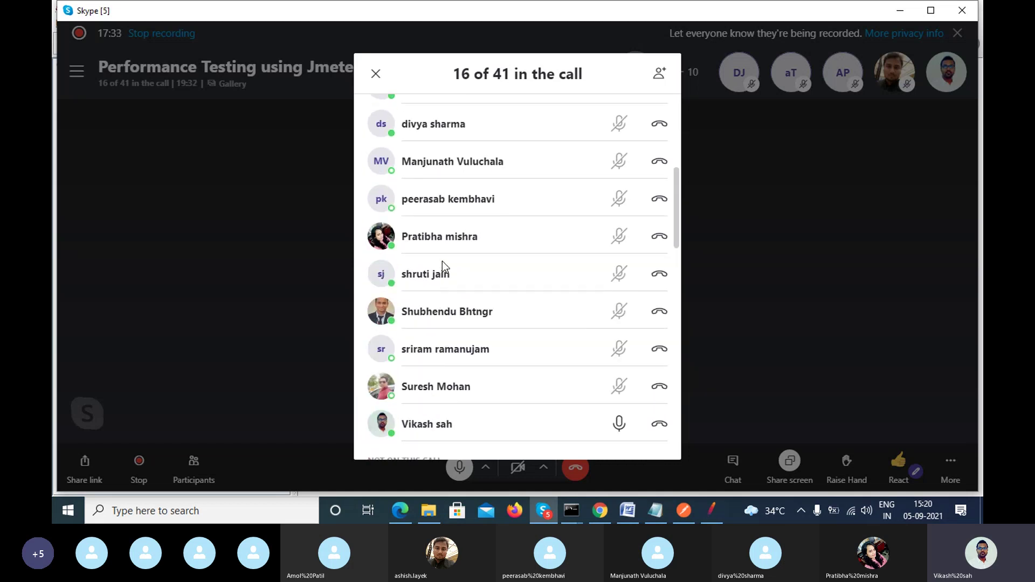
{"action": "scroll", "coordinate": [442, 261], "scroll_direction": "up", "scroll_amount": 4}
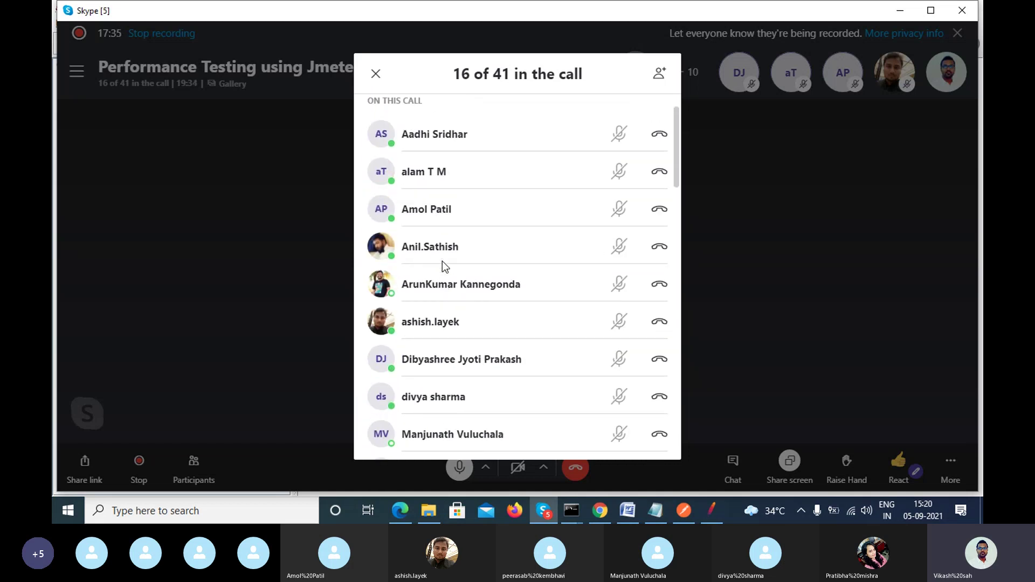
{"action": "scroll", "coordinate": [442, 261], "scroll_direction": "up", "scroll_amount": 1}
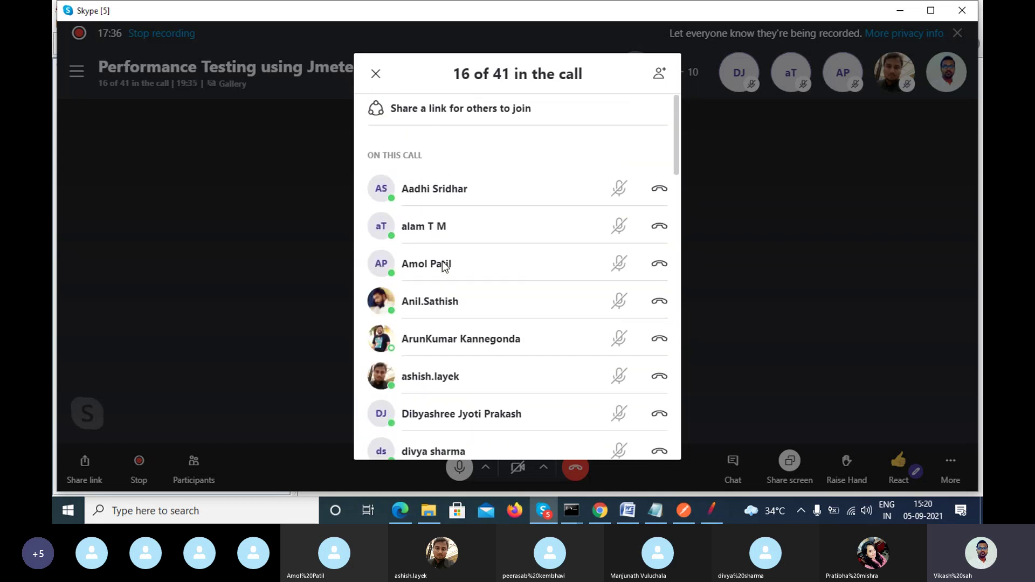
{"action": "left_click", "coordinate": [376, 76]}
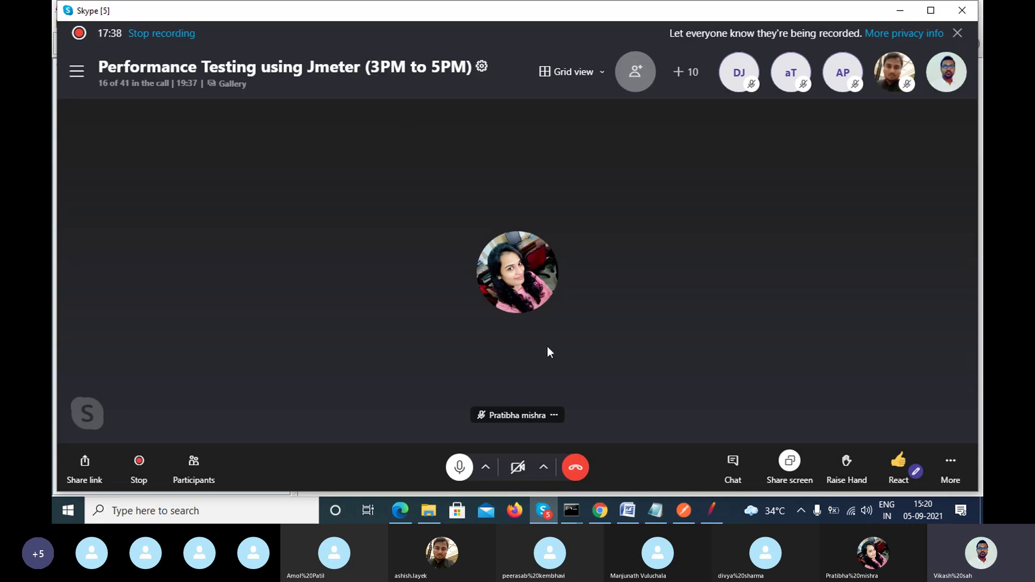
- Return to JMeter, focus the Duration in milliseconds field, then switch to Chrome
{"action": "left_click", "coordinate": [722, 519]}
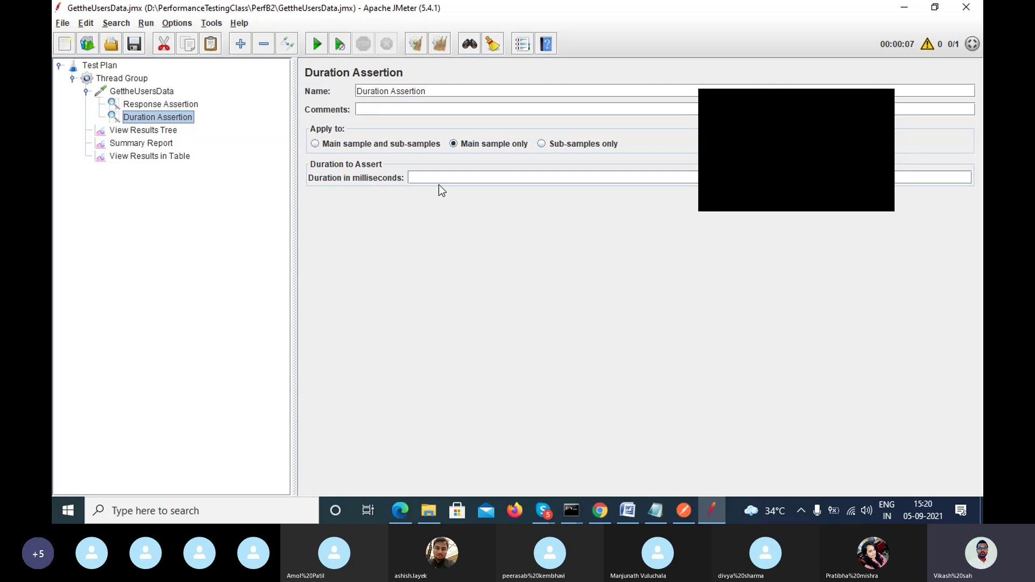
{"action": "left_click", "coordinate": [882, 104]}
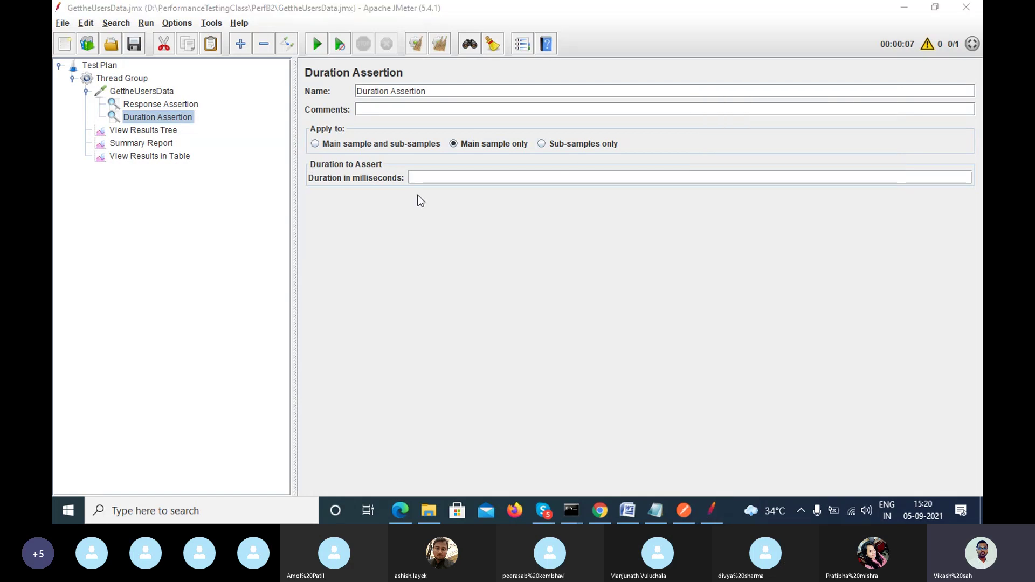
{"action": "left_click", "coordinate": [414, 178]}
{"action": "left_click", "coordinate": [609, 512]}
- Search Google for 'milliseconds to seconds' and convert 10000 ms to 10 seconds, then return to JMeter
{"action": "left_click", "coordinate": [564, 13]}
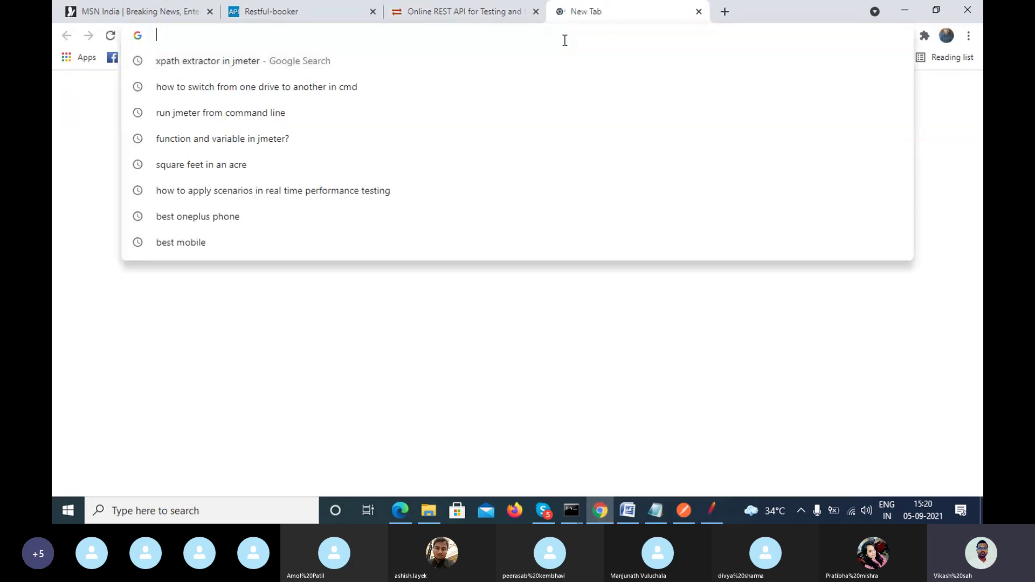
{"action": "type", "text": "Mili"}
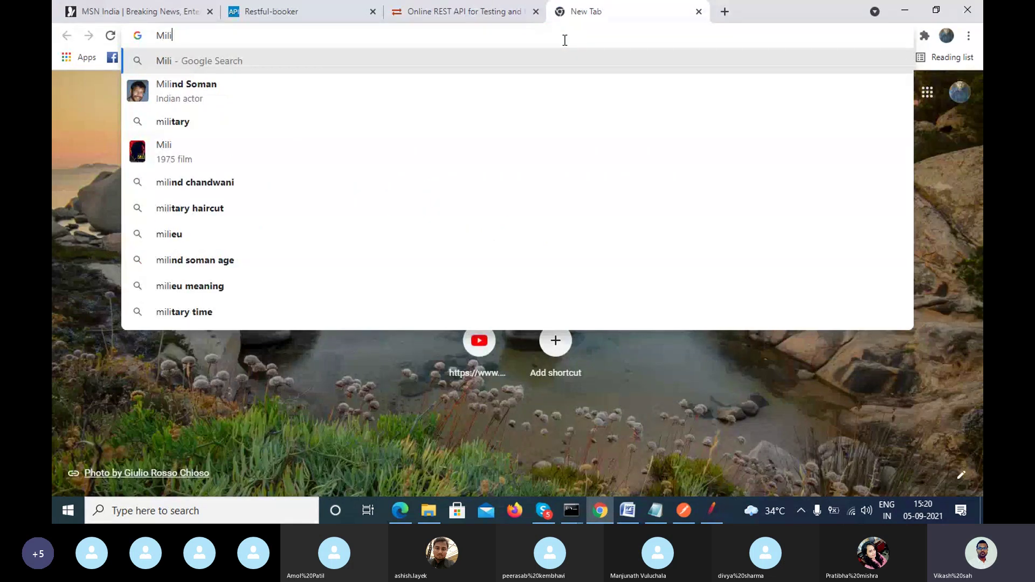
{"action": "type", "text": "se"}
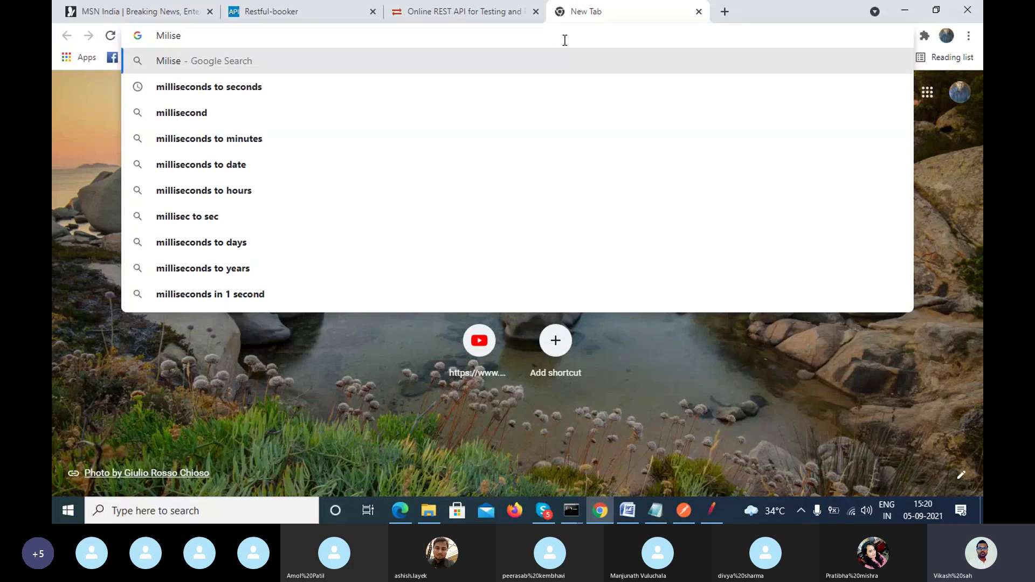
{"action": "key", "text": "Down"}
{"action": "key", "text": "Return"}
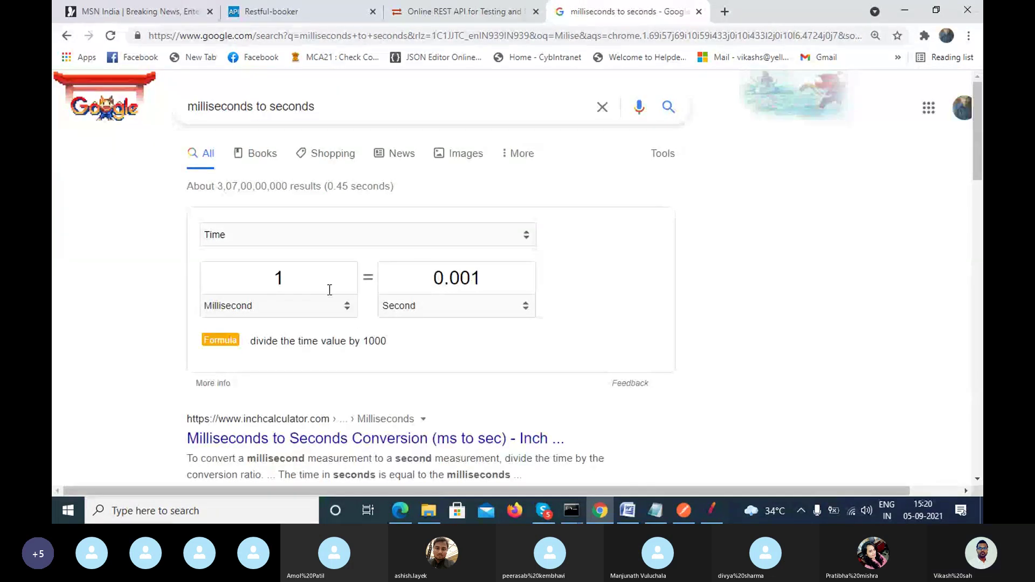
{"action": "left_click", "coordinate": [323, 288]}
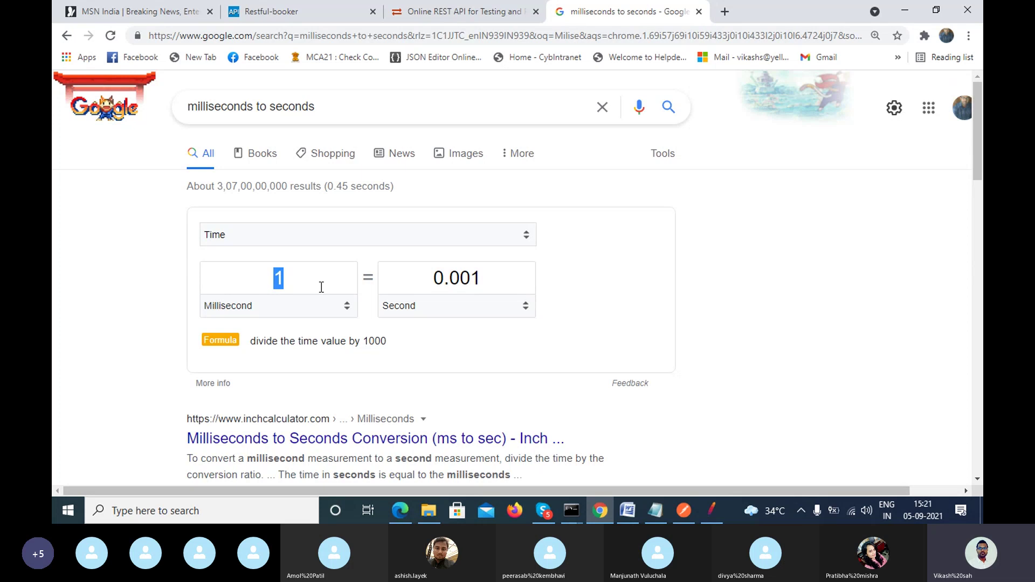
{"action": "type", "text": "10000"}
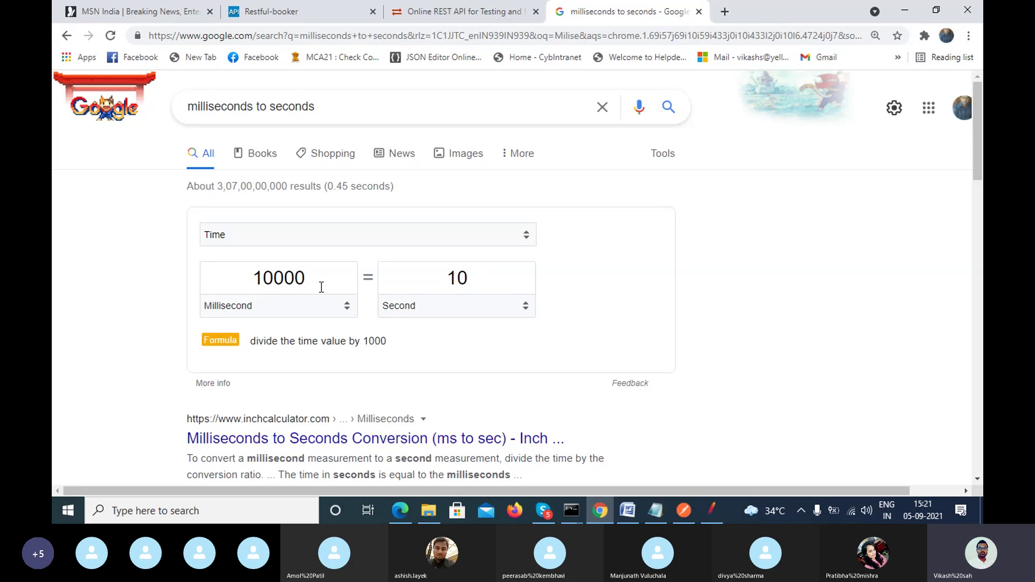
{"action": "key", "text": "alt+Tab"}
- Enter 10000 ms as the Duration Assertion limit
{"action": "left_click", "coordinate": [453, 179]}
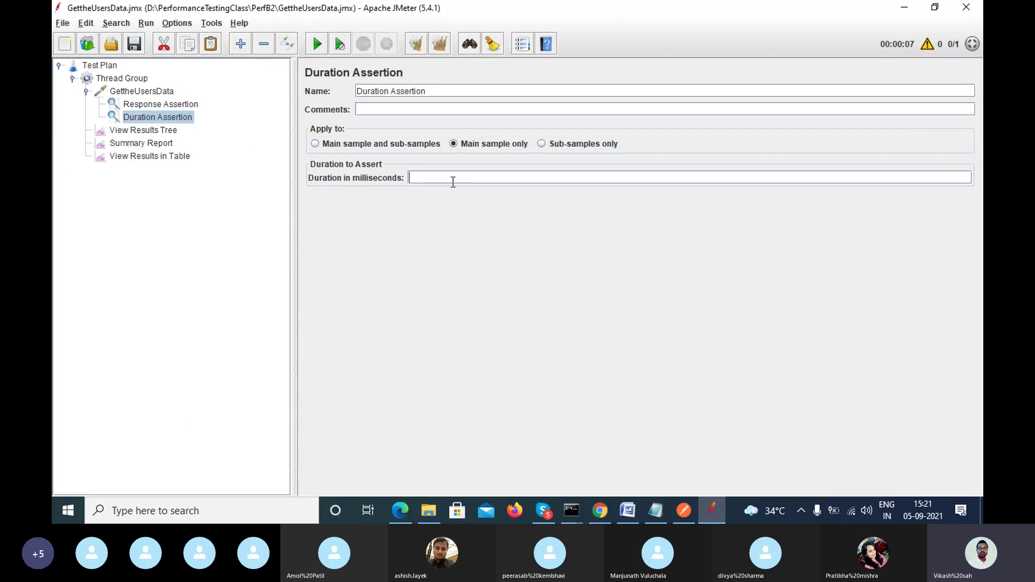
{"action": "type", "text": "10000"}
{"action": "left_click", "coordinate": [148, 93]}
- Review the listeners, noting the GettheUsersData sample passed with a 340 ms load time
{"action": "left_click", "coordinate": [149, 143]}
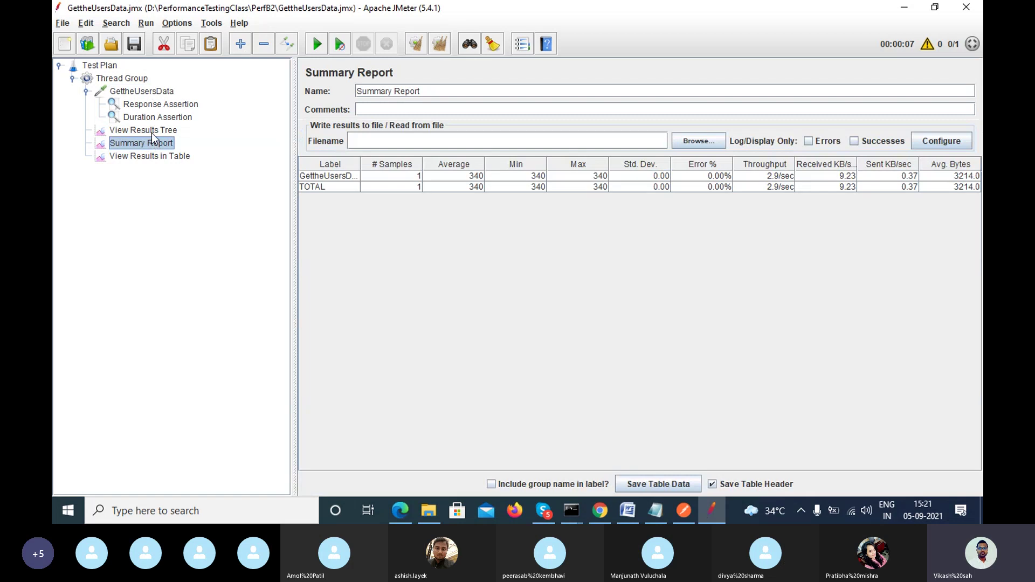
{"action": "left_click", "coordinate": [154, 131]}
{"action": "left_click", "coordinate": [361, 220]}
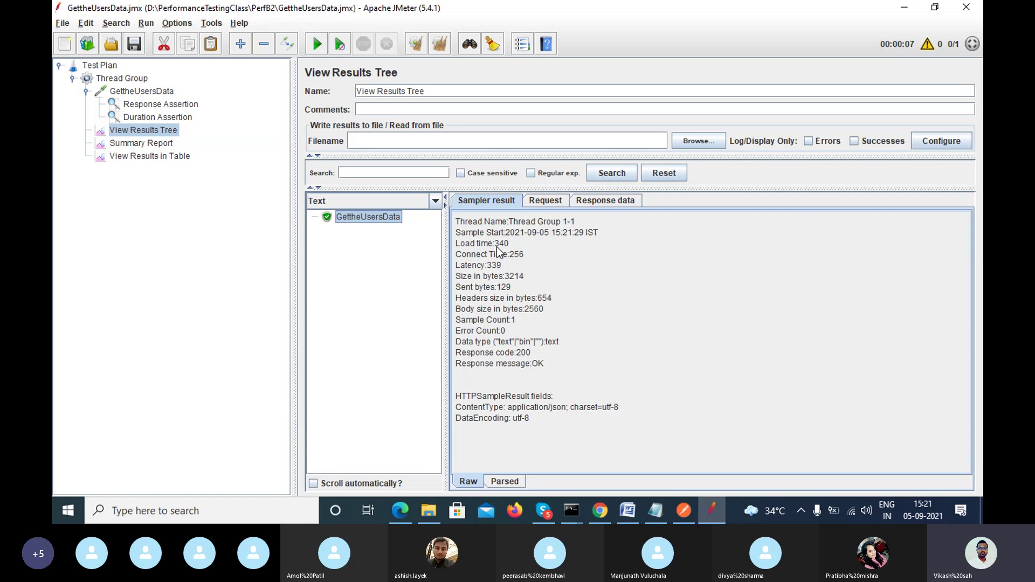
{"action": "left_click_drag", "start_coordinate": [495, 244], "coordinate": [510, 247]}
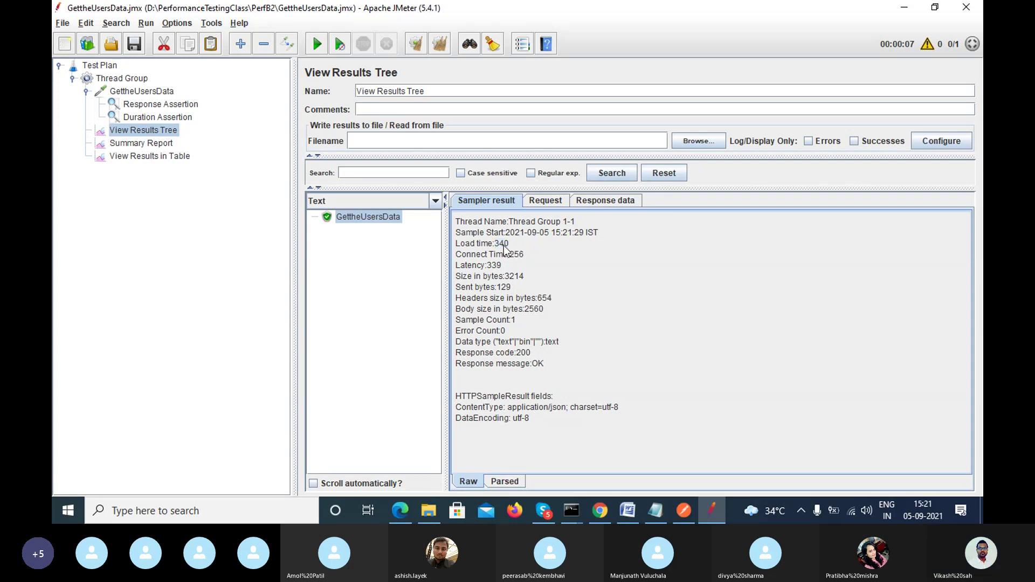
{"action": "left_click", "coordinate": [157, 146]}
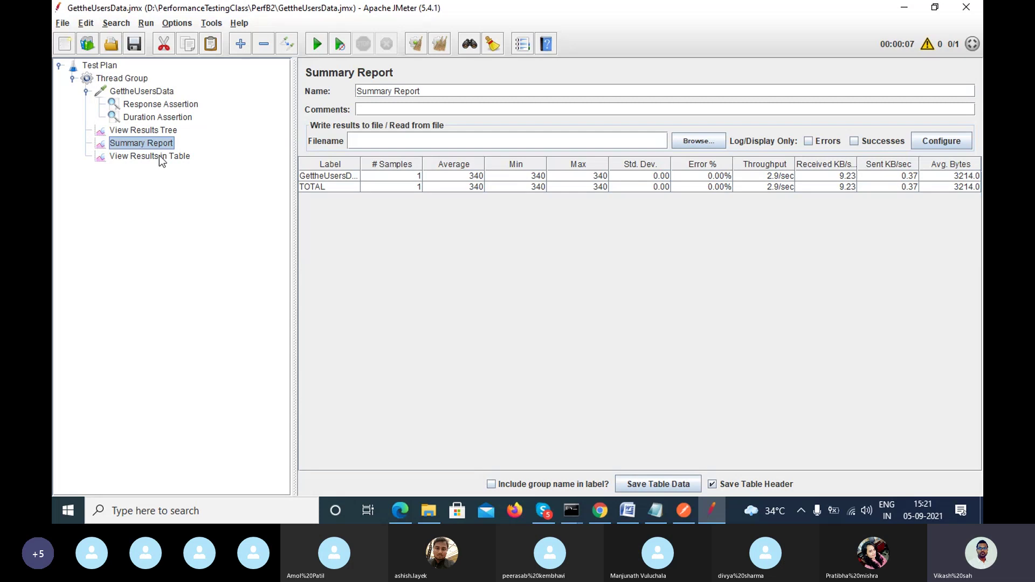
{"action": "left_click", "coordinate": [163, 158]}
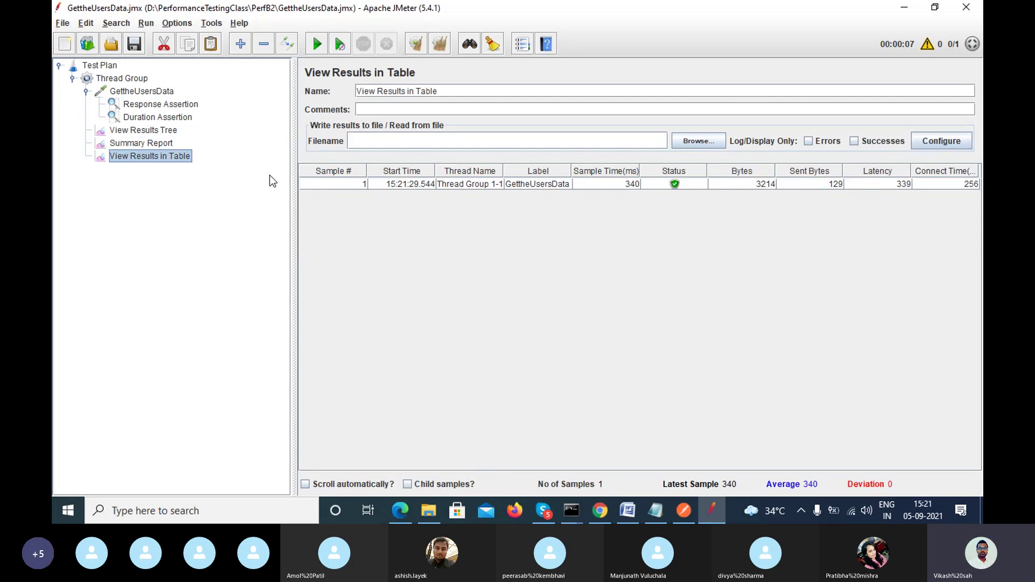
{"action": "left_click", "coordinate": [163, 144]}
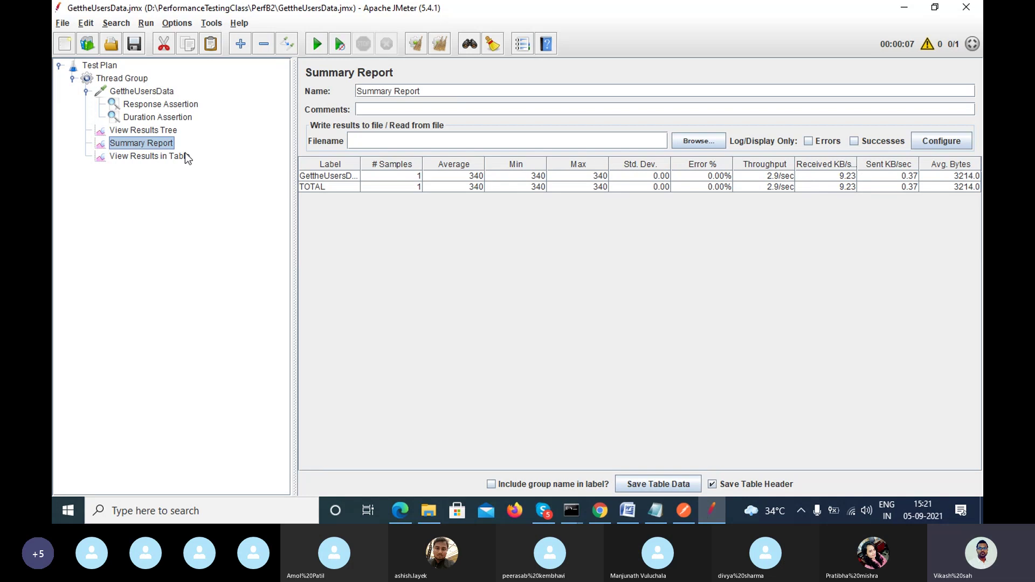
{"action": "left_click", "coordinate": [137, 78]}
- Add an Aggregate Report listener to the Thread Group
{"action": "right_click", "coordinate": [136, 77]}
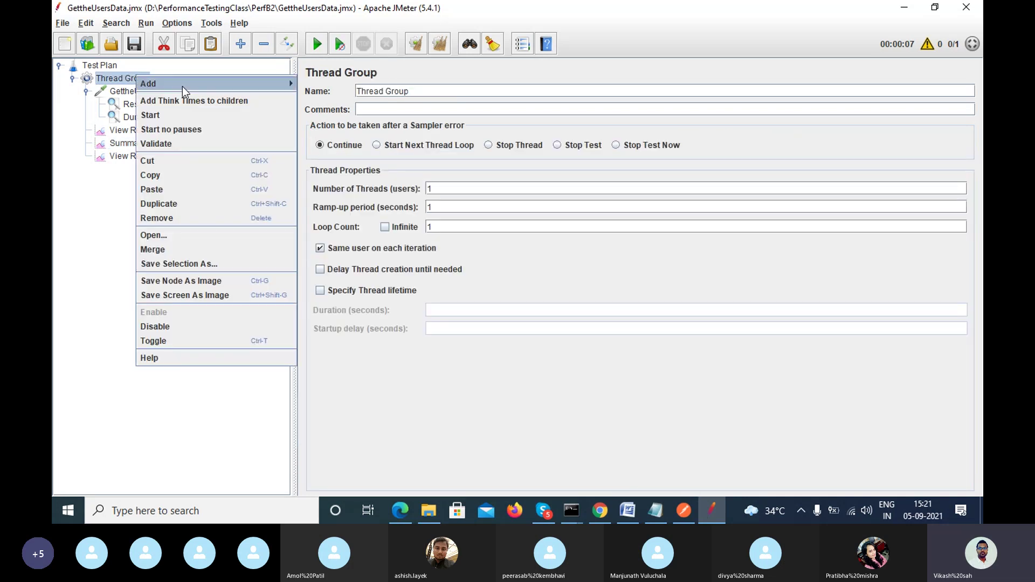
{"action": "mouse_move", "coordinate": [269, 84]}
{"action": "mouse_move", "coordinate": [351, 211]}
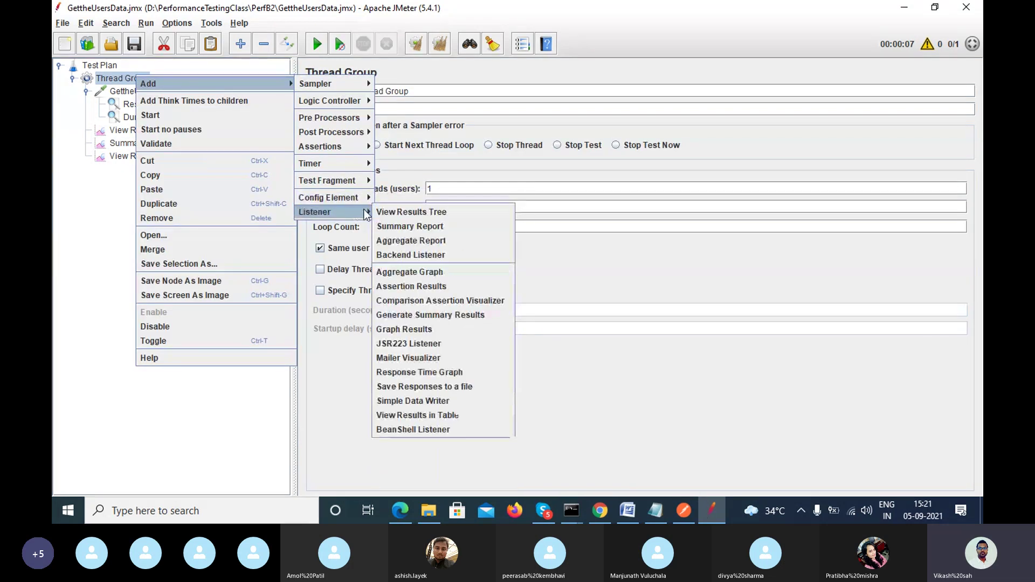
{"action": "left_click", "coordinate": [419, 240]}
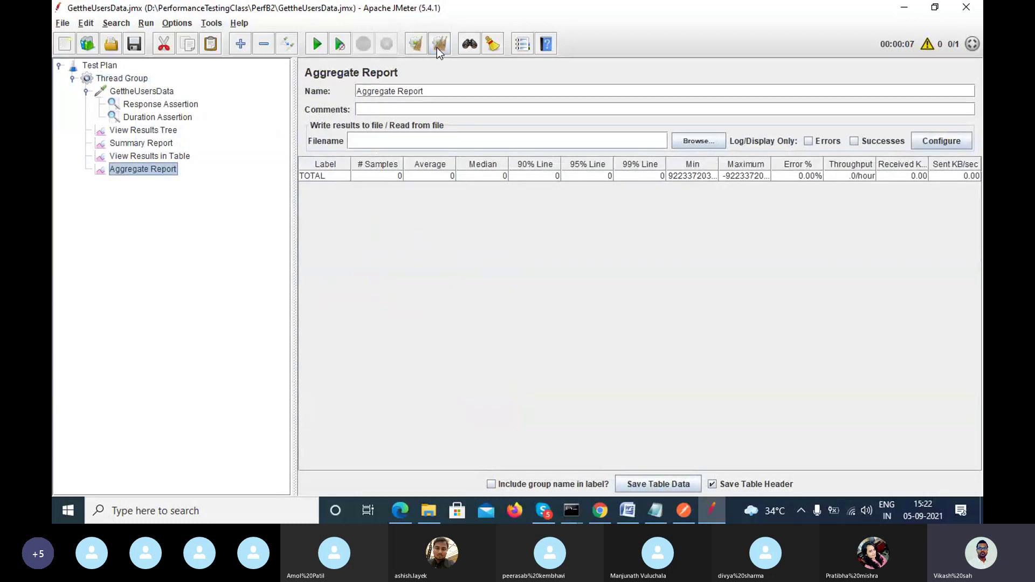
- Rerun the test plan and check each listener, showing one passing 319 ms sample
{"action": "left_click", "coordinate": [317, 45]}
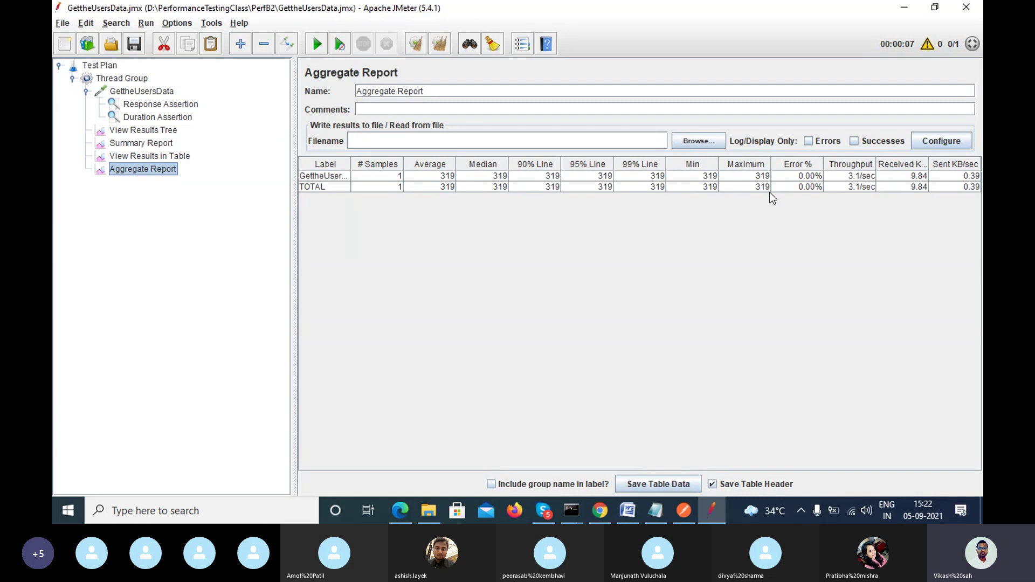
{"action": "left_click", "coordinate": [147, 134]}
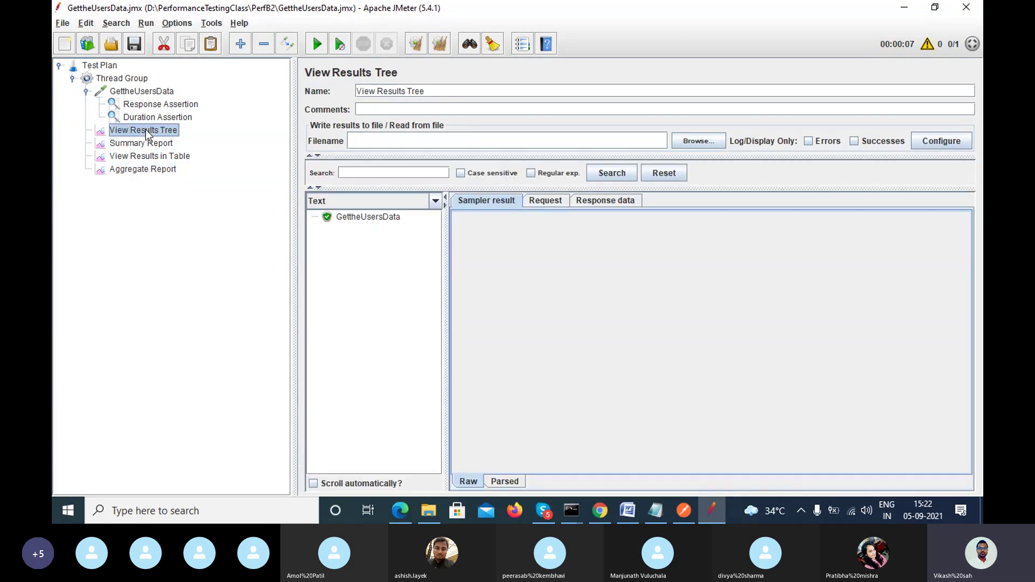
{"action": "left_click", "coordinate": [142, 143]}
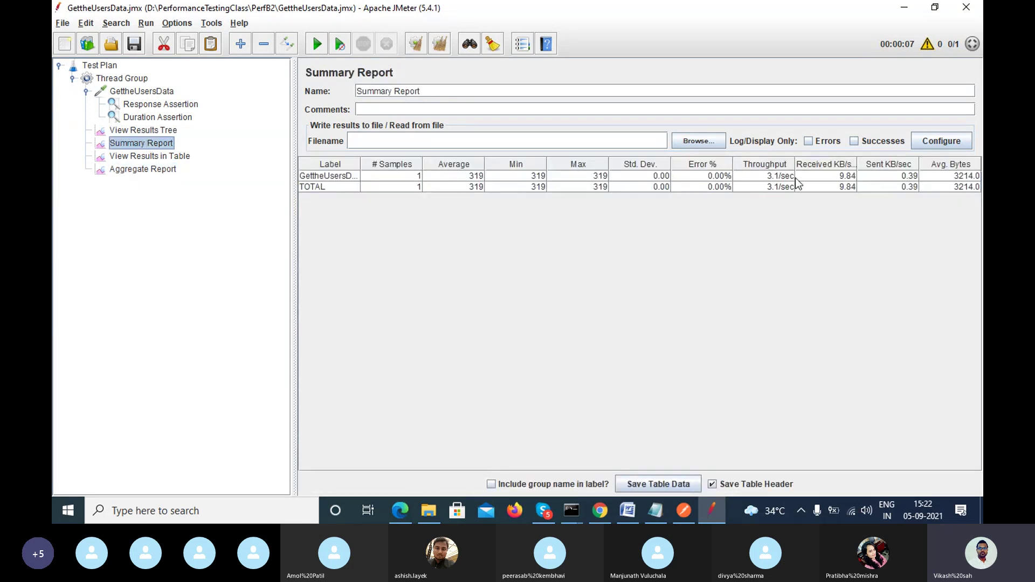
{"action": "left_click", "coordinate": [125, 157]}
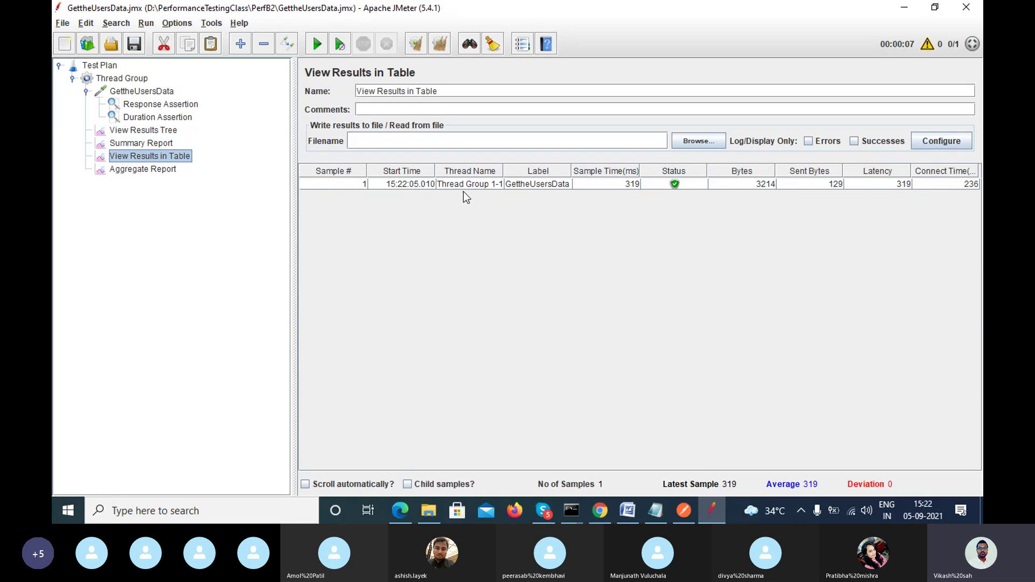
{"action": "left_click", "coordinate": [149, 171]}
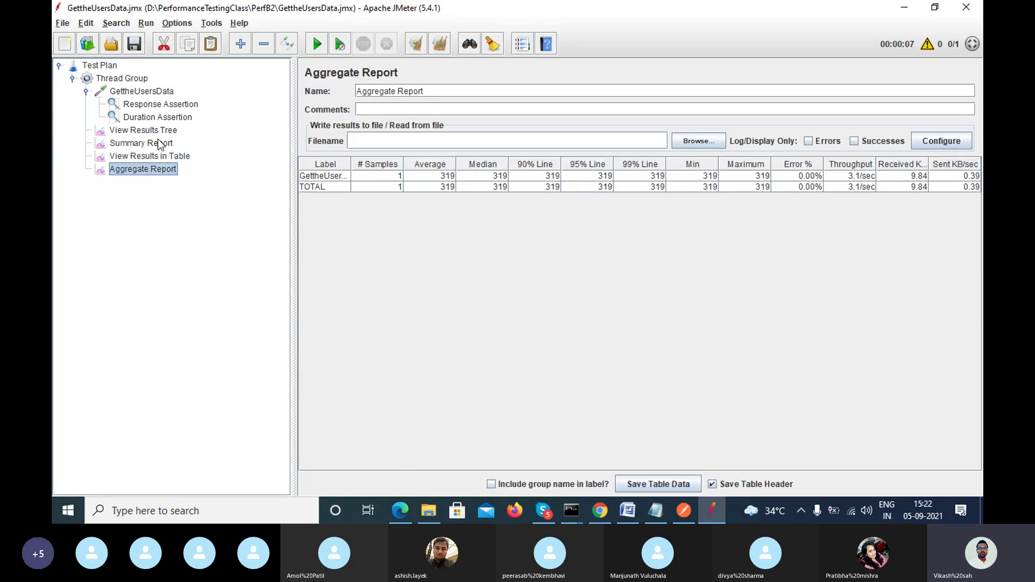
- Add a second View Results in Table listener to the Thread Group
{"action": "right_click", "coordinate": [141, 82]}
{"action": "mouse_move", "coordinate": [177, 87]}
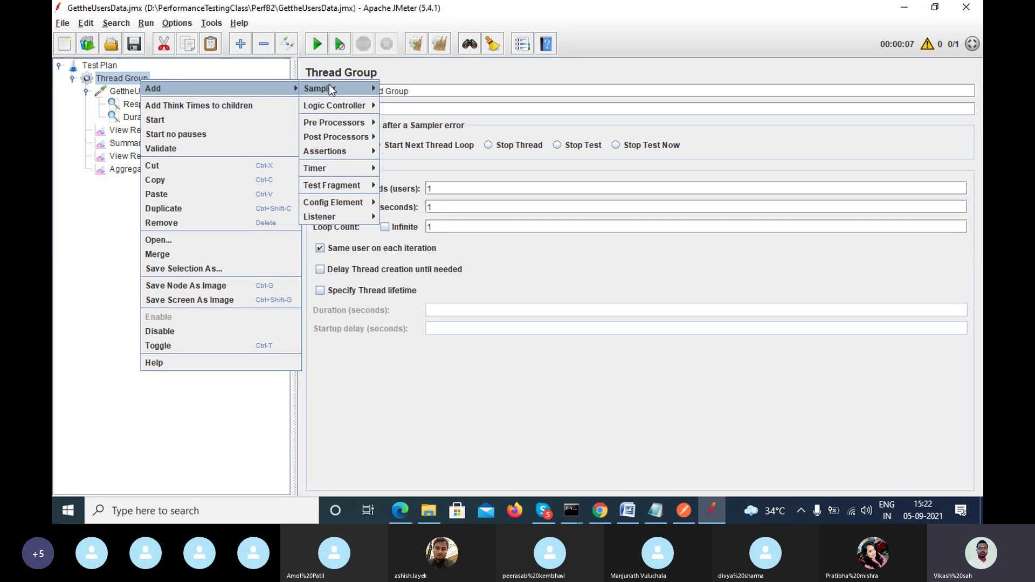
{"action": "mouse_move", "coordinate": [334, 215]}
{"action": "left_click", "coordinate": [428, 419]}
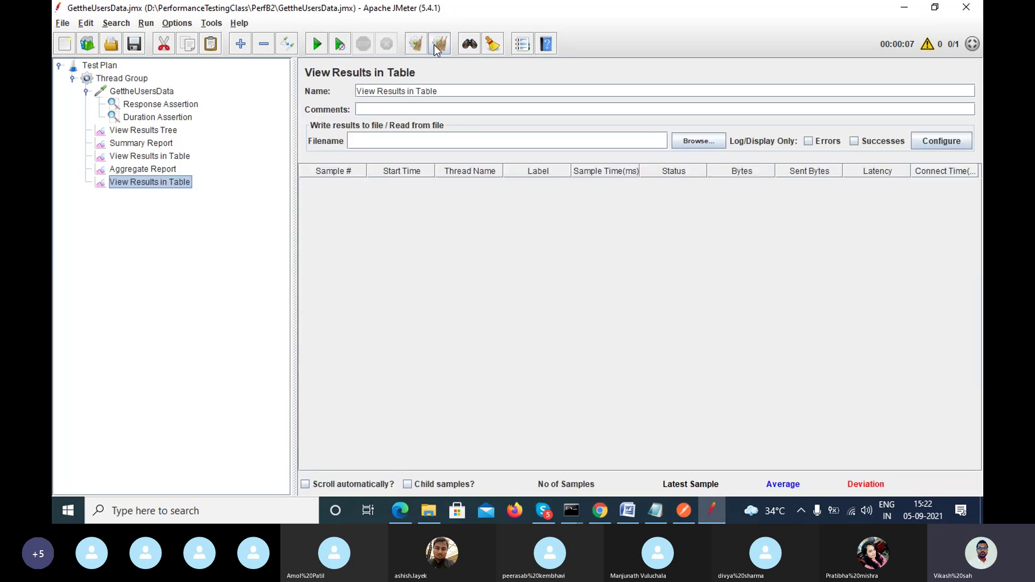
- Run the test again and inspect the new table's passing 304 ms sample time
{"action": "left_click", "coordinate": [316, 45]}
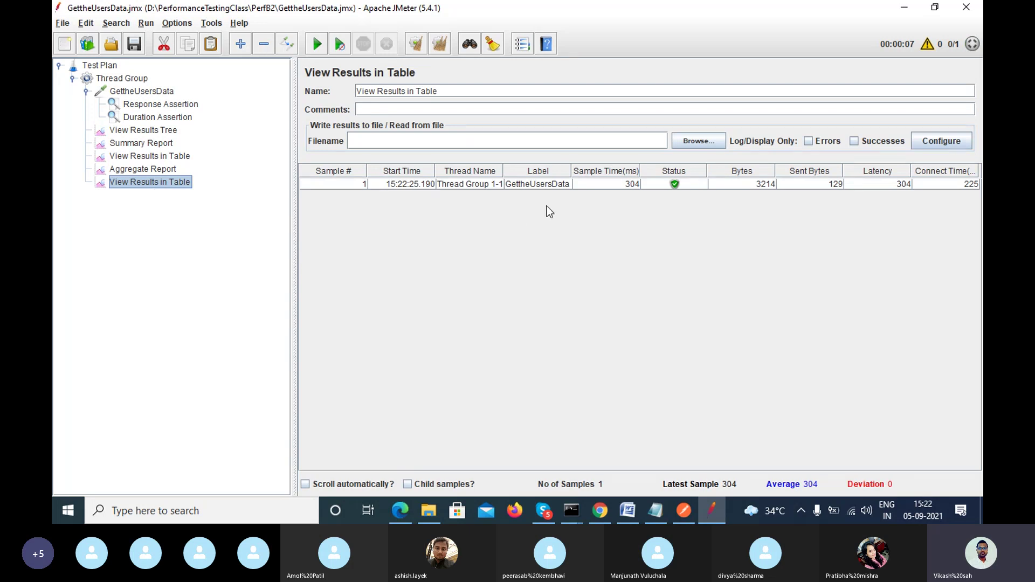
{"action": "left_click", "coordinate": [161, 170]}
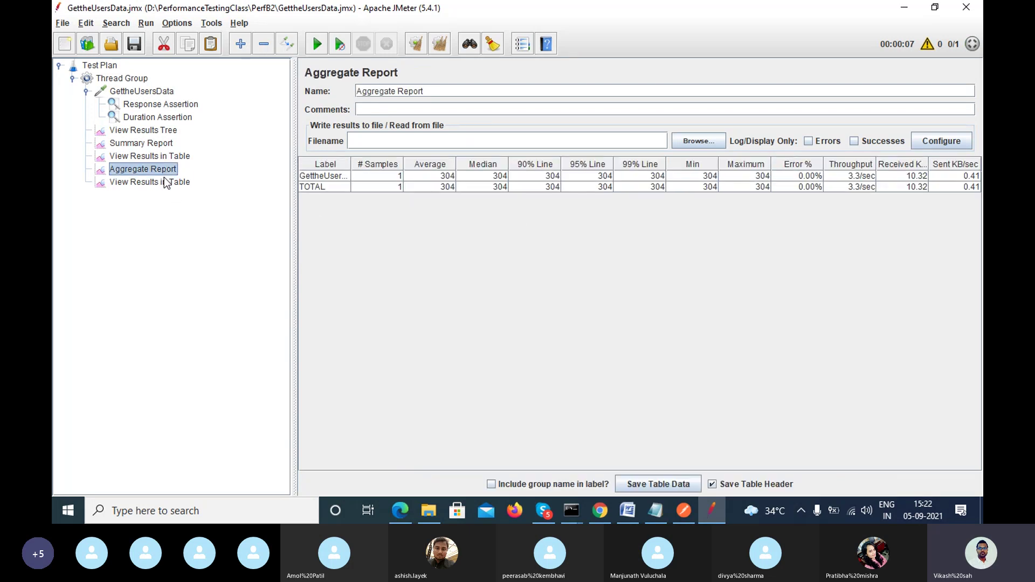
{"action": "left_click", "coordinate": [166, 183]}
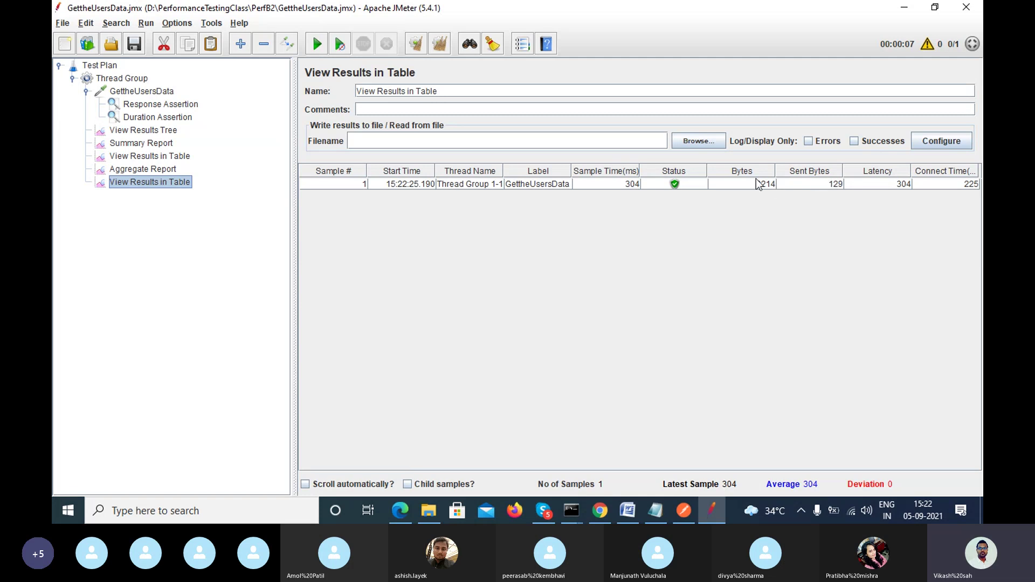
{"action": "left_click", "coordinate": [615, 183]}
{"action": "double_click", "coordinate": [617, 184]}
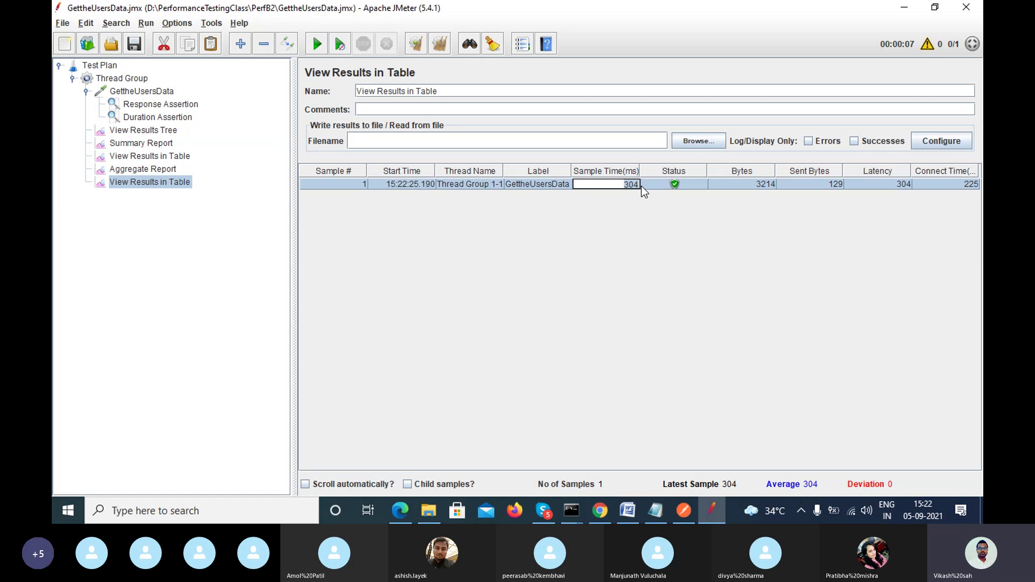
{"action": "left_click", "coordinate": [162, 96]}
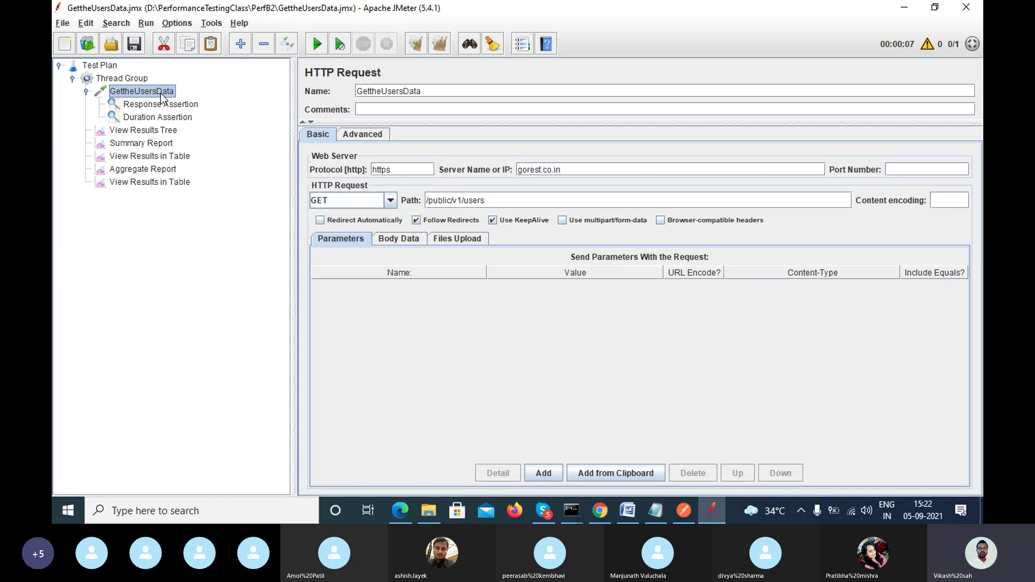
{"action": "left_click", "coordinate": [162, 183]}
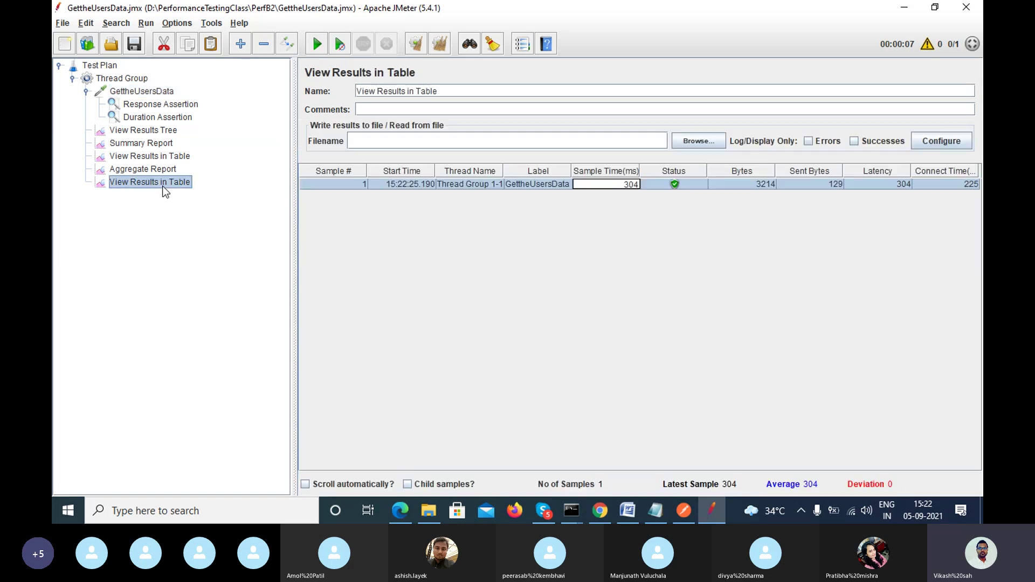
{"action": "left_click", "coordinate": [622, 183]}
- Select the Duration Assertion's 10000 ms value, then switch to the Skype call
{"action": "left_click", "coordinate": [187, 118]}
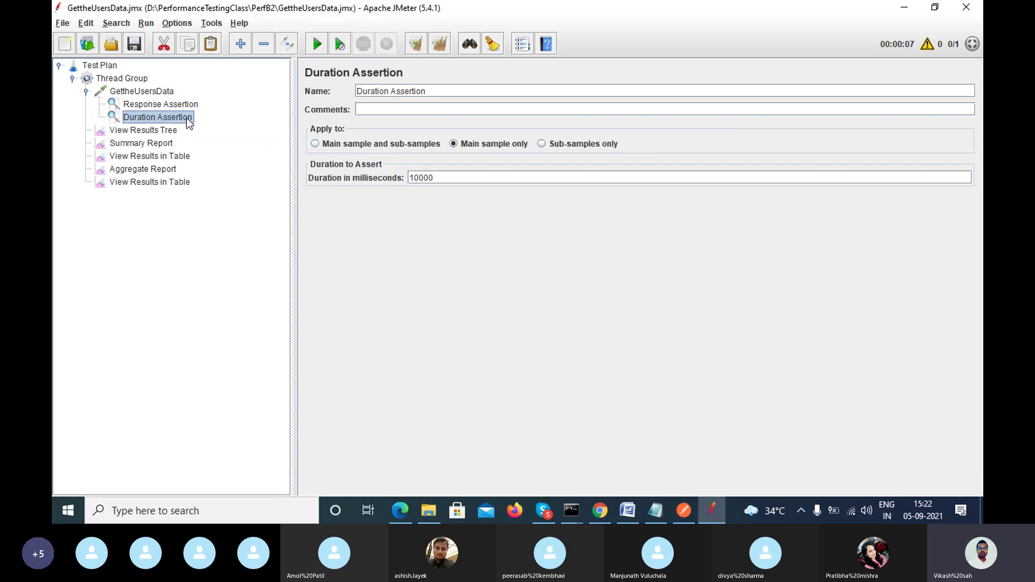
{"action": "double_click", "coordinate": [447, 178]}
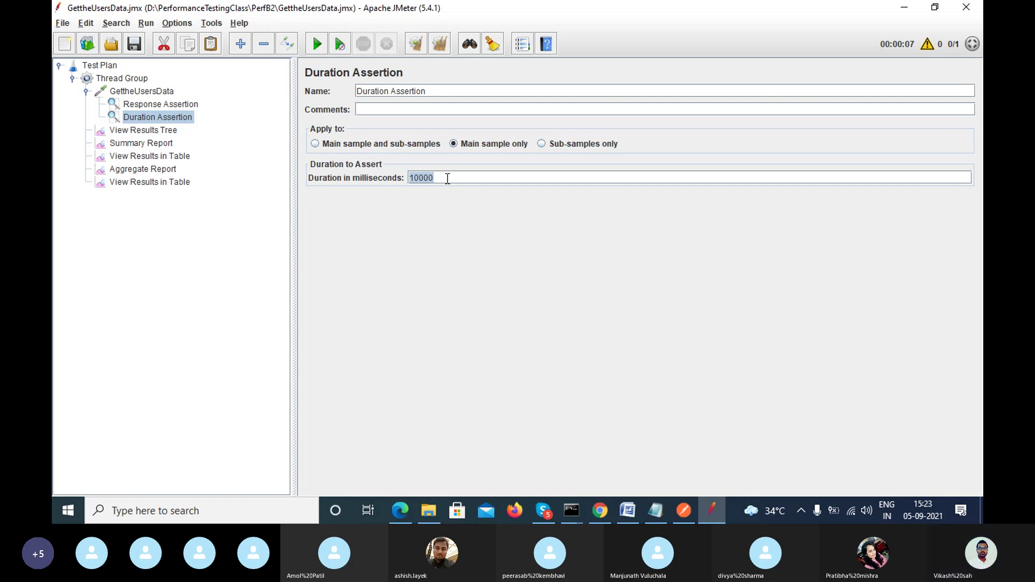
{"action": "left_click", "coordinate": [543, 510]}
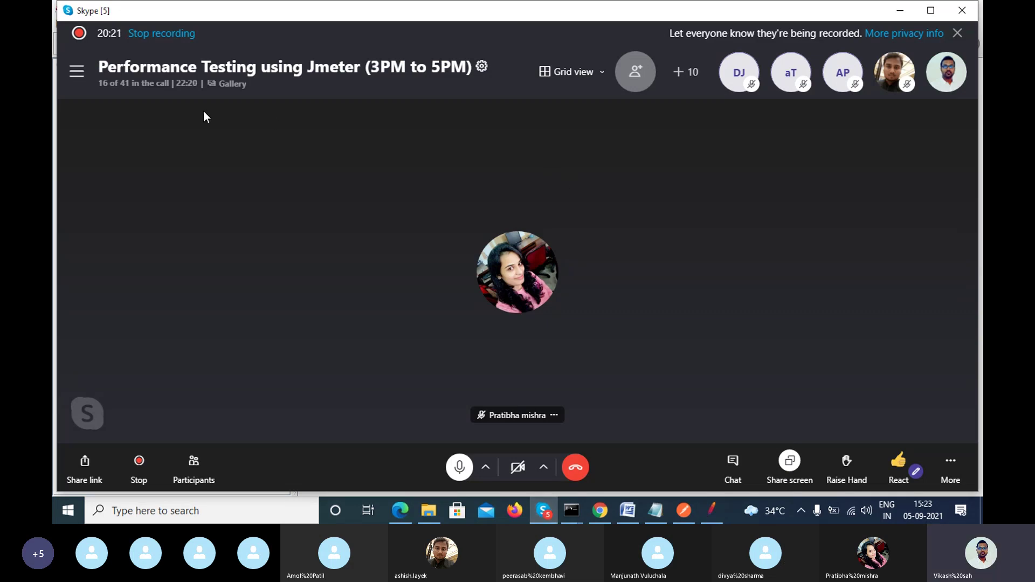
- Open the Skype participant list and ring the first batch of absent attendees
{"action": "left_click", "coordinate": [134, 84]}
{"action": "scroll", "coordinate": [507, 269], "scroll_direction": "down", "scroll_amount": 5}
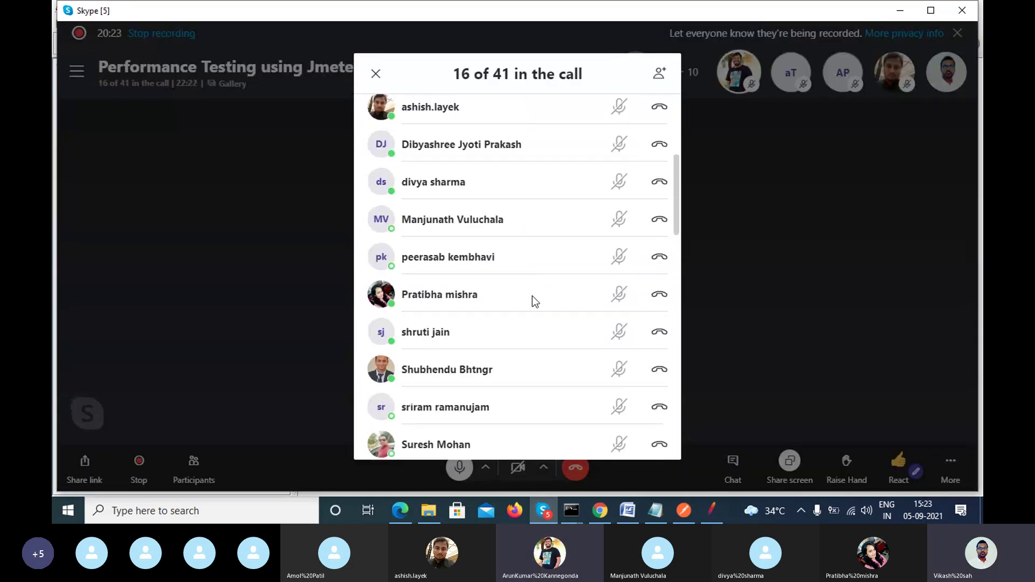
{"action": "scroll", "coordinate": [533, 298], "scroll_direction": "down", "scroll_amount": 6}
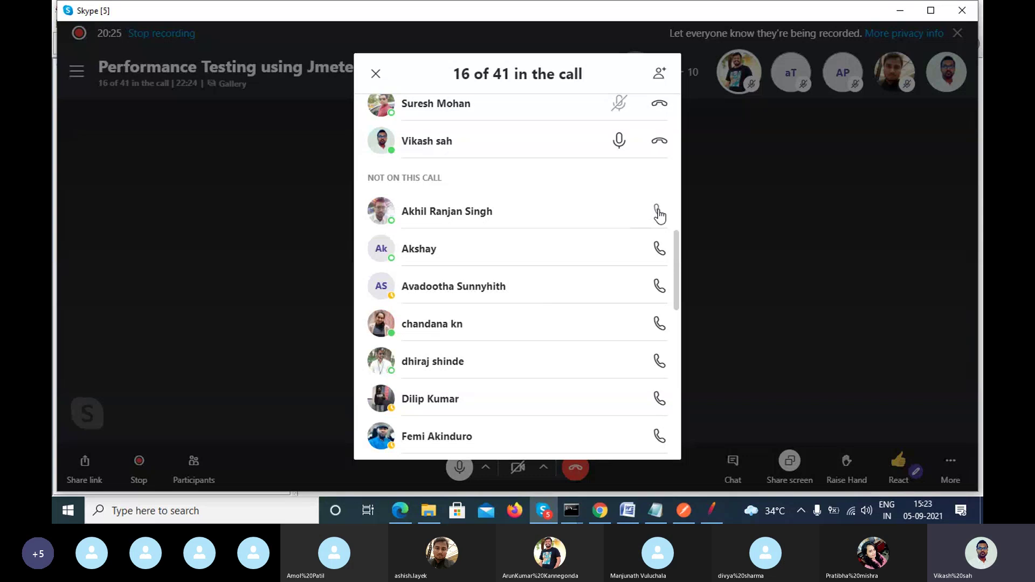
{"action": "left_click", "coordinate": [659, 215]}
{"action": "left_click", "coordinate": [659, 249]}
{"action": "left_click", "coordinate": [658, 285]}
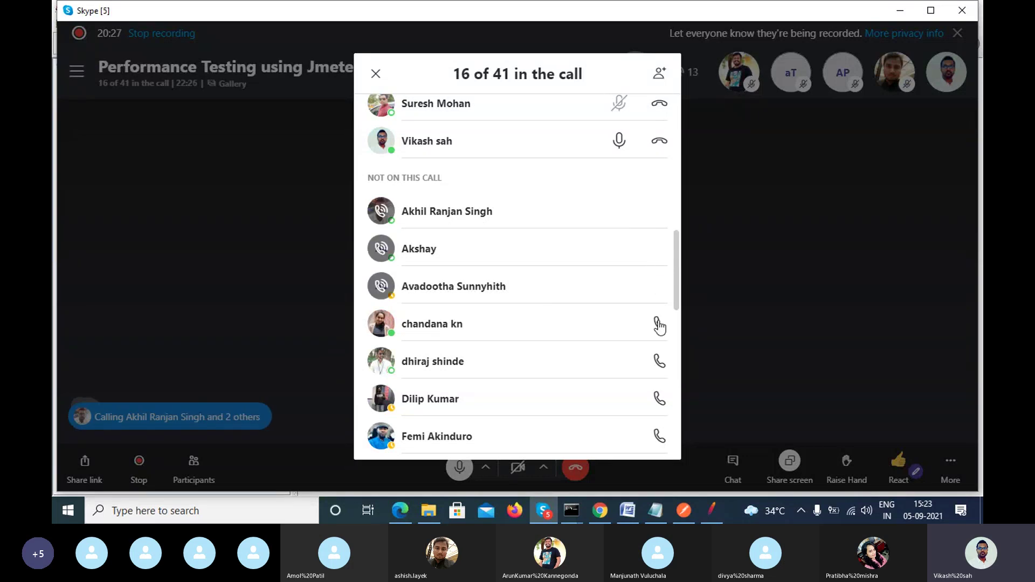
{"action": "left_click", "coordinate": [659, 325]}
{"action": "scroll", "coordinate": [659, 327], "scroll_direction": "down", "scroll_amount": 3}
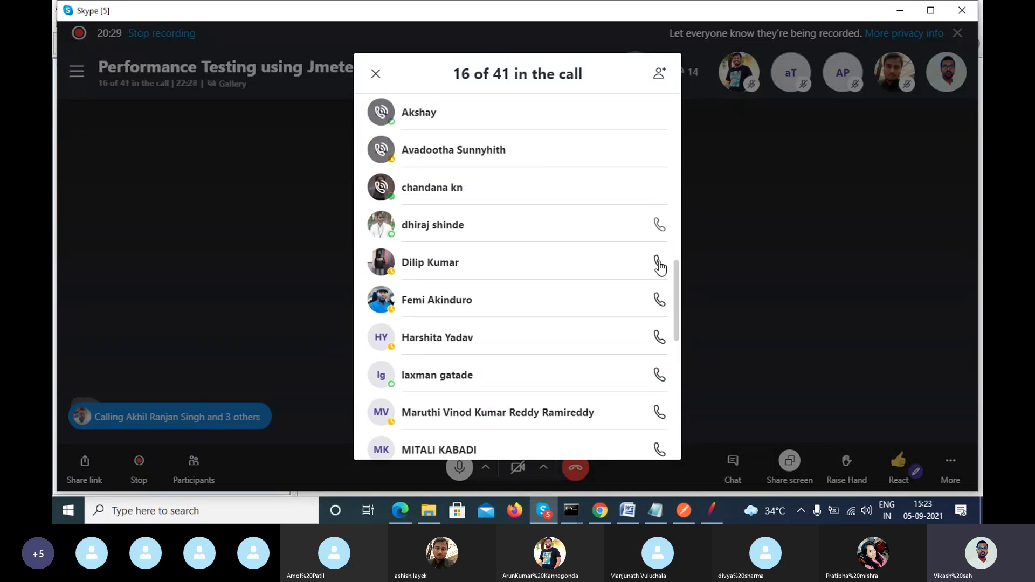
{"action": "left_click", "coordinate": [659, 264]}
{"action": "left_click", "coordinate": [660, 300]}
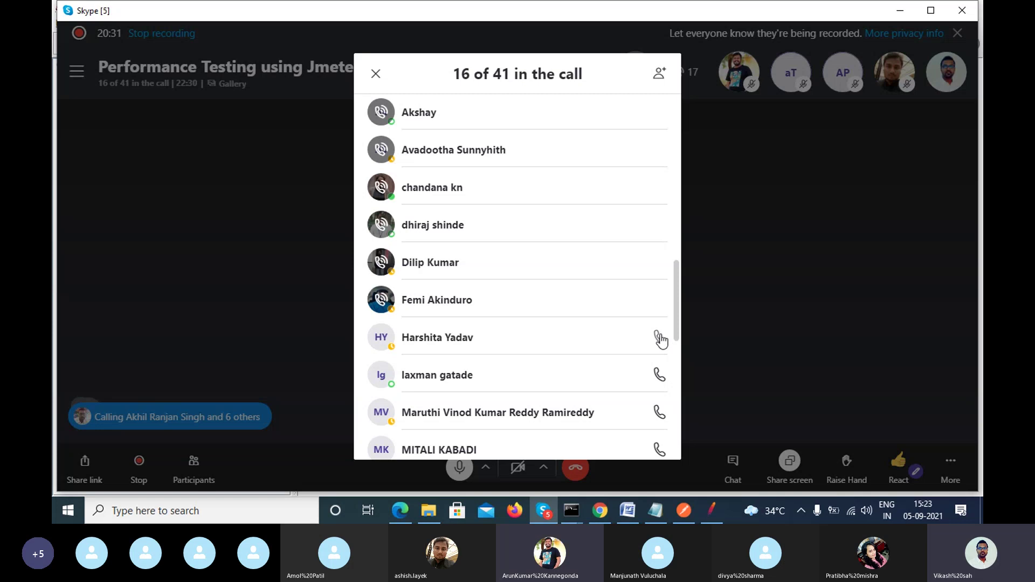
{"action": "left_click", "coordinate": [660, 338]}
{"action": "left_click", "coordinate": [660, 375]}
{"action": "scroll", "coordinate": [649, 328], "scroll_direction": "down", "scroll_amount": 2}
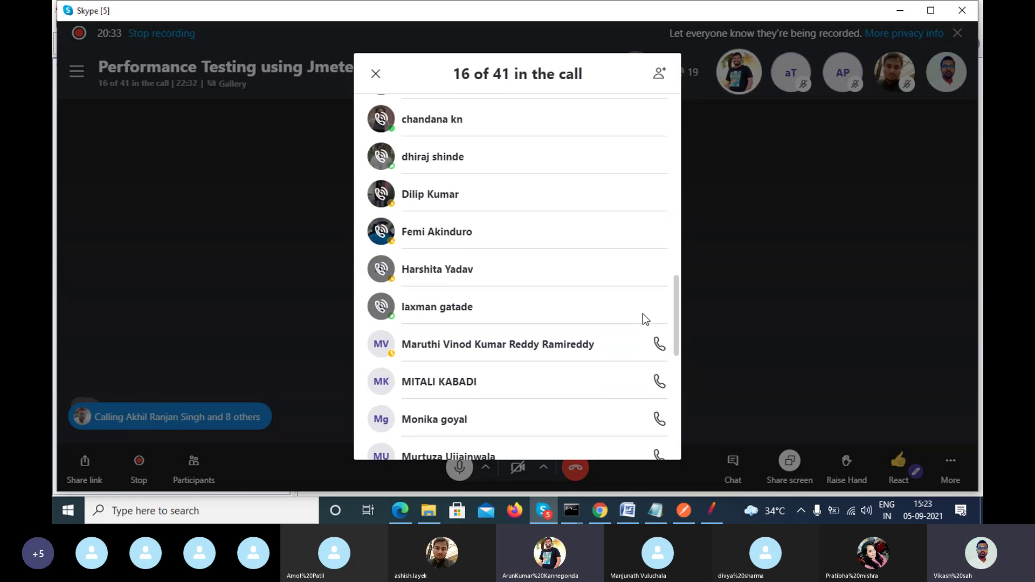
{"action": "left_click", "coordinate": [659, 344]}
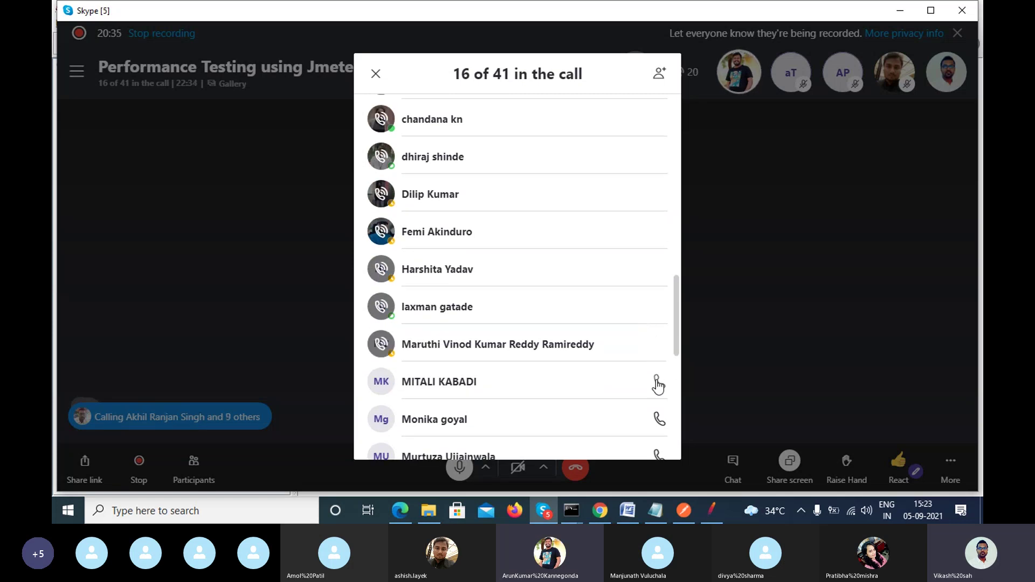
{"action": "left_click", "coordinate": [658, 381]}
{"action": "scroll", "coordinate": [659, 330], "scroll_direction": "down", "scroll_amount": 4}
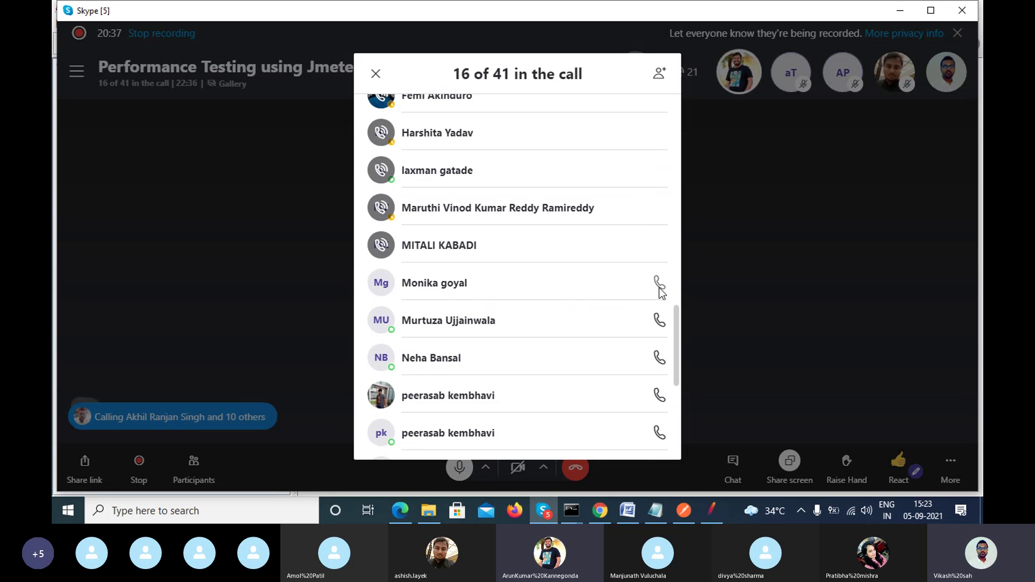
- Ring the remaining absent participants, close the list and return to JMeter
{"action": "left_click", "coordinate": [659, 286]}
{"action": "left_click", "coordinate": [659, 320]}
{"action": "left_click", "coordinate": [660, 358]}
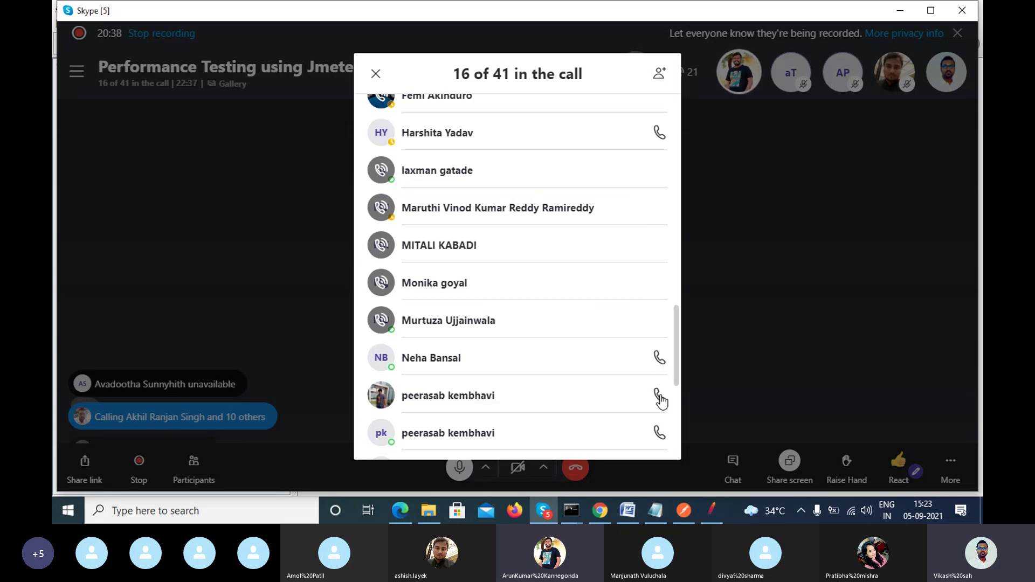
{"action": "left_click", "coordinate": [659, 396]}
{"action": "scroll", "coordinate": [652, 383], "scroll_direction": "down", "scroll_amount": 3}
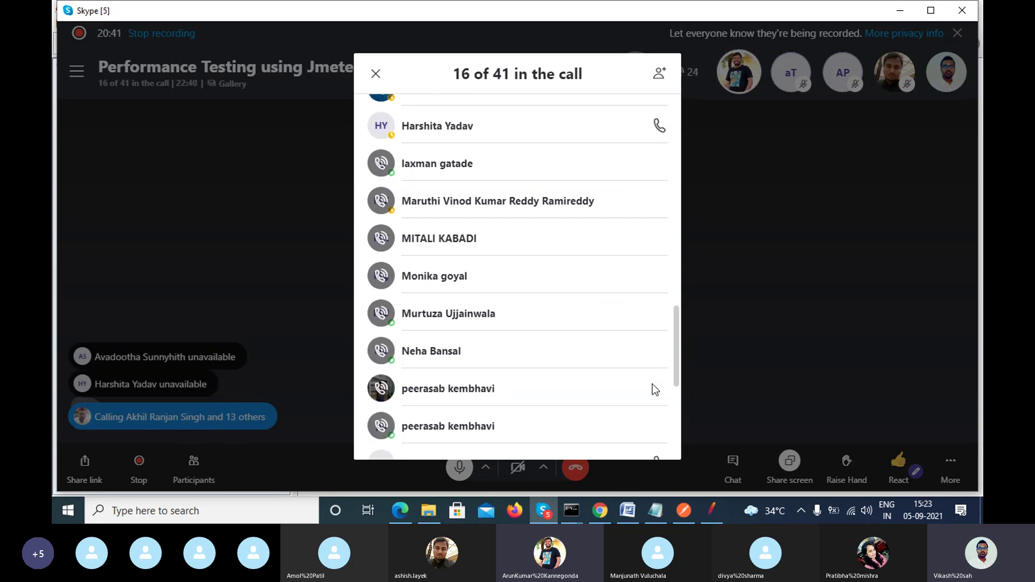
{"action": "left_click", "coordinate": [658, 334]}
{"action": "left_click", "coordinate": [660, 371]}
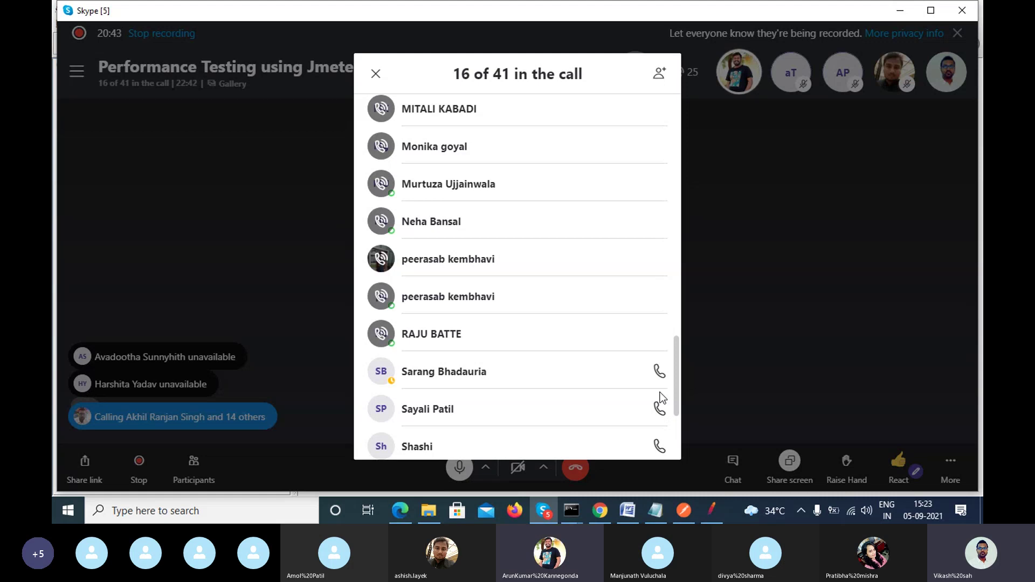
{"action": "left_click", "coordinate": [659, 411]}
{"action": "scroll", "coordinate": [661, 398], "scroll_direction": "down", "scroll_amount": 2}
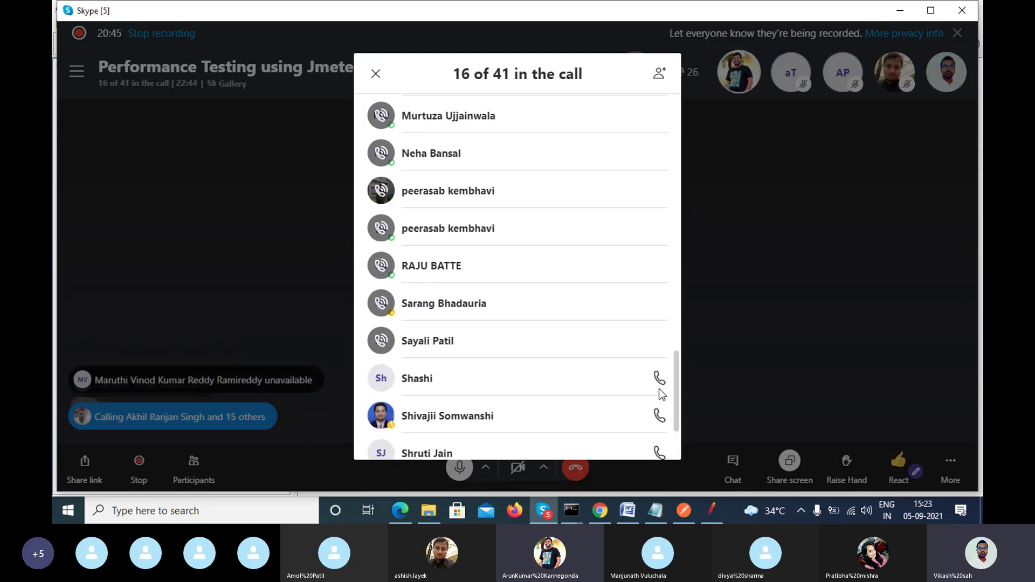
{"action": "left_click", "coordinate": [659, 416]}
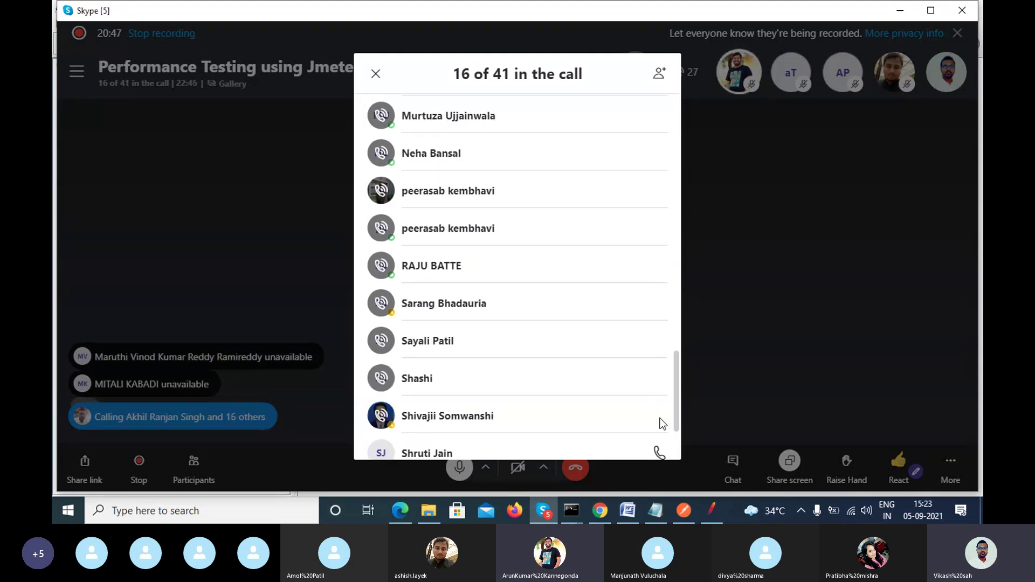
{"action": "scroll", "coordinate": [659, 420], "scroll_direction": "down", "scroll_amount": 3}
{"action": "left_click", "coordinate": [660, 328]}
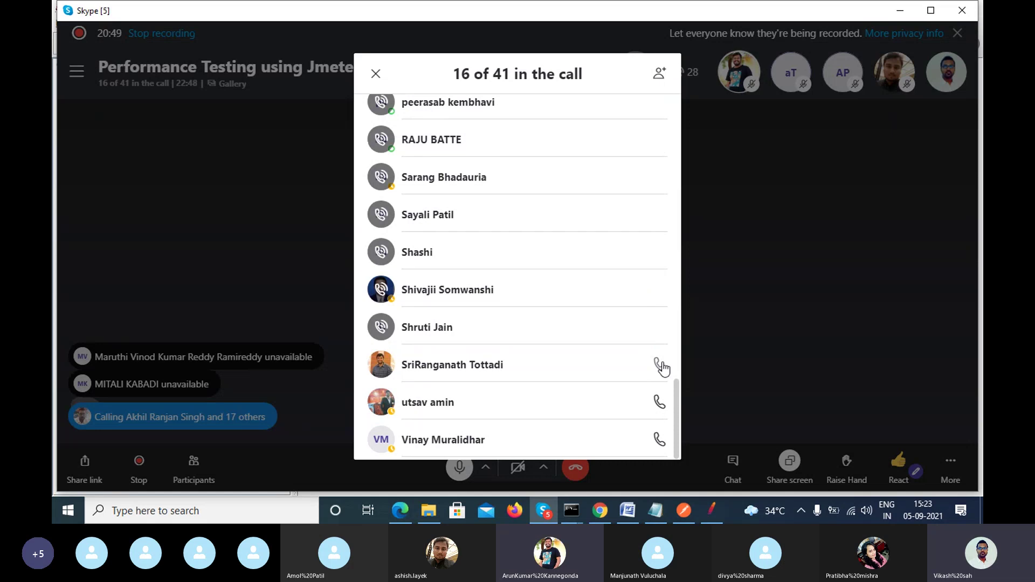
{"action": "left_click", "coordinate": [661, 366]}
{"action": "left_click", "coordinate": [658, 403]}
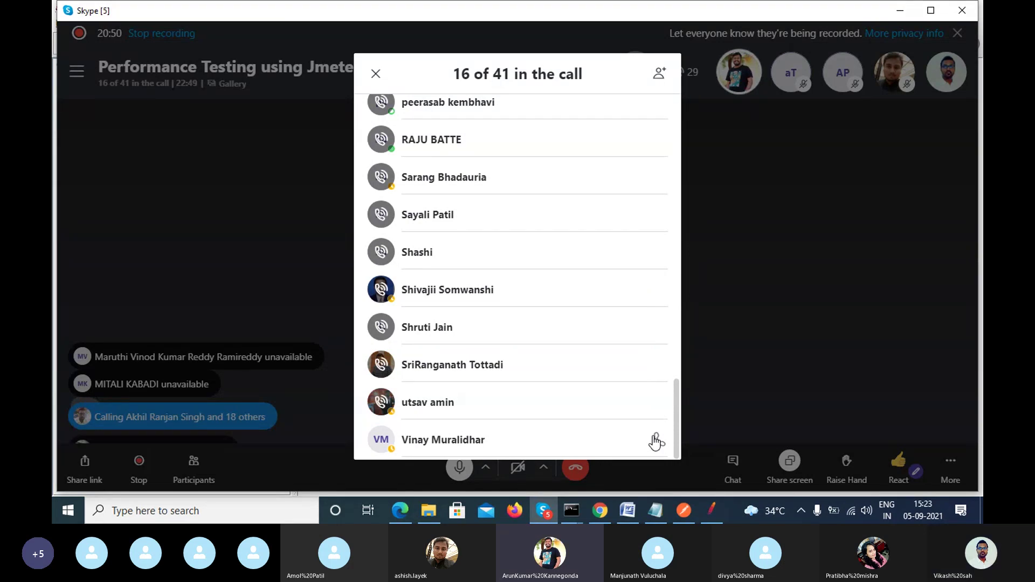
{"action": "left_click", "coordinate": [656, 440]}
{"action": "left_click", "coordinate": [375, 75]}
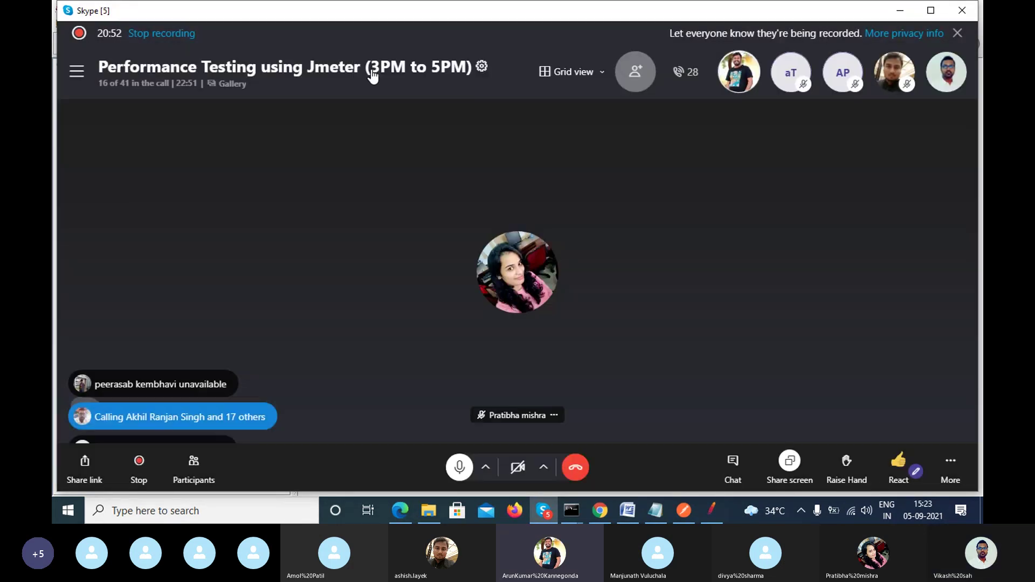
{"action": "left_click", "coordinate": [711, 510]}
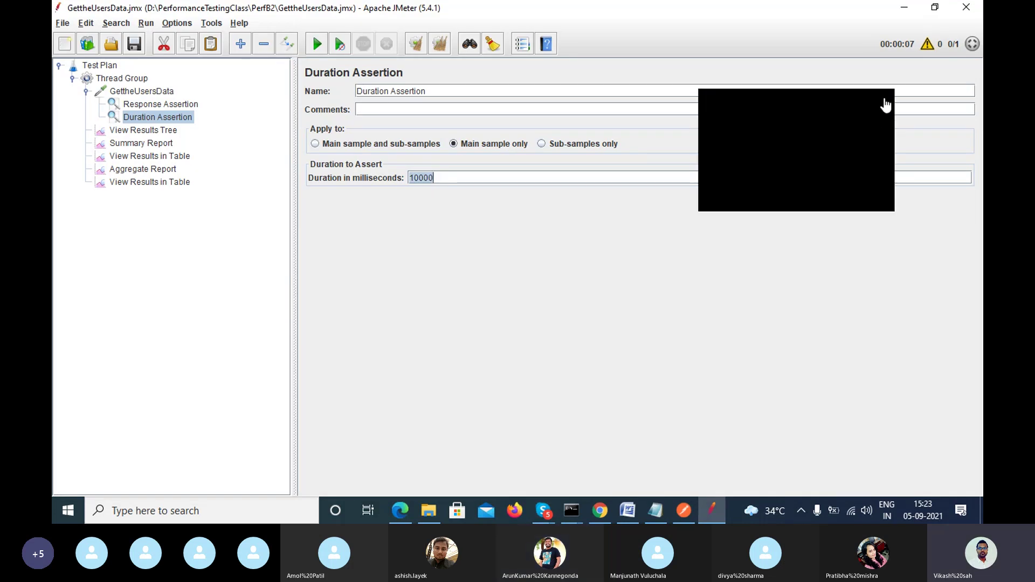
- Change the Duration Assertion limit from 10000 to 300 ms and rerun the test plan
{"action": "left_click", "coordinate": [460, 178]}
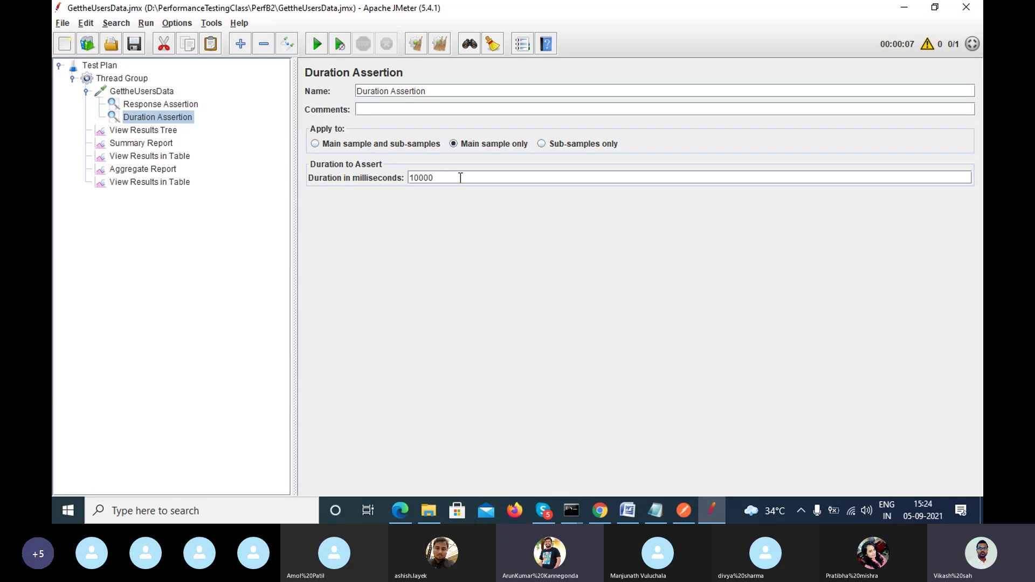
{"action": "left_click", "coordinate": [155, 184]}
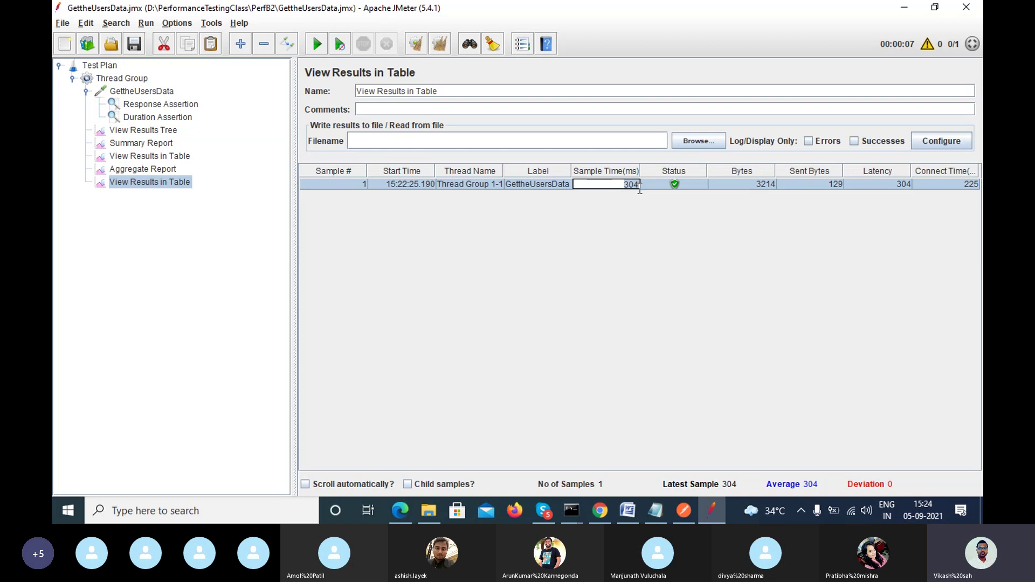
{"action": "left_click", "coordinate": [161, 118]}
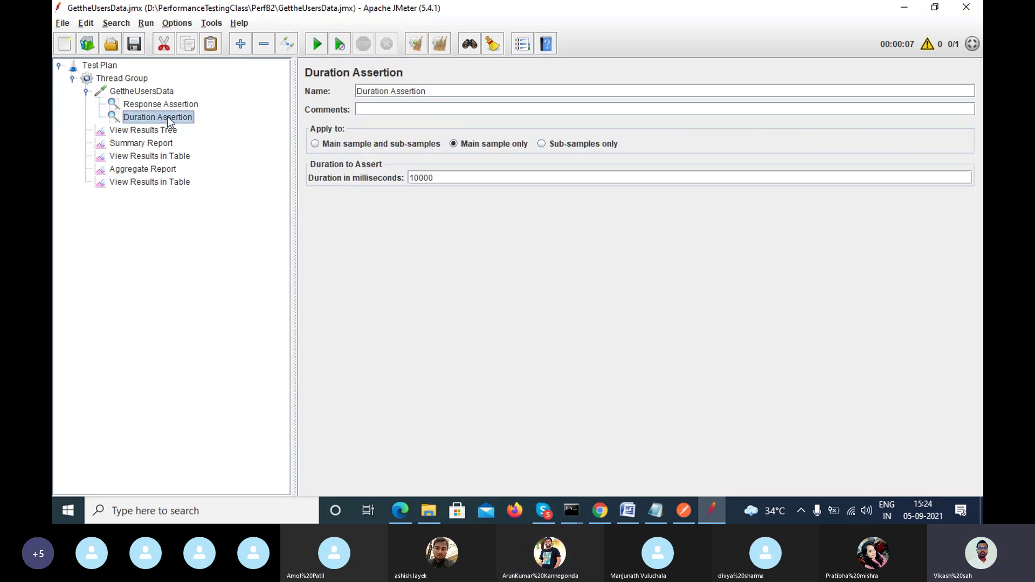
{"action": "double_click", "coordinate": [485, 179]}
{"action": "key", "text": "BackSpace"}
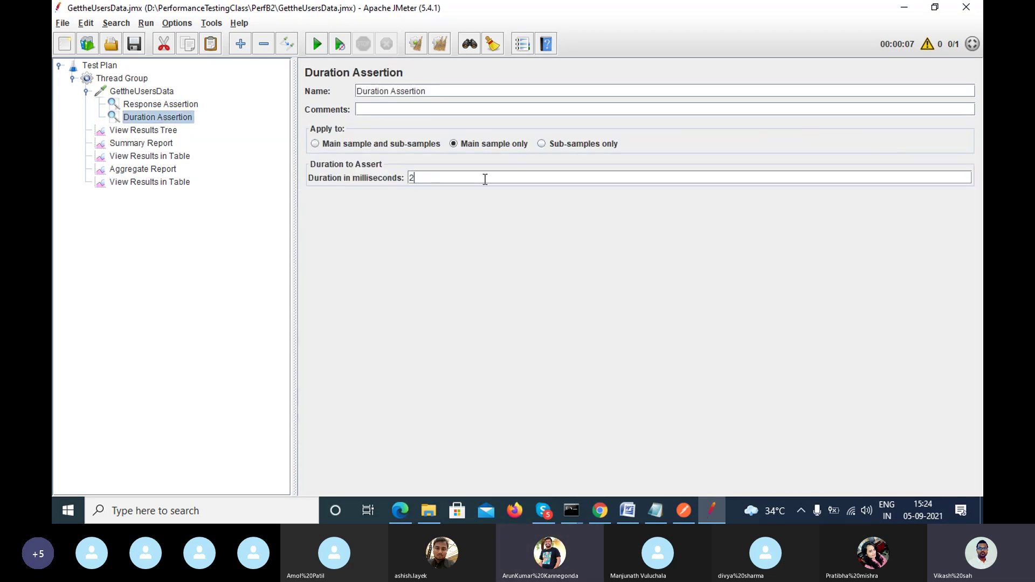
{"action": "type", "text": "300"}
{"action": "left_click", "coordinate": [318, 43]}
{"action": "left_click", "coordinate": [157, 131]}
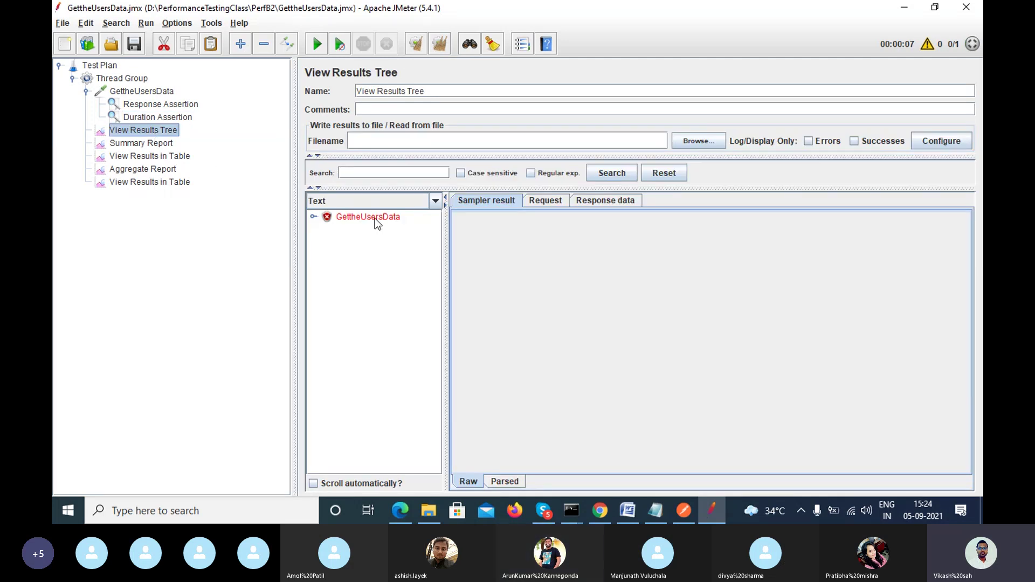
- Expand the failed GettheUsersData result and read the assertion failure: 680 ms against 300 ms
{"action": "left_click", "coordinate": [314, 217]}
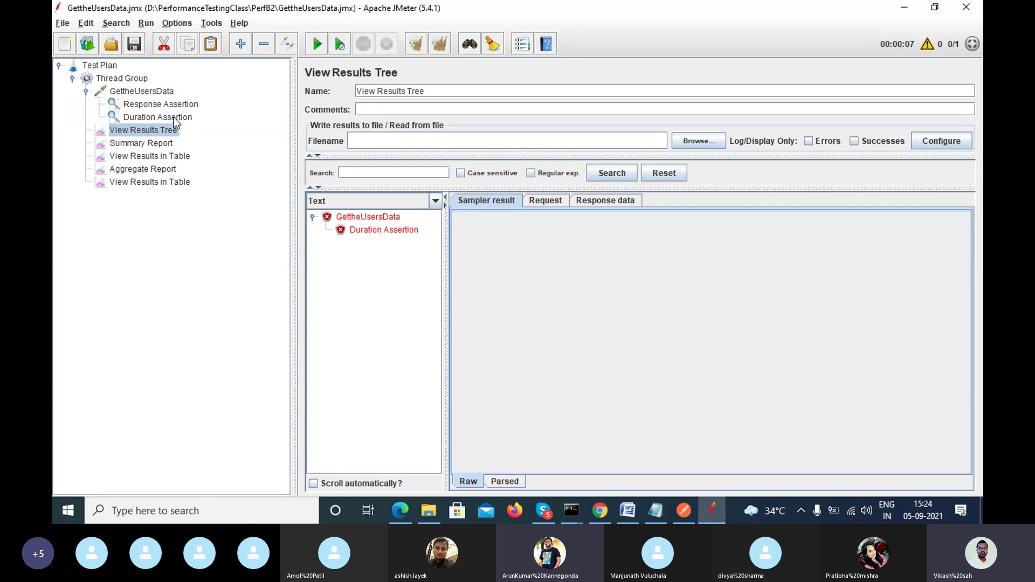
{"action": "left_click", "coordinate": [401, 232]}
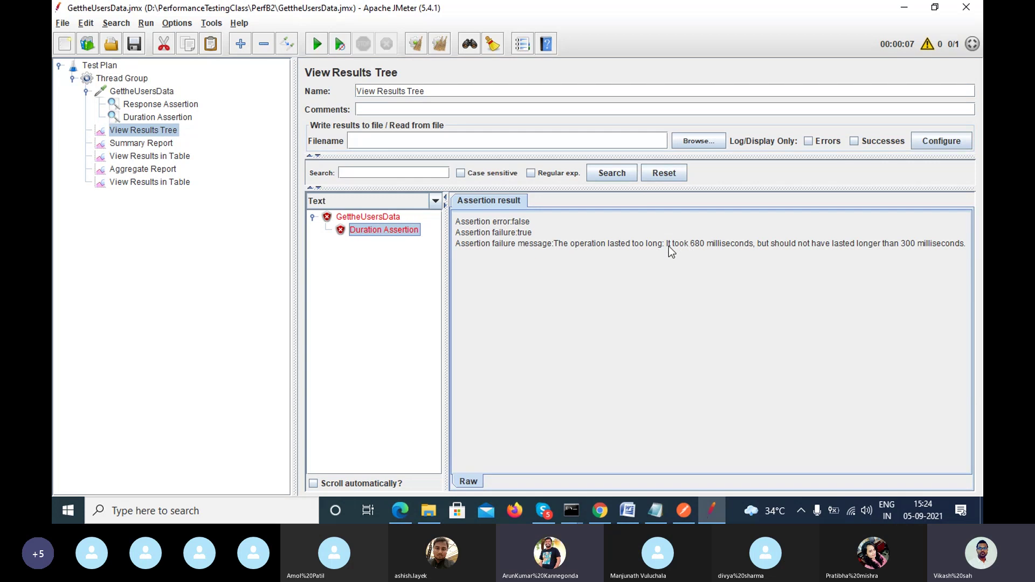
{"action": "left_click_drag", "start_coordinate": [668, 246], "coordinate": [745, 246]}
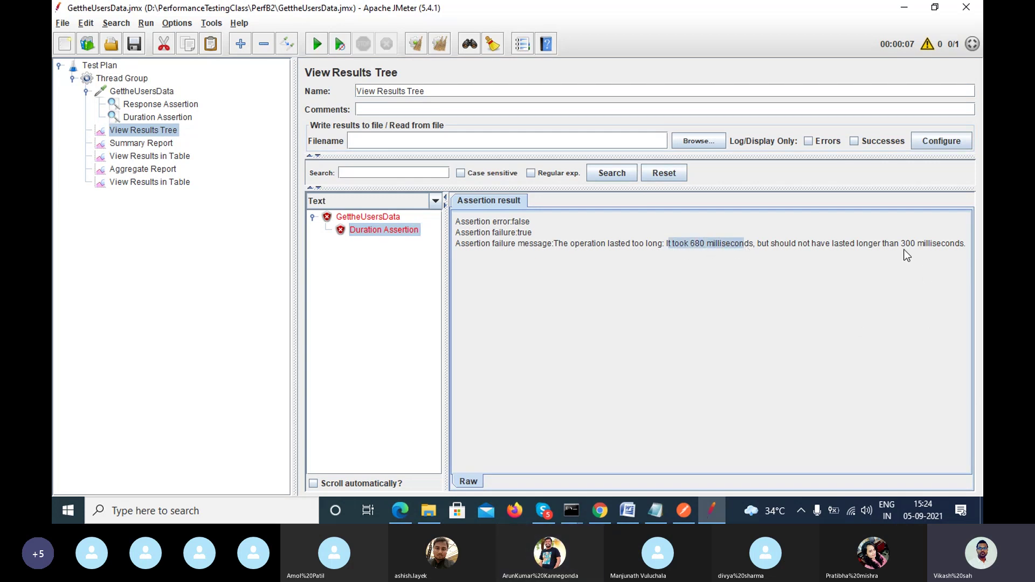
{"action": "left_click_drag", "start_coordinate": [901, 245], "coordinate": [917, 246]}
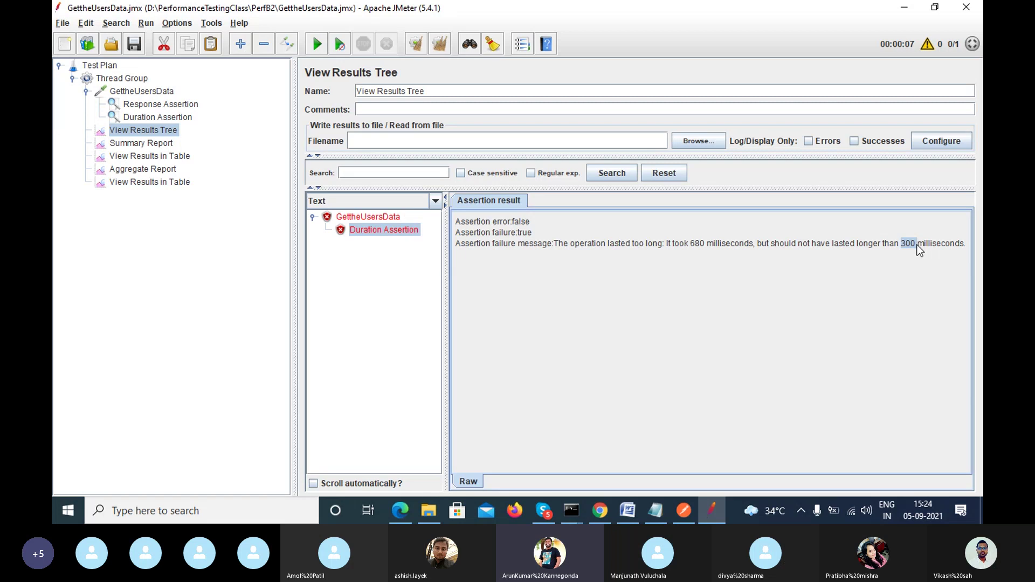
- Confirm 100.00% errors in the Summary Report and revisit the Duration Assertion result
{"action": "left_click", "coordinate": [153, 147]}
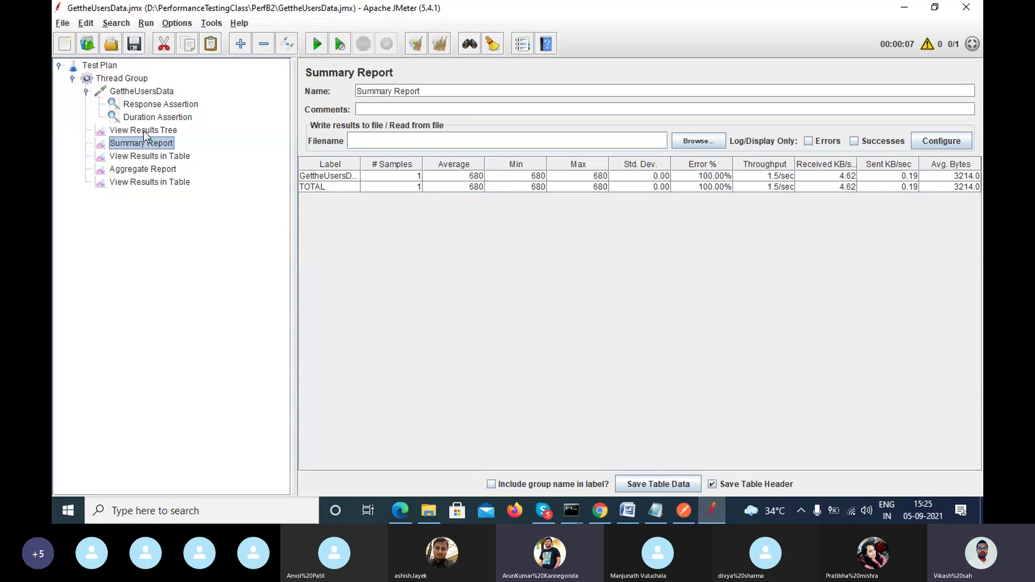
{"action": "left_click", "coordinate": [145, 134]}
{"action": "left_click", "coordinate": [314, 218]}
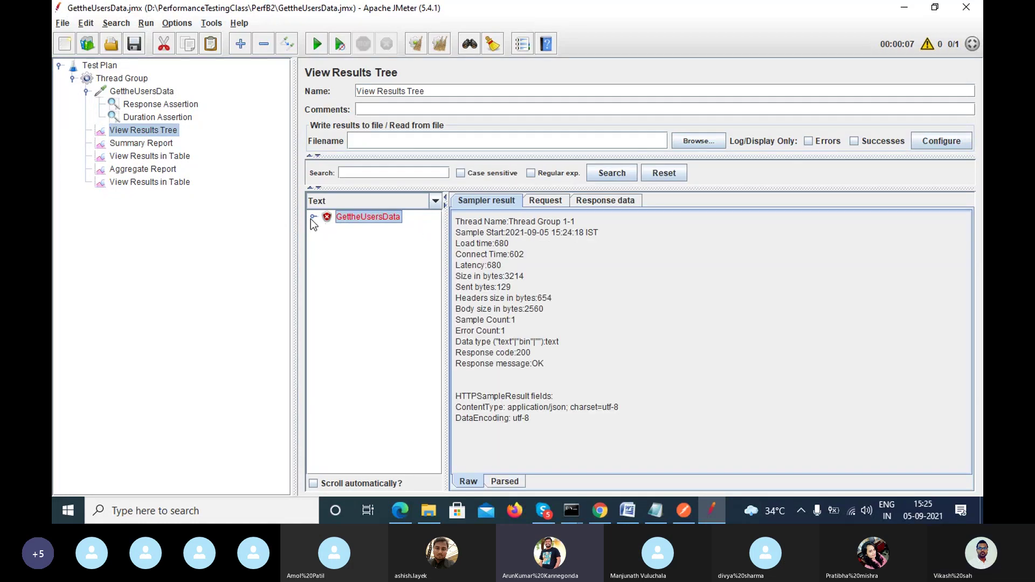
{"action": "left_click", "coordinate": [313, 218]}
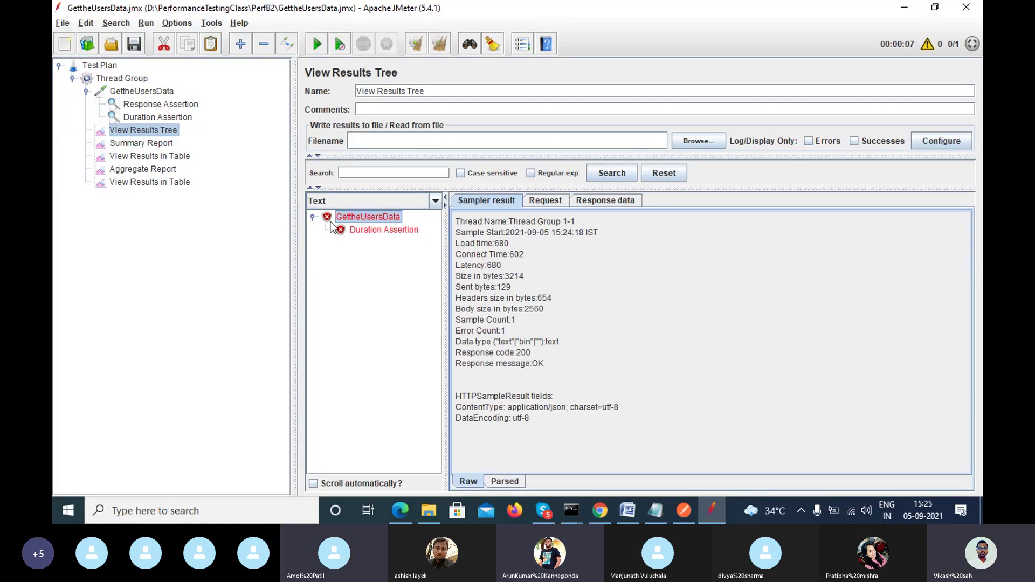
{"action": "left_click", "coordinate": [361, 229]}
{"action": "left_click", "coordinate": [360, 218]}
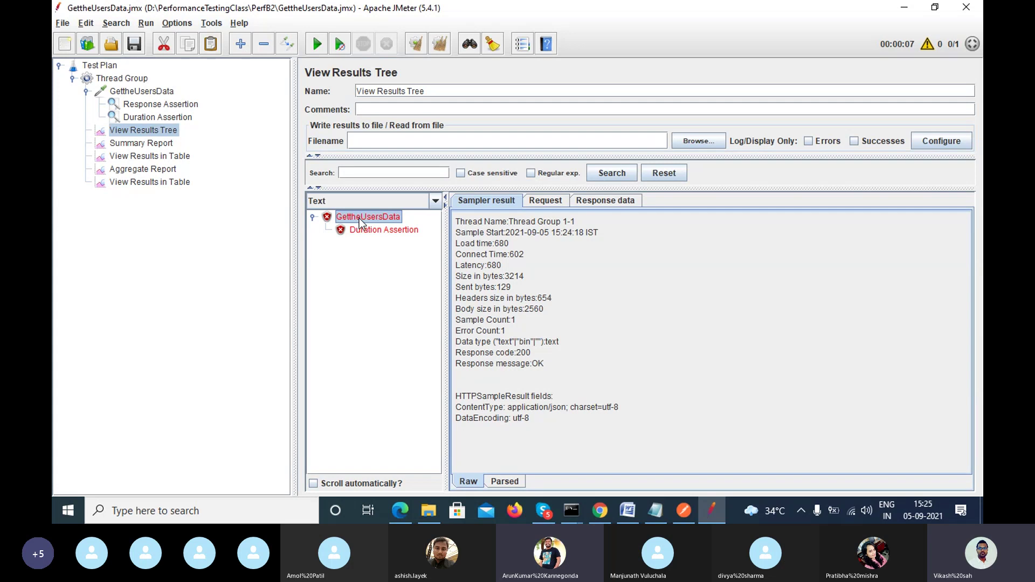
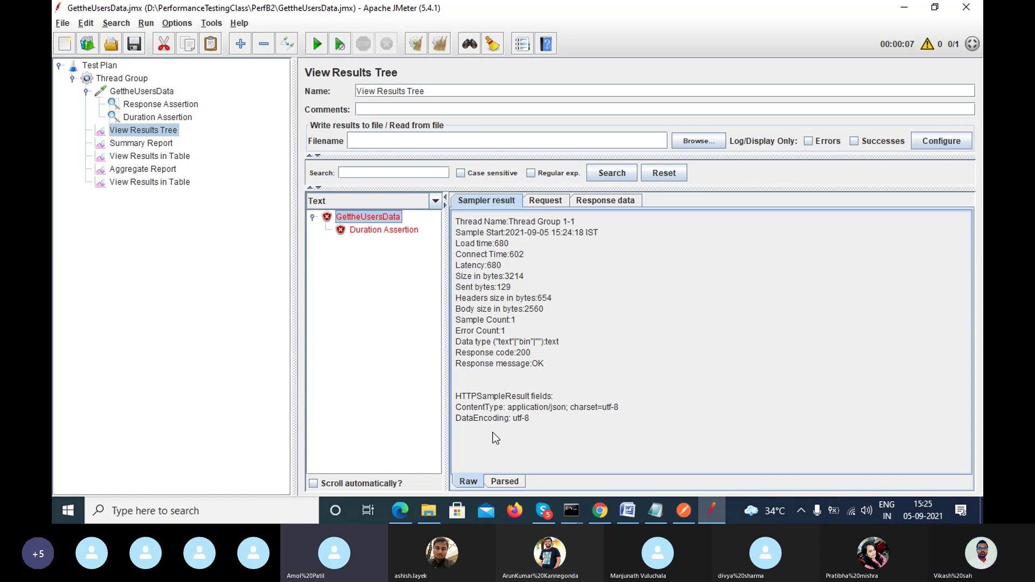
- Raise the Duration Assertion limit from 300 to 10000 ms after reviewing the failure
{"action": "left_click", "coordinate": [388, 230]}
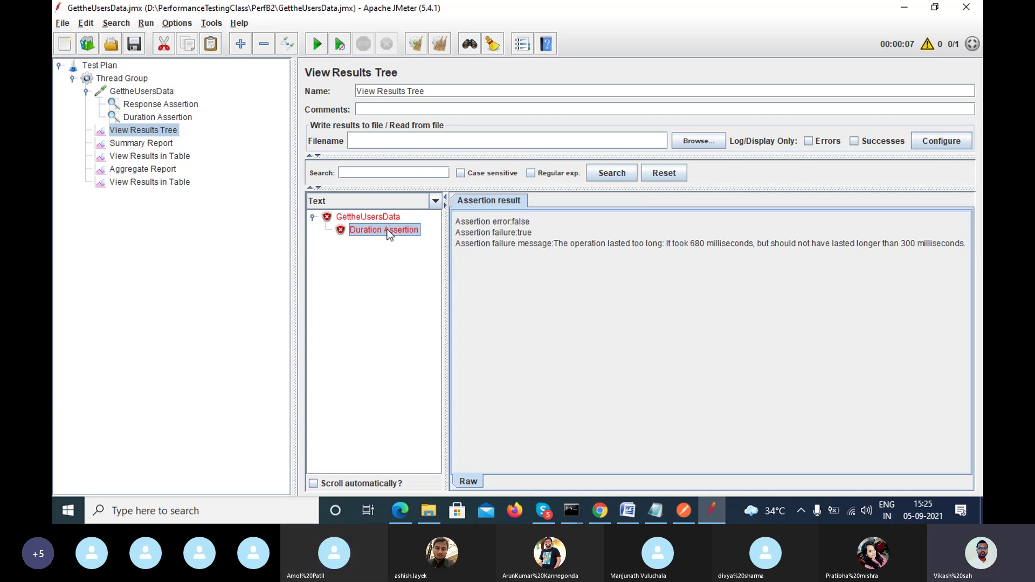
{"action": "left_click", "coordinate": [158, 117]}
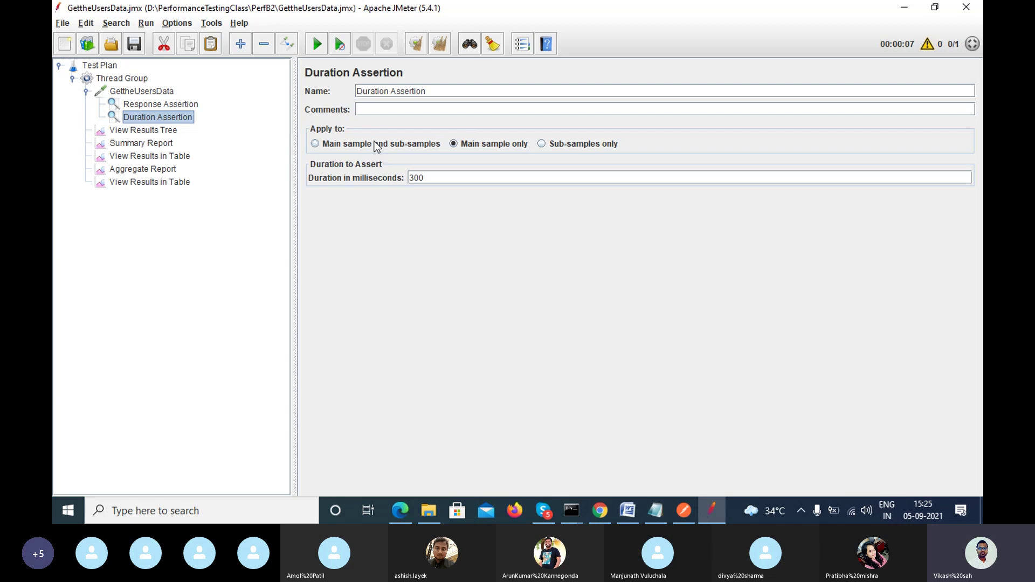
{"action": "double_click", "coordinate": [439, 175]}
{"action": "type", "text": "10000"}
- Rerun the test and confirm GettheUsersData passes with 200 in 324 ms
{"action": "left_click", "coordinate": [316, 44]}
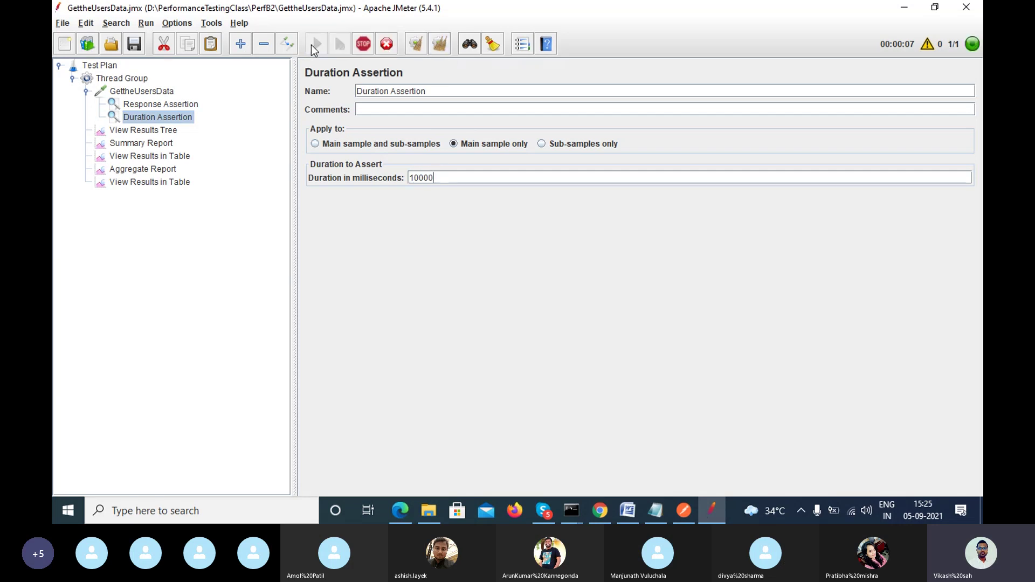
{"action": "left_click", "coordinate": [162, 132]}
{"action": "left_click", "coordinate": [344, 216]}
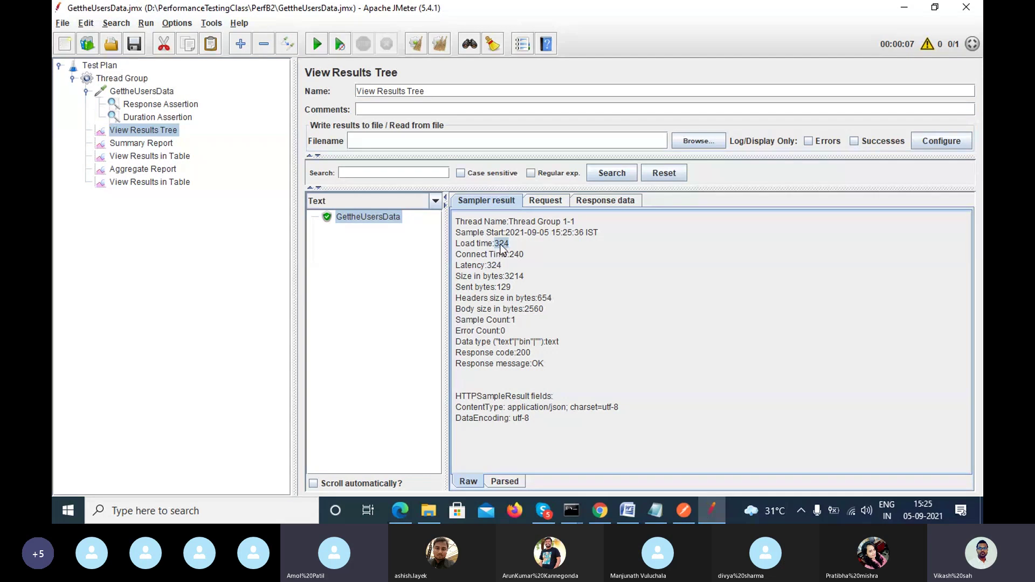
- Compare the 324 ms GettheUsersData result across the results tables, JSON response and Aggregate Report
{"action": "left_click", "coordinate": [162, 182]}
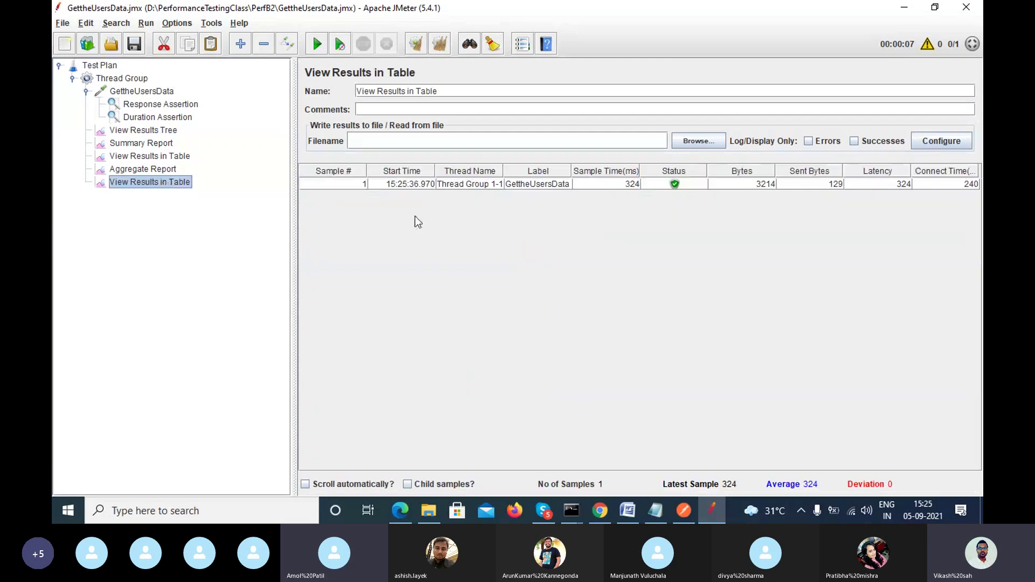
{"action": "double_click", "coordinate": [625, 184]}
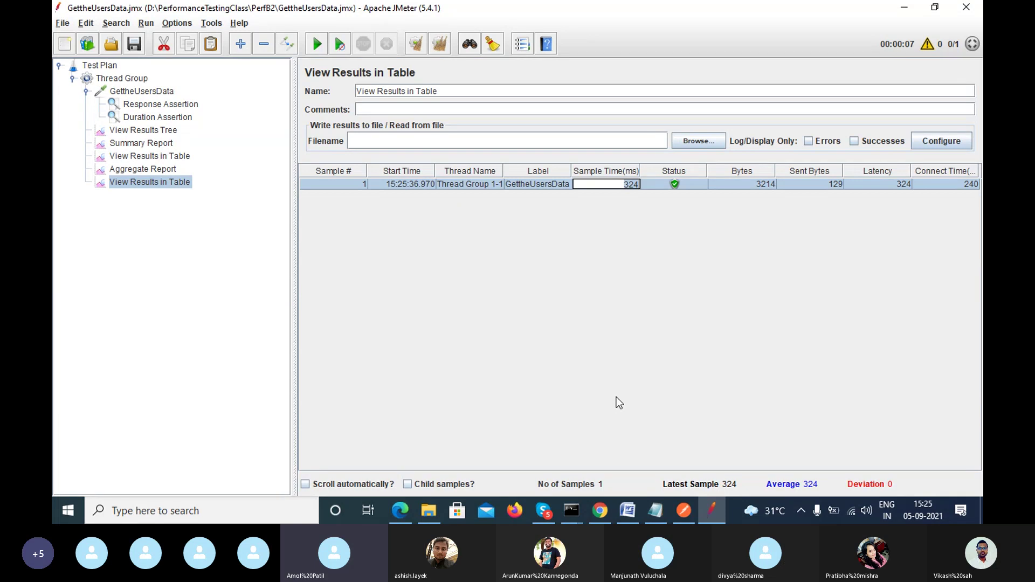
{"action": "left_click", "coordinate": [161, 131]}
{"action": "left_click", "coordinate": [604, 202]}
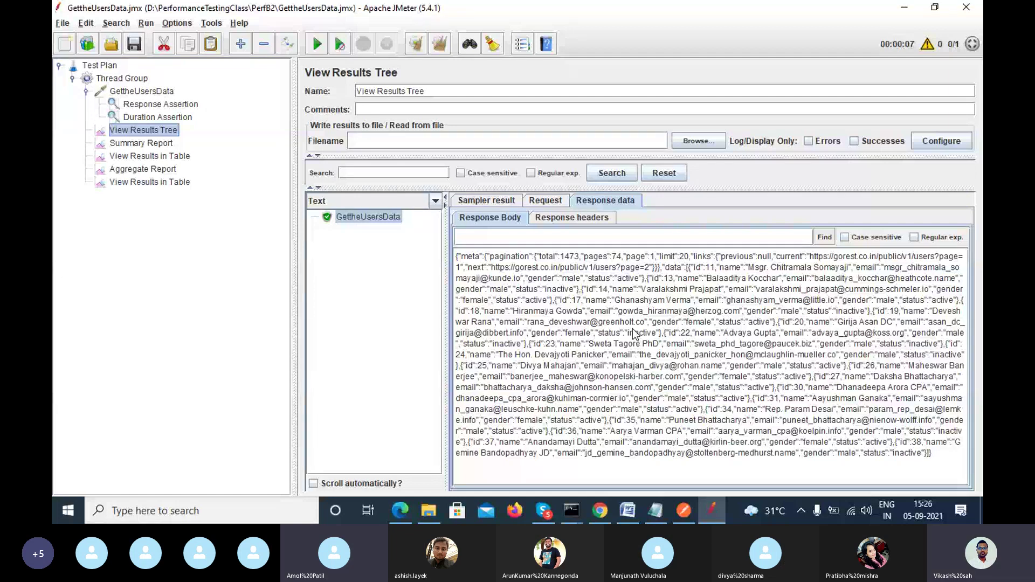
{"action": "left_click", "coordinate": [134, 156]}
{"action": "left_click", "coordinate": [137, 170]}
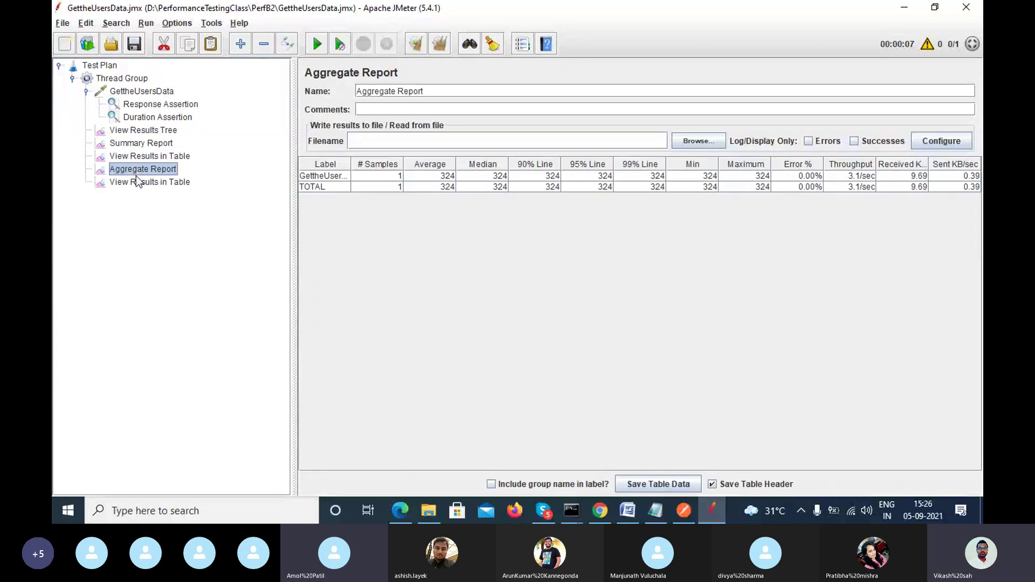
{"action": "left_click", "coordinate": [138, 179]}
{"action": "left_click", "coordinate": [143, 170]}
{"action": "left_click", "coordinate": [150, 156]}
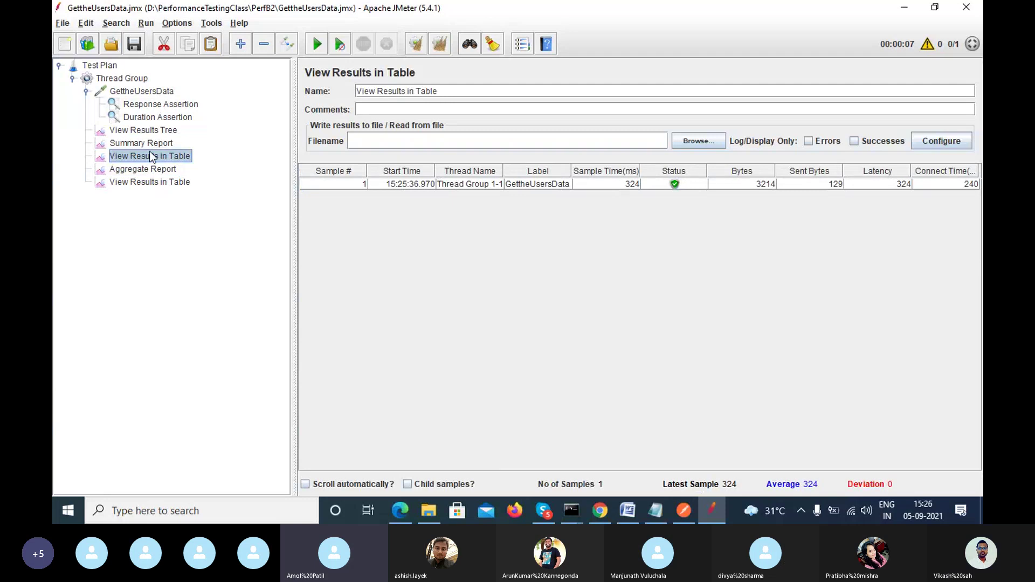
- Add an Assertion Results listener to the Thread Group
{"action": "left_click", "coordinate": [142, 80]}
{"action": "right_click", "coordinate": [142, 81]}
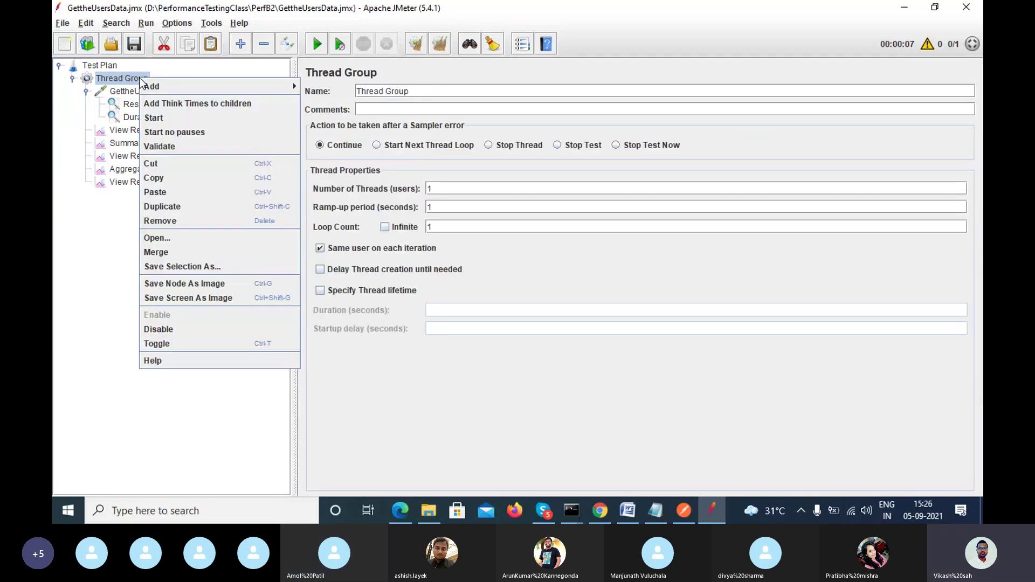
{"action": "mouse_move", "coordinate": [175, 84]}
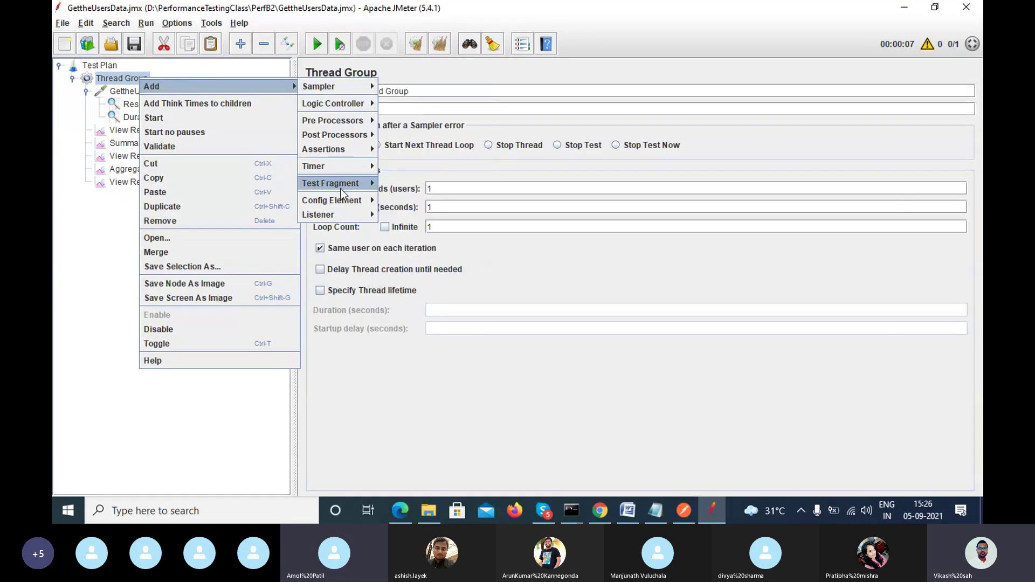
{"action": "mouse_move", "coordinate": [341, 211]}
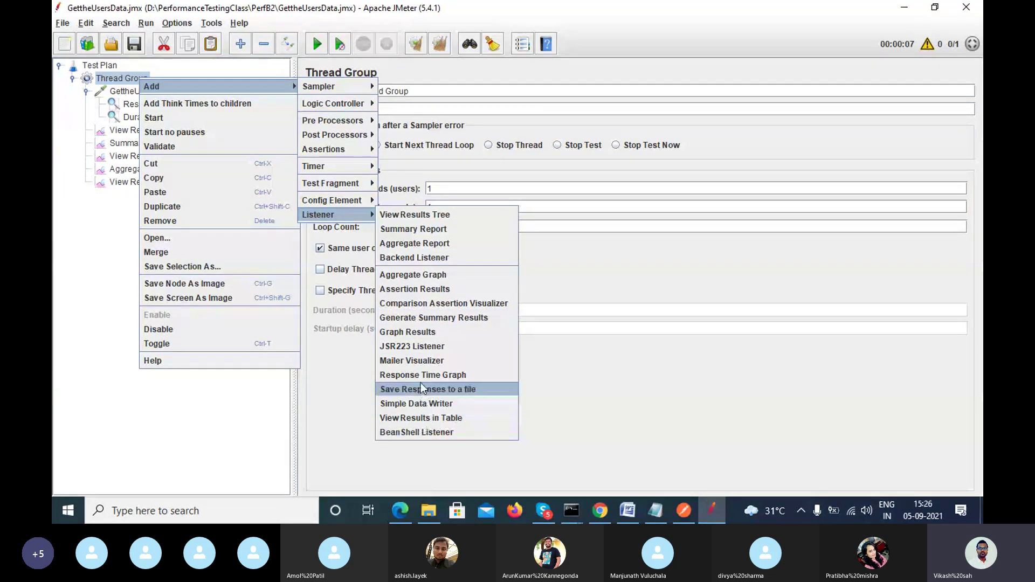
{"action": "left_click", "coordinate": [426, 289]}
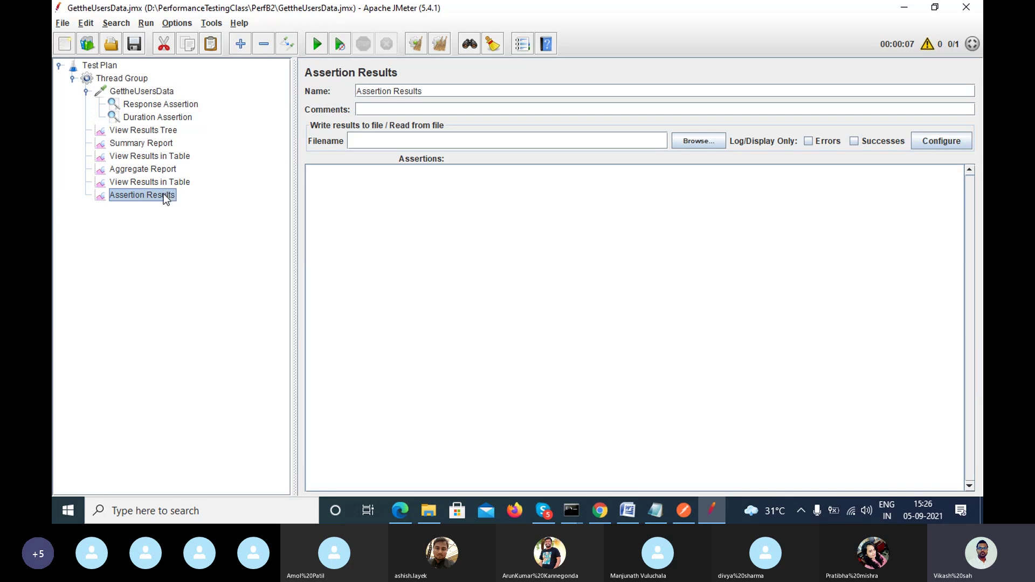
- View the Assertion Results listener, which lists GettheUsersData with no failures
{"action": "left_click", "coordinate": [138, 80]}
{"action": "right_click", "coordinate": [138, 80]}
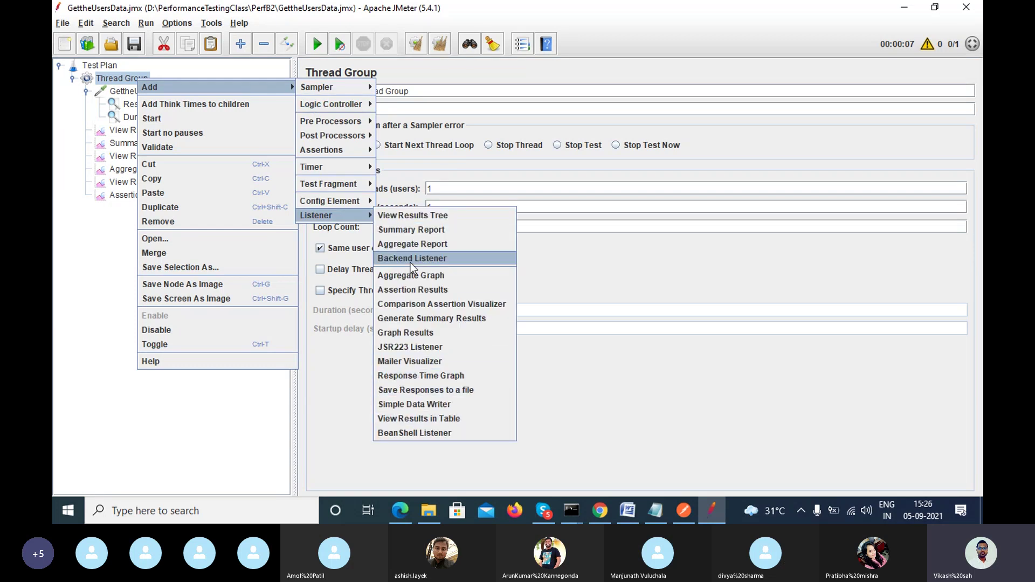
{"action": "left_click", "coordinate": [76, 296]}
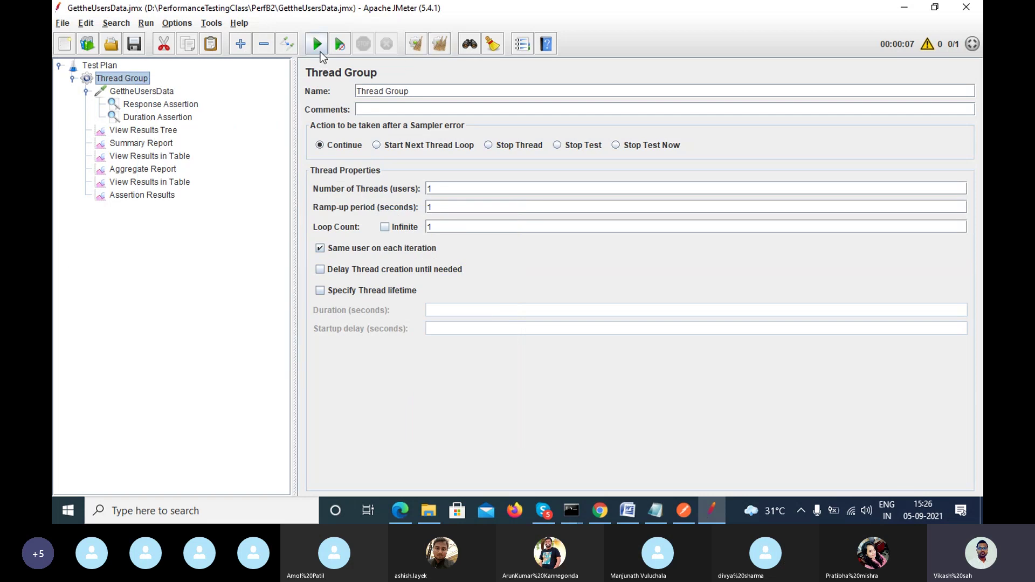
{"action": "left_click", "coordinate": [138, 195]}
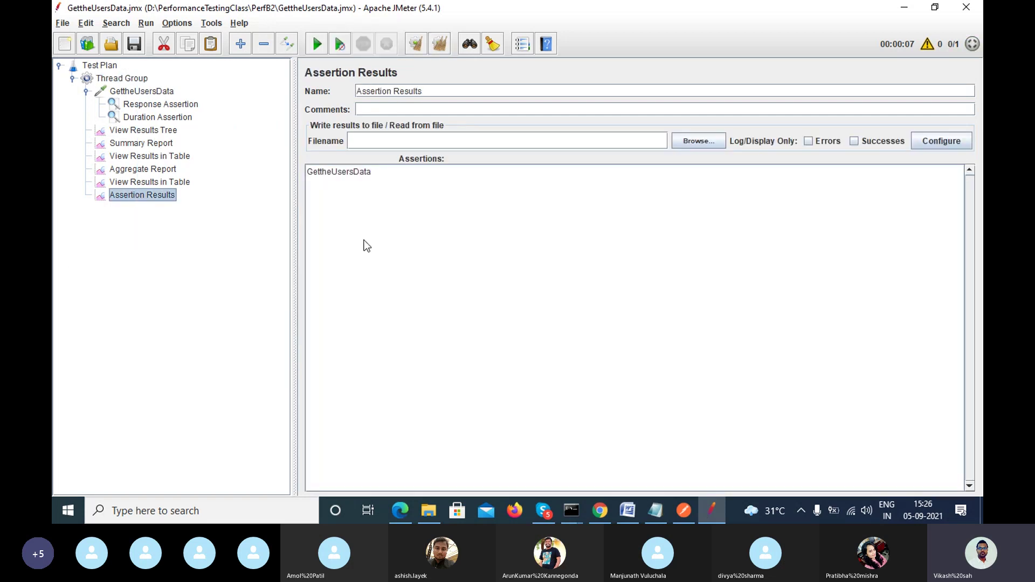
- Lower the Duration Assertion limit from 10000 to 200 ms
{"action": "left_click_drag", "start_coordinate": [380, 179], "coordinate": [331, 177]}
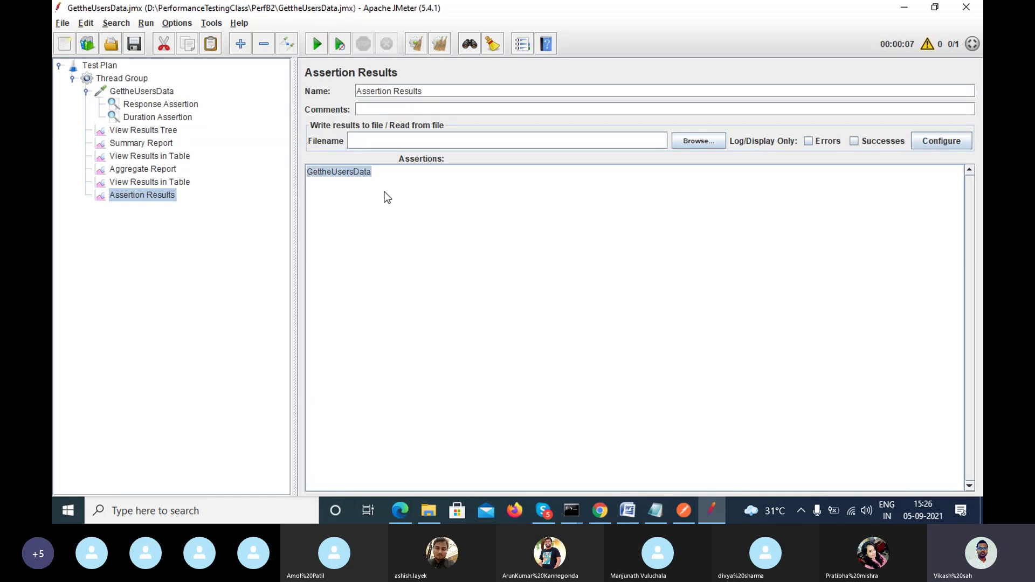
{"action": "left_click_drag", "start_coordinate": [384, 178], "coordinate": [288, 170]}
{"action": "left_click", "coordinate": [365, 178]}
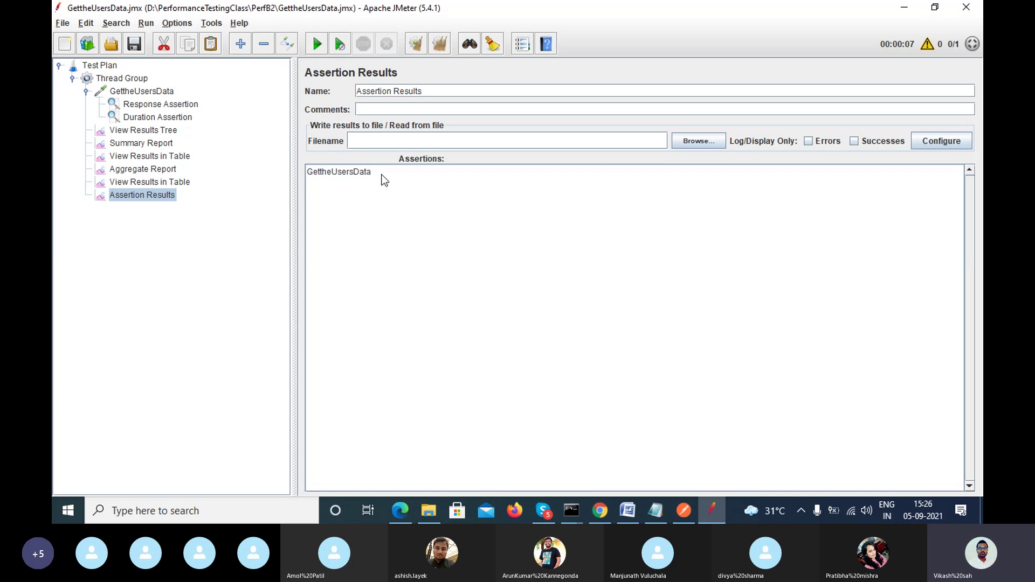
{"action": "left_click", "coordinate": [151, 118]}
{"action": "double_click", "coordinate": [490, 180]}
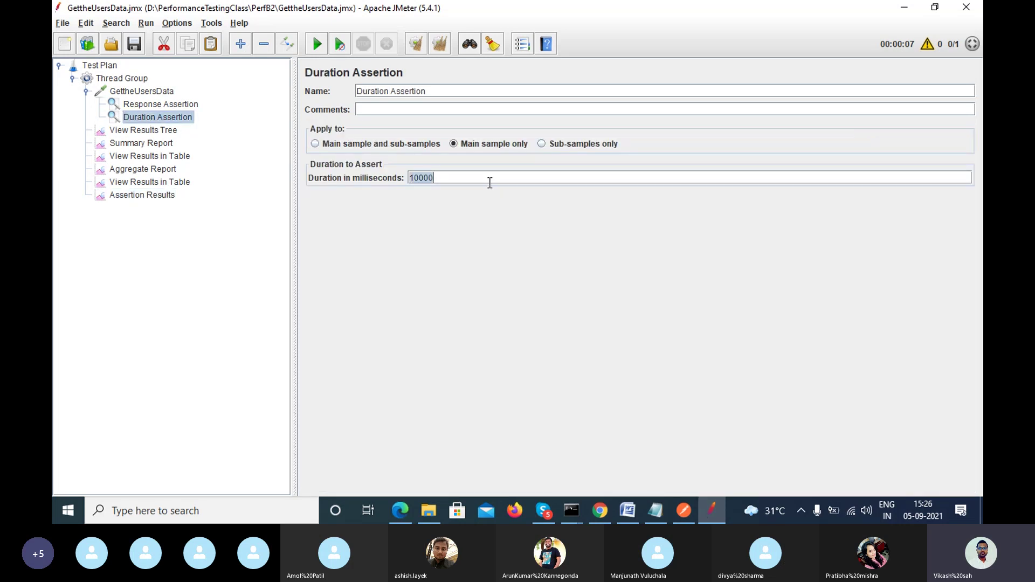
{"action": "type", "text": "200"}
- Rerun the test and read the GettheUsersData duration failure in the results tree and Assertion Results
{"action": "left_click", "coordinate": [316, 44]}
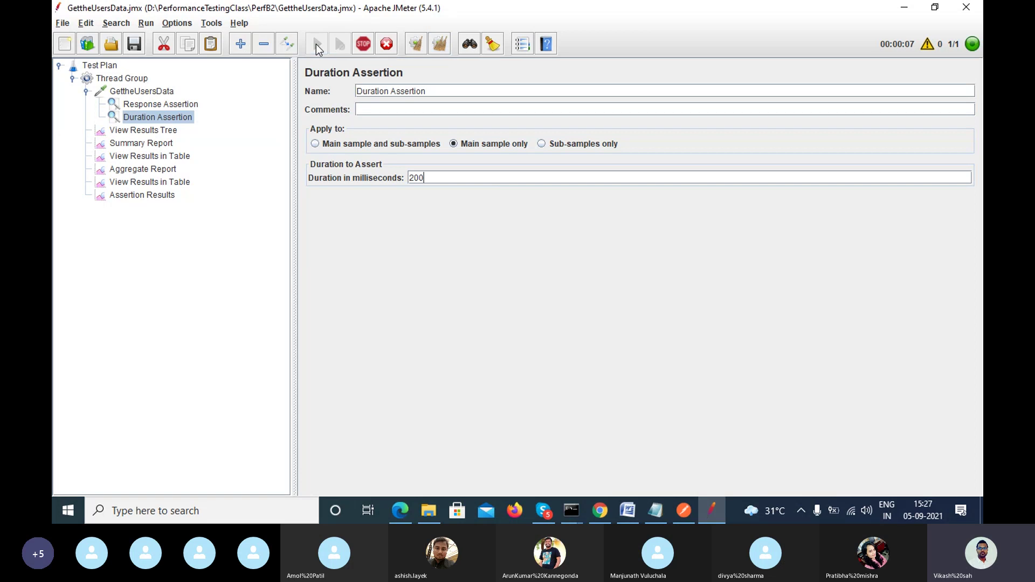
{"action": "left_click", "coordinate": [168, 200]}
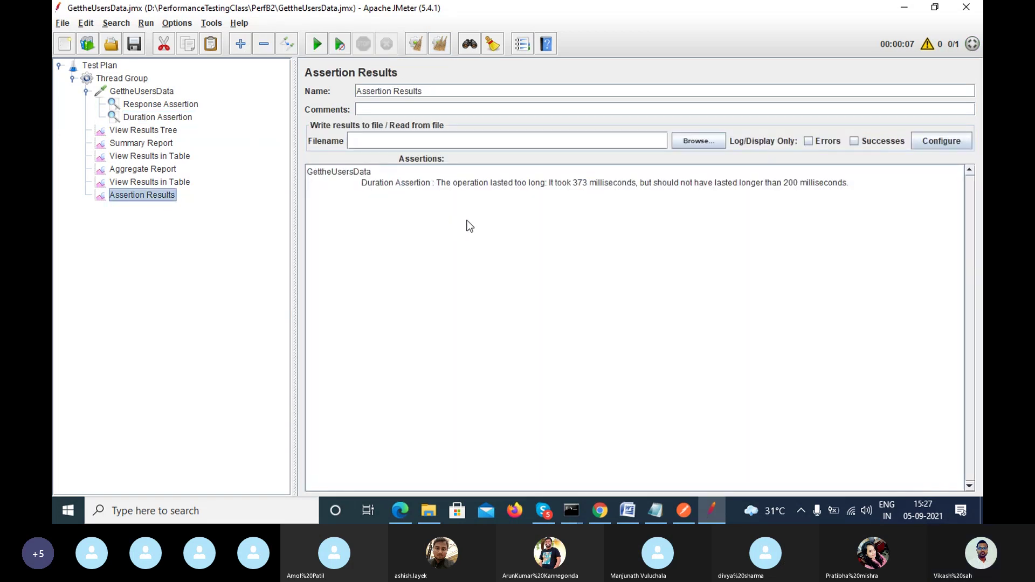
{"action": "left_click", "coordinate": [150, 133]}
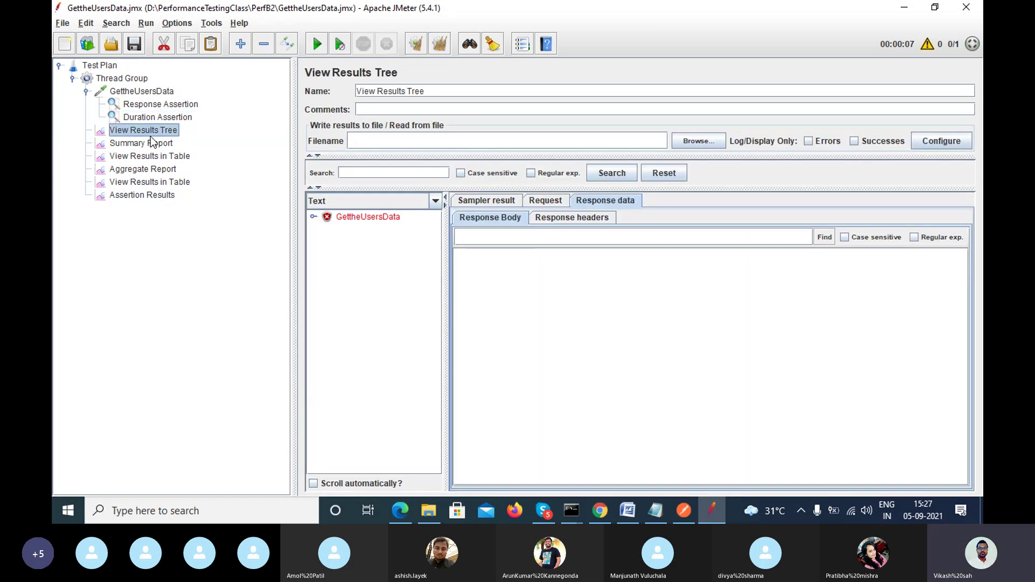
{"action": "left_click", "coordinate": [314, 217]}
{"action": "left_click", "coordinate": [372, 232]}
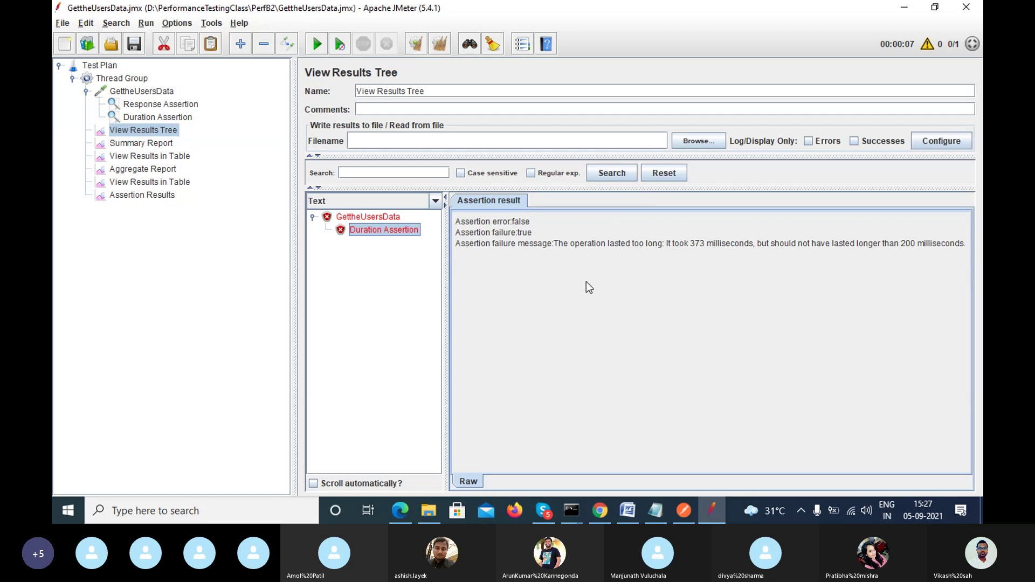
{"action": "left_click", "coordinate": [137, 198]}
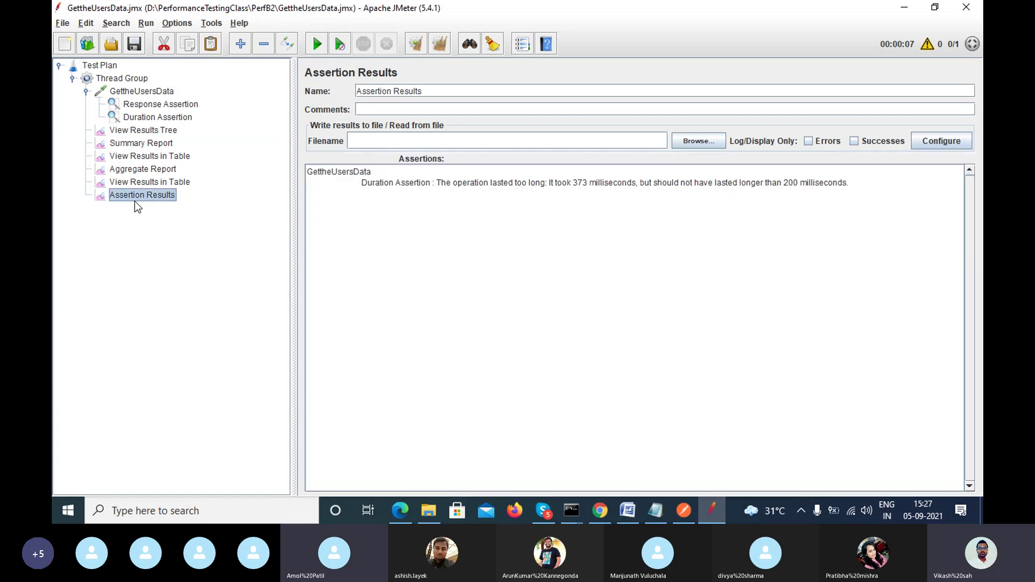
{"action": "left_click", "coordinate": [362, 186]}
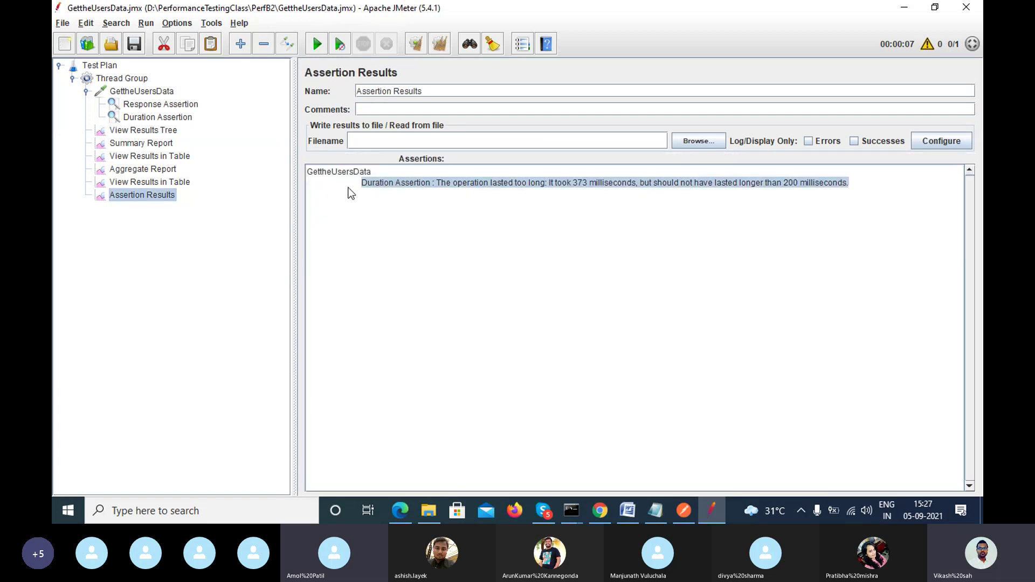
{"action": "left_click", "coordinate": [403, 212]}
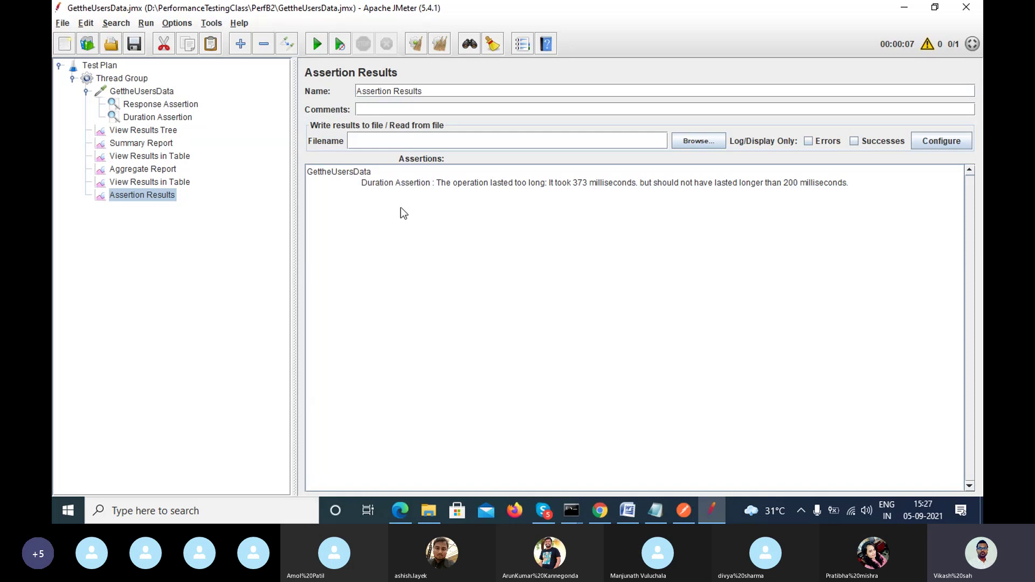
- Recheck the 200 ms limit and return to Assertion Results showing the 373 ms failure
{"action": "left_click", "coordinate": [157, 118]}
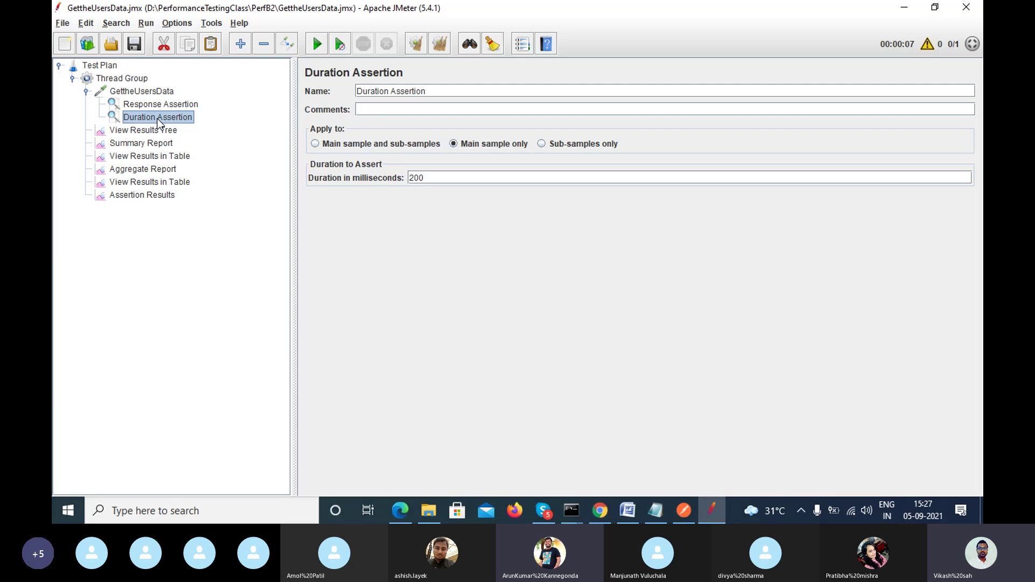
{"action": "left_click", "coordinate": [162, 195]}
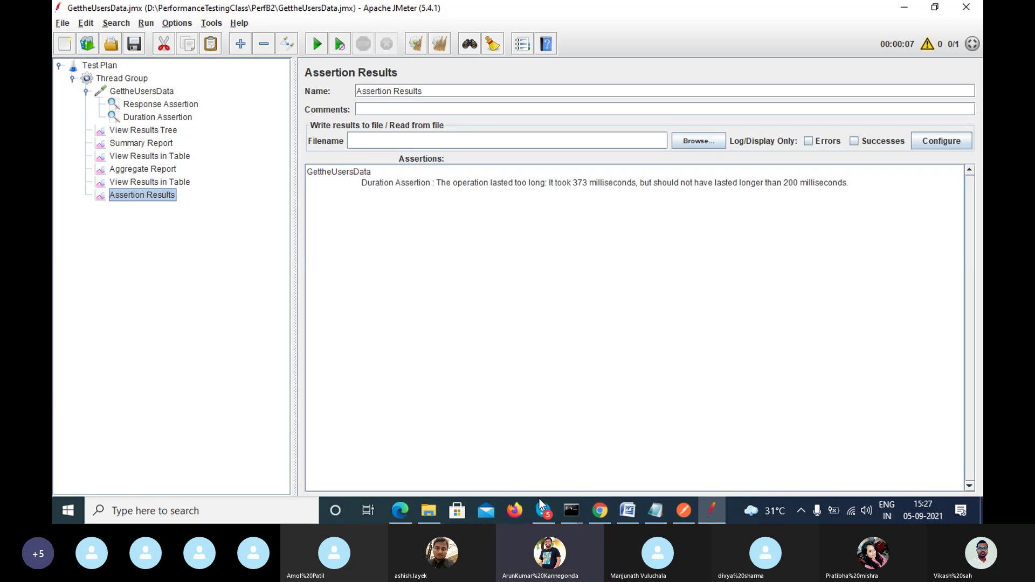
{"action": "left_click", "coordinate": [542, 512]}
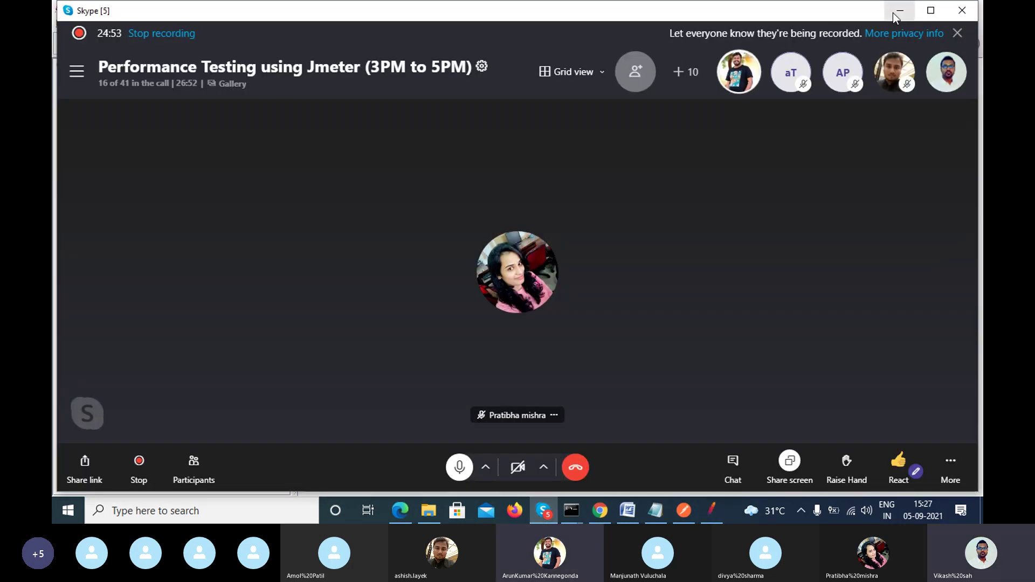
{"action": "left_click", "coordinate": [898, 11]}
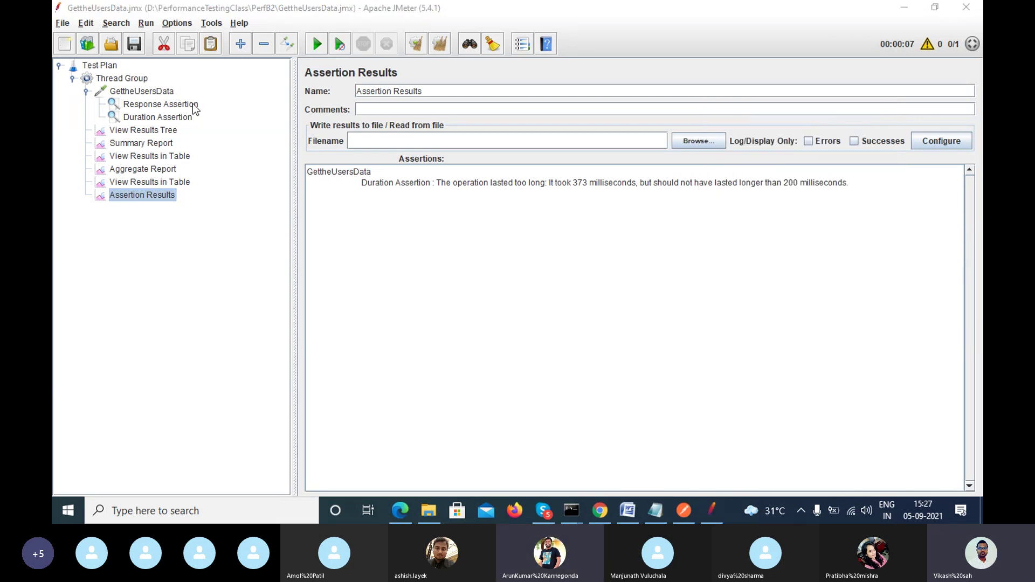
- Set the Thread Group's number of threads to 10
{"action": "left_click", "coordinate": [165, 94]}
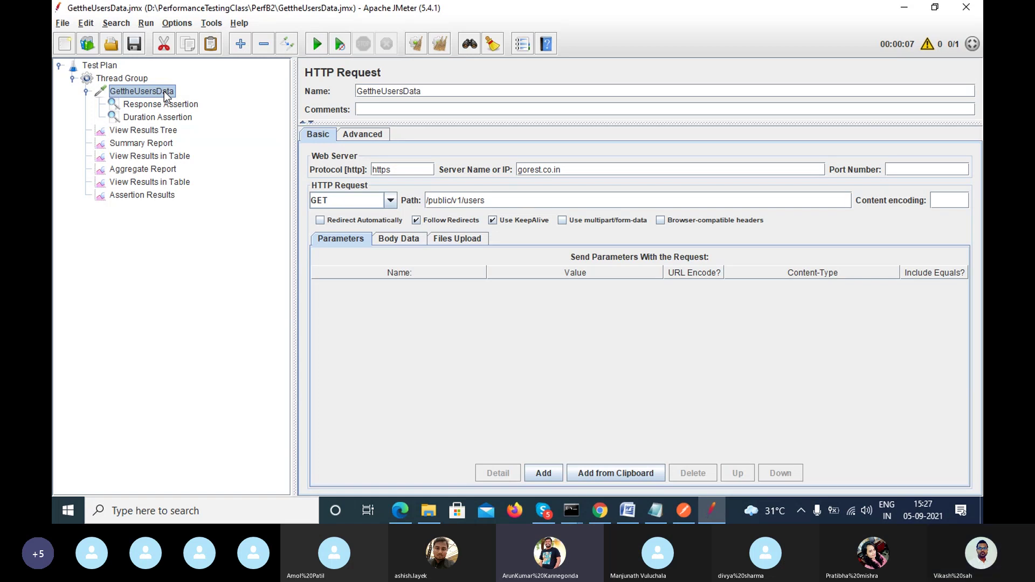
{"action": "left_click", "coordinate": [127, 79]}
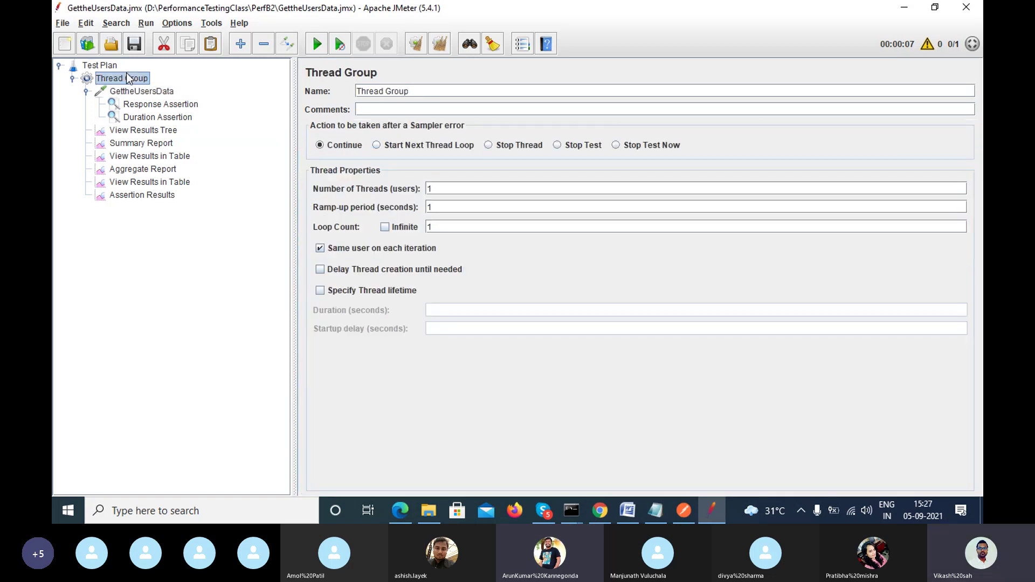
{"action": "left_click", "coordinate": [455, 186]}
{"action": "type", "text": "10"}
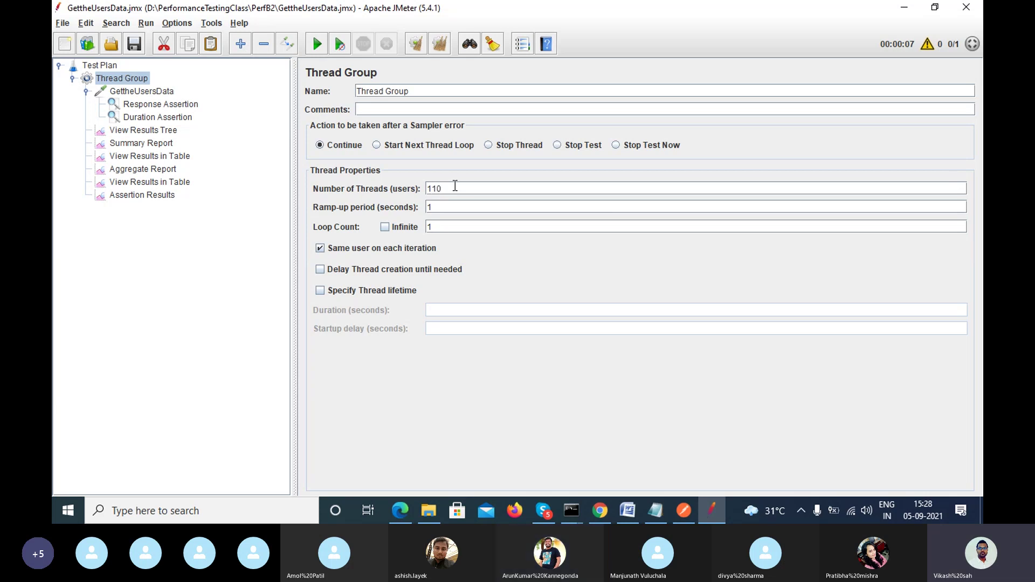
{"action": "key", "text": "BackSpace"}
{"action": "key", "text": "BackSpace"}
{"action": "type", "text": "0"}
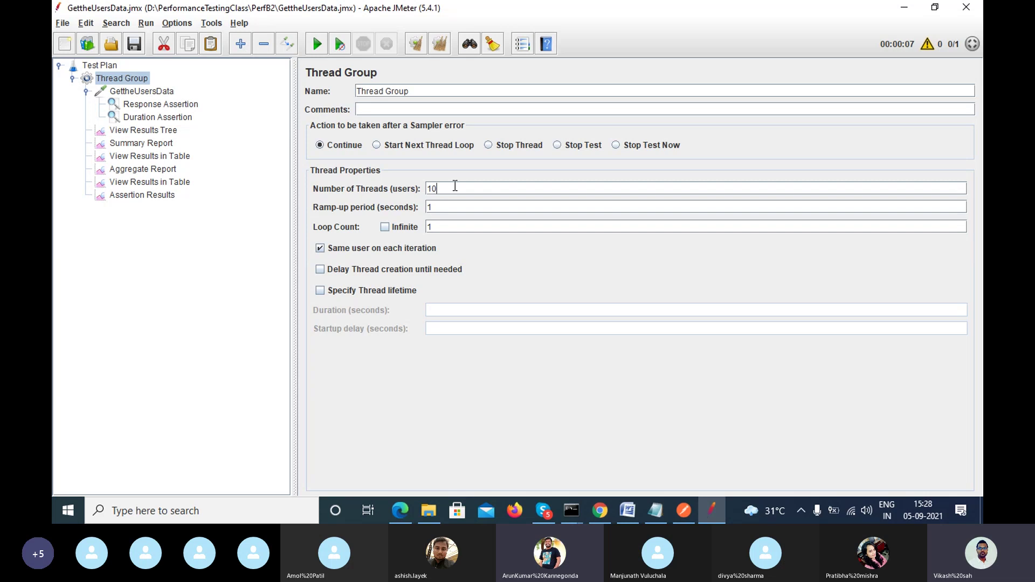
- Change the Duration Assertion limit from 200 to 350 ms
{"action": "left_click", "coordinate": [159, 117]}
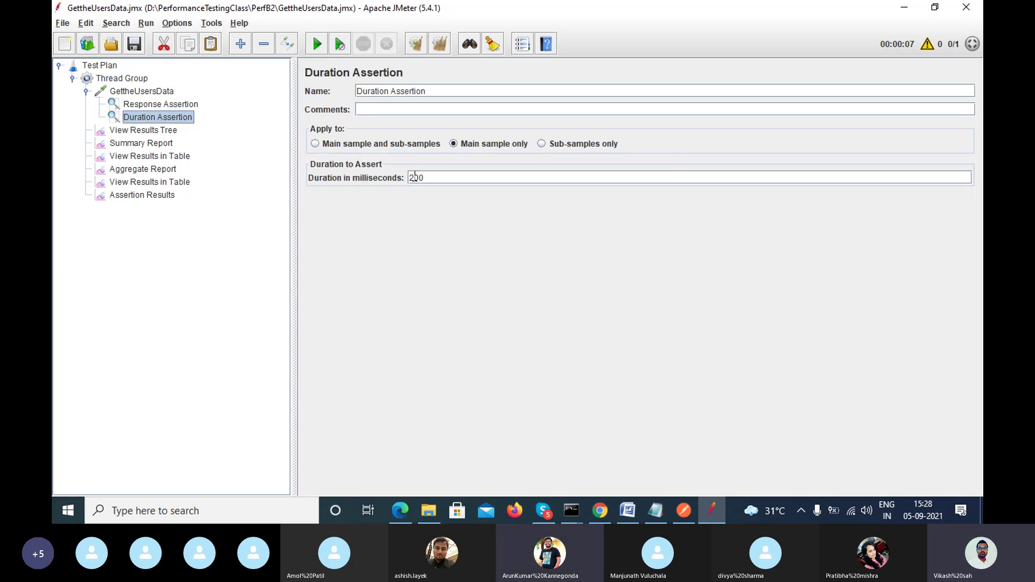
{"action": "left_click", "coordinate": [416, 176]}
{"action": "key", "text": "BackSpace"}
{"action": "type", "text": "3"}
{"action": "key", "text": "Delete"}
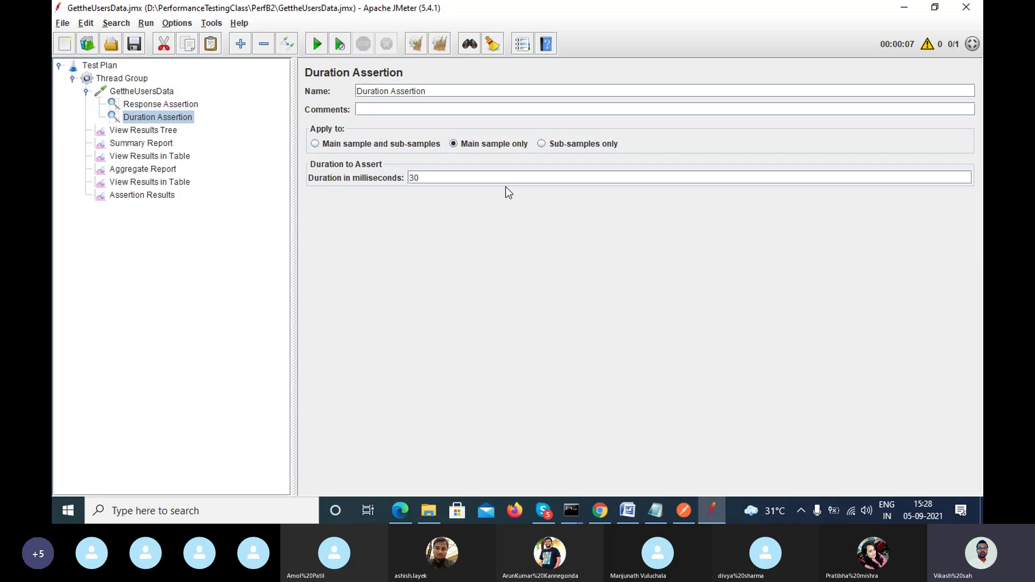
{"action": "type", "text": "5"}
{"action": "key", "text": "Right"}
- Run the 10-user test and inspect the first samples, including a failure, in View Results Tree
{"action": "left_click", "coordinate": [316, 45]}
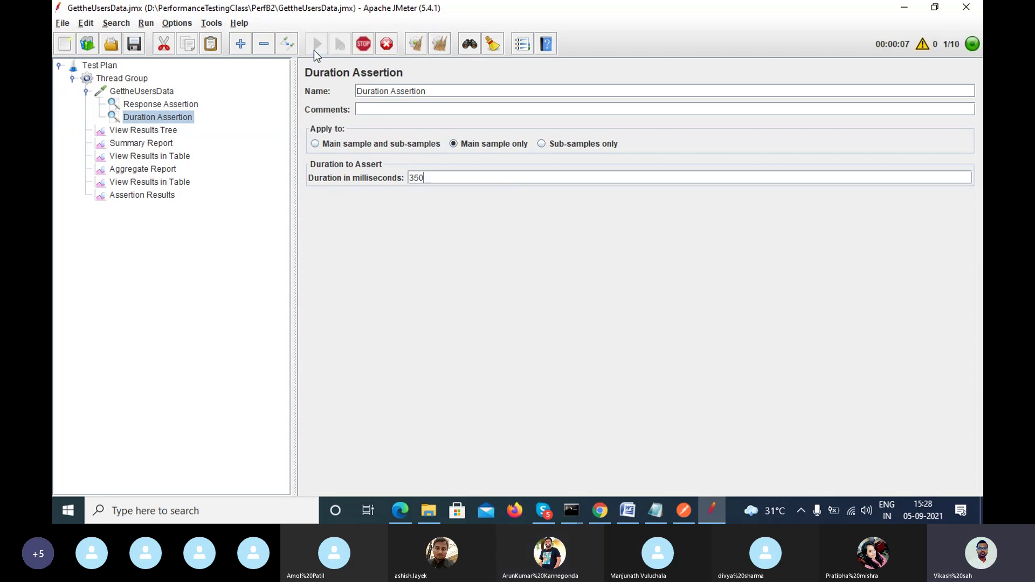
{"action": "left_click", "coordinate": [156, 130]}
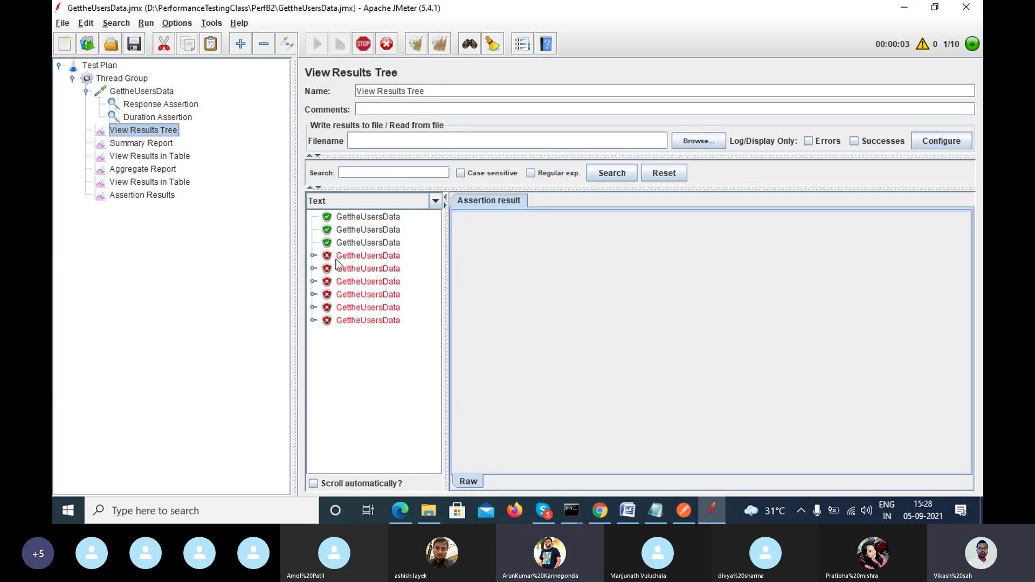
{"action": "left_click", "coordinate": [370, 218]}
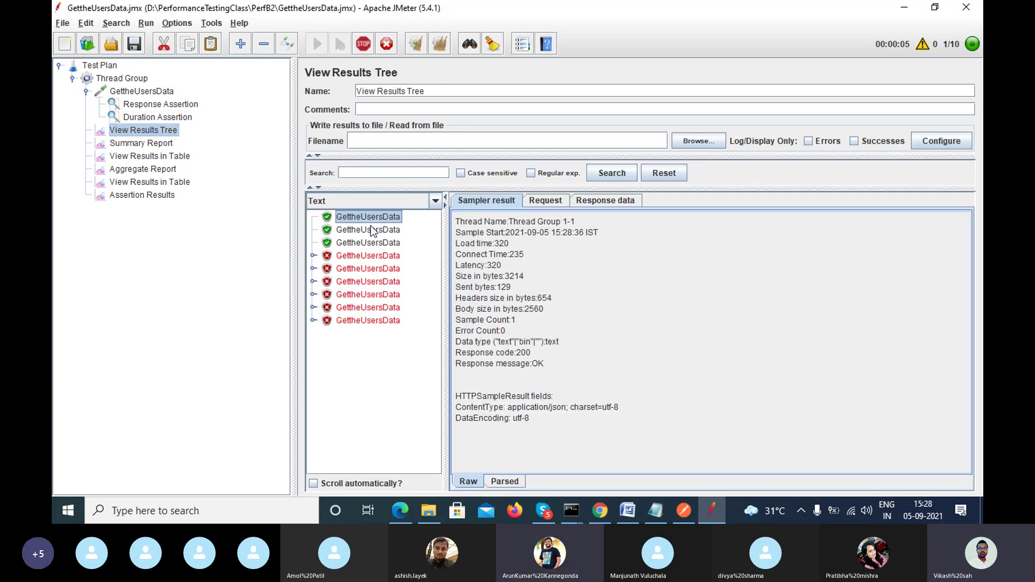
{"action": "left_click", "coordinate": [373, 244]}
{"action": "left_click", "coordinate": [373, 256]}
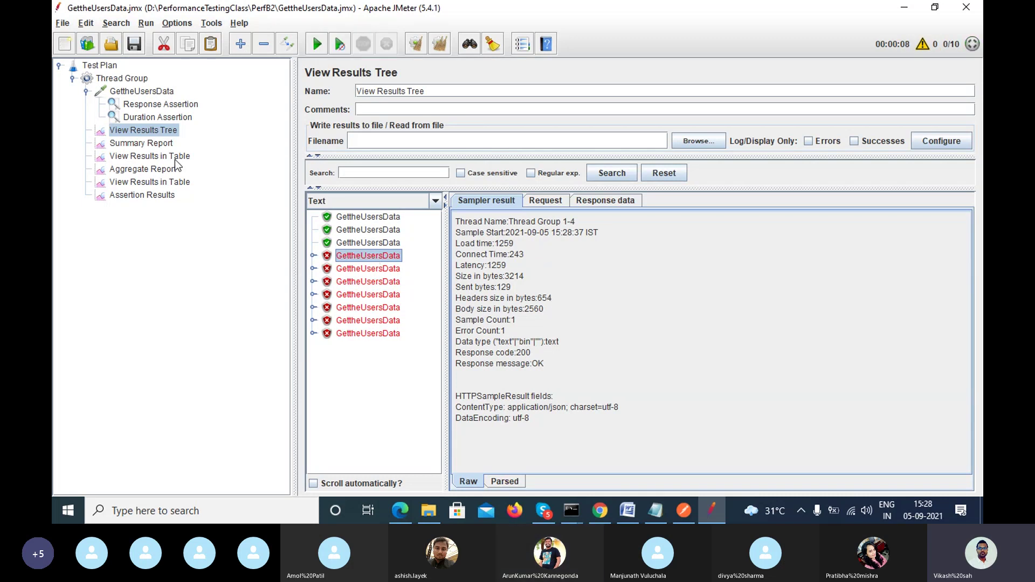
- Compare passing samples 2-3 with failing samples 4-5 in View Results in Table
{"action": "left_click", "coordinate": [151, 156]}
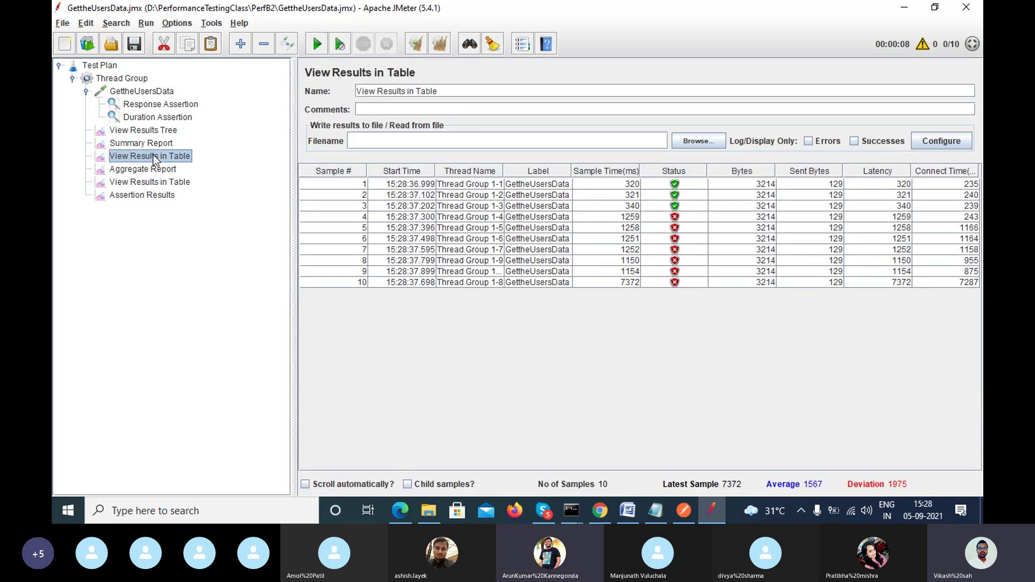
{"action": "left_click_drag", "start_coordinate": [504, 171], "coordinate": [527, 171]}
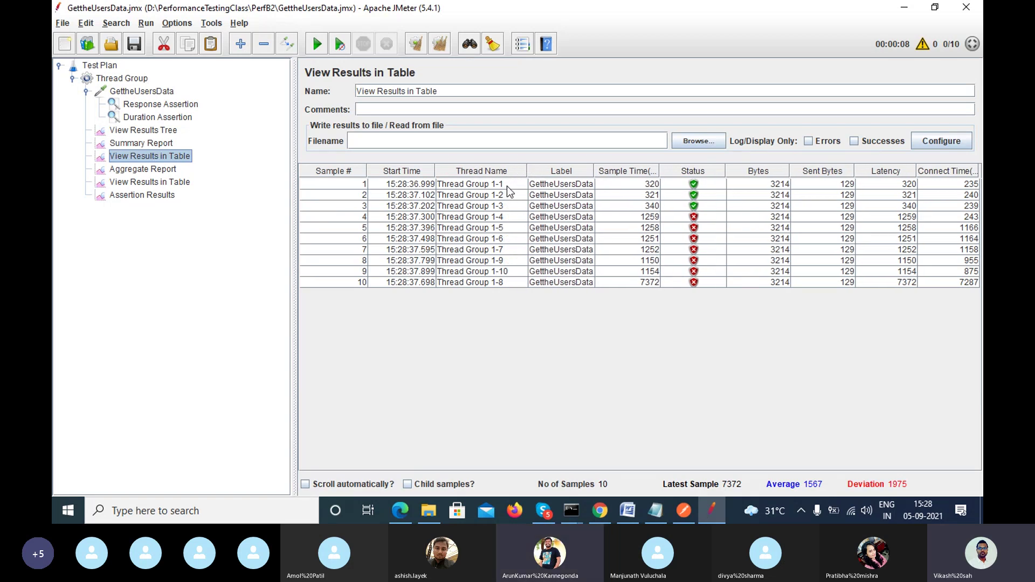
{"action": "left_click", "coordinate": [509, 194]}
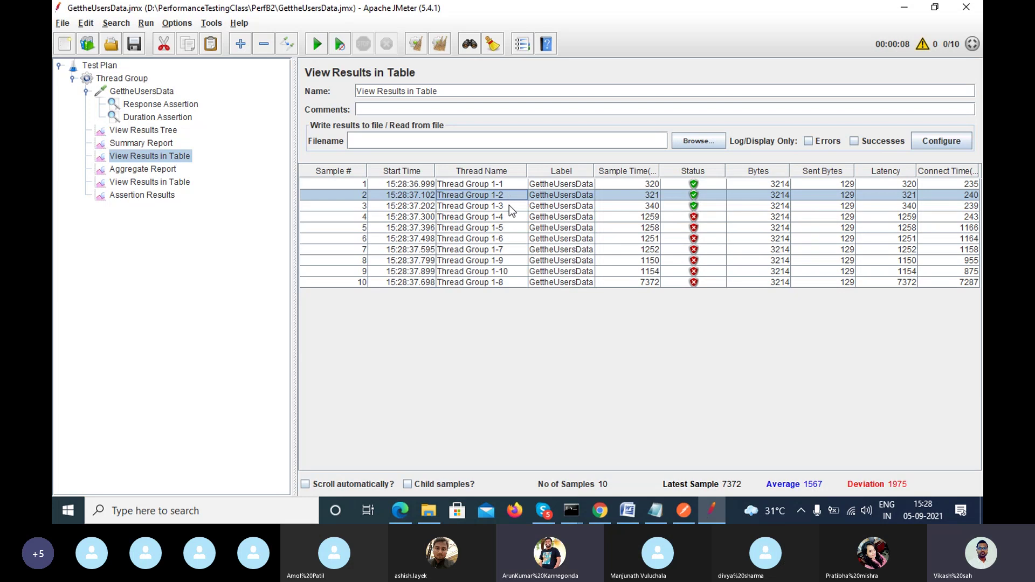
{"action": "left_click", "coordinate": [509, 205]}
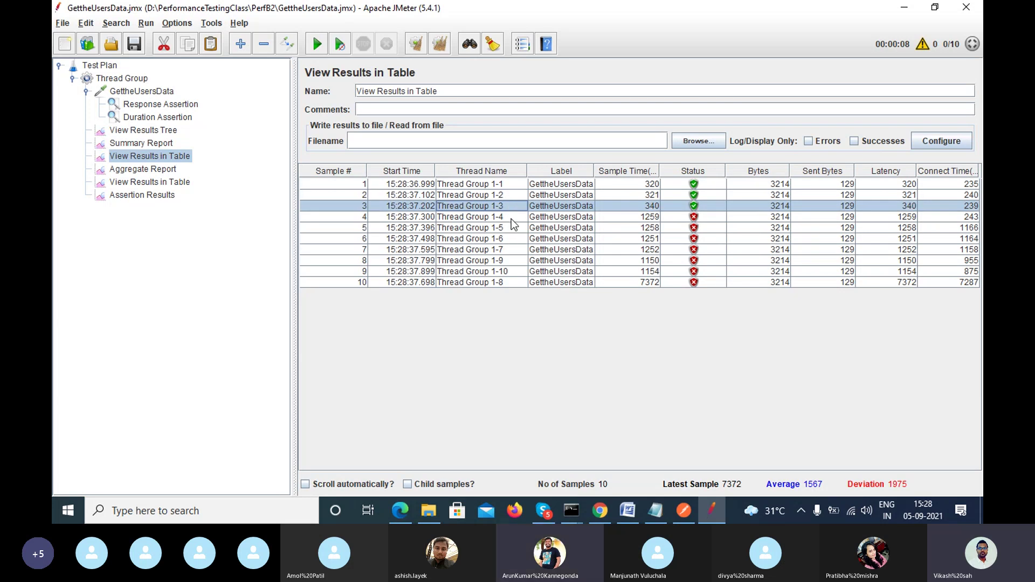
{"action": "left_click", "coordinate": [511, 219]}
{"action": "left_click", "coordinate": [511, 228]}
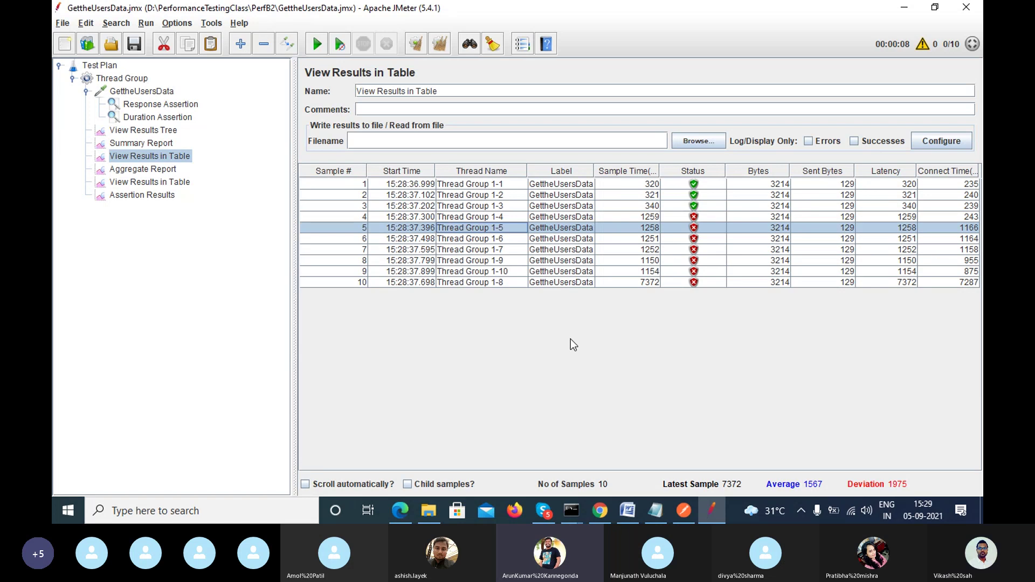
- Check the Aggregate Report: 10 samples, 1567 ms average, 70.00% error rate
{"action": "left_click", "coordinate": [168, 183]}
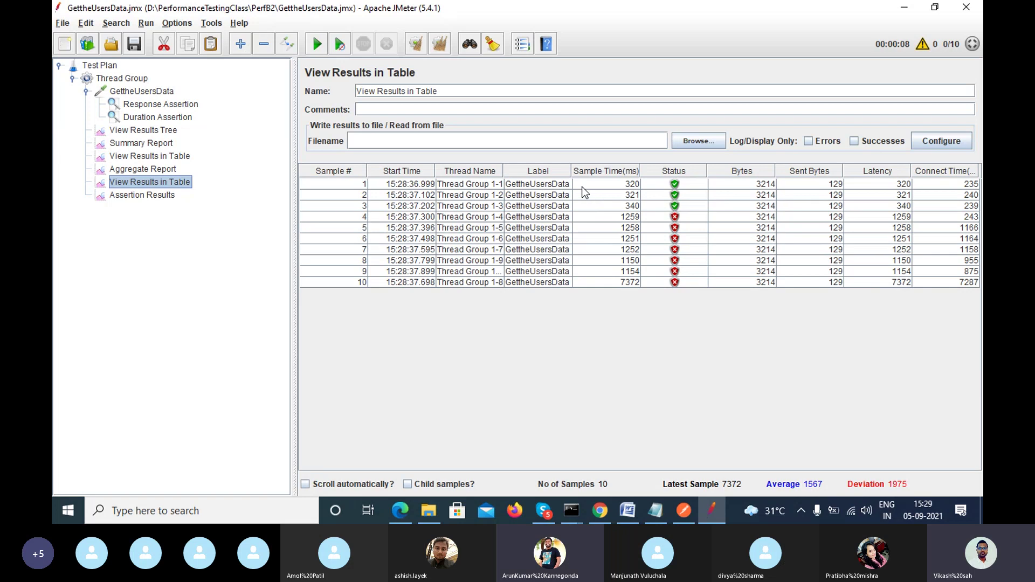
{"action": "left_click_drag", "start_coordinate": [572, 171], "coordinate": [590, 172]}
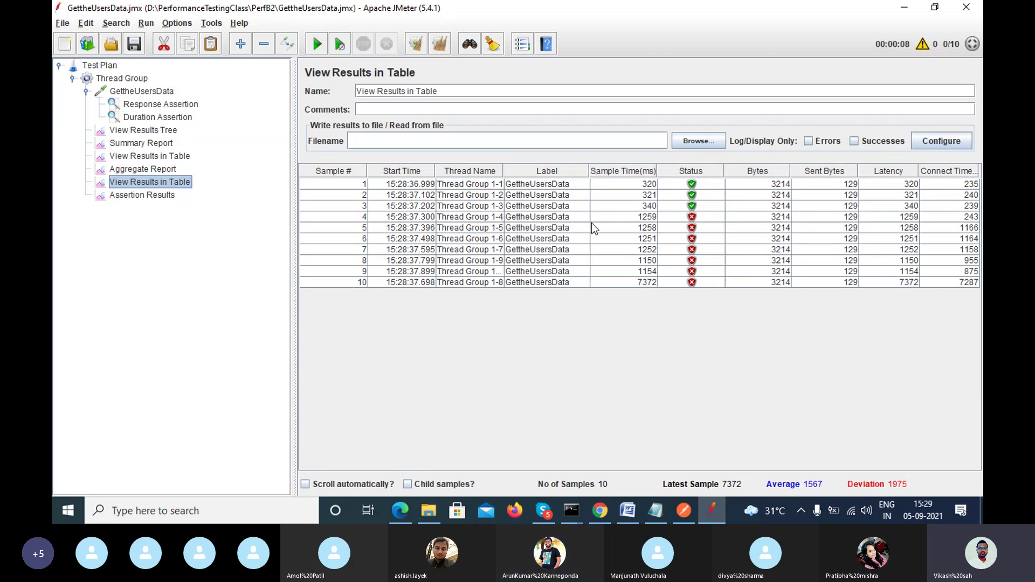
{"action": "left_click", "coordinate": [148, 171]}
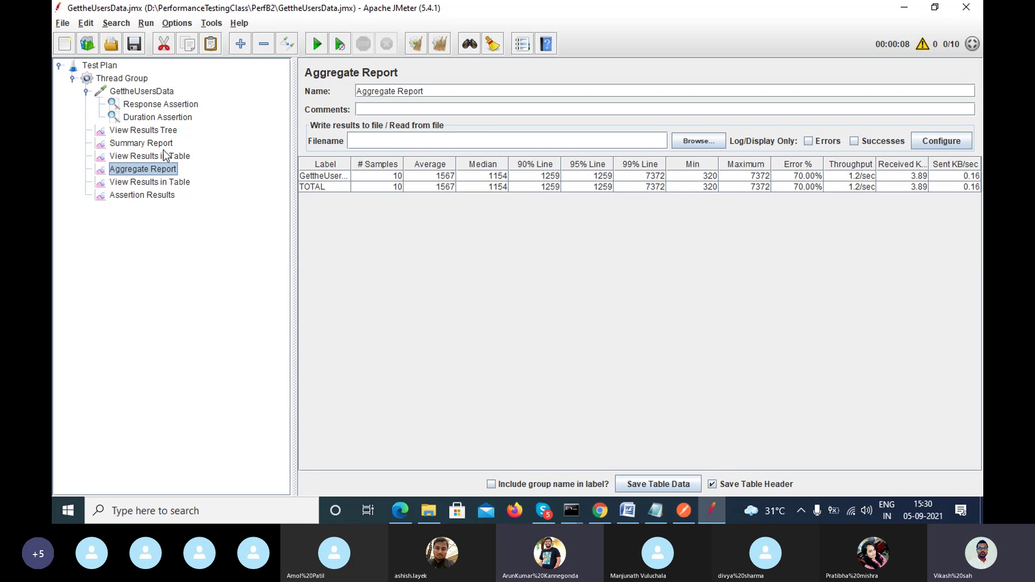
- Compare table samples (340, 1251, 1252 ms), then list the seven duration failures in Assertion Results
{"action": "left_click", "coordinate": [162, 182]}
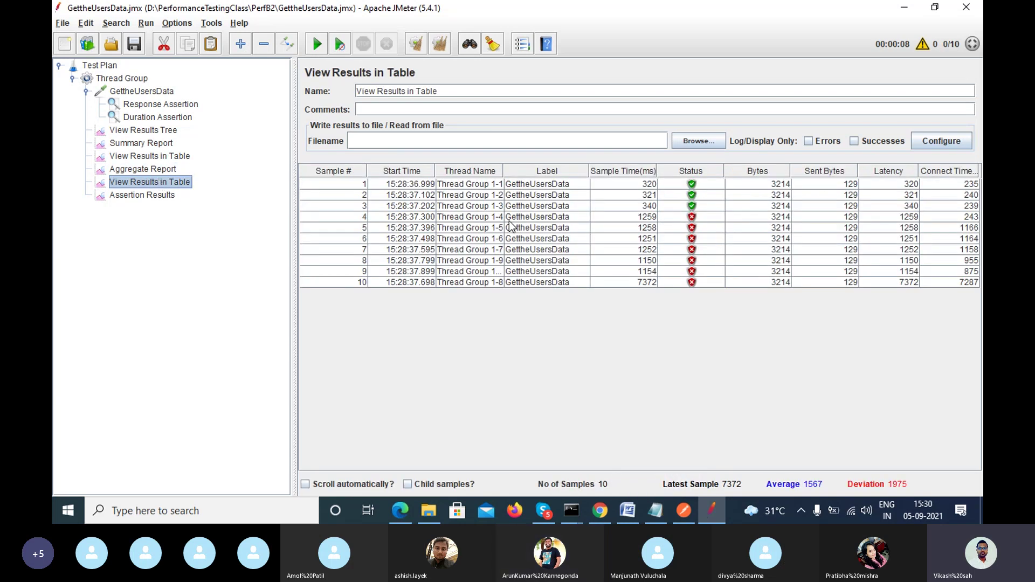
{"action": "left_click", "coordinate": [497, 209]}
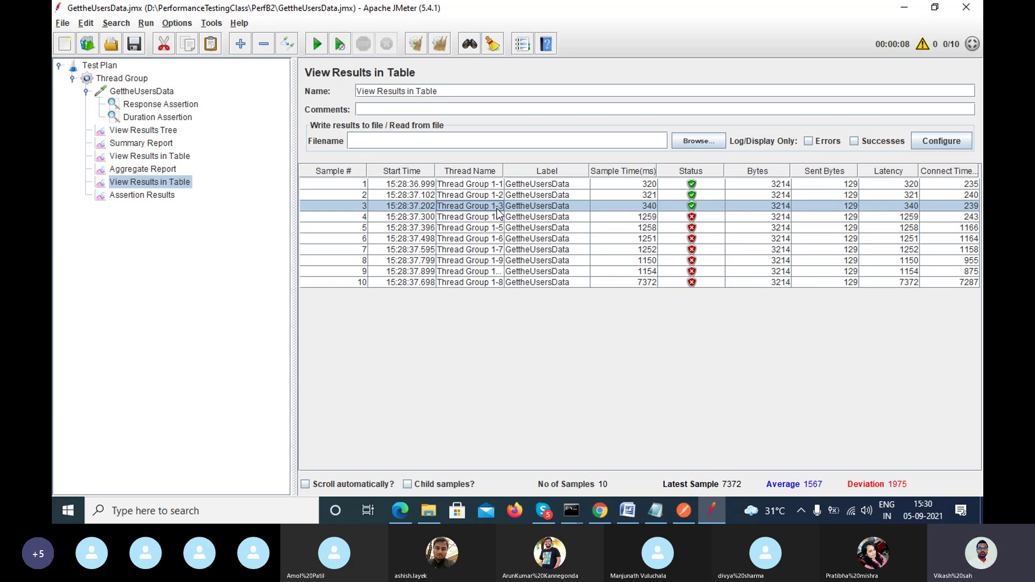
{"action": "left_click", "coordinate": [498, 218]}
{"action": "left_click", "coordinate": [498, 229]}
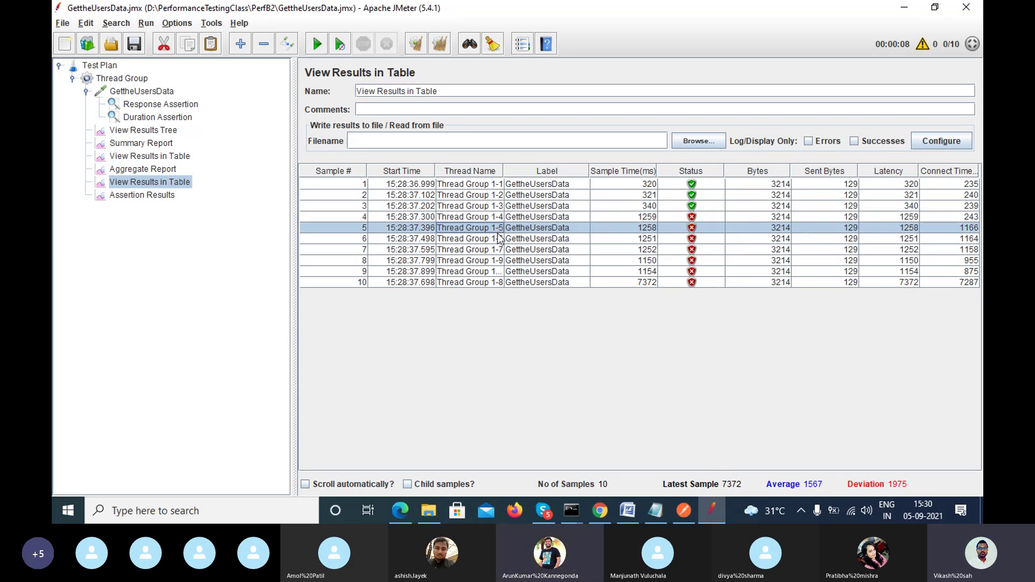
{"action": "left_click", "coordinate": [498, 239]}
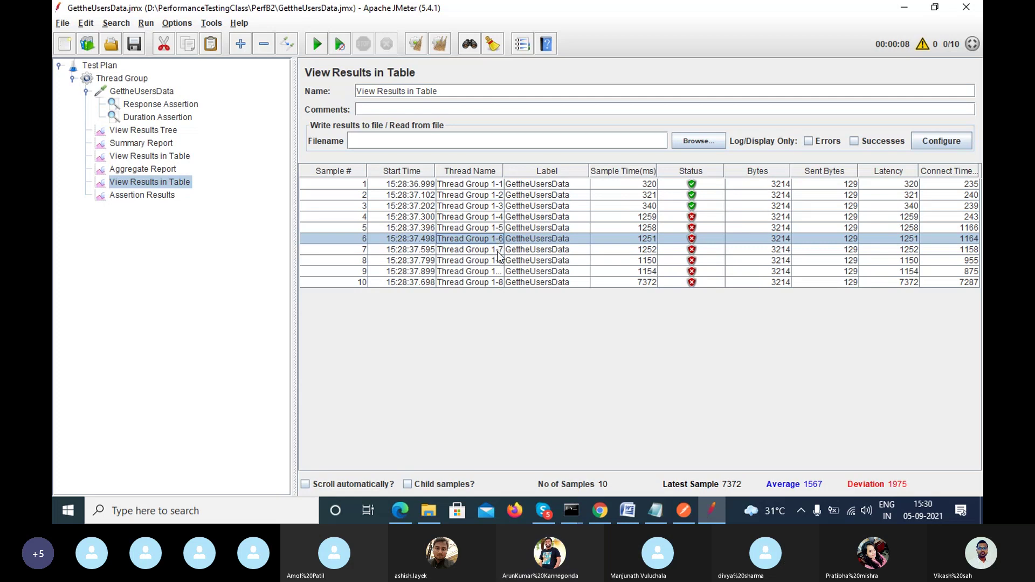
{"action": "left_click", "coordinate": [500, 250]}
{"action": "left_click", "coordinate": [490, 195]}
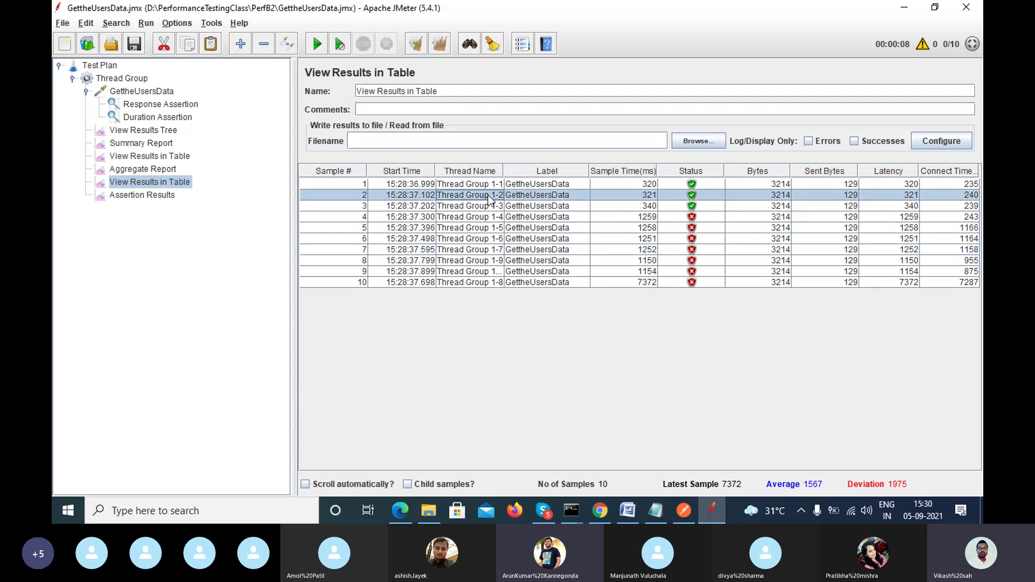
{"action": "left_click", "coordinate": [491, 206]}
{"action": "left_click", "coordinate": [492, 228]}
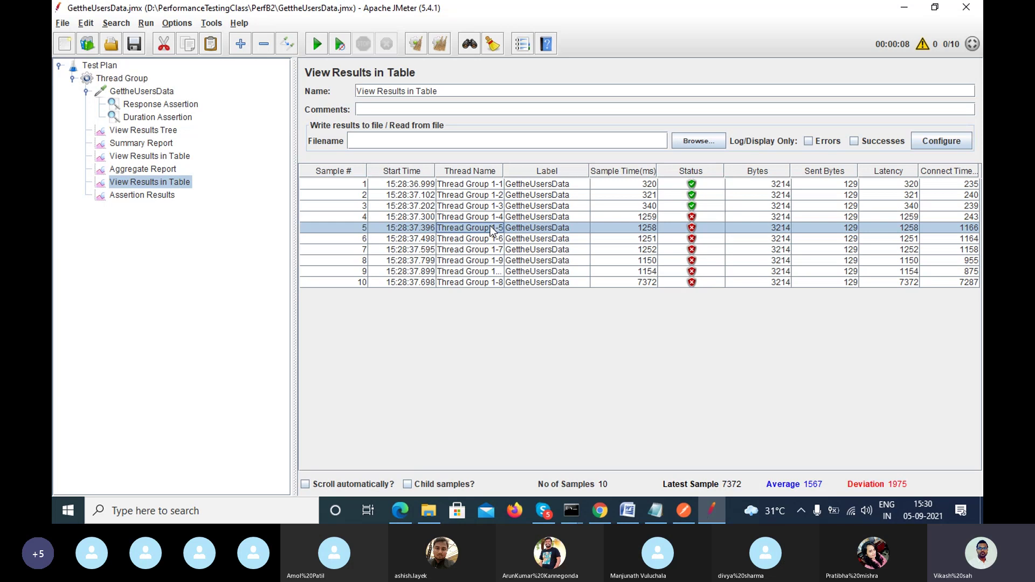
{"action": "left_click", "coordinate": [494, 207]}
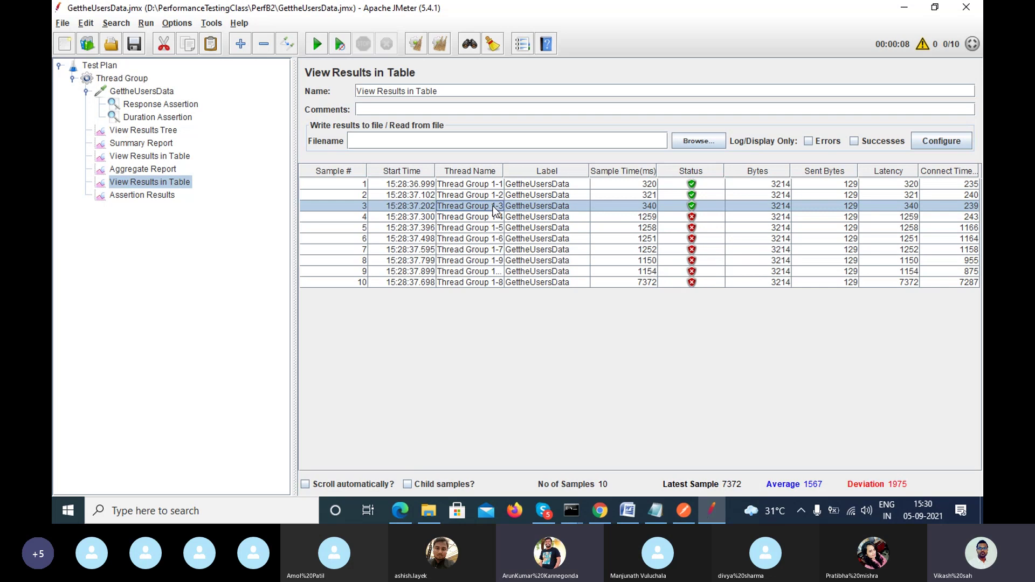
{"action": "left_click", "coordinate": [132, 195]}
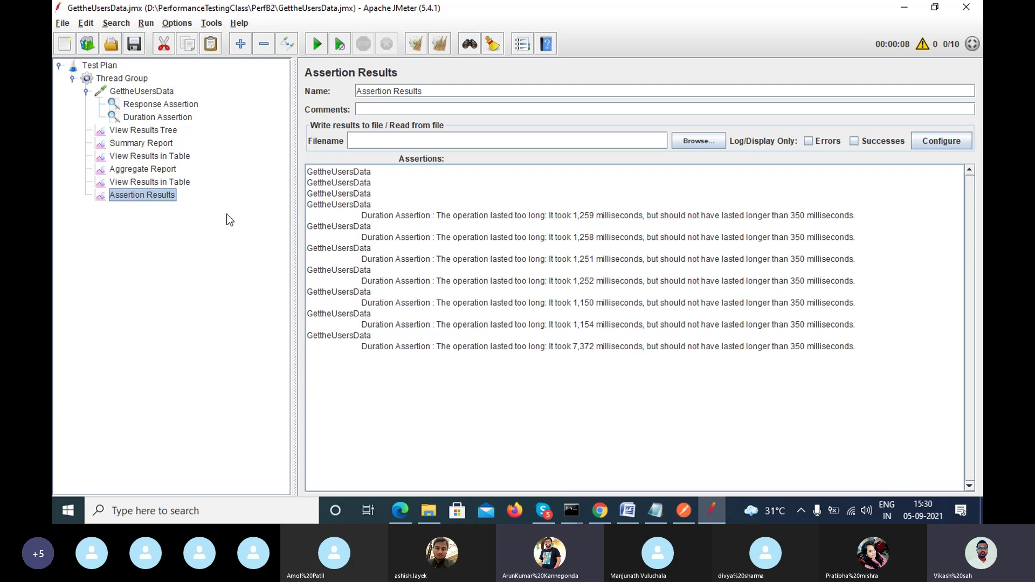
- Review the Response Assertion, which checks the response code contains 200
{"action": "left_click", "coordinate": [153, 130]}
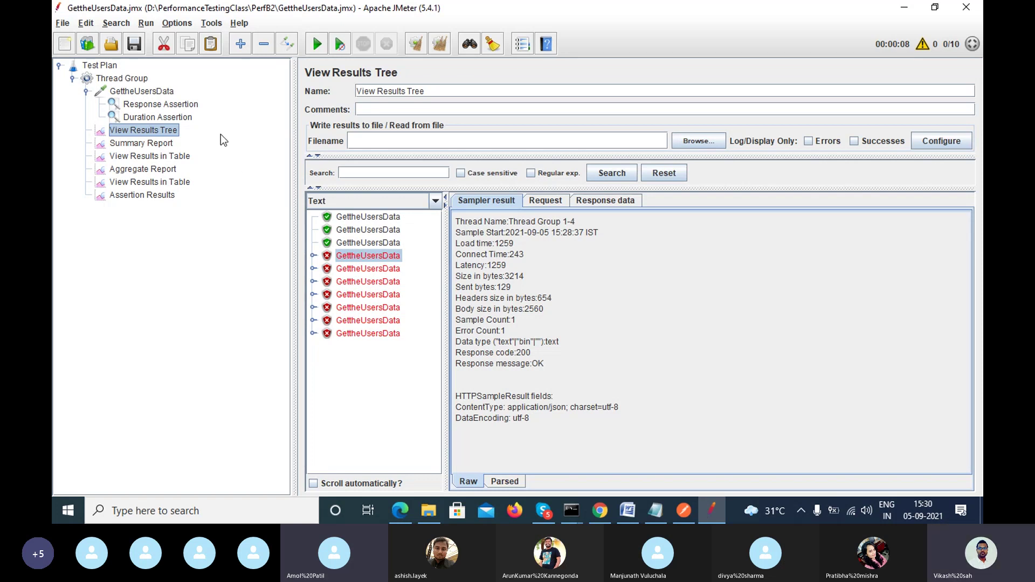
{"action": "left_click", "coordinate": [186, 107]}
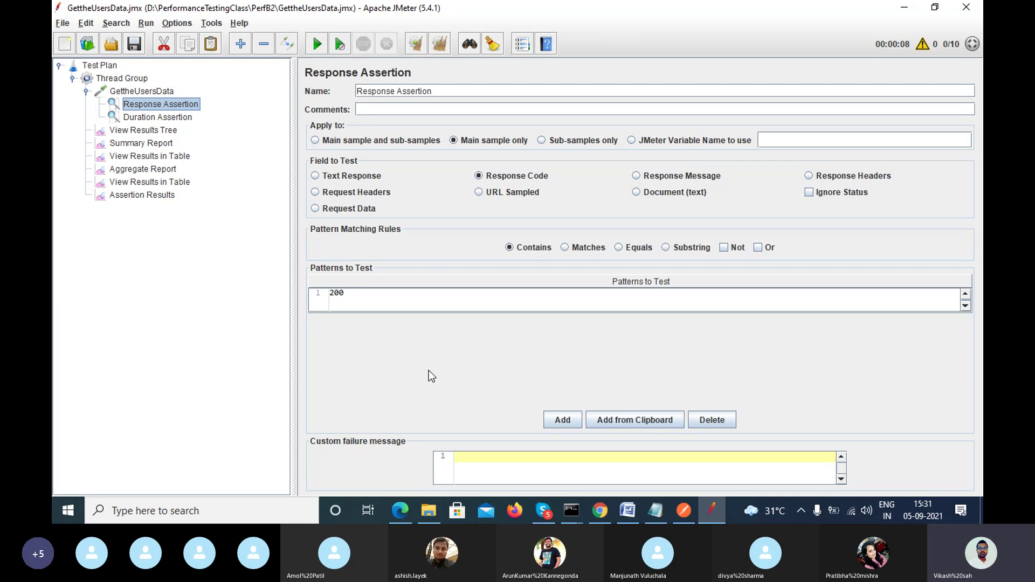
{"action": "left_click", "coordinate": [153, 135]}
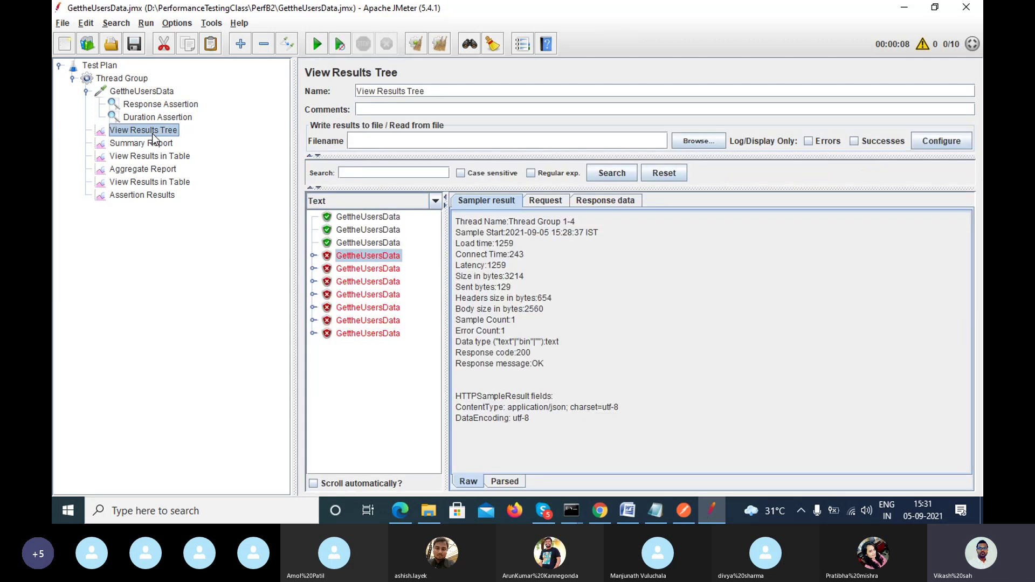
- Inspect the first sample's JSON response body around the pagination section, then return to Response Assertion
{"action": "left_click", "coordinate": [368, 218]}
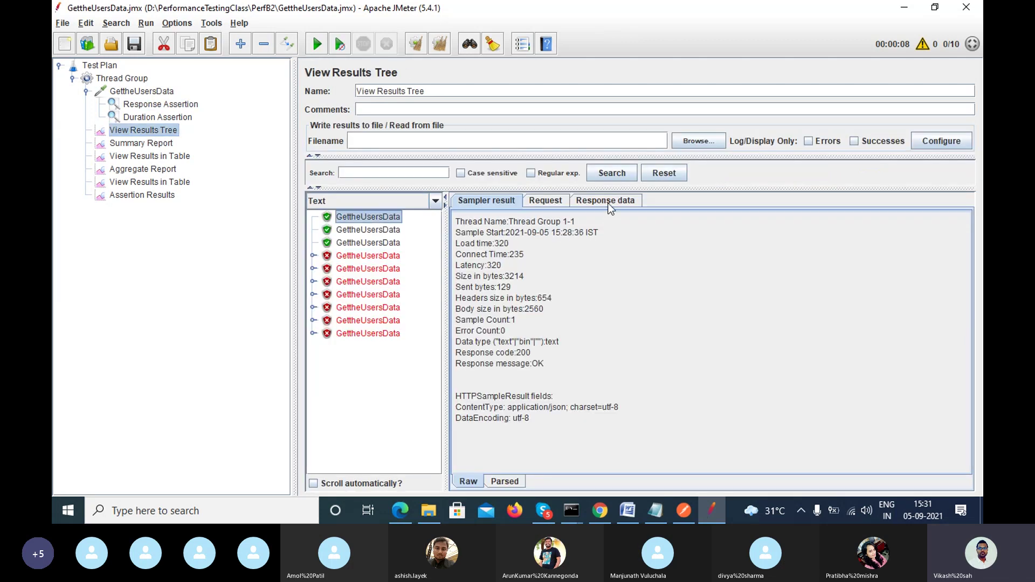
{"action": "left_click", "coordinate": [607, 203]}
{"action": "left_click_drag", "start_coordinate": [620, 335], "coordinate": [691, 420]}
{"action": "left_click", "coordinate": [521, 300]}
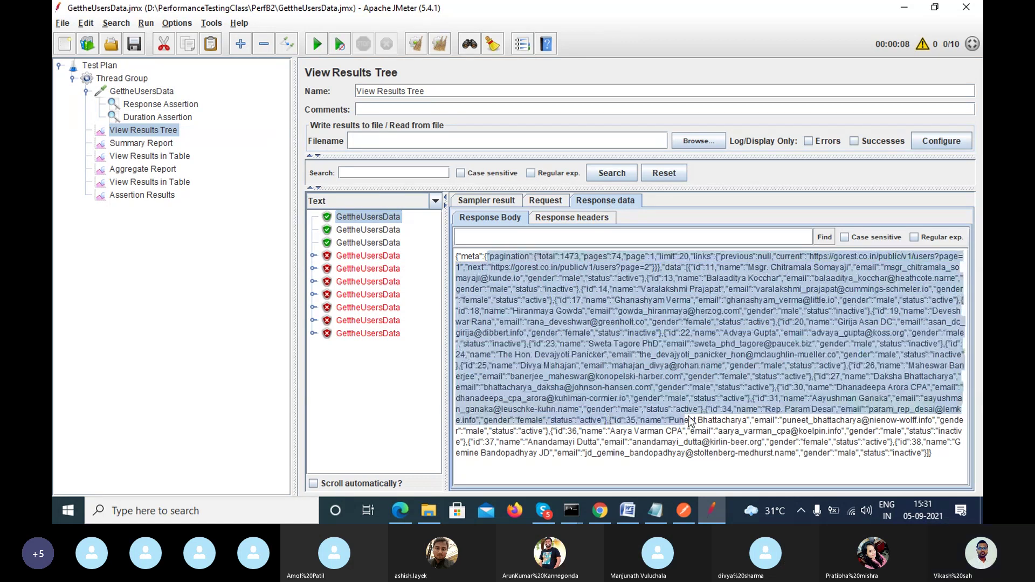
{"action": "left_click", "coordinate": [691, 420]}
{"action": "left_click_drag", "start_coordinate": [709, 453], "coordinate": [533, 289]}
{"action": "left_click_drag", "start_coordinate": [484, 256], "coordinate": [576, 429]}
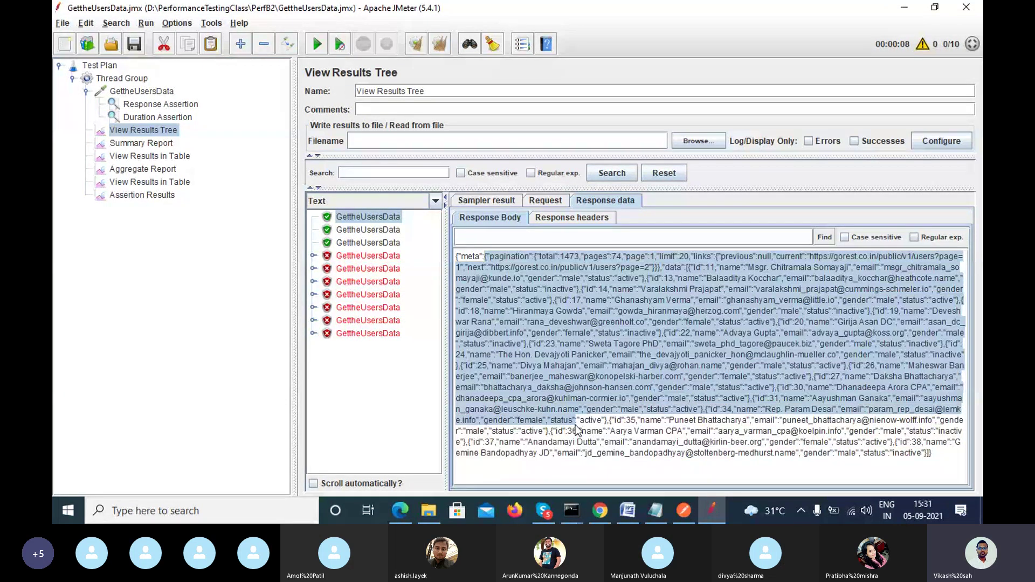
{"action": "left_click", "coordinate": [159, 107]}
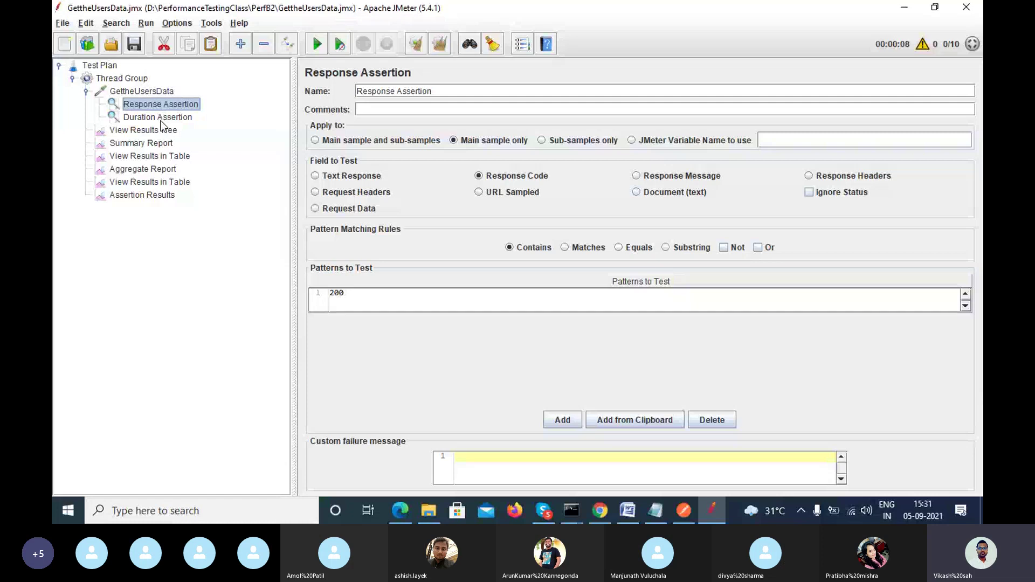
- Add a JSON Assertion under GettheUsersData, cut it again, and show the 350 ms Duration Assertion
{"action": "left_click", "coordinate": [153, 93]}
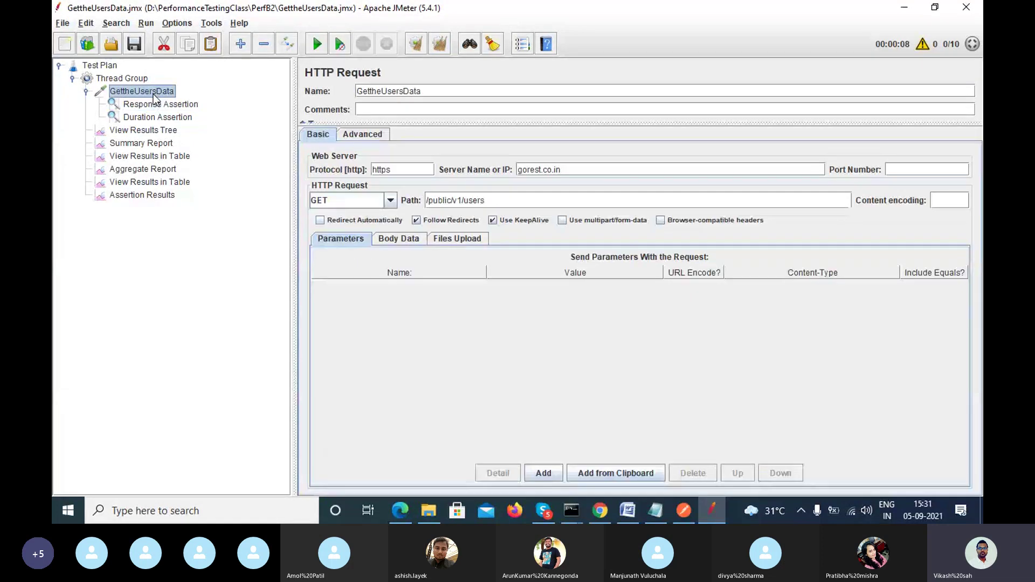
{"action": "right_click", "coordinate": [153, 94]}
{"action": "mouse_move", "coordinate": [173, 102]}
{"action": "mouse_move", "coordinate": [338, 109]}
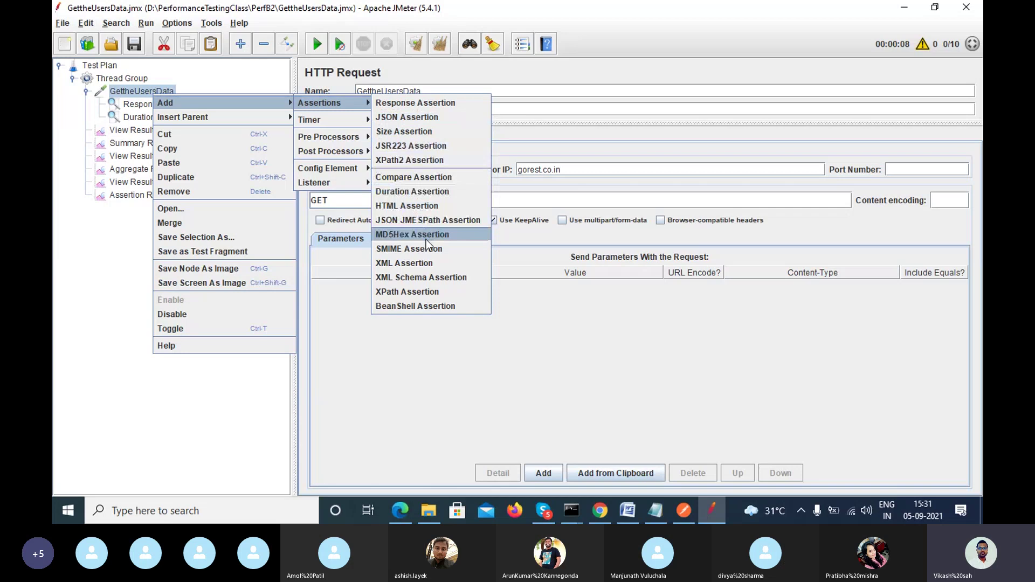
{"action": "left_click", "coordinate": [420, 118]}
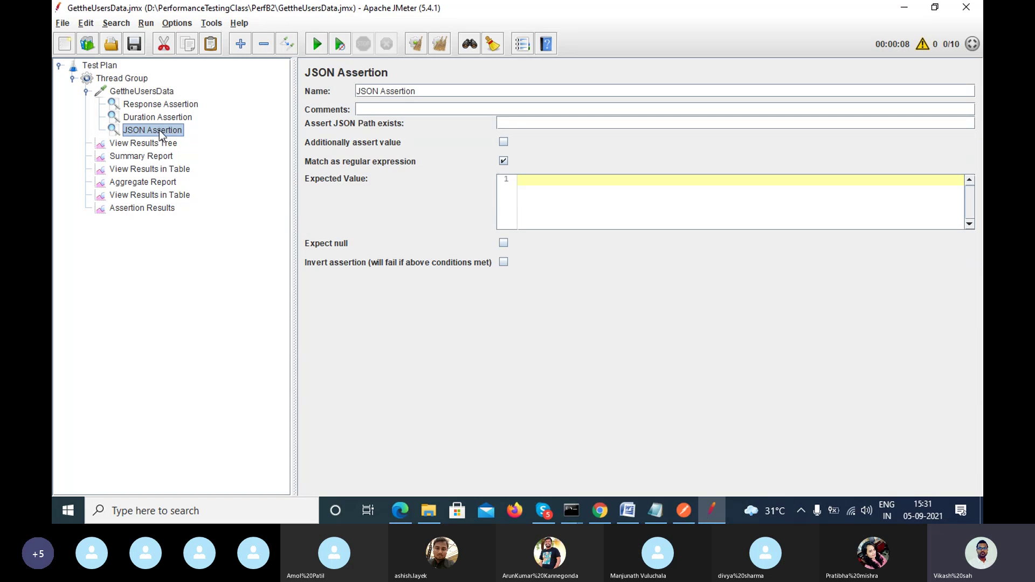
{"action": "left_click", "coordinate": [168, 46]}
{"action": "left_click", "coordinate": [166, 118]}
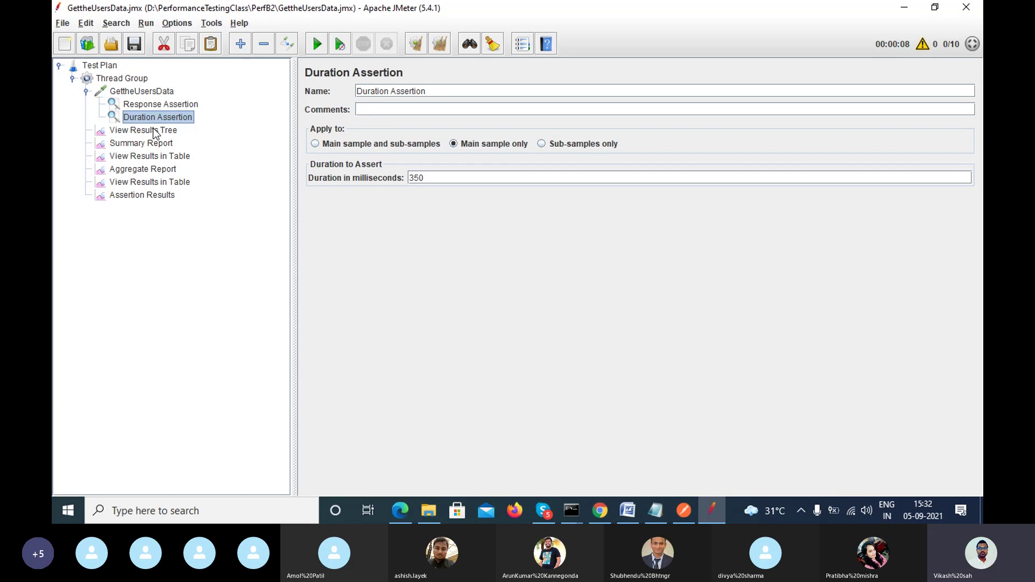
{"action": "left_click", "coordinate": [155, 132]}
{"action": "left_click", "coordinate": [382, 257]}
{"action": "left_click", "coordinate": [380, 282]}
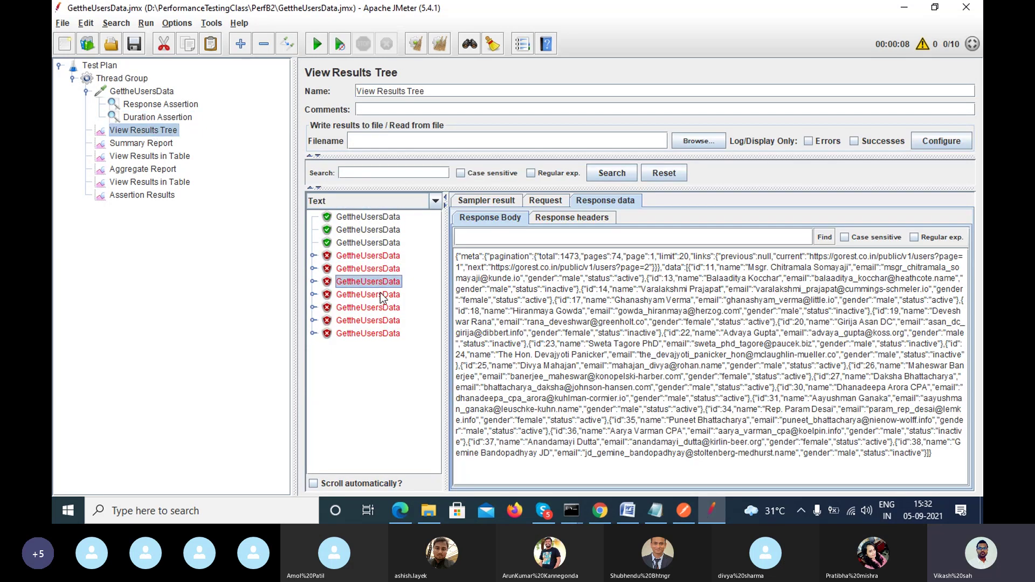
{"action": "left_click", "coordinate": [380, 294]}
{"action": "left_click", "coordinate": [380, 319]}
{"action": "left_click", "coordinate": [379, 331]}
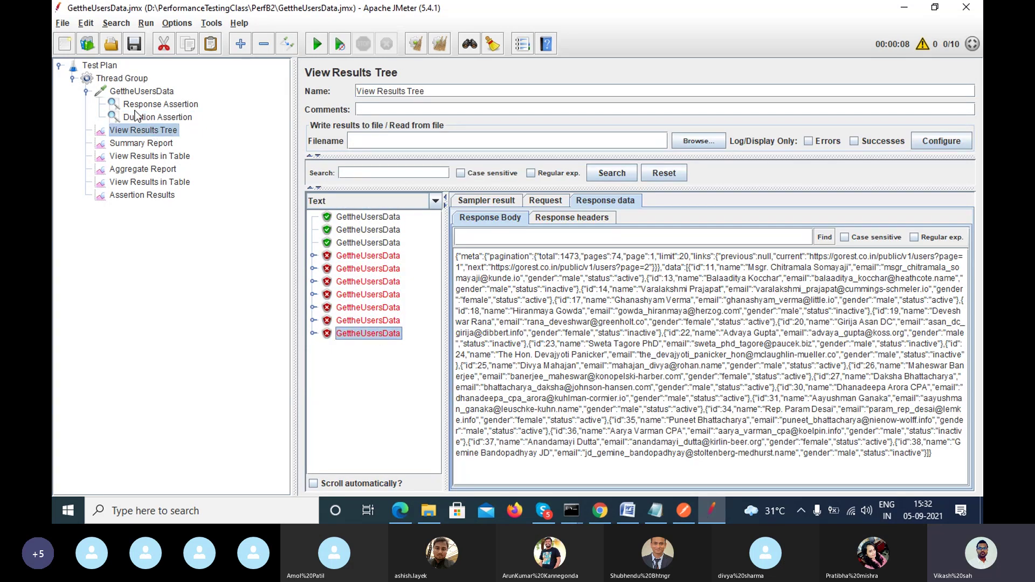
{"action": "left_click", "coordinate": [155, 106]}
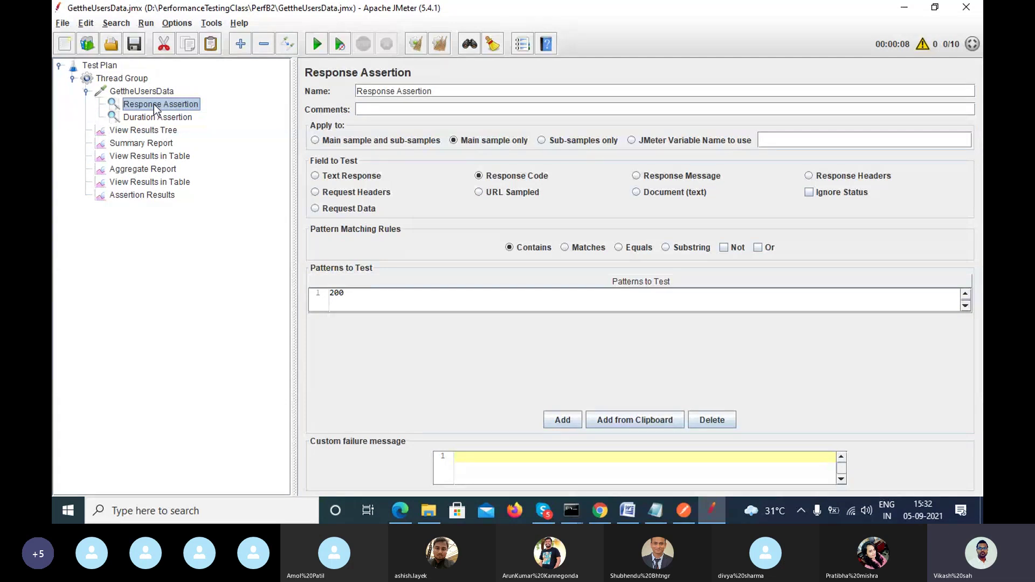
{"action": "left_click", "coordinate": [158, 117]}
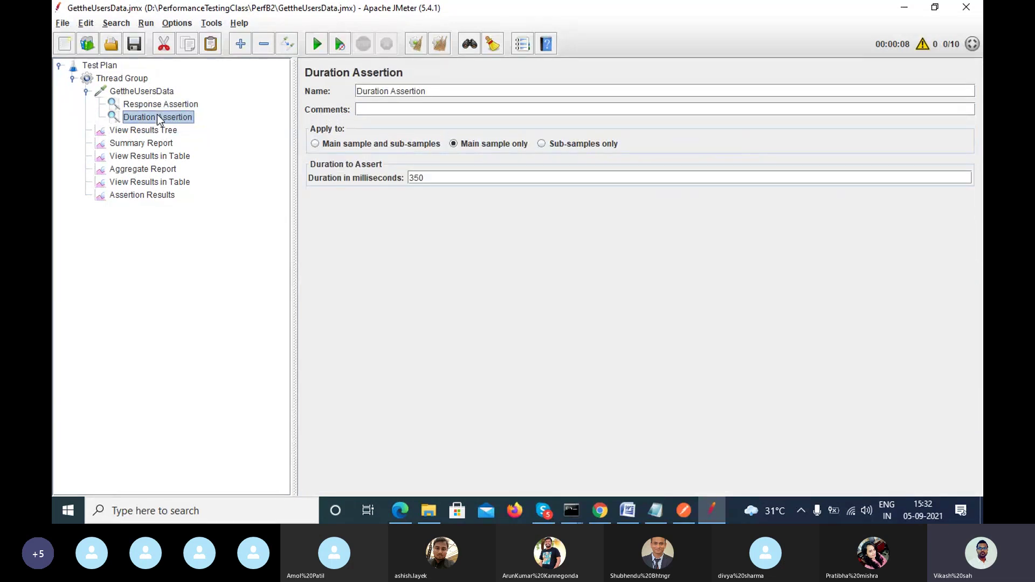
{"action": "left_click_drag", "start_coordinate": [430, 178], "coordinate": [411, 178]}
- Load the MakeMyTrip site in a new Chrome tab
{"action": "left_click", "coordinate": [600, 511]}
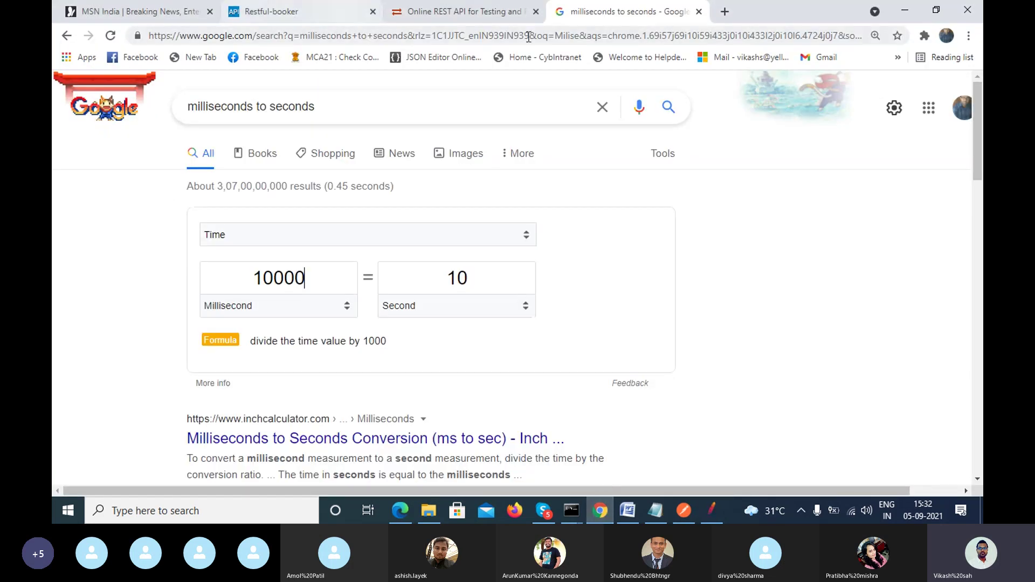
{"action": "left_click", "coordinate": [725, 12]}
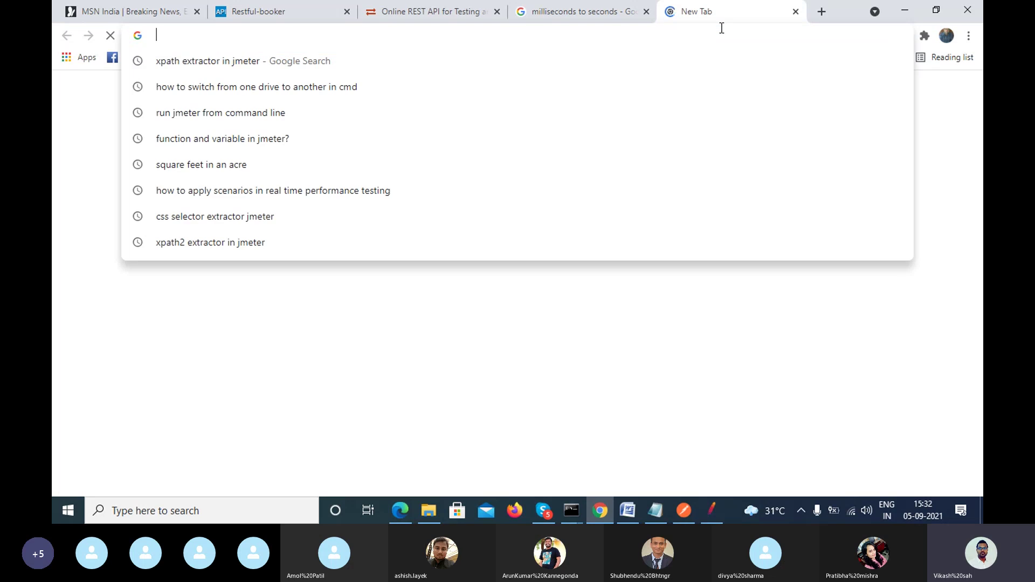
{"action": "type", "text": "Fal"}
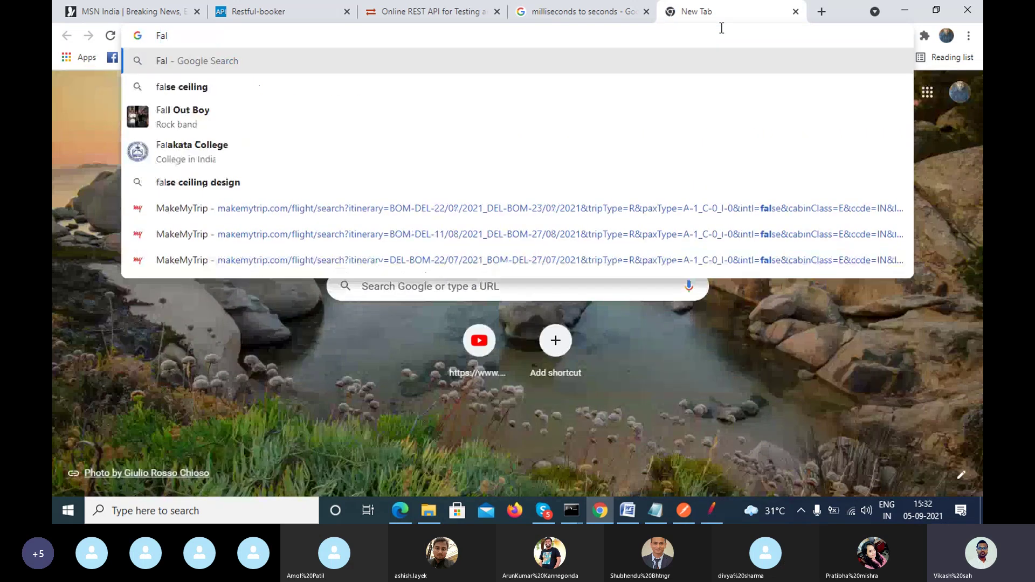
{"action": "key", "text": "BackSpace"}
{"action": "key", "text": "BackSpace"}
{"action": "key", "text": "BackSpace"}
{"action": "key", "text": "Escape"}
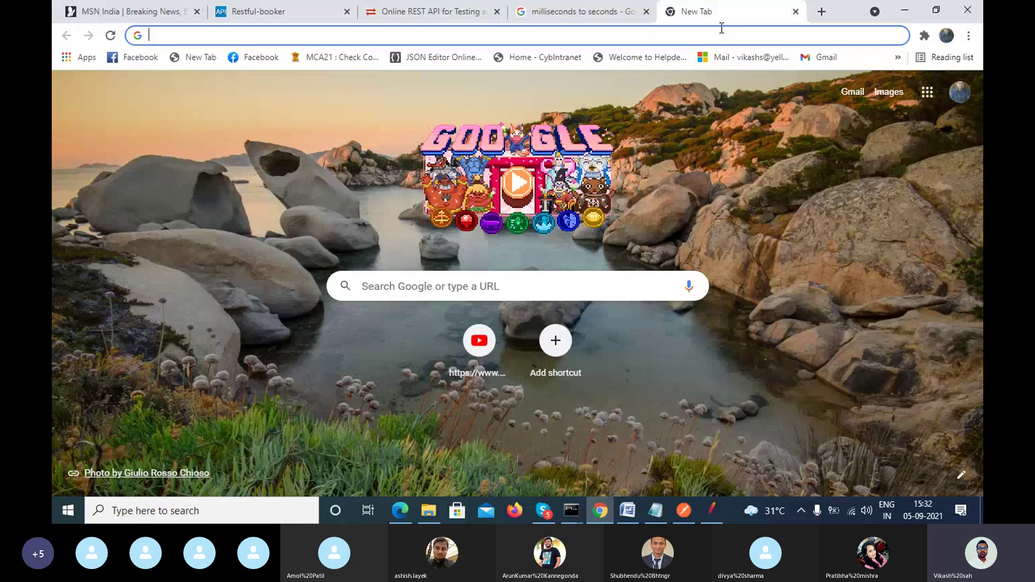
{"action": "type", "text": "Mak"}
{"action": "key", "text": "Return"}
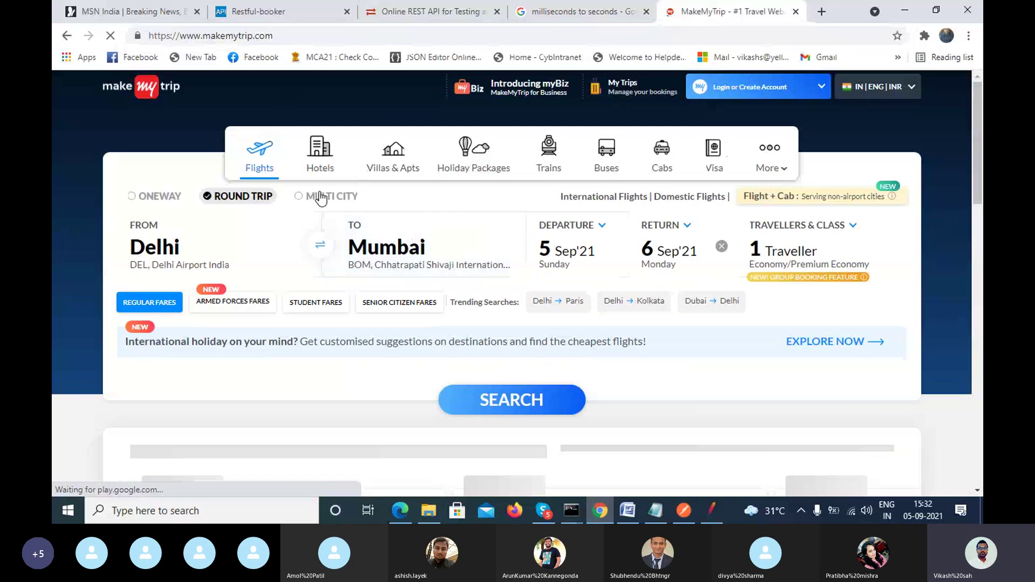
- Switch MakeMyTrip to Hotels, then back to the Delhi-to-Mumbai round-trip flight search
{"action": "left_click", "coordinate": [319, 157]}
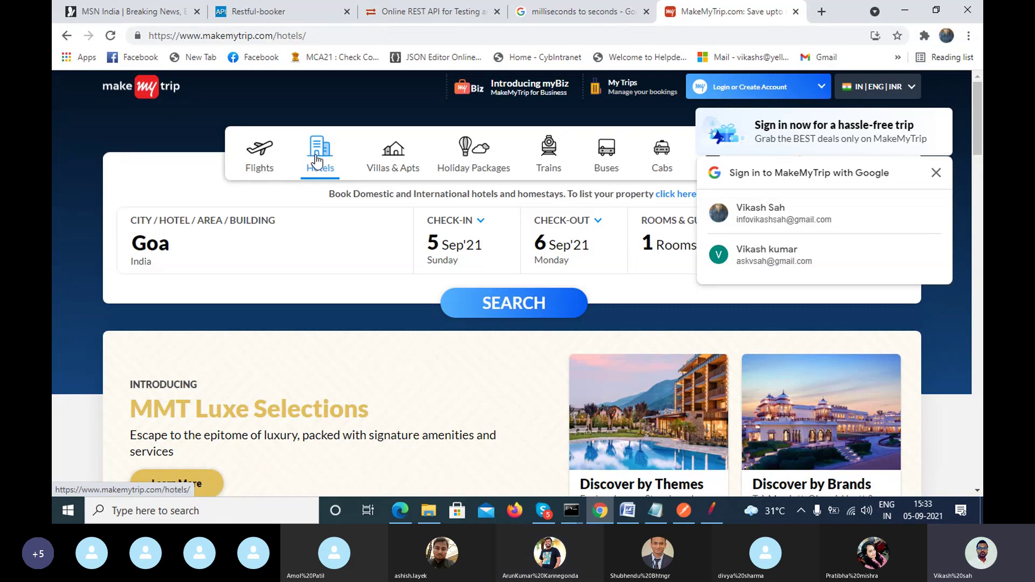
{"action": "left_click", "coordinate": [257, 160]}
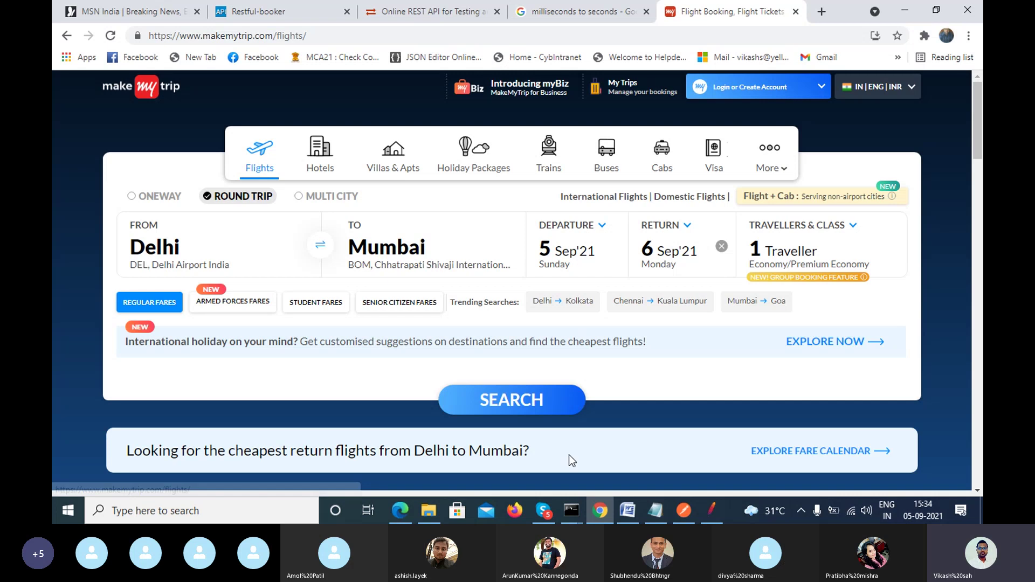
- Return to JMeter and select the Duration Assertion's 350 ms limit
{"action": "left_click", "coordinate": [708, 507]}
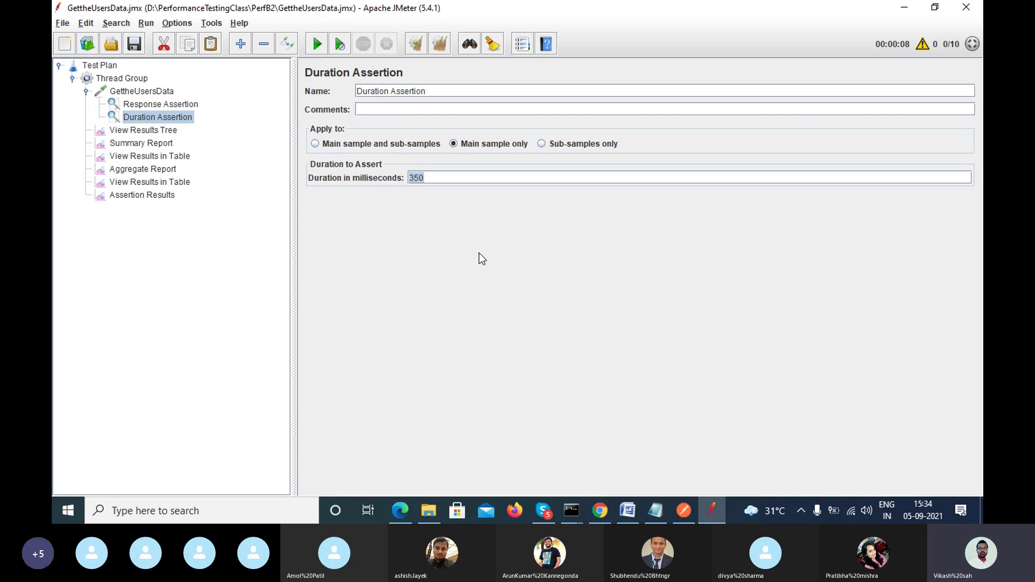
{"action": "double_click", "coordinate": [435, 181]}
- In the Word notes, highlight the Response Assertion and Size Assertions list items
{"action": "left_click", "coordinate": [638, 509]}
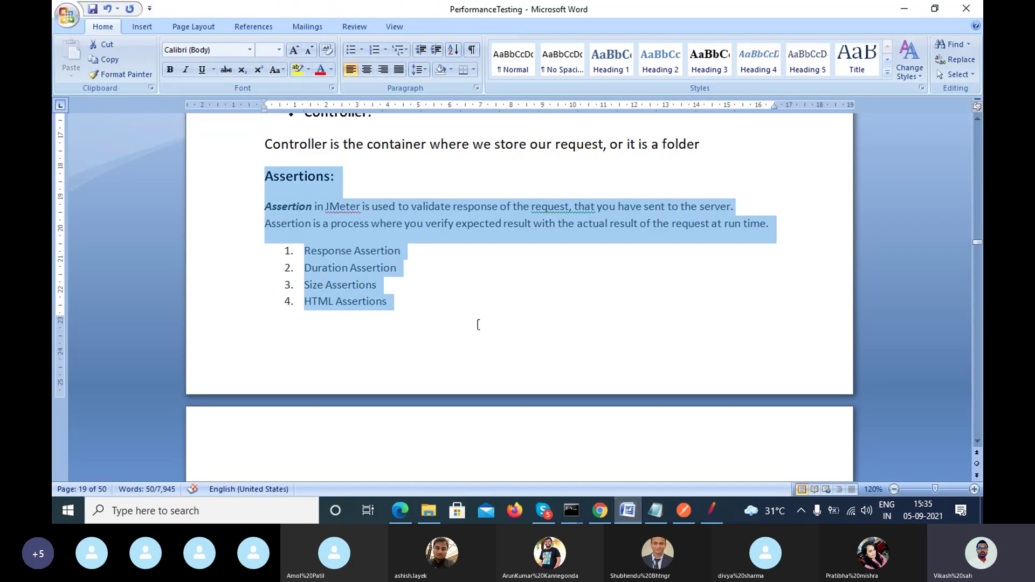
{"action": "left_click", "coordinate": [457, 302]}
{"action": "left_click_drag", "start_coordinate": [304, 251], "coordinate": [417, 260]}
{"action": "left_click_drag", "start_coordinate": [304, 285], "coordinate": [393, 286]}
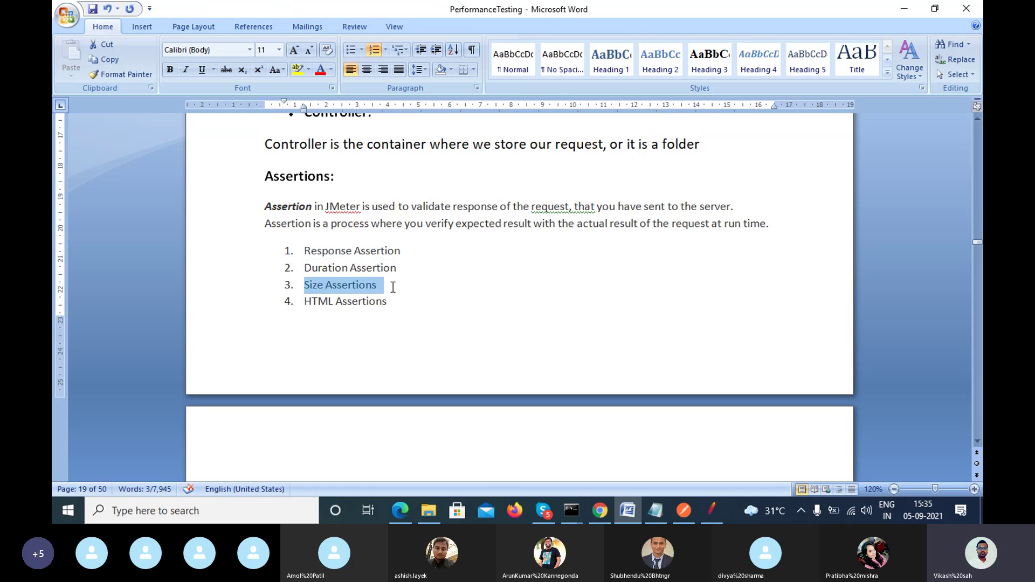
{"action": "key", "text": "alt+Tab"}
- Add a Size Assertion under GettheUsersData and view the ten-sample results table
{"action": "left_click", "coordinate": [144, 94]}
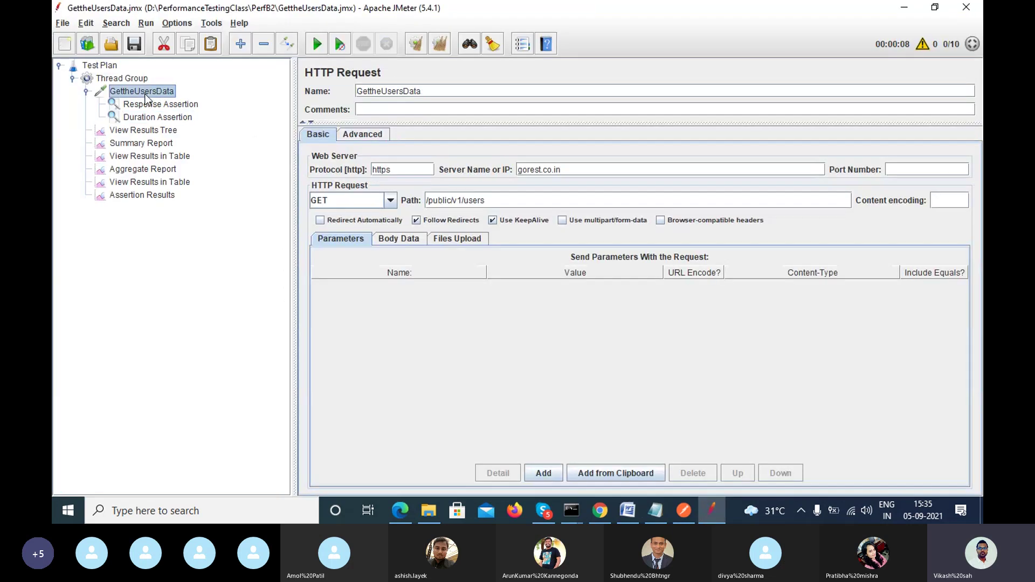
{"action": "right_click", "coordinate": [144, 96]}
{"action": "mouse_move", "coordinate": [210, 103]}
{"action": "mouse_move", "coordinate": [314, 104]}
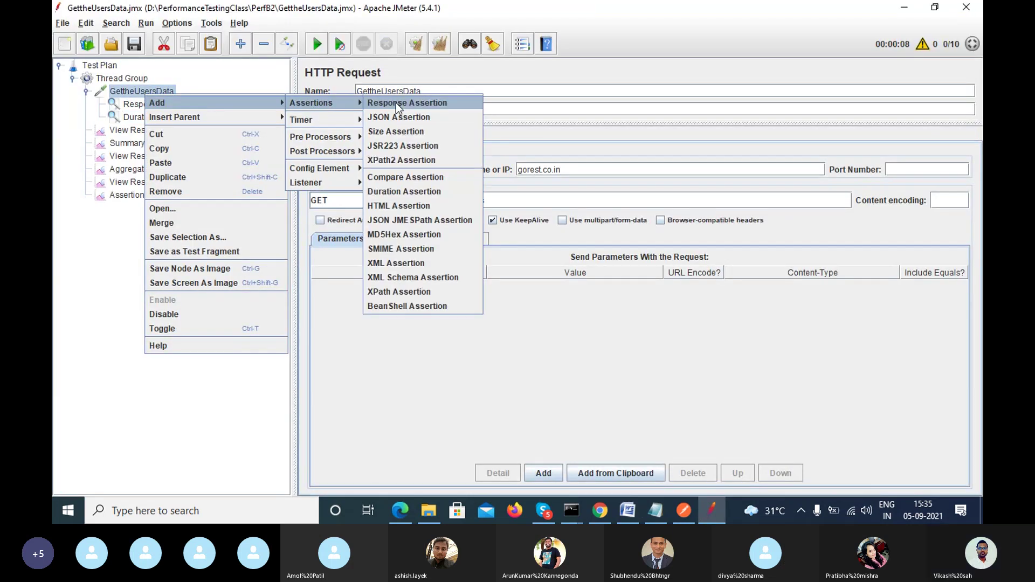
{"action": "left_click", "coordinate": [399, 131]}
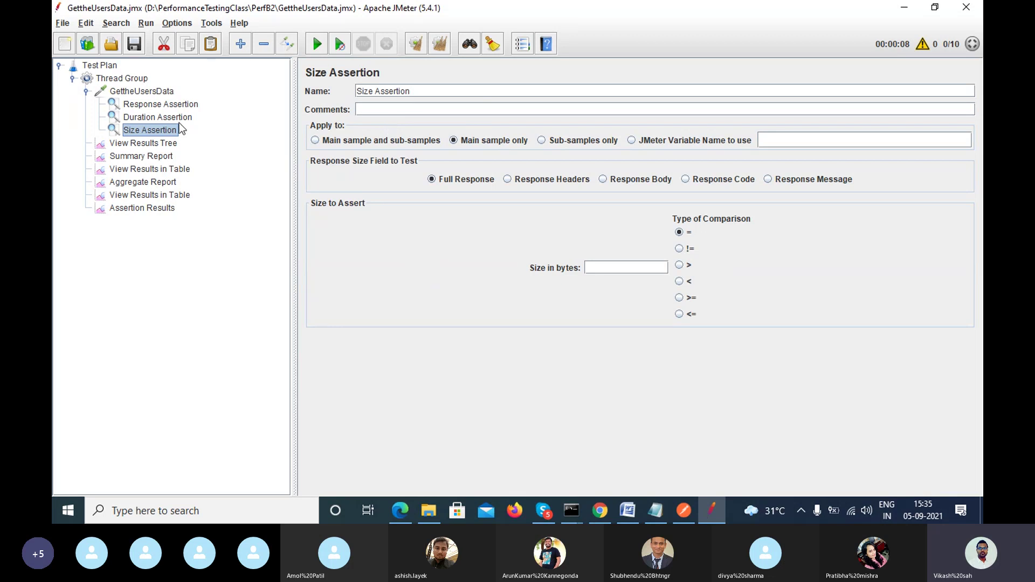
{"action": "left_click", "coordinate": [145, 195]}
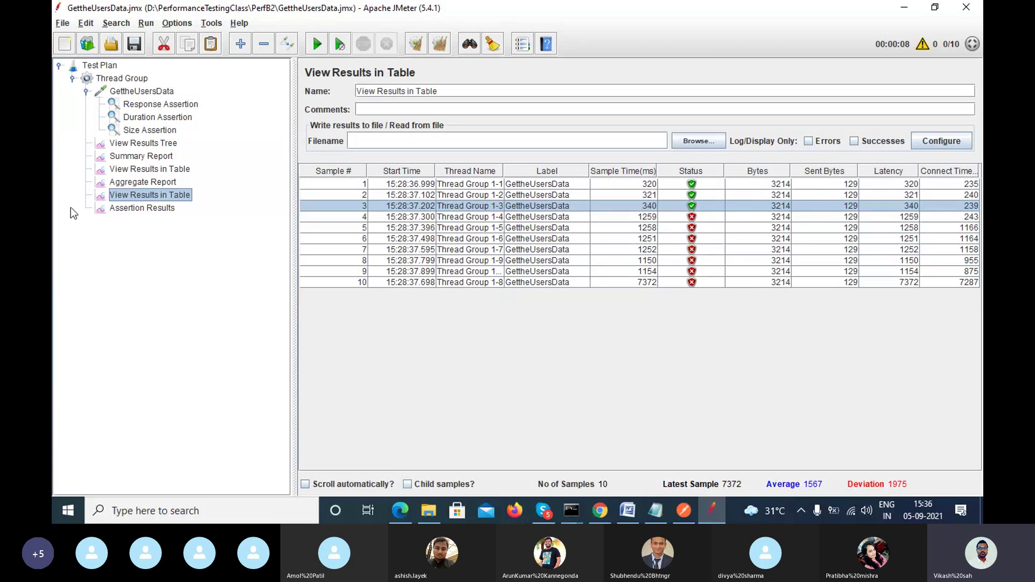
- Inspect the first GettheUsersData sample's sampler result, highlighting its 3214-byte size
{"action": "left_click", "coordinate": [160, 143]}
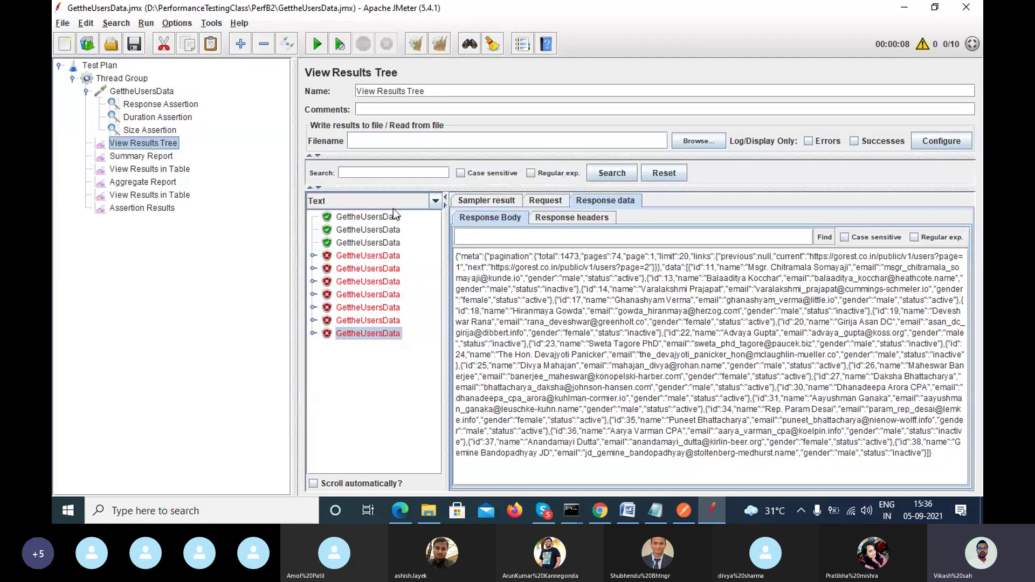
{"action": "left_click", "coordinate": [378, 216]}
{"action": "left_click", "coordinate": [472, 201]}
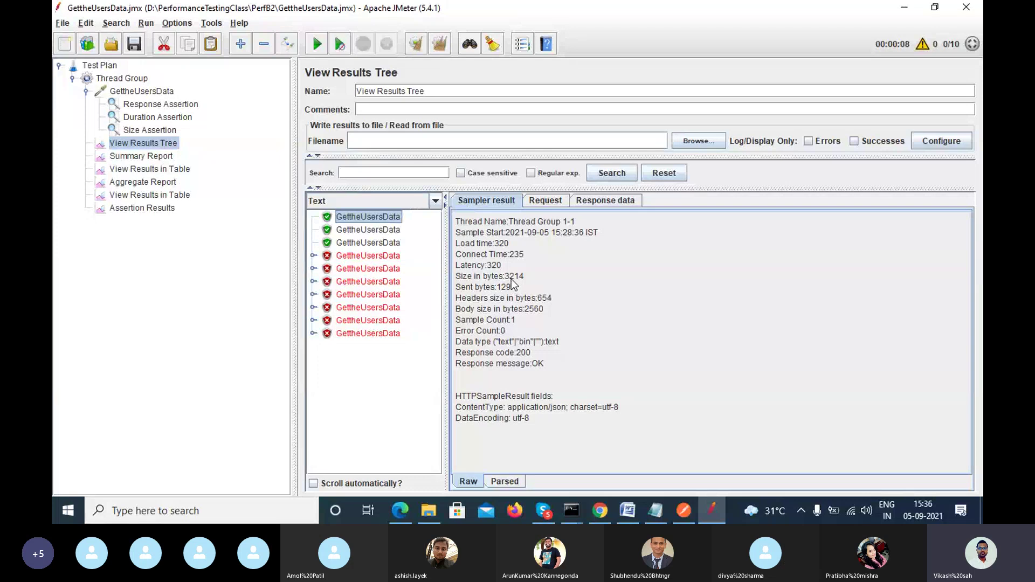
{"action": "left_click_drag", "start_coordinate": [505, 277], "coordinate": [524, 277]}
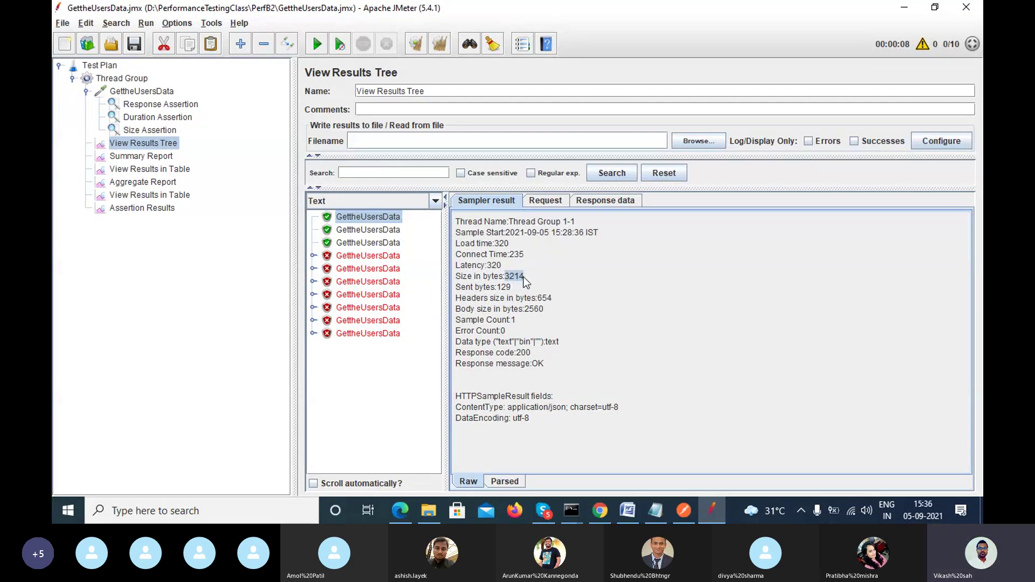
- Enter 3214 bytes with = comparison in the Size Assertion and compare with the sample size
{"action": "left_click", "coordinate": [159, 133]}
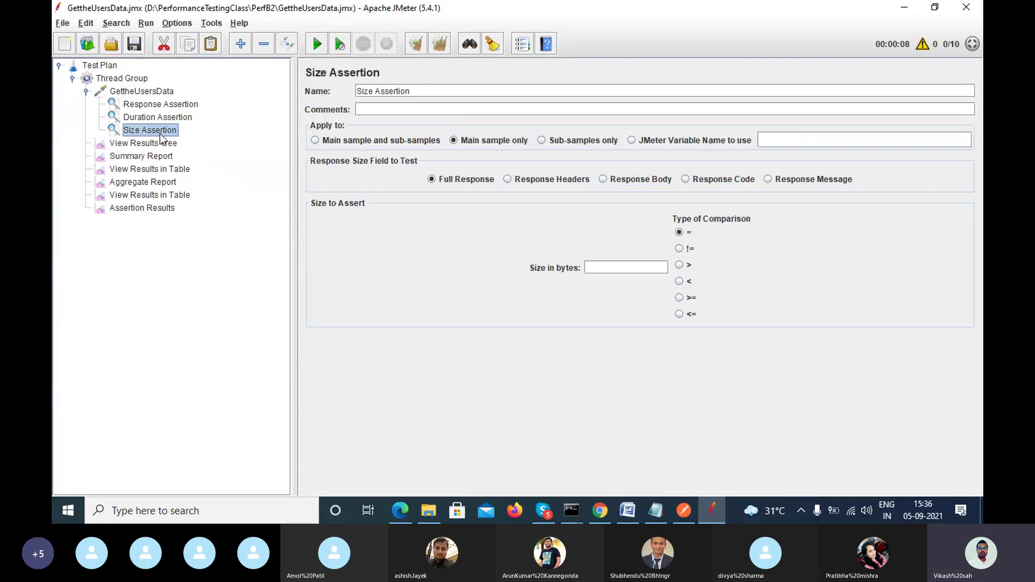
{"action": "left_click", "coordinate": [651, 268]}
{"action": "type", "text": "3214"}
{"action": "left_click_drag", "start_coordinate": [609, 268], "coordinate": [586, 268]}
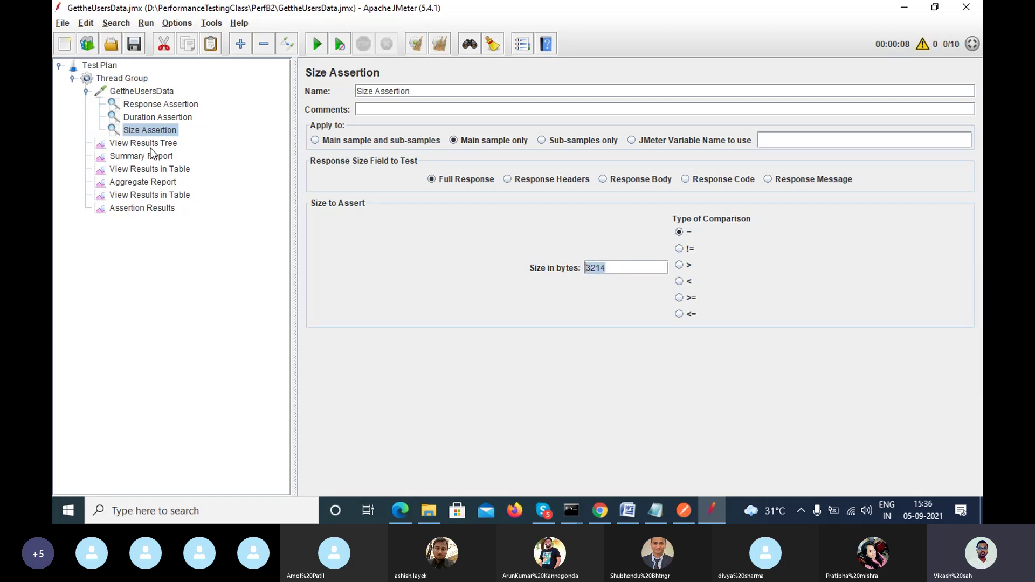
{"action": "left_click", "coordinate": [150, 144]}
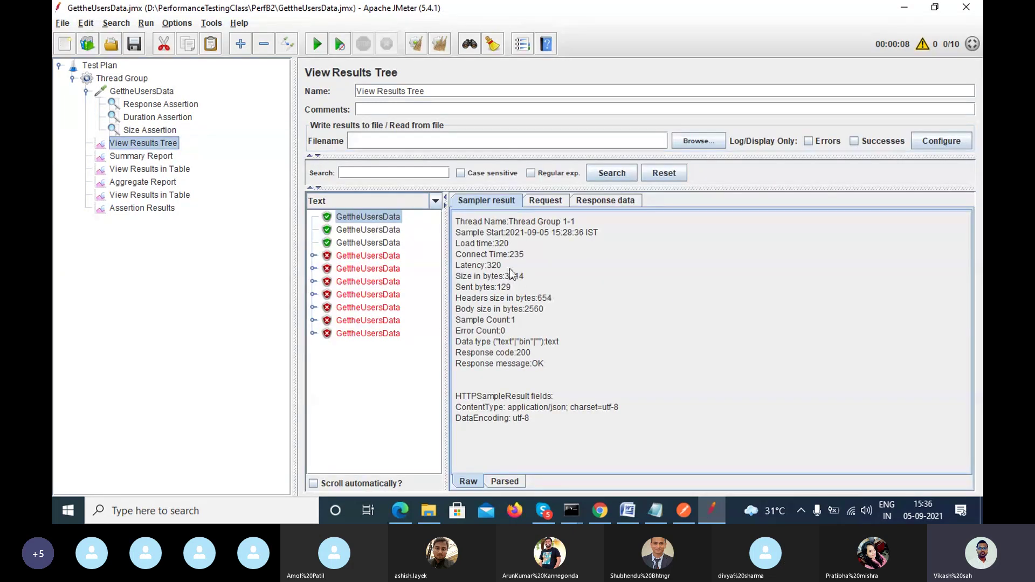
{"action": "left_click_drag", "start_coordinate": [526, 276], "coordinate": [506, 277]}
- Change the Thread Group from 10 to 5 threads and run the test
{"action": "left_click", "coordinate": [131, 82]}
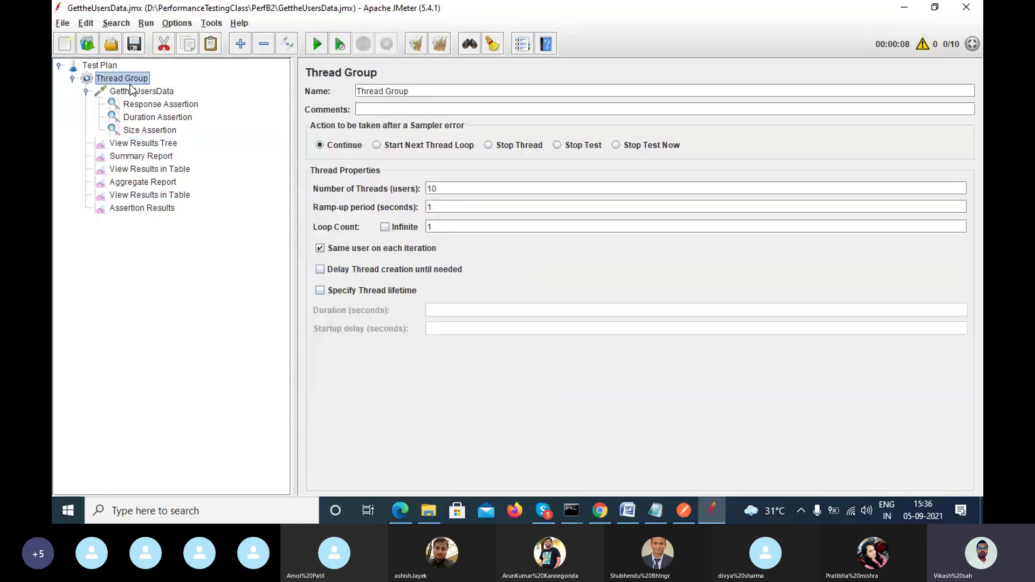
{"action": "left_click", "coordinate": [455, 187]}
{"action": "key", "text": "BackSpace"}
{"action": "key", "text": "BackSpace"}
{"action": "type", "text": "5"}
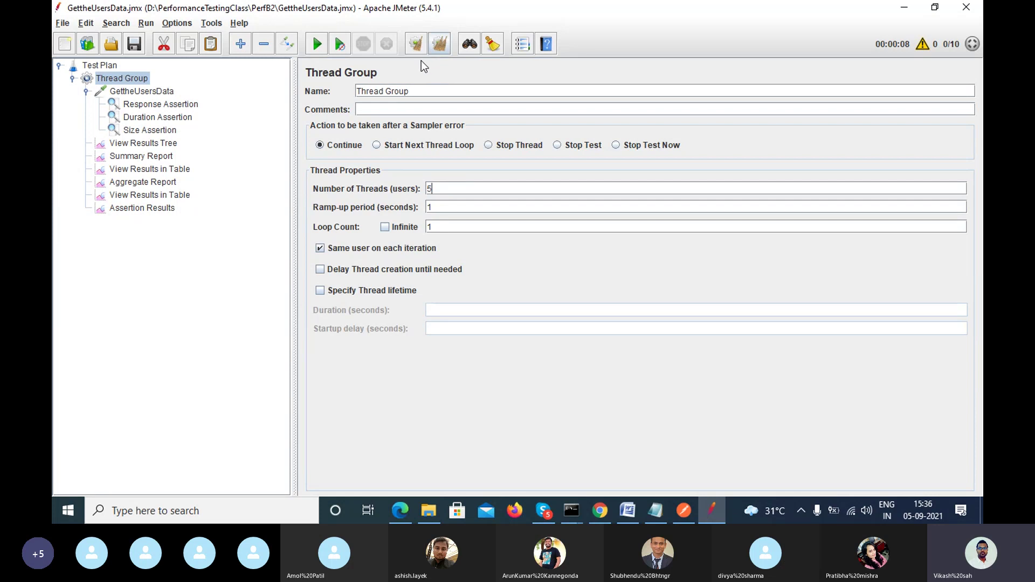
{"action": "left_click", "coordinate": [324, 48]}
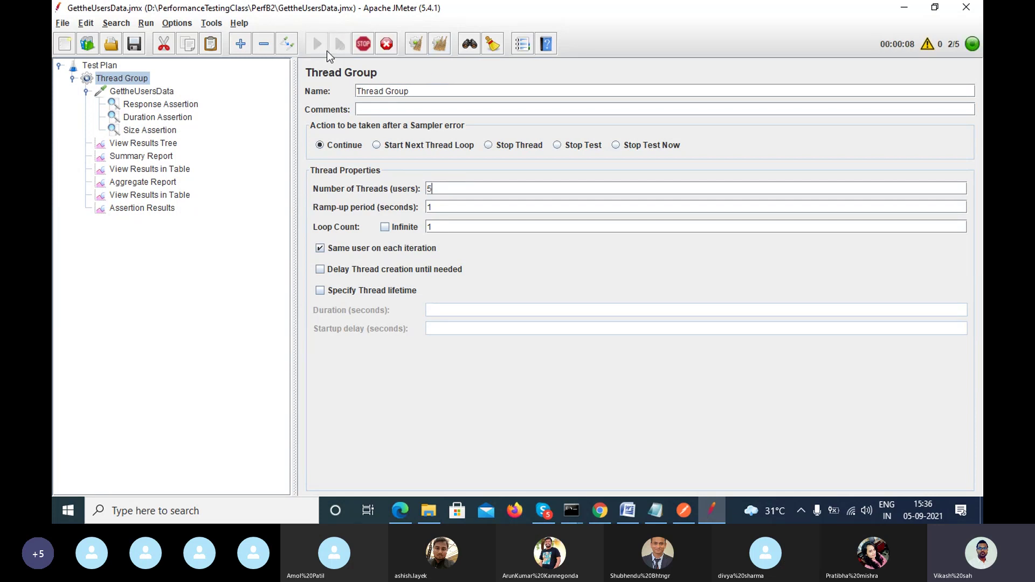
- Read the Duration Assertion failures in the results tree, showing 708 and 618 ms
{"action": "left_click", "coordinate": [162, 131]}
{"action": "left_click", "coordinate": [164, 144]}
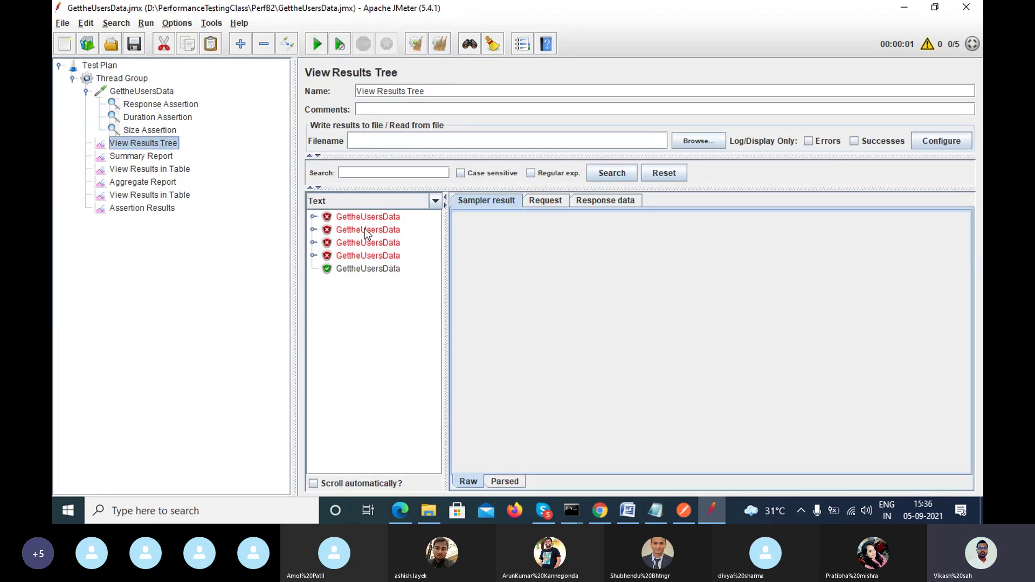
{"action": "left_click", "coordinate": [364, 218]}
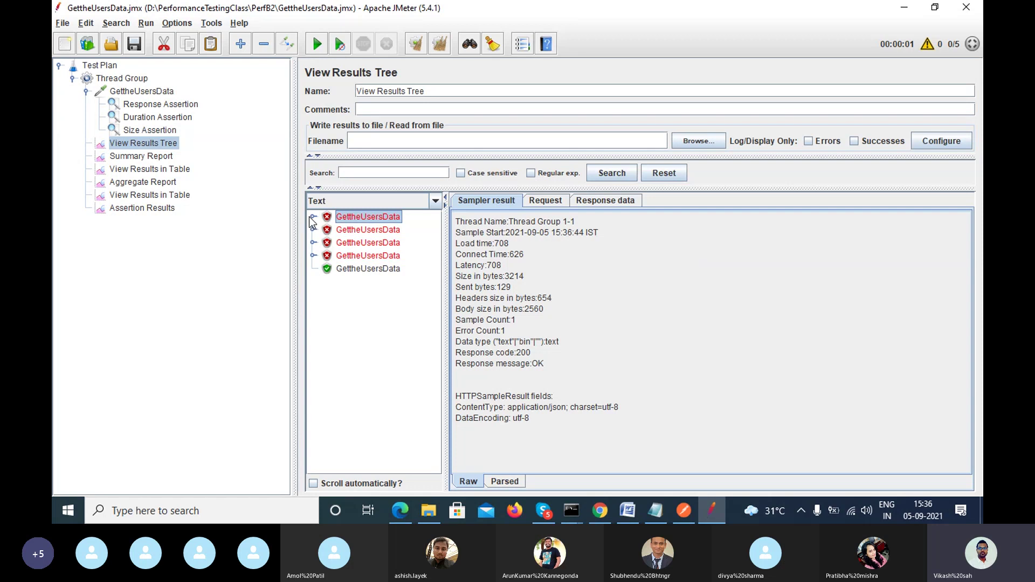
{"action": "left_click", "coordinate": [312, 218]}
{"action": "left_click", "coordinate": [357, 231]}
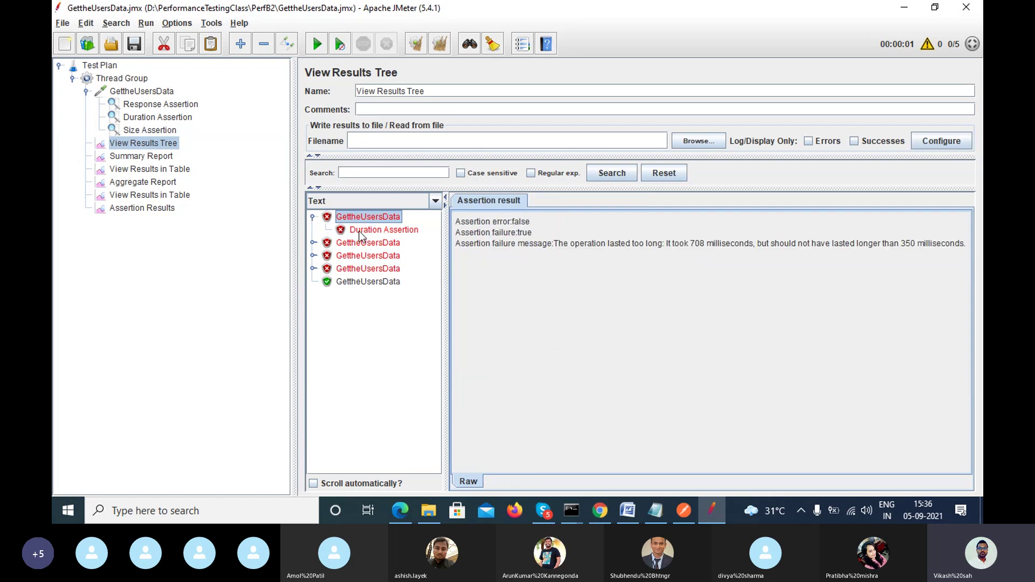
{"action": "left_click", "coordinate": [314, 244]}
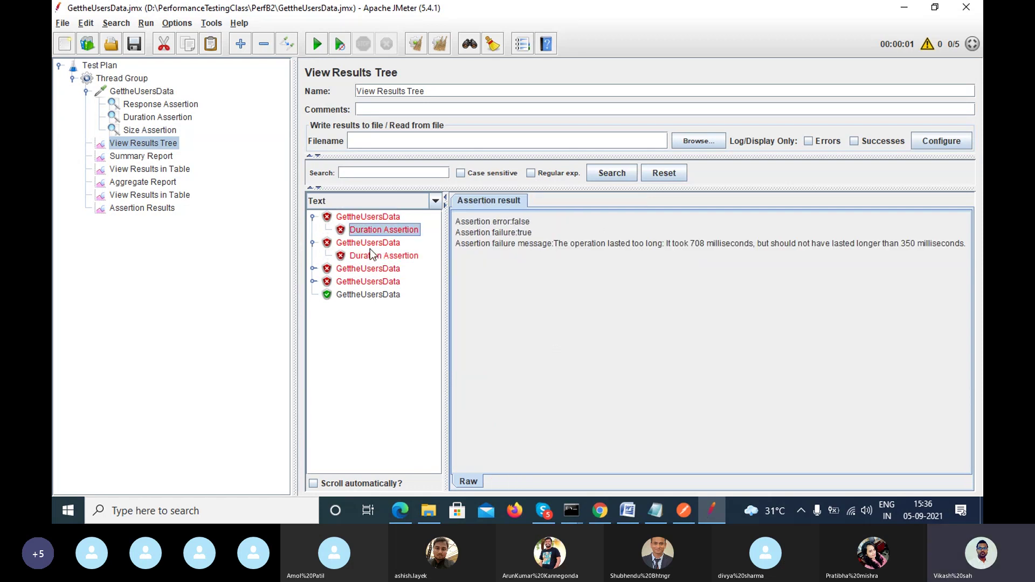
{"action": "left_click", "coordinate": [374, 257]}
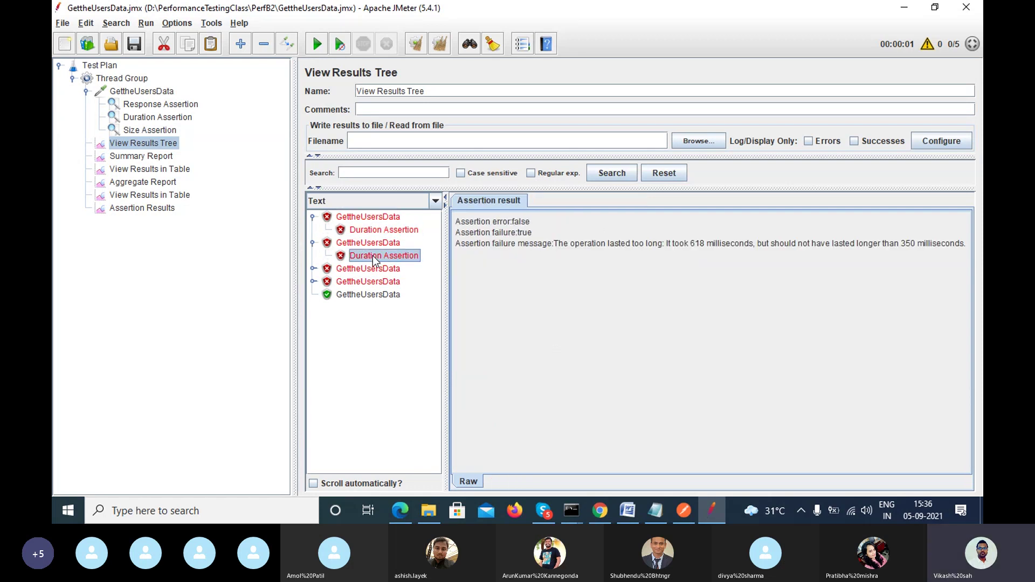
{"action": "left_click", "coordinate": [184, 118]}
- Raise the Duration Assertion limit from 350 to 10000 ms and rerun the test
{"action": "left_click", "coordinate": [447, 184]}
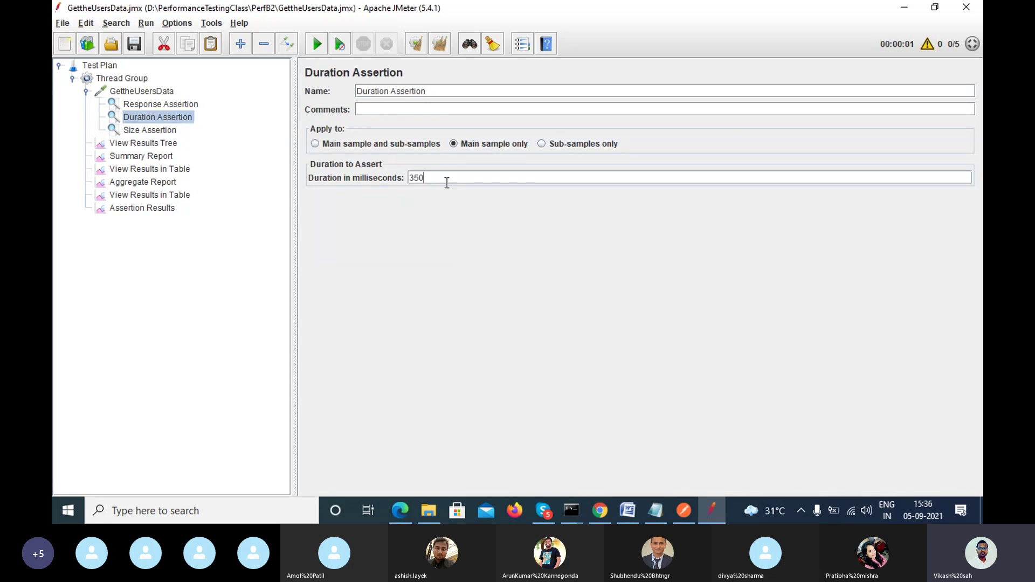
{"action": "double_click", "coordinate": [447, 184]}
{"action": "type", "text": "10000"}
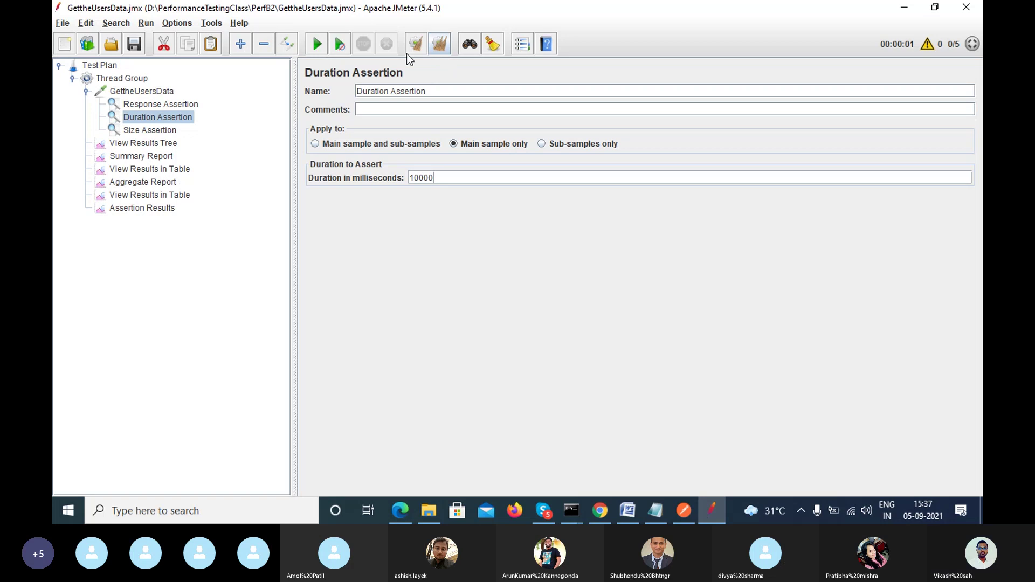
{"action": "left_click", "coordinate": [319, 47]}
- Confirm the rerun samples pass, each with a 3214-byte response
{"action": "left_click", "coordinate": [167, 145]}
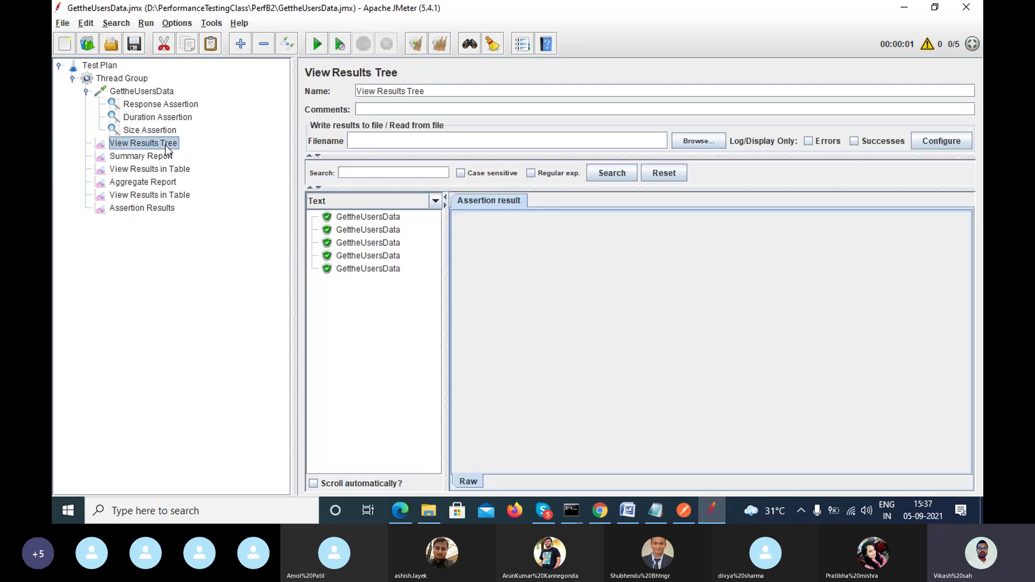
{"action": "left_click", "coordinate": [381, 220]}
{"action": "left_click", "coordinate": [382, 231]}
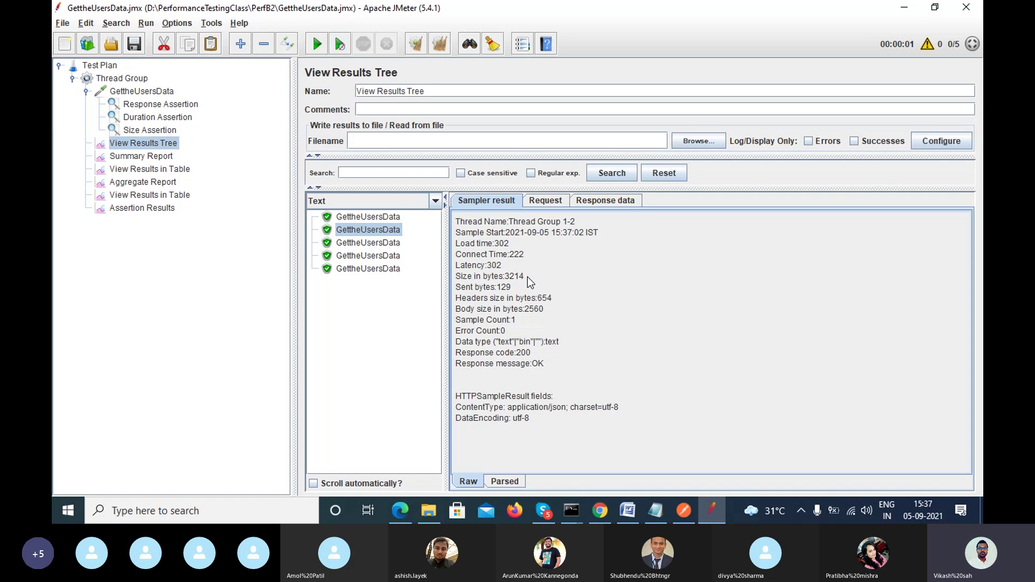
{"action": "left_click_drag", "start_coordinate": [526, 277], "coordinate": [509, 278]}
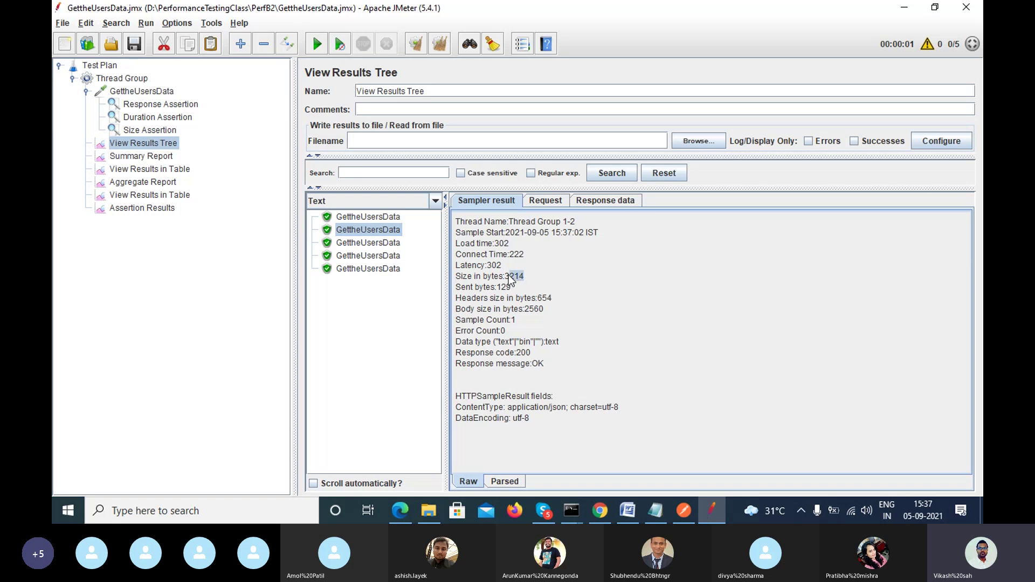
{"action": "left_click", "coordinate": [150, 130]}
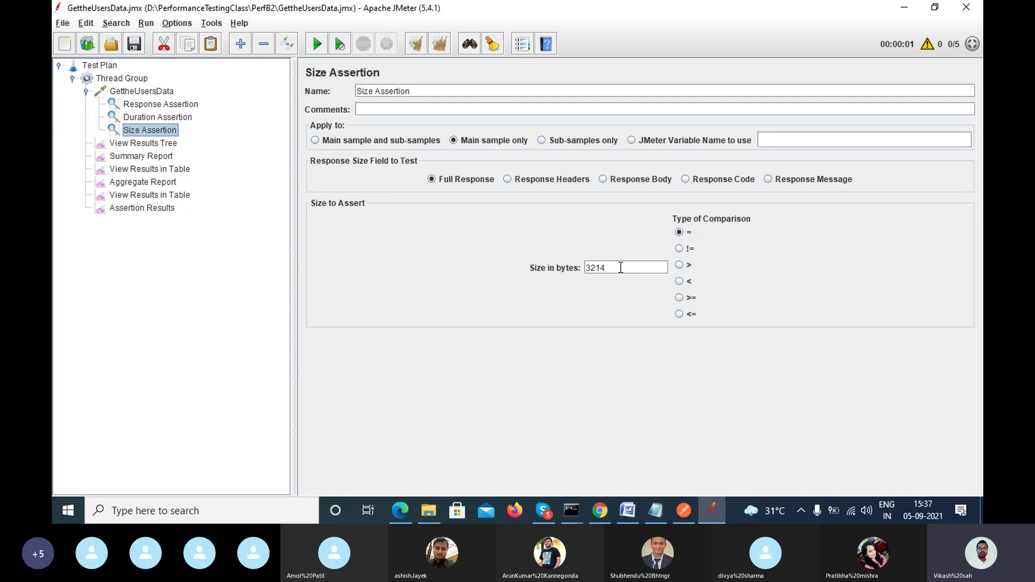
- Switch the Size Assertion comparison to < 3214 bytes and rerun the test
{"action": "left_click_drag", "start_coordinate": [621, 268], "coordinate": [589, 268]}
{"action": "left_click", "coordinate": [613, 271]}
{"action": "left_click", "coordinate": [682, 283]}
{"action": "left_click", "coordinate": [318, 46]}
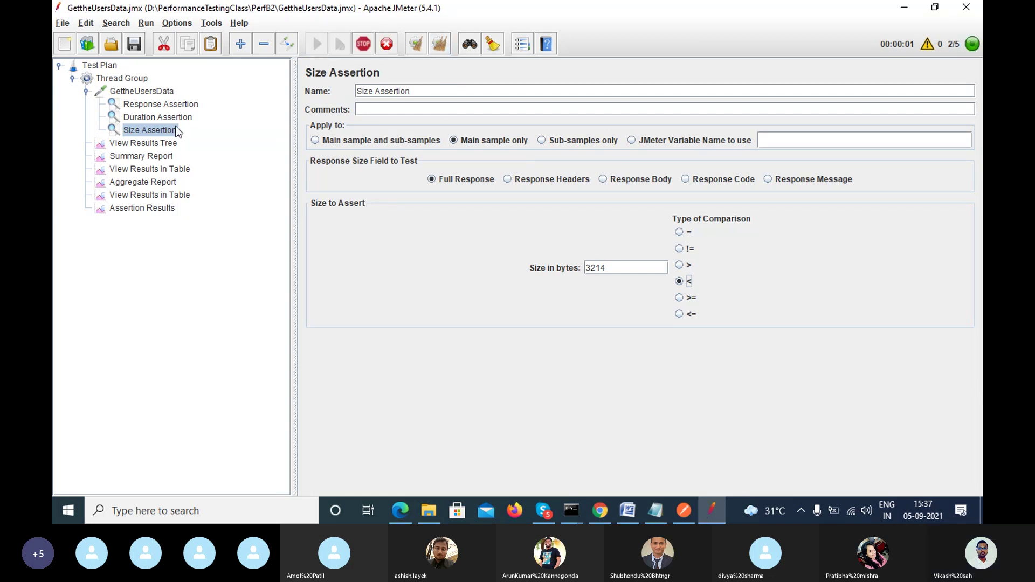
- Read the wrong-size failure message on the first rerun sample
{"action": "left_click", "coordinate": [143, 143]}
{"action": "left_click", "coordinate": [364, 218]}
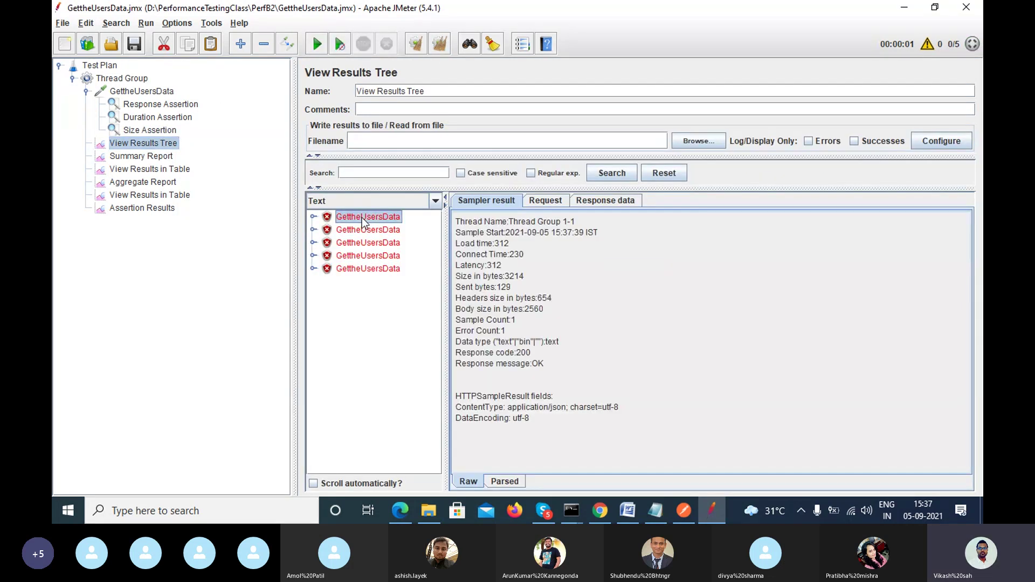
{"action": "left_click", "coordinate": [316, 217]}
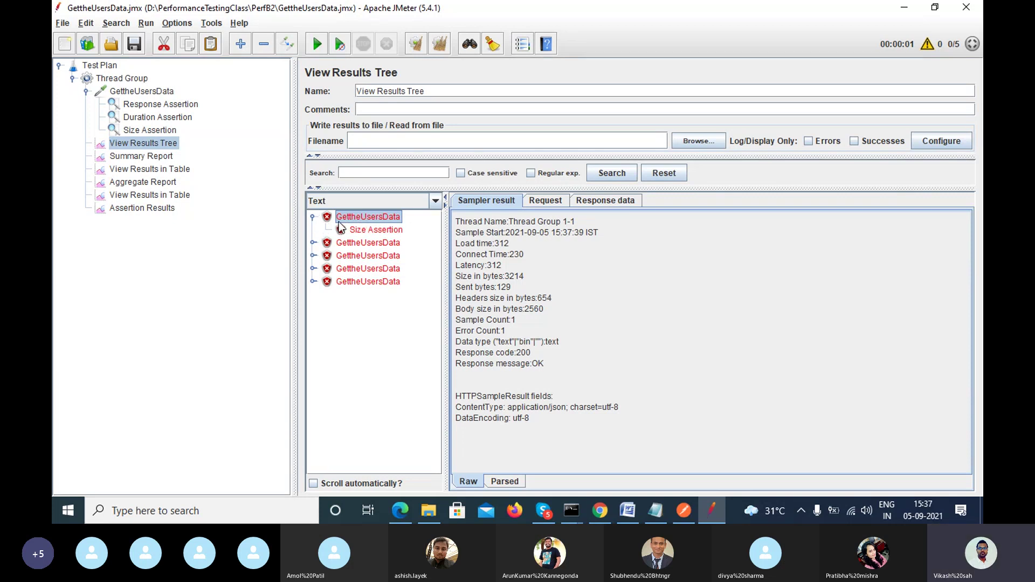
{"action": "left_click", "coordinate": [374, 230]}
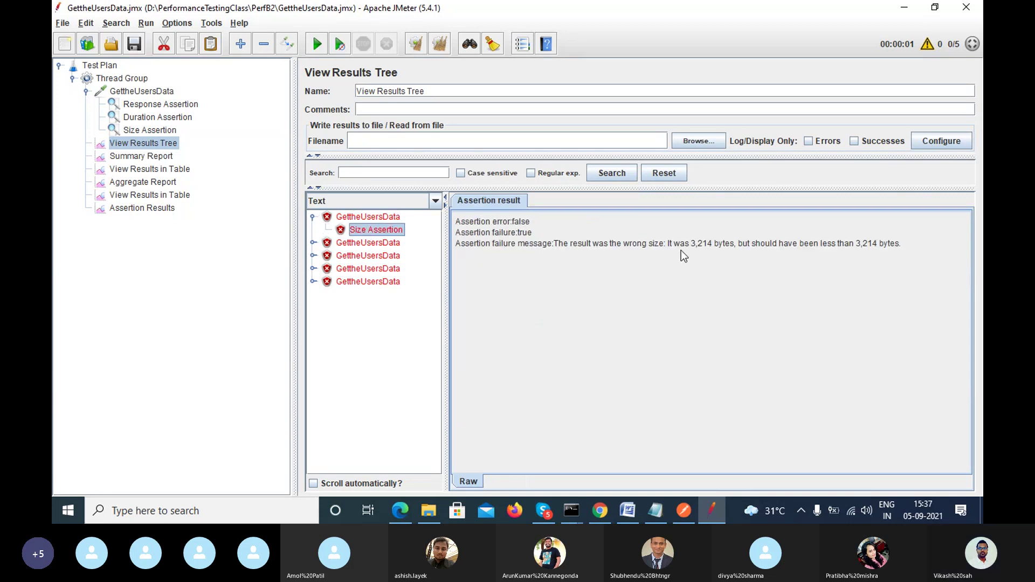
{"action": "left_click_drag", "start_coordinate": [678, 248], "coordinate": [903, 249]}
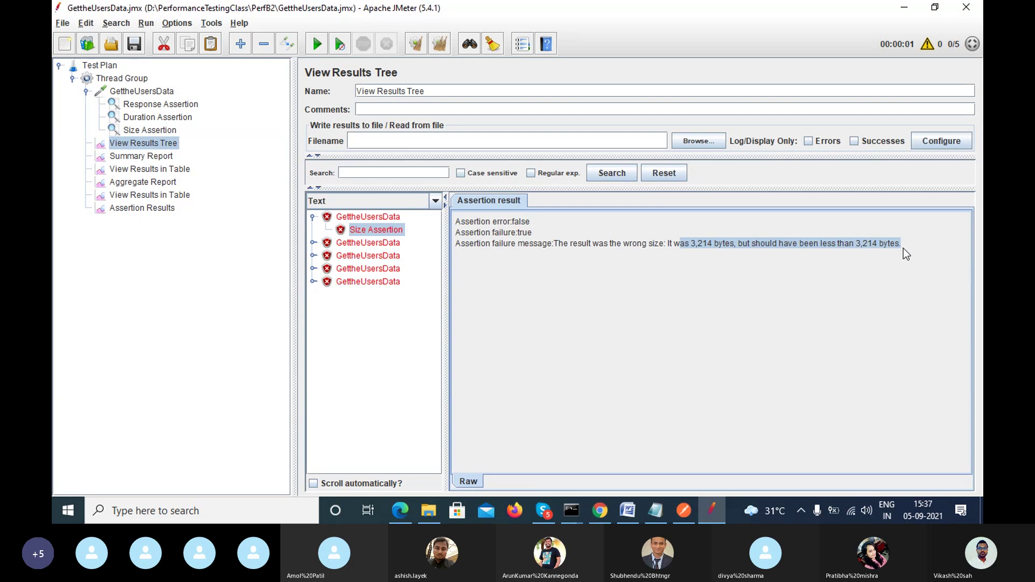
- Place the cursor in the Size Assertion's 3214 byte value for editing
{"action": "left_click", "coordinate": [153, 135]}
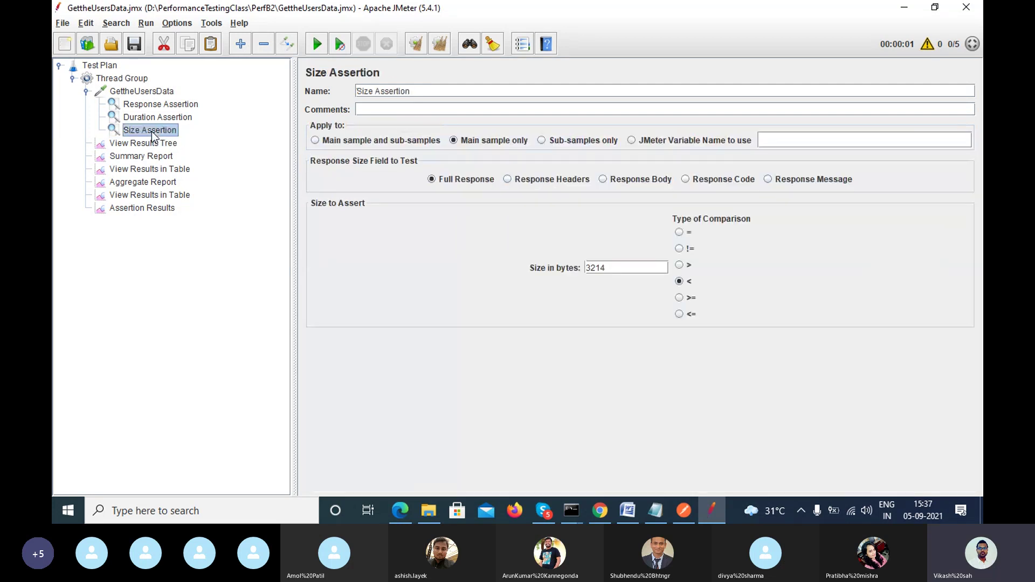
{"action": "left_click", "coordinate": [623, 271]}
{"action": "double_click", "coordinate": [623, 272]}
{"action": "left_click", "coordinate": [608, 270]}
{"action": "left_click", "coordinate": [587, 268]}
- Set the Size Assertion to > 4000 bytes and rerun the test
{"action": "double_click", "coordinate": [621, 268]}
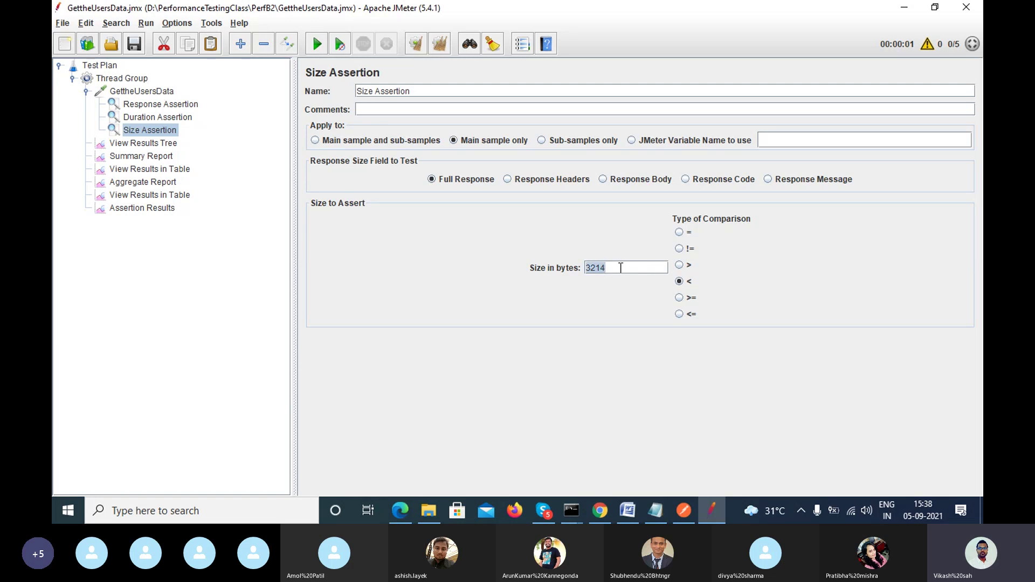
{"action": "type", "text": "4000"}
{"action": "left_click", "coordinate": [679, 265]}
{"action": "double_click", "coordinate": [622, 268]}
{"action": "left_click", "coordinate": [615, 271]}
{"action": "left_click", "coordinate": [158, 130]}
{"action": "left_click", "coordinate": [318, 47]}
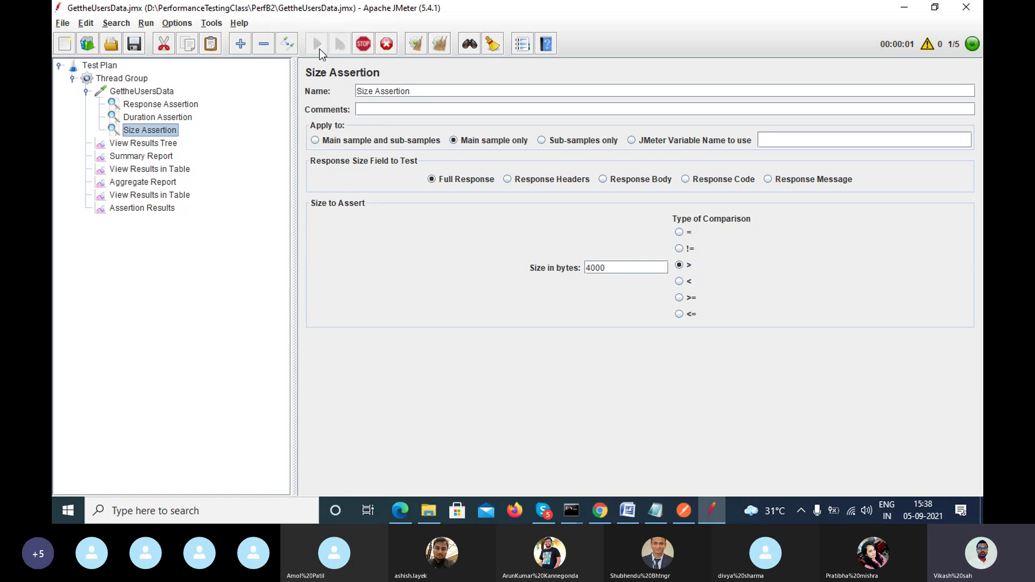
- Read the size failure showing each sample is only 3,214 bytes
{"action": "left_click", "coordinate": [135, 142]}
{"action": "left_click", "coordinate": [364, 217]}
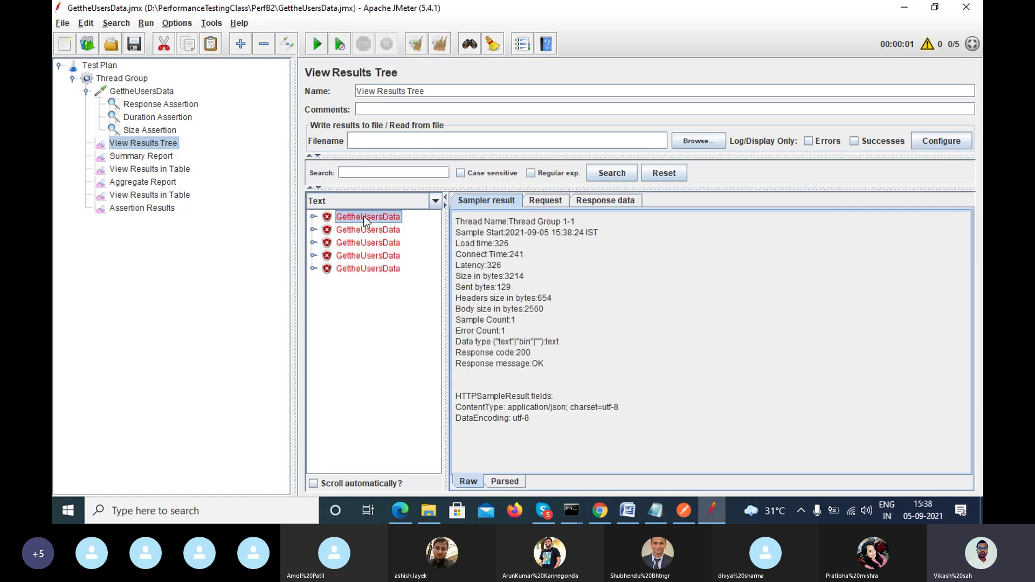
{"action": "double_click", "coordinate": [363, 217]}
{"action": "left_click", "coordinate": [382, 234]}
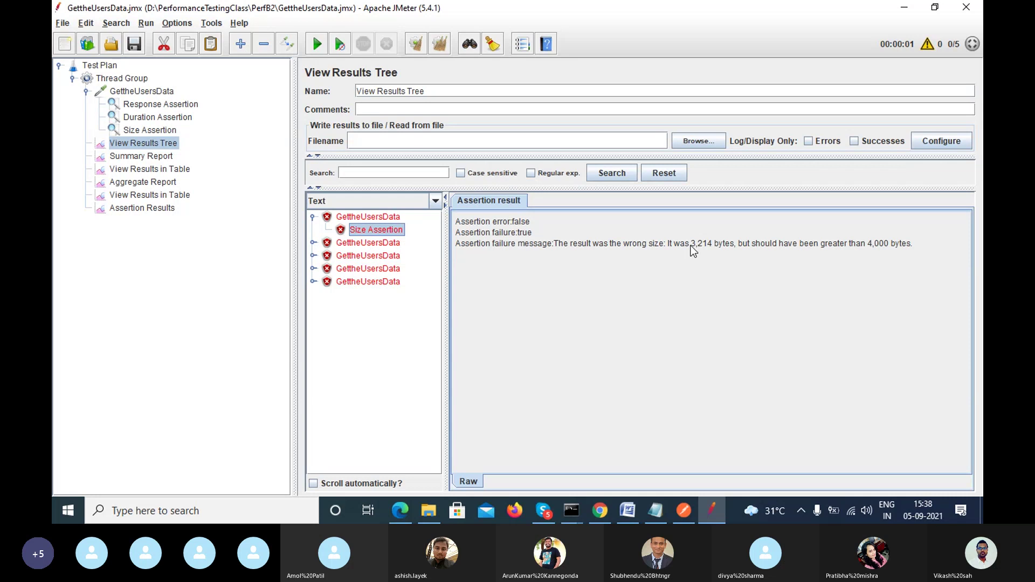
{"action": "left_click_drag", "start_coordinate": [691, 244], "coordinate": [710, 245]}
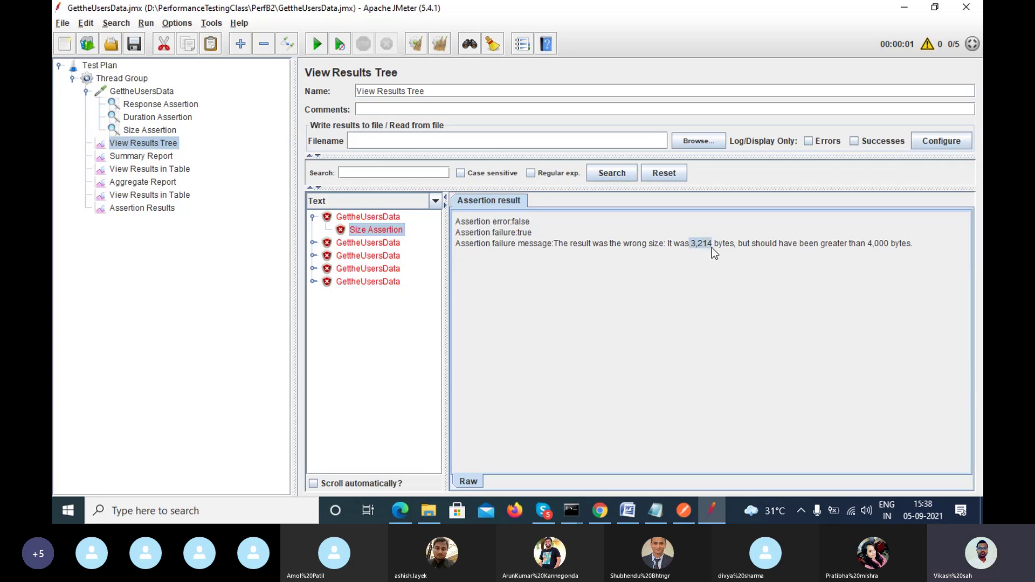
- Lower the Size Assertion threshold from 4000 to 3000 bytes
{"action": "left_click", "coordinate": [153, 132]}
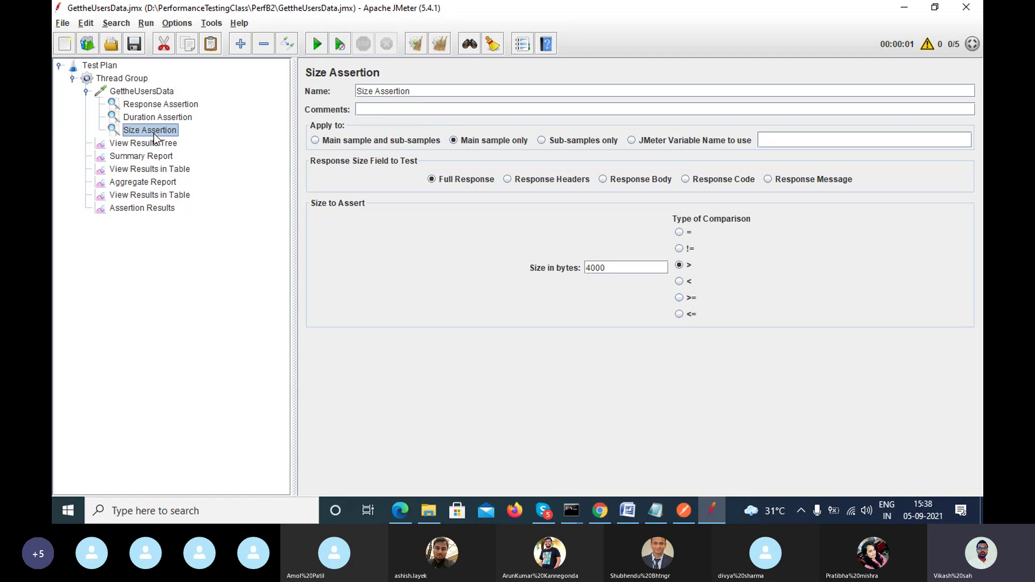
{"action": "double_click", "coordinate": [638, 272]}
{"action": "type", "text": "3000s"}
{"action": "key", "text": "BackSpace"}
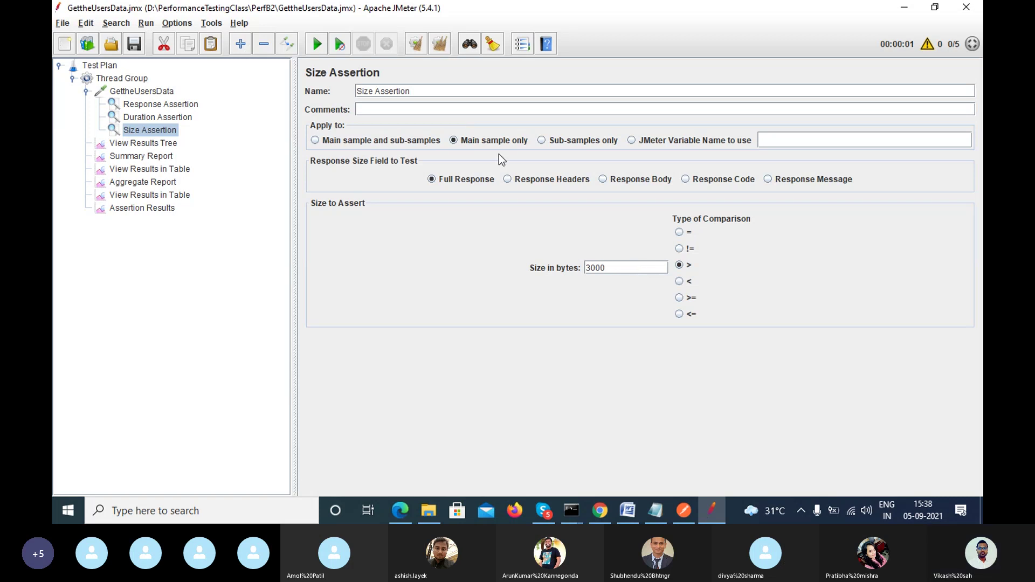
- Rerun the plan, confirm the first sample's 3214-byte response passes, and revisit the 3000 value
{"action": "left_click", "coordinate": [315, 45]}
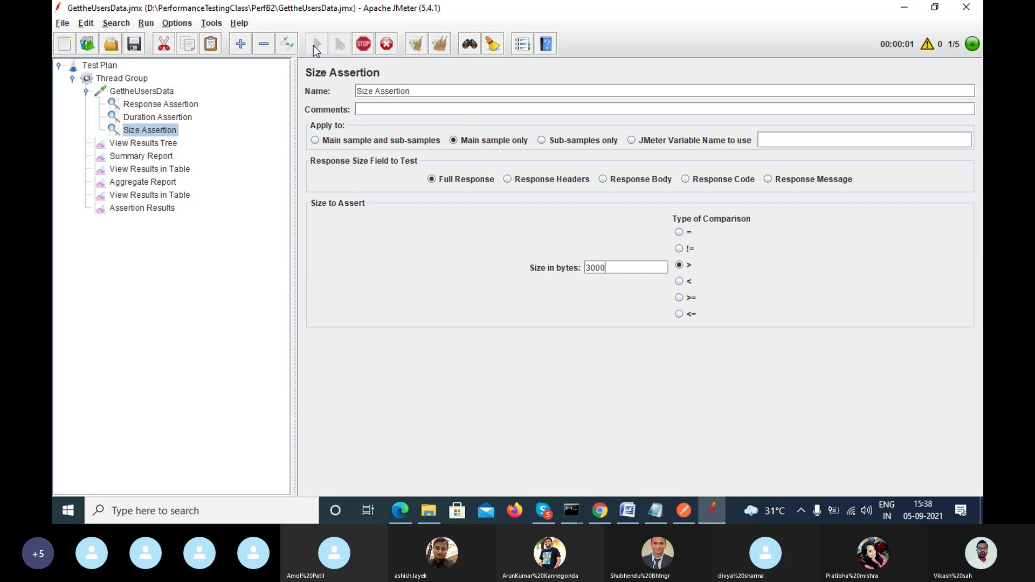
{"action": "left_click", "coordinate": [167, 144]}
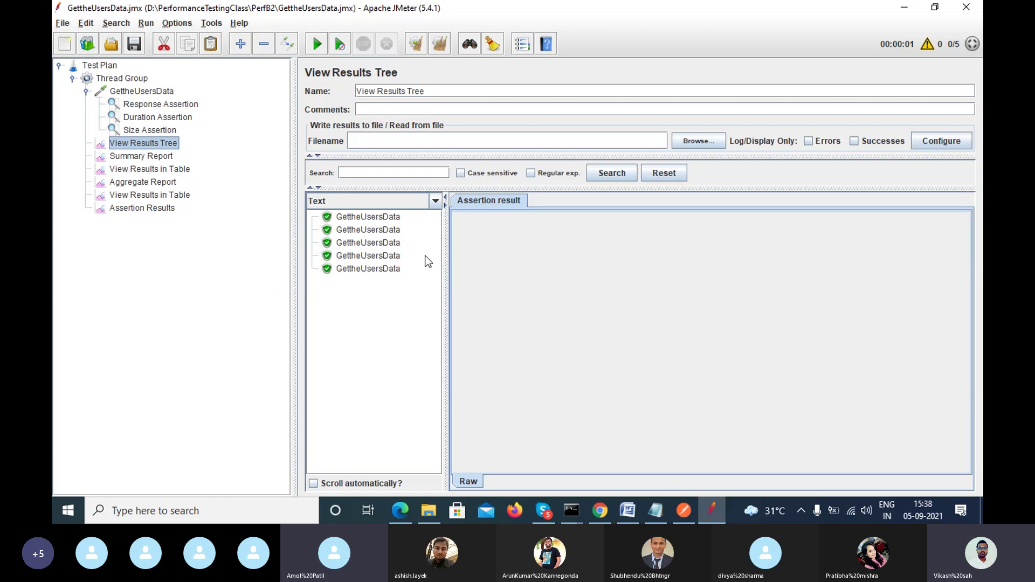
{"action": "left_click", "coordinate": [360, 218]}
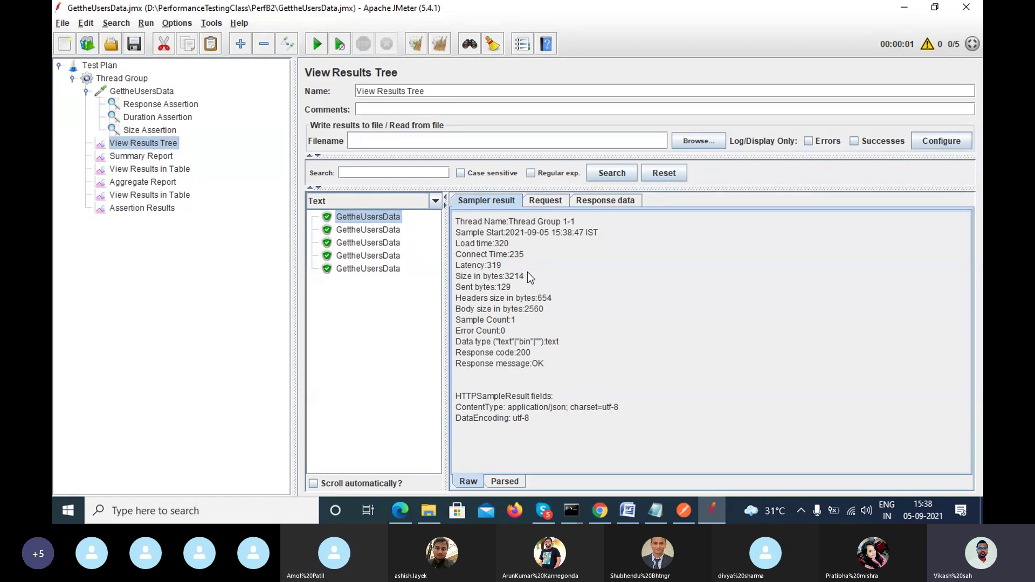
{"action": "left_click_drag", "start_coordinate": [526, 275], "coordinate": [509, 285]}
{"action": "left_click", "coordinate": [156, 131]}
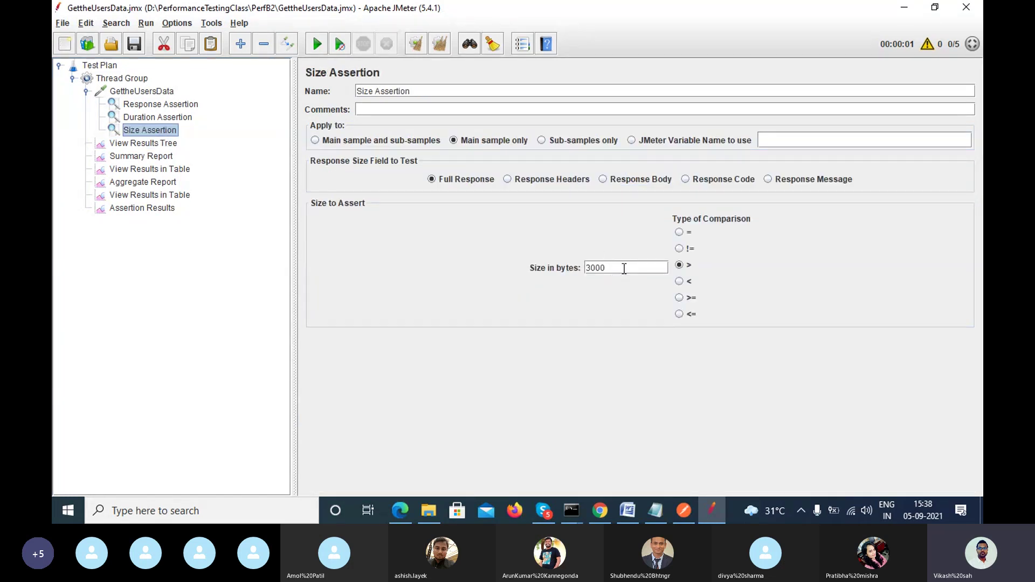
{"action": "left_click_drag", "start_coordinate": [623, 268], "coordinate": [582, 268]}
- Look over the Word notes on assertions, then return to the GettheUsersData plan in JMeter
{"action": "right_click", "coordinate": [162, 93]}
{"action": "mouse_move", "coordinate": [222, 99]}
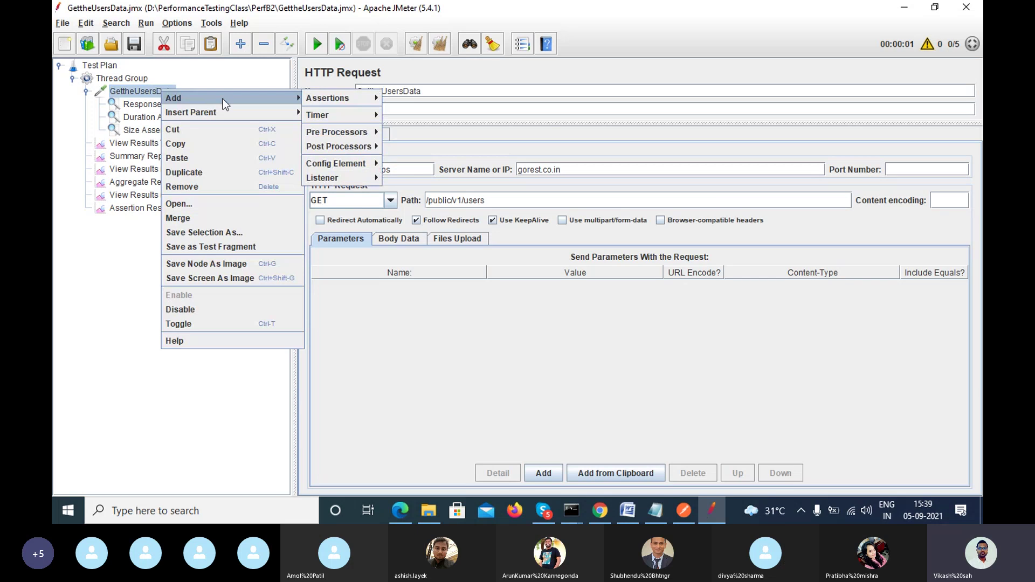
{"action": "mouse_move", "coordinate": [347, 99]}
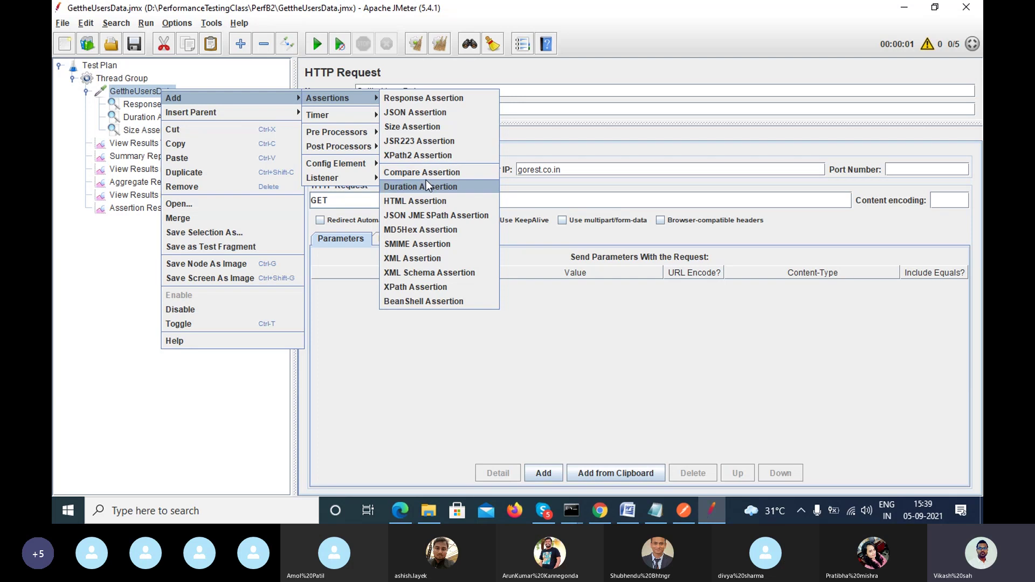
{"action": "left_click", "coordinate": [633, 516]}
{"action": "scroll", "coordinate": [392, 310], "scroll_direction": "down", "scroll_amount": 3}
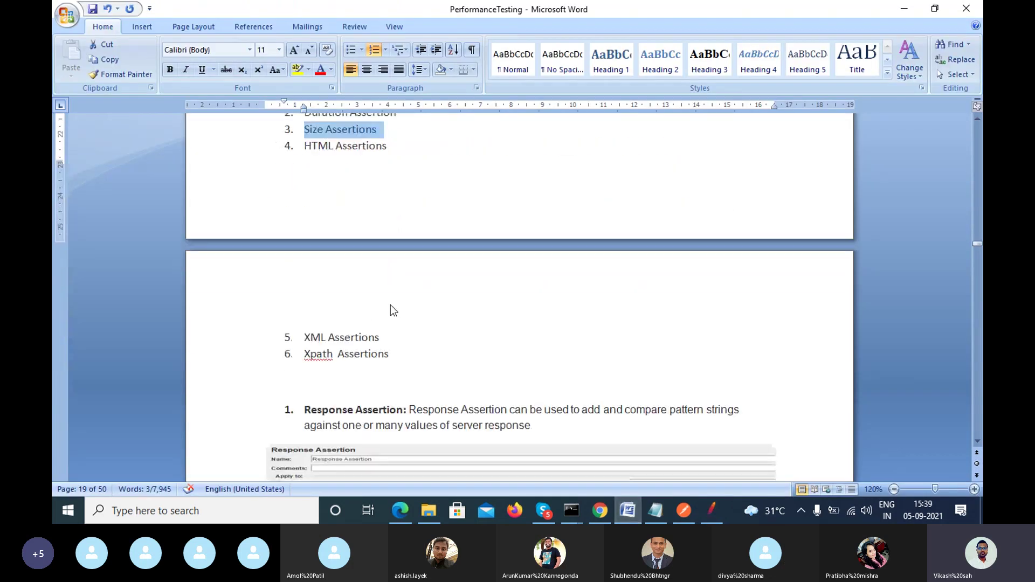
{"action": "scroll", "coordinate": [390, 306], "scroll_direction": "up", "scroll_amount": 2}
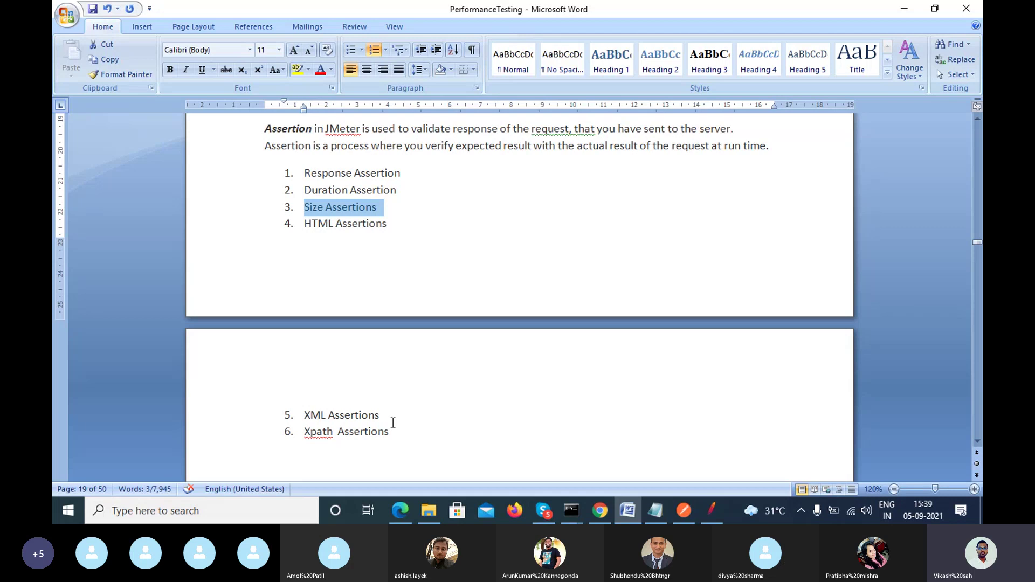
{"action": "key", "text": "alt+Tab"}
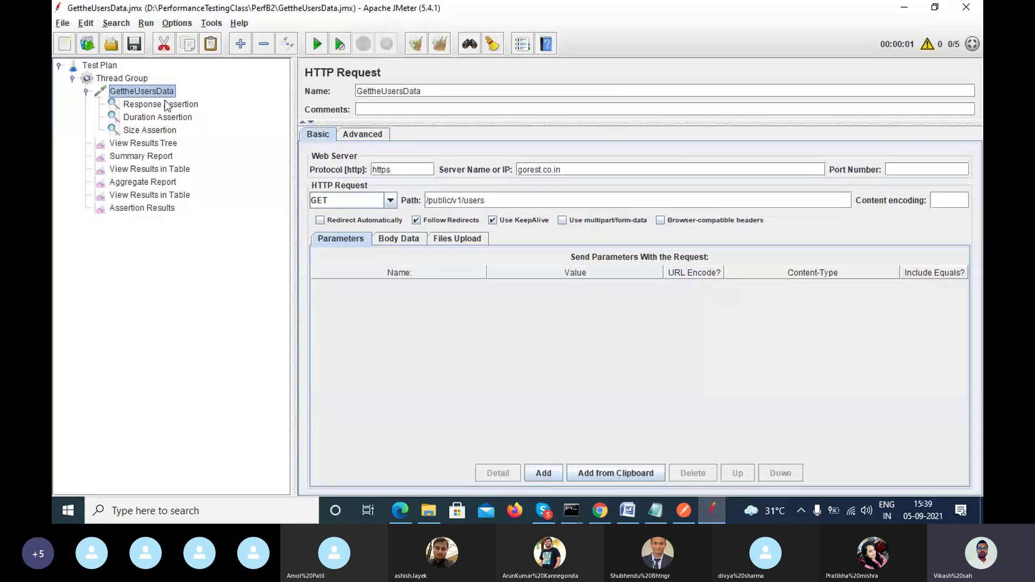
- Add a JSON Assertion under the GettheUsersData request and reselect the request
{"action": "right_click", "coordinate": [161, 91]}
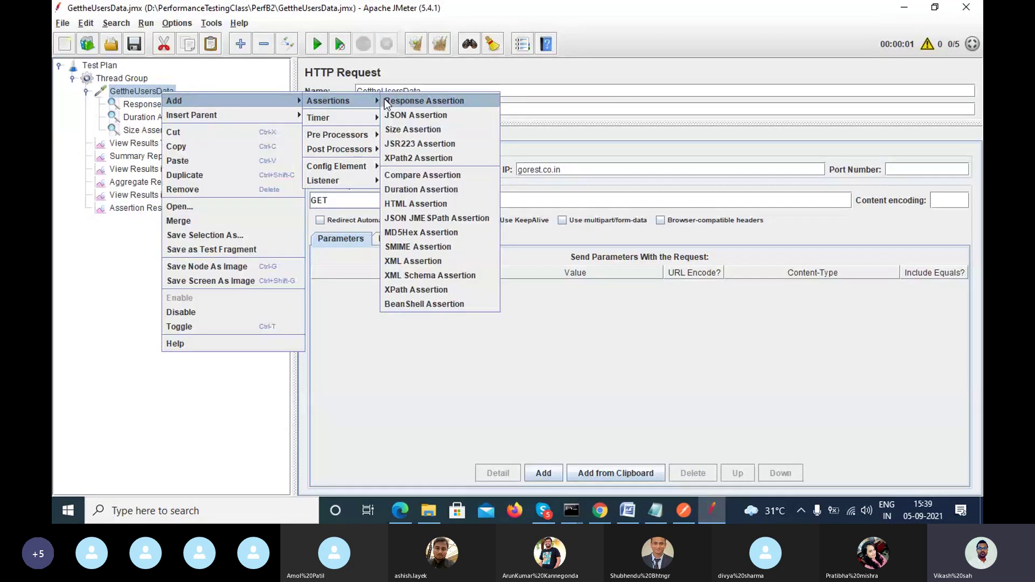
{"action": "left_click", "coordinate": [406, 112]}
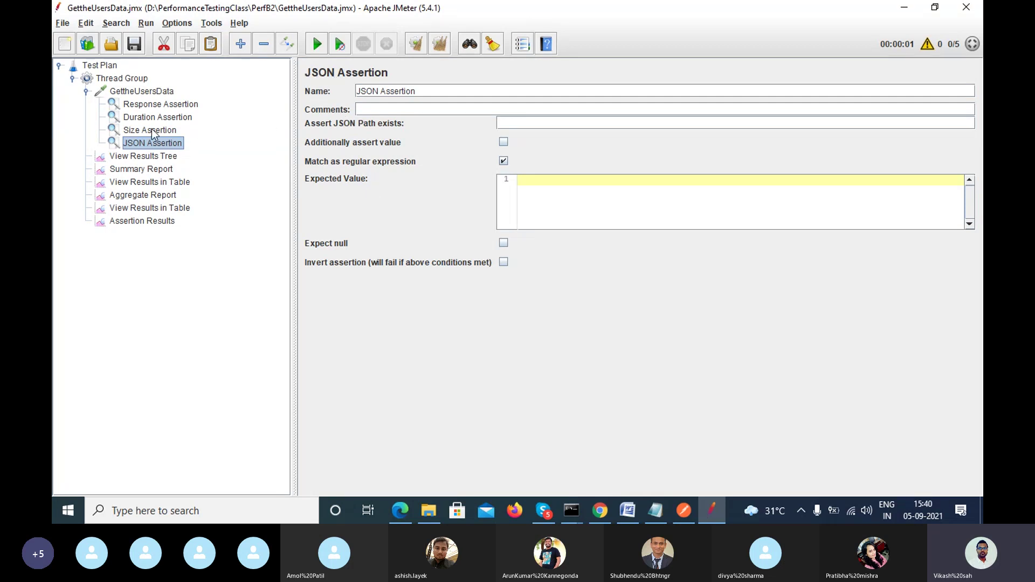
{"action": "left_click", "coordinate": [157, 92]}
- Duplicate GettheUsersData and point the copy's path to /public/v1/users/4
{"action": "right_click", "coordinate": [156, 93]}
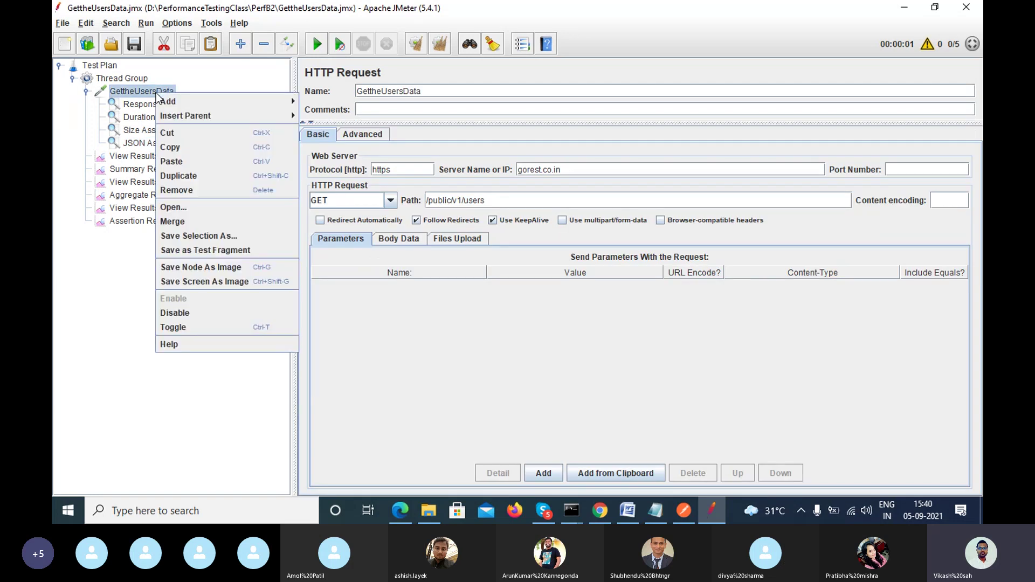
{"action": "left_click", "coordinate": [201, 176]}
{"action": "left_click", "coordinate": [157, 156]}
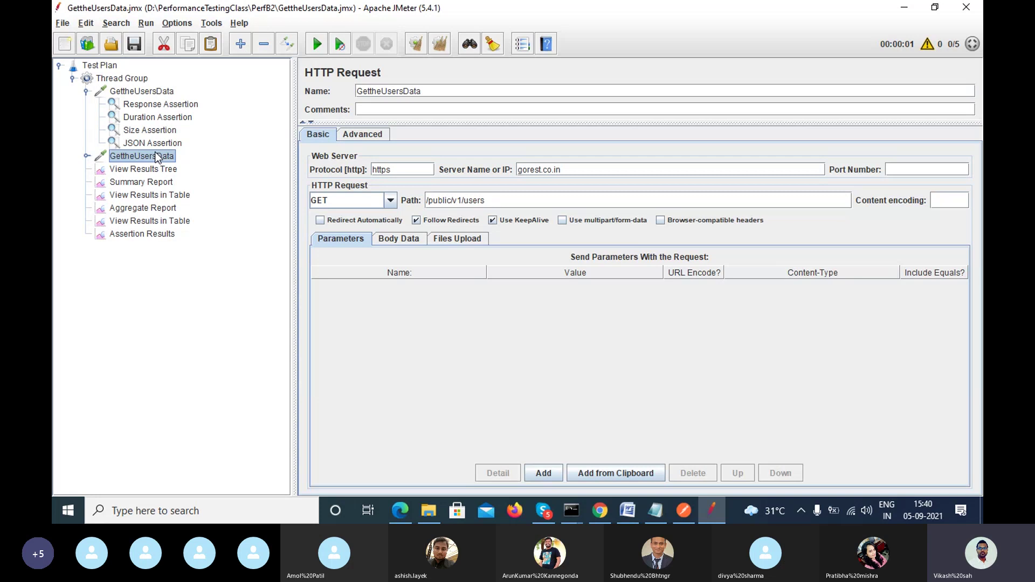
{"action": "left_click", "coordinate": [504, 198]}
- Run the plan and inspect why the JSON Assertion failed in View Results Tree
{"action": "left_click", "coordinate": [316, 47]}
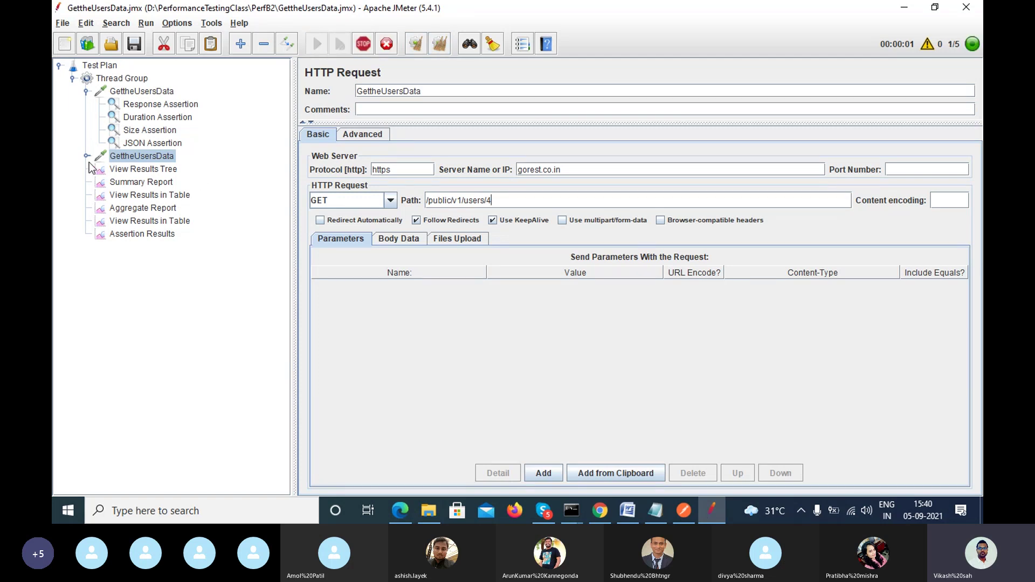
{"action": "left_click", "coordinate": [88, 158]}
{"action": "left_click", "coordinate": [152, 222]}
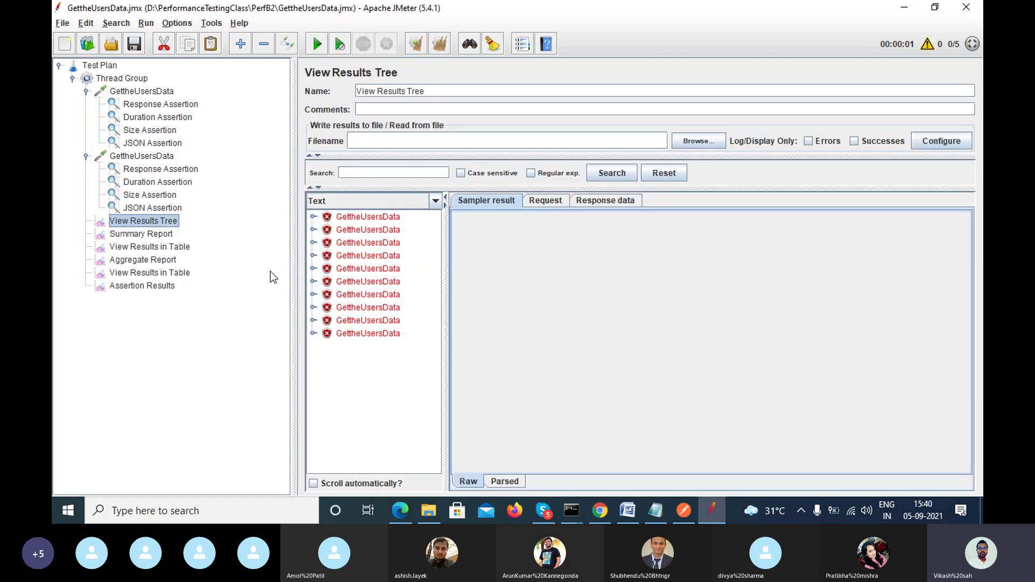
{"action": "left_click", "coordinate": [313, 217]}
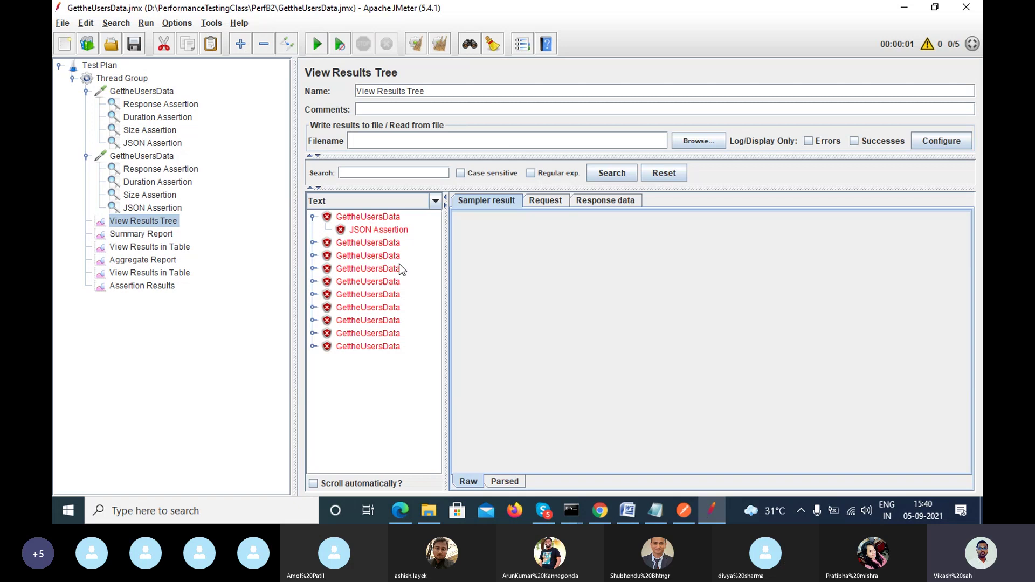
{"action": "left_click", "coordinate": [376, 231]}
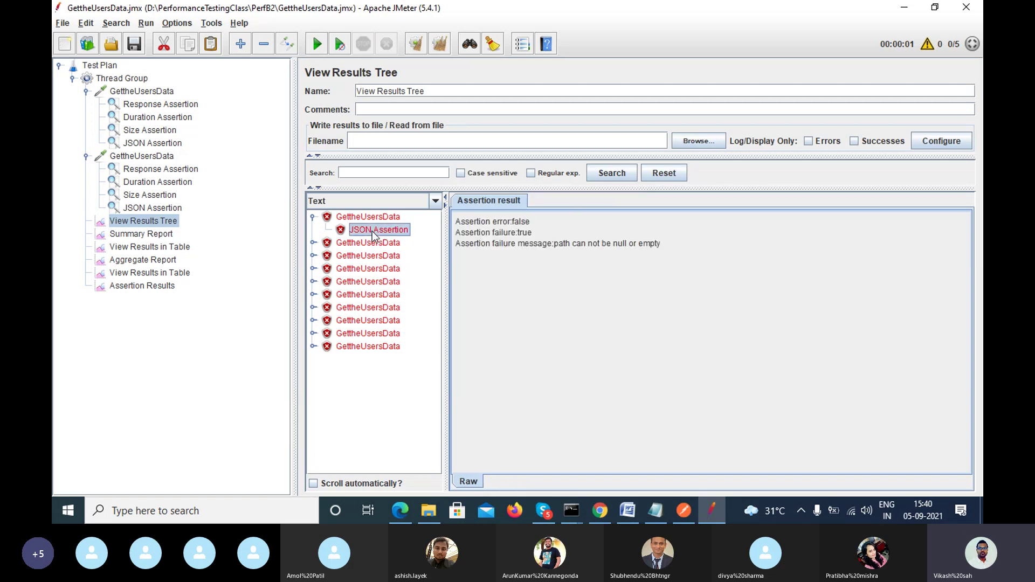
- Cut the JSON Assertion from the original request and recheck the first result's response body
{"action": "left_click", "coordinate": [151, 143]}
{"action": "left_click", "coordinate": [163, 44]}
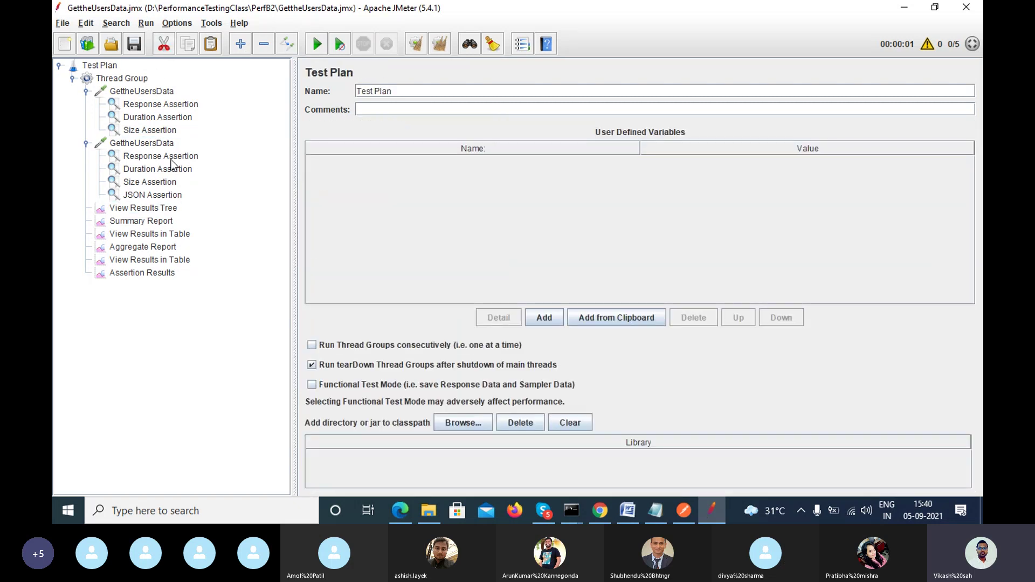
{"action": "left_click", "coordinate": [155, 197]}
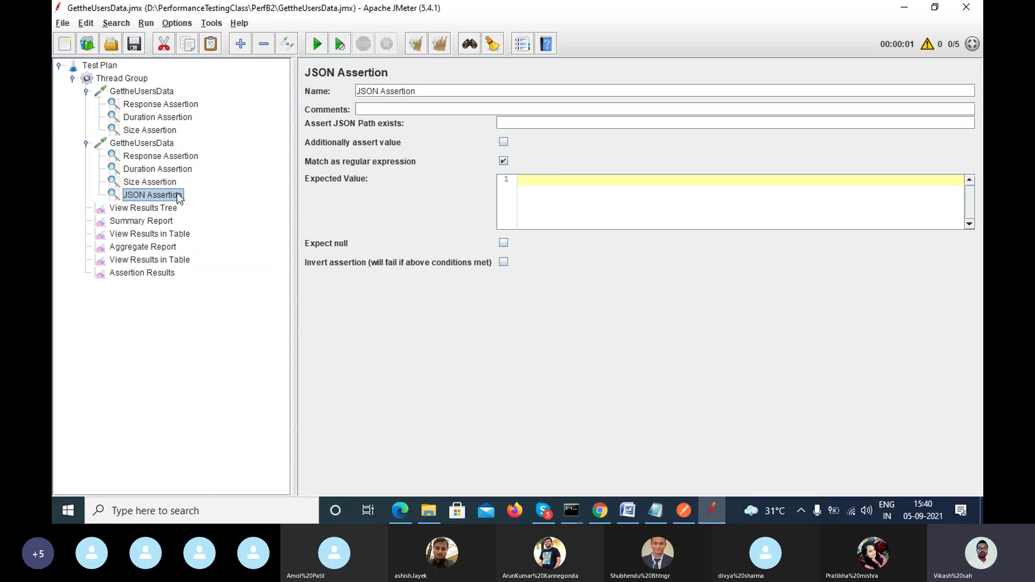
{"action": "left_click", "coordinate": [142, 209]}
{"action": "left_click", "coordinate": [377, 219]}
{"action": "left_click", "coordinate": [602, 203]}
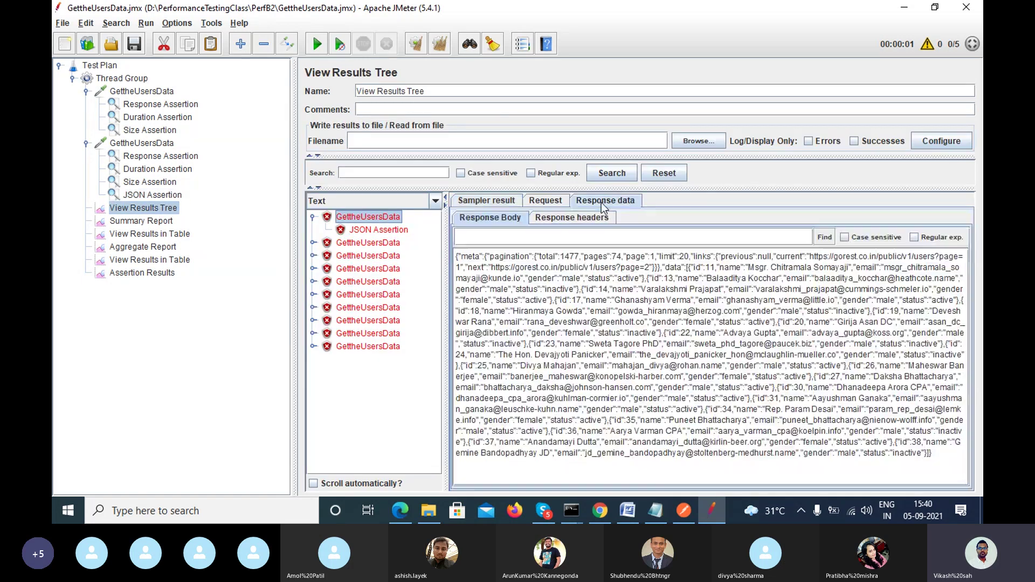
{"action": "left_click", "coordinate": [146, 144]}
{"action": "double_click", "coordinate": [480, 92]}
- Rename the copy GettheUsersDataById and cut its Response, Duration and Size assertions, keeping the JSON Assertion
{"action": "left_click", "coordinate": [480, 92]}
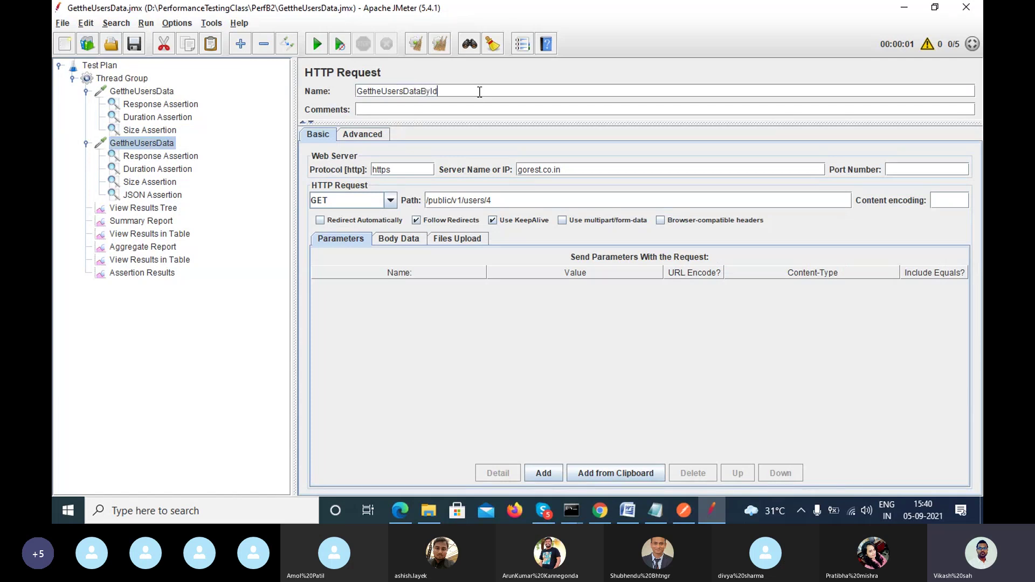
{"action": "left_click", "coordinate": [178, 197]}
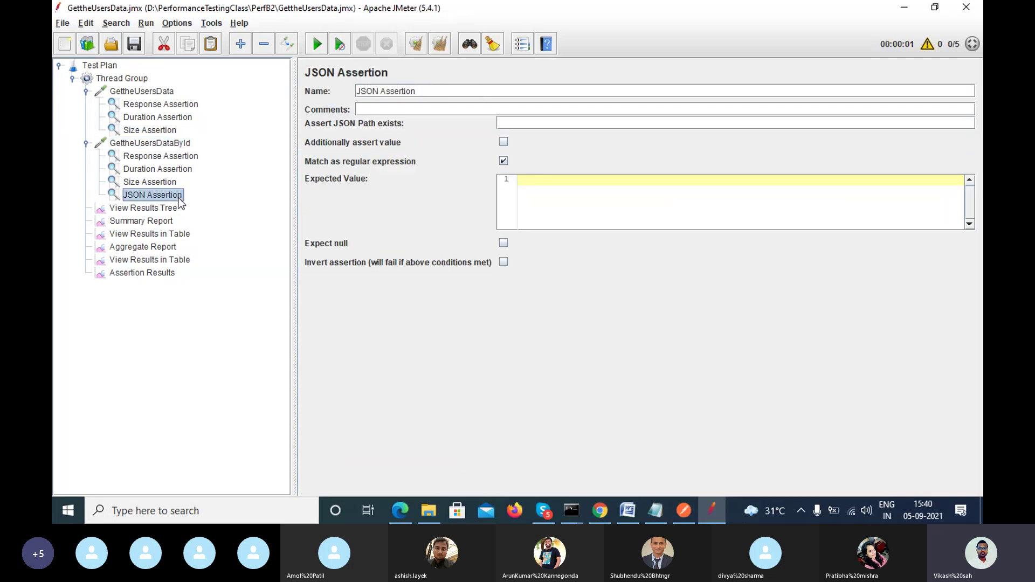
{"action": "right_click", "coordinate": [179, 198]}
{"action": "left_click", "coordinate": [164, 159]}
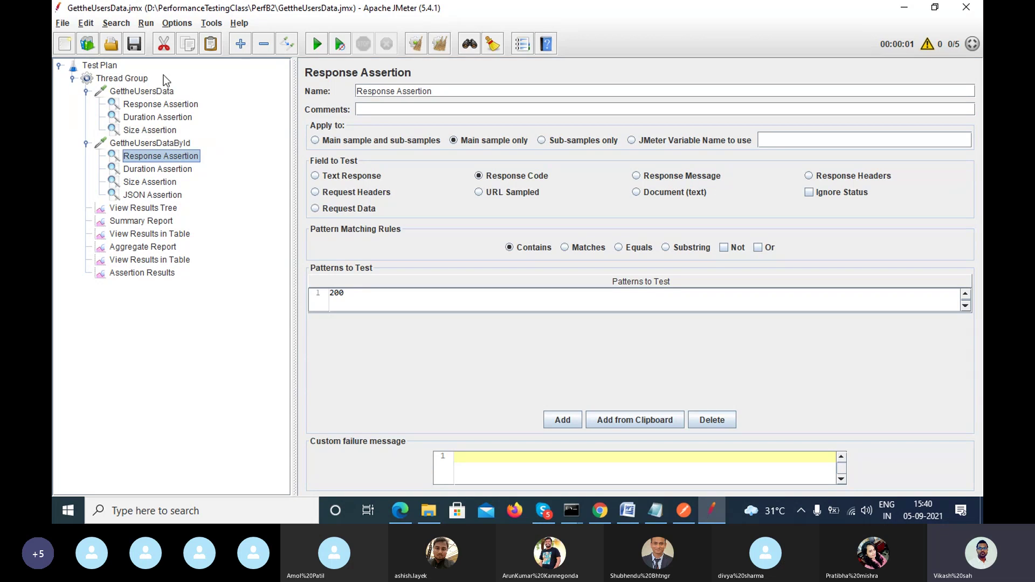
{"action": "left_click", "coordinate": [163, 47]}
{"action": "left_click", "coordinate": [157, 156]}
{"action": "left_click", "coordinate": [163, 48]}
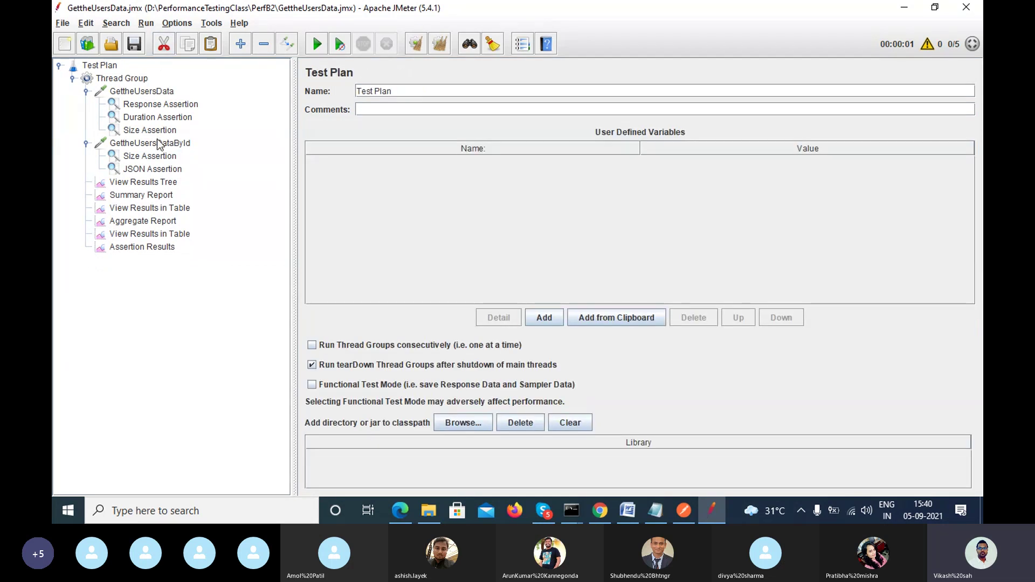
{"action": "left_click", "coordinate": [157, 156]}
{"action": "left_click", "coordinate": [163, 46]}
{"action": "left_click", "coordinate": [156, 156]}
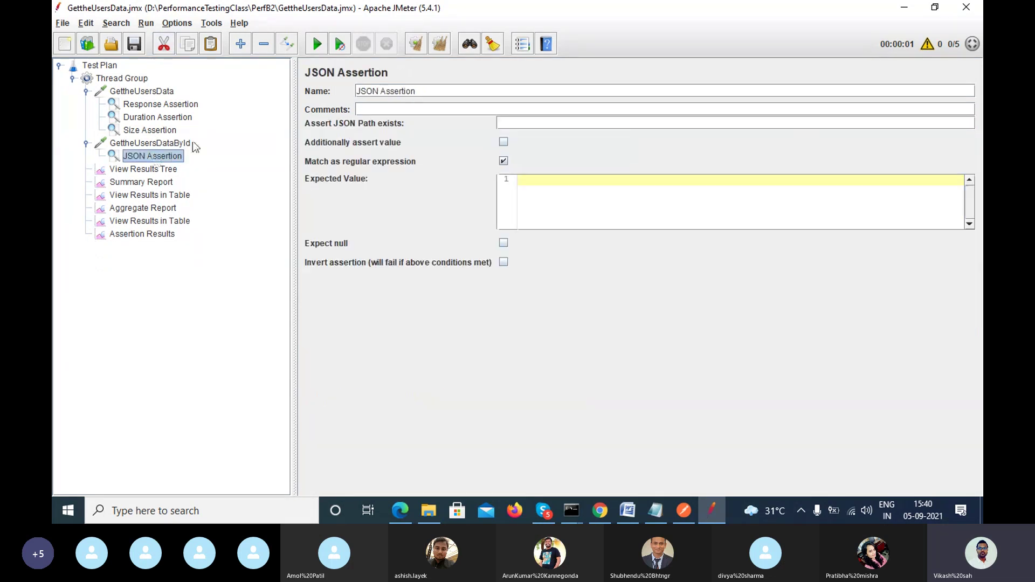
- Rerun the plan and confirm GettheUsersDataById fails with 'Resource not found'
{"action": "left_click", "coordinate": [316, 45]}
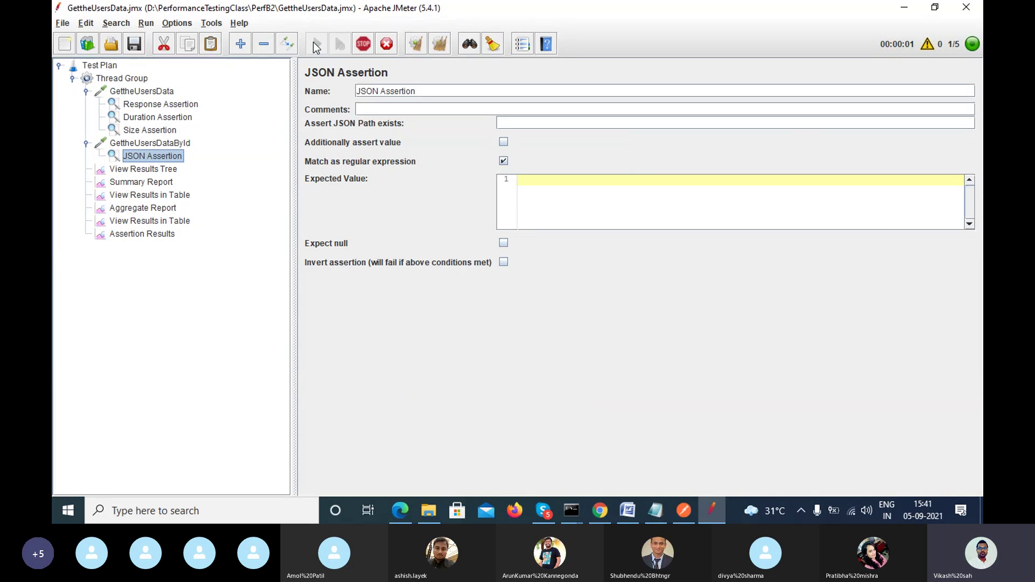
{"action": "left_click", "coordinate": [144, 169]}
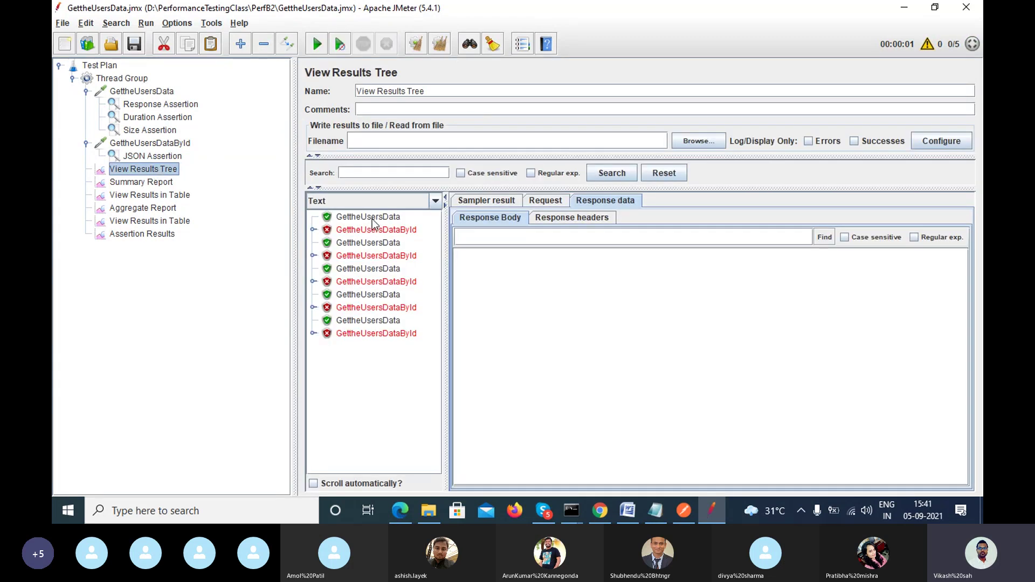
{"action": "left_click", "coordinate": [376, 230]}
{"action": "left_click", "coordinate": [612, 204]}
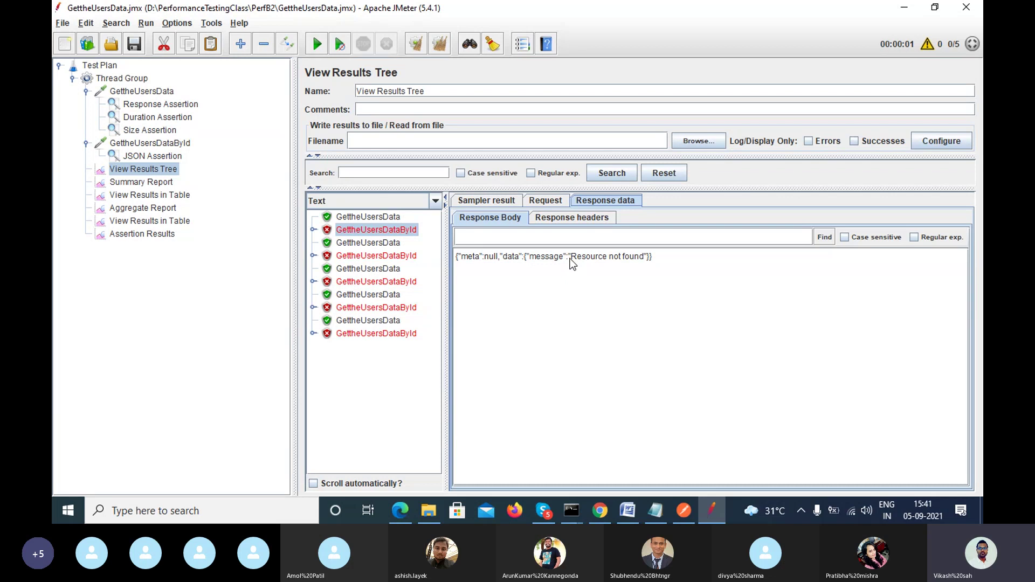
{"action": "left_click_drag", "start_coordinate": [570, 259], "coordinate": [620, 260]}
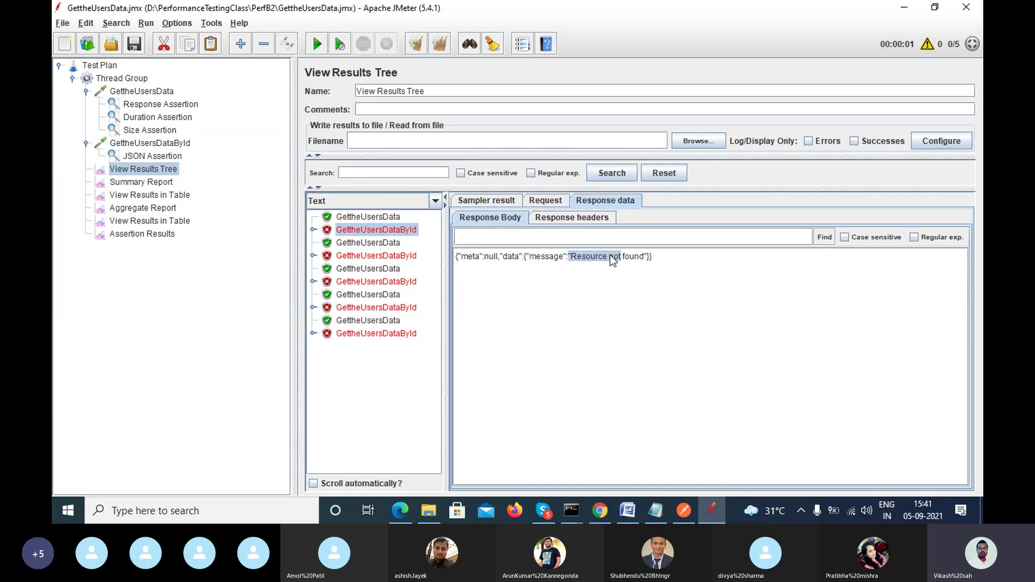
- Select the whole GettheUsersData response body for copying, then bring Chrome forward
{"action": "left_click", "coordinate": [340, 216]}
{"action": "left_click", "coordinate": [707, 364]}
{"action": "key", "text": "ctrl+a"}
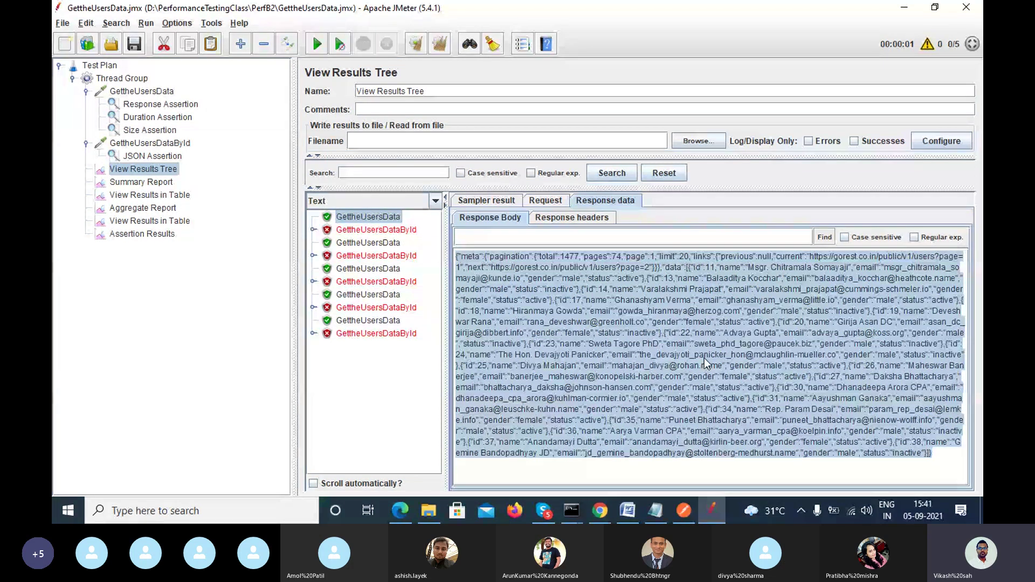
{"action": "left_click", "coordinate": [600, 510]}
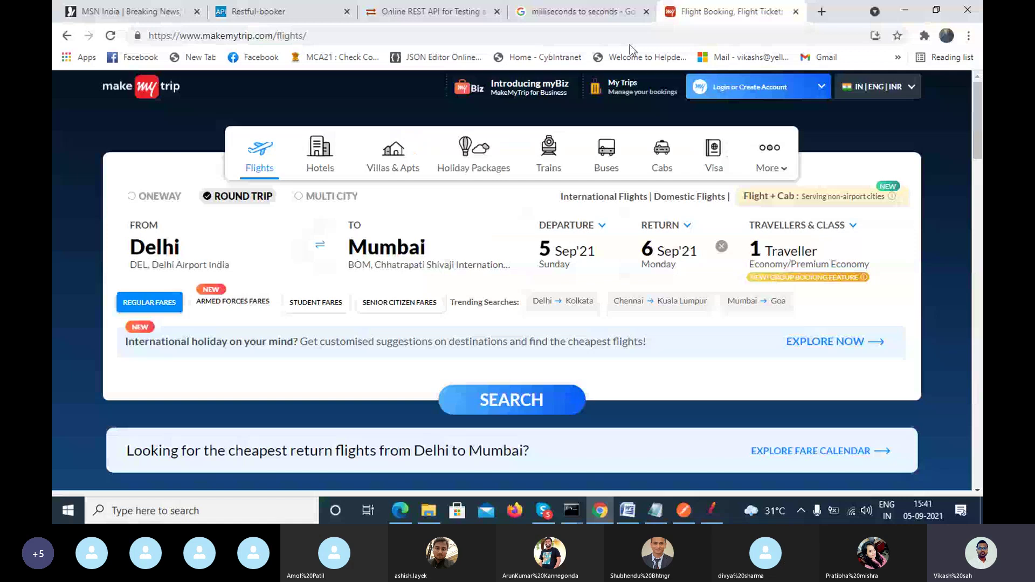
- Open jsoneditoronline.org in a new browser tab
{"action": "left_click", "coordinate": [820, 12]}
{"action": "left_click", "coordinate": [823, 34]}
{"action": "type", "text": "Jso"}
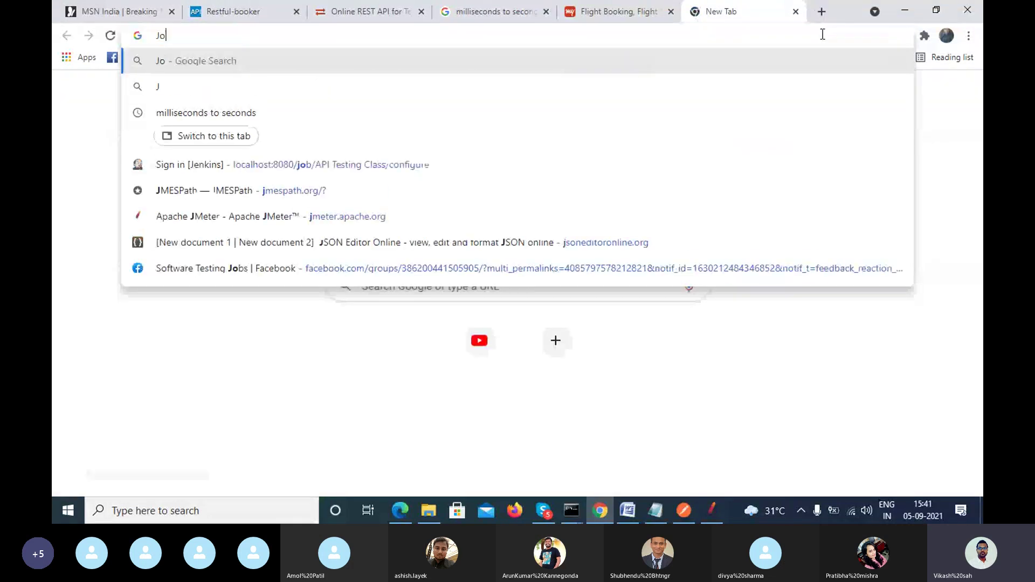
{"action": "type", "text": "n"}
{"action": "key", "text": "BackSpace"}
{"action": "key", "text": "BackSpace"}
{"action": "type", "text": "soneditoronline.org"}
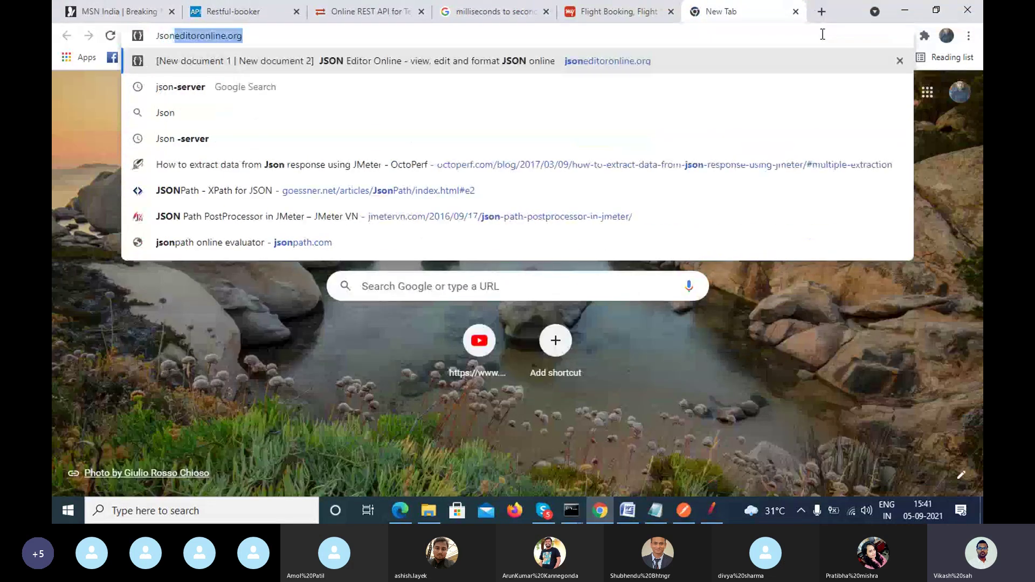
{"action": "key", "text": "Return"}
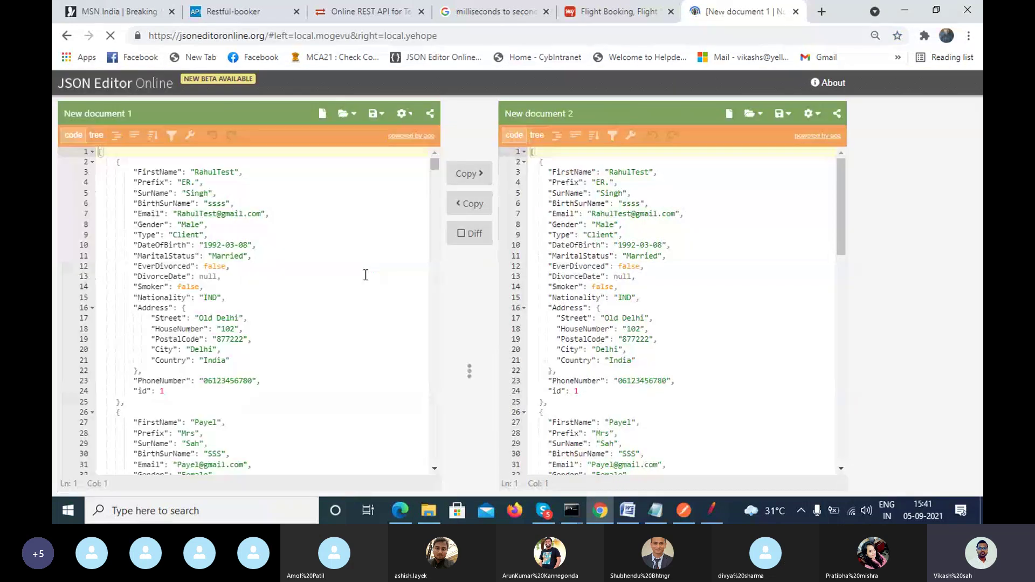
- Paste the users response into the left editor and format it as code
{"action": "left_click", "coordinate": [360, 275]}
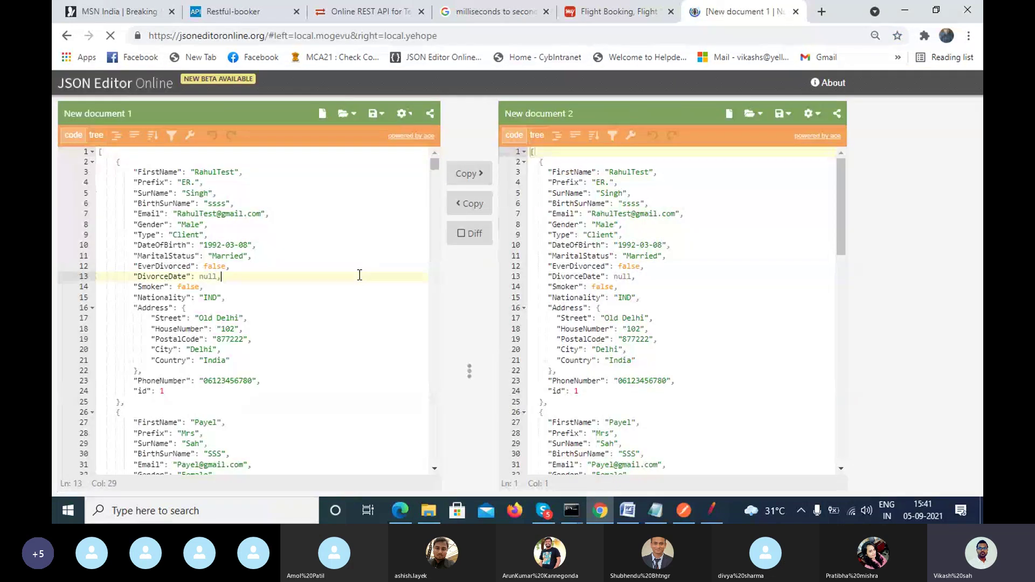
{"action": "key", "text": "ctrl+a"}
{"action": "key", "text": "ctrl+v"}
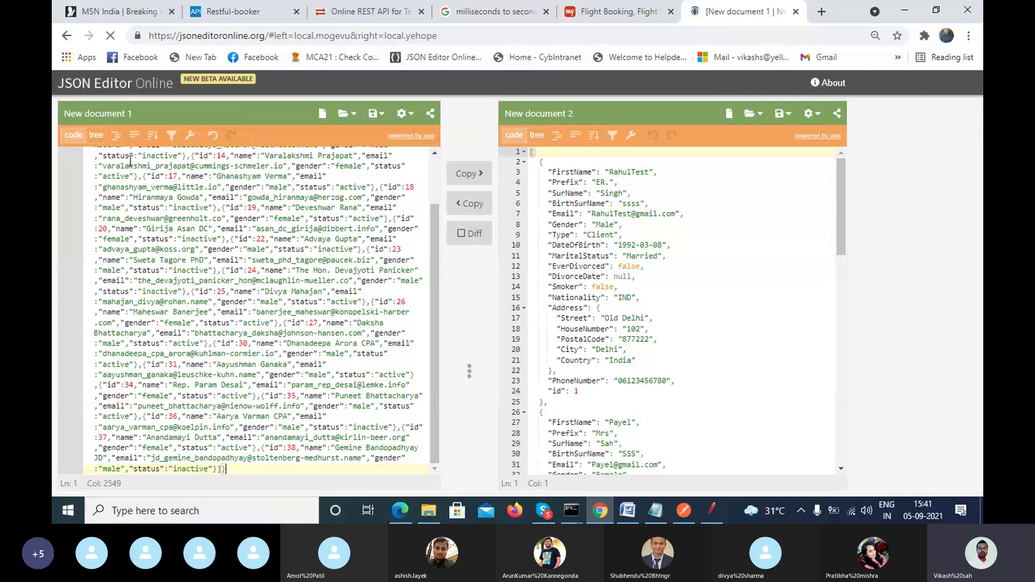
{"action": "left_click", "coordinate": [99, 139]}
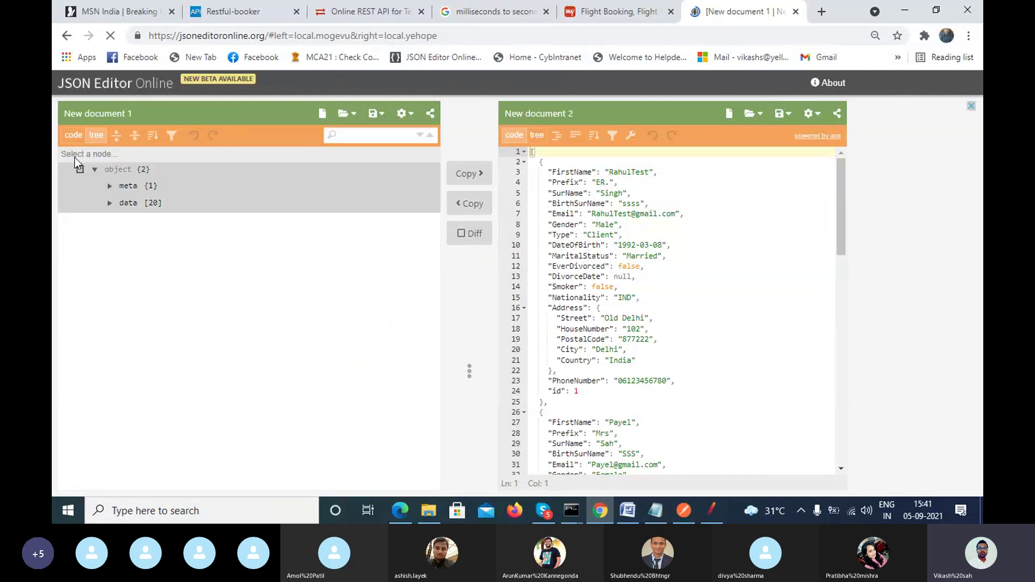
{"action": "left_click", "coordinate": [71, 135]}
{"action": "scroll", "coordinate": [212, 288], "scroll_direction": "down", "scroll_amount": 6}
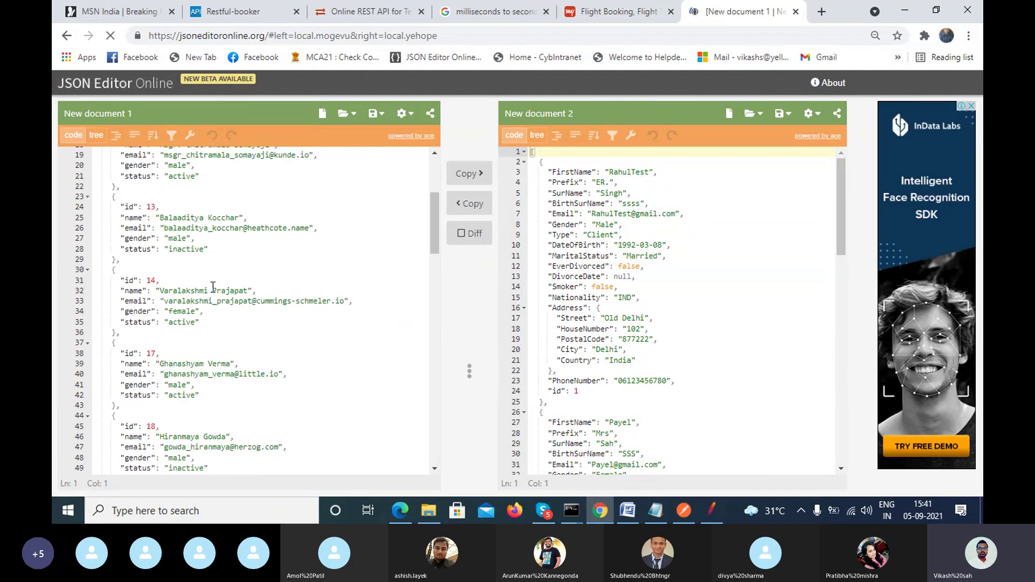
{"action": "scroll", "coordinate": [213, 288], "scroll_direction": "up", "scroll_amount": 6}
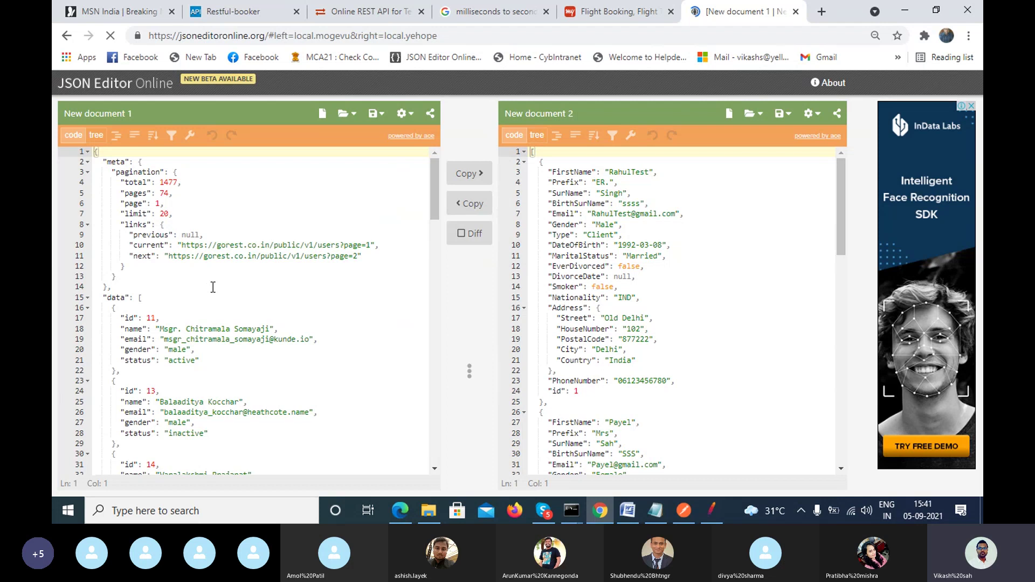
{"action": "scroll", "coordinate": [250, 289], "scroll_direction": "down", "scroll_amount": 9}
{"action": "scroll", "coordinate": [252, 292], "scroll_direction": "up", "scroll_amount": 6}
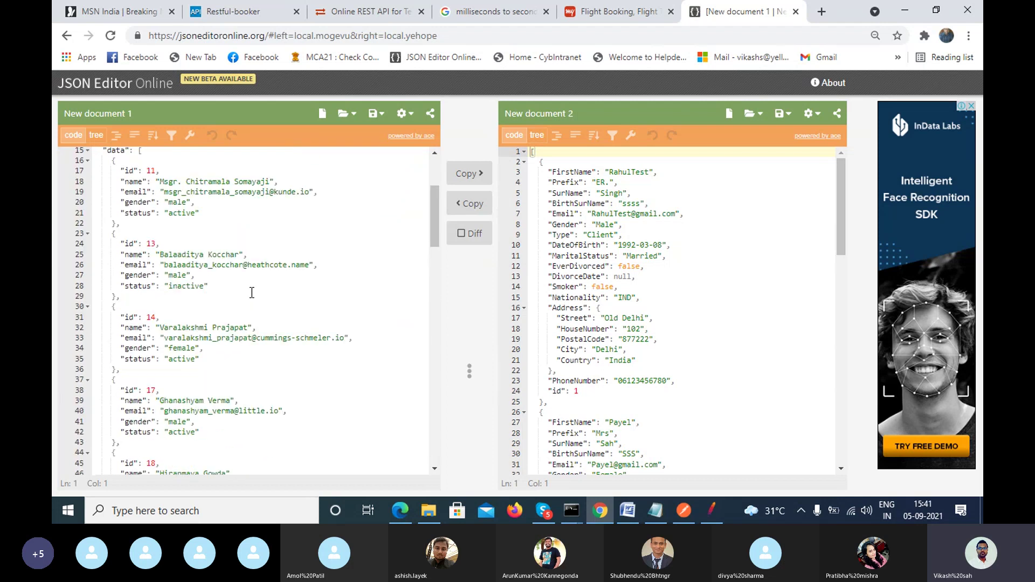
- Pick out the first user's id 11, then select GettheUsersDataById in JMeter
{"action": "key", "text": "alt+Tab"}
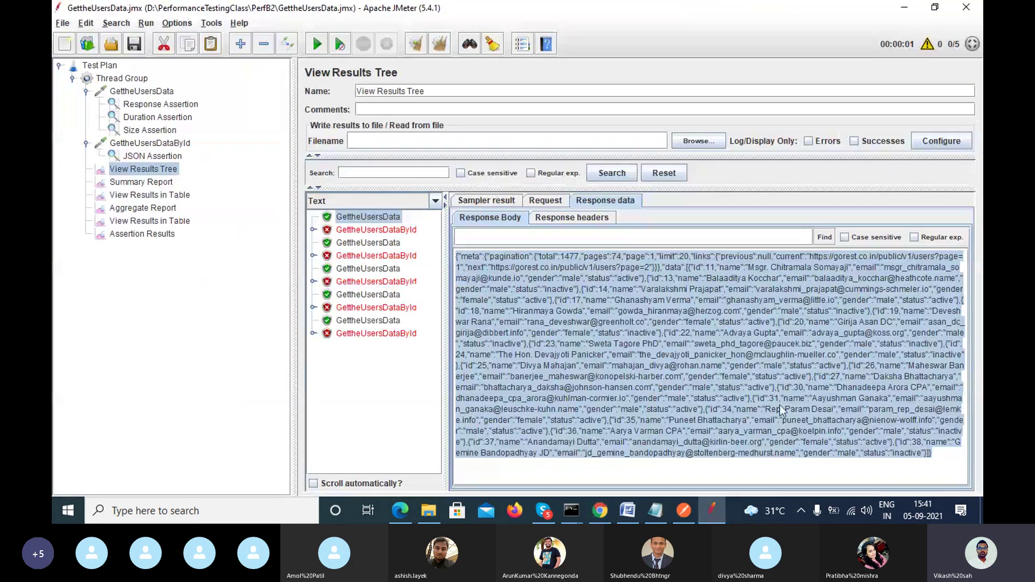
{"action": "key", "text": "alt+Tab"}
{"action": "scroll", "coordinate": [243, 269], "scroll_direction": "up", "scroll_amount": 5}
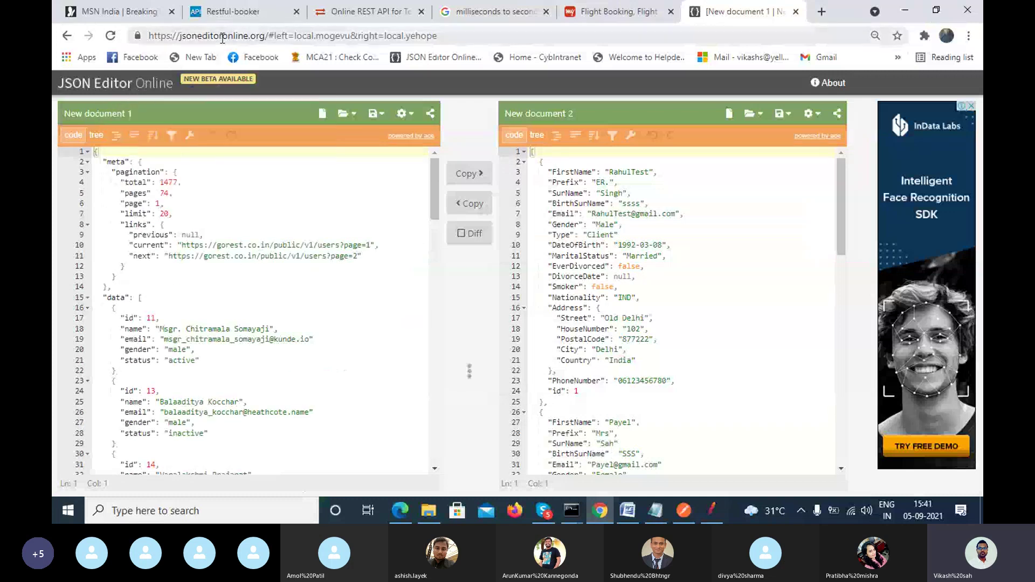
{"action": "double_click", "coordinate": [152, 318]}
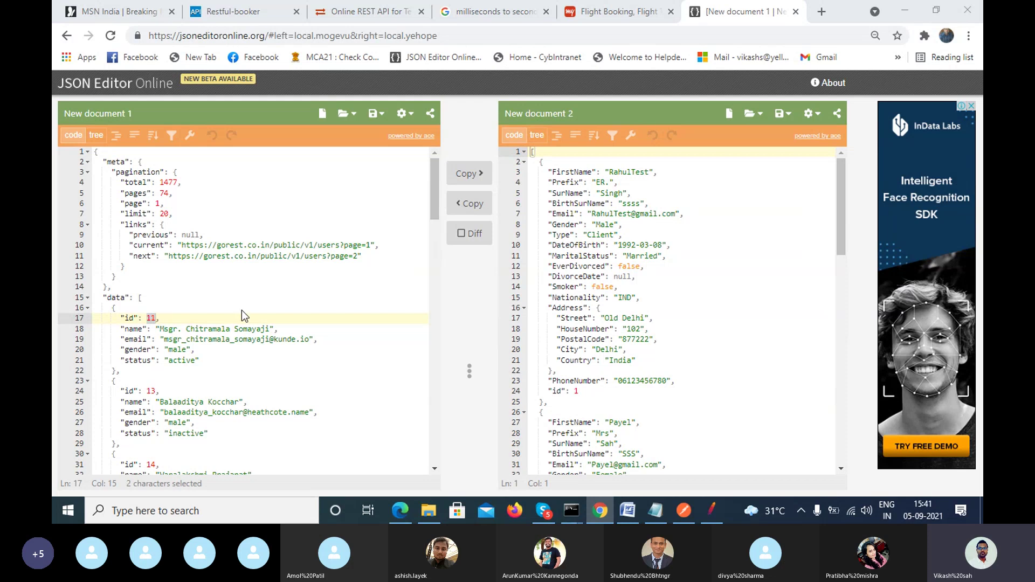
{"action": "key", "text": "alt+Tab"}
{"action": "left_click", "coordinate": [162, 143]}
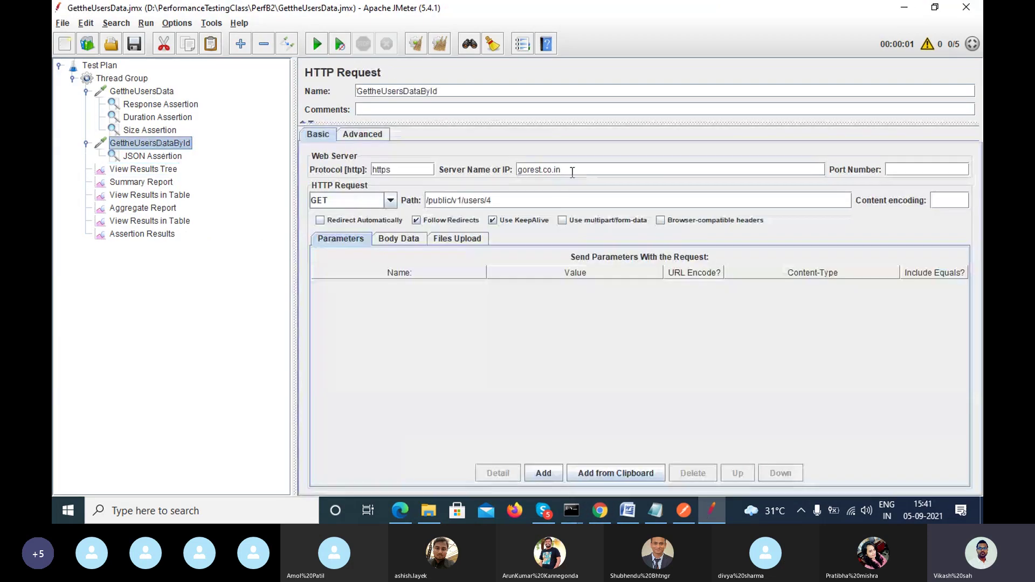
- Change the path to /public/v1/users/11, rerun, and open the GettheUsersDataById response
{"action": "left_click", "coordinate": [540, 201]}
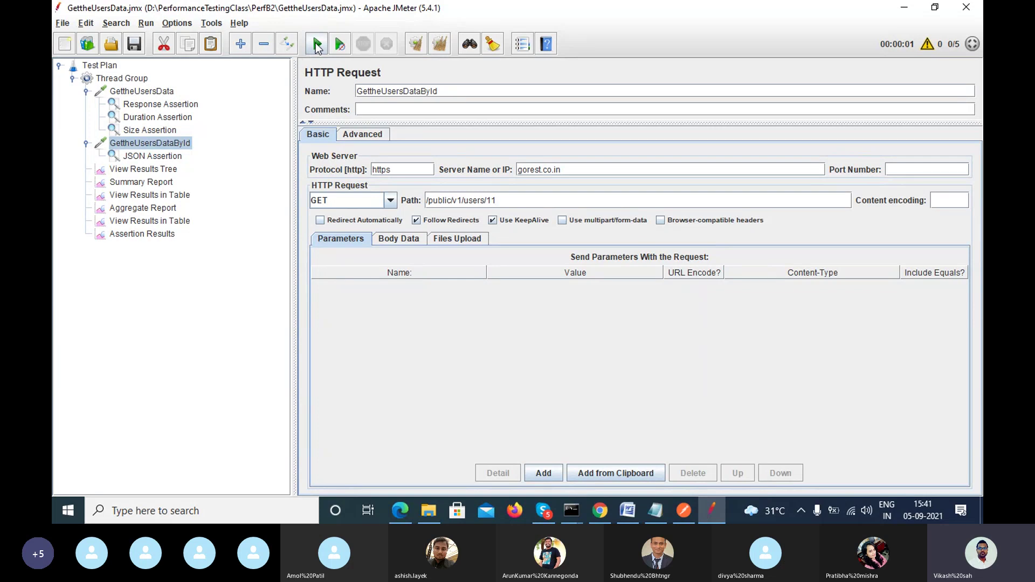
{"action": "left_click", "coordinate": [317, 44]}
{"action": "left_click", "coordinate": [156, 169]}
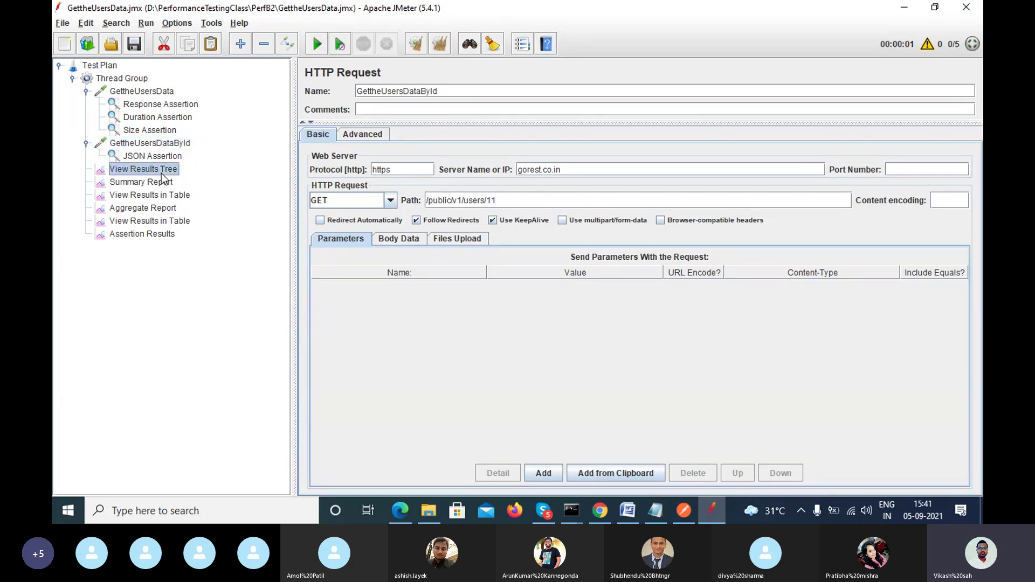
{"action": "left_click", "coordinate": [384, 232]}
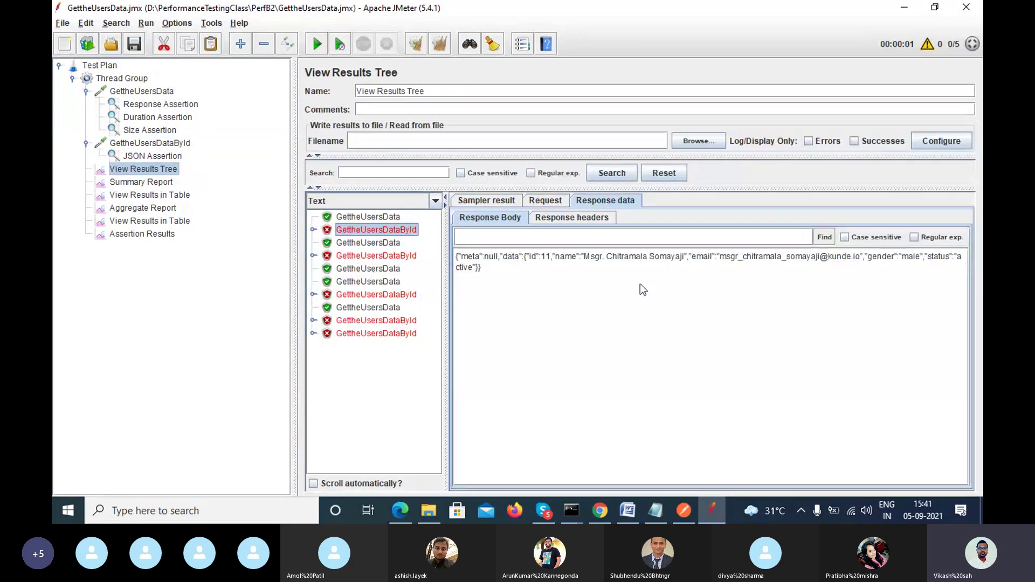
- Copy the user-11 response body and select the old JSON in JSON Editor Online
{"action": "left_click_drag", "start_coordinate": [613, 257], "coordinate": [644, 258]}
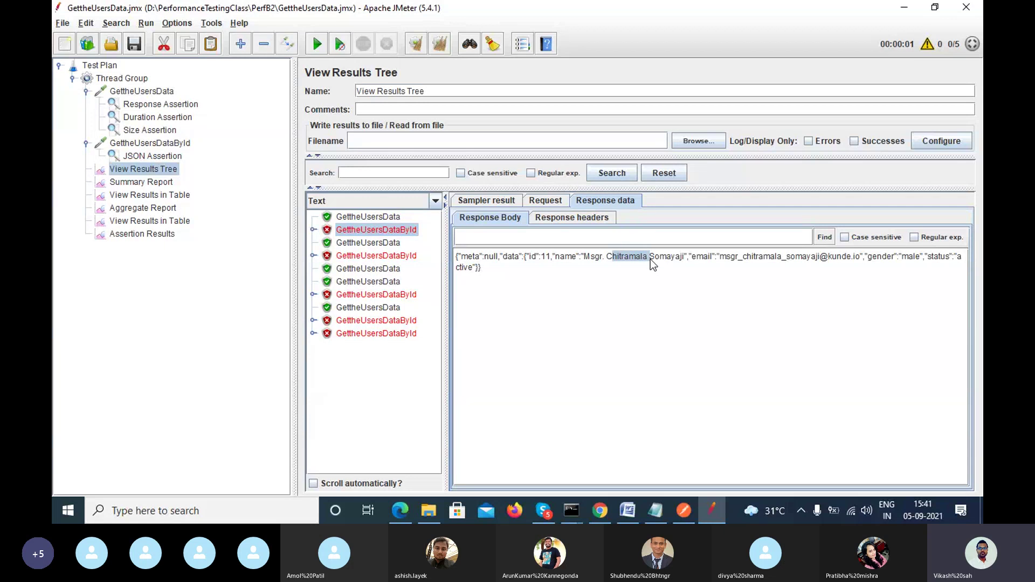
{"action": "key", "text": "ctrl+a"}
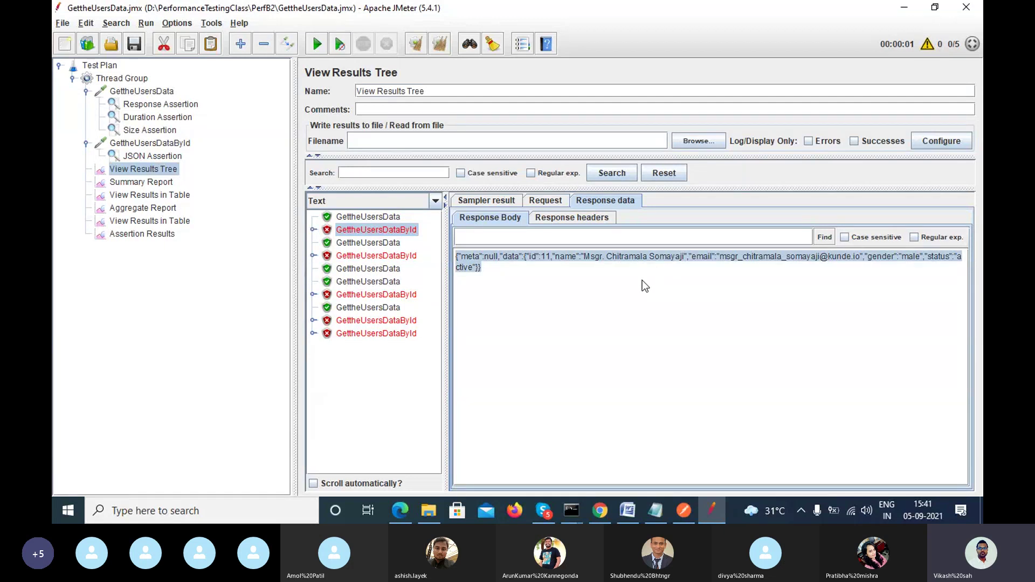
{"action": "key", "text": "ctrl+c"}
{"action": "key", "text": "alt+Tab"}
{"action": "key", "text": "ctrl+a"}
- Paste the user-11 response, format it as code, and mark the name key on line 5
{"action": "key", "text": "ctrl+v"}
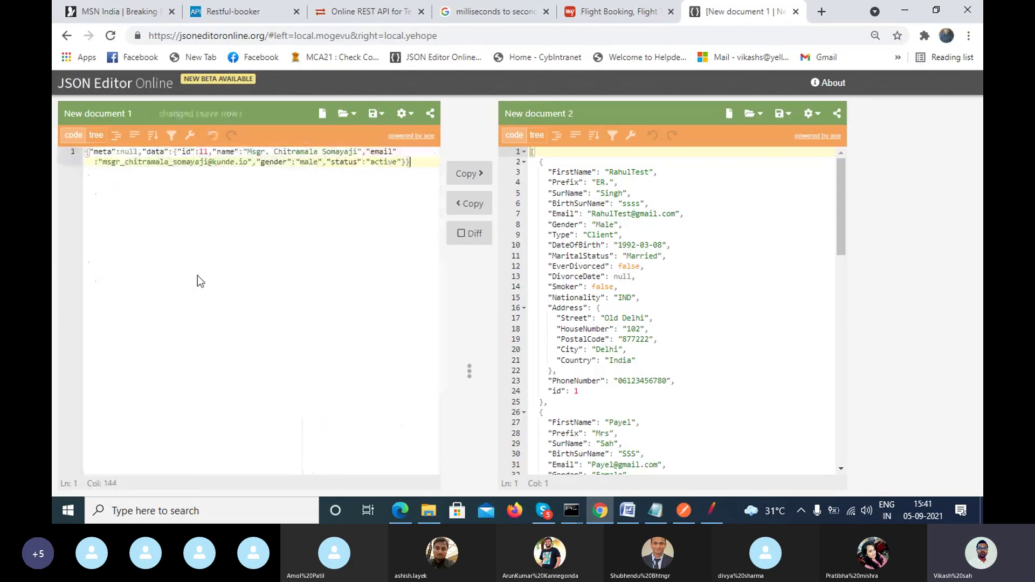
{"action": "left_click", "coordinate": [95, 136]}
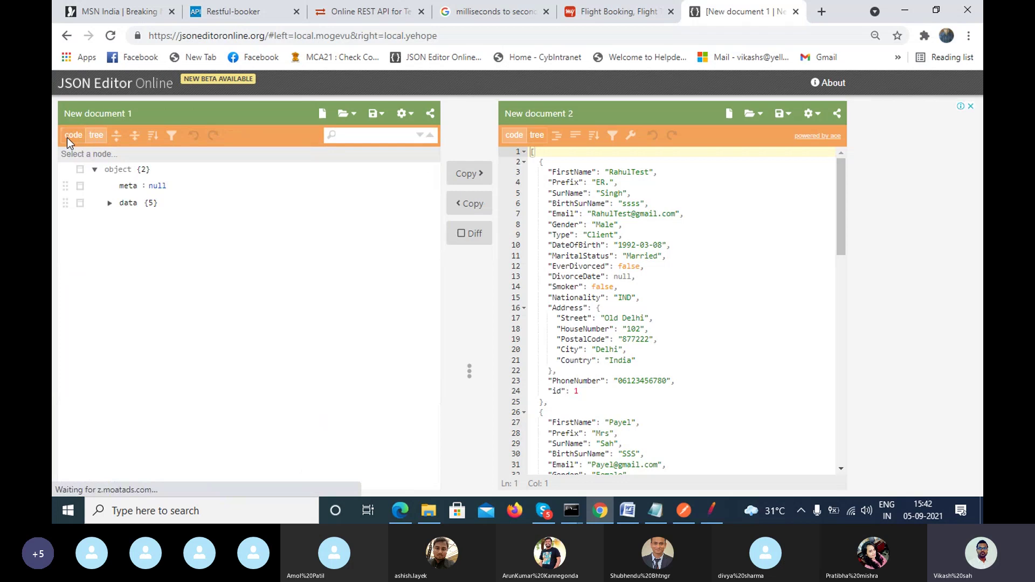
{"action": "left_click", "coordinate": [67, 137]}
{"action": "left_click_drag", "start_coordinate": [133, 282], "coordinate": [95, 153]}
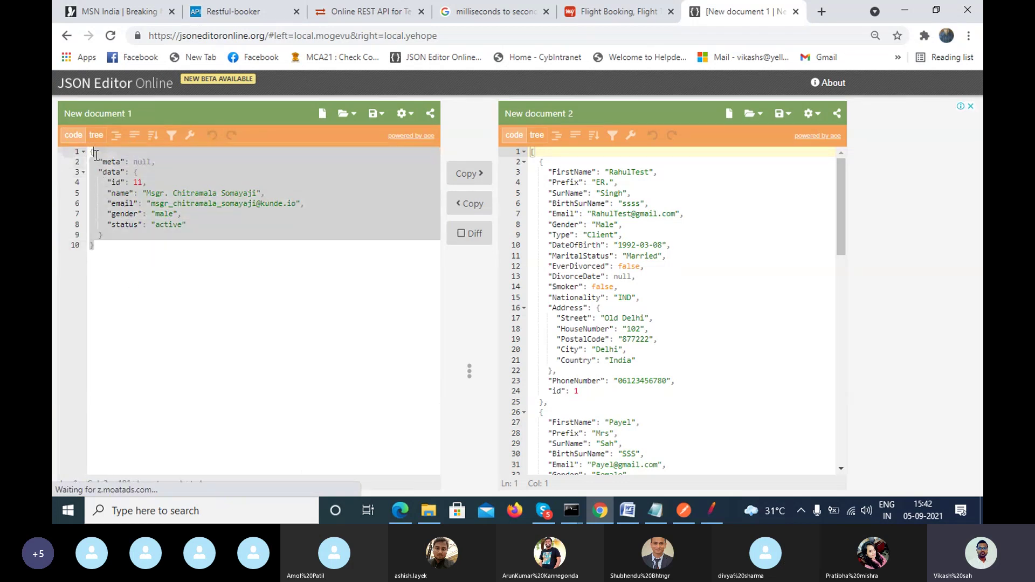
{"action": "left_click", "coordinate": [158, 287]}
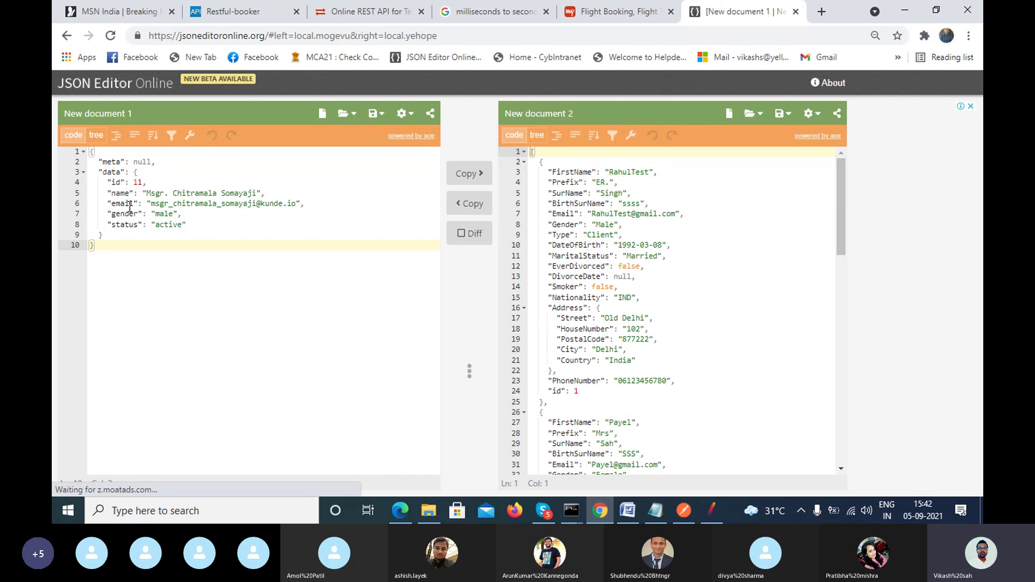
{"action": "double_click", "coordinate": [120, 194]}
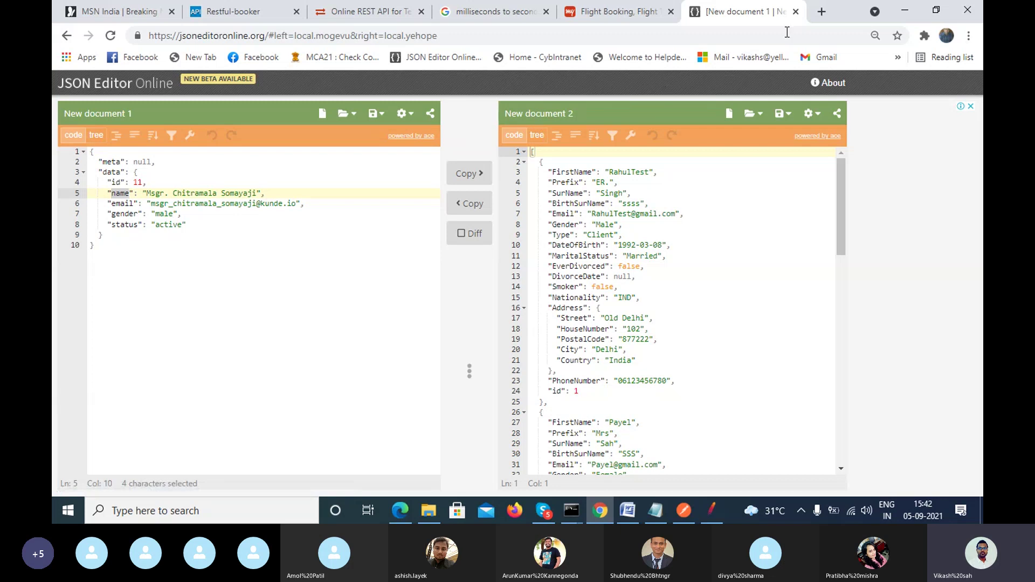
- Review the JSON Assertion, Size Assertion and GettheUsersDataById settings, then the results tree
{"action": "key", "text": "alt+Tab"}
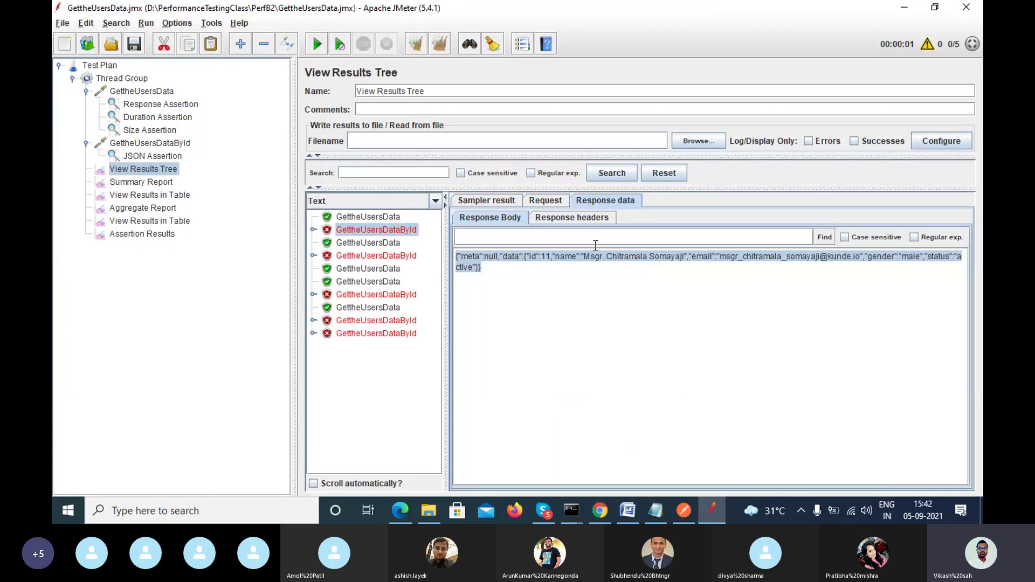
{"action": "left_click", "coordinate": [161, 157]}
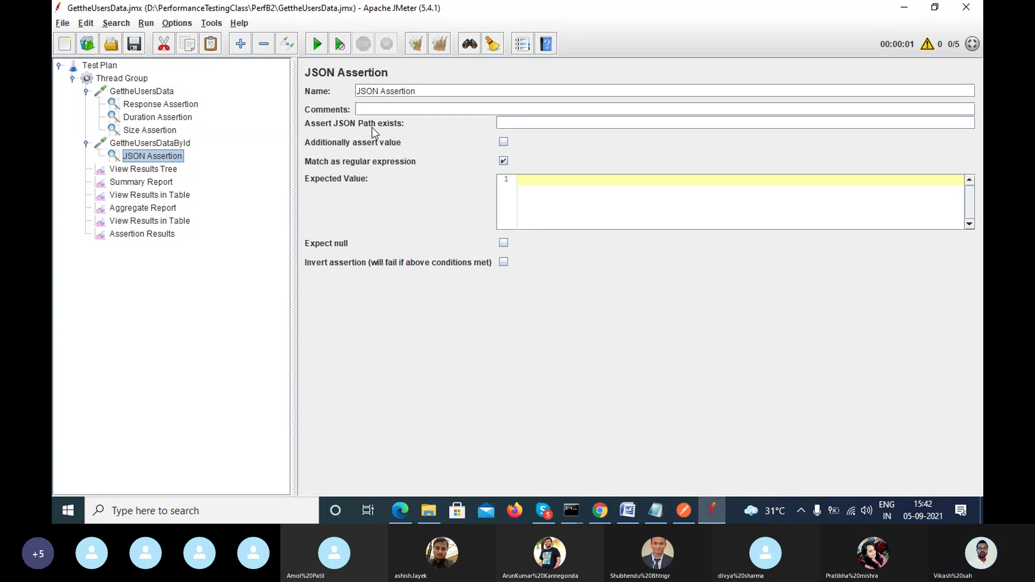
{"action": "left_click", "coordinate": [584, 123]}
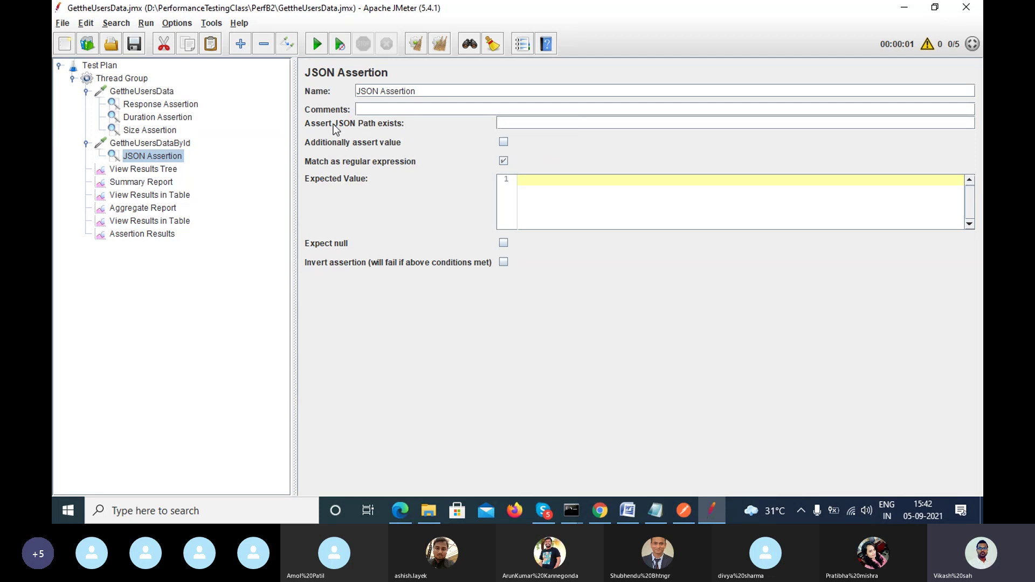
{"action": "left_click", "coordinate": [159, 143]}
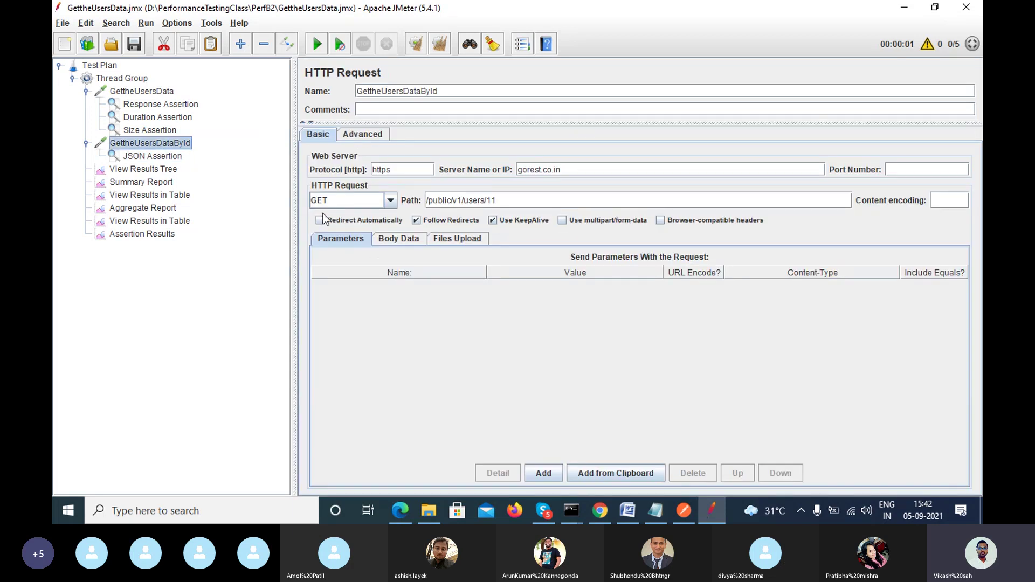
{"action": "left_click", "coordinate": [162, 132]}
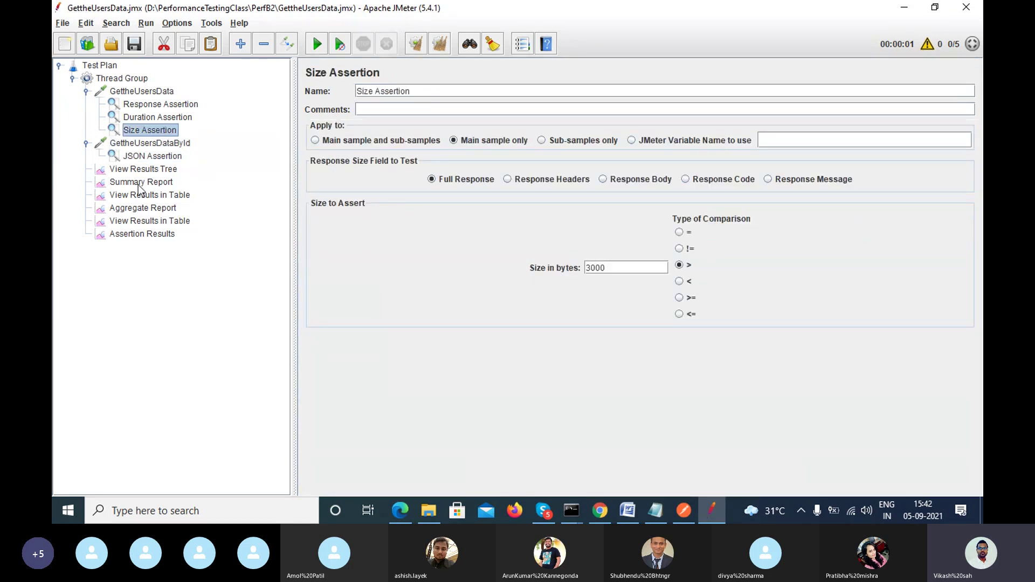
{"action": "left_click", "coordinate": [141, 157]}
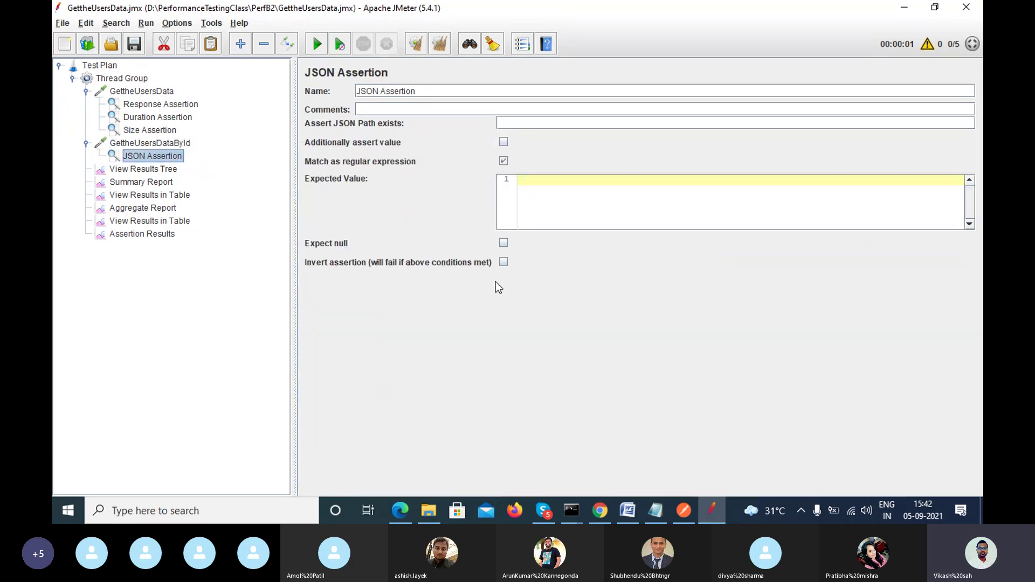
{"action": "left_click", "coordinate": [166, 144]}
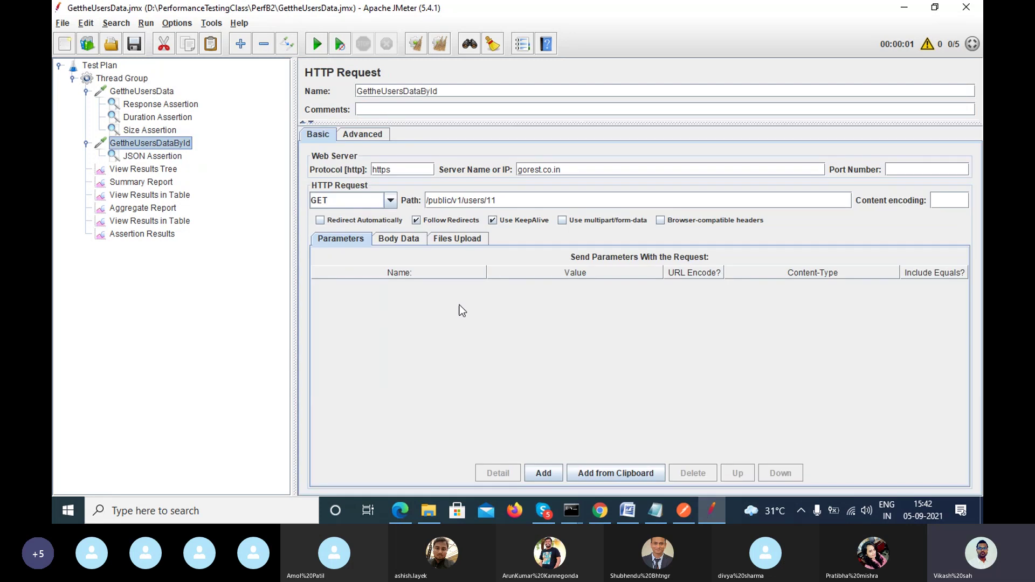
{"action": "left_click", "coordinate": [153, 170]}
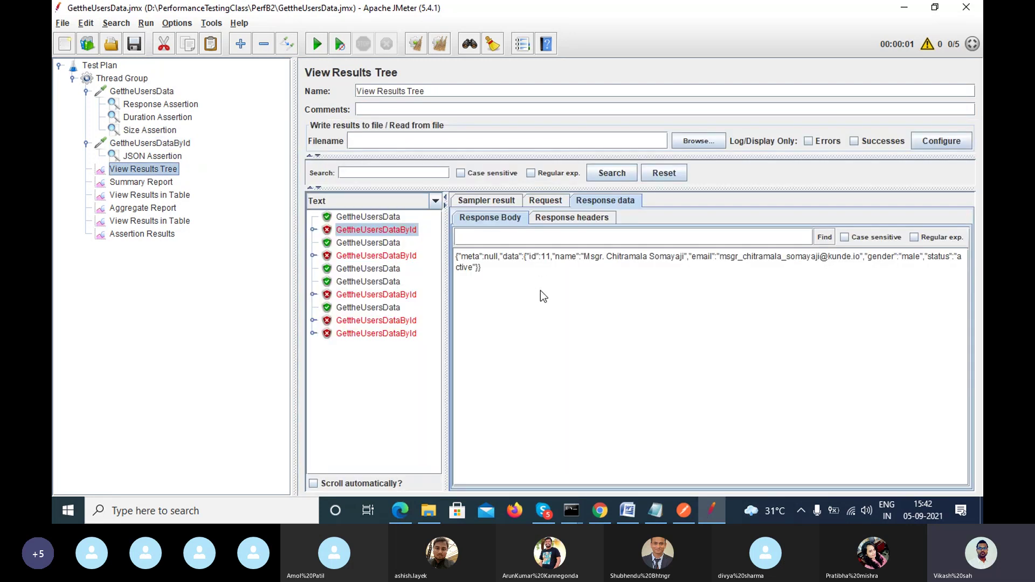
- Clear the old Notepad text and start the outline with '1. WebAPplication'
{"action": "left_click", "coordinate": [554, 510]}
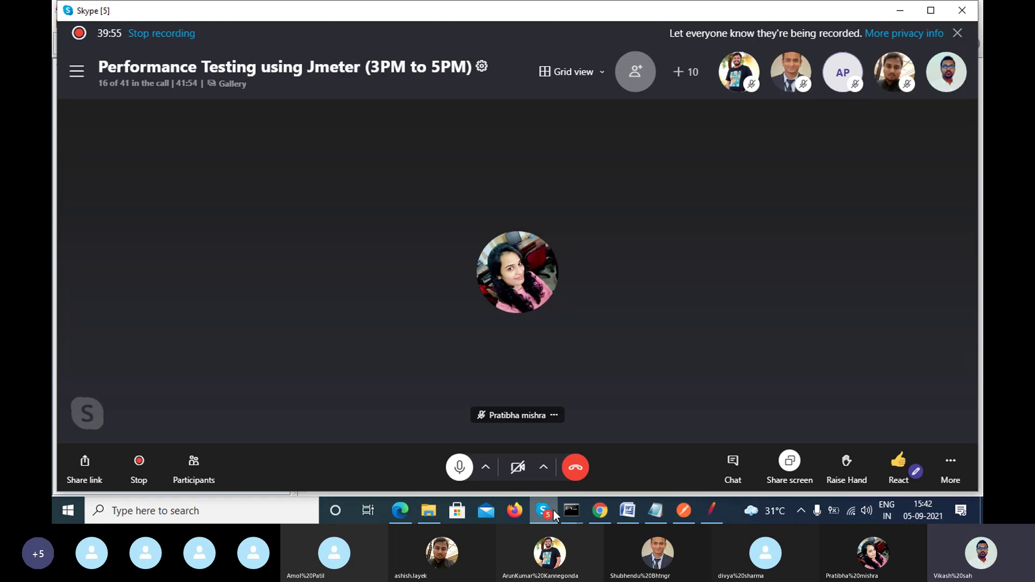
{"action": "left_click", "coordinate": [655, 510]}
{"action": "left_click", "coordinate": [706, 273]}
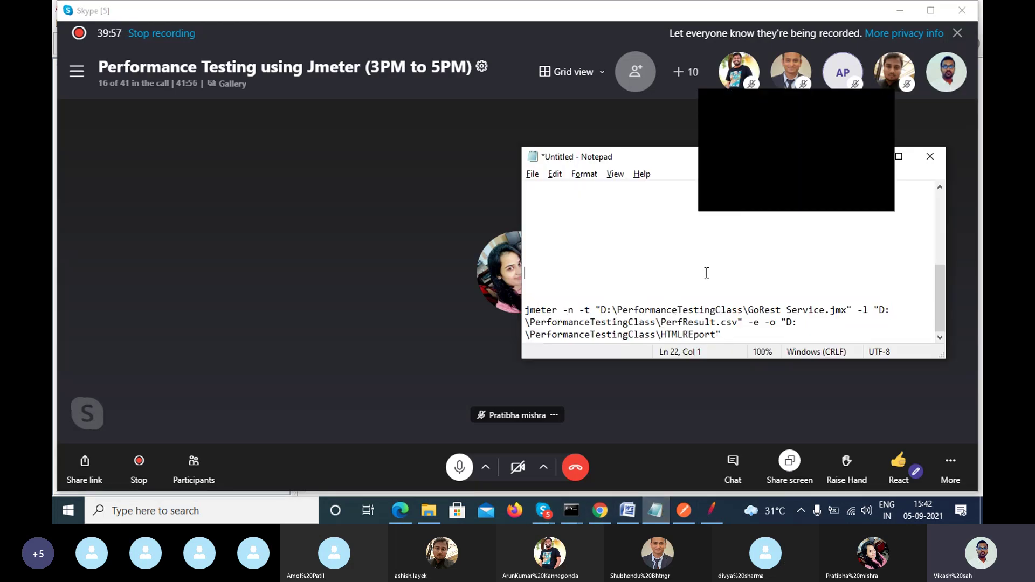
{"action": "key", "text": "ctrl+a"}
{"action": "key", "text": "Delete"}
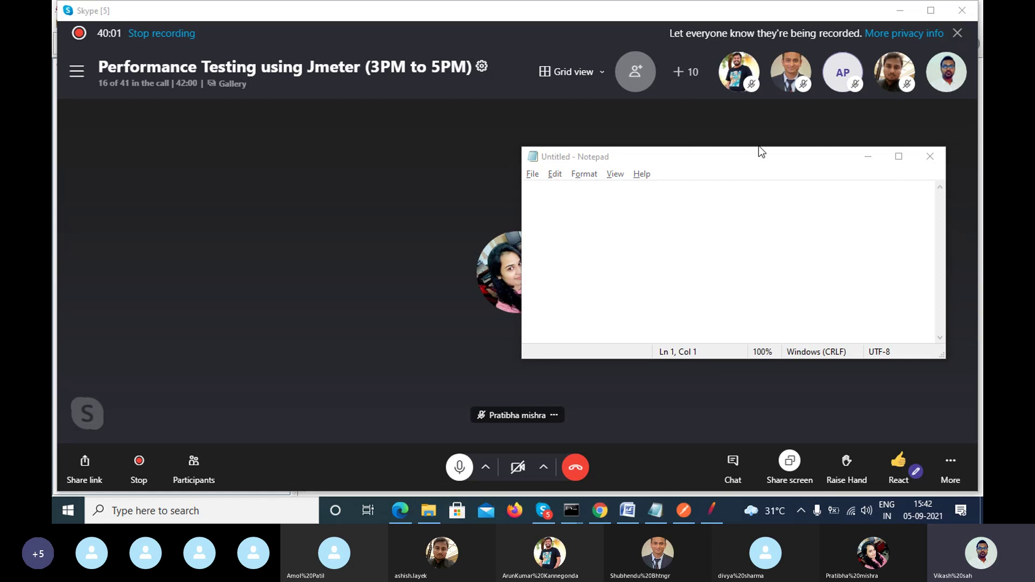
{"action": "left_click_drag", "start_coordinate": [749, 156], "coordinate": [547, 121]}
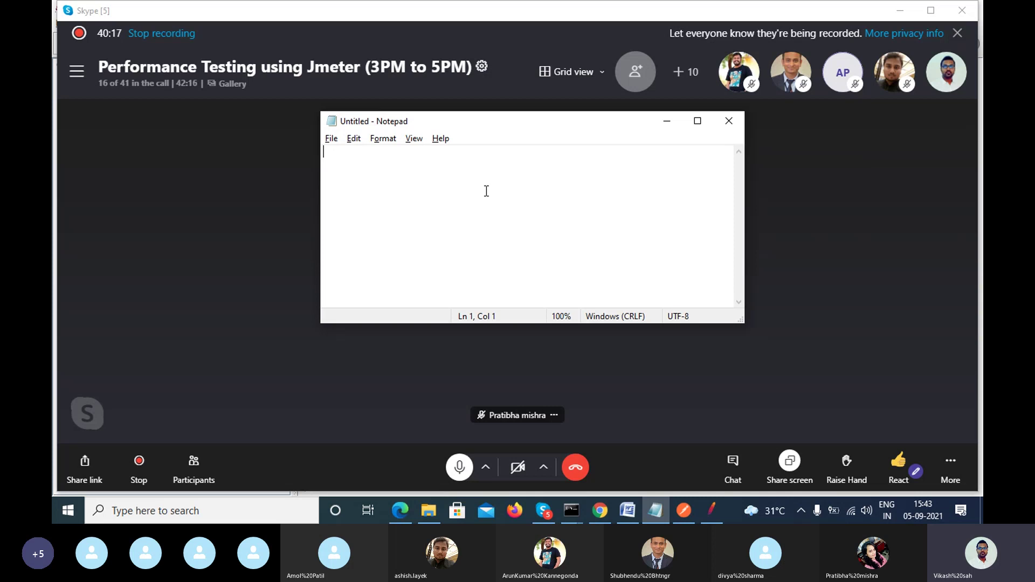
{"action": "type", "text": "1"}
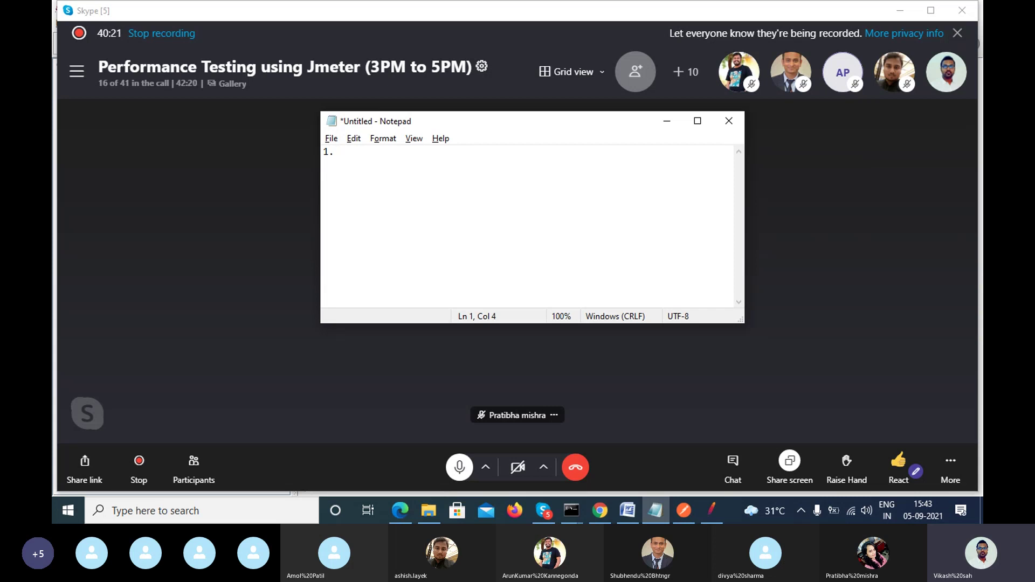
{"action": "type", "text": ". WebAPplication"}
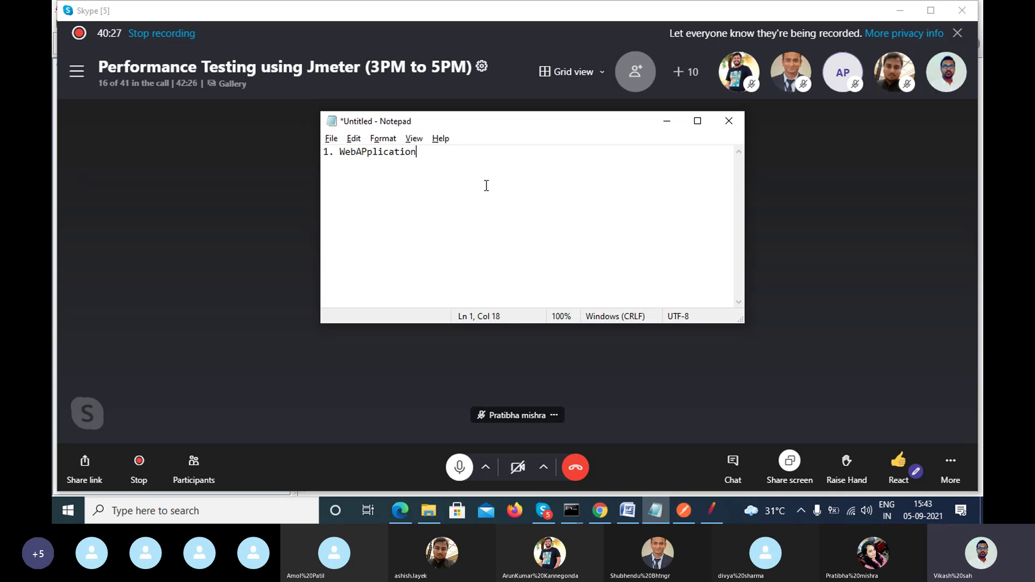
- Add the title 'Performance testing Project' with a dashed underline above item 1
{"action": "left_click_drag", "start_coordinate": [340, 155], "coordinate": [419, 154]}
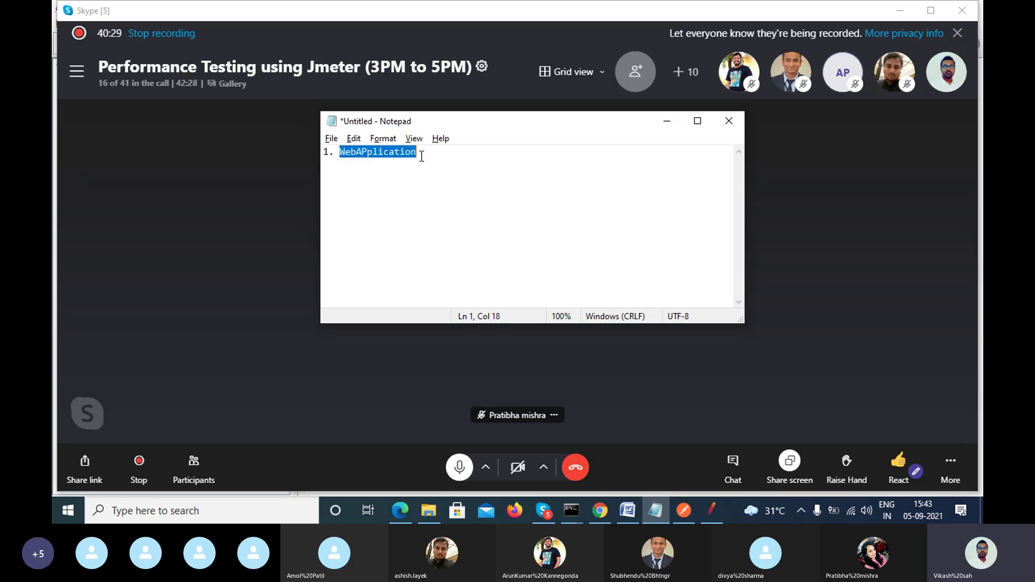
{"action": "left_click", "coordinate": [469, 169]}
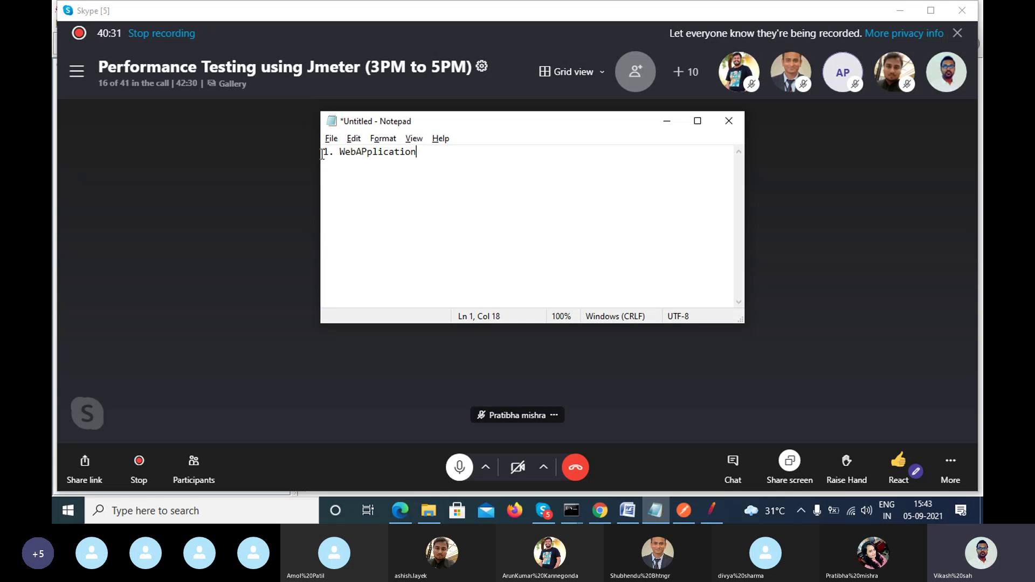
{"action": "key", "text": "Return"}
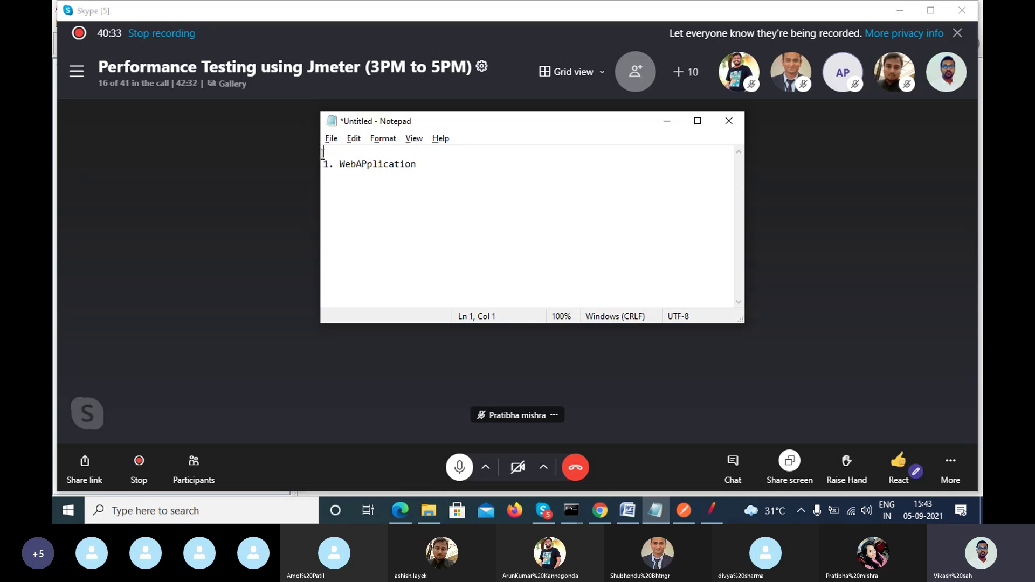
{"action": "type", "text": "Performance testing"}
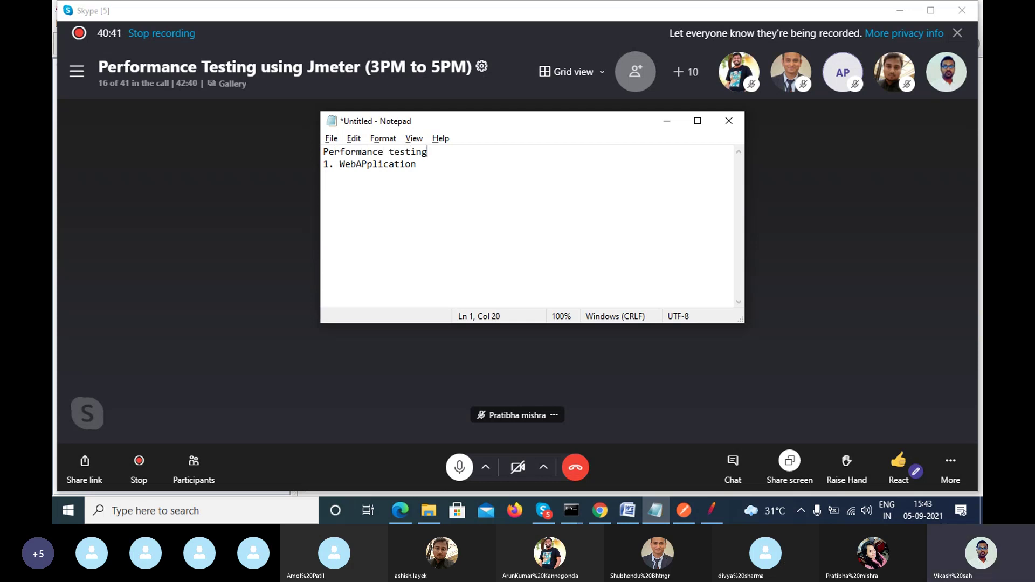
{"action": "key", "text": "Return"}
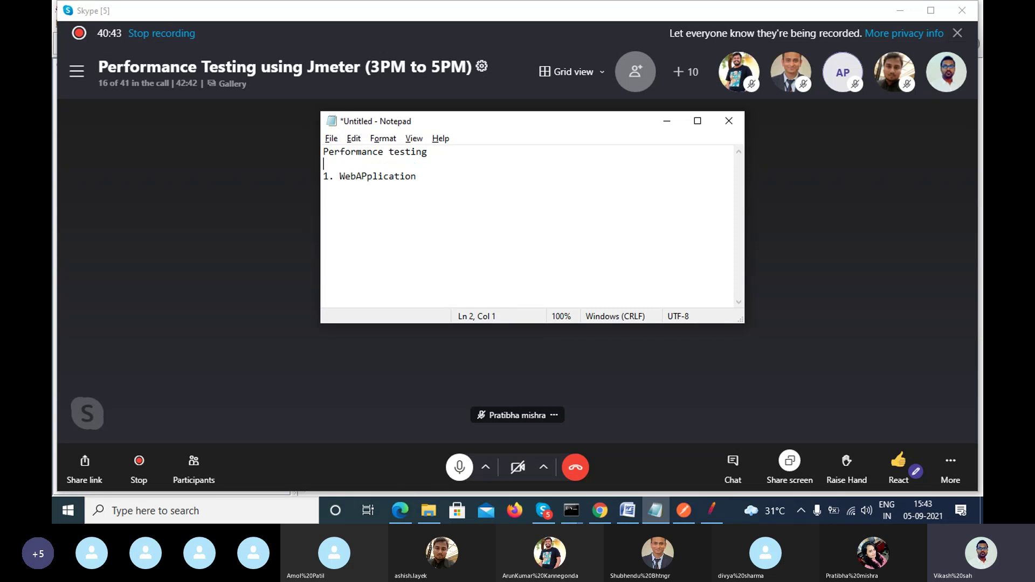
{"action": "type", "text": "---------------------------------"}
{"action": "left_click", "coordinate": [445, 154]}
{"action": "type", "text": "Project"}
{"action": "left_click_drag", "start_coordinate": [340, 178], "coordinate": [432, 178]}
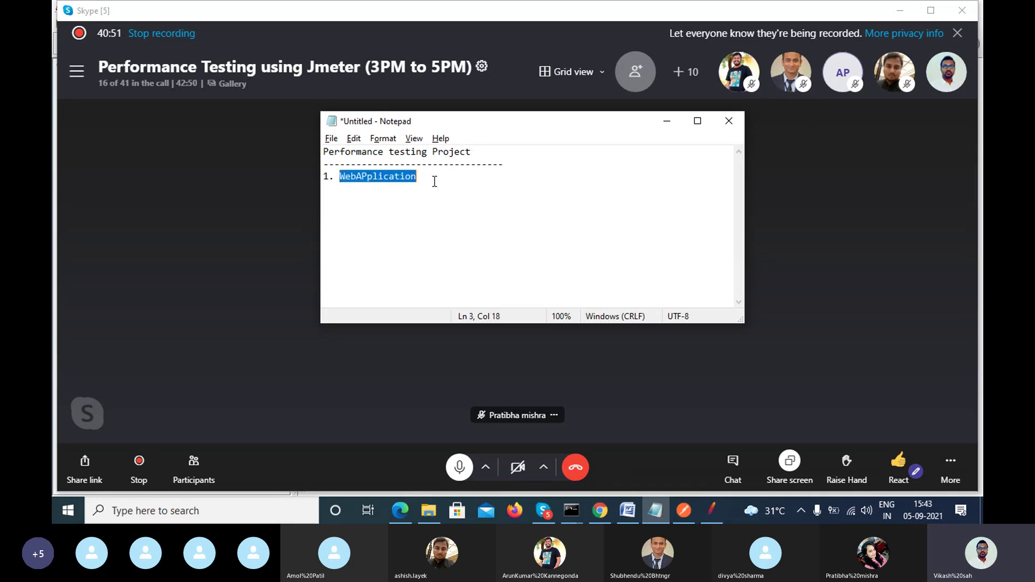
{"action": "left_click", "coordinate": [600, 511]}
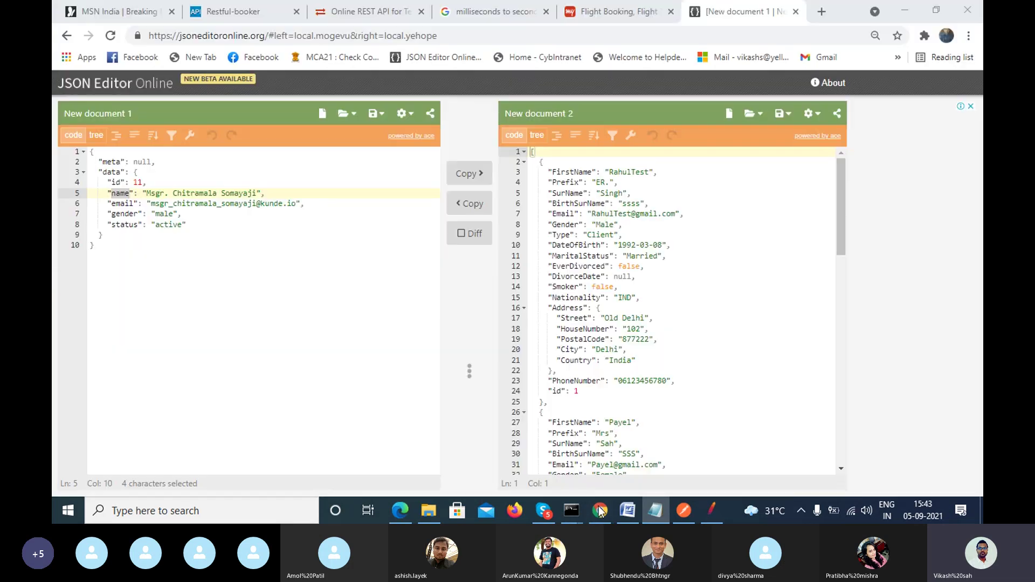
- Open a new empty Chrome tab beside the flight booking tab, then bring the JMeter console and Notepad forward
{"action": "left_click", "coordinate": [630, 21]}
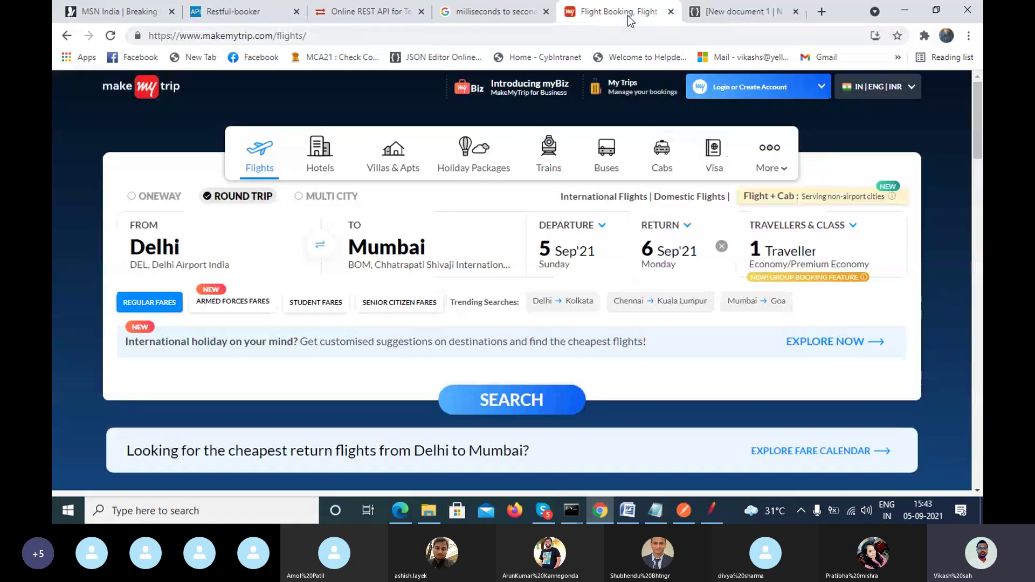
{"action": "left_click", "coordinate": [822, 12]}
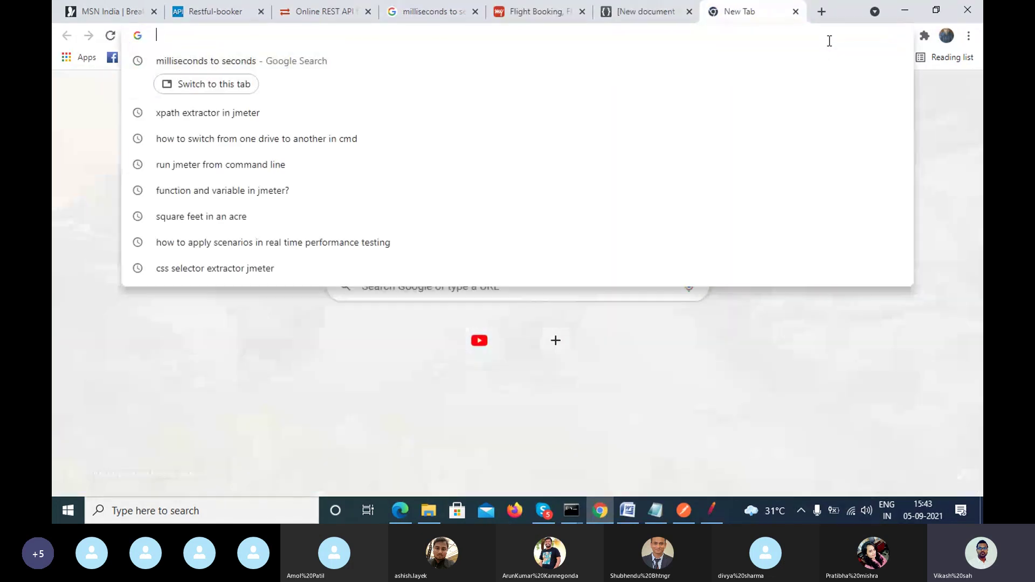
{"action": "key", "text": "alt+Tab"}
{"action": "left_click", "coordinate": [449, 202]}
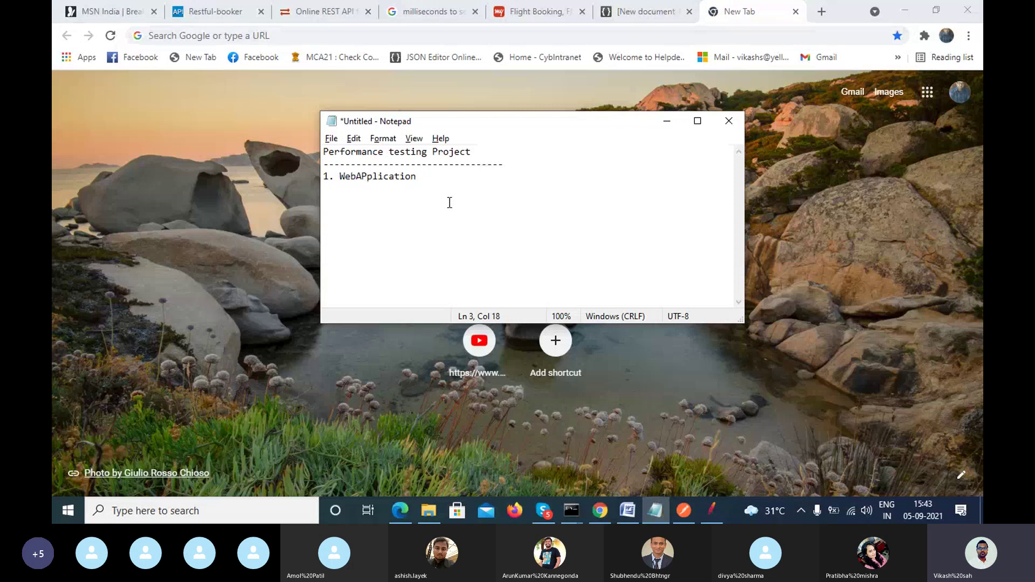
{"action": "left_click", "coordinate": [572, 511]}
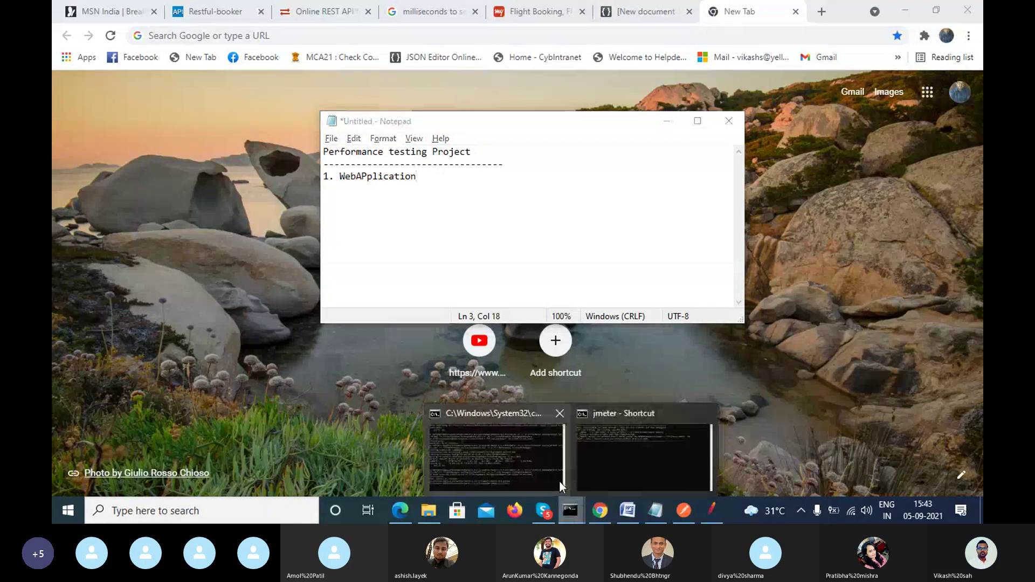
{"action": "left_click", "coordinate": [602, 458]}
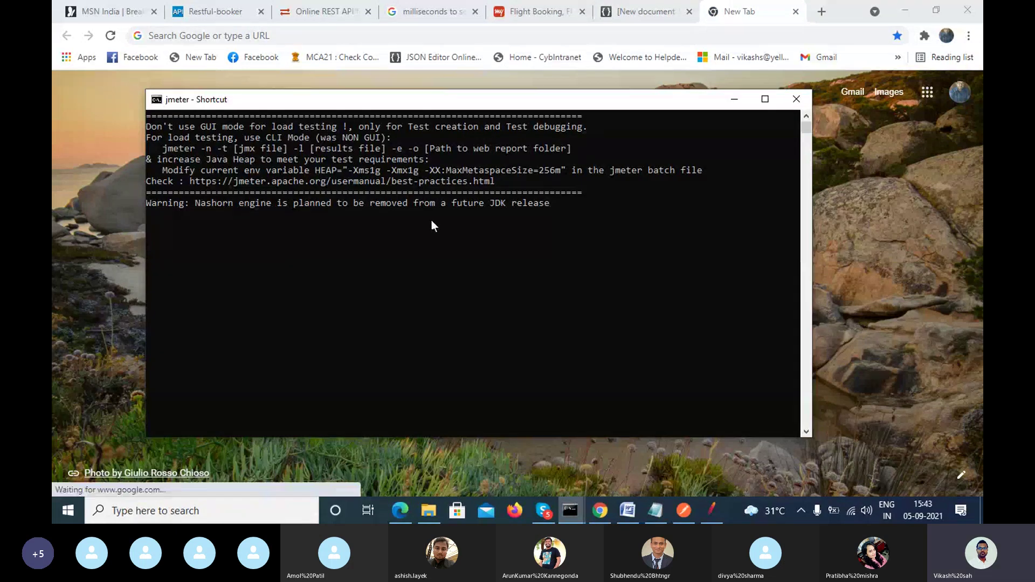
{"action": "left_click", "coordinate": [655, 511]}
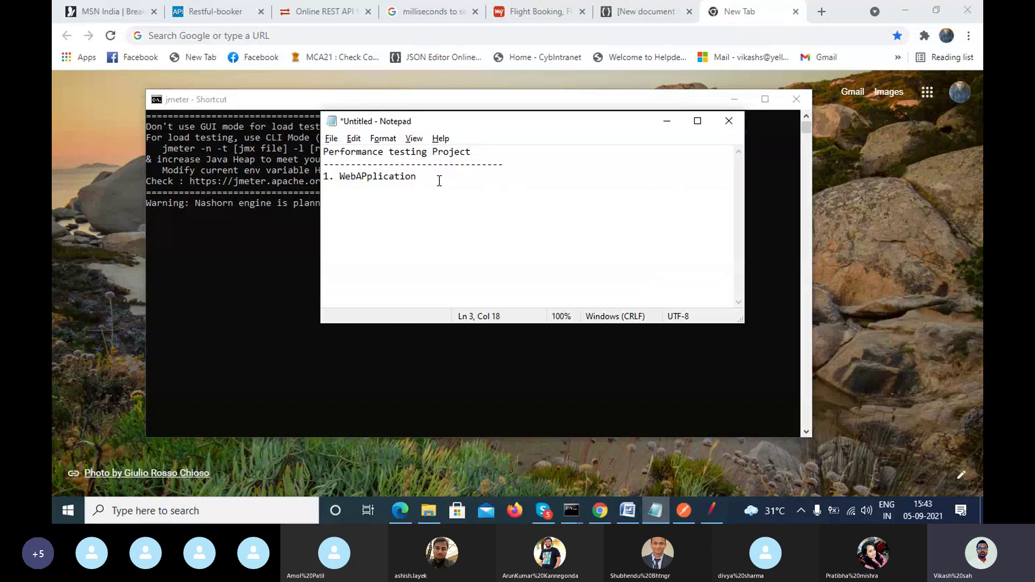
- Add item '2. WebService--- SOAP Service' below WebAPplication
{"action": "key", "text": "Return"}
{"action": "type", "text": "2."}
{"action": "left_click_drag", "start_coordinate": [339, 176], "coordinate": [428, 181]}
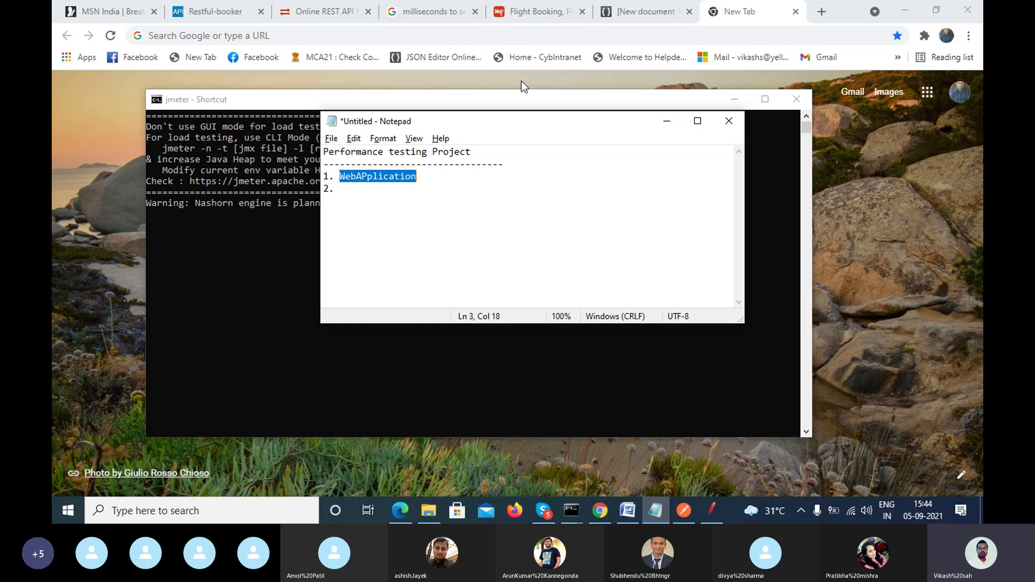
{"action": "left_click", "coordinate": [370, 189]}
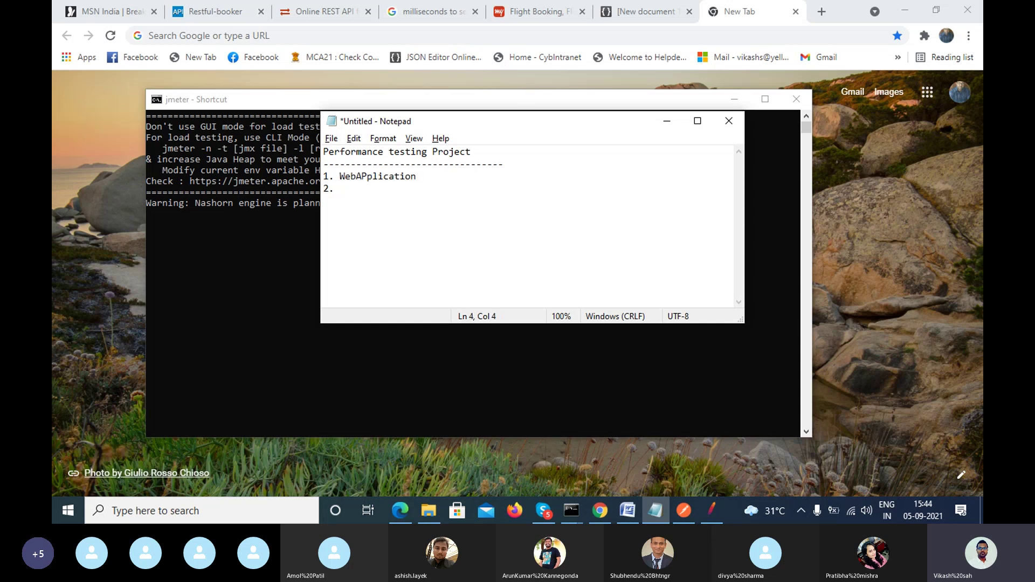
{"action": "type", "text": "WebService"}
{"action": "left_click_drag", "start_coordinate": [340, 190], "coordinate": [414, 204]}
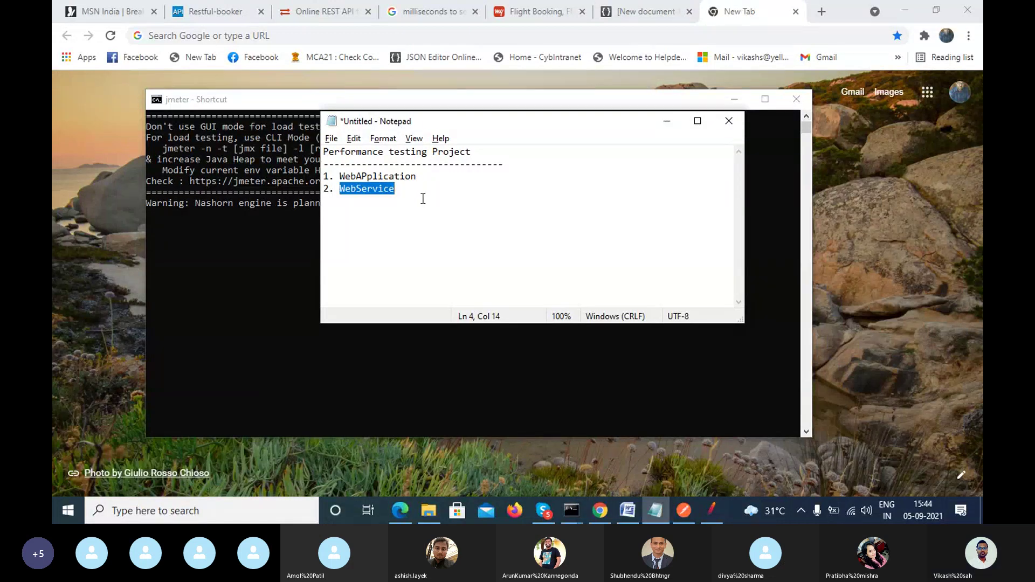
{"action": "left_click", "coordinate": [426, 194]}
{"action": "type", "text": "---"}
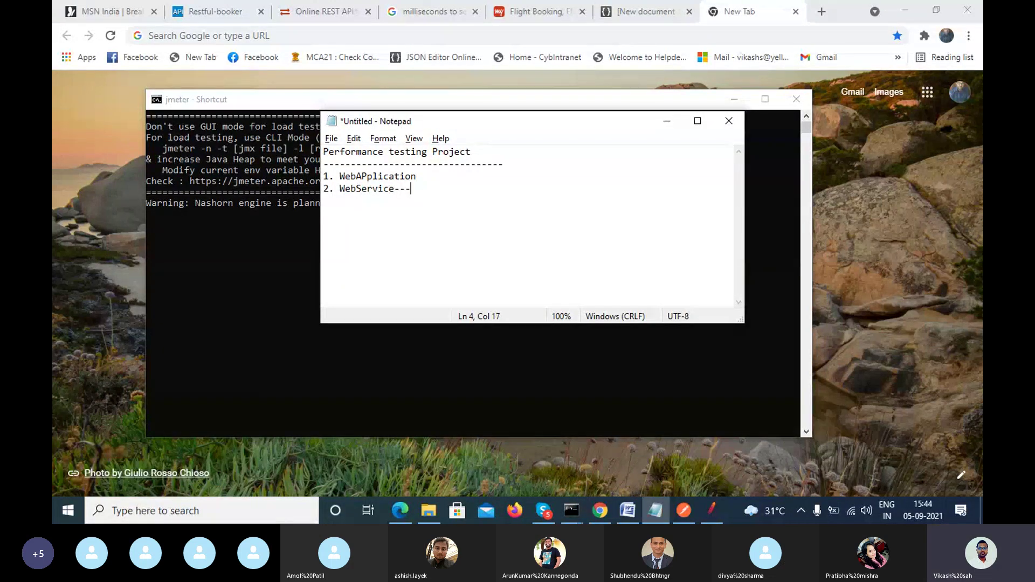
{"action": "type", "text": " SOAP Service"}
- Add a dash-indented 'RESTFul service' line beneath the SOAP Service entry
{"action": "key", "text": "Return"}
{"action": "type", "text": "------------"}
{"action": "key", "text": "BackSpace"}
{"action": "type", "text": "REST"}
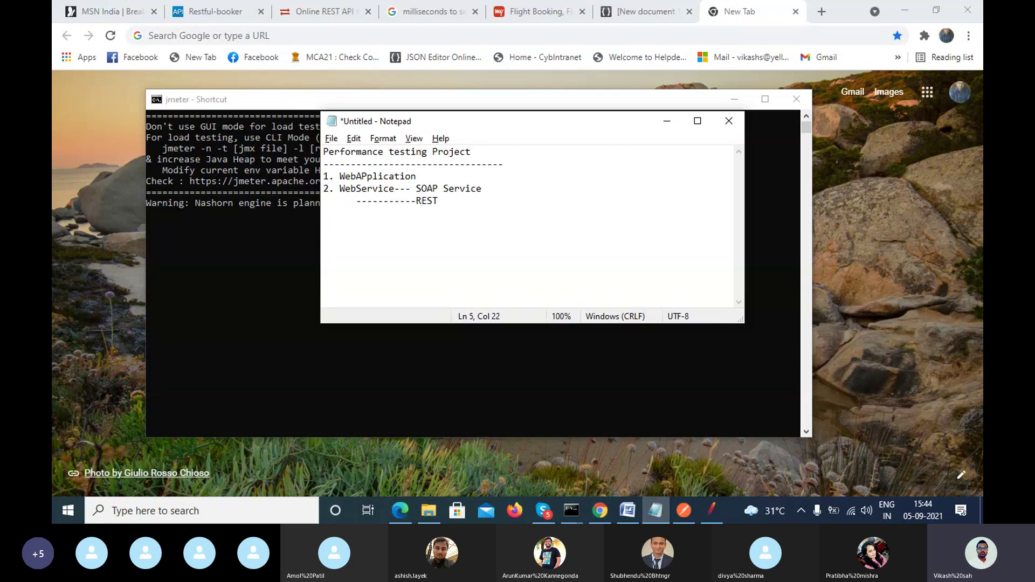
{"action": "type", "text": "Ful ser"}
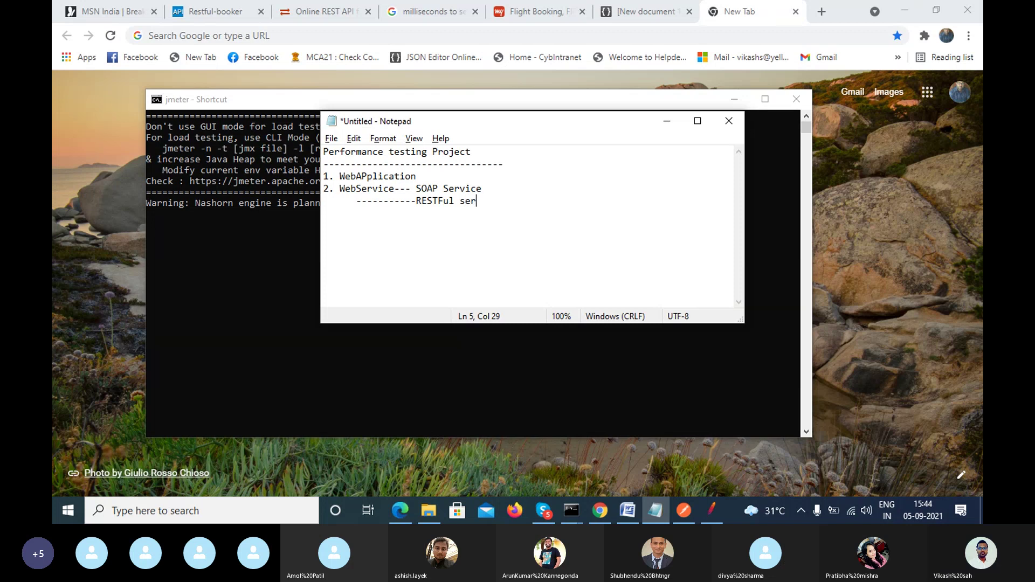
{"action": "type", "text": "vic"}
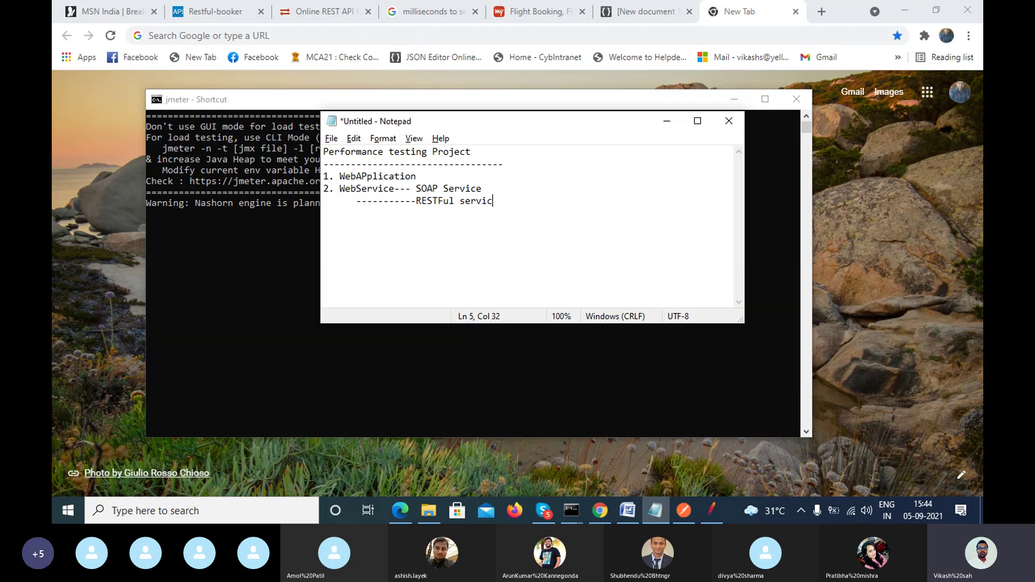
{"action": "type", "text": "e"}
{"action": "mouse_move", "coordinate": [340, 176]}
{"action": "left_mouse_down"}
{"action": "mouse_move", "coordinate": [429, 176]}
{"action": "mouse_move", "coordinate": [324, 178]}
{"action": "mouse_move", "coordinate": [339, 180]}
{"action": "left_mouse_up"}
{"action": "left_click", "coordinate": [429, 176]}
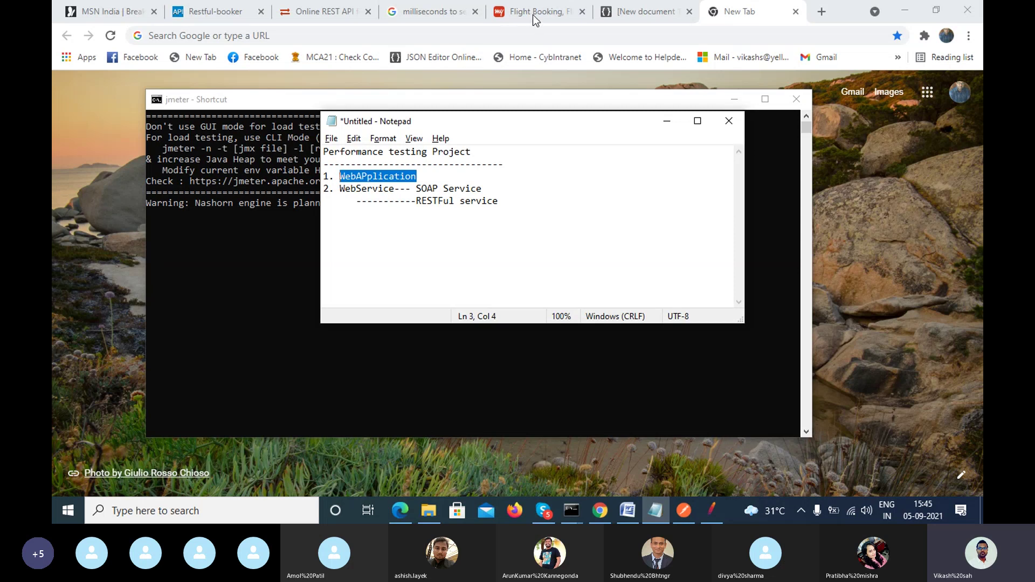
- Minimize Notepad and the console to view the MakeMyTrip flight tab, then restore JMeter and Notepad
{"action": "left_click", "coordinate": [677, 120]}
{"action": "left_click", "coordinate": [733, 99]}
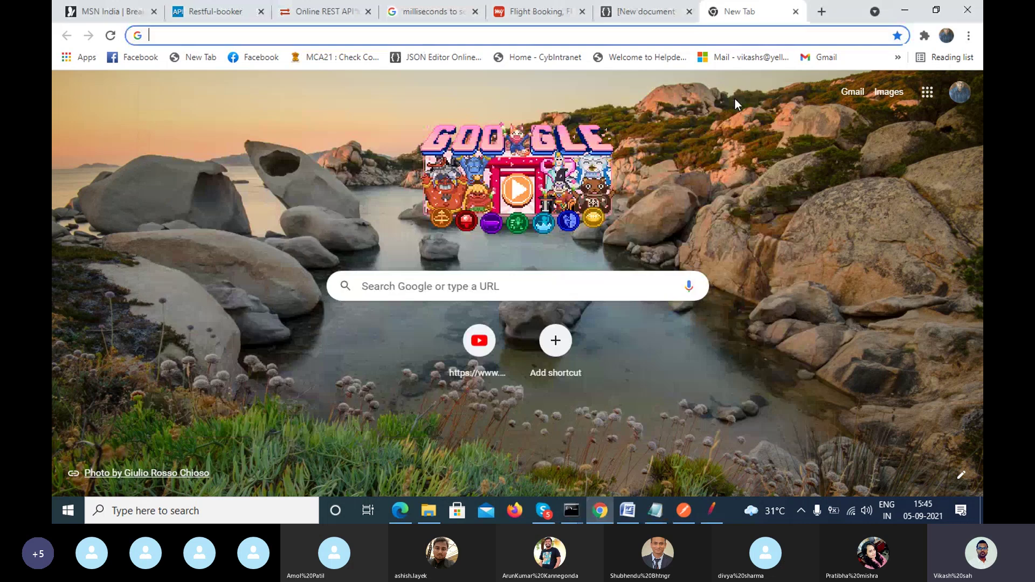
{"action": "left_click", "coordinate": [552, 13]}
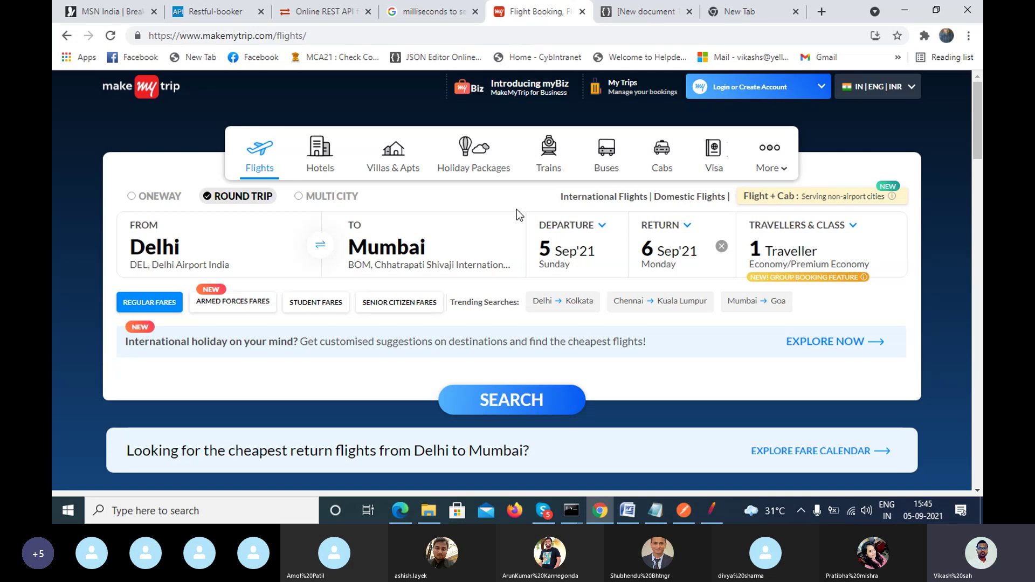
{"action": "left_click", "coordinate": [712, 511]}
{"action": "left_click", "coordinate": [655, 510]}
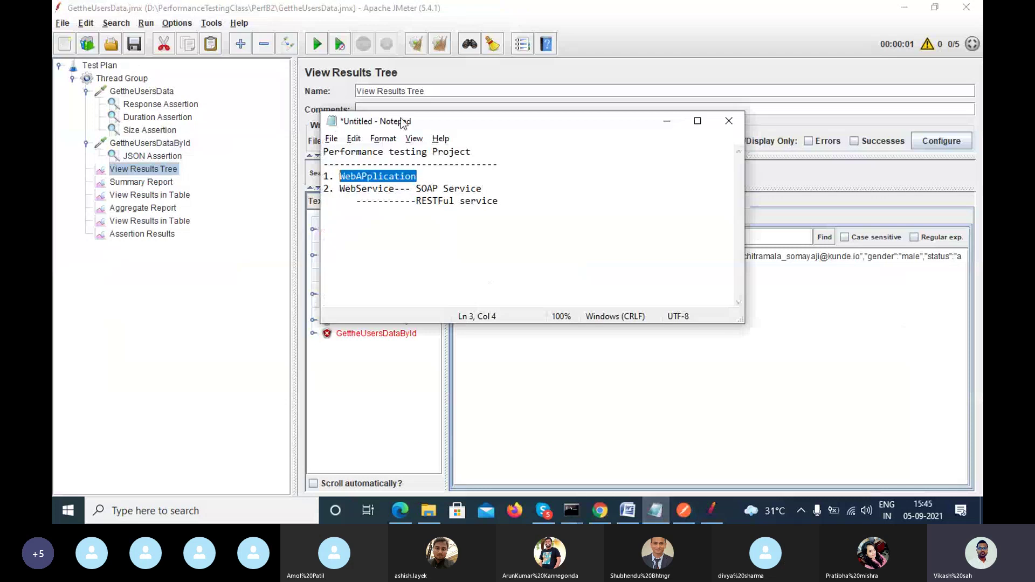
- Append '>>> WSDL' to the end of the SOAP Service line
{"action": "left_click_drag", "start_coordinate": [418, 190], "coordinate": [482, 189]}
{"action": "left_click", "coordinate": [506, 189]}
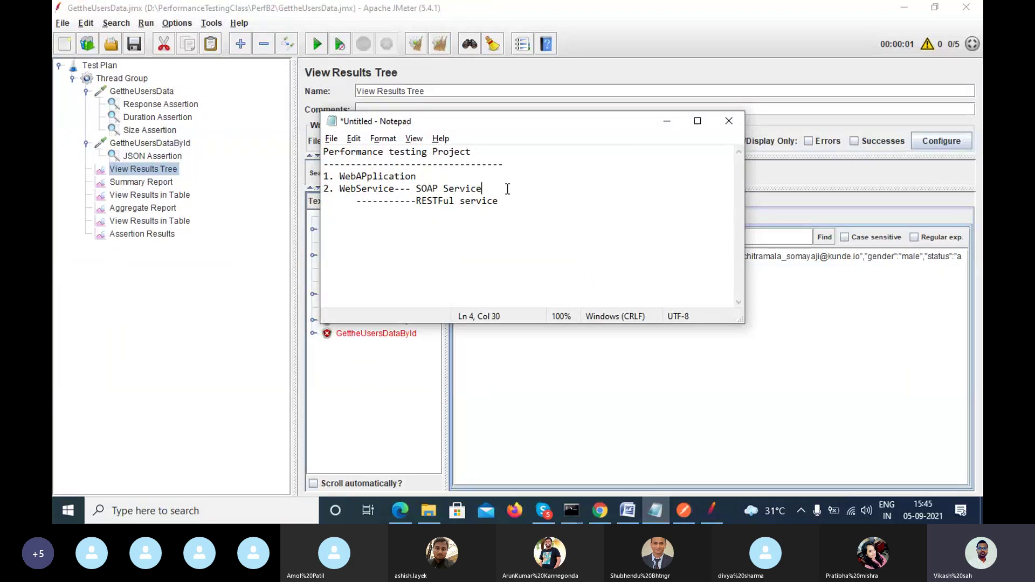
{"action": "type", "text": ">>> WSDL"}
{"action": "left_click_drag", "start_coordinate": [509, 189], "coordinate": [531, 190]}
{"action": "left_click", "coordinate": [543, 190]}
{"action": "left_click_drag", "start_coordinate": [508, 188], "coordinate": [531, 188]}
- Scroll the Word notes up to page 9's SOAP Web Service and WSDL/UDDI section
{"action": "left_click", "coordinate": [628, 511]}
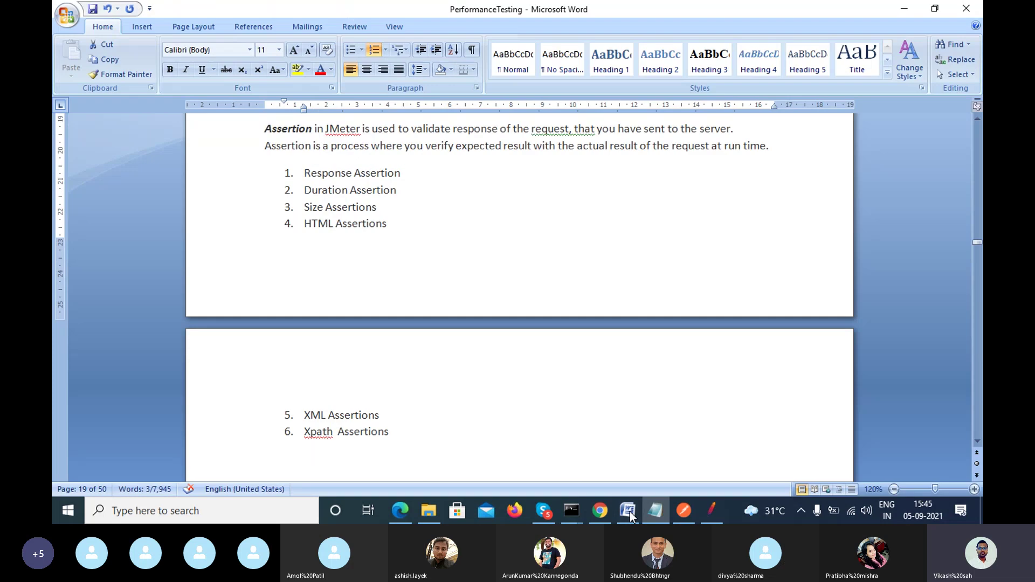
{"action": "scroll", "coordinate": [814, 300], "scroll_direction": "up", "scroll_amount": 4}
{"action": "scroll", "coordinate": [798, 299], "scroll_direction": "up", "scroll_amount": 20}
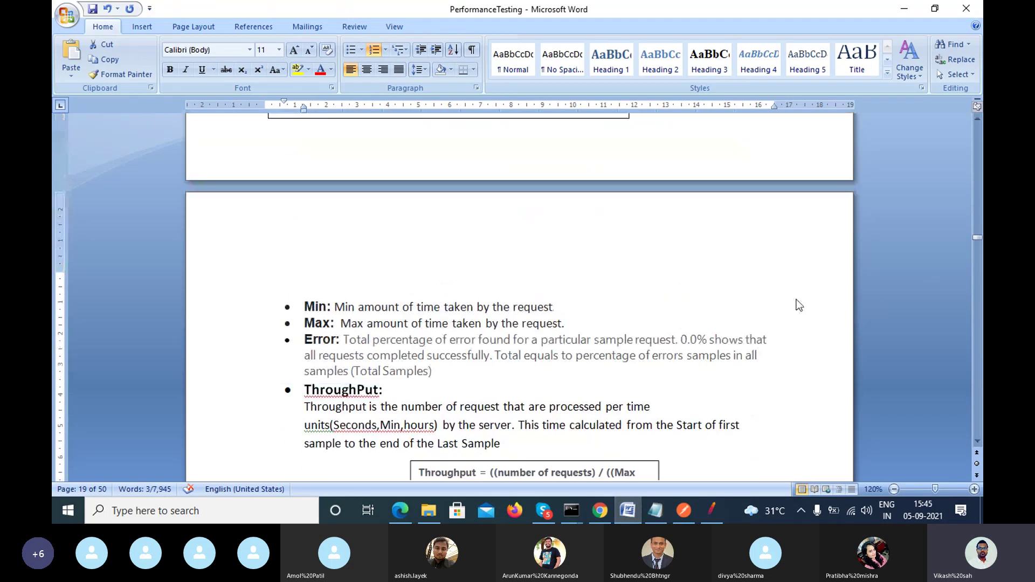
{"action": "scroll", "coordinate": [797, 300], "scroll_direction": "up", "scroll_amount": 20}
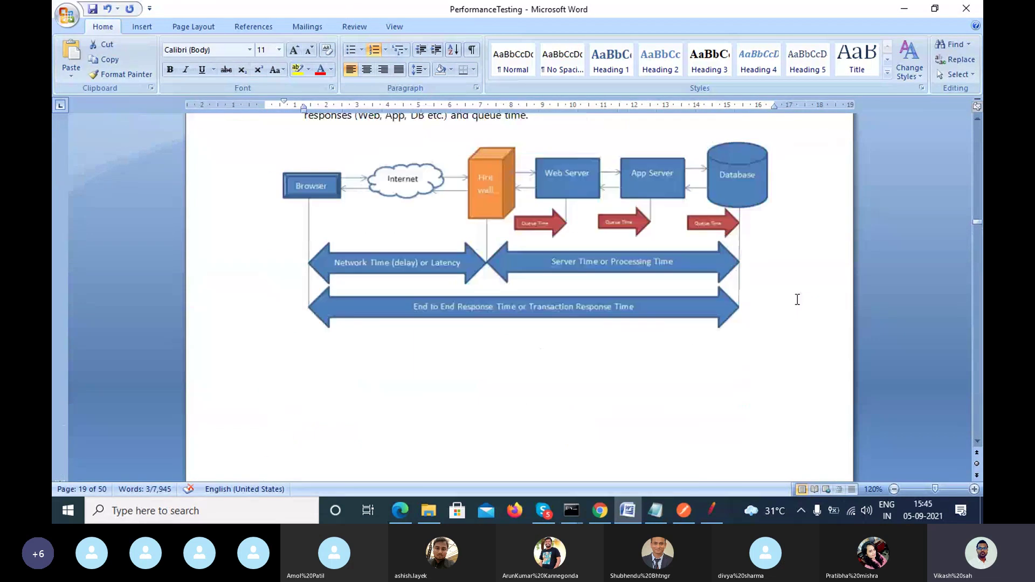
{"action": "scroll", "coordinate": [798, 299], "scroll_direction": "up", "scroll_amount": 20}
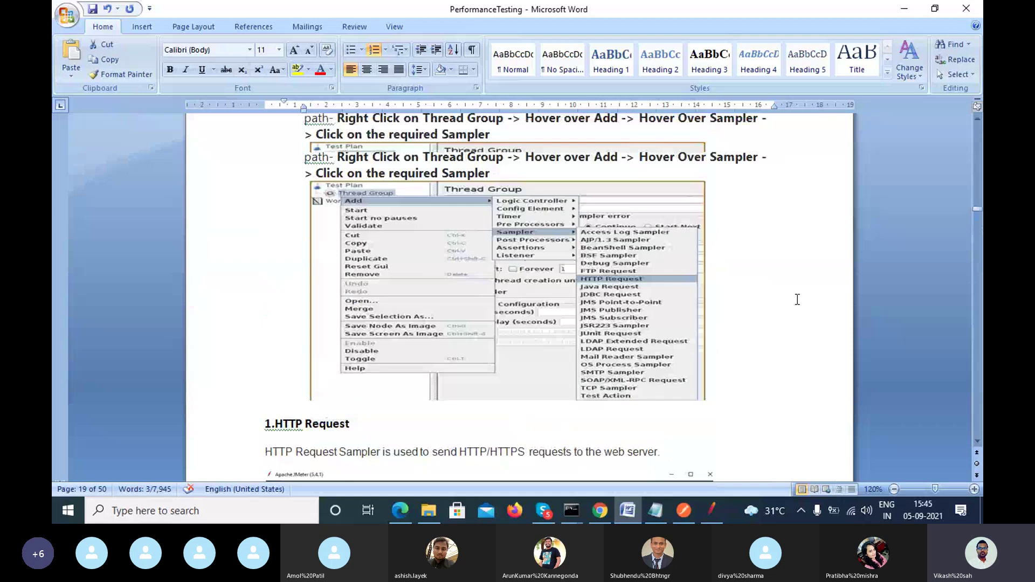
{"action": "scroll", "coordinate": [797, 300], "scroll_direction": "up", "scroll_amount": 20}
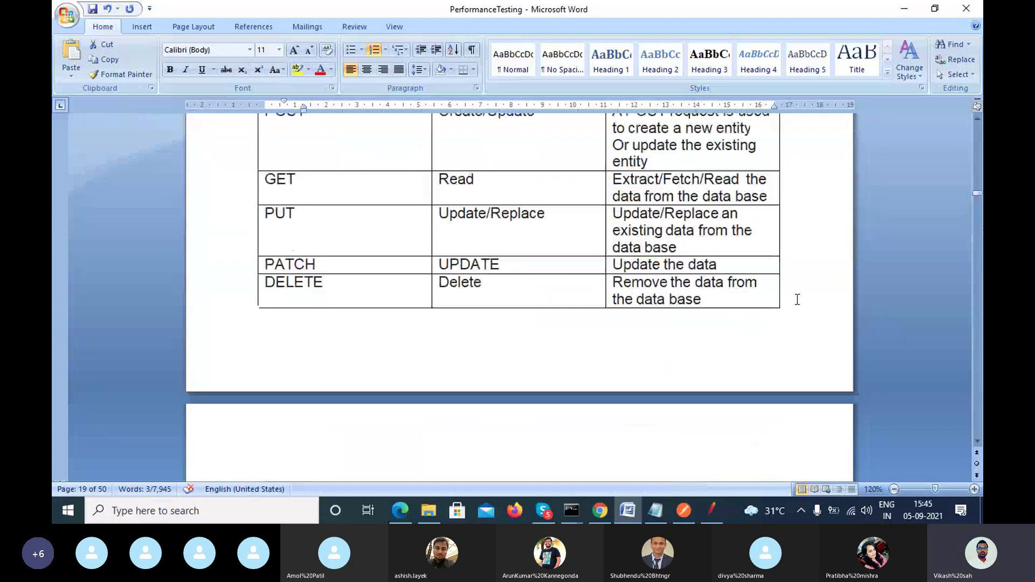
{"action": "scroll", "coordinate": [798, 300], "scroll_direction": "up", "scroll_amount": 20}
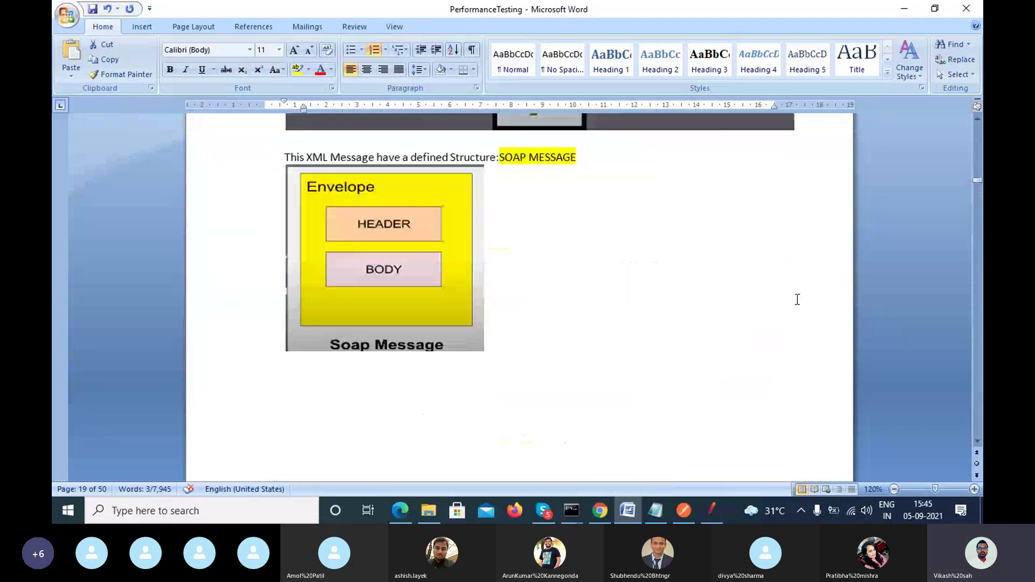
{"action": "scroll", "coordinate": [798, 300], "scroll_direction": "up", "scroll_amount": 3}
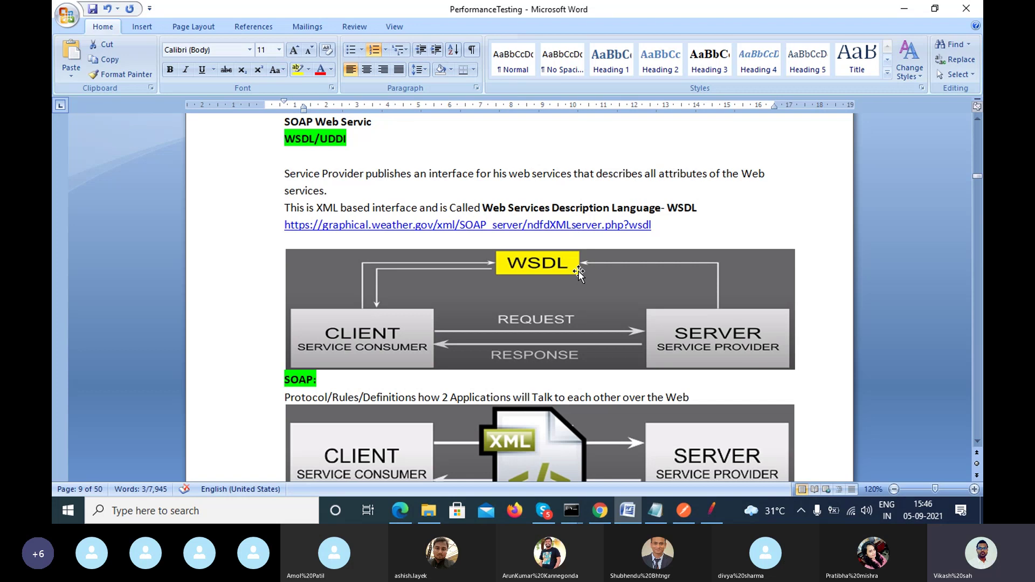
- Copy the weather.gov WSDL link line from the Word notes and switch to Chrome
{"action": "left_click_drag", "start_coordinate": [681, 227], "coordinate": [653, 225]}
{"action": "left_click_drag", "start_coordinate": [304, 233], "coordinate": [284, 224]}
{"action": "key", "text": "ctrl+c"}
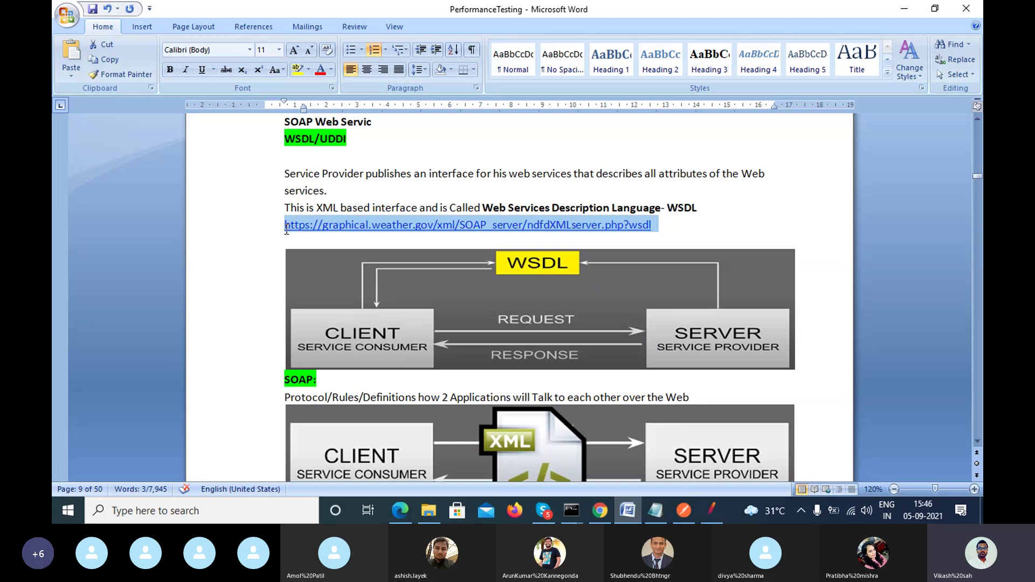
{"action": "left_click", "coordinate": [599, 511]}
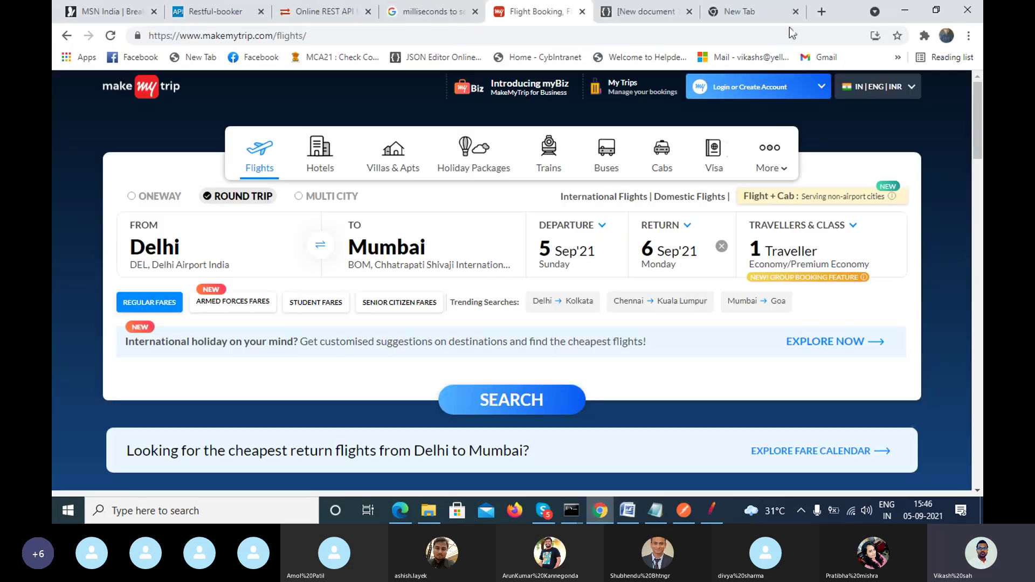
- Load the copied weather.gov WSDL URL in Chrome's new tab and browse its XML tree
{"action": "left_click", "coordinate": [743, 11]}
{"action": "left_click", "coordinate": [744, 38]}
{"action": "key", "text": "ctrl+v"}
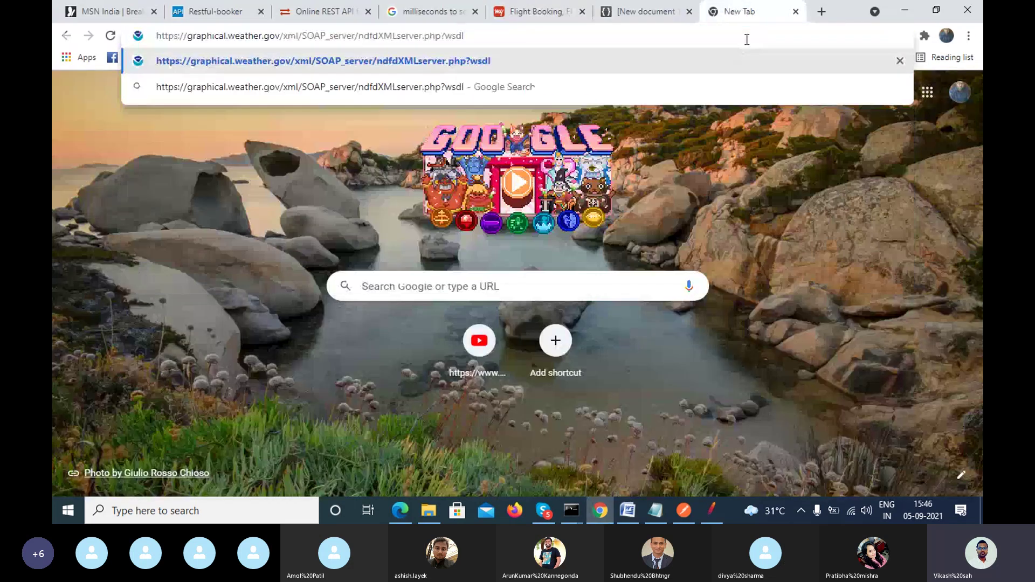
{"action": "key", "text": "Return"}
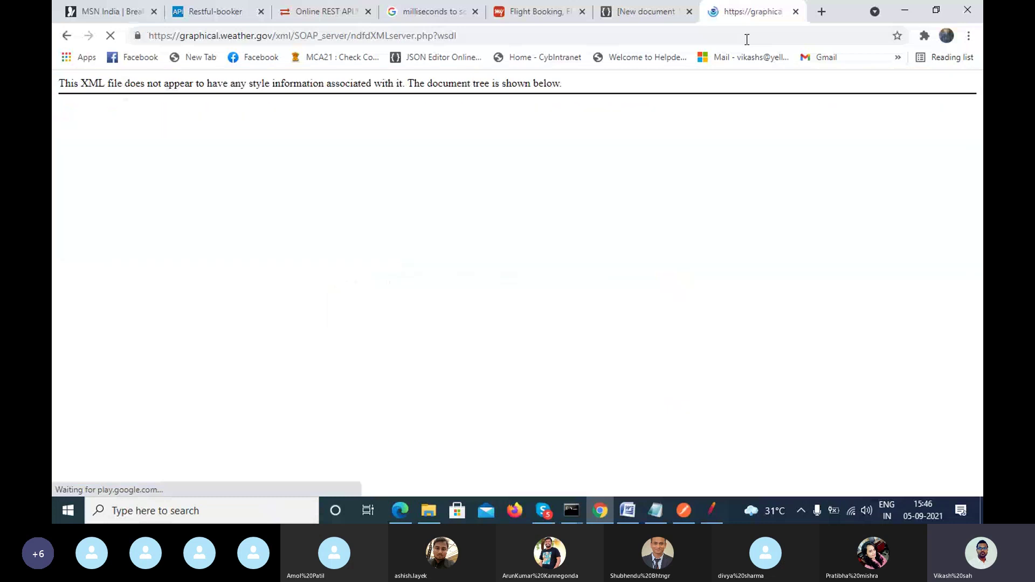
{"action": "scroll", "coordinate": [527, 275], "scroll_direction": "down", "scroll_amount": 20}
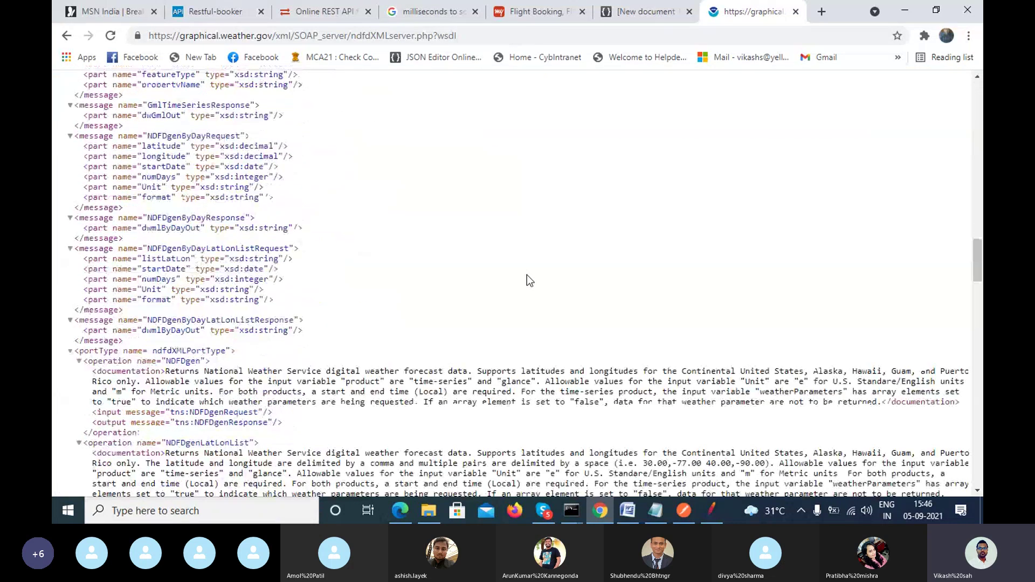
{"action": "scroll", "coordinate": [526, 275], "scroll_direction": "down", "scroll_amount": 20}
{"action": "scroll", "coordinate": [528, 279], "scroll_direction": "up", "scroll_amount": 20}
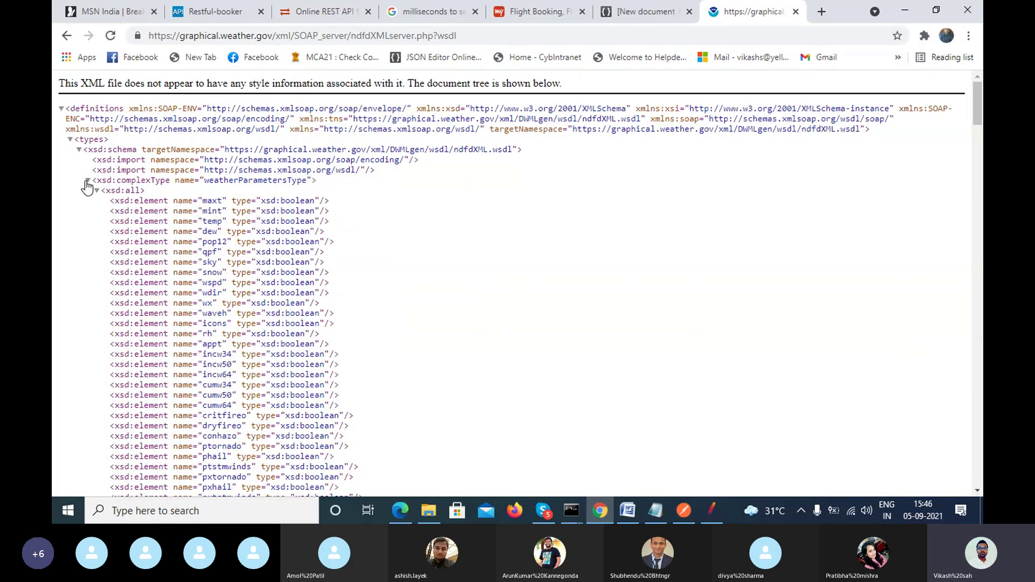
{"action": "left_click", "coordinate": [657, 511]}
- Highlight the word WebAPplication in the Notepad notes, then deselect it
{"action": "left_click", "coordinate": [524, 241]}
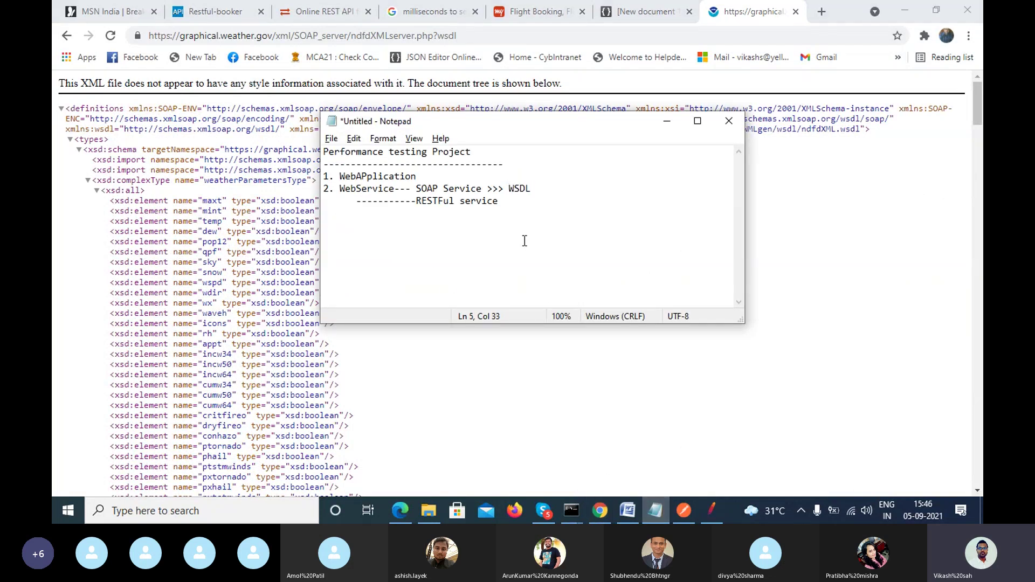
{"action": "left_click", "coordinate": [338, 178]}
{"action": "left_click_drag", "start_coordinate": [338, 178], "coordinate": [433, 180]}
{"action": "left_click", "coordinate": [438, 202]}
- Select the WSDL address in Chrome, then place the caret after Notepad's WSDL line
{"action": "left_click", "coordinate": [82, 231]}
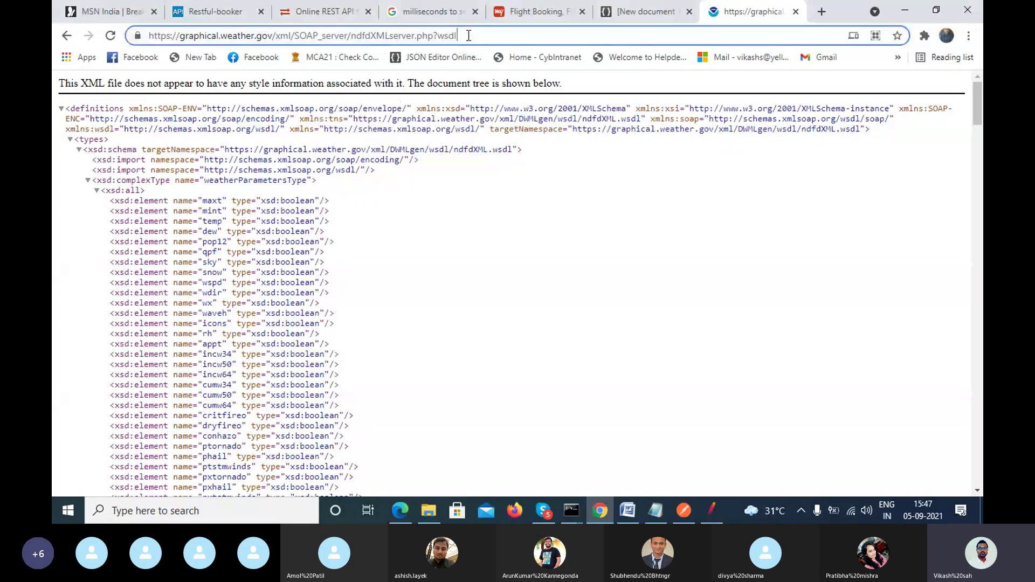
{"action": "left_click_drag", "start_coordinate": [457, 35], "coordinate": [171, 38]}
{"action": "left_click", "coordinate": [654, 517]}
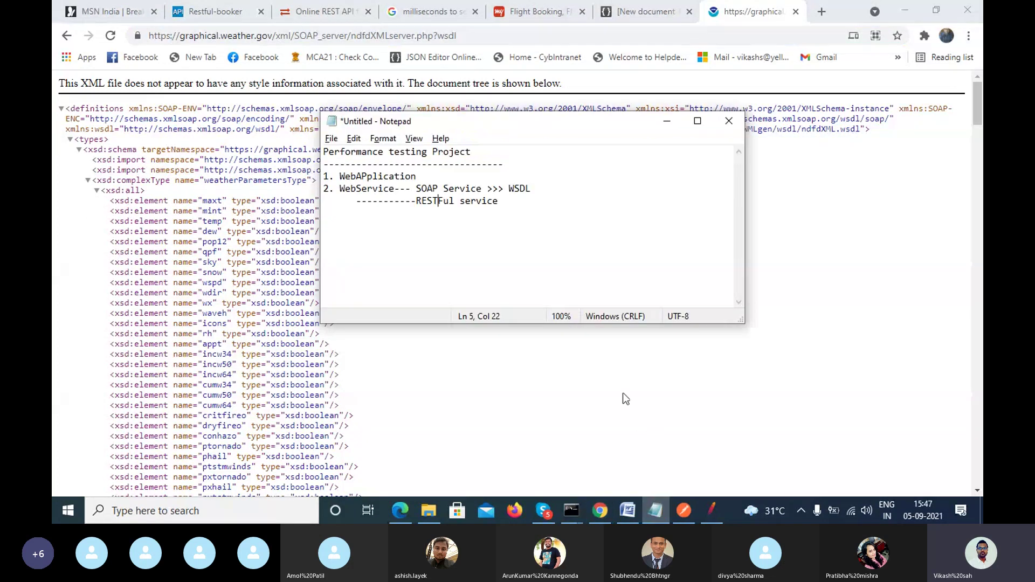
{"action": "left_click", "coordinate": [582, 193]}
- Scroll the Word document down to its SOAP MESSAGE section
{"action": "left_click", "coordinate": [628, 513]}
{"action": "scroll", "coordinate": [579, 343], "scroll_direction": "down", "scroll_amount": 2}
{"action": "scroll", "coordinate": [579, 343], "scroll_direction": "down", "scroll_amount": 3}
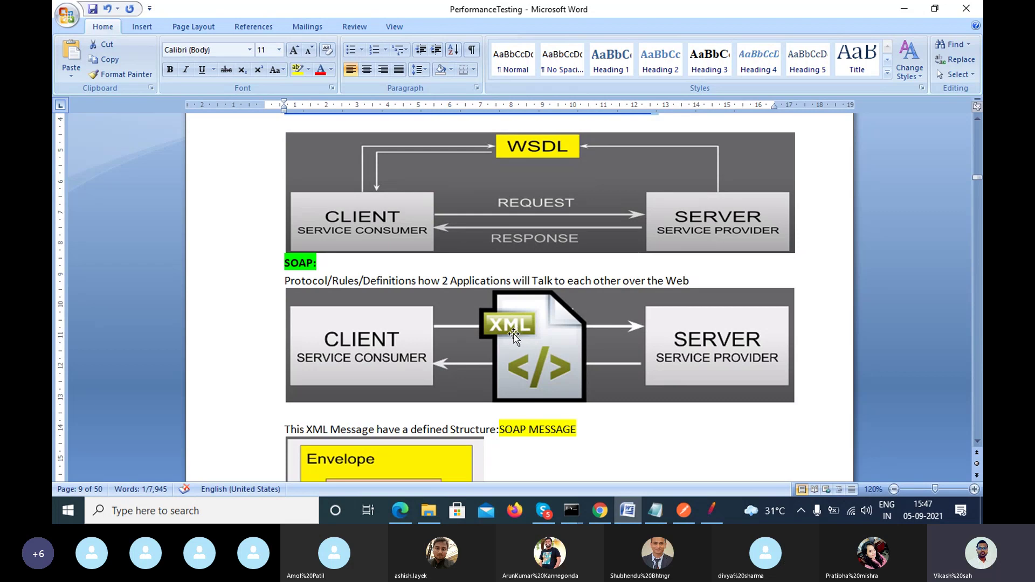
- Append '>>> XML' after WSDL on Notepad's WebService line
{"action": "left_click", "coordinate": [655, 509]}
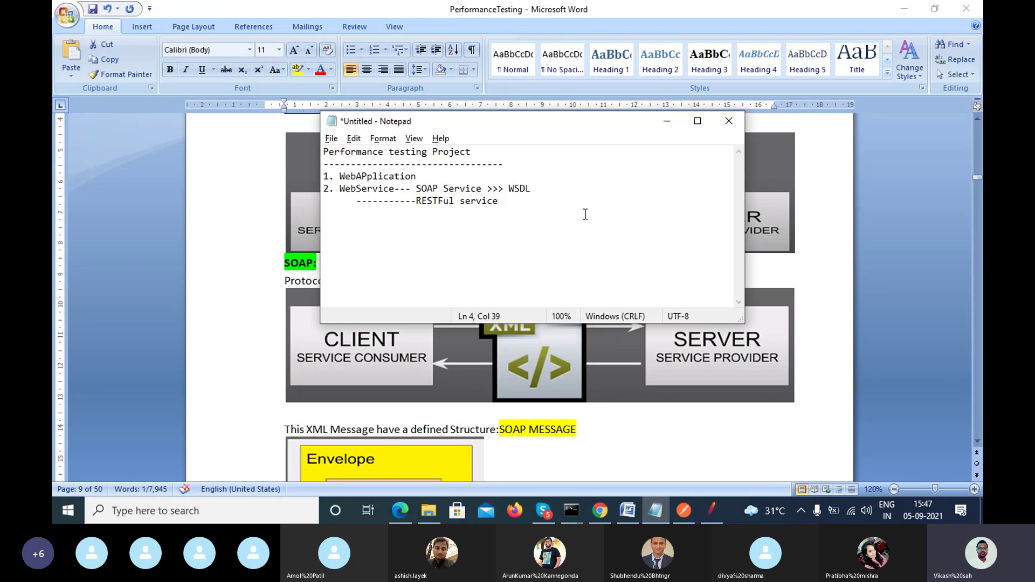
{"action": "type", "text": ">>> XML"}
{"action": "left_click", "coordinate": [599, 511]}
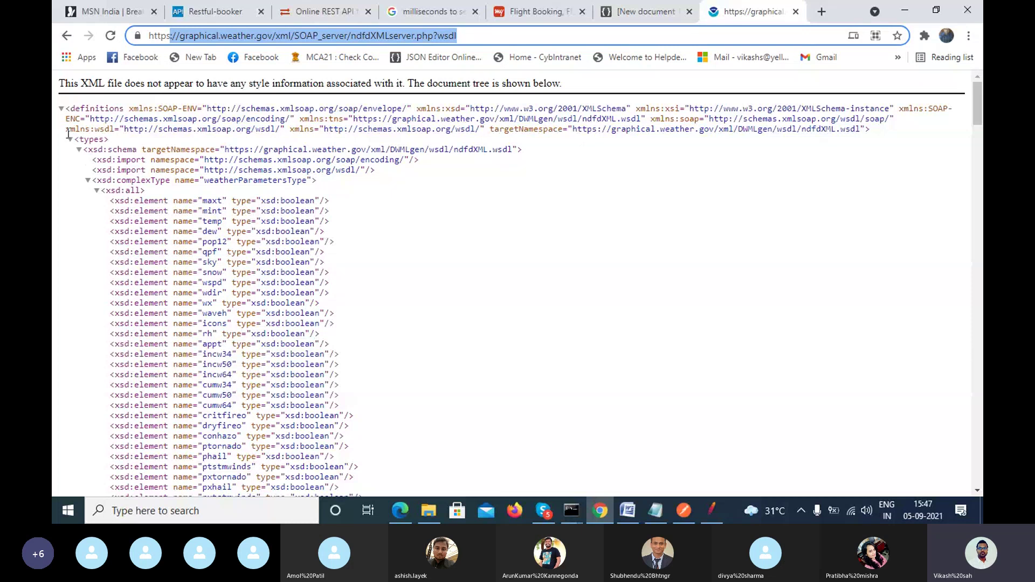
- Collapse the weatherParametersType <xsd:all> element list in the WSDL tree
{"action": "left_click_drag", "start_coordinate": [67, 130], "coordinate": [82, 131]}
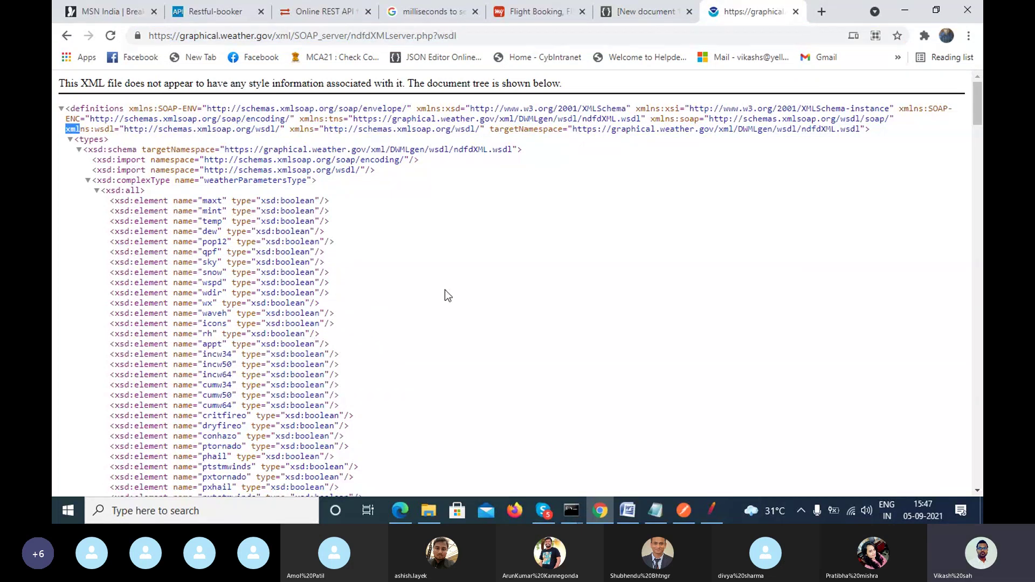
{"action": "left_click", "coordinate": [98, 193]}
{"action": "left_click", "coordinate": [96, 191]}
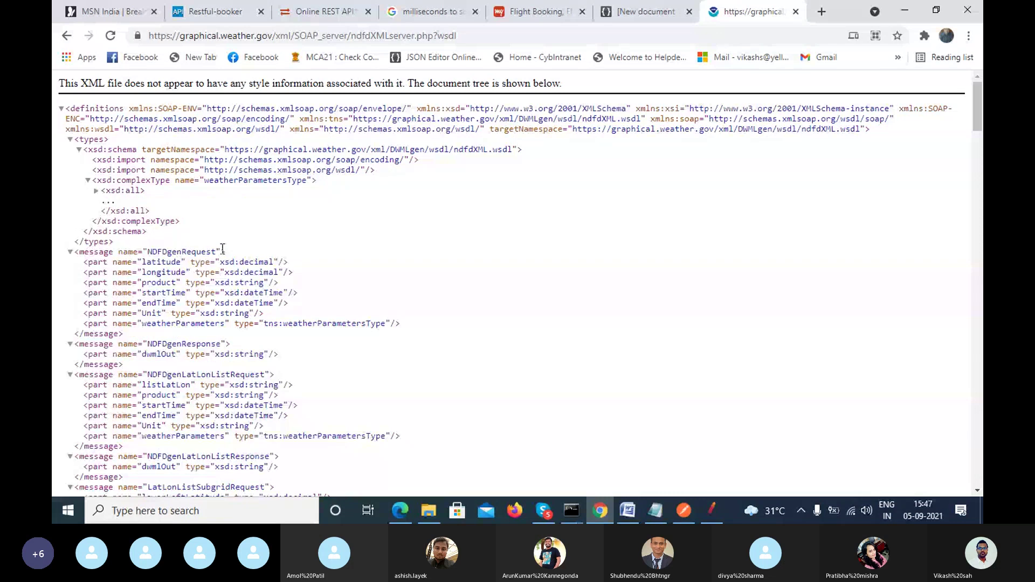
{"action": "scroll", "coordinate": [177, 320], "scroll_direction": "down", "scroll_amount": 10}
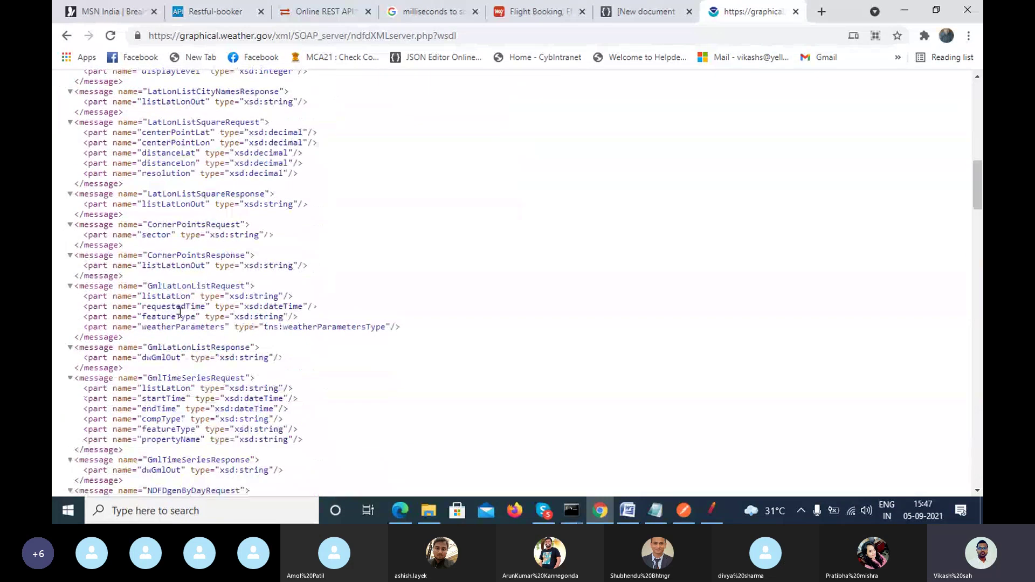
{"action": "scroll", "coordinate": [566, 414], "scroll_direction": "up", "scroll_amount": 10}
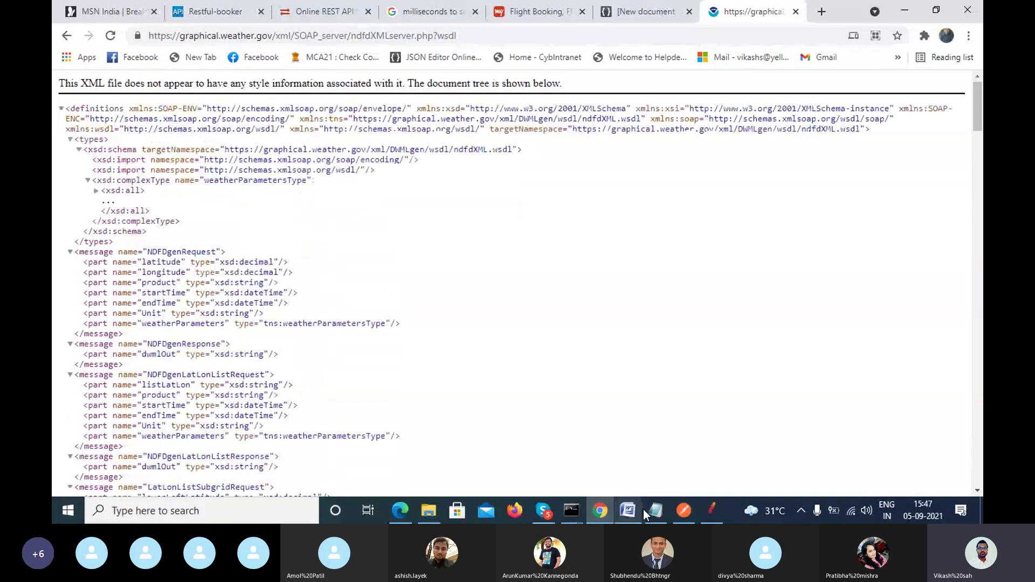
{"action": "left_click", "coordinate": [657, 510]}
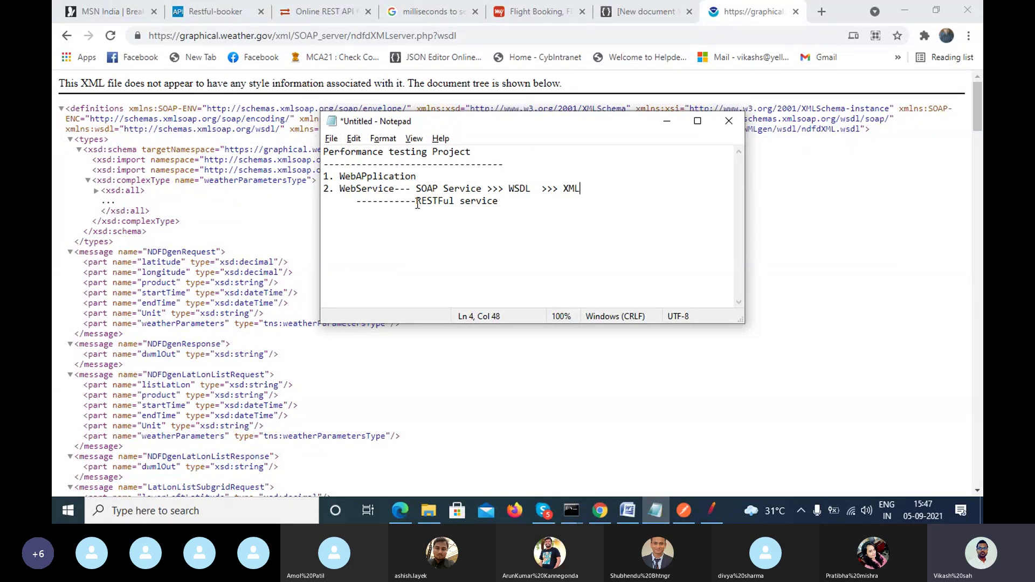
- Point out RESTFul service, WebAPplication and SOAP Service in the notes, then view the Online REST API page
{"action": "left_click_drag", "start_coordinate": [417, 204], "coordinate": [500, 205]}
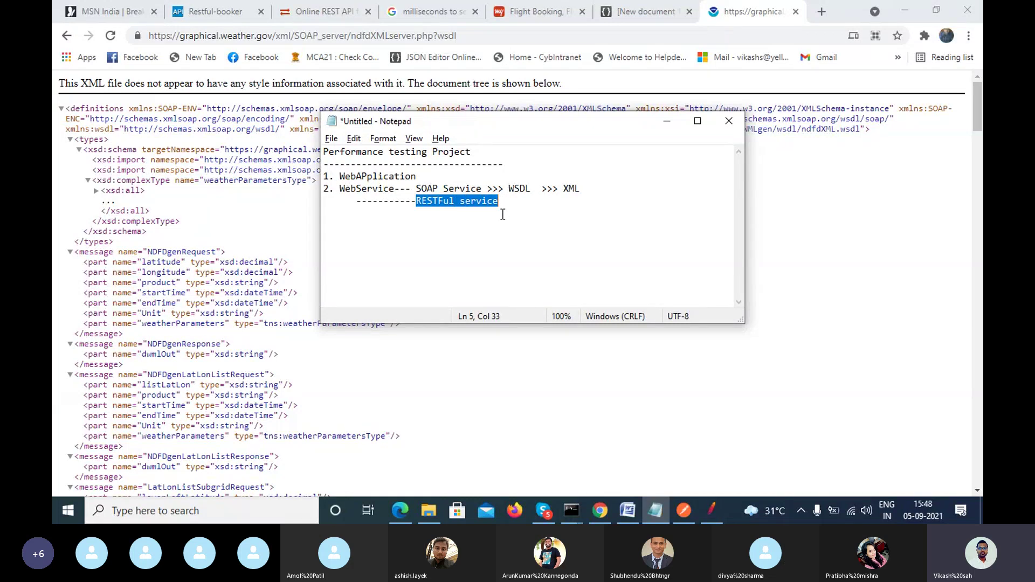
{"action": "left_click", "coordinate": [499, 214]}
{"action": "left_click_drag", "start_coordinate": [417, 177], "coordinate": [339, 178]}
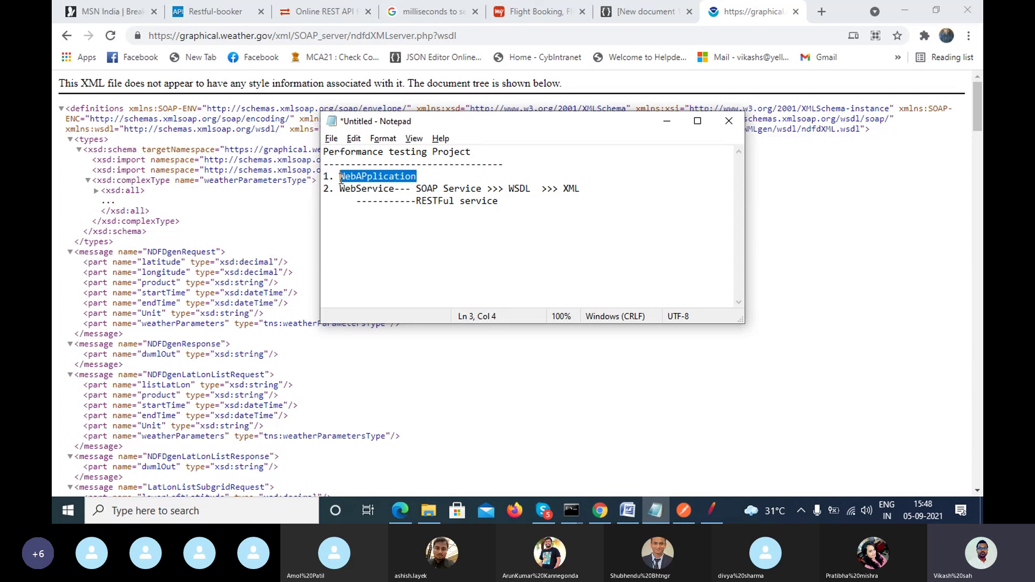
{"action": "left_click", "coordinate": [472, 232]}
{"action": "left_click_drag", "start_coordinate": [418, 188], "coordinate": [481, 189]}
{"action": "left_click", "coordinate": [515, 243]}
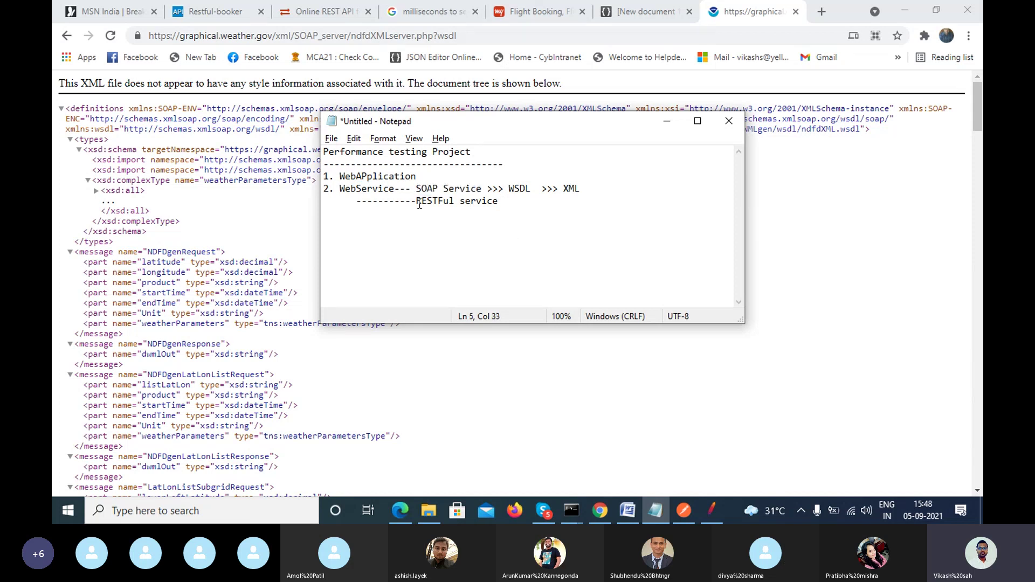
{"action": "left_click_drag", "start_coordinate": [417, 204], "coordinate": [497, 210]}
{"action": "left_click", "coordinate": [323, 12]}
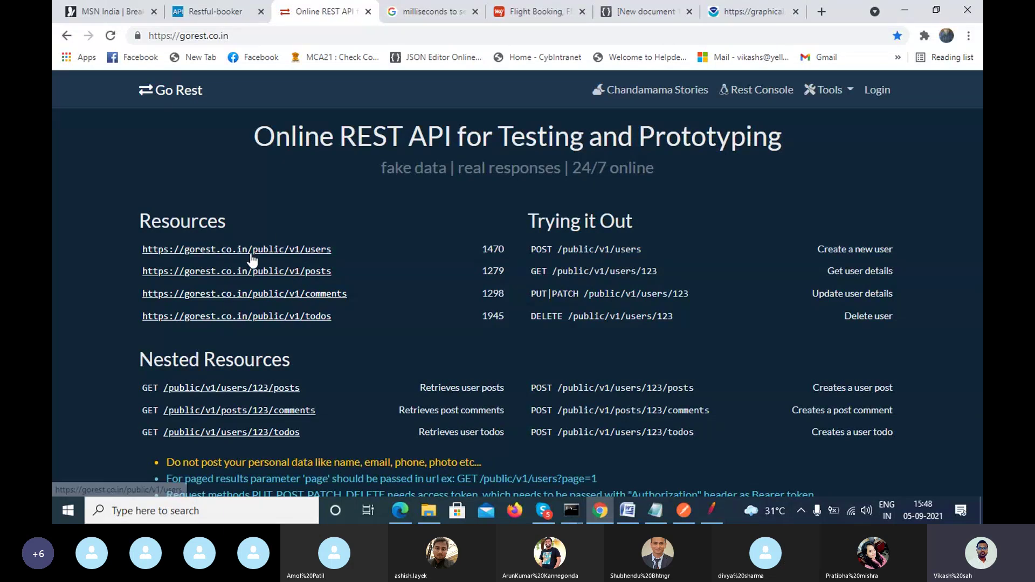
{"action": "left_click", "coordinate": [703, 509]}
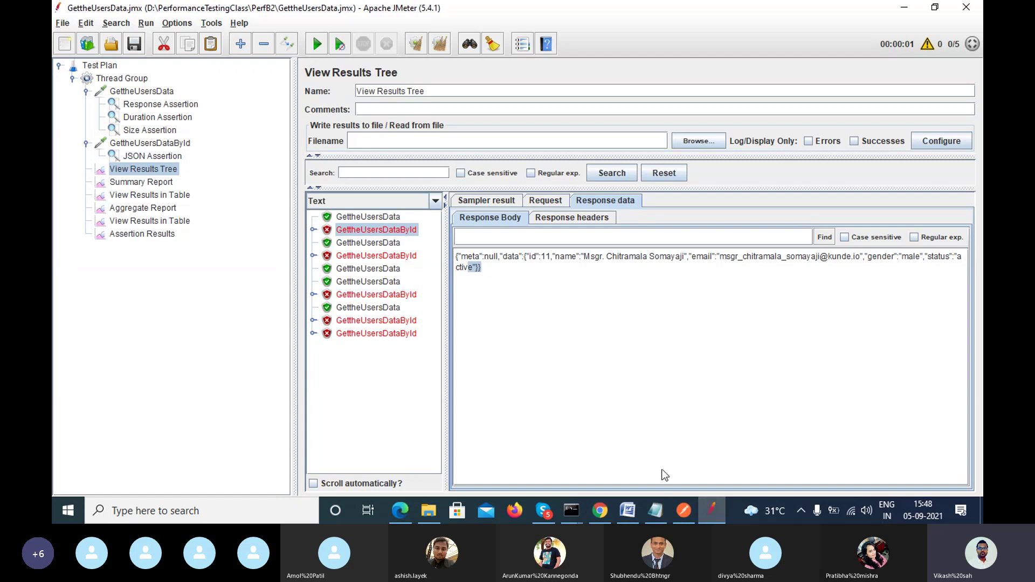
- Bring the Notepad notes over JMeter and clear the RESTFul service highlight
{"action": "left_click", "coordinate": [655, 509]}
{"action": "left_click", "coordinate": [500, 221]}
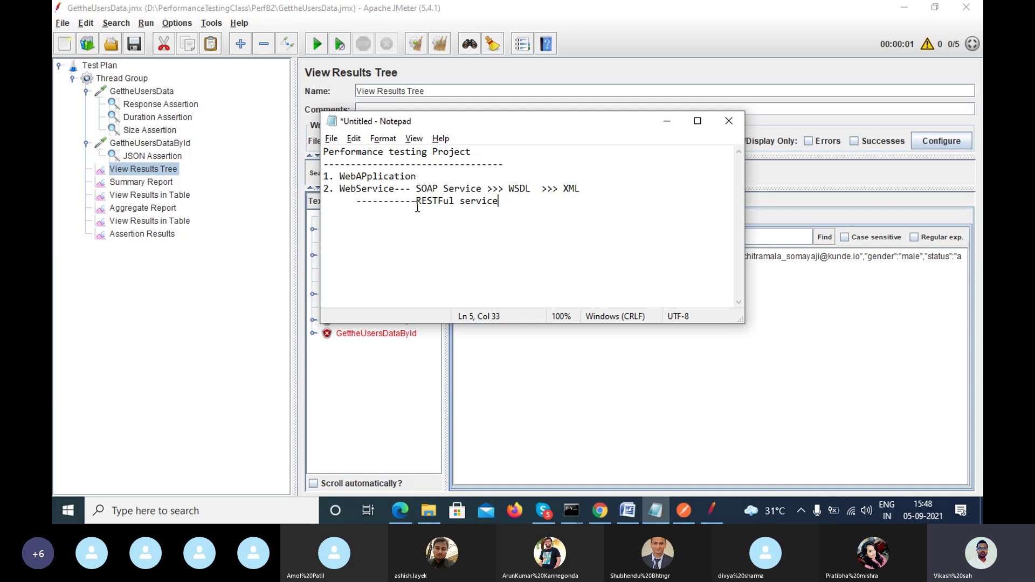
{"action": "left_click_drag", "start_coordinate": [417, 207], "coordinate": [453, 210]}
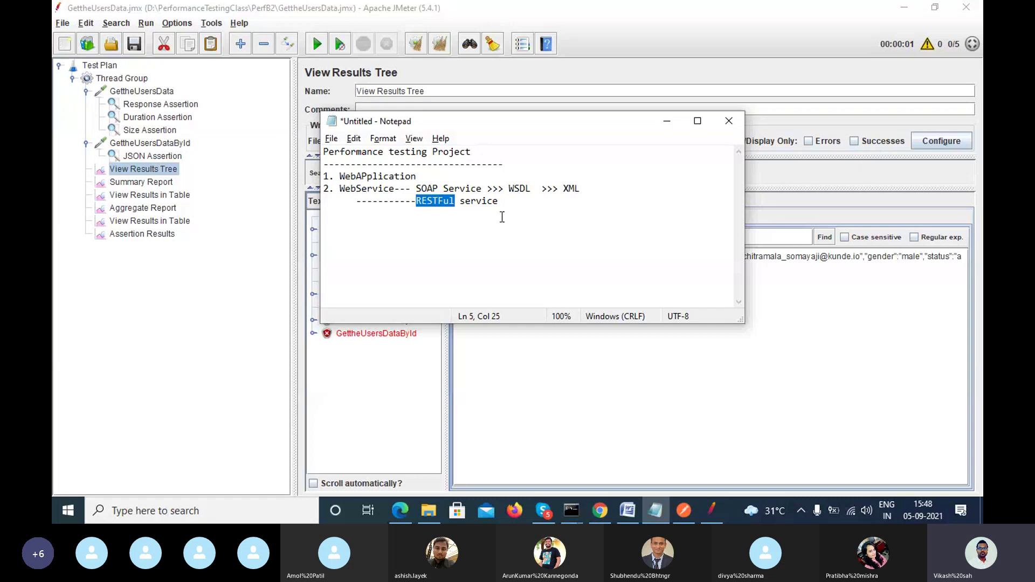
{"action": "left_click", "coordinate": [419, 211]}
{"action": "left_click_drag", "start_coordinate": [417, 201], "coordinate": [499, 214]}
{"action": "left_click", "coordinate": [517, 207]}
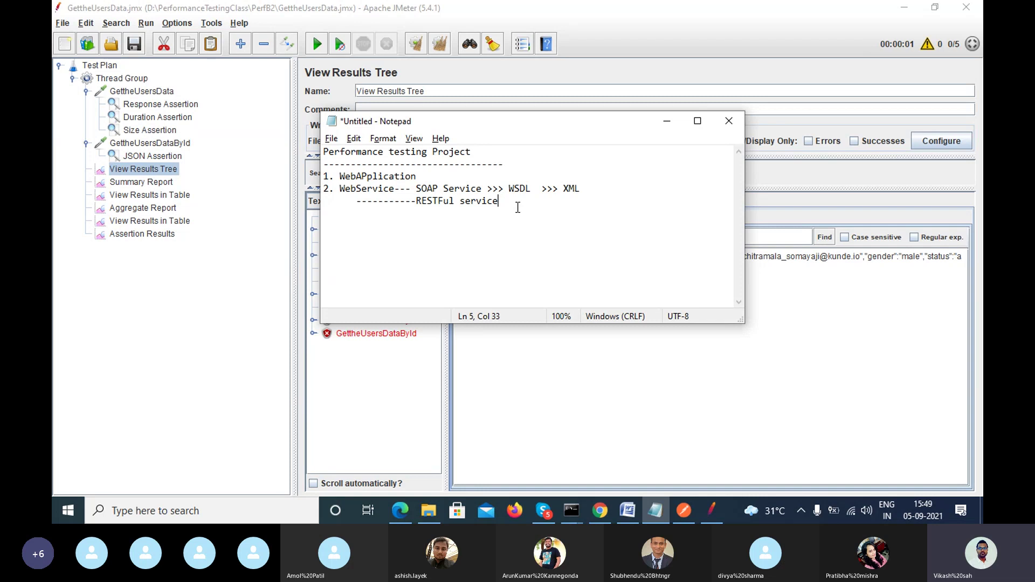
- Close all open Postman requests without saving the booking and Creating the users changes
{"action": "left_click", "coordinate": [684, 511]}
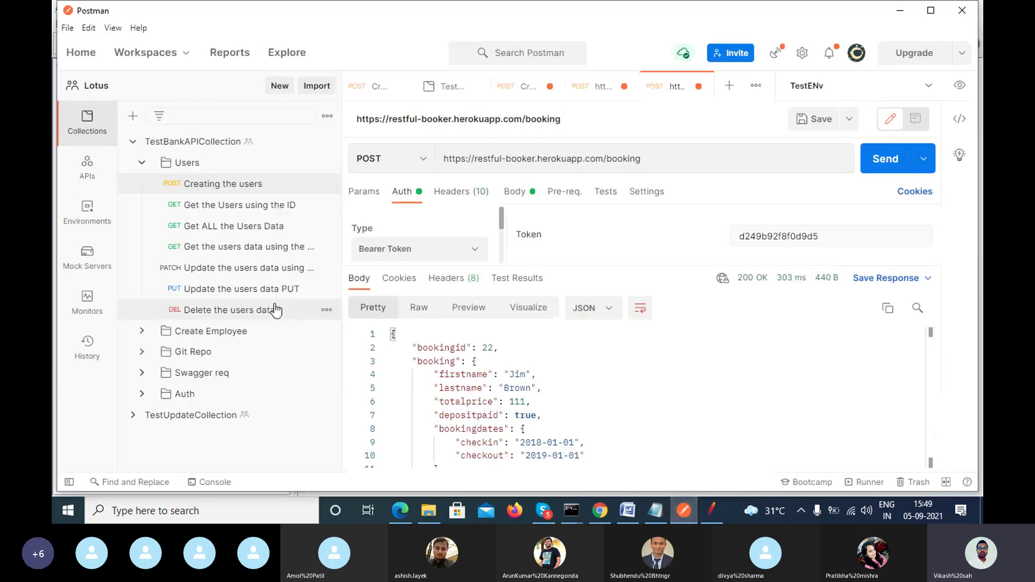
{"action": "left_click", "coordinate": [142, 162]}
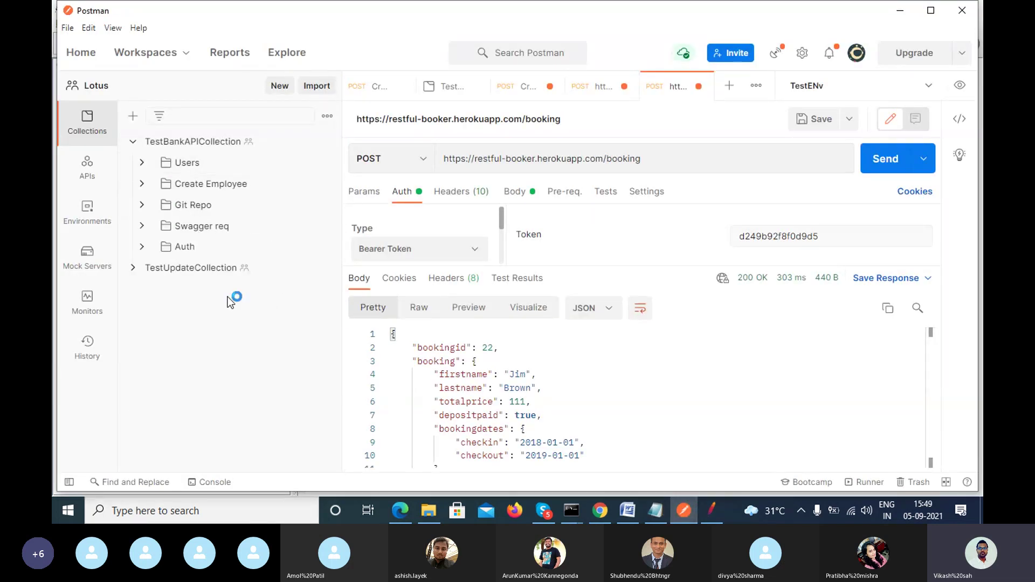
{"action": "right_click", "coordinate": [528, 102]}
{"action": "left_click", "coordinate": [555, 178]}
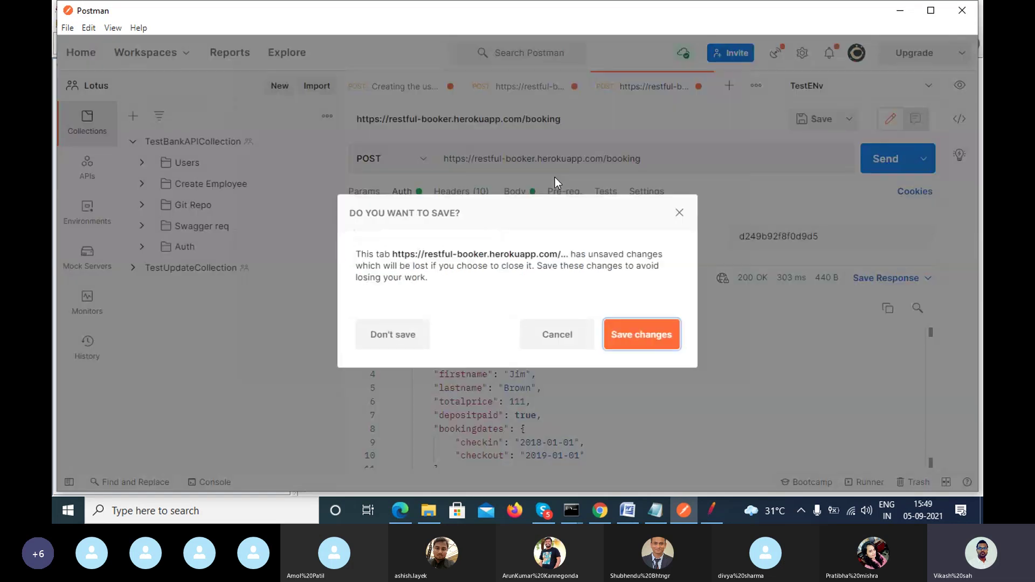
{"action": "left_click", "coordinate": [428, 339]}
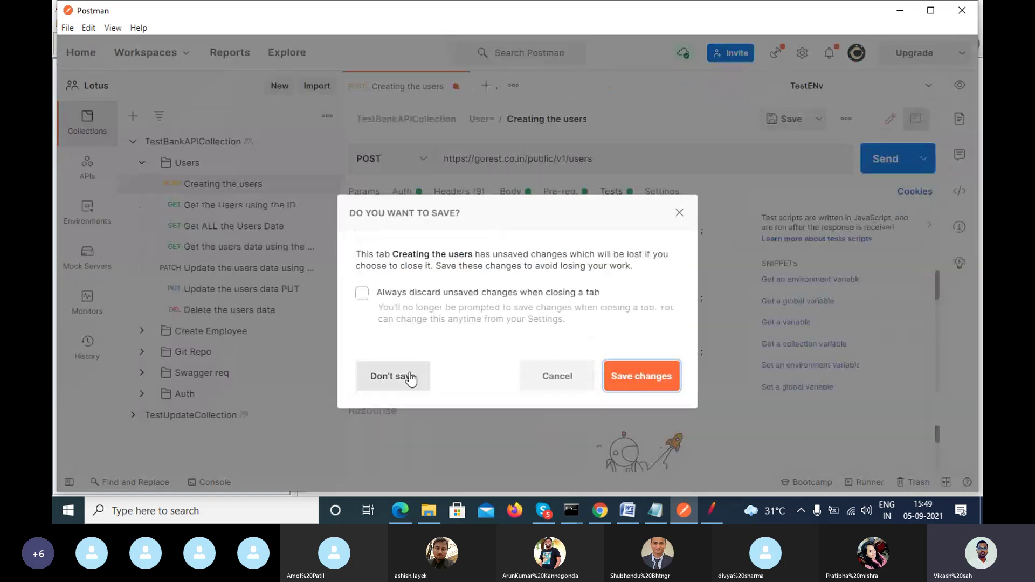
{"action": "left_click", "coordinate": [410, 375]}
{"action": "left_click", "coordinate": [142, 162]}
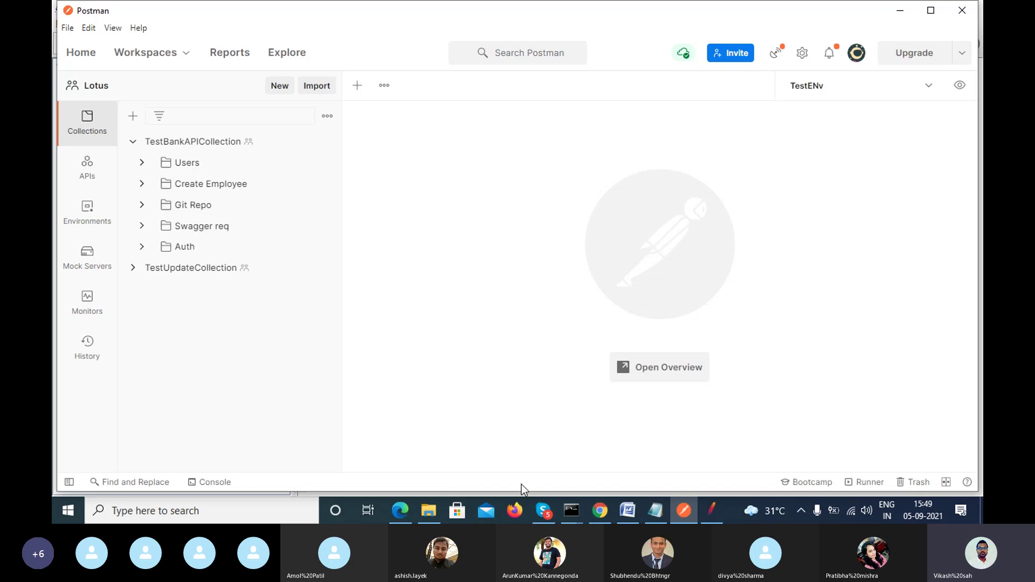
{"action": "left_click", "coordinate": [544, 511]}
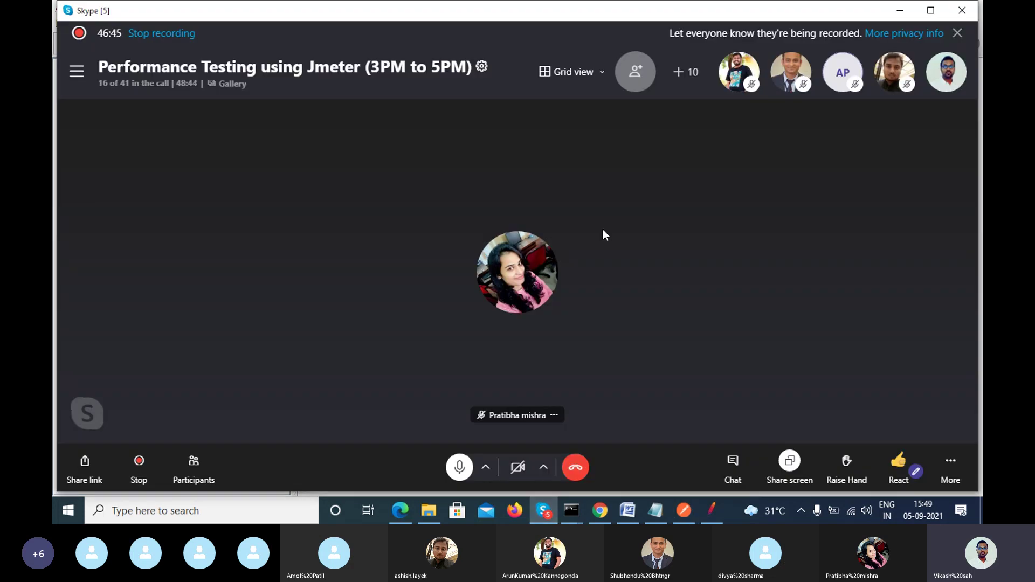
- Minimize the Skype call window to return to Postman
{"action": "left_click", "coordinate": [899, 11]}
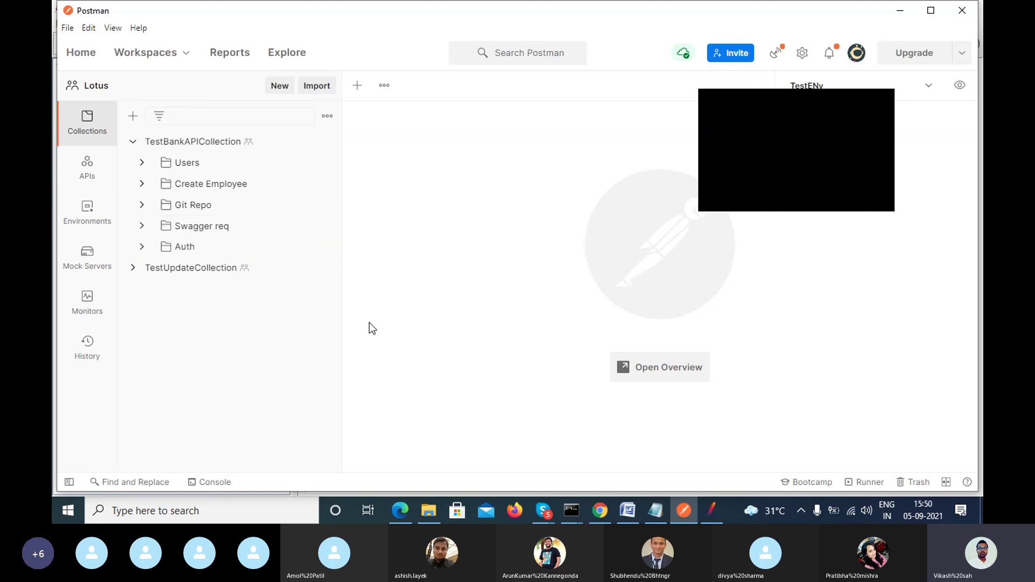
- Expand the Users folder and open the 'Creating the users' request
{"action": "left_click", "coordinate": [142, 247]}
{"action": "left_click", "coordinate": [141, 206]}
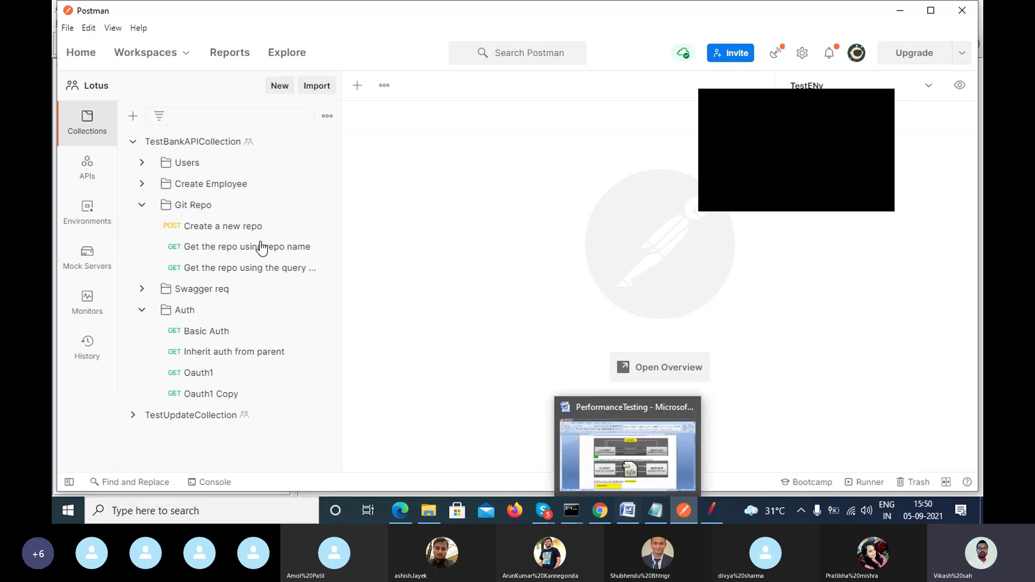
{"action": "left_click", "coordinate": [141, 163]}
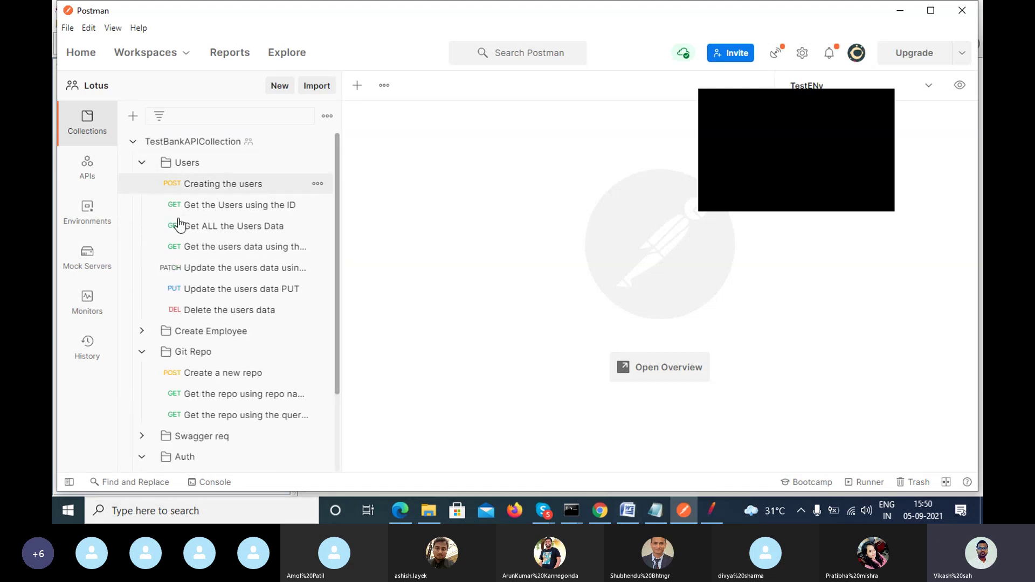
{"action": "left_click", "coordinate": [142, 352]}
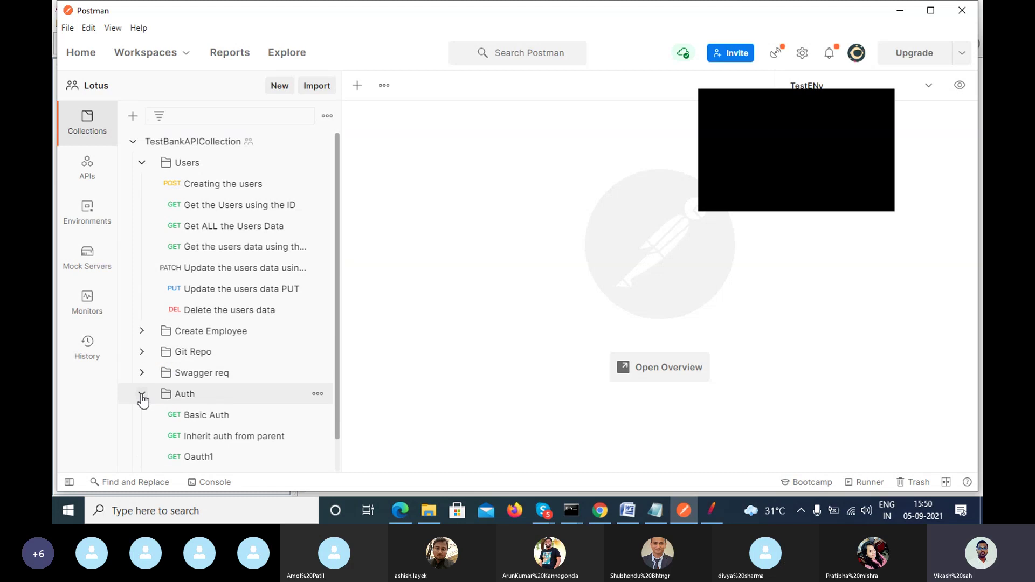
{"action": "left_click", "coordinate": [141, 394]}
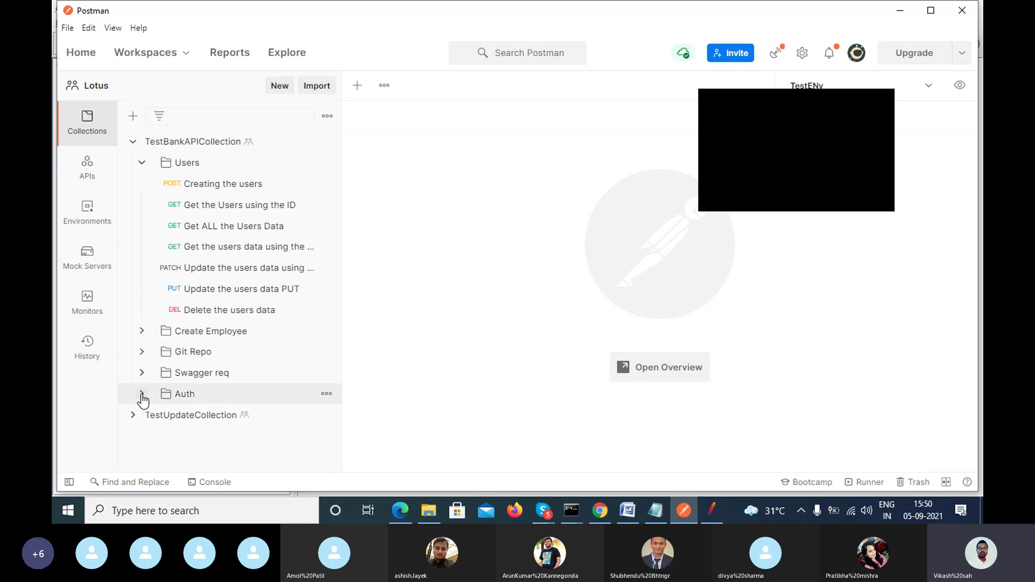
{"action": "left_click", "coordinate": [202, 184]}
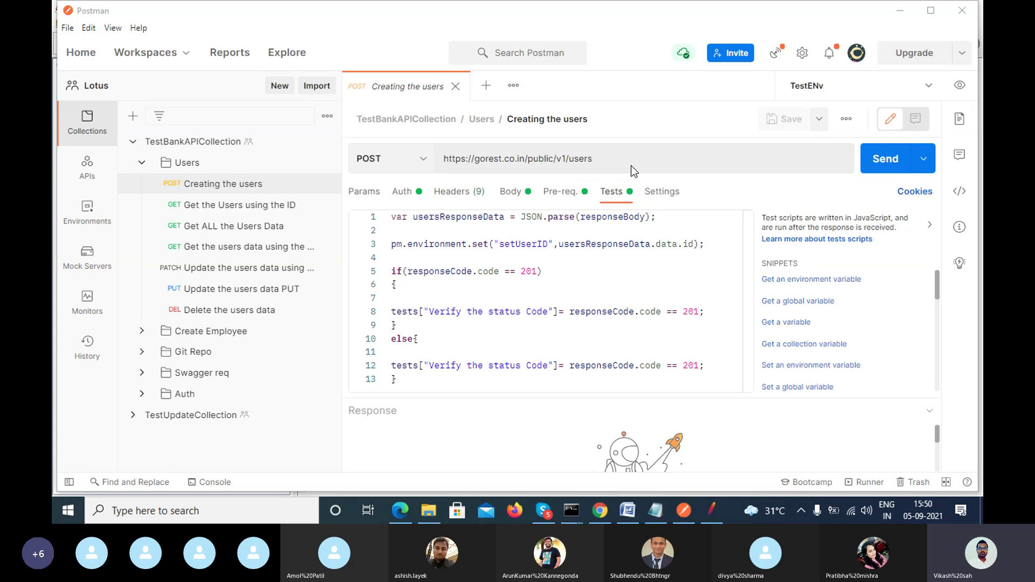
- Compare the gorest.co.in/public/v1/users request URL against the Go Rest page in Chrome
{"action": "left_click", "coordinate": [610, 160]}
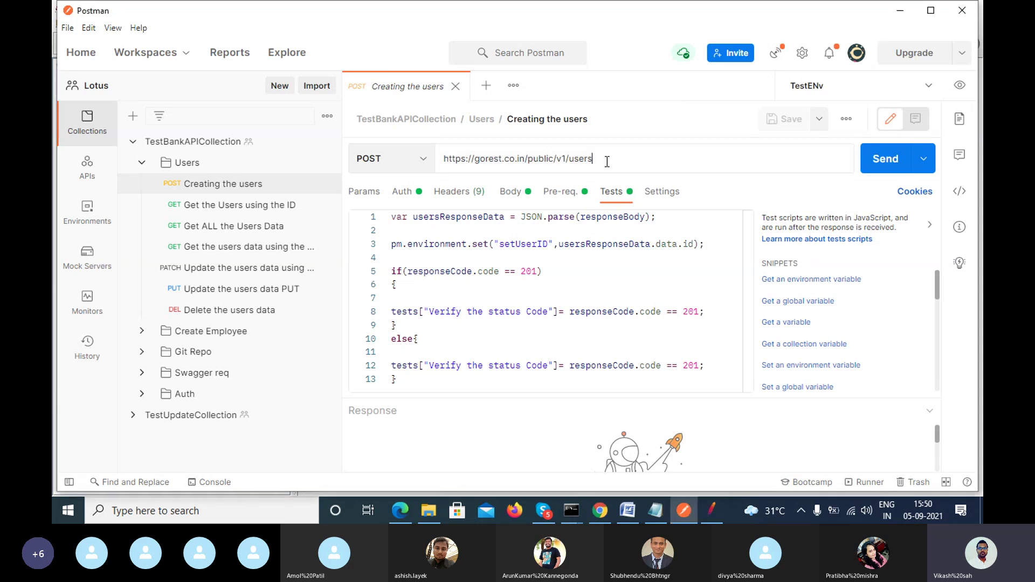
{"action": "left_click", "coordinate": [607, 511]}
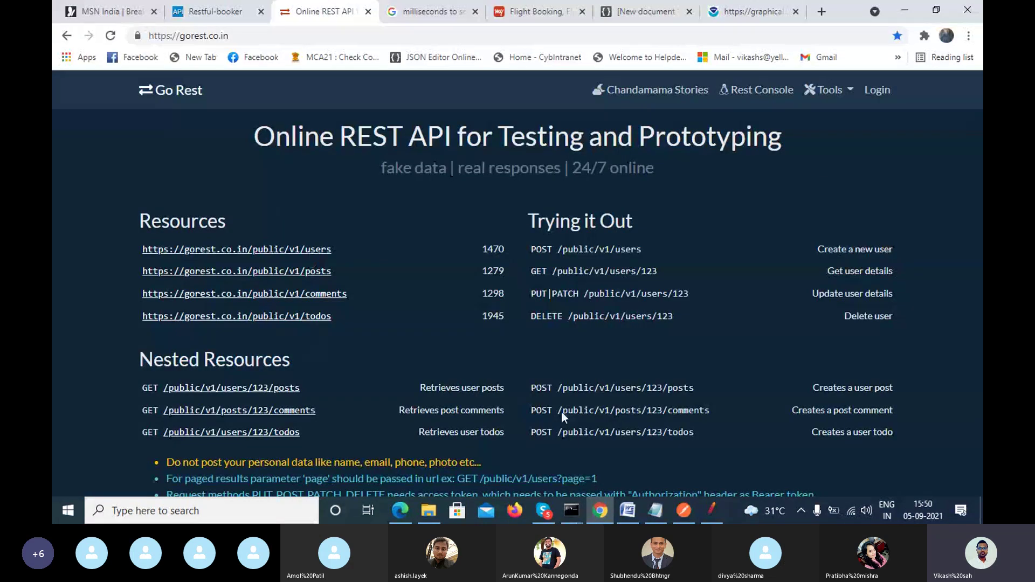
{"action": "left_click", "coordinate": [683, 511]}
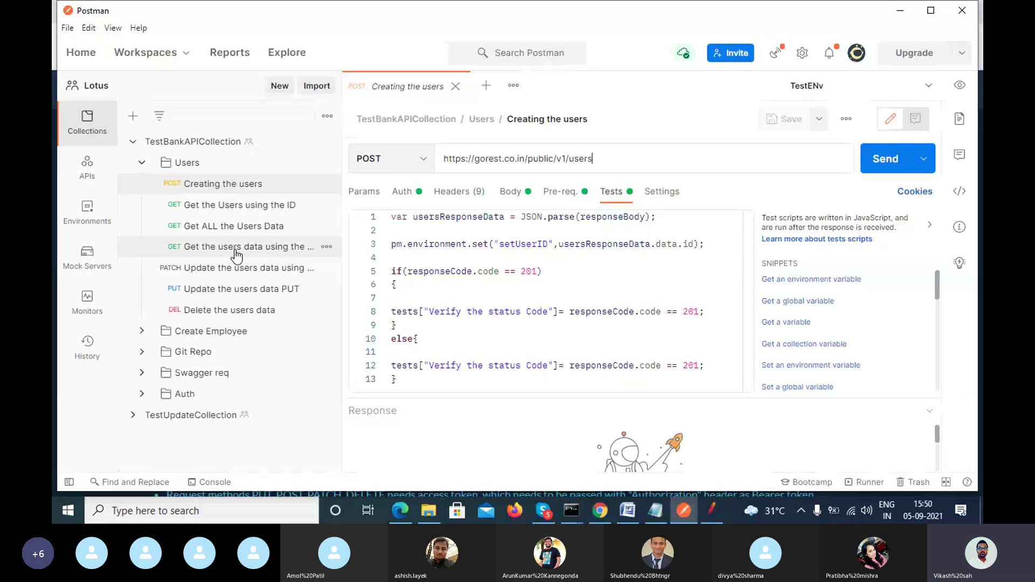
{"action": "key", "text": "alt+Tab"}
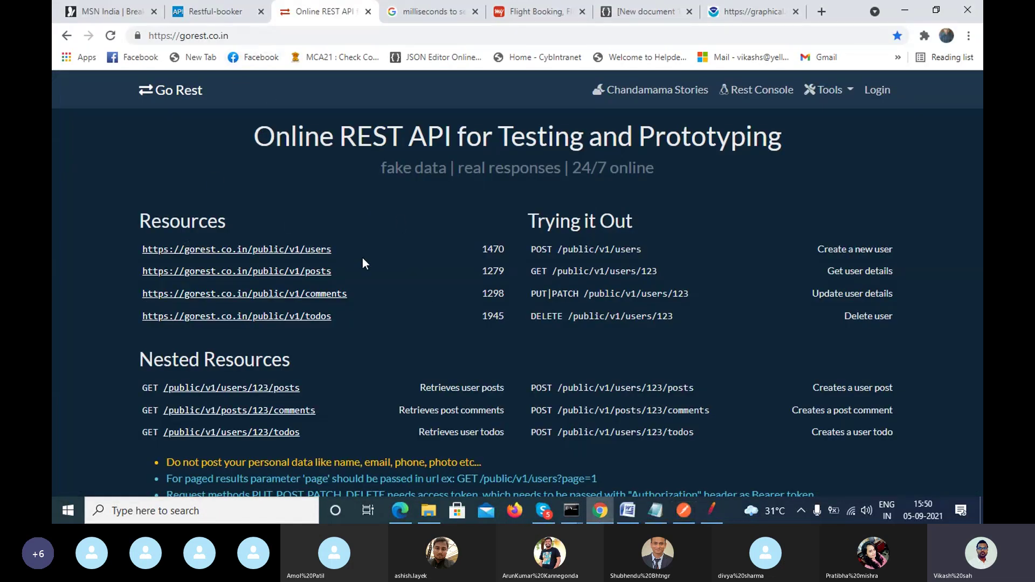
{"action": "key", "text": "alt+Tab"}
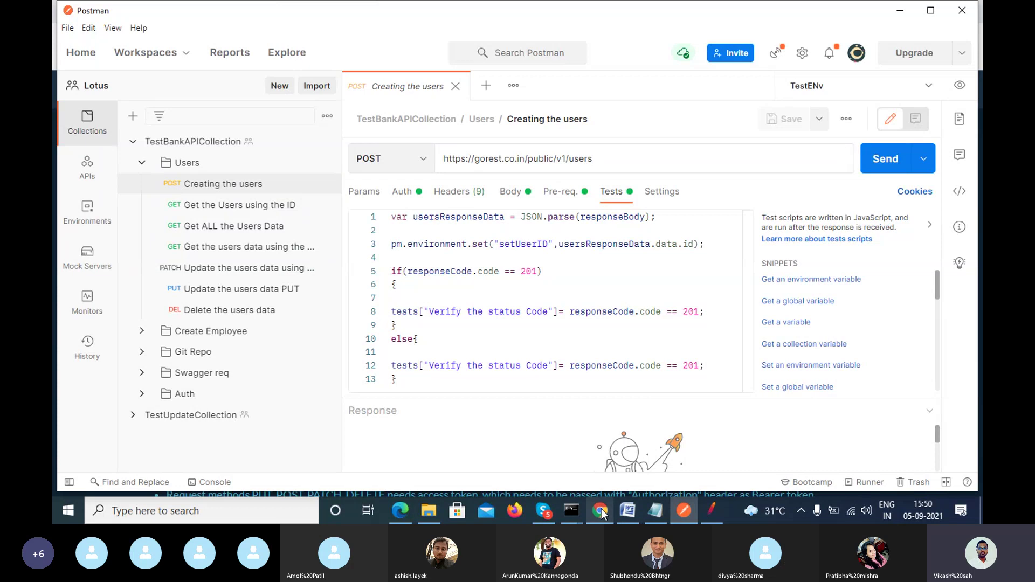
{"action": "left_click", "coordinate": [544, 510]}
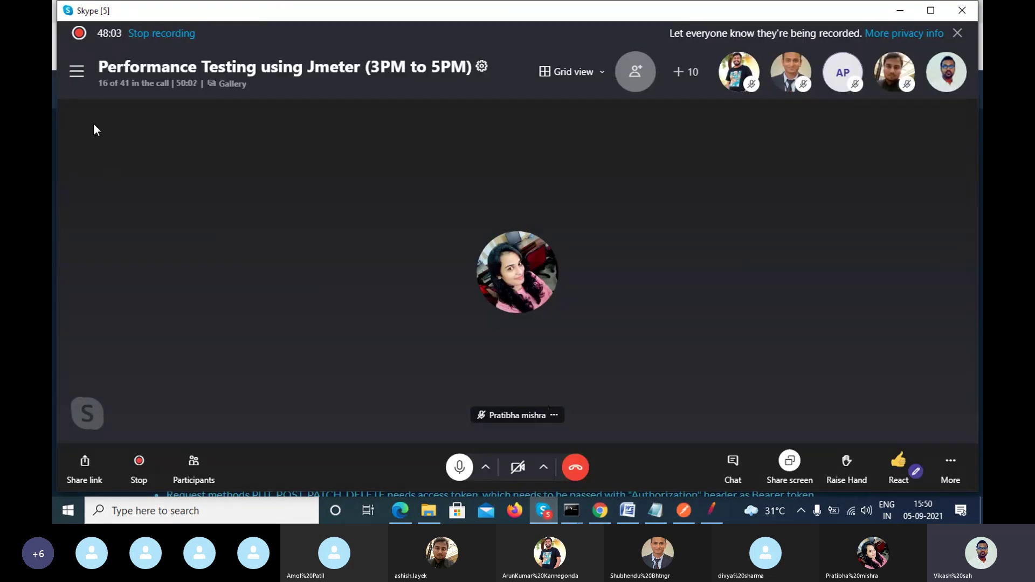
- In Skype, open the Performance Testing demo class group chat and copy the restful-booker link
{"action": "left_click", "coordinate": [77, 75]}
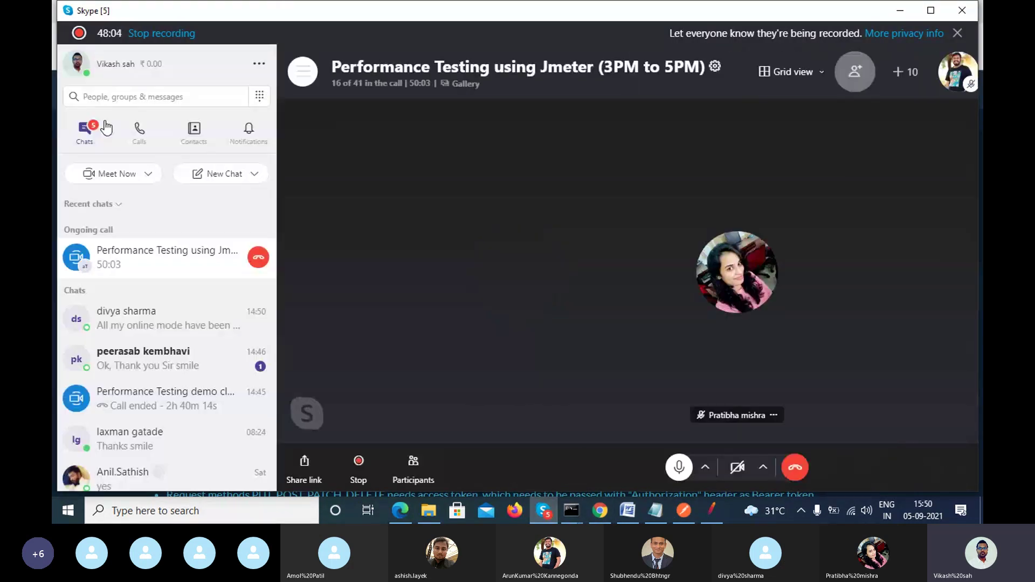
{"action": "left_click", "coordinate": [167, 365]}
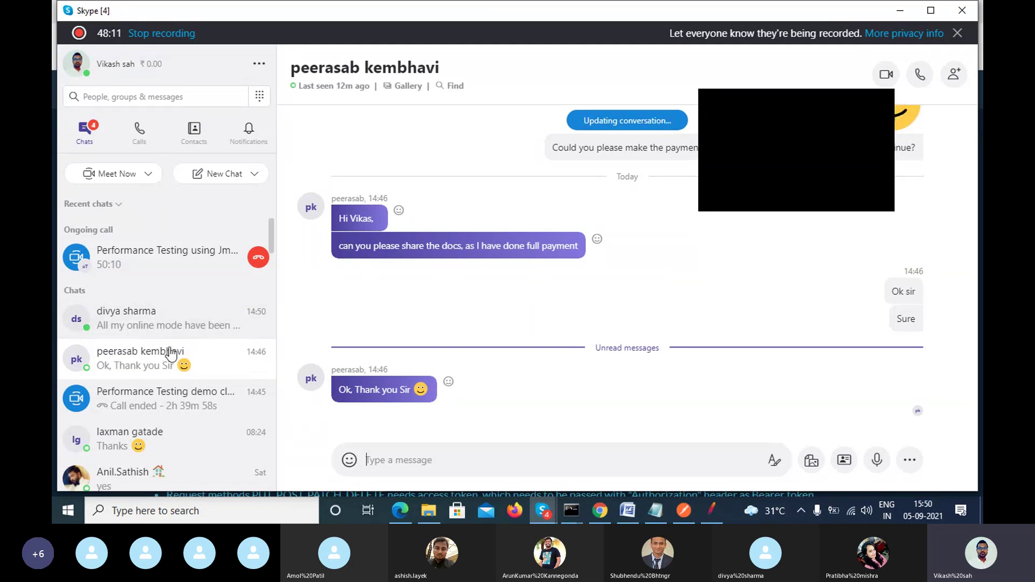
{"action": "scroll", "coordinate": [195, 375], "scroll_direction": "down", "scroll_amount": 1}
{"action": "left_click", "coordinate": [185, 338]}
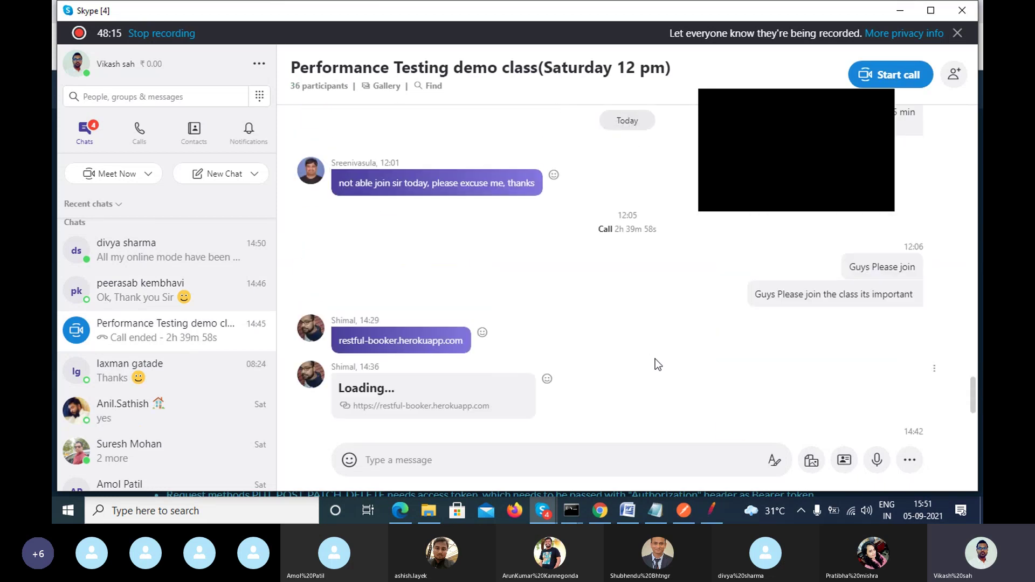
{"action": "right_click", "coordinate": [466, 413]}
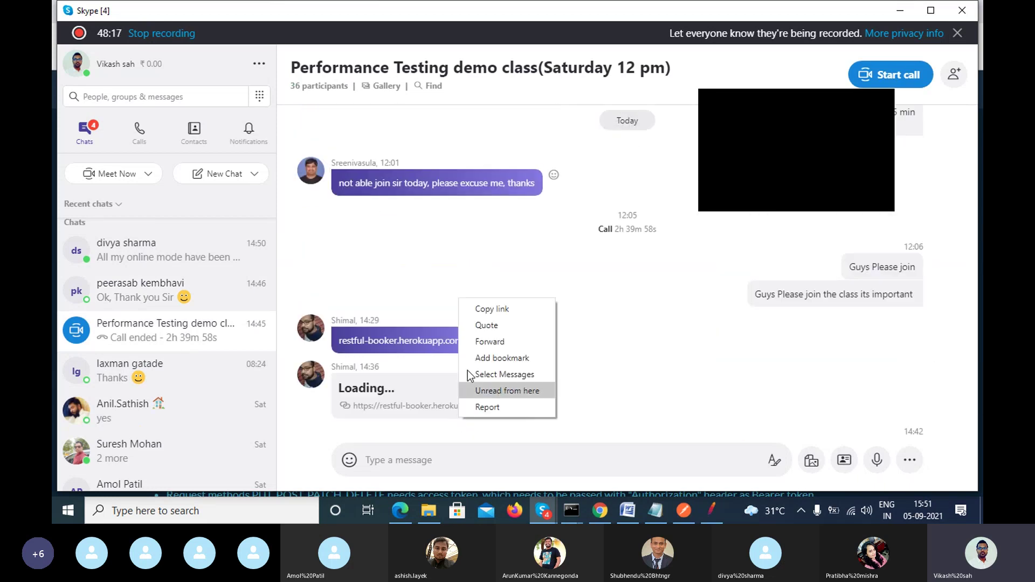
{"action": "left_click", "coordinate": [483, 306]}
- Minimize Skype and load the restful-booker API documentation in a new Chrome tab
{"action": "left_click", "coordinate": [899, 12]}
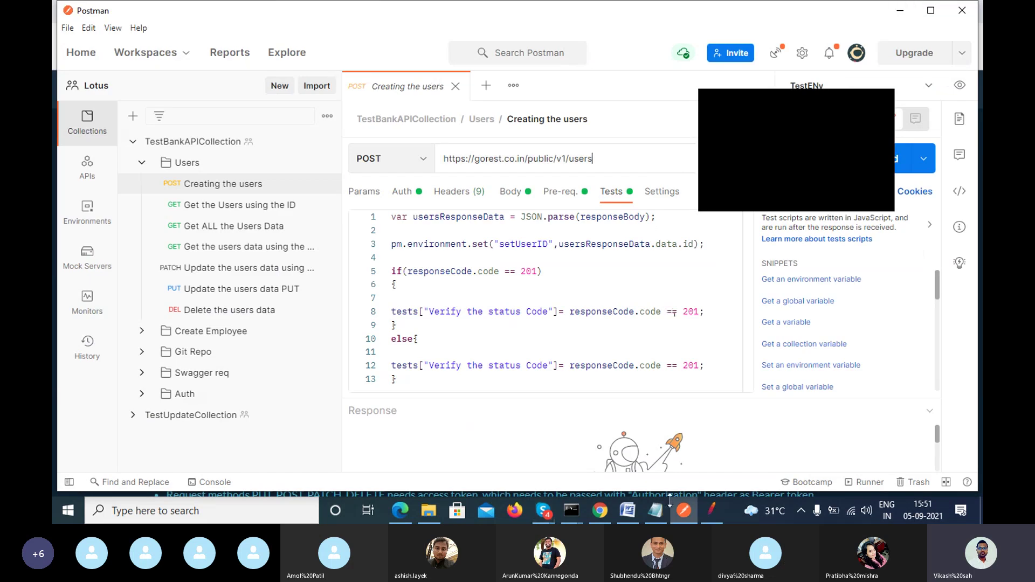
{"action": "left_click", "coordinate": [606, 511]}
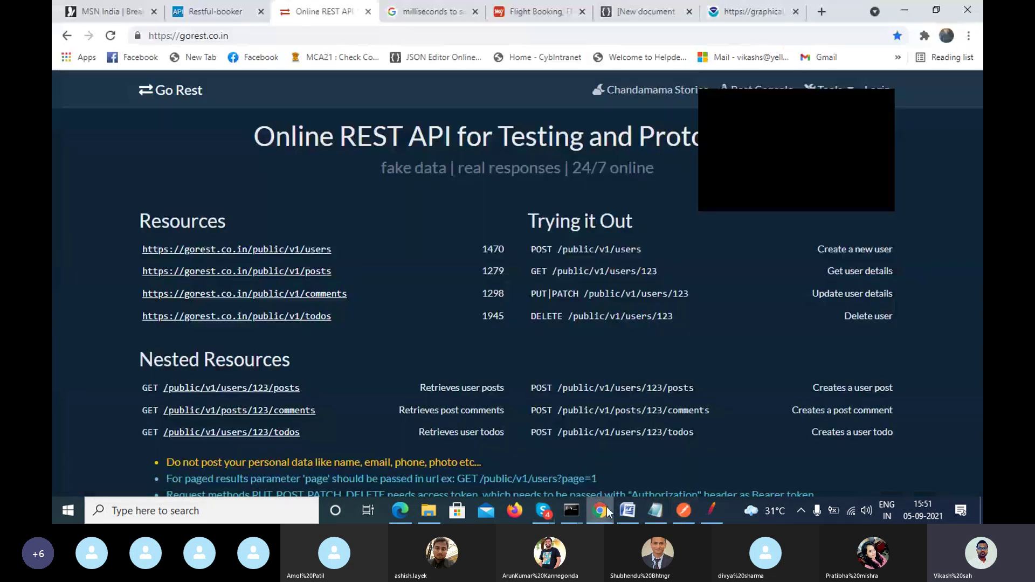
{"action": "left_click", "coordinate": [824, 13]}
{"action": "left_click", "coordinate": [813, 36]}
{"action": "type", "text": "https://restful-booker.herokuapp.com/apidoc/index.html#api-Booking-CreateBooking"}
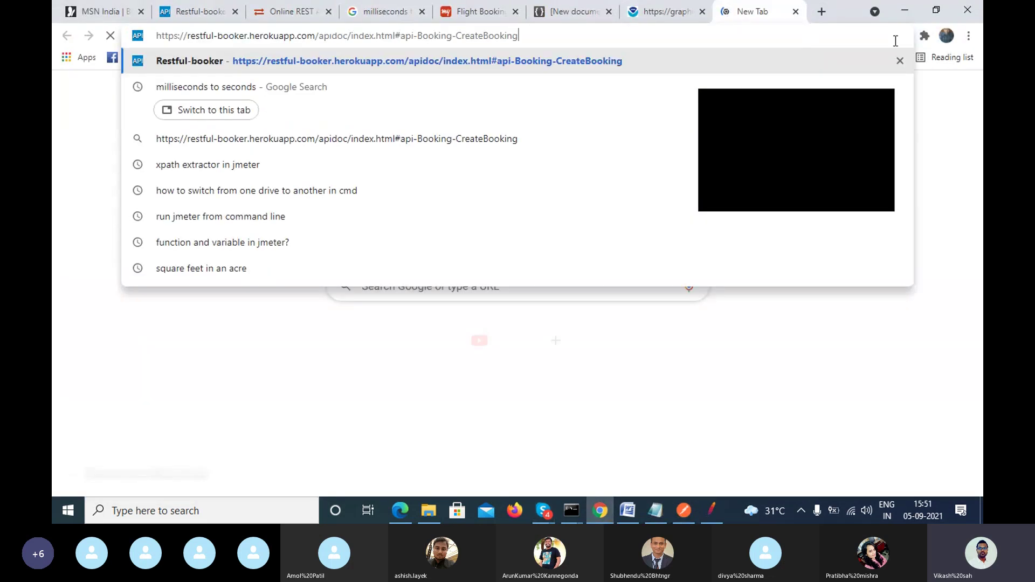
{"action": "key", "text": "Return"}
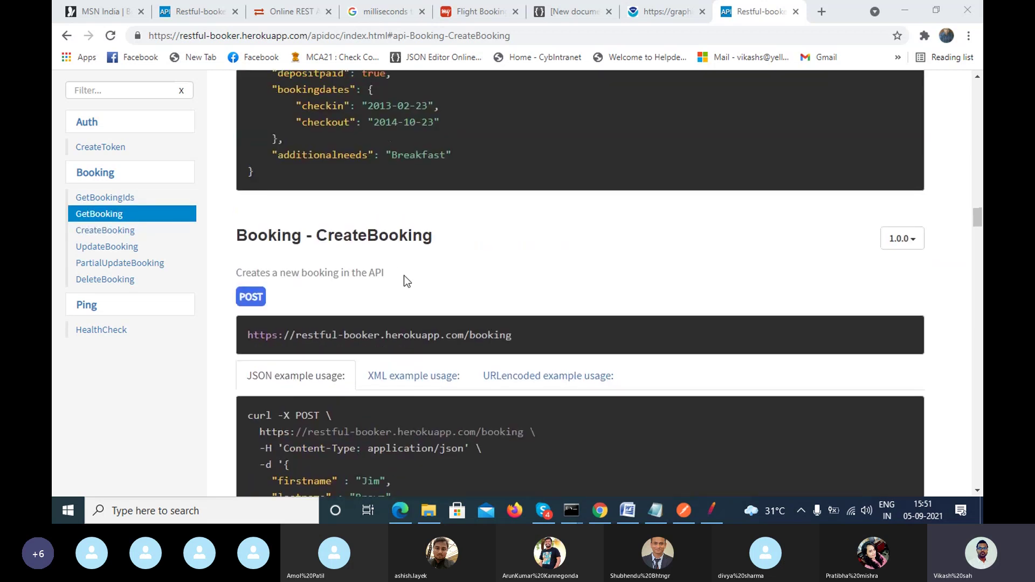
- Scroll through the restful-booker docs, selecting the CreateToken JSON request body, then return to Postman
{"action": "scroll", "coordinate": [404, 276], "scroll_direction": "up", "scroll_amount": 15}
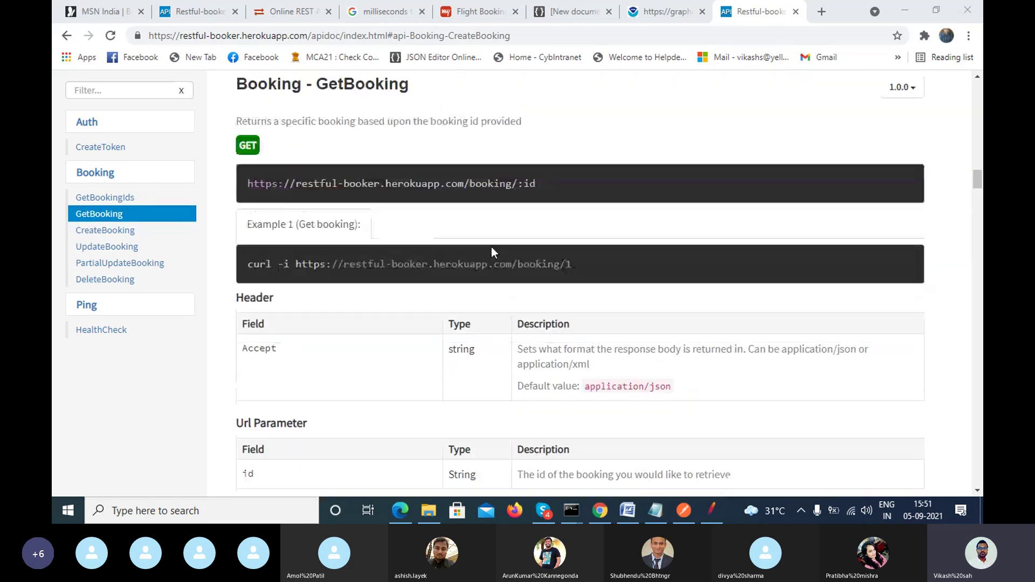
{"action": "scroll", "coordinate": [491, 247], "scroll_direction": "up", "scroll_amount": 10}
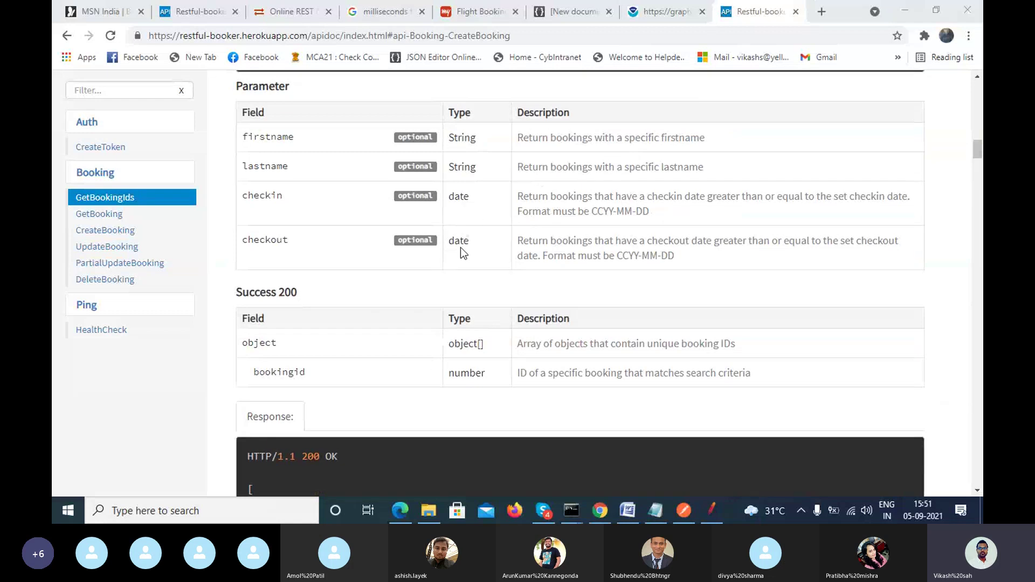
{"action": "scroll", "coordinate": [462, 252], "scroll_direction": "up", "scroll_amount": 15}
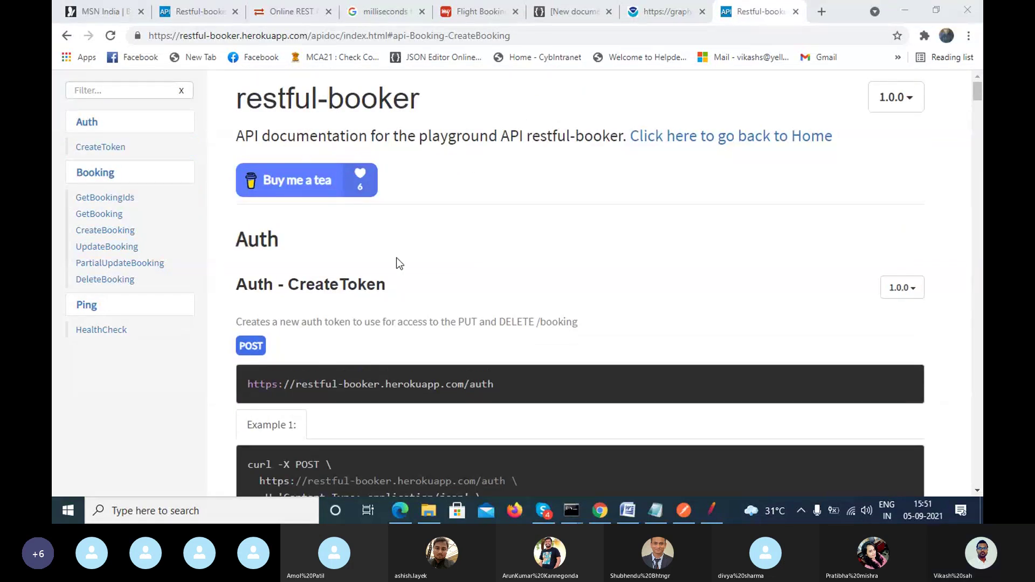
{"action": "scroll", "coordinate": [396, 257], "scroll_direction": "down", "scroll_amount": 1}
{"action": "scroll", "coordinate": [397, 258], "scroll_direction": "up", "scroll_amount": 1}
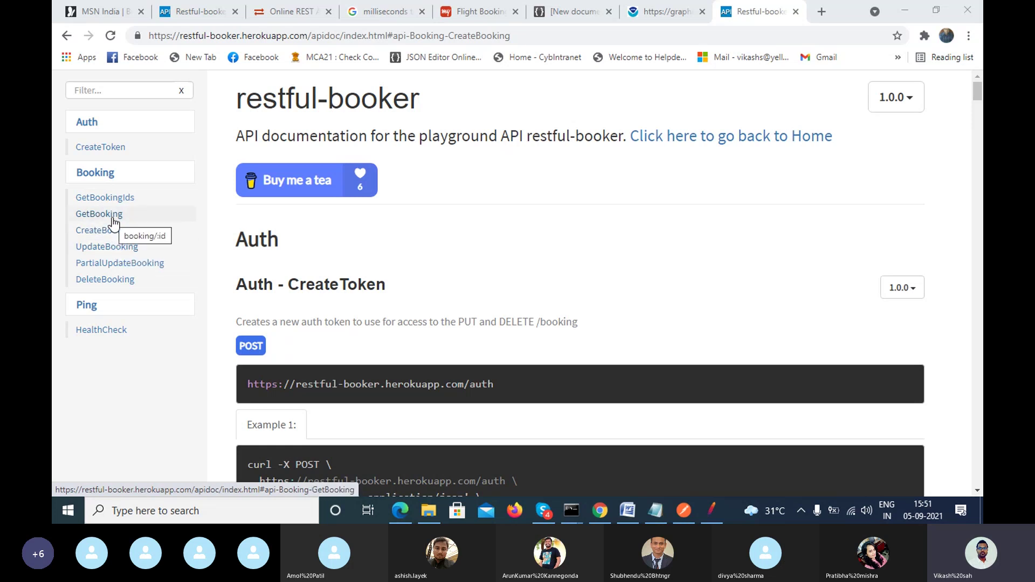
{"action": "scroll", "coordinate": [356, 269], "scroll_direction": "down", "scroll_amount": 3}
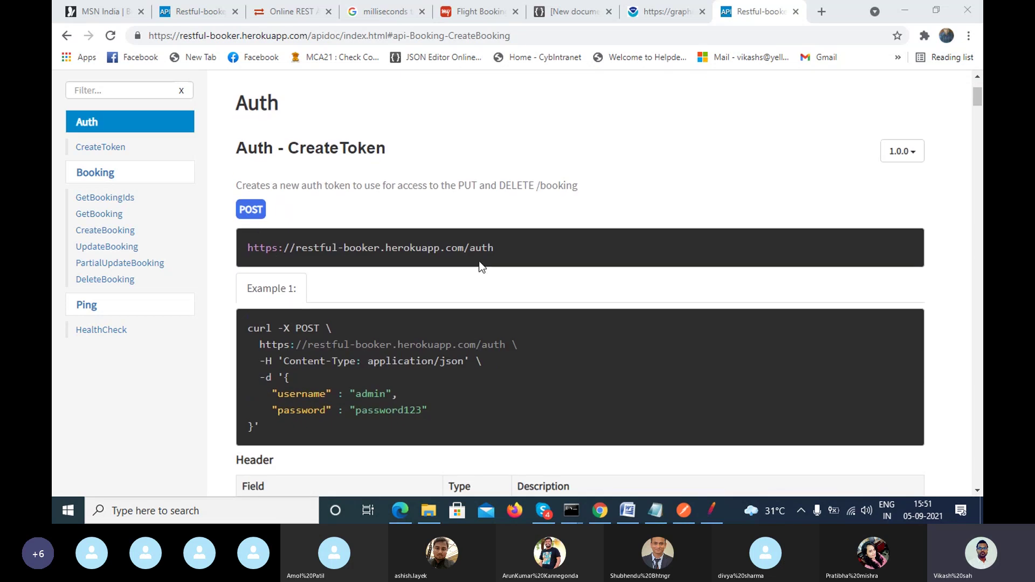
{"action": "left_click_drag", "start_coordinate": [496, 246], "coordinate": [247, 249]}
{"action": "scroll", "coordinate": [297, 312], "scroll_direction": "down", "scroll_amount": 3}
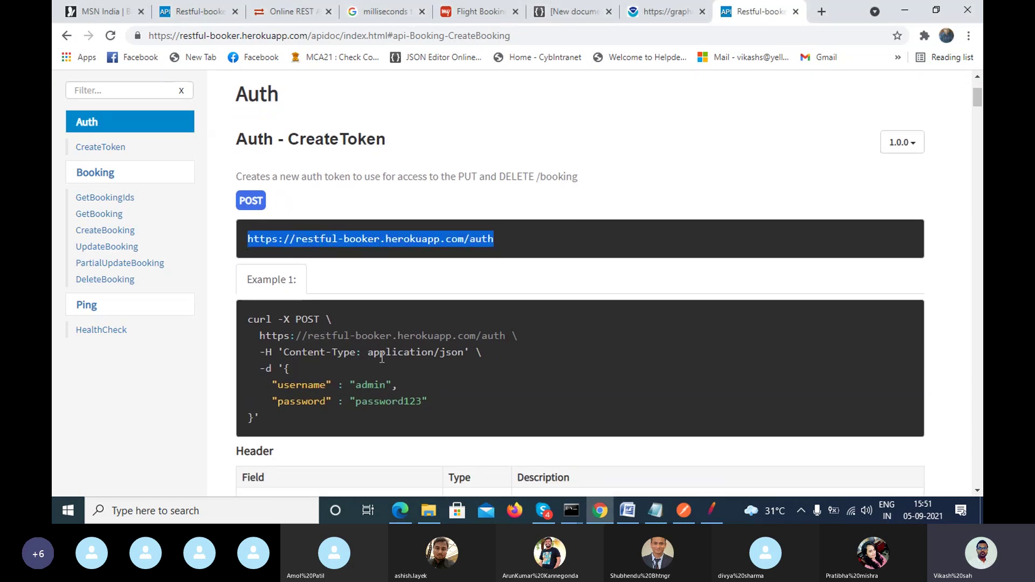
{"action": "left_click_drag", "start_coordinate": [276, 302], "coordinate": [281, 246]}
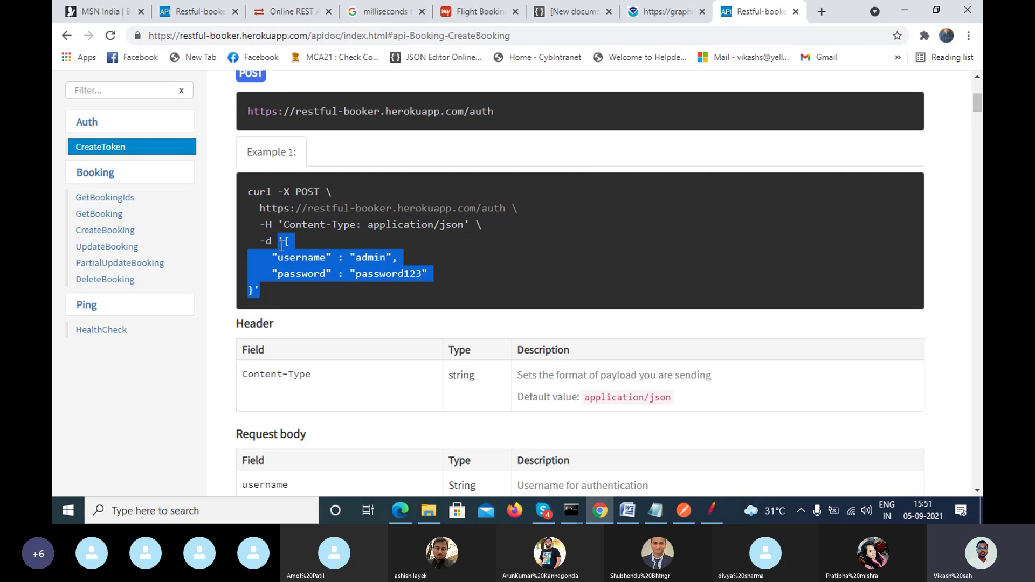
{"action": "scroll", "coordinate": [364, 328], "scroll_direction": "down", "scroll_amount": 12}
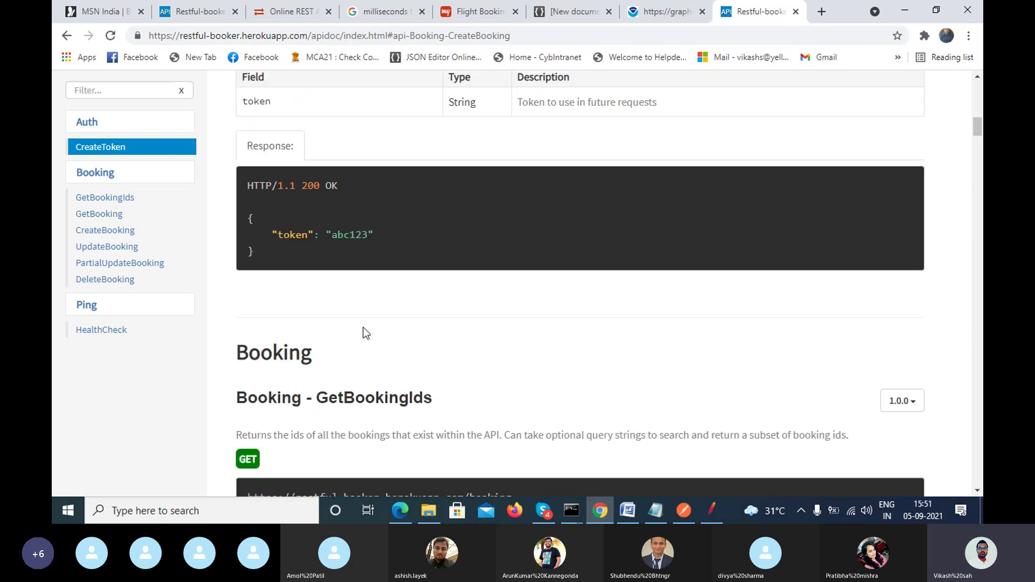
{"action": "scroll", "coordinate": [364, 327], "scroll_direction": "down", "scroll_amount": 2}
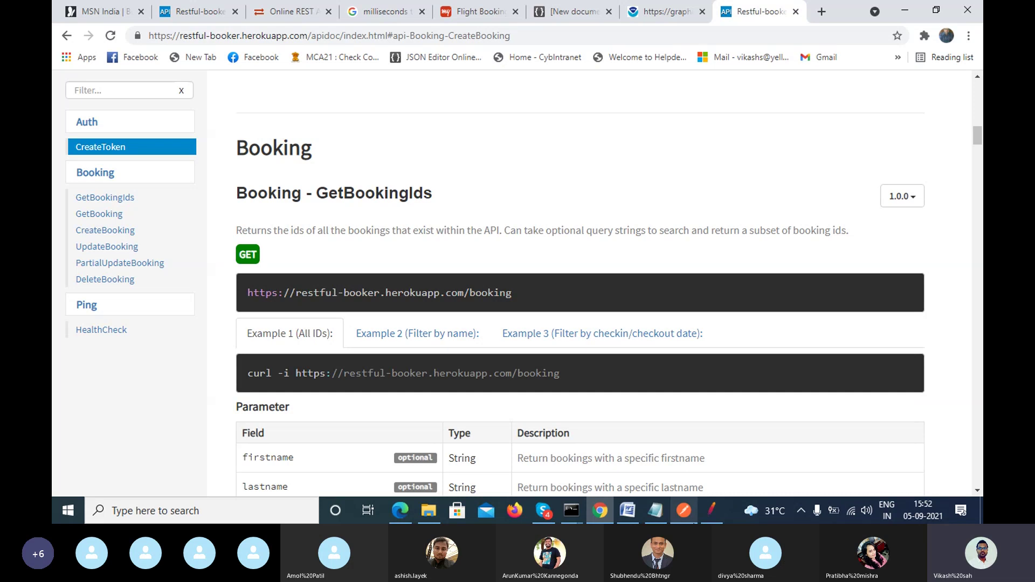
{"action": "left_click", "coordinate": [683, 510]}
- Create a new Postman request and paste the restful-booker /booking URL copied from the docs
{"action": "left_click", "coordinate": [486, 85]}
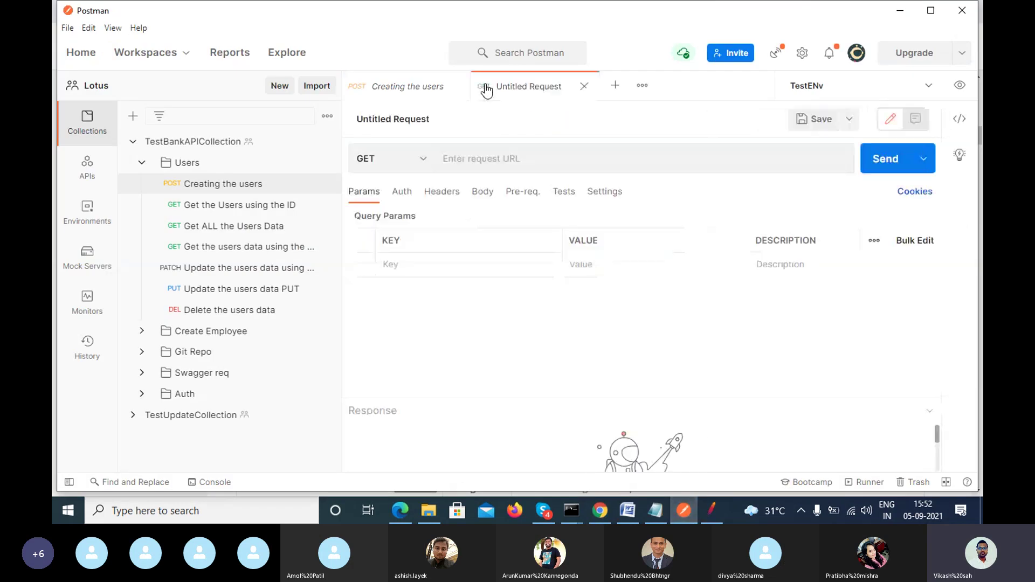
{"action": "key", "text": "alt+Tab"}
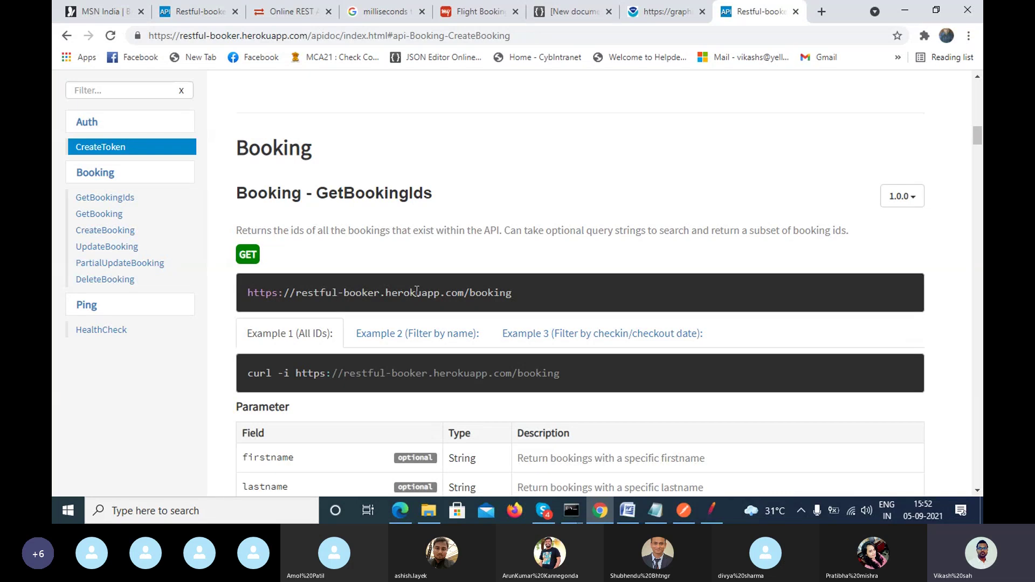
{"action": "scroll", "coordinate": [331, 274], "scroll_direction": "down", "scroll_amount": 4}
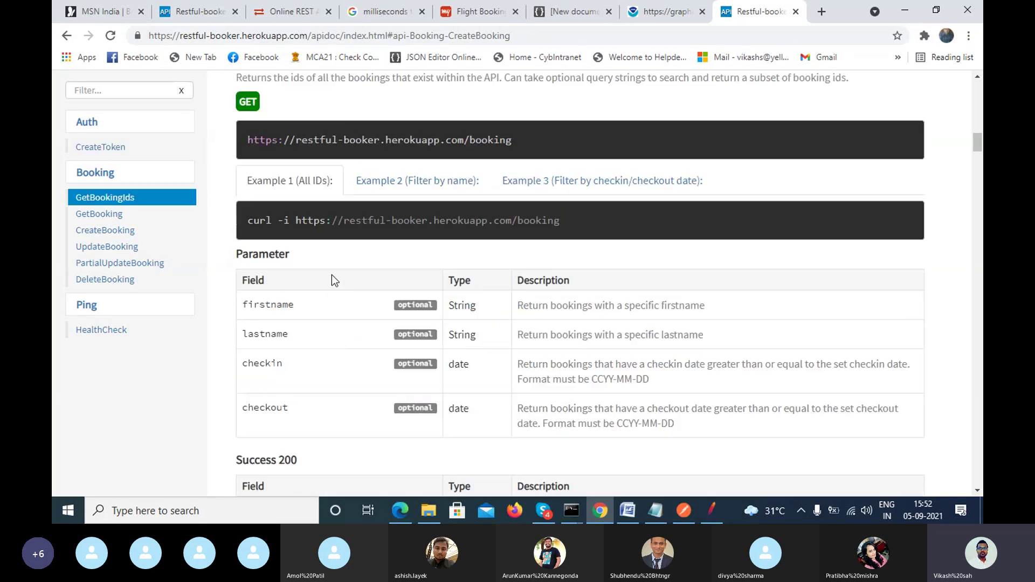
{"action": "scroll", "coordinate": [332, 274], "scroll_direction": "up", "scroll_amount": 3}
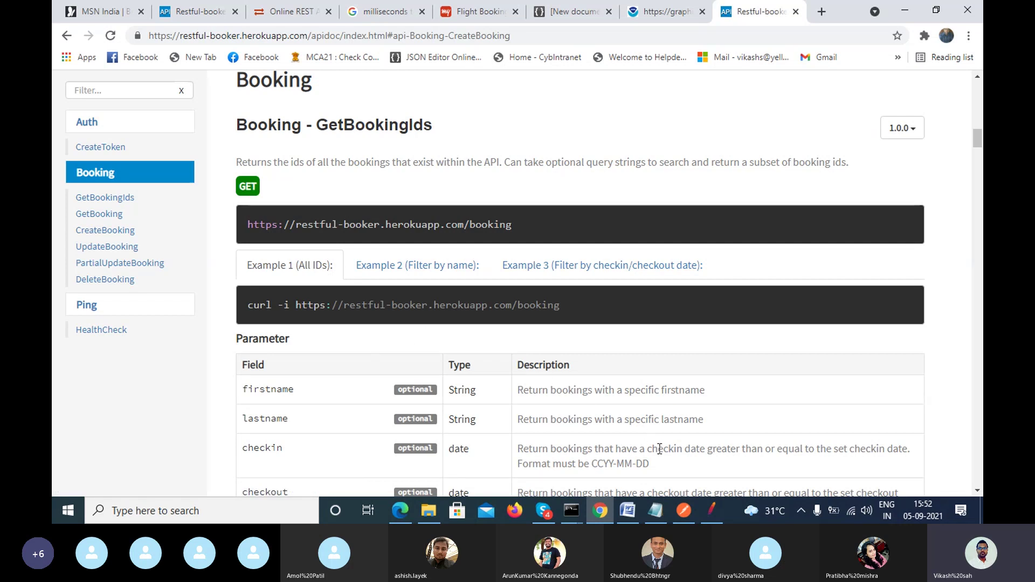
{"action": "left_click", "coordinate": [683, 510]}
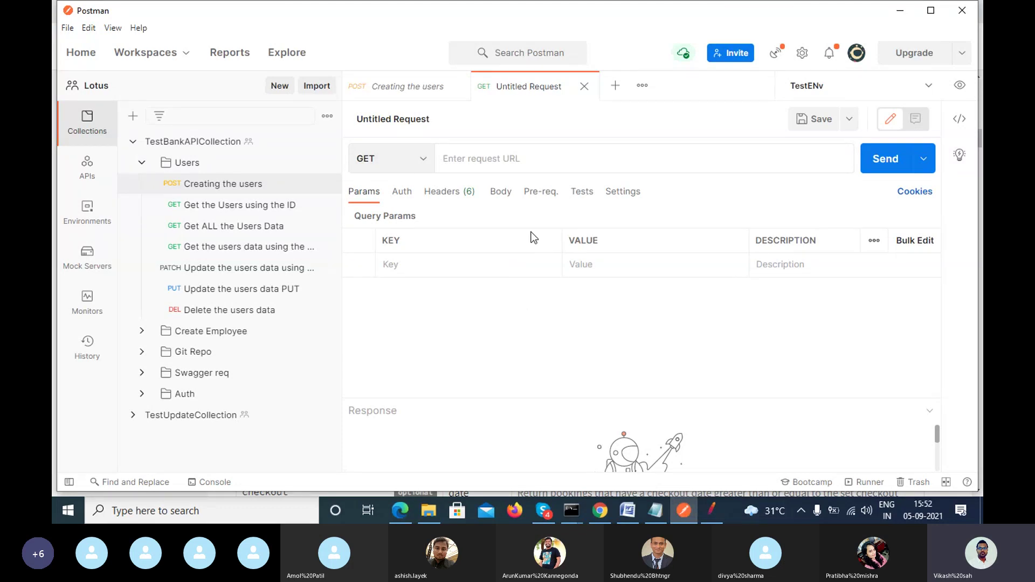
{"action": "key", "text": "alt+Tab"}
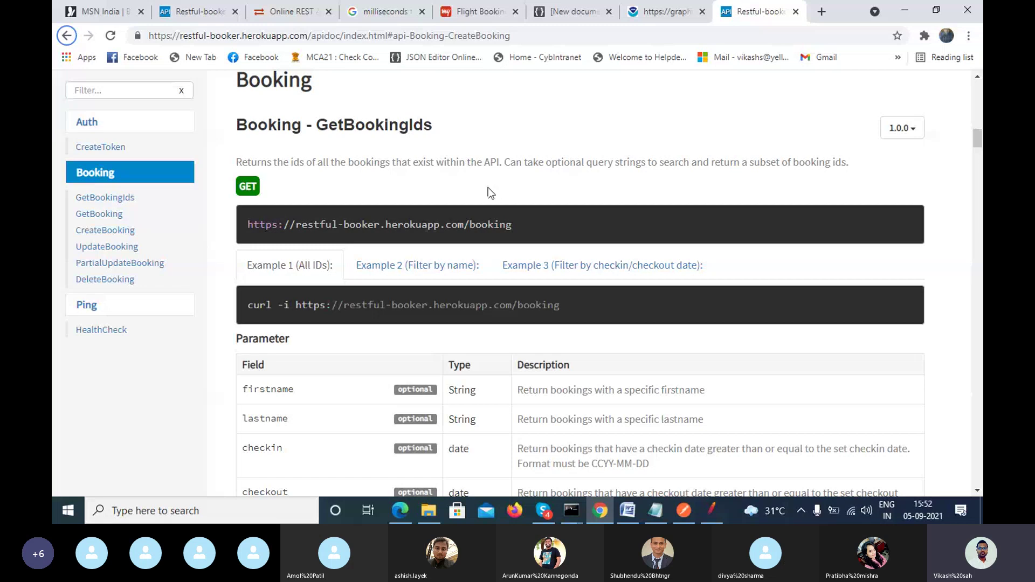
{"action": "key", "text": "alt+Tab"}
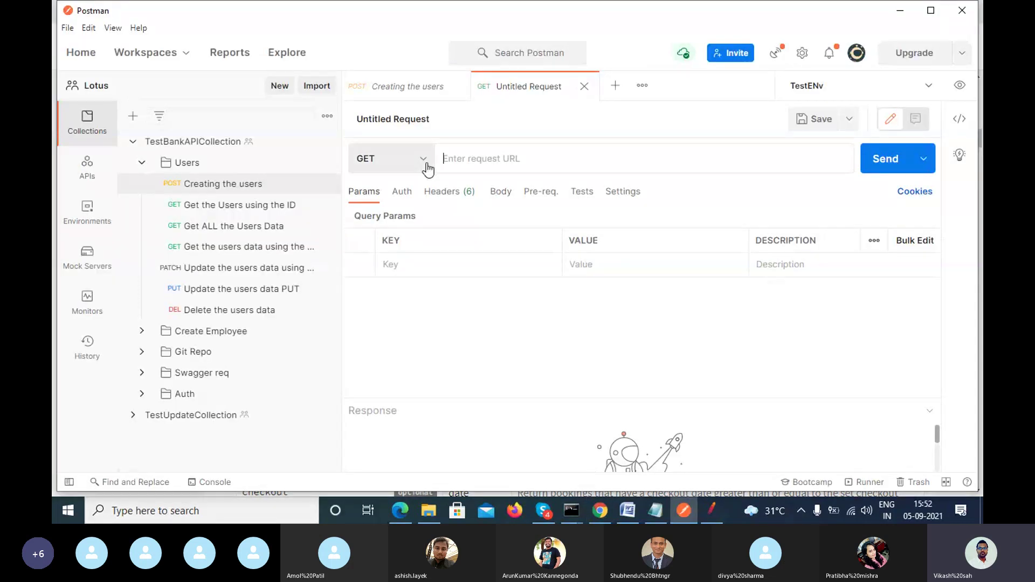
{"action": "key", "text": "alt+Tab"}
{"action": "left_click_drag", "start_coordinate": [518, 226], "coordinate": [250, 237]}
{"action": "key", "text": "ctrl+c"}
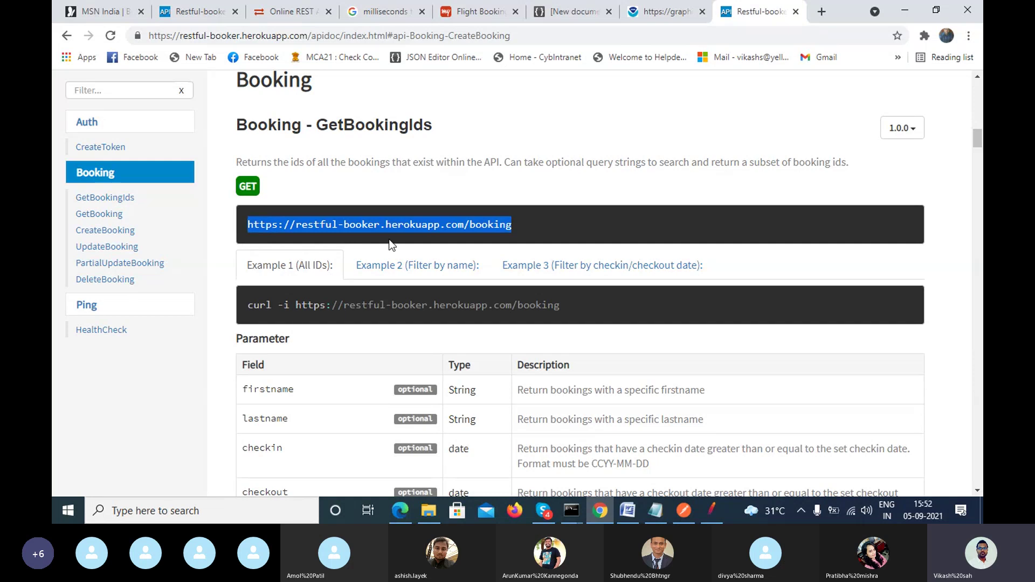
{"action": "key", "text": "alt+Tab"}
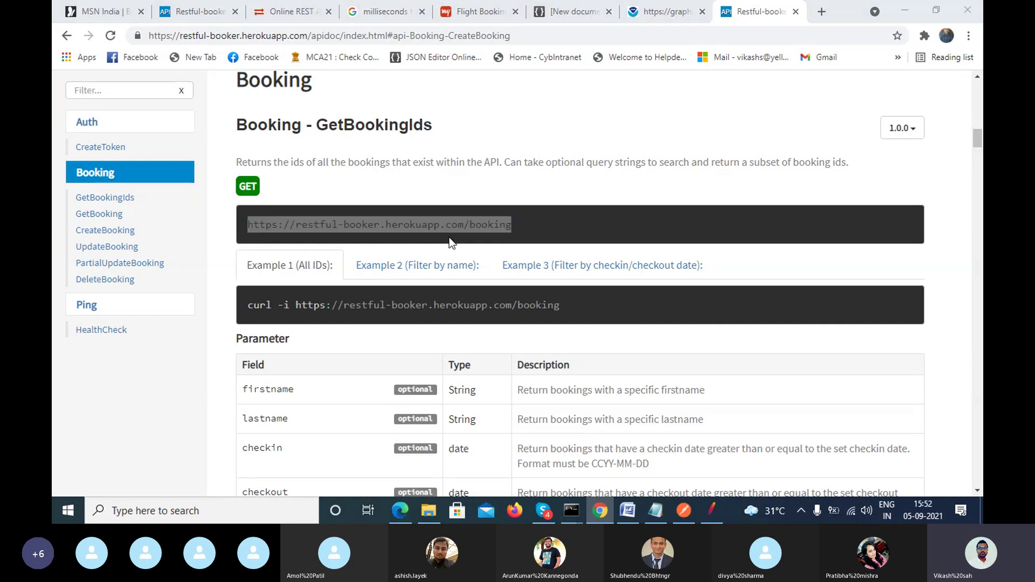
{"action": "left_click", "coordinate": [477, 165]}
{"action": "key", "text": "ctrl+v"}
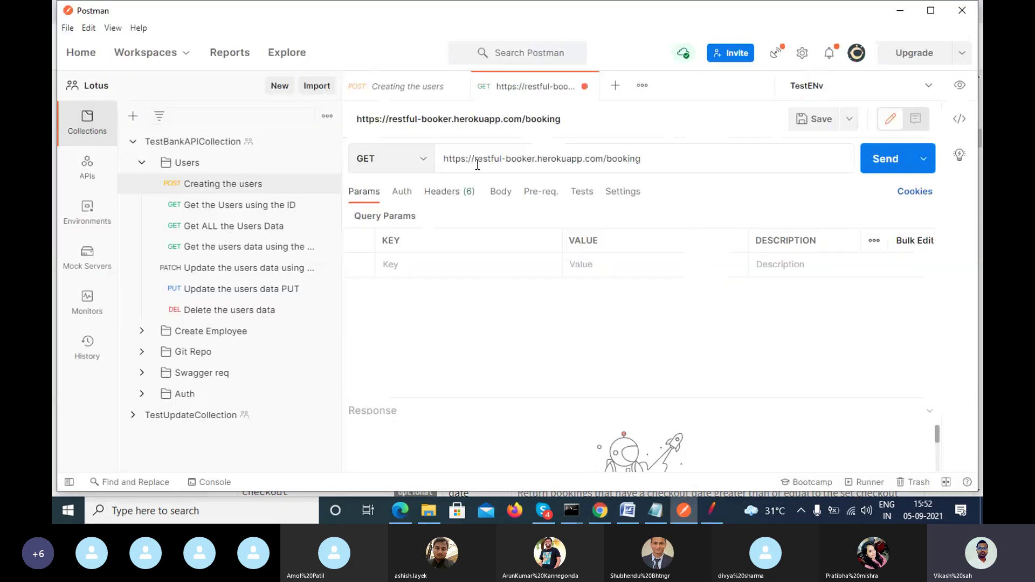
- Send the GET /booking request, review the 200 OK booking IDs, and close the tab unsaved
{"action": "key", "text": "alt+Tab"}
{"action": "scroll", "coordinate": [457, 322], "scroll_direction": "down", "scroll_amount": 3}
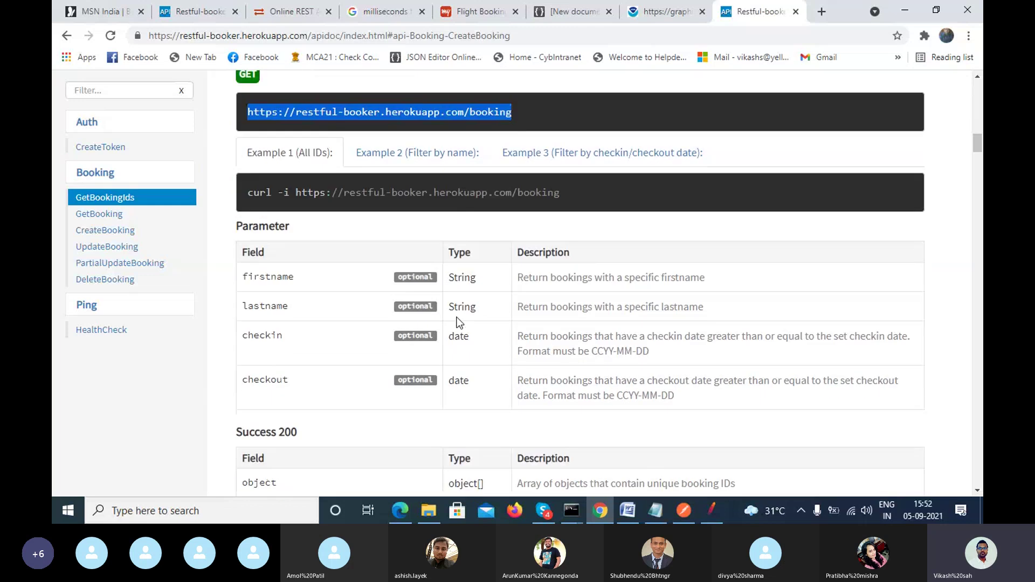
{"action": "scroll", "coordinate": [365, 322], "scroll_direction": "up", "scroll_amount": 1}
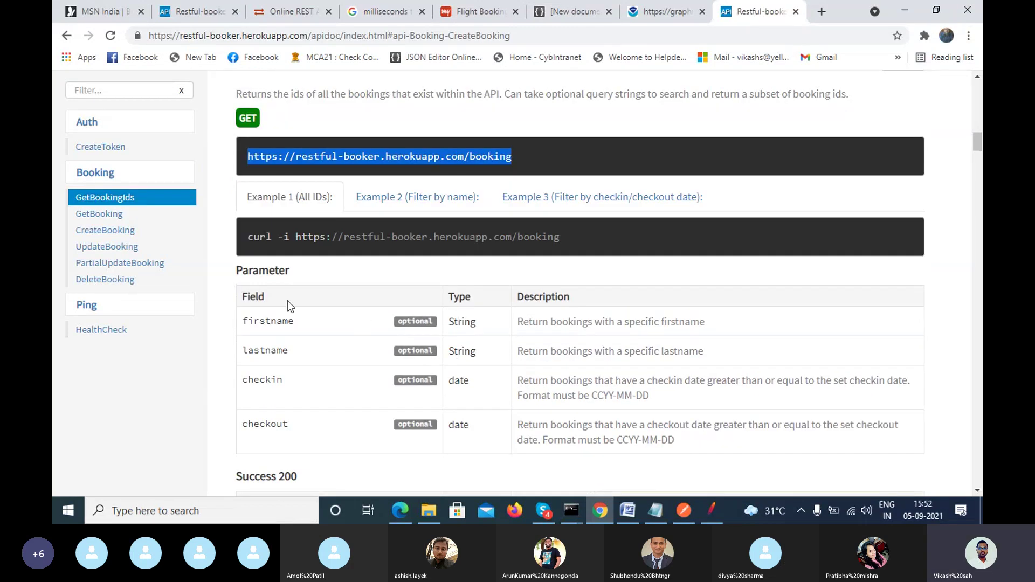
{"action": "scroll", "coordinate": [286, 301], "scroll_direction": "down", "scroll_amount": 1}
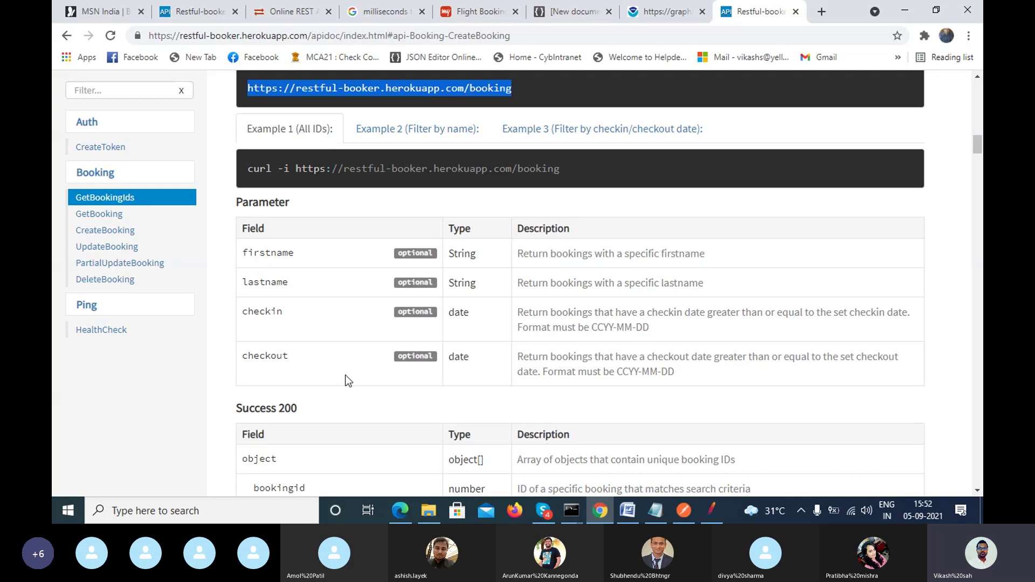
{"action": "key", "text": "alt+Tab"}
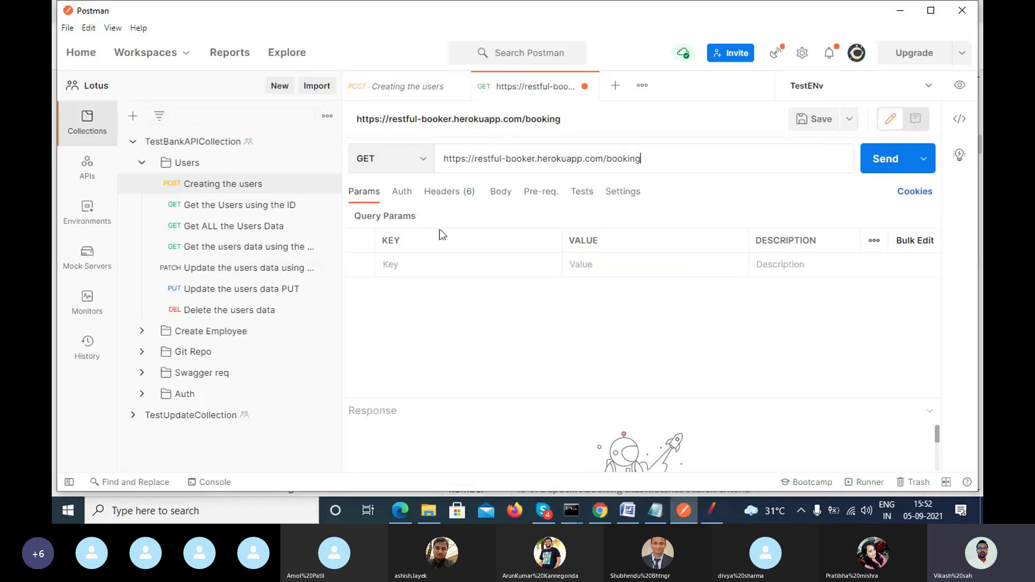
{"action": "left_click", "coordinate": [887, 164]}
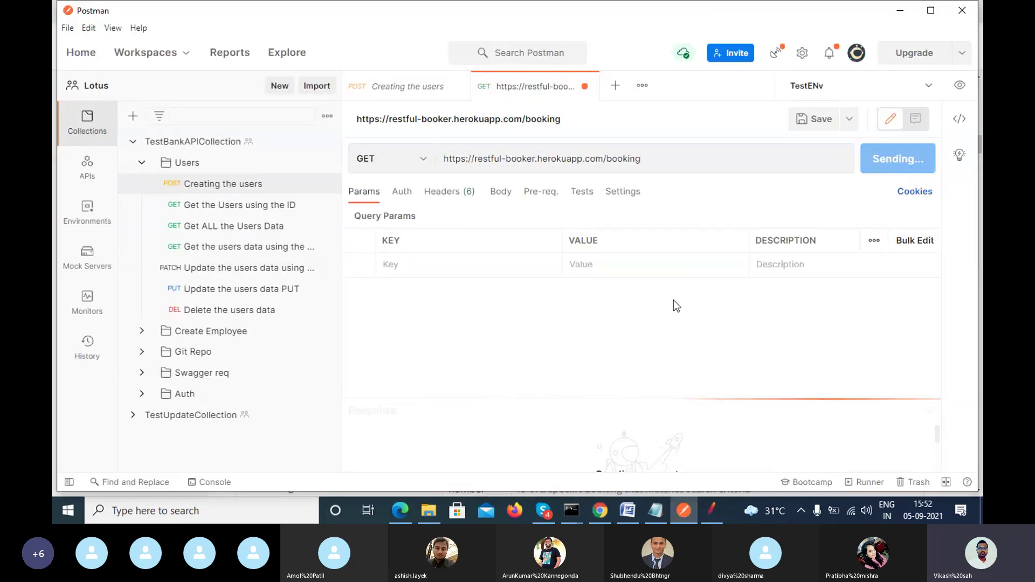
{"action": "left_click_drag", "start_coordinate": [638, 394], "coordinate": [628, 309]}
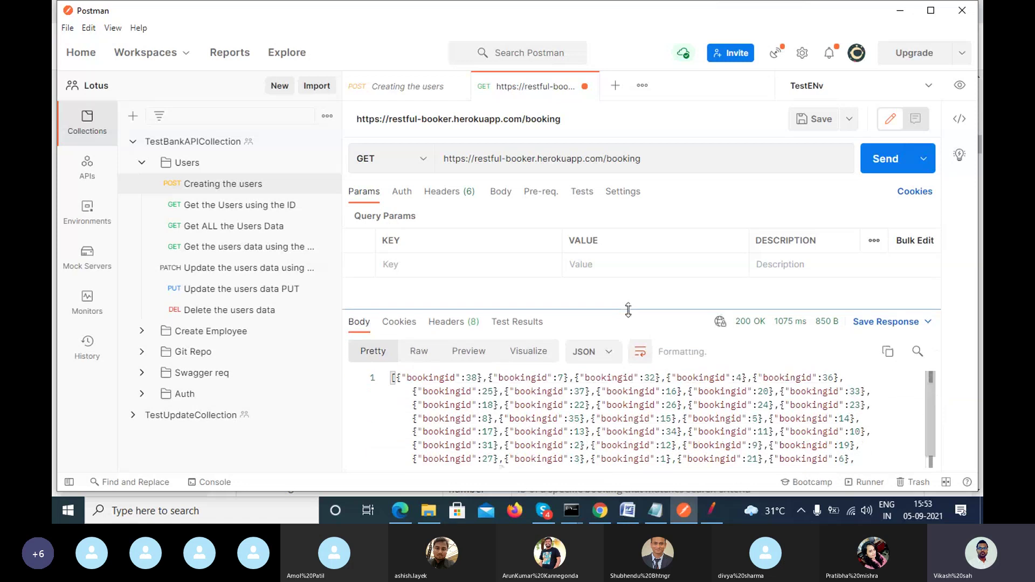
{"action": "scroll", "coordinate": [552, 423], "scroll_direction": "down", "scroll_amount": 3}
{"action": "scroll", "coordinate": [553, 423], "scroll_direction": "down", "scroll_amount": 4}
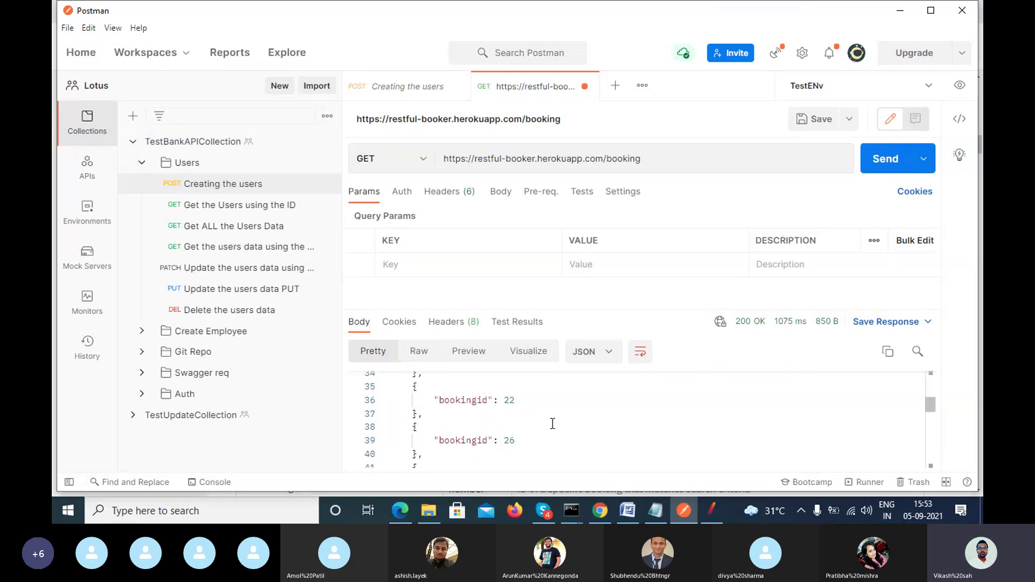
{"action": "scroll", "coordinate": [552, 423], "scroll_direction": "down", "scroll_amount": 1}
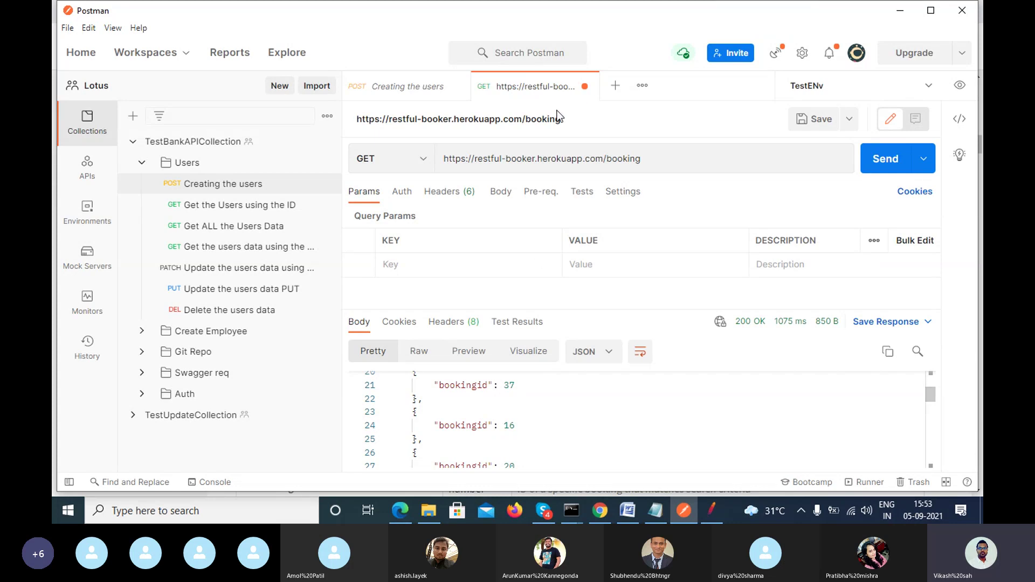
{"action": "left_click", "coordinate": [584, 86]}
{"action": "left_click", "coordinate": [393, 388]}
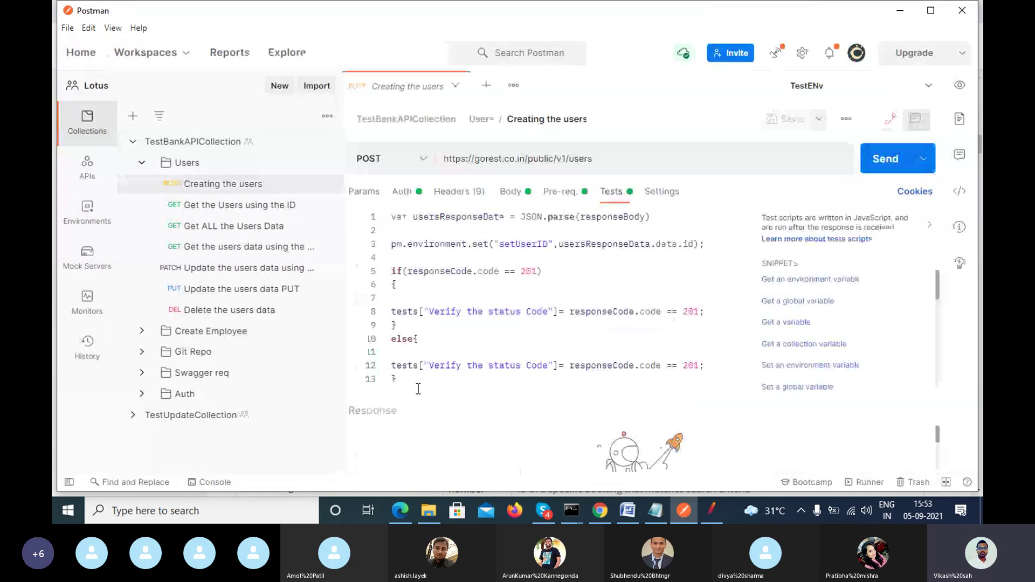
- In the Performance testing Project notes, highlight the RESTFul service line for emphasis
{"action": "left_click", "coordinate": [655, 511]}
{"action": "left_click_drag", "start_coordinate": [418, 203], "coordinate": [532, 231]}
{"action": "left_click", "coordinate": [533, 236]}
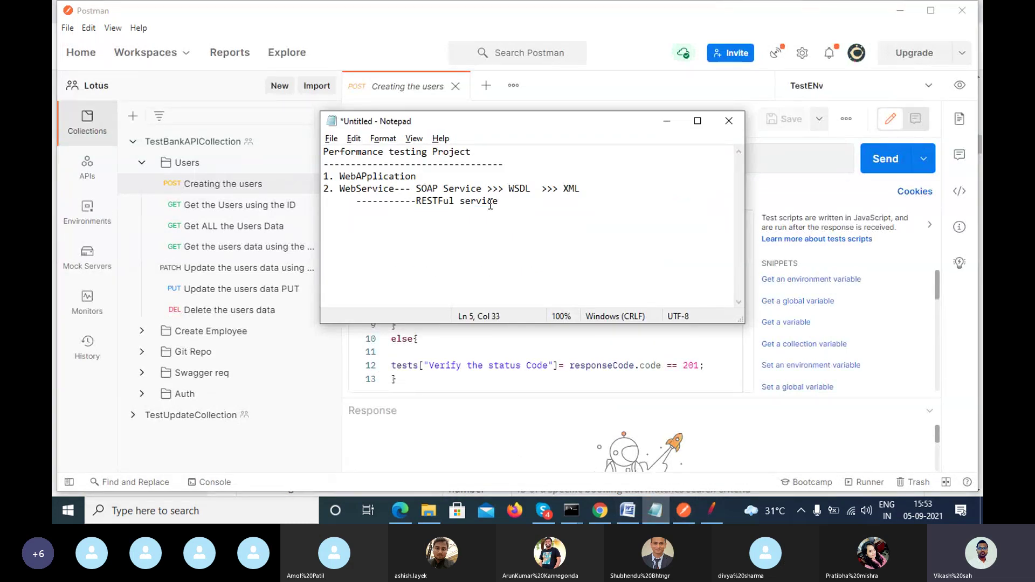
{"action": "left_click_drag", "start_coordinate": [490, 204], "coordinate": [420, 203]}
{"action": "left_click", "coordinate": [425, 232]}
{"action": "left_click_drag", "start_coordinate": [340, 177], "coordinate": [502, 207]}
{"action": "left_click", "coordinate": [419, 211]}
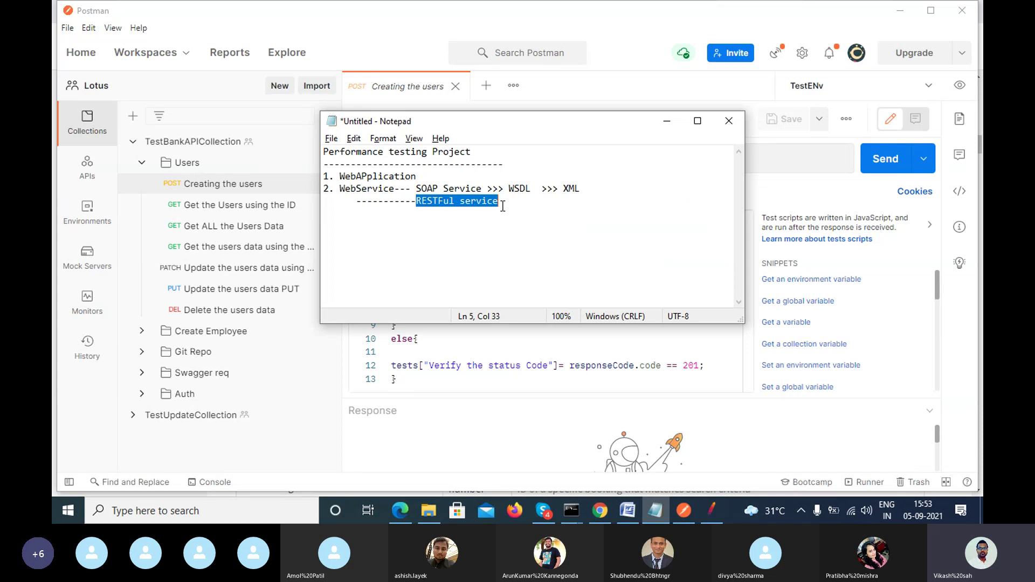
{"action": "left_click", "coordinate": [518, 205]}
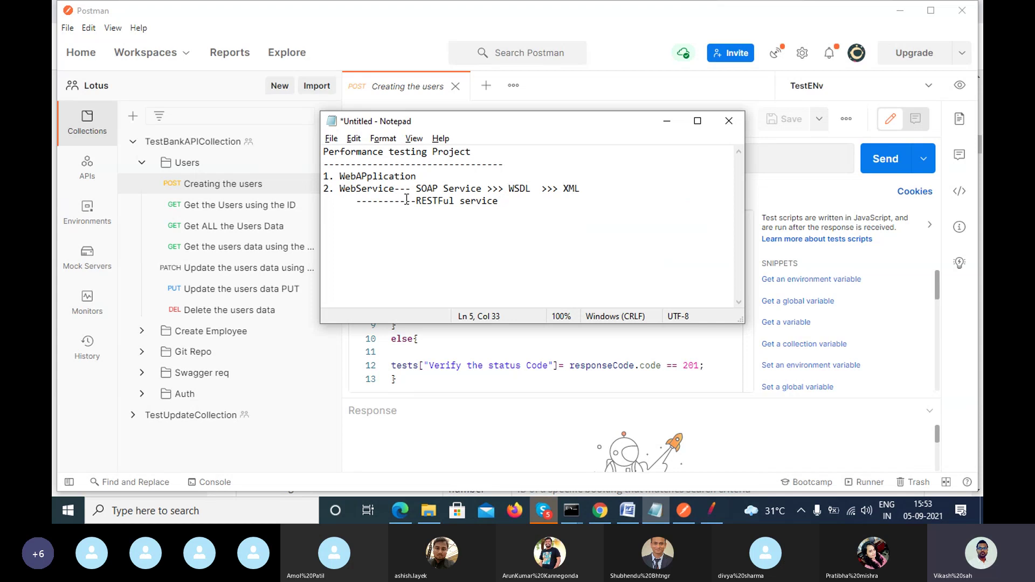
{"action": "left_click_drag", "start_coordinate": [415, 201], "coordinate": [510, 202]}
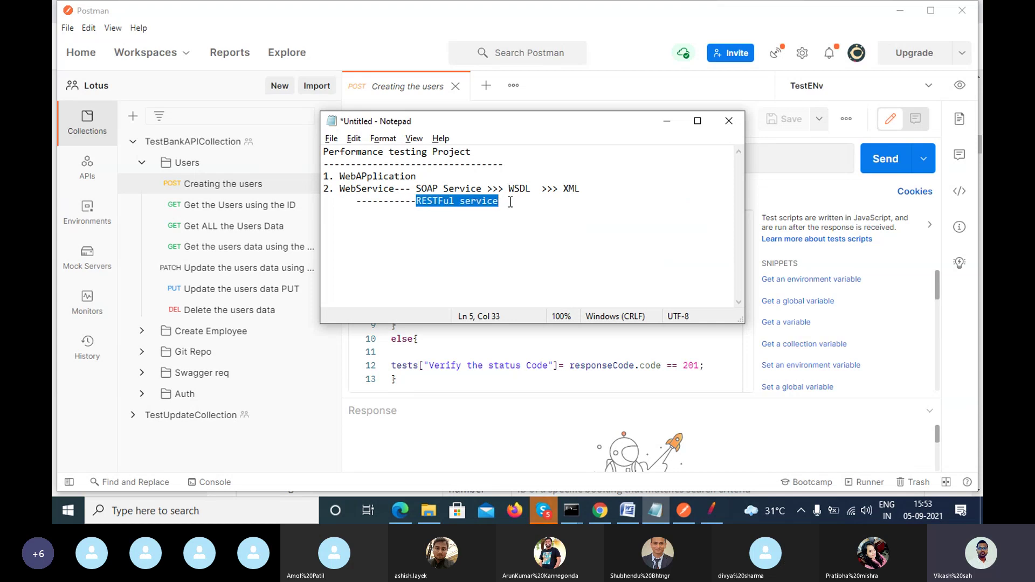
{"action": "left_click", "coordinate": [509, 226]}
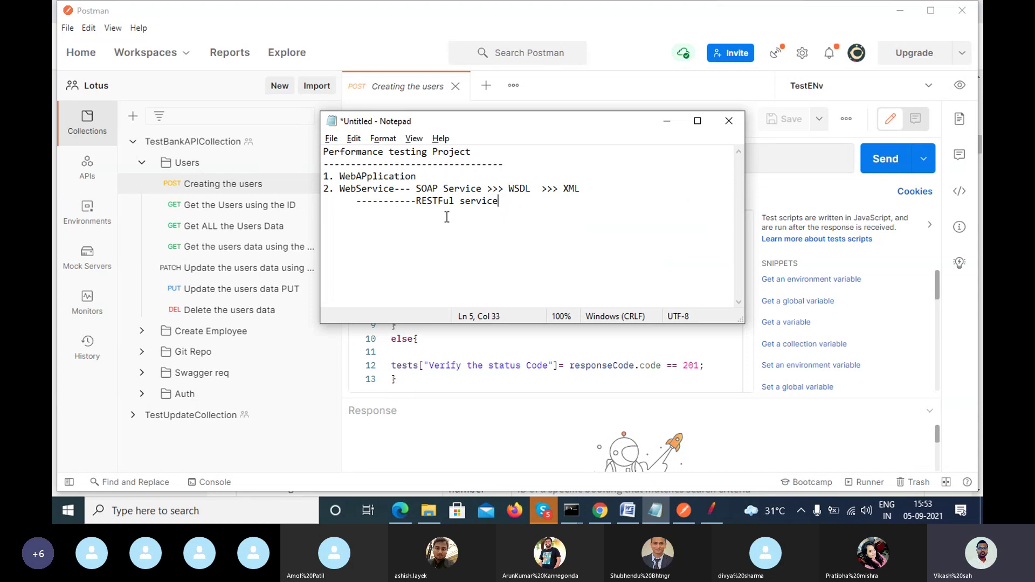
{"action": "left_click_drag", "start_coordinate": [415, 202], "coordinate": [509, 208]}
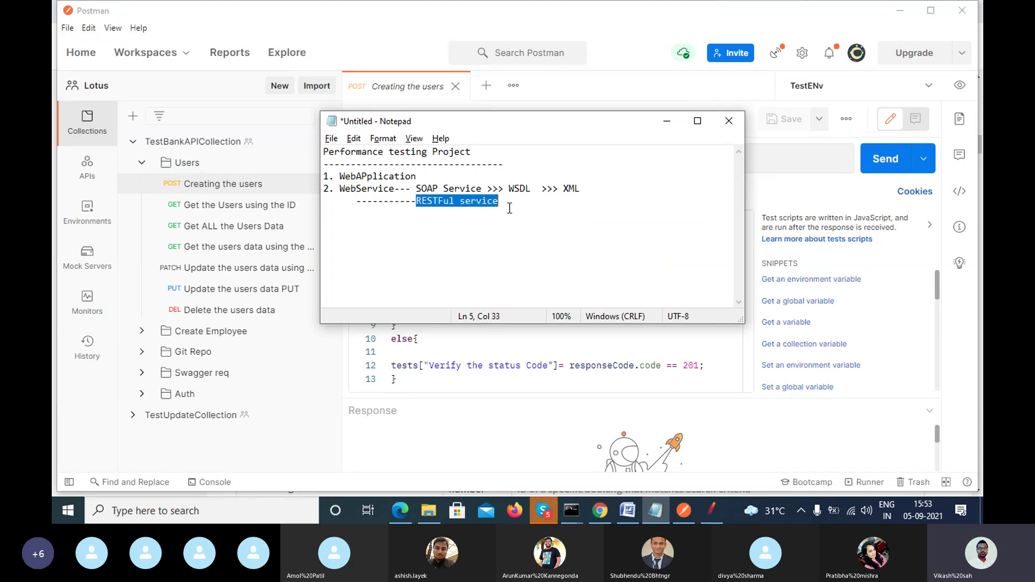
- Append '>>> JSON' to the RESTFul service line, then bring the PerformanceTesting Word document forward
{"action": "left_click", "coordinate": [510, 208]}
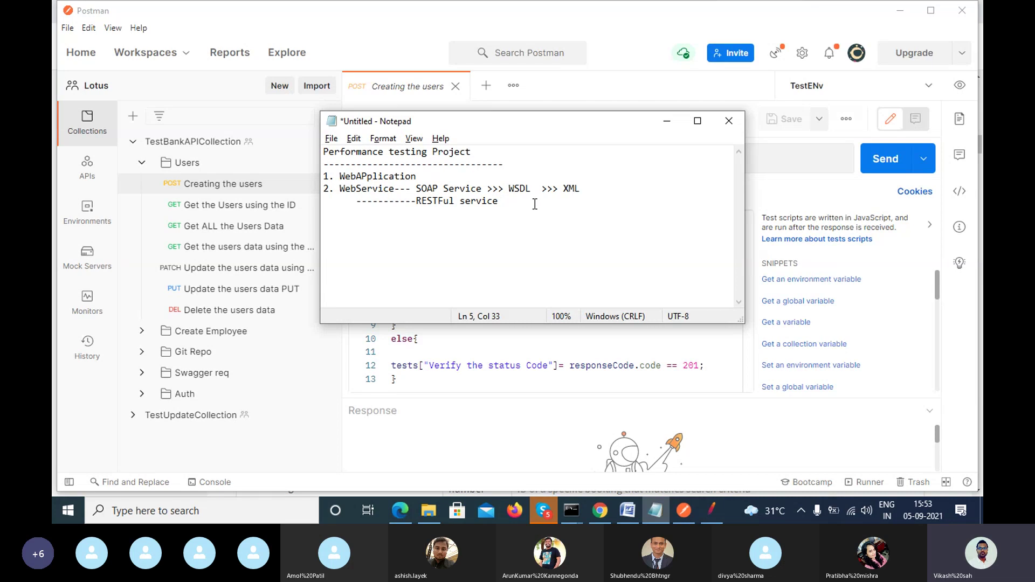
{"action": "left_click_drag", "start_coordinate": [419, 201], "coordinate": [500, 202]}
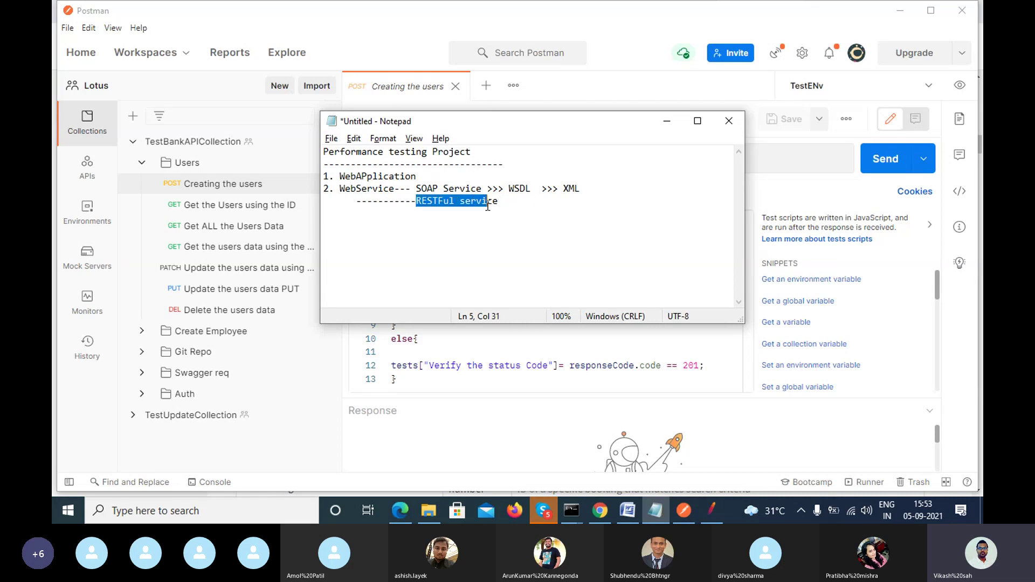
{"action": "left_click", "coordinate": [559, 209]}
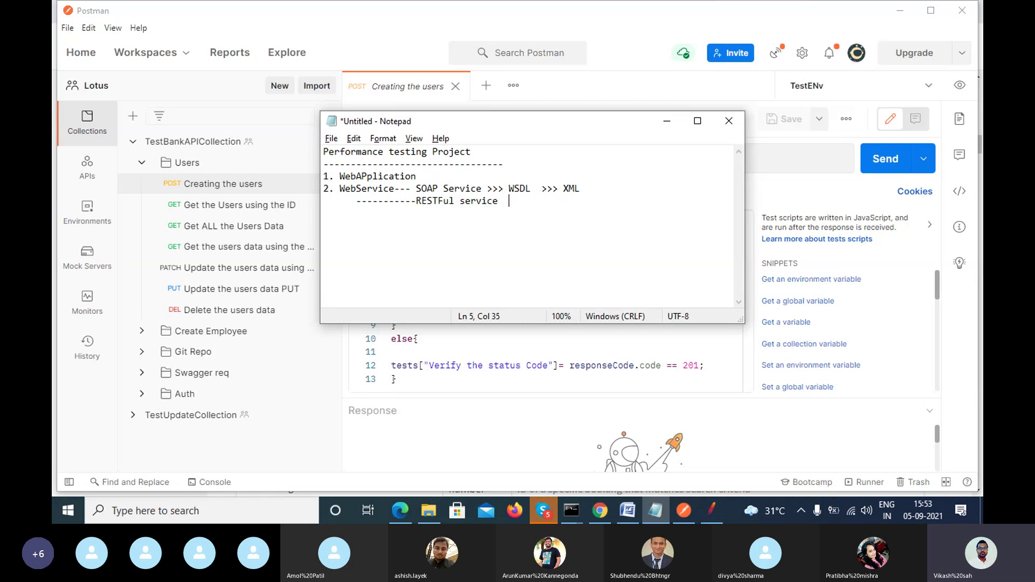
{"action": "type", "text": ">>> JSON"}
{"action": "left_click", "coordinate": [627, 511]}
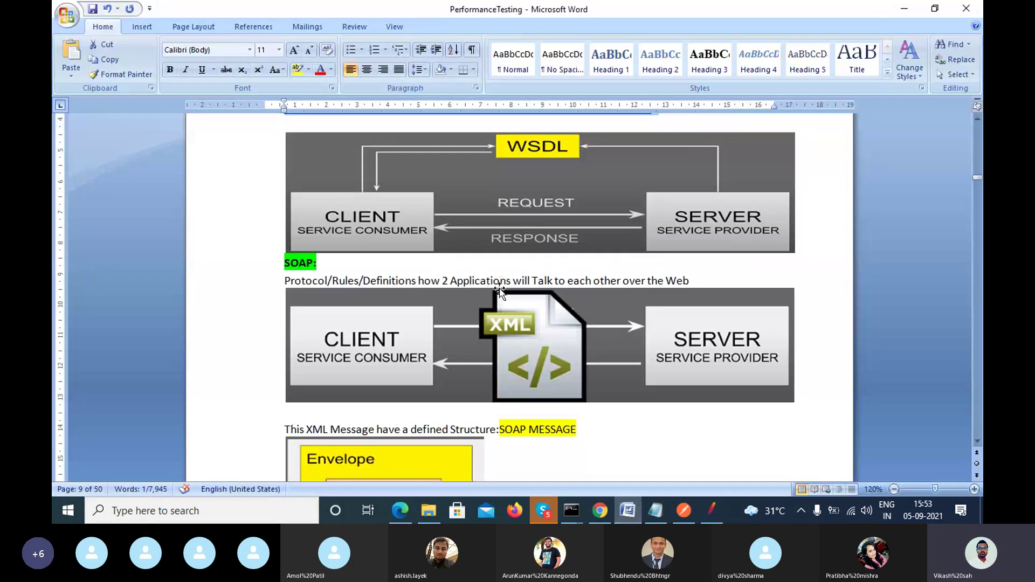
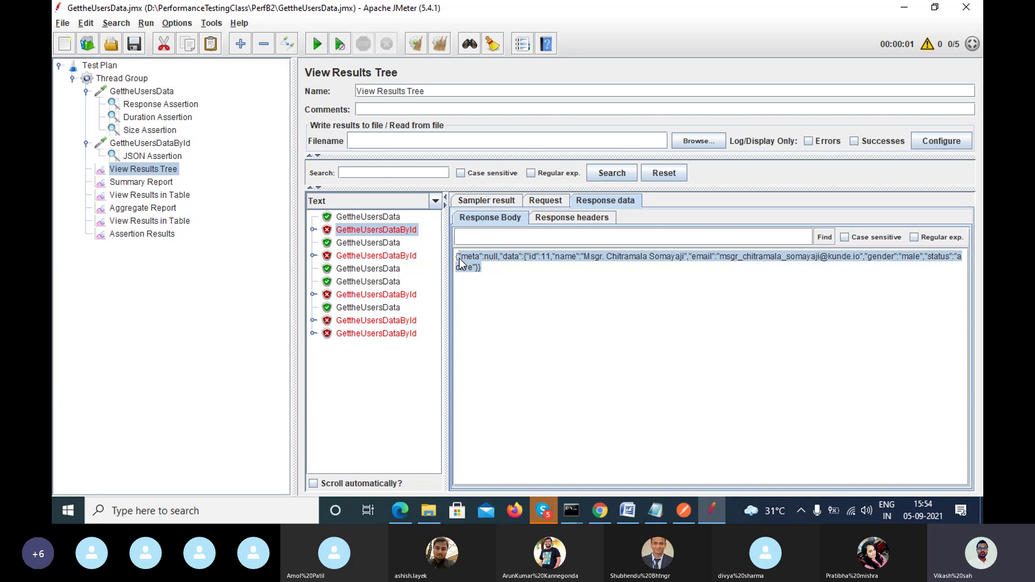
- Select the response body and inspect the JSON Assertion settings under GettheUsersDataById
{"action": "left_click_drag", "start_coordinate": [501, 276], "coordinate": [457, 261]}
{"action": "left_click", "coordinate": [599, 510]}
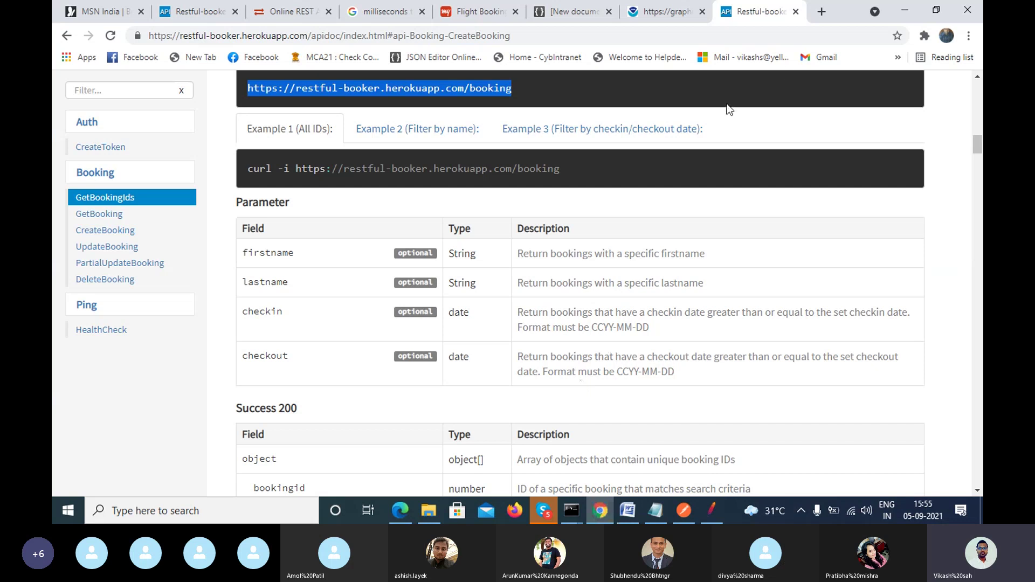
{"action": "key", "text": "alt+Tab"}
{"action": "left_click", "coordinate": [154, 156]}
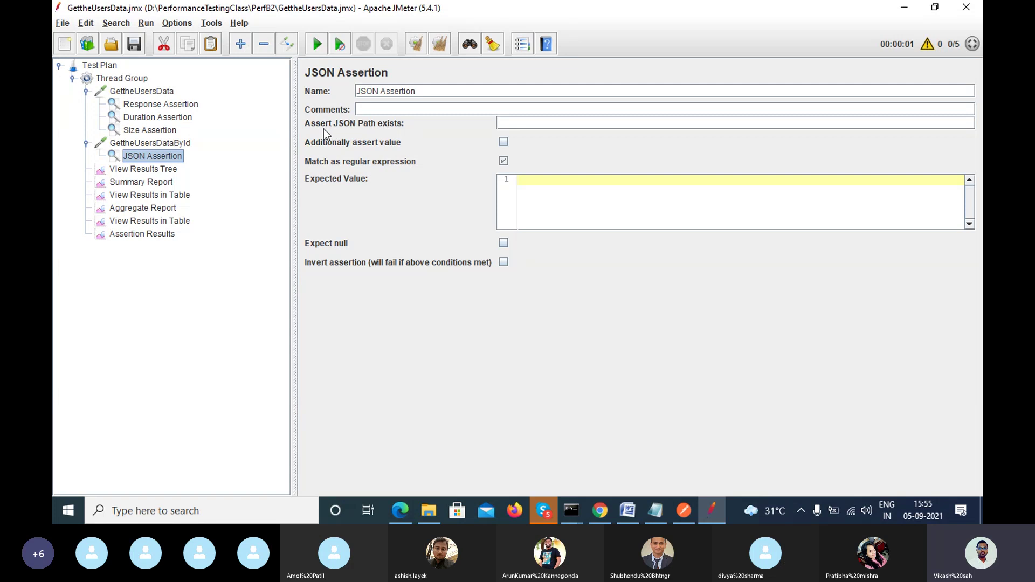
- Switch back to Chrome and open a new blank tab
{"action": "key", "text": "alt+Tab"}
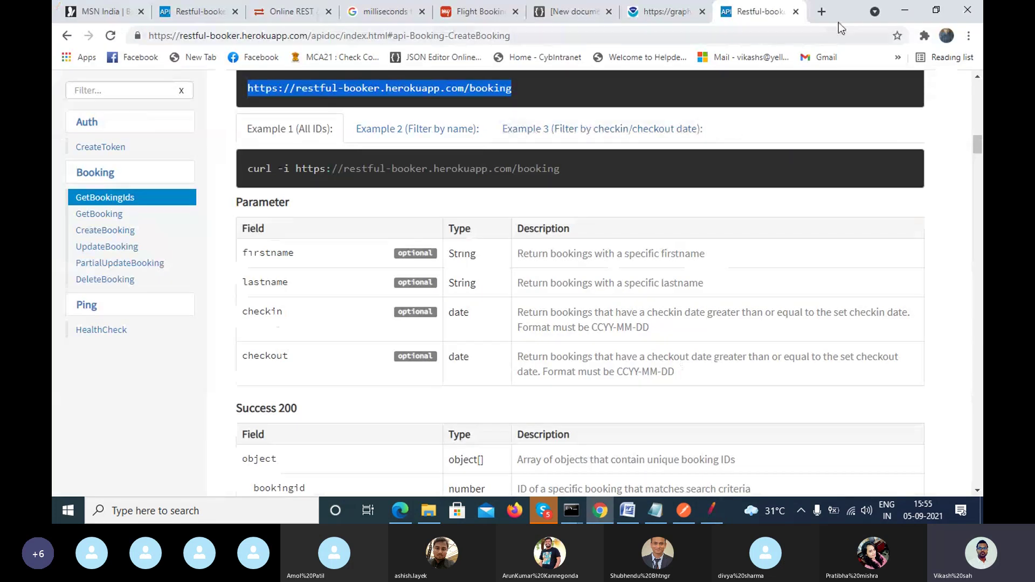
{"action": "left_click", "coordinate": [821, 12]}
{"action": "left_click", "coordinate": [825, 31]}
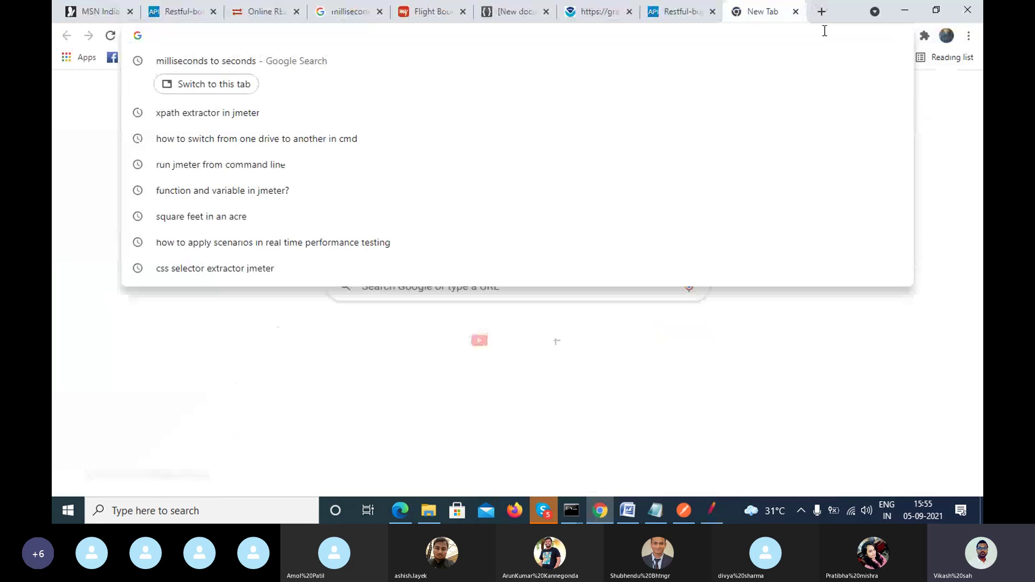
- Google 'json extractor online' and open the JSONPath Online Evaluator result
{"action": "type", "text": "JSon"}
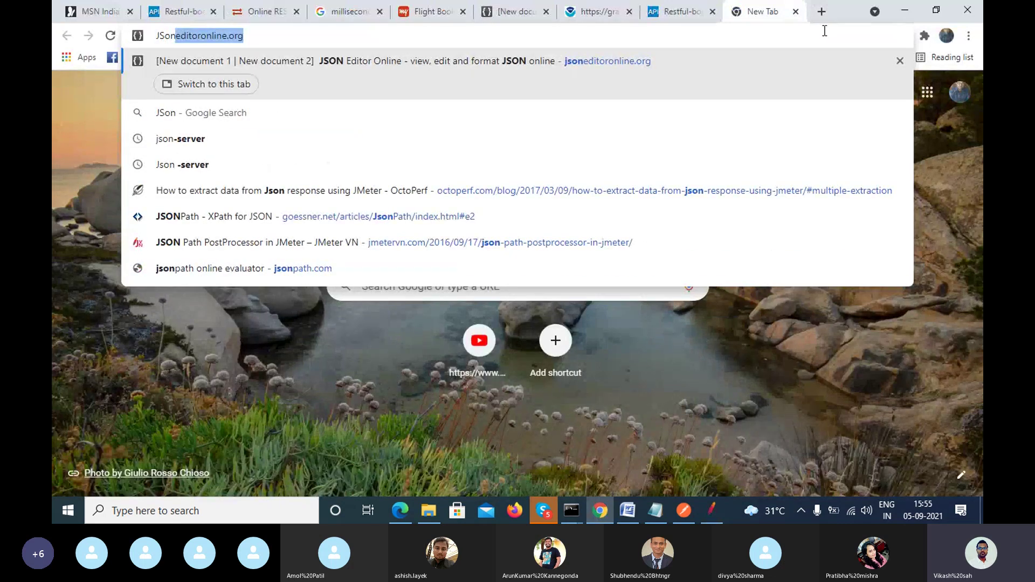
{"action": "type", "text": " e"}
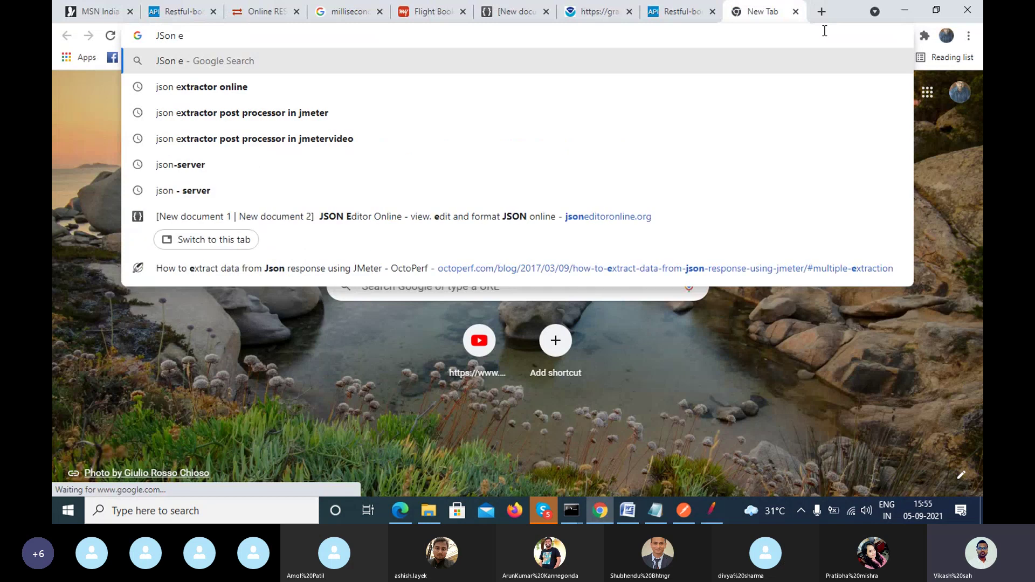
{"action": "key", "text": "Down"}
{"action": "key", "text": "Return"}
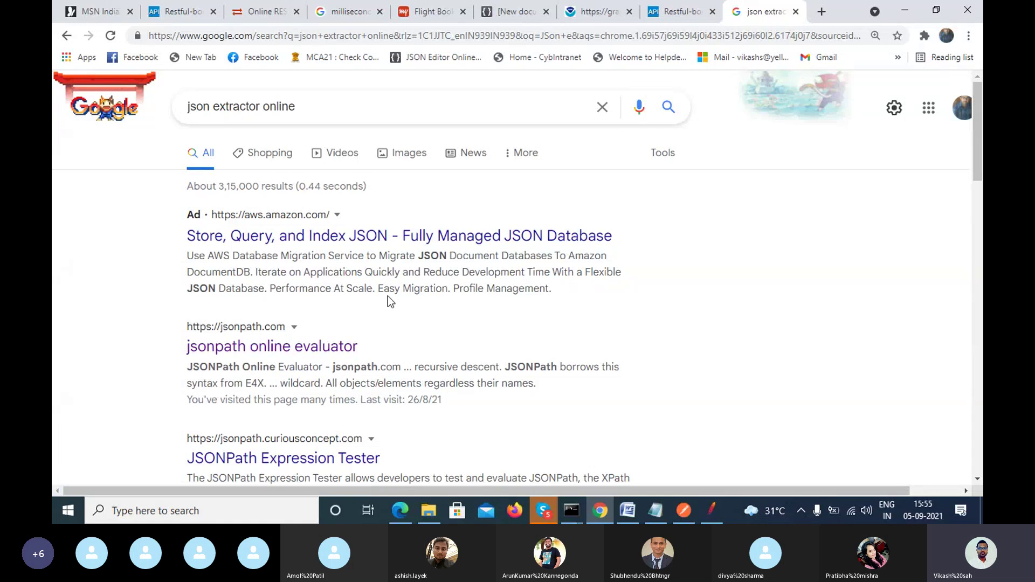
{"action": "left_click", "coordinate": [326, 351]}
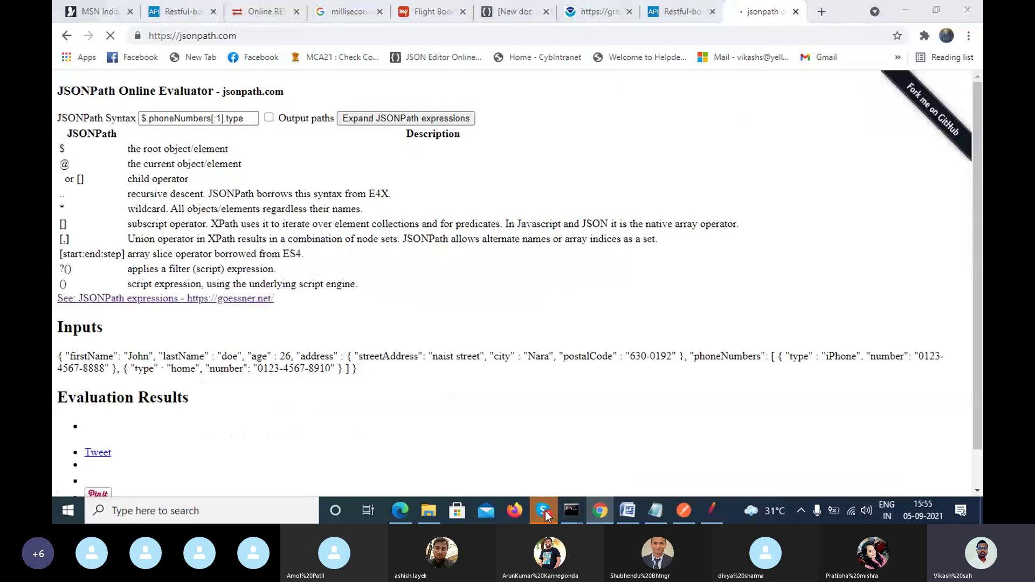
- Open the ongoing class call in Skype, review the participants list, then minimise Skype
{"action": "left_click", "coordinate": [545, 512]}
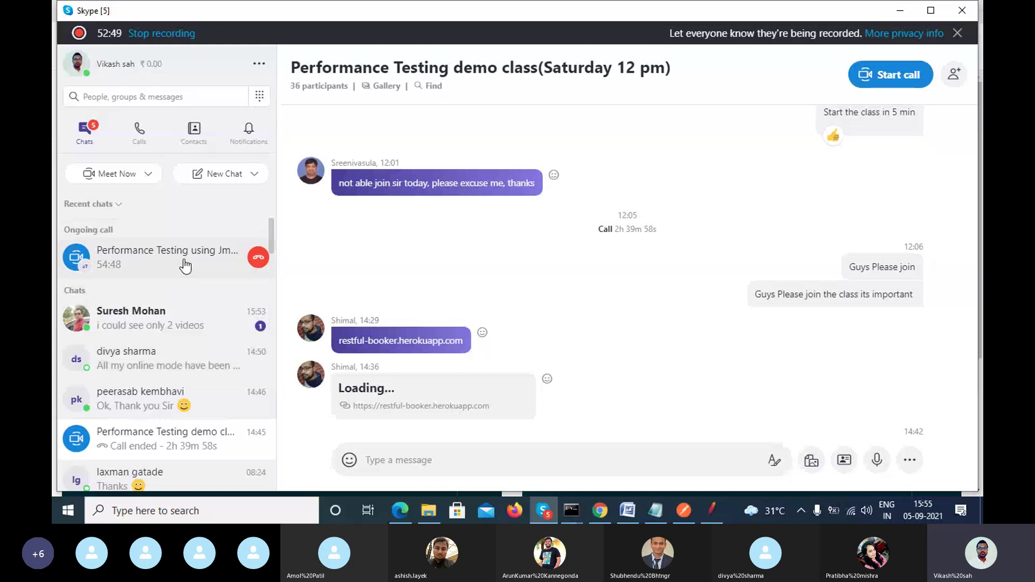
{"action": "left_click", "coordinate": [186, 266]}
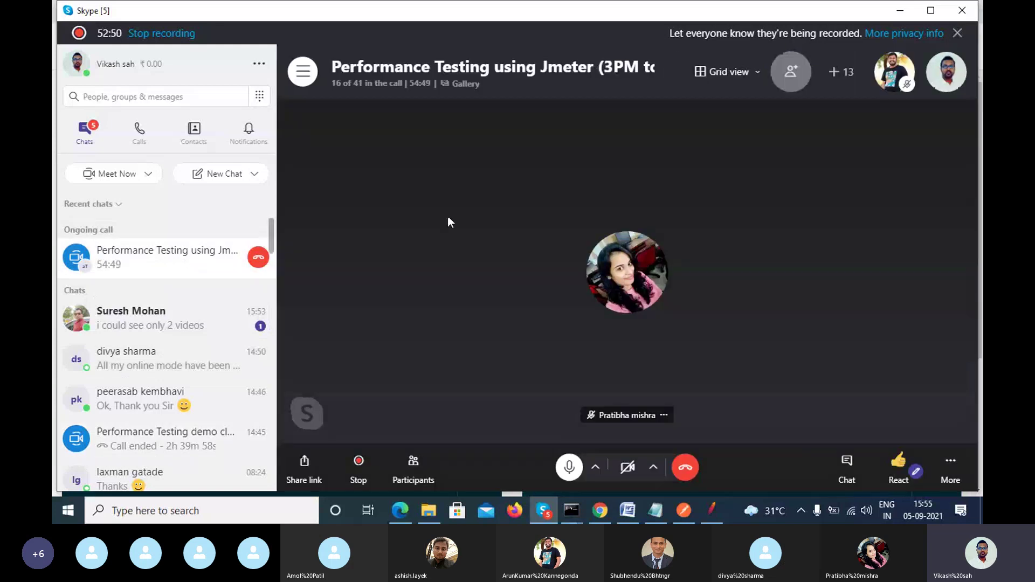
{"action": "left_click", "coordinate": [367, 86]}
{"action": "scroll", "coordinate": [585, 245], "scroll_direction": "down", "scroll_amount": 4}
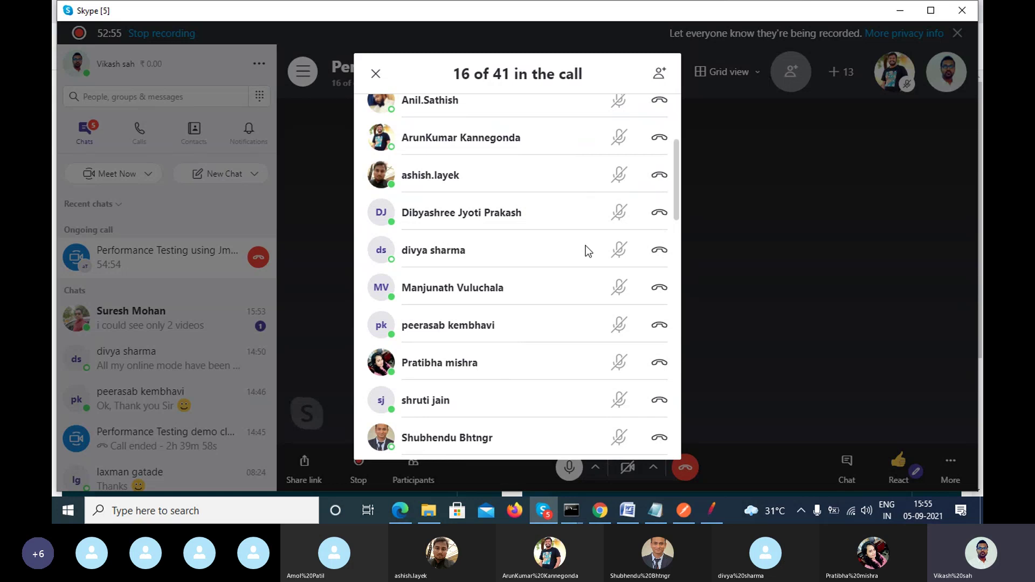
{"action": "scroll", "coordinate": [586, 245], "scroll_direction": "down", "scroll_amount": 3}
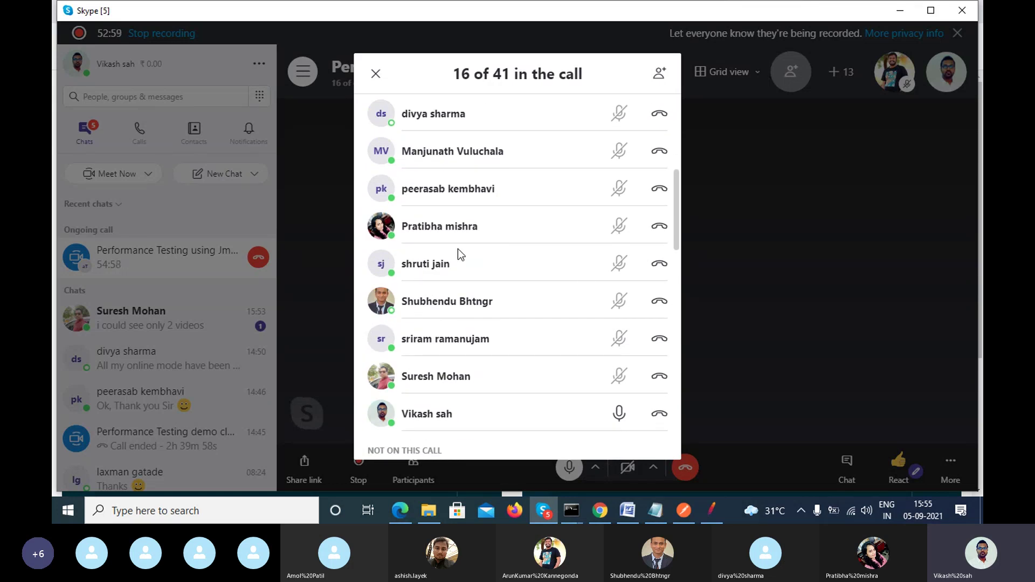
{"action": "left_click", "coordinate": [375, 74]}
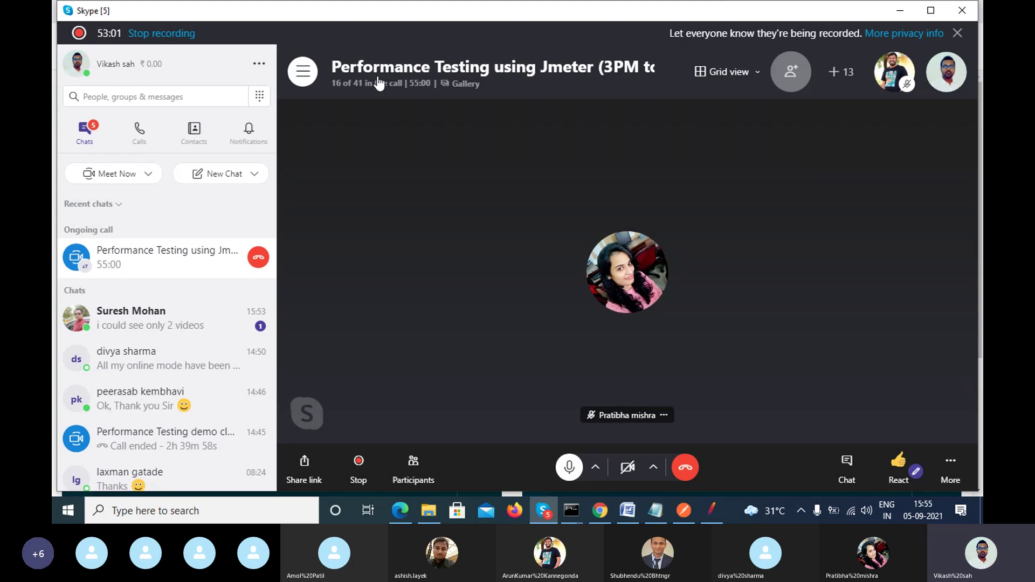
{"action": "left_click", "coordinate": [305, 79]}
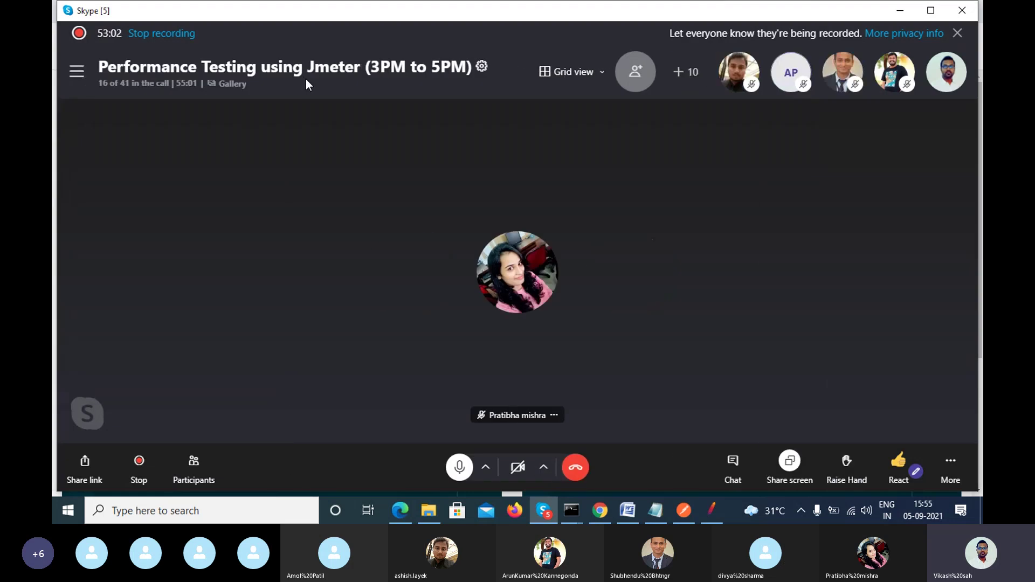
{"action": "left_click", "coordinate": [893, 11]}
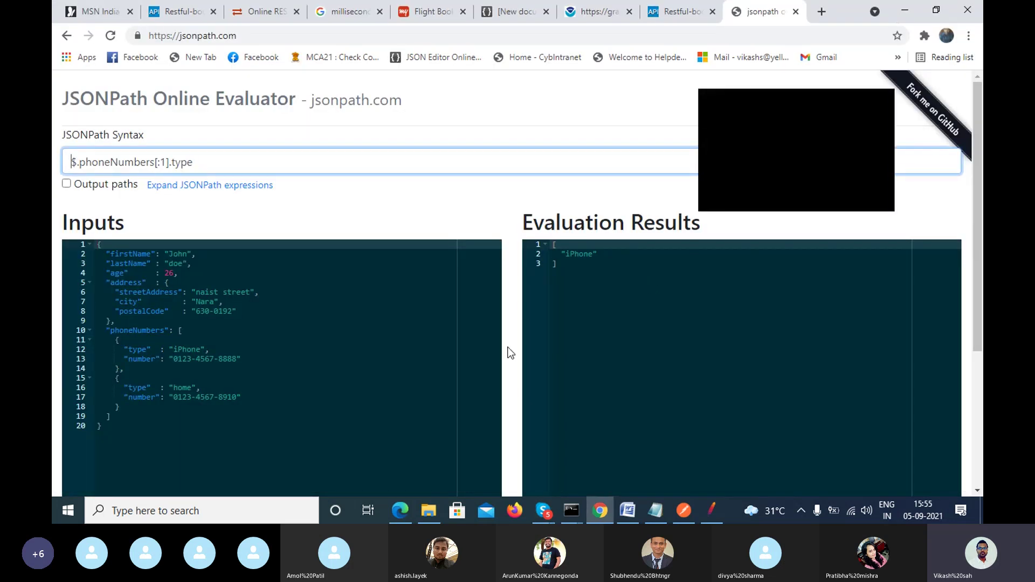
- Dismiss the floating call window and look over the full sample input JSON
{"action": "left_click", "coordinate": [882, 108]}
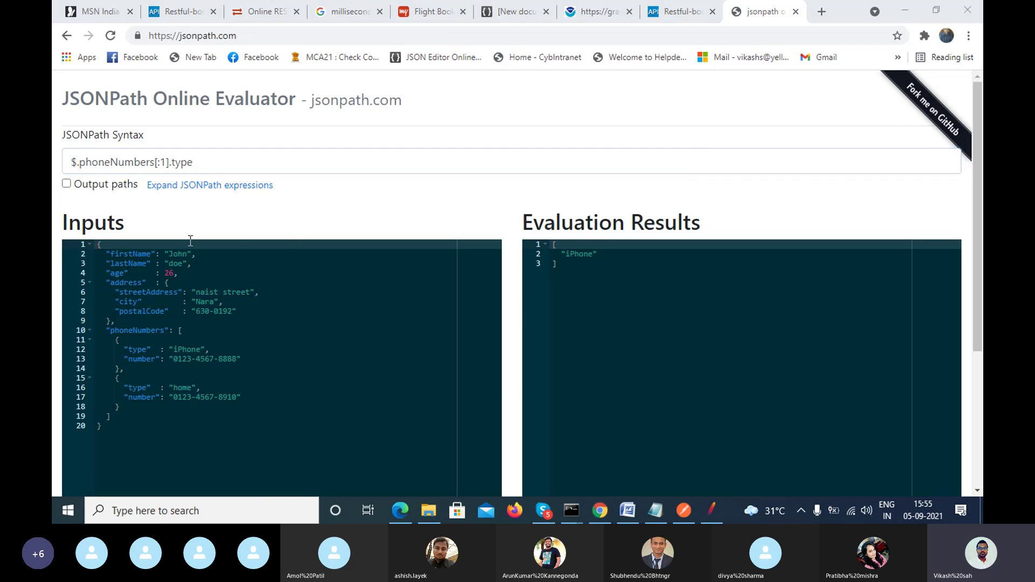
{"action": "left_click", "coordinate": [225, 426]}
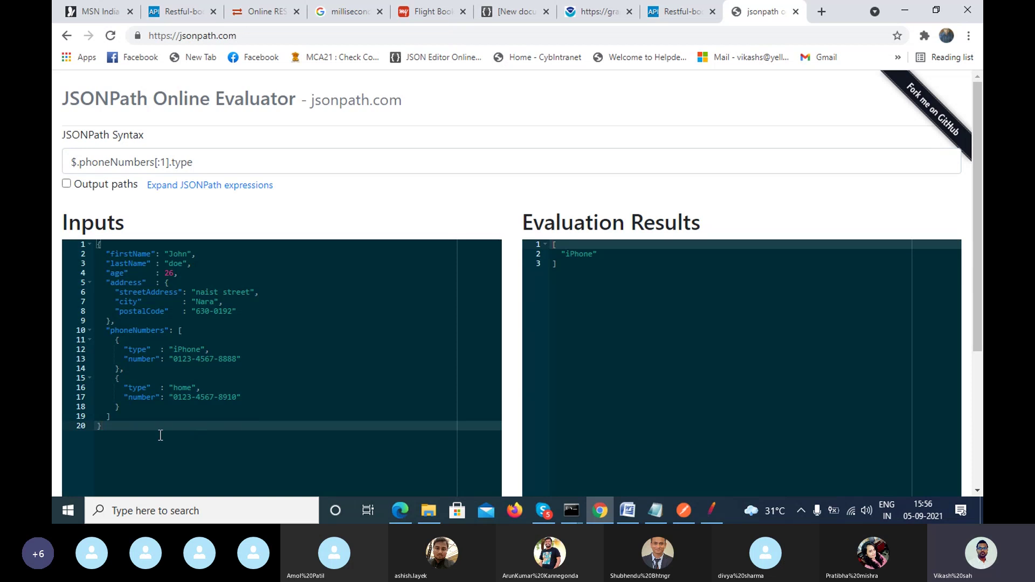
{"action": "left_click_drag", "start_coordinate": [146, 430], "coordinate": [99, 245]}
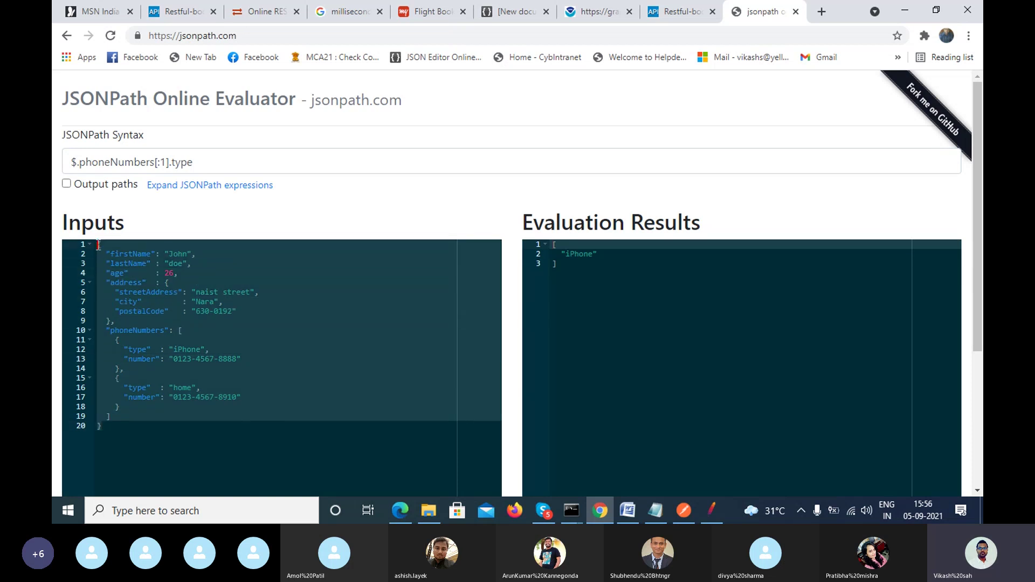
{"action": "left_click", "coordinate": [134, 333]}
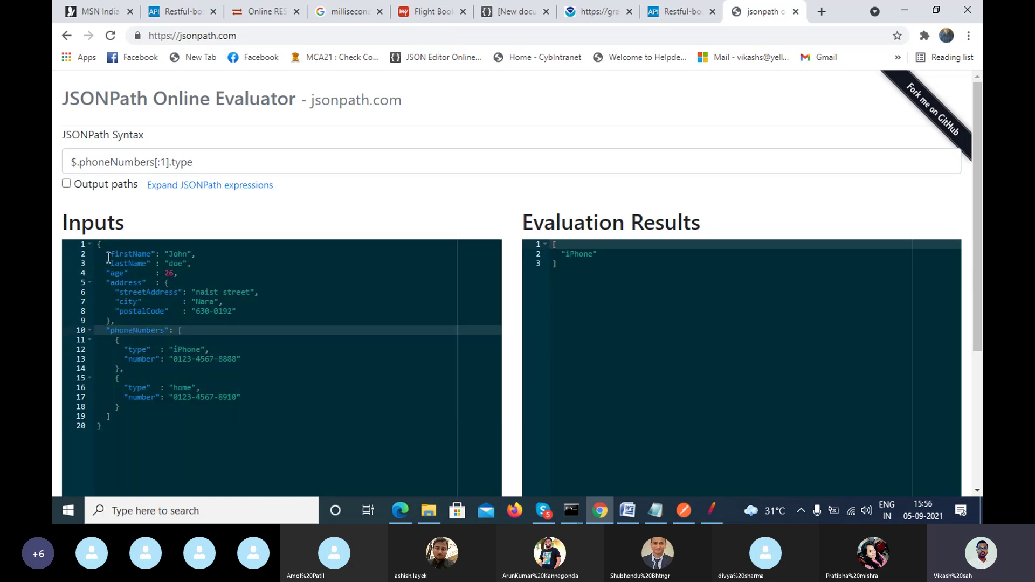
{"action": "left_click_drag", "start_coordinate": [99, 245], "coordinate": [138, 419]}
{"action": "left_click", "coordinate": [142, 430]}
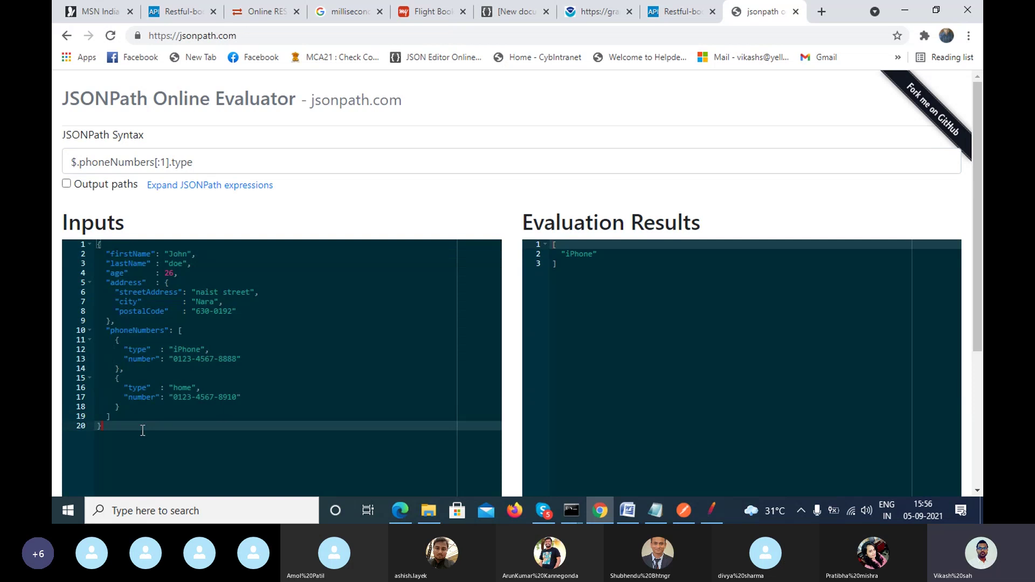
- Trim the JSONPath expression down to the root '$.'
{"action": "left_click", "coordinate": [147, 293]}
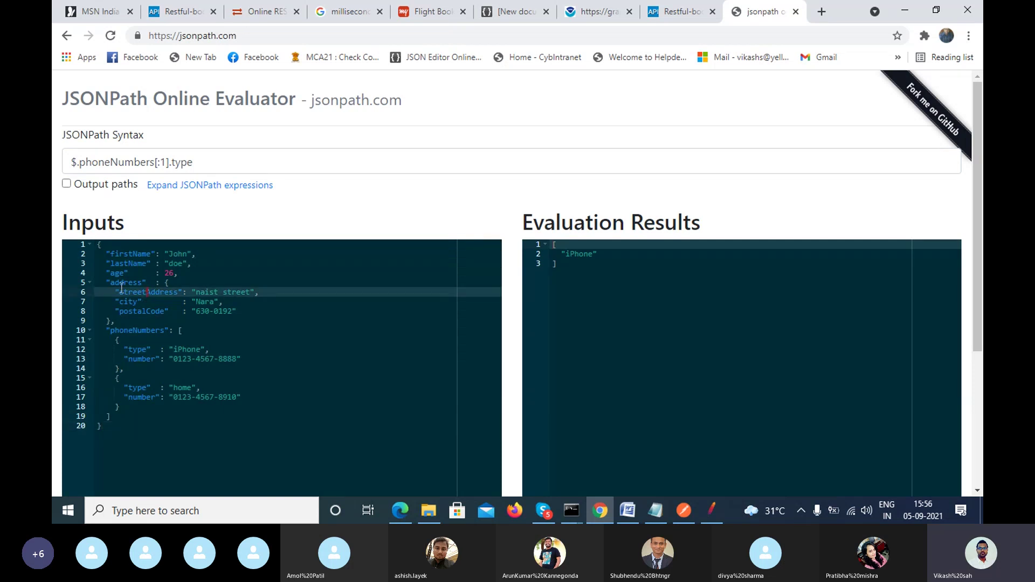
{"action": "left_click_drag", "start_coordinate": [112, 254], "coordinate": [151, 253]}
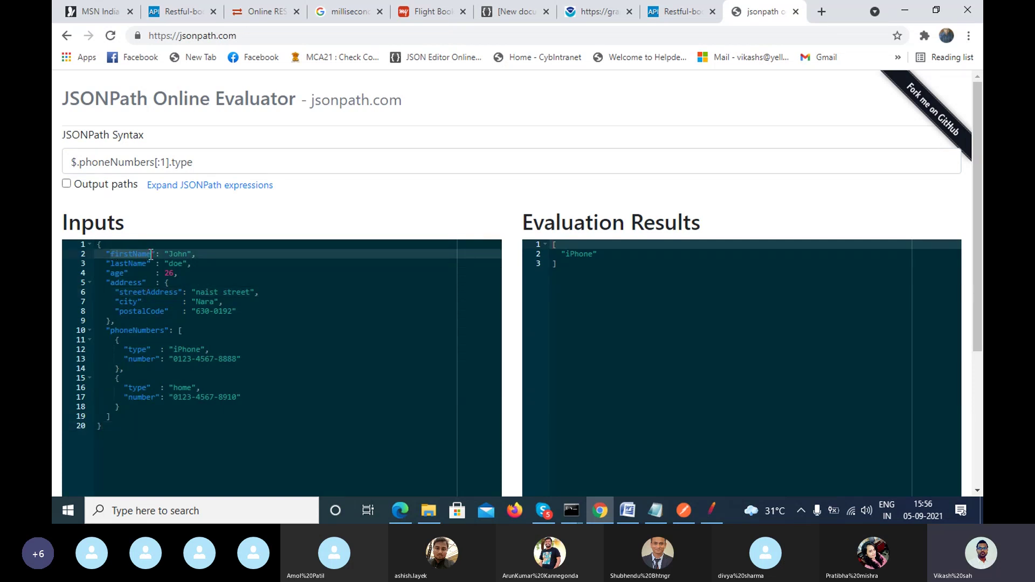
{"action": "left_click_drag", "start_coordinate": [80, 162], "coordinate": [207, 160]}
{"action": "key", "text": "BackSpace"}
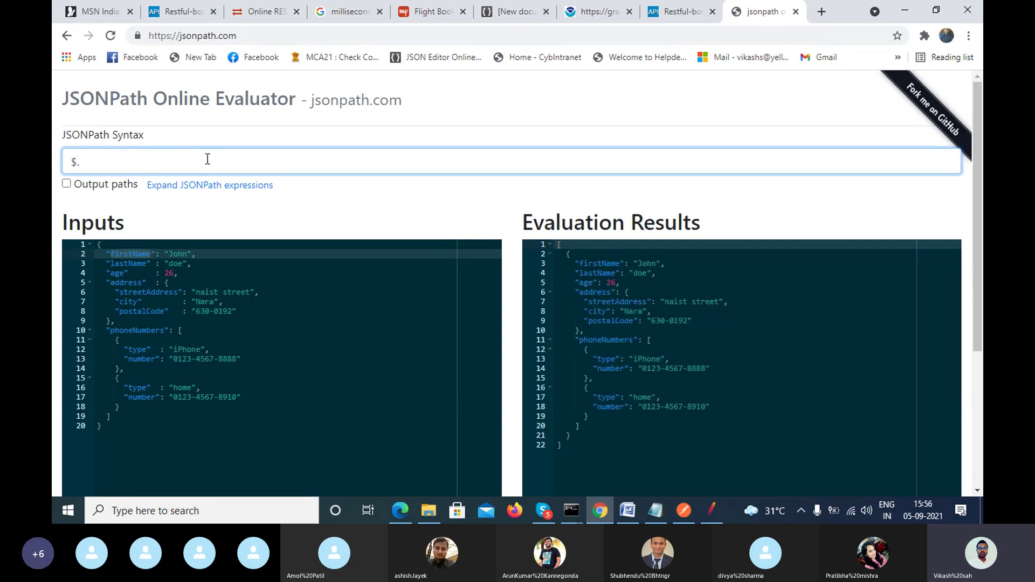
- Paste firstName after '$.' so the expression returns John
{"action": "double_click", "coordinate": [140, 256]}
{"action": "key", "text": "ctrl+c"}
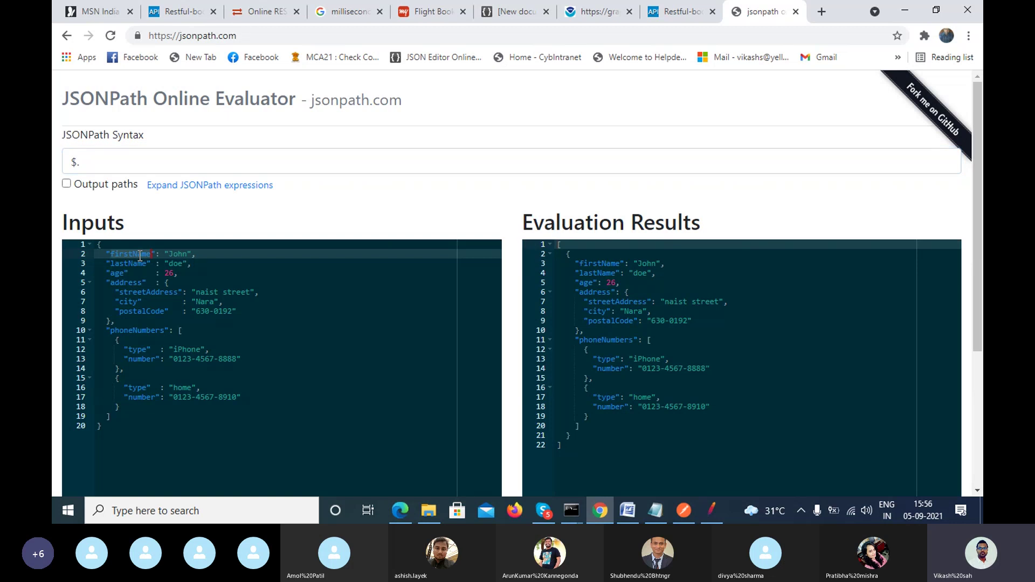
{"action": "left_click", "coordinate": [103, 164]}
{"action": "key", "text": "ctrl+v"}
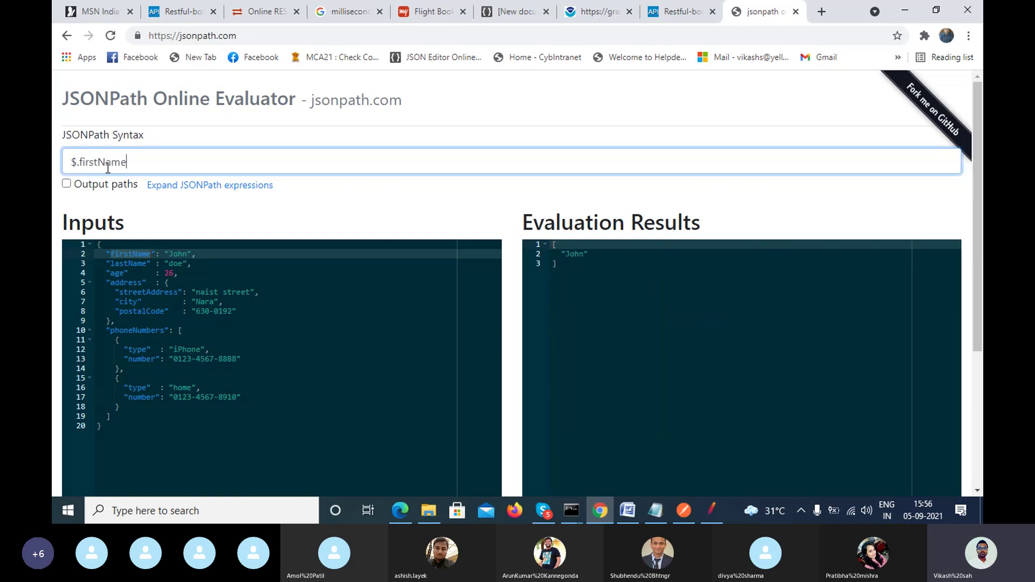
{"action": "left_click", "coordinate": [559, 263]}
{"action": "left_click", "coordinate": [556, 247]}
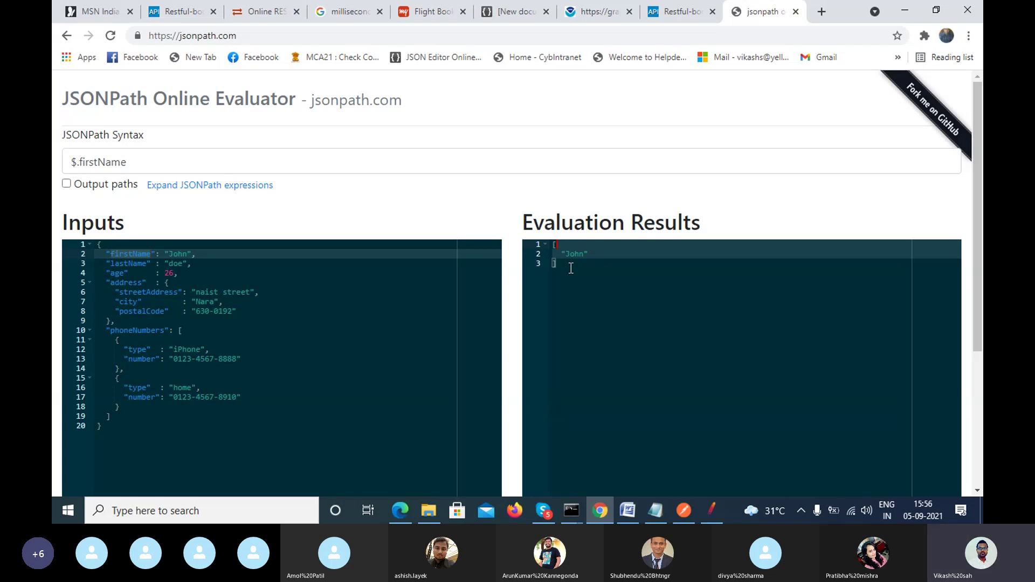
{"action": "left_click", "coordinate": [571, 268]}
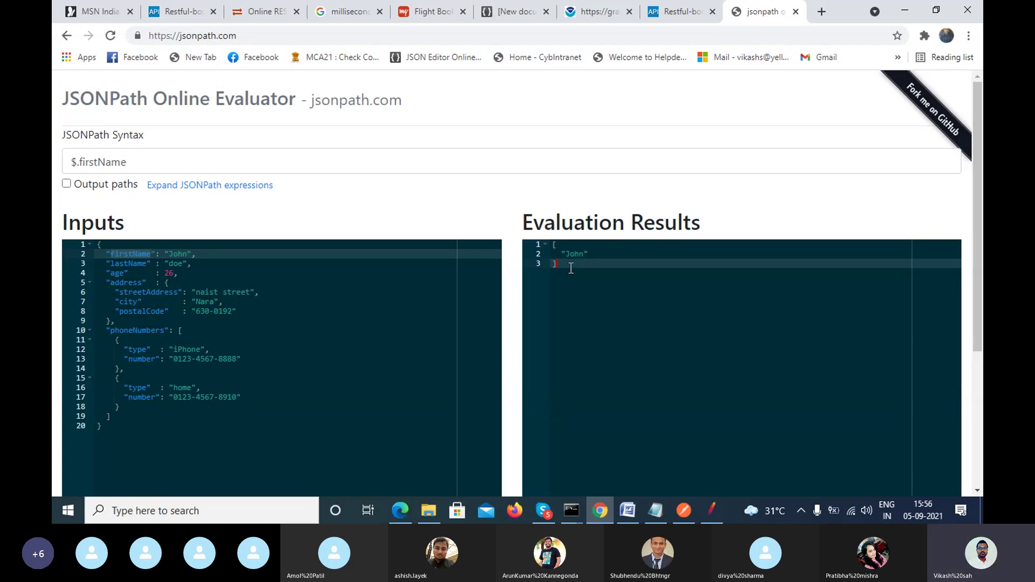
- Replace firstName with lastName so the result becomes doe
{"action": "left_click", "coordinate": [131, 263]}
{"action": "double_click", "coordinate": [131, 263]}
{"action": "key", "text": "ctrl+c"}
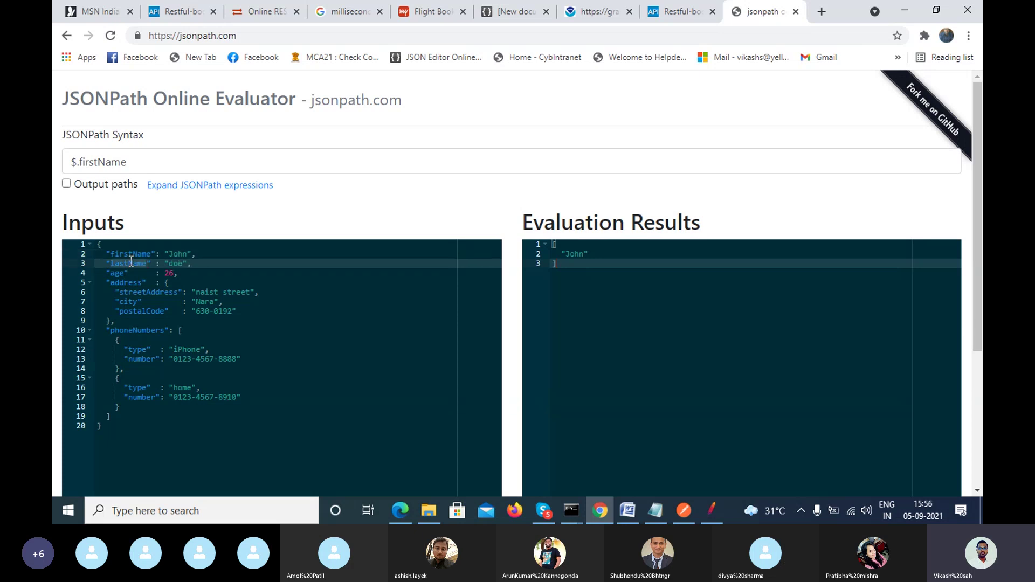
{"action": "double_click", "coordinate": [107, 169]}
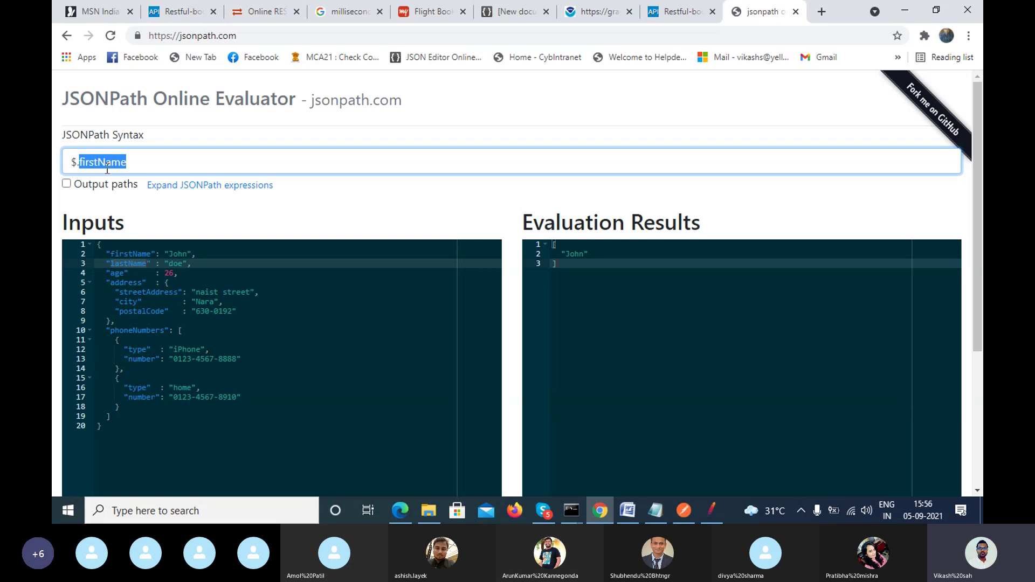
{"action": "key", "text": "ctrl+v"}
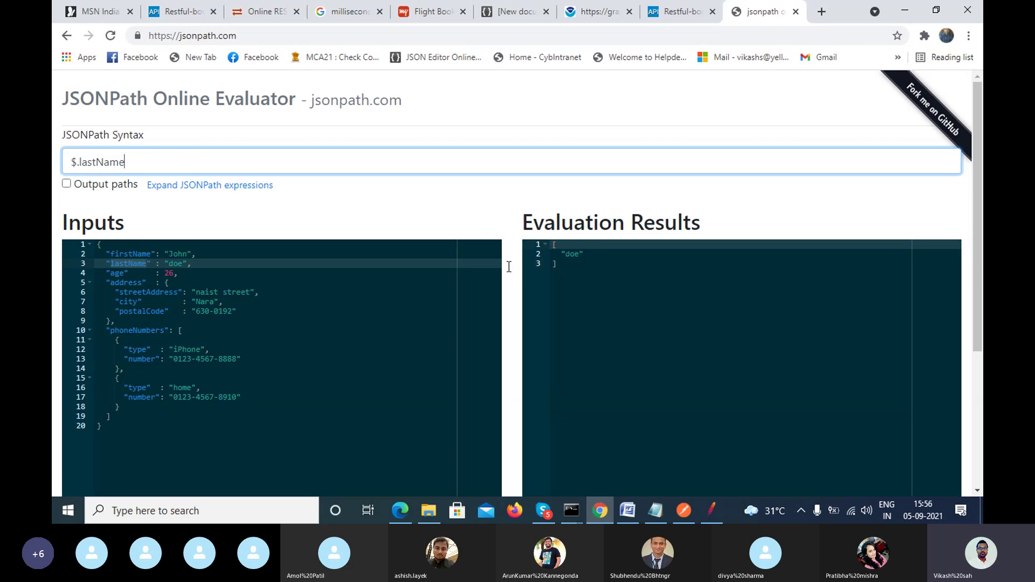
{"action": "left_click", "coordinate": [581, 287]}
{"action": "left_click", "coordinate": [555, 253]}
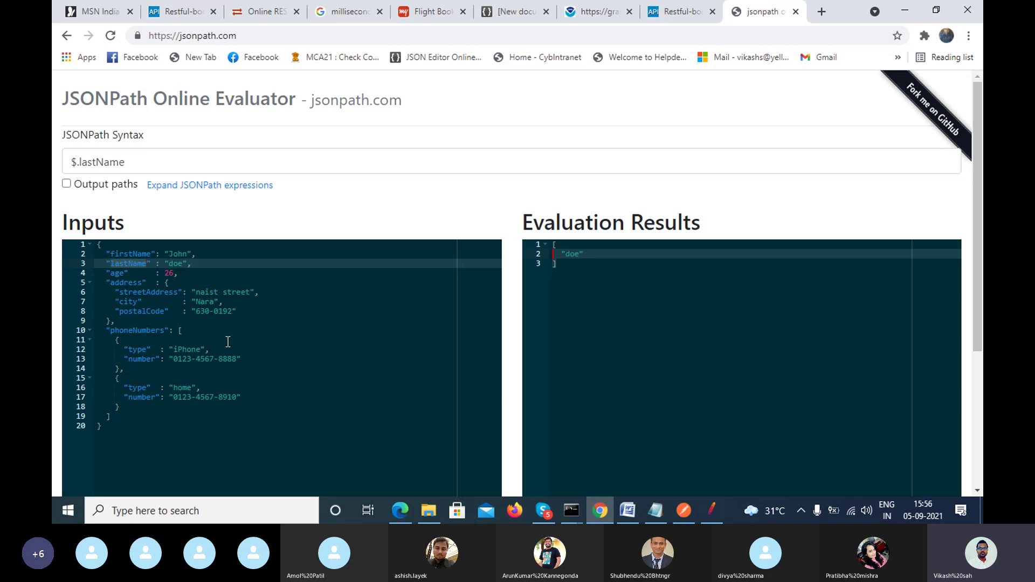
- Overwrite lastName with age, making the expression $.age and the result 26
{"action": "double_click", "coordinate": [118, 273]}
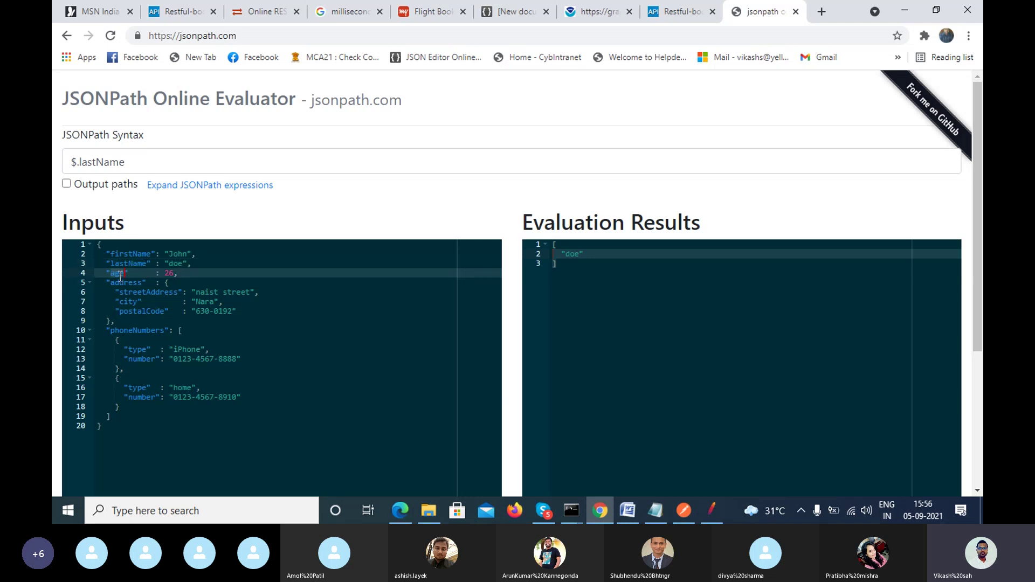
{"action": "double_click", "coordinate": [111, 162]}
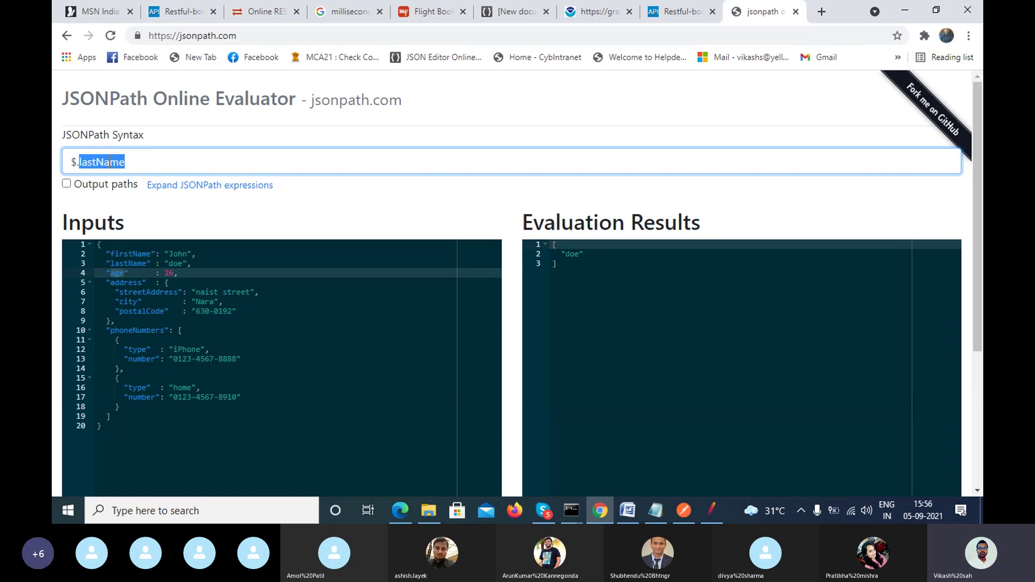
{"action": "type", "text": "age"}
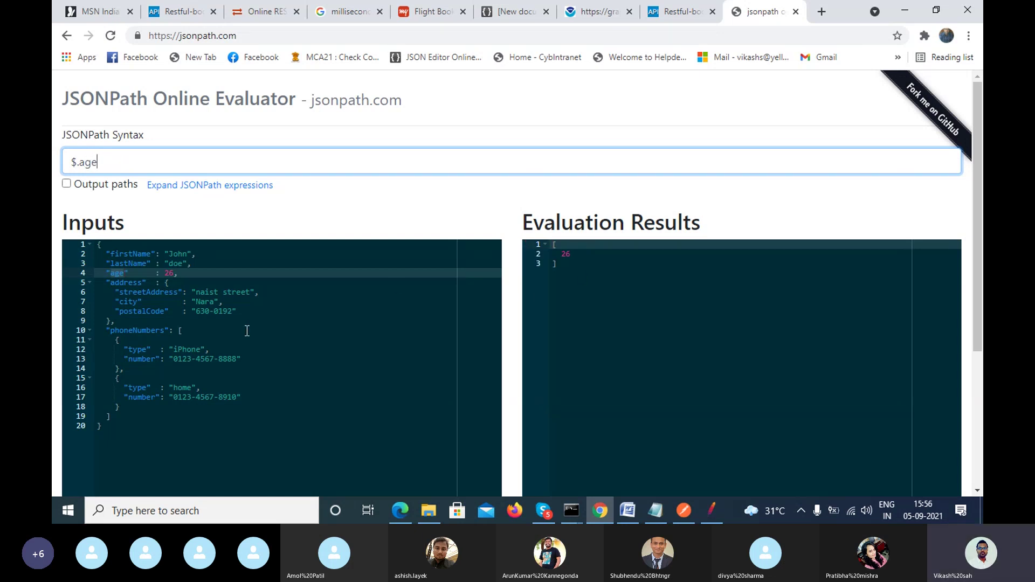
{"action": "double_click", "coordinate": [132, 303]}
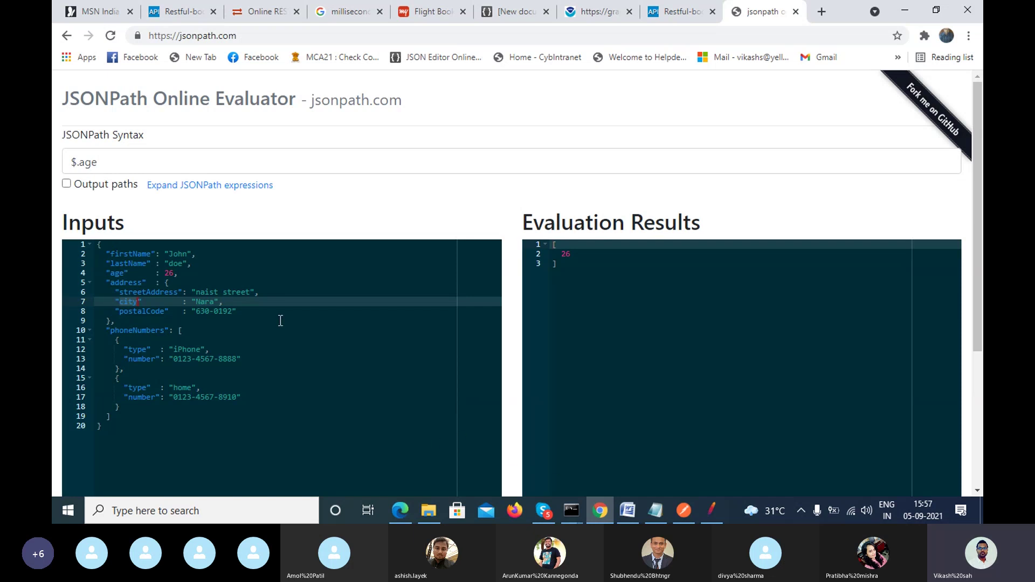
{"action": "left_click", "coordinate": [235, 335]}
{"action": "double_click", "coordinate": [129, 302]}
{"action": "left_click", "coordinate": [152, 329]}
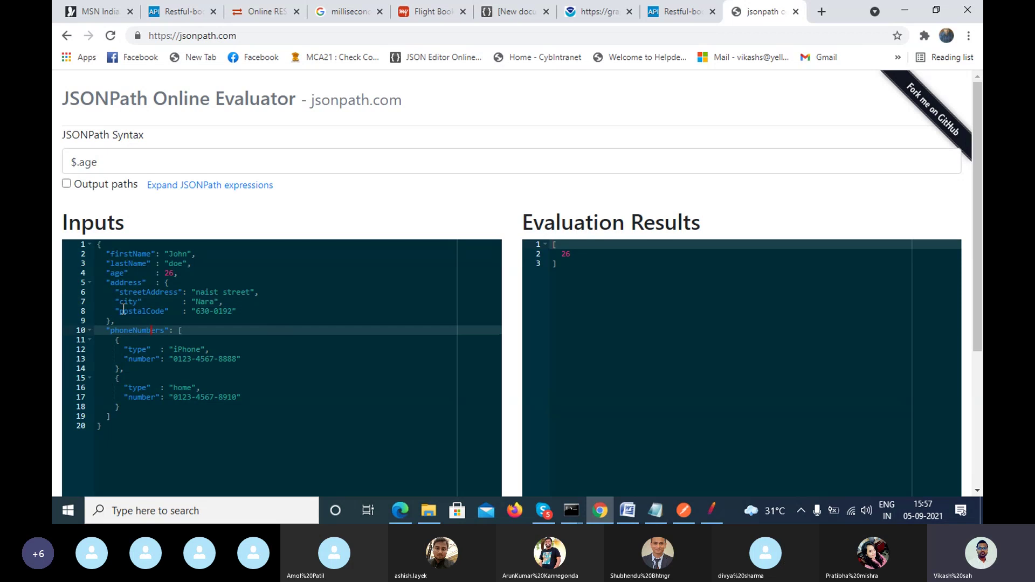
{"action": "left_click_drag", "start_coordinate": [119, 302], "coordinate": [138, 304]}
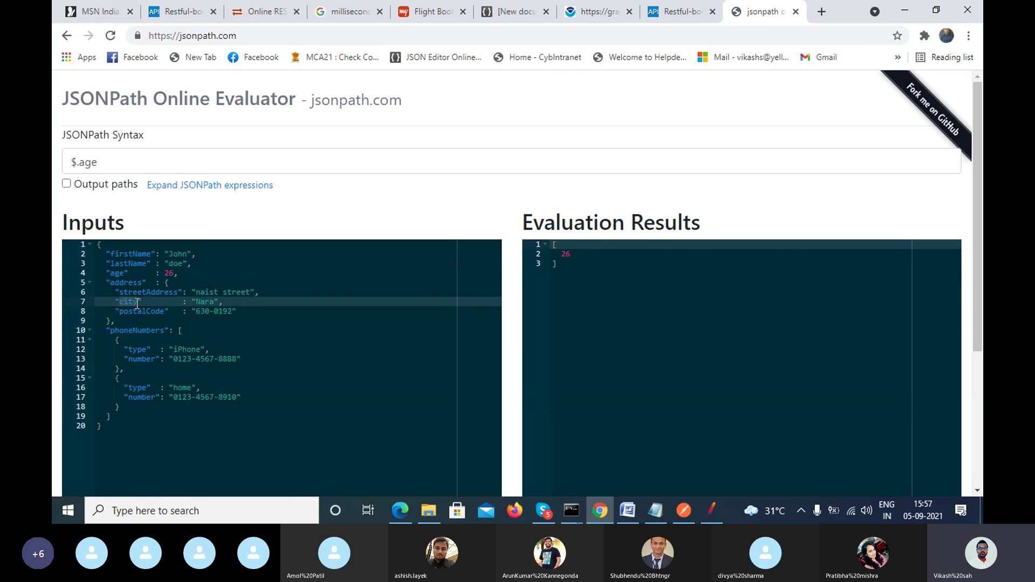
{"action": "left_click", "coordinate": [151, 329]}
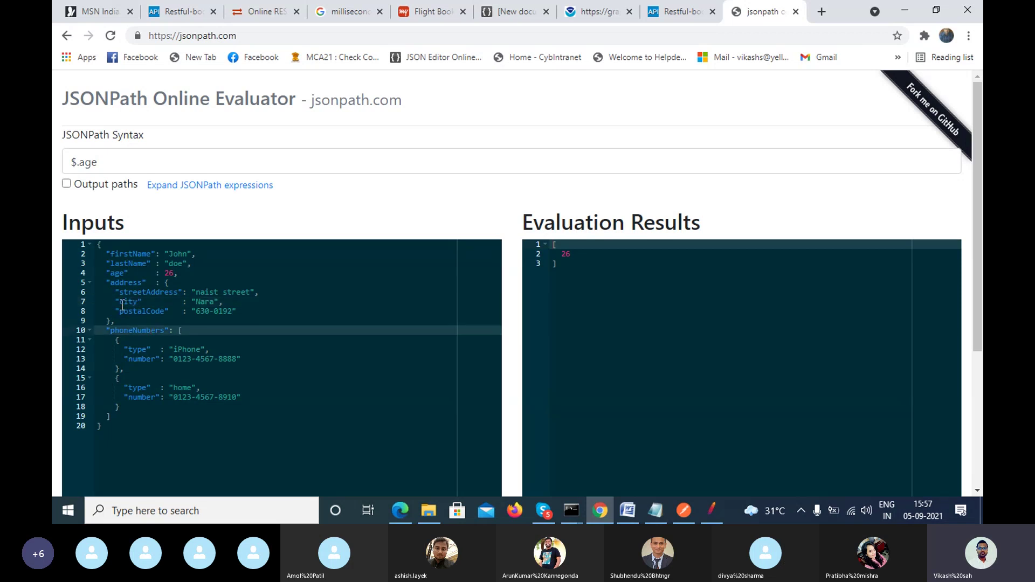
{"action": "left_click_drag", "start_coordinate": [120, 302], "coordinate": [138, 305]}
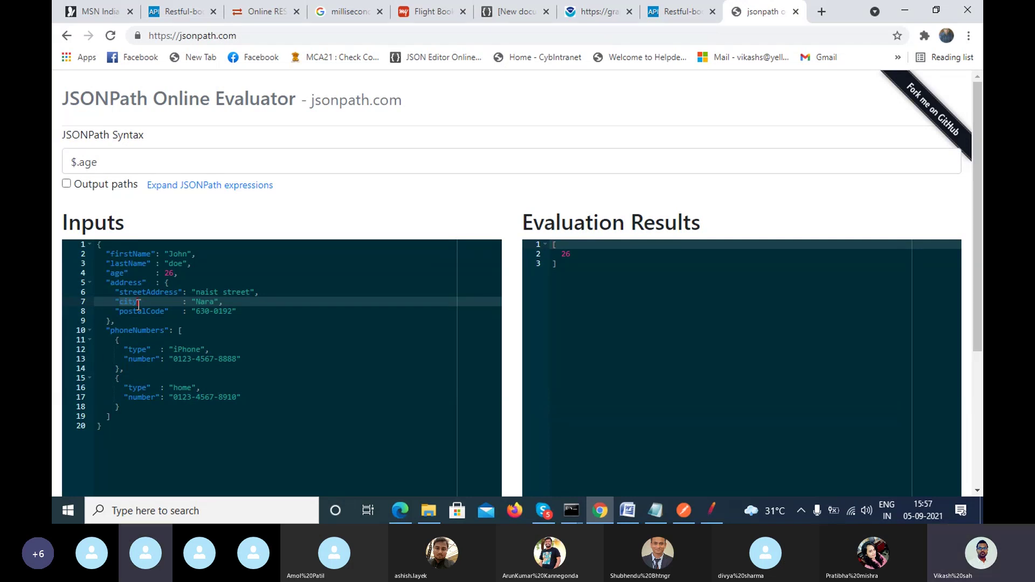
{"action": "left_click", "coordinate": [545, 511]}
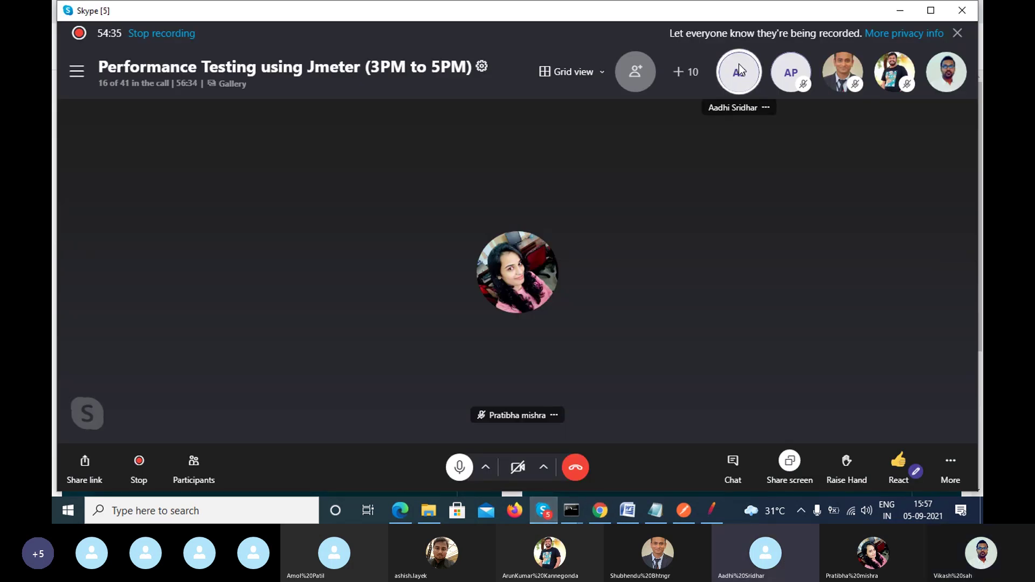
{"action": "left_click", "coordinate": [898, 11]}
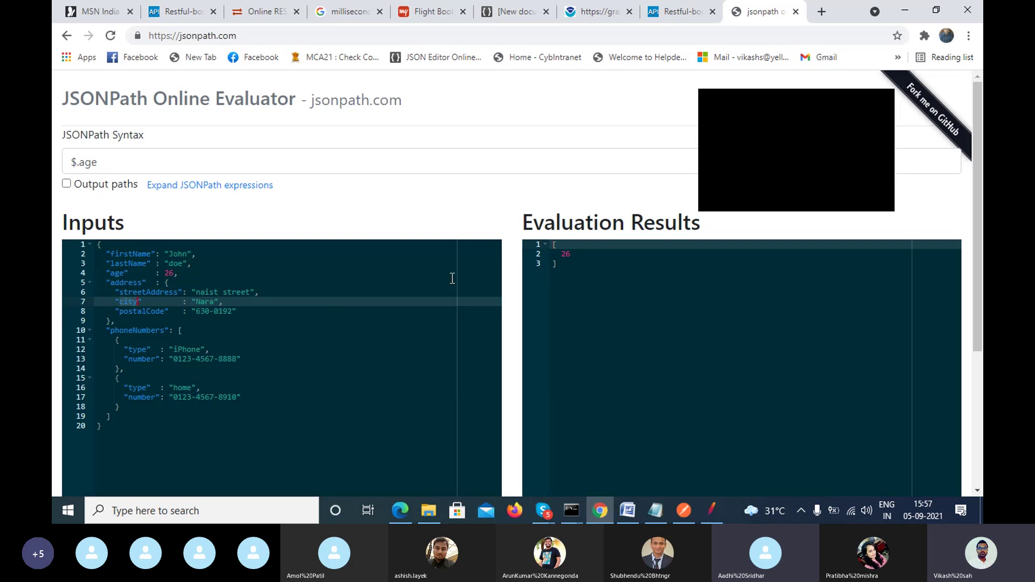
{"action": "left_click", "coordinate": [884, 106]}
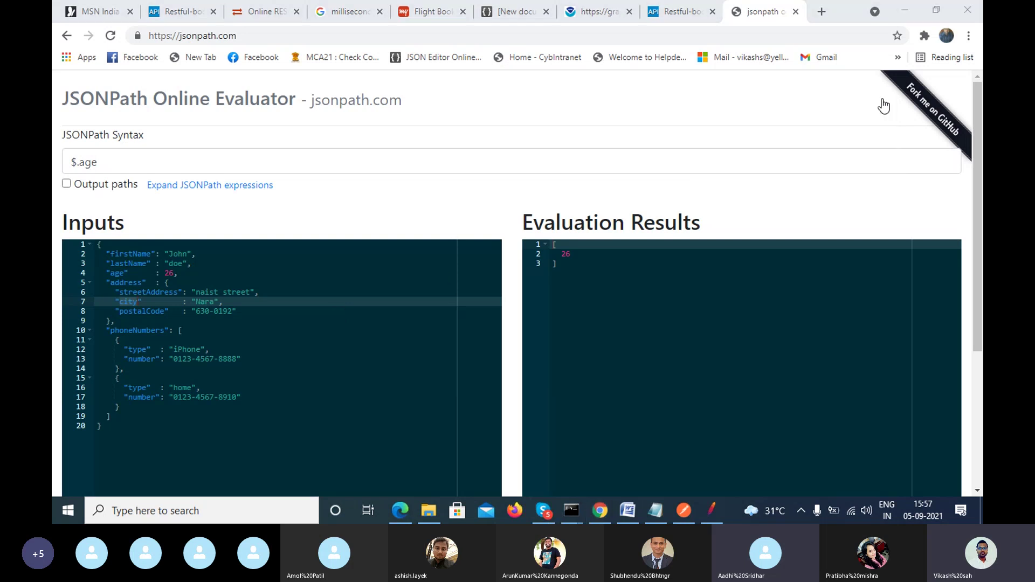
{"action": "left_click", "coordinate": [327, 365]}
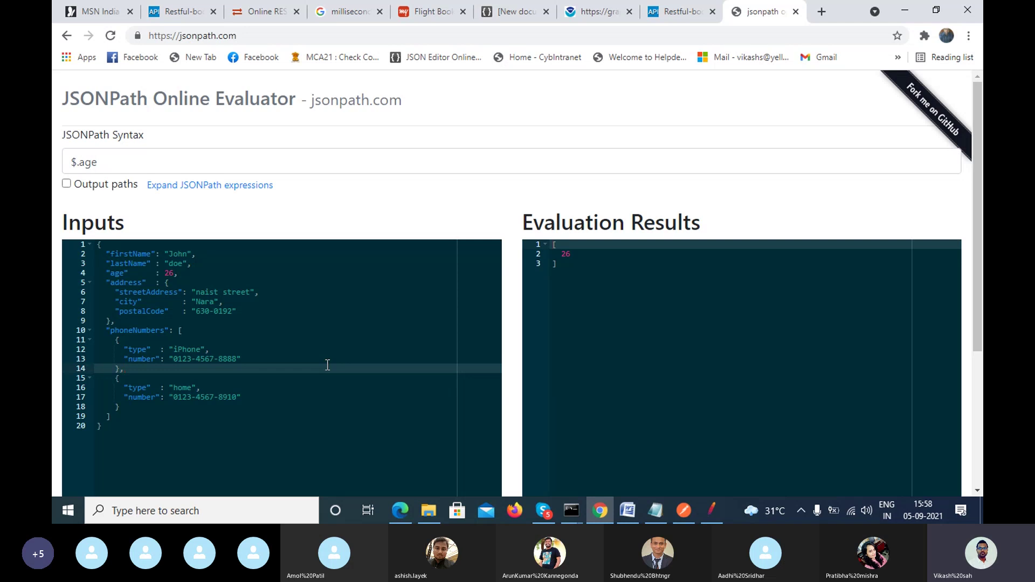
- In Notepad, add dashed lines labelled Bed Rooom, Dining room, Main gate and Here
{"action": "left_click", "coordinate": [657, 511]}
{"action": "left_click", "coordinate": [569, 202]}
{"action": "key", "text": "Return"}
{"action": "key", "text": "Return"}
{"action": "key", "text": "Return"}
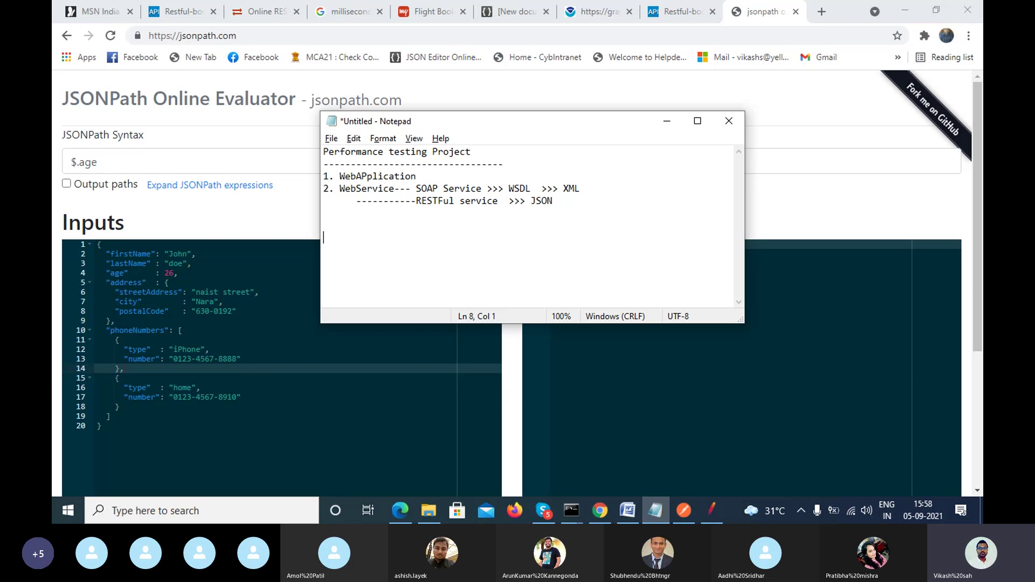
{"action": "type", "text": "-"}
{"action": "type", "text": "--------Bed Rooom------------"}
{"action": "key", "text": "Return"}
{"action": "key", "text": "Return"}
{"action": "key", "text": "Return"}
{"action": "type", "text": "-"}
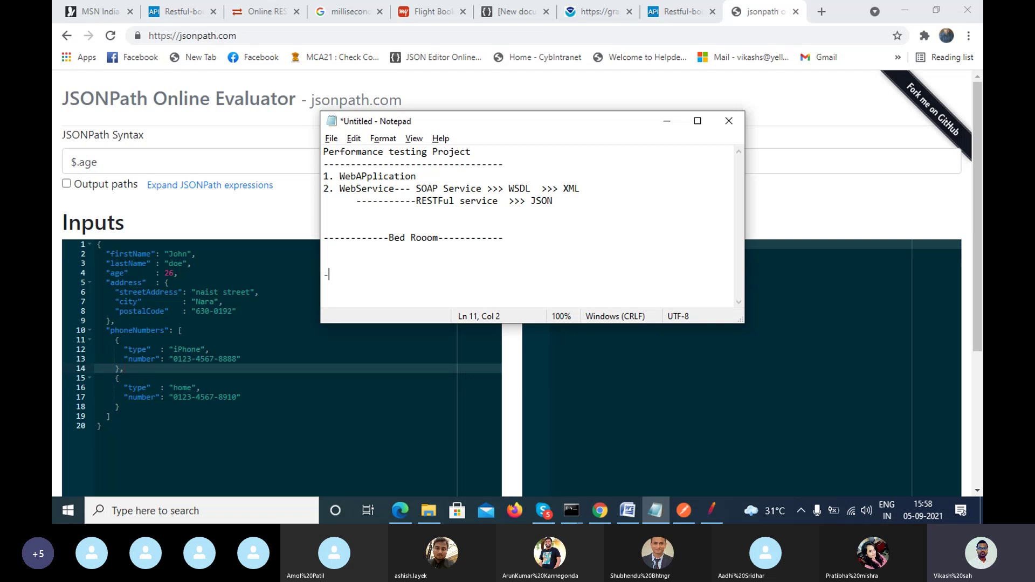
{"action": "type", "text": "----------Dining room-----------"}
{"action": "key", "text": "Return"}
{"action": "key", "text": "Return"}
{"action": "key", "text": "Return"}
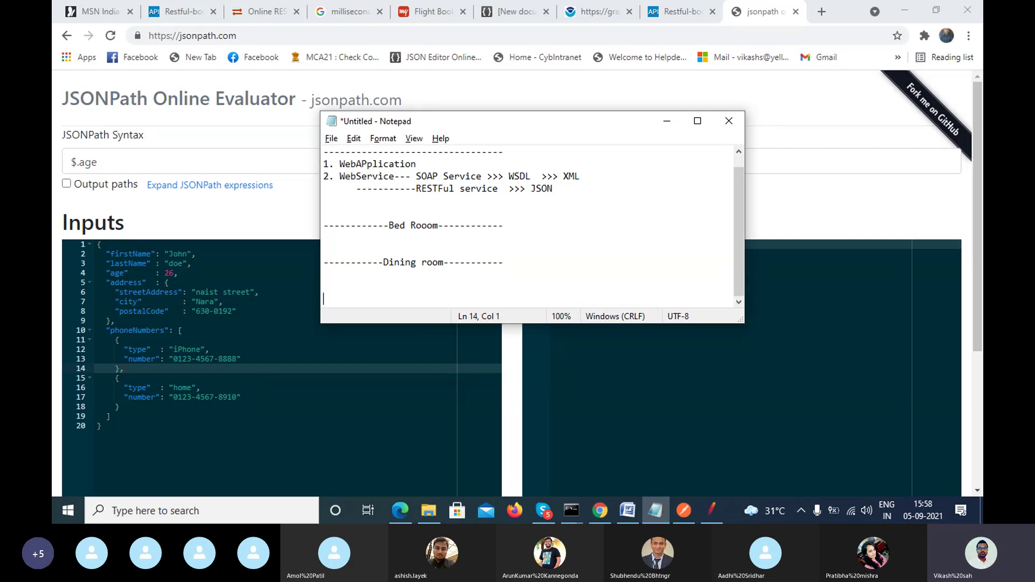
{"action": "type", "text": "------------Main gate--"}
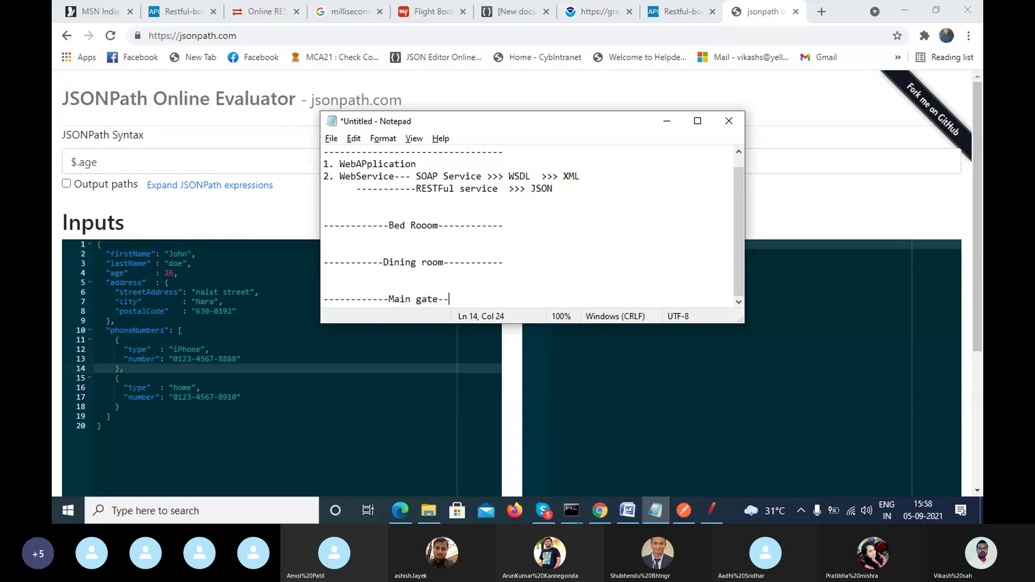
{"action": "type", "text": "-------"}
{"action": "key", "text": "Return"}
{"action": "key", "text": "Return"}
{"action": "key", "text": "Return"}
{"action": "key", "text": "Return"}
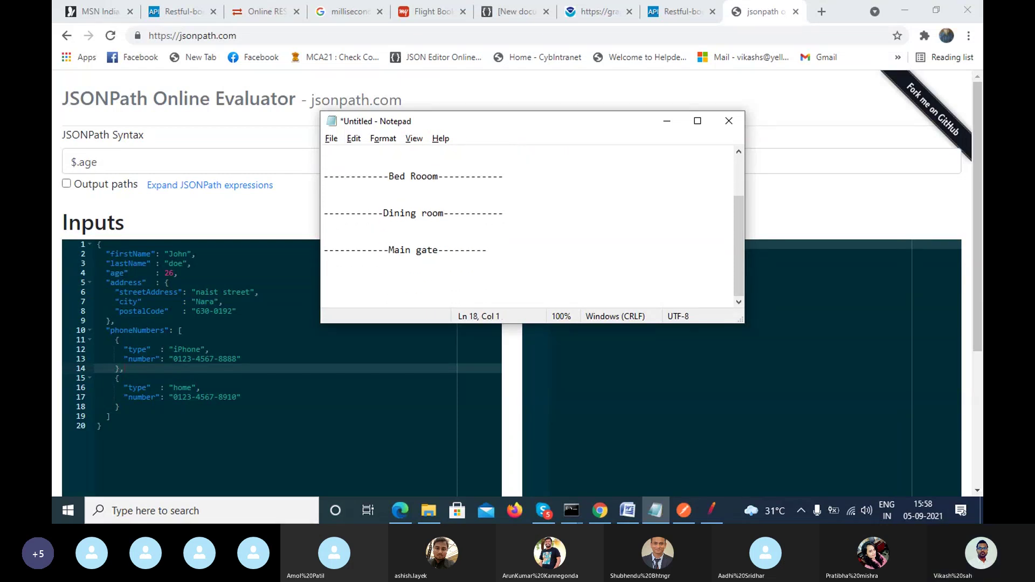
{"action": "type", "text": "--------------"}
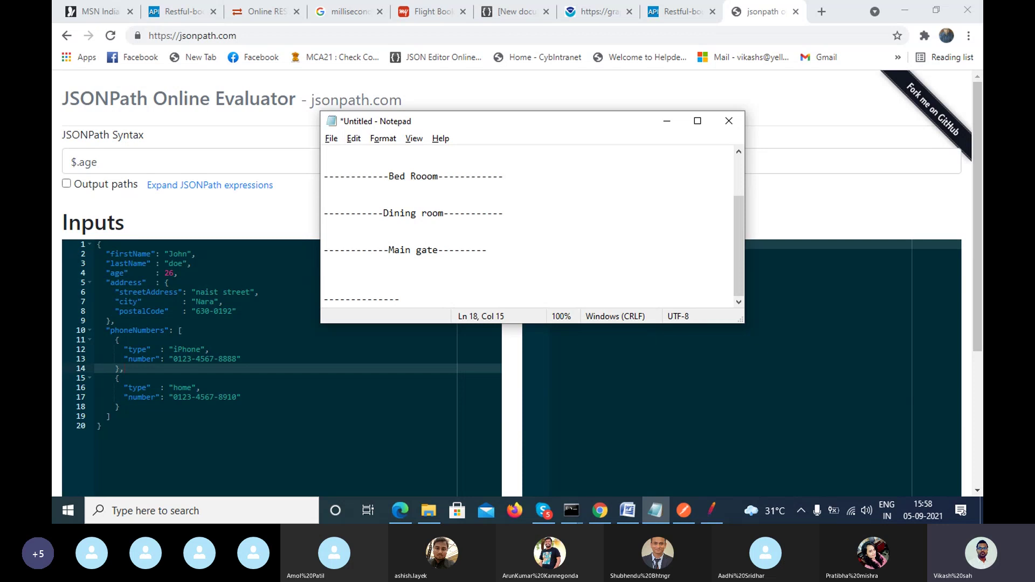
{"action": "type", "text": "Here---------"}
- Append 'EMployee card' to the end of the Bed Rooom line
{"action": "left_click", "coordinate": [518, 178]}
{"action": "type", "text": "EMployee cr"}
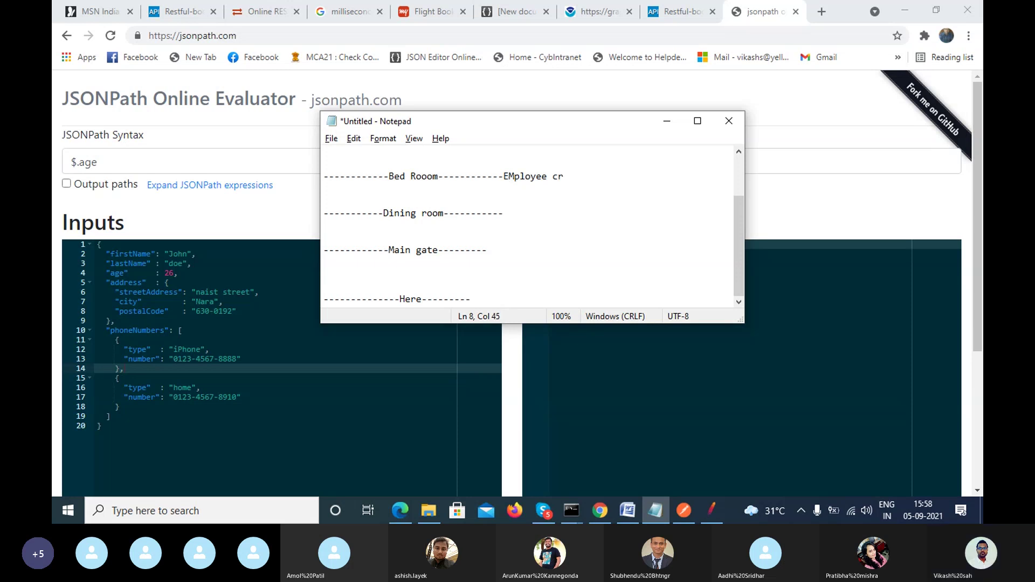
{"action": "key", "text": "BackSpace"}
{"action": "type", "text": "ard"}
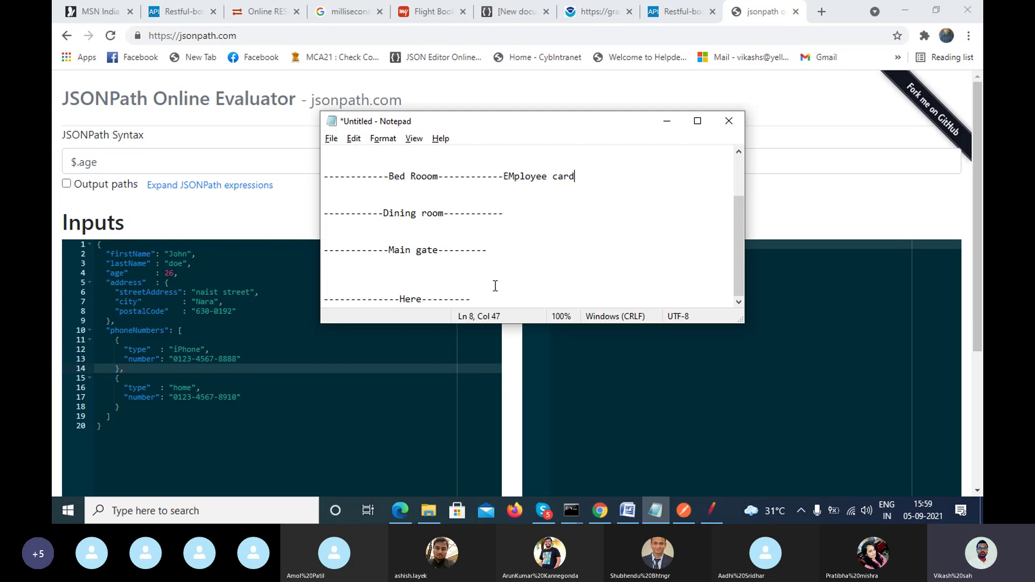
- Highlight the Bed Rooom, Main gate, Dining room and EMployee card labels, then minimise Notepad
{"action": "left_click_drag", "start_coordinate": [389, 176], "coordinate": [541, 181]}
{"action": "left_click", "coordinate": [461, 188]}
{"action": "left_click_drag", "start_coordinate": [390, 175], "coordinate": [454, 177]}
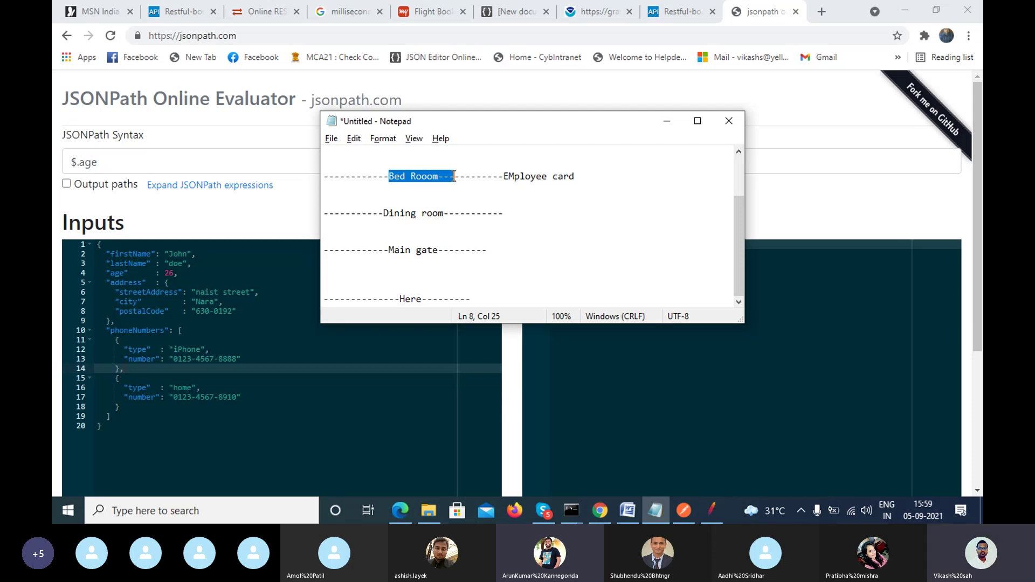
{"action": "mouse_move", "coordinate": [389, 249]}
{"action": "left_mouse_down"}
{"action": "mouse_move", "coordinate": [439, 266]}
{"action": "mouse_move", "coordinate": [442, 252]}
{"action": "mouse_move", "coordinate": [400, 253]}
{"action": "left_mouse_up"}
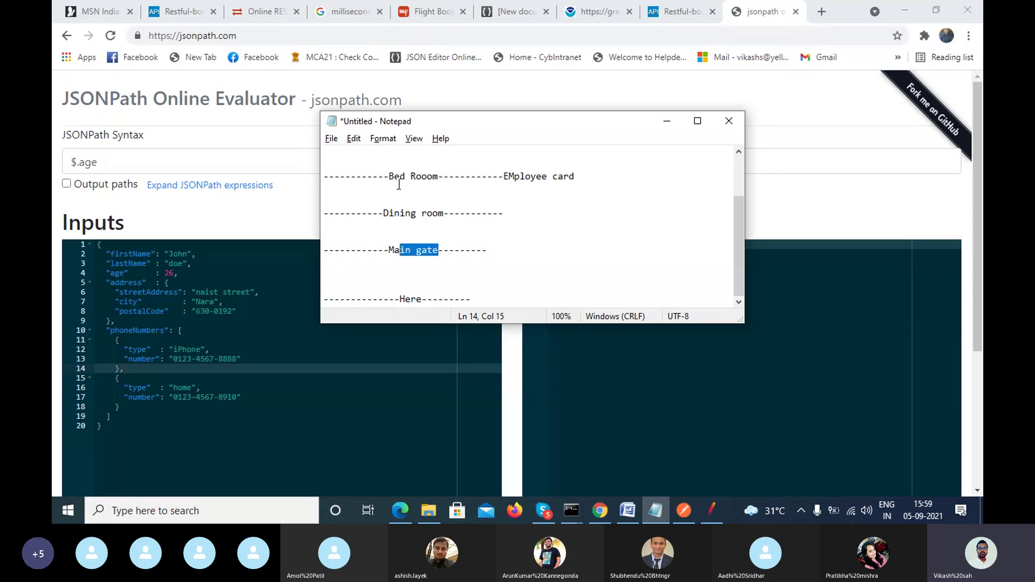
{"action": "left_click_drag", "start_coordinate": [390, 177], "coordinate": [434, 178]}
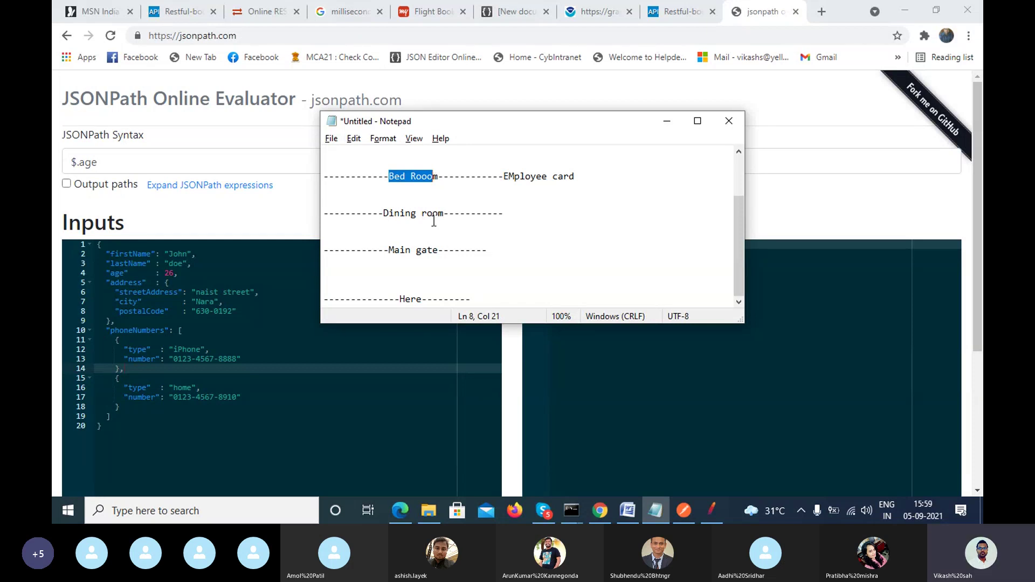
{"action": "left_click_drag", "start_coordinate": [444, 214], "coordinate": [390, 214]}
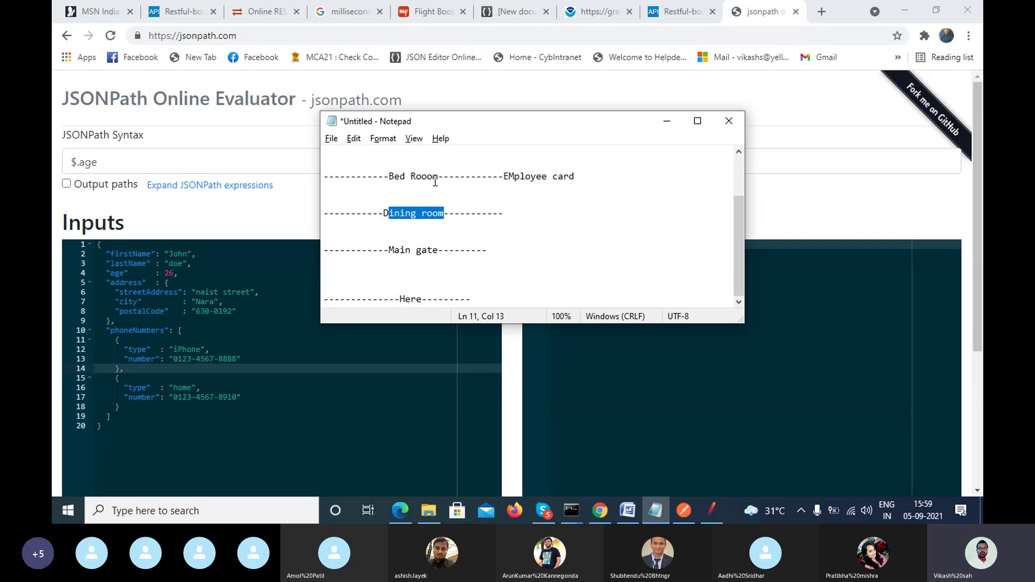
{"action": "left_click_drag", "start_coordinate": [439, 177], "coordinate": [389, 177]}
{"action": "left_click_drag", "start_coordinate": [504, 177], "coordinate": [577, 174]}
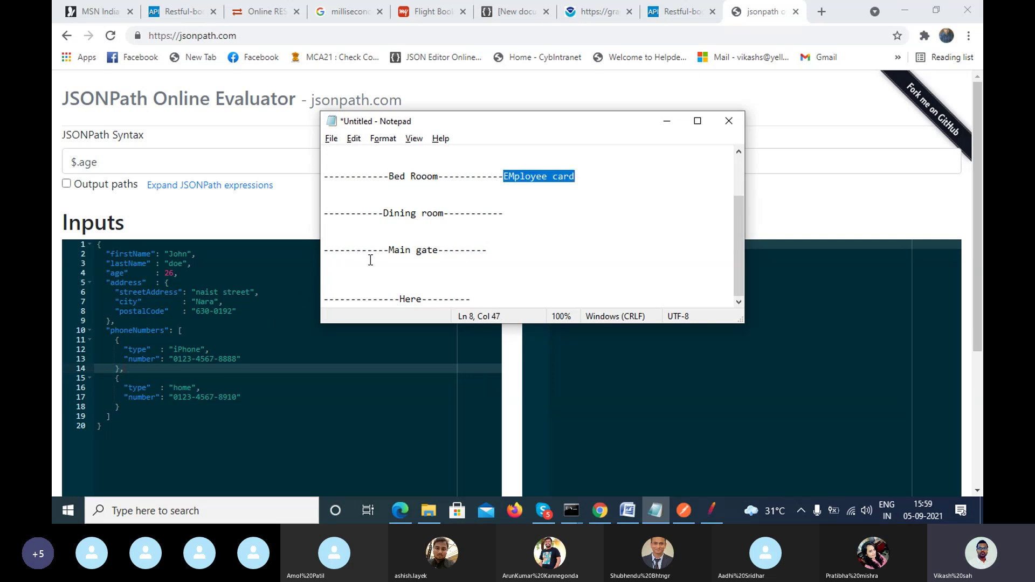
{"action": "left_click", "coordinate": [666, 122]}
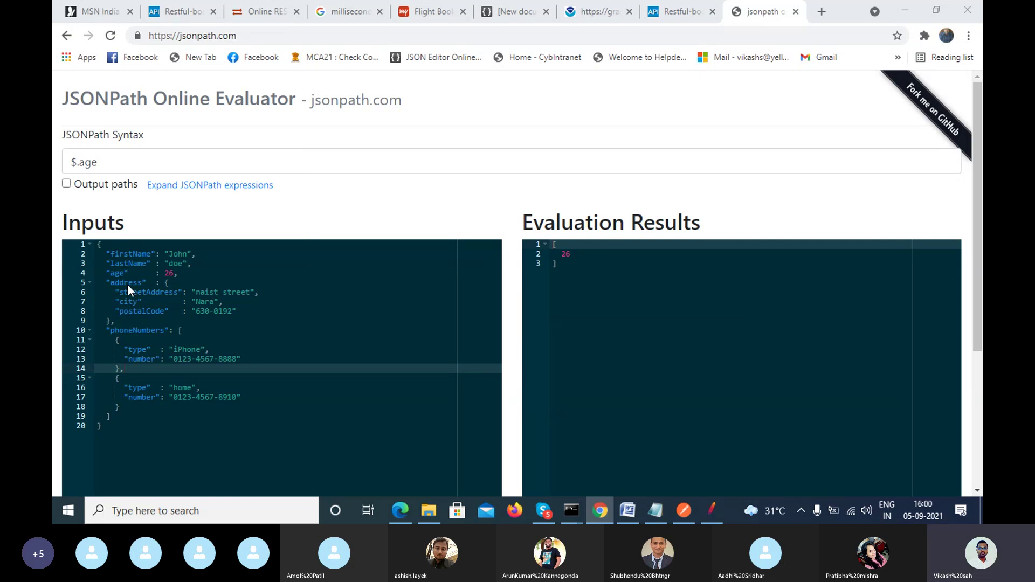
- Change the expression from age to address so it returns the whole address object
{"action": "left_click", "coordinate": [127, 283]}
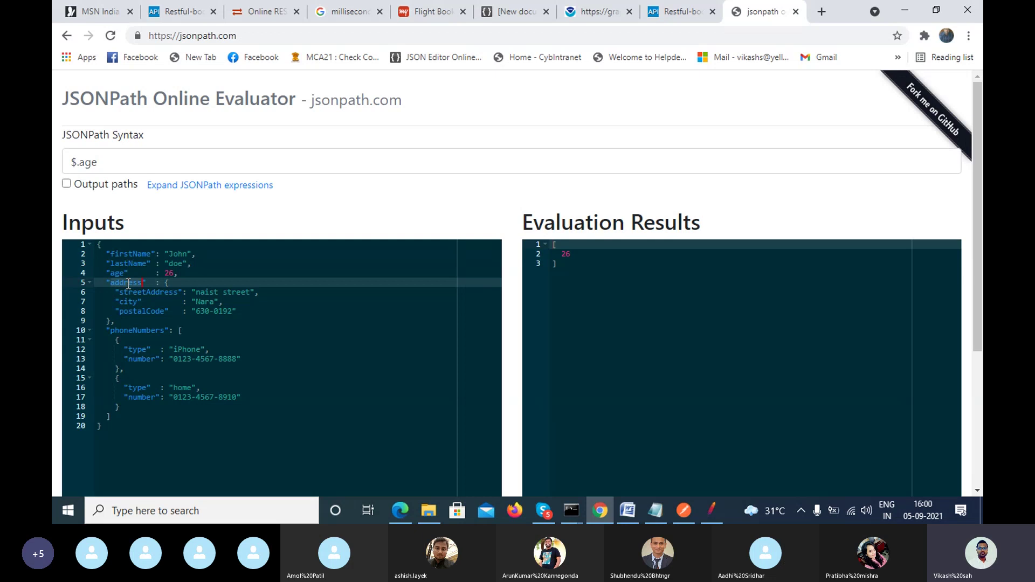
{"action": "key", "text": "ctrl+a"}
{"action": "left_click_drag", "start_coordinate": [108, 283], "coordinate": [141, 286]}
{"action": "double_click", "coordinate": [81, 163]}
{"action": "type", "text": "address"}
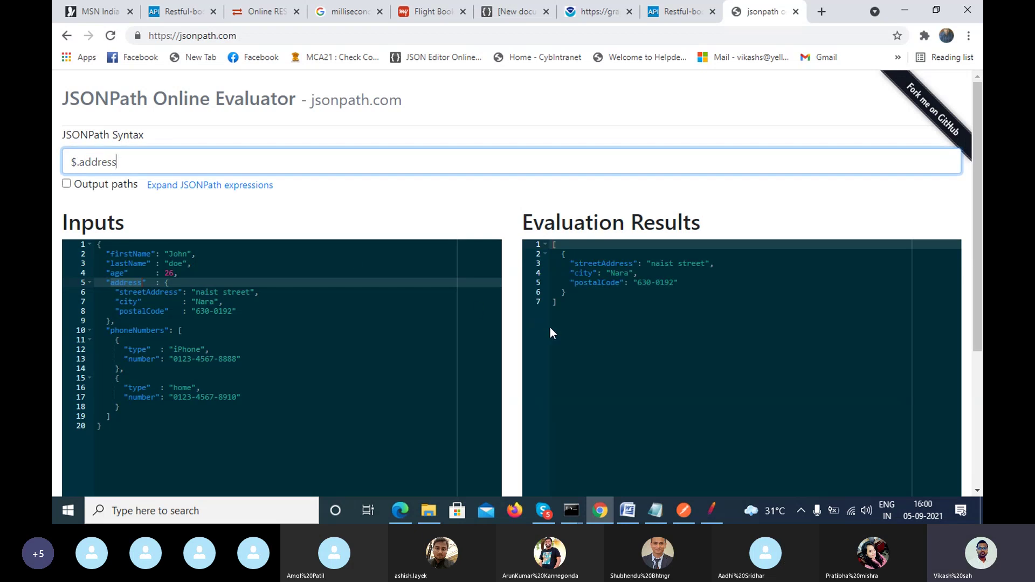
{"action": "left_click_drag", "start_coordinate": [552, 302], "coordinate": [552, 253]}
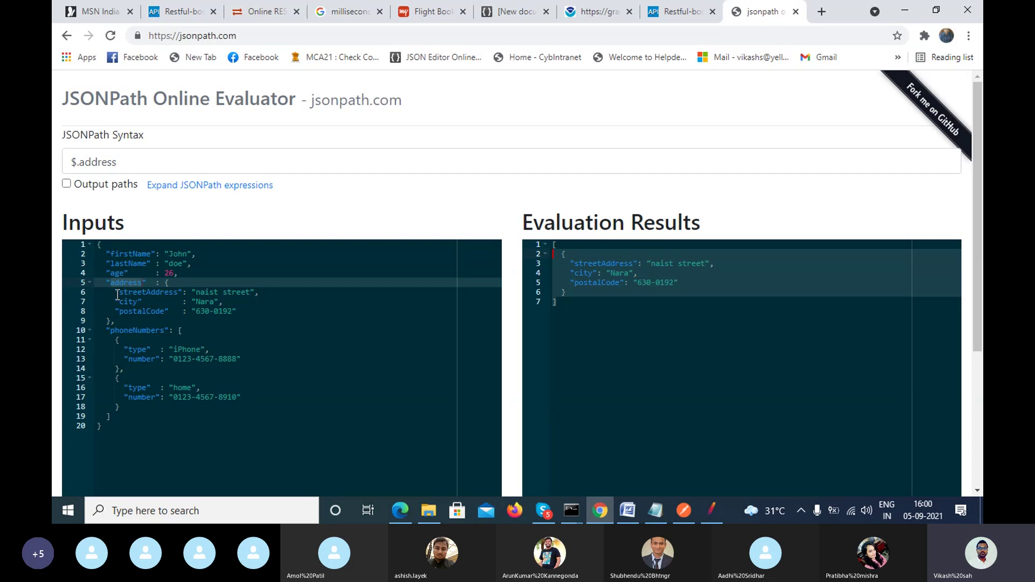
{"action": "left_click_drag", "start_coordinate": [115, 293], "coordinate": [189, 320]}
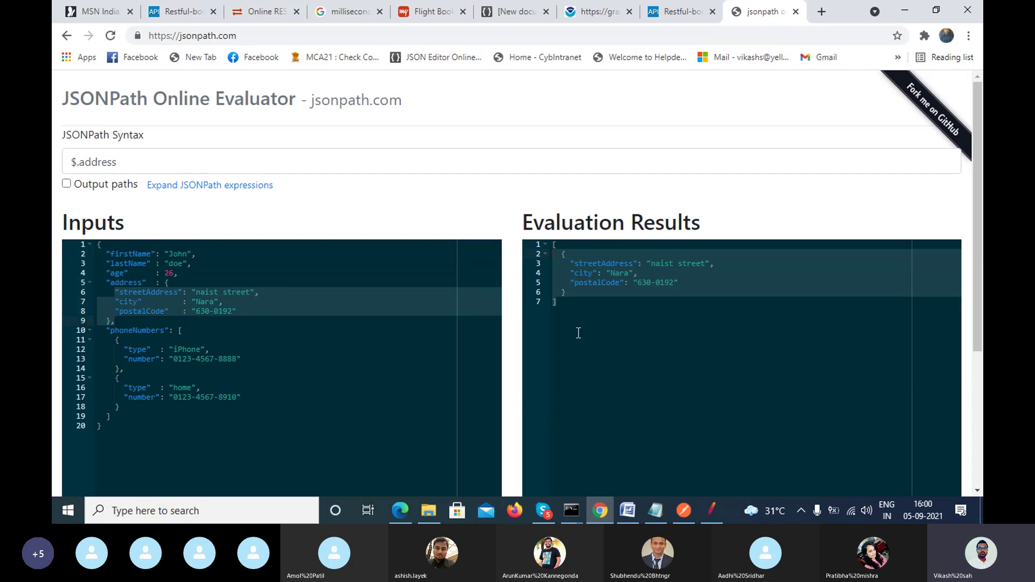
{"action": "left_click", "coordinate": [583, 309]}
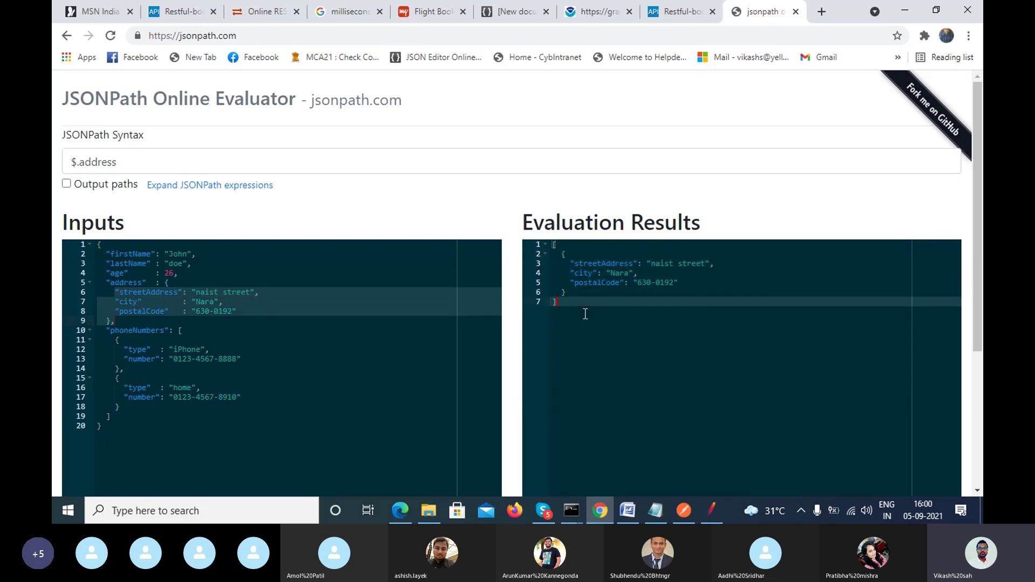
{"action": "double_click", "coordinate": [588, 274]}
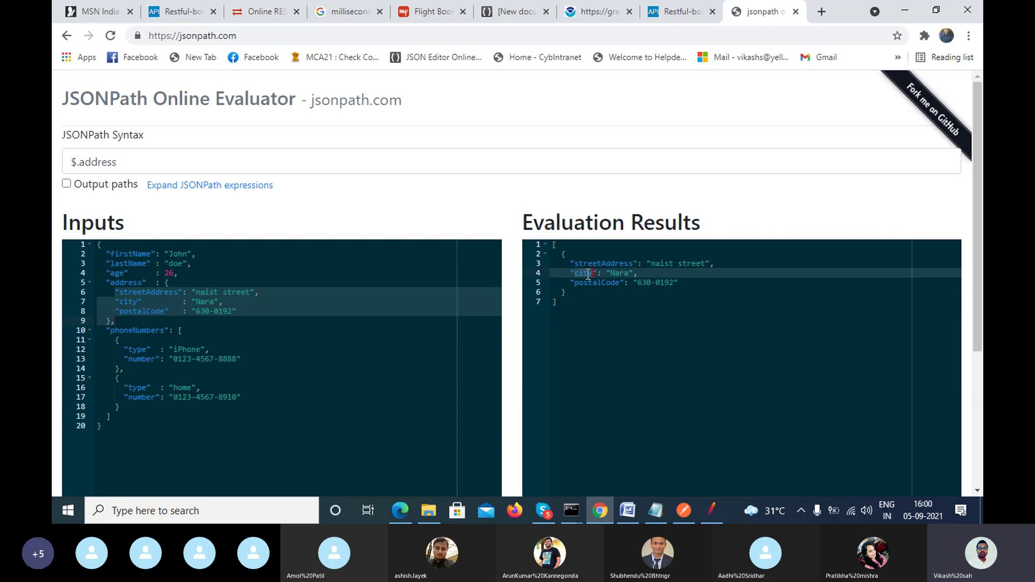
- Append .city to get $.address.city, returning Nara
{"action": "left_click", "coordinate": [200, 167]}
{"action": "type", "text": ".city"}
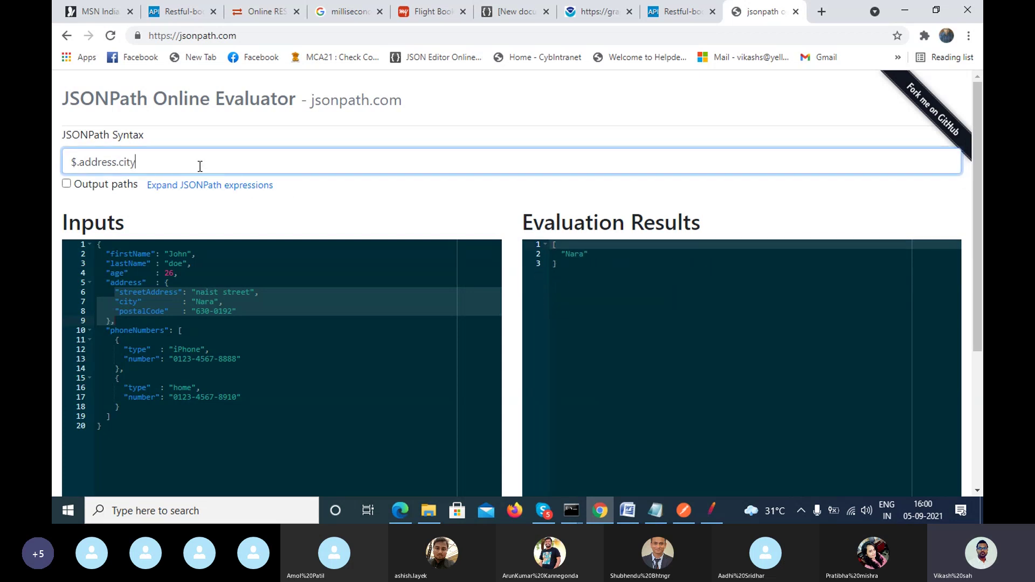
{"action": "left_click", "coordinate": [591, 326]}
{"action": "left_click", "coordinate": [559, 255]}
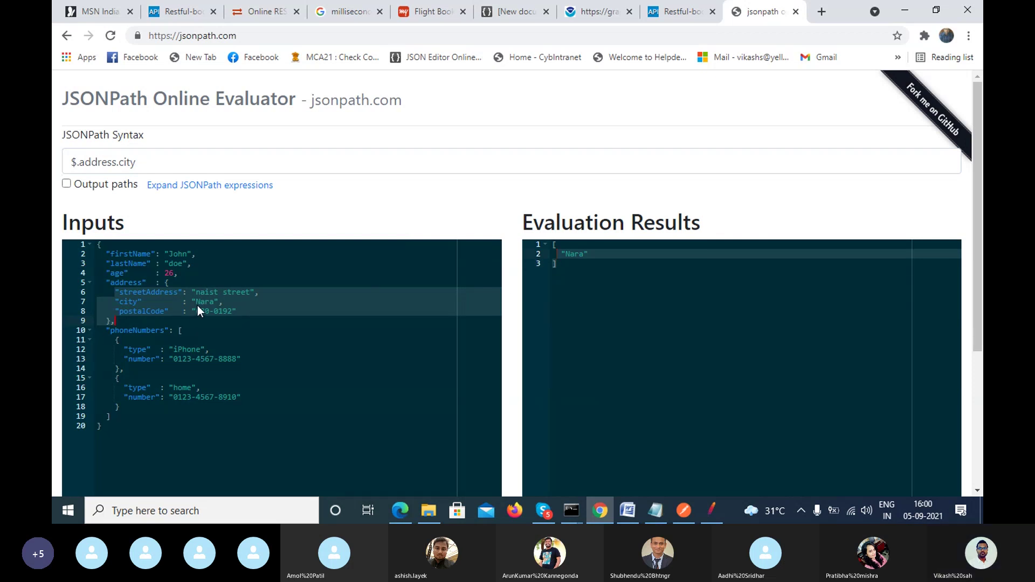
- Replace city with postalCode so the result is 630-0192
{"action": "left_click", "coordinate": [146, 311]}
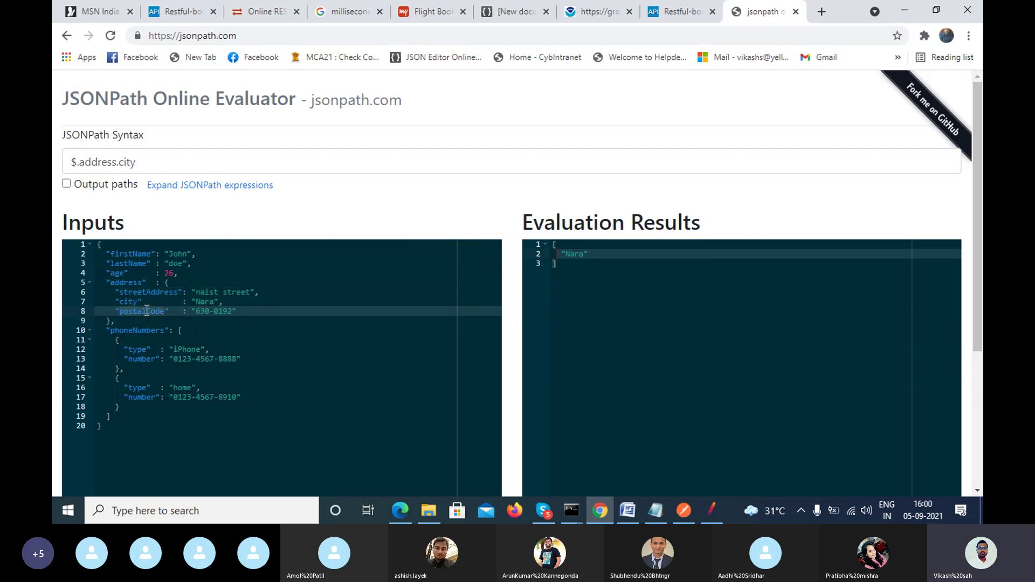
{"action": "double_click", "coordinate": [128, 162]}
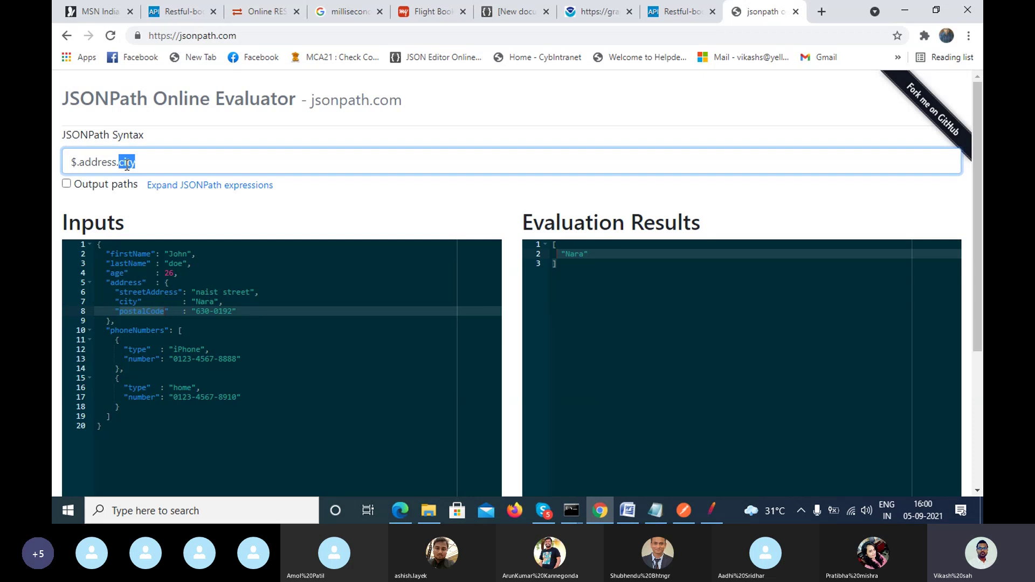
{"action": "type", "text": "postalCode"}
{"action": "left_click", "coordinate": [571, 264]}
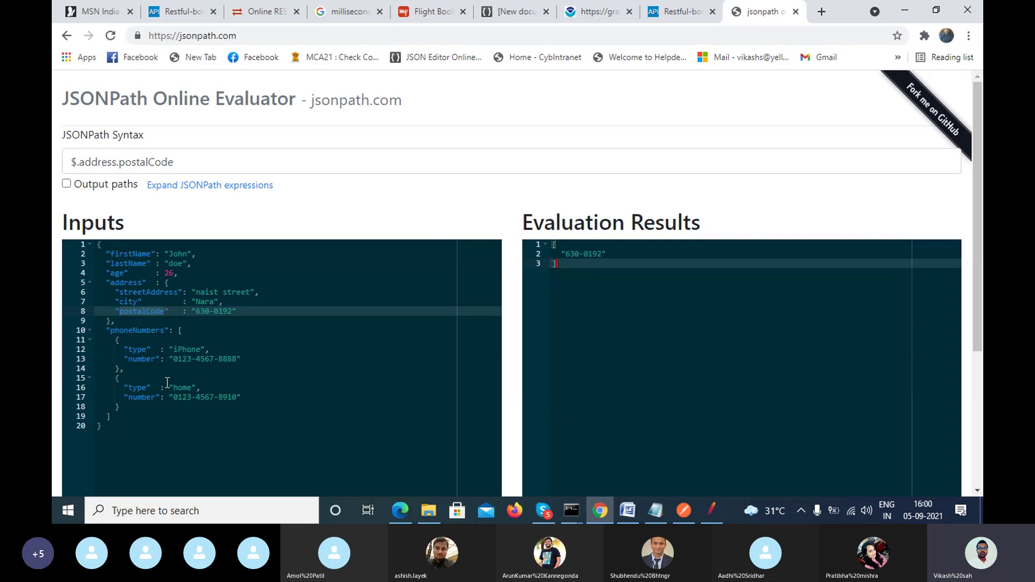
{"action": "left_click_drag", "start_coordinate": [128, 359], "coordinate": [156, 363]}
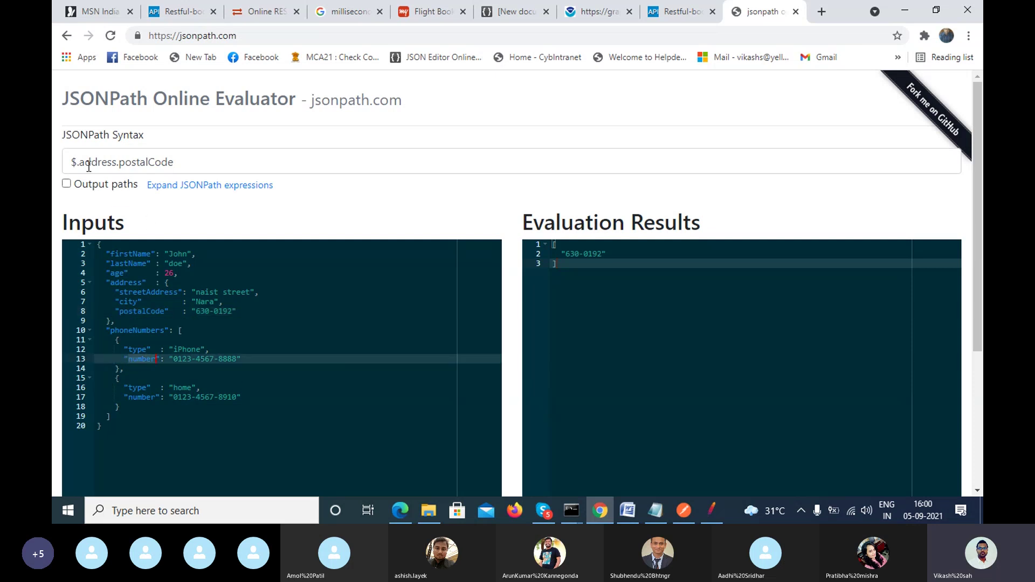
{"action": "left_click_drag", "start_coordinate": [80, 163], "coordinate": [175, 166]}
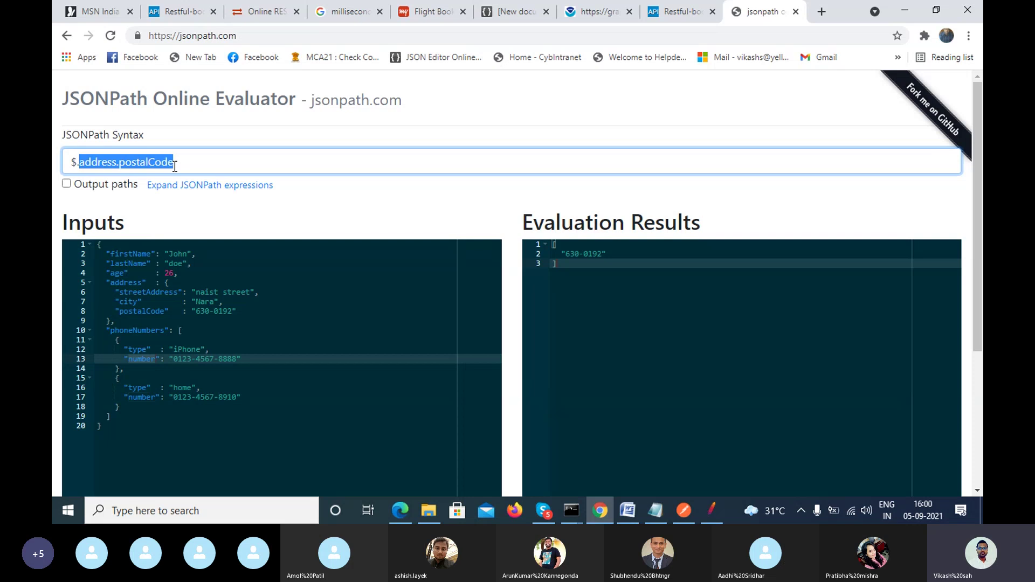
- Delete address.postalCode and paste phoneNumbers from the input to form $.phoneNumbers
{"action": "key", "text": "BackSpace"}
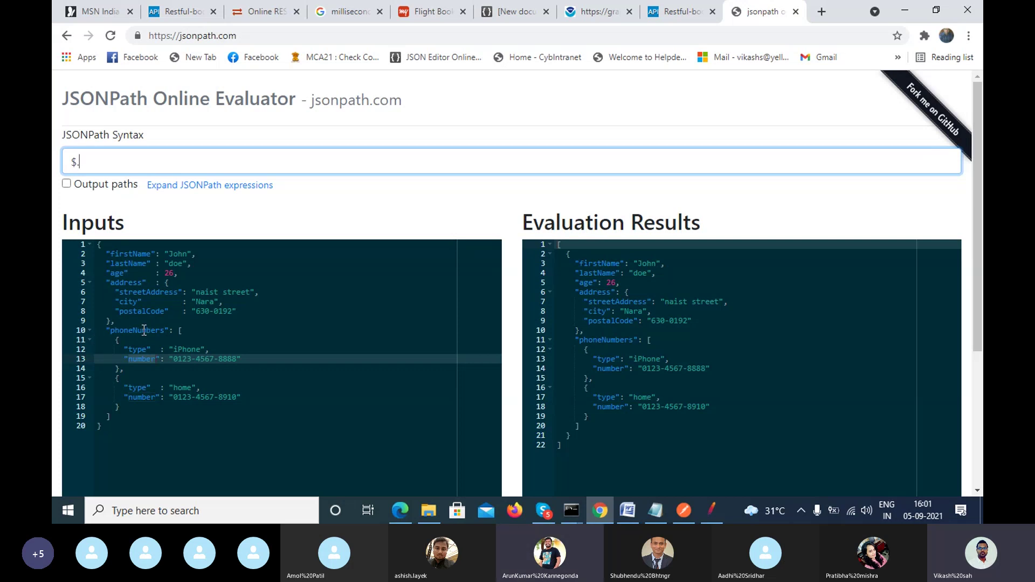
{"action": "left_click", "coordinate": [142, 331]}
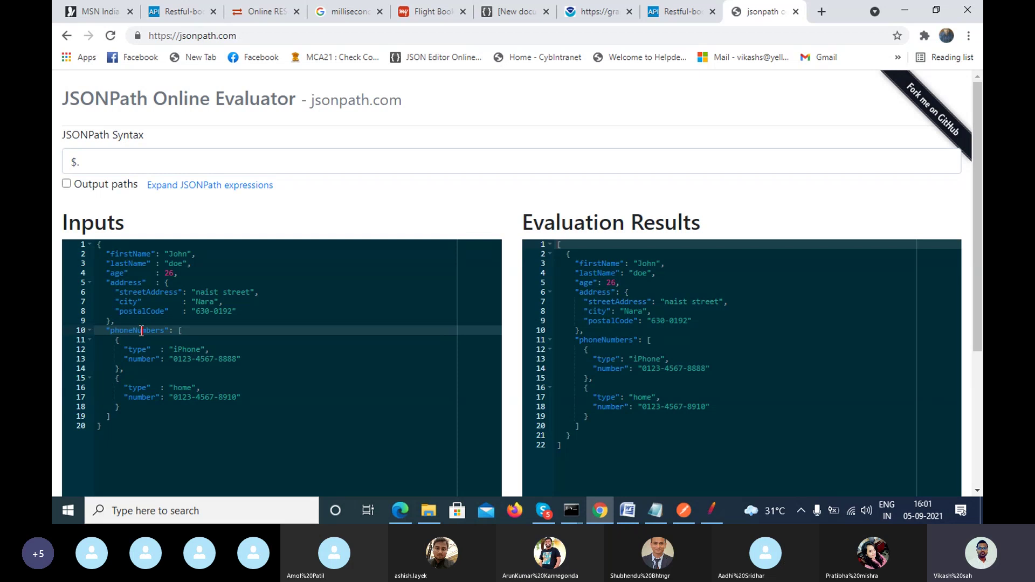
{"action": "double_click", "coordinate": [142, 331]}
{"action": "key", "text": "ctrl+c"}
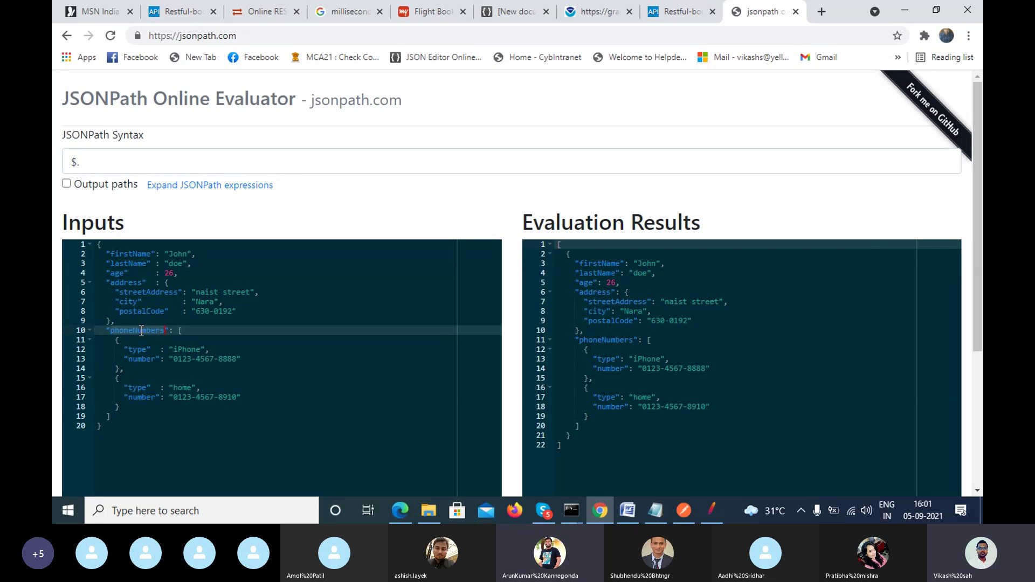
{"action": "left_click", "coordinate": [81, 163]}
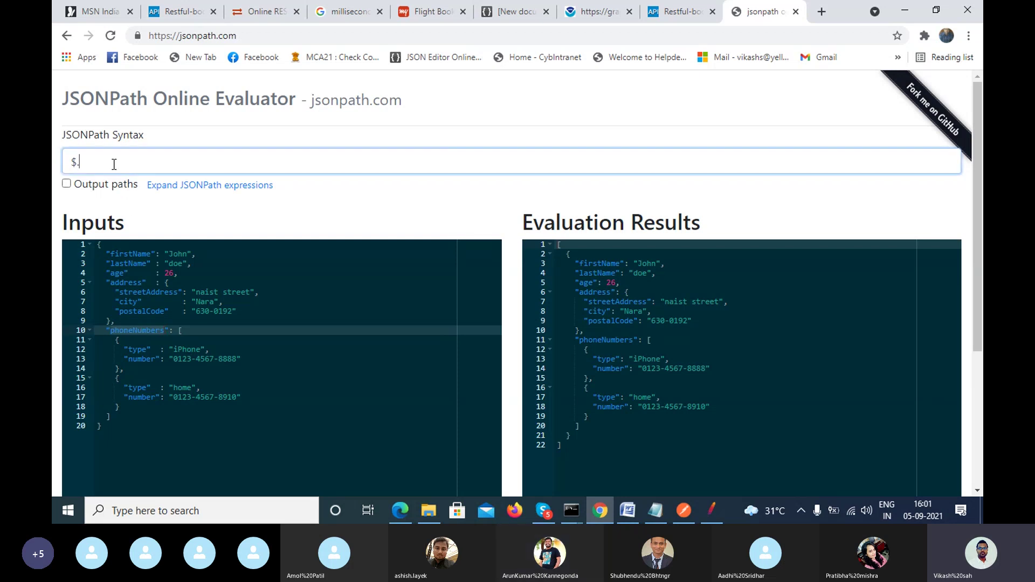
{"action": "key", "text": "ctrl+v"}
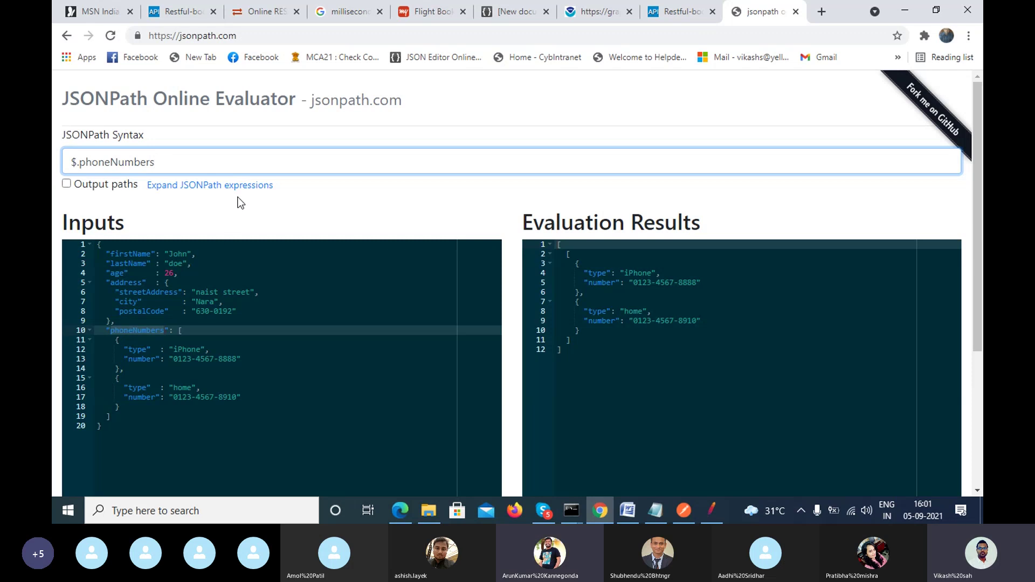
{"action": "left_click_drag", "start_coordinate": [174, 334], "coordinate": [188, 406]}
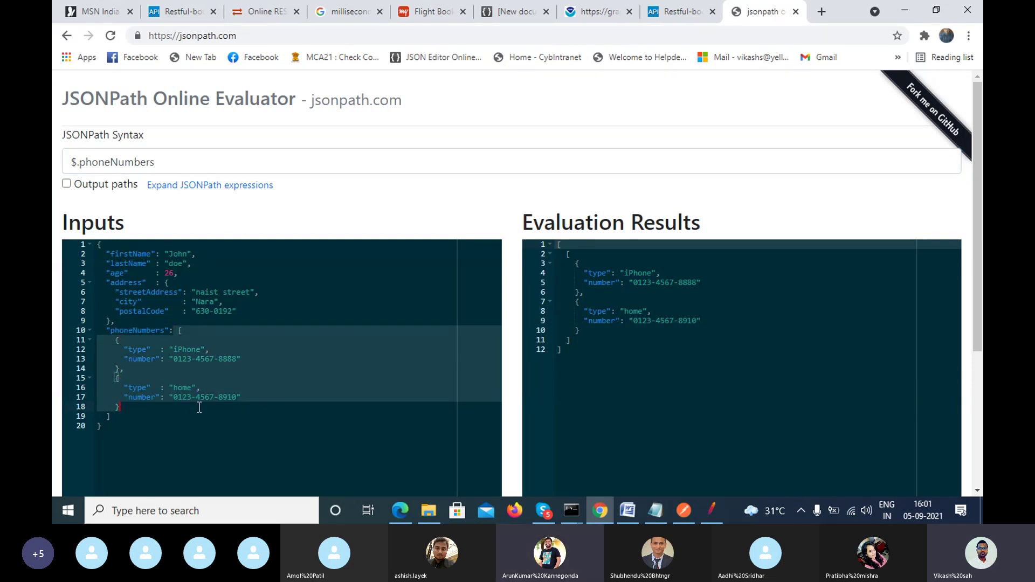
{"action": "left_click", "coordinate": [198, 407]}
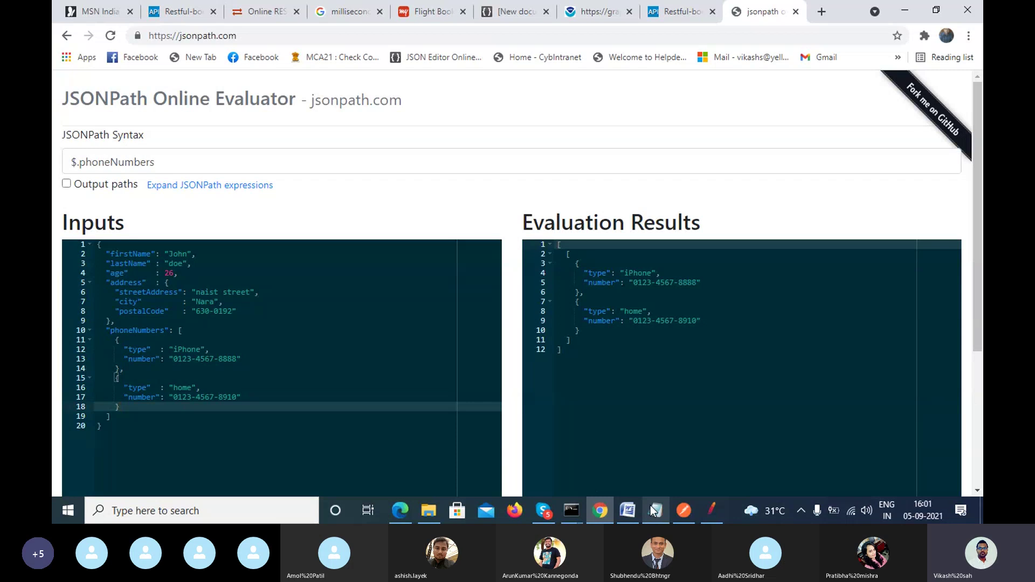
{"action": "left_click_drag", "start_coordinate": [167, 284], "coordinate": [175, 319]}
{"action": "left_click", "coordinate": [170, 316]}
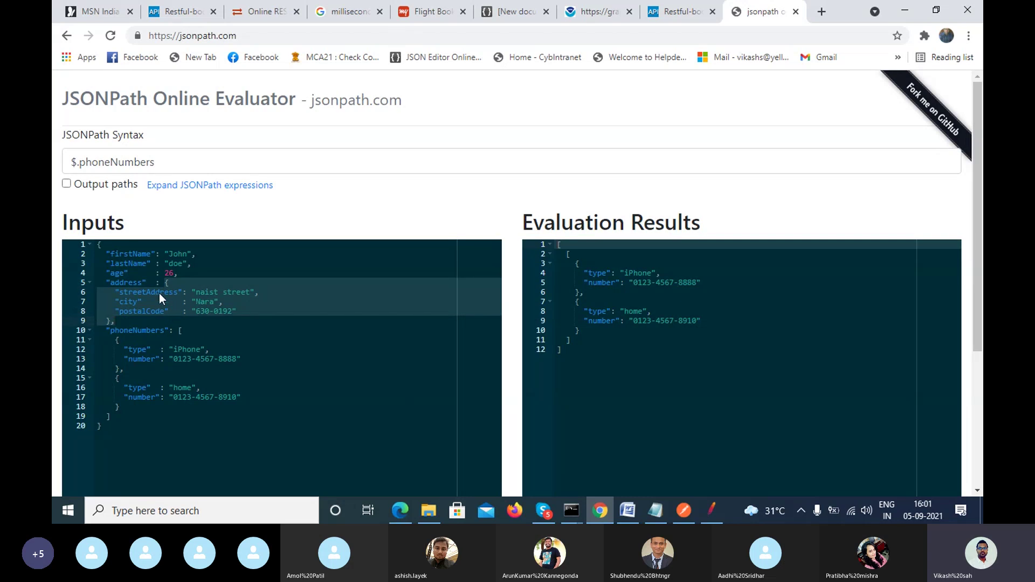
{"action": "left_click", "coordinate": [126, 319]}
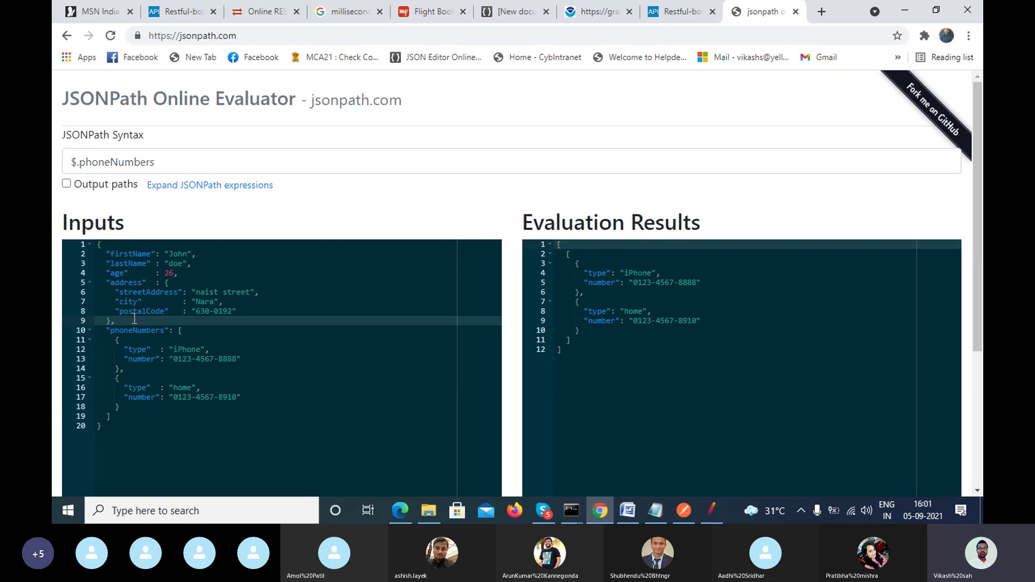
{"action": "left_click", "coordinate": [99, 247]}
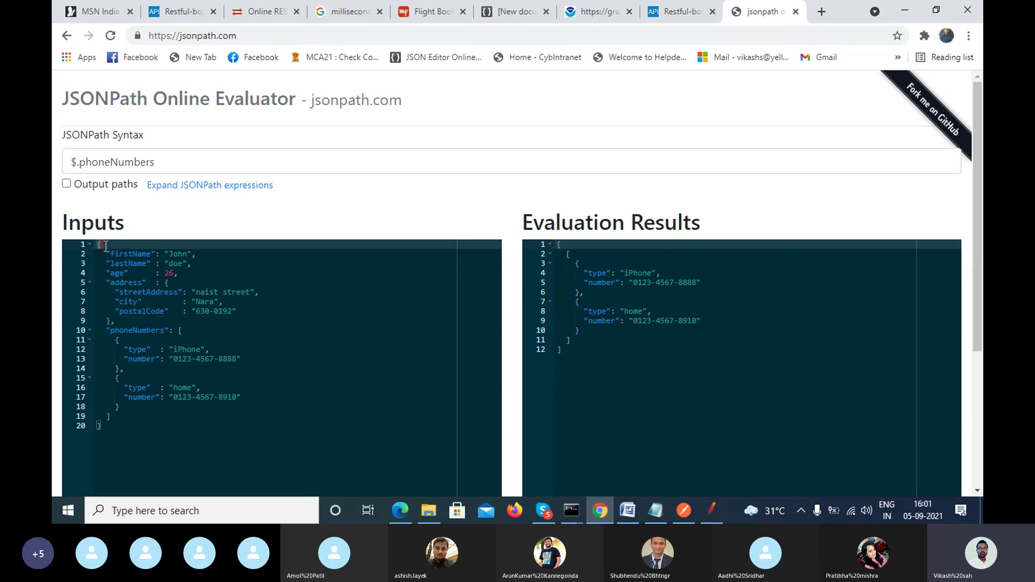
{"action": "left_click", "coordinate": [111, 428]}
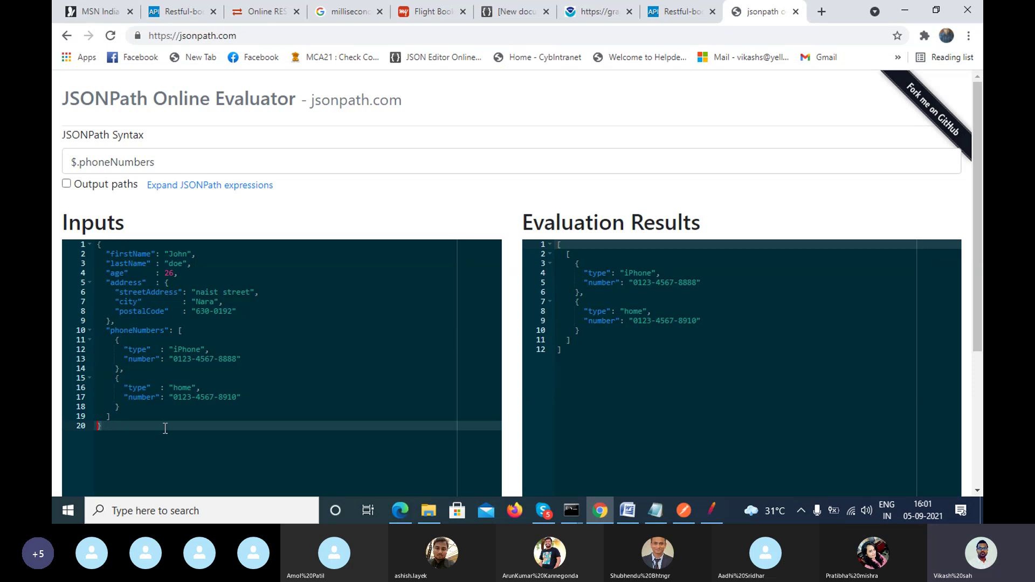
{"action": "left_click_drag", "start_coordinate": [176, 331], "coordinate": [180, 397]}
{"action": "left_click", "coordinate": [180, 397]}
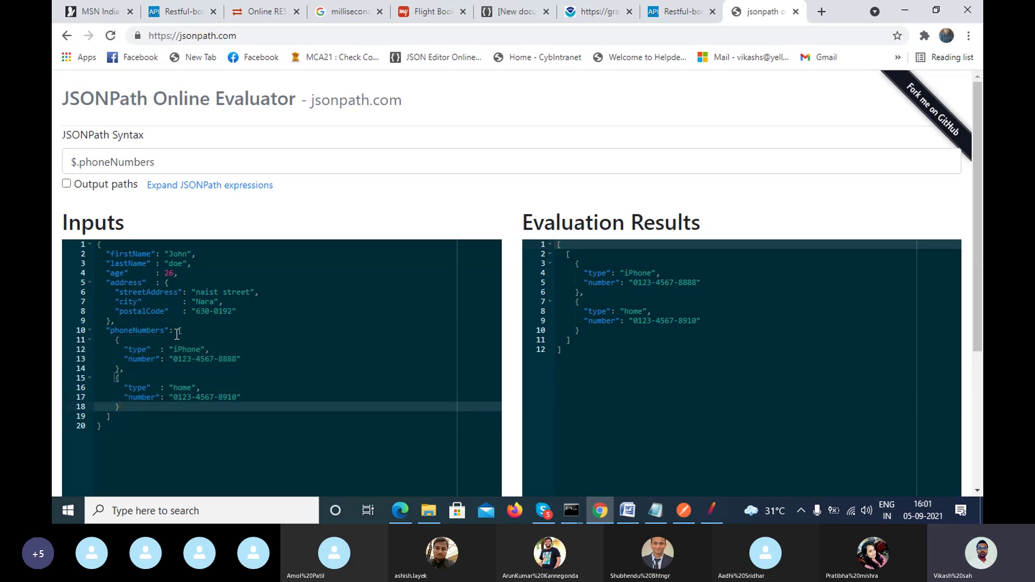
{"action": "left_click", "coordinate": [176, 331]}
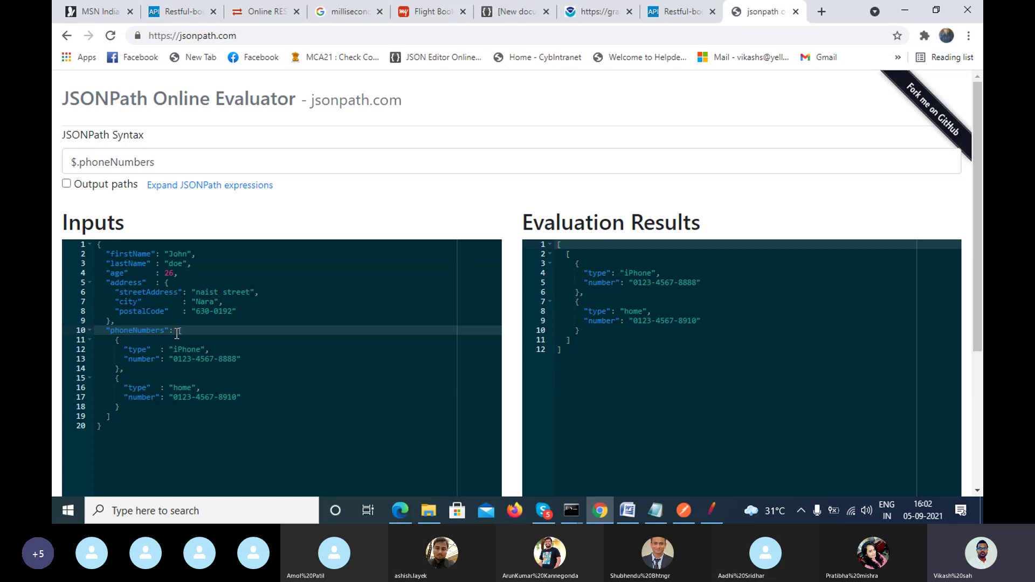
{"action": "left_click_drag", "start_coordinate": [111, 341], "coordinate": [126, 368]}
{"action": "left_click", "coordinate": [184, 365]}
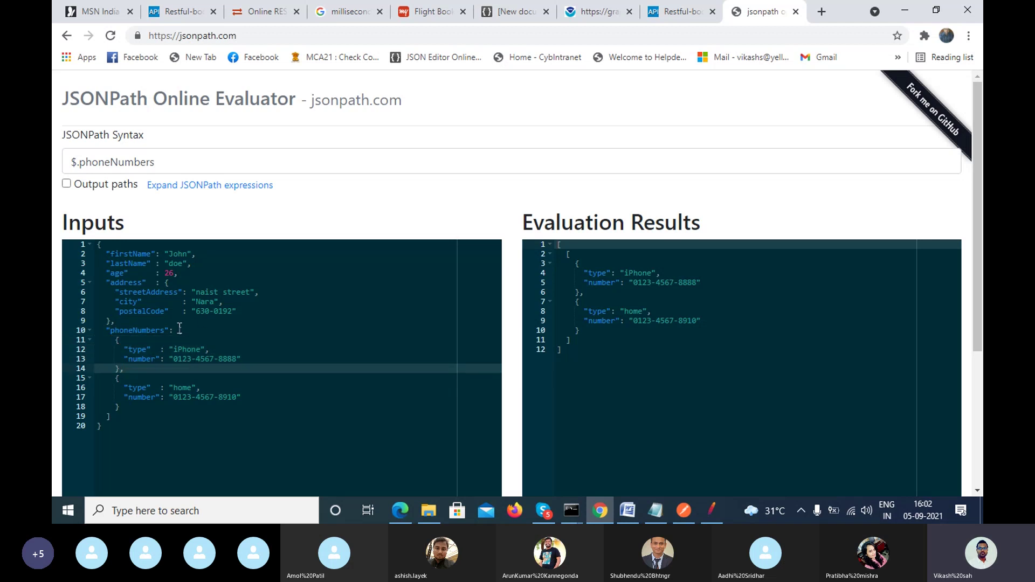
{"action": "left_click_drag", "start_coordinate": [178, 330], "coordinate": [185, 413]}
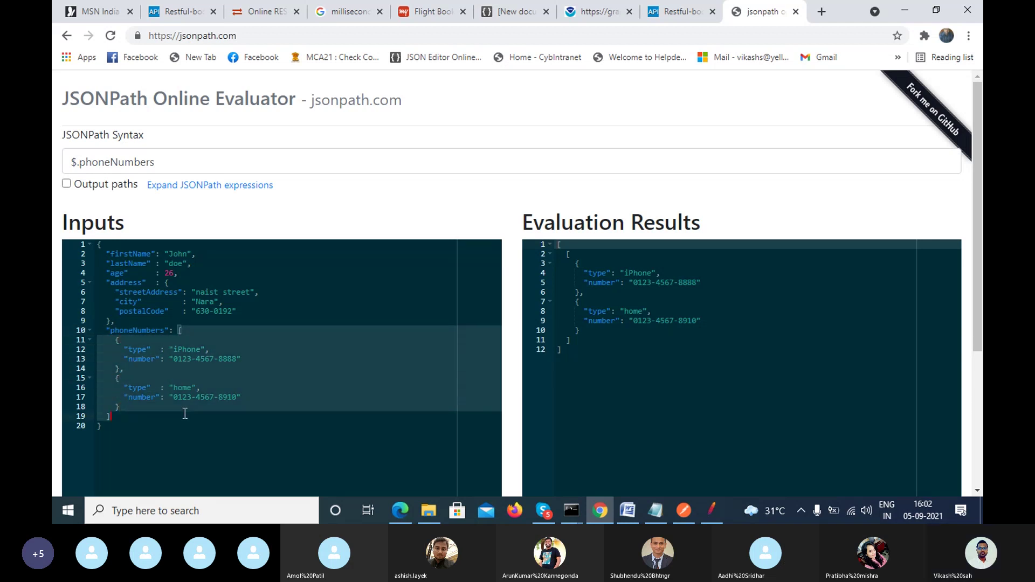
{"action": "left_click", "coordinate": [183, 414]}
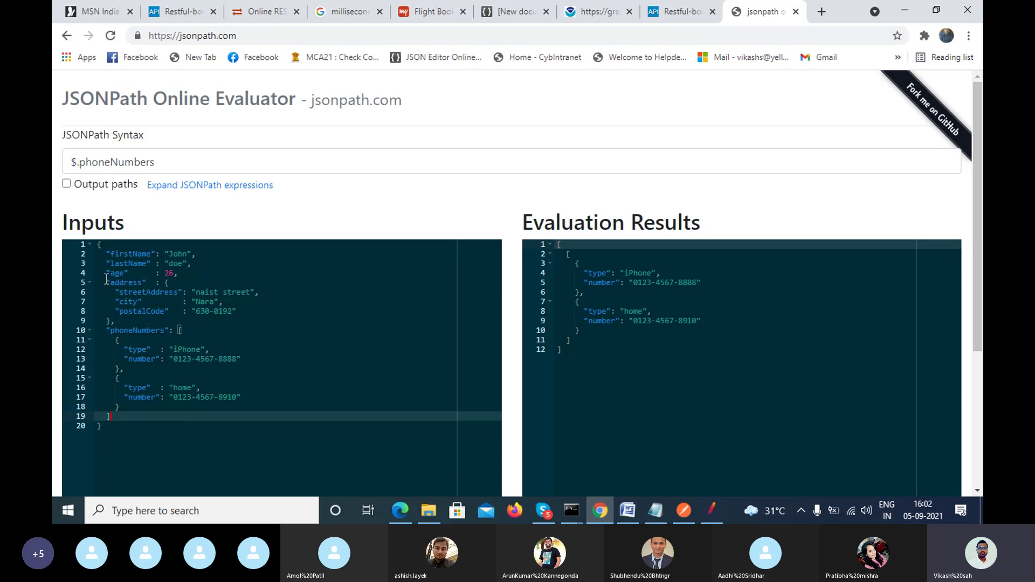
{"action": "left_click_drag", "start_coordinate": [110, 256], "coordinate": [196, 256]}
{"action": "left_click", "coordinate": [197, 286]}
{"action": "left_click", "coordinate": [205, 287]}
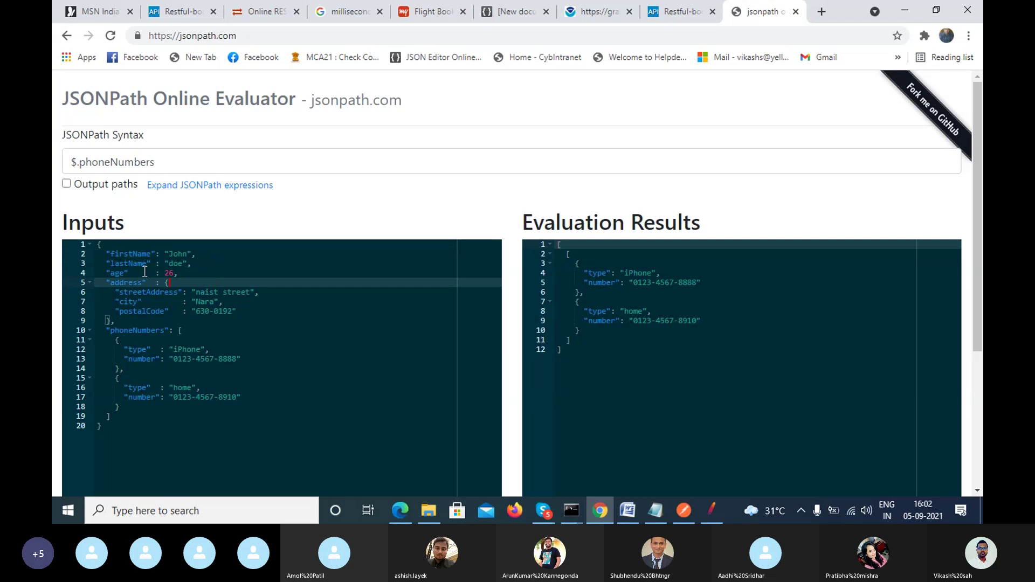
{"action": "left_click", "coordinate": [135, 256]}
{"action": "left_click", "coordinate": [142, 265]}
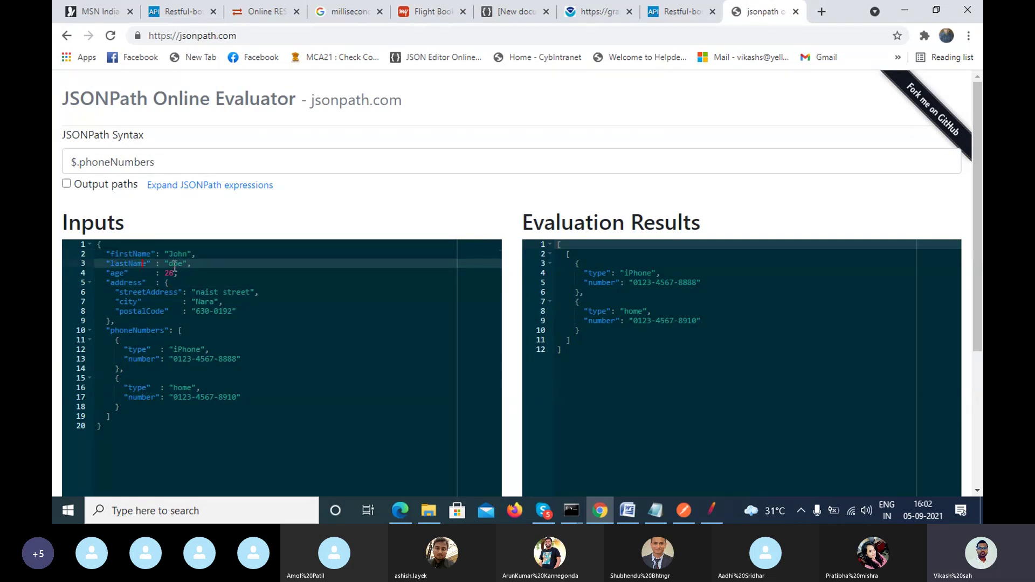
{"action": "left_click", "coordinate": [138, 254]}
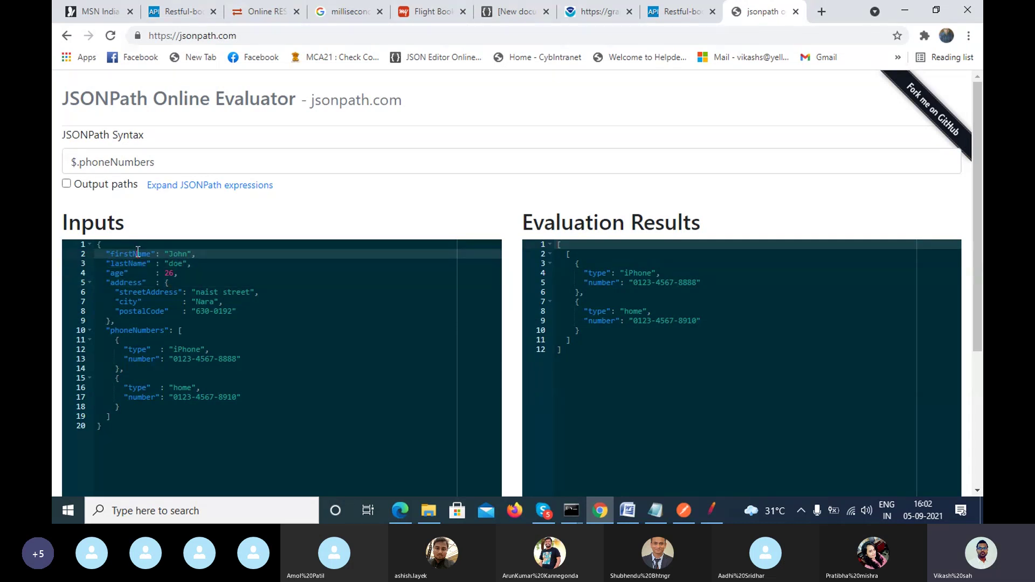
{"action": "left_click", "coordinate": [134, 266]}
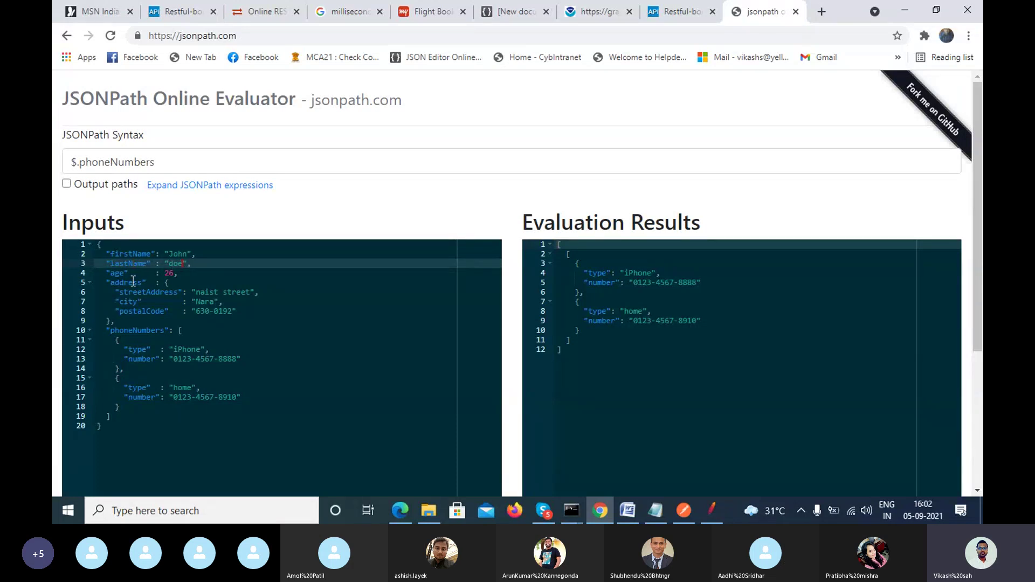
{"action": "left_click", "coordinate": [120, 275]}
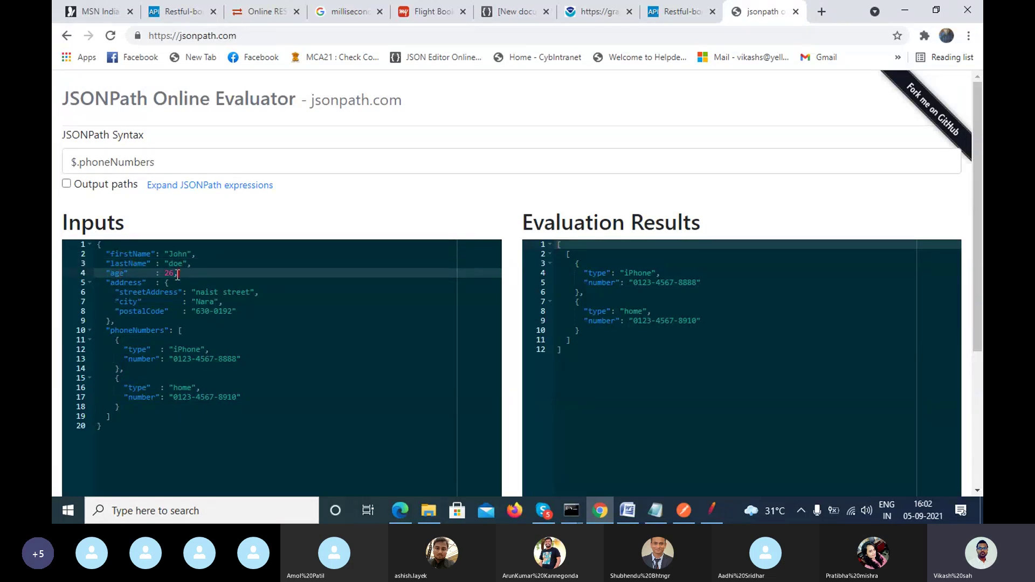
{"action": "left_click", "coordinate": [125, 284]}
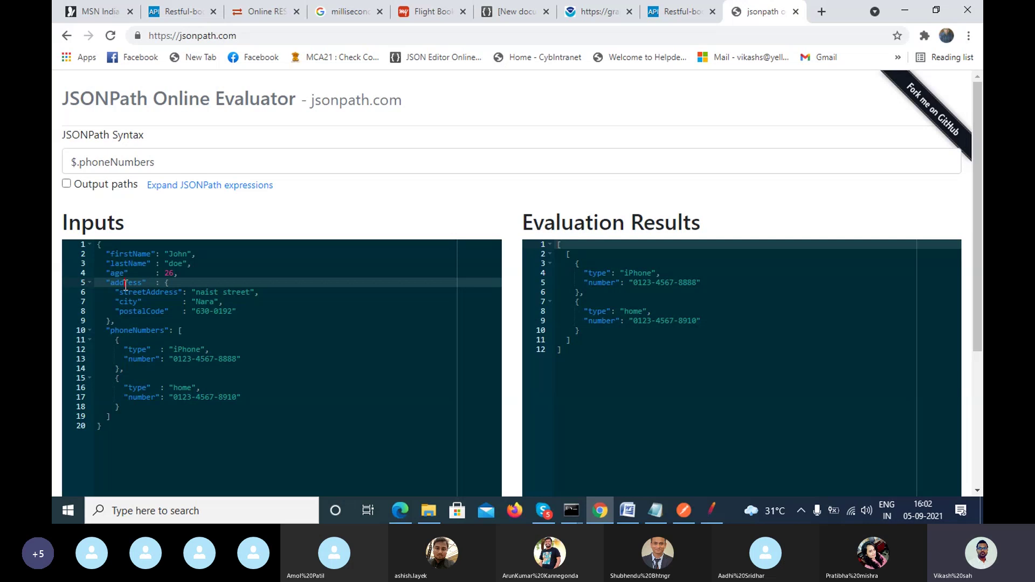
{"action": "left_click_drag", "start_coordinate": [120, 294], "coordinate": [174, 312]}
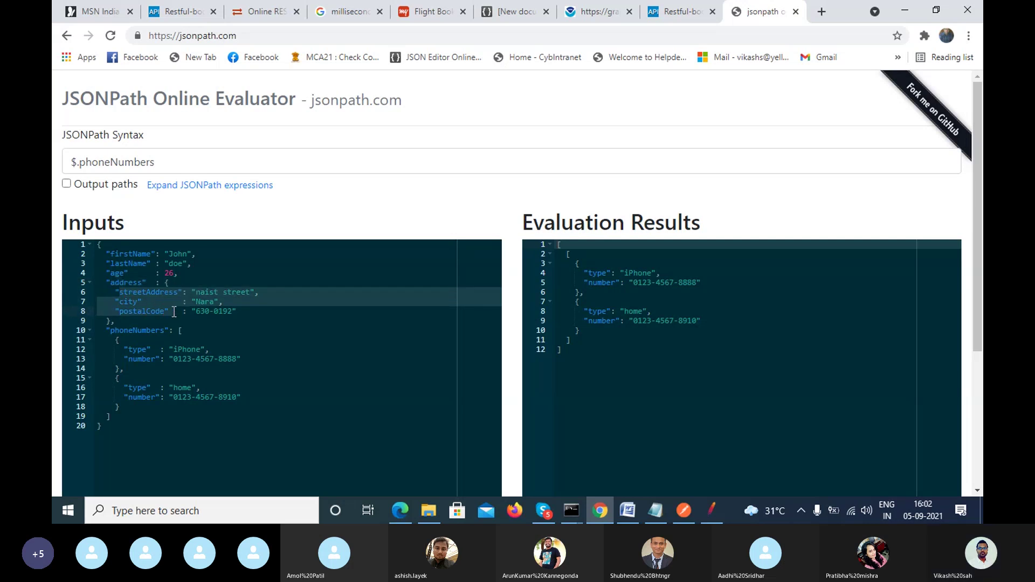
{"action": "left_click", "coordinate": [214, 339]}
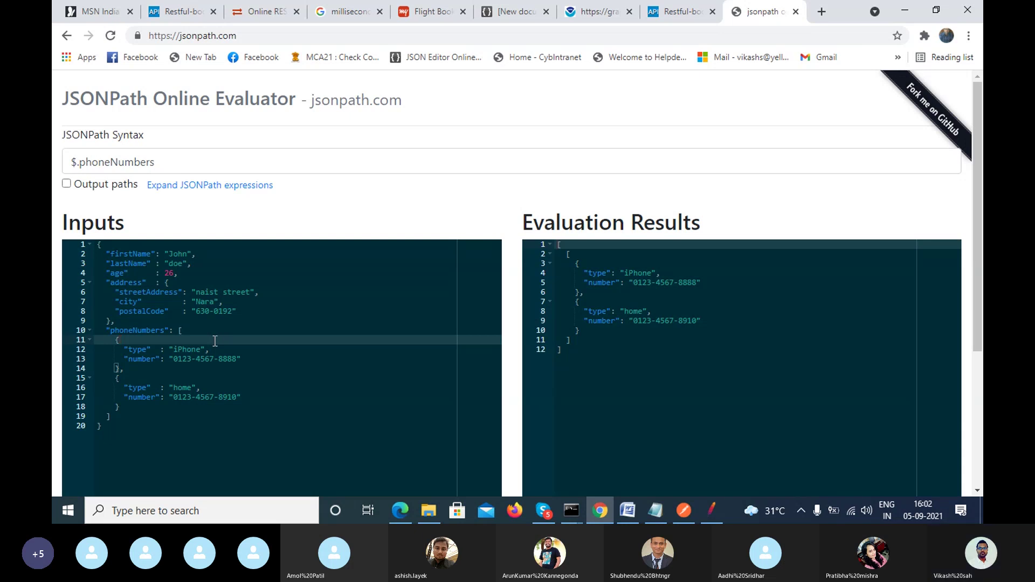
{"action": "left_click_drag", "start_coordinate": [107, 330], "coordinate": [144, 405]}
{"action": "left_click", "coordinate": [144, 406]}
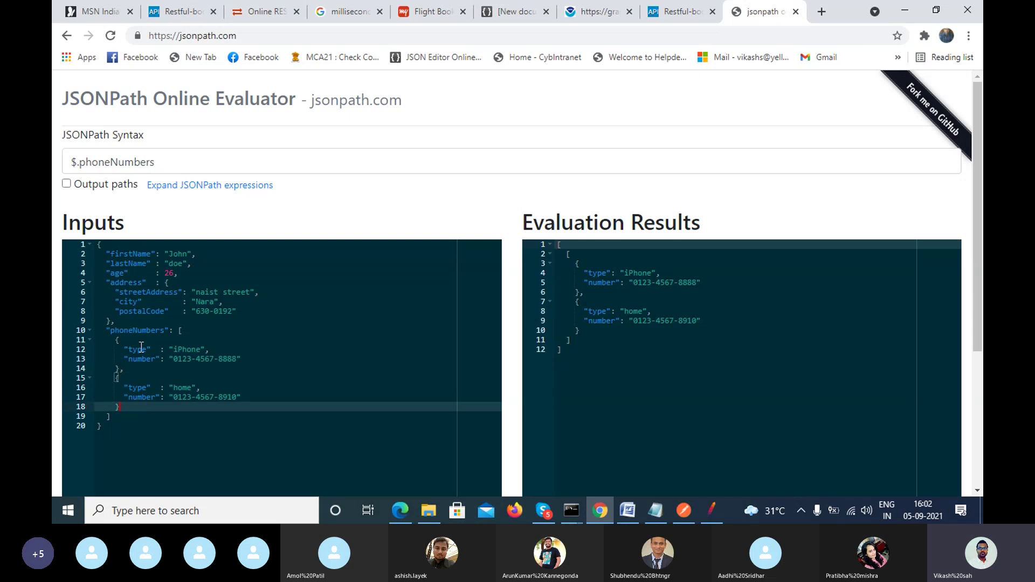
{"action": "left_click", "coordinate": [135, 359]}
{"action": "left_click_drag", "start_coordinate": [135, 359], "coordinate": [156, 360]}
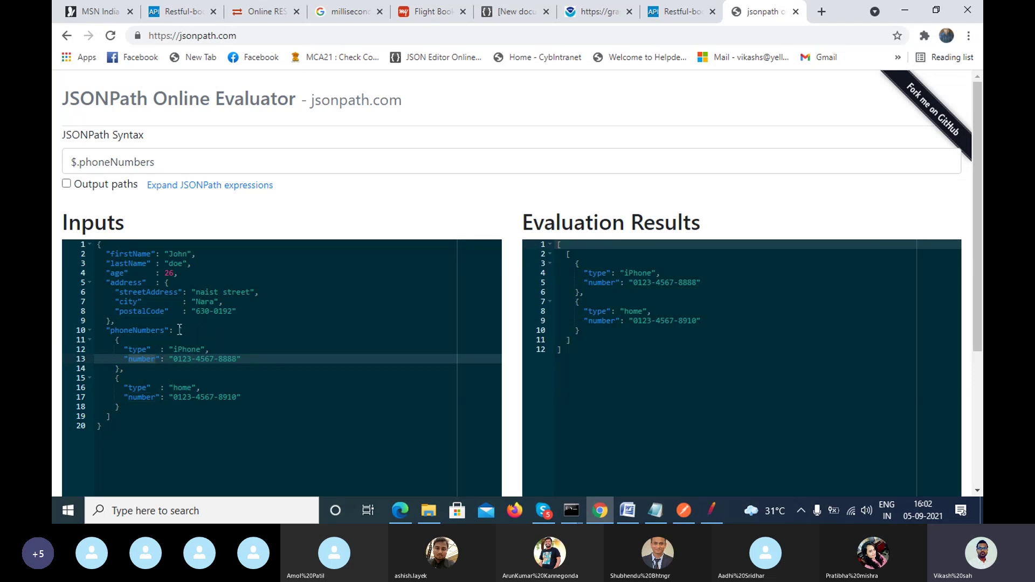
{"action": "left_click", "coordinate": [170, 163]}
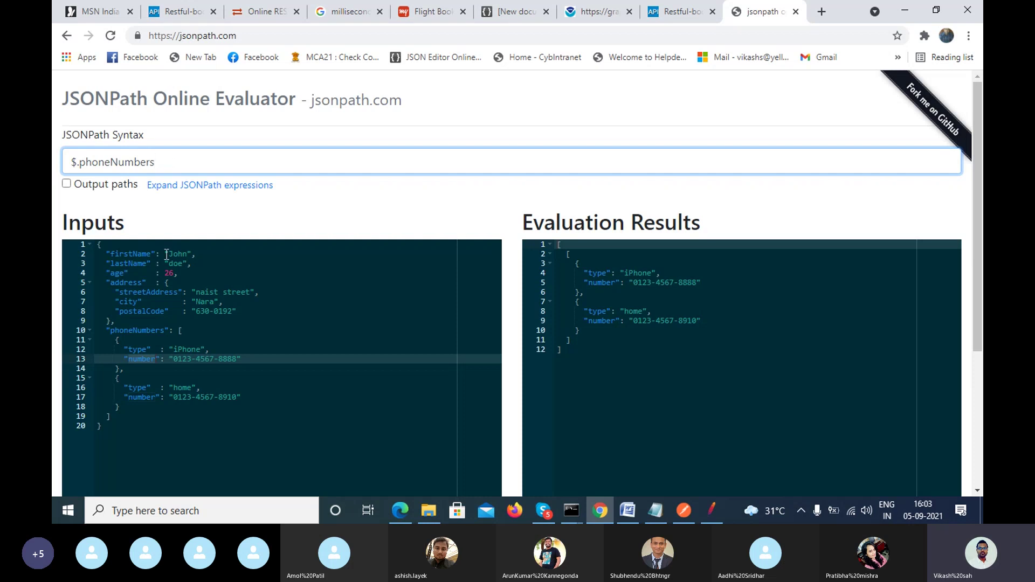
{"action": "left_click", "coordinate": [91, 340]}
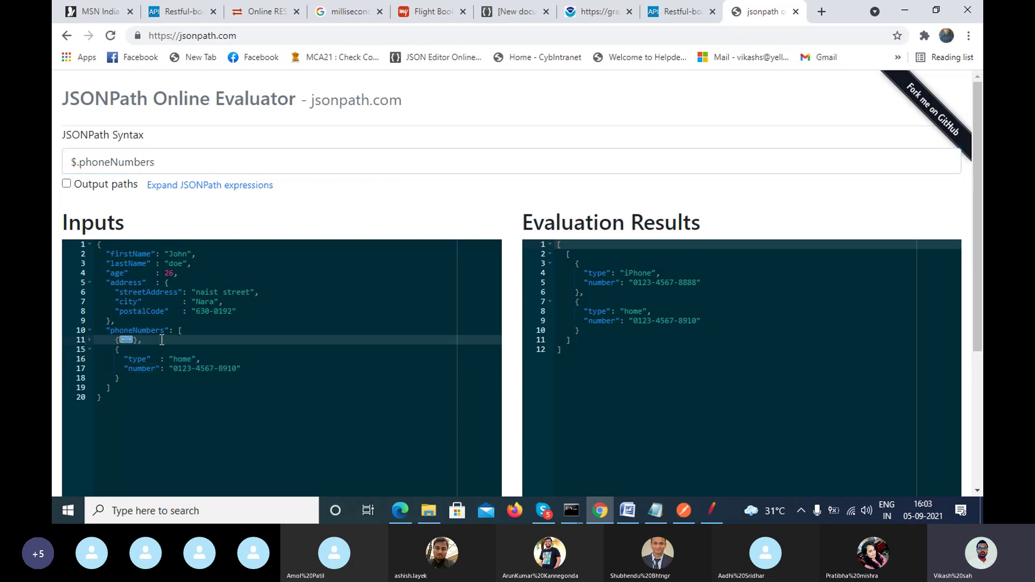
{"action": "type", "text": "0"}
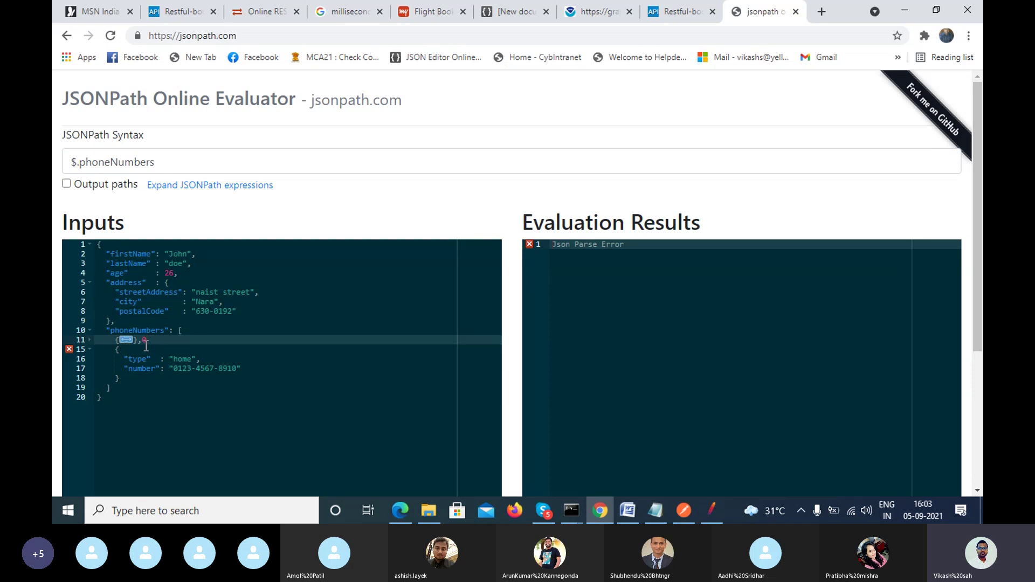
{"action": "key", "text": "BackSpace"}
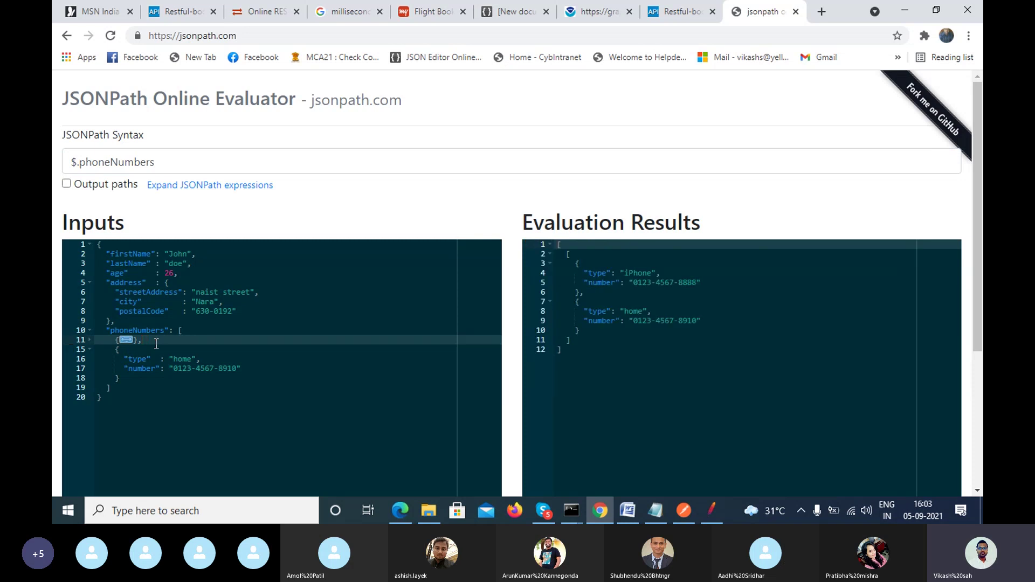
{"action": "left_click", "coordinate": [89, 350]}
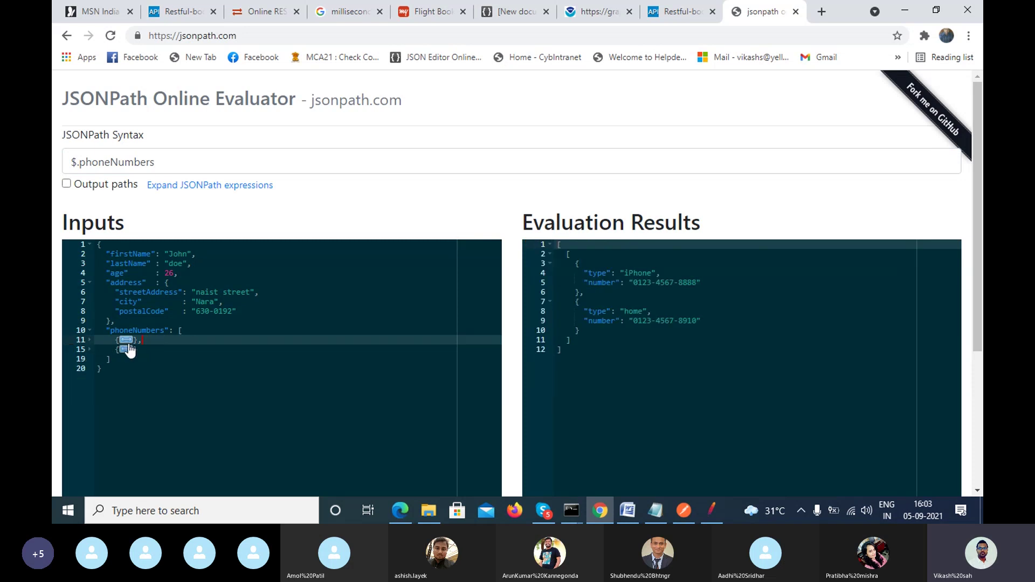
{"action": "left_click", "coordinate": [139, 350]}
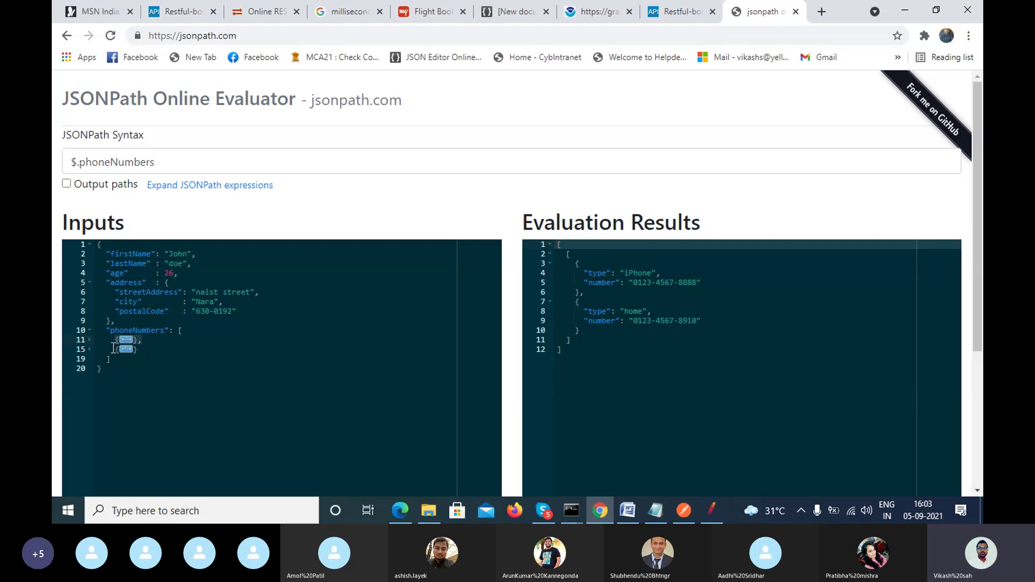
{"action": "left_click", "coordinate": [536, 510]}
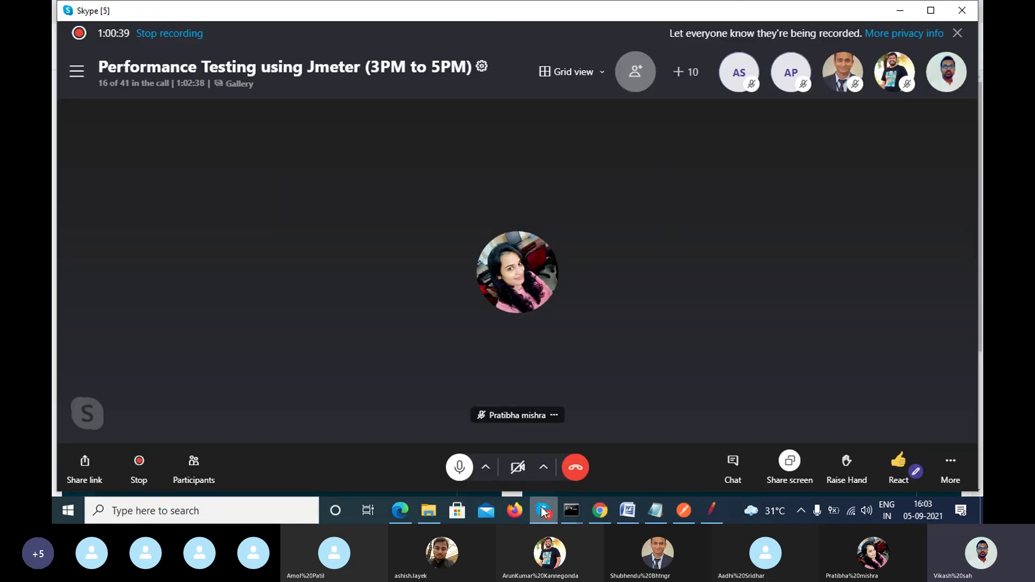
{"action": "left_click", "coordinate": [904, 10]}
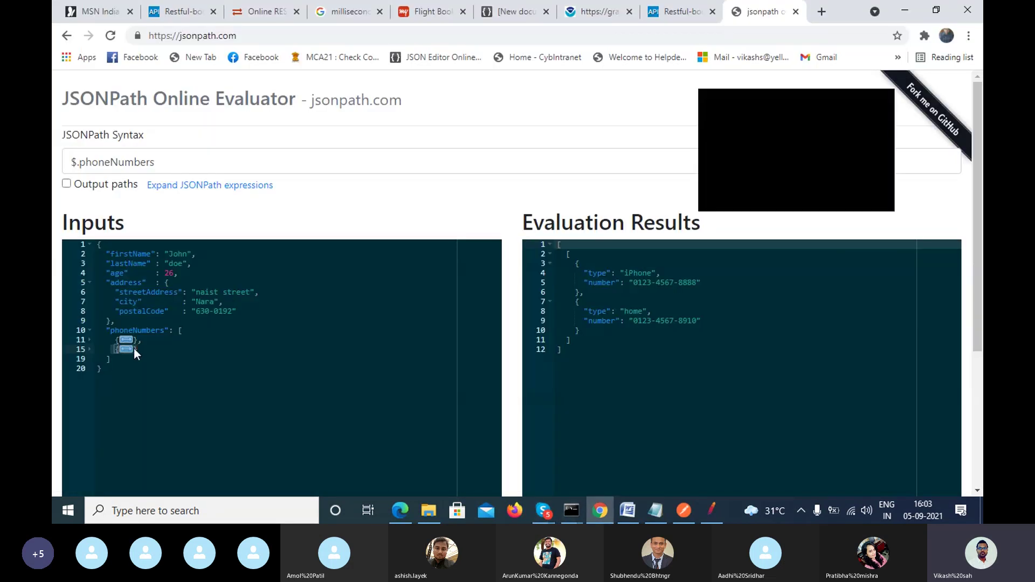
{"action": "left_click", "coordinate": [156, 341]}
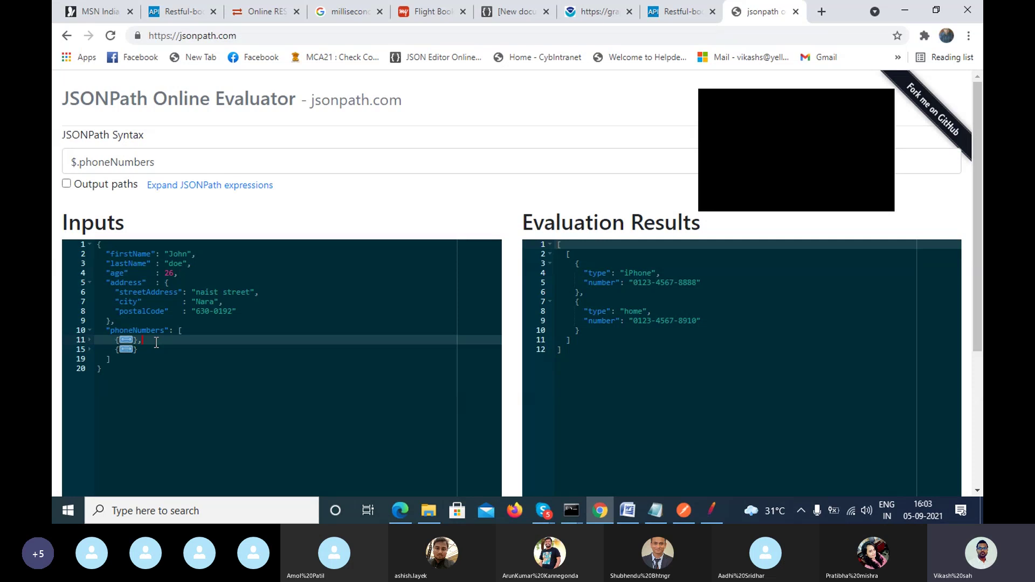
{"action": "type", "text": "0"}
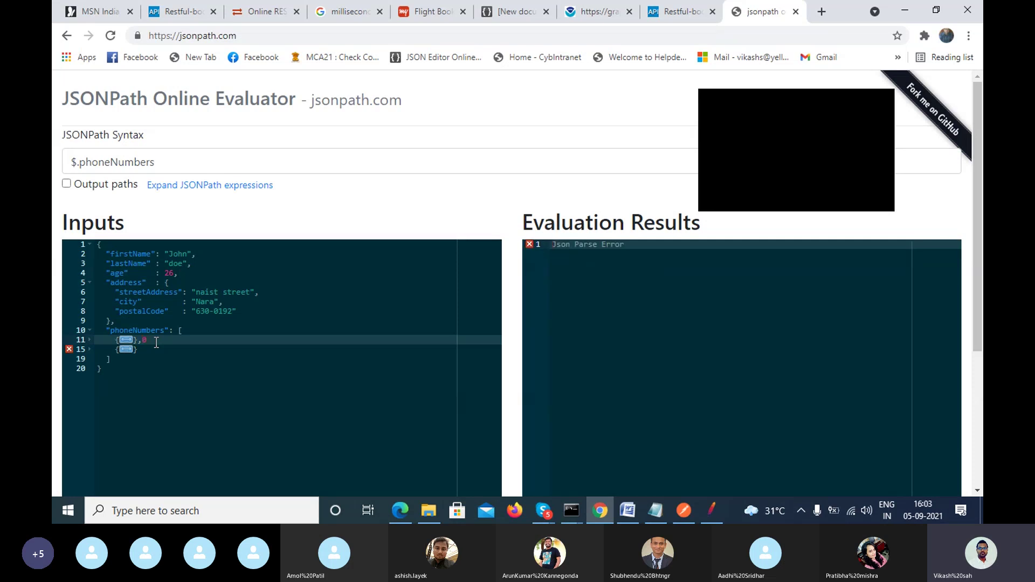
{"action": "key", "text": "Down"}
{"action": "type", "text": "1"}
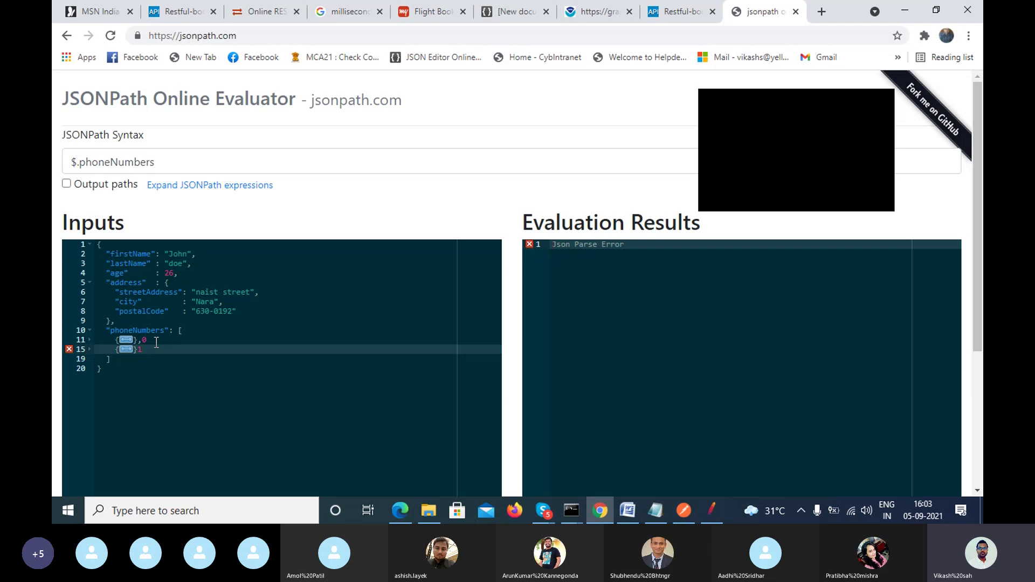
{"action": "left_click", "coordinate": [155, 343]}
{"action": "key", "text": "BackSpace"}
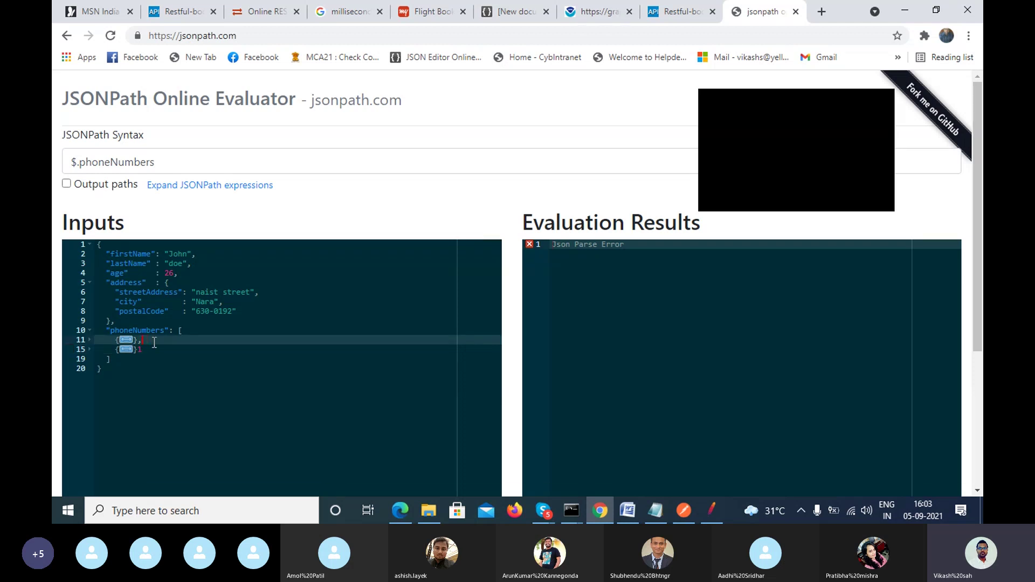
{"action": "key", "text": "Down"}
{"action": "key", "text": "BackSpace"}
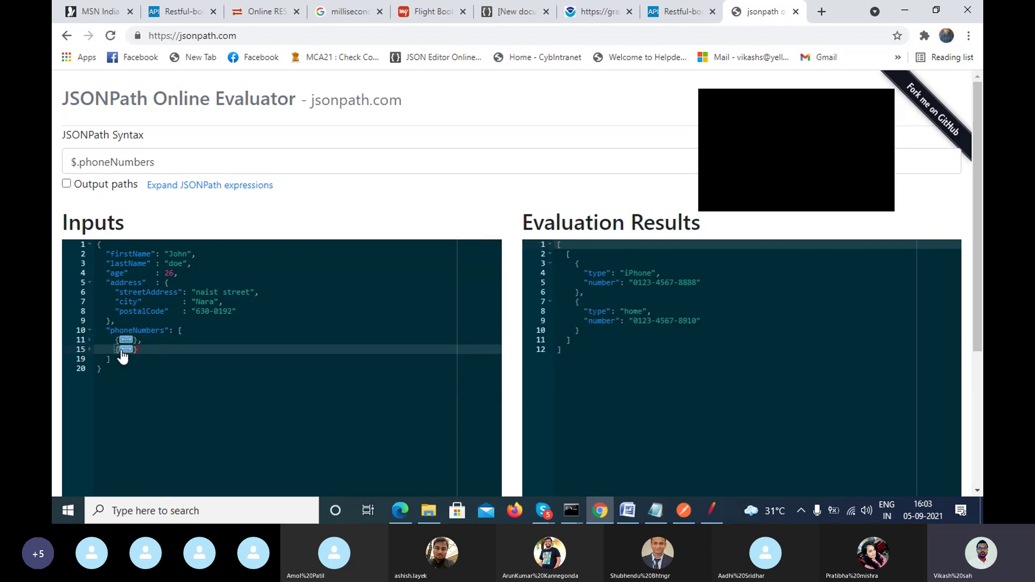
{"action": "left_click", "coordinate": [89, 339]}
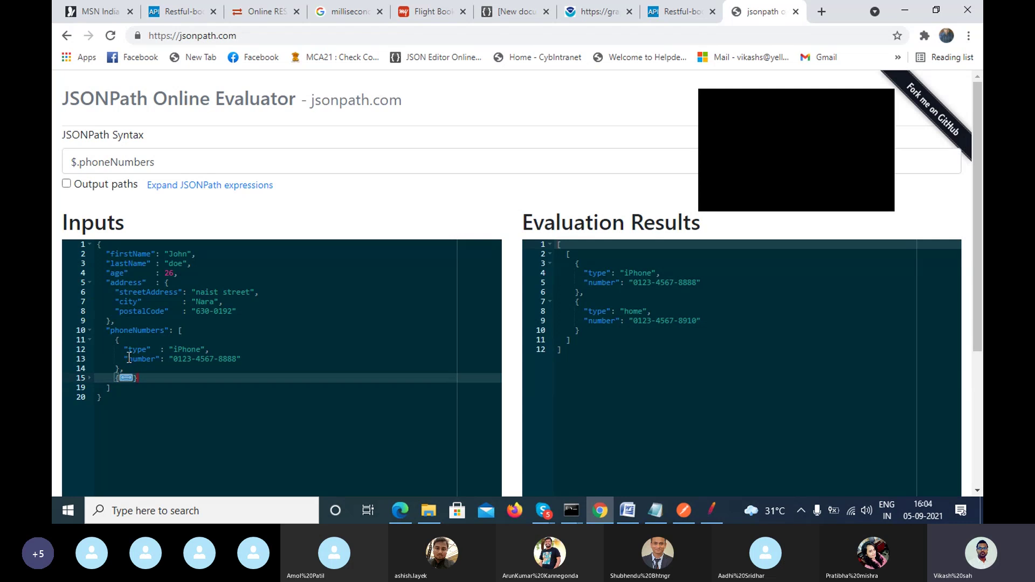
{"action": "left_click_drag", "start_coordinate": [128, 358], "coordinate": [157, 360]}
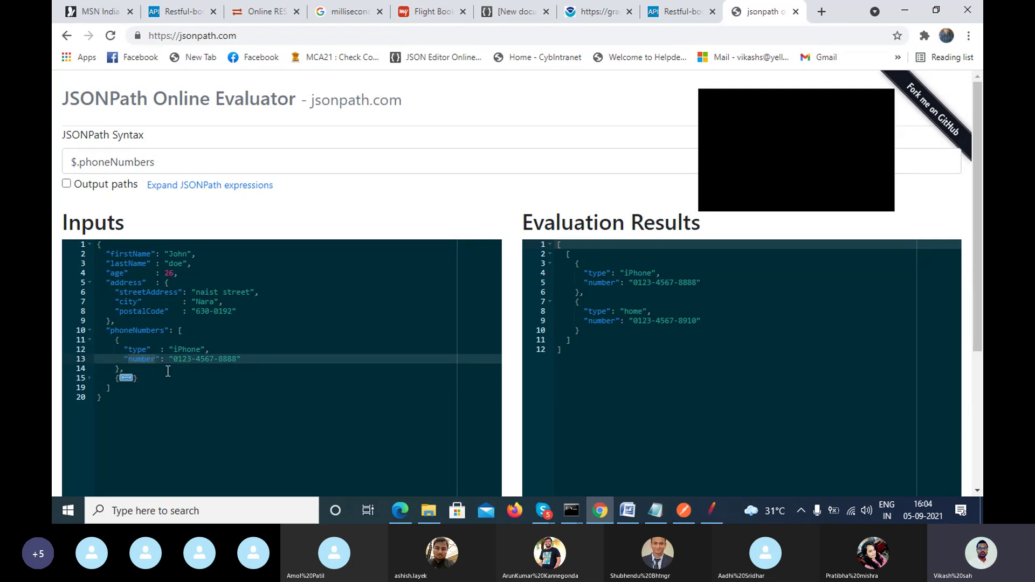
{"action": "left_click", "coordinate": [167, 371]}
- Append .number to the phoneNumbers expression
{"action": "double_click", "coordinate": [146, 360]}
{"action": "key", "text": "ctrl+c"}
{"action": "left_click", "coordinate": [185, 159]}
{"action": "type", "text": "."}
{"action": "key", "text": "ctrl+v"}
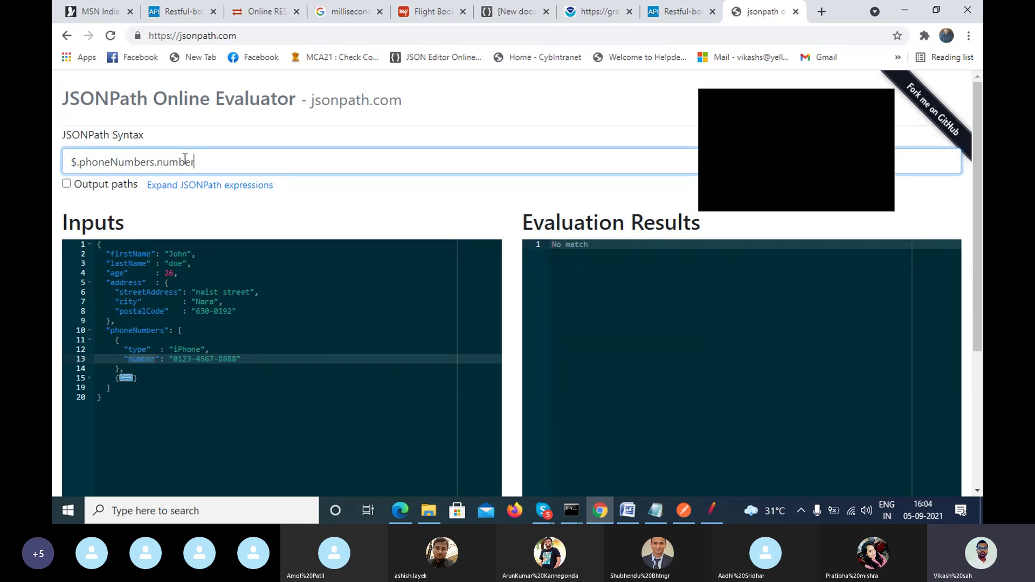
{"action": "left_click", "coordinate": [592, 245]}
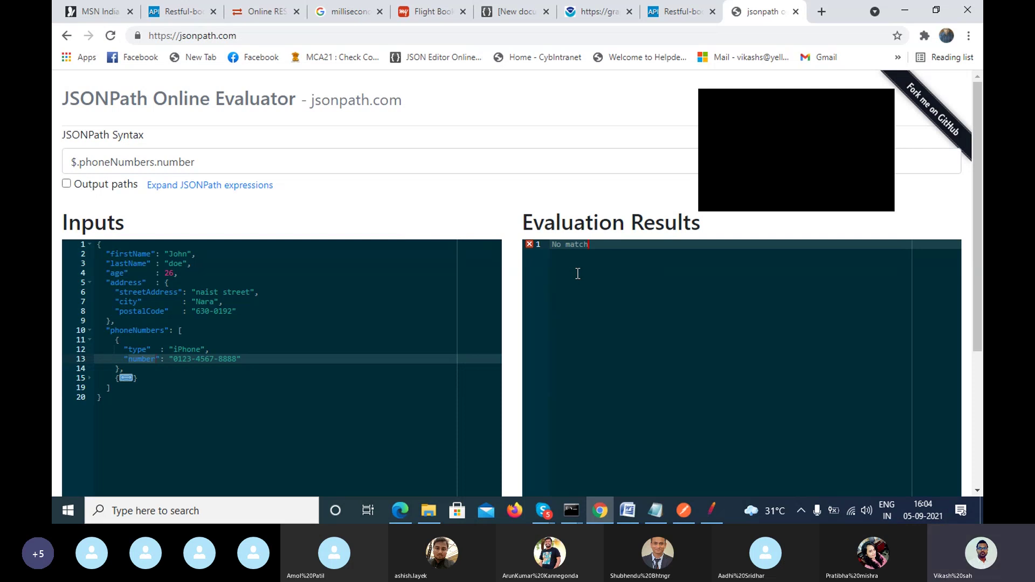
{"action": "left_click", "coordinate": [90, 379]}
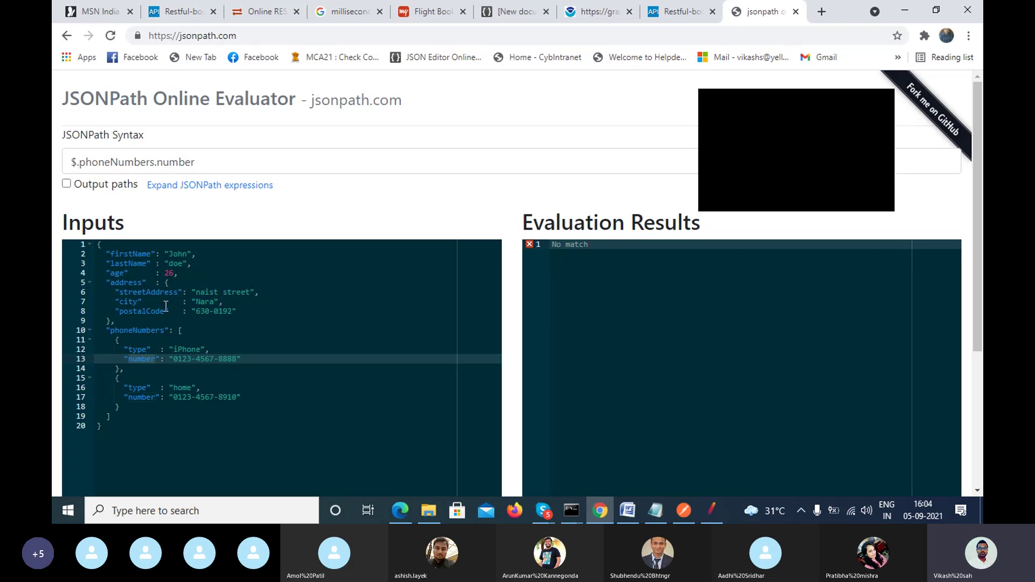
{"action": "left_click_drag", "start_coordinate": [119, 339], "coordinate": [133, 368]}
{"action": "left_click", "coordinate": [133, 369]}
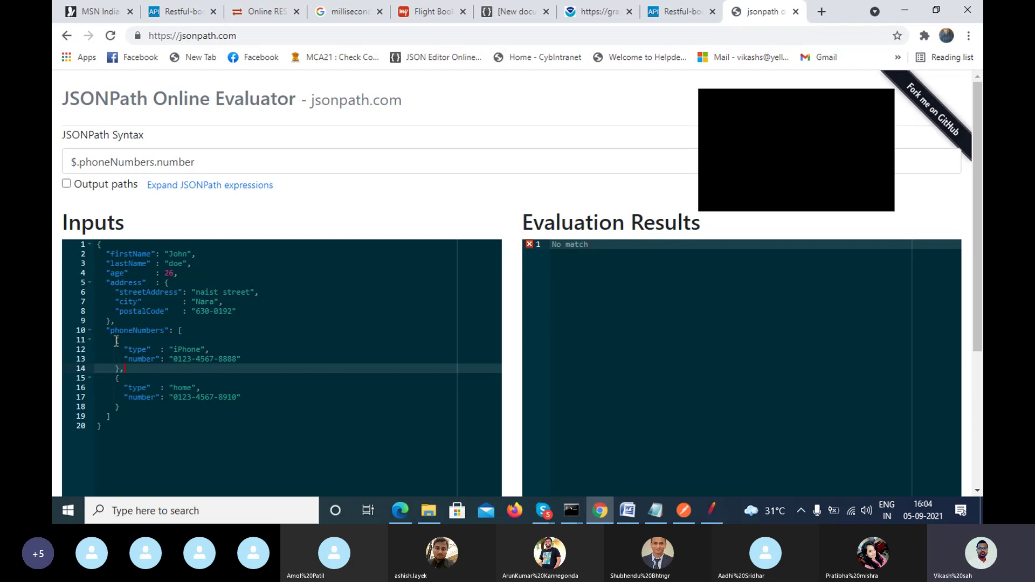
{"action": "left_click_drag", "start_coordinate": [117, 340], "coordinate": [124, 369]}
{"action": "left_click", "coordinate": [131, 368]}
{"action": "left_click", "coordinate": [155, 163]}
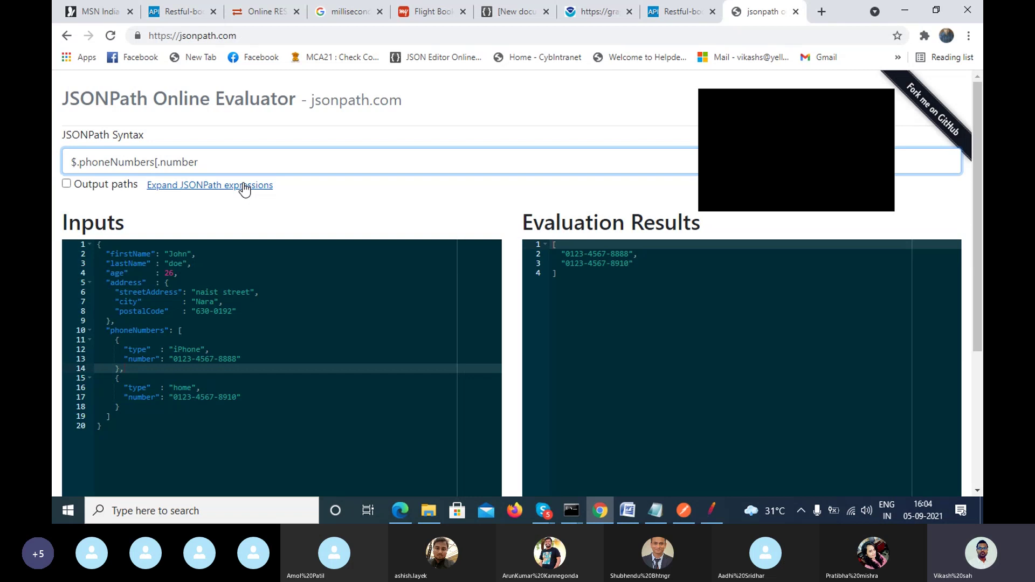
{"action": "type", "text": "0]"}
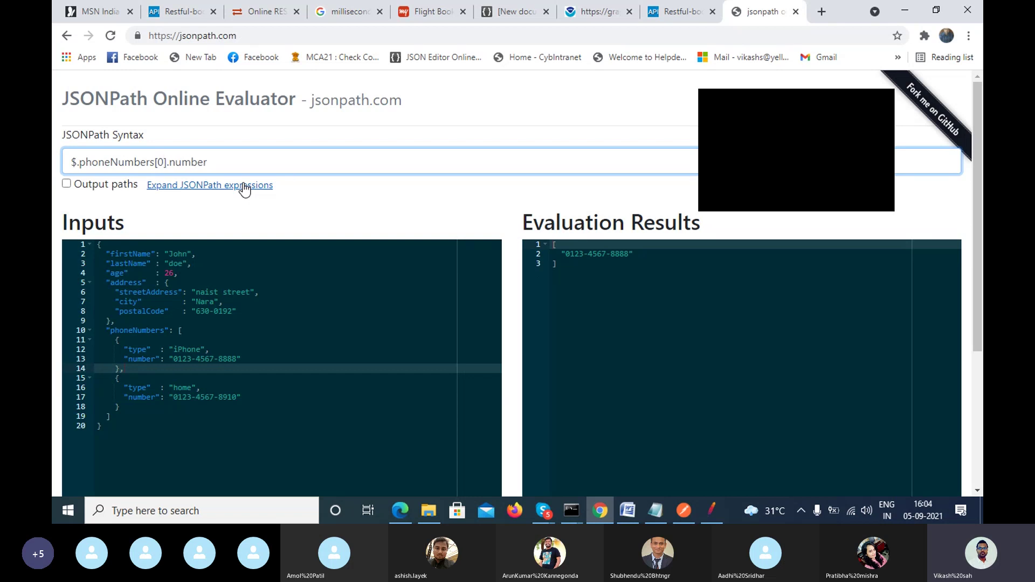
{"action": "left_click", "coordinate": [553, 247]}
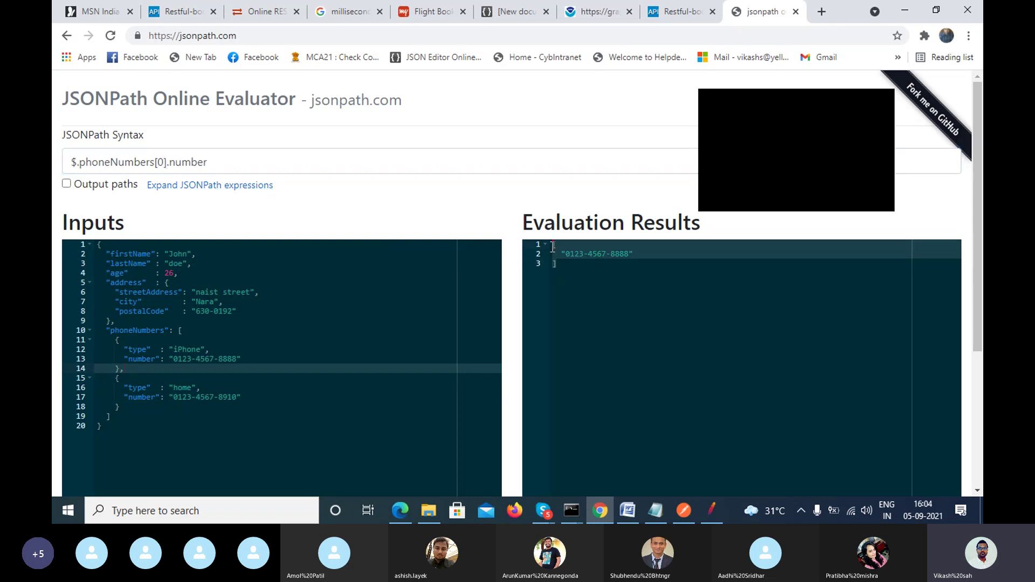
{"action": "left_click", "coordinate": [588, 286]}
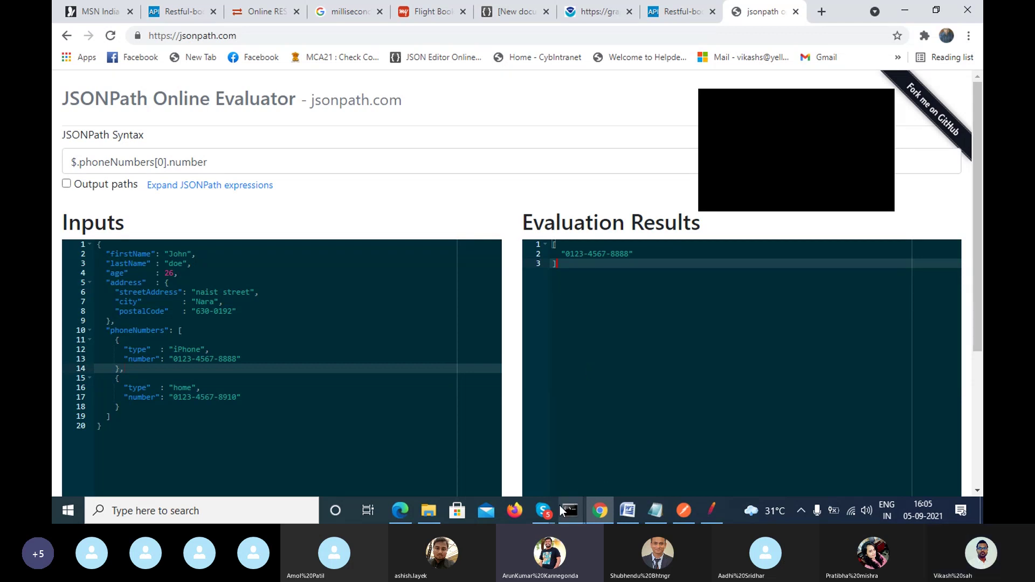
- Bring up the Skype call window briefly, then minimise it again
{"action": "left_click", "coordinate": [543, 510]}
{"action": "left_click", "coordinate": [516, 457]}
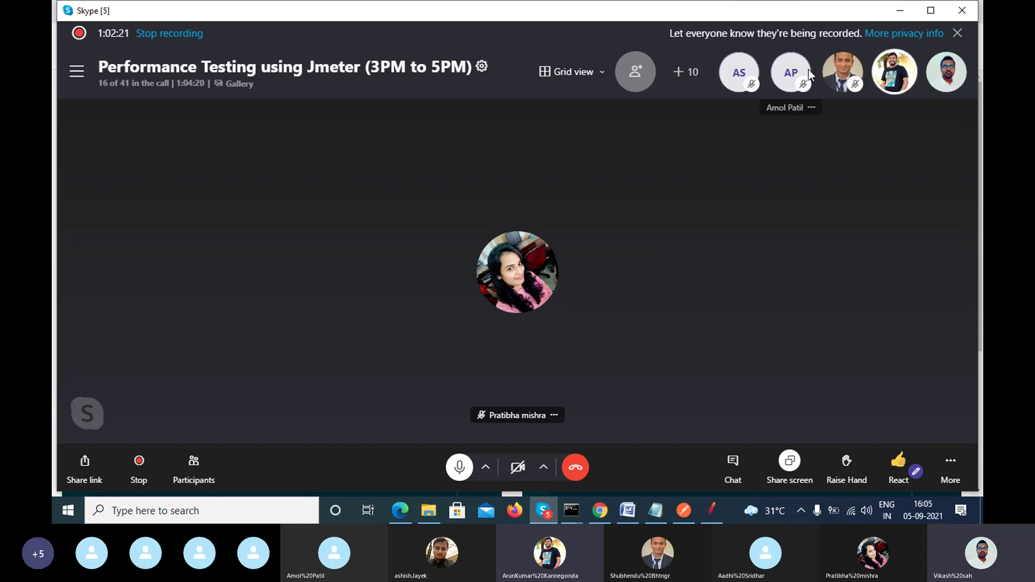
{"action": "left_click", "coordinate": [900, 12]}
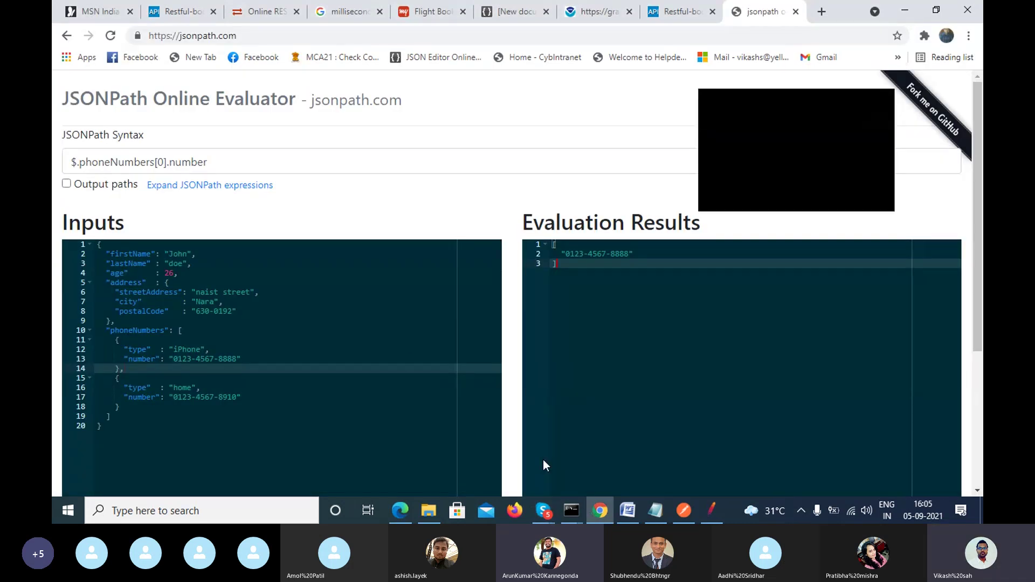
- Clear Notepad and write a 'Json Object' heading above an empty pair of braces
{"action": "left_click", "coordinate": [655, 510]}
{"action": "key", "text": "ctrl+a"}
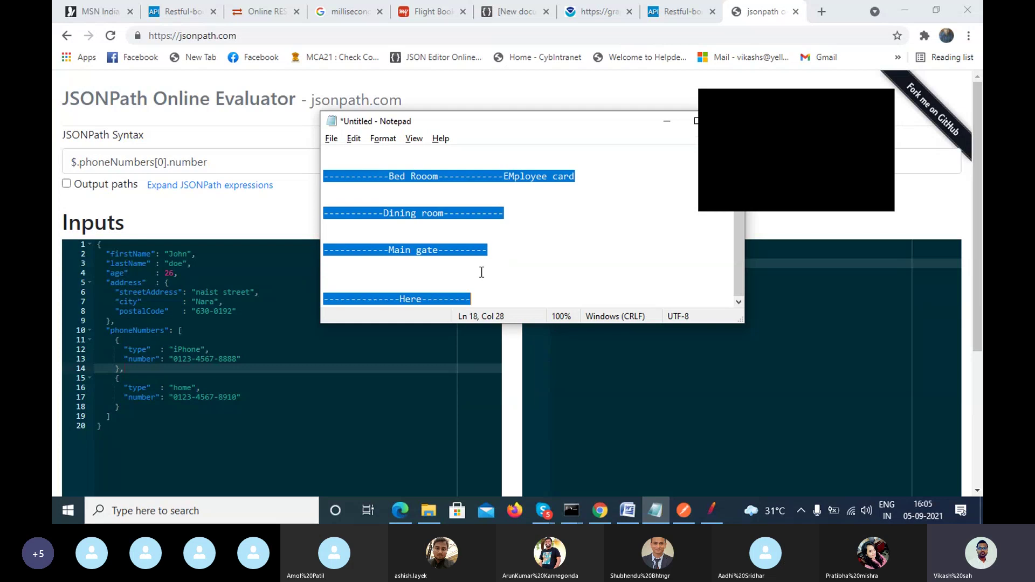
{"action": "key", "text": "Delete"}
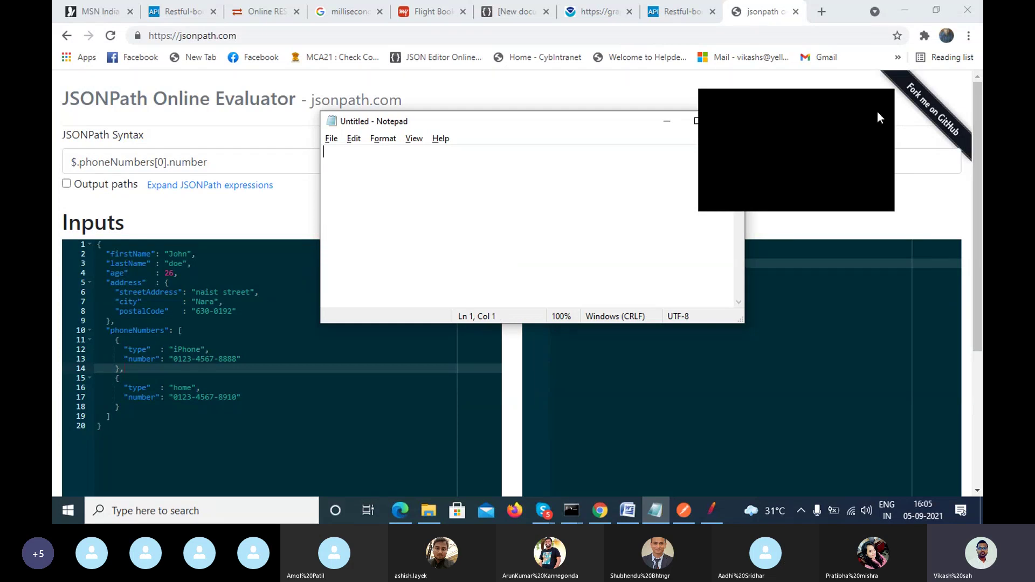
{"action": "left_click_drag", "start_coordinate": [512, 120], "coordinate": [505, 131]}
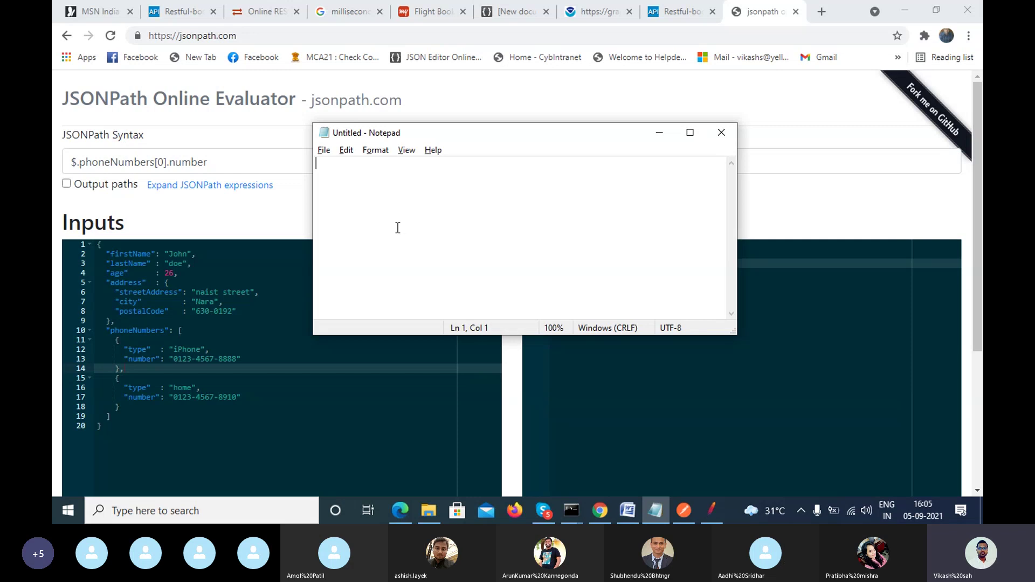
{"action": "type", "text": "{"}
{"action": "key", "text": "Return"}
{"action": "type", "text": "}"}
{"action": "left_click", "coordinate": [318, 165]}
{"action": "key", "text": "Return"}
{"action": "key", "text": "Up"}
{"action": "type", "text": "Json O"}
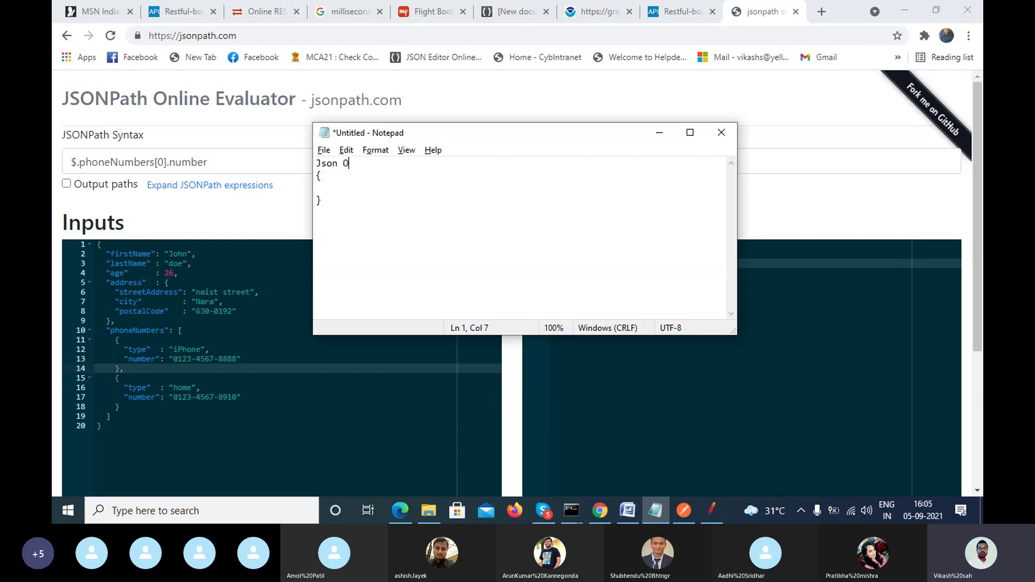
{"action": "type", "text": "bject"}
- Add a "key": "value", line inside the braces and minimise Notepad
{"action": "left_click_drag", "start_coordinate": [315, 176], "coordinate": [322, 176]}
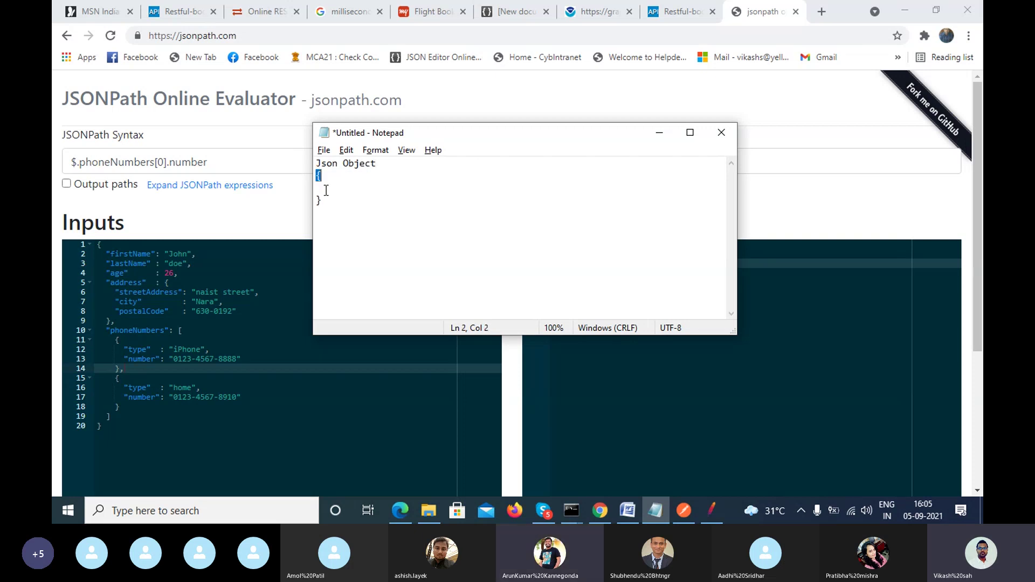
{"action": "left_click", "coordinate": [344, 202]}
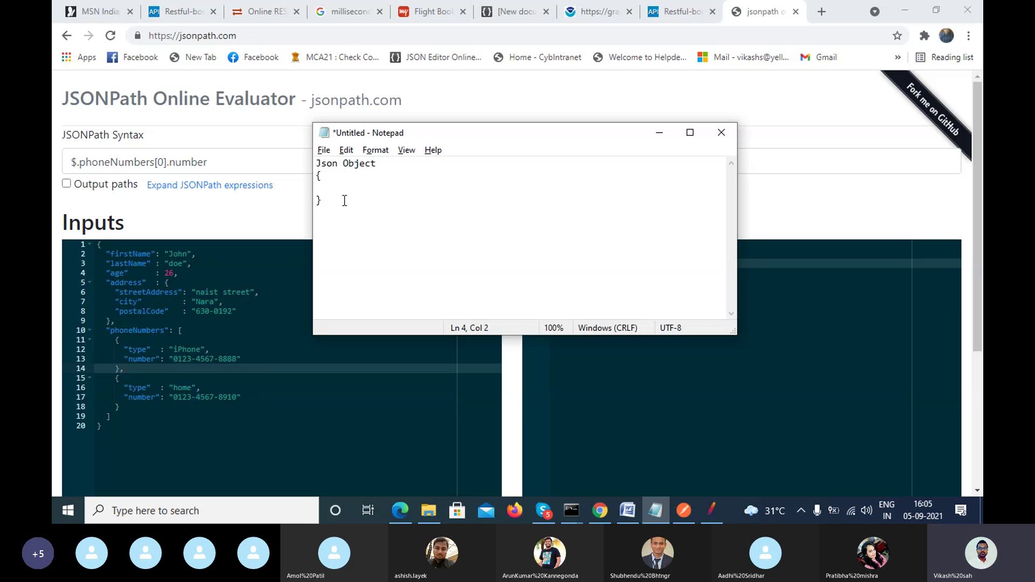
{"action": "left_click", "coordinate": [341, 177]}
{"action": "key", "text": "Return"}
{"action": "key", "text": "Return"}
{"action": "type", "text": "\"key\": \"value\","}
{"action": "left_click", "coordinate": [658, 133]}
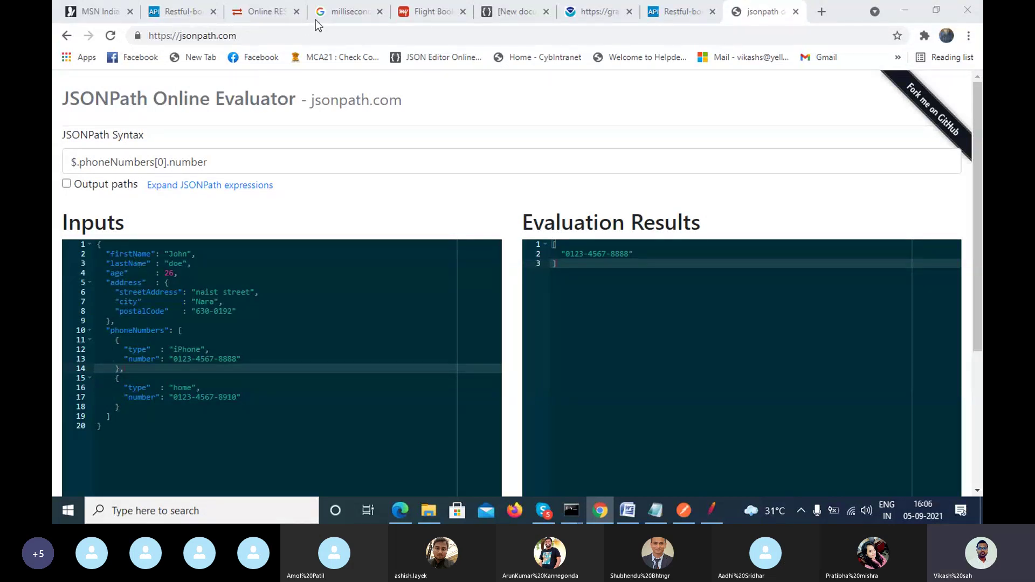
- Search Delhi–Mumbai round-trip flights and book the ₹11,894 Go First/AirAsia fare
{"action": "left_click", "coordinate": [422, 11]}
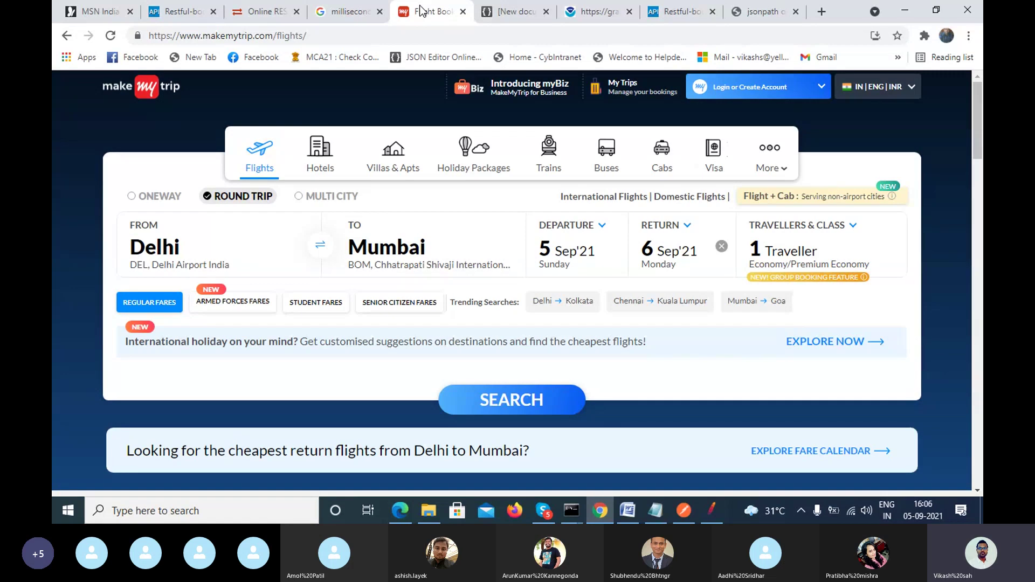
{"action": "left_click", "coordinate": [526, 400]}
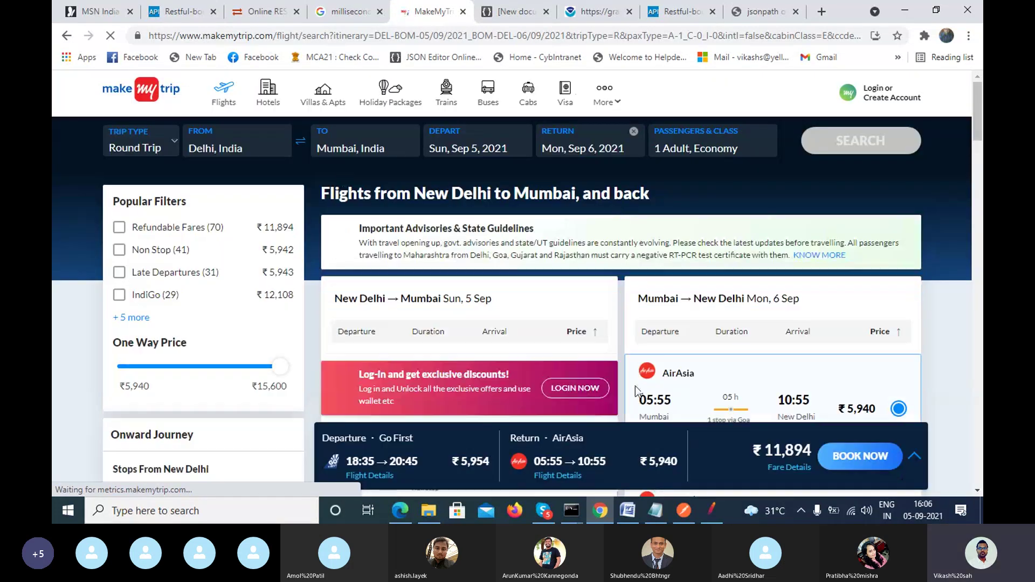
{"action": "left_click", "coordinate": [842, 462]}
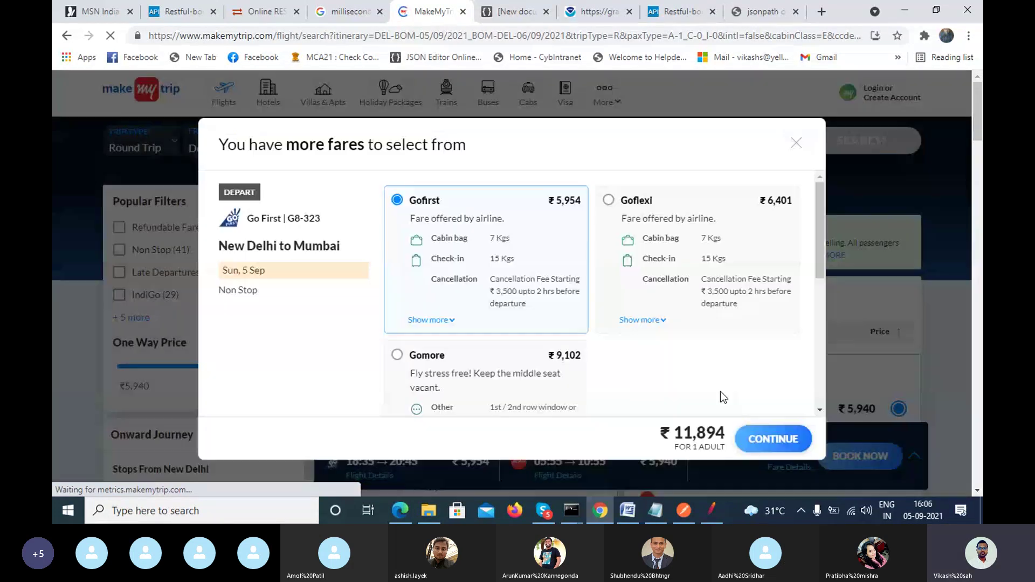
{"action": "left_click", "coordinate": [787, 443]}
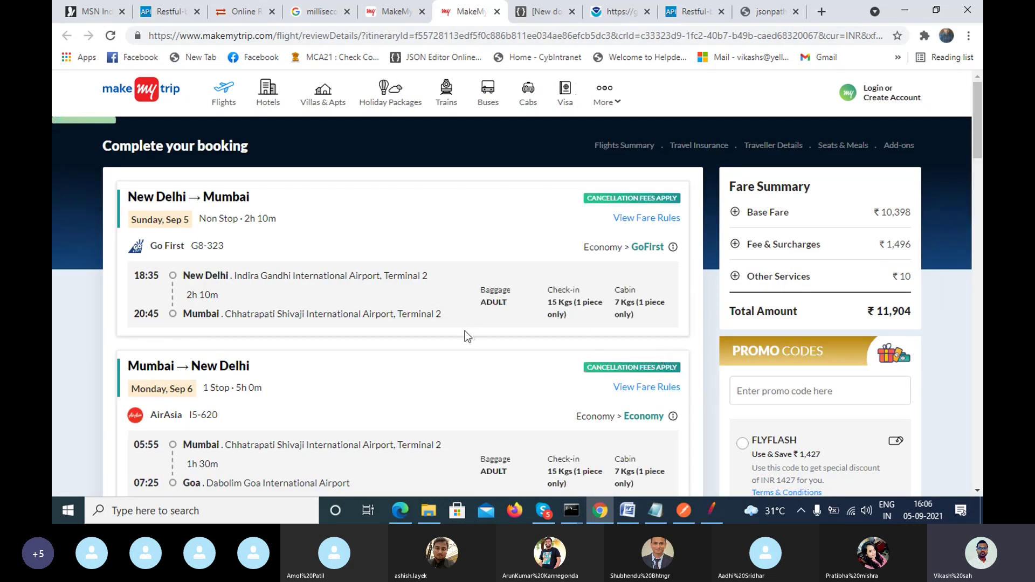
- Choose 'Yes, Secure my trip' on the review page and add a new Adult 1 traveller form
{"action": "scroll", "coordinate": [458, 331], "scroll_direction": "down", "scroll_amount": 6}
{"action": "scroll", "coordinate": [455, 333], "scroll_direction": "down", "scroll_amount": 15}
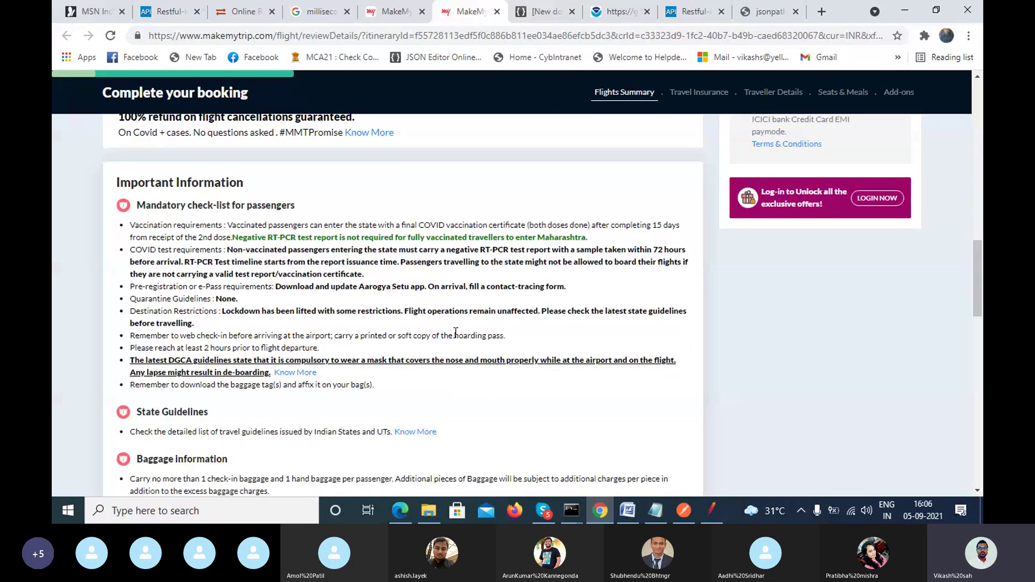
{"action": "scroll", "coordinate": [455, 332], "scroll_direction": "down", "scroll_amount": 3}
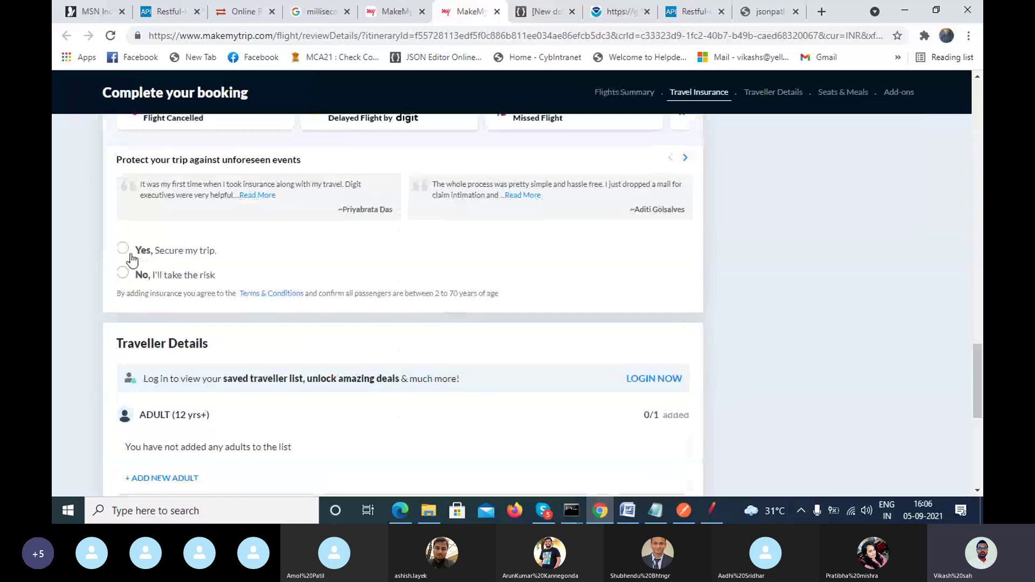
{"action": "left_click", "coordinate": [123, 273]}
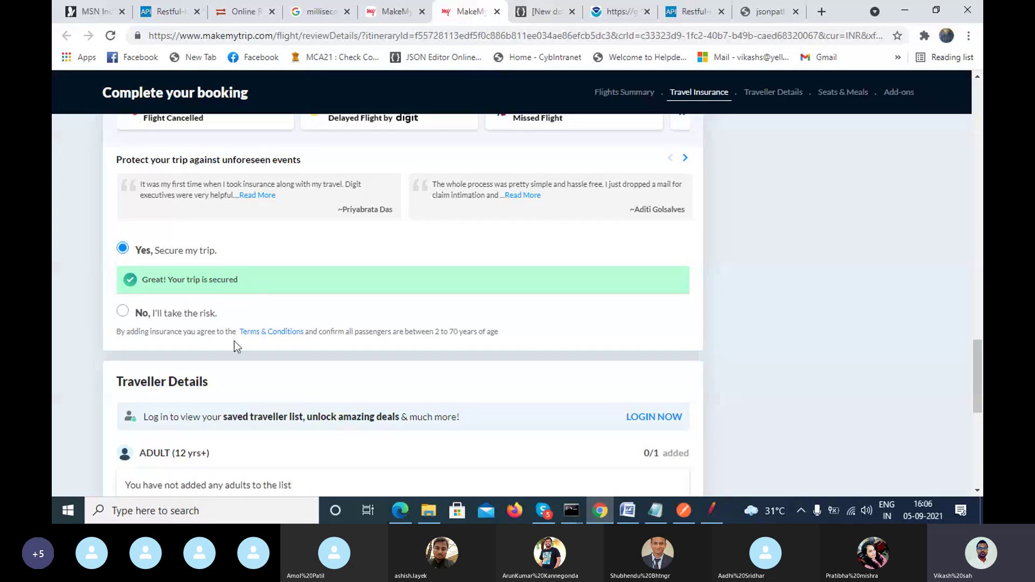
{"action": "scroll", "coordinate": [234, 341], "scroll_direction": "down", "scroll_amount": 5}
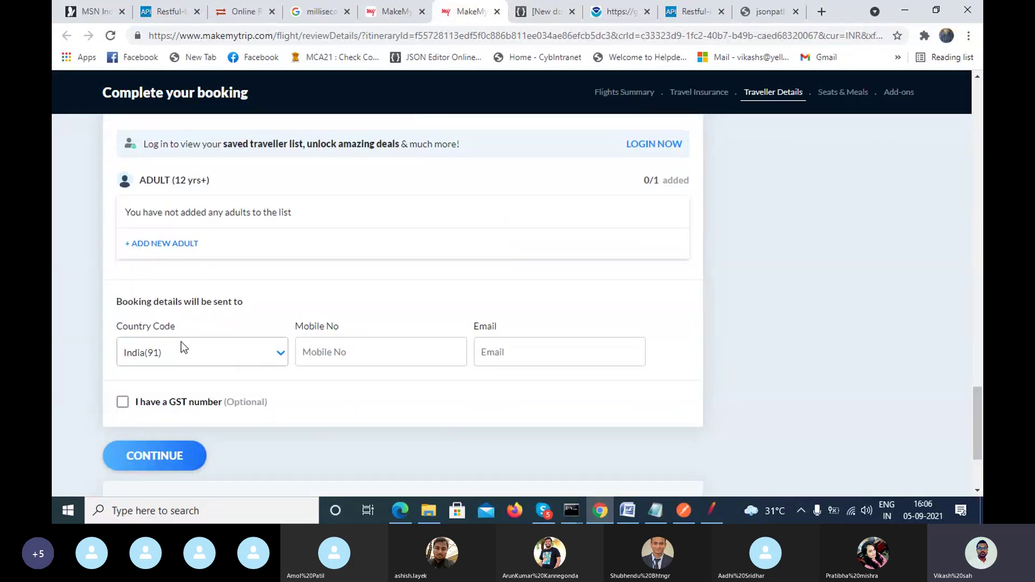
{"action": "left_click", "coordinate": [152, 243]}
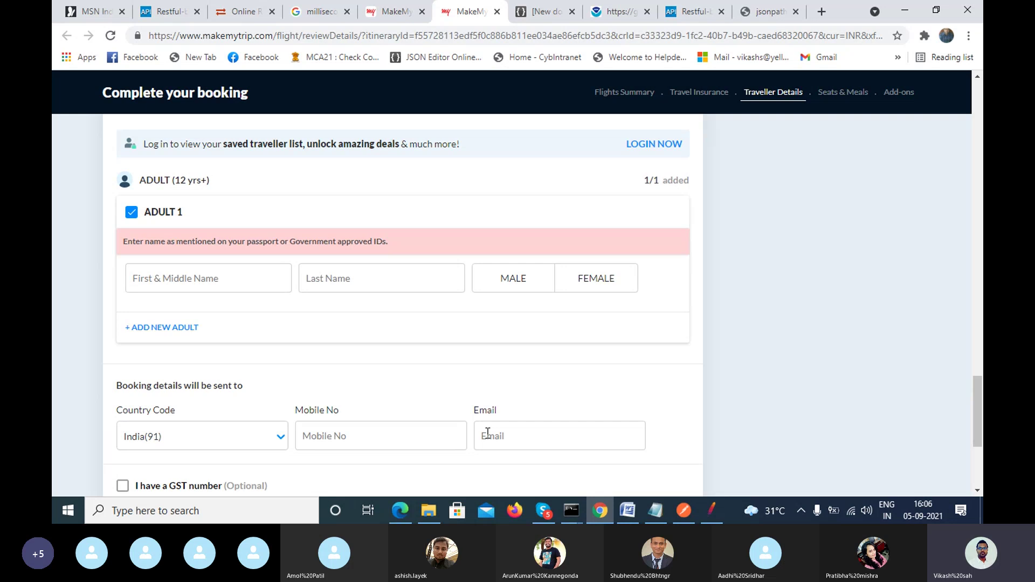
{"action": "left_click", "coordinate": [225, 281]}
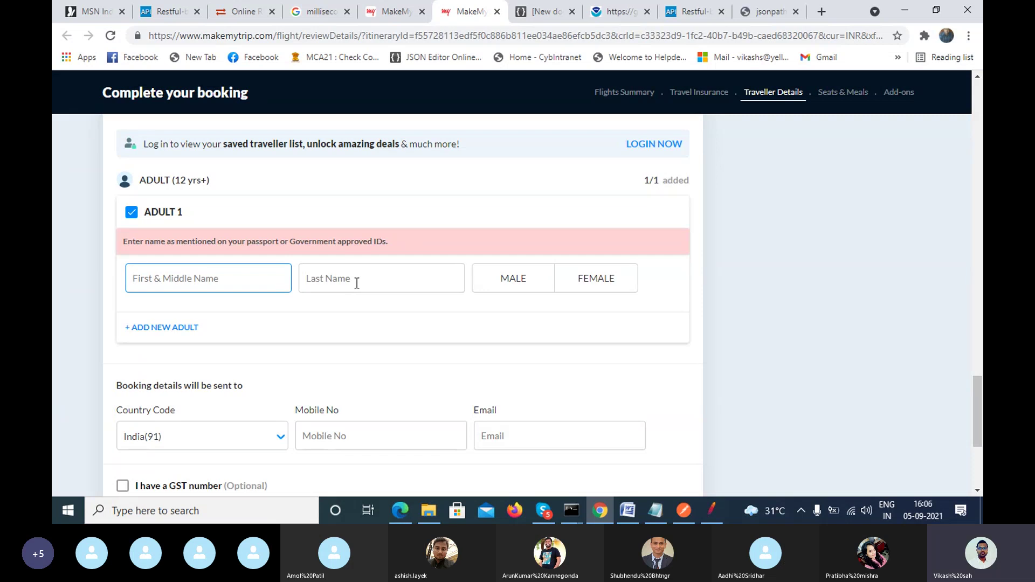
{"action": "left_click", "coordinate": [684, 512]}
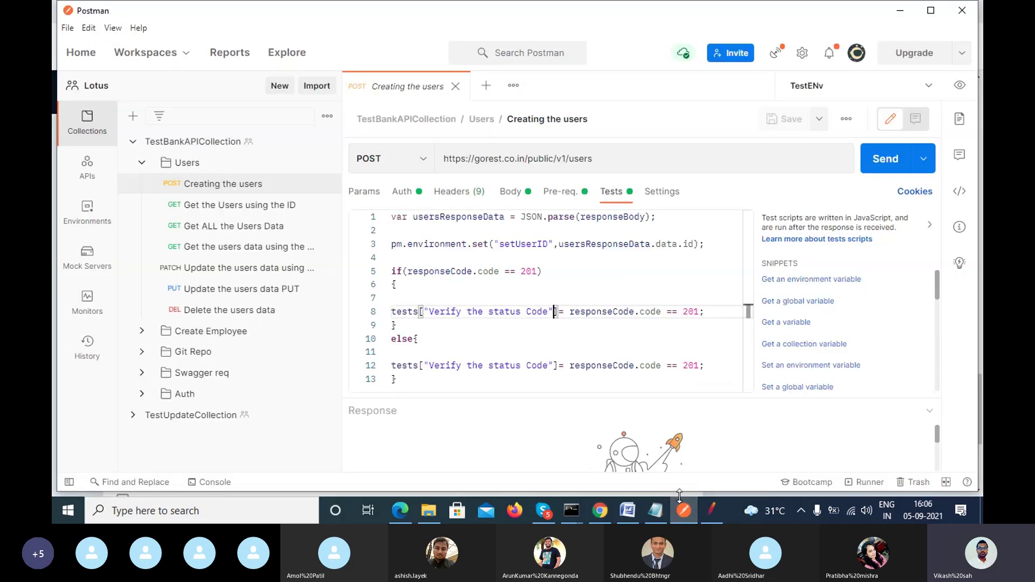
- On jsonpath.com, highlight sample JSON lines around postalCode, the first phone number and firstName
{"action": "left_click", "coordinate": [600, 510]}
{"action": "left_click", "coordinate": [775, 7]}
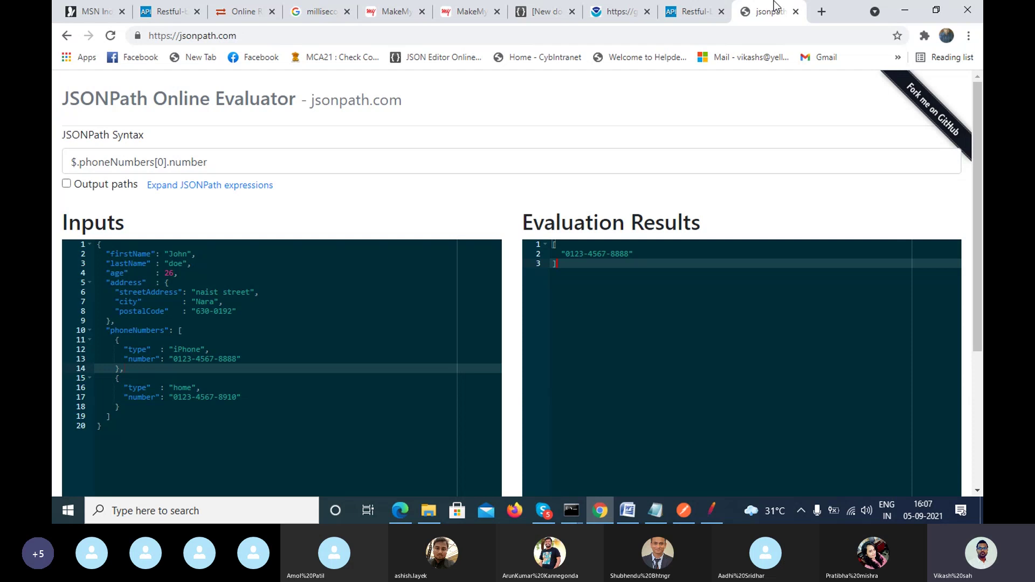
{"action": "left_click_drag", "start_coordinate": [243, 358], "coordinate": [175, 263]}
{"action": "left_click", "coordinate": [309, 313]}
{"action": "left_click_drag", "start_coordinate": [181, 424], "coordinate": [232, 351]}
{"action": "left_click", "coordinate": [247, 359]}
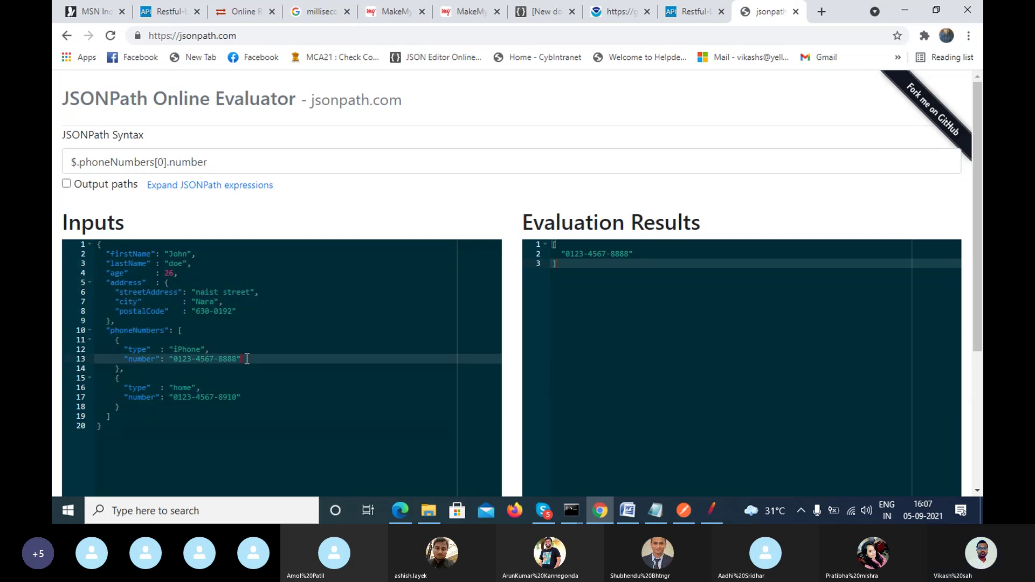
{"action": "left_click", "coordinate": [132, 254]}
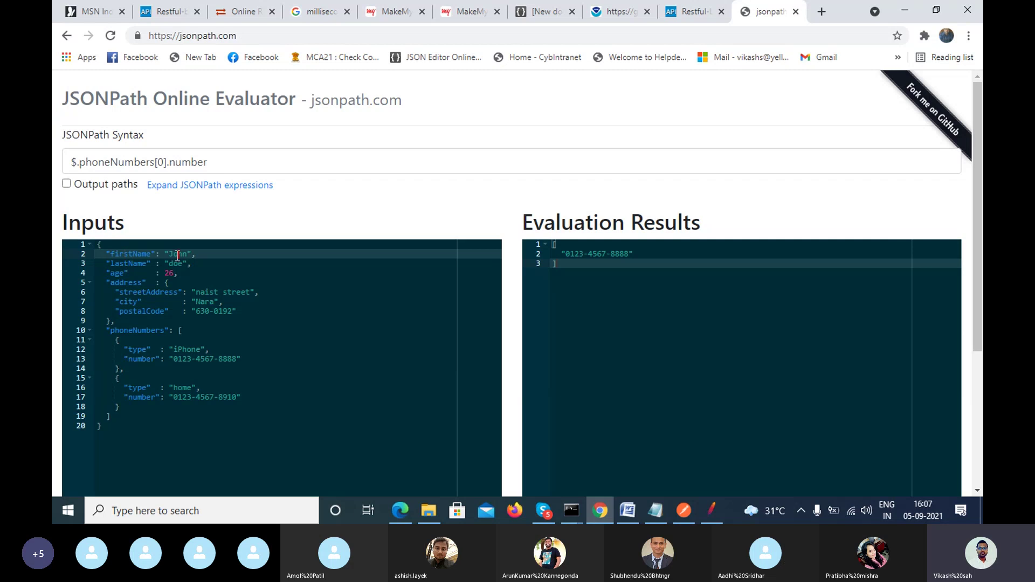
- Return to the MakeMyTrip booking review page at the Adult 1 name fields
{"action": "left_click", "coordinate": [398, 12]}
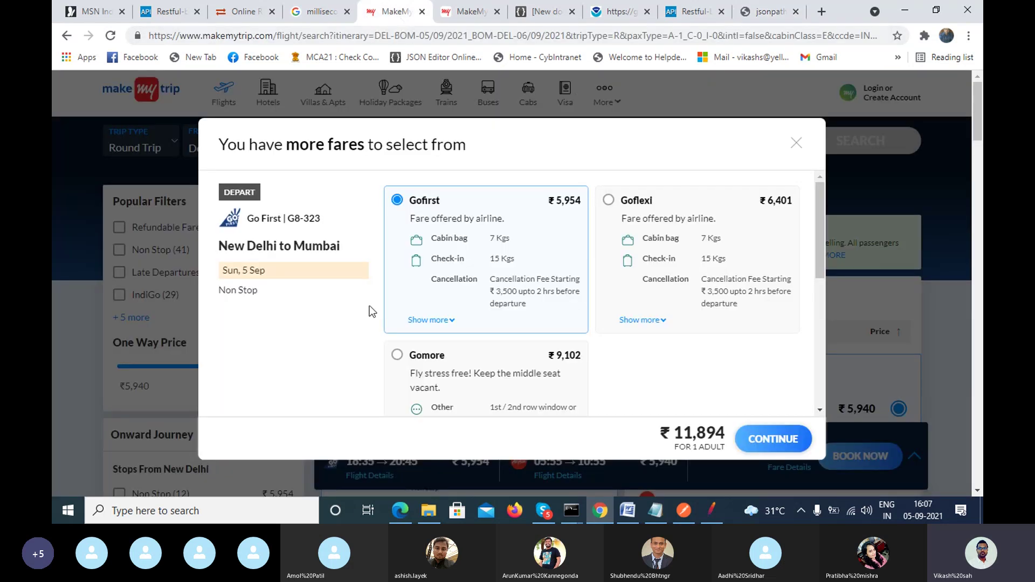
{"action": "left_click", "coordinate": [469, 12]}
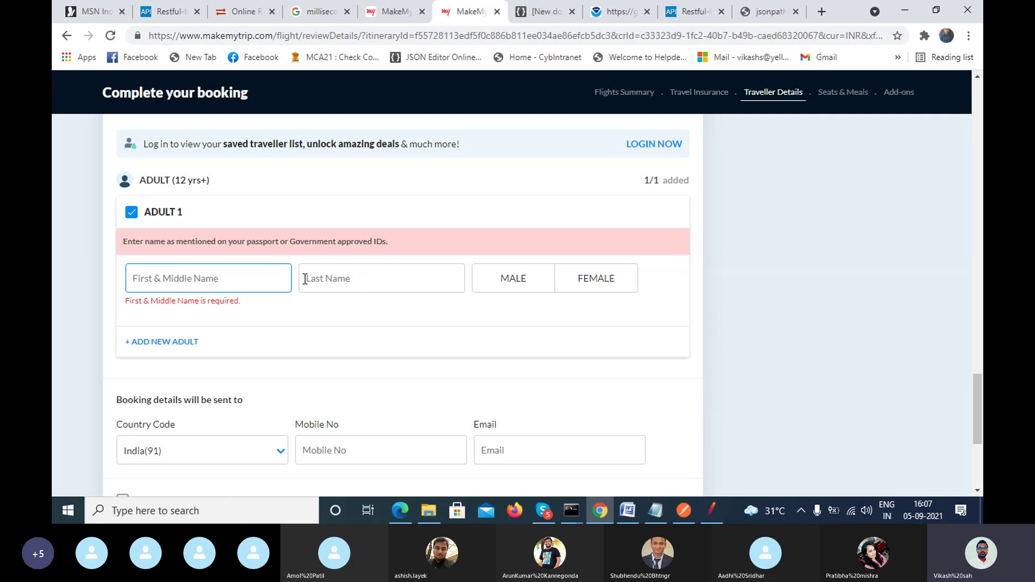
{"action": "left_click", "coordinate": [347, 279]}
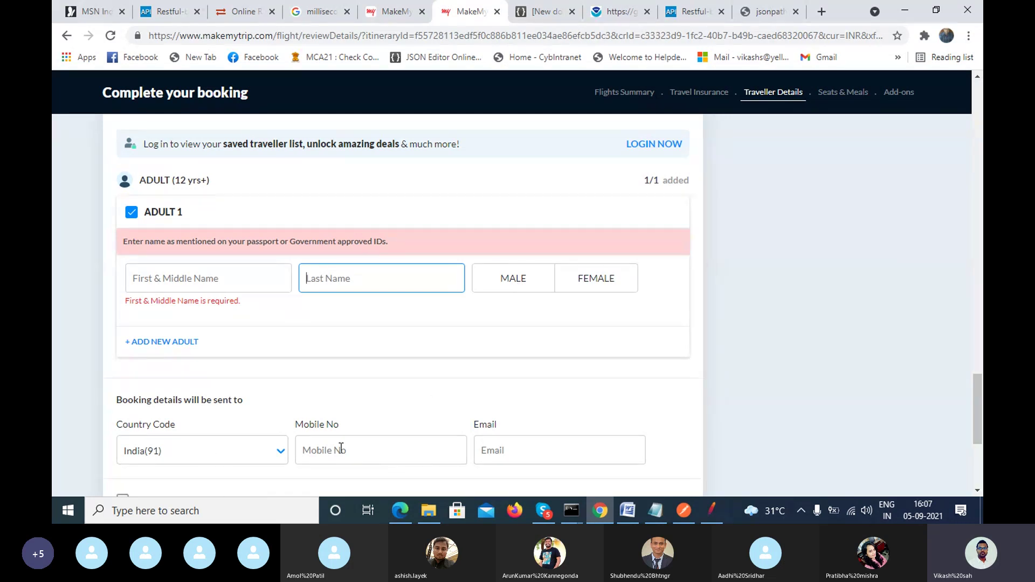
- In the JSONPath evaluator, highlight the address block, then the firstName key and its value
{"action": "left_click", "coordinate": [767, 12]}
{"action": "left_click", "coordinate": [203, 339]}
{"action": "key", "text": "shift+Up"}
{"action": "key", "text": "shift+Up"}
{"action": "key", "text": "shift+Up"}
{"action": "key", "text": "shift+Up"}
{"action": "key", "text": "shift+Up"}
{"action": "key", "text": "shift+Up"}
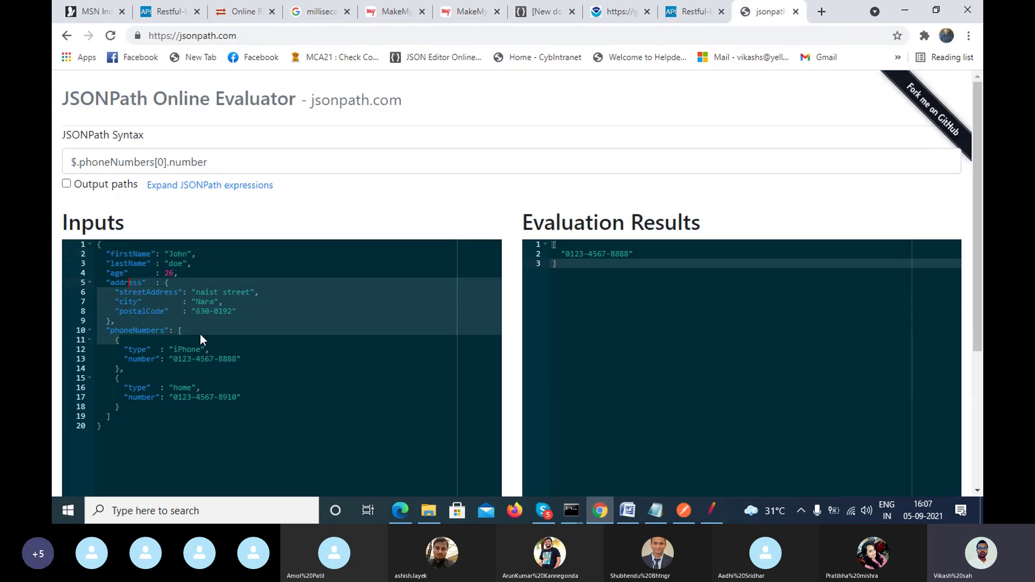
{"action": "left_click", "coordinate": [199, 334]}
{"action": "double_click", "coordinate": [143, 255]}
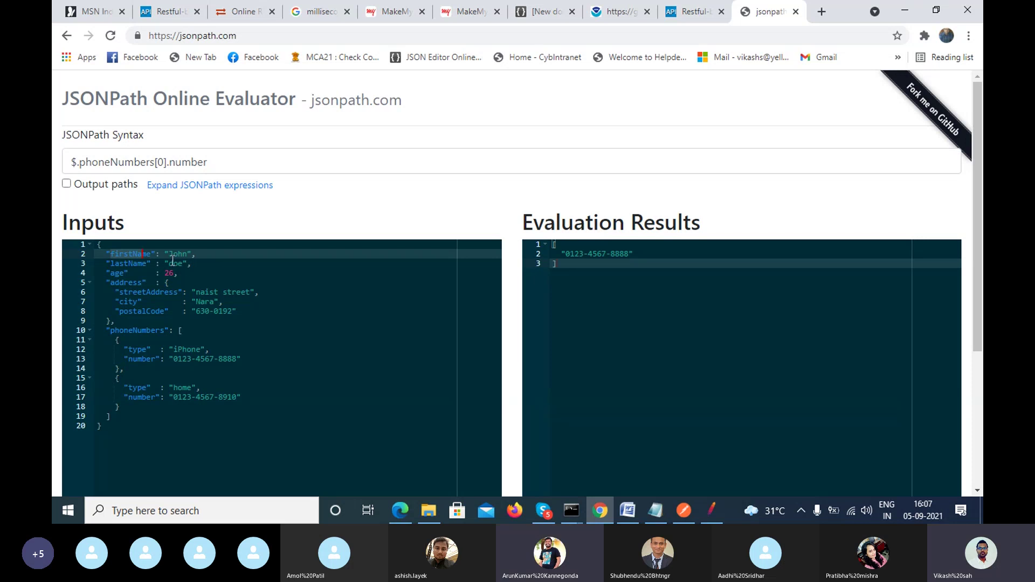
{"action": "left_click_drag", "start_coordinate": [169, 258], "coordinate": [188, 258]}
- Enter the traveller's first name in the First & Middle Name field
{"action": "left_click", "coordinate": [472, 13]}
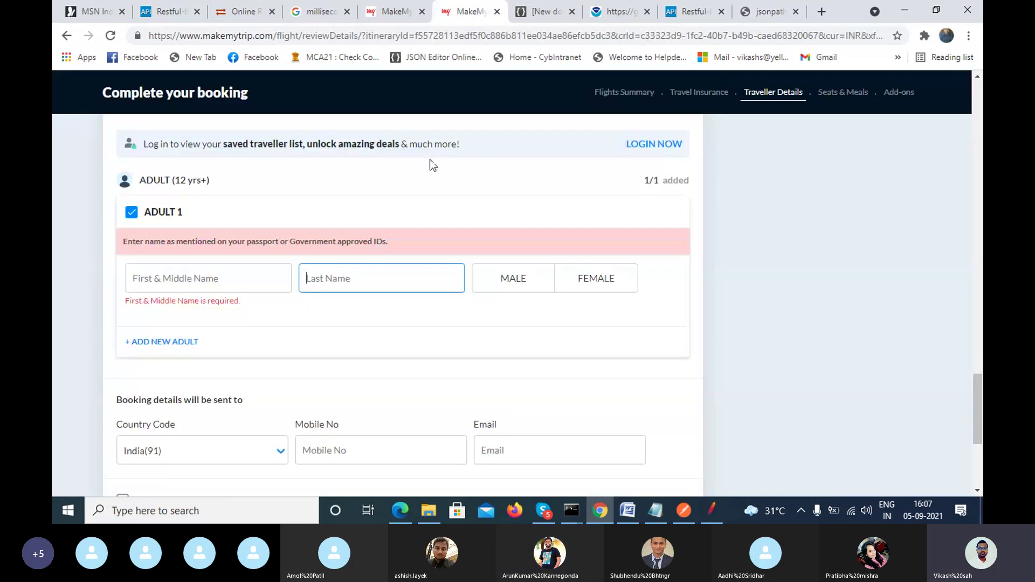
{"action": "left_click", "coordinate": [244, 273]}
{"action": "type", "text": "Vikash"}
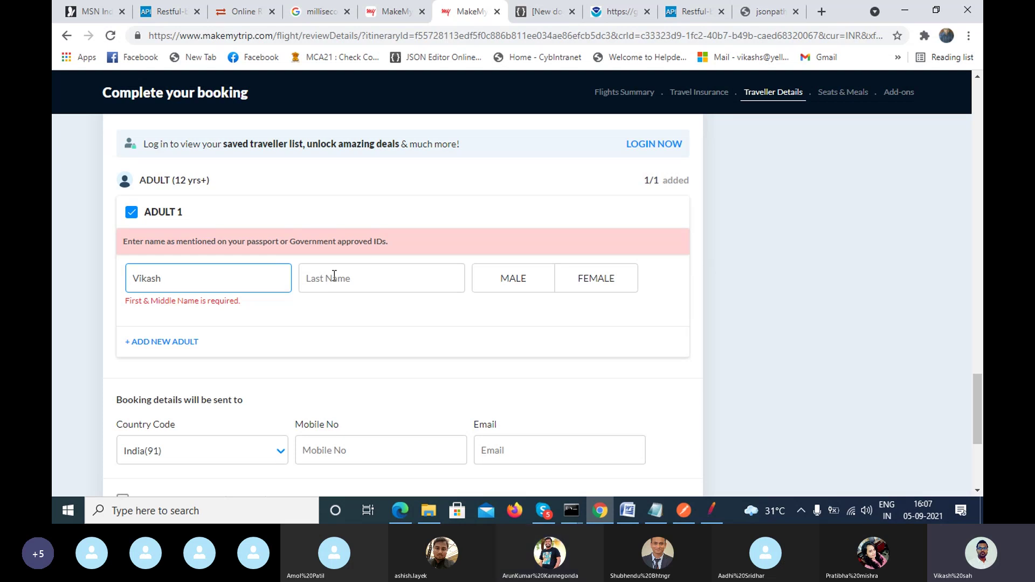
- Highlight the address-to-phoneNumbers section, then the whole body of the sample JSON
{"action": "left_click", "coordinate": [761, 12]}
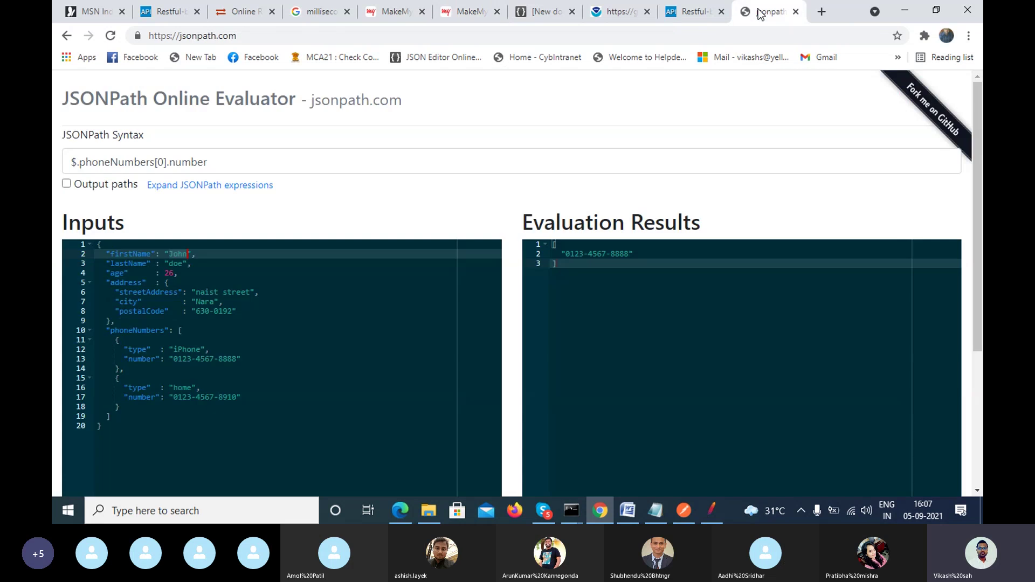
{"action": "left_click_drag", "start_coordinate": [261, 399], "coordinate": [132, 279]}
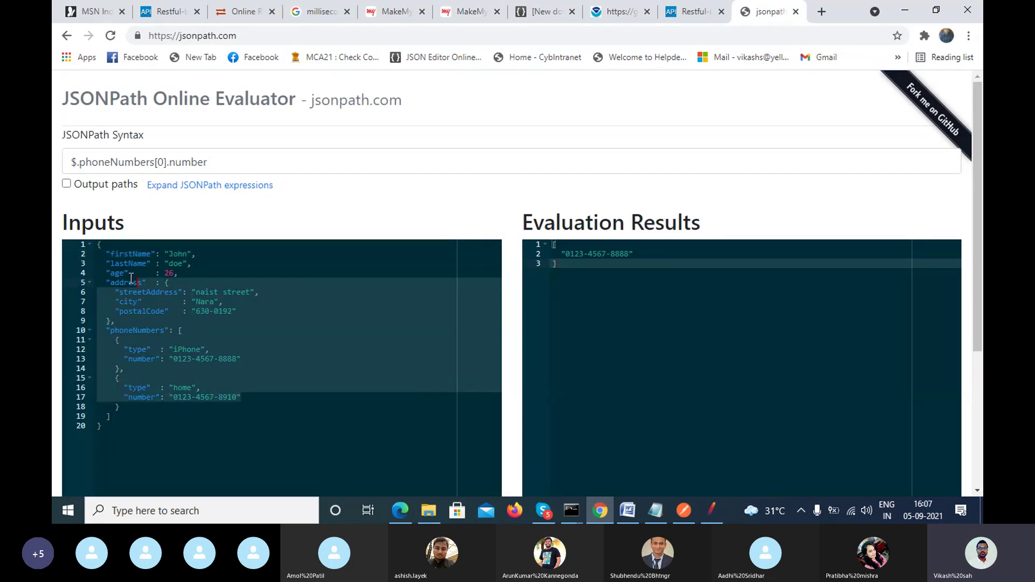
{"action": "left_click", "coordinate": [256, 282]}
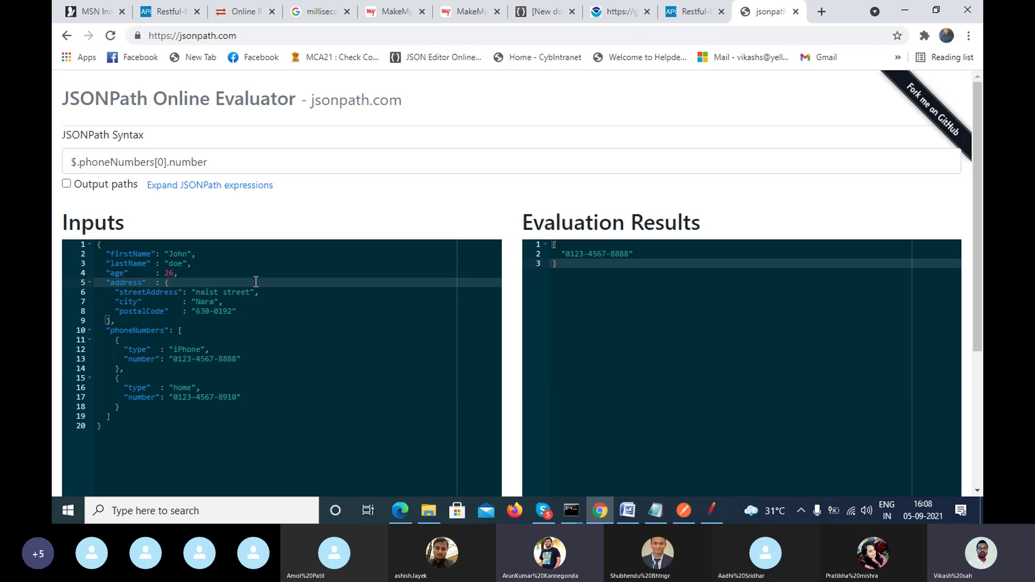
{"action": "left_click", "coordinate": [285, 309]}
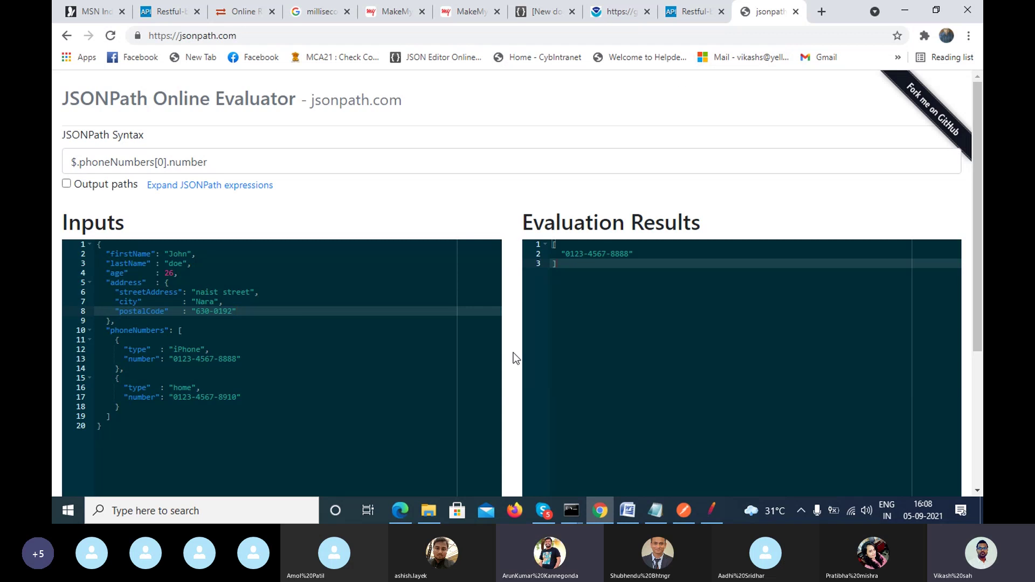
{"action": "left_click", "coordinate": [107, 252]}
{"action": "left_click_drag", "start_coordinate": [107, 252], "coordinate": [129, 415]}
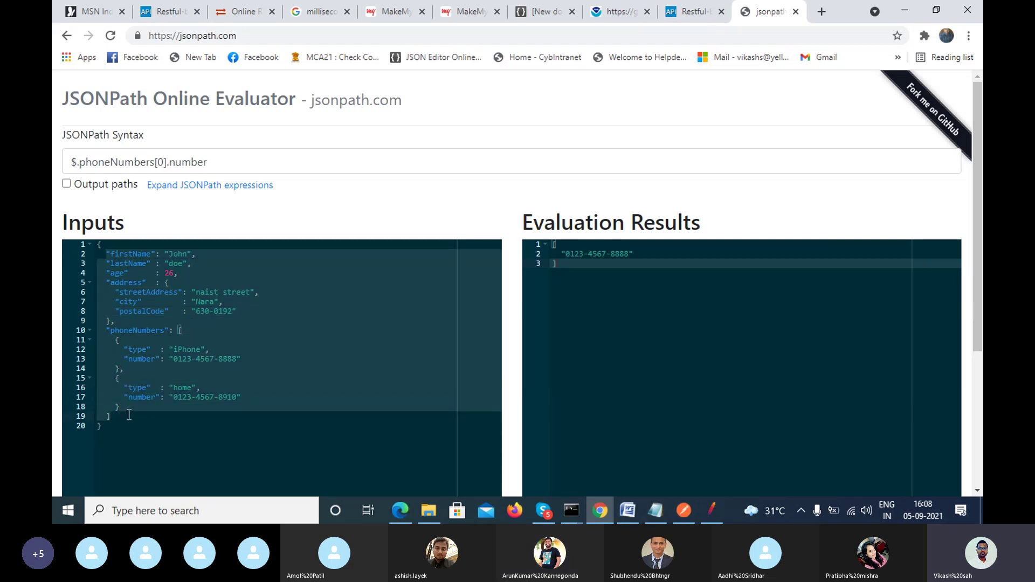
{"action": "left_click", "coordinate": [136, 416]}
- Below the JSON object note, list String array, Int Array and Object Array on separate lines
{"action": "left_click", "coordinate": [656, 510]}
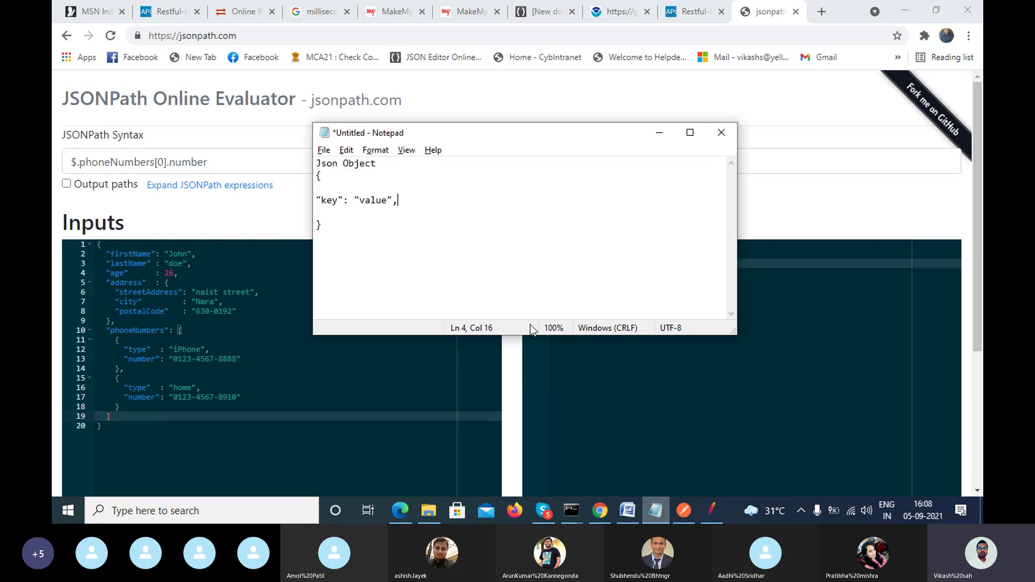
{"action": "left_click", "coordinate": [404, 240]}
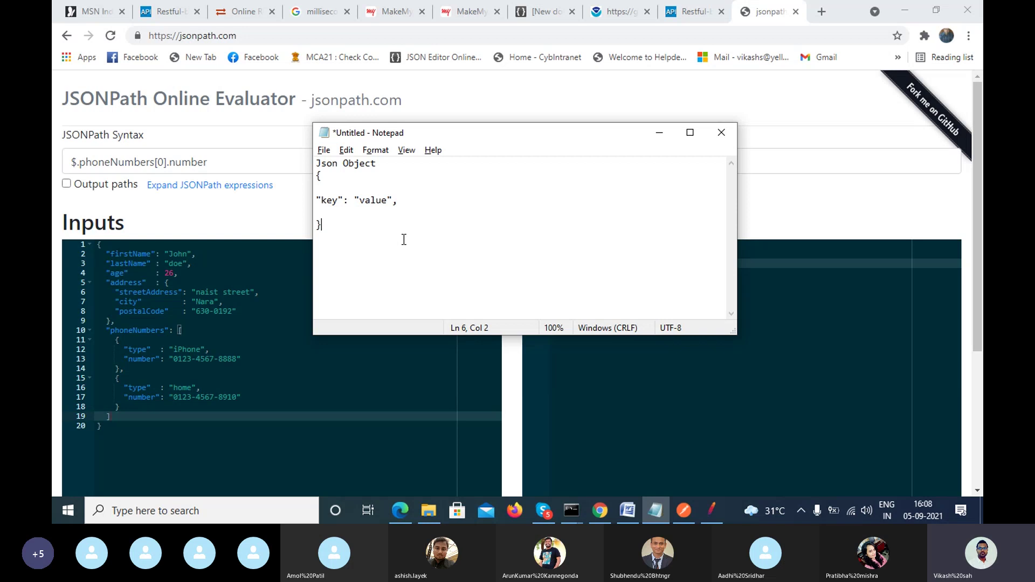
{"action": "key", "text": "Return"}
{"action": "key", "text": "Return"}
{"action": "type", "text": "String array"}
{"action": "key", "text": "Return"}
{"action": "type", "text": "Int"}
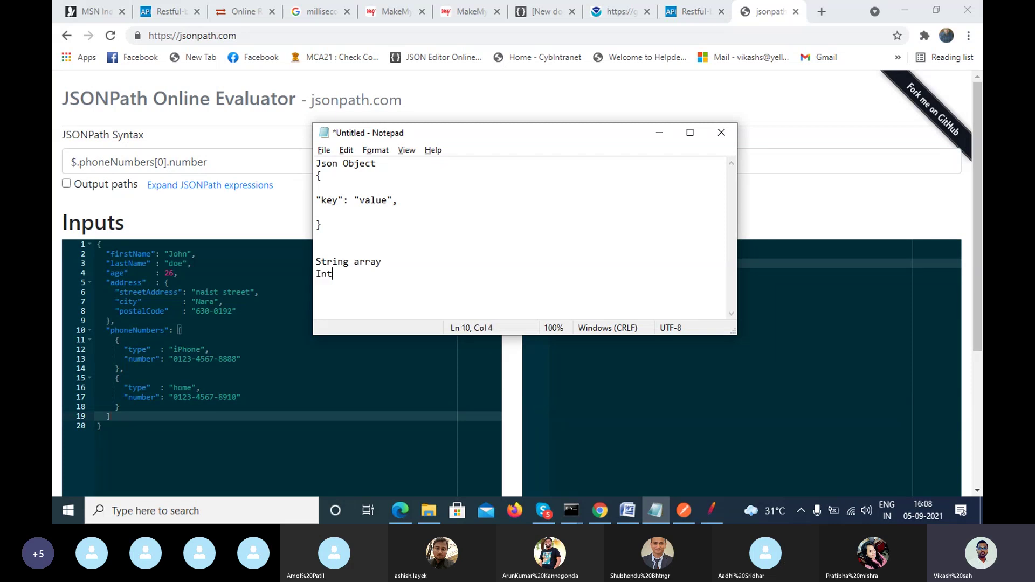
{"action": "type", "text": " Array"}
{"action": "key", "text": "Return"}
{"action": "type", "text": "Object Array"}
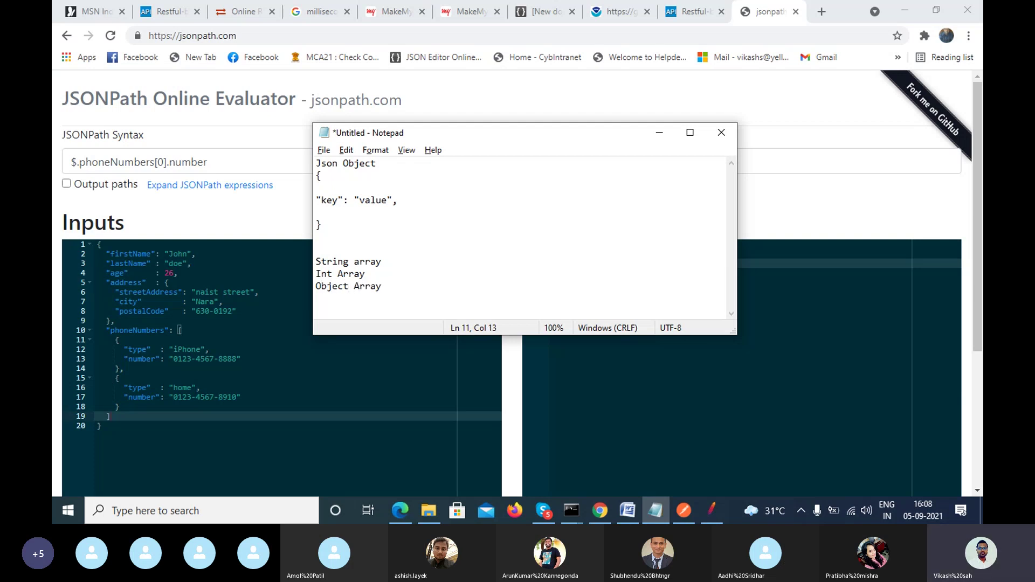
- Type a String arr[] = {...} declaration holding two quoted sample names
{"action": "key", "text": "Return"}
{"action": "key", "text": "Return"}
{"action": "key", "text": "Return"}
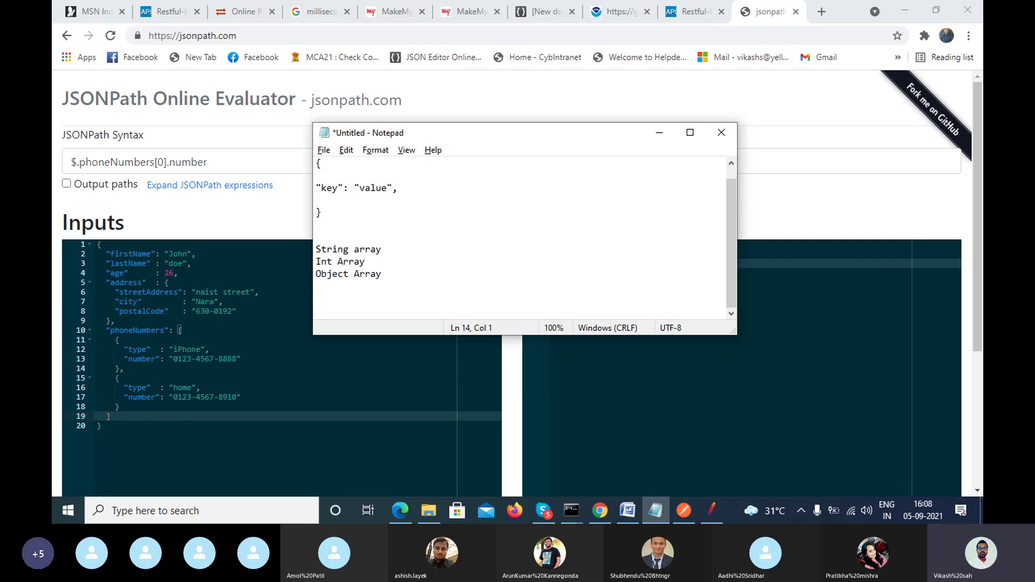
{"action": "key", "text": "Return"}
{"action": "key", "text": "Return"}
{"action": "type", "text": "String "}
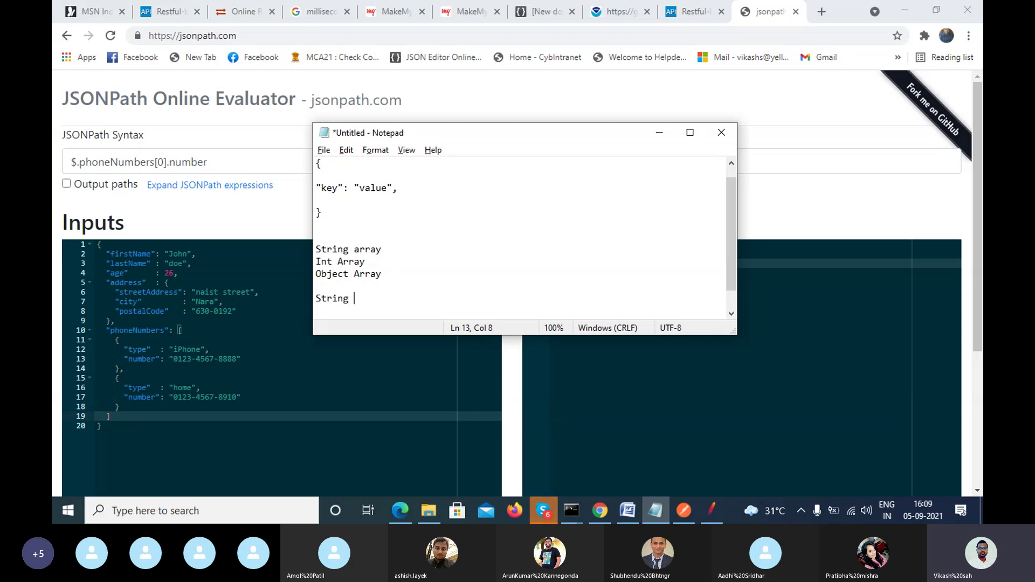
{"action": "type", "text": "Ar"}
{"action": "key", "text": "BackSpace"}
{"action": "key", "text": "BackSpace"}
{"action": "type", "text": "arr"}
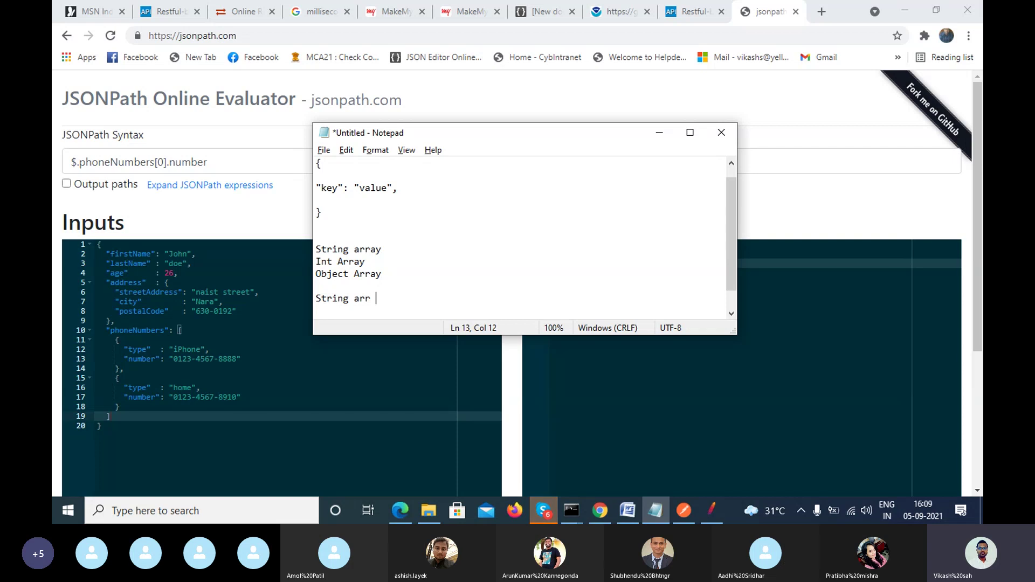
{"action": "key", "text": "BackSpace"}
{"action": "type", "text": "[] ={"}
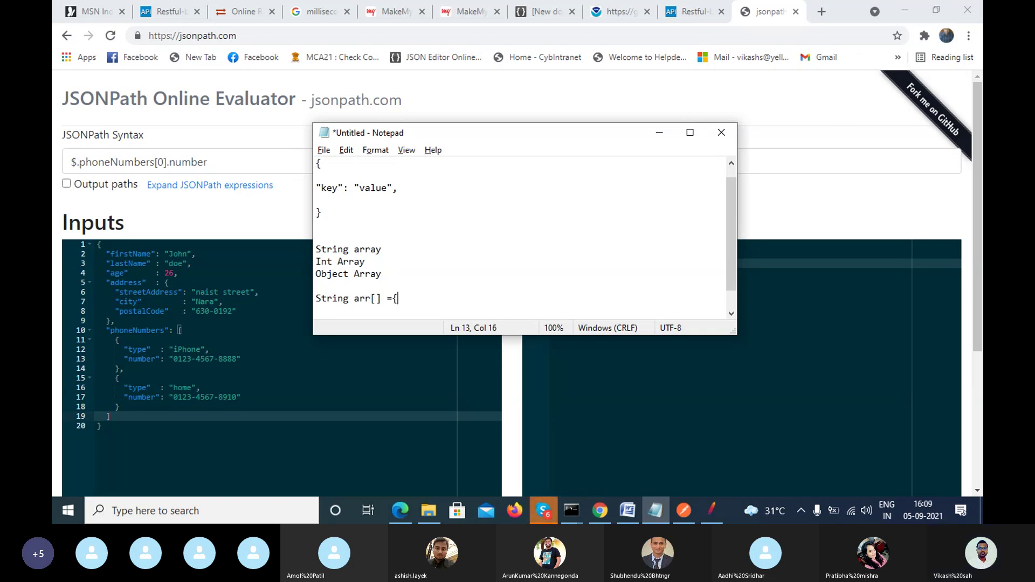
{"action": "type", "text": "\""}
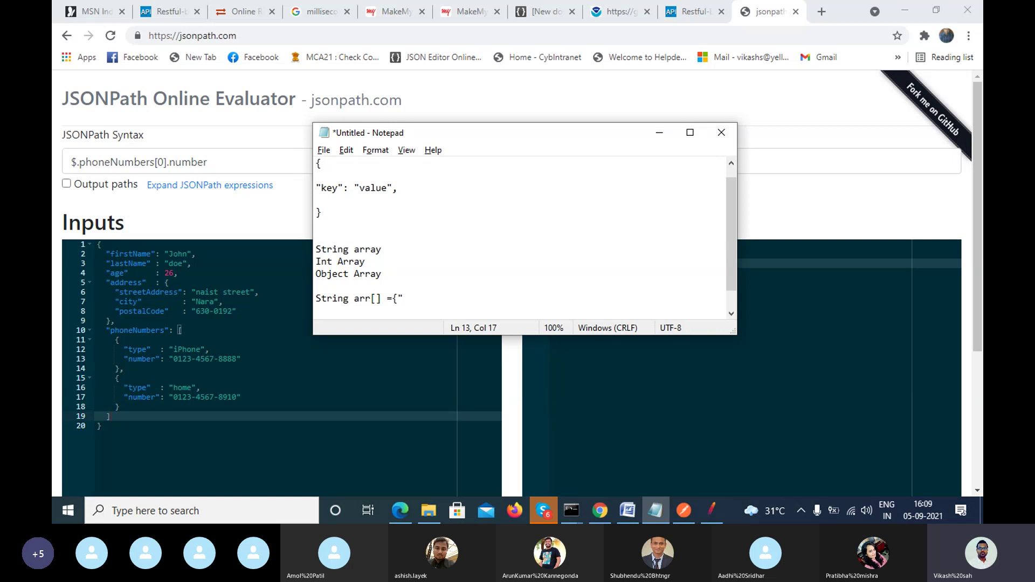
{"action": "type", "text": "vikash\",\"Mohan\"}"}
- Highlight the array values and the String type word in the new declaration
{"action": "key", "text": "Return"}
{"action": "left_click", "coordinate": [405, 298]}
{"action": "left_click_drag", "start_coordinate": [405, 298], "coordinate": [480, 298]}
{"action": "left_click_drag", "start_coordinate": [318, 298], "coordinate": [350, 298]}
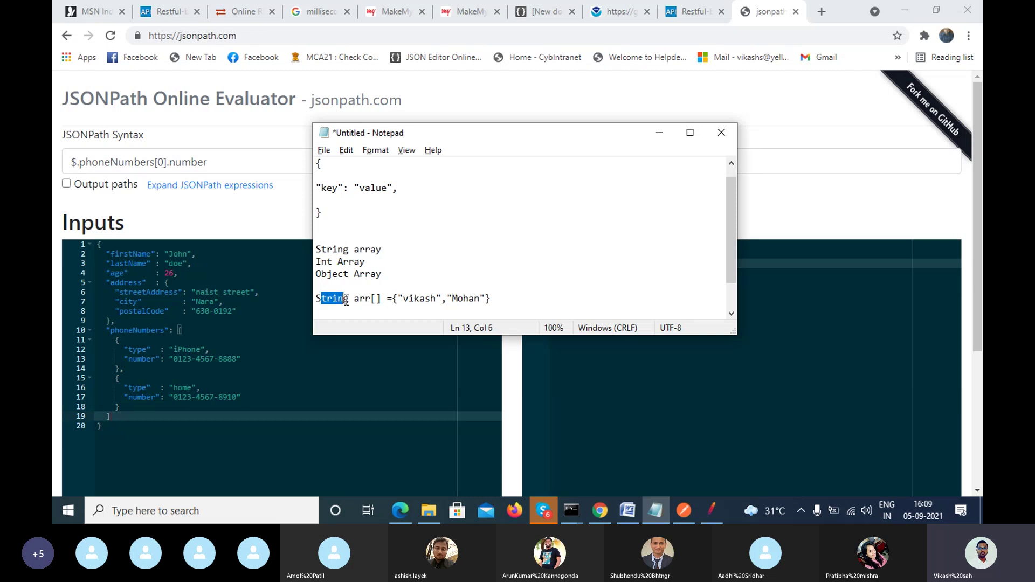
{"action": "left_click", "coordinate": [516, 298]}
{"action": "key", "text": "Return"}
{"action": "type", "text": "intb"}
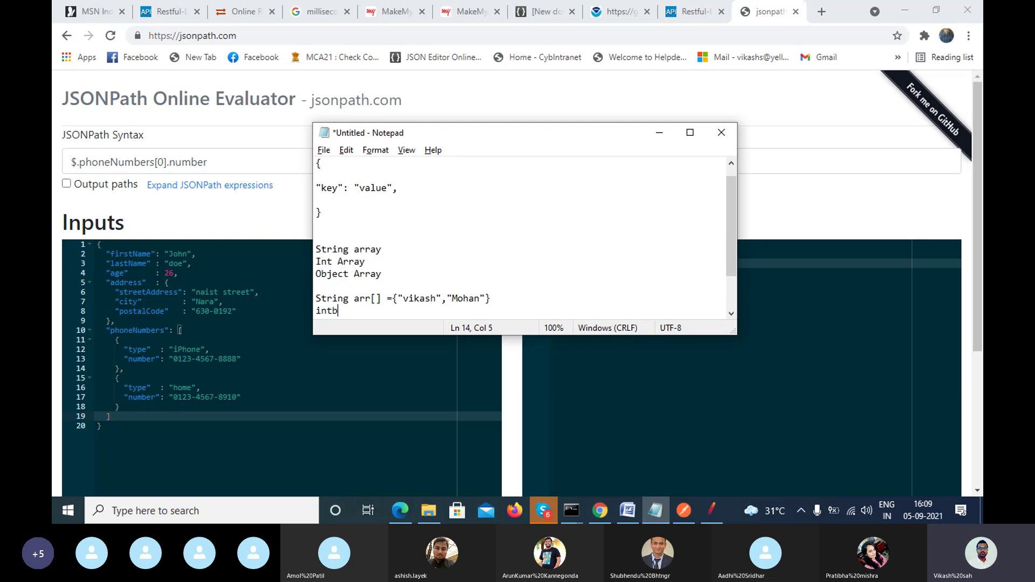
{"action": "key", "text": "BackSpace"}
{"action": "type", "text": "arr[] = {1,2 3"}
{"action": "key", "text": "BackSpace"}
{"action": "key", "text": "BackSpace"}
{"action": "key", "text": "BackSpace"}
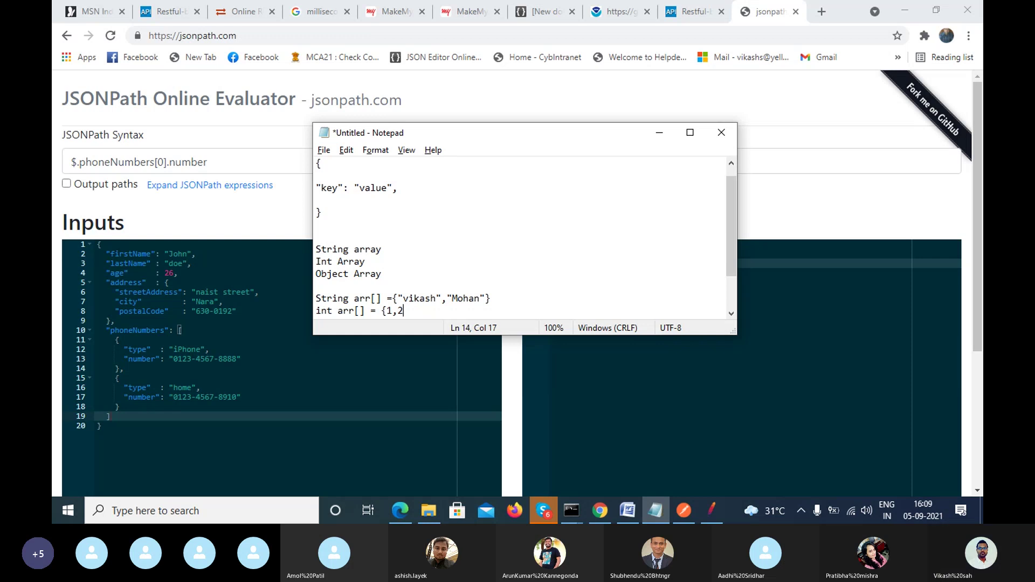
{"action": "type", "text": ",3}"}
{"action": "key", "text": "Return"}
{"action": "key", "text": "Return"}
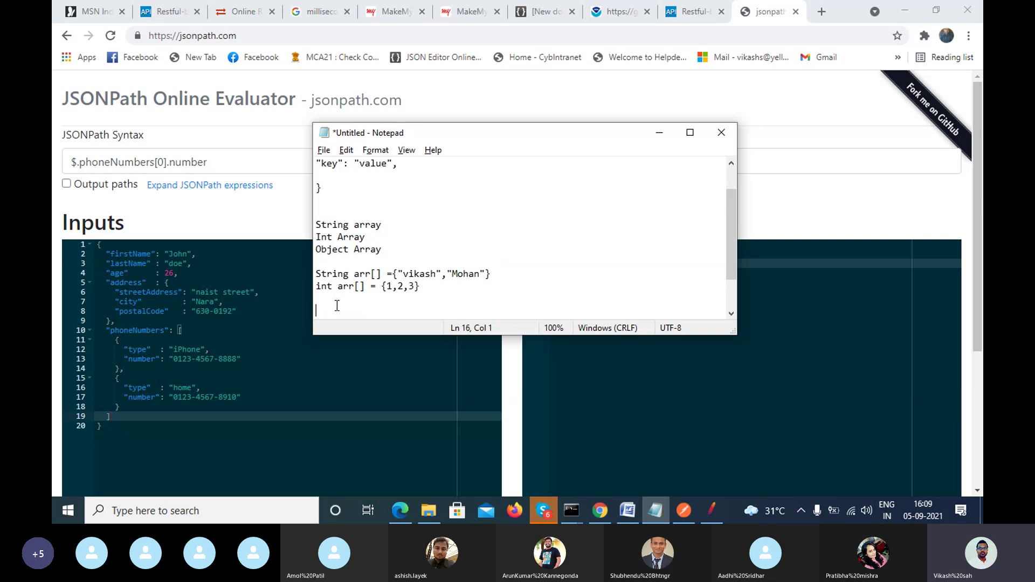
{"action": "type", "text": "obj arr[] ={\"vikasg"}
{"action": "key", "text": "BackSpace"}
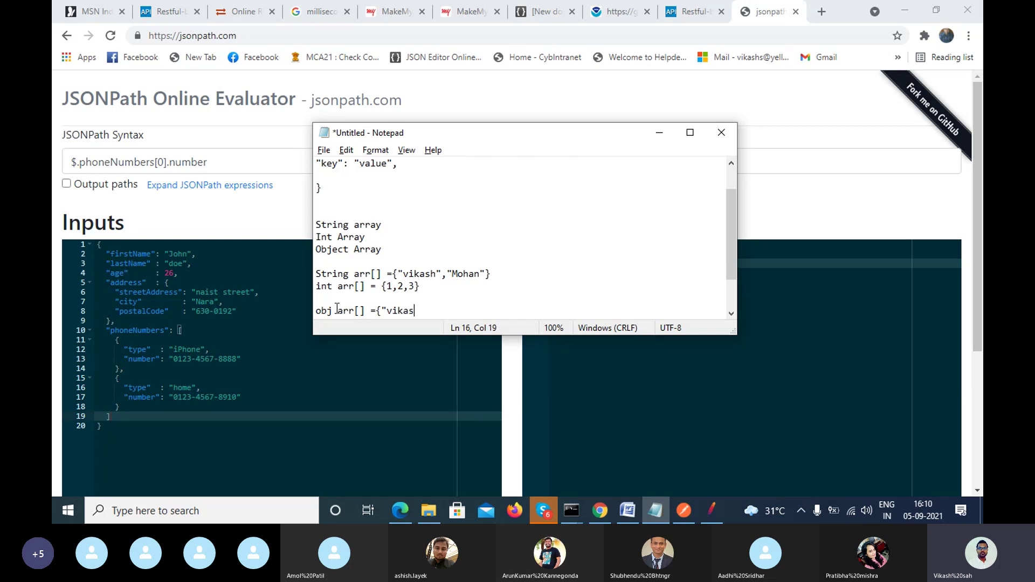
{"action": "type", "text": "h\", \"Mohab\", 2,7}"}
{"action": "scroll", "coordinate": [517, 270], "scroll_direction": "down", "scroll_amount": 2}
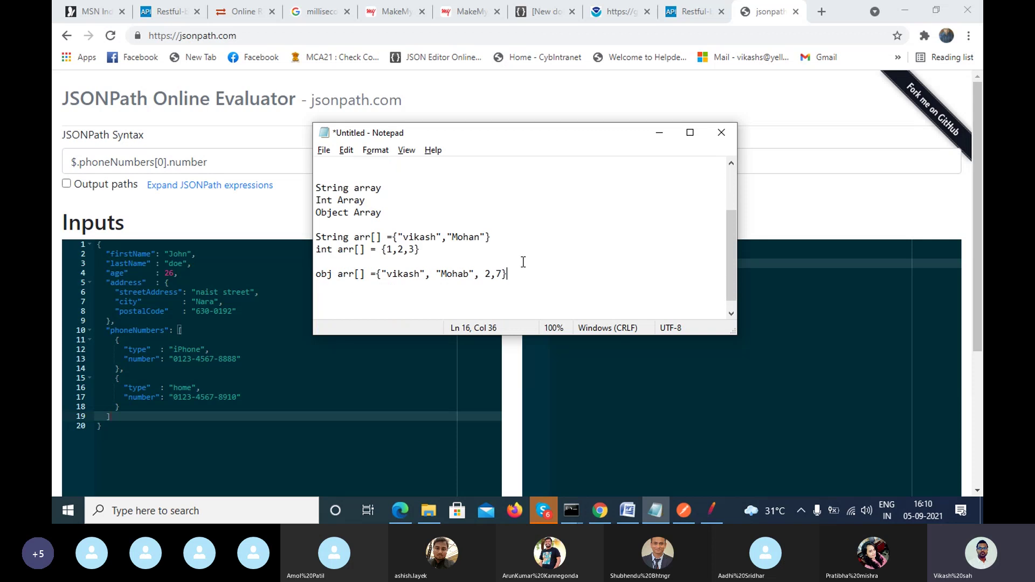
{"action": "left_click_drag", "start_coordinate": [523, 263], "coordinate": [316, 237]}
- Remove the int and object examples and add three more quoted sample names to String arr[]
{"action": "key", "text": "BackSpace"}
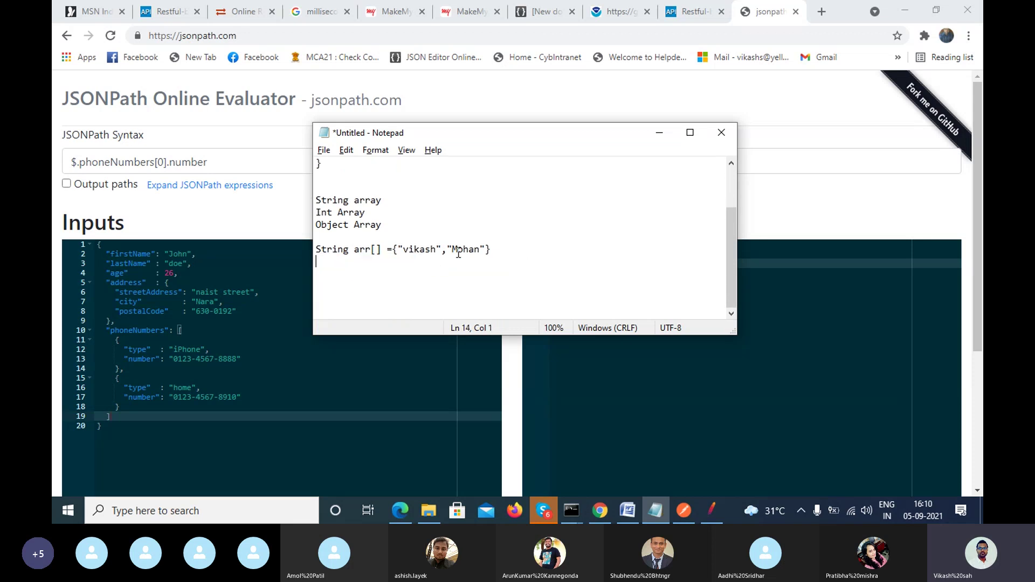
{"action": "left_click", "coordinate": [486, 248]}
{"action": "type", "text": ",\"Mohan\",\"Vinay"}
{"action": "key", "text": "Right"}
{"action": "type", "text": ",\"Vinay\",\"rahul"}
{"action": "key", "text": "Right"}
{"action": "type", "text": ",\"Sonam"}
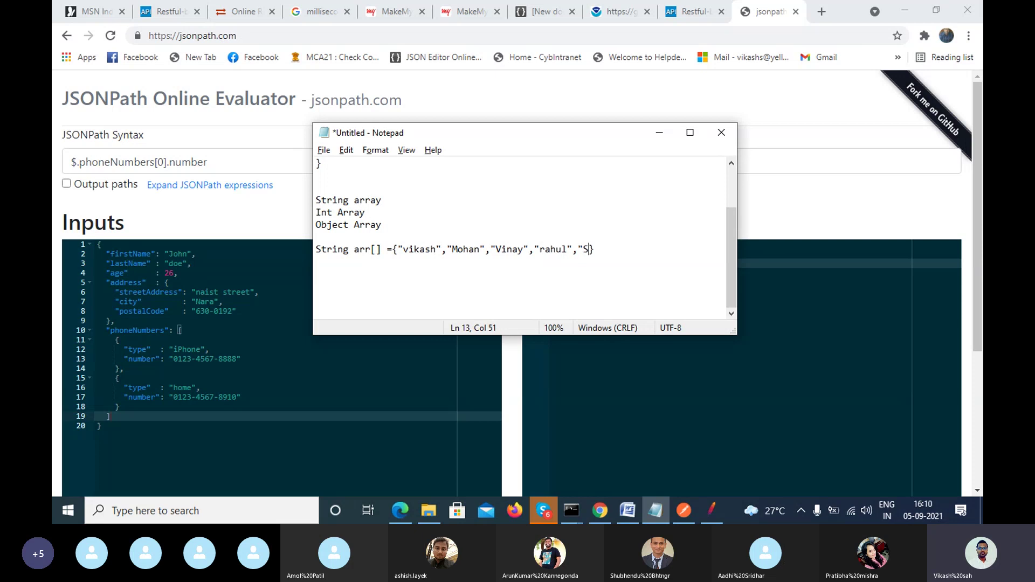
{"action": "key", "text": "shift+Left"}
{"action": "type", "text": "\""}
- Highlight the array values inside the braces, ending with all of them selected
{"action": "left_click_drag", "start_coordinate": [392, 249], "coordinate": [443, 249]}
{"action": "left_click", "coordinate": [446, 264]}
{"action": "left_click_drag", "start_coordinate": [404, 250], "coordinate": [620, 248]}
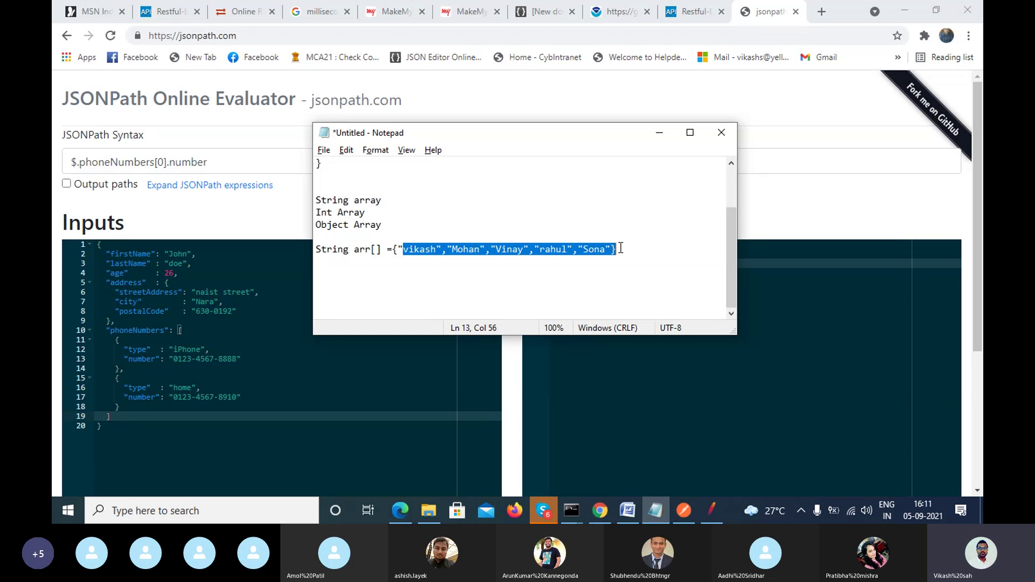
{"action": "left_click", "coordinate": [624, 248]}
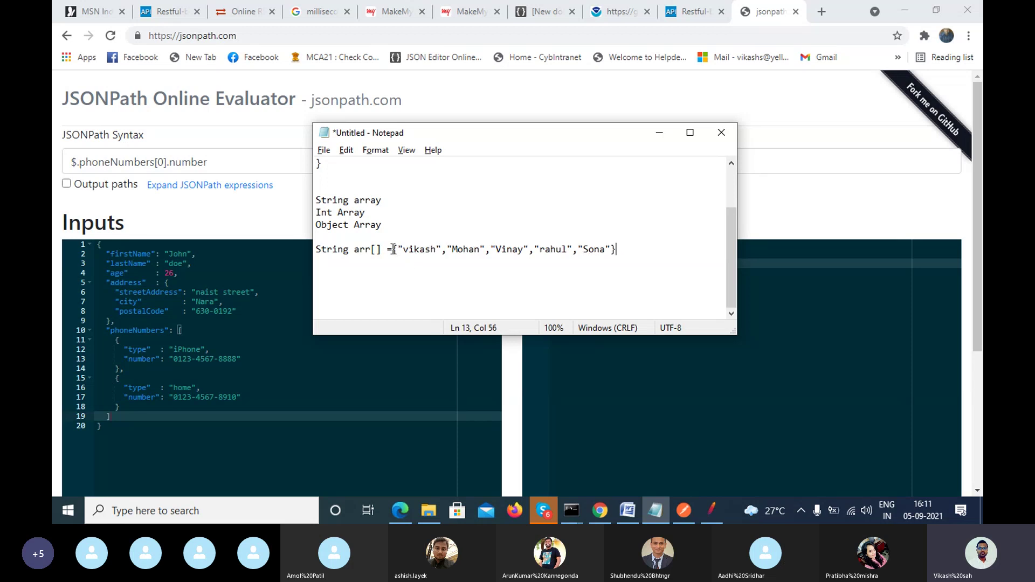
{"action": "left_click_drag", "start_coordinate": [394, 249], "coordinate": [618, 253]}
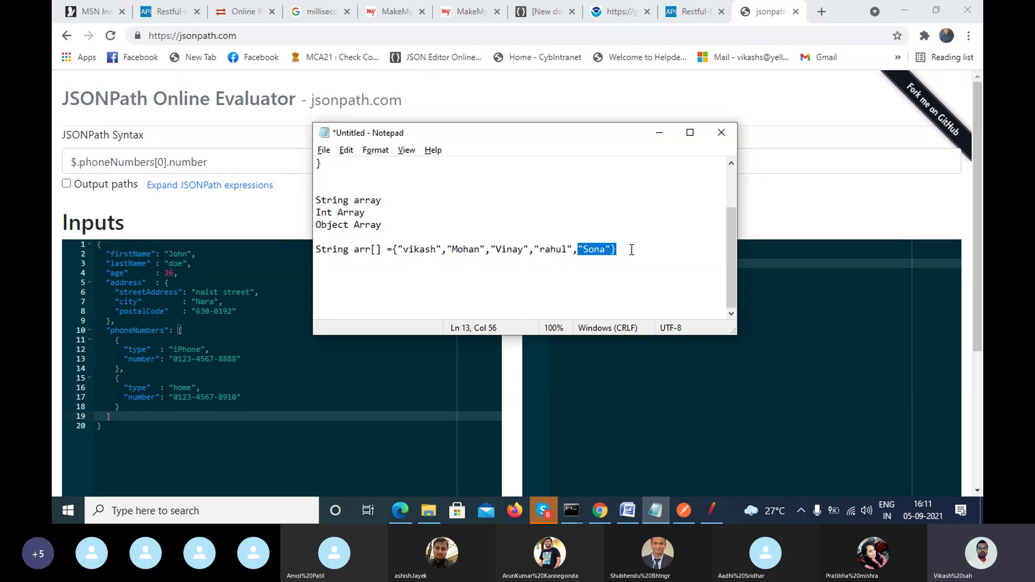
{"action": "left_click", "coordinate": [631, 250]}
{"action": "left_click_drag", "start_coordinate": [403, 252], "coordinate": [579, 258]}
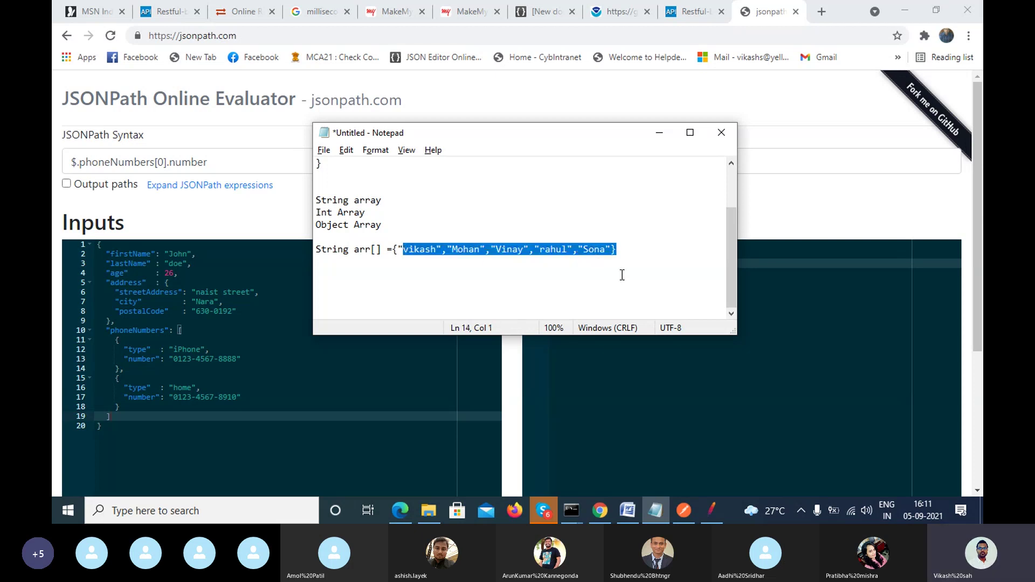
- Add a 'Length = 5' line and refill the array with "ABF", "asasa", "asas", "1111", "oopp"
{"action": "key", "text": "Return"}
{"action": "type", "text": "Lenght"}
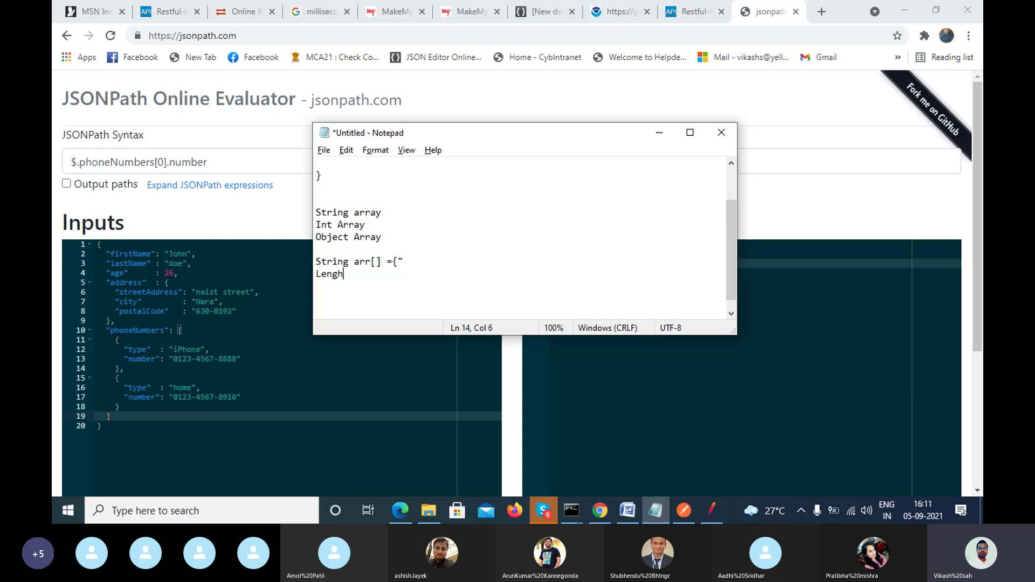
{"action": "key", "text": "BackSpace"}
{"action": "key", "text": "BackSpace"}
{"action": "key", "text": "BackSpace"}
{"action": "type", "text": "g"}
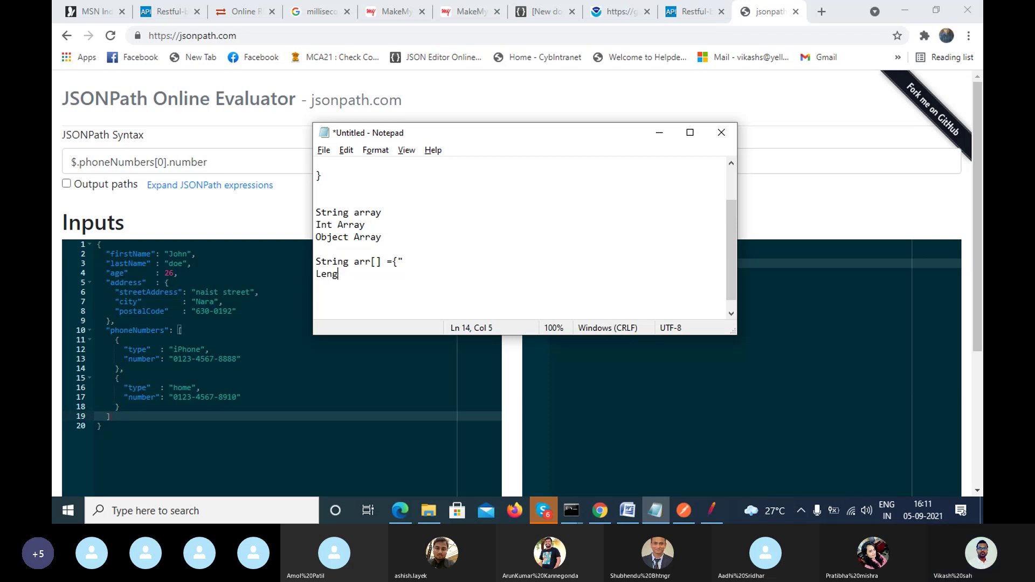
{"action": "type", "text": "th = 5"}
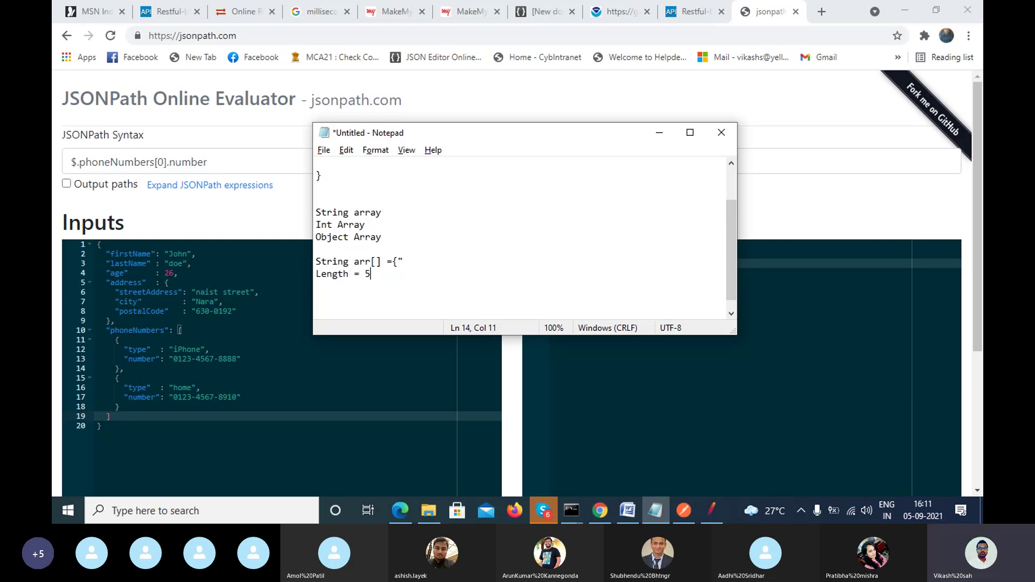
{"action": "key", "text": "ctrl+z"}
{"action": "key", "text": "ctrl+z"}
{"action": "key", "text": "ctrl+z"}
{"action": "key", "text": "ctrl+z"}
{"action": "key", "text": "ctrl+z"}
{"action": "key", "text": "ctrl+z"}
{"action": "key", "text": "ctrl+z"}
{"action": "key", "text": "ctrl+z"}
{"action": "left_click", "coordinate": [624, 257]}
{"action": "key", "text": "ctrl+z"}
{"action": "key", "text": "ctrl+z"}
{"action": "key", "text": "ctrl+z"}
{"action": "key", "text": "ctrl+z"}
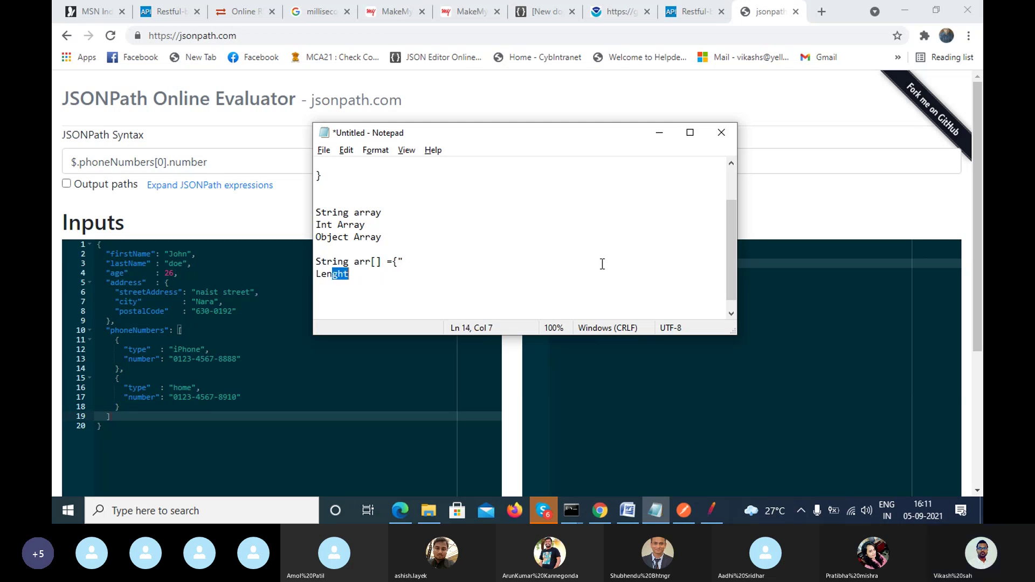
{"action": "key", "text": "ctrl+z"}
{"action": "key", "text": "ctrl+z"}
{"action": "key", "text": "ctrl+z"}
{"action": "key", "text": "ctrl+z"}
{"action": "key", "text": "ctrl+z"}
{"action": "key", "text": "ctrl+z"}
{"action": "key", "text": "ctrl+z"}
{"action": "key", "text": "ctrl+z"}
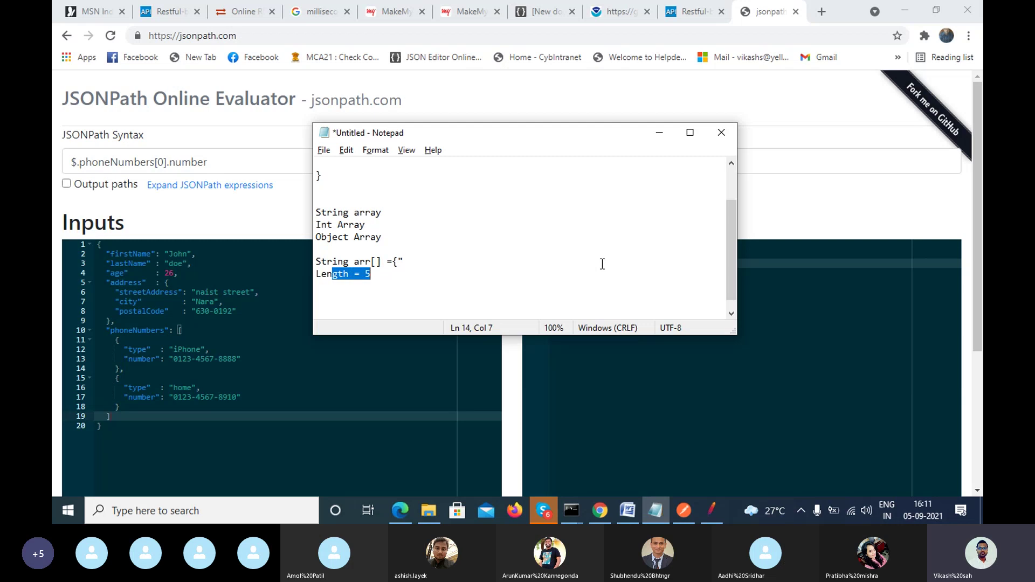
{"action": "left_click", "coordinate": [463, 259]}
{"action": "type", "text": "ABF\""}
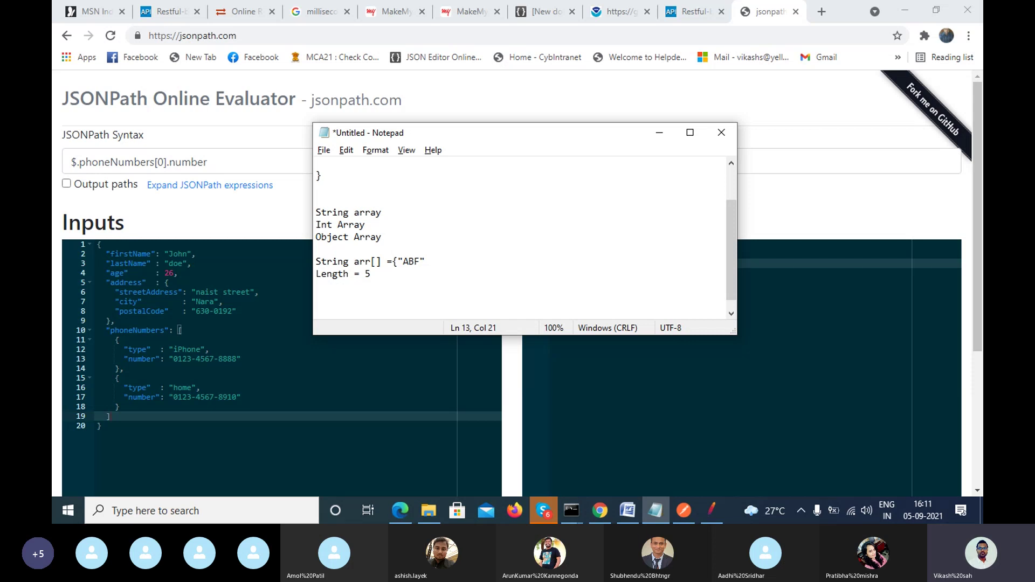
{"action": "type", "text": ",:"}
{"action": "type", "text": "\""}
{"action": "type", "text": "as"}
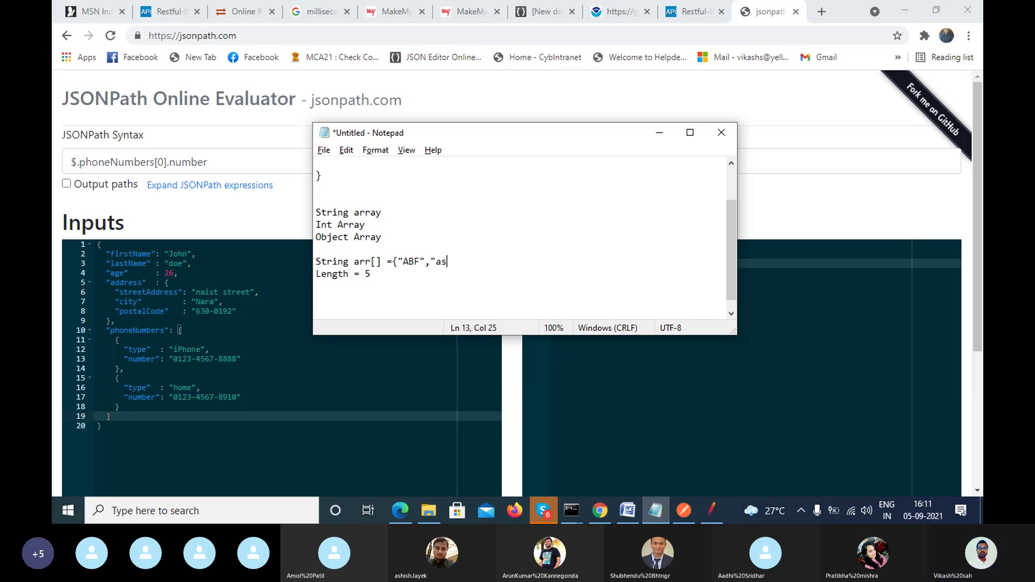
{"action": "type", "text": "asa\",\"asas\""}
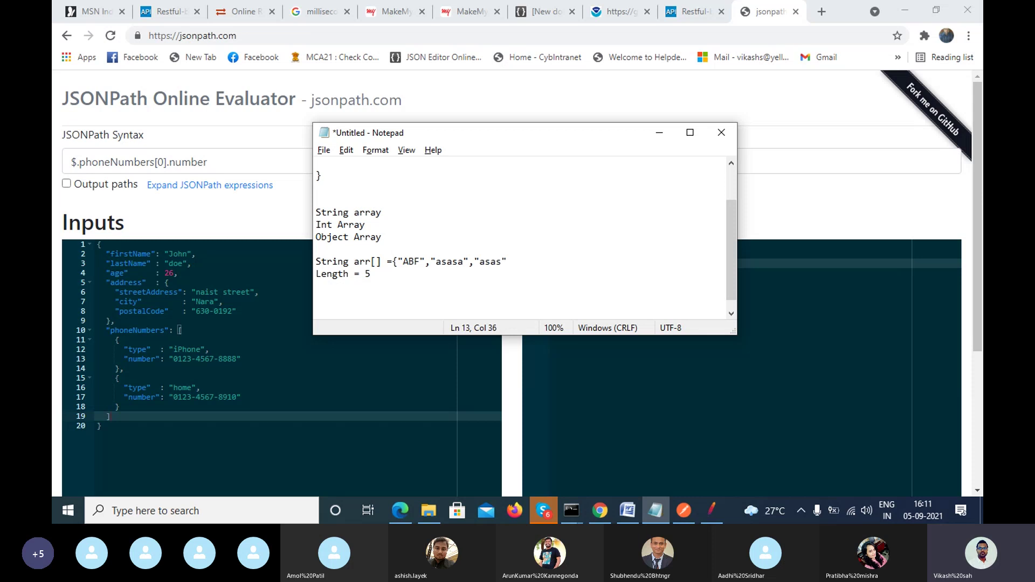
{"action": "type", "text": ",\"1111\",\"oopp\"}"}
- Write index numbers 0 1 2 3 4 beneath the Length line
{"action": "left_click", "coordinate": [387, 277]}
{"action": "key", "text": "Return"}
{"action": "left_click", "coordinate": [416, 271]}
{"action": "type", "text": "0"}
{"action": "key", "text": "BackSpace"}
{"action": "key", "text": "BackSpace"}
{"action": "key", "text": "BackSpace"}
{"action": "type", "text": "1      2       3      4"}
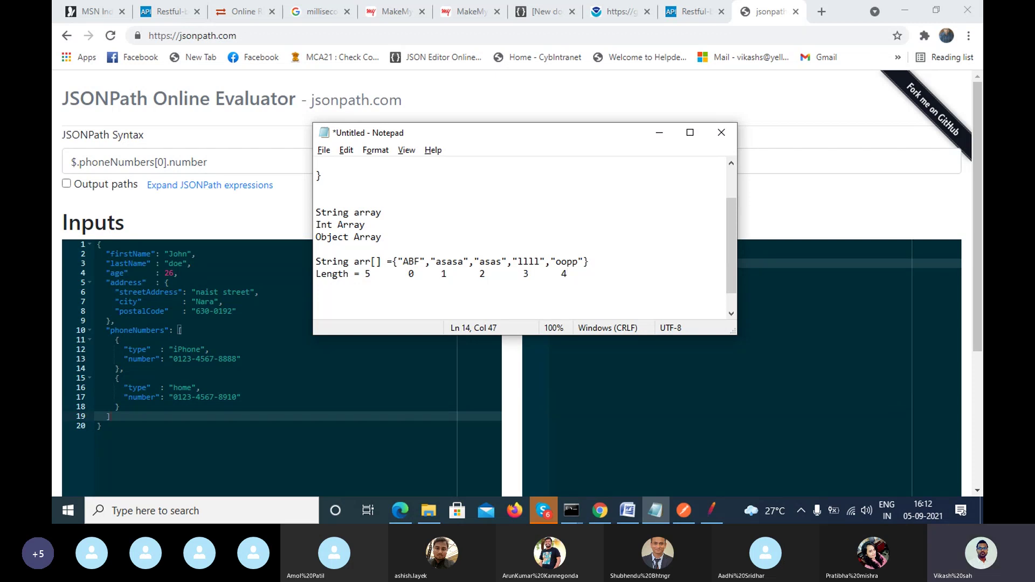
- Append "HHHH" to the array, change the length to 6 and add index 5
{"action": "left_click", "coordinate": [584, 262]}
{"action": "type", "text": ",\"HHHH\""}
{"action": "left_click", "coordinate": [372, 275]}
{"action": "key", "text": "BackSpace"}
{"action": "type", "text": "6"}
{"action": "left_click", "coordinate": [608, 270]}
{"action": "type", "text": "5"}
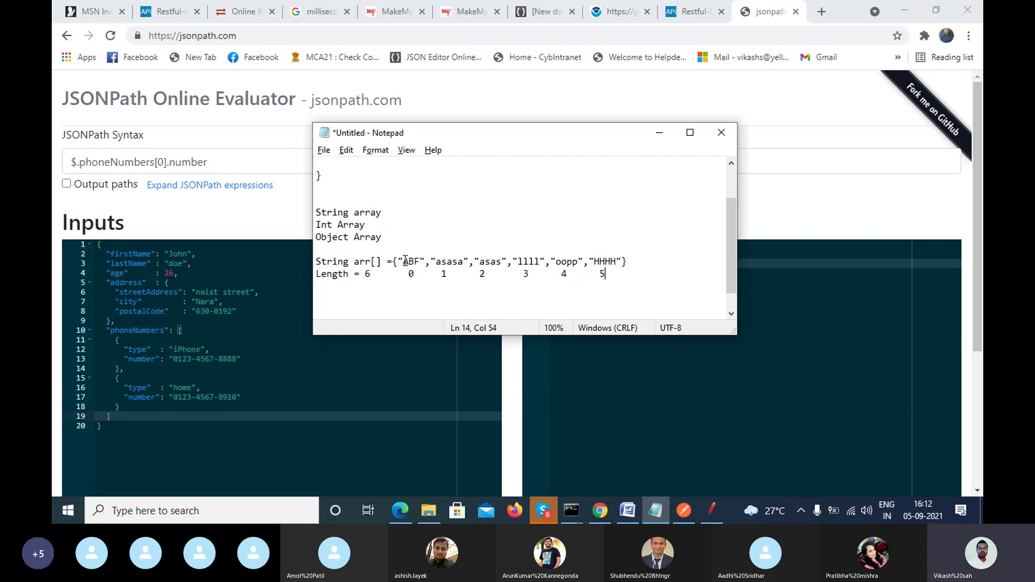
- Locate index 0 and the first phoneNumbers entry in the notes and the sample JSON
{"action": "left_click_drag", "start_coordinate": [405, 262], "coordinate": [419, 261]}
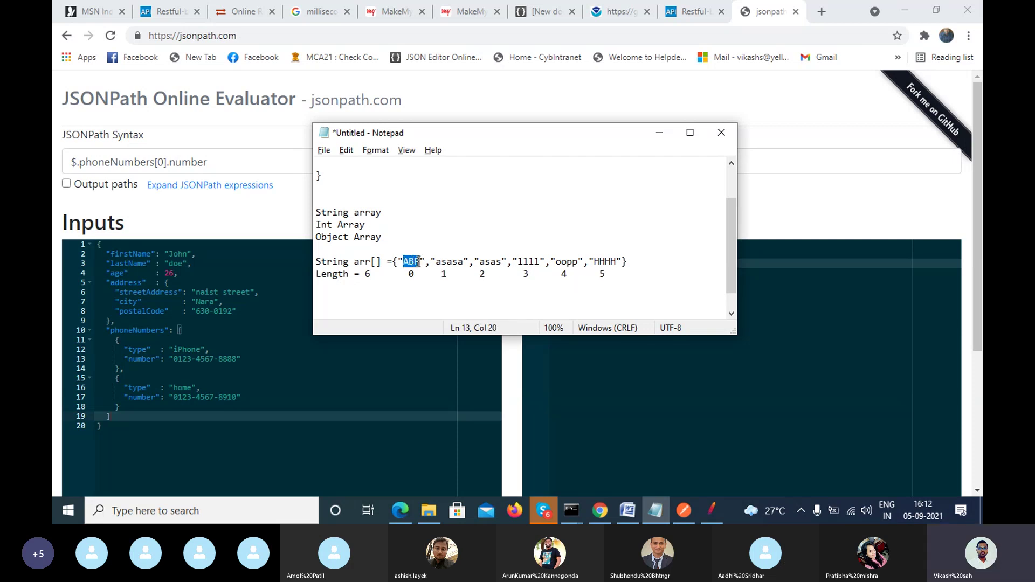
{"action": "left_click", "coordinate": [401, 286]}
{"action": "left_click_drag", "start_coordinate": [399, 262], "coordinate": [414, 262]}
{"action": "left_click", "coordinate": [414, 290]}
{"action": "left_click", "coordinate": [417, 276]}
{"action": "left_click", "coordinate": [250, 163]}
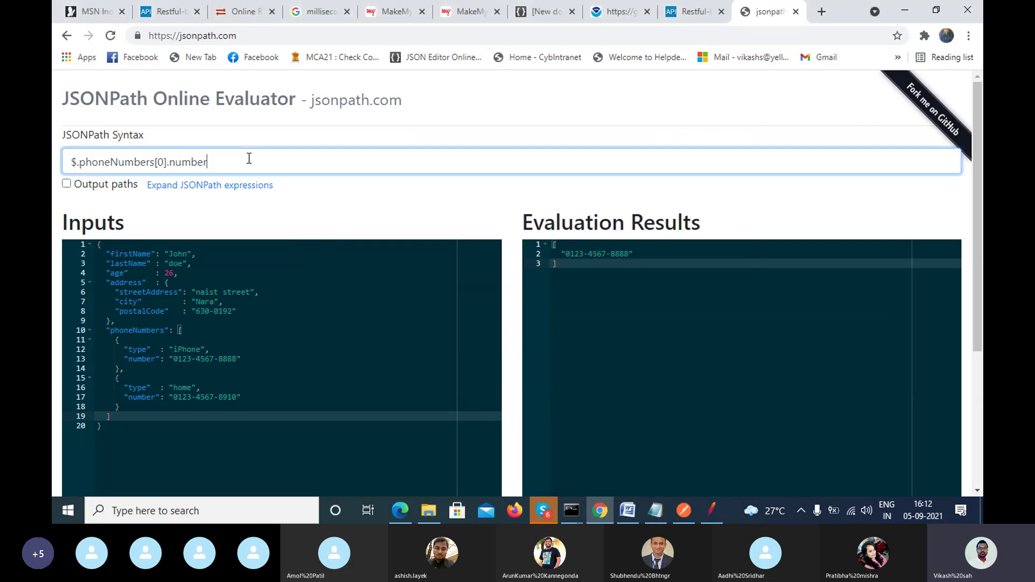
{"action": "left_click_drag", "start_coordinate": [129, 362], "coordinate": [152, 361]}
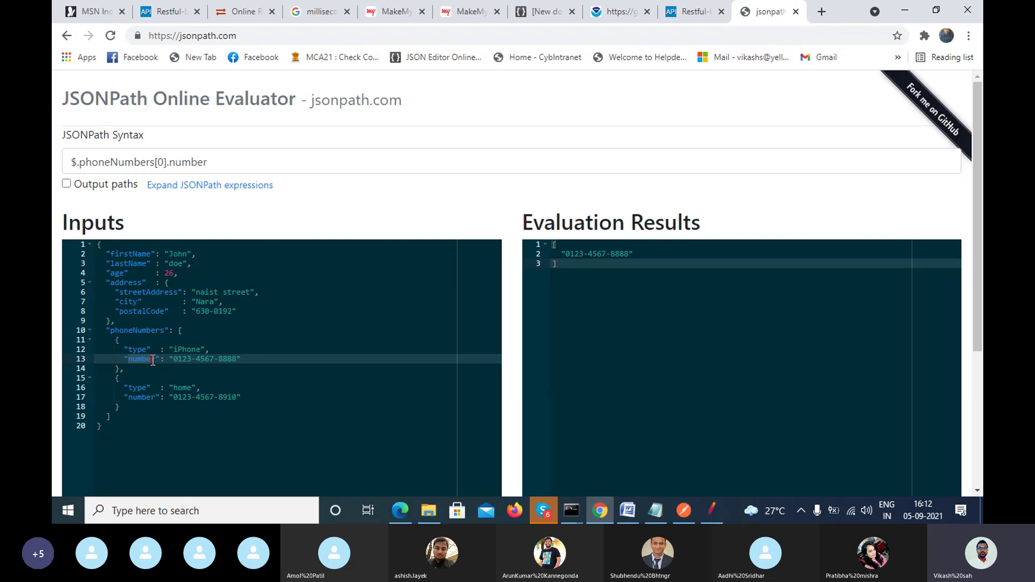
{"action": "left_click_drag", "start_coordinate": [114, 339], "coordinate": [126, 369]}
{"action": "left_click", "coordinate": [163, 160]}
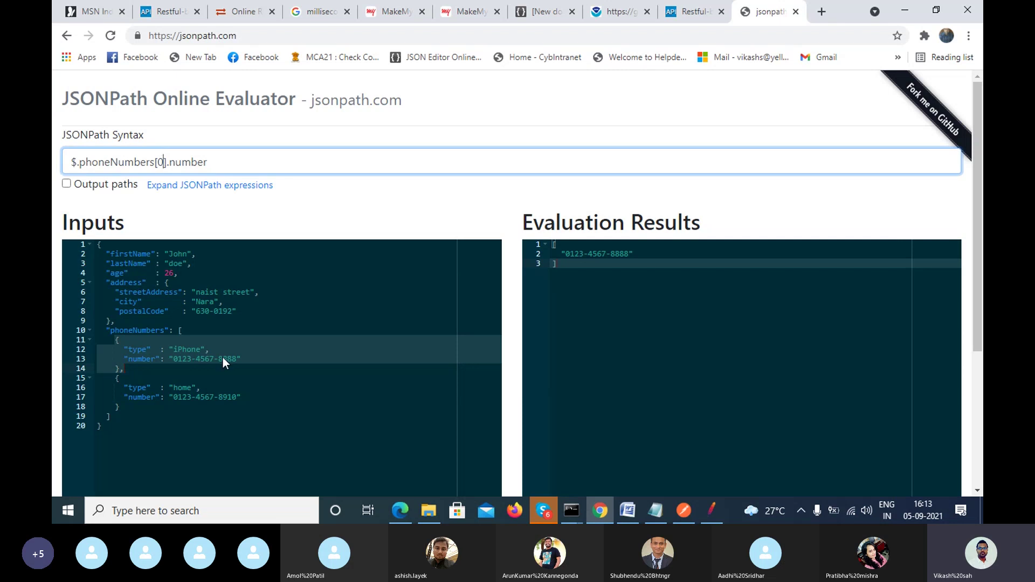
{"action": "left_click", "coordinate": [168, 424]}
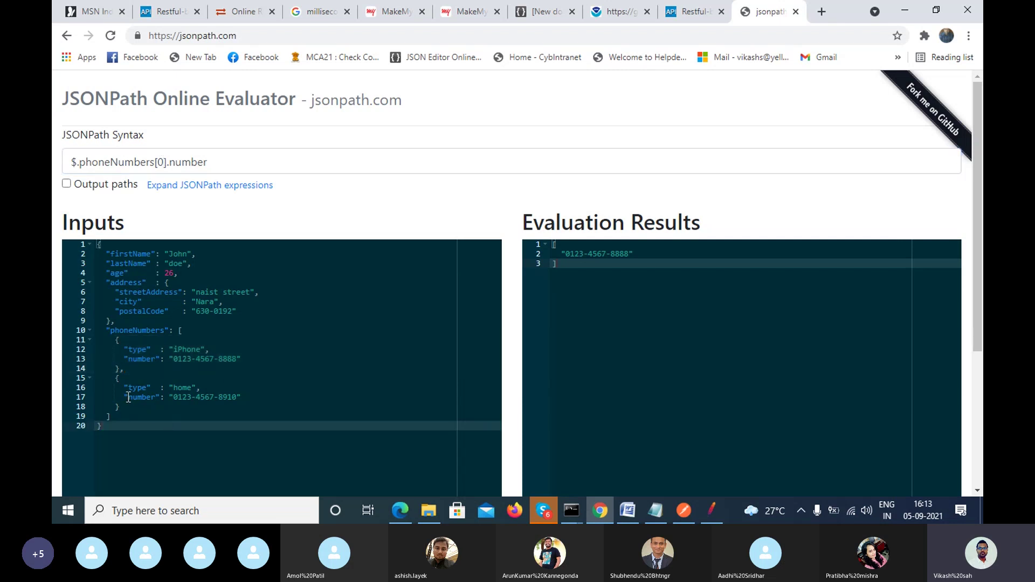
{"action": "left_click_drag", "start_coordinate": [127, 397], "coordinate": [156, 398]}
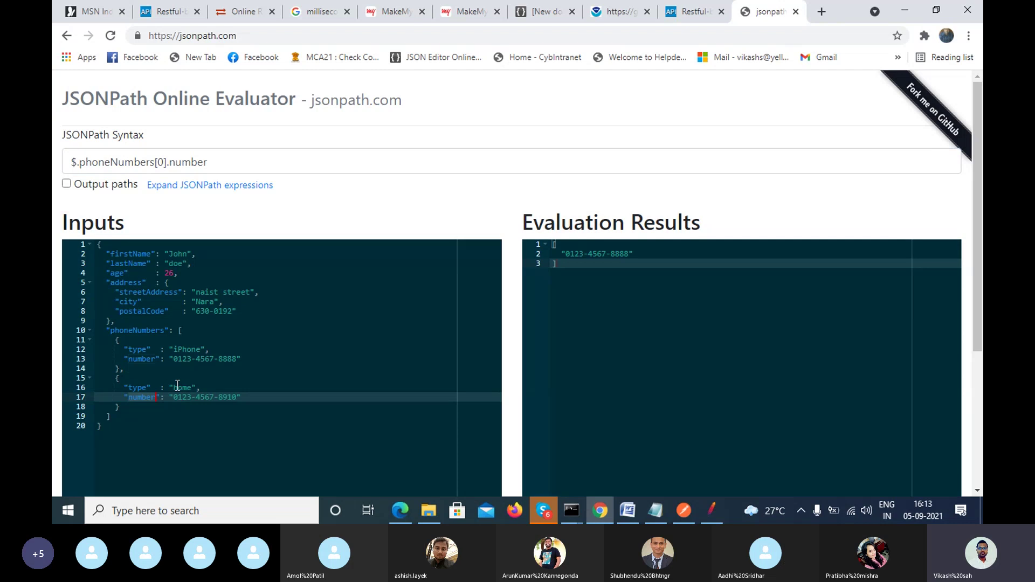
{"action": "left_click_drag", "start_coordinate": [114, 339], "coordinate": [134, 406]}
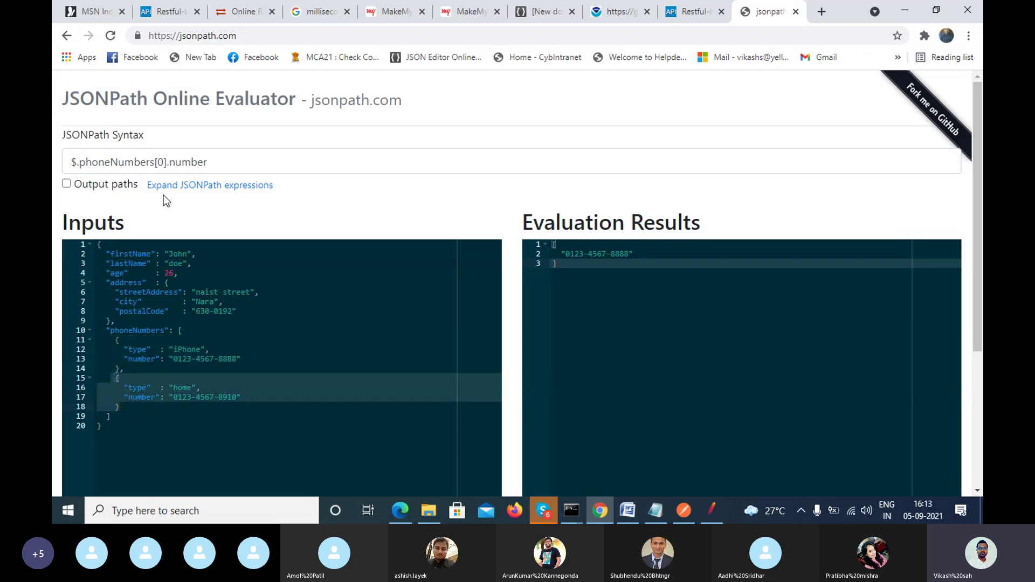
{"action": "left_click", "coordinate": [163, 162]}
{"action": "key", "text": "BackSpace"}
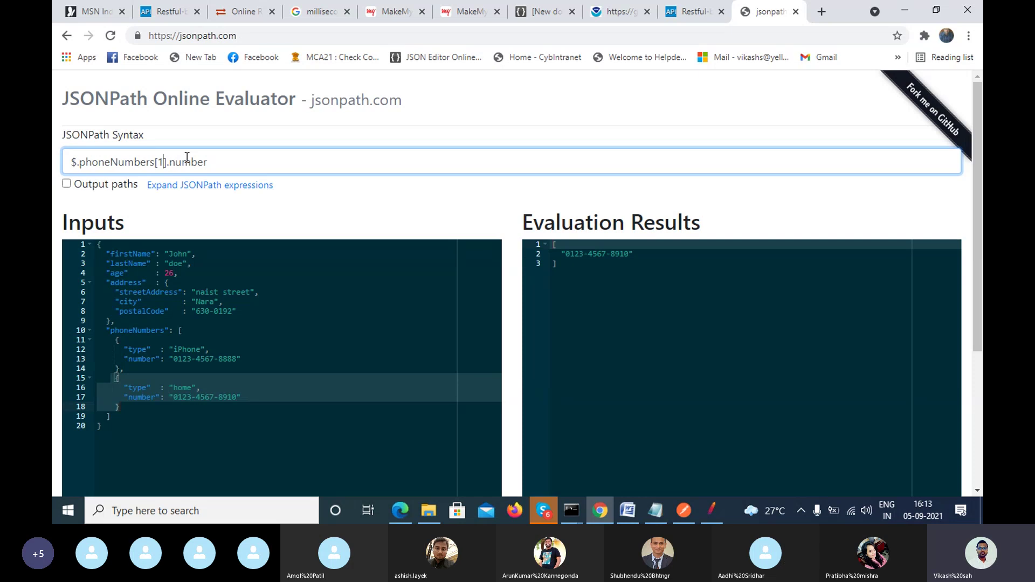
{"action": "type", "text": "1"}
{"action": "left_click", "coordinate": [582, 289]}
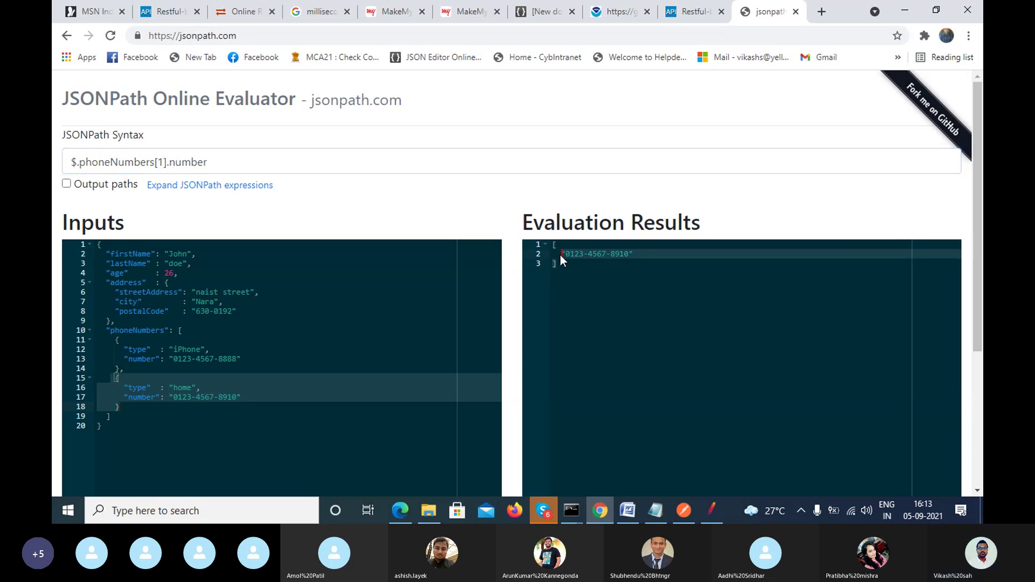
- Minimize the video call window and dismiss its floating preview
{"action": "left_click", "coordinate": [546, 509]}
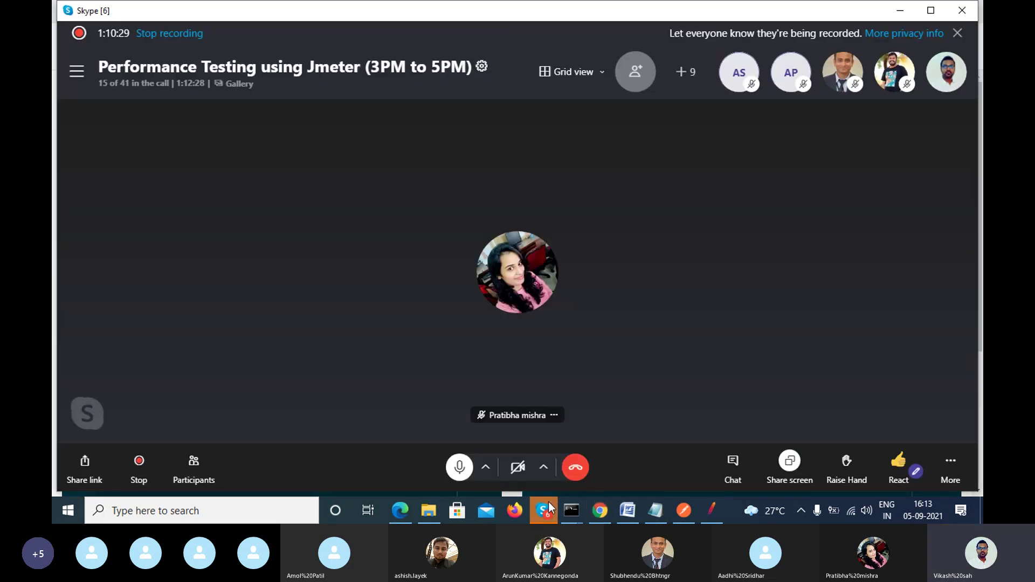
{"action": "left_click", "coordinate": [899, 11]}
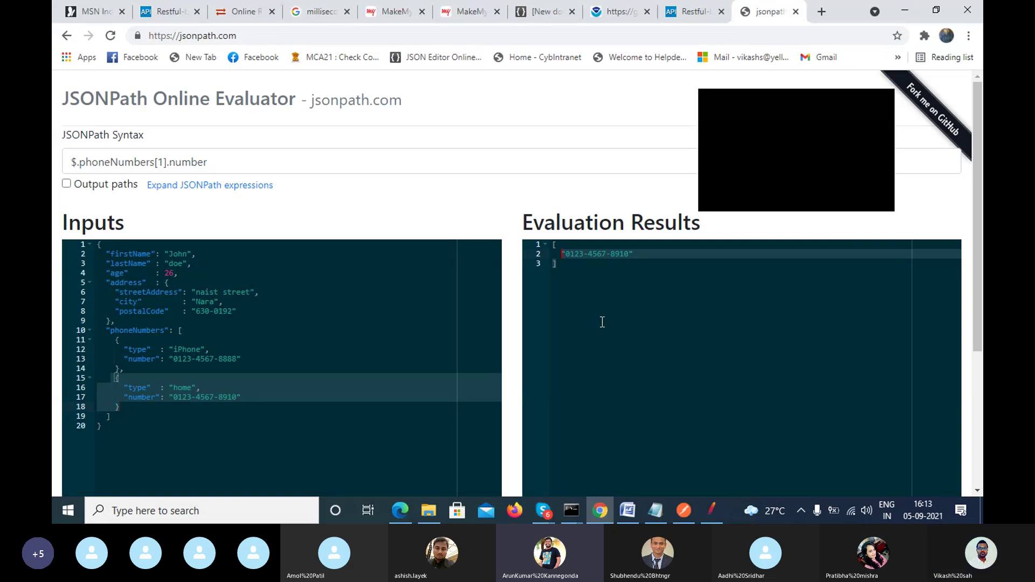
{"action": "left_click", "coordinate": [874, 96]}
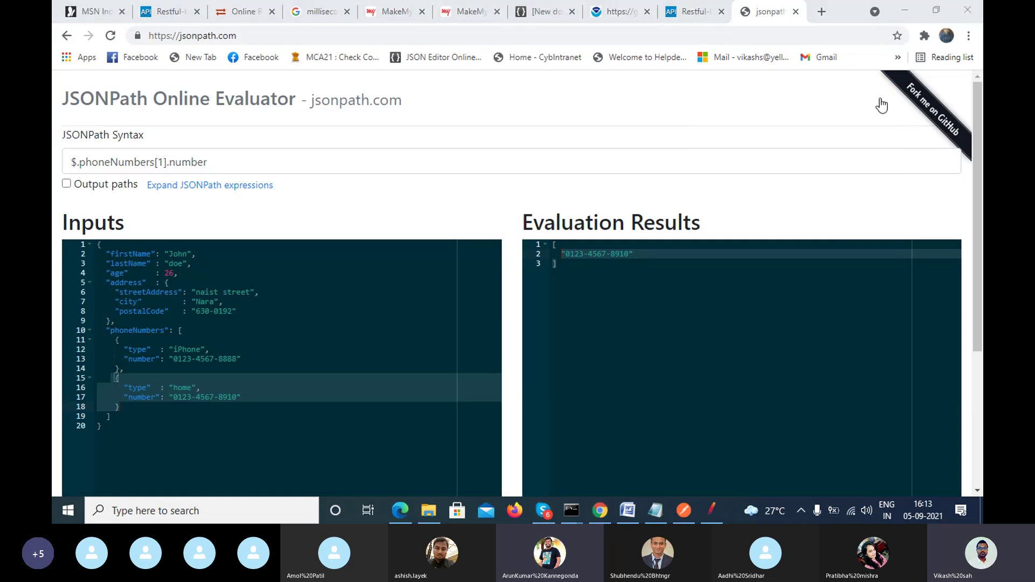
- Copy the full response body from JMeter's View Results Tree and select the evaluator's Inputs JSON
{"action": "left_click", "coordinate": [717, 512]}
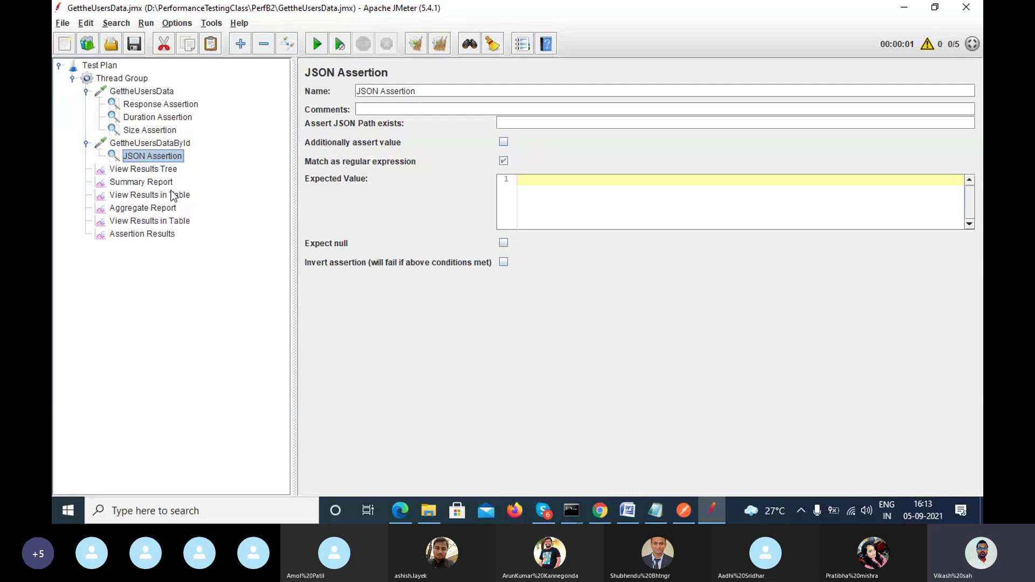
{"action": "left_click", "coordinate": [111, 169]}
{"action": "left_click", "coordinate": [538, 320]}
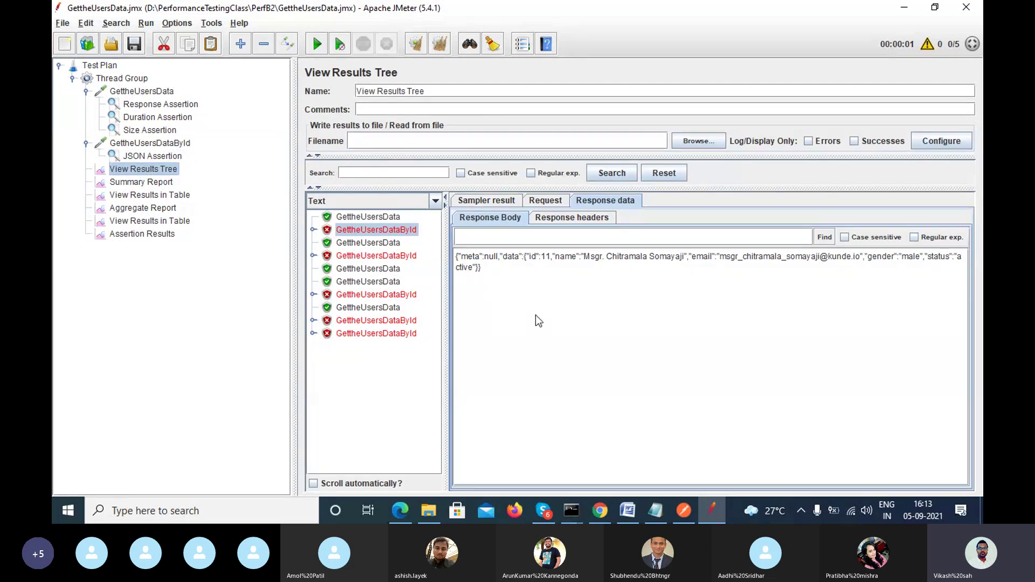
{"action": "key", "text": "ctrl+a"}
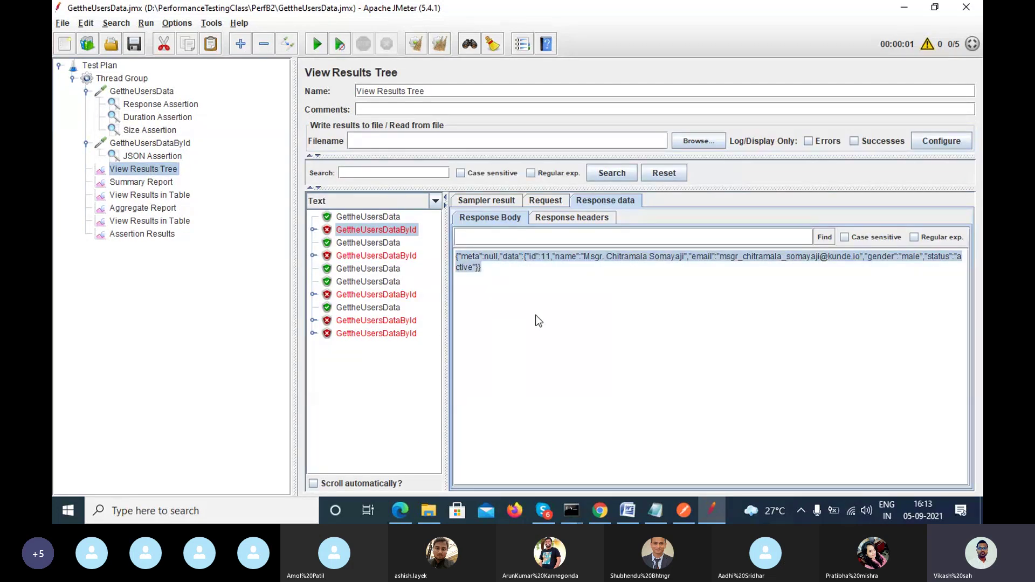
{"action": "key", "text": "alt+Tab"}
{"action": "left_click", "coordinate": [235, 317]}
{"action": "key", "text": "ctrl+a"}
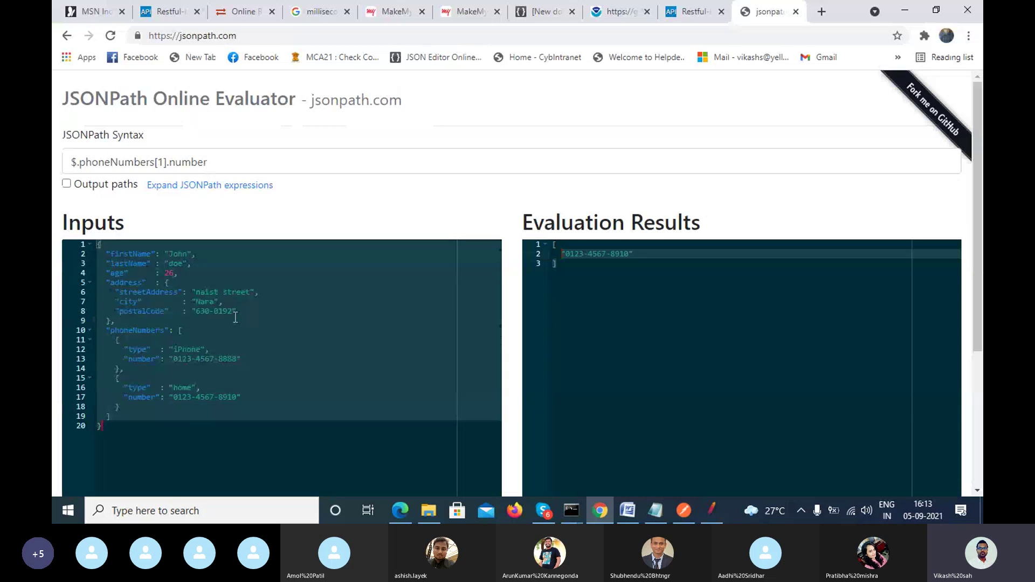
- Replace the evaluator's sample input with the copied one-line user response
{"action": "key", "text": "ctrl+v"}
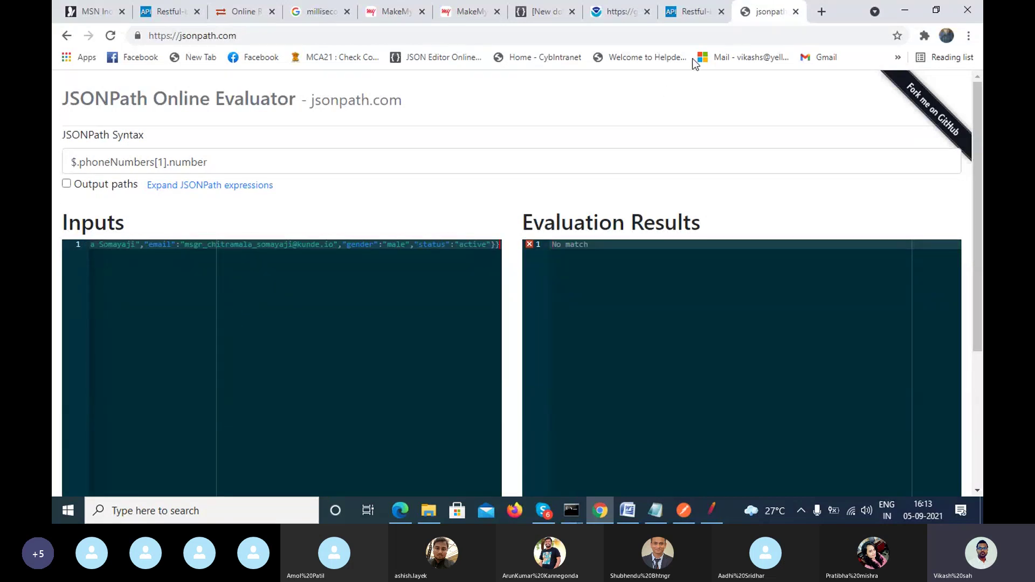
{"action": "left_click", "coordinate": [701, 14]}
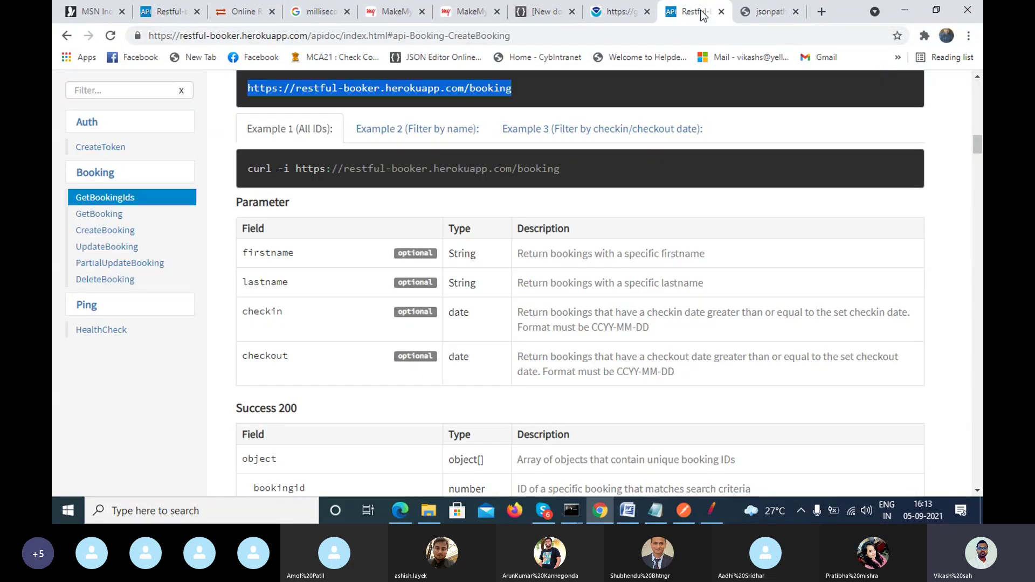
{"action": "left_click", "coordinate": [779, 18]}
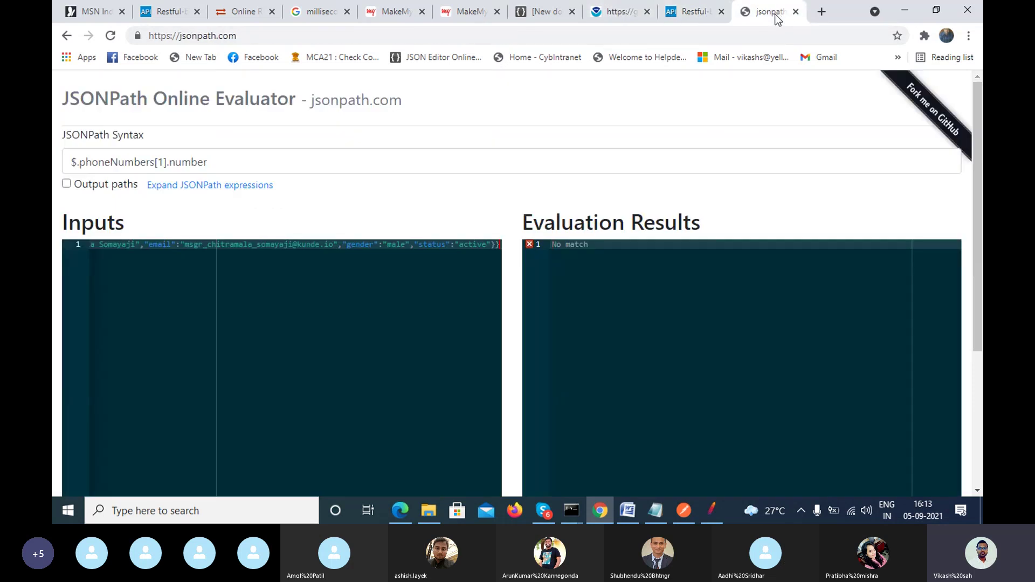
{"action": "left_click", "coordinate": [318, 13]}
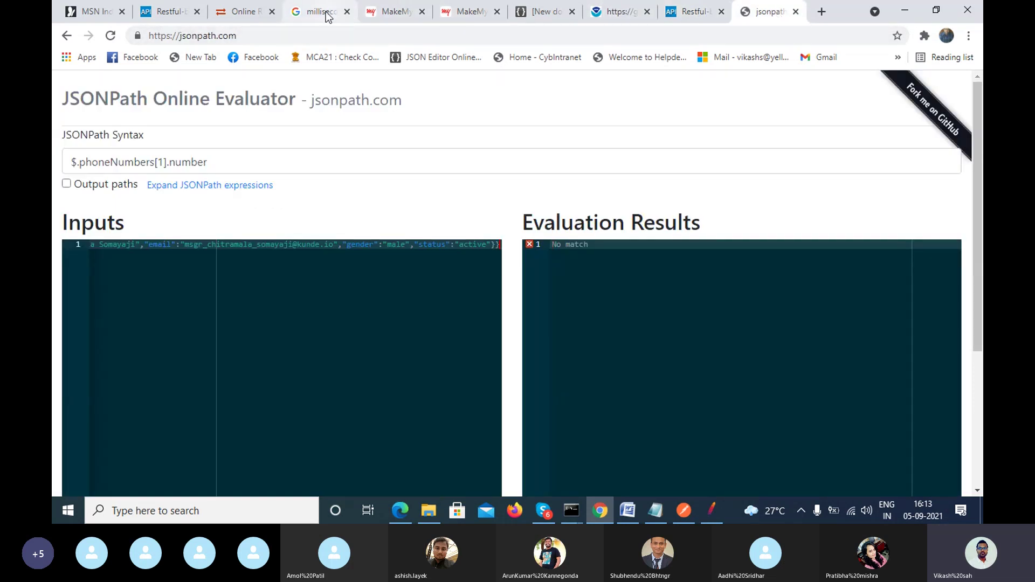
- Format the response as multi-line JSON in JSON Editor Online document 1 and copy it
{"action": "left_click", "coordinate": [821, 12]}
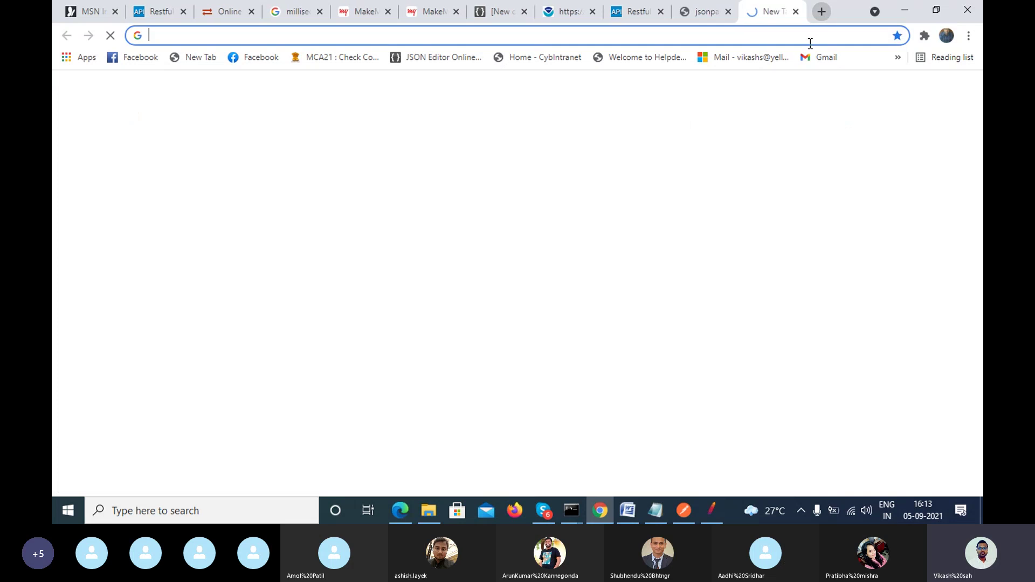
{"action": "type", "text": "Jso"}
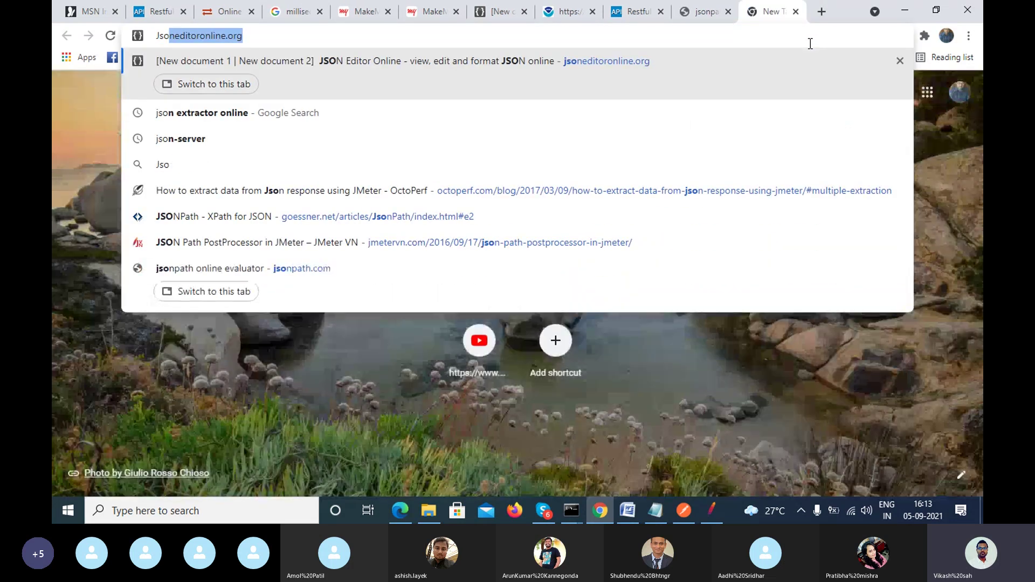
{"action": "key", "text": "Return"}
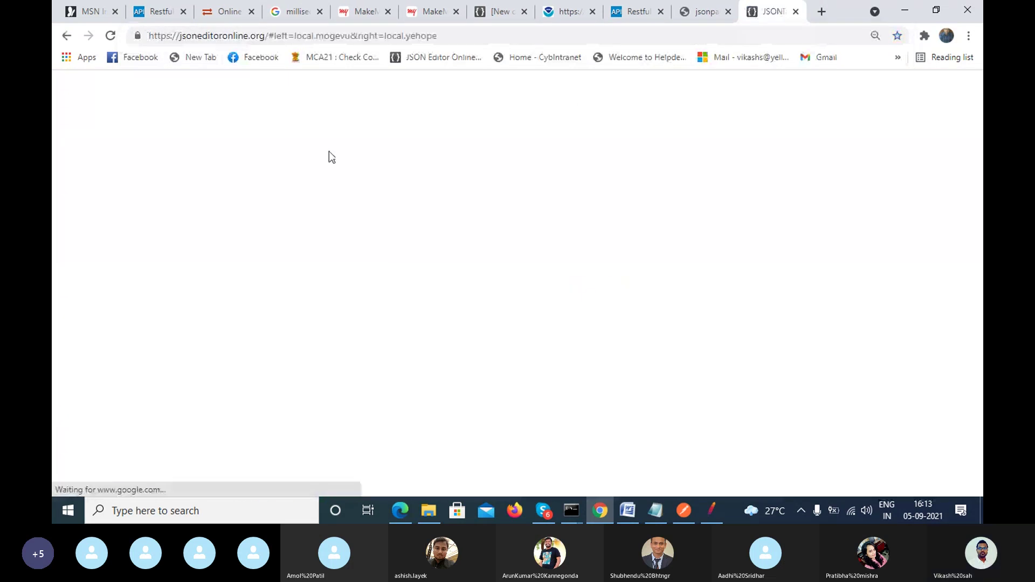
{"action": "key", "text": "ctrl+a"}
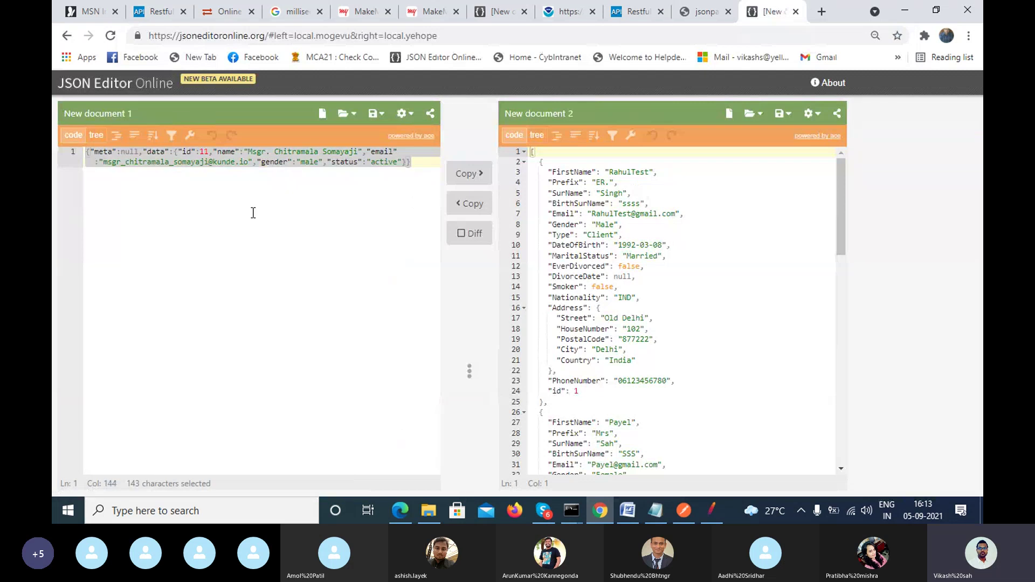
{"action": "left_click", "coordinate": [96, 135]}
{"action": "left_click", "coordinate": [73, 134]}
{"action": "left_click", "coordinate": [154, 252]}
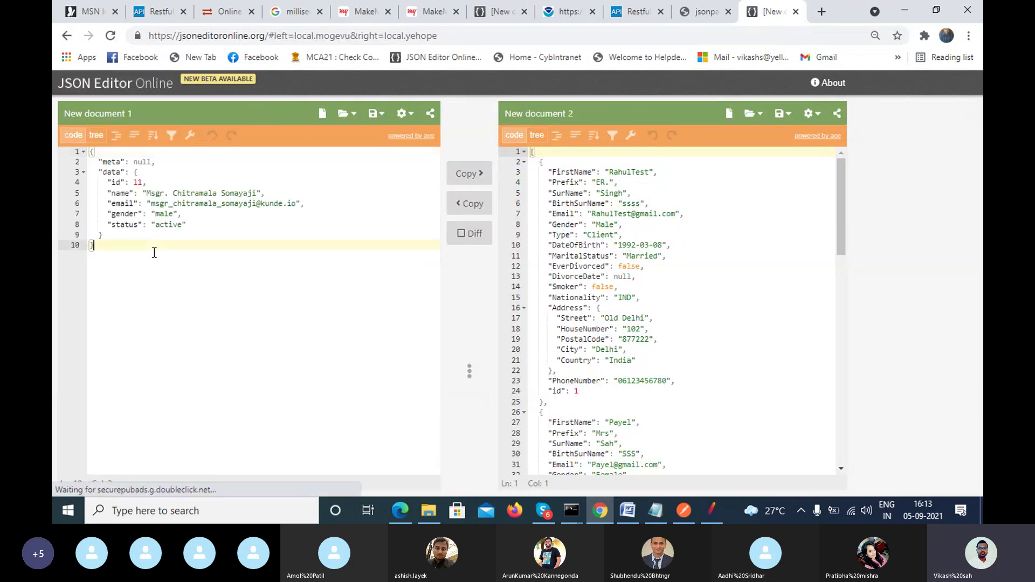
{"action": "key", "text": "ctrl+a"}
{"action": "key", "text": "ctrl+c"}
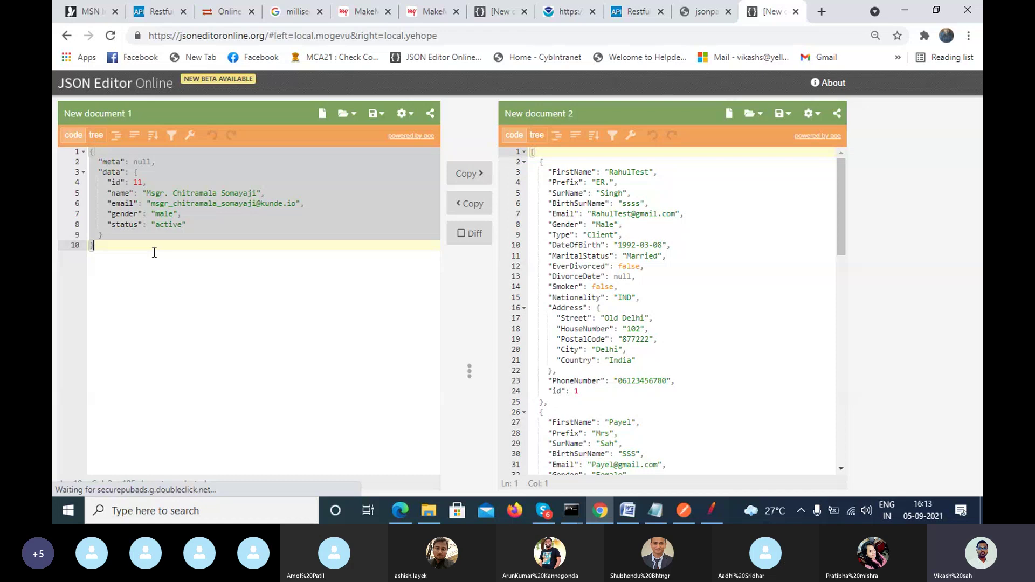
{"action": "left_click", "coordinate": [698, 11]}
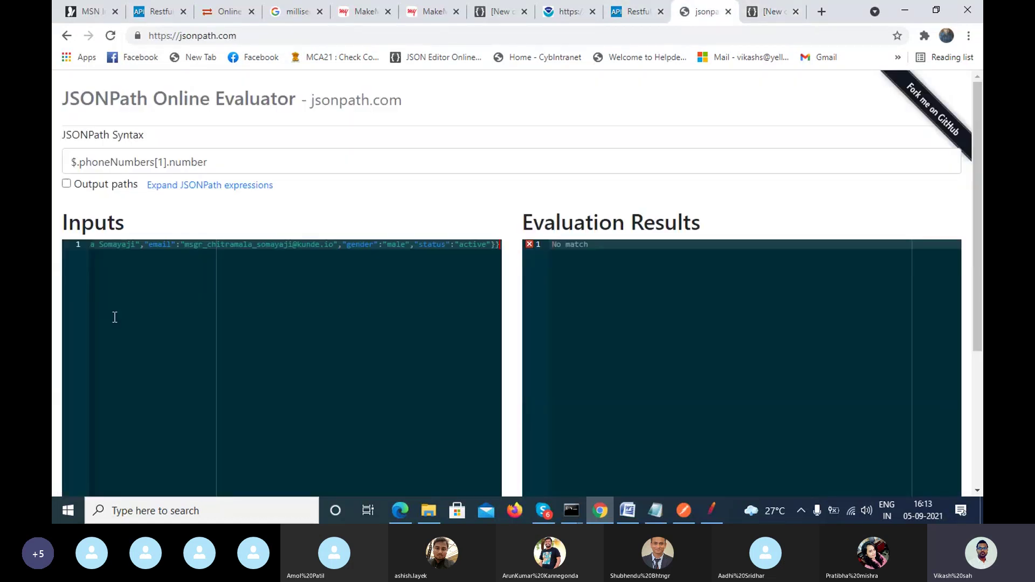
- Paste the formatted JSON into Inputs and rewrite the path as $.data
{"action": "key", "text": "ctrl+a"}
{"action": "key", "text": "ctrl+v"}
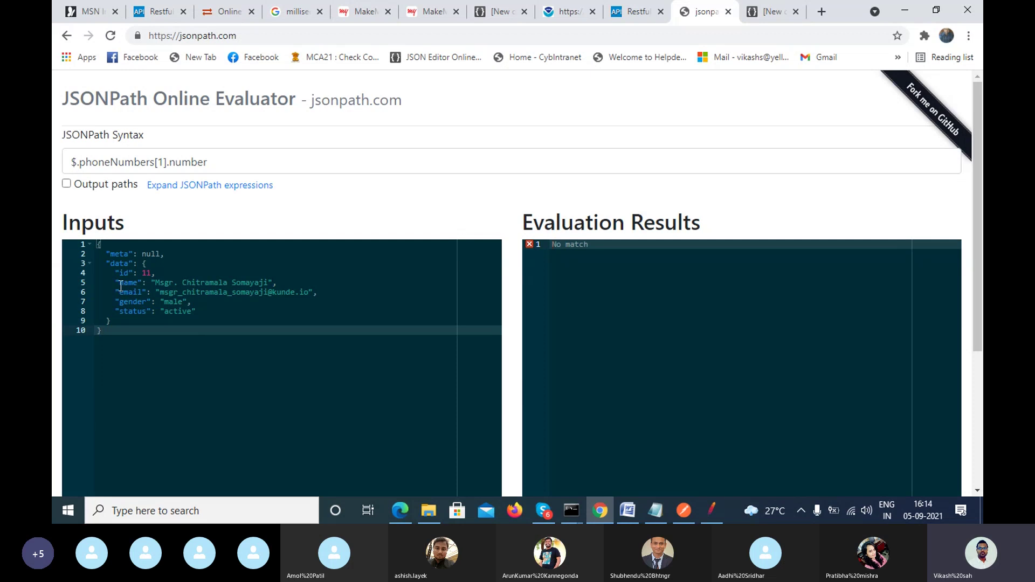
{"action": "left_click_drag", "start_coordinate": [120, 286], "coordinate": [138, 286]}
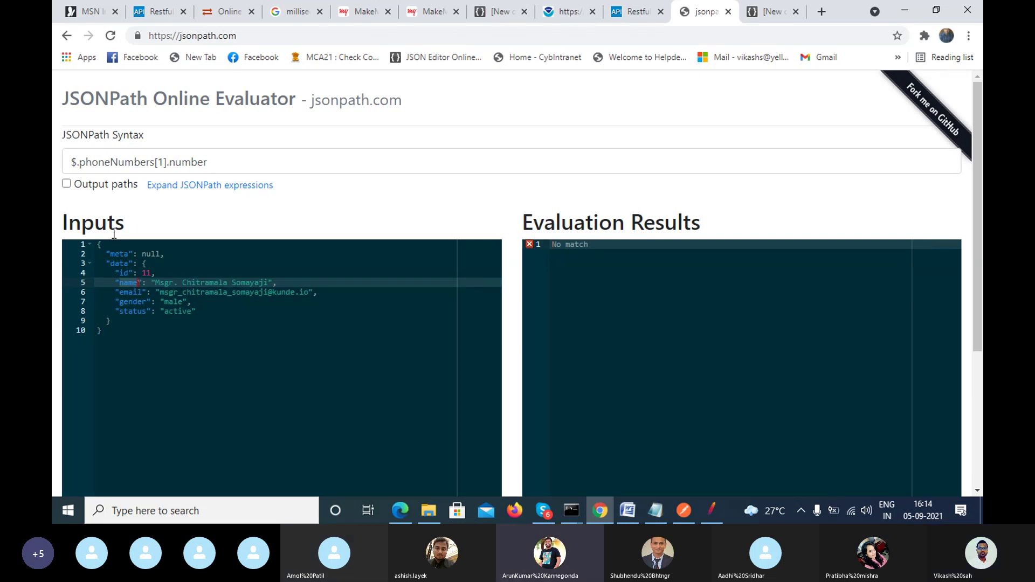
{"action": "left_click_drag", "start_coordinate": [79, 162], "coordinate": [228, 162]}
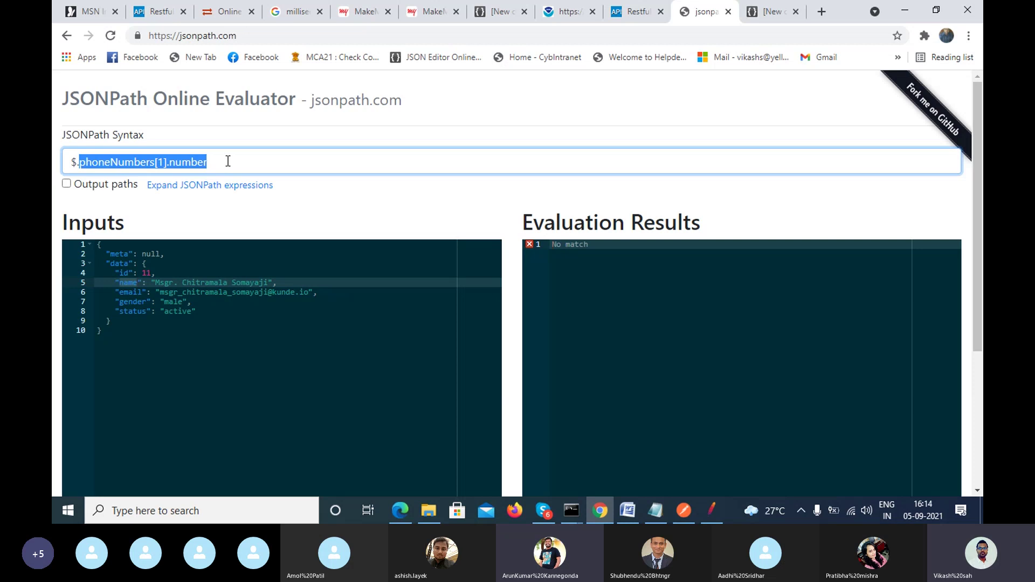
{"action": "key", "text": "BackSpace"}
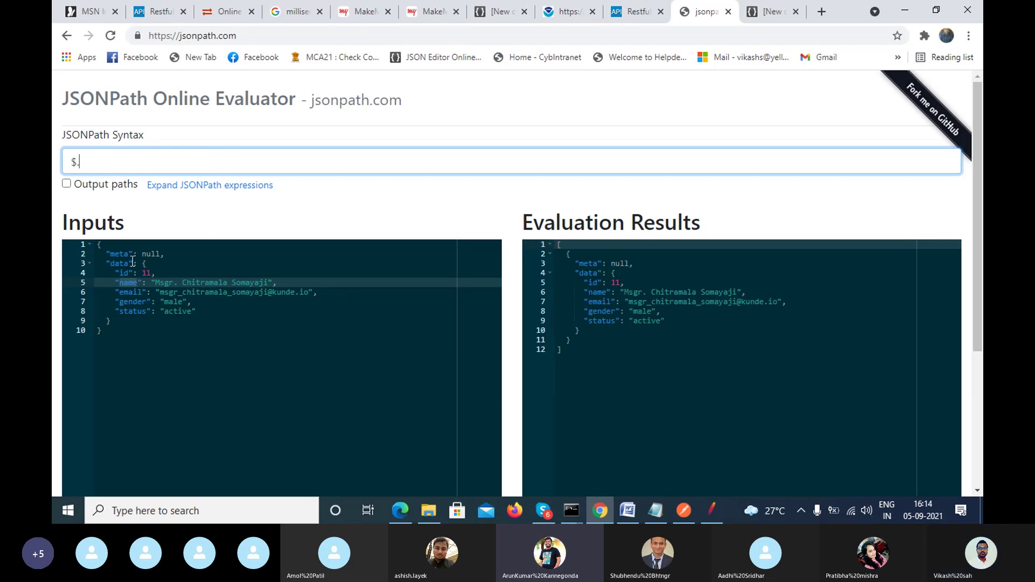
{"action": "double_click", "coordinate": [128, 263]}
{"action": "key", "text": "ctrl+c"}
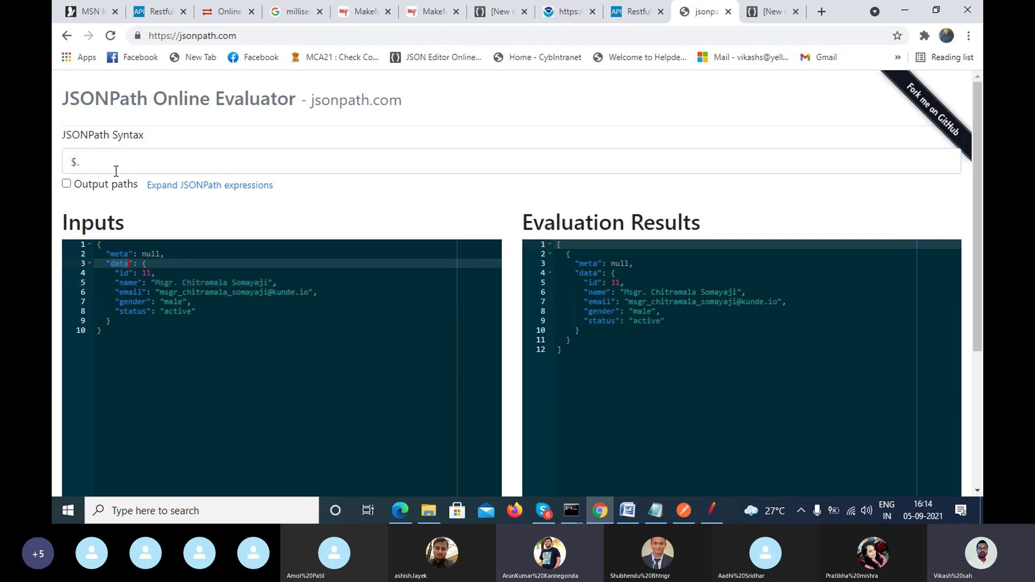
{"action": "left_click", "coordinate": [114, 167]}
{"action": "key", "text": "ctrl+v"}
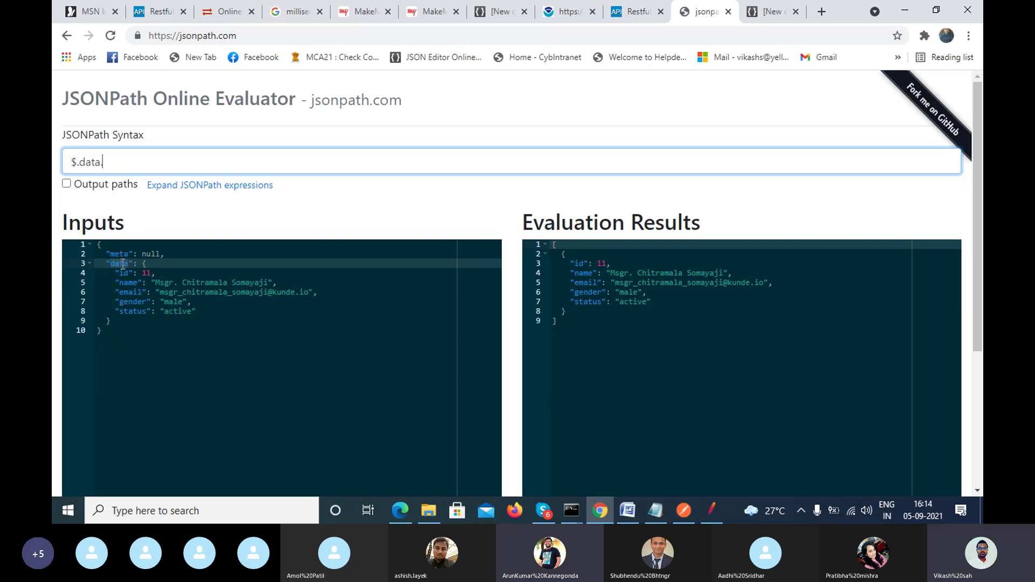
- Append name to make $.data.name, check the returned name, and select the expression
{"action": "double_click", "coordinate": [137, 285]}
{"action": "key", "text": "ctrl+c"}
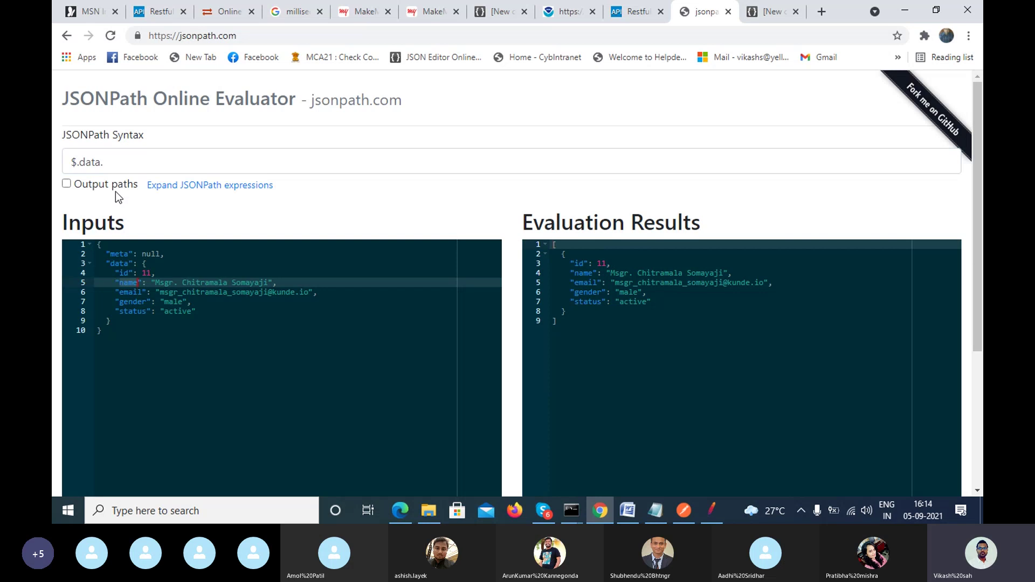
{"action": "left_click", "coordinate": [116, 166]}
{"action": "key", "text": "ctrl+v"}
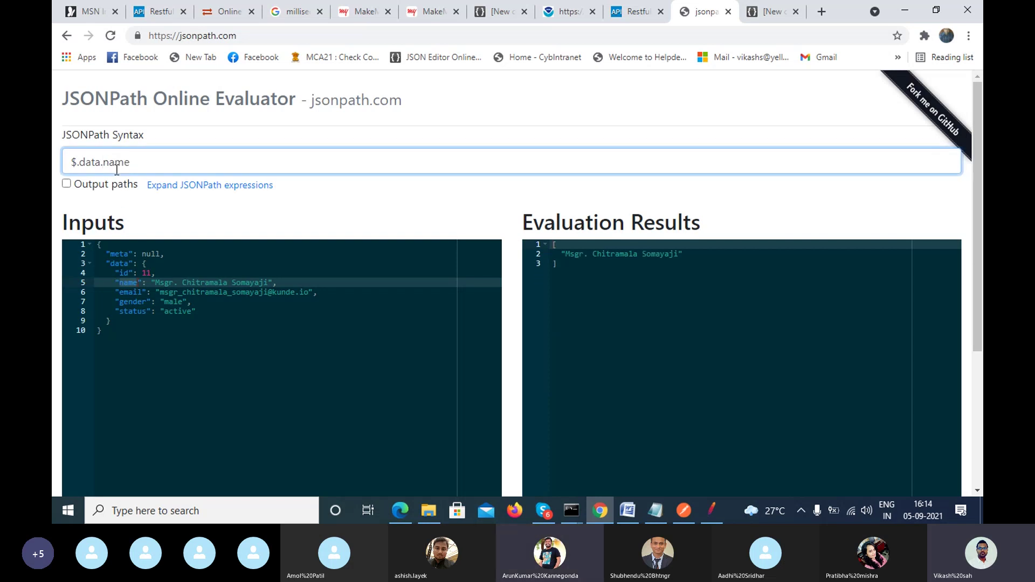
{"action": "left_click", "coordinate": [553, 253]}
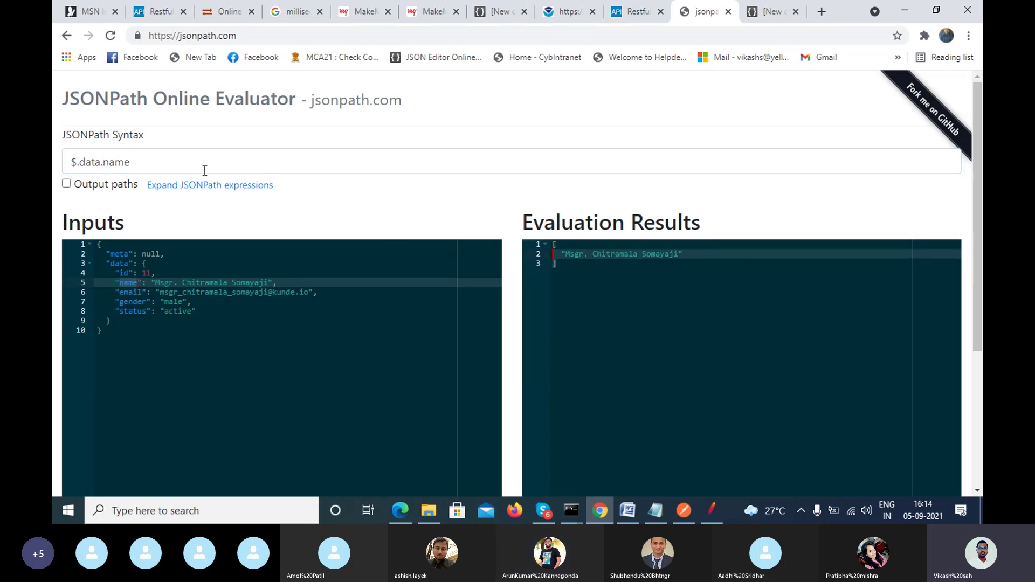
{"action": "left_click_drag", "start_coordinate": [156, 162], "coordinate": [67, 162]}
{"action": "key", "text": "ctrl+c"}
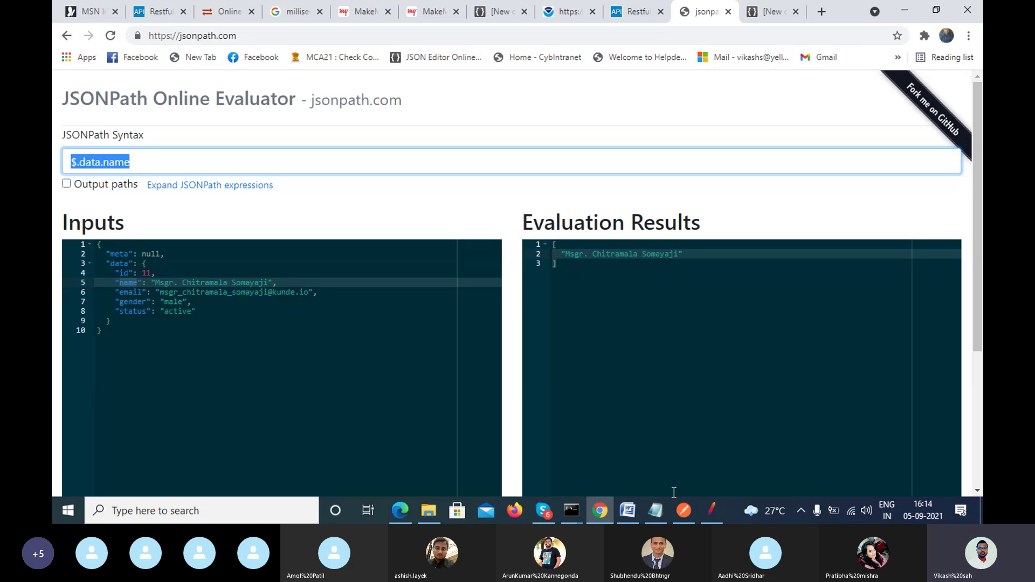
{"action": "left_click", "coordinate": [712, 510]}
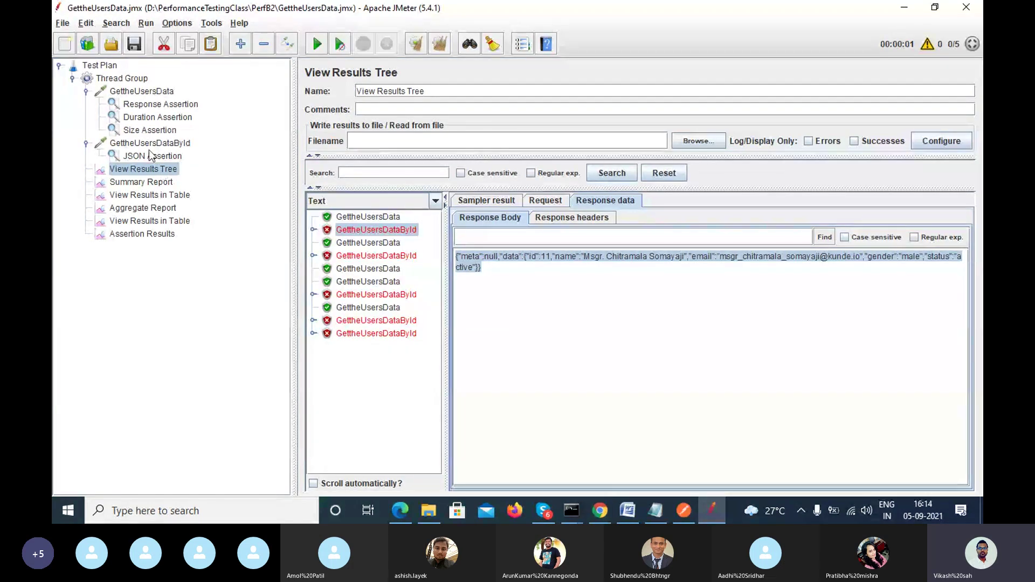
- Open GettheUsersDataById's JSON Assertion and paste $.data.name as the path to assert
{"action": "left_click", "coordinate": [146, 131]}
{"action": "left_click", "coordinate": [145, 156]}
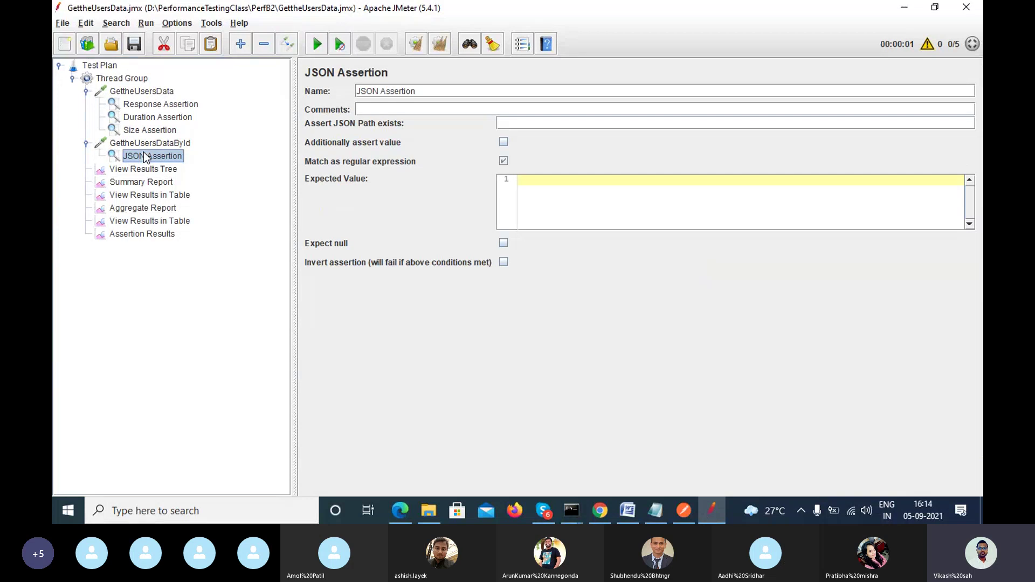
{"action": "left_click", "coordinate": [519, 118]}
{"action": "key", "text": "ctrl+v"}
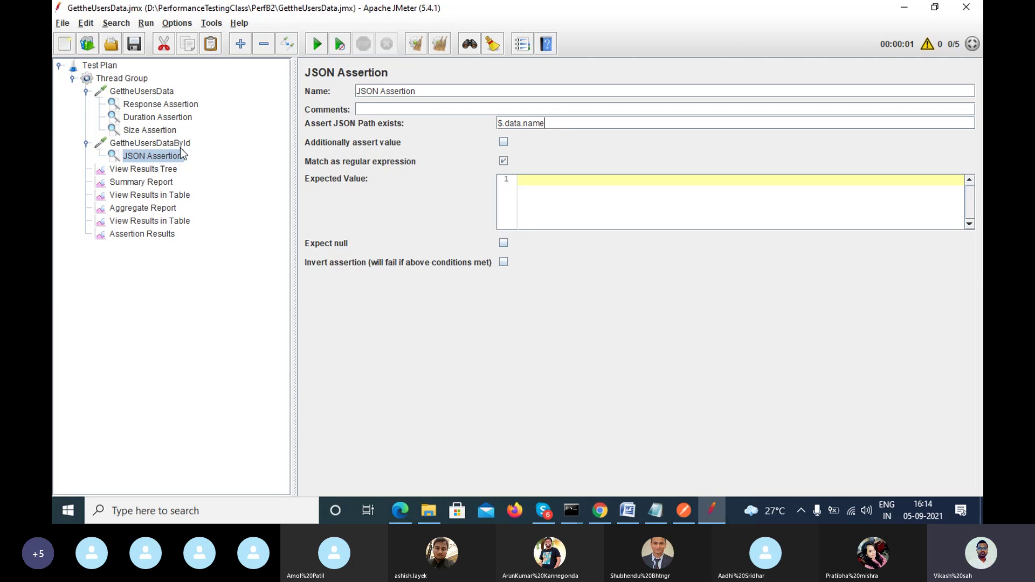
{"action": "left_click_drag", "start_coordinate": [550, 123], "coordinate": [491, 122]}
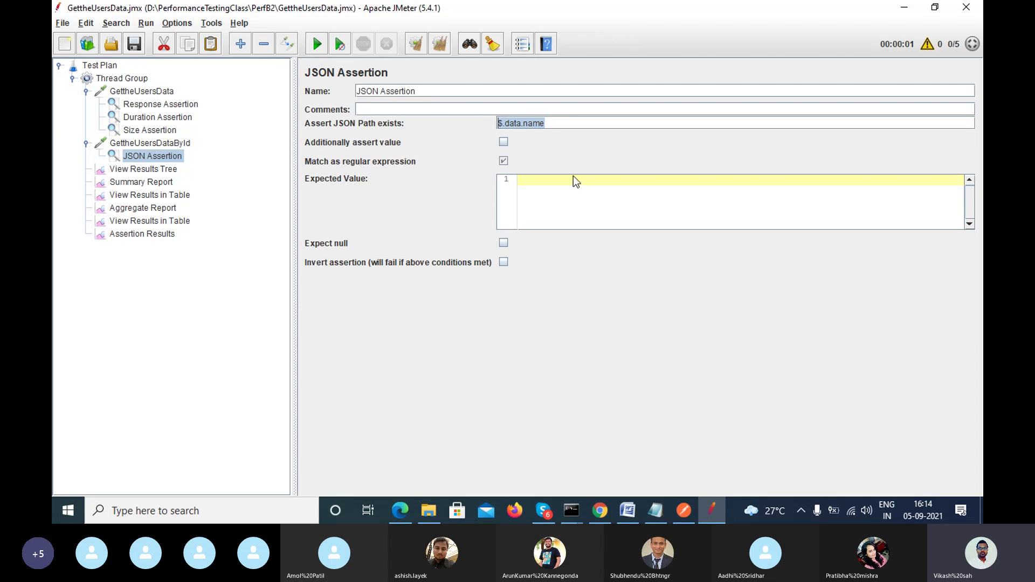
- Copy the user's name from the evaluator, enable Additionally assert value, and paste it as Expected Value
{"action": "key", "text": "alt+Tab"}
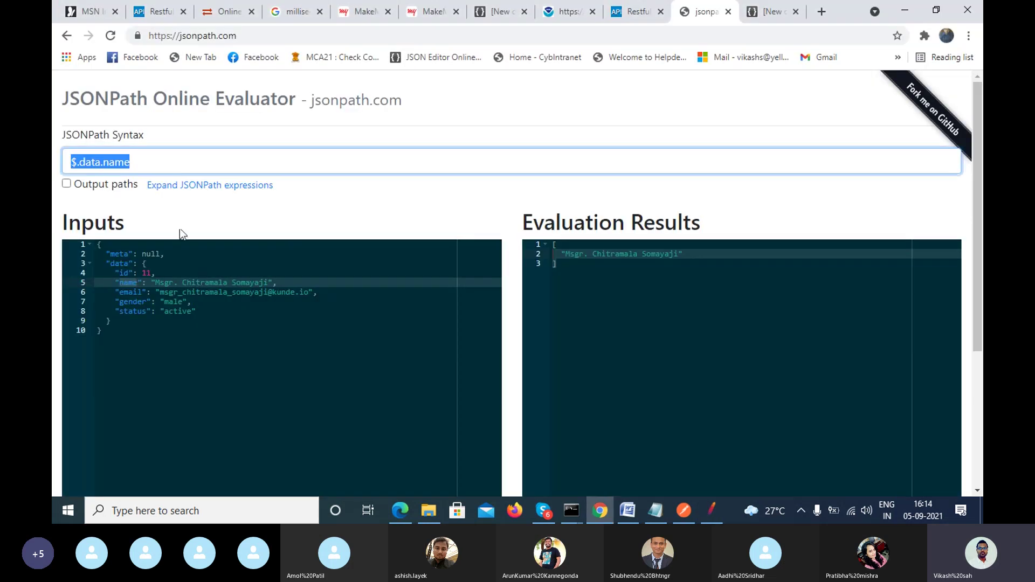
{"action": "left_click", "coordinate": [565, 254]}
{"action": "left_click", "coordinate": [330, 319]}
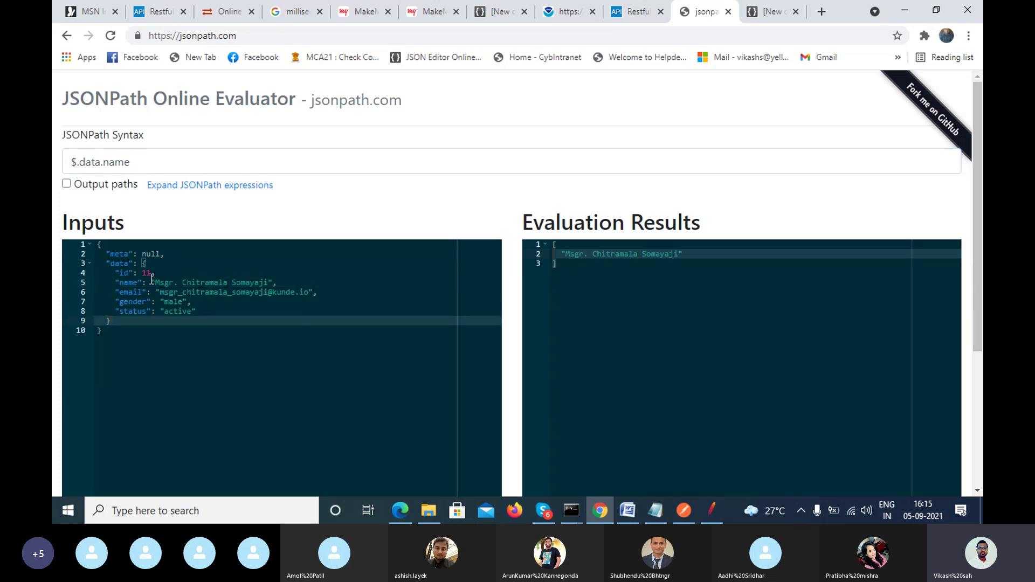
{"action": "left_click_drag", "start_coordinate": [155, 282], "coordinate": [272, 280]}
{"action": "key", "text": "ctrl+c"}
{"action": "key", "text": "alt+Tab"}
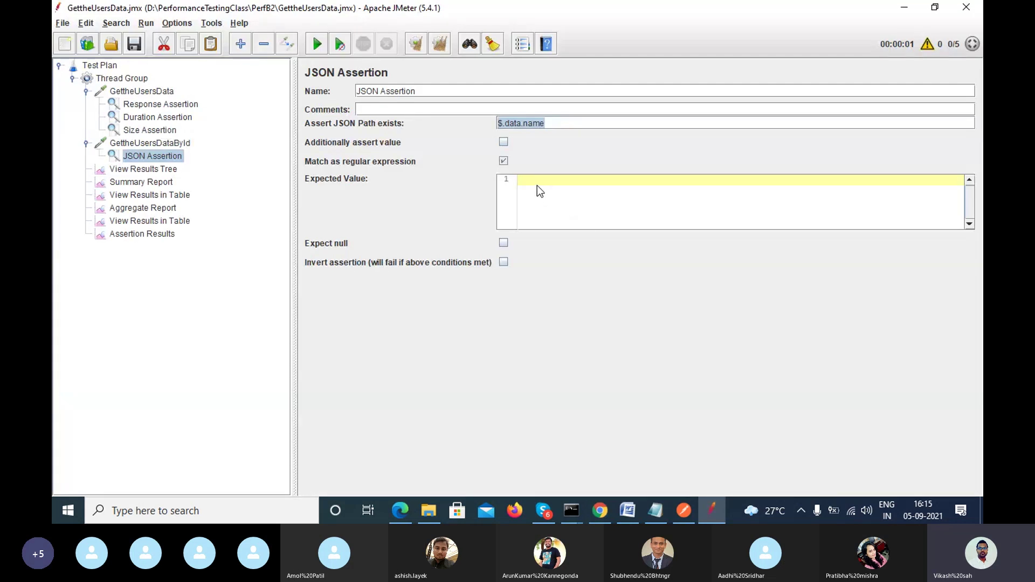
{"action": "key", "text": "ctrl+v"}
{"action": "key", "text": "ctrl+a"}
{"action": "key", "text": "ctrl+c"}
{"action": "key", "text": "BackSpace"}
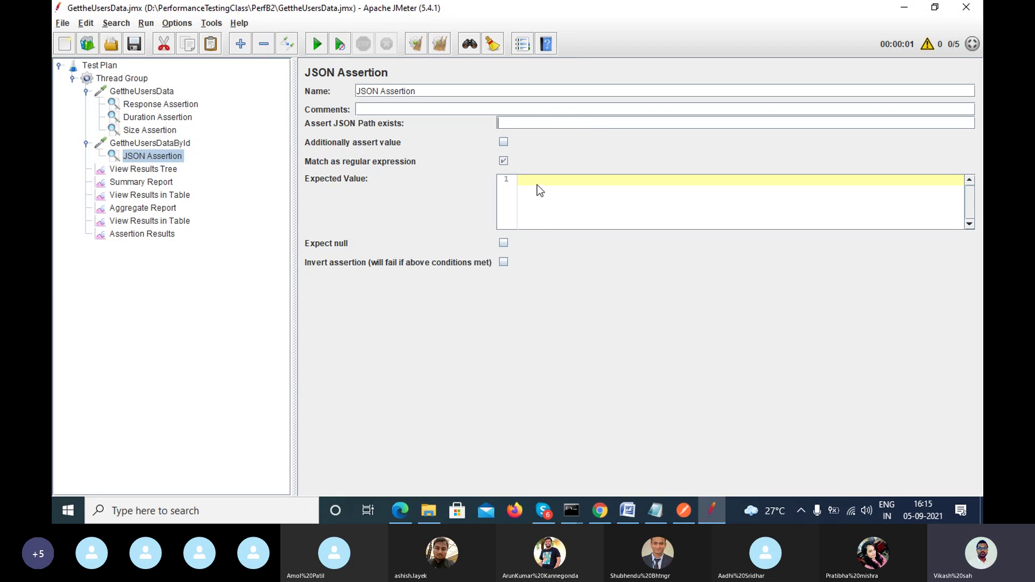
{"action": "left_click", "coordinate": [504, 143]}
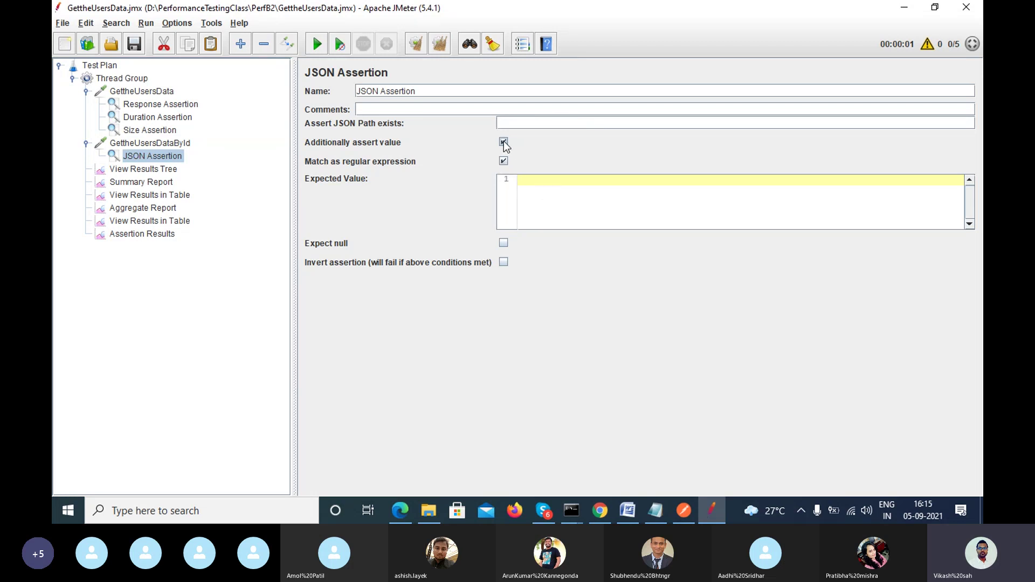
{"action": "left_click", "coordinate": [542, 195]}
{"action": "key", "text": "ctrl+v"}
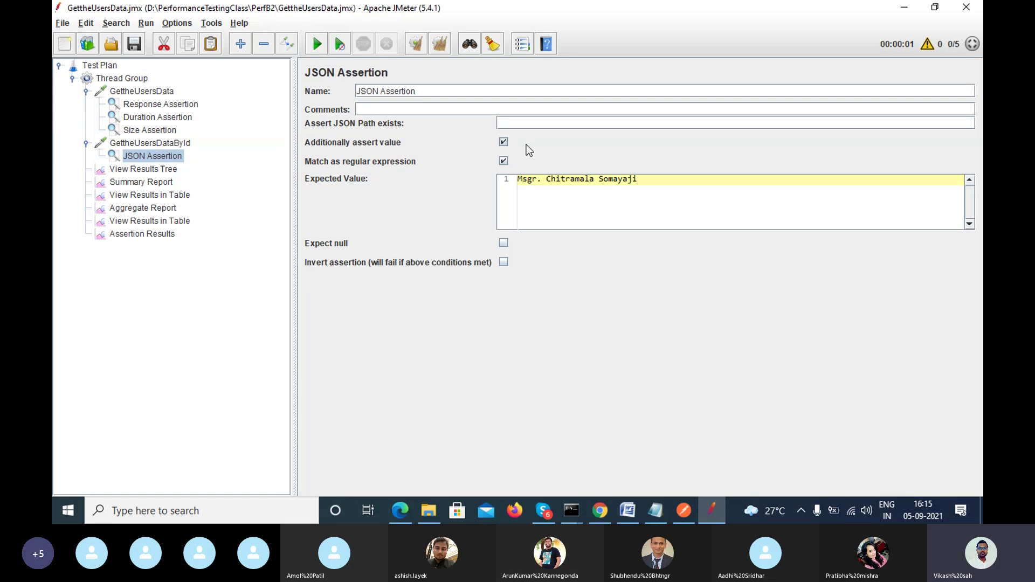
- Re-enter $.data.name as the JSON path to assert and start the test run
{"action": "left_click", "coordinate": [528, 123]}
{"action": "key", "text": "alt+Tab"}
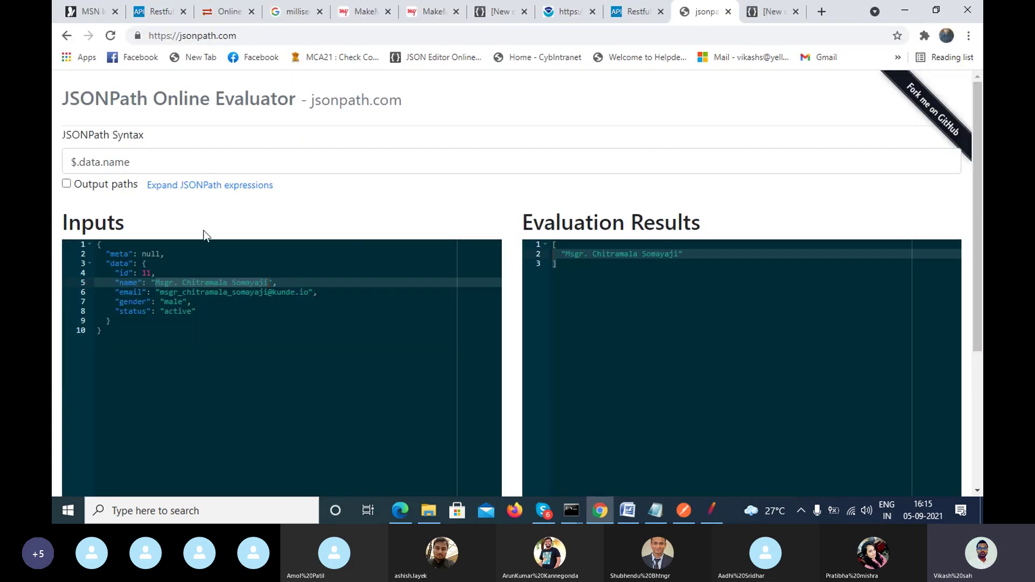
{"action": "triple_click", "coordinate": [179, 163]}
{"action": "key", "text": "ctrl+c"}
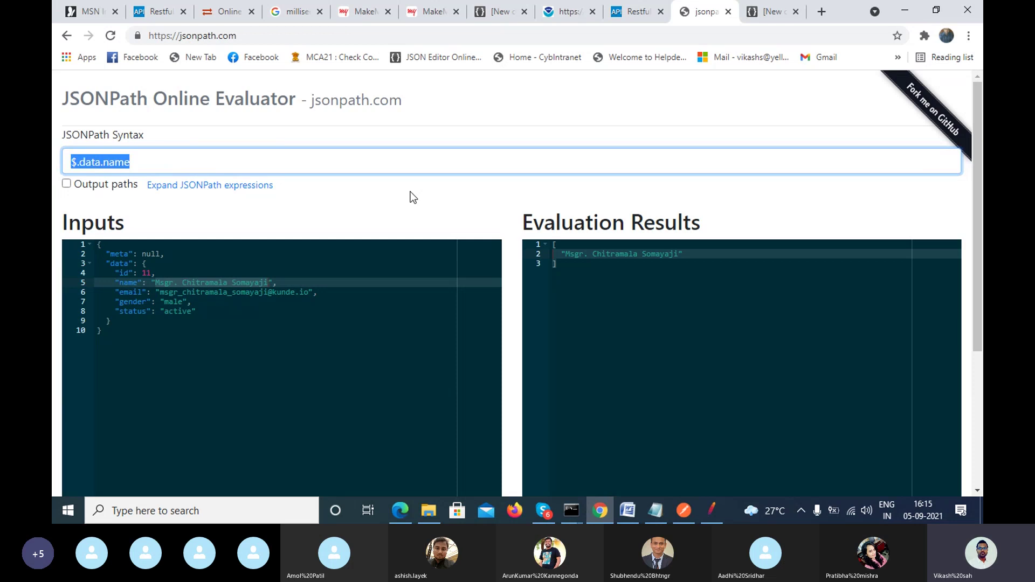
{"action": "key", "text": "alt+Tab"}
{"action": "key", "text": "ctrl+v"}
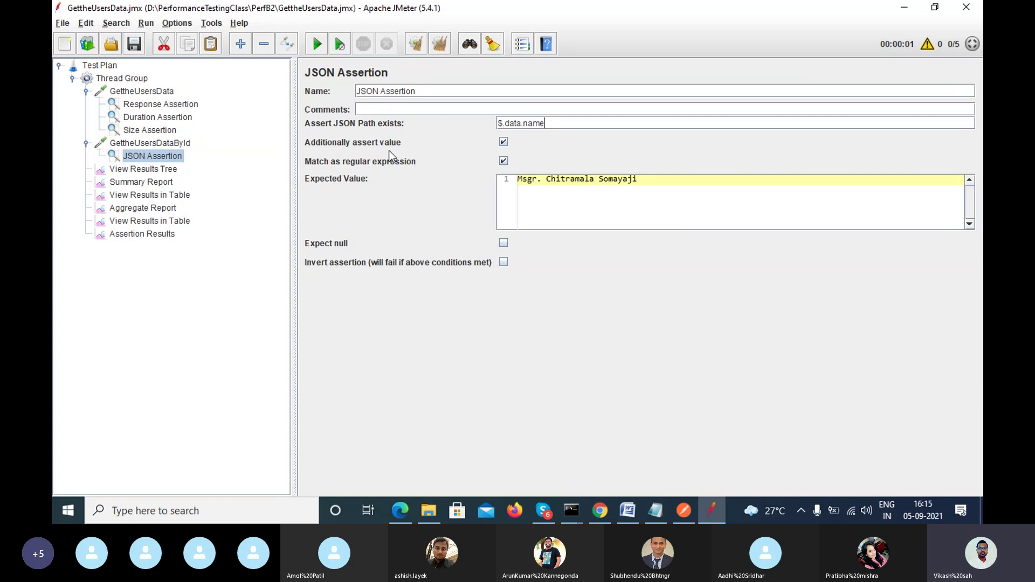
{"action": "left_click", "coordinate": [318, 49]}
- Check a GettheUsersDataById response body in View Results Tree, then return to JSON Assertion
{"action": "left_click", "coordinate": [155, 170]}
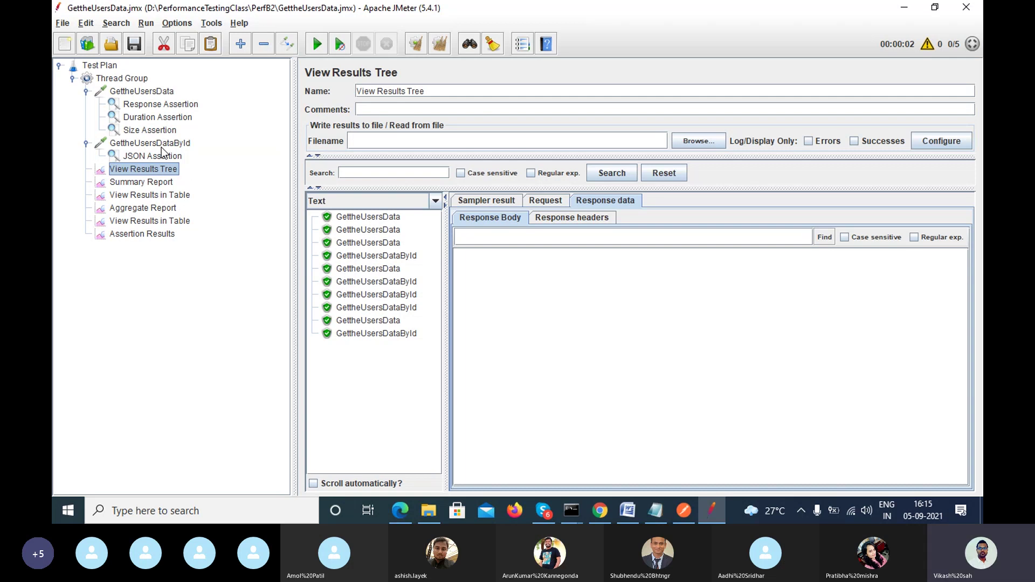
{"action": "left_click", "coordinate": [392, 257]}
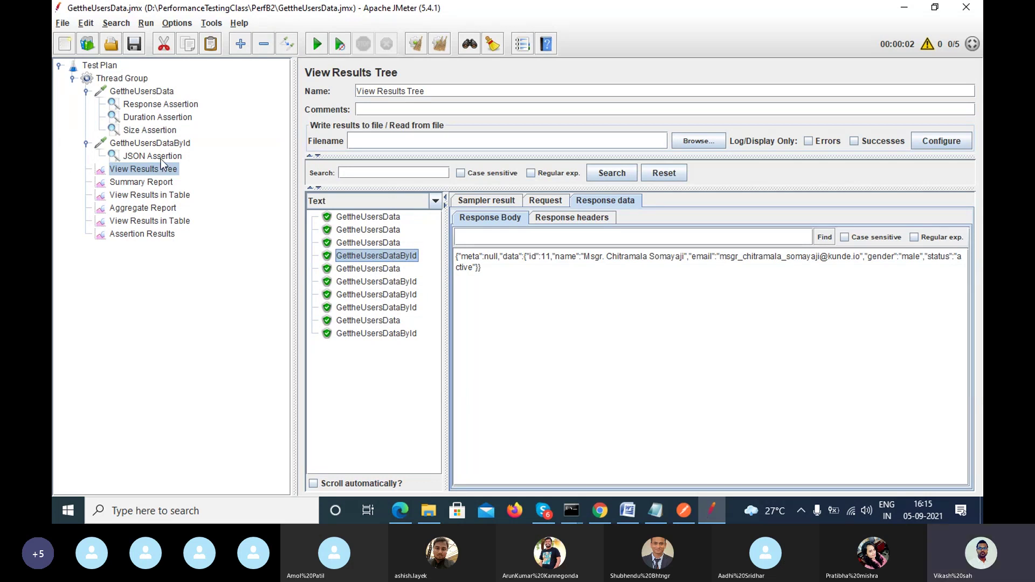
{"action": "left_click", "coordinate": [157, 157]}
- Insert 'sdsdsdsdsdsdsds' into the expected name, rerun, and read the value-mismatch failure
{"action": "left_click", "coordinate": [572, 181]}
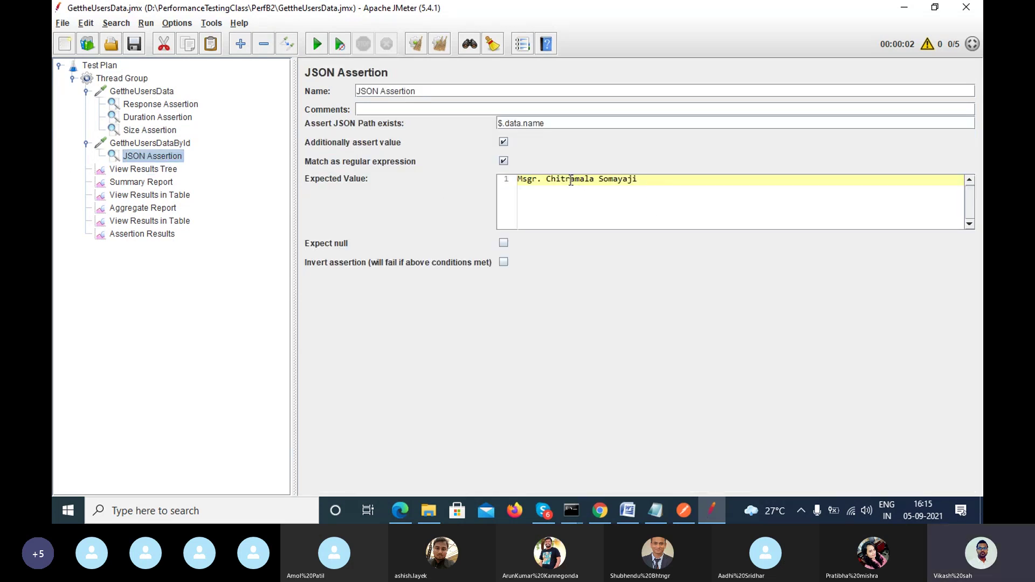
{"action": "type", "text": "sdsdsdsdsds"}
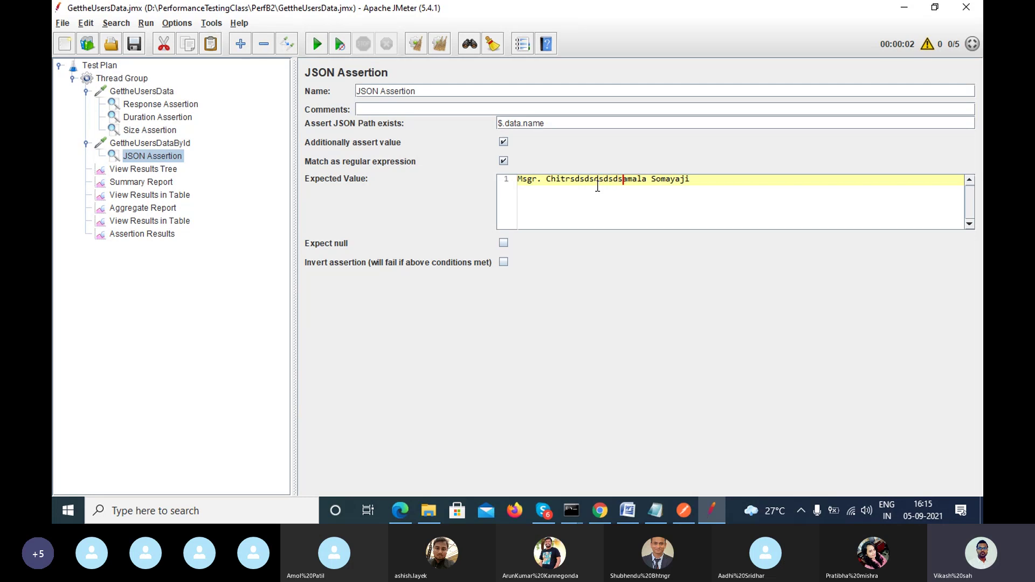
{"action": "type", "text": "dsds"}
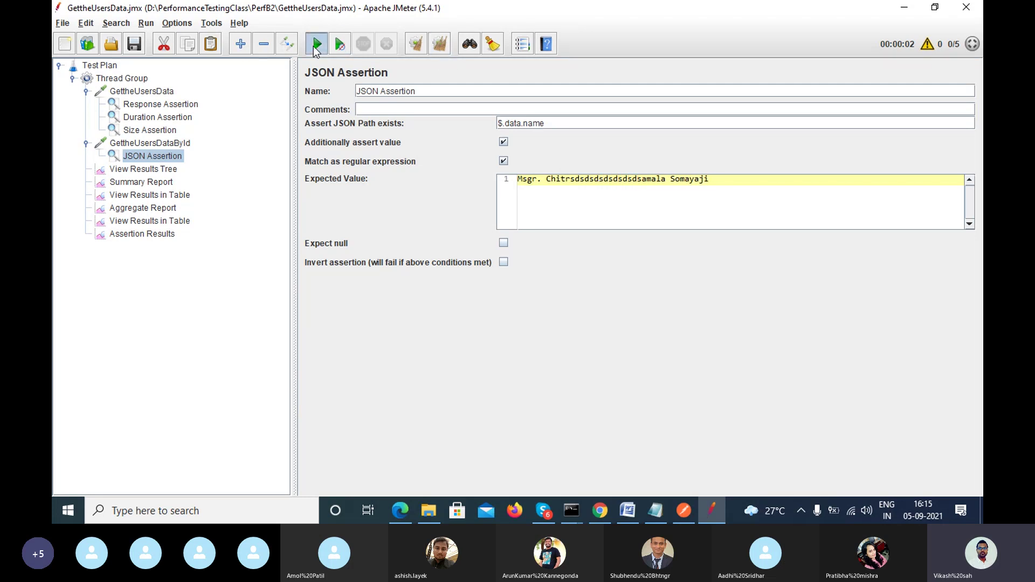
{"action": "key", "text": "ctrl+r"}
{"action": "left_click", "coordinate": [157, 169]}
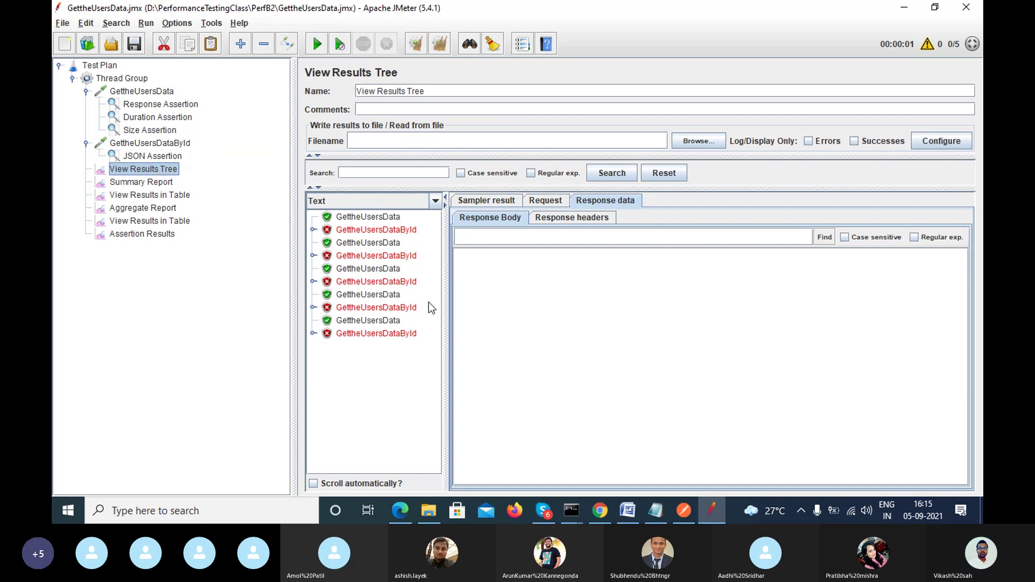
{"action": "left_click", "coordinate": [313, 230]}
{"action": "left_click", "coordinate": [370, 243]}
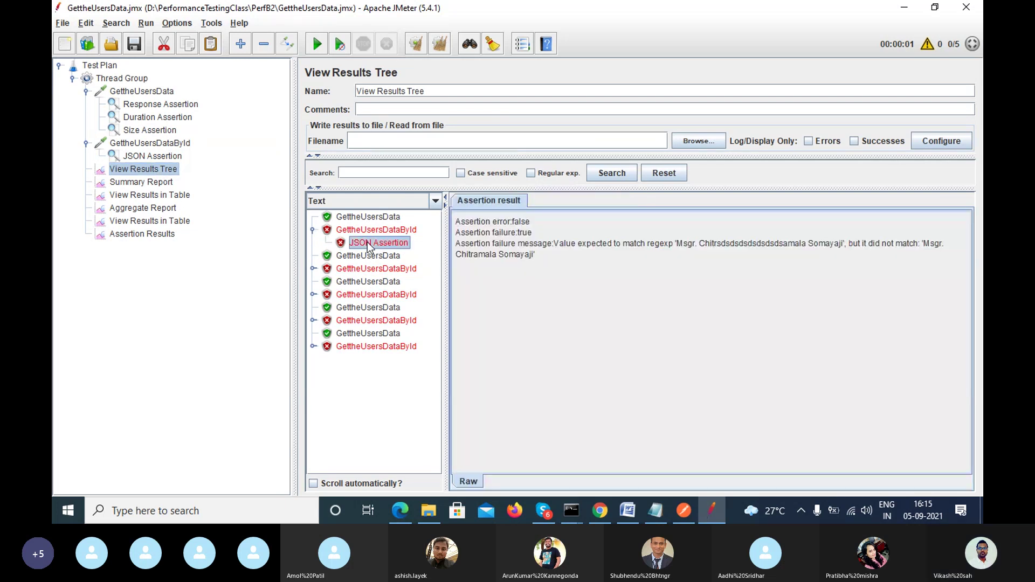
{"action": "left_click_drag", "start_coordinate": [700, 243], "coordinate": [756, 250]}
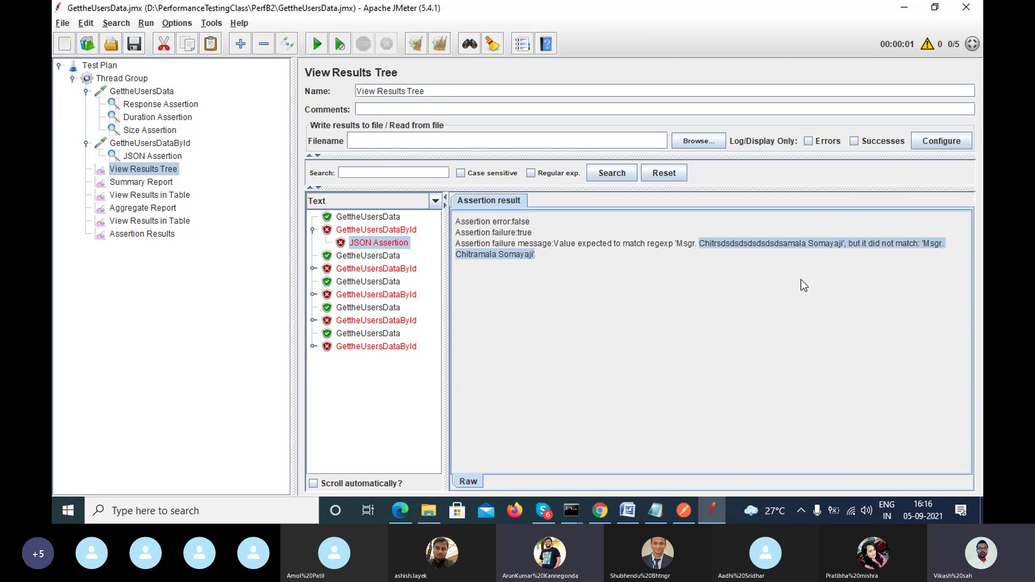
{"action": "left_click", "coordinate": [165, 159]}
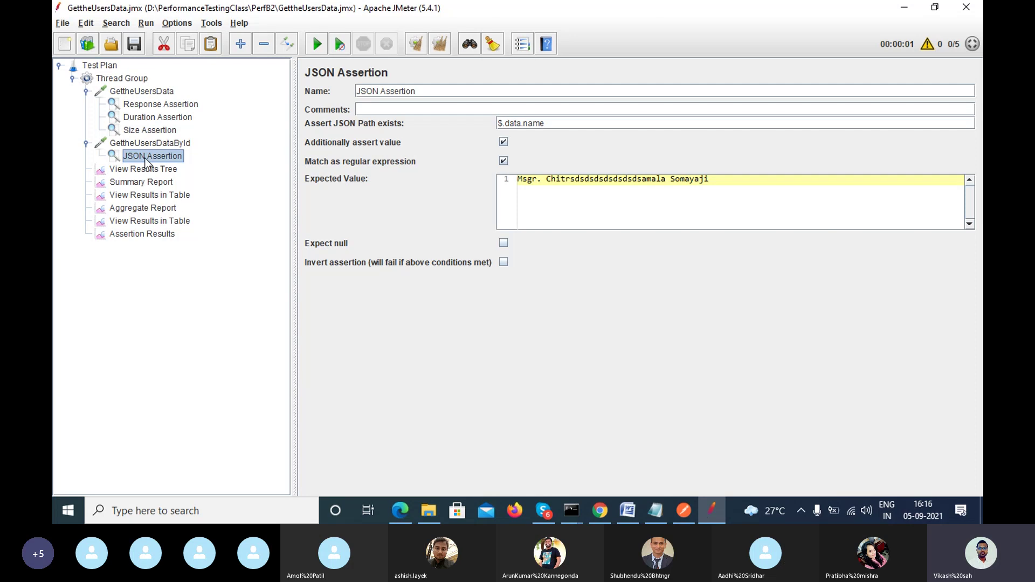
{"action": "left_click", "coordinate": [603, 205]}
{"action": "left_click", "coordinate": [159, 144]}
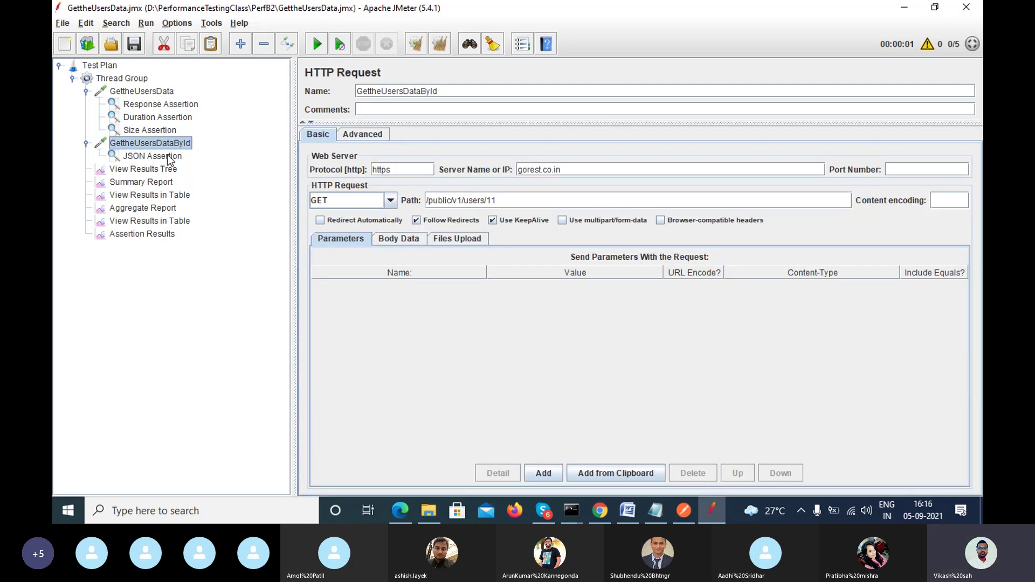
{"action": "left_click", "coordinate": [167, 155]}
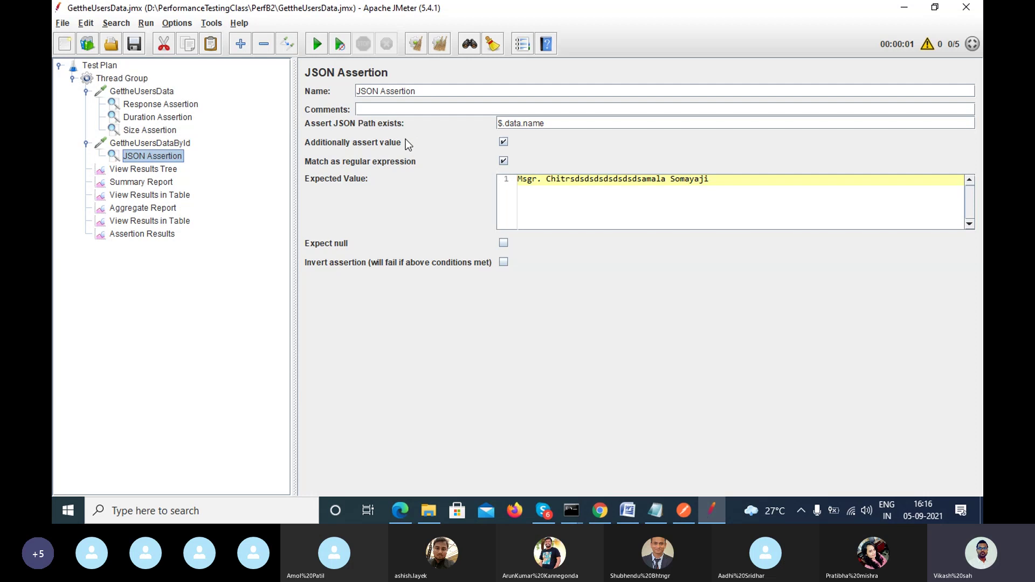
{"action": "left_click", "coordinate": [533, 205]}
{"action": "left_click", "coordinate": [157, 169]}
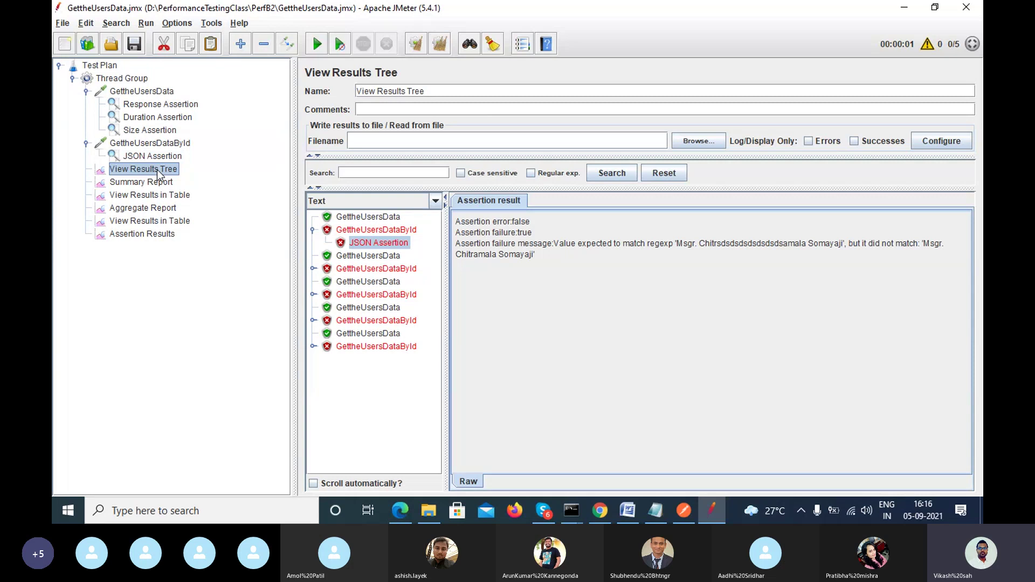
{"action": "left_click", "coordinate": [148, 158]}
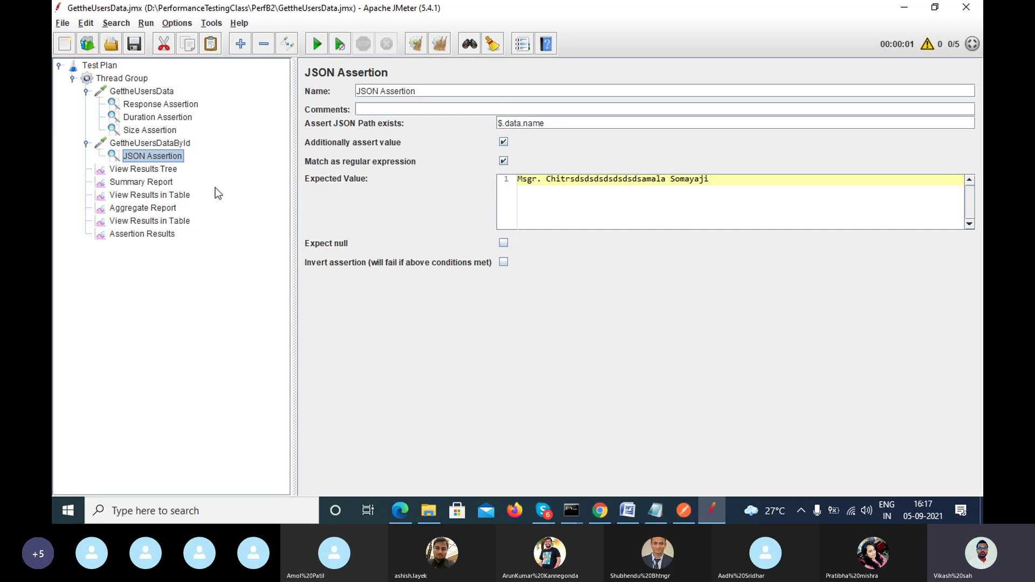
{"action": "left_click", "coordinate": [164, 144]}
{"action": "right_click", "coordinate": [164, 145]}
{"action": "mouse_move", "coordinate": [237, 157]}
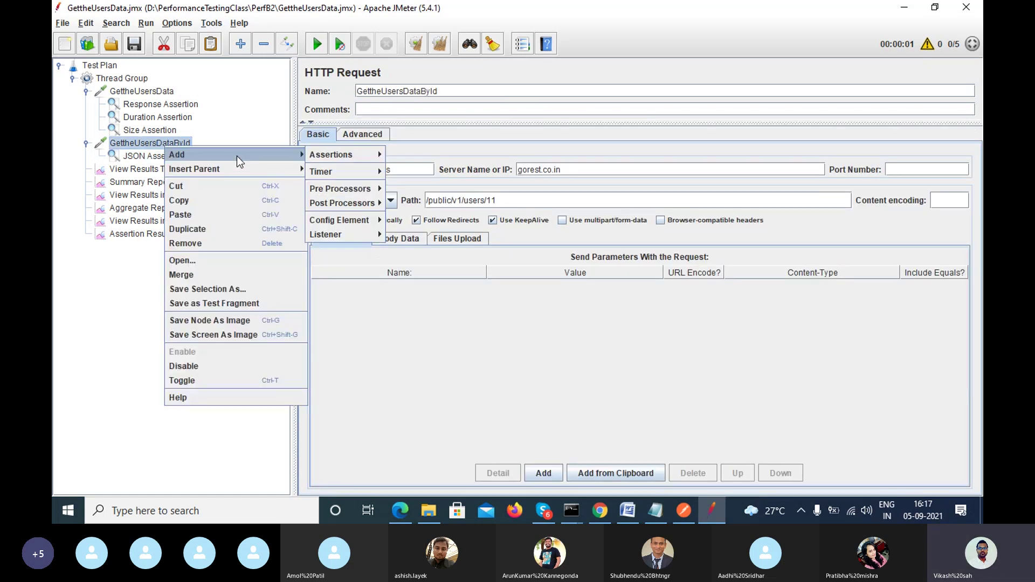
{"action": "mouse_move", "coordinate": [340, 155]}
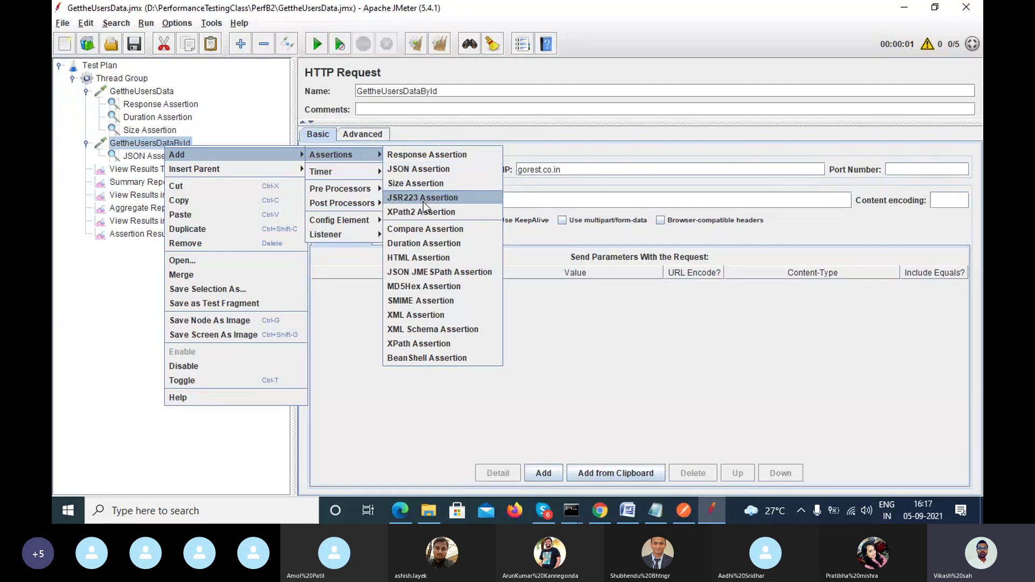
{"action": "left_click", "coordinate": [428, 252]}
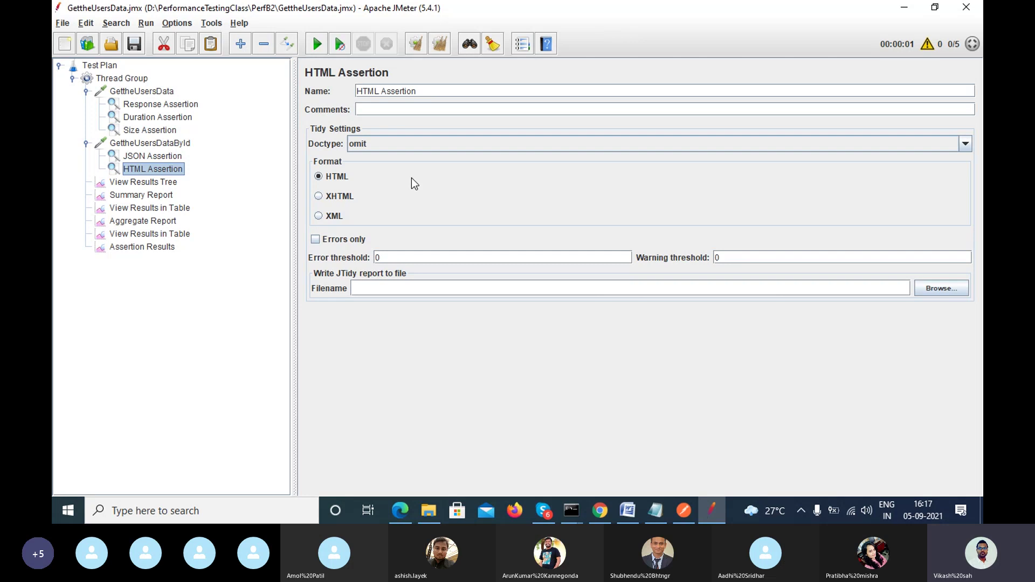
{"action": "left_click", "coordinate": [543, 510]}
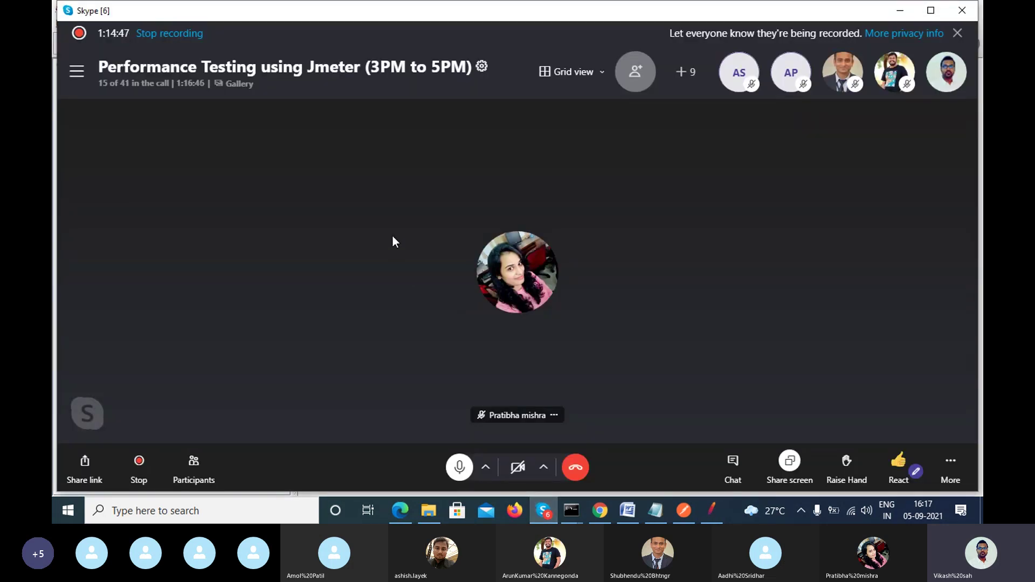
{"action": "left_click", "coordinate": [899, 10]}
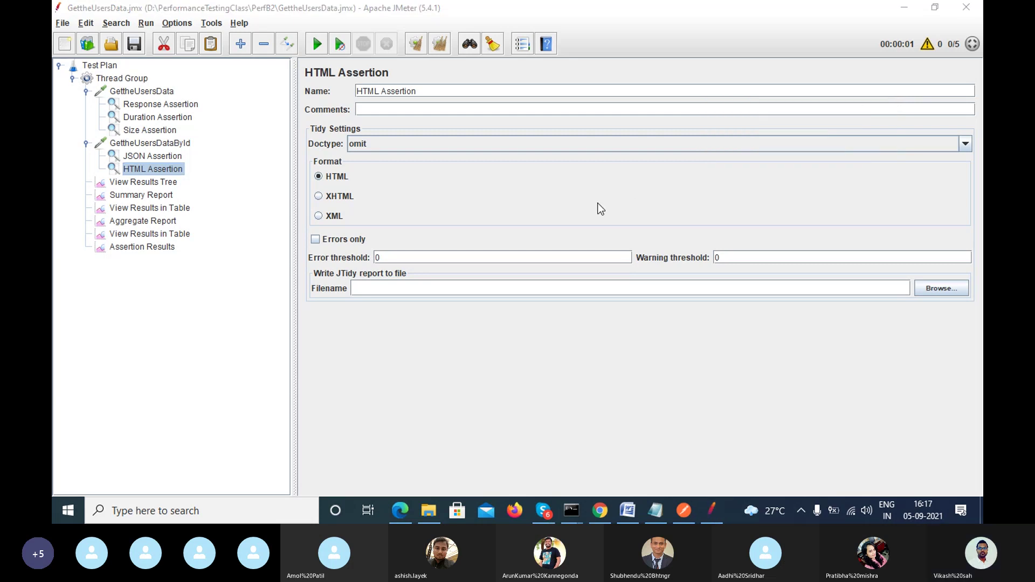
- Rerun the plan and inspect the failed GettheUsersDataById result in View Results Tree
{"action": "left_click", "coordinate": [458, 31]}
{"action": "left_click", "coordinate": [317, 44]}
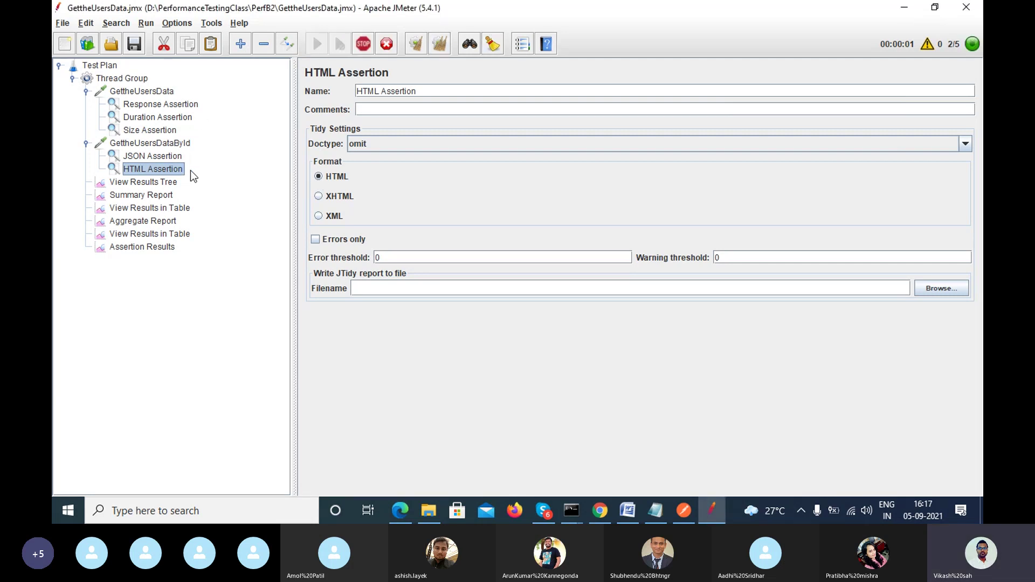
{"action": "left_click", "coordinate": [156, 182]}
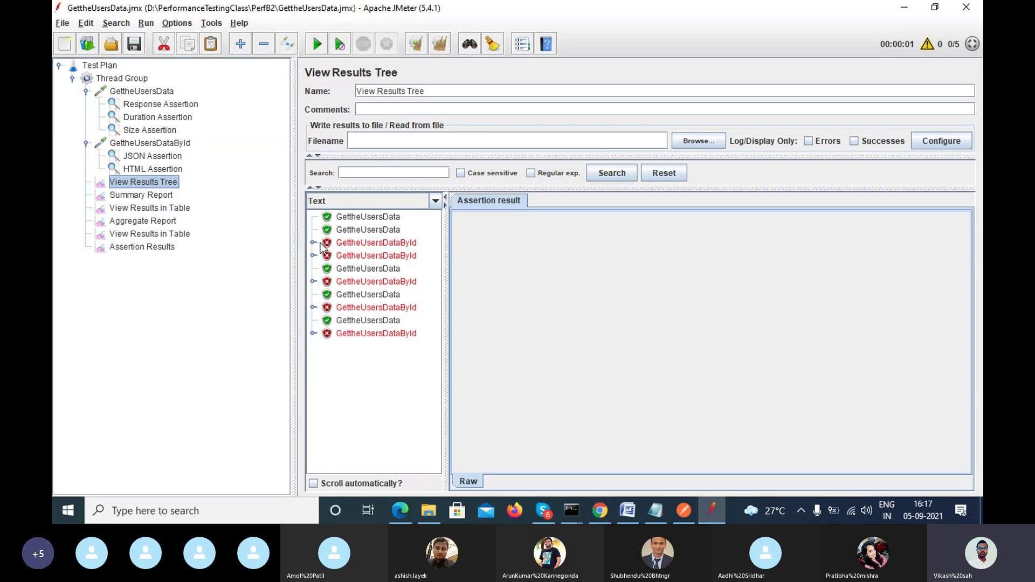
{"action": "left_click", "coordinate": [314, 243]}
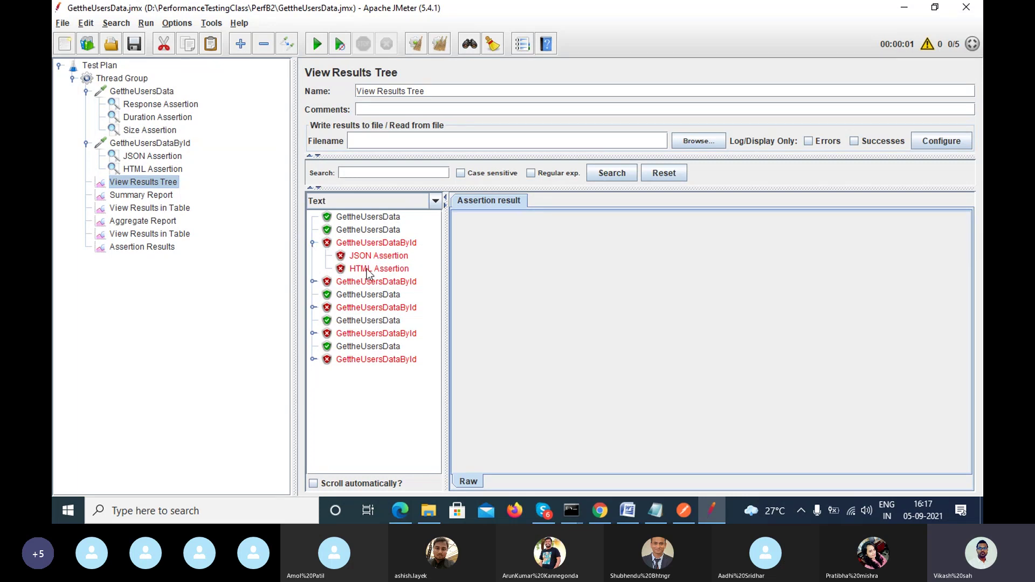
{"action": "left_click", "coordinate": [161, 157]}
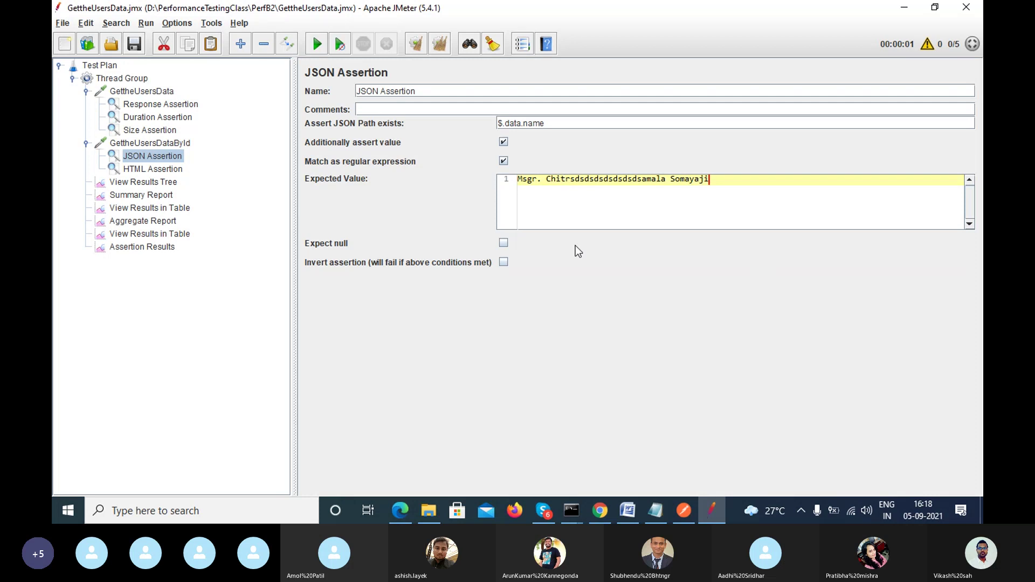
- Replace the garbled Expected Value with the exact name from jsonpath.com and rerun
{"action": "left_click", "coordinate": [600, 511]}
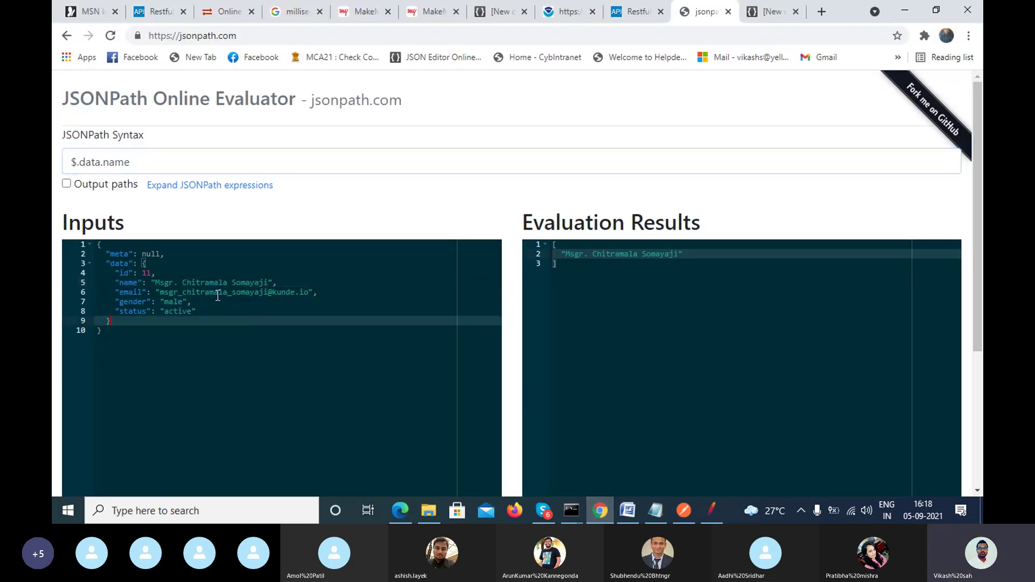
{"action": "double_click", "coordinate": [164, 283]}
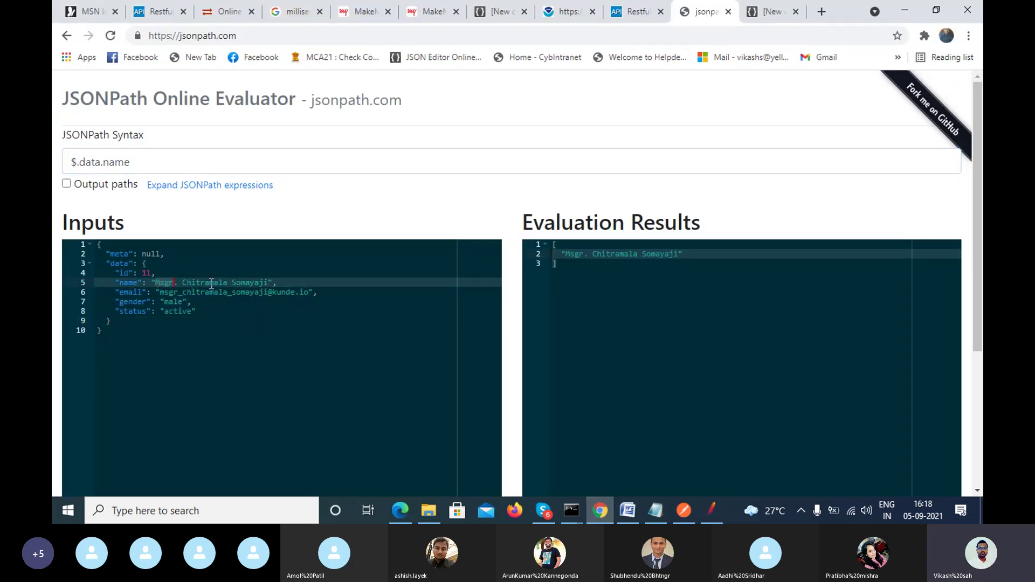
{"action": "left_click", "coordinate": [268, 284], "text": "shift"}
{"action": "key", "text": "ctrl+c"}
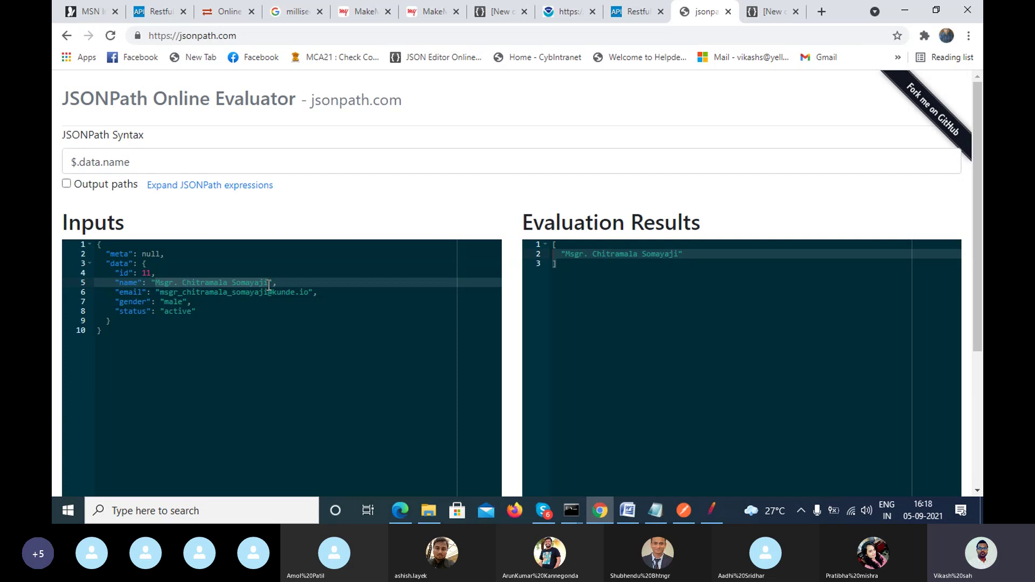
{"action": "key", "text": "alt+Tab"}
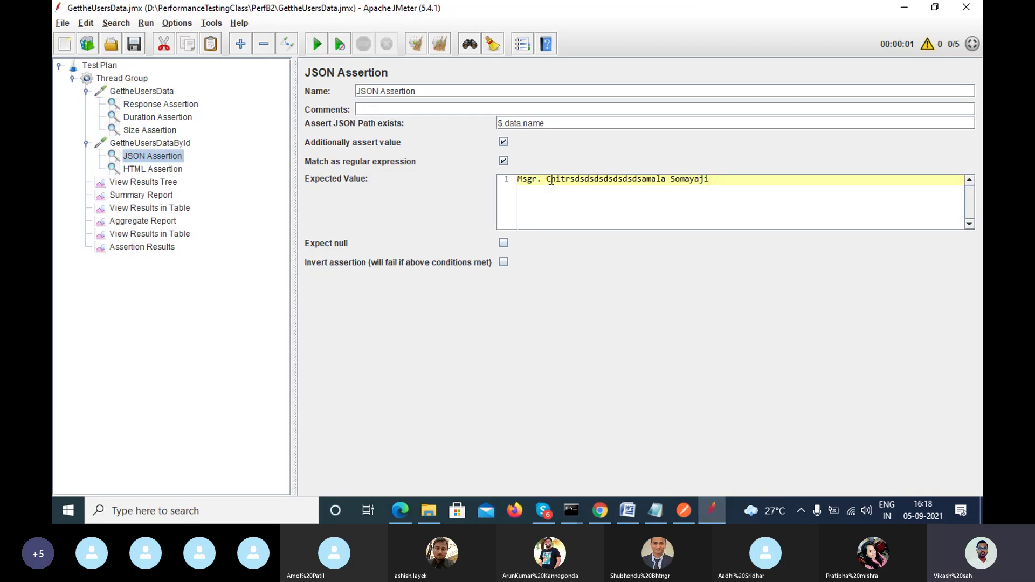
{"action": "key", "text": "ctrl+a"}
{"action": "key", "text": "ctrl+v"}
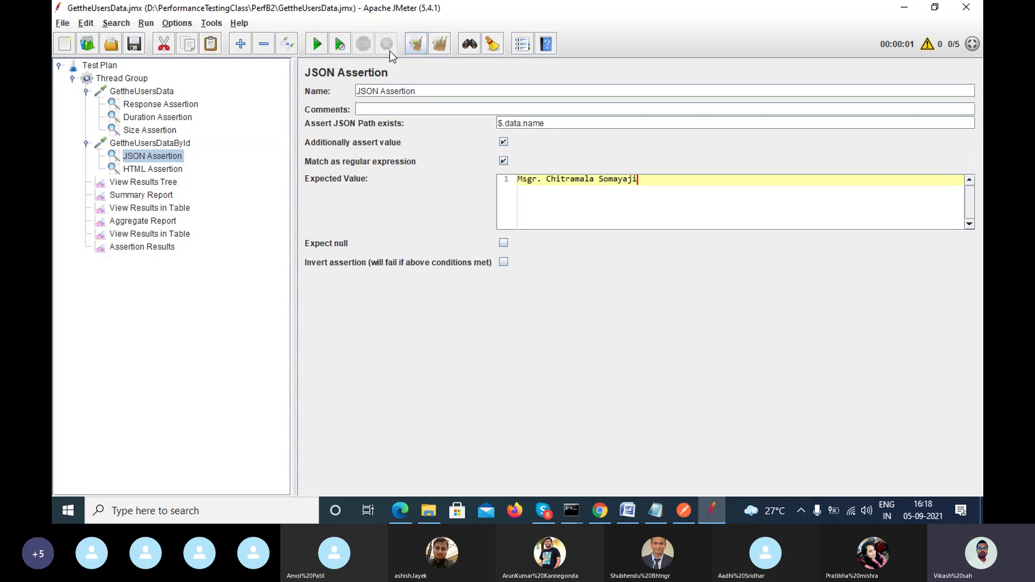
{"action": "left_click", "coordinate": [323, 48]}
- Read the HTML Assertion failure and JSON response body of a failed GettheUsersDataById sample
{"action": "left_click", "coordinate": [160, 183]}
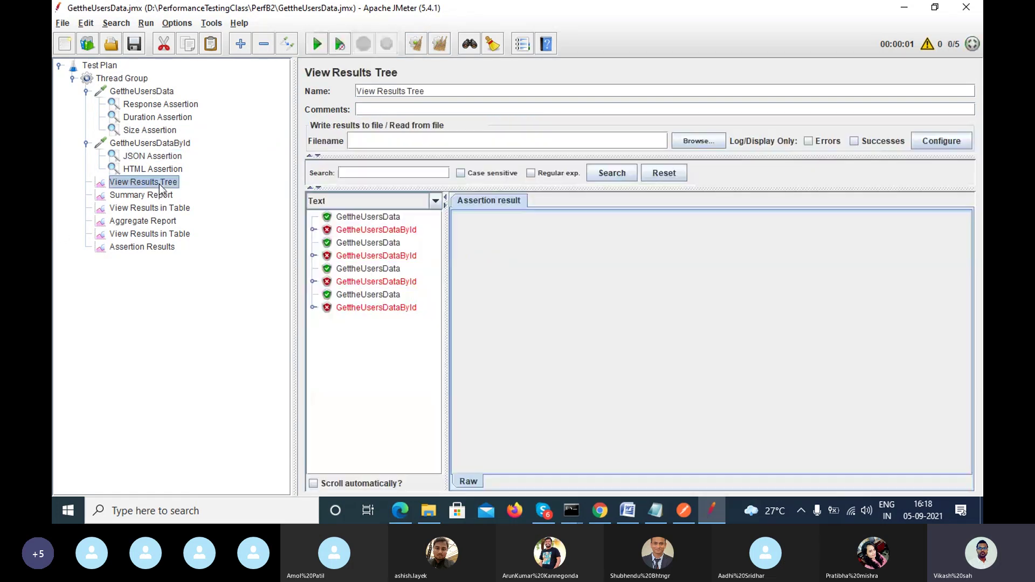
{"action": "left_click", "coordinate": [313, 231]}
{"action": "left_click", "coordinate": [367, 244]}
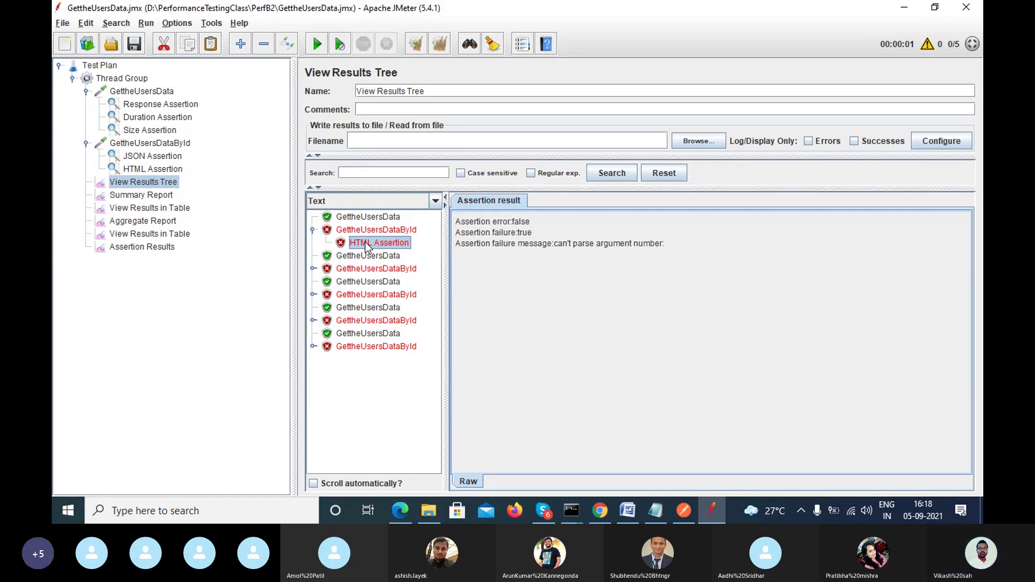
{"action": "left_click", "coordinate": [385, 232]}
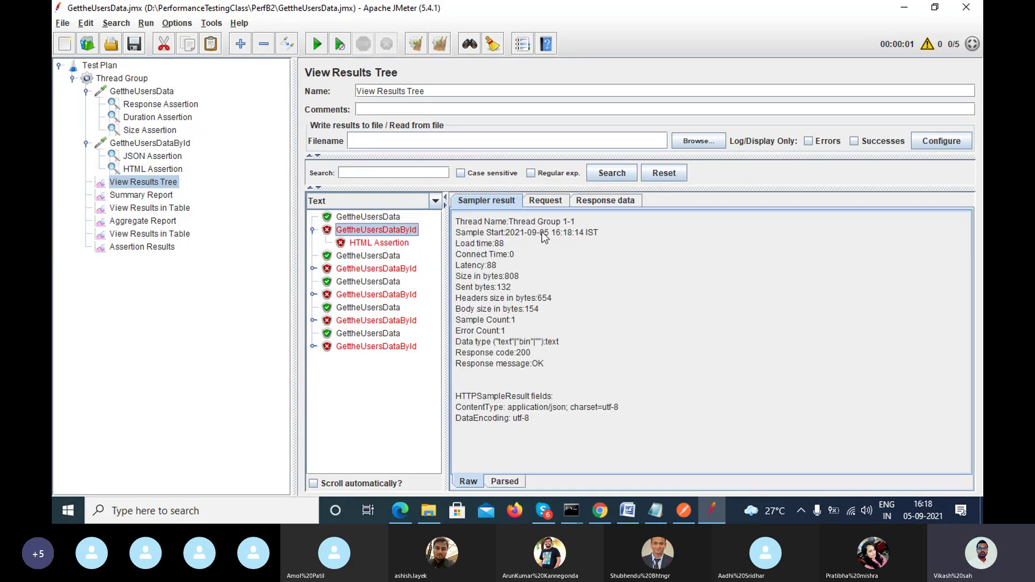
{"action": "left_click", "coordinate": [599, 201]}
{"action": "key", "text": "ctrl+a"}
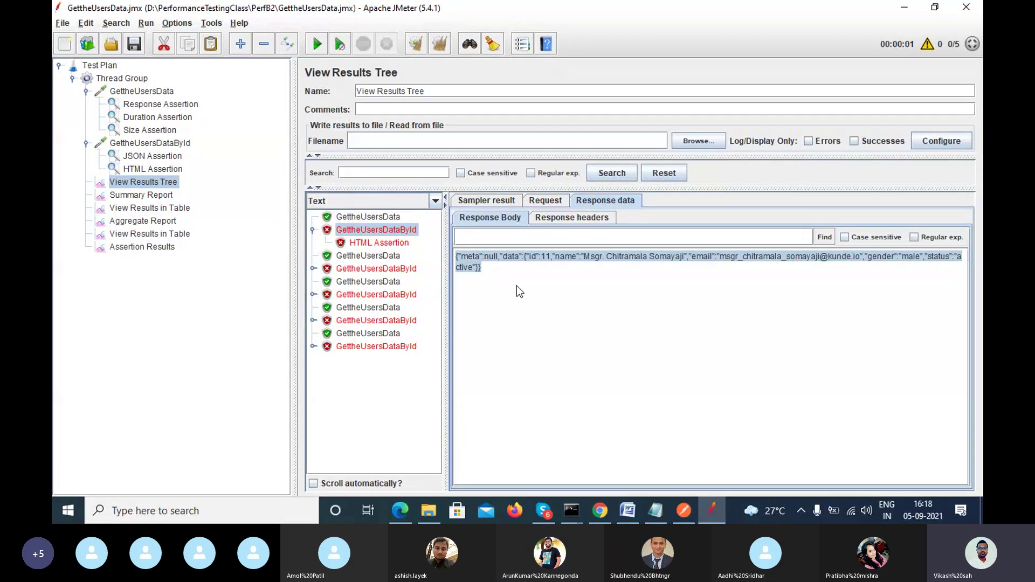
{"action": "left_click", "coordinate": [171, 170]}
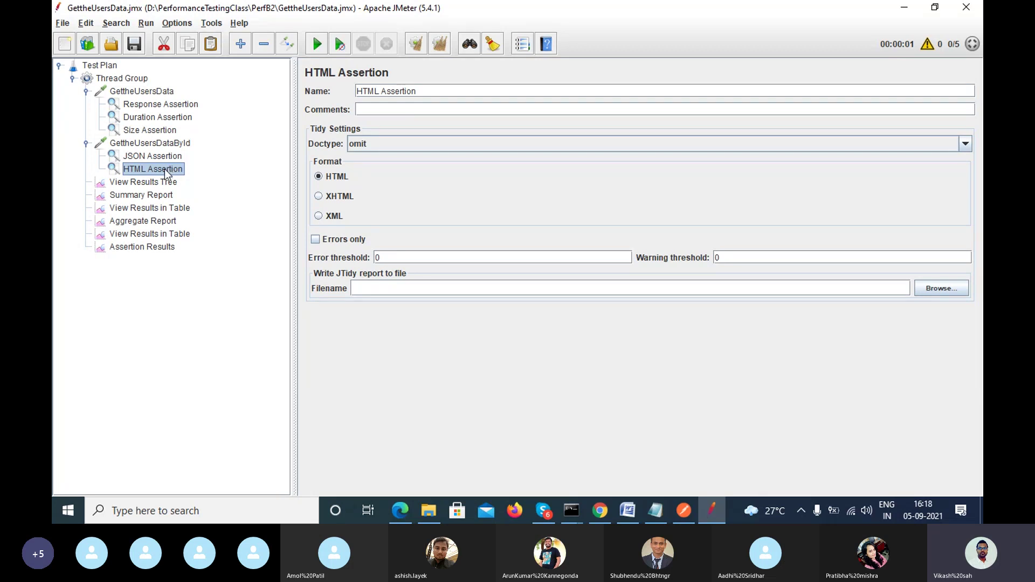
{"action": "key", "text": "alt+Tab"}
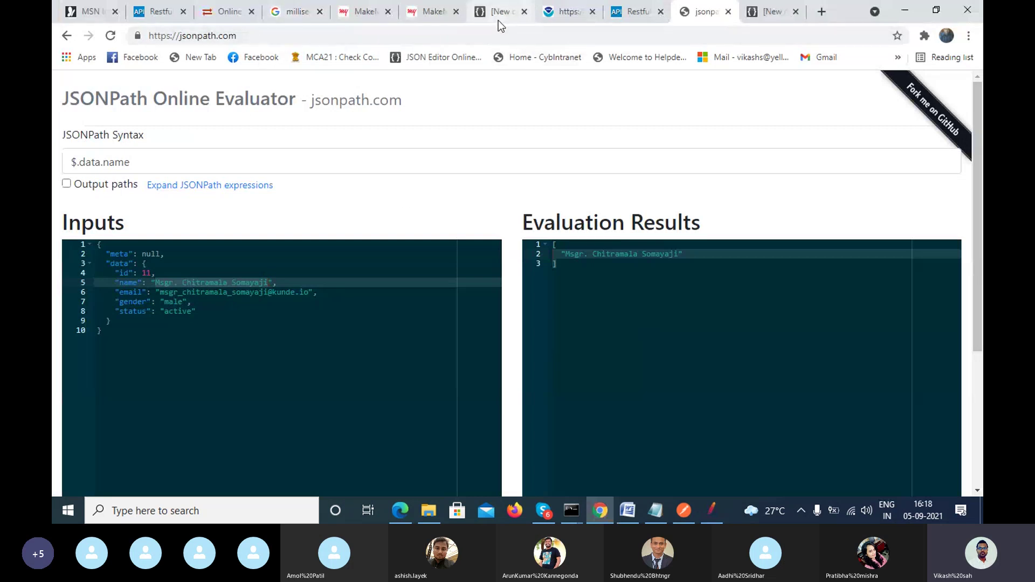
- Open the JPetStore catalog page in a new tab and copy its address
{"action": "left_click", "coordinate": [821, 11]}
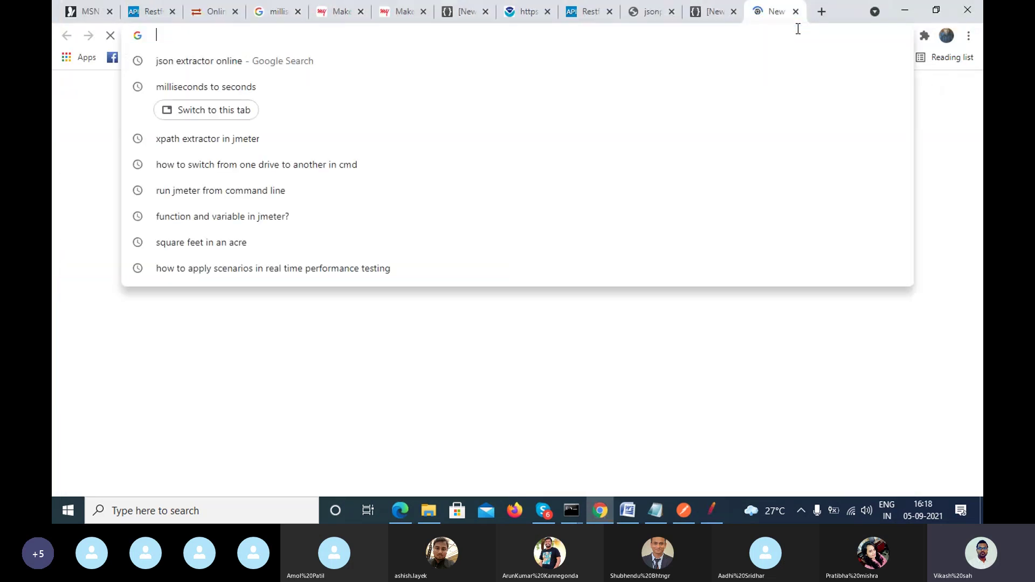
{"action": "type", "text": "json extractor online"}
{"action": "key", "text": "Down"}
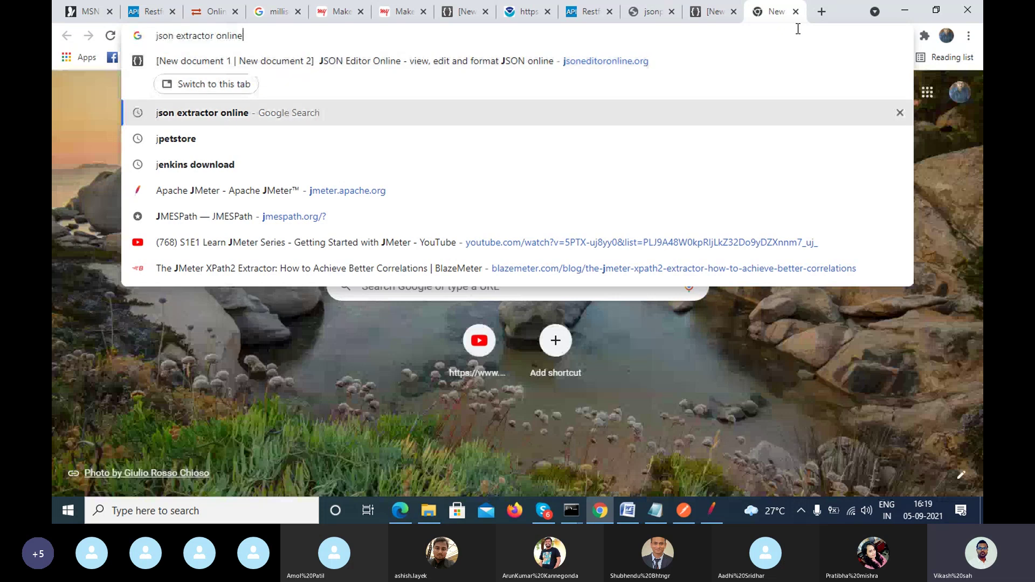
{"action": "key", "text": "Down"}
{"action": "key", "text": "Return"}
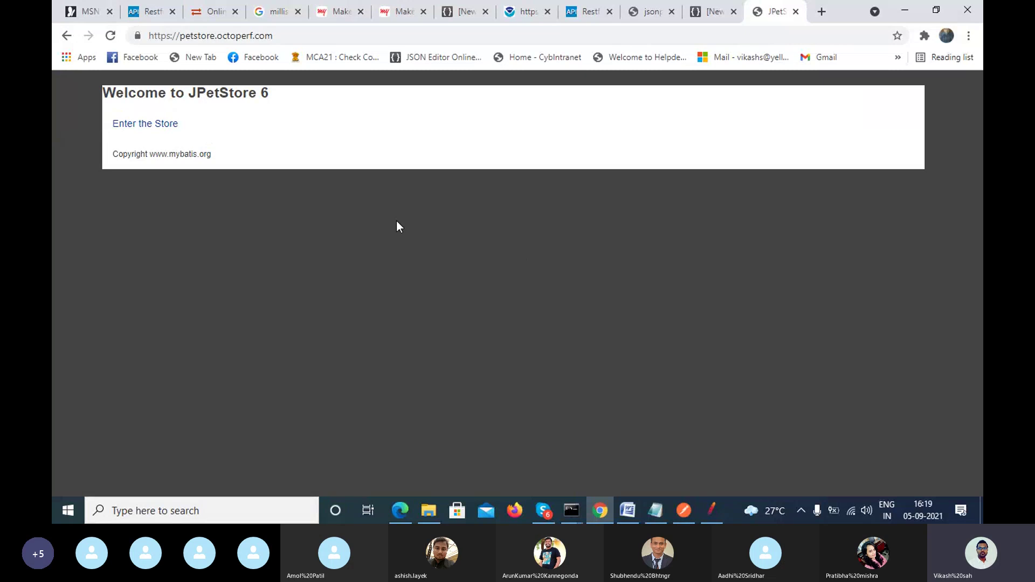
{"action": "left_click", "coordinate": [129, 127]}
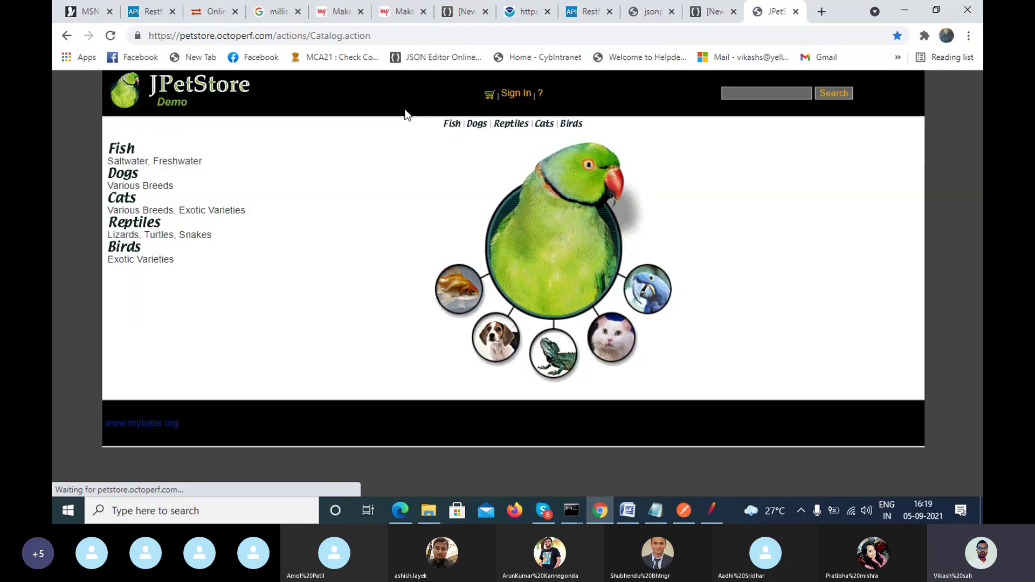
{"action": "left_click", "coordinate": [415, 36]}
{"action": "key", "text": "ctrl+c"}
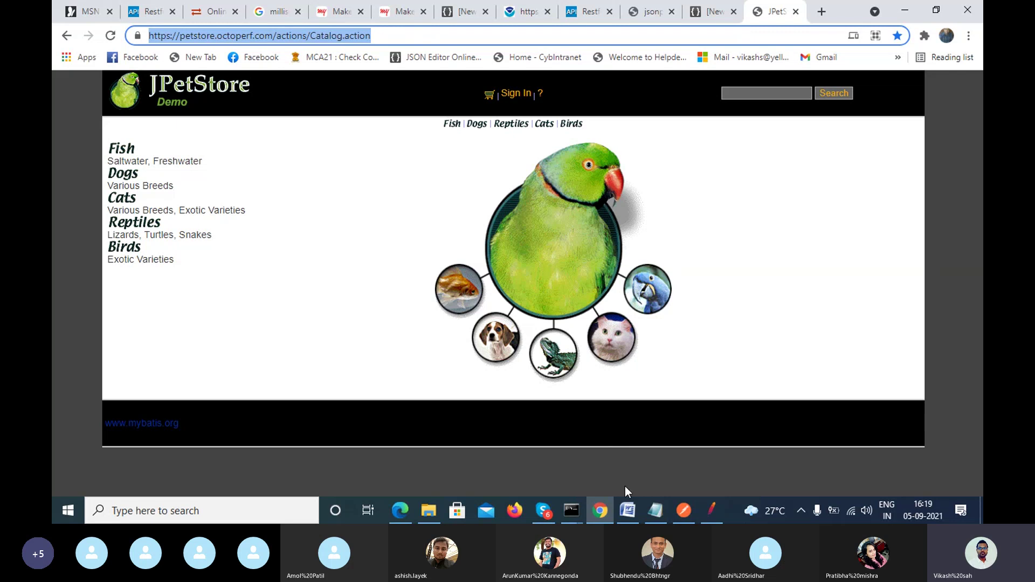
- Select JMeter's Thread Group and bring up its context menu to add an element
{"action": "left_click", "coordinate": [700, 507]}
{"action": "left_click", "coordinate": [136, 81]}
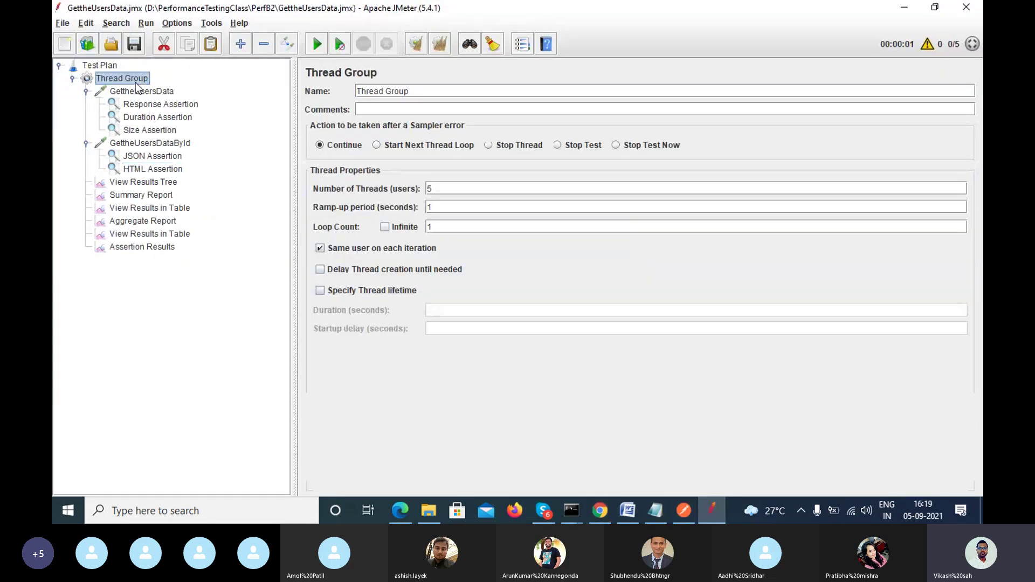
{"action": "right_click", "coordinate": [136, 85]}
- Add an HTTP Request with Protocol https, Server petstore.octoperf.com, Path /actions/Catalog.action
{"action": "mouse_move", "coordinate": [190, 92]}
{"action": "mouse_move", "coordinate": [335, 93]}
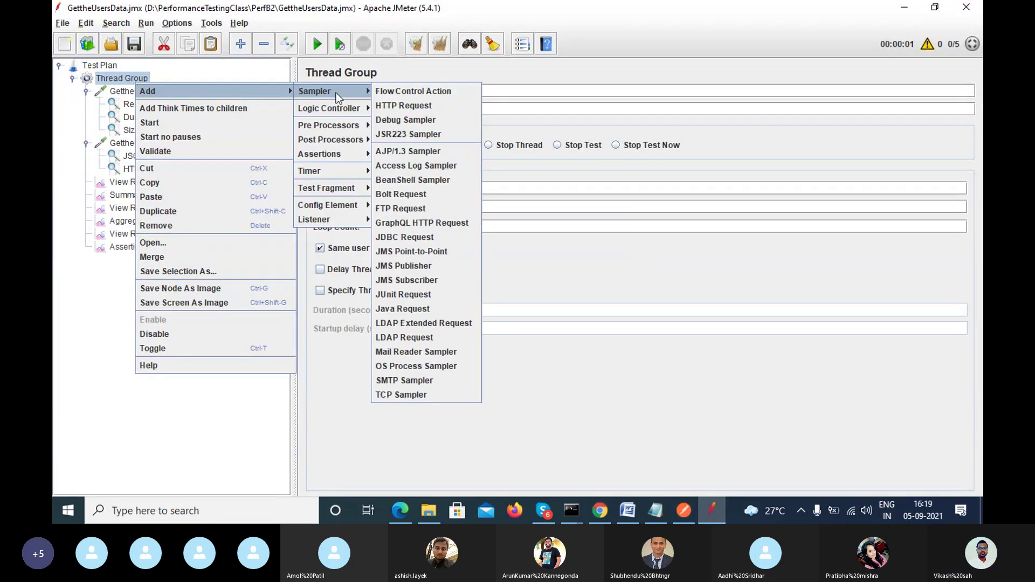
{"action": "left_click", "coordinate": [387, 106]}
{"action": "left_click", "coordinate": [552, 169]}
{"action": "key", "text": "ctrl+v"}
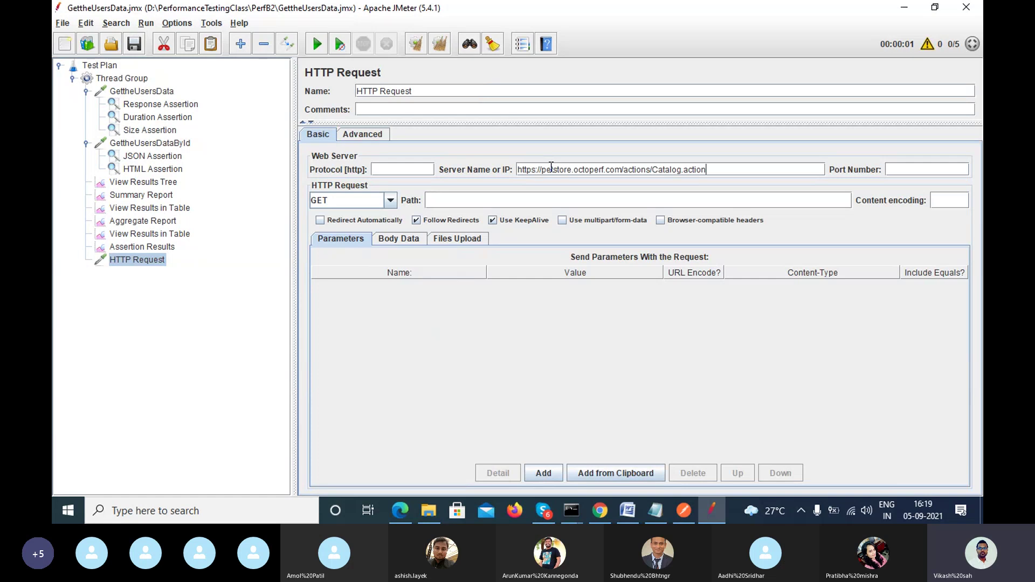
{"action": "left_click_drag", "start_coordinate": [542, 169], "coordinate": [478, 163]}
{"action": "key", "text": "BackSpace"}
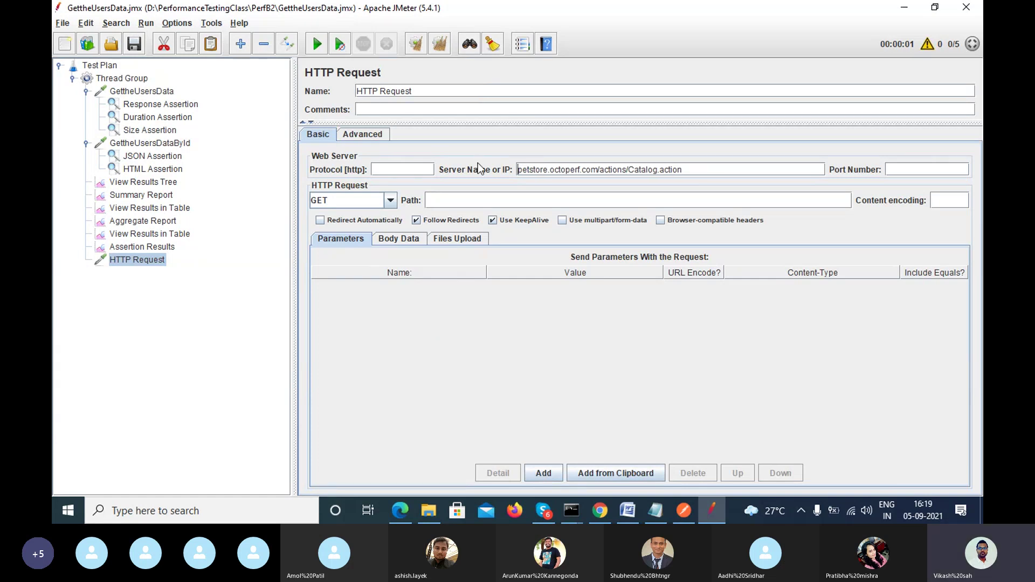
{"action": "left_click", "coordinate": [418, 171]}
{"action": "type", "text": "https"}
{"action": "left_click_drag", "start_coordinate": [598, 171], "coordinate": [694, 170]}
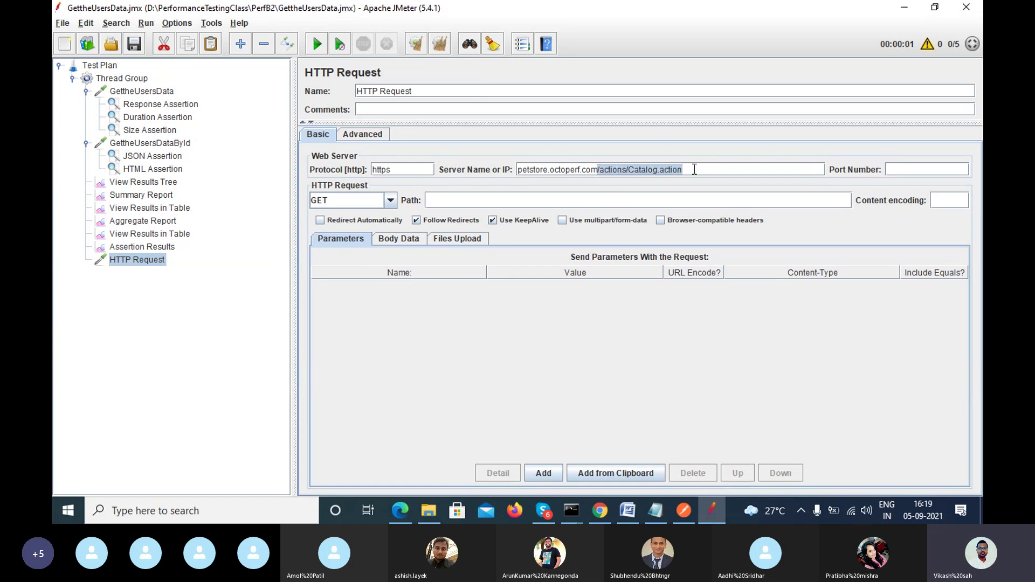
{"action": "key", "text": "ctrl+x"}
{"action": "left_click", "coordinate": [607, 195]}
{"action": "key", "text": "ctrl+v"}
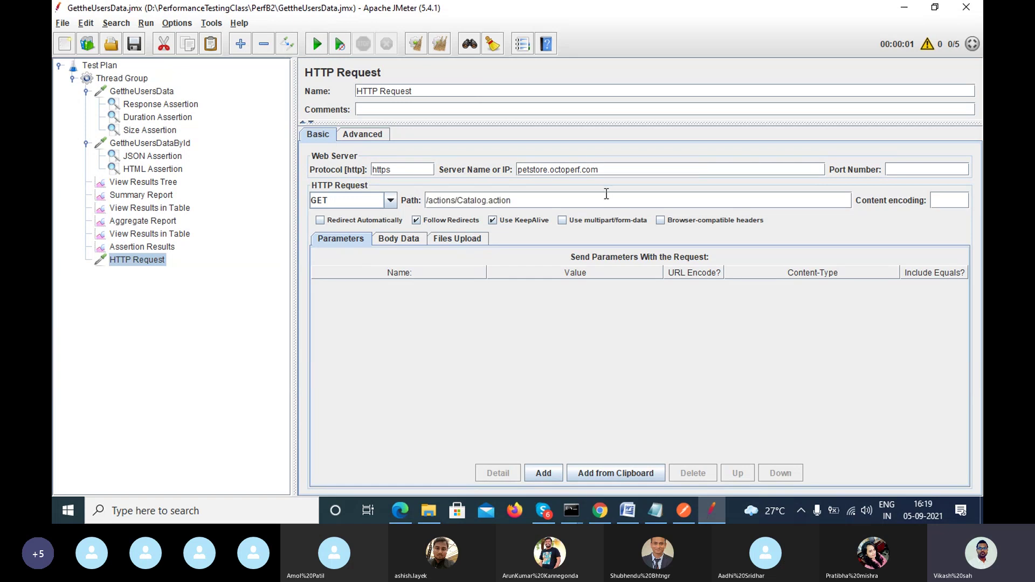
- Rename the HTTP request to PetStoreHomePage
{"action": "triple_click", "coordinate": [441, 92]}
{"action": "type", "text": "Home"}
{"action": "key", "text": "BackSpace"}
{"action": "key", "text": "BackSpace"}
{"action": "key", "text": "BackSpace"}
{"action": "key", "text": "BackSpace"}
{"action": "type", "text": "PetStoreHomePage"}
{"action": "key", "text": "Return"}
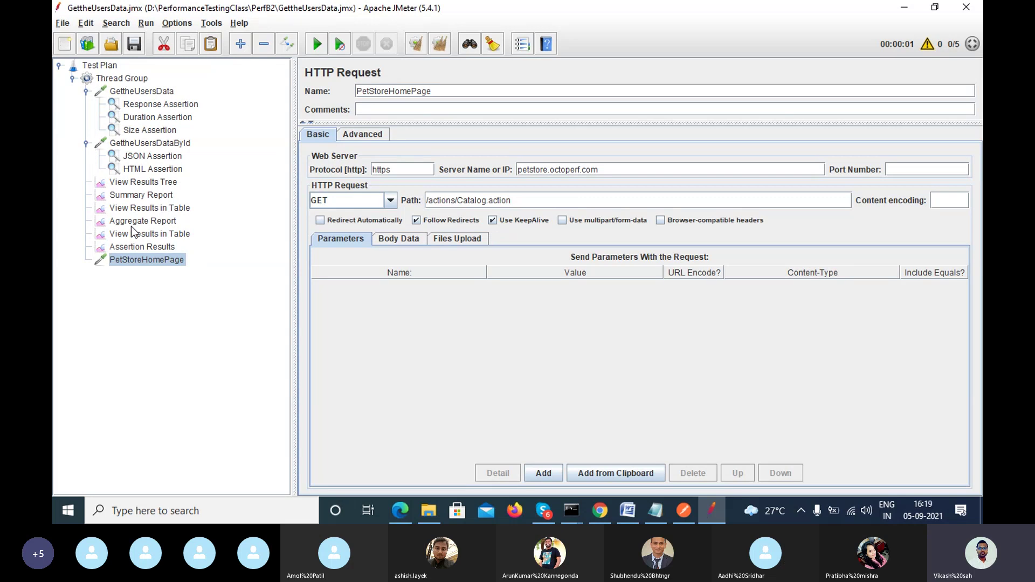
- Move the PetStoreHomePage request up to sit right after GettheUsersDataById
{"action": "left_click_drag", "start_coordinate": [135, 259], "coordinate": [219, 302]}
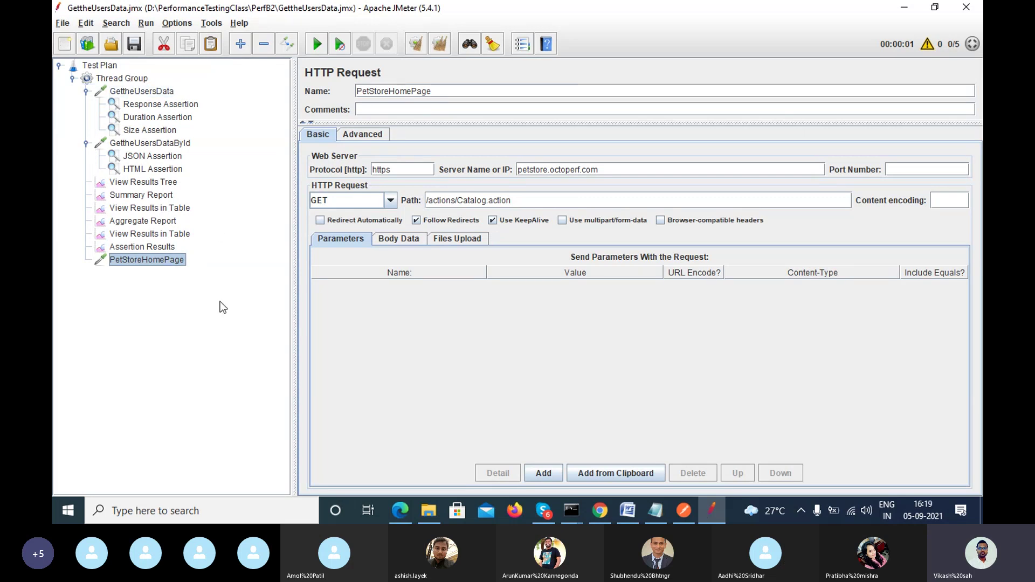
{"action": "left_click_drag", "start_coordinate": [133, 266], "coordinate": [107, 181]}
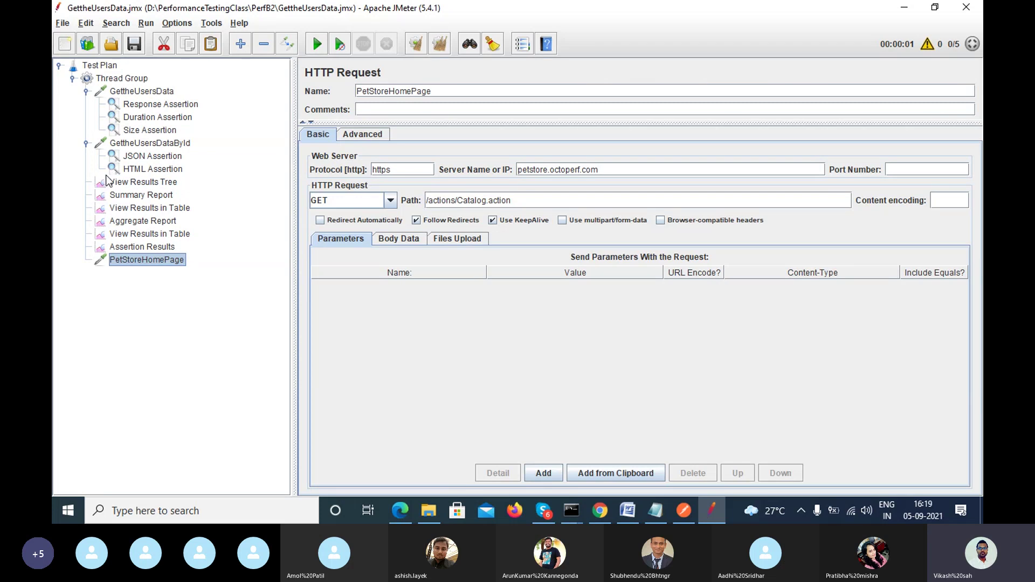
{"action": "left_click", "coordinate": [86, 143]}
{"action": "left_click_drag", "start_coordinate": [115, 233], "coordinate": [97, 157]}
{"action": "left_click", "coordinate": [87, 143]}
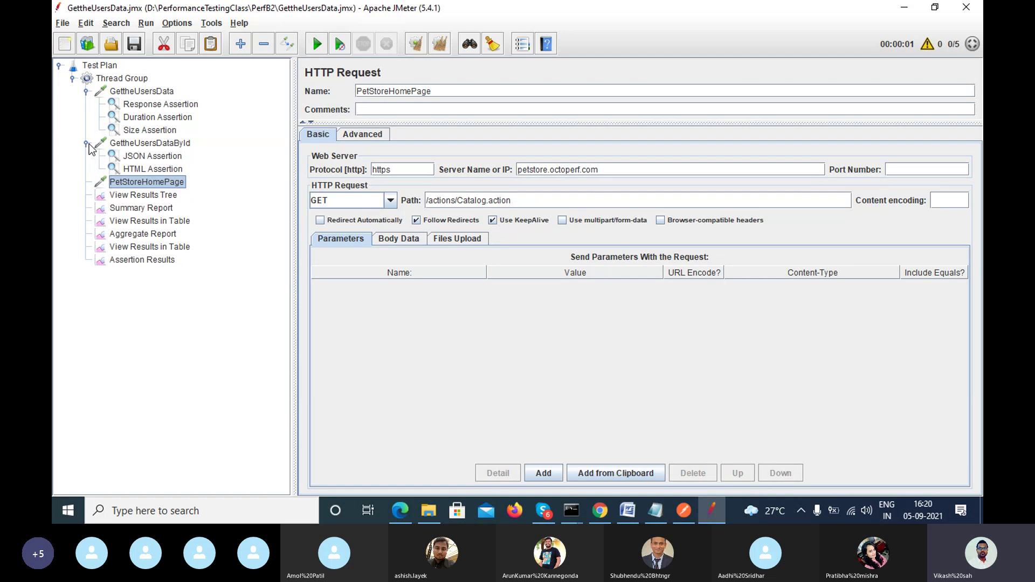
- Give PetStoreHomePage a default HTML Assertion and disable GettheUsersDataById's HTML Assertion
{"action": "right_click", "coordinate": [138, 183]}
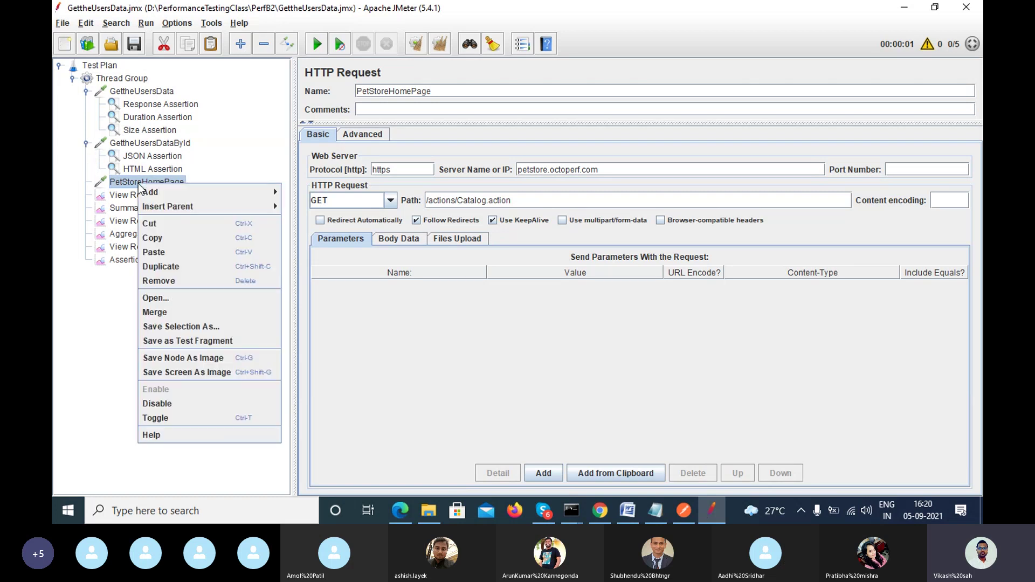
{"action": "mouse_move", "coordinate": [221, 193]}
{"action": "mouse_move", "coordinate": [314, 195]}
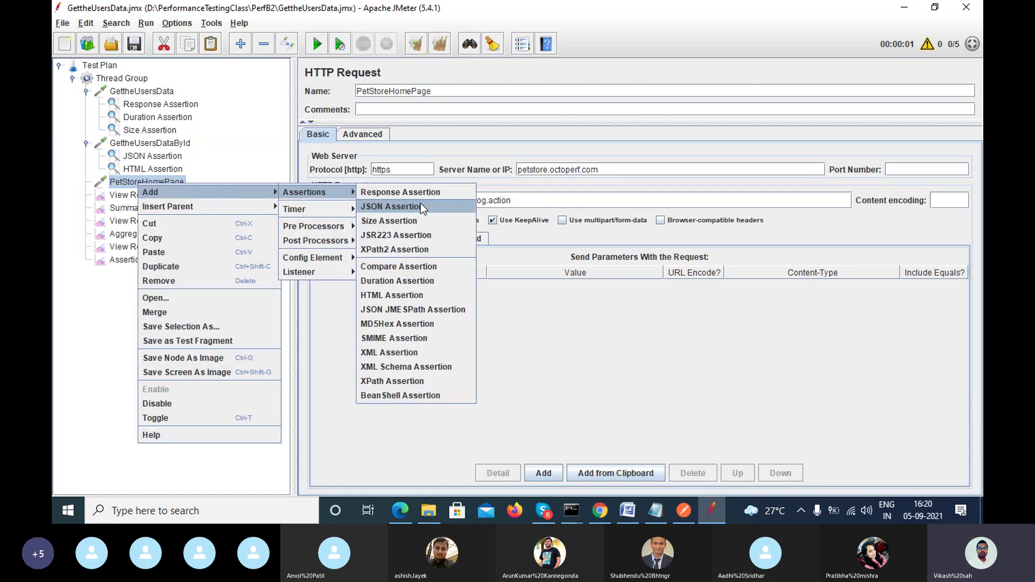
{"action": "left_click", "coordinate": [403, 296]}
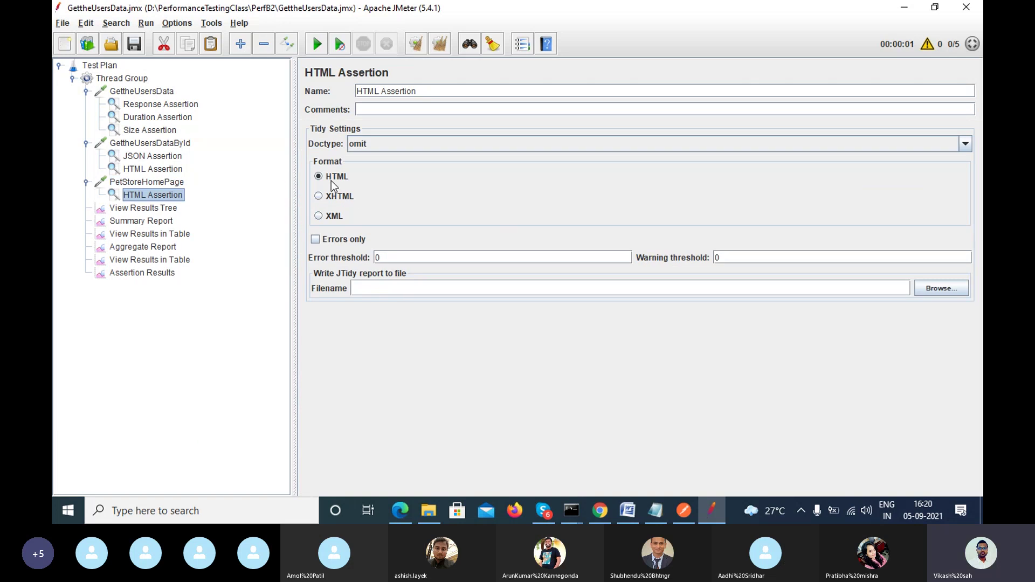
{"action": "right_click", "coordinate": [136, 169]}
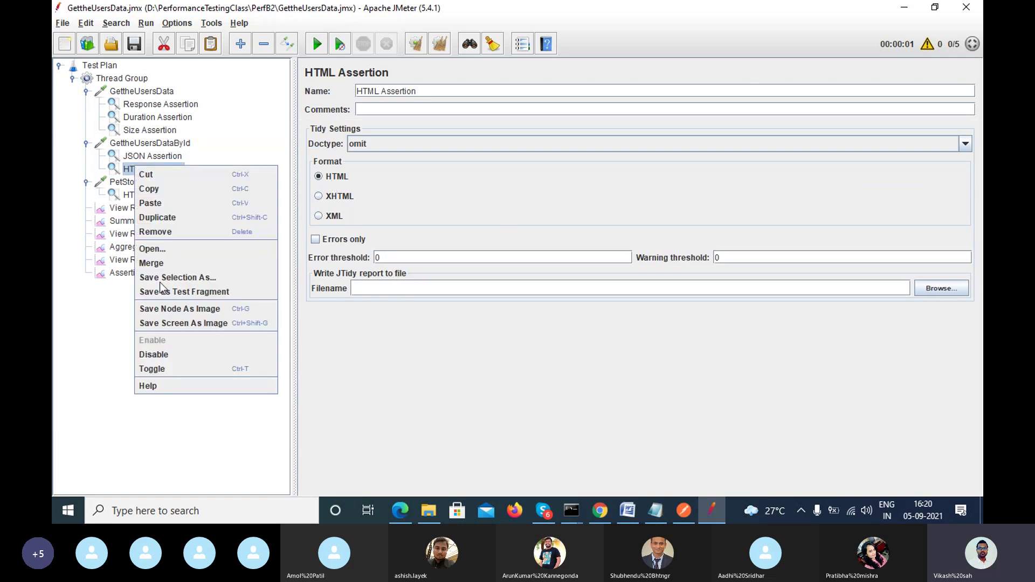
{"action": "left_click", "coordinate": [160, 351]}
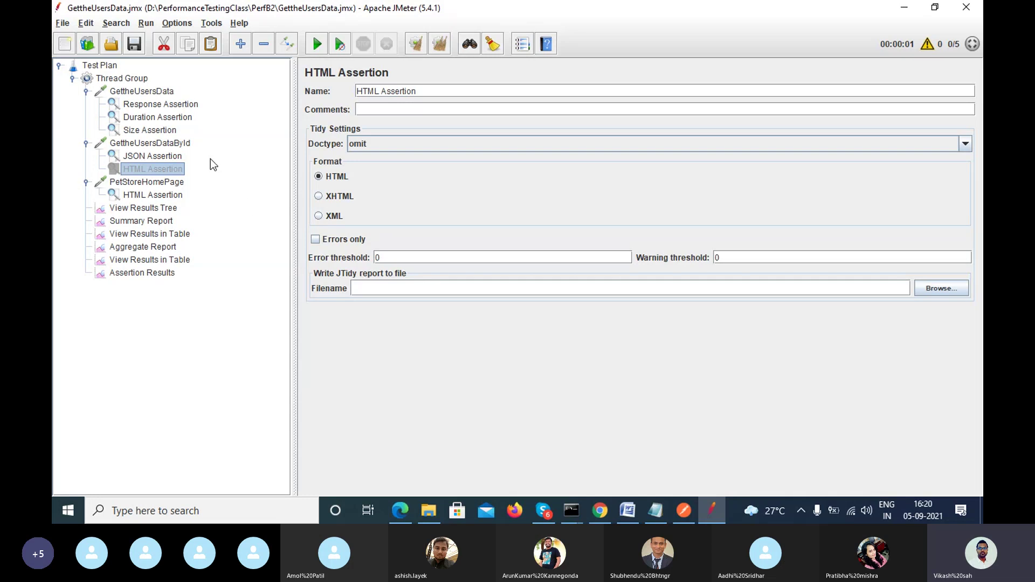
- Run the plan and read PetStoreHomePage's failing HTML Assertion: can't parse argument number
{"action": "left_click", "coordinate": [317, 46]}
{"action": "left_click", "coordinate": [150, 210]}
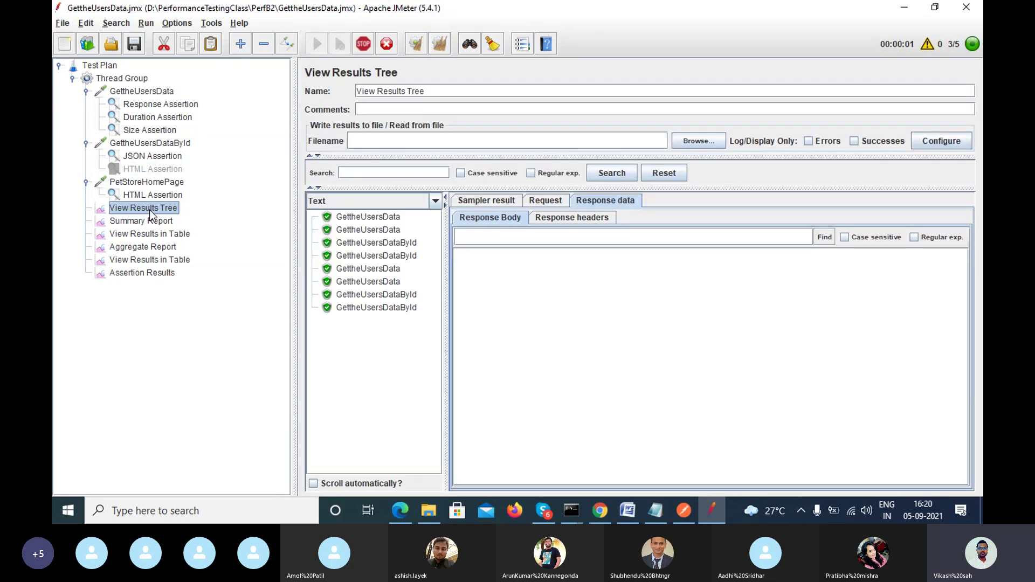
{"action": "left_click", "coordinate": [368, 347]}
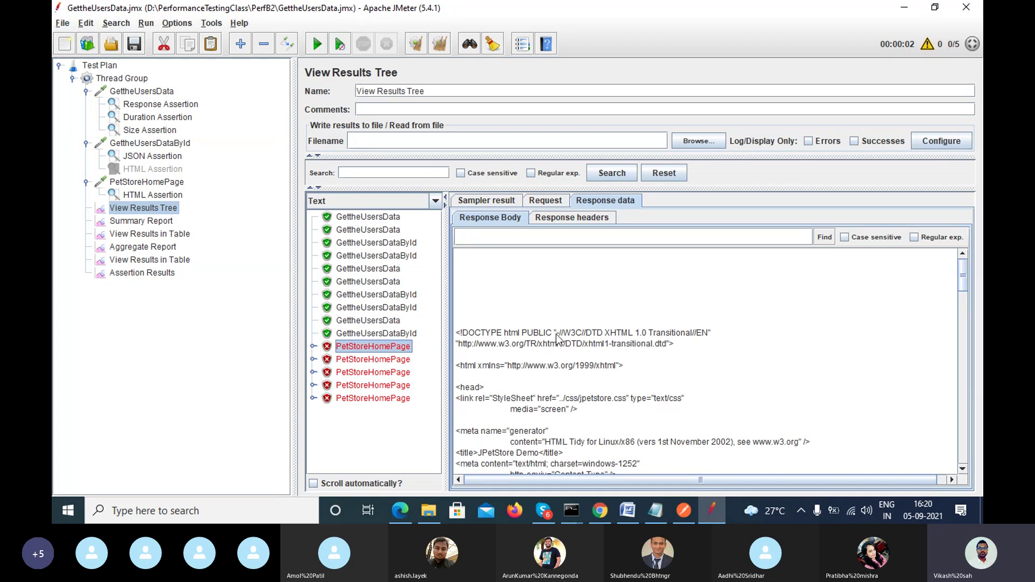
{"action": "scroll", "coordinate": [557, 338], "scroll_direction": "down", "scroll_amount": 10}
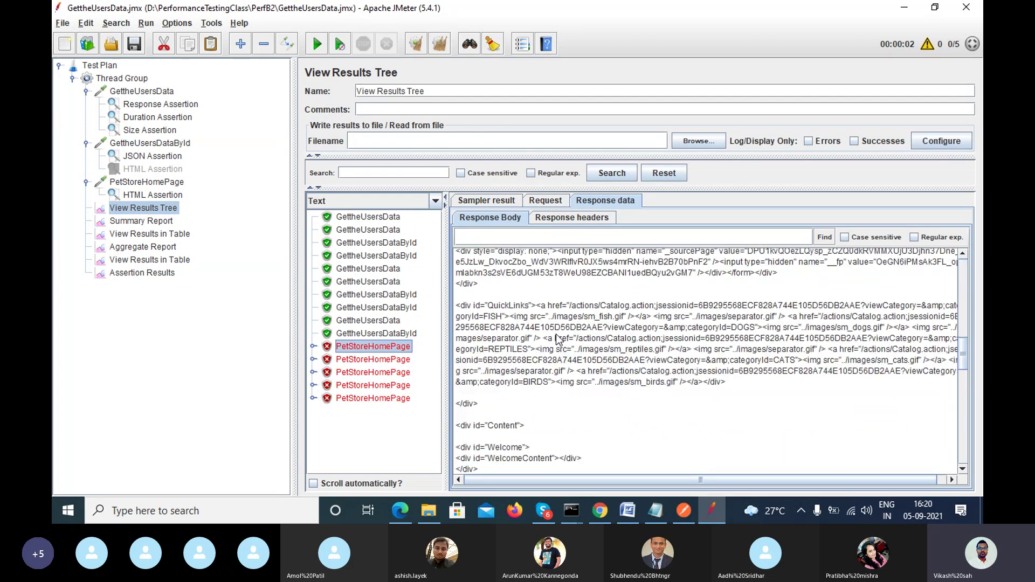
{"action": "left_click", "coordinate": [314, 347]}
{"action": "left_click", "coordinate": [370, 360]}
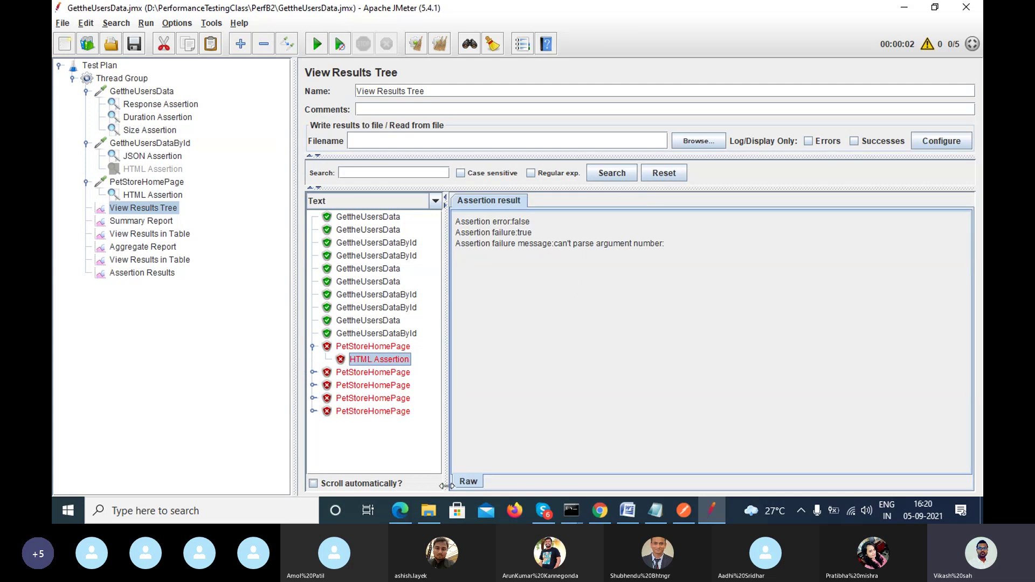
{"action": "left_click", "coordinate": [467, 482]}
{"action": "left_click_drag", "start_coordinate": [694, 245], "coordinate": [455, 244]}
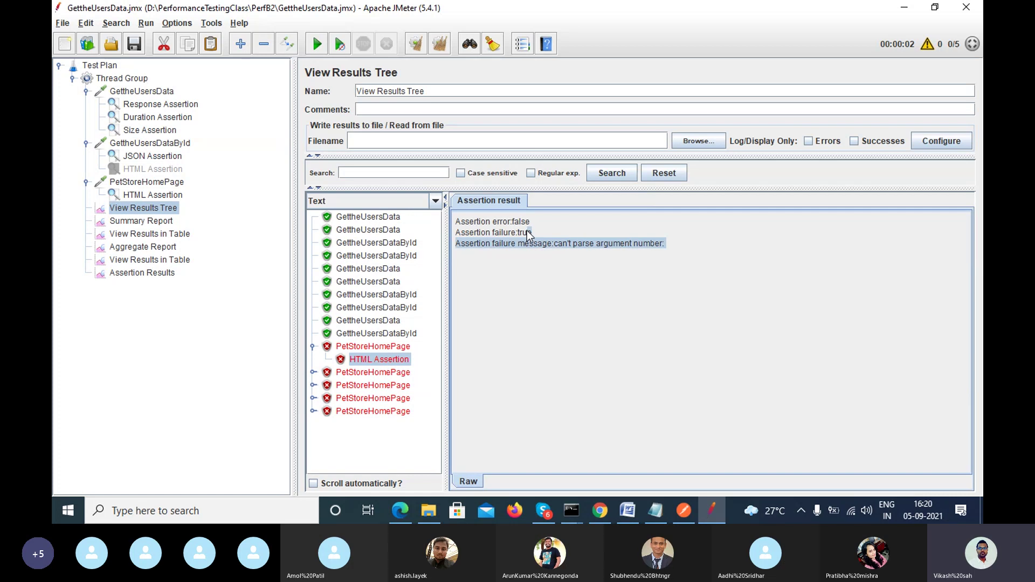
{"action": "key", "text": "alt+Tab"}
- Record network traffic while opening Fish and view the Catalog.action response's DOCTYPE
{"action": "right_click", "coordinate": [381, 244]}
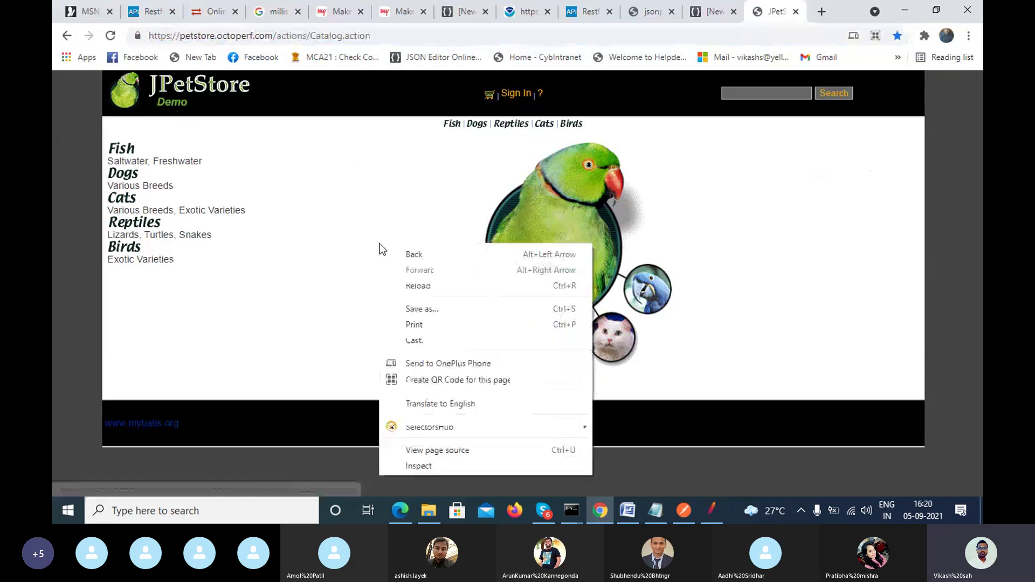
{"action": "left_click", "coordinate": [436, 464]}
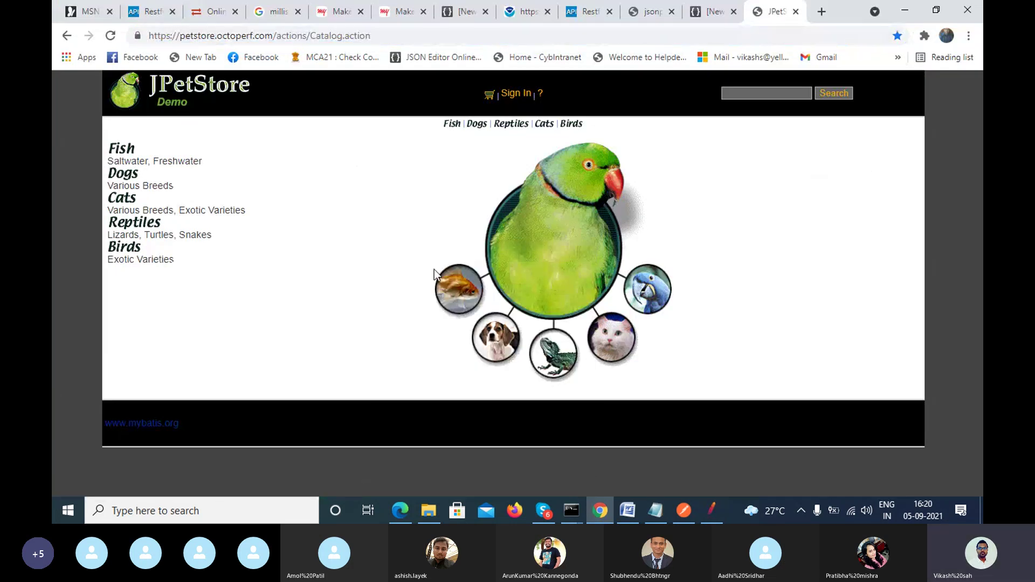
{"action": "left_click", "coordinate": [331, 232]}
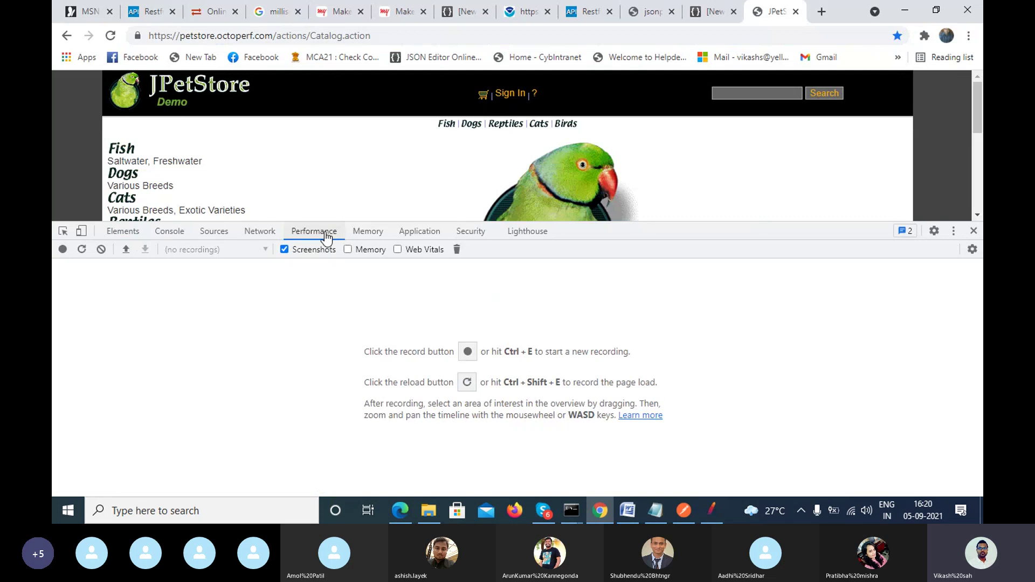
{"action": "left_click", "coordinate": [259, 231]}
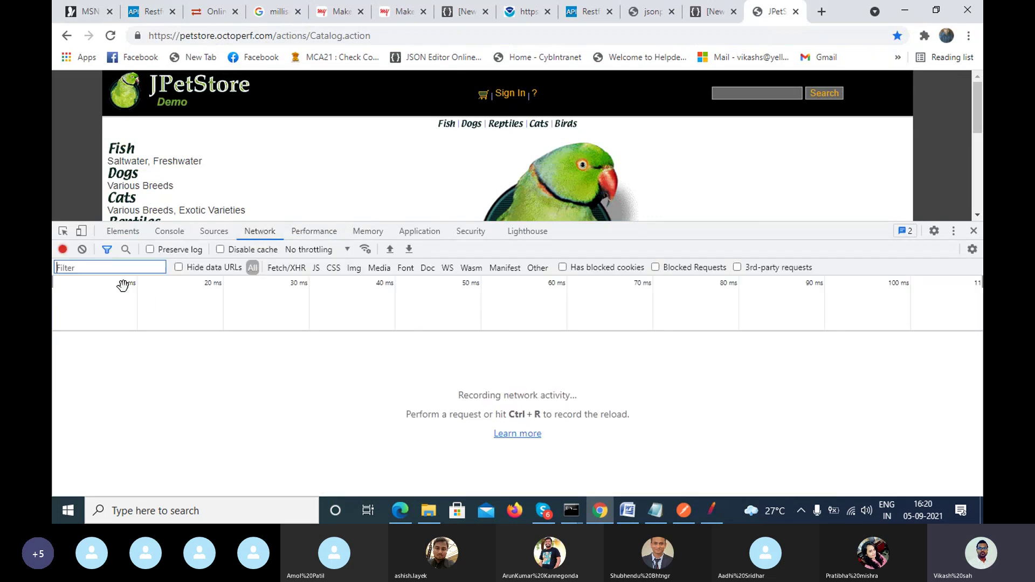
{"action": "left_click", "coordinate": [446, 125]}
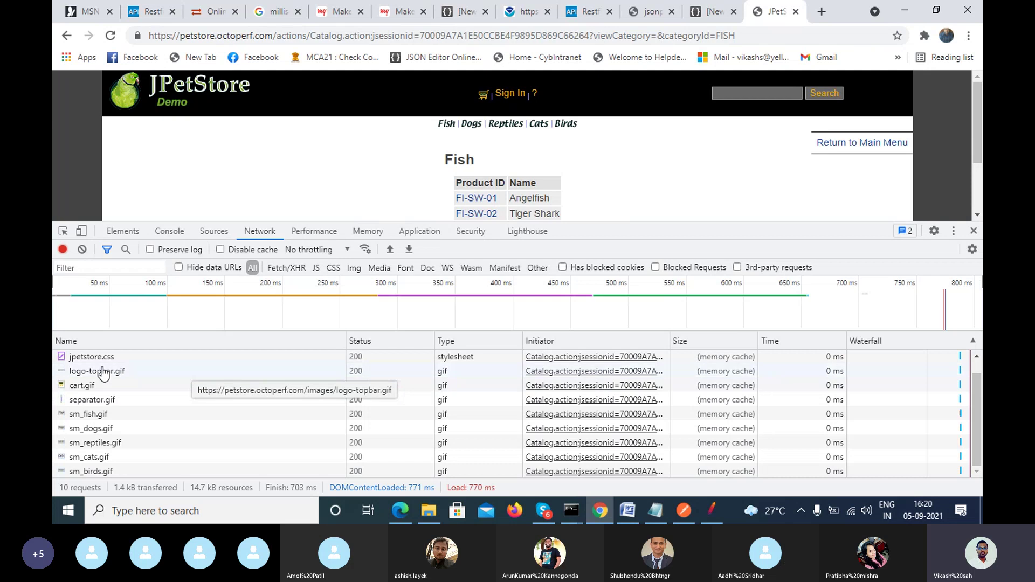
{"action": "left_click", "coordinate": [102, 357]}
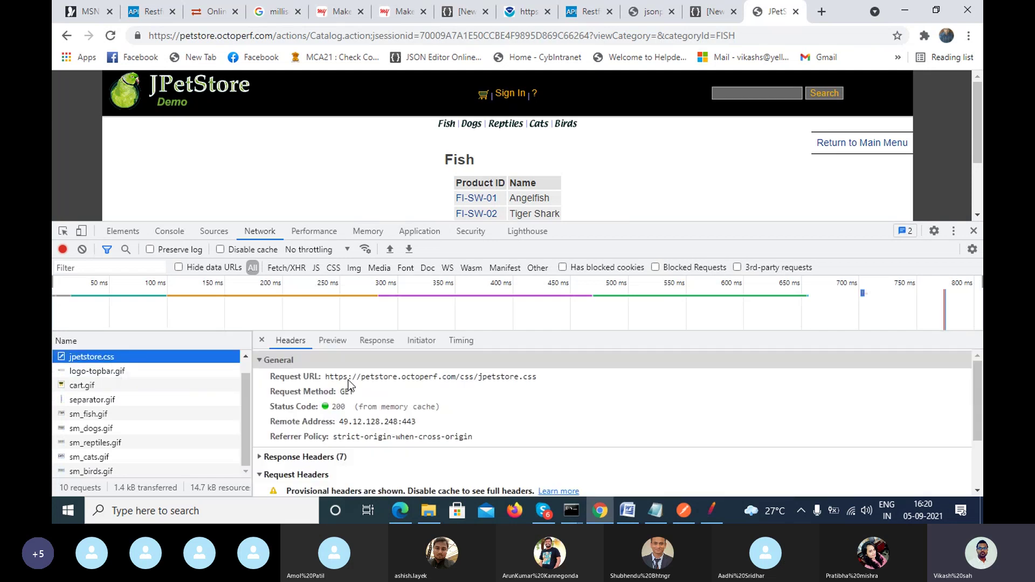
{"action": "left_click", "coordinate": [380, 328]}
{"action": "left_click", "coordinate": [378, 339]}
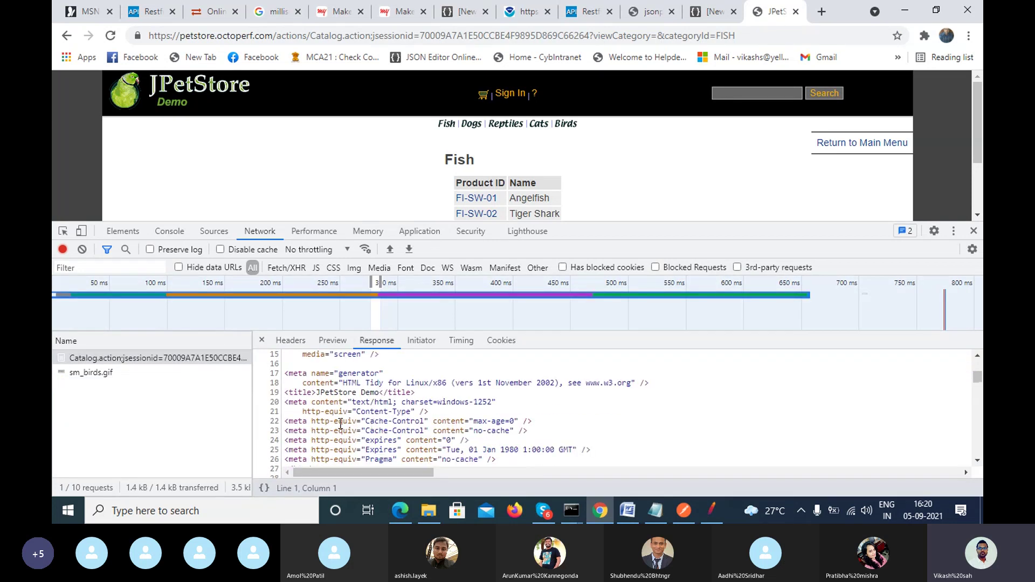
{"action": "scroll", "coordinate": [340, 424], "scroll_direction": "up", "scroll_amount": 5}
{"action": "scroll", "coordinate": [296, 424], "scroll_direction": "down", "scroll_amount": 2}
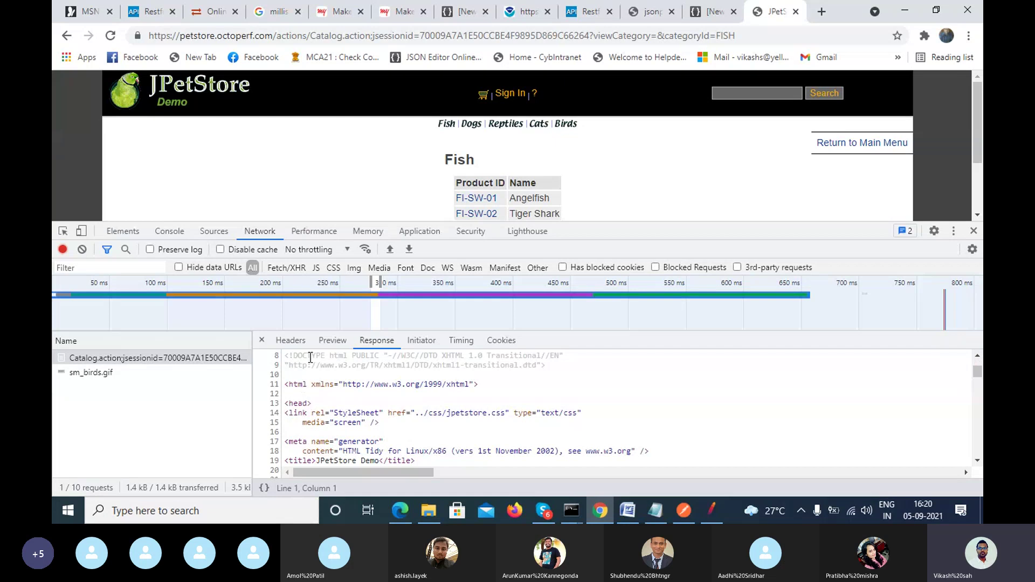
{"action": "key", "text": "alt+Tab"}
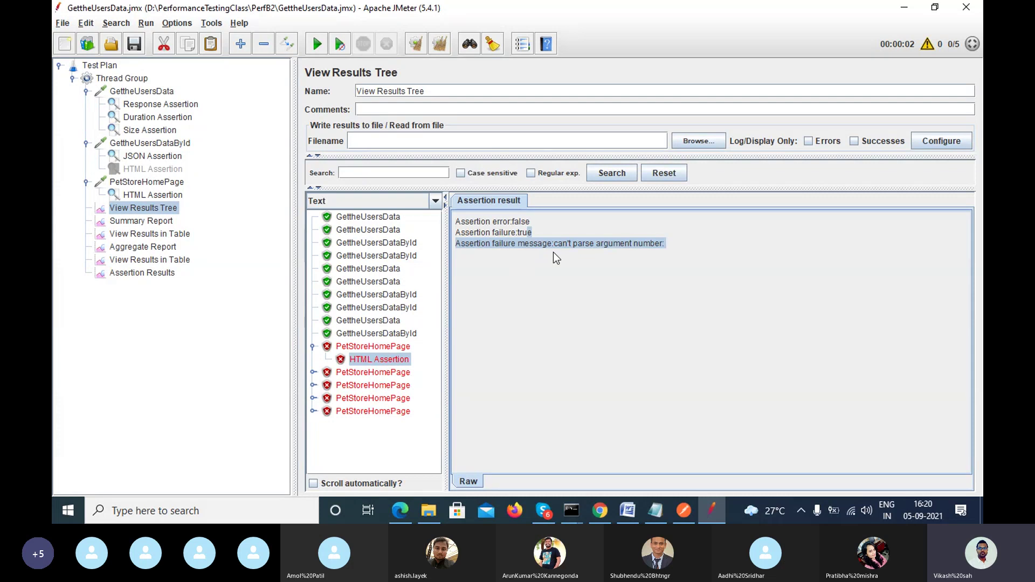
- Check the response's DOCTYPE, then set PetStoreHomePage's HTML Assertion Doctype to auto
{"action": "left_click", "coordinate": [162, 195]}
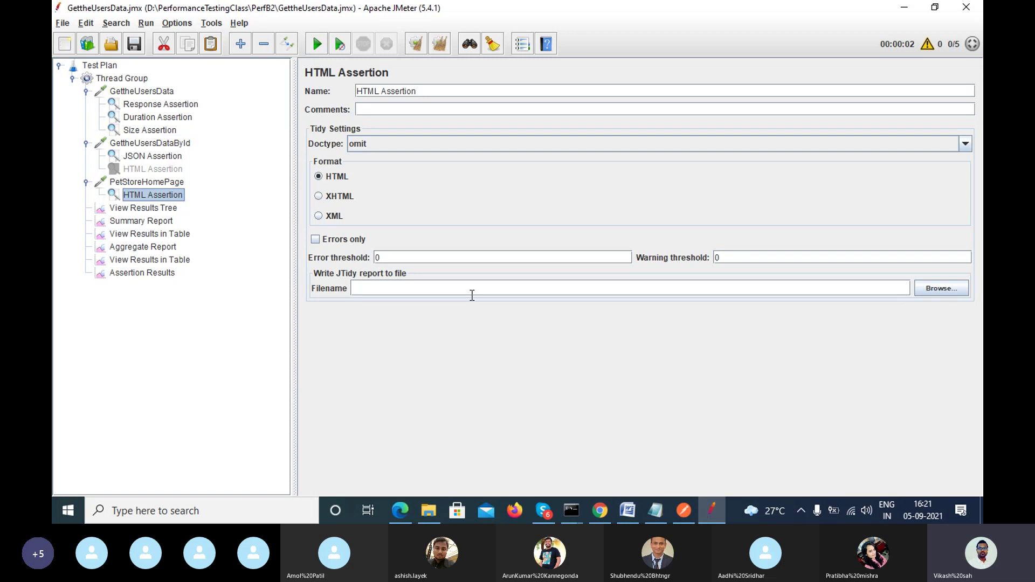
{"action": "left_click", "coordinate": [415, 148]}
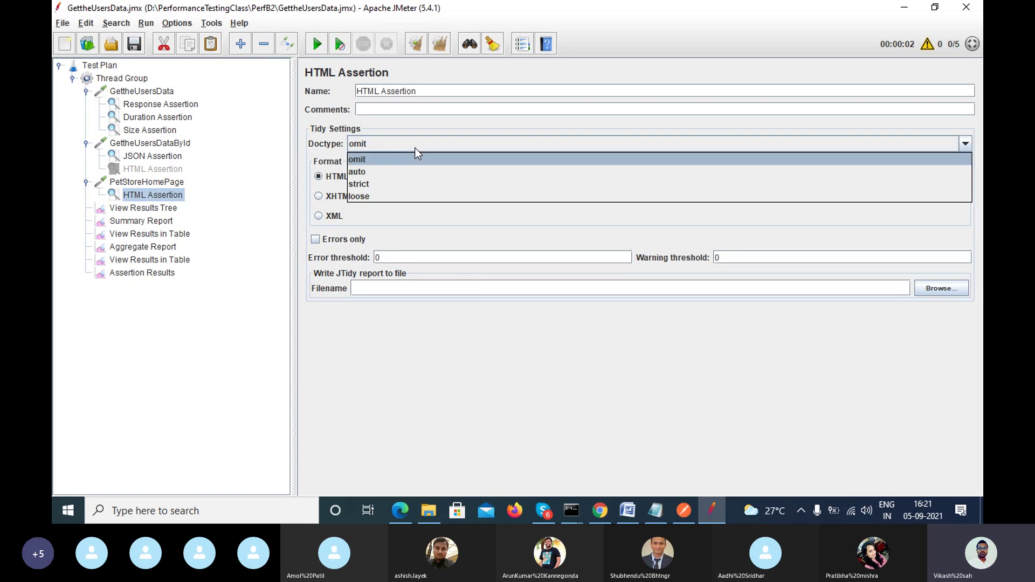
{"action": "key", "text": "alt+Tab"}
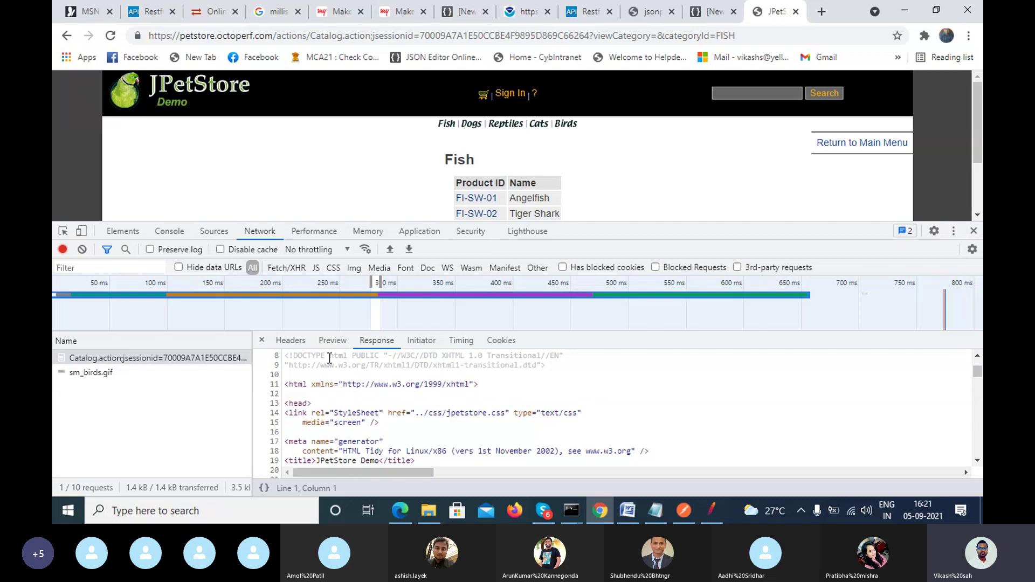
{"action": "left_click", "coordinate": [330, 359]}
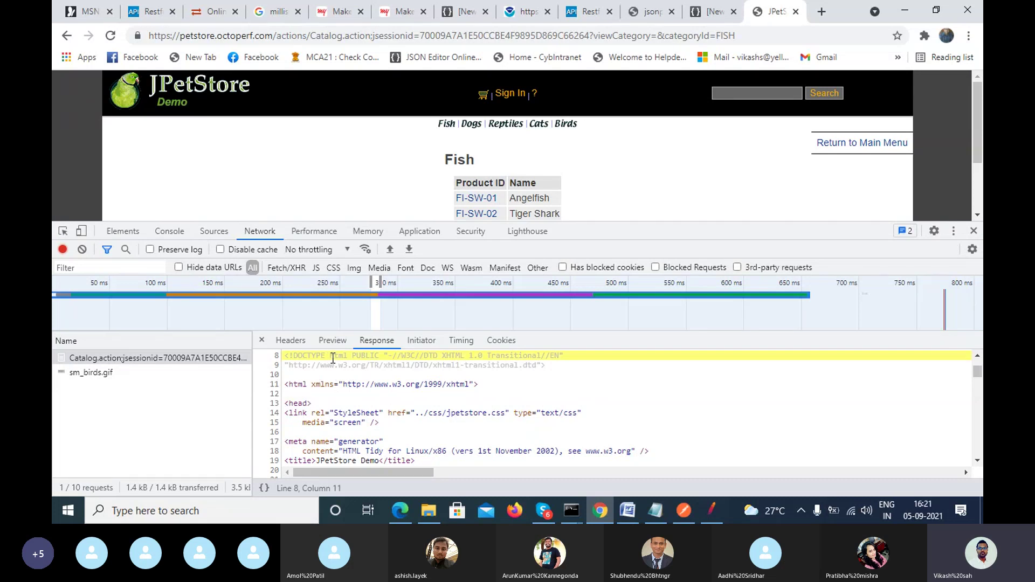
{"action": "key", "text": "alt+Tab"}
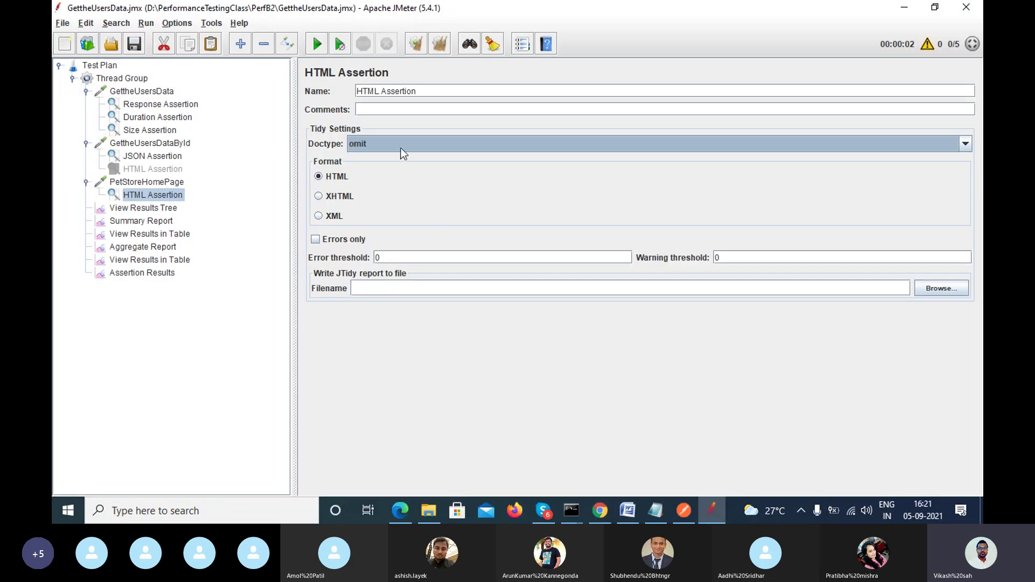
{"action": "left_click", "coordinate": [400, 146]}
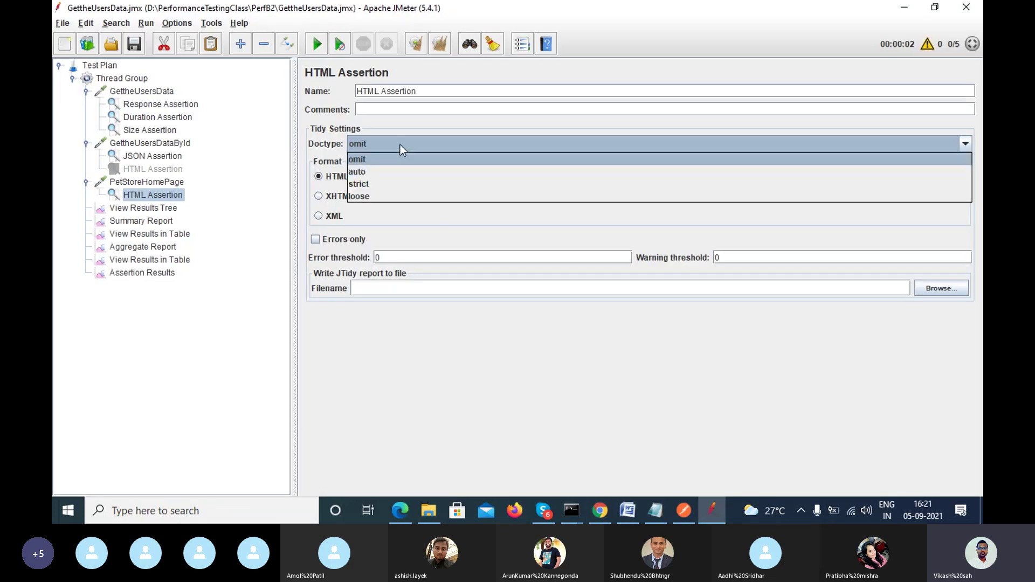
{"action": "left_click", "coordinate": [397, 171]}
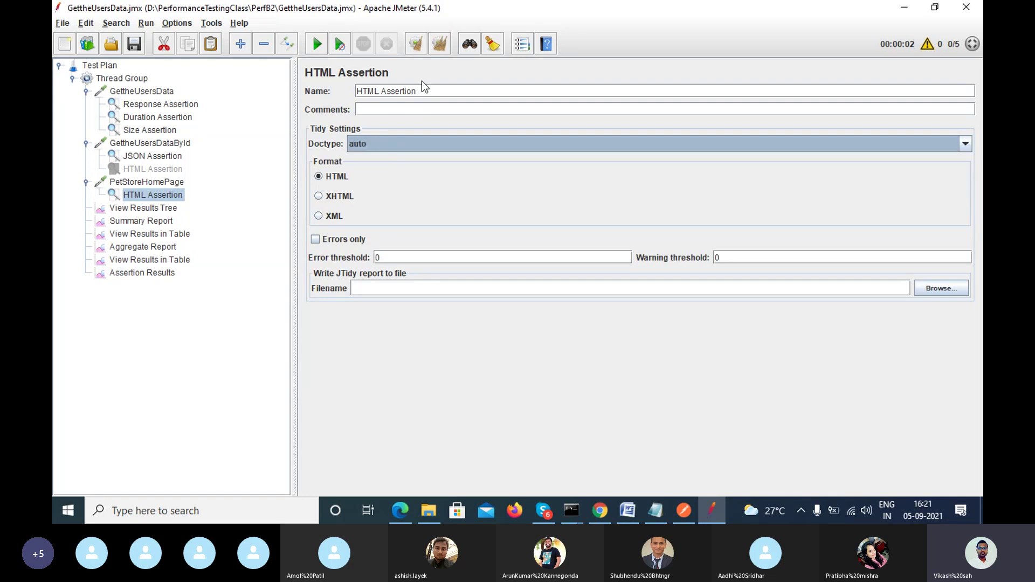
{"action": "left_click", "coordinate": [317, 45]}
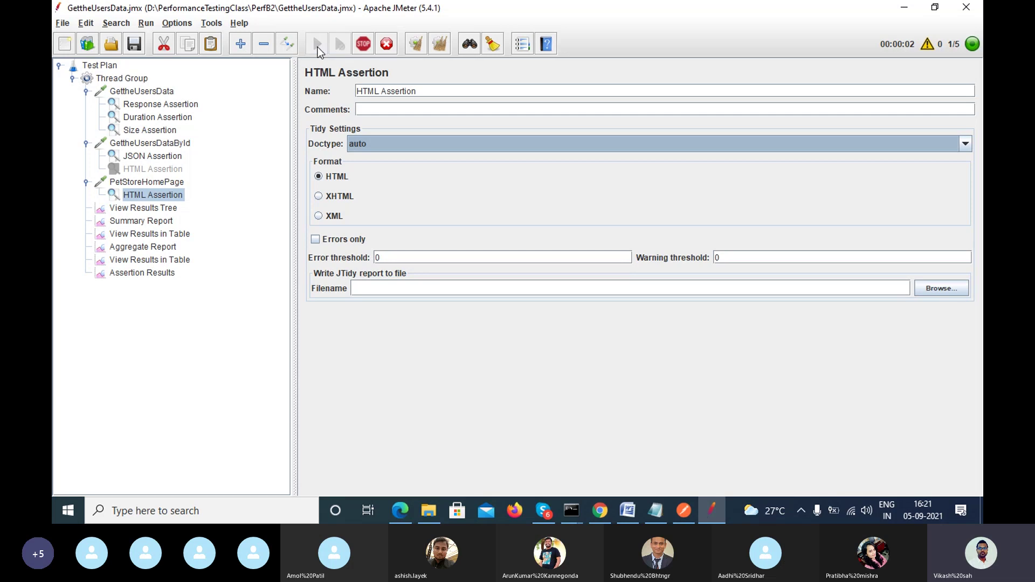
{"action": "left_click", "coordinate": [172, 210]}
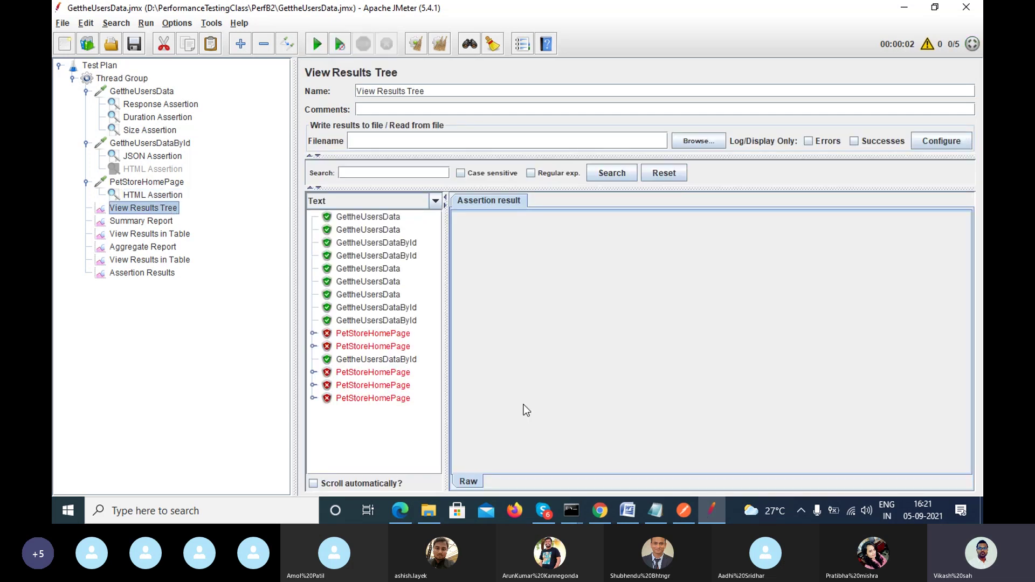
{"action": "left_click", "coordinate": [399, 334]}
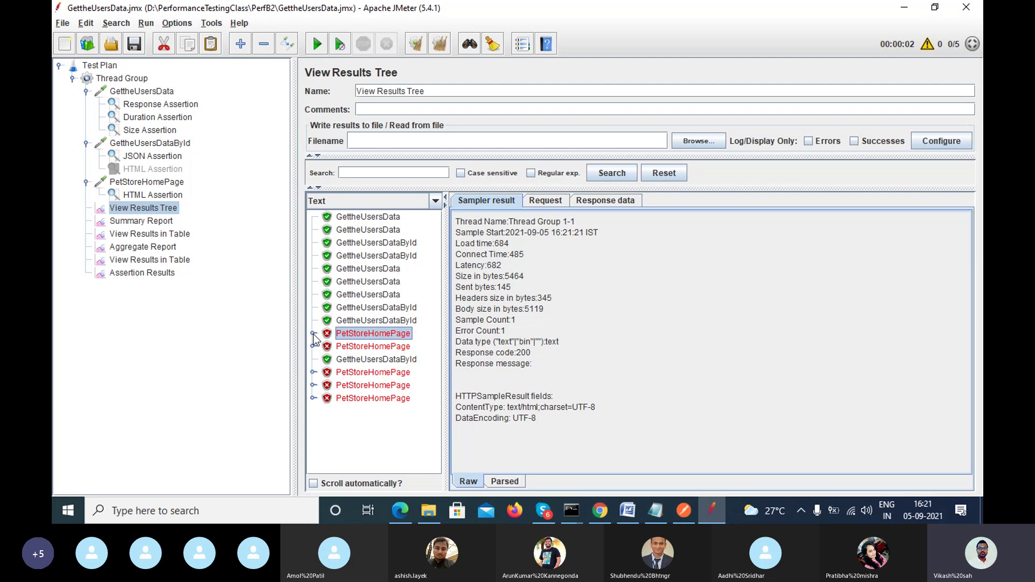
{"action": "left_click", "coordinate": [313, 333]}
{"action": "left_click", "coordinate": [377, 347]}
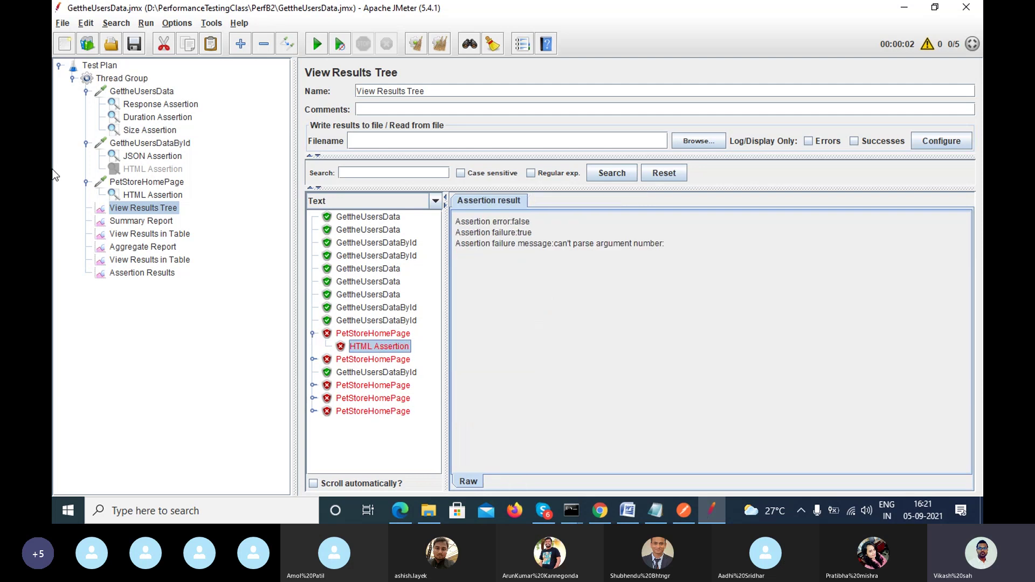
{"action": "left_click", "coordinate": [141, 184]}
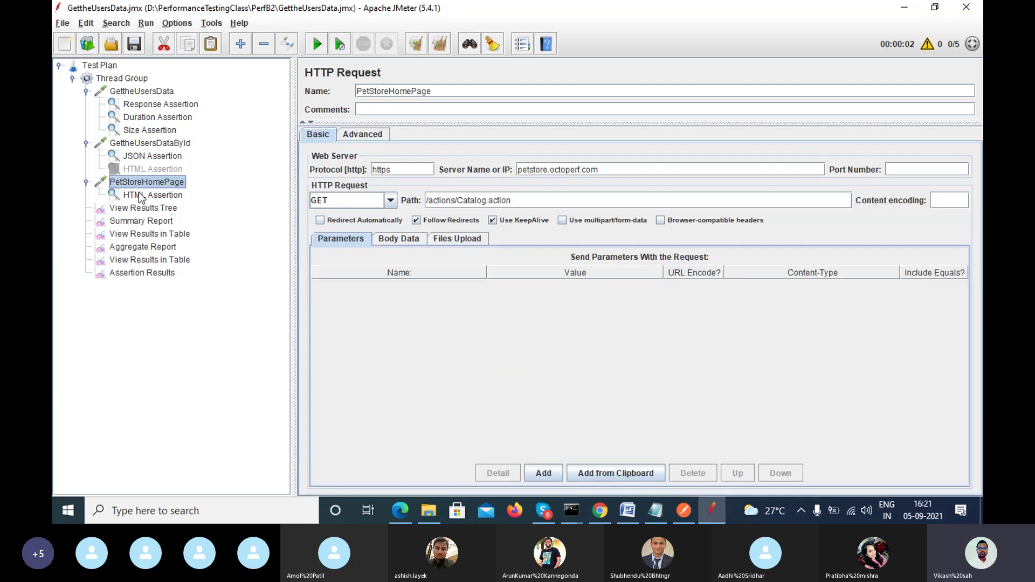
{"action": "left_click", "coordinate": [142, 195]}
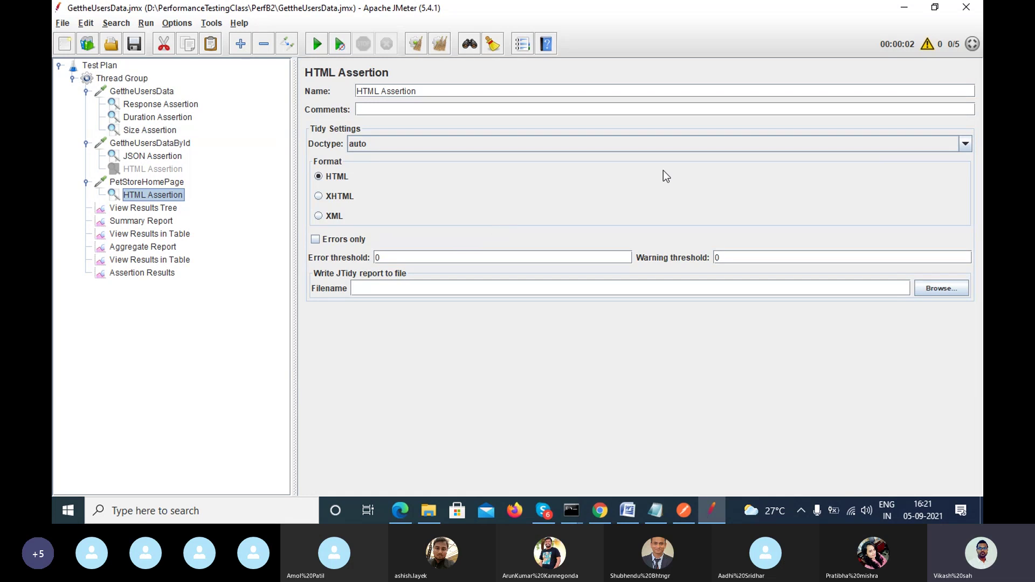
- Switch the HTML Assertion to XHTML format with Doctype omit
{"action": "left_click", "coordinate": [964, 145]}
{"action": "left_click", "coordinate": [392, 259]}
{"action": "left_click", "coordinate": [725, 257]}
{"action": "left_click", "coordinate": [318, 197]}
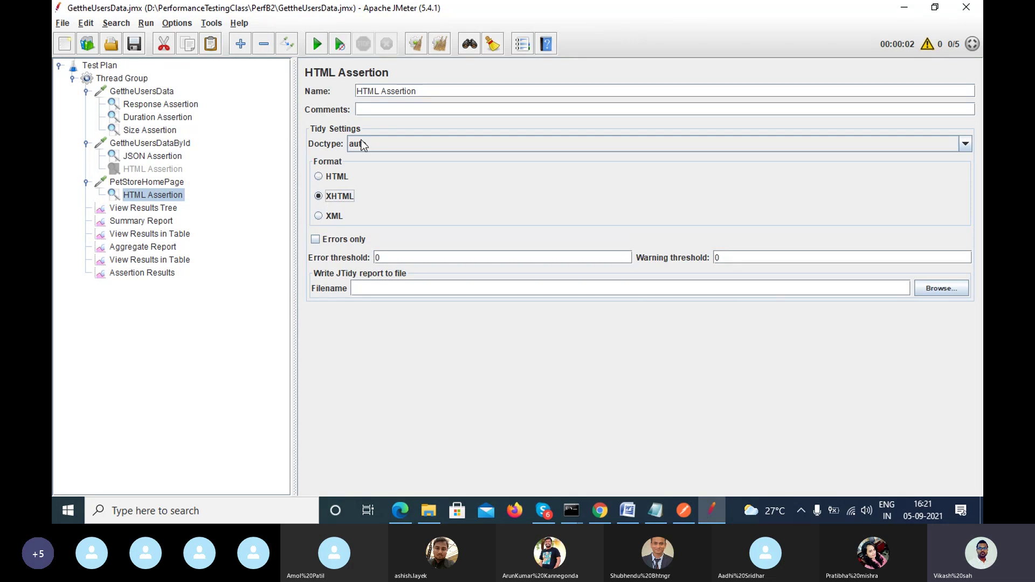
{"action": "left_click", "coordinate": [386, 146]}
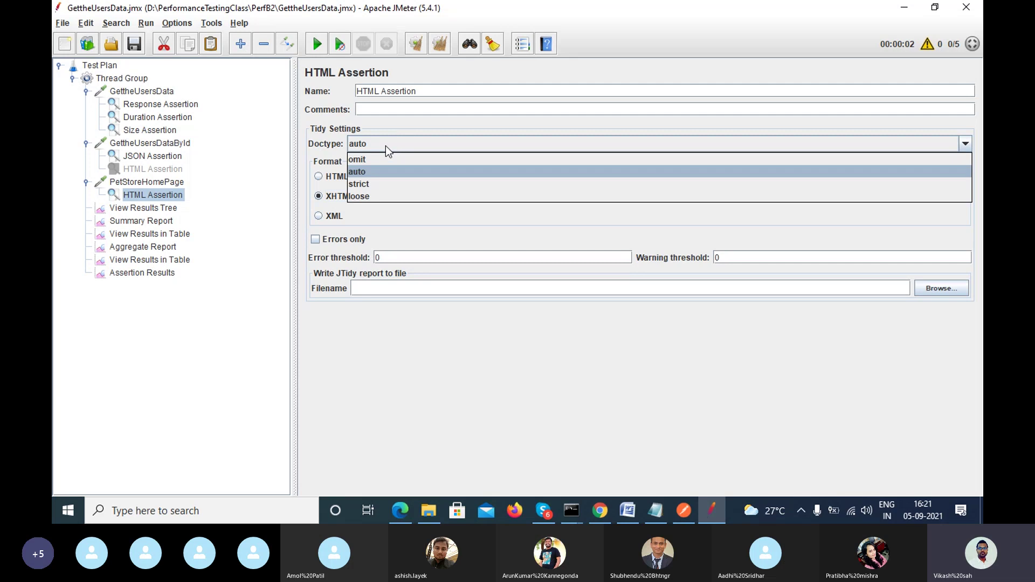
{"action": "left_click", "coordinate": [377, 154]}
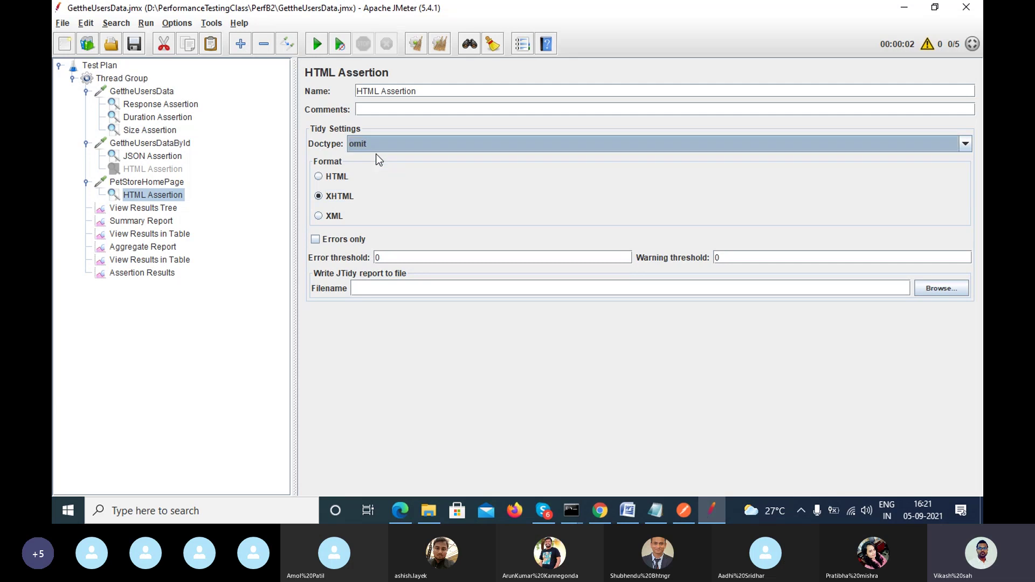
- Run the plan and read PetStoreHomePage's HTML Assertion failure in View Results Tree
{"action": "left_click", "coordinate": [316, 44]}
{"action": "left_click", "coordinate": [153, 211]}
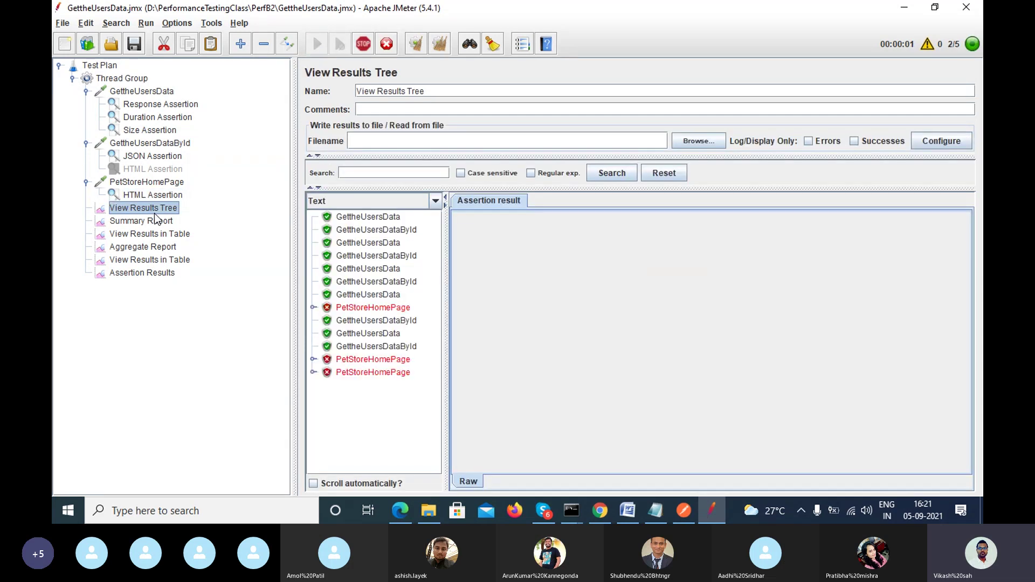
{"action": "left_click", "coordinate": [348, 310]}
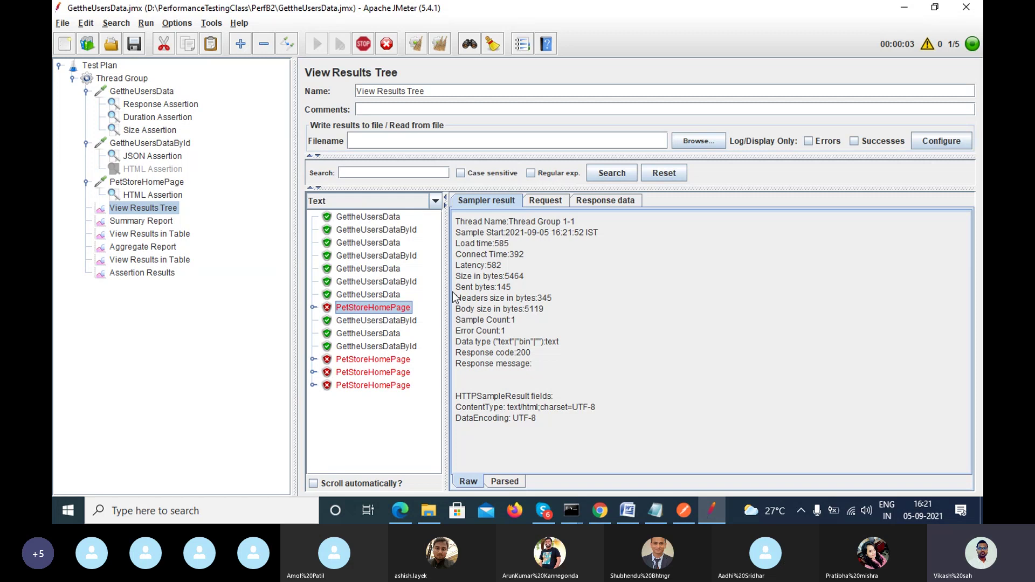
{"action": "left_click", "coordinate": [313, 308]}
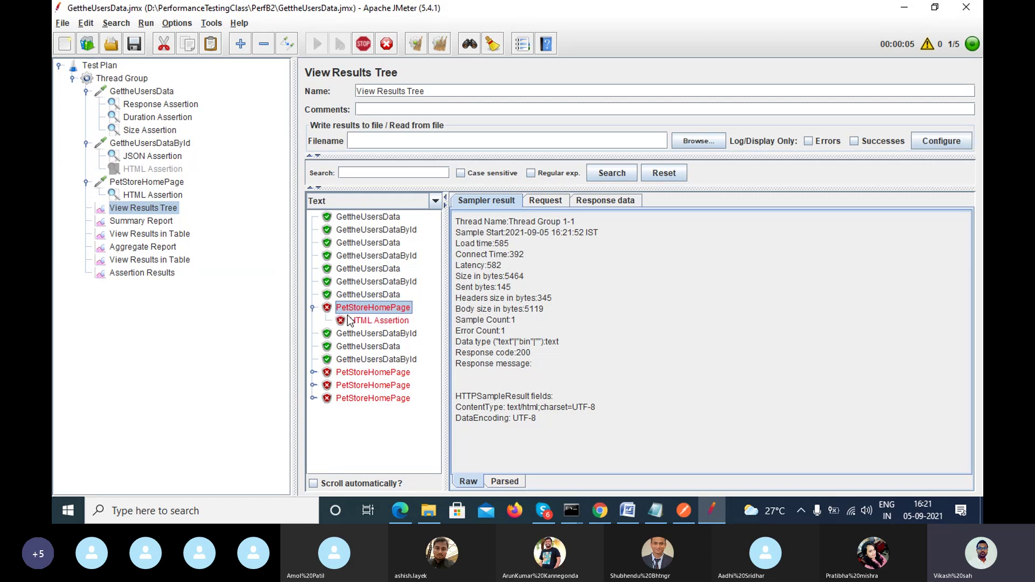
{"action": "left_click", "coordinate": [395, 324]}
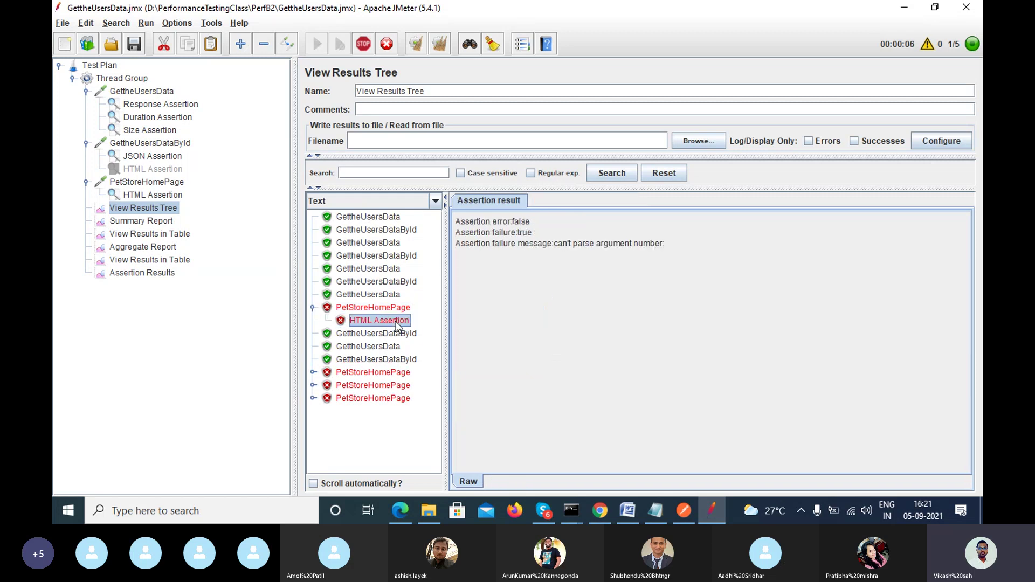
- Rerun the plan and check PetStoreHomePage's assertion failure message again
{"action": "left_click", "coordinate": [141, 195]}
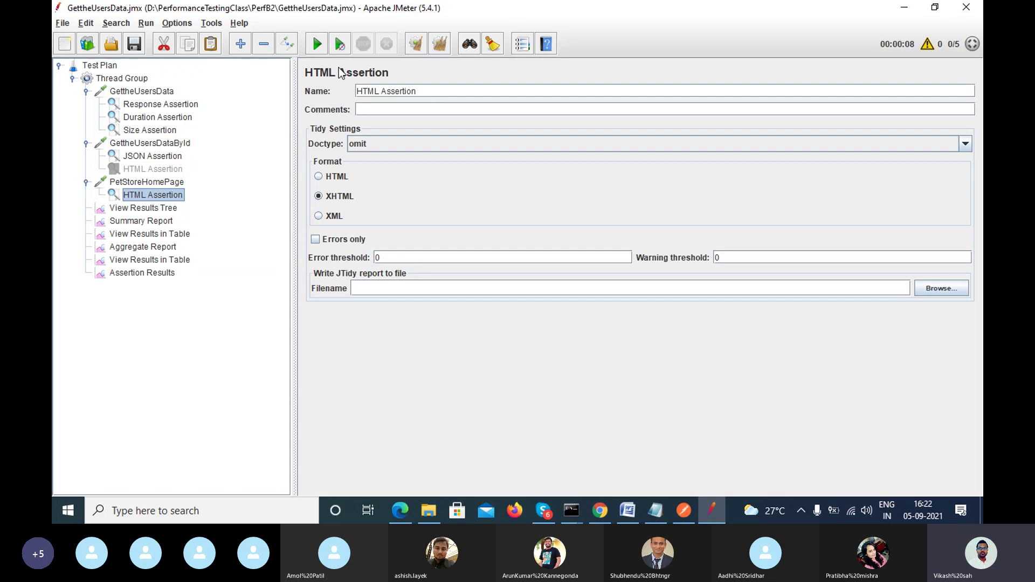
{"action": "left_click", "coordinate": [313, 46]}
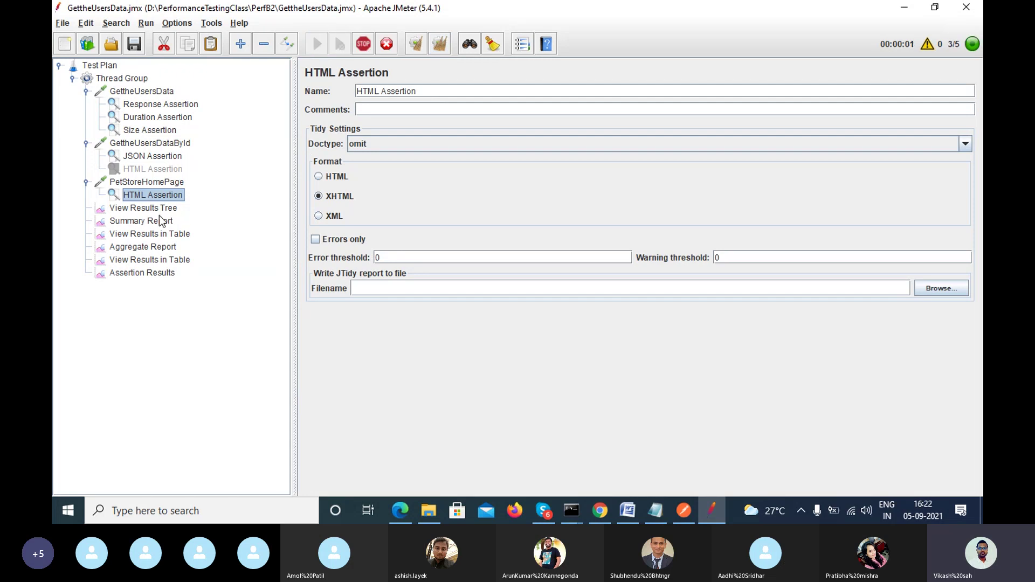
{"action": "left_click", "coordinate": [156, 208]}
{"action": "left_click", "coordinate": [355, 310]}
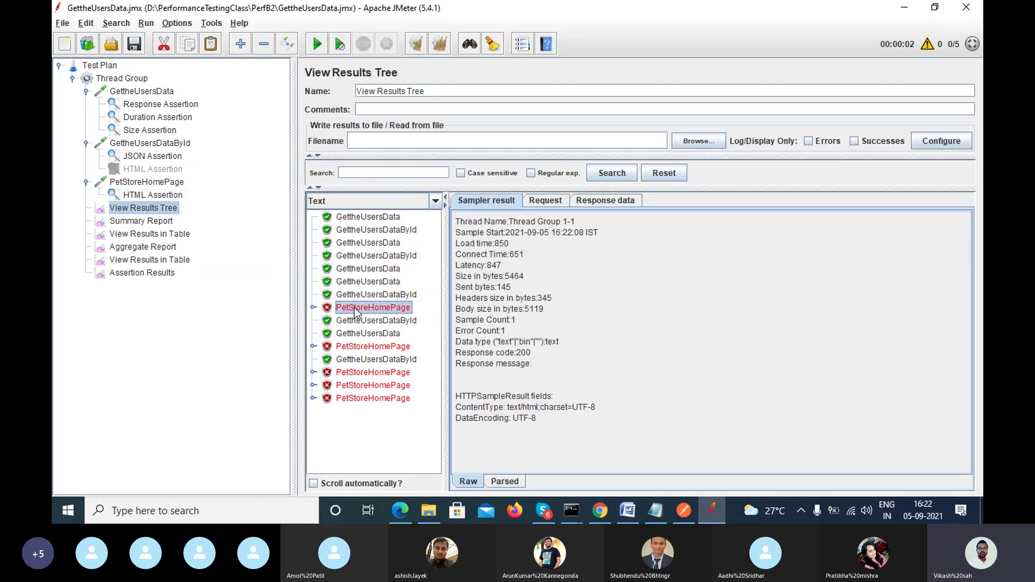
{"action": "left_click", "coordinate": [314, 308]}
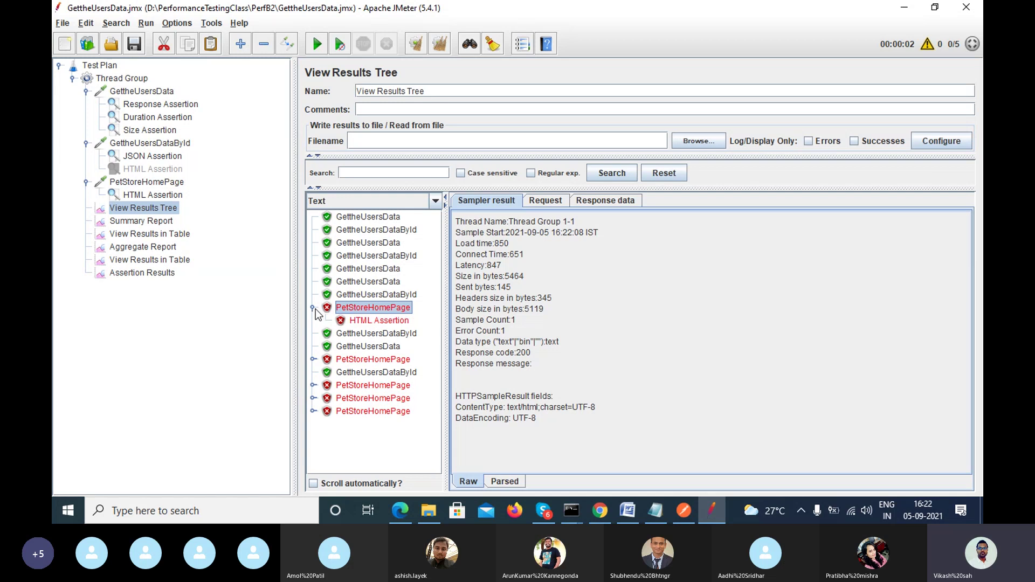
{"action": "left_click", "coordinate": [351, 319]}
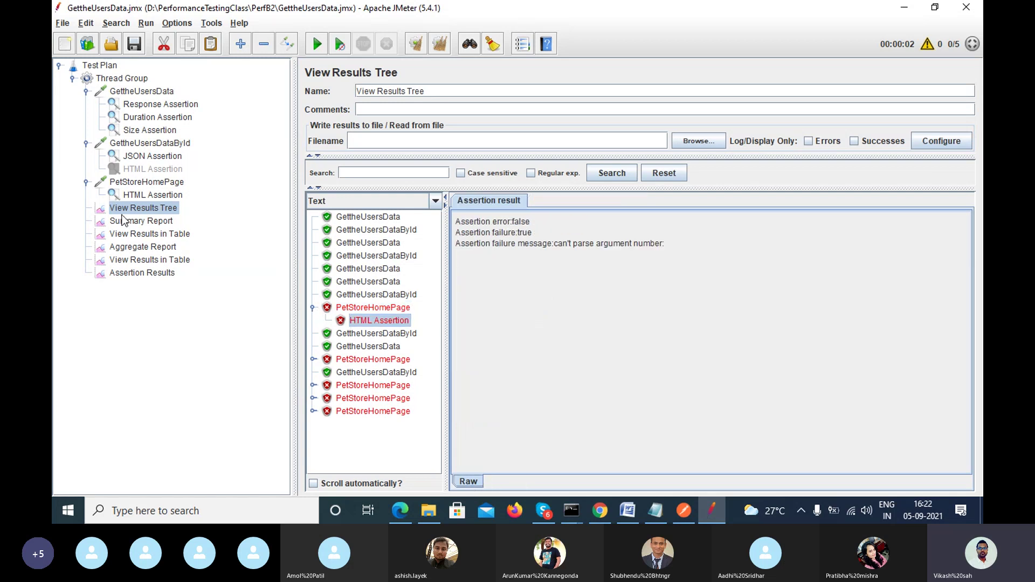
- Toggle the format to XML and back to XHTML, rerun, and confirm the parse error persists
{"action": "left_click", "coordinate": [131, 197]}
{"action": "left_click_drag", "start_coordinate": [407, 261], "coordinate": [378, 260]}
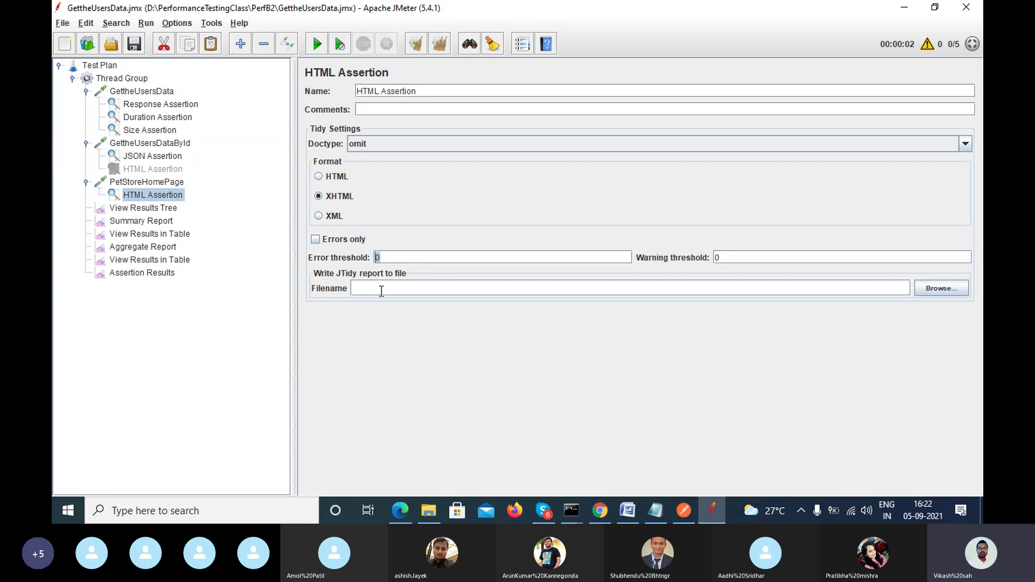
{"action": "left_click", "coordinate": [330, 217]}
{"action": "left_click", "coordinate": [320, 197]}
{"action": "left_click", "coordinate": [317, 45]}
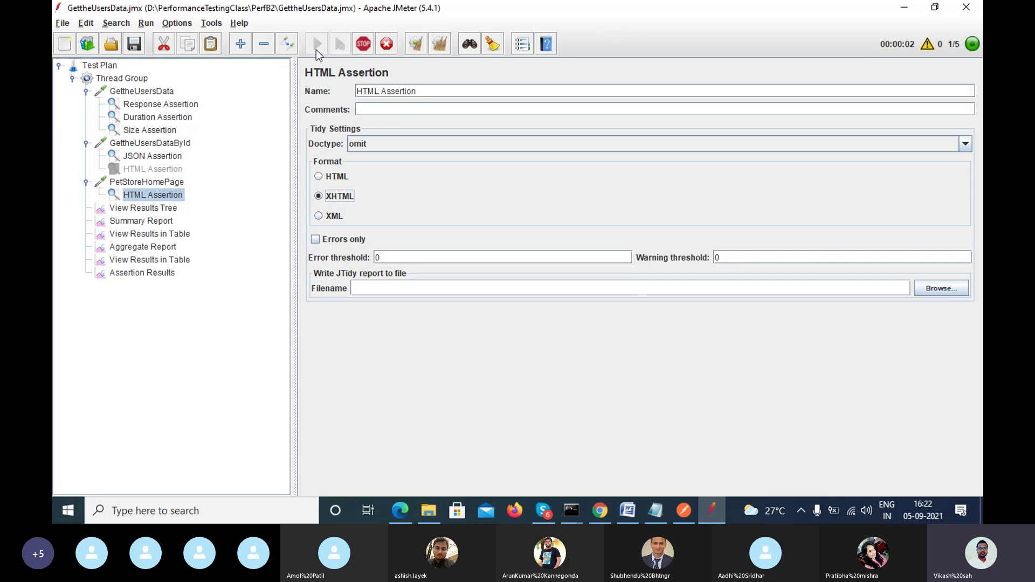
{"action": "left_click", "coordinate": [172, 212]}
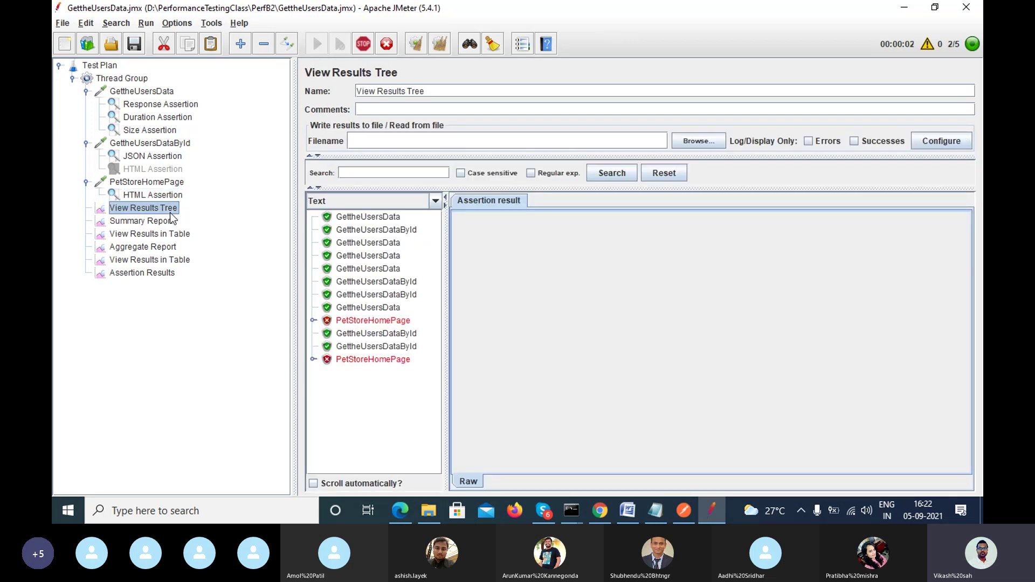
{"action": "left_click", "coordinate": [387, 321]}
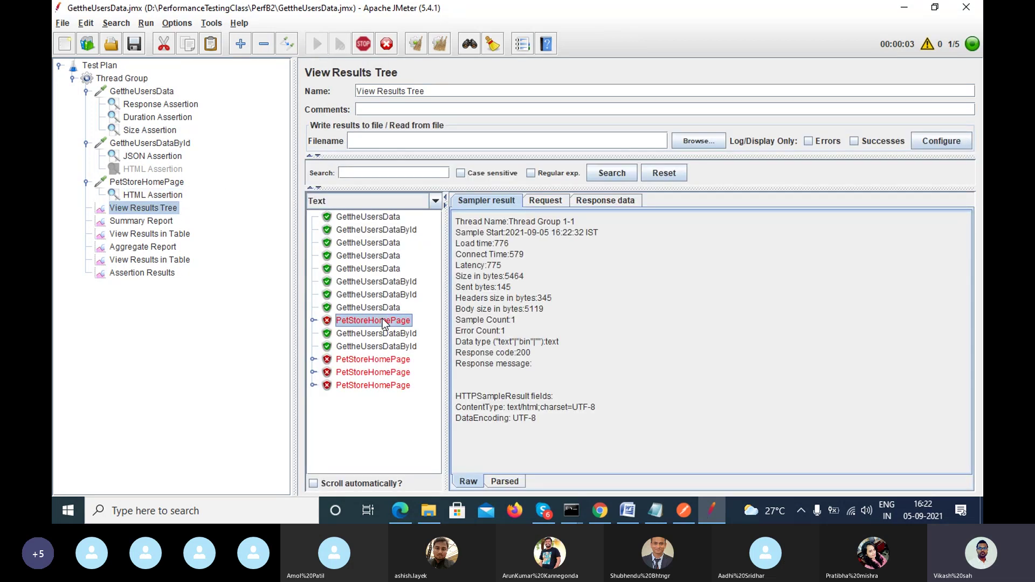
{"action": "left_click", "coordinate": [313, 320]}
{"action": "left_click", "coordinate": [356, 335]}
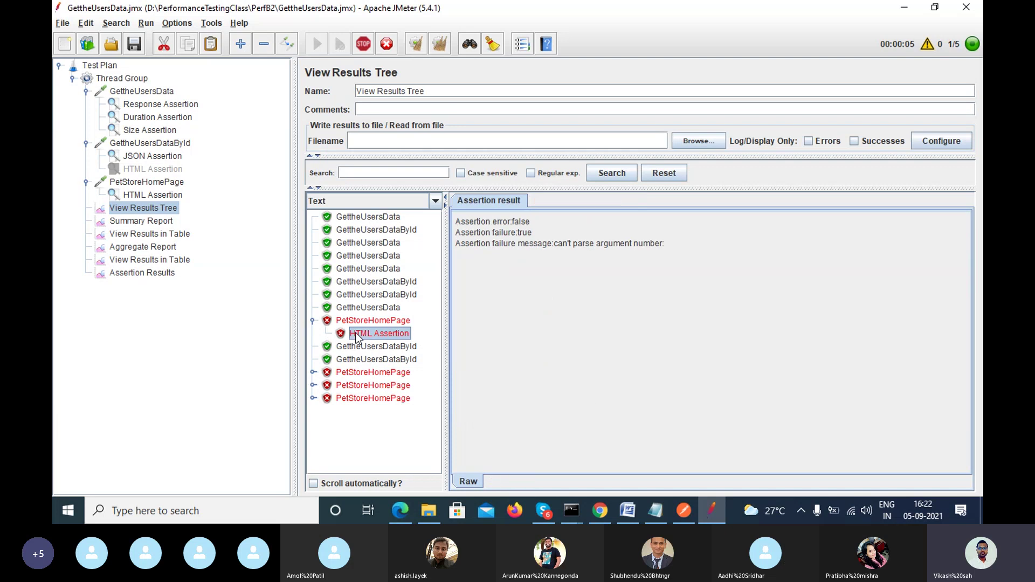
- Set the assertion format to XML, rerun, and read PetStoreHomePage's assertion failure
{"action": "left_click", "coordinate": [160, 196]}
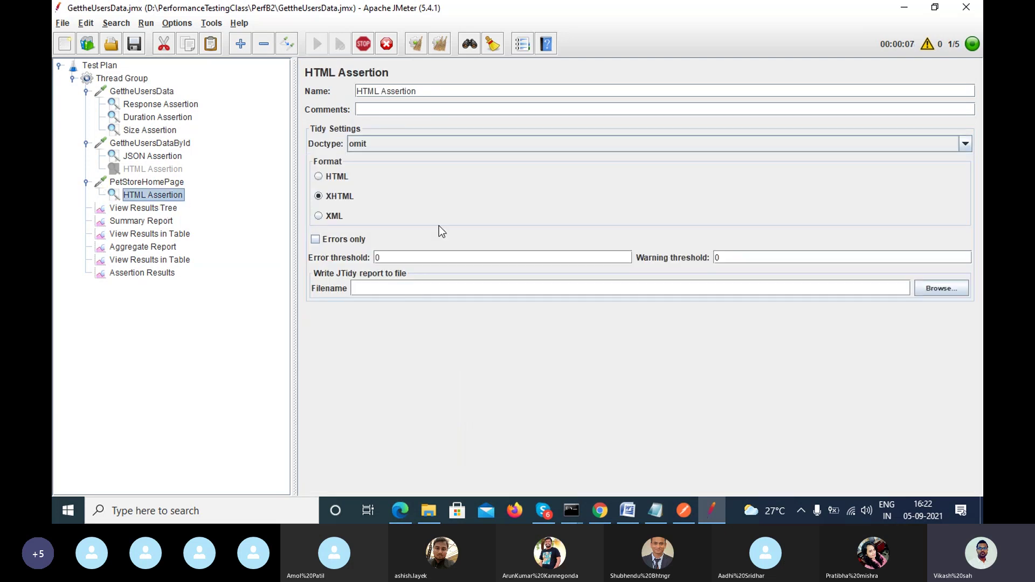
{"action": "left_click", "coordinate": [330, 217]}
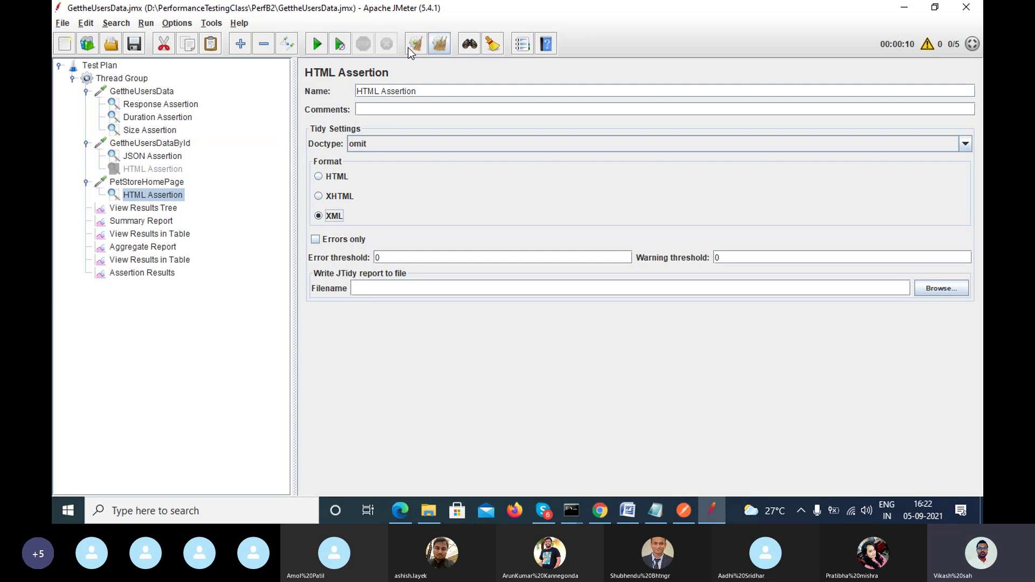
{"action": "left_click", "coordinate": [323, 49]}
{"action": "left_click", "coordinate": [160, 210]}
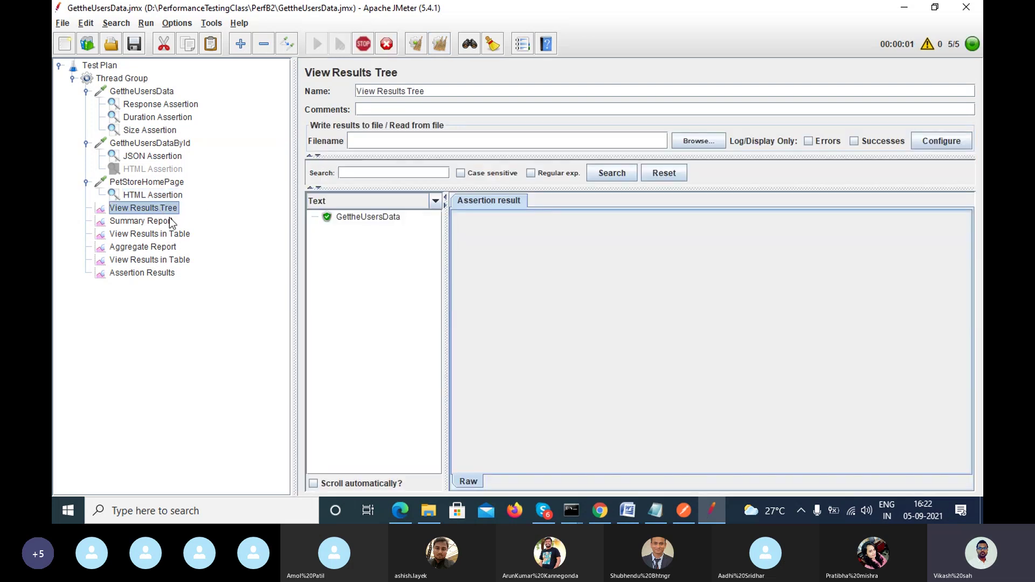
{"action": "left_click", "coordinate": [389, 321]}
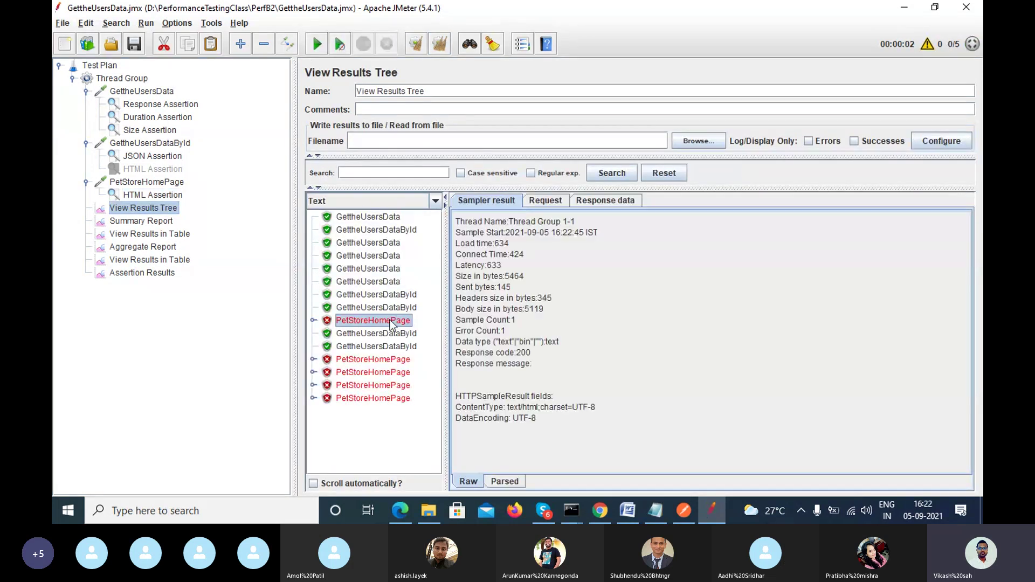
{"action": "left_click", "coordinate": [313, 321]}
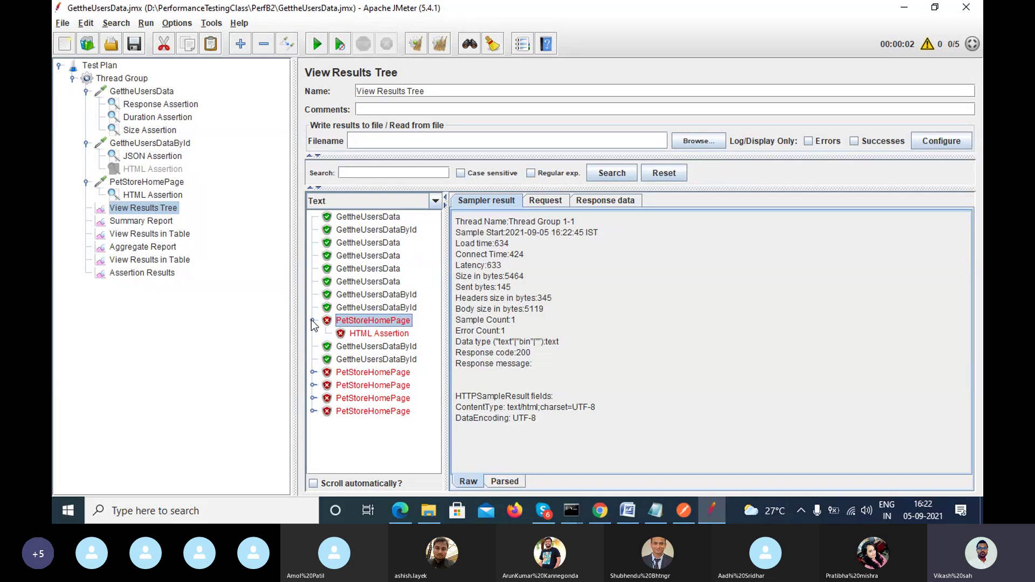
{"action": "left_click", "coordinate": [312, 320]}
{"action": "left_click", "coordinate": [313, 321]}
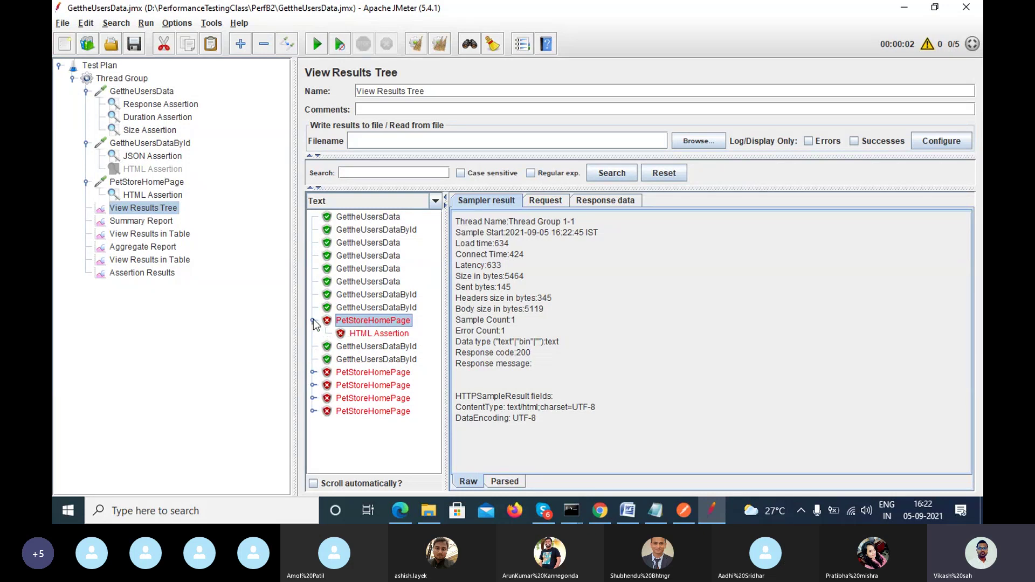
{"action": "left_click", "coordinate": [378, 334]}
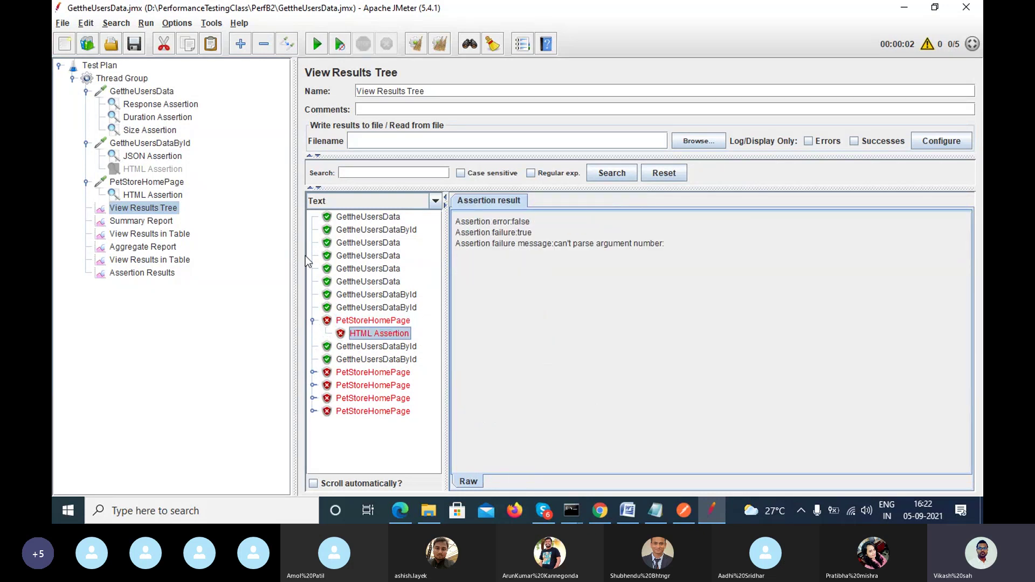
- Review the Doctype choices without changing them, then select the PetStoreHomePage request
{"action": "key", "text": "Up"}
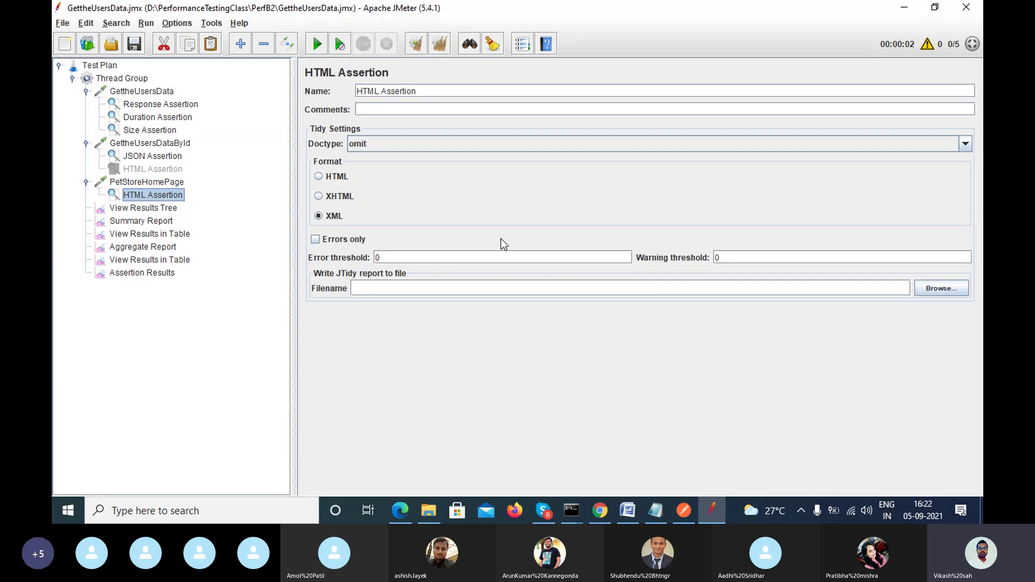
{"action": "left_click", "coordinate": [963, 144]}
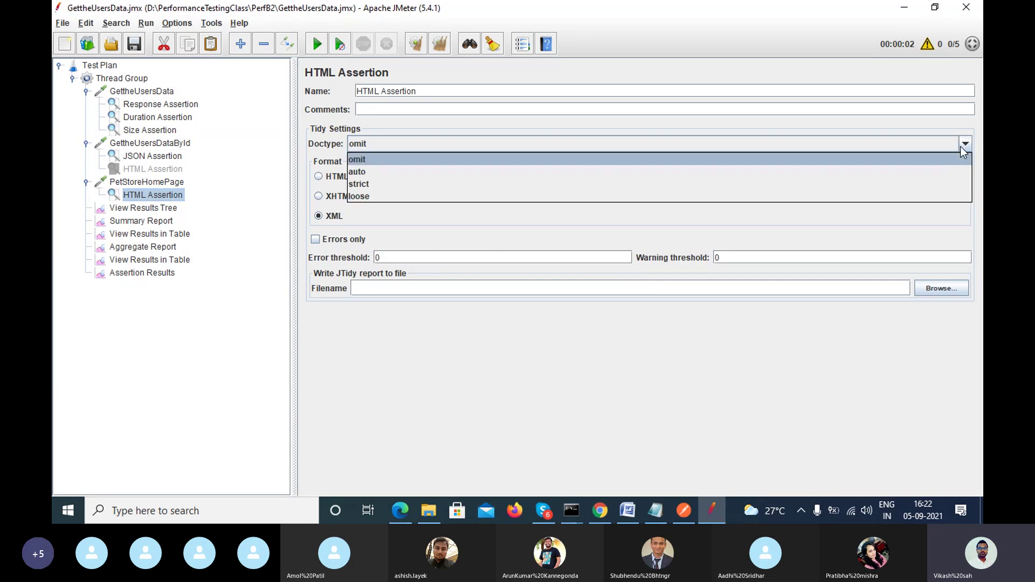
{"action": "left_click", "coordinate": [361, 237]}
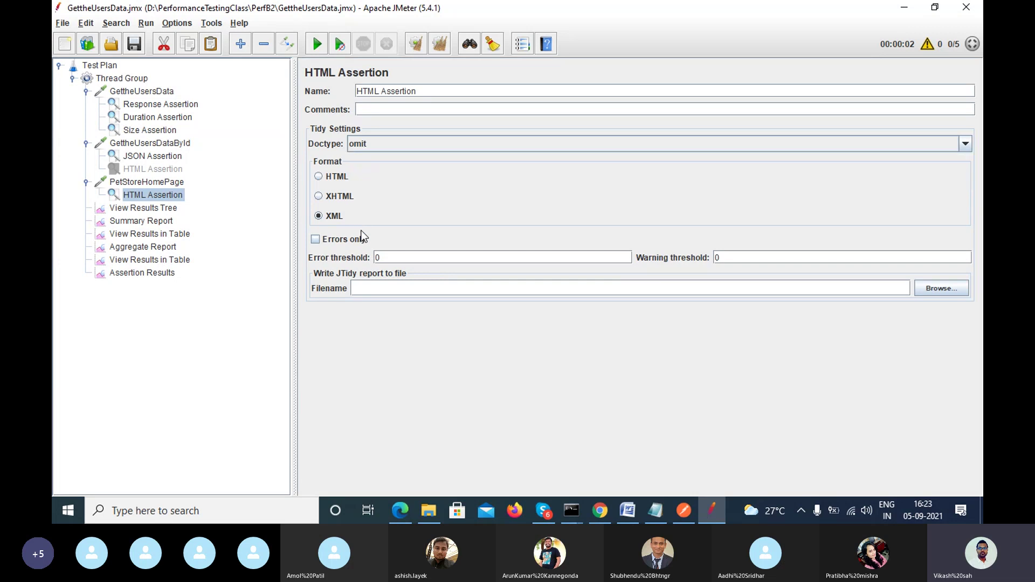
{"action": "left_click", "coordinate": [138, 183]}
- In the MakeMyTrip tab, close the fares dialog and load the plain flight page address
{"action": "left_click", "coordinate": [604, 515]}
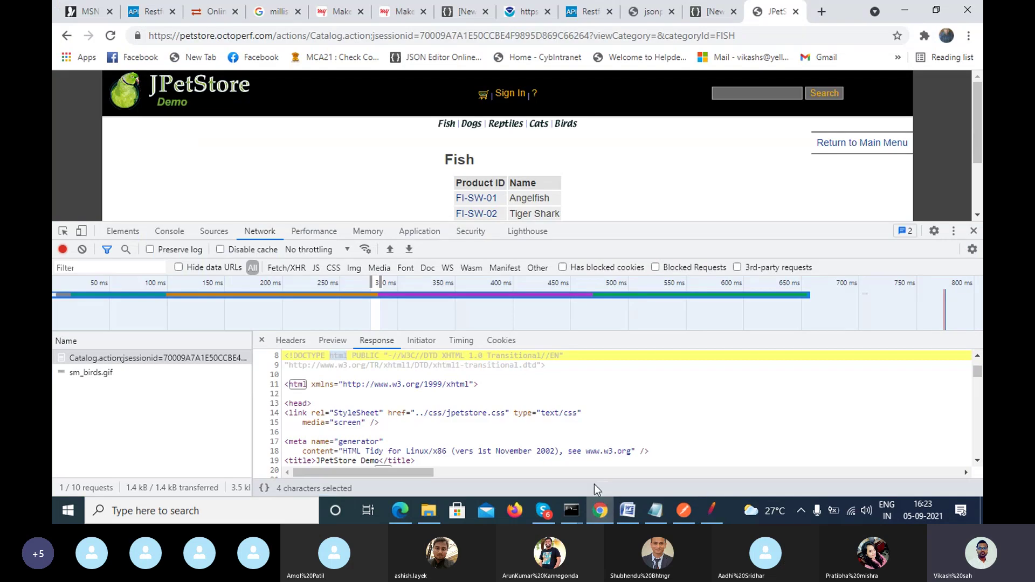
{"action": "left_click", "coordinate": [387, 18]}
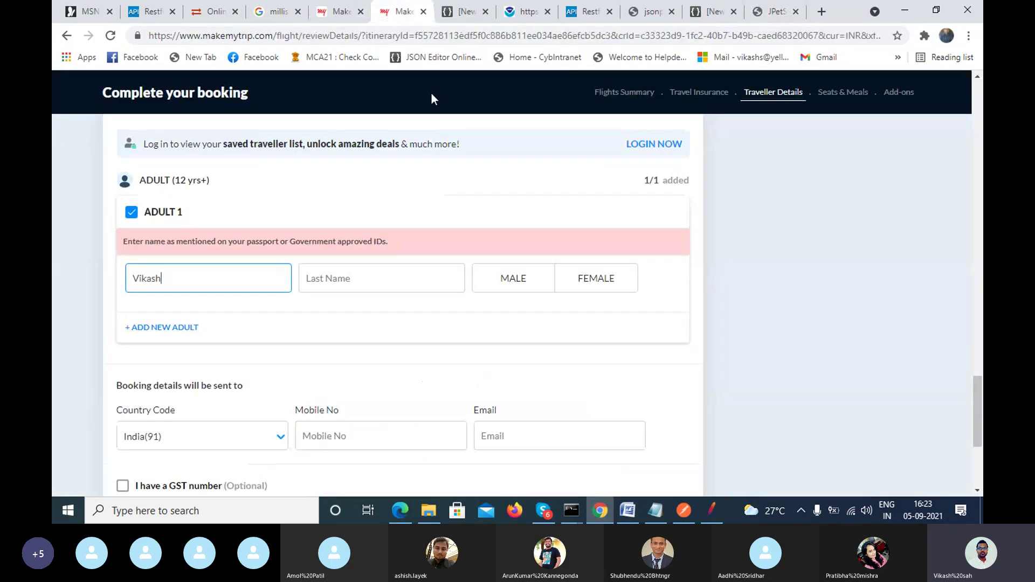
{"action": "left_click", "coordinate": [345, 13]}
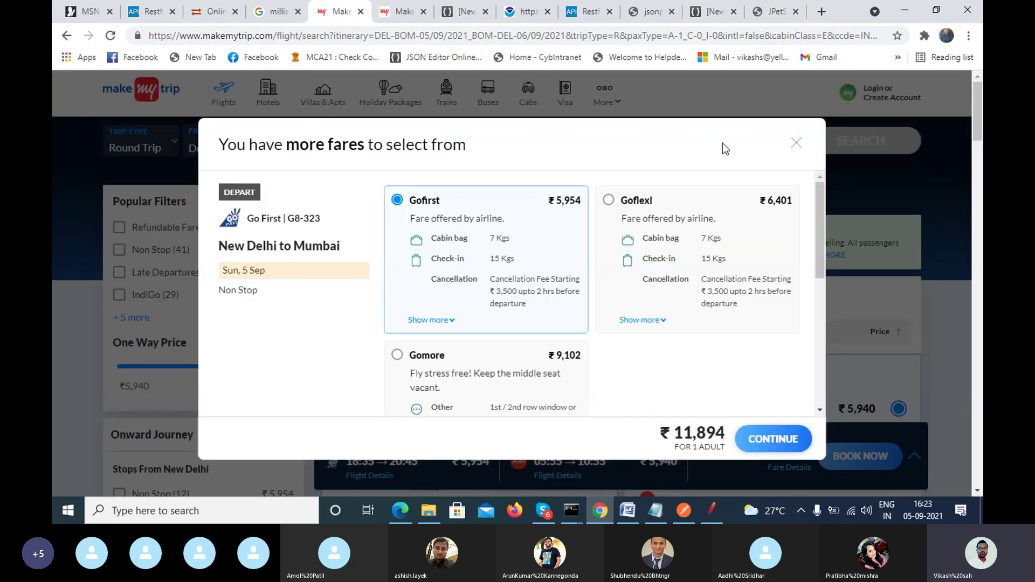
{"action": "left_click", "coordinate": [796, 143]}
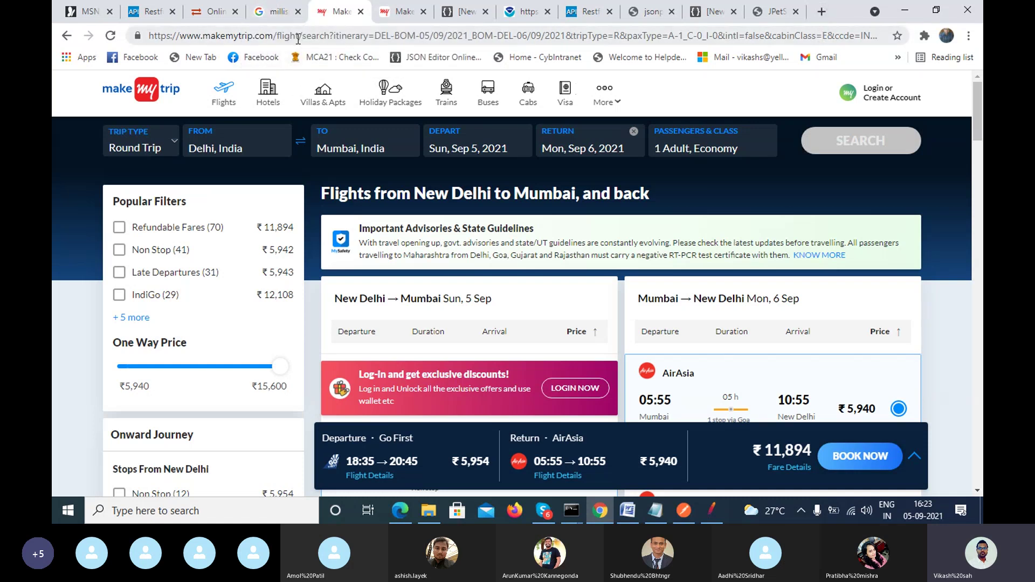
{"action": "left_click_drag", "start_coordinate": [297, 36], "coordinate": [917, 35]}
{"action": "key", "text": "BackSpace"}
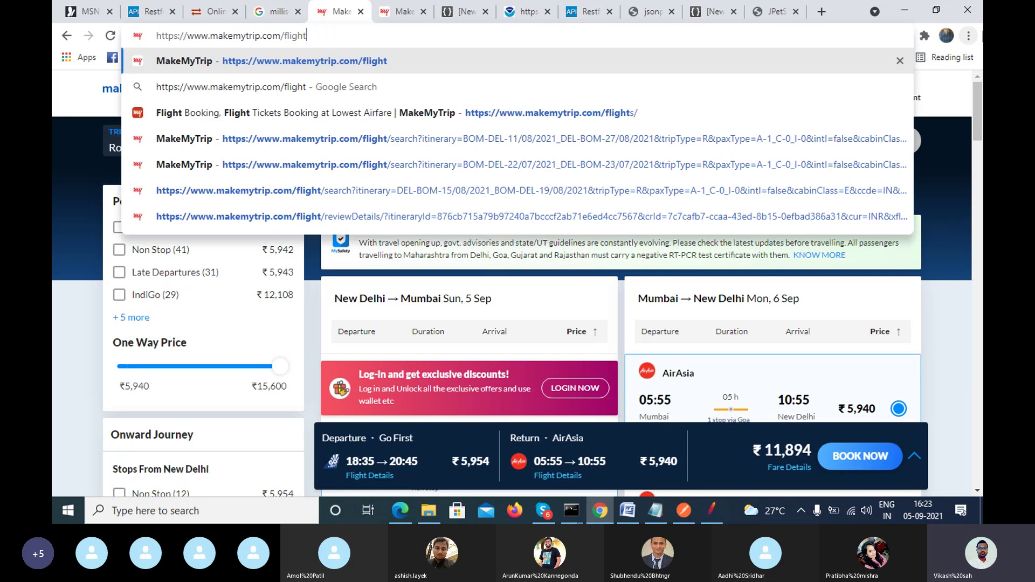
{"action": "key", "text": "Return"}
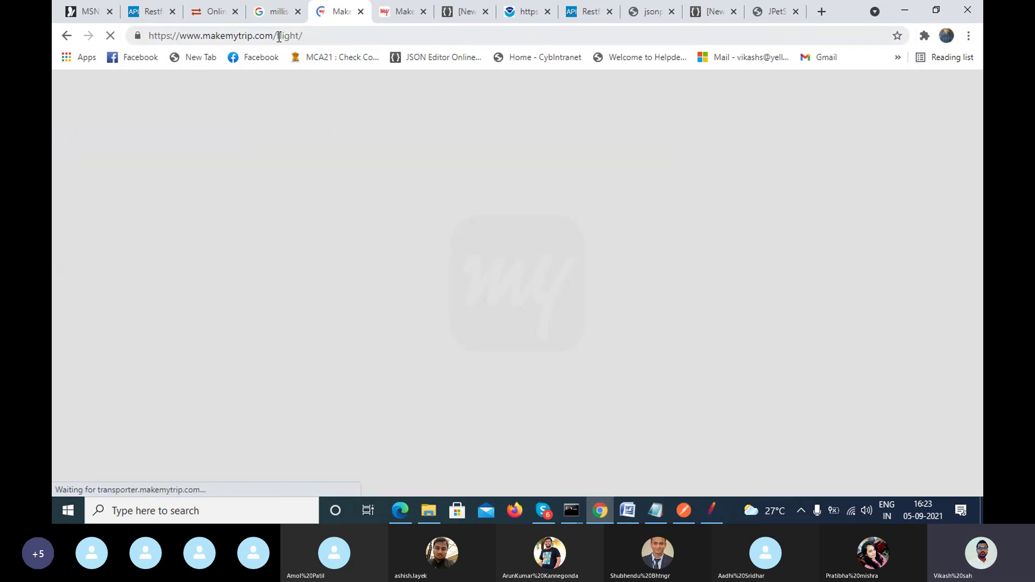
{"action": "left_click_drag", "start_coordinate": [272, 35], "coordinate": [345, 37]}
{"action": "key", "text": "BackSpace"}
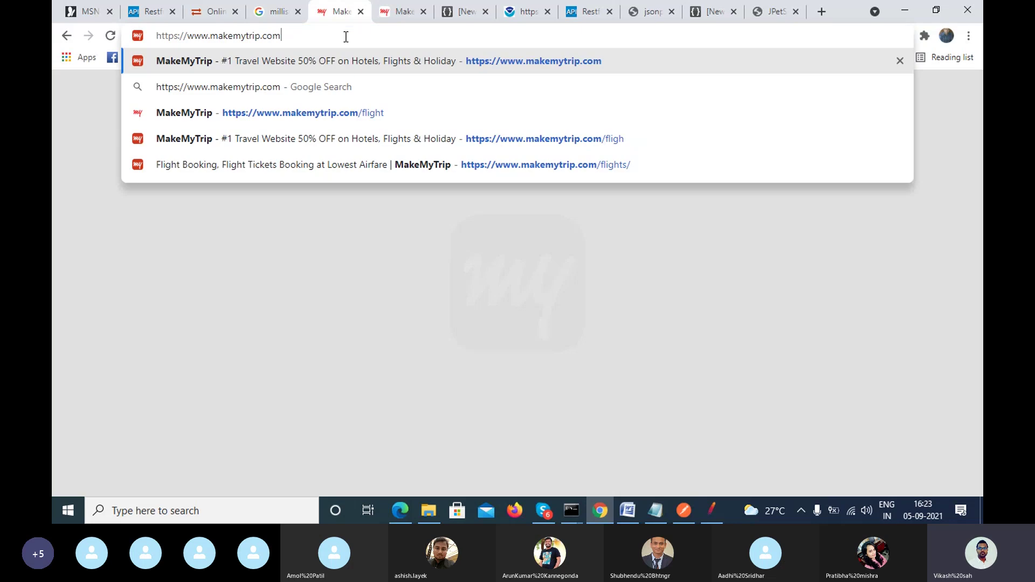
{"action": "key", "text": "ctrl+a"}
{"action": "key", "text": "ctrl+c"}
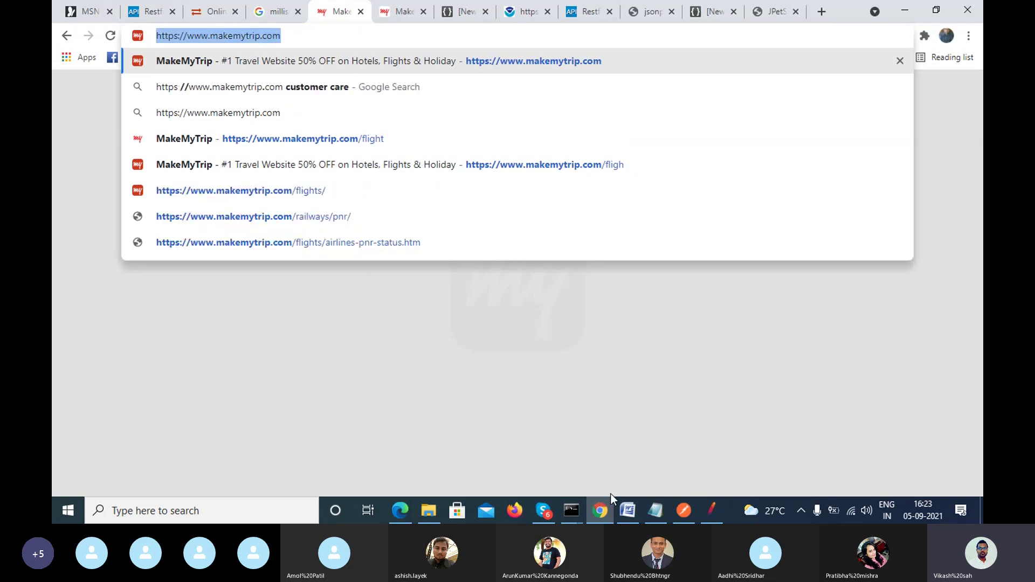
{"action": "left_click", "coordinate": [712, 507]}
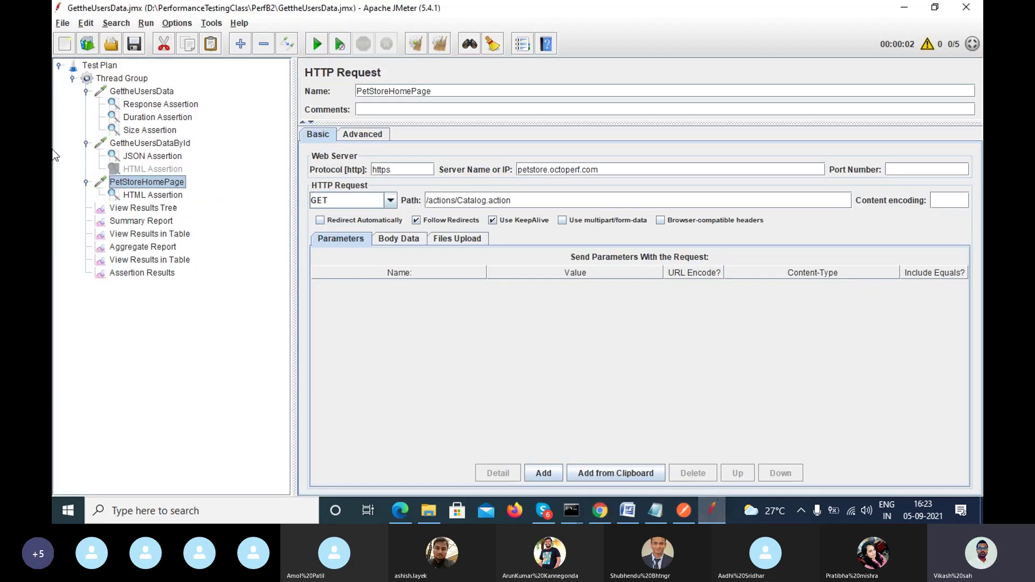
- Add an HTTP Request sampler to the Thread Group, placed above the result listeners
{"action": "right_click", "coordinate": [128, 81]}
{"action": "mouse_move", "coordinate": [172, 88]}
{"action": "mouse_move", "coordinate": [314, 88]}
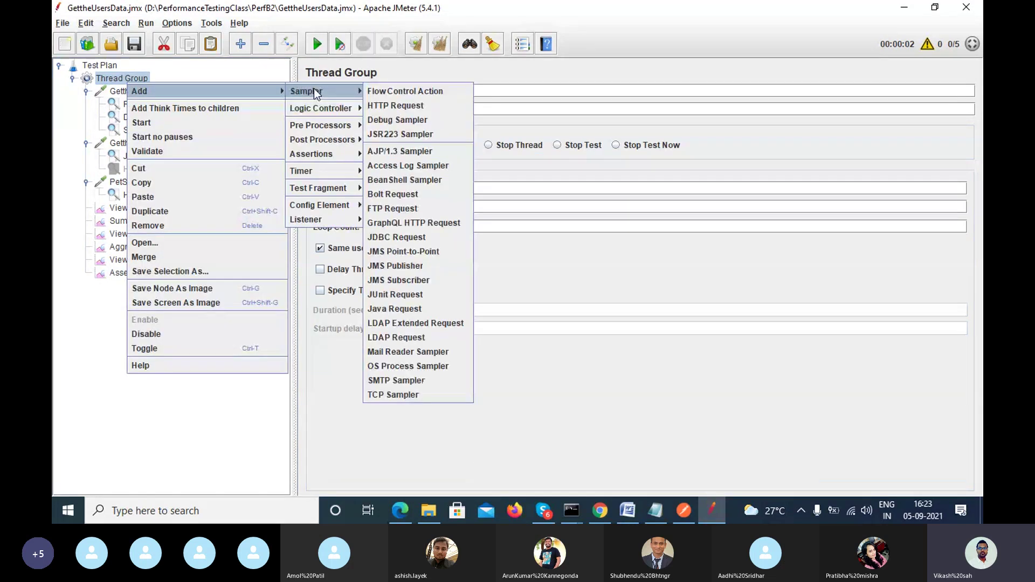
{"action": "left_click", "coordinate": [384, 106]}
{"action": "left_click_drag", "start_coordinate": [143, 284], "coordinate": [134, 202]}
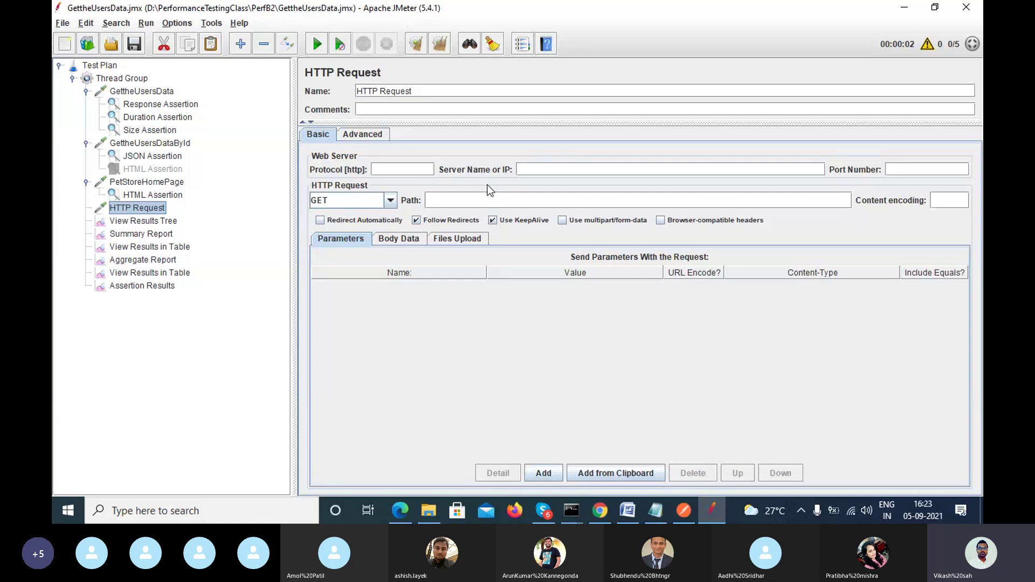
{"action": "left_click", "coordinate": [522, 169]}
{"action": "key", "text": "ctrl+v"}
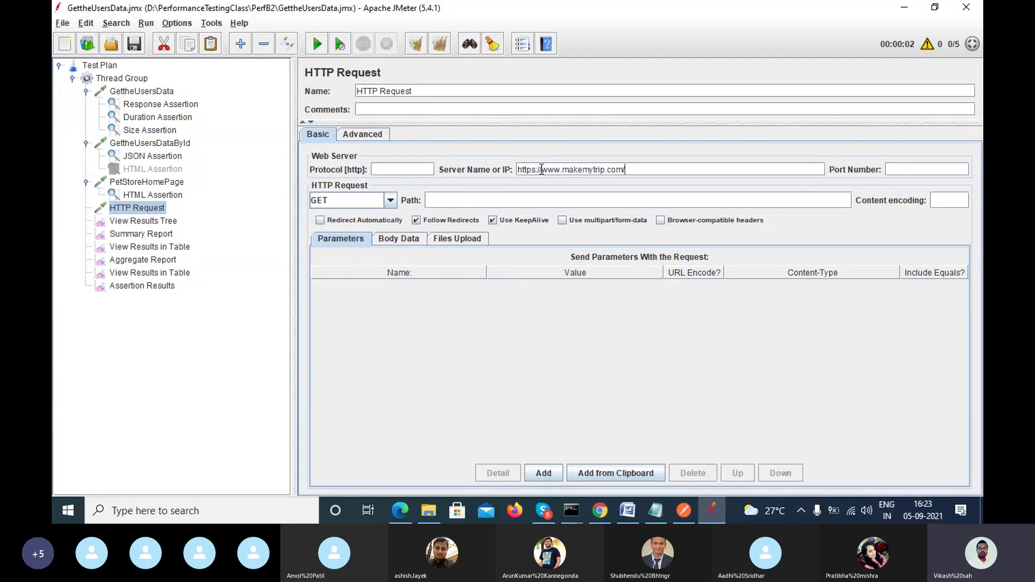
{"action": "left_click_drag", "start_coordinate": [542, 169], "coordinate": [504, 173]}
{"action": "key", "text": "ctrl+c"}
{"action": "key", "text": "BackSpace"}
{"action": "left_click", "coordinate": [424, 169]}
{"action": "key", "text": "ctrl+v"}
{"action": "key", "text": "BackSpace"}
{"action": "key", "text": "BackSpace"}
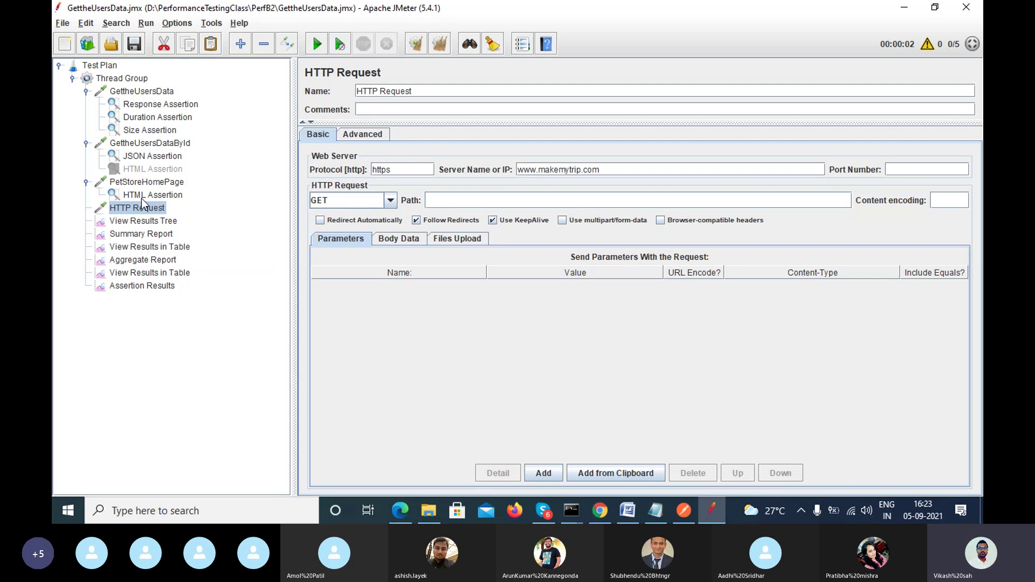
{"action": "triple_click", "coordinate": [427, 87]}
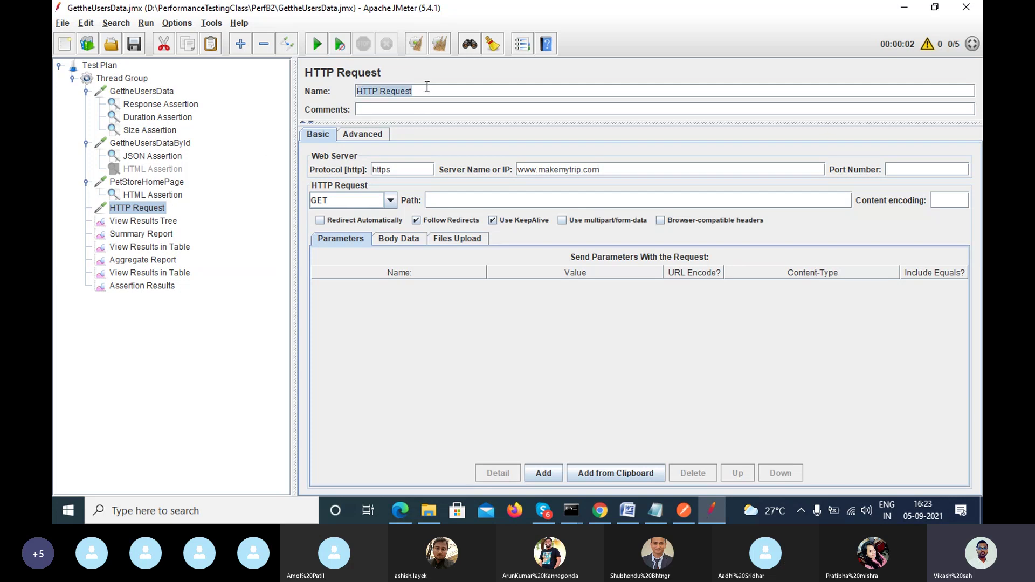
{"action": "type", "text": "MakeMy"}
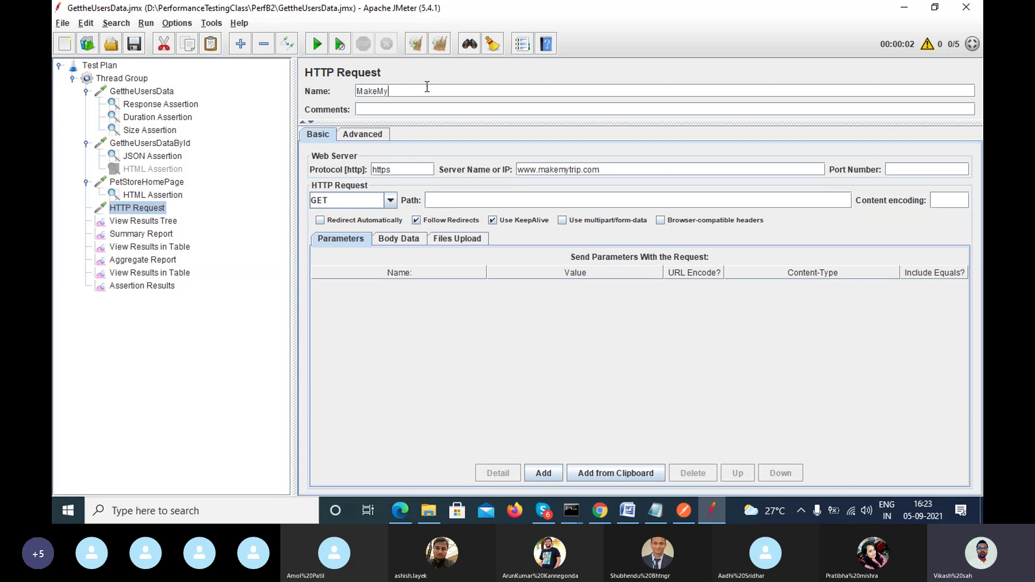
{"action": "type", "text": "Trip"}
- Add an HTML Assertion to the MakeMyTrip request
{"action": "right_click", "coordinate": [137, 209]}
{"action": "mouse_move", "coordinate": [172, 218]}
{"action": "mouse_move", "coordinate": [285, 219]}
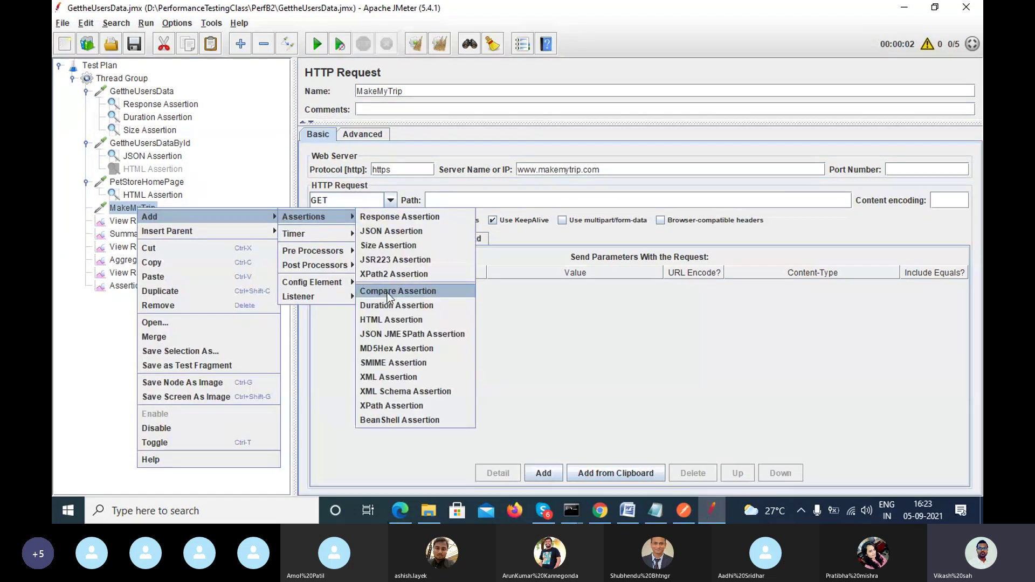
{"action": "left_click", "coordinate": [389, 319]}
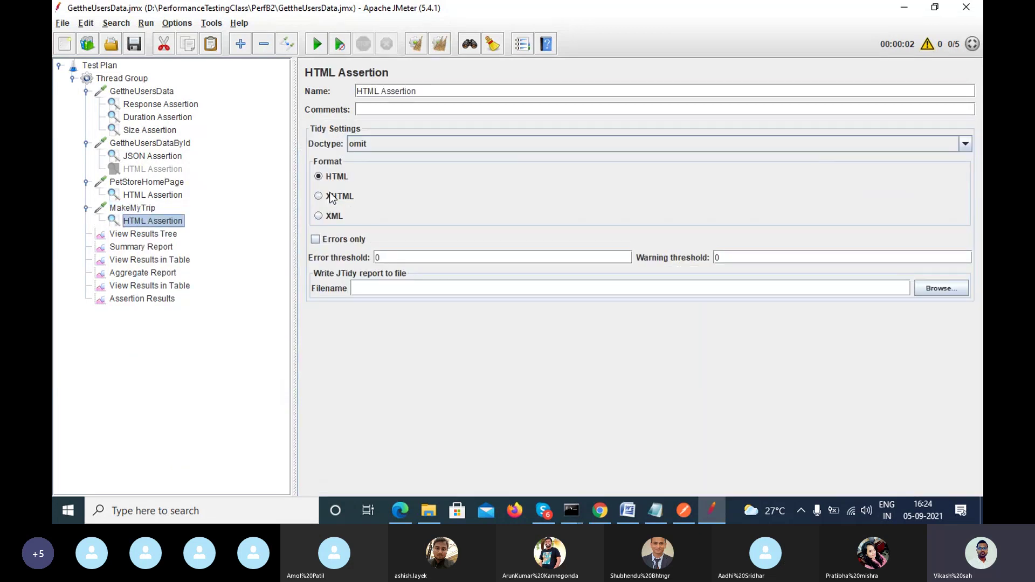
- Disable the PetStoreHomePage request, start the run, and open View Results Tree
{"action": "right_click", "coordinate": [162, 184]}
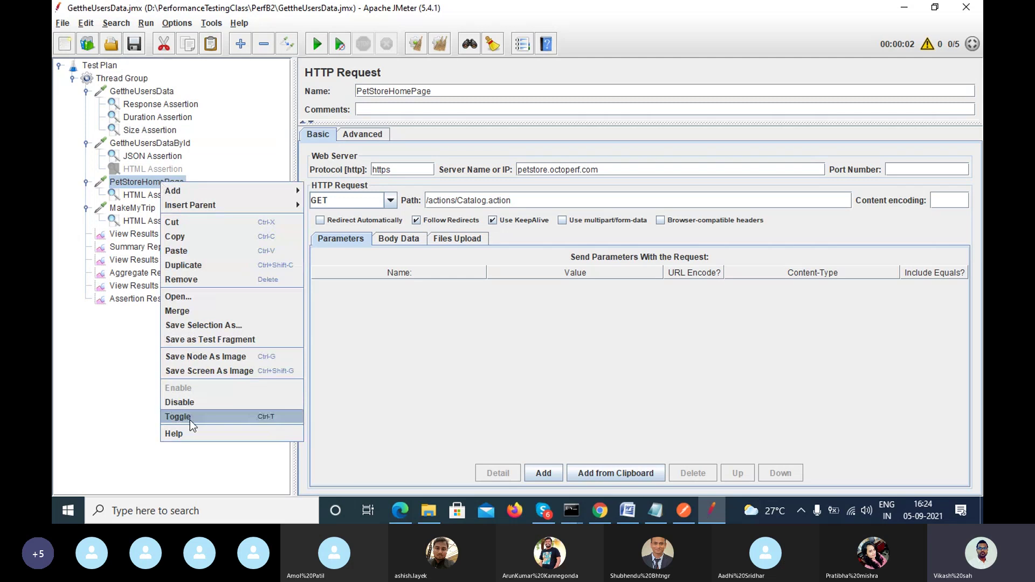
{"action": "left_click", "coordinate": [191, 417]}
{"action": "right_click", "coordinate": [156, 188]}
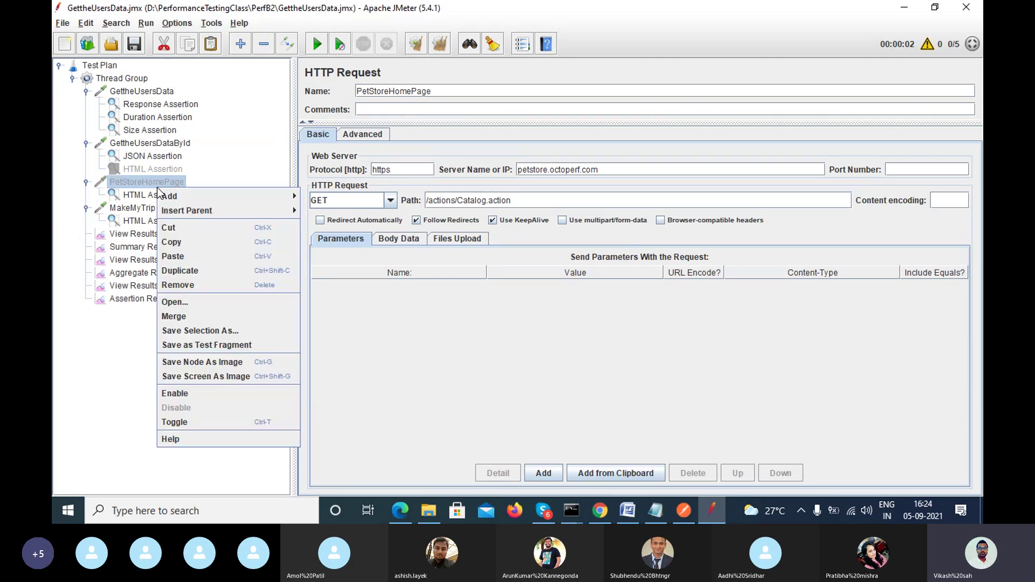
{"action": "left_click", "coordinate": [191, 399]}
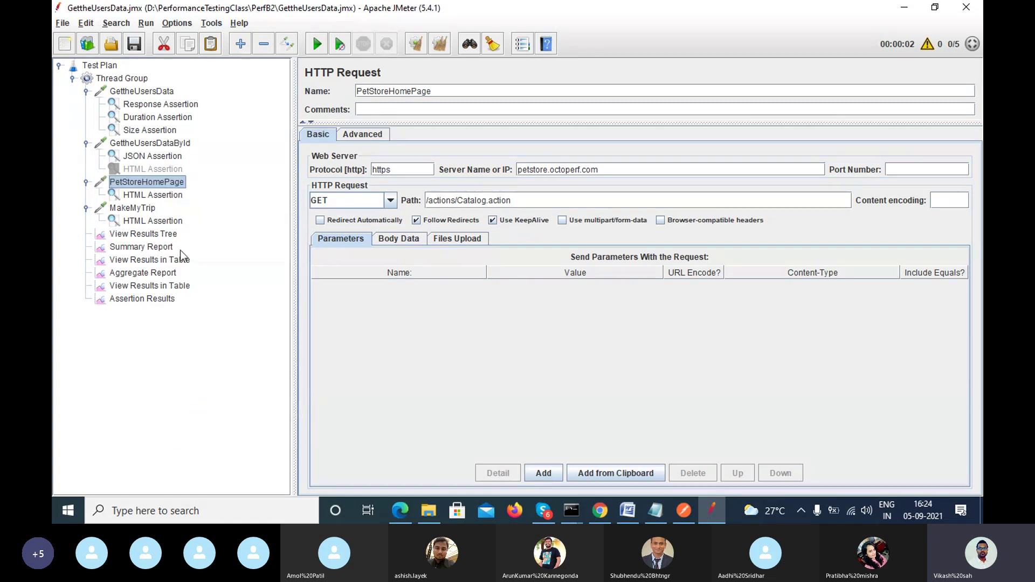
{"action": "right_click", "coordinate": [156, 184]}
{"action": "left_click", "coordinate": [191, 402]}
{"action": "left_click", "coordinate": [318, 44]}
{"action": "left_click", "coordinate": [156, 235]}
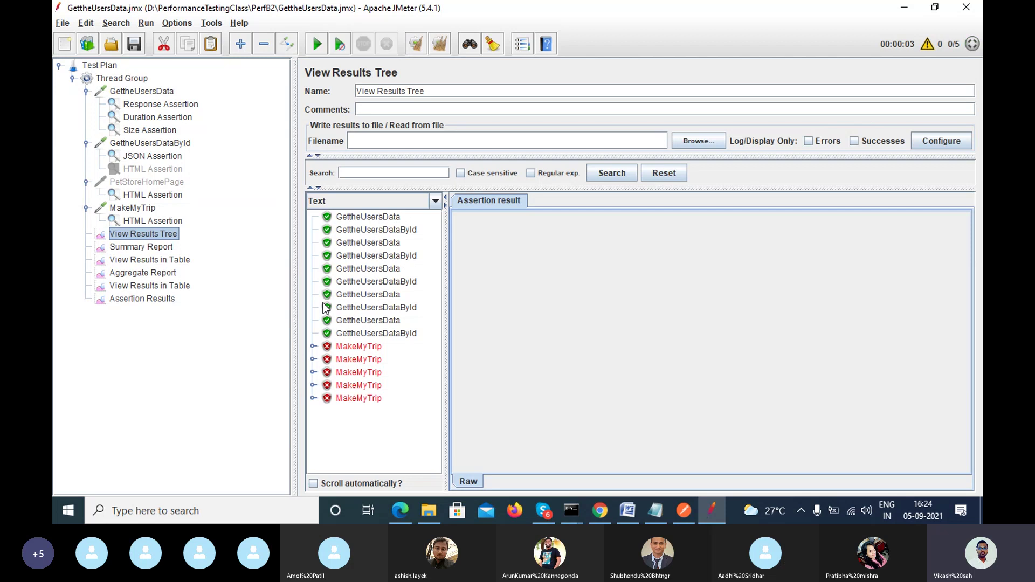
- Read MakeMyTrip's HTML Assertion error (can't parse argument number), then open its settings
{"action": "left_click", "coordinate": [313, 346]}
{"action": "left_click", "coordinate": [357, 360]}
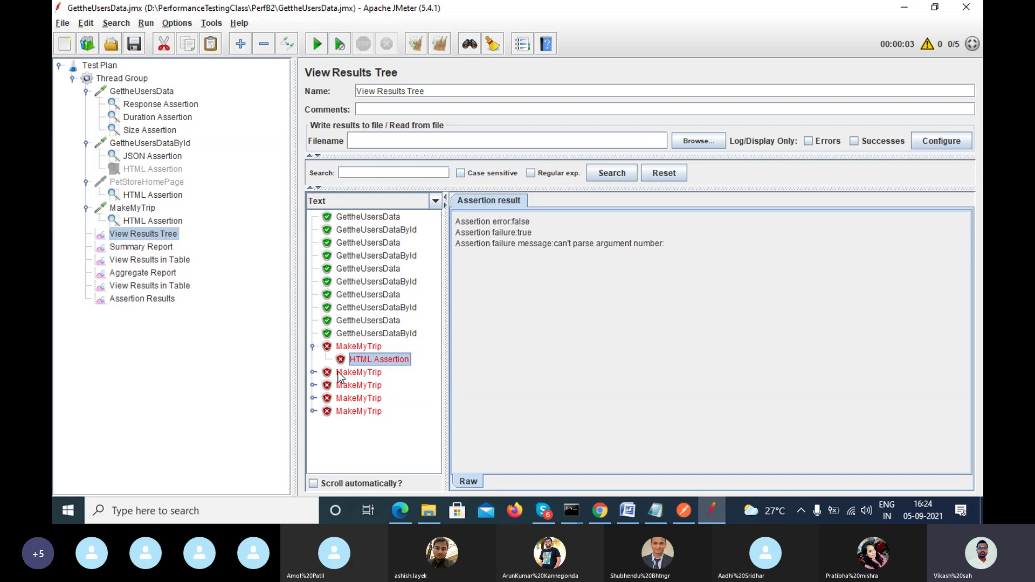
{"action": "left_click", "coordinate": [340, 373]}
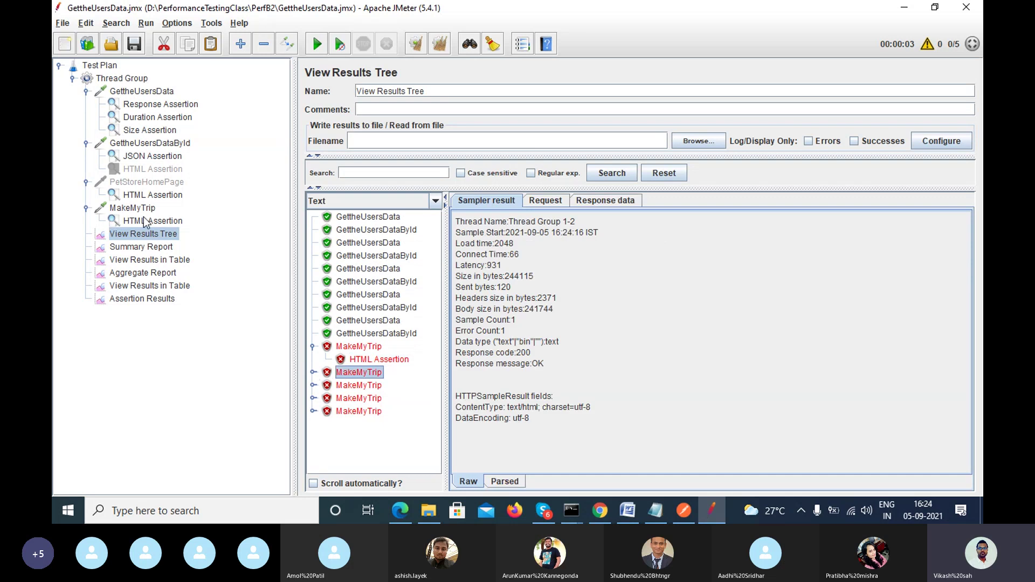
{"action": "key", "text": "Right"}
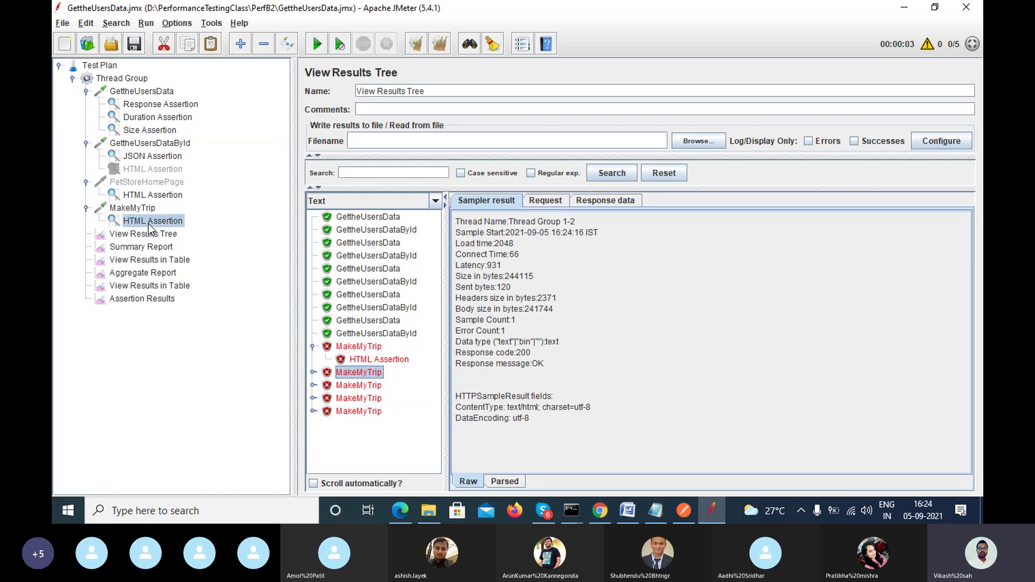
{"action": "right_click", "coordinate": [148, 223]}
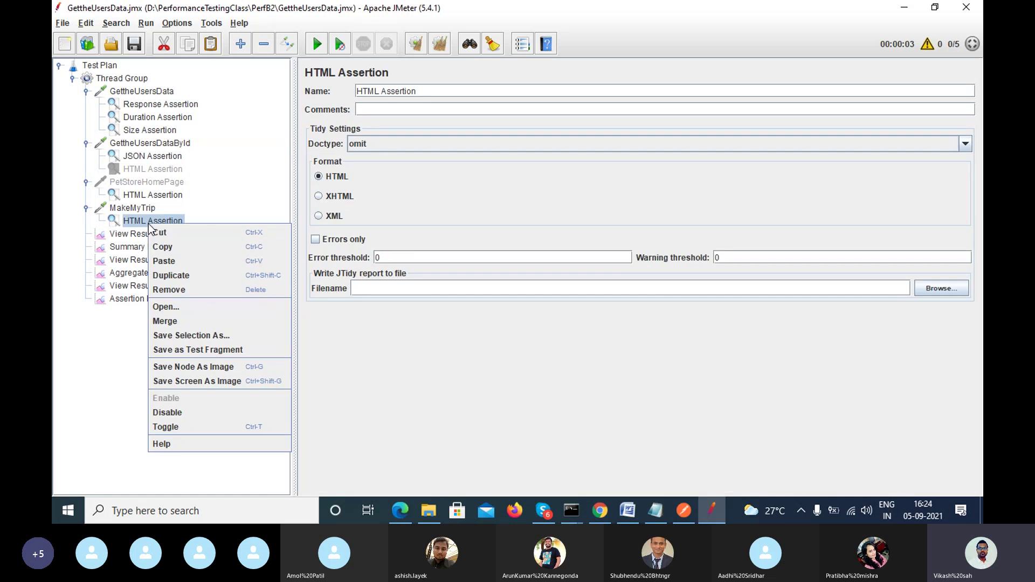
- Switch the MakeMyTrip HTML Assertion format to XHTML, rerun, and read the first failure message
{"action": "left_click", "coordinate": [105, 337]}
{"action": "left_click", "coordinate": [322, 198]}
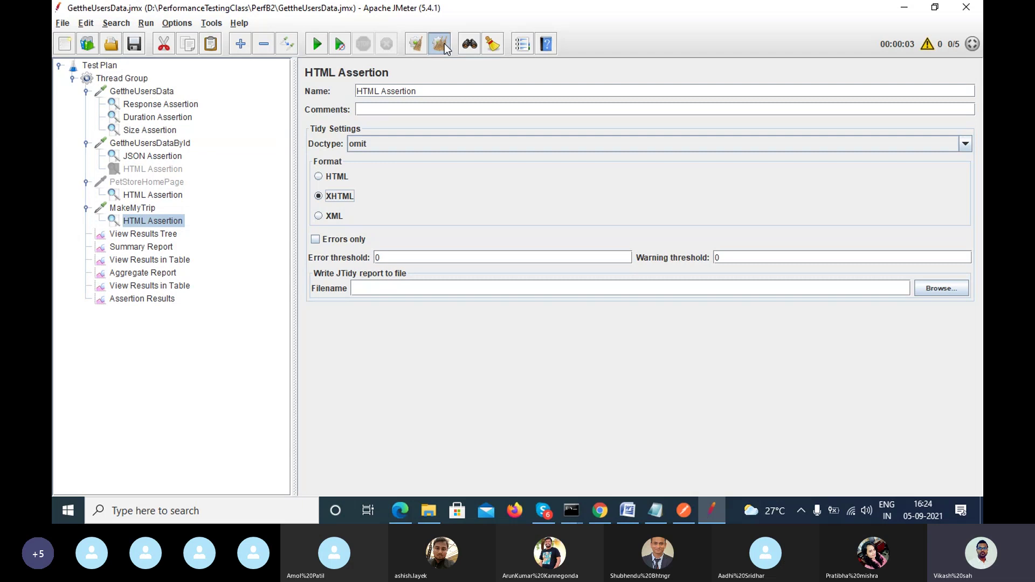
{"action": "left_click", "coordinate": [314, 50]}
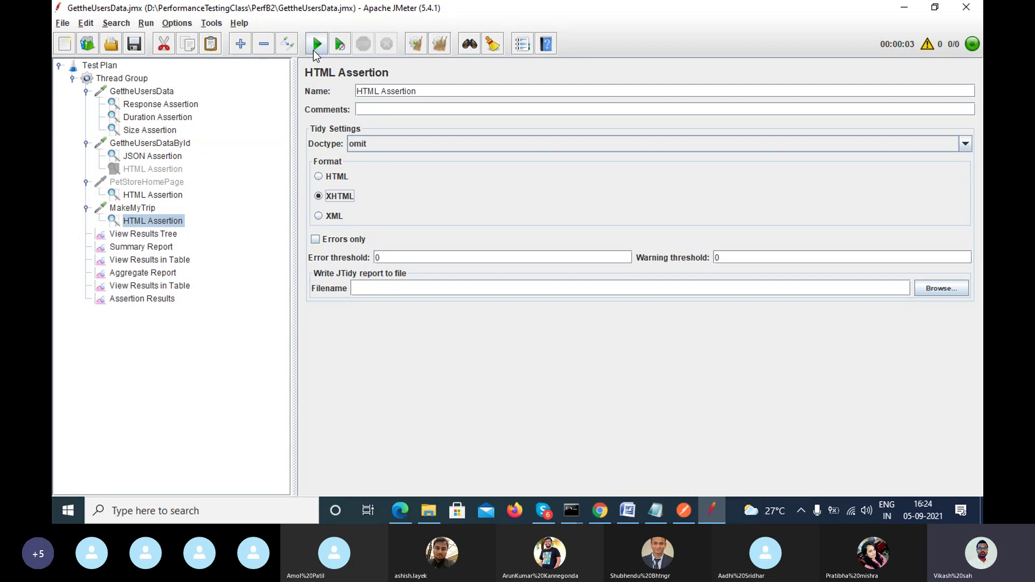
{"action": "left_click", "coordinate": [138, 235]}
{"action": "left_click", "coordinate": [313, 347]}
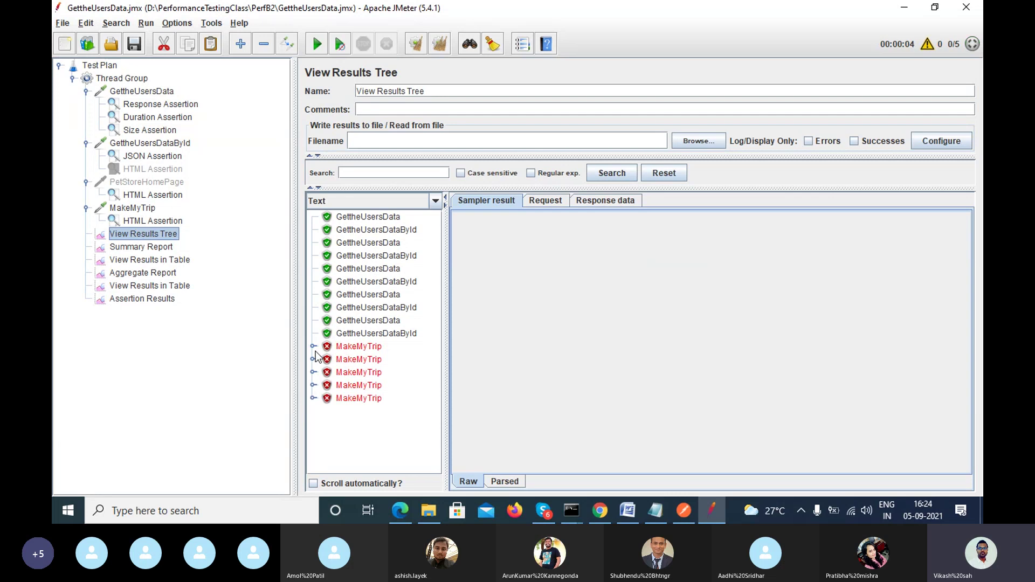
{"action": "left_click", "coordinate": [357, 363]}
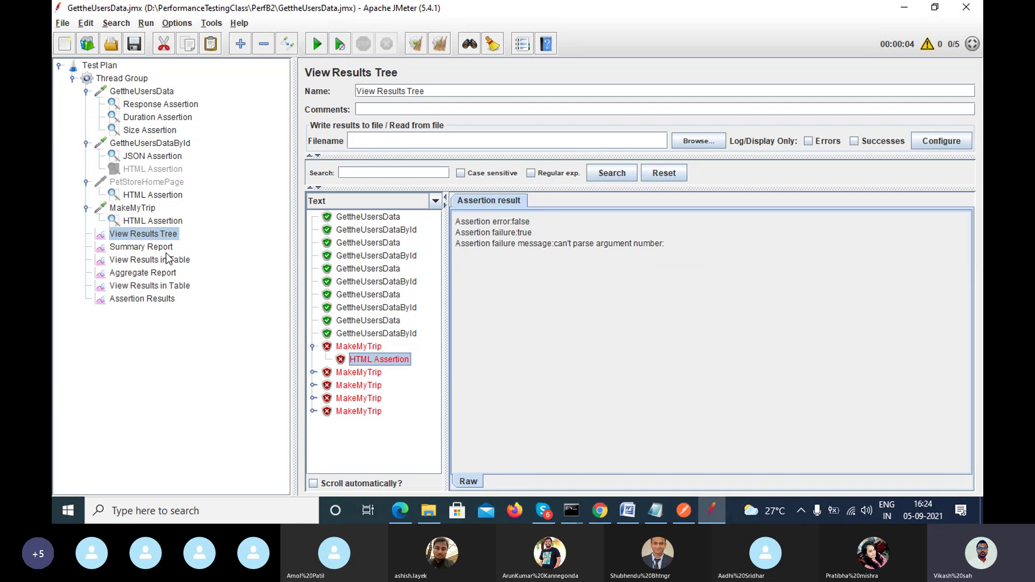
- Compare the MakeMyTrip HTML assertion settings against the next result's sample details in View Results Tree
{"action": "left_click", "coordinate": [150, 223]}
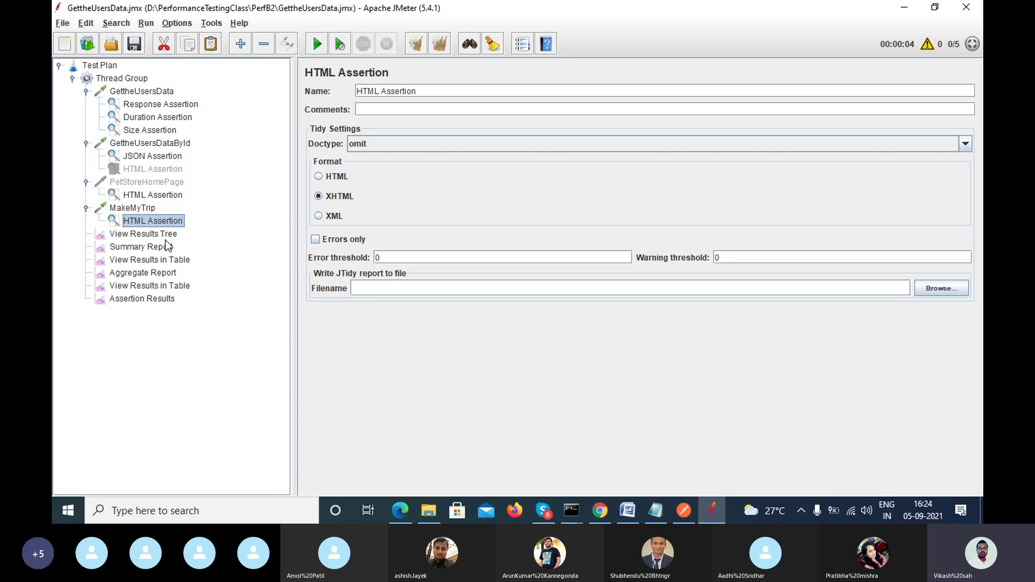
{"action": "left_click", "coordinate": [166, 237]}
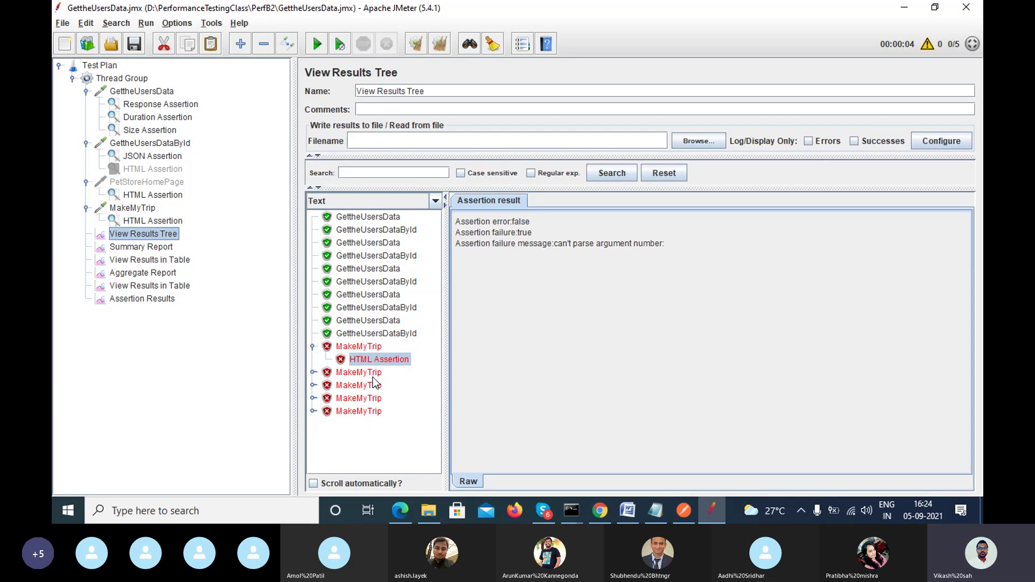
{"action": "key", "text": "Down"}
{"action": "key", "text": "Right"}
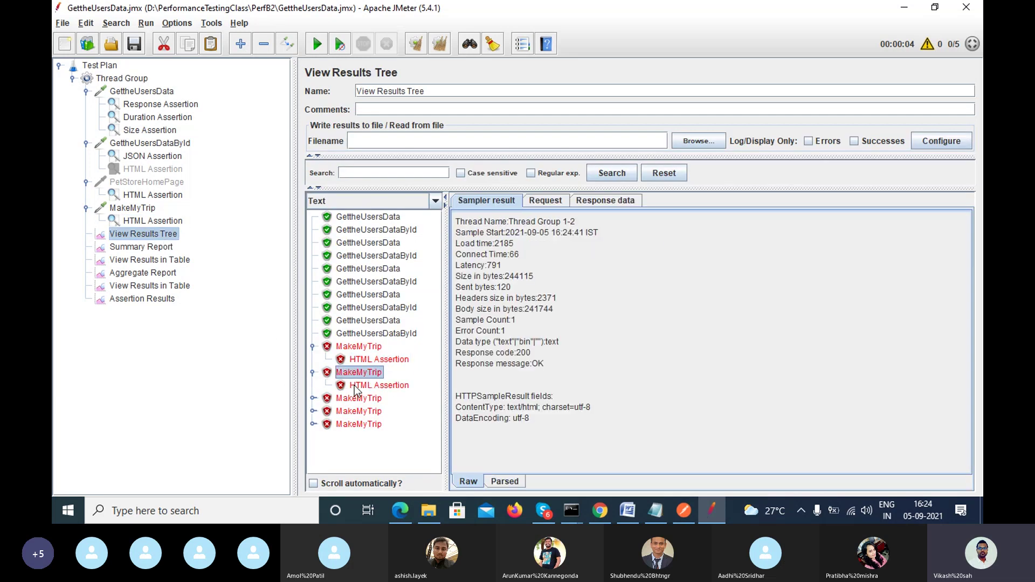
{"action": "left_click", "coordinate": [150, 224]}
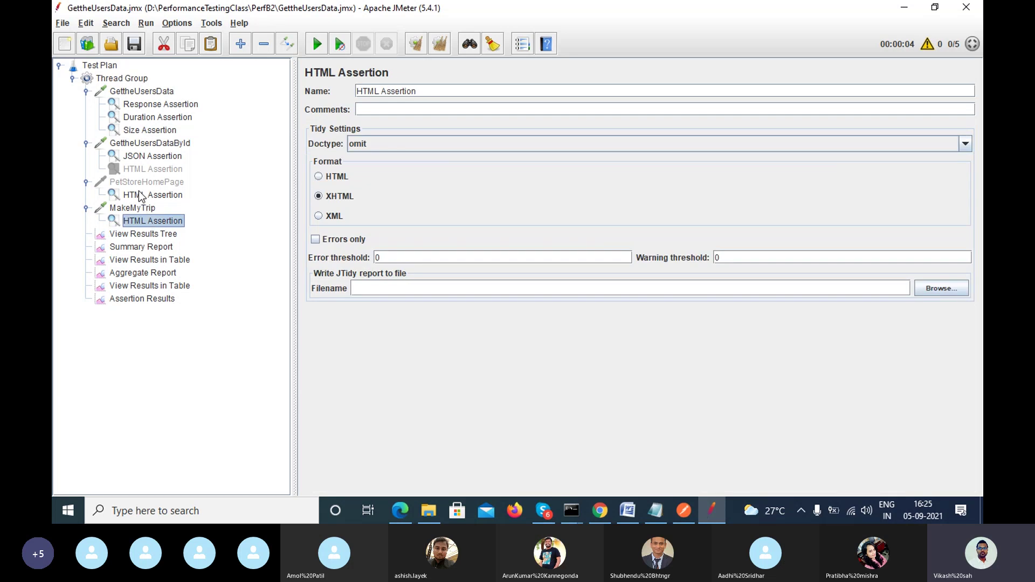
- Review GettheUsersData's Response Assertion and its Duration Assertion limiting samples to 10000 ms
{"action": "left_click", "coordinate": [156, 119]}
{"action": "left_click", "coordinate": [157, 108]}
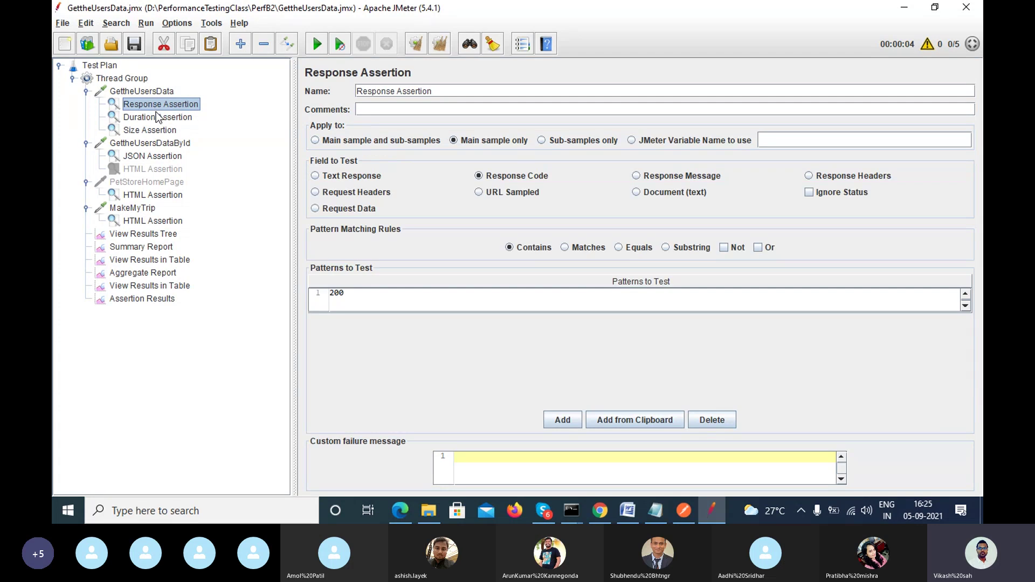
{"action": "left_click", "coordinate": [157, 117]}
{"action": "left_click", "coordinate": [158, 108]}
{"action": "left_click", "coordinate": [157, 117]}
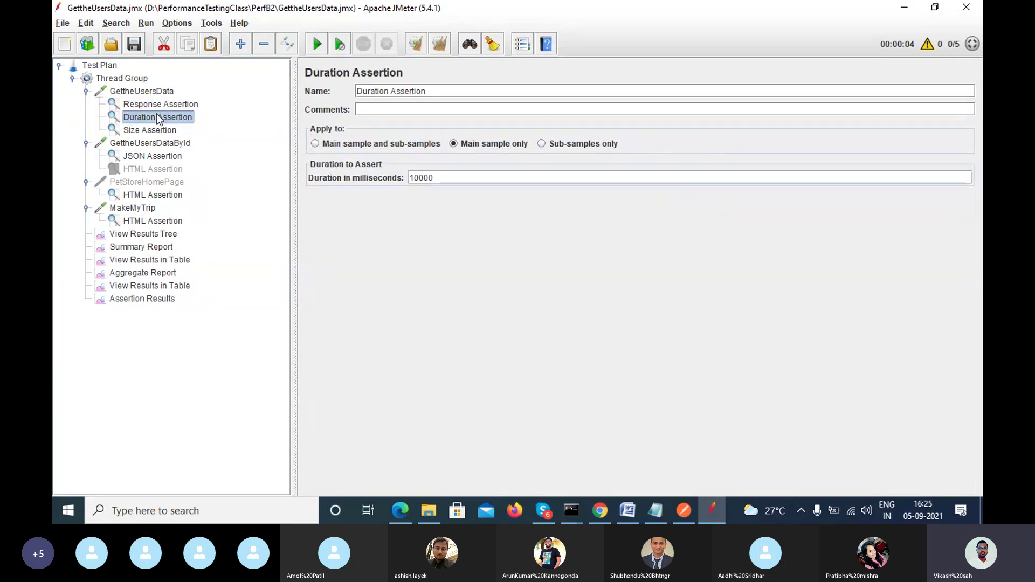
{"action": "left_click", "coordinate": [625, 512]}
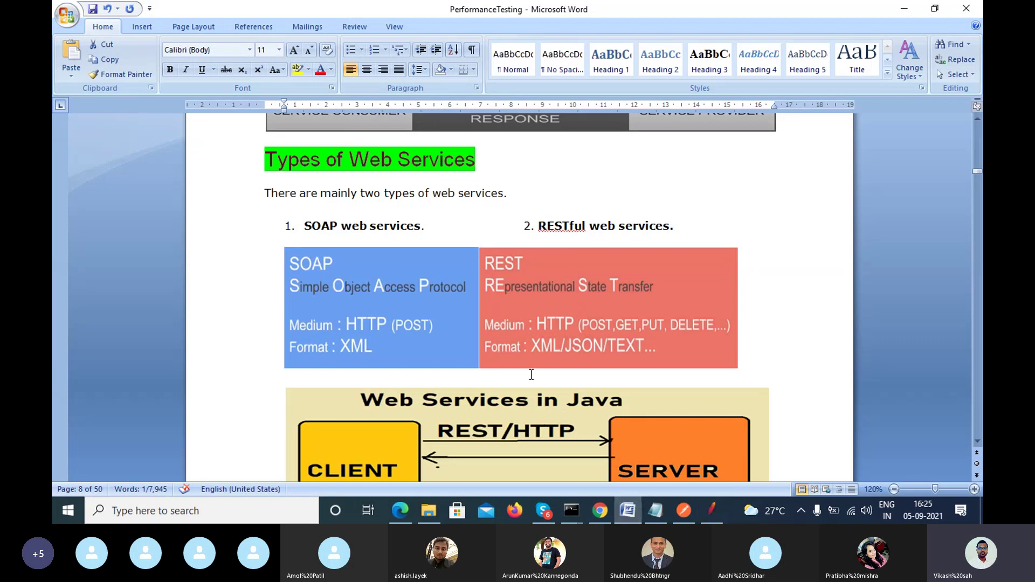
{"action": "scroll", "coordinate": [574, 340], "scroll_direction": "down", "scroll_amount": 10}
{"action": "scroll", "coordinate": [574, 341], "scroll_direction": "down", "scroll_amount": 20}
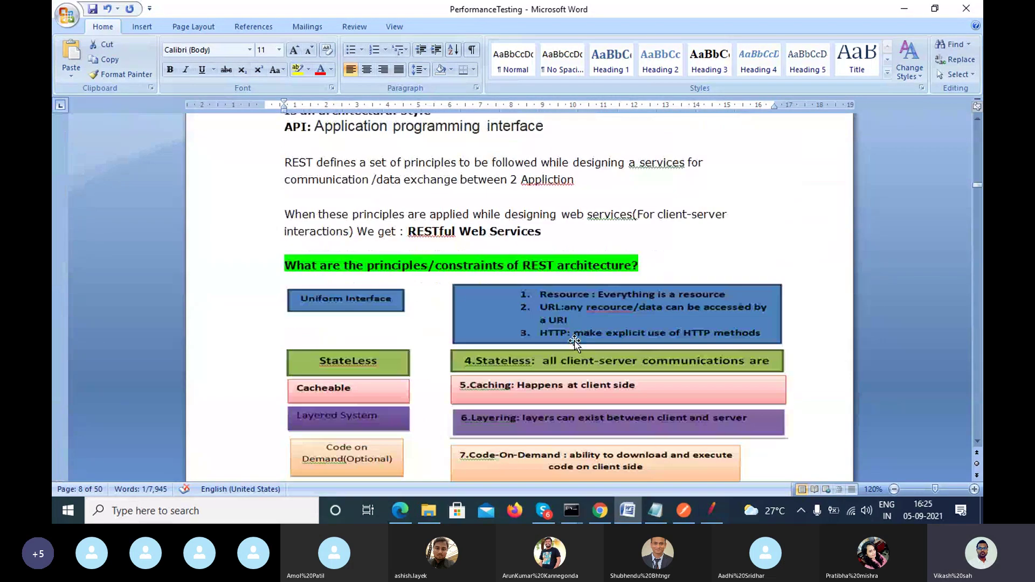
{"action": "scroll", "coordinate": [576, 341], "scroll_direction": "down", "scroll_amount": 20}
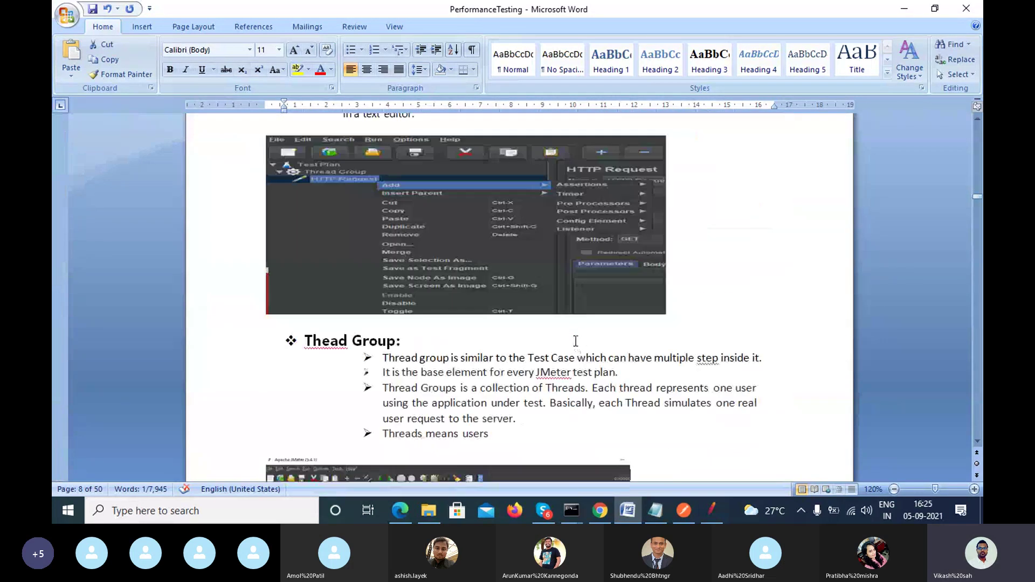
{"action": "scroll", "coordinate": [576, 340], "scroll_direction": "down", "scroll_amount": 20}
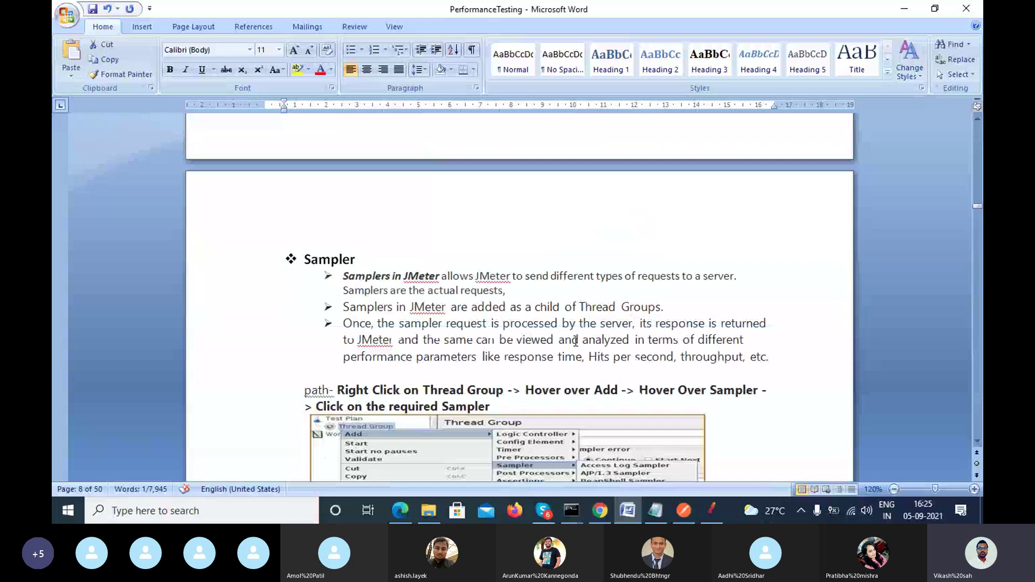
{"action": "scroll", "coordinate": [576, 341], "scroll_direction": "down", "scroll_amount": 20}
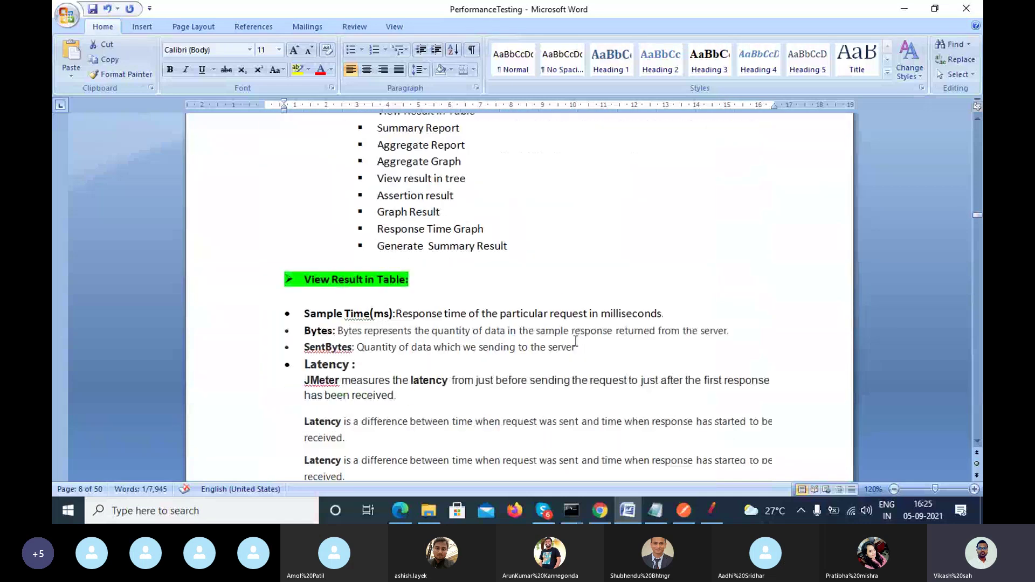
{"action": "scroll", "coordinate": [575, 342], "scroll_direction": "down", "scroll_amount": 20}
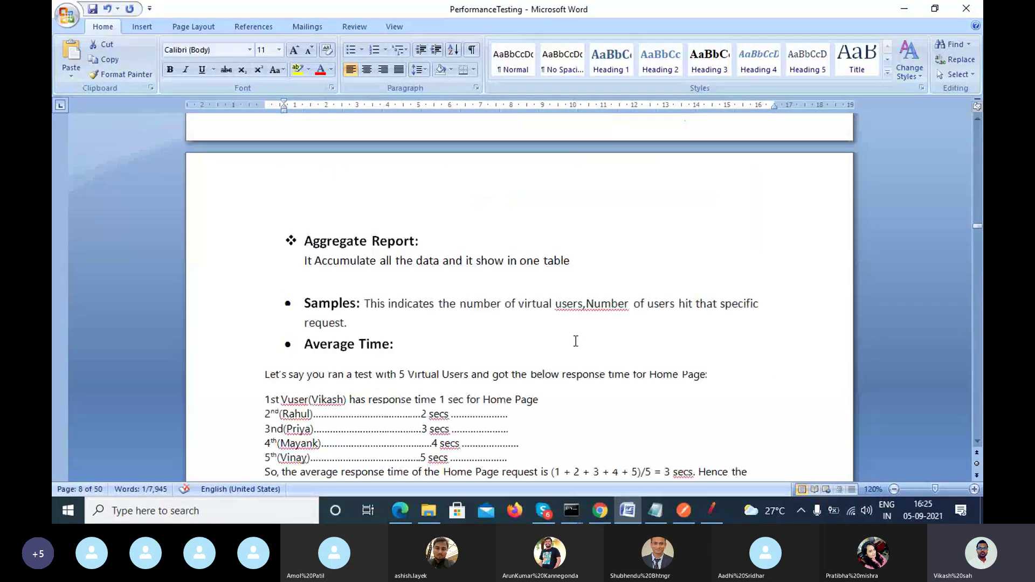
{"action": "scroll", "coordinate": [576, 345], "scroll_direction": "down", "scroll_amount": 20}
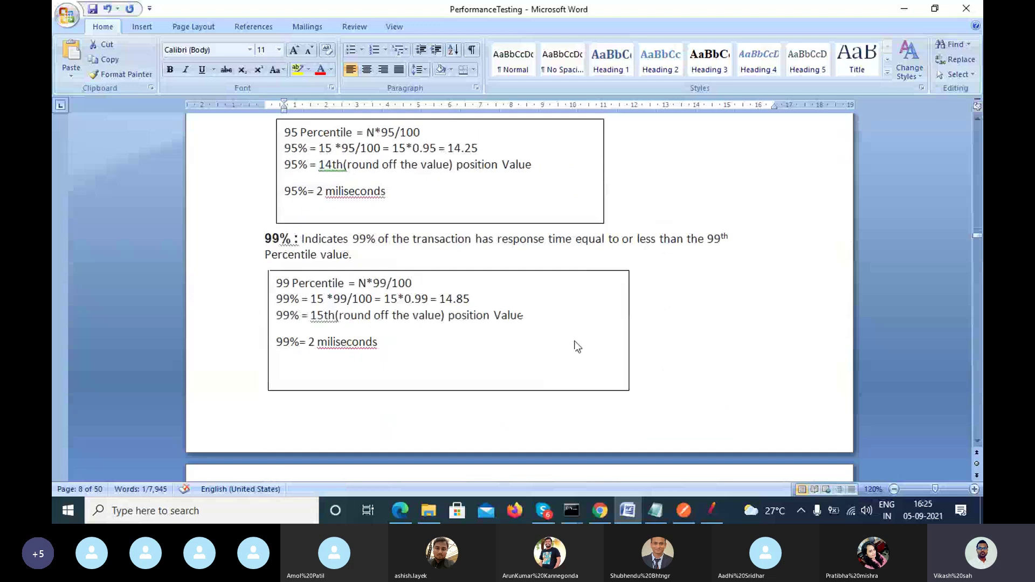
{"action": "scroll", "coordinate": [576, 342], "scroll_direction": "down", "scroll_amount": 20}
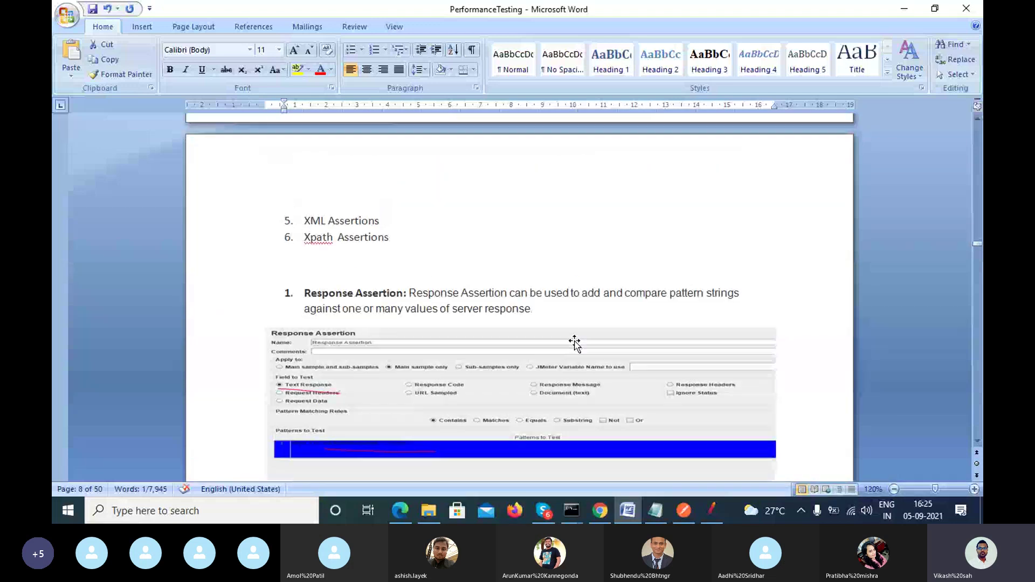
{"action": "scroll", "coordinate": [574, 342], "scroll_direction": "down", "scroll_amount": 10}
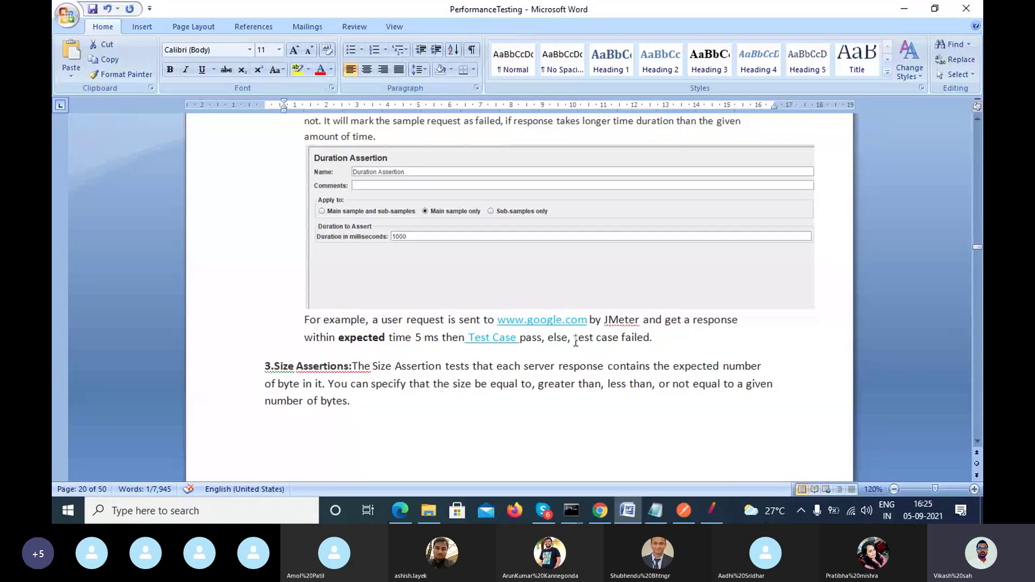
{"action": "scroll", "coordinate": [574, 342], "scroll_direction": "up", "scroll_amount": 6}
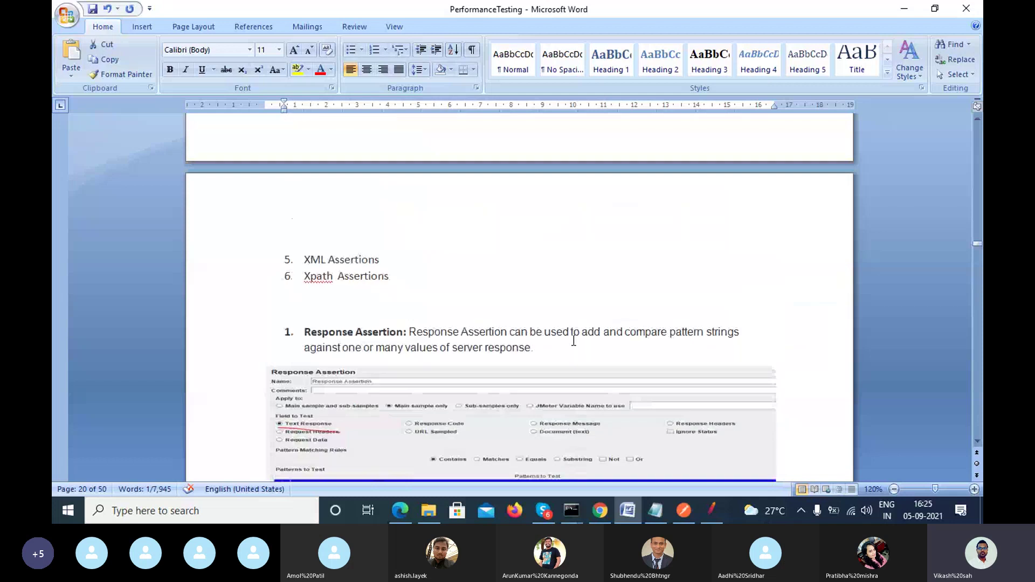
{"action": "scroll", "coordinate": [377, 256], "scroll_direction": "down", "scroll_amount": 3}
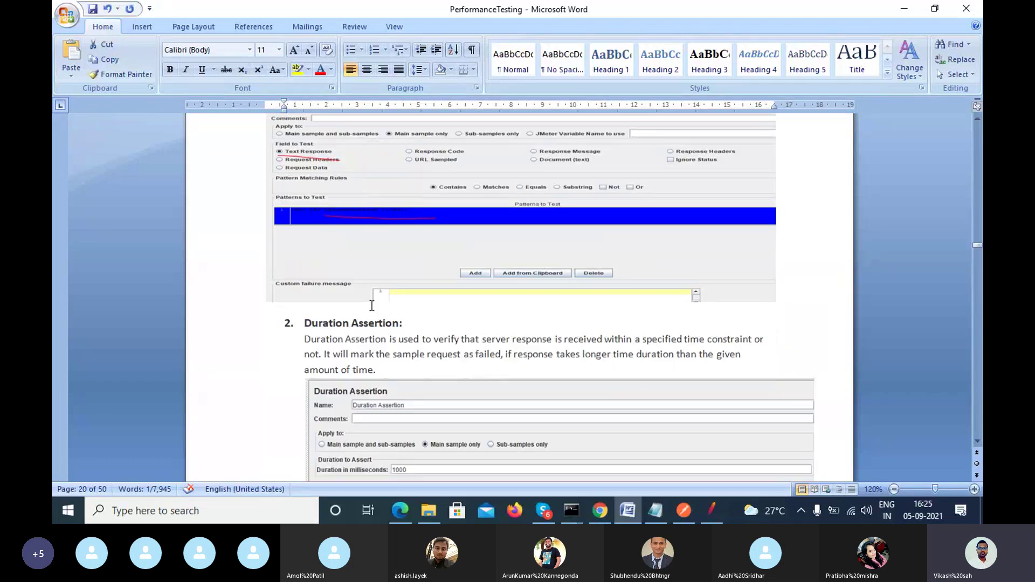
{"action": "scroll", "coordinate": [404, 332], "scroll_direction": "down", "scroll_amount": 6}
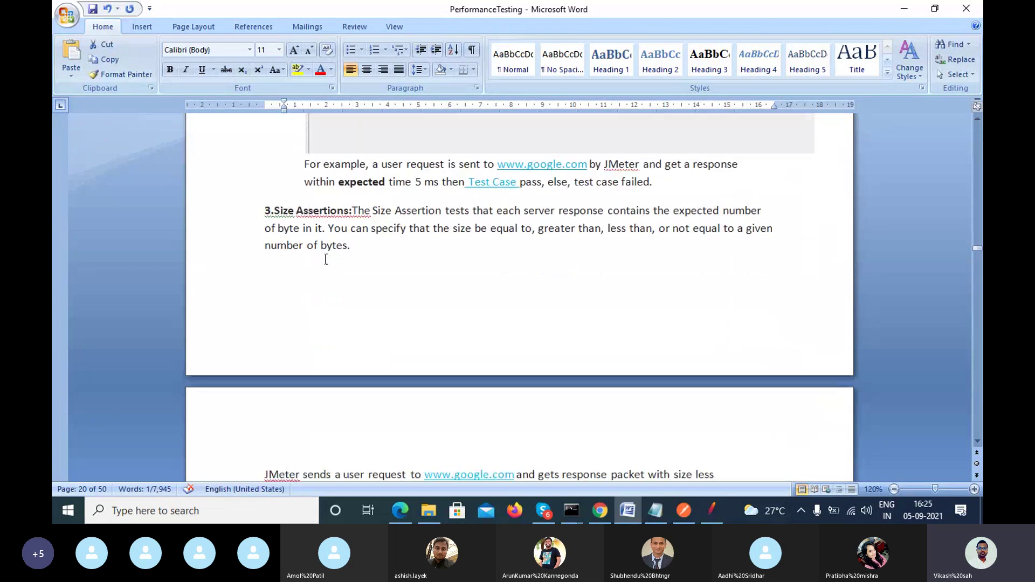
{"action": "scroll", "coordinate": [359, 296], "scroll_direction": "down", "scroll_amount": 3}
{"action": "scroll", "coordinate": [368, 320], "scroll_direction": "down", "scroll_amount": 6}
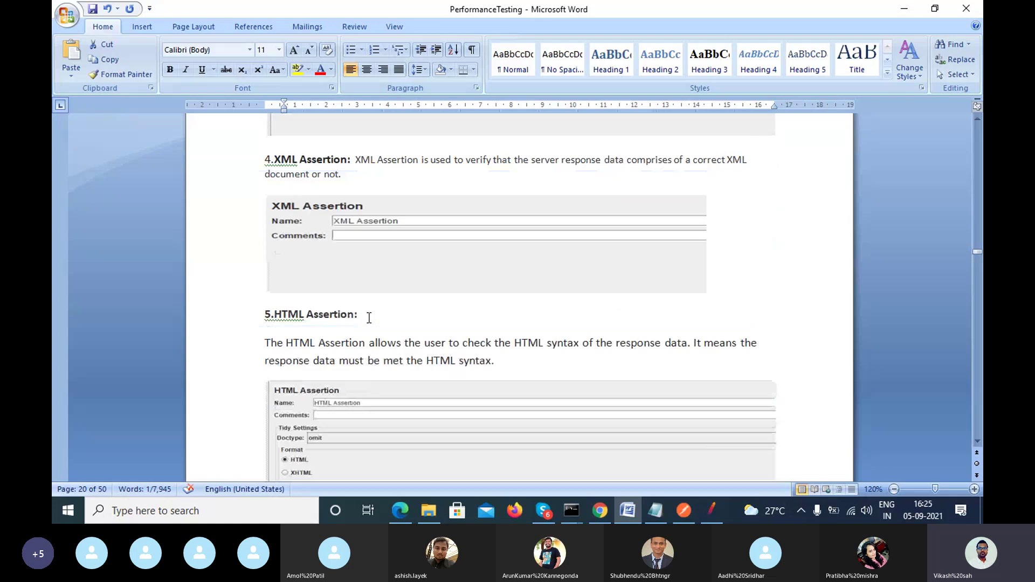
{"action": "scroll", "coordinate": [402, 345], "scroll_direction": "down", "scroll_amount": 9}
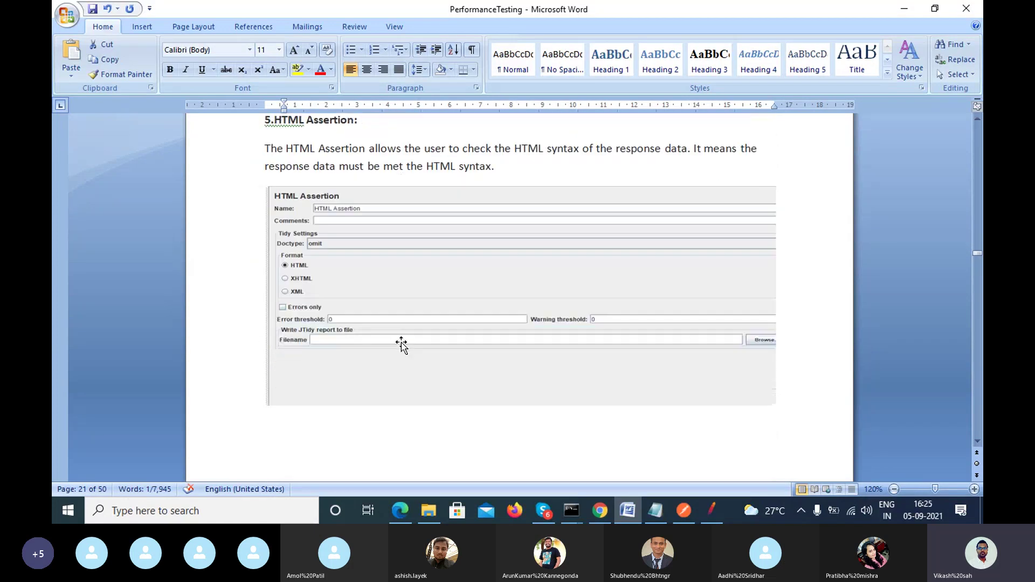
- Back in JMeter, add an XML Assertion under the GettheUsersData request
{"action": "key", "text": "alt+Tab"}
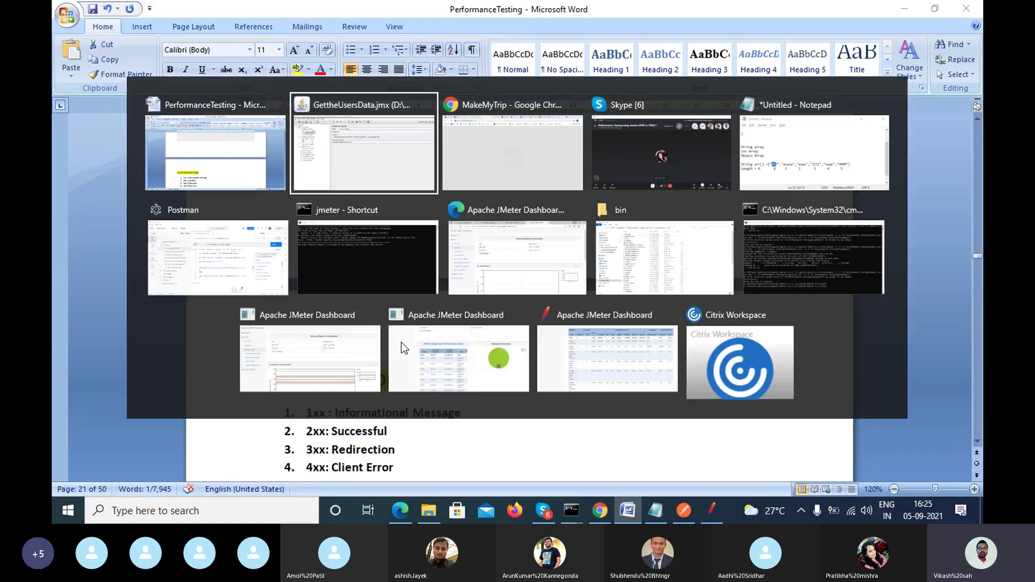
{"action": "left_click", "coordinate": [142, 80]}
{"action": "right_click", "coordinate": [141, 79]}
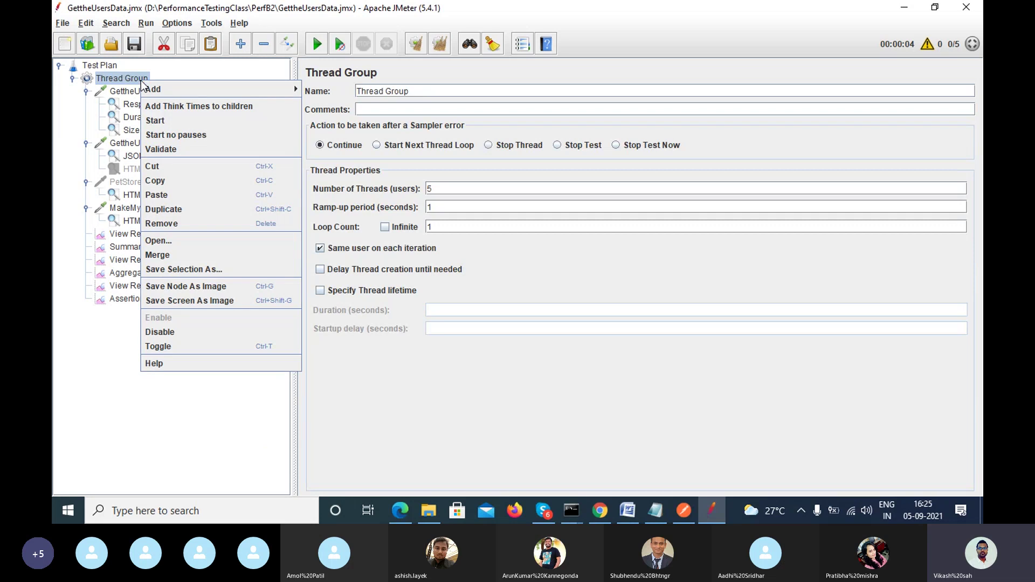
{"action": "left_click", "coordinate": [133, 93]}
{"action": "right_click", "coordinate": [133, 93]}
{"action": "mouse_move", "coordinate": [176, 101]}
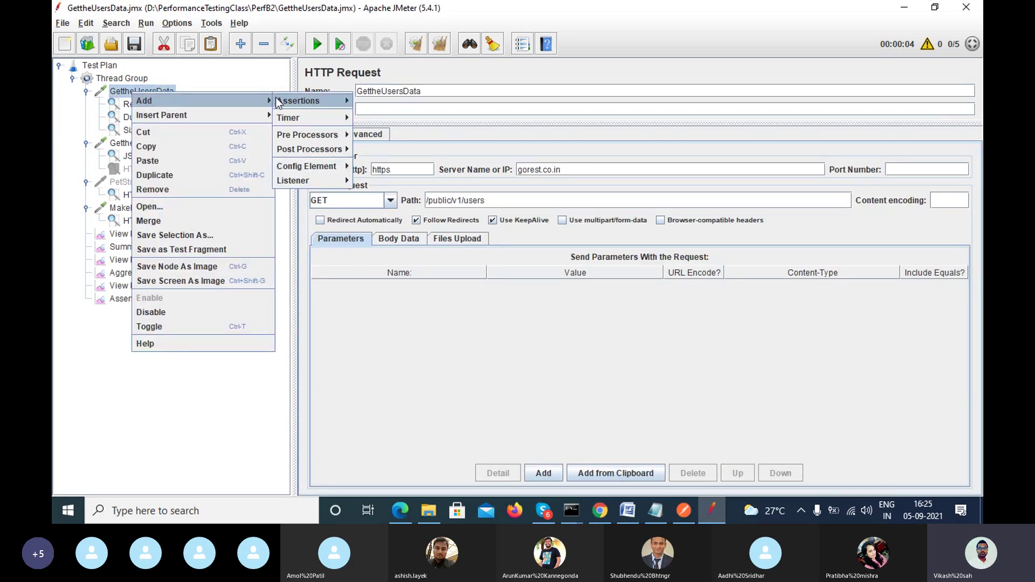
{"action": "mouse_move", "coordinate": [324, 120]}
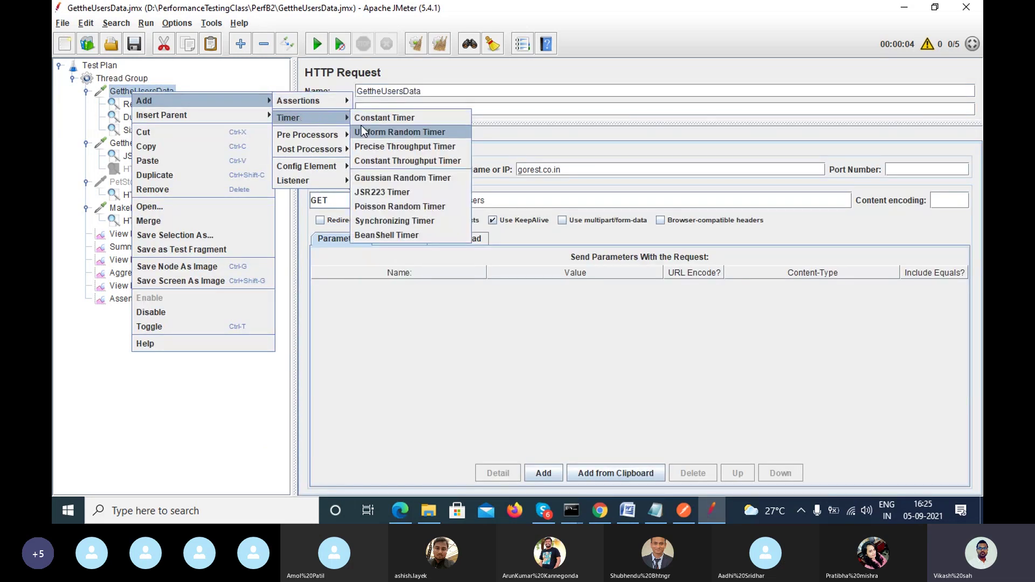
{"action": "mouse_move", "coordinate": [329, 102]}
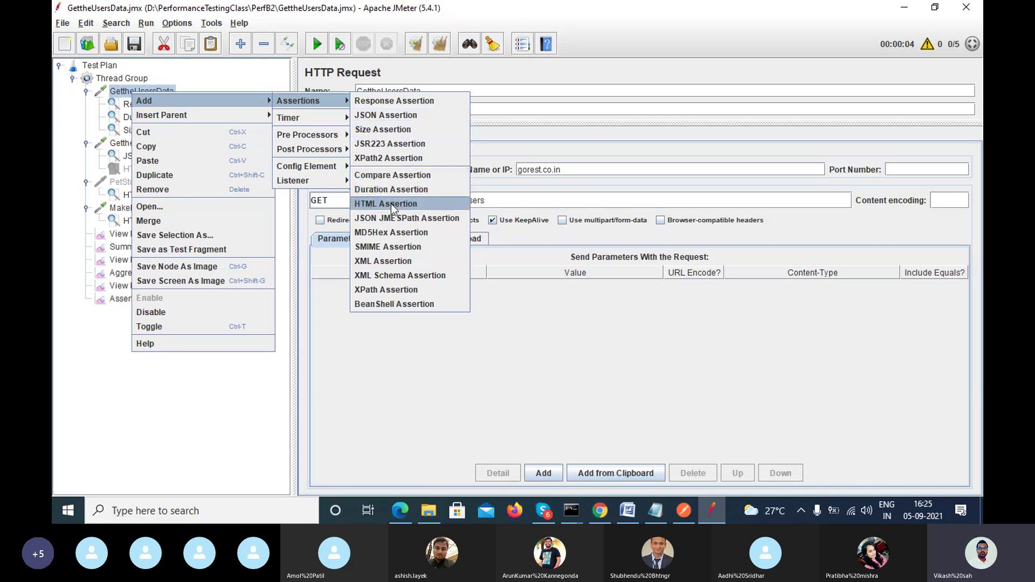
{"action": "left_click", "coordinate": [386, 263]}
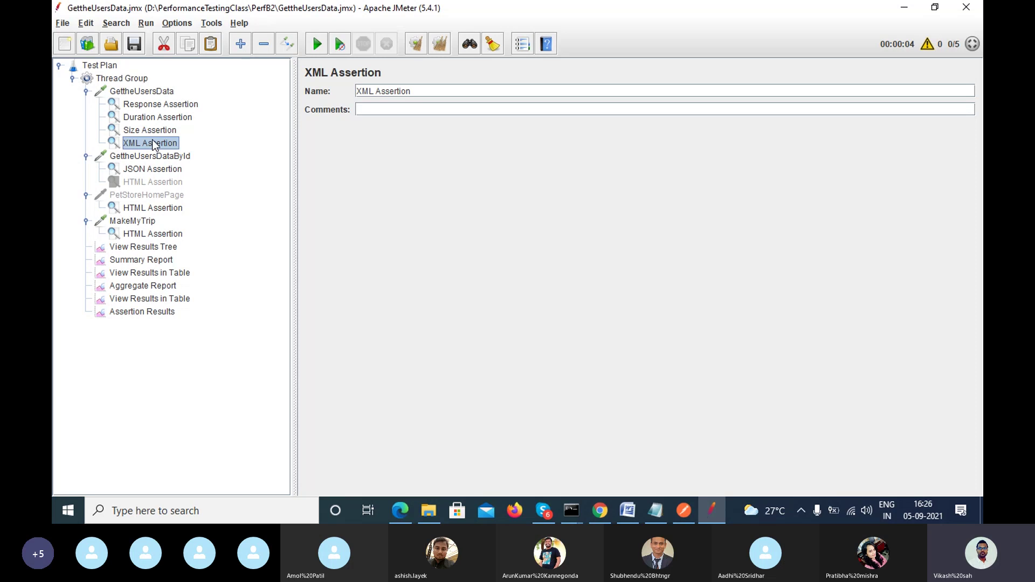
{"action": "left_click", "coordinate": [63, 23]}
{"action": "mouse_move", "coordinate": [102, 78]}
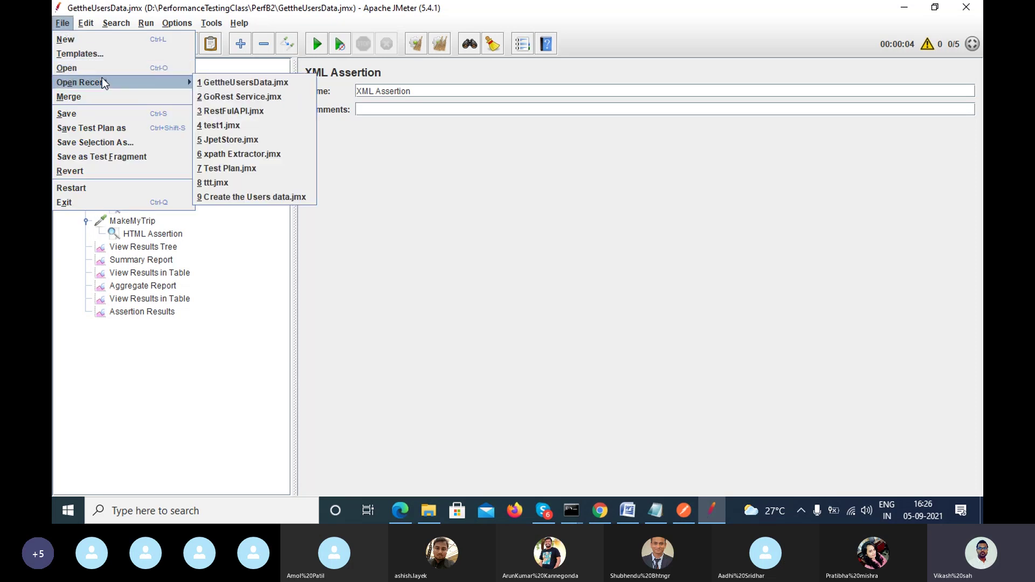
- Save the current plan, open recent xpath Extractor.jmx, and expand its Thread Group down to ListOfCountryNameByCode
{"action": "left_click", "coordinate": [231, 154]}
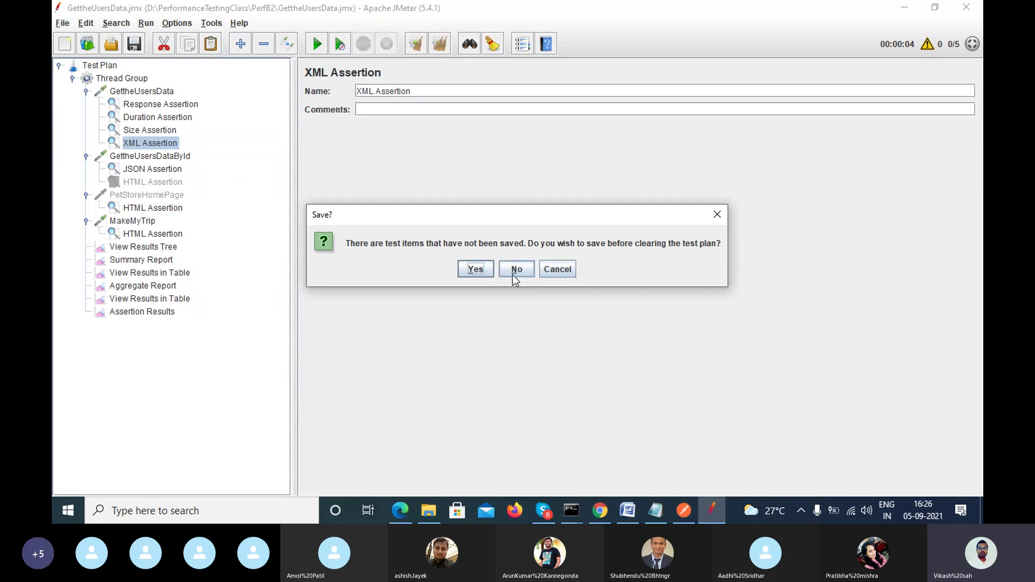
{"action": "left_click", "coordinate": [476, 269]}
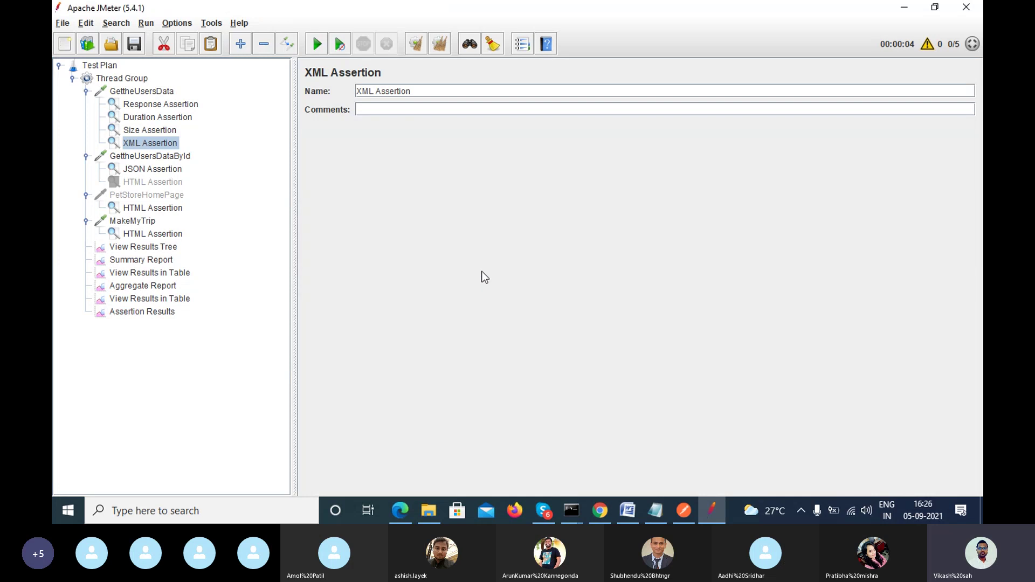
{"action": "left_click", "coordinate": [76, 80]}
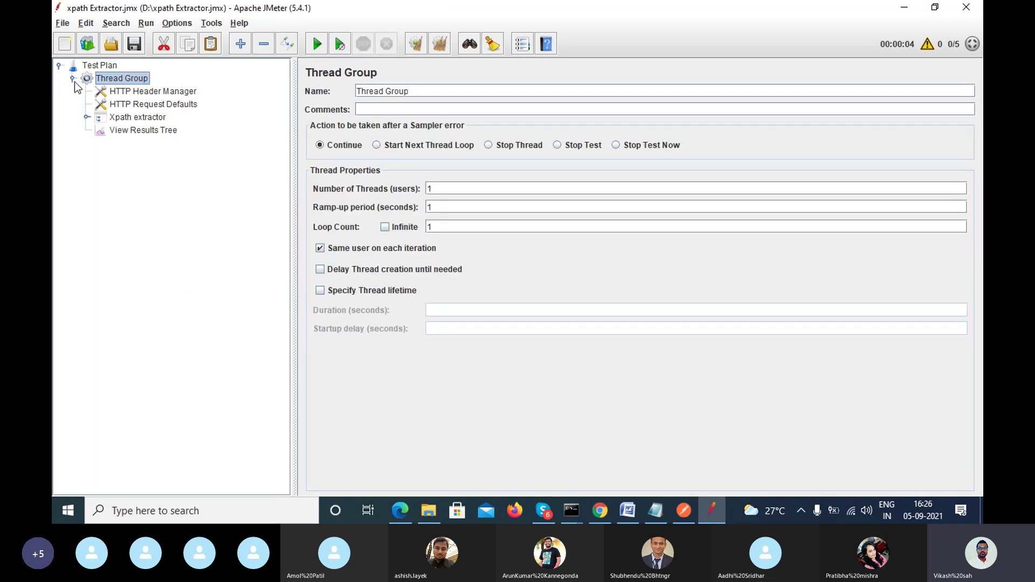
{"action": "left_click", "coordinate": [86, 117]}
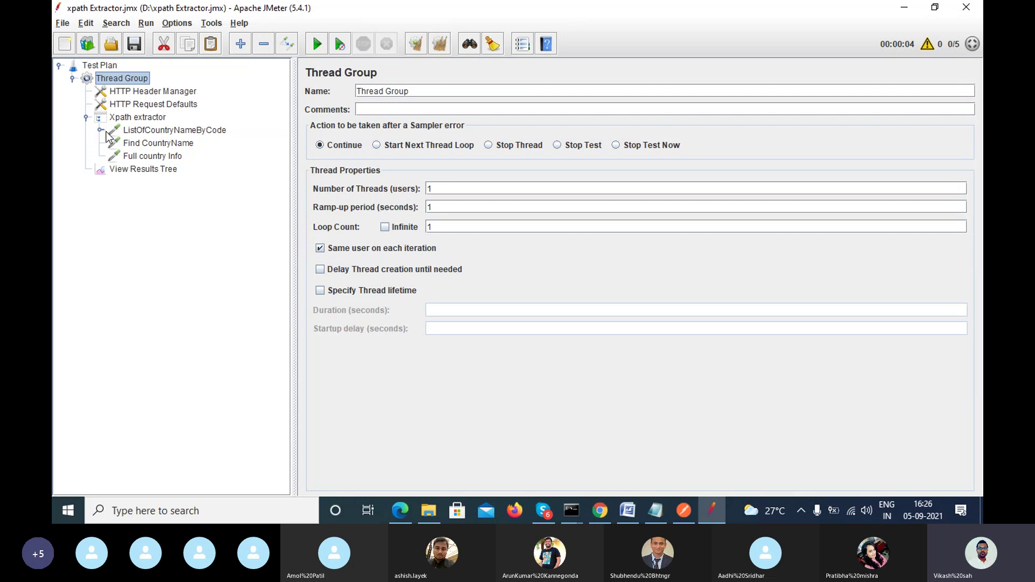
{"action": "left_click", "coordinate": [101, 130]}
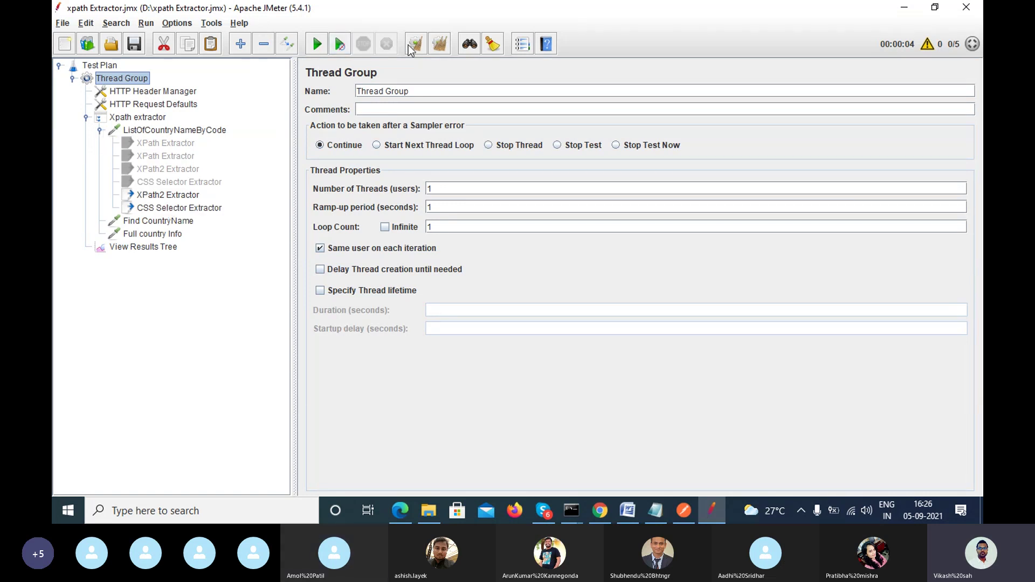
- Run the xpath Extractor test and view the ListOfCountryNameByCode SOAP XML response in View Results Tree
{"action": "left_click", "coordinate": [316, 46]}
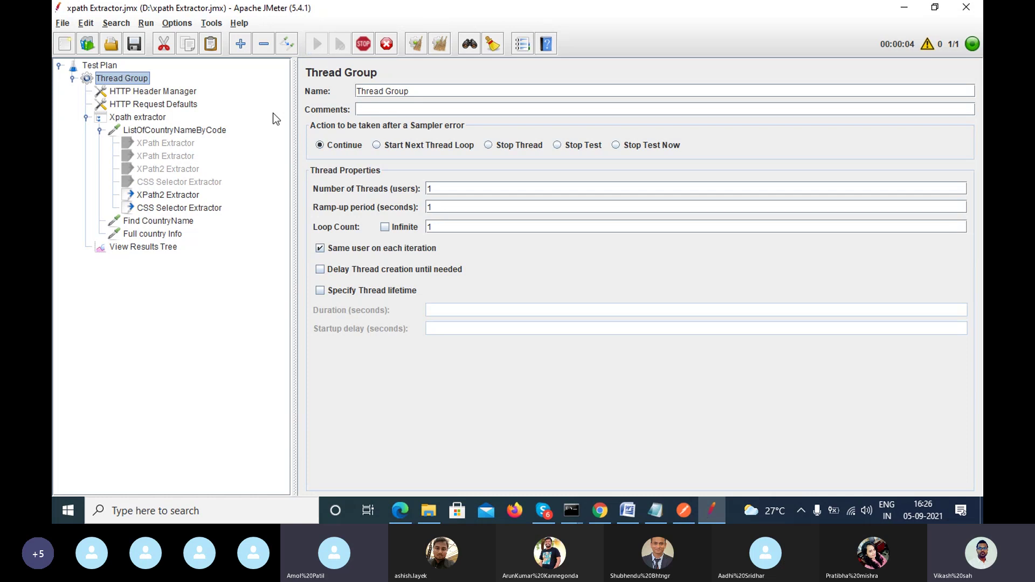
{"action": "left_click", "coordinate": [164, 250]}
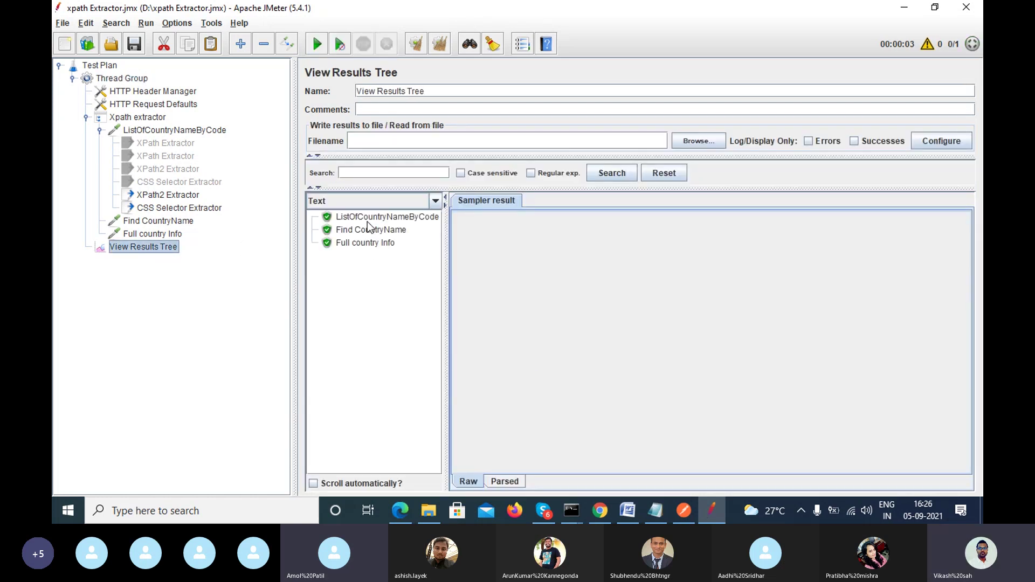
{"action": "left_click", "coordinate": [367, 219]}
{"action": "left_click", "coordinate": [584, 204]}
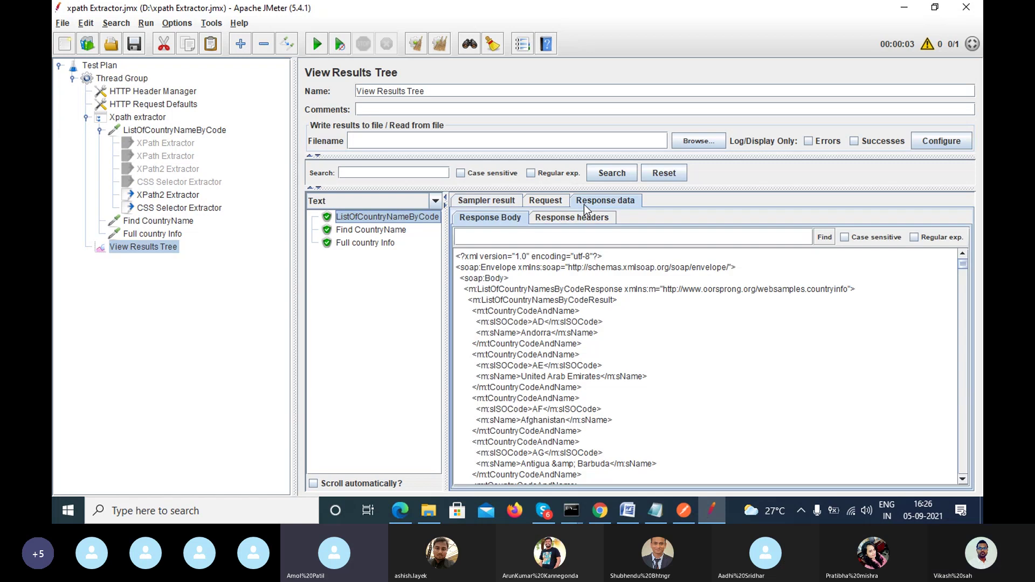
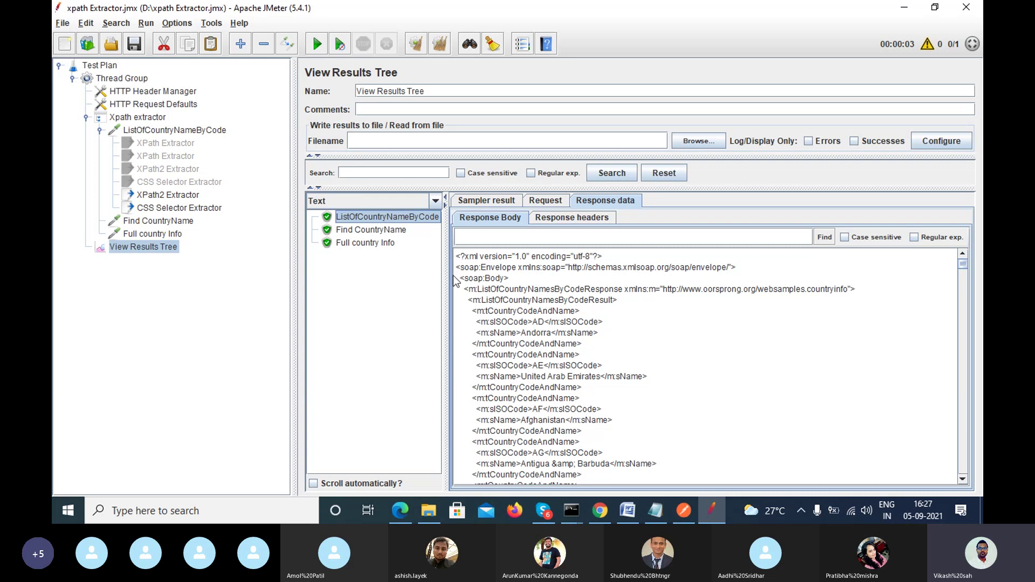
- Select the ListOfCountryNameByCode request and highlight portions of its SOAP envelope body
{"action": "left_click", "coordinate": [169, 135]}
{"action": "left_click_drag", "start_coordinate": [445, 327], "coordinate": [334, 255]}
{"action": "left_click", "coordinate": [433, 322]}
{"action": "left_click_drag", "start_coordinate": [433, 322], "coordinate": [334, 264]}
{"action": "left_click", "coordinate": [438, 323]}
{"action": "left_click_drag", "start_coordinate": [438, 324], "coordinate": [345, 276]}
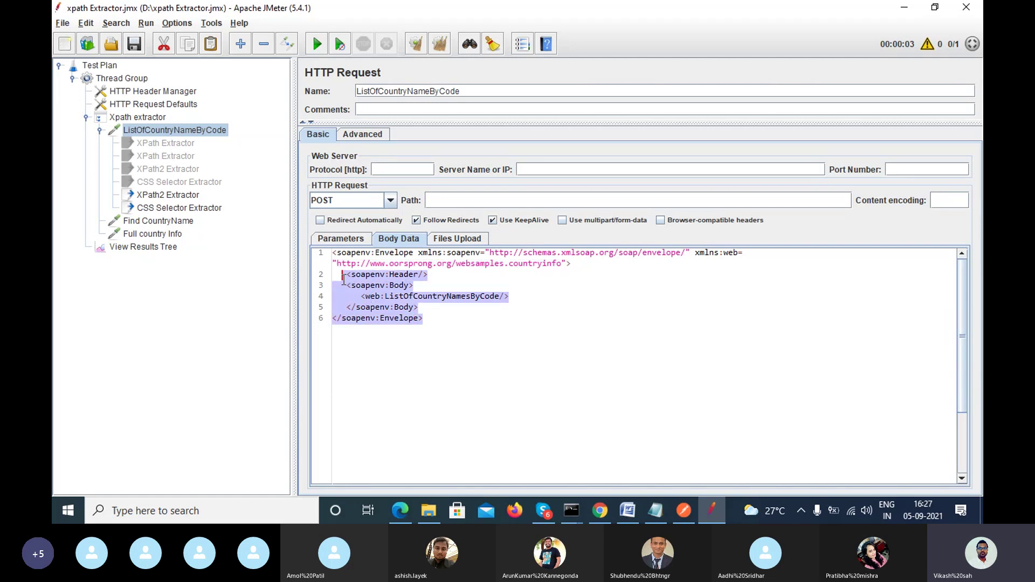
{"action": "left_click", "coordinate": [441, 324]}
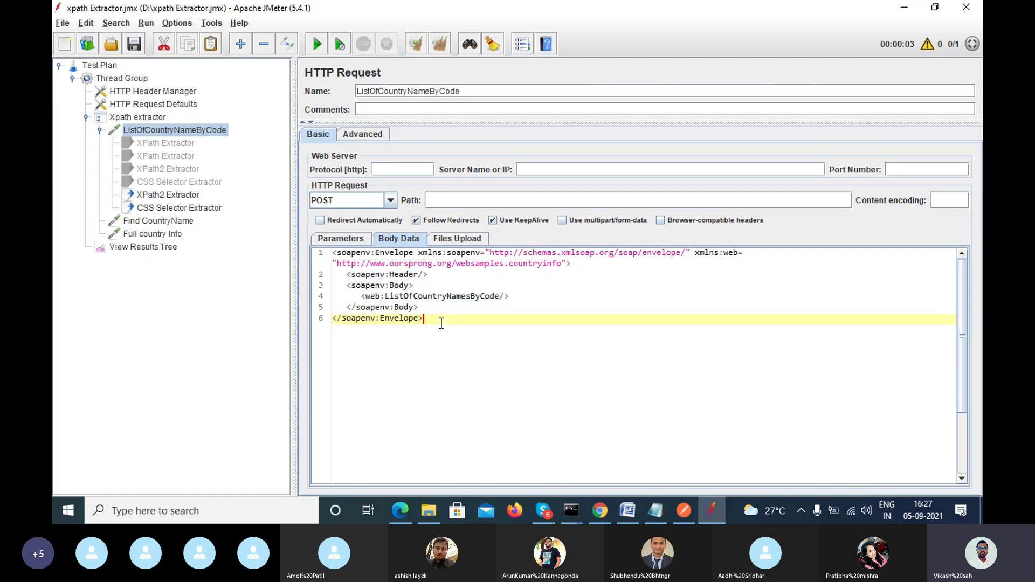
- Switch to the Word PerformanceTesting notes and minimize the Skype call window
{"action": "key", "text": "alt+Tab"}
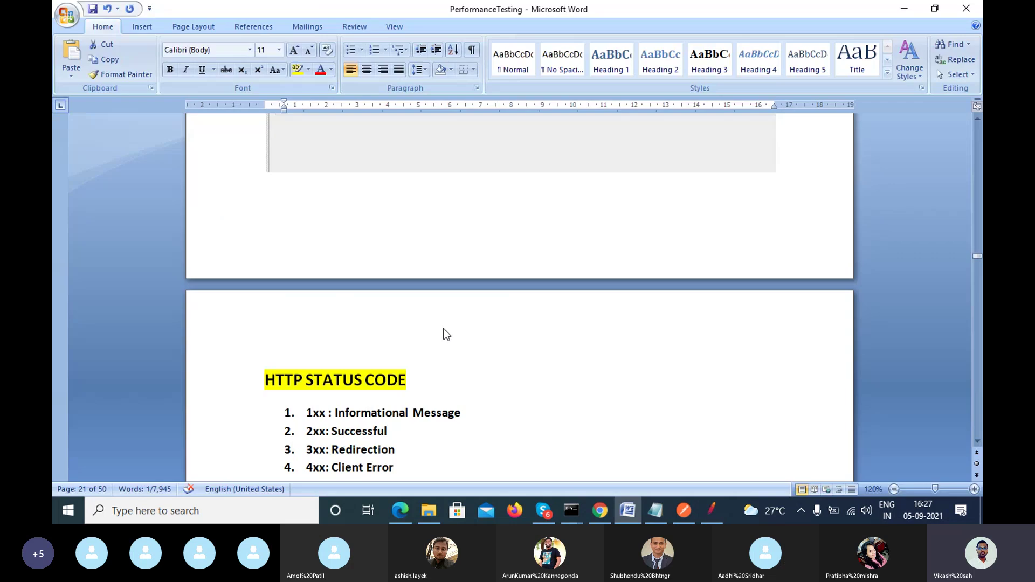
{"action": "left_click", "coordinate": [549, 516]}
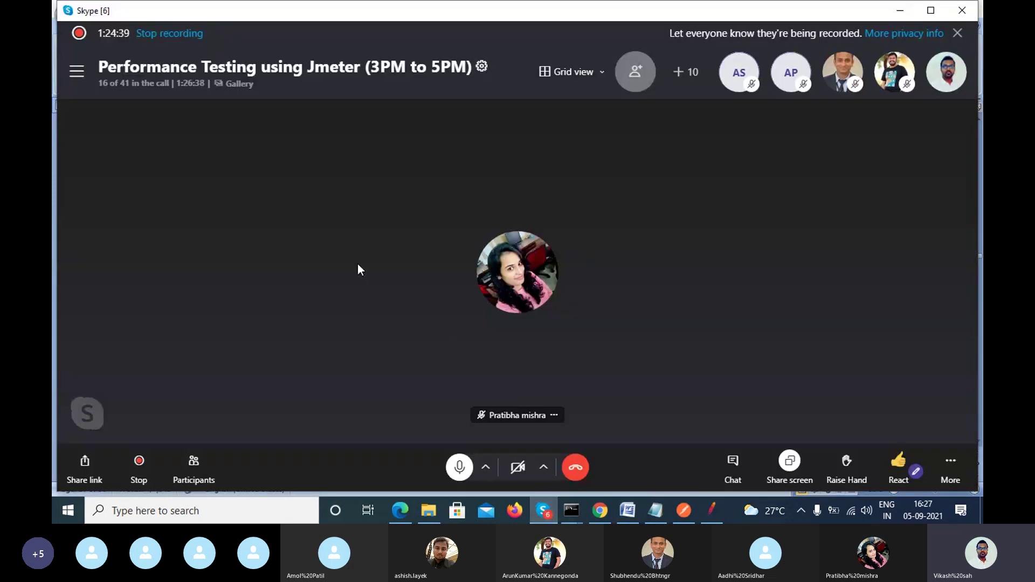
{"action": "left_click", "coordinate": [900, 11]}
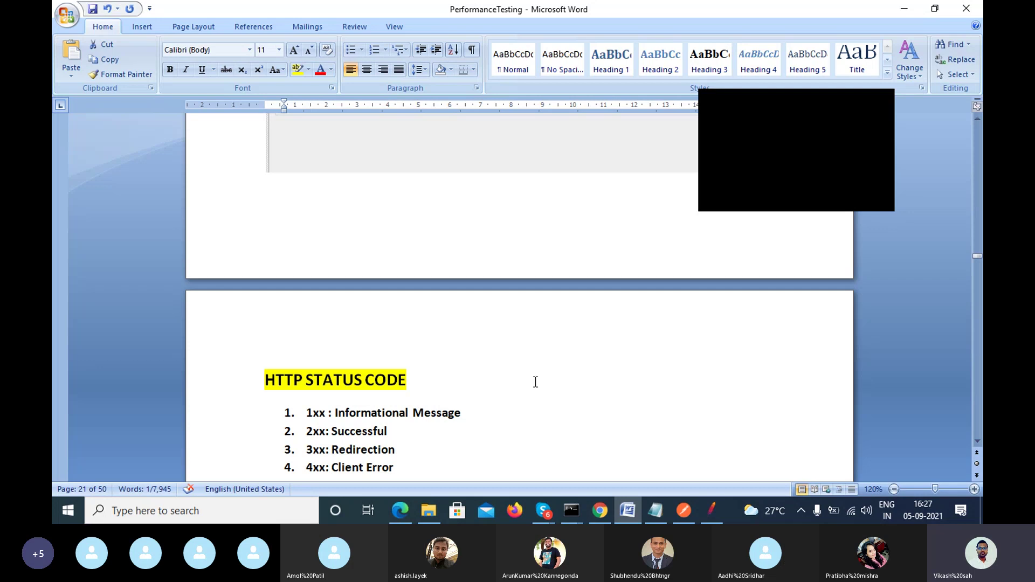
- Highlight the JSON fields in Postman's Creating the users request body, then minimize Postman
{"action": "left_click", "coordinate": [683, 509]}
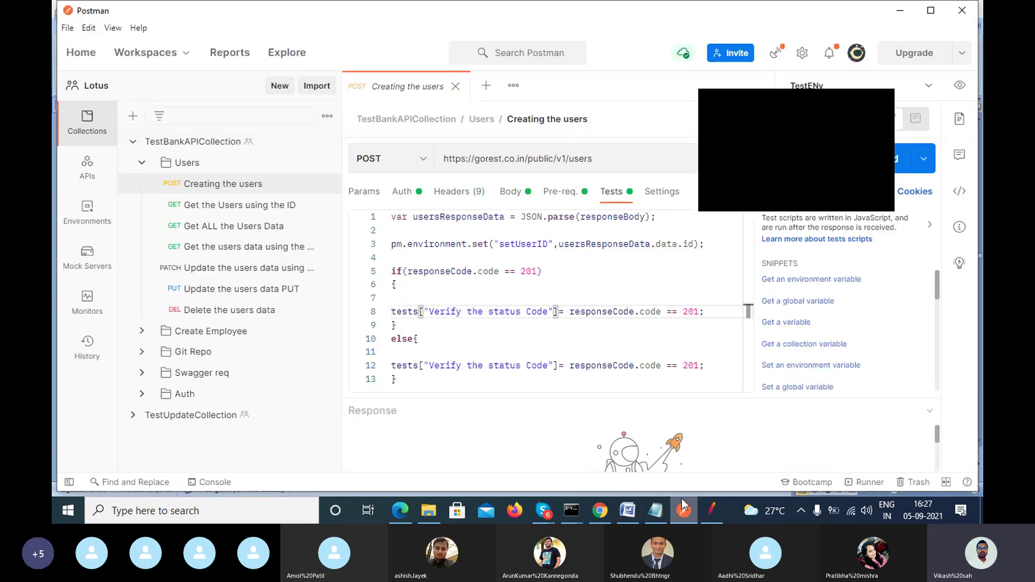
{"action": "left_click", "coordinate": [510, 192]}
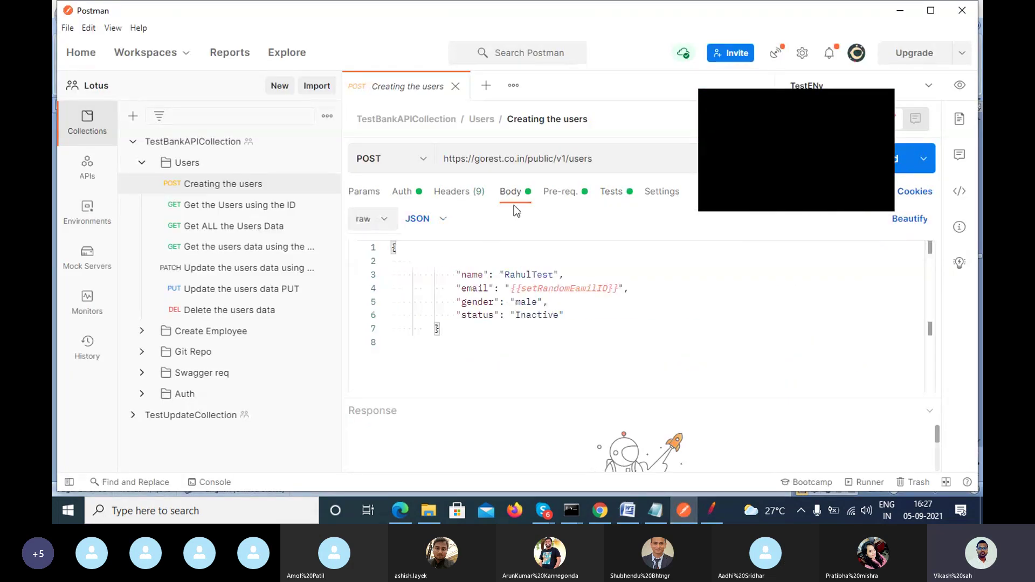
{"action": "left_click_drag", "start_coordinate": [517, 330], "coordinate": [457, 275]}
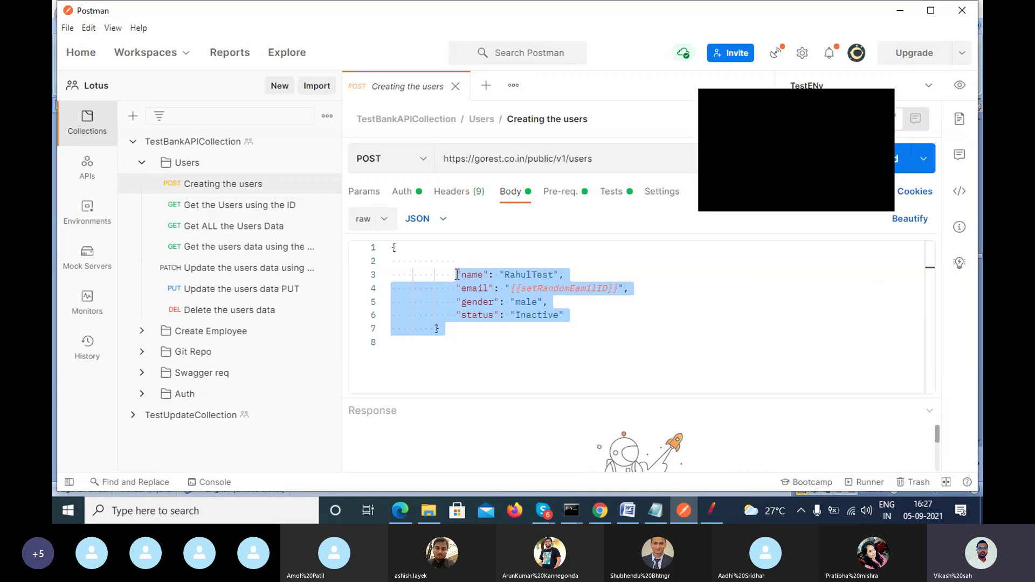
{"action": "left_click", "coordinate": [419, 261]}
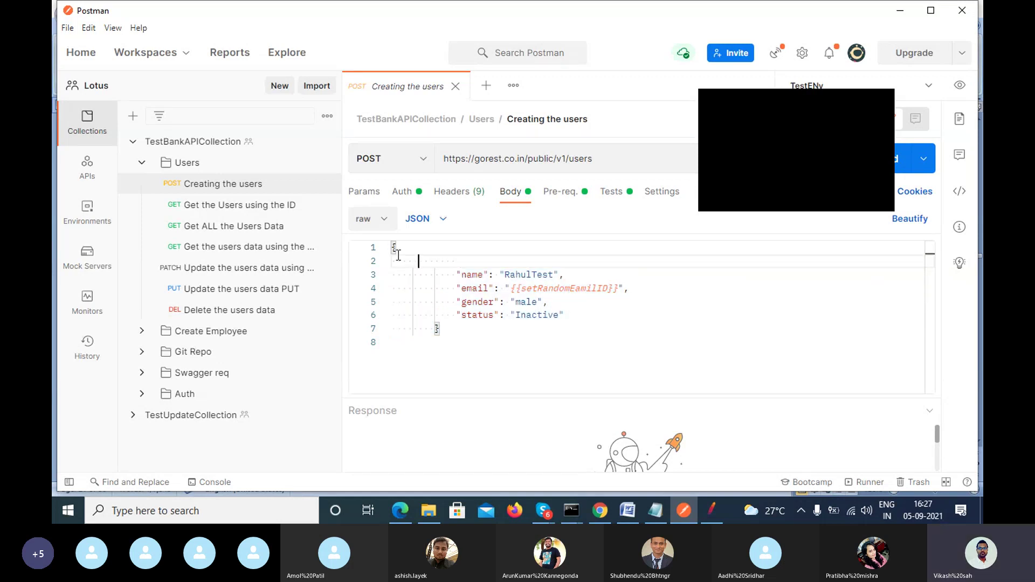
{"action": "left_click", "coordinate": [899, 10]}
- Highlight parts of the ListOfCountryNamesByCode SOAP body, then select the XPath2 Extractor
{"action": "left_click", "coordinate": [712, 510]}
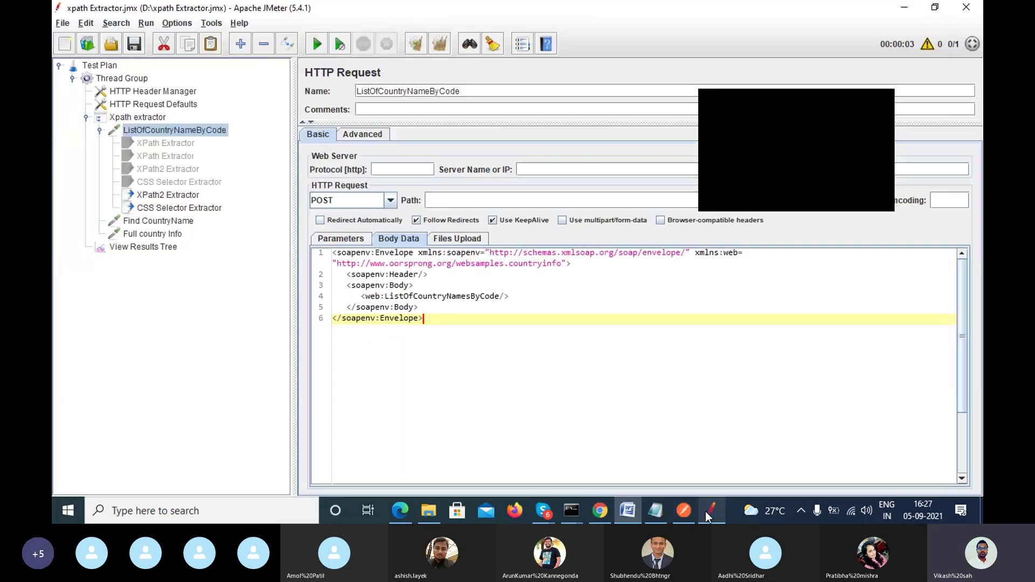
{"action": "left_click_drag", "start_coordinate": [457, 325], "coordinate": [333, 252]}
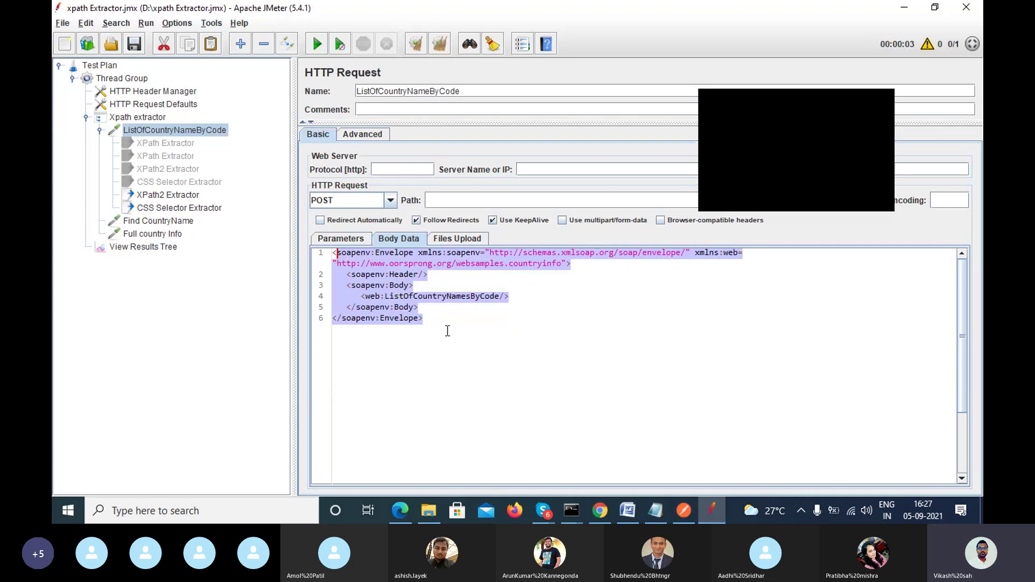
{"action": "left_click", "coordinate": [461, 332]}
{"action": "left_click_drag", "start_coordinate": [437, 322], "coordinate": [387, 296]}
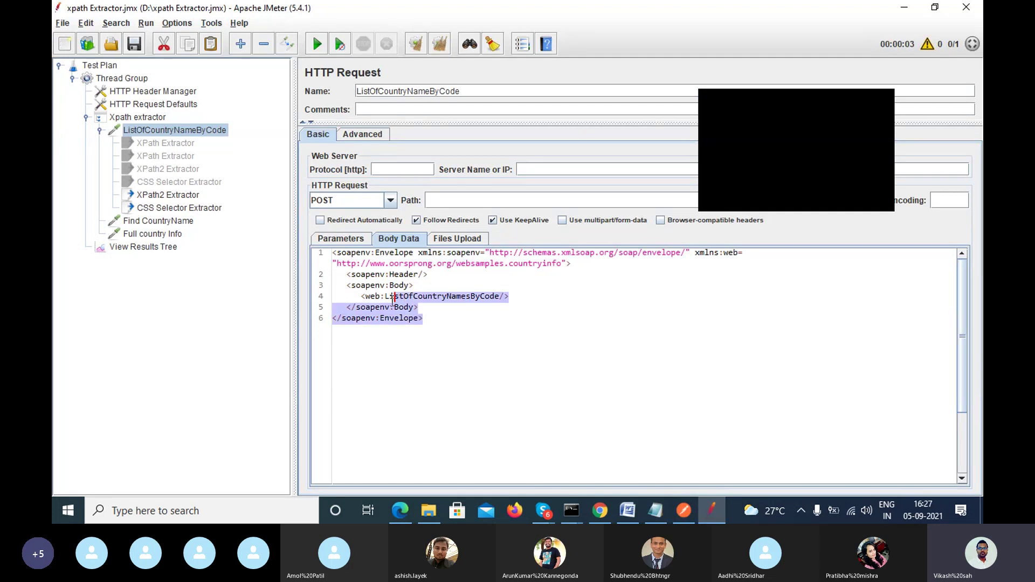
{"action": "left_click", "coordinate": [484, 346]}
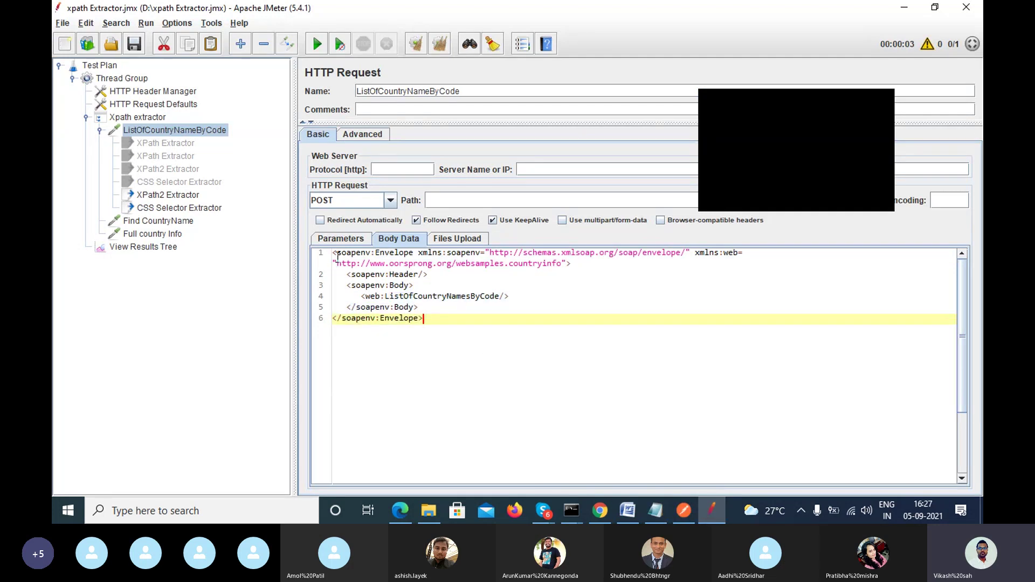
{"action": "left_click_drag", "start_coordinate": [334, 252], "coordinate": [455, 328]}
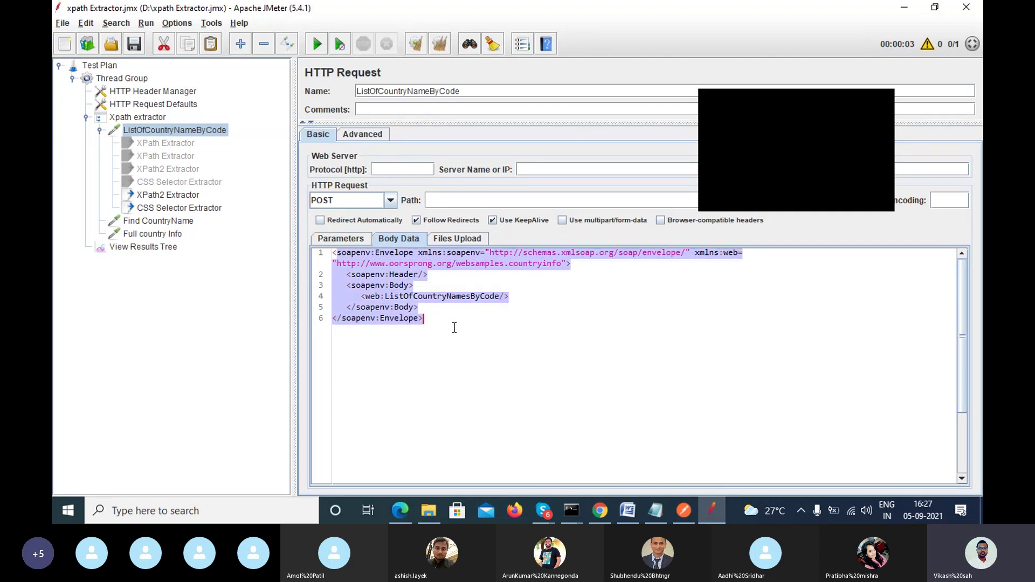
{"action": "left_click", "coordinate": [171, 209]}
{"action": "left_click", "coordinate": [167, 197]}
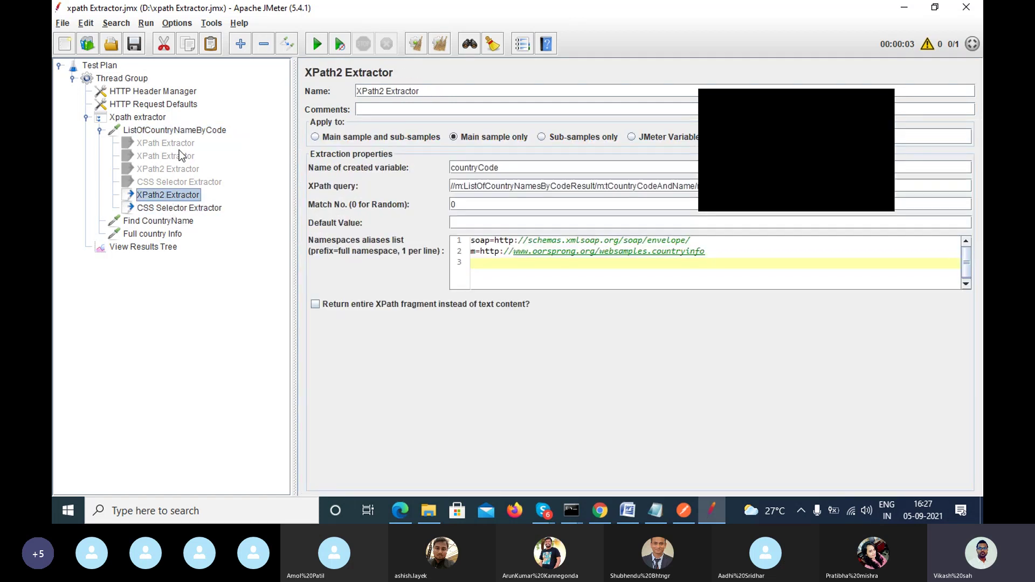
- Add an XML Assertion under the ListOfCountryNameByCode request
{"action": "right_click", "coordinate": [192, 129]}
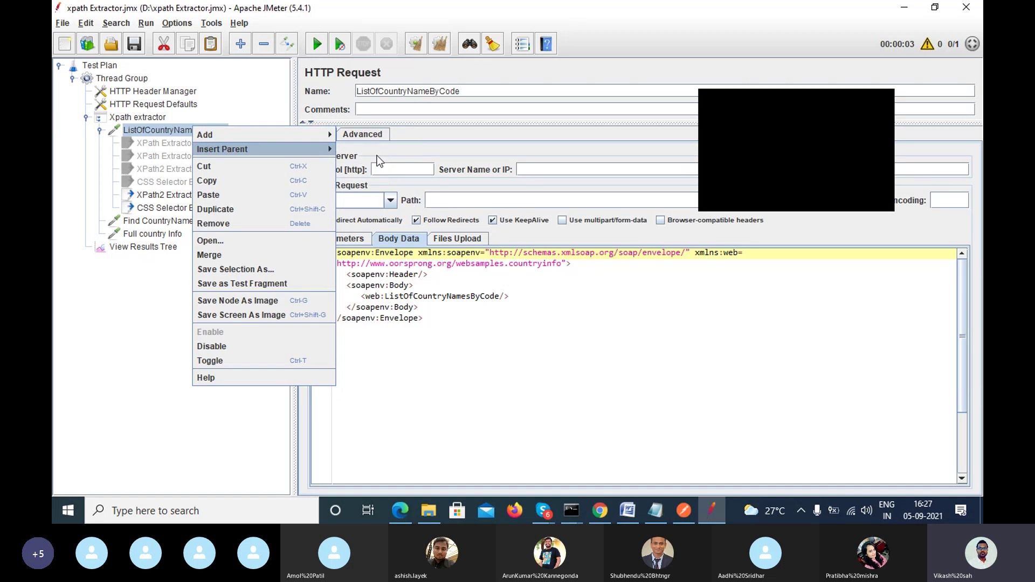
{"action": "mouse_move", "coordinate": [310, 134]}
{"action": "mouse_move", "coordinate": [351, 135]}
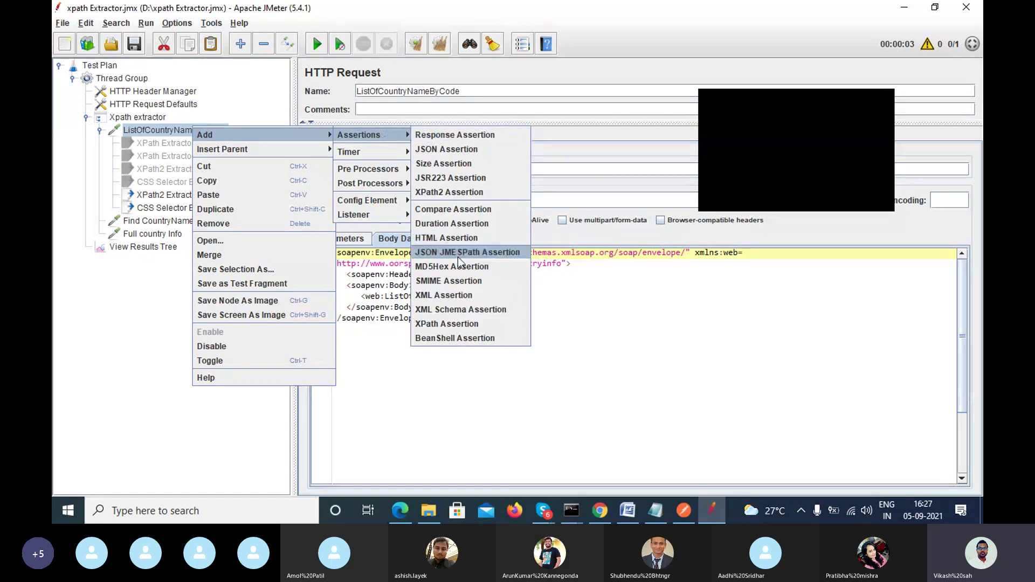
{"action": "left_click", "coordinate": [445, 296]}
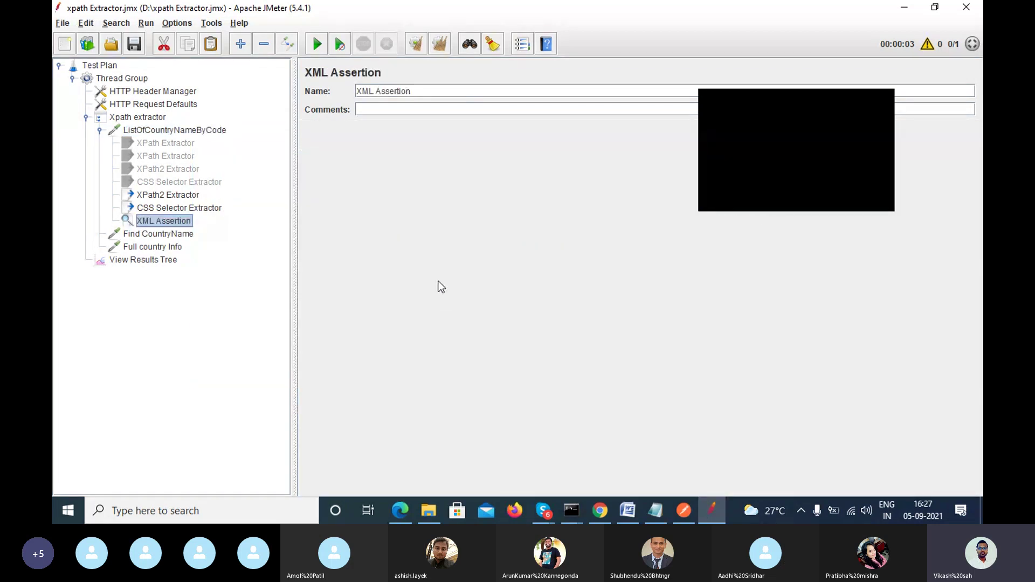
- Run the plan and inspect the ListOfCountryNameByCode XML response in View Results Tree
{"action": "left_click", "coordinate": [318, 44]}
{"action": "left_click", "coordinate": [157, 259]}
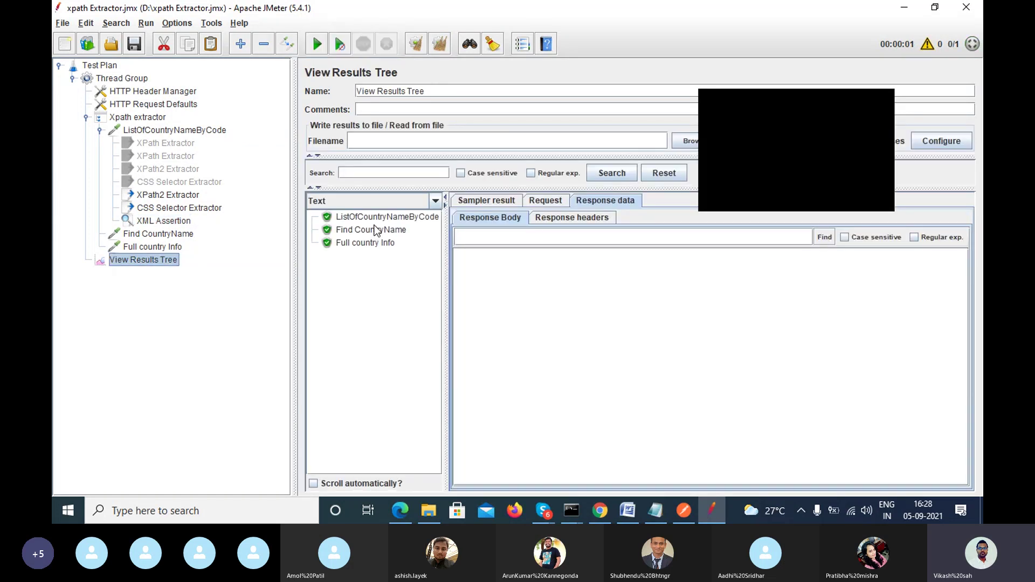
{"action": "left_click", "coordinate": [161, 221]}
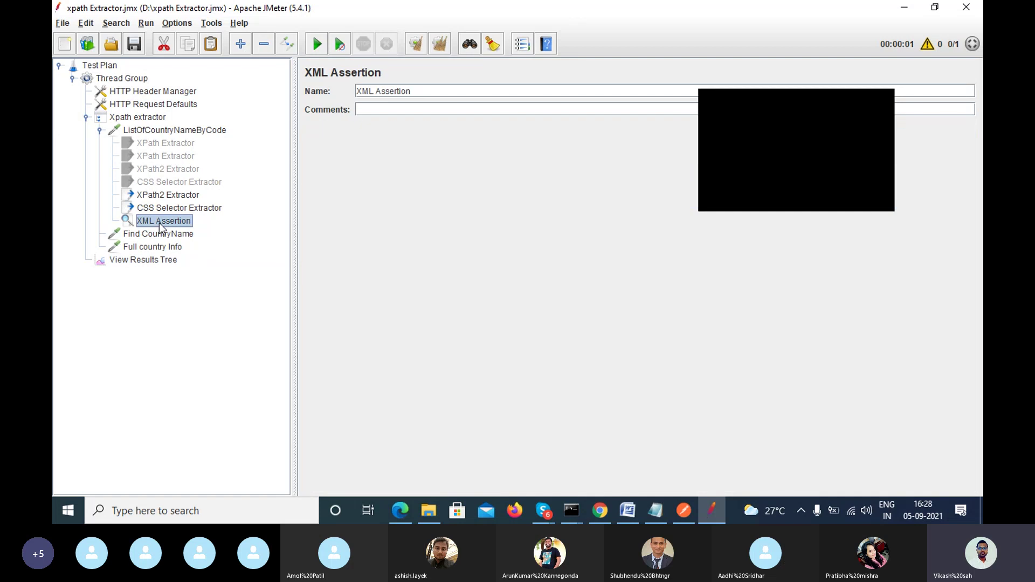
{"action": "left_click", "coordinate": [151, 259]}
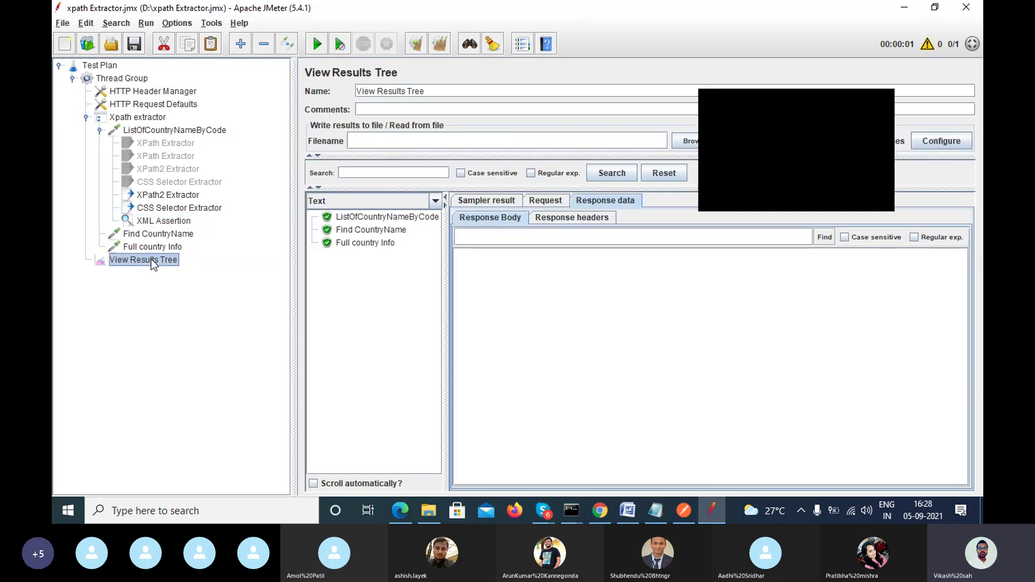
{"action": "left_click", "coordinate": [350, 218]}
{"action": "left_click", "coordinate": [607, 200]}
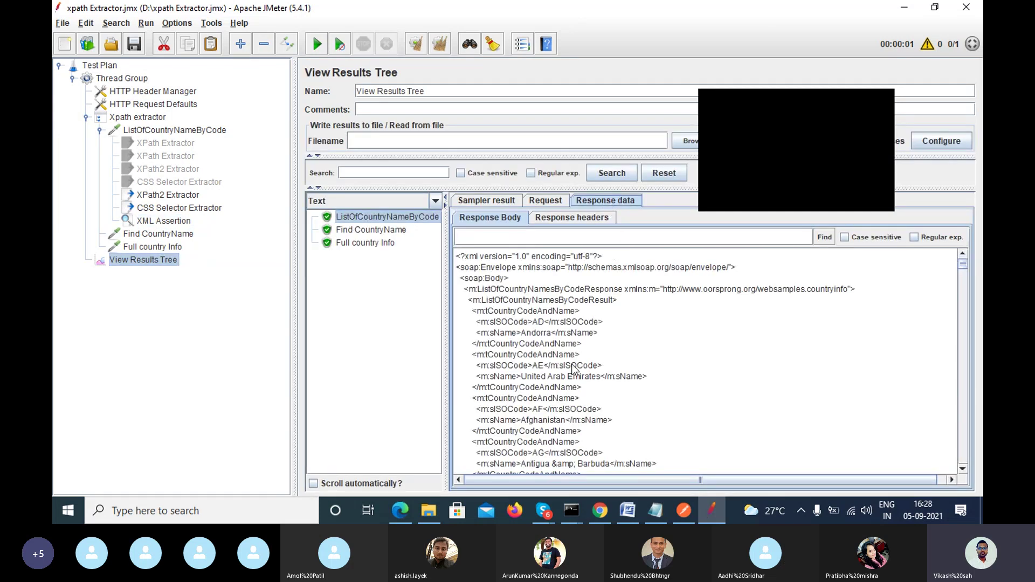
{"action": "left_click", "coordinate": [183, 221]}
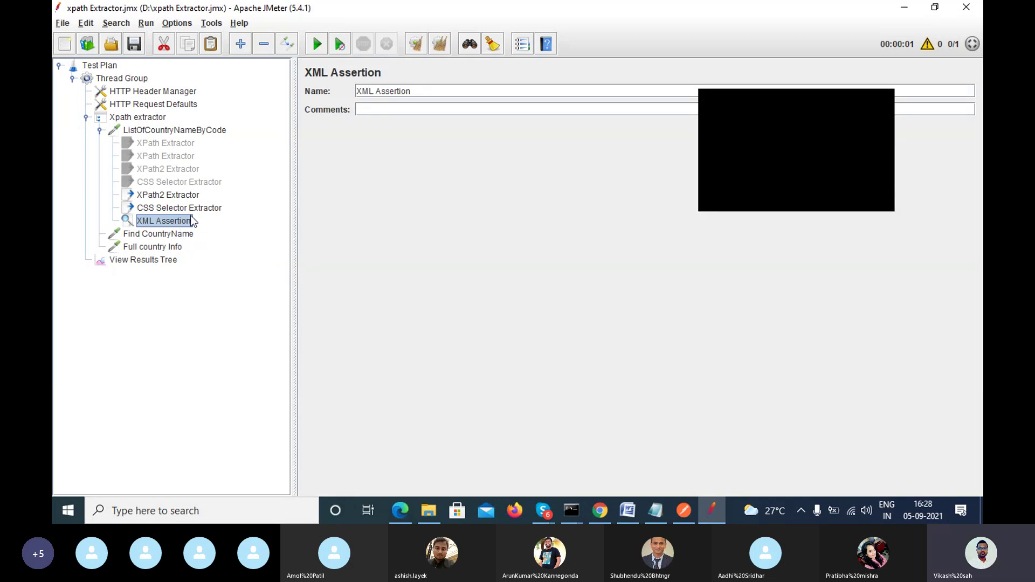
- Open GettheUsersData.jmx from recent files, expand its Thread Group, and bring up Notepad
{"action": "left_click", "coordinate": [65, 27]}
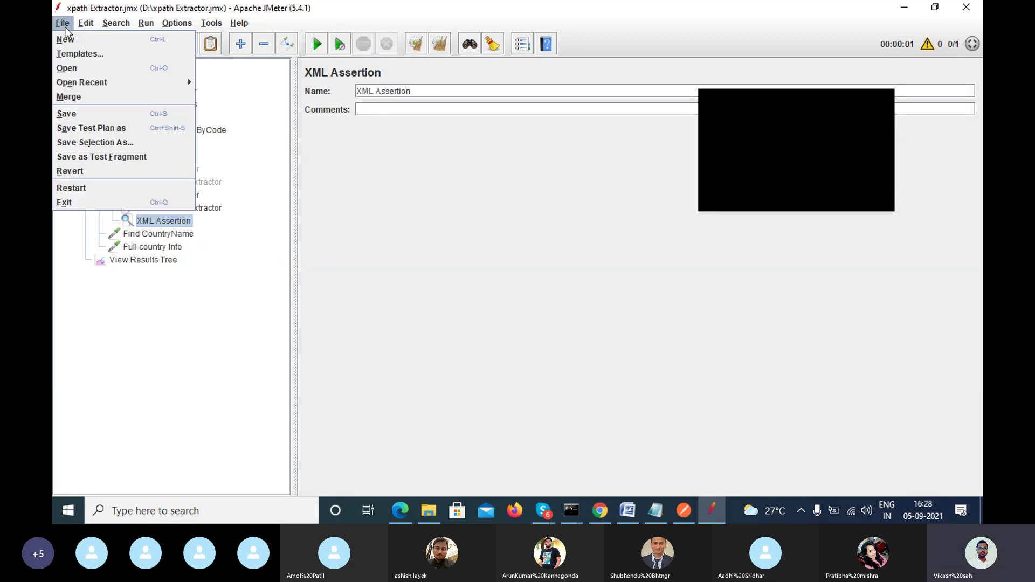
{"action": "mouse_move", "coordinate": [92, 83]}
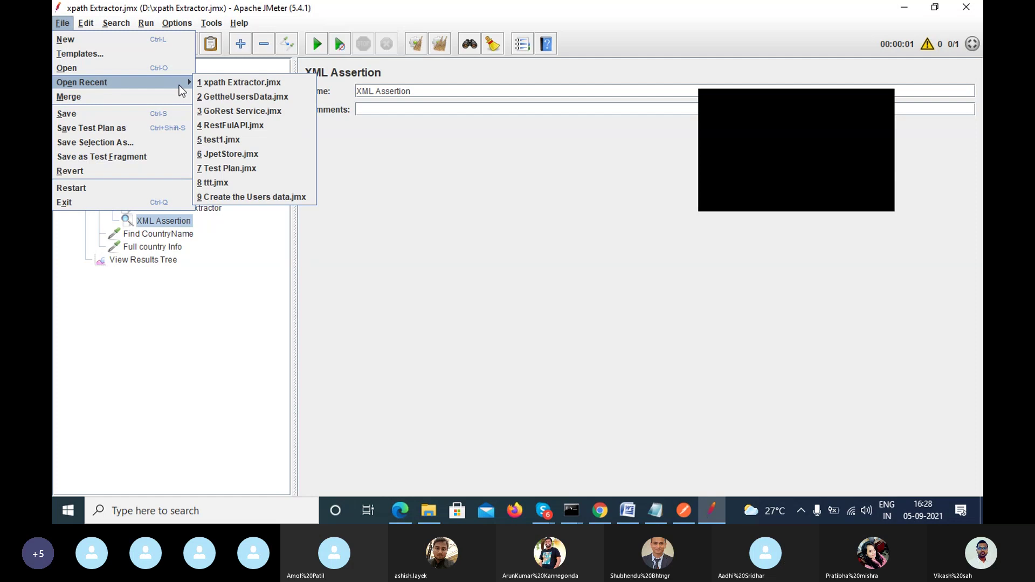
{"action": "left_click", "coordinate": [229, 99]}
{"action": "left_click", "coordinate": [73, 80]}
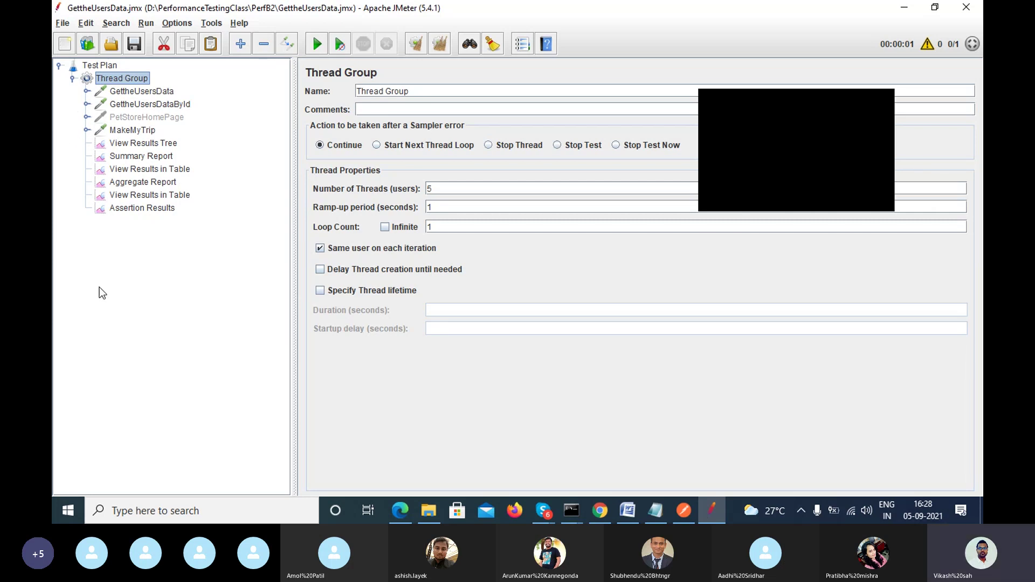
{"action": "left_click", "coordinate": [886, 101]}
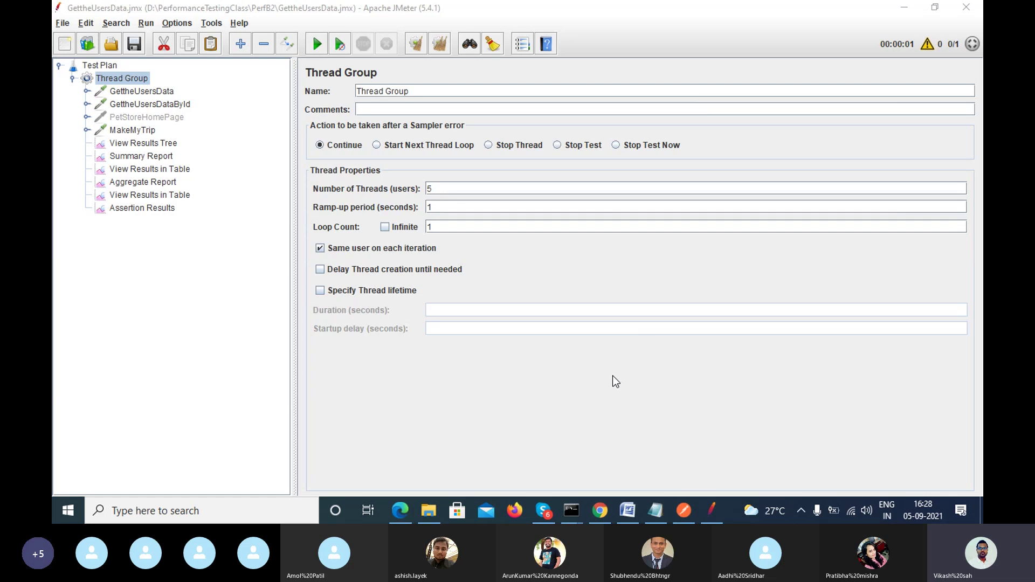
{"action": "left_click", "coordinate": [656, 511]}
- Replace the notes with line '1. WeBApplication: HTML, XMl +HTML'
{"action": "key", "text": "ctrl+a"}
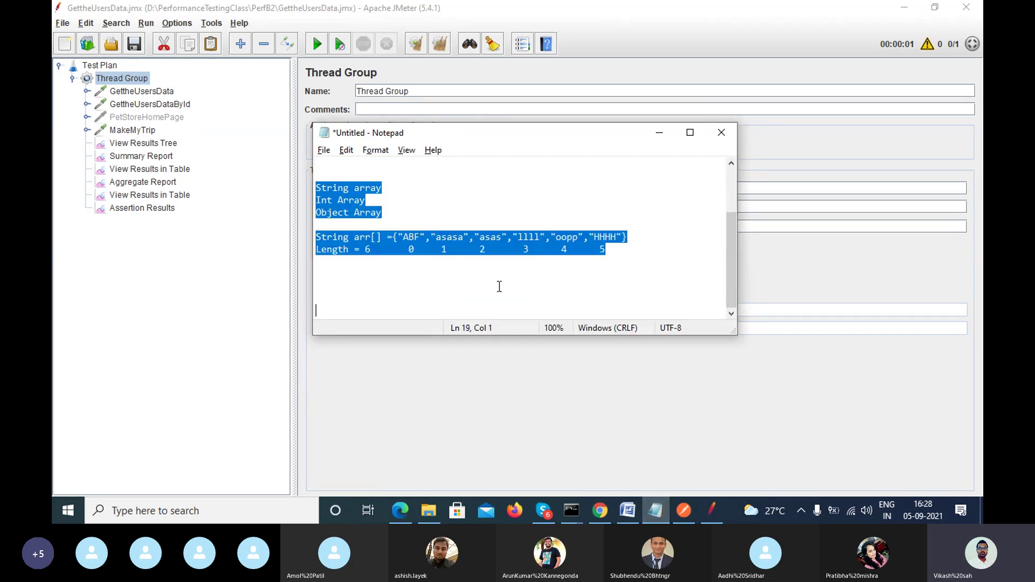
{"action": "key", "text": "BackSpace"}
{"action": "type", "text": "We"}
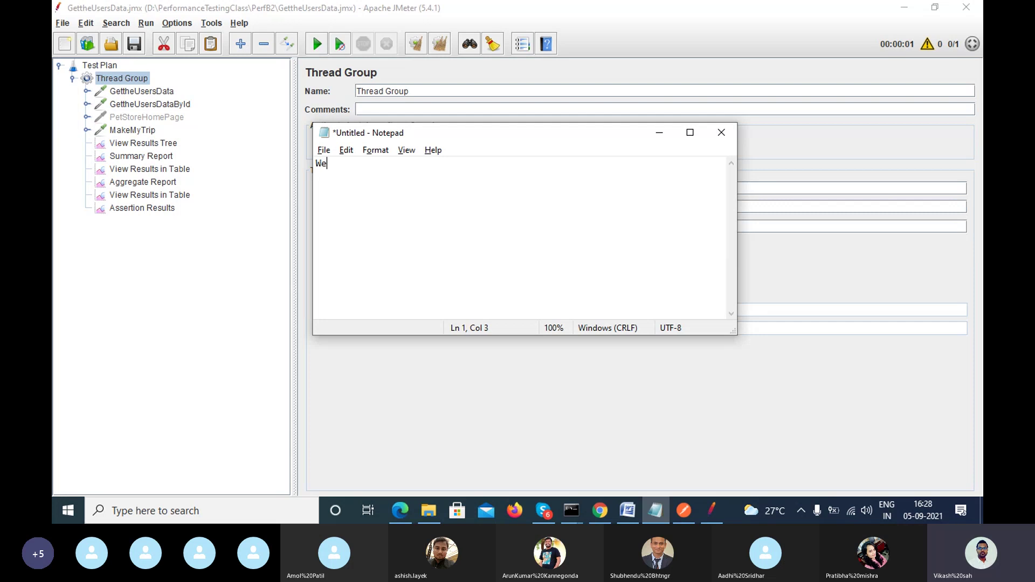
{"action": "type", "text": "BApplication:   HTML"}
{"action": "key", "text": "Return"}
{"action": "key", "text": "Up"}
{"action": "type", "text": "1."}
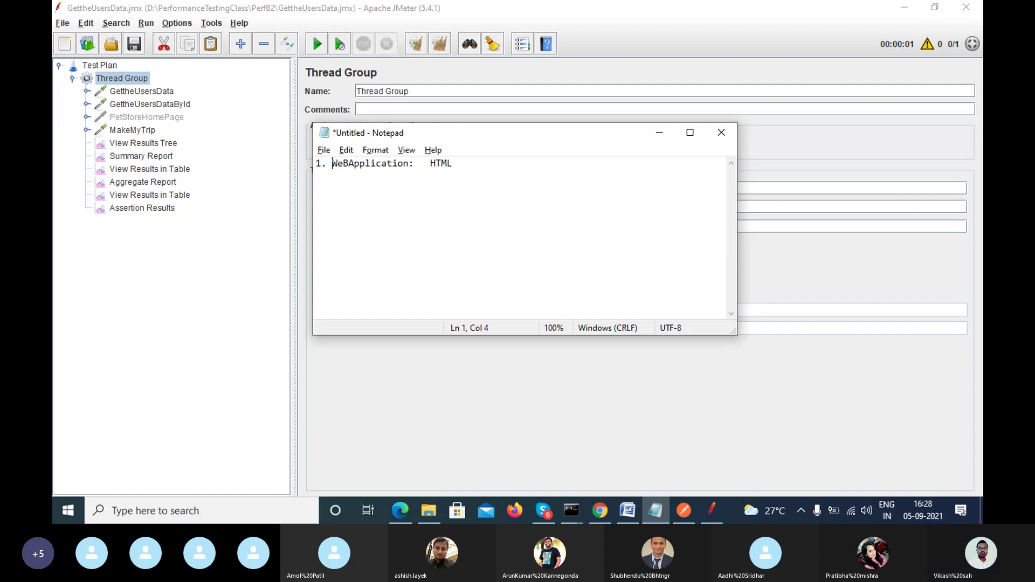
{"action": "left_click", "coordinate": [606, 516]}
{"action": "key", "text": "alt+Tab"}
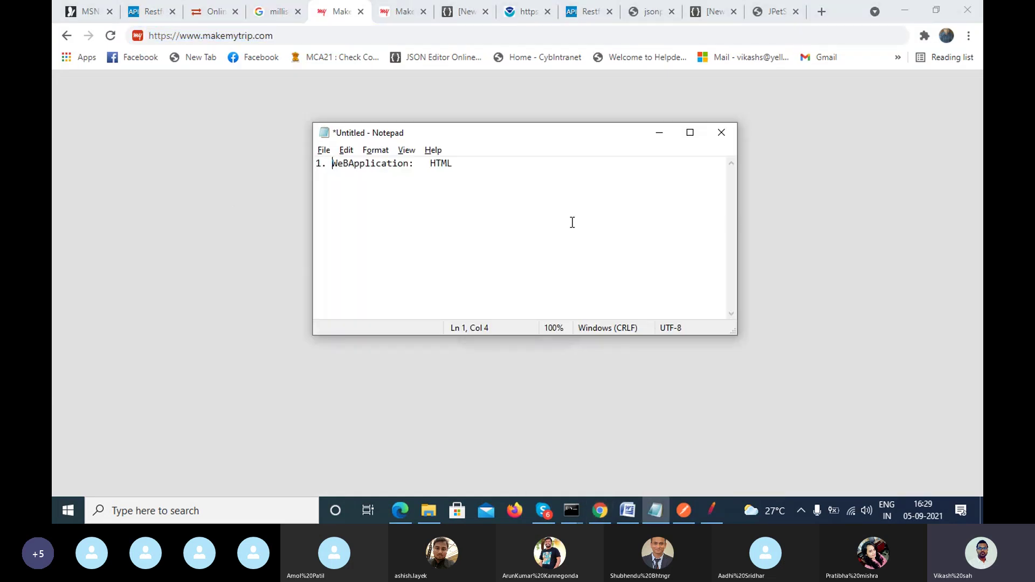
{"action": "left_click", "coordinate": [481, 165]}
{"action": "type", "text": ", XMl +HTML"}
- Add lines '2. SOAP service: XML' and '3. RestFul Service: JSON', highlighting JSON
{"action": "key", "text": "Return"}
{"action": "type", "text": "2. SOAU"}
{"action": "key", "text": "BackSpace"}
{"action": "type", "text": "P ser"}
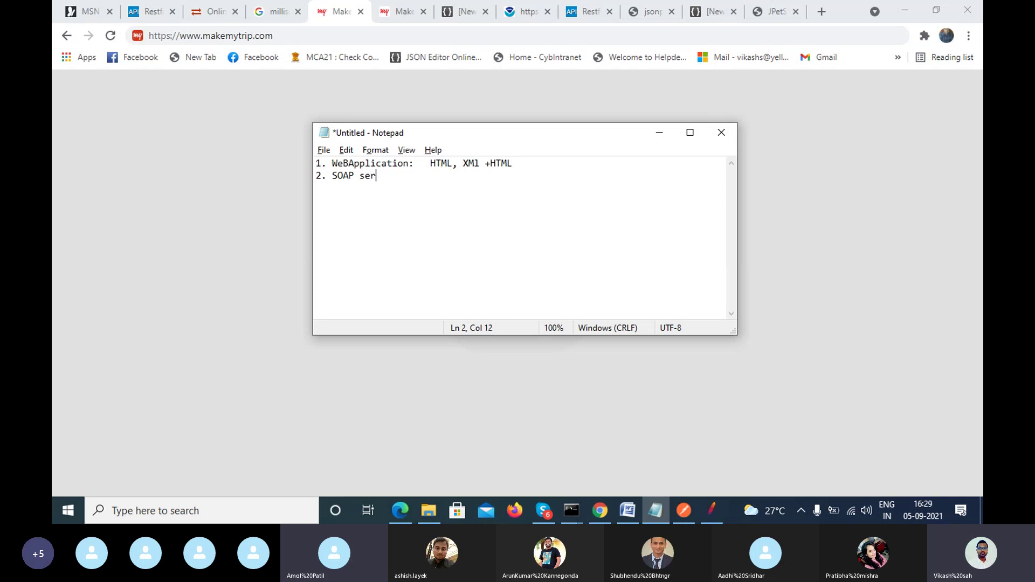
{"action": "type", "text": "vice:"}
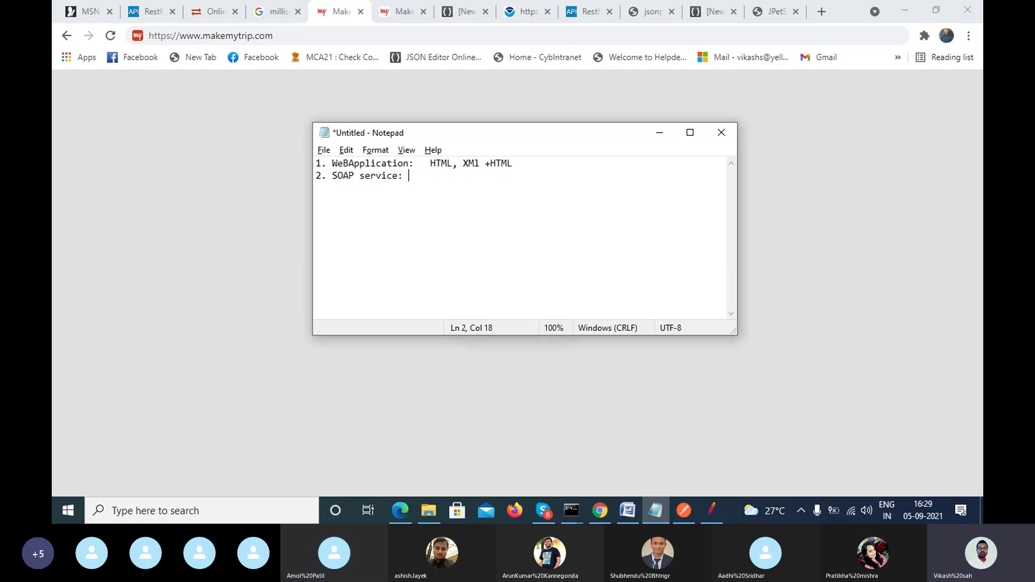
{"action": "type", "text": " XML"}
{"action": "key", "text": "Return"}
{"action": "type", "text": "3. RestFul Serv"}
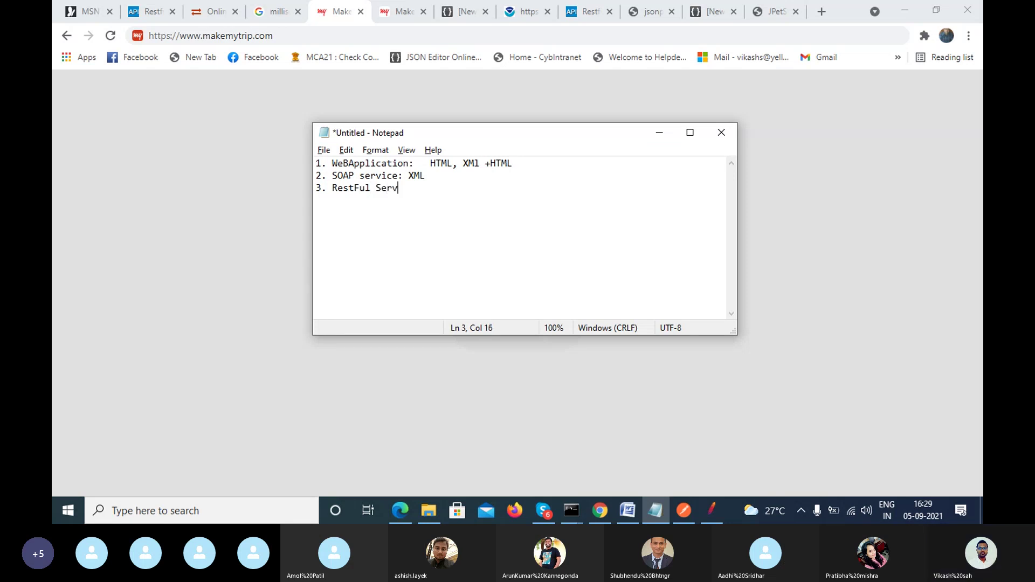
{"action": "type", "text": "ice:  "}
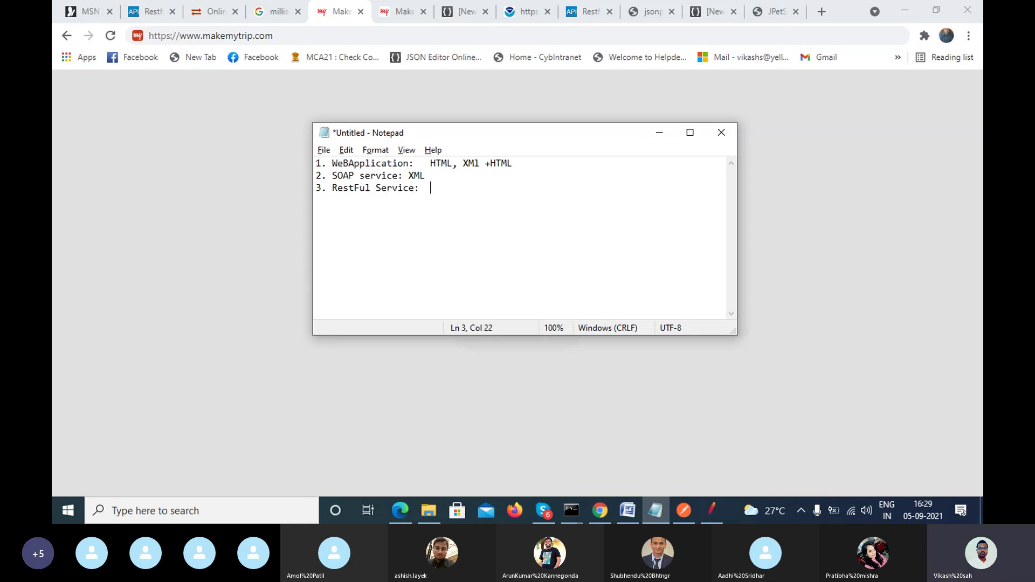
{"action": "type", "text": "JSON"}
{"action": "double_click", "coordinate": [462, 189]}
- Highlight Postman's JSON body and its format choices, then the RestFul Service note
{"action": "left_click", "coordinate": [685, 507]}
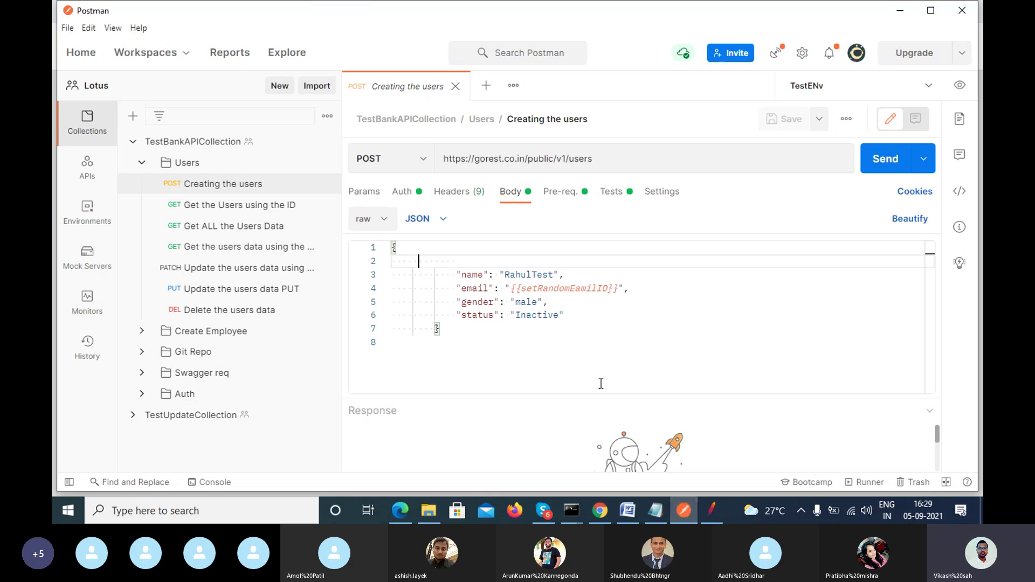
{"action": "left_click_drag", "start_coordinate": [536, 351], "coordinate": [434, 262]}
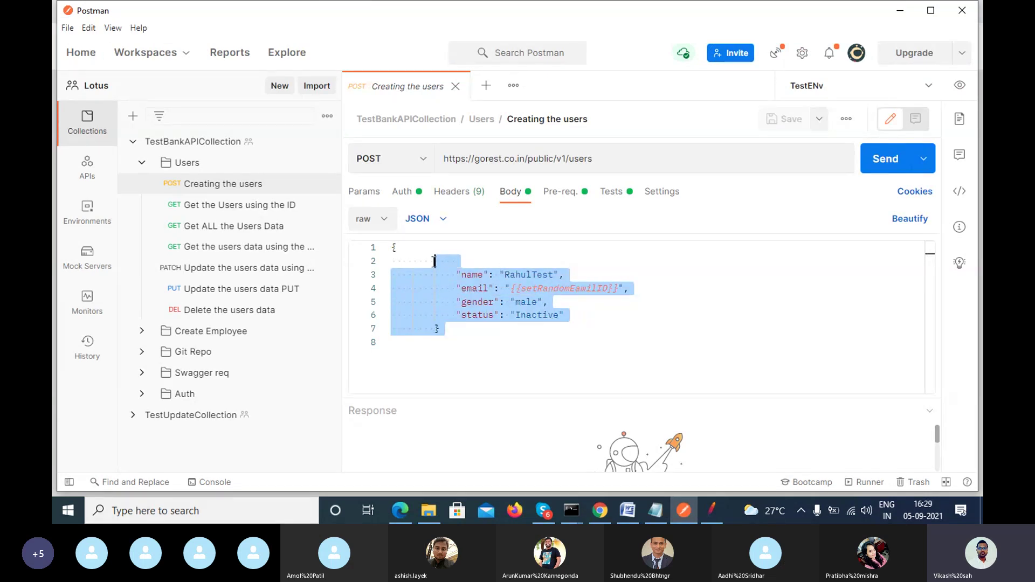
{"action": "left_click", "coordinate": [423, 220]}
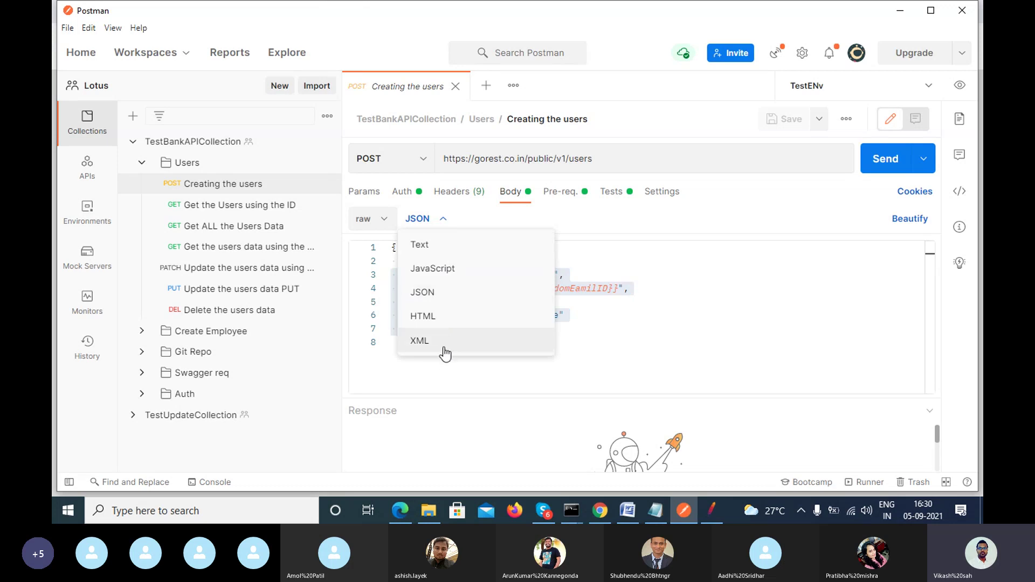
{"action": "key", "text": "alt+Tab"}
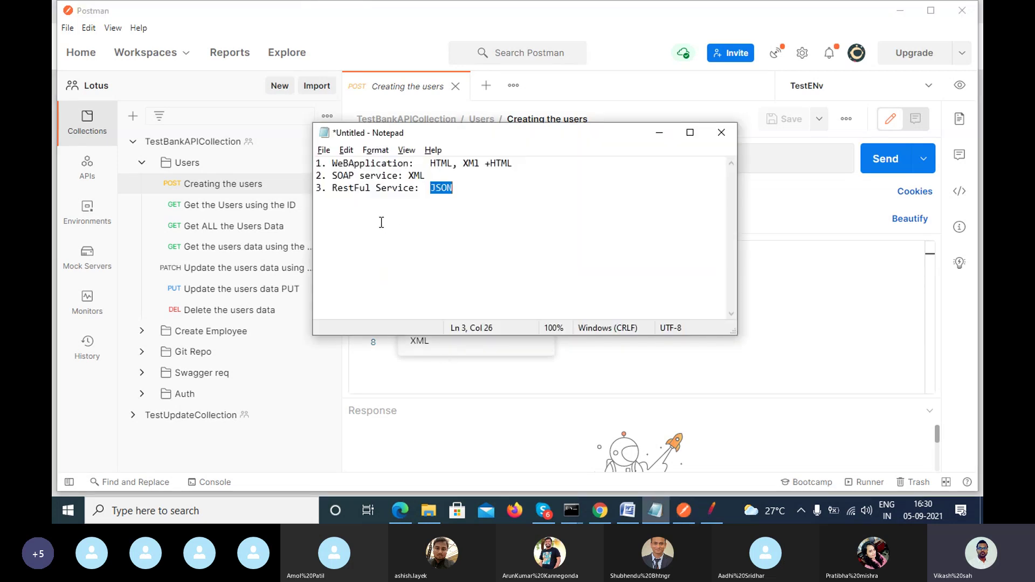
{"action": "left_click_drag", "start_coordinate": [332, 188], "coordinate": [464, 194]}
{"action": "left_click", "coordinate": [426, 227]}
- Highlight the html element lines in the JPetStore tab's network response, then return to JMeter
{"action": "left_click", "coordinate": [465, 194]}
{"action": "left_click", "coordinate": [597, 512]}
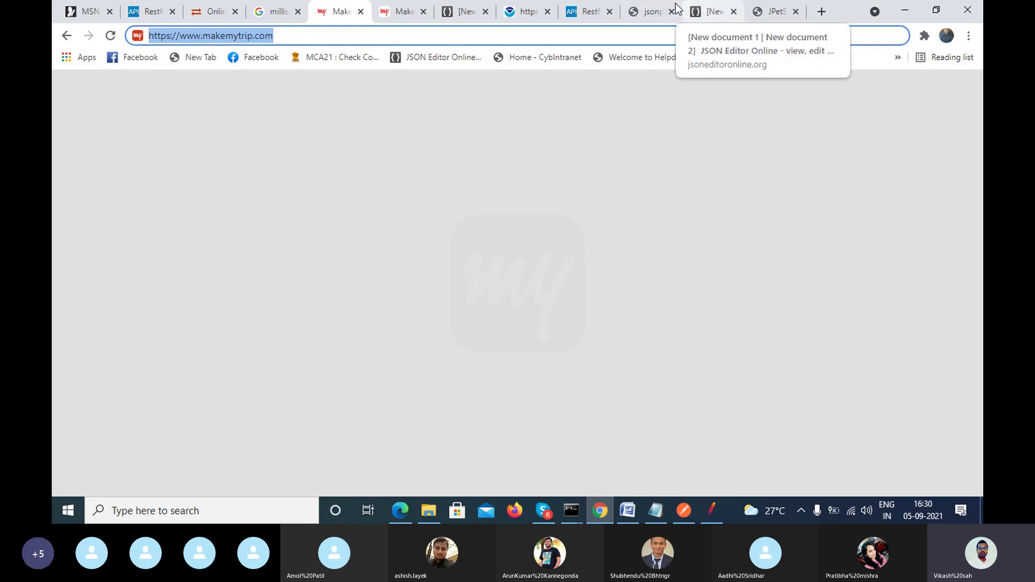
{"action": "left_click", "coordinate": [778, 13]}
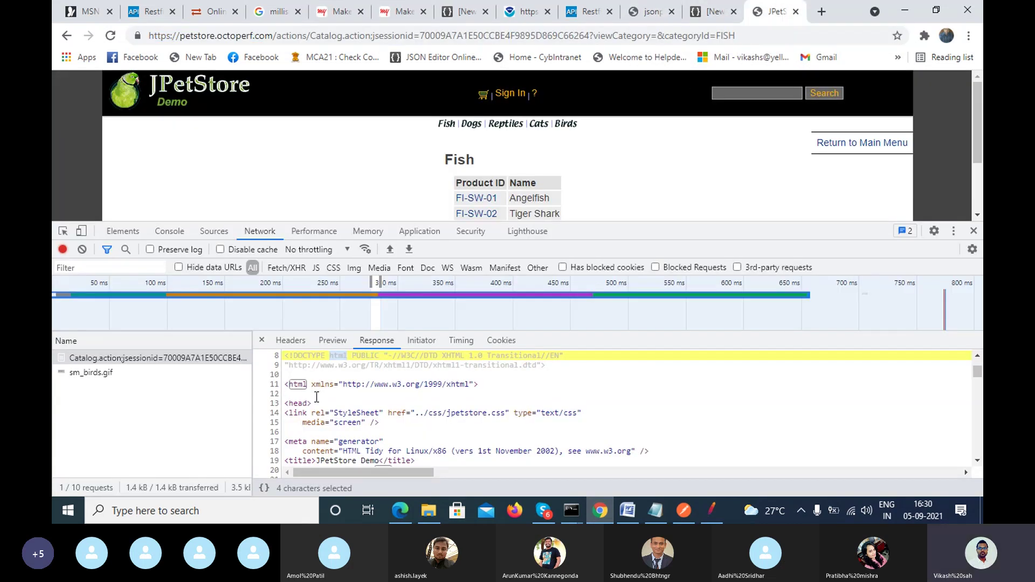
{"action": "left_click_drag", "start_coordinate": [286, 385], "coordinate": [406, 462]}
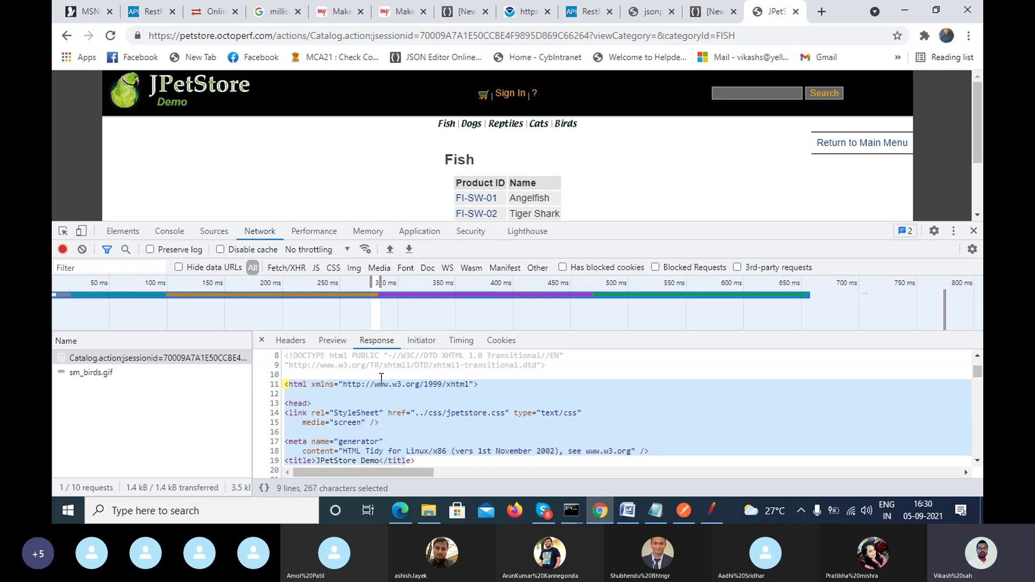
{"action": "left_click", "coordinate": [706, 511]}
- Open xpath Extractor.jmx from recent files, expand Thread Group, run it, and view results
{"action": "left_click", "coordinate": [62, 24]}
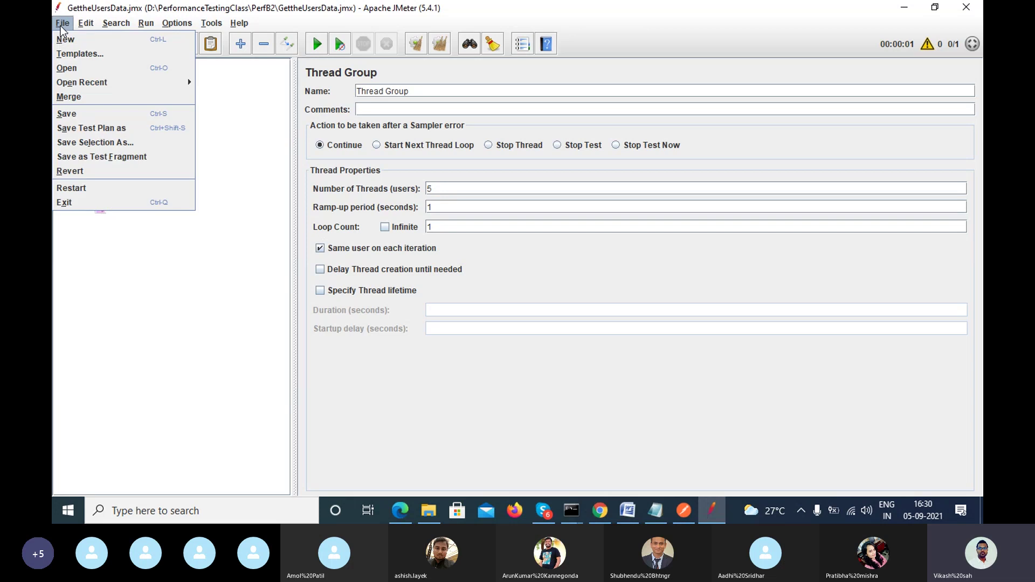
{"action": "mouse_move", "coordinate": [146, 85]}
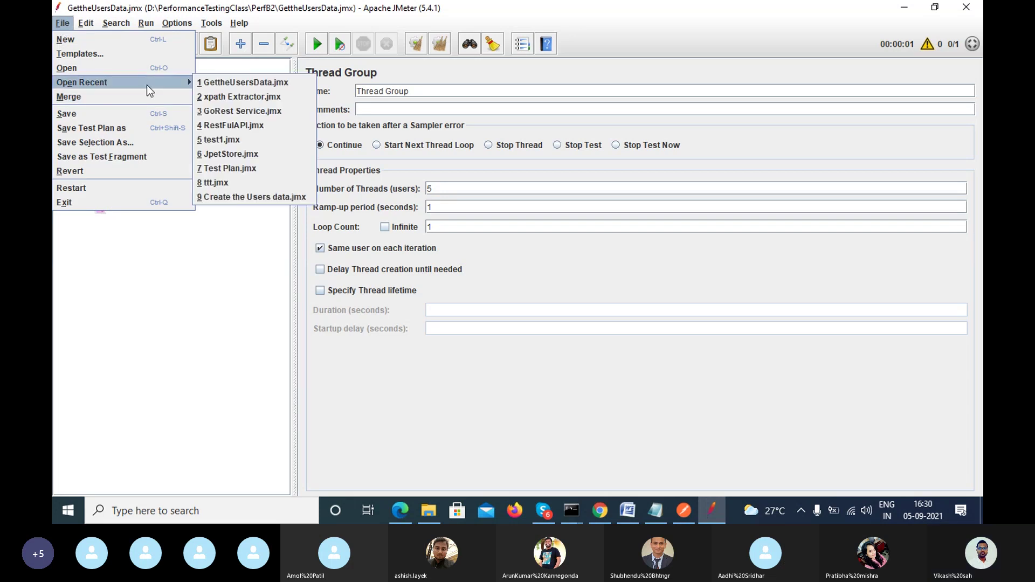
{"action": "left_click", "coordinate": [273, 101]}
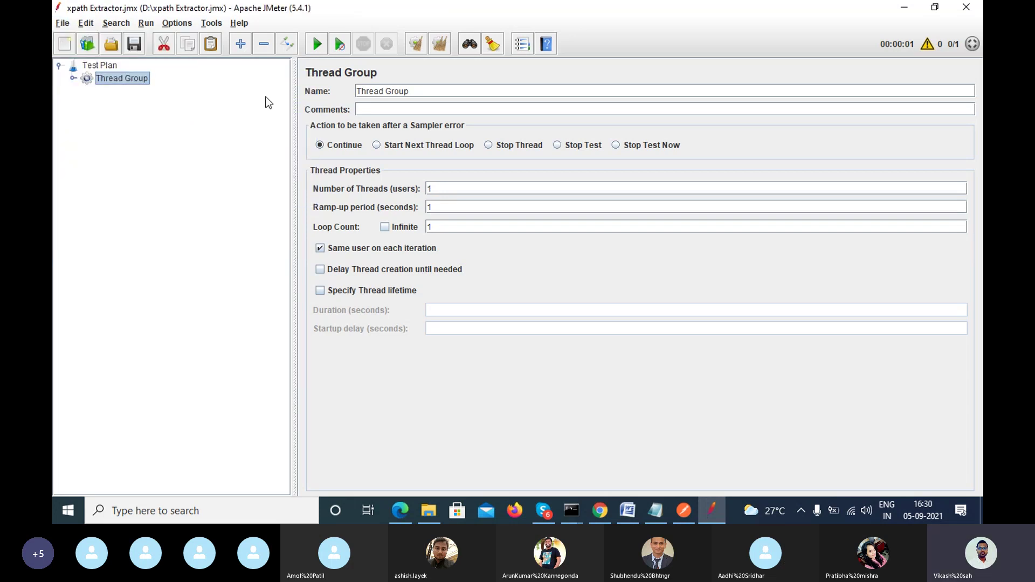
{"action": "left_click", "coordinate": [73, 79]}
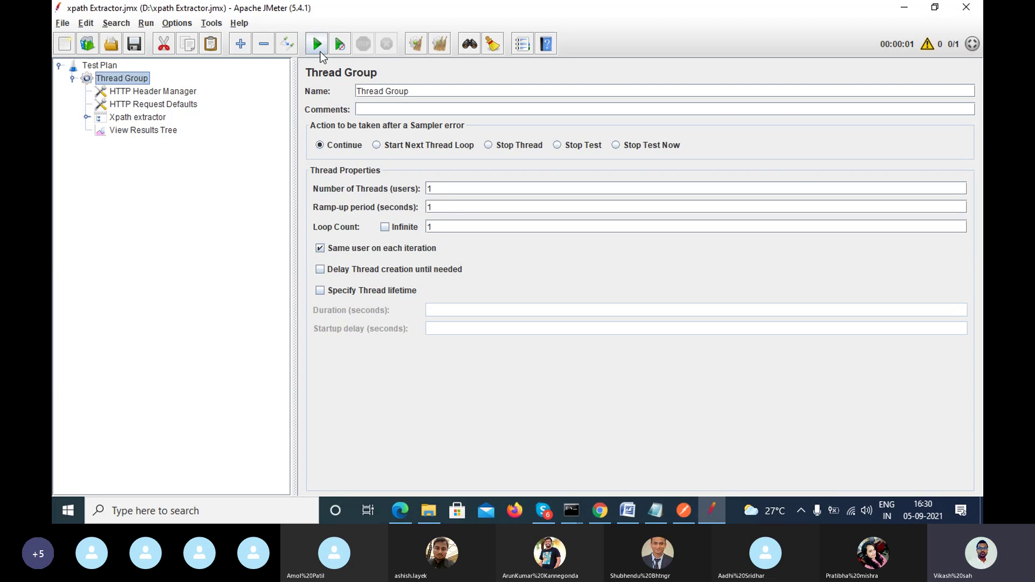
{"action": "left_click", "coordinate": [317, 45]}
{"action": "left_click", "coordinate": [119, 134]}
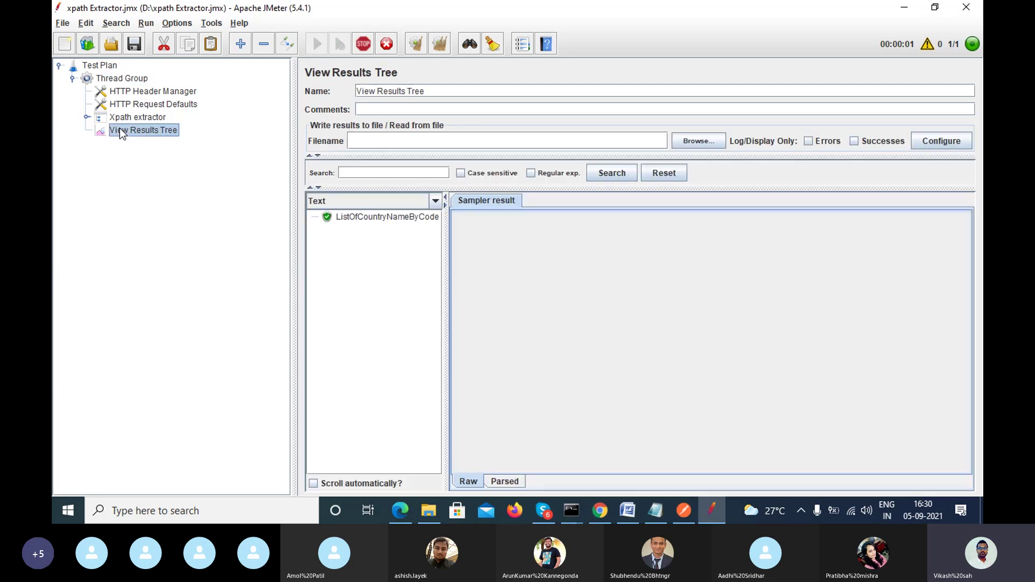
- Show the ListOfCountryNameByCode sample's XML response body and highlight the first country entries
{"action": "left_click", "coordinate": [388, 217]}
{"action": "left_click", "coordinate": [632, 206]}
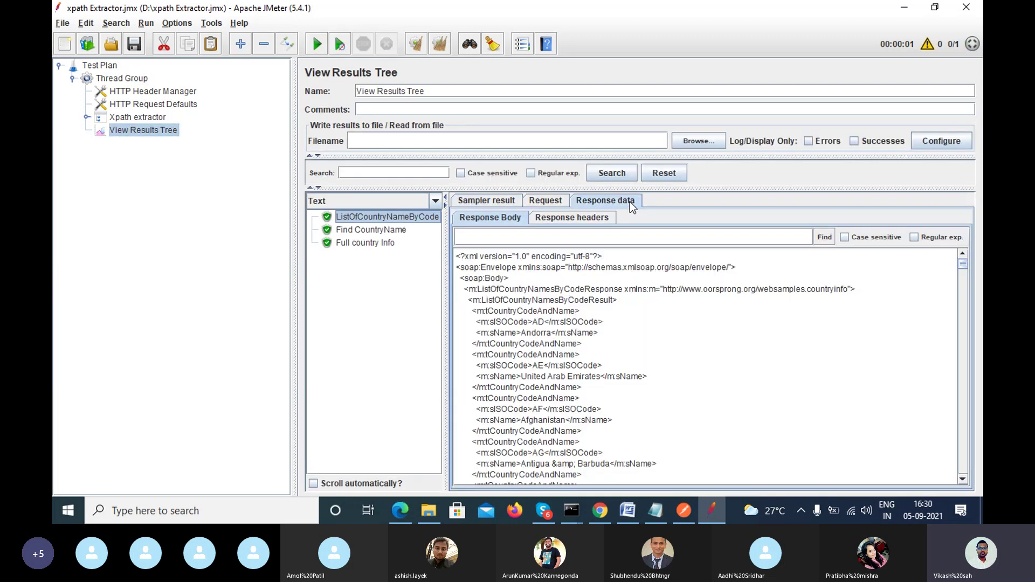
{"action": "double_click", "coordinate": [471, 257]}
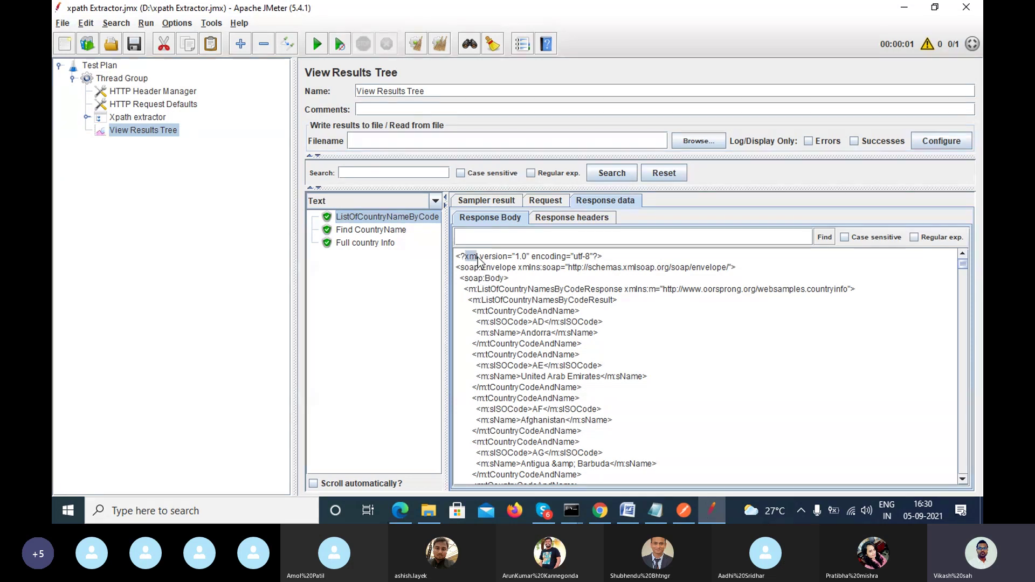
{"action": "left_click_drag", "start_coordinate": [614, 423], "coordinate": [509, 290]}
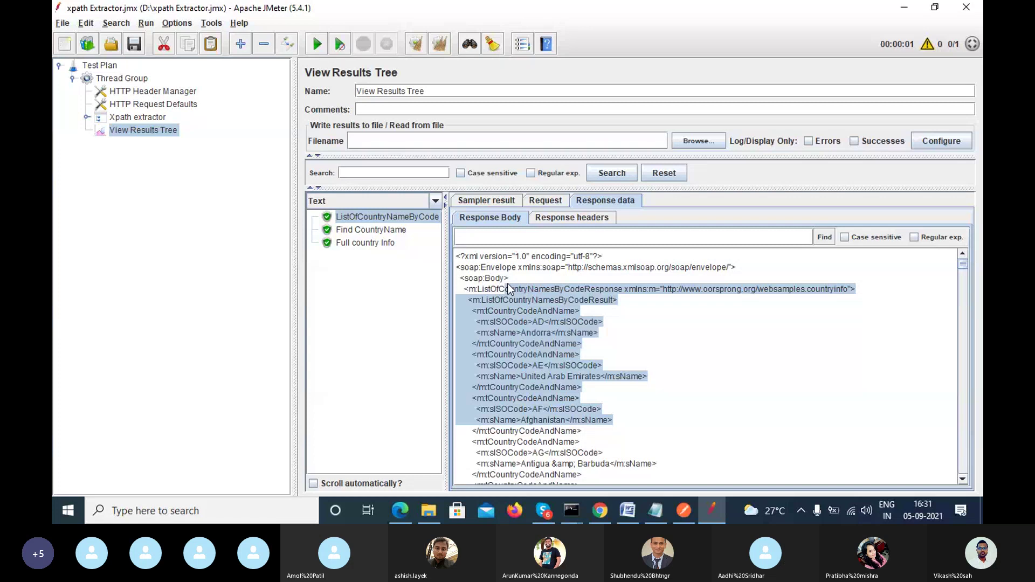
- Reselect the XML from the declaration through the country entries, then go to Chrome
{"action": "left_click", "coordinate": [479, 277]}
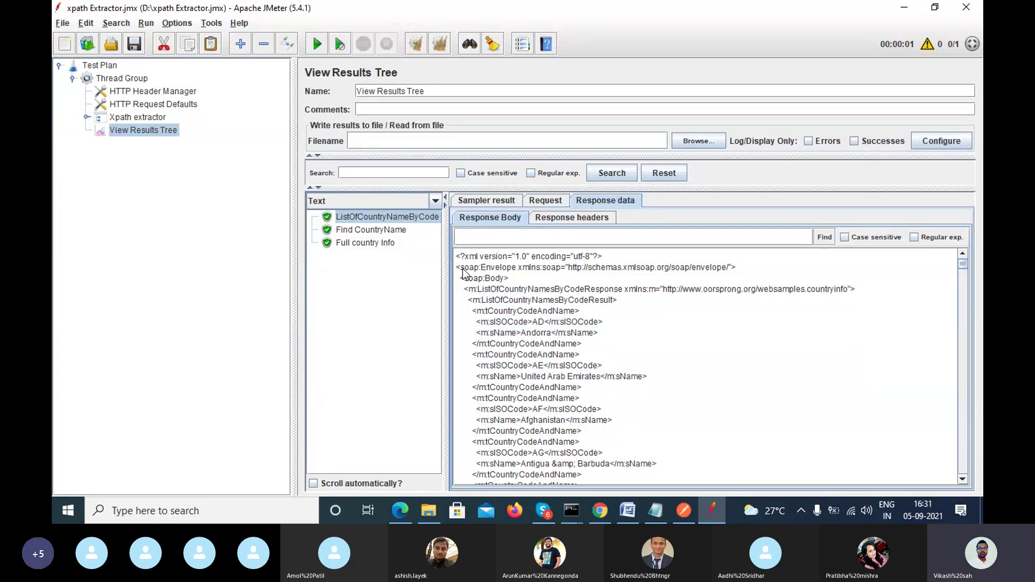
{"action": "left_click_drag", "start_coordinate": [461, 268], "coordinate": [521, 366]}
{"action": "left_click", "coordinate": [516, 280]}
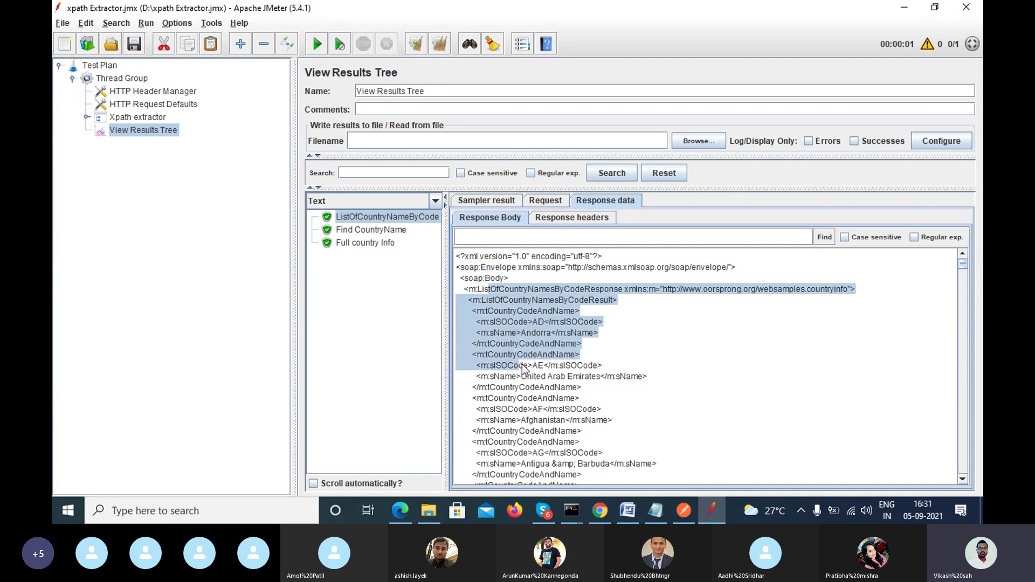
{"action": "left_click", "coordinate": [521, 366]}
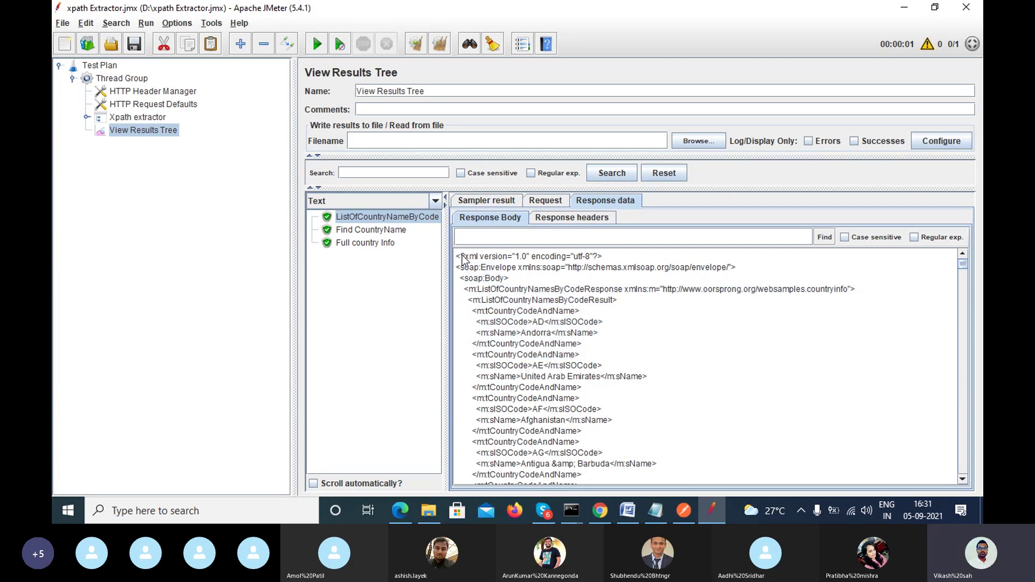
{"action": "left_click_drag", "start_coordinate": [458, 257], "coordinate": [558, 405]}
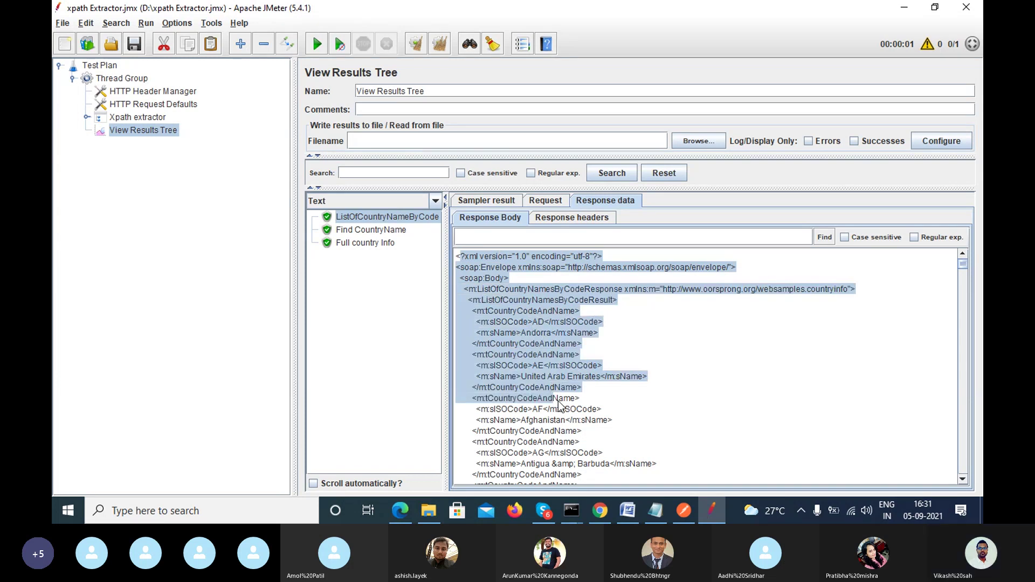
{"action": "left_click", "coordinate": [608, 510]}
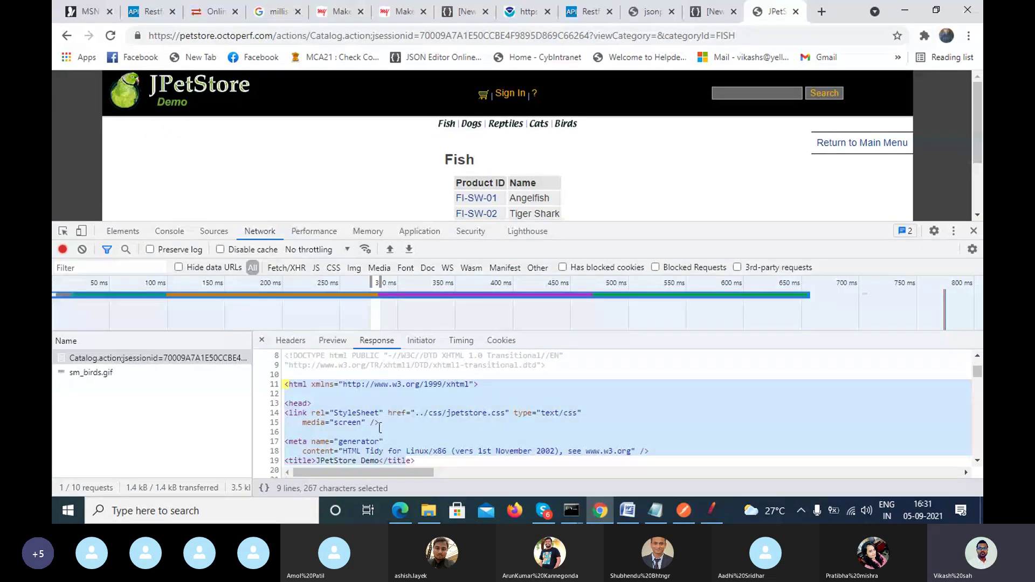
- Highlight the html tag in Chrome's JPetStore HTML response, then bring Postman forward
{"action": "left_click", "coordinate": [378, 426]}
{"action": "left_click_drag", "start_coordinate": [285, 385], "coordinate": [306, 386]}
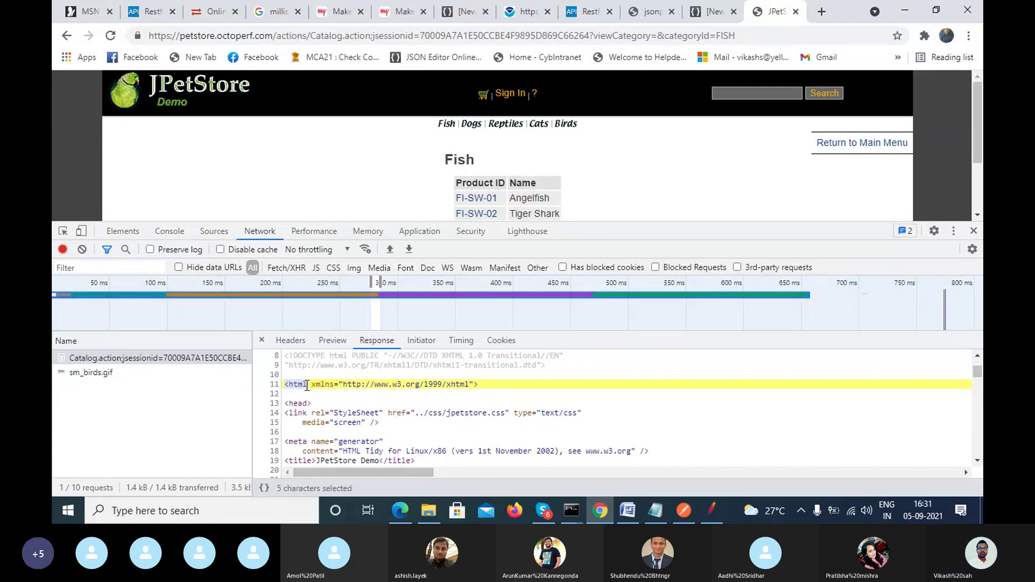
{"action": "left_click", "coordinate": [684, 512]}
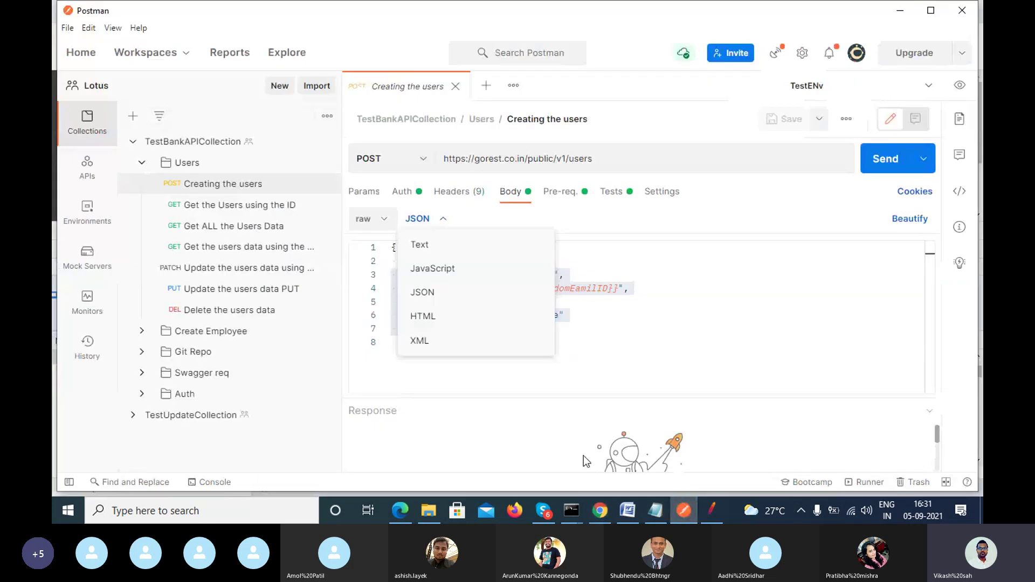
- Reopen GettheUsersData.jmx in JMeter from the File menu's recent files list
{"action": "left_click", "coordinate": [709, 508]}
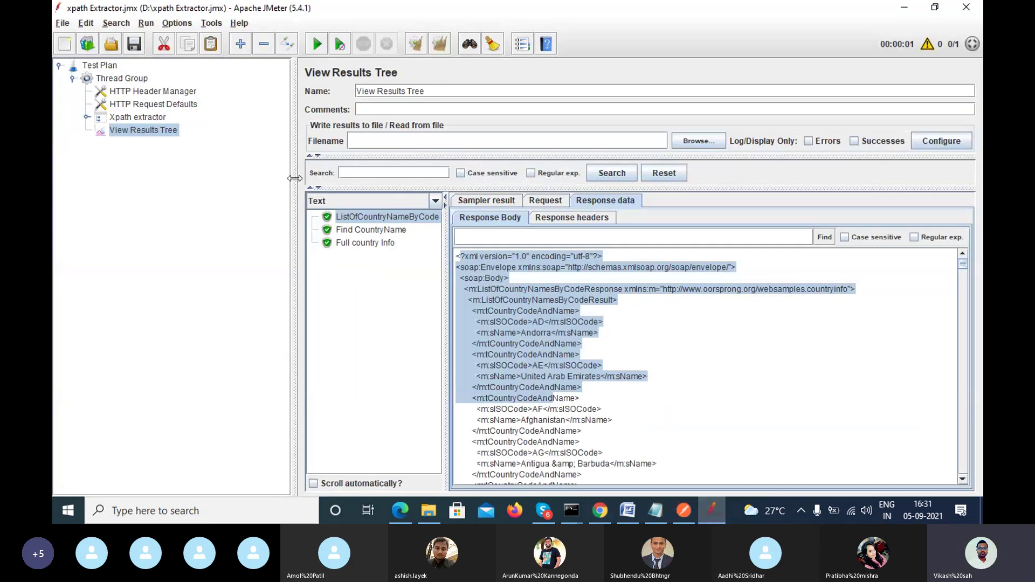
{"action": "left_click", "coordinate": [62, 22]}
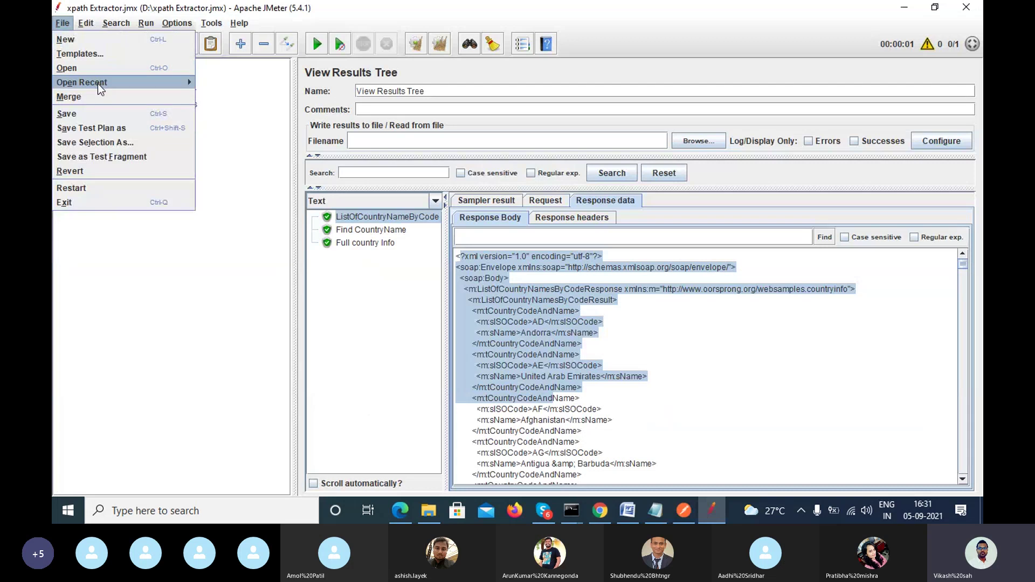
{"action": "mouse_move", "coordinate": [170, 86]}
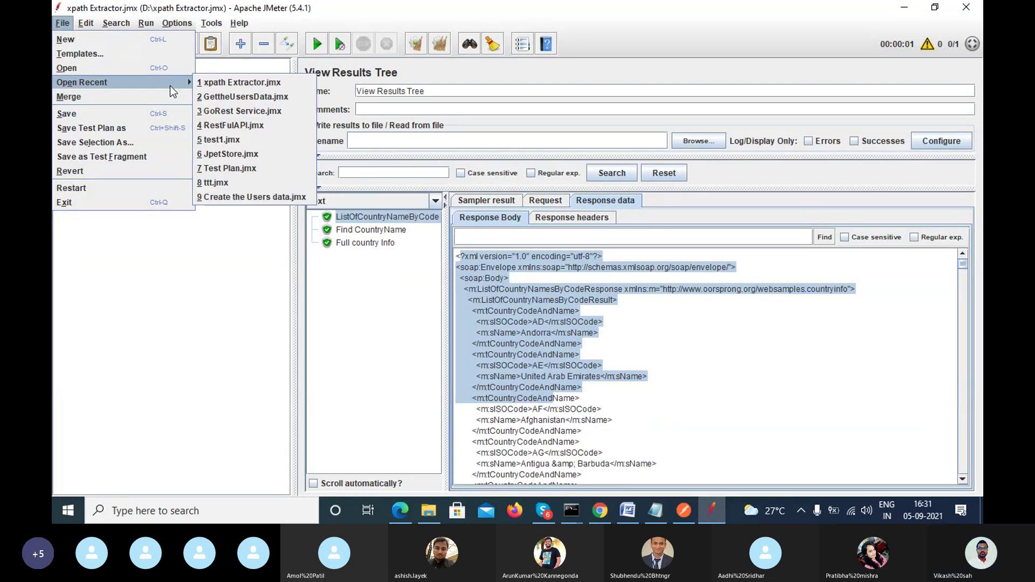
{"action": "left_click", "coordinate": [208, 95]}
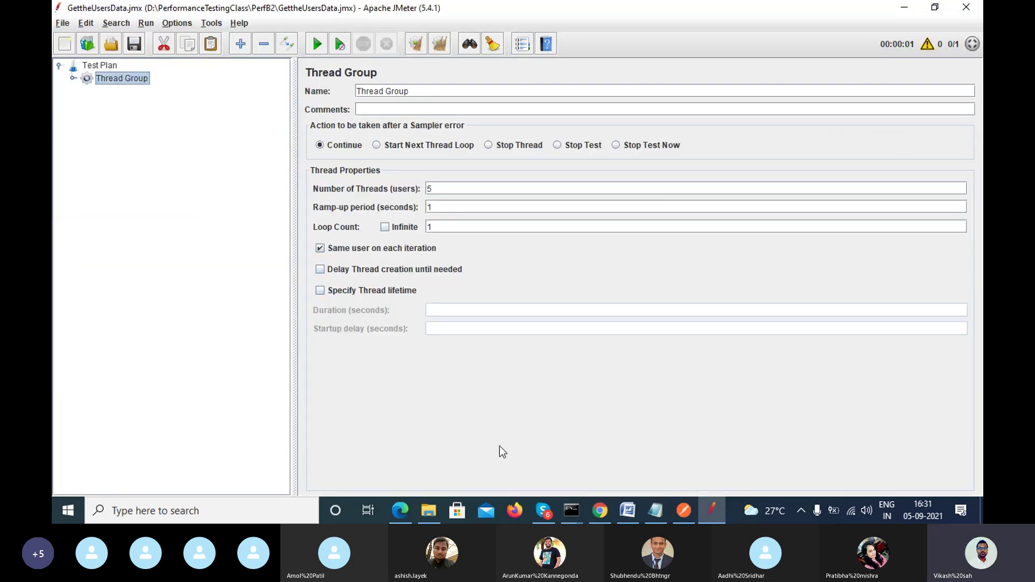
- Scroll the Word PerformanceTesting notes to the Random Controller example, then bring up Skype
{"action": "left_click", "coordinate": [636, 511]}
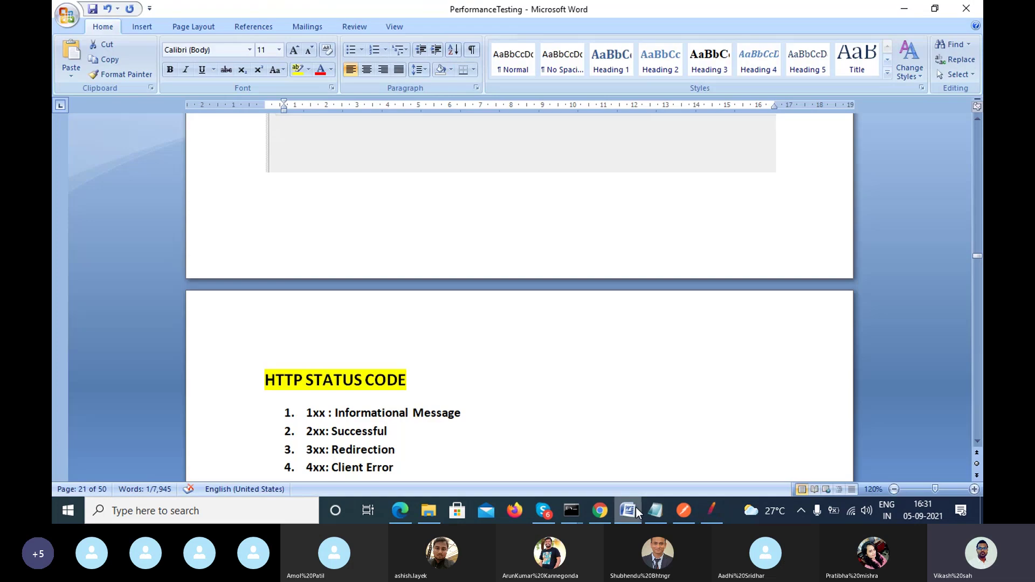
{"action": "scroll", "coordinate": [620, 373], "scroll_direction": "down", "scroll_amount": 10}
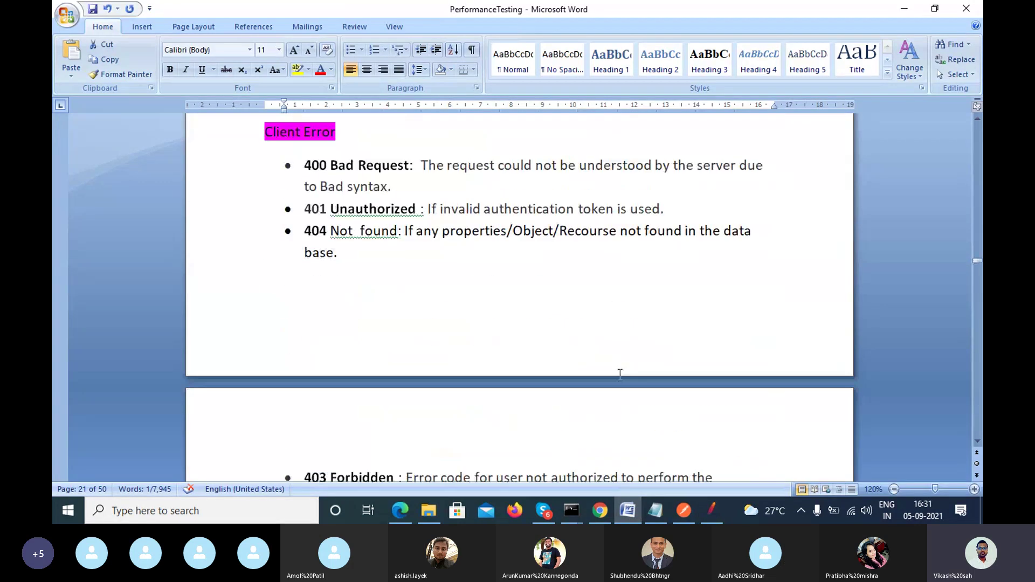
{"action": "scroll", "coordinate": [620, 373], "scroll_direction": "down", "scroll_amount": 20}
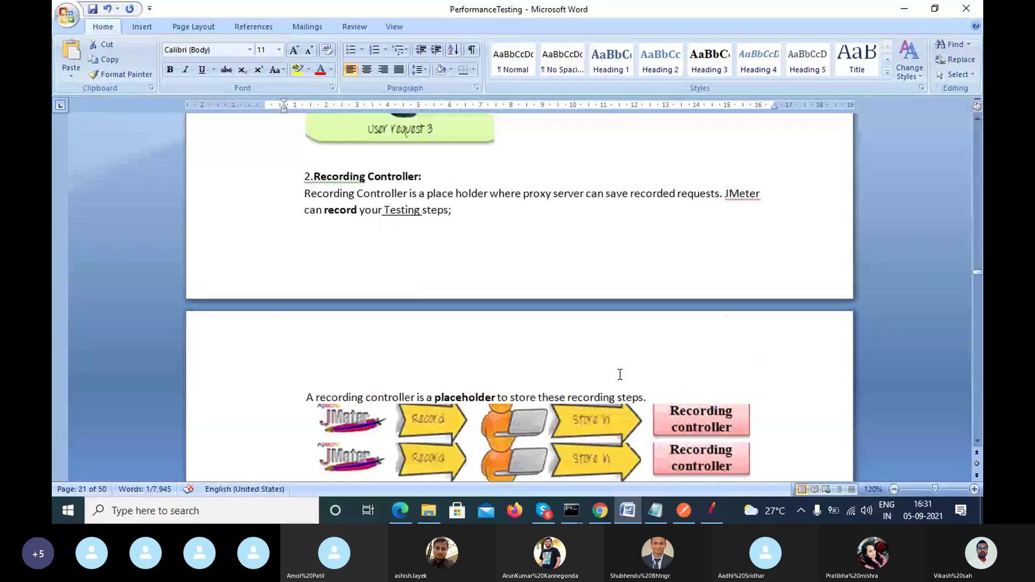
{"action": "scroll", "coordinate": [620, 374], "scroll_direction": "down", "scroll_amount": 20}
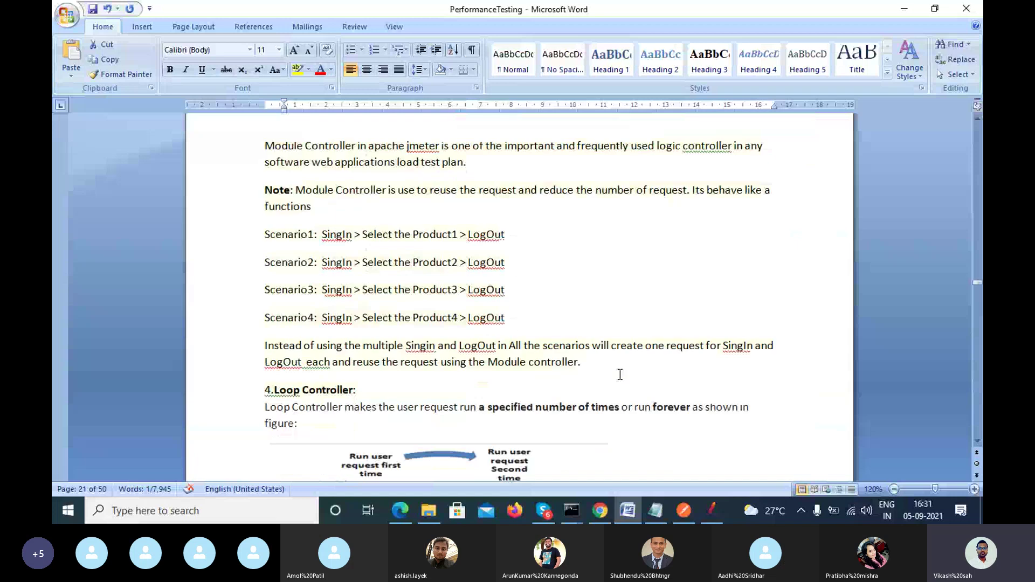
{"action": "scroll", "coordinate": [620, 374], "scroll_direction": "down", "scroll_amount": 20}
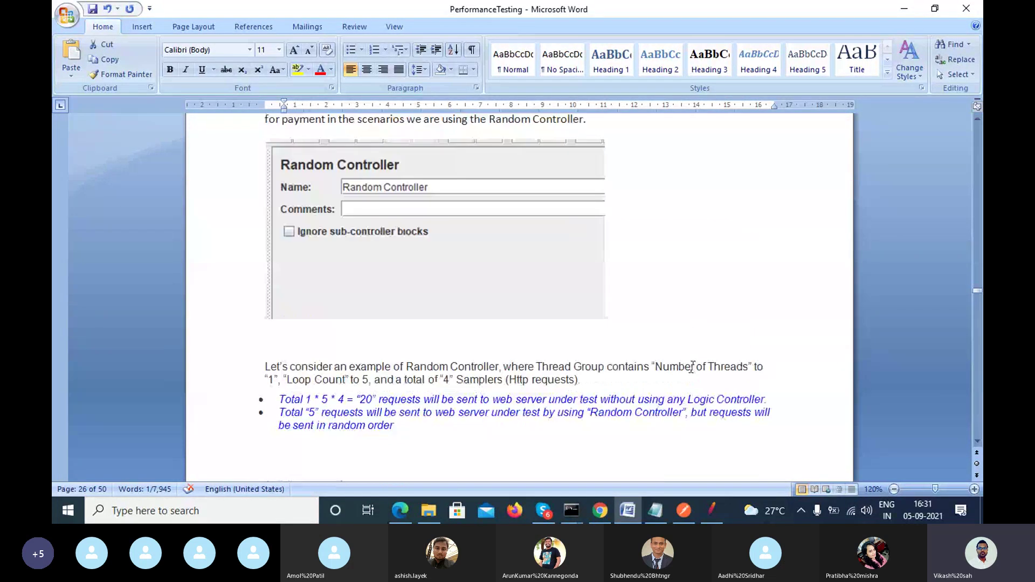
{"action": "scroll", "coordinate": [692, 366], "scroll_direction": "down", "scroll_amount": 3}
{"action": "left_click", "coordinate": [543, 510]}
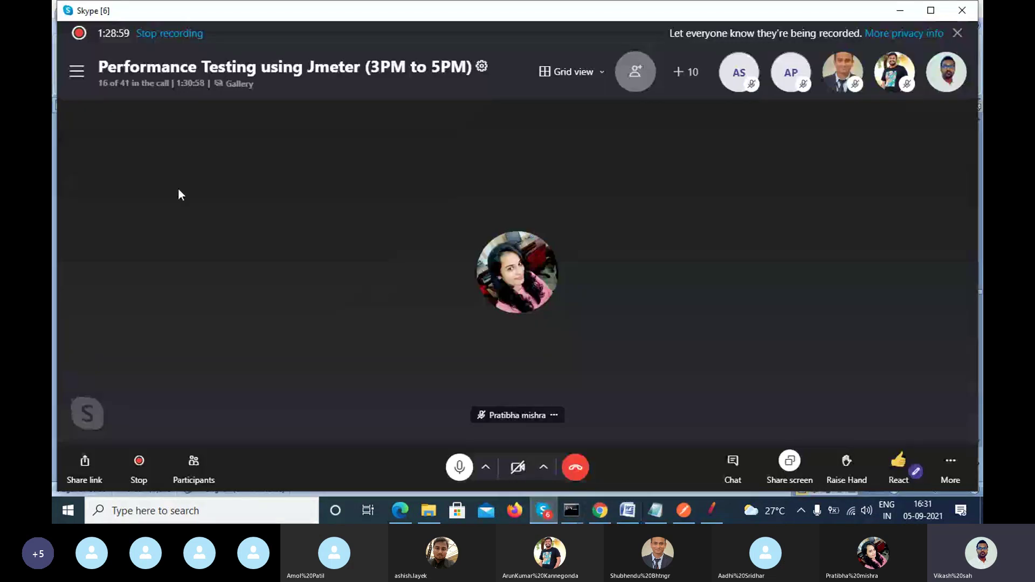
- Scroll through the call's participant list, close it, and minimize the call window
{"action": "left_click", "coordinate": [141, 85]}
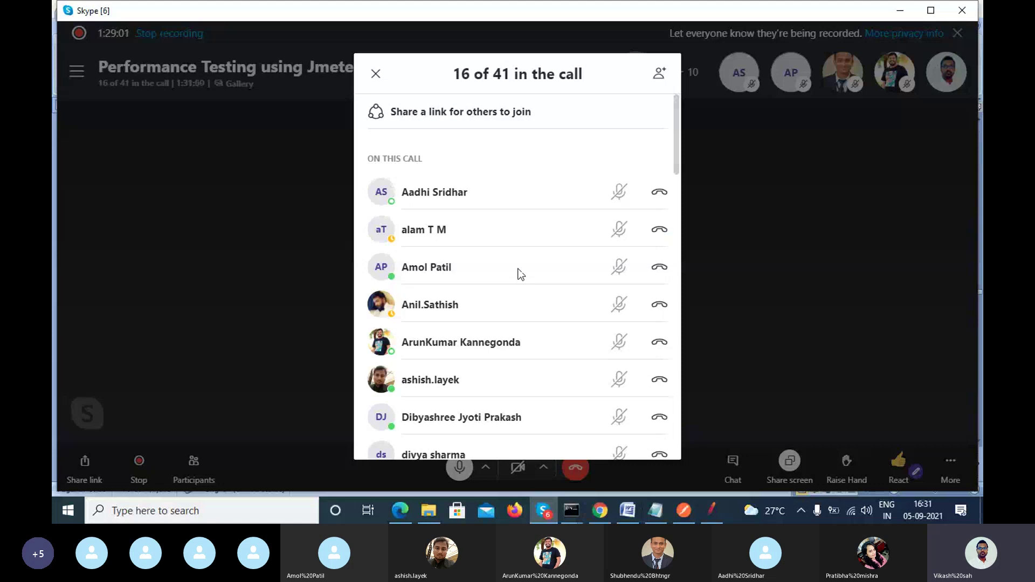
{"action": "scroll", "coordinate": [520, 273], "scroll_direction": "down", "scroll_amount": 3}
{"action": "scroll", "coordinate": [539, 314], "scroll_direction": "down", "scroll_amount": 8}
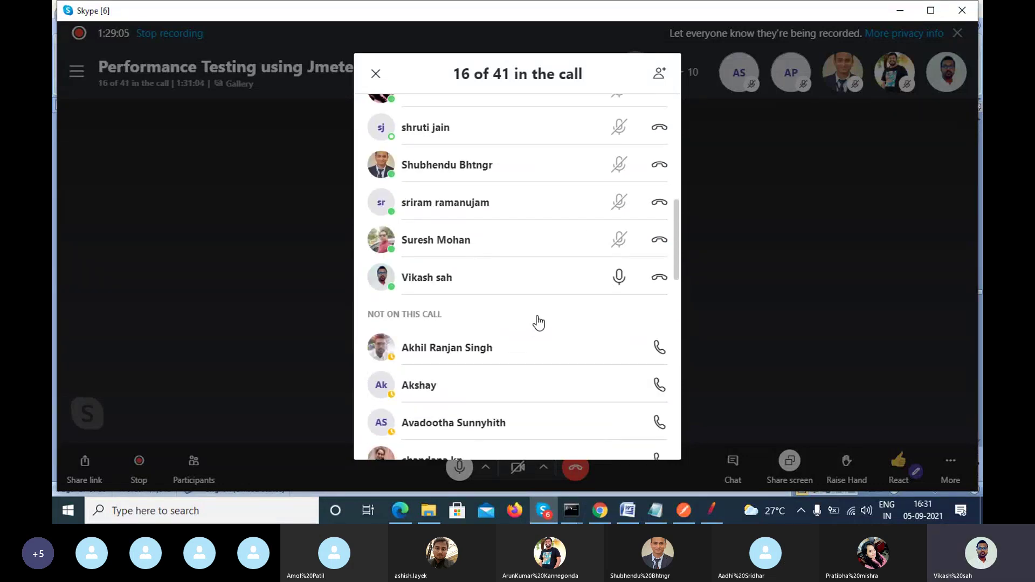
{"action": "left_click", "coordinate": [376, 73]}
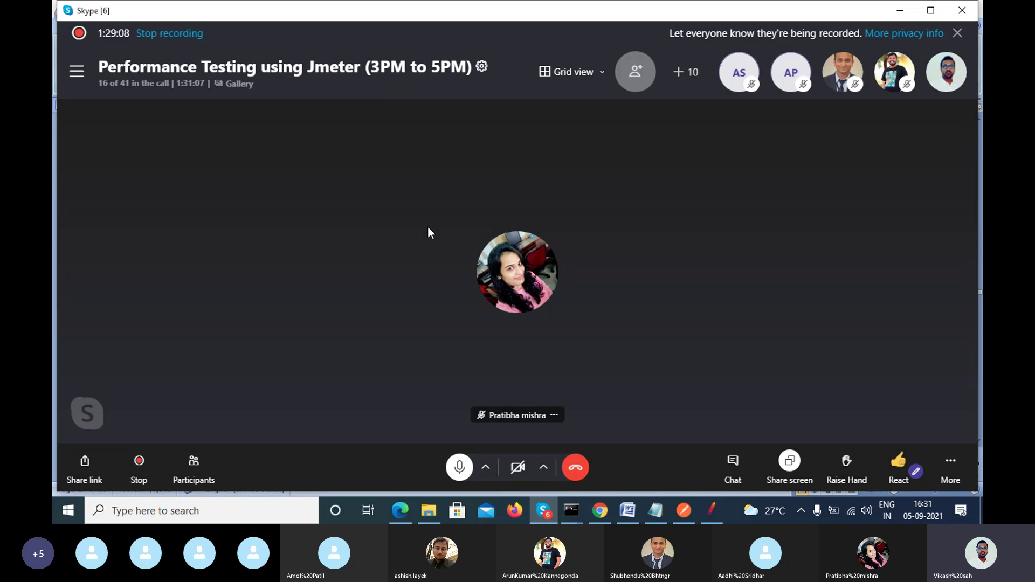
{"action": "left_click", "coordinate": [900, 10]}
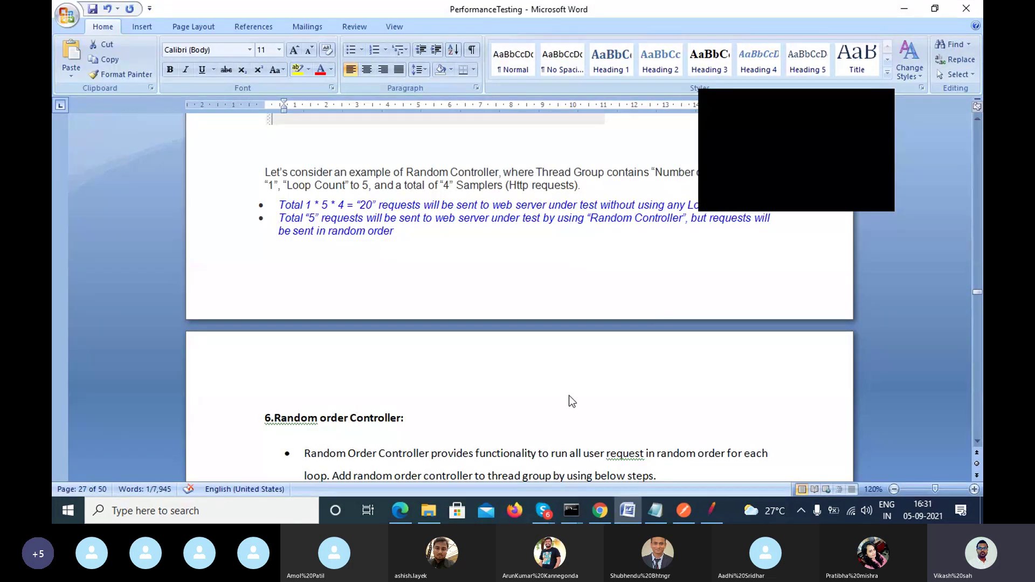
- Open and read the call chat twice, closing it each time, then minimize Skype
{"action": "scroll", "coordinate": [569, 394], "scroll_direction": "down", "scroll_amount": 3}
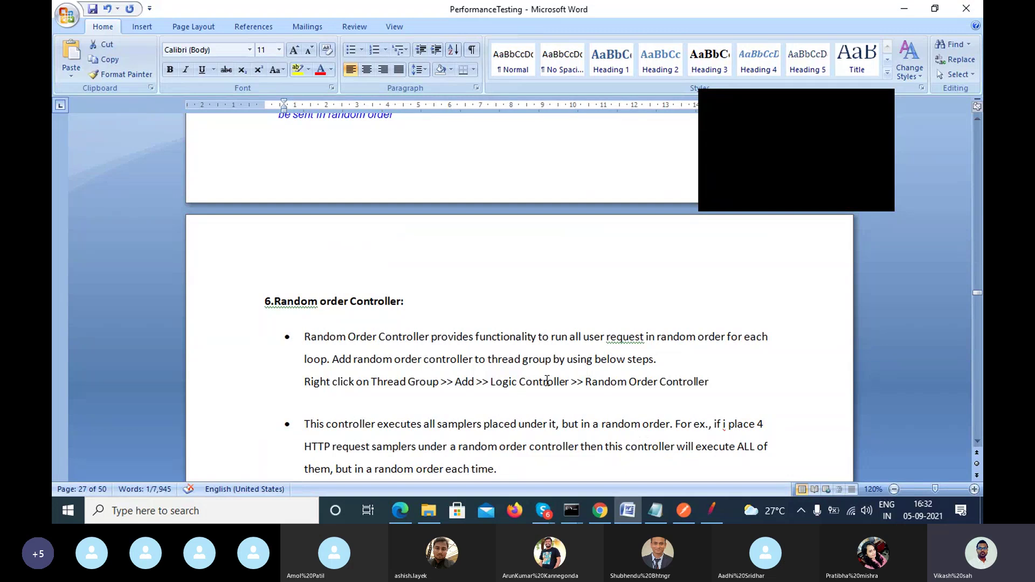
{"action": "scroll", "coordinate": [536, 370], "scroll_direction": "up", "scroll_amount": 3}
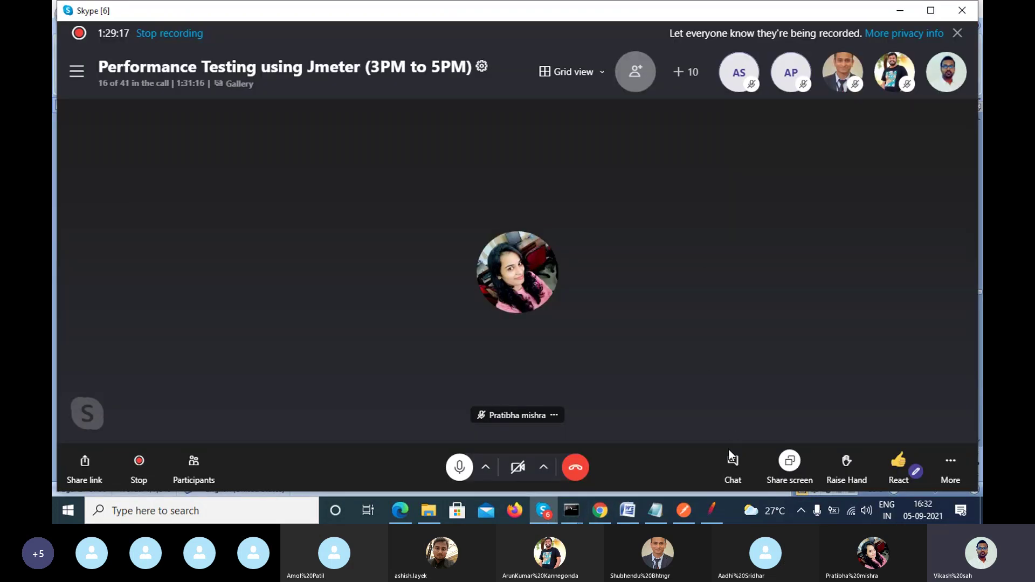
{"action": "left_click", "coordinate": [732, 461]}
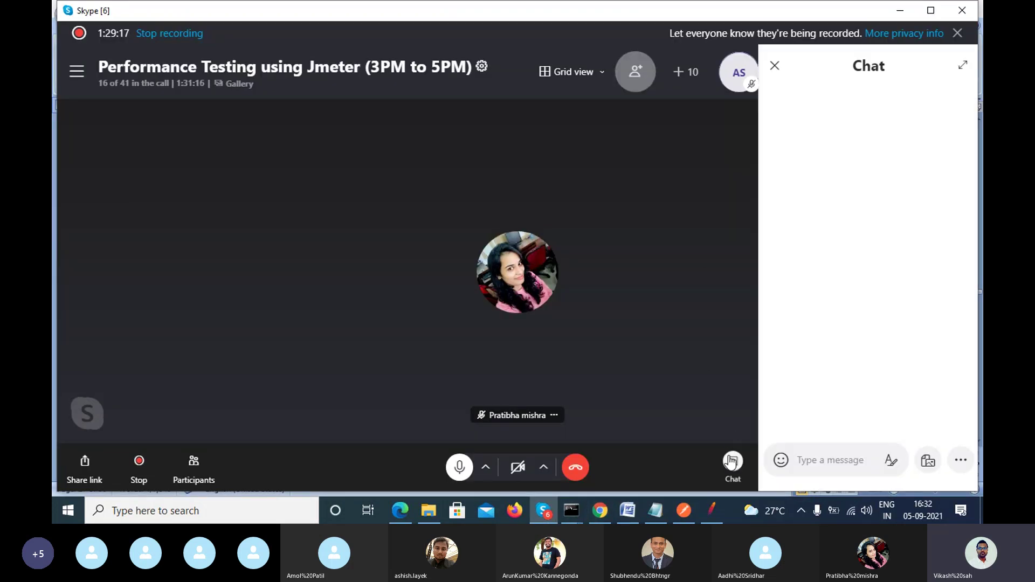
{"action": "scroll", "coordinate": [813, 290], "scroll_direction": "up", "scroll_amount": 6}
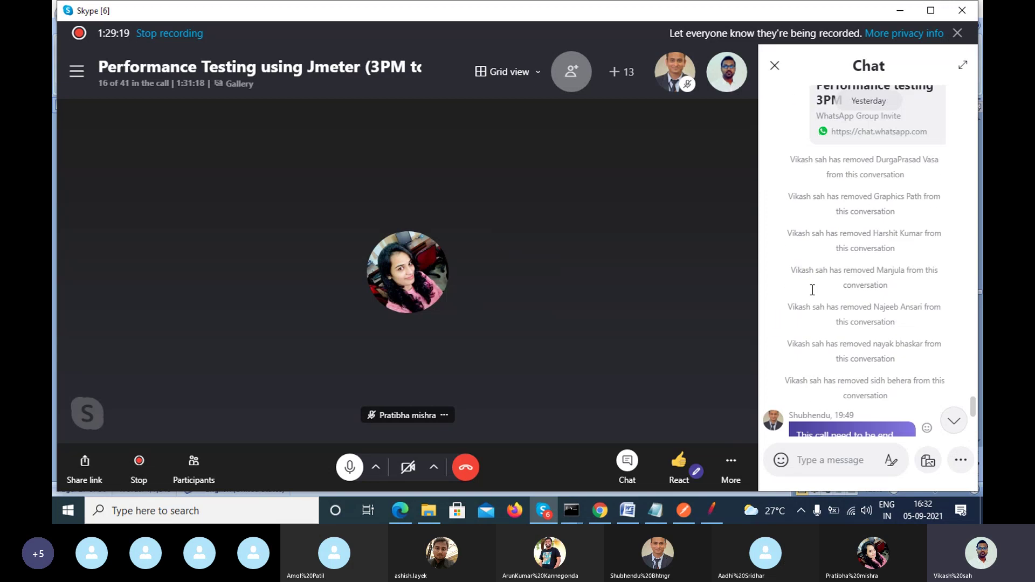
{"action": "scroll", "coordinate": [813, 290], "scroll_direction": "up", "scroll_amount": 5}
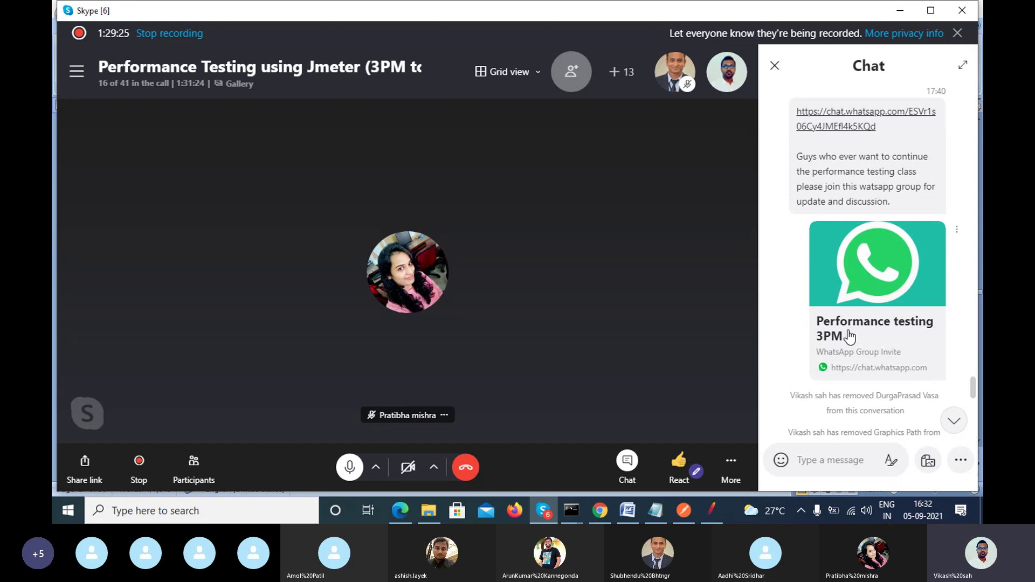
{"action": "left_click", "coordinate": [775, 66]}
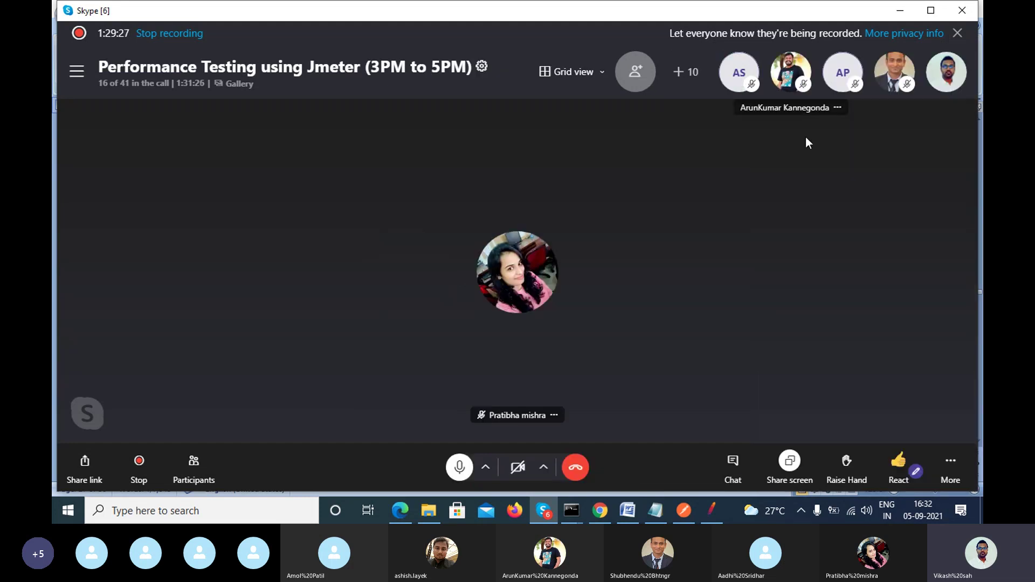
{"action": "left_click", "coordinate": [732, 462]}
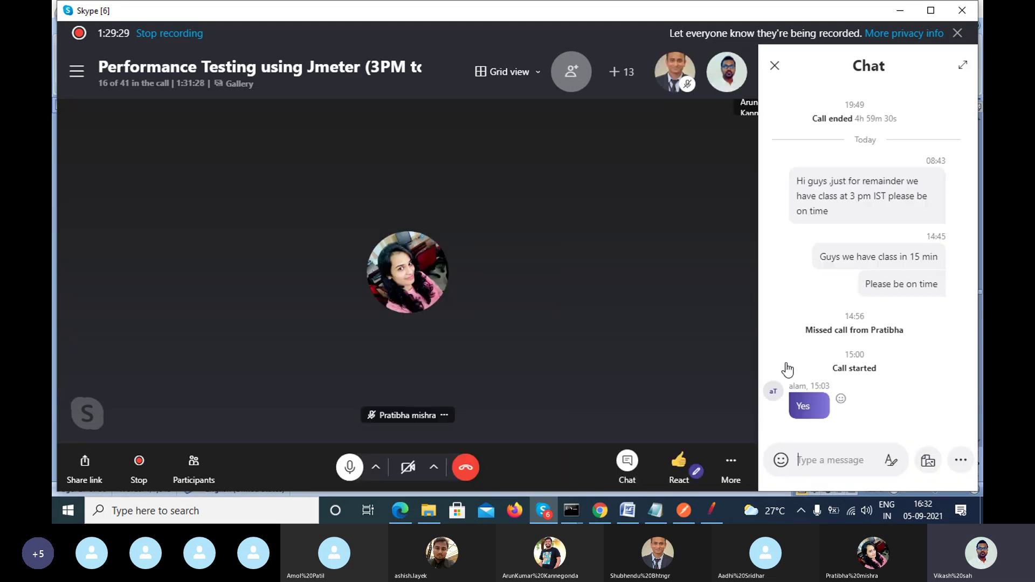
{"action": "scroll", "coordinate": [828, 300], "scroll_direction": "up", "scroll_amount": 5}
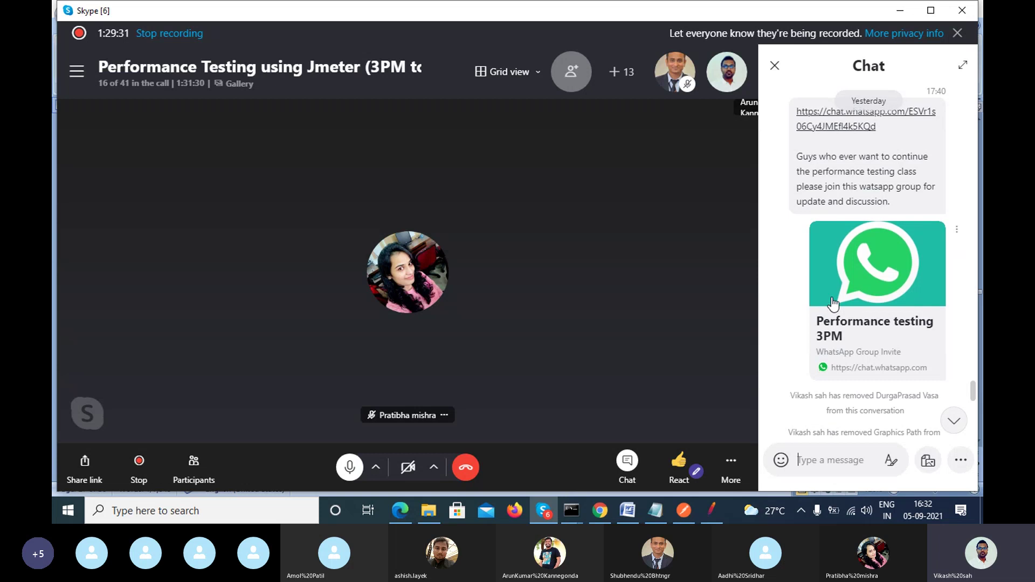
{"action": "left_click", "coordinate": [774, 66]}
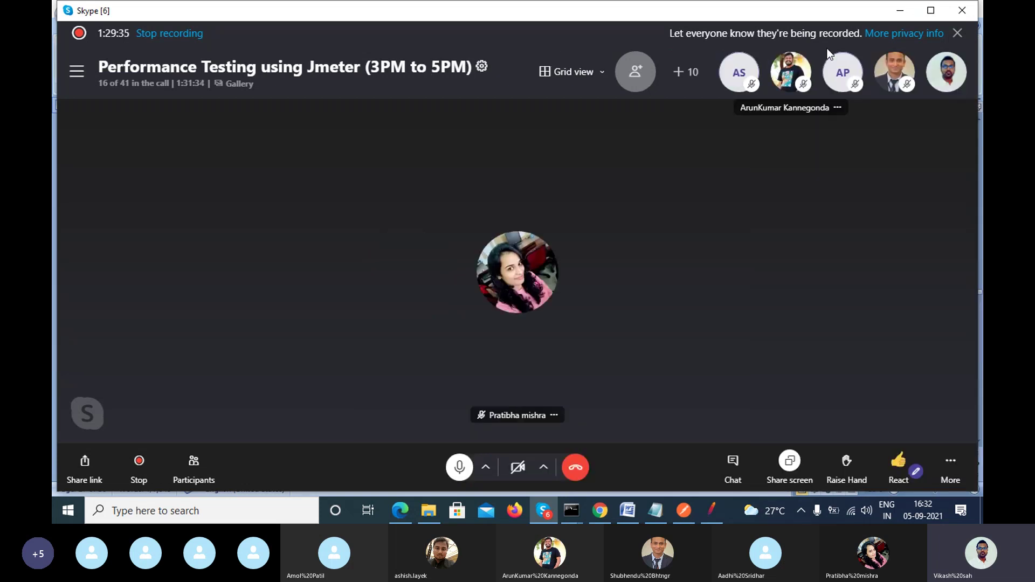
{"action": "left_click", "coordinate": [899, 10]}
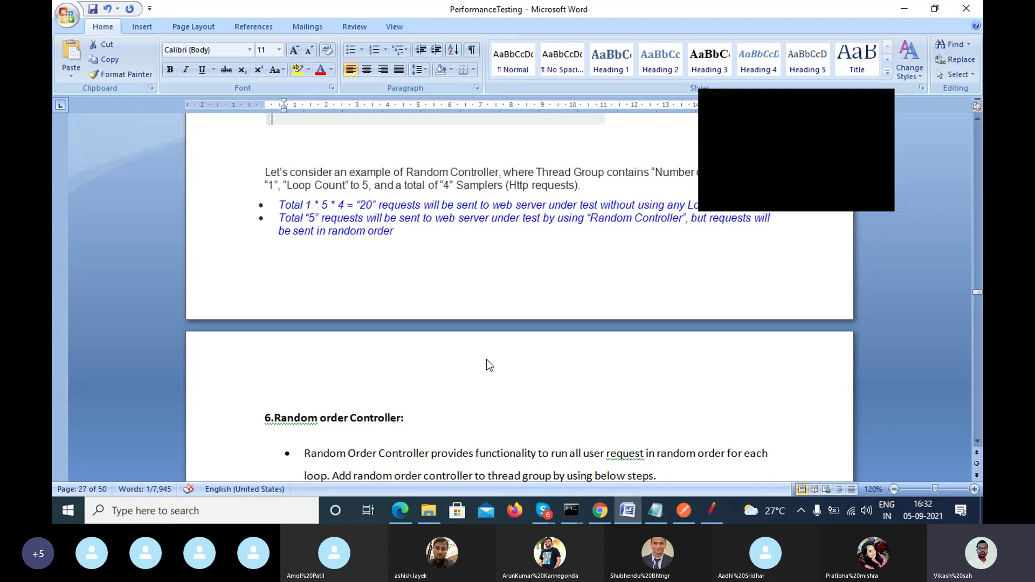
- Return to Word with Alt+Tab and scroll up to the HTTP STATUS CODE page
{"action": "key", "text": "alt+Tab"}
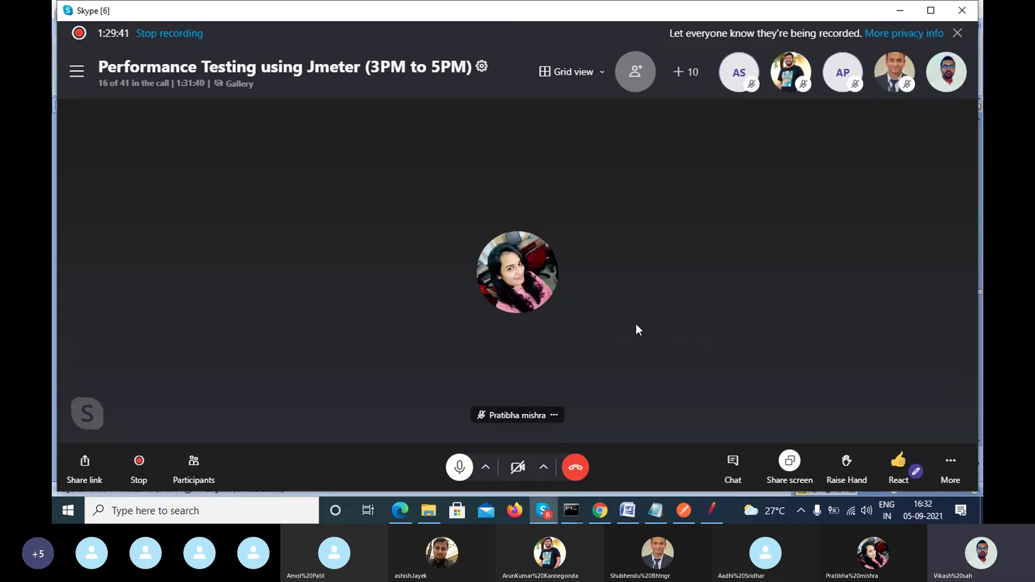
{"action": "key", "text": "alt+Tab"}
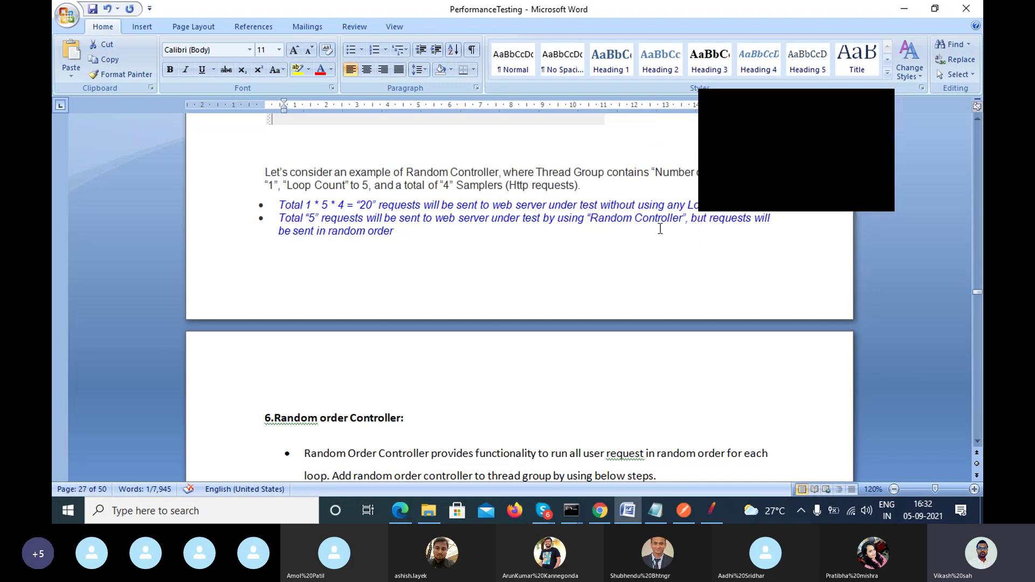
{"action": "scroll", "coordinate": [518, 317], "scroll_direction": "down", "scroll_amount": 3}
{"action": "scroll", "coordinate": [518, 317], "scroll_direction": "down", "scroll_amount": 2}
{"action": "scroll", "coordinate": [519, 318], "scroll_direction": "up", "scroll_amount": 15}
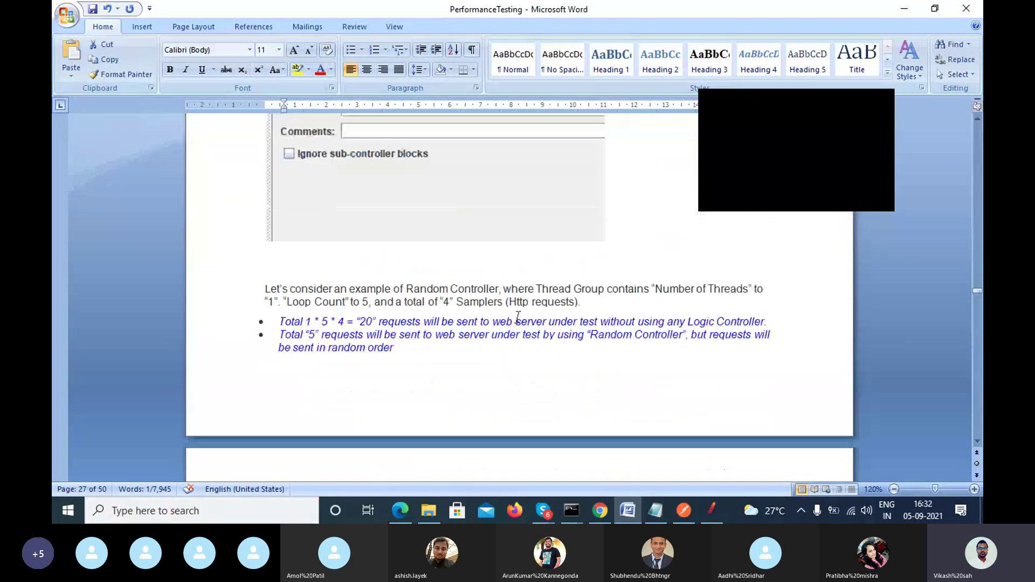
{"action": "scroll", "coordinate": [518, 319], "scroll_direction": "up", "scroll_amount": 15}
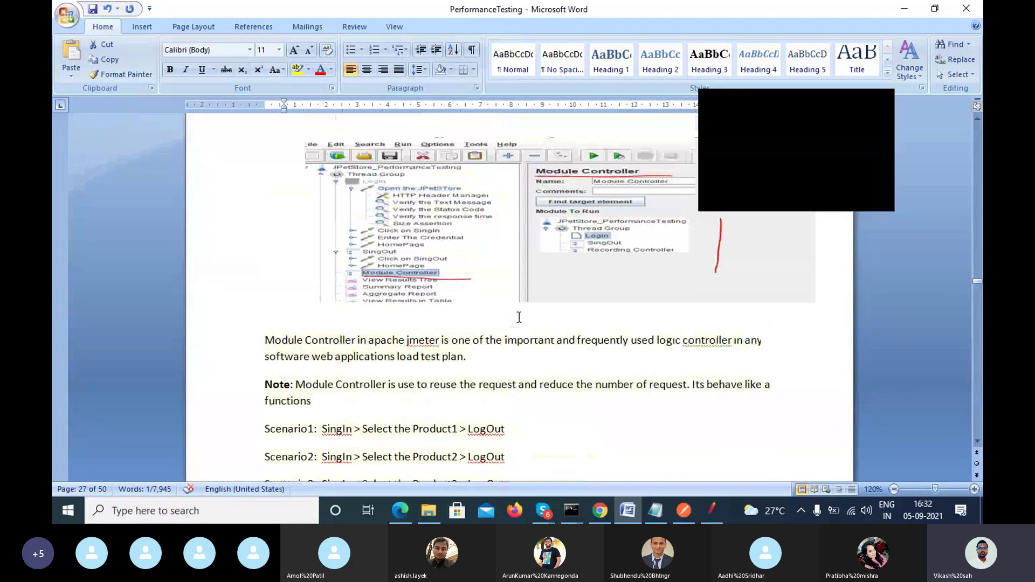
{"action": "scroll", "coordinate": [518, 318], "scroll_direction": "up", "scroll_amount": 15}
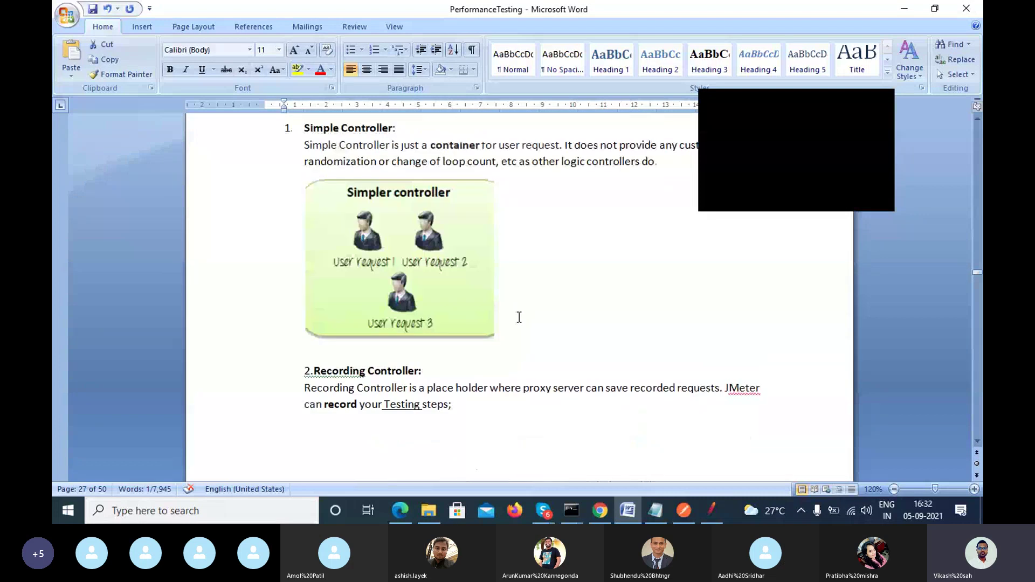
{"action": "scroll", "coordinate": [519, 318], "scroll_direction": "up", "scroll_amount": 15}
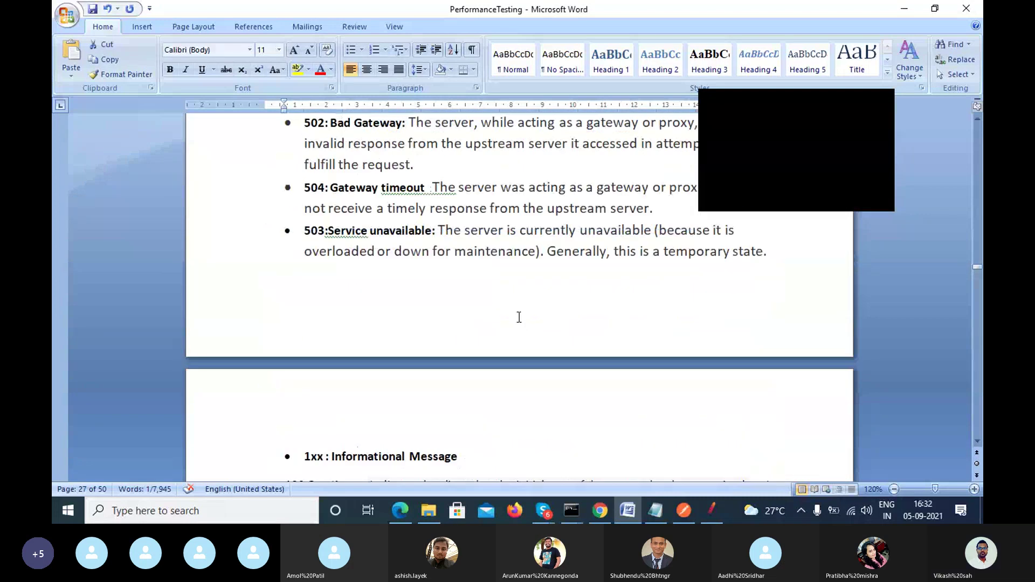
{"action": "scroll", "coordinate": [519, 317], "scroll_direction": "up", "scroll_amount": 15}
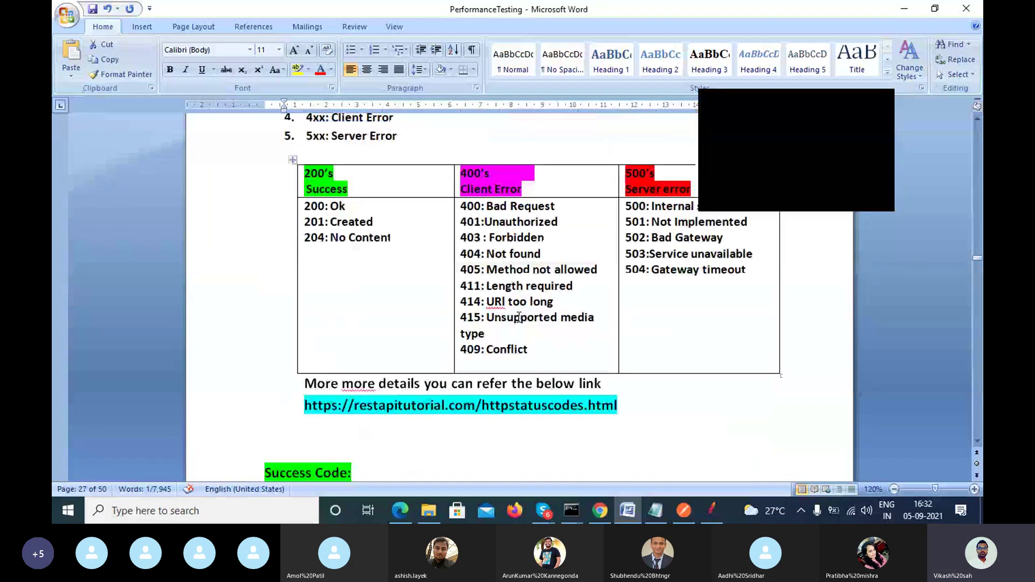
{"action": "scroll", "coordinate": [518, 319], "scroll_direction": "up", "scroll_amount": 2}
{"action": "scroll", "coordinate": [518, 318], "scroll_direction": "down", "scroll_amount": 10}
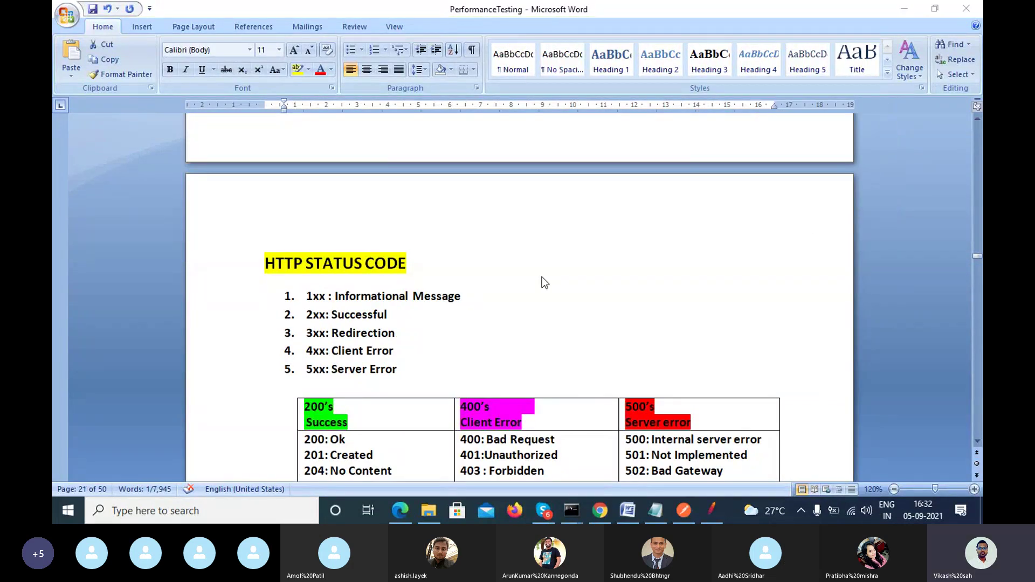
- Bring the whole 200's/400's/500's status table into view and place the cursor before 200: Ok
{"action": "scroll", "coordinate": [542, 278], "scroll_direction": "down", "scroll_amount": 1}
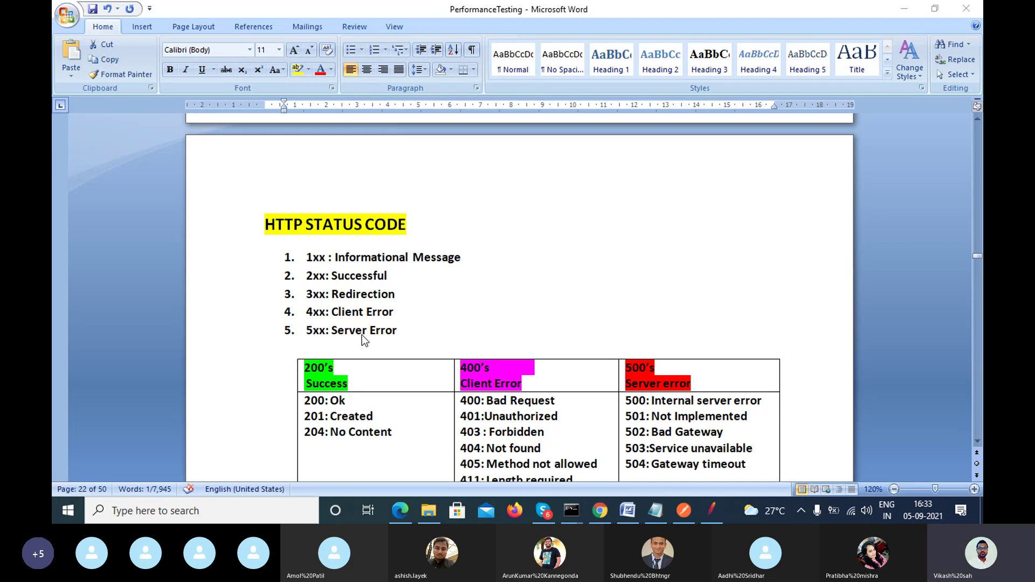
{"action": "scroll", "coordinate": [361, 335], "scroll_direction": "down", "scroll_amount": 2}
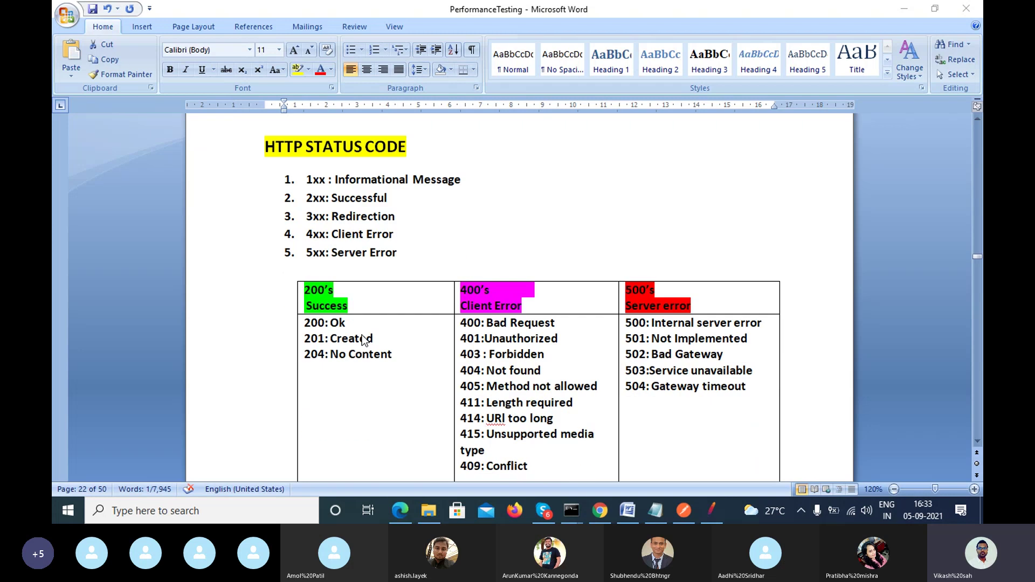
{"action": "left_click", "coordinate": [329, 198]}
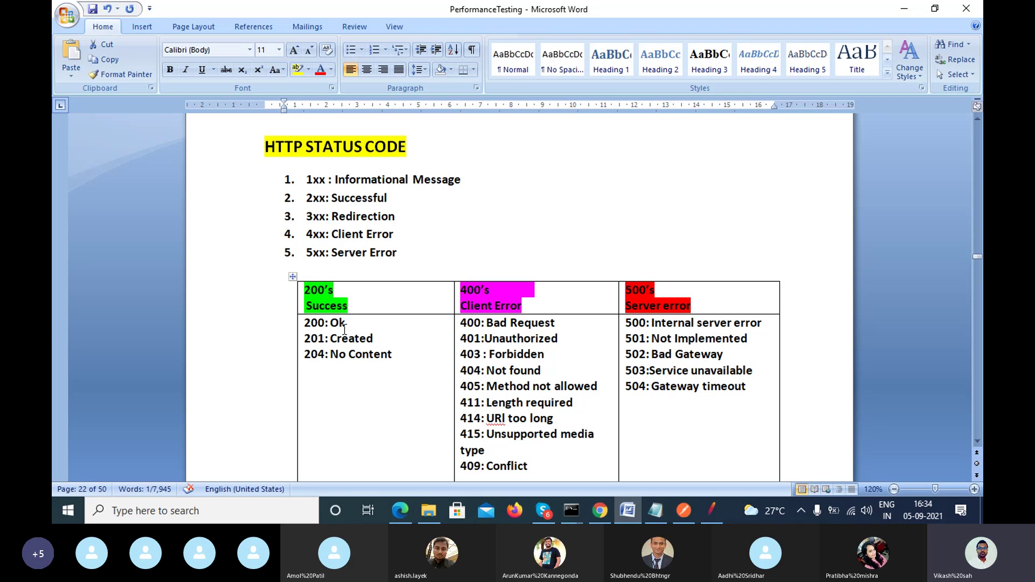
{"action": "left_click", "coordinate": [305, 324]}
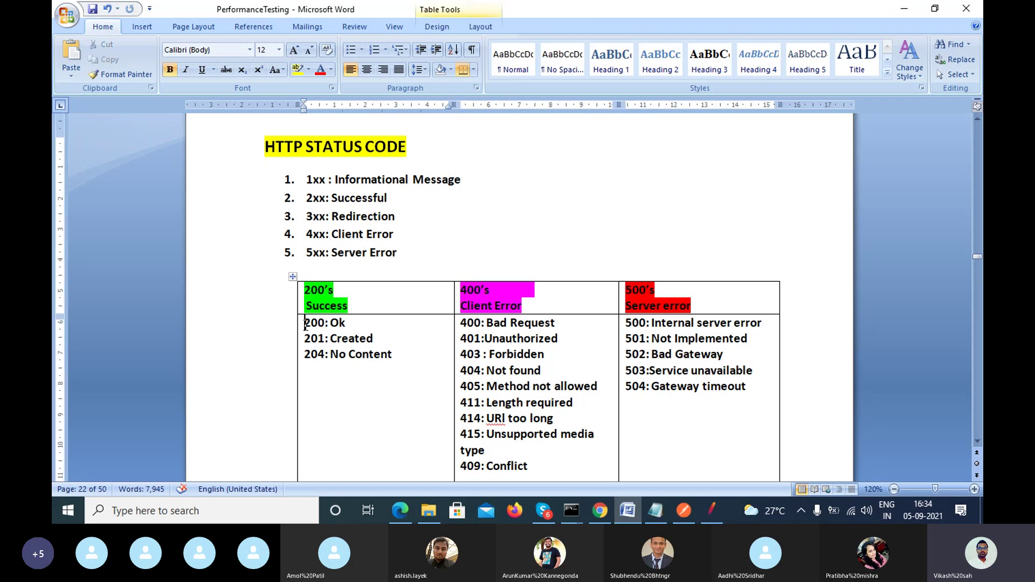
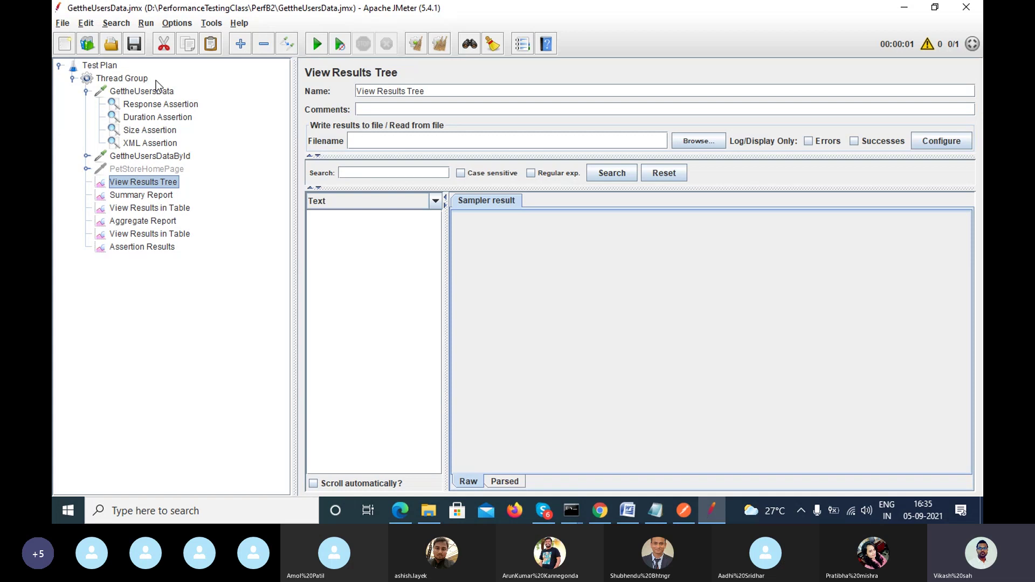
- Check the Thread Group thread count, then review GettheUsersData's GET path /public/v1/users on gorest.co.in
{"action": "left_click", "coordinate": [138, 79]}
{"action": "left_click", "coordinate": [454, 190]}
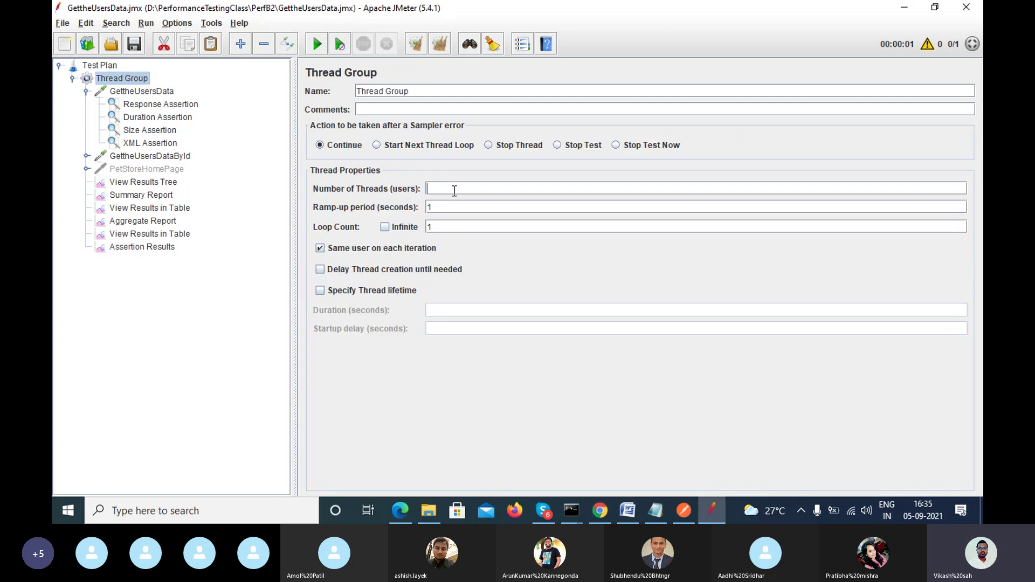
{"action": "left_click", "coordinate": [136, 93]}
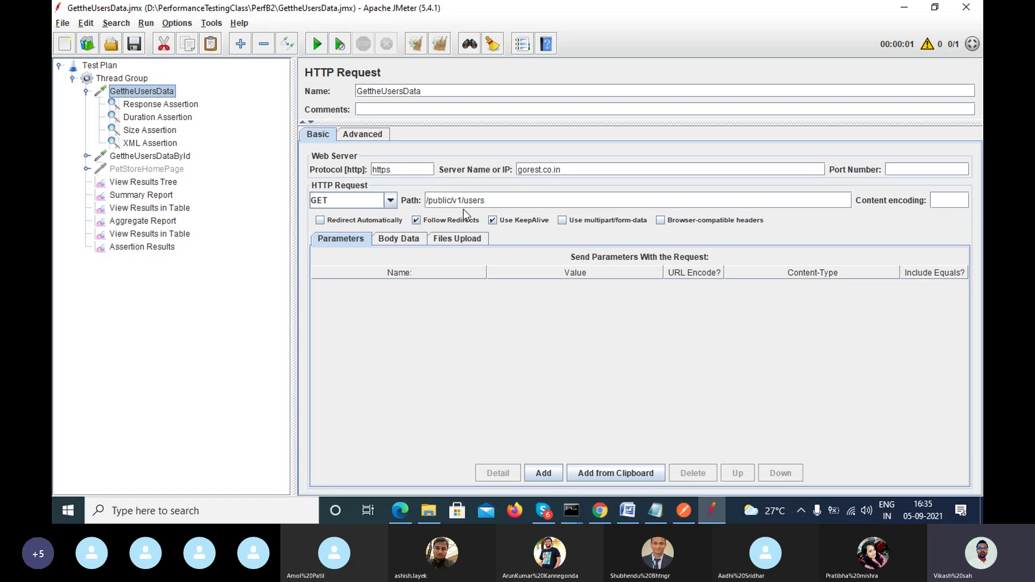
{"action": "left_click_drag", "start_coordinate": [463, 200], "coordinate": [495, 200]}
{"action": "left_click", "coordinate": [491, 203]}
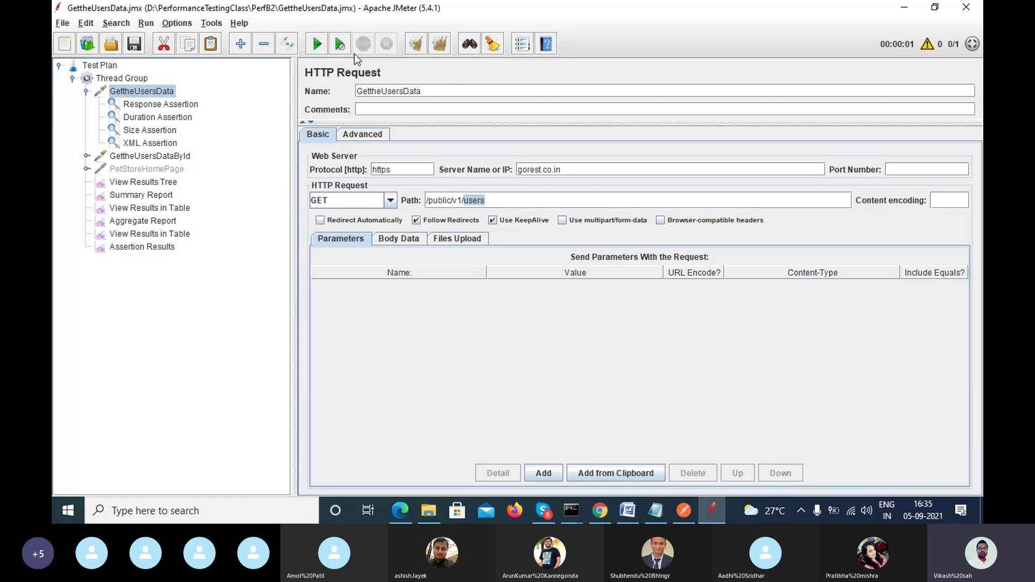
- Run the test plan and inspect the failing XML Assertion result in View Results Tree
{"action": "left_click", "coordinate": [316, 47]}
{"action": "left_click", "coordinate": [157, 185]}
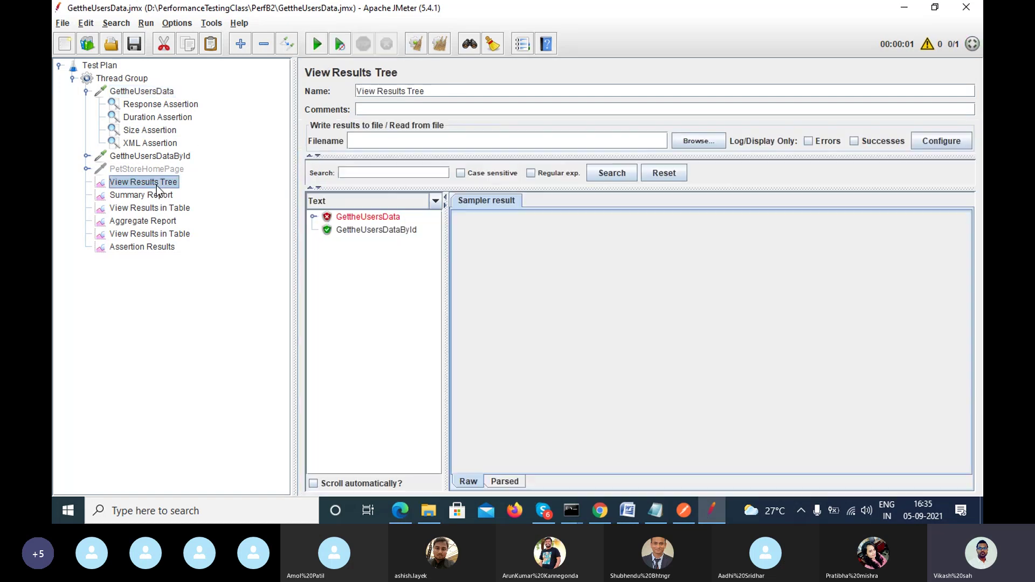
{"action": "left_click", "coordinate": [314, 217]}
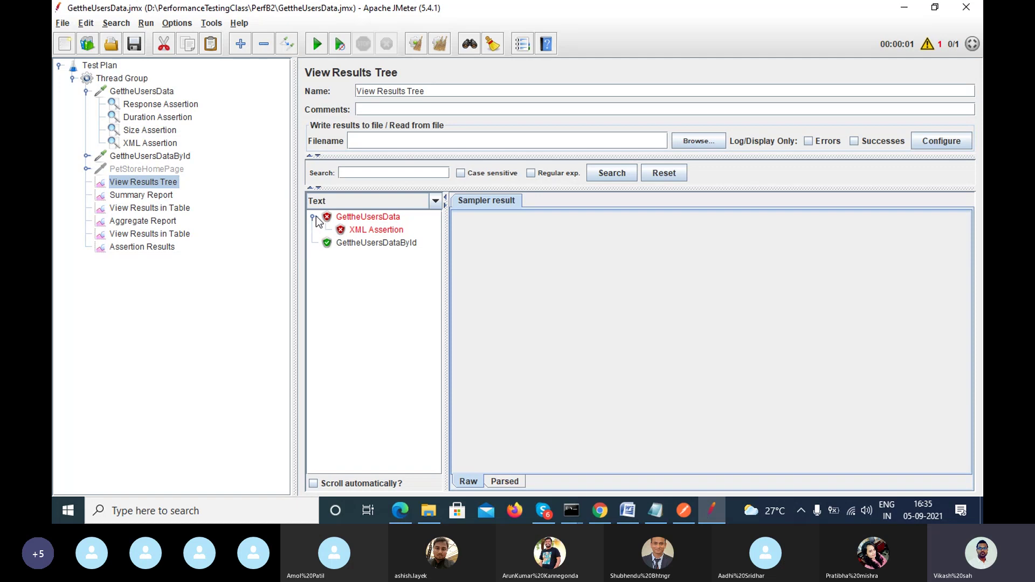
{"action": "left_click", "coordinate": [372, 230]}
- Remove the XML Assertion from the GettheUsersData request
{"action": "left_click", "coordinate": [154, 145]}
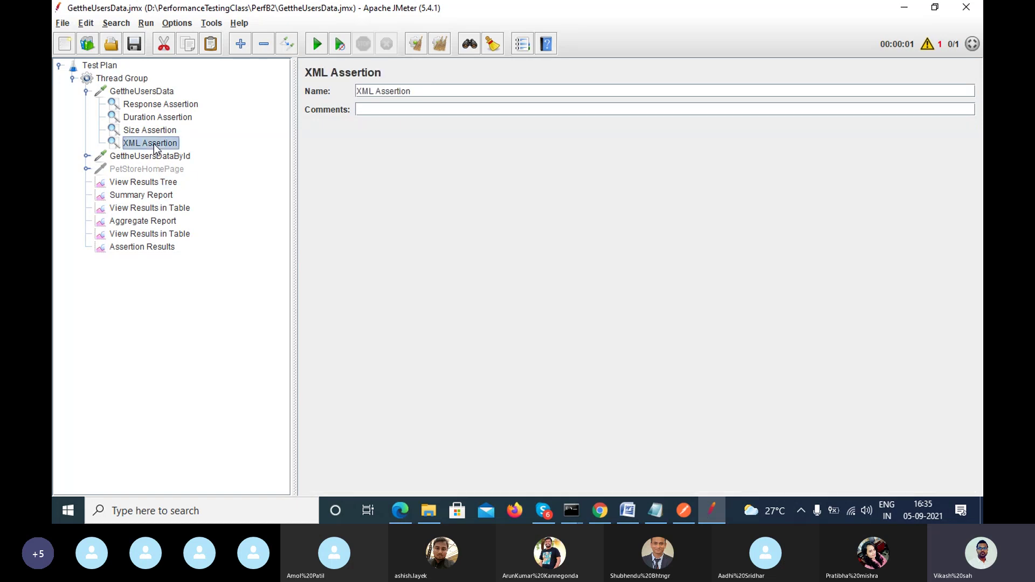
{"action": "right_click", "coordinate": [155, 144]}
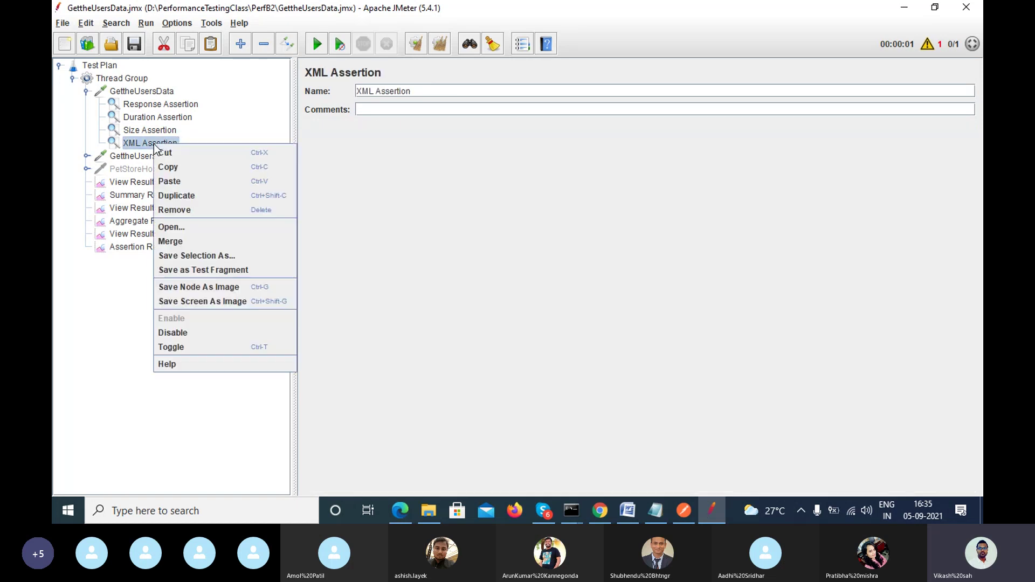
{"action": "left_click", "coordinate": [174, 210]}
{"action": "left_click", "coordinate": [504, 271]}
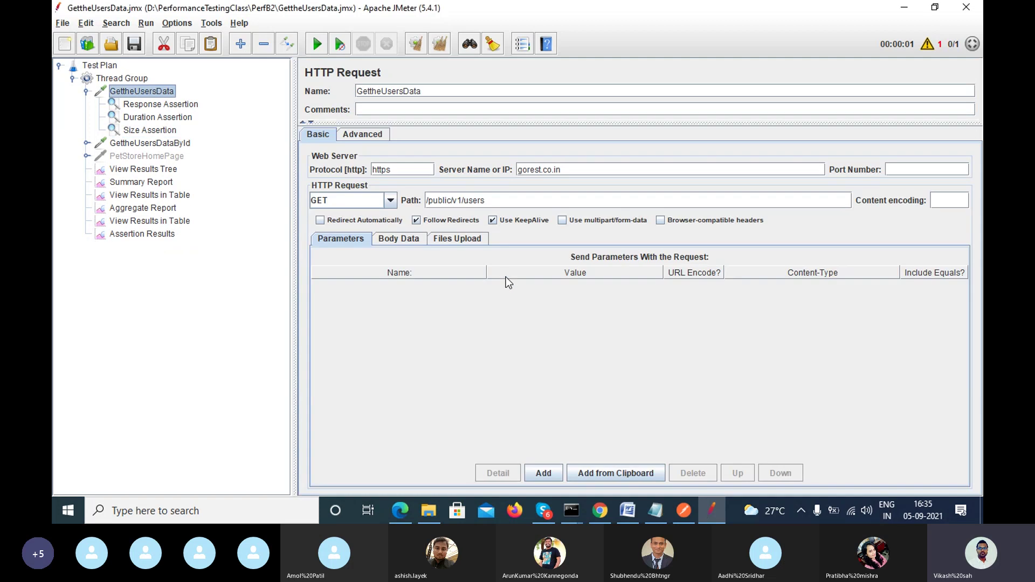
- Disable the Size, Duration and Response Assertions and rerun the test plan
{"action": "left_click", "coordinate": [150, 131]}
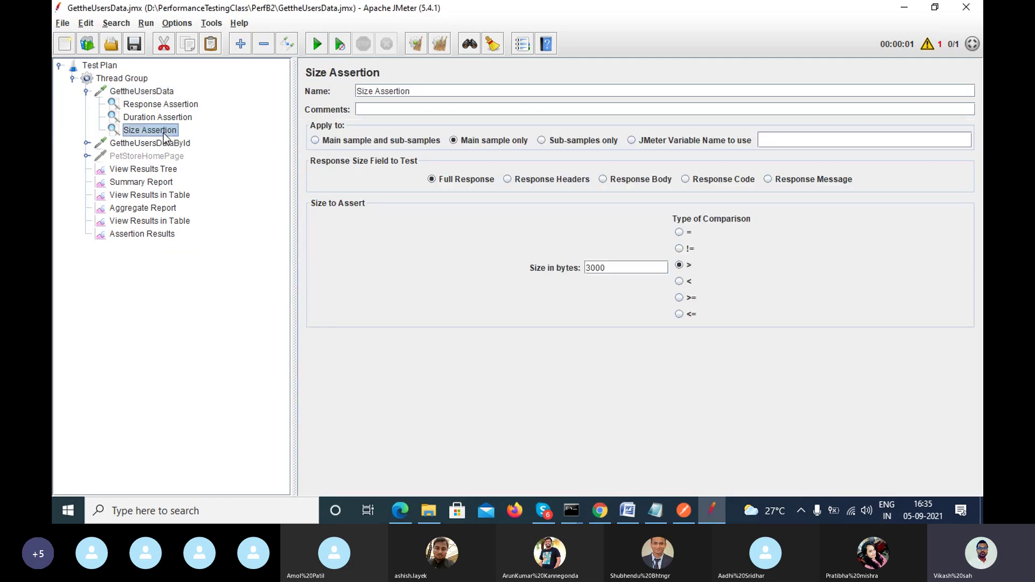
{"action": "right_click", "coordinate": [163, 133]}
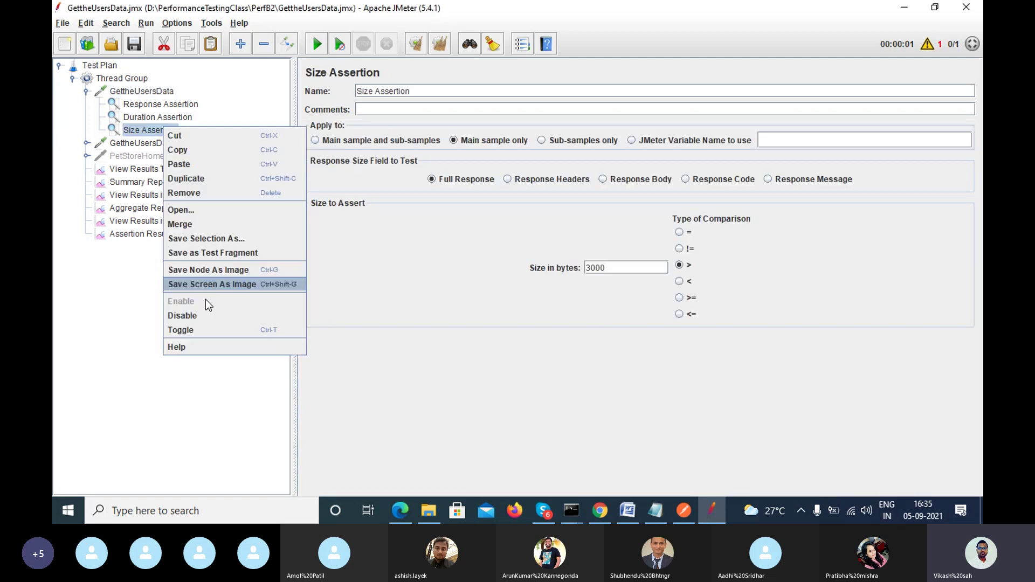
{"action": "left_click", "coordinate": [206, 315]}
{"action": "right_click", "coordinate": [159, 120]}
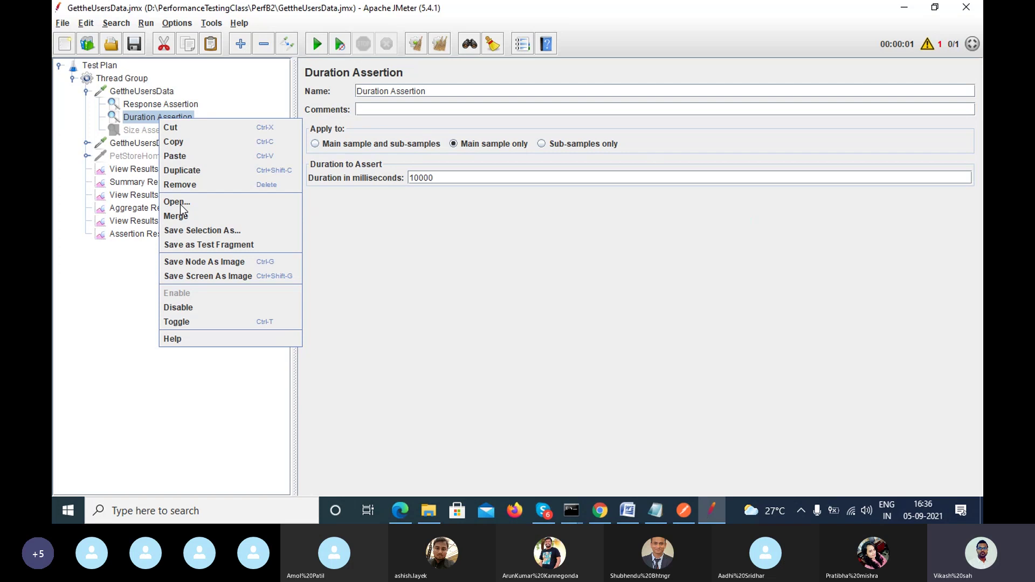
{"action": "left_click", "coordinate": [199, 309]}
{"action": "right_click", "coordinate": [164, 107]}
{"action": "left_click", "coordinate": [196, 295]}
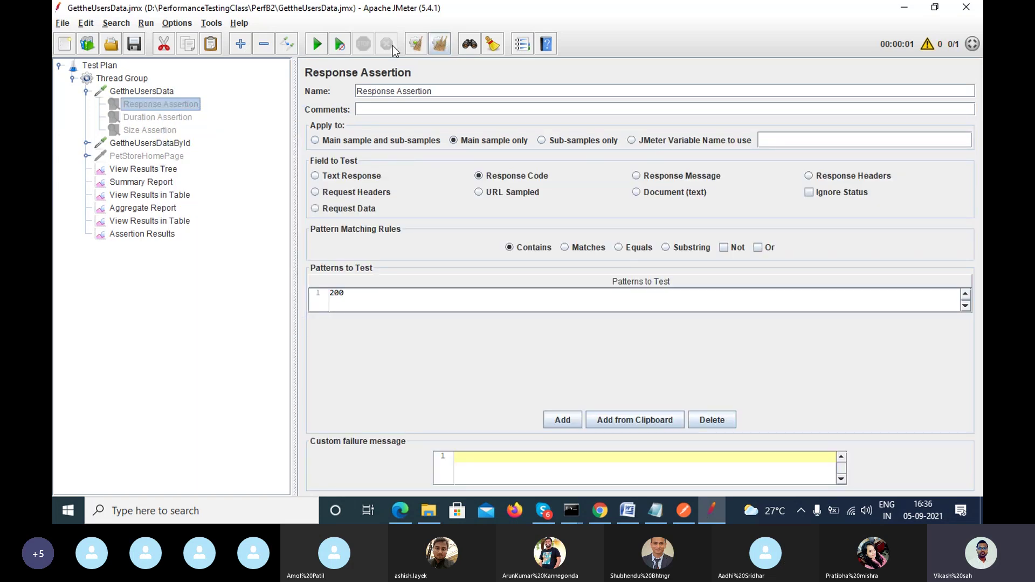
{"action": "left_click", "coordinate": [316, 43]}
- Review both requests' sampler results and GettheUsersDataById's path /public/v1/users/11
{"action": "left_click", "coordinate": [143, 171]}
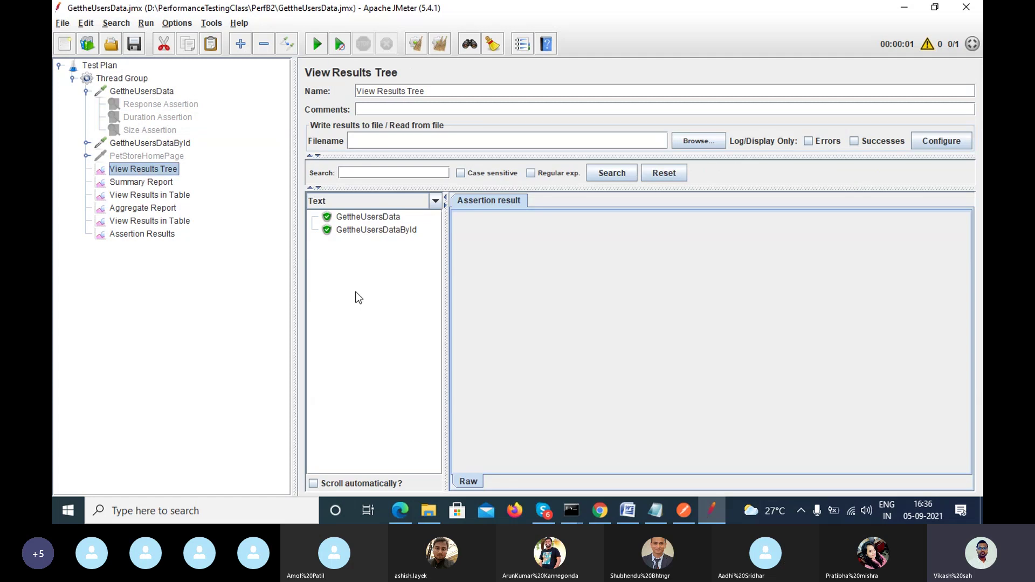
{"action": "left_click", "coordinate": [359, 216]}
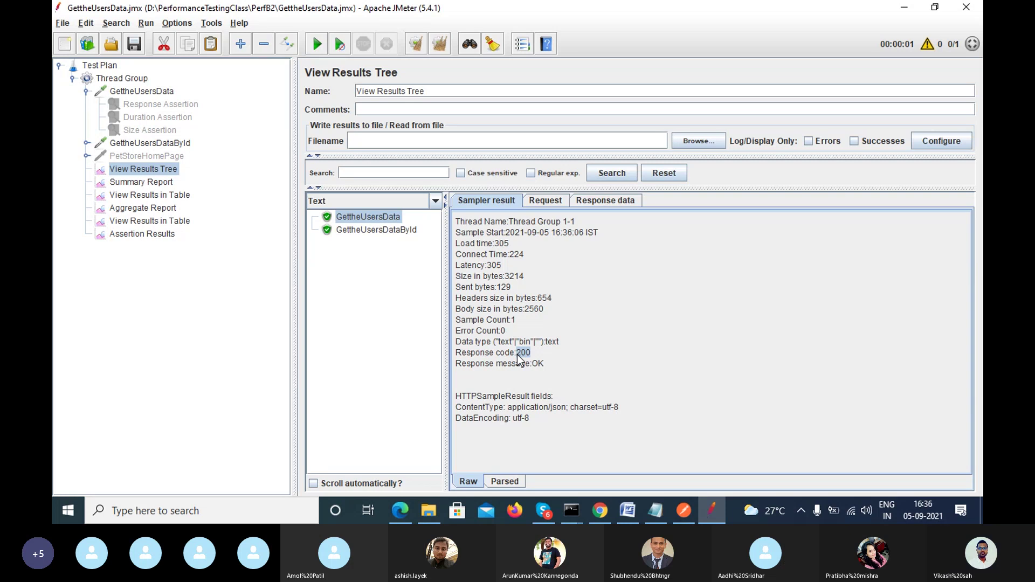
{"action": "left_click", "coordinate": [398, 231]}
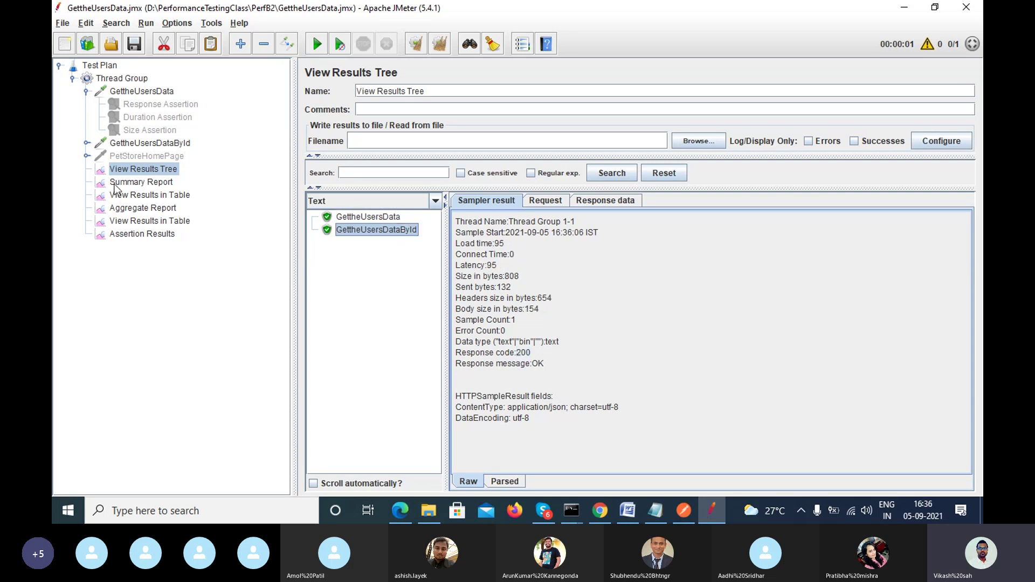
{"action": "left_click", "coordinate": [160, 143]}
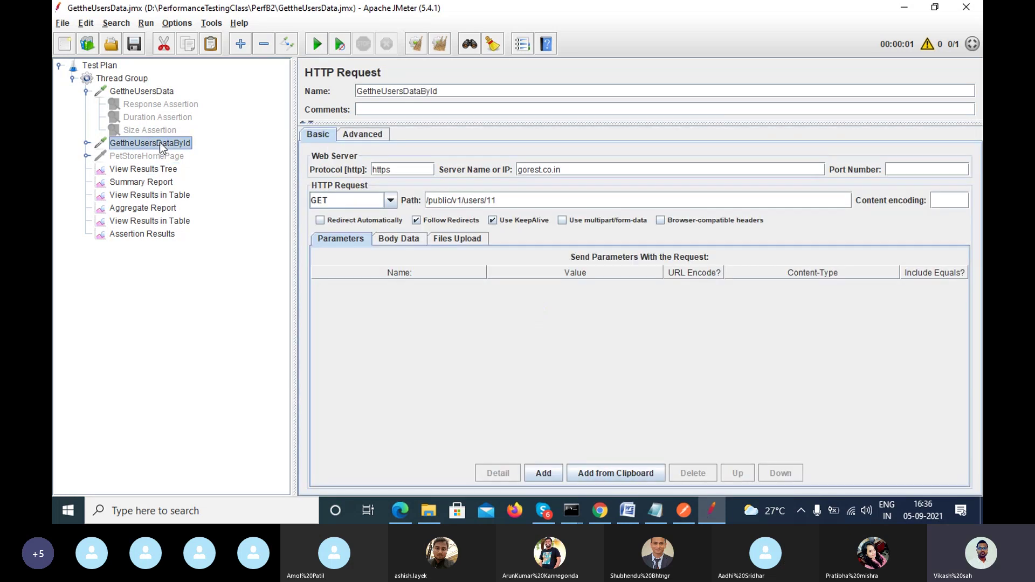
{"action": "left_click", "coordinate": [499, 200]}
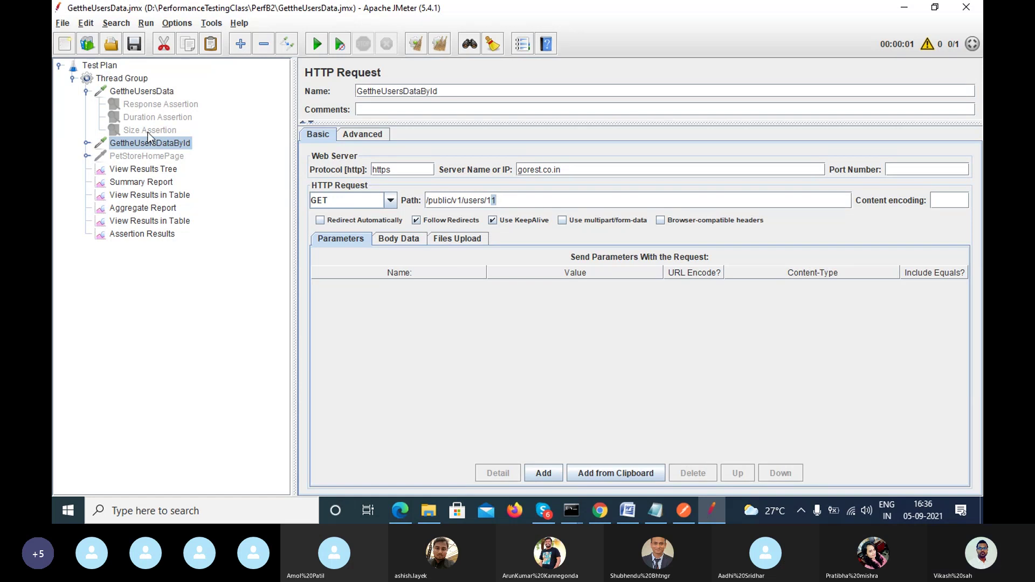
- Compare GettheUsersData's JSON user list with GettheUsersDataById's single-user response for id 11
{"action": "left_click", "coordinate": [153, 171]}
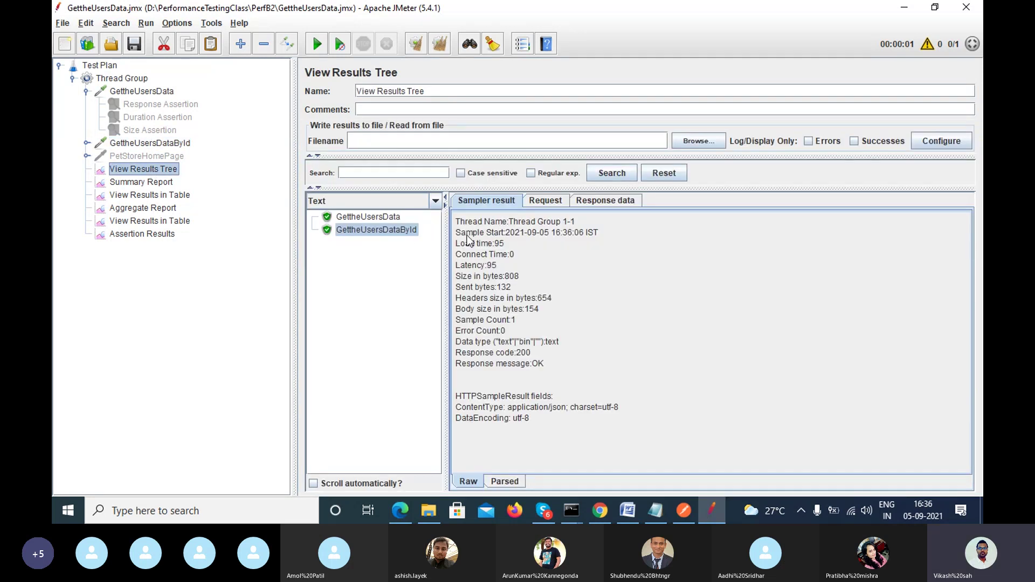
{"action": "left_click", "coordinate": [367, 217]}
{"action": "left_click", "coordinate": [599, 202]}
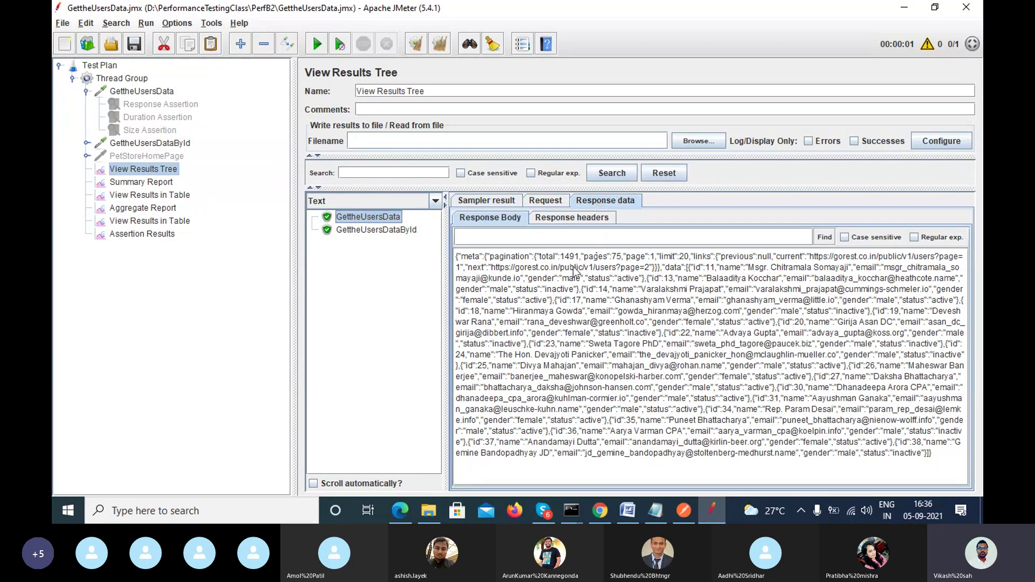
{"action": "left_click_drag", "start_coordinate": [480, 256], "coordinate": [581, 456]}
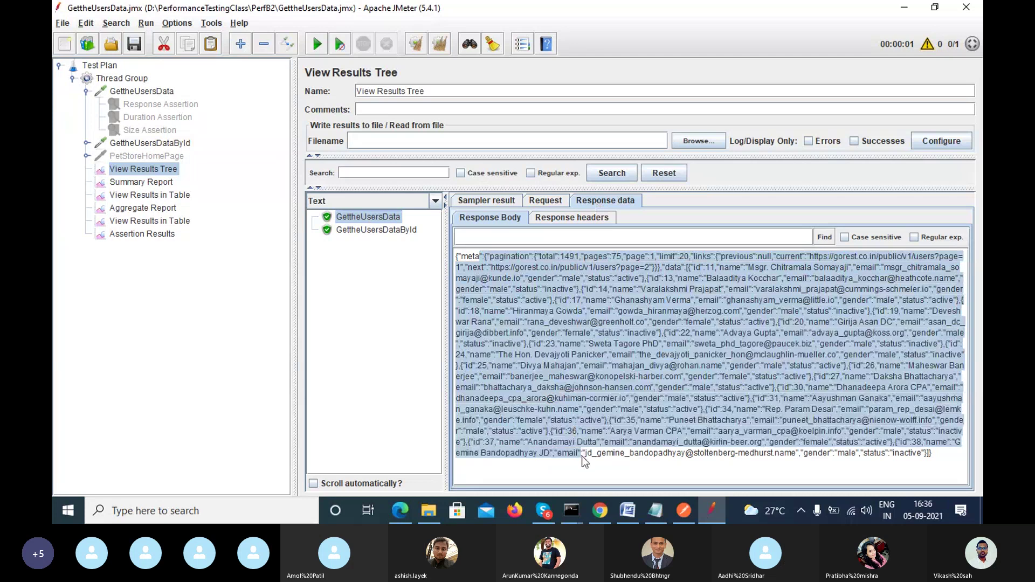
{"action": "left_click", "coordinate": [393, 232]}
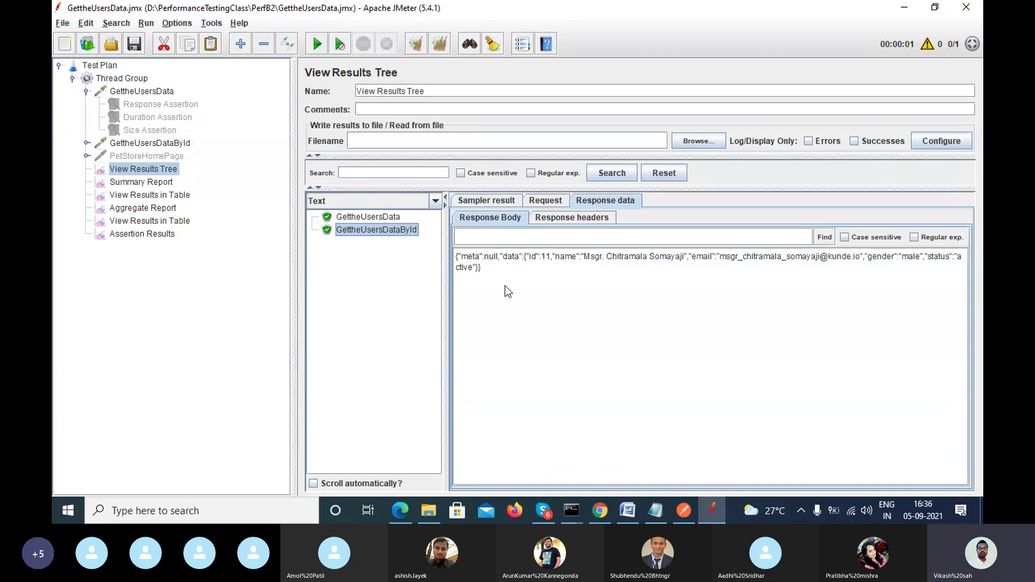
{"action": "left_click_drag", "start_coordinate": [482, 268], "coordinate": [456, 261]}
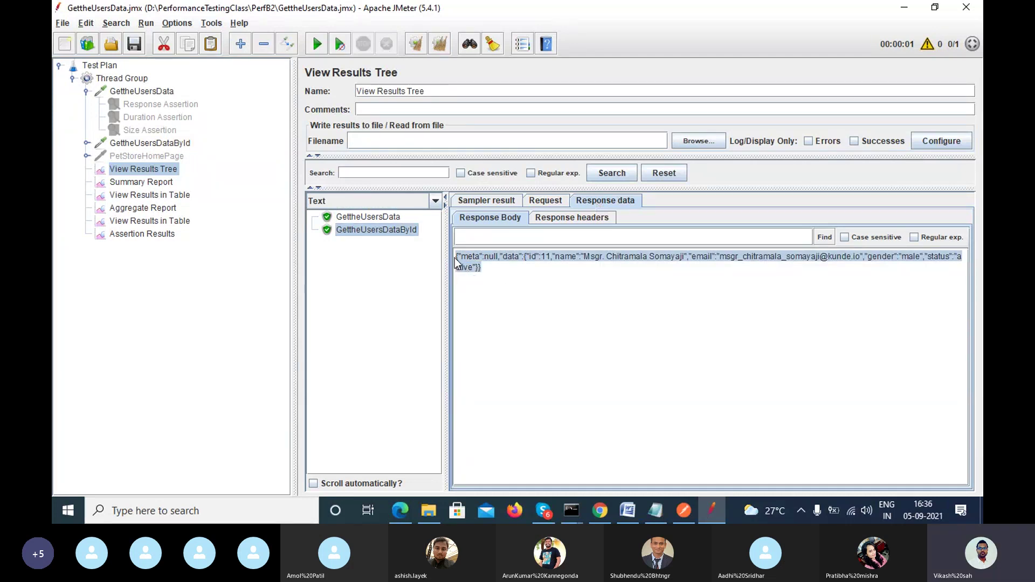
{"action": "left_click", "coordinate": [189, 143]}
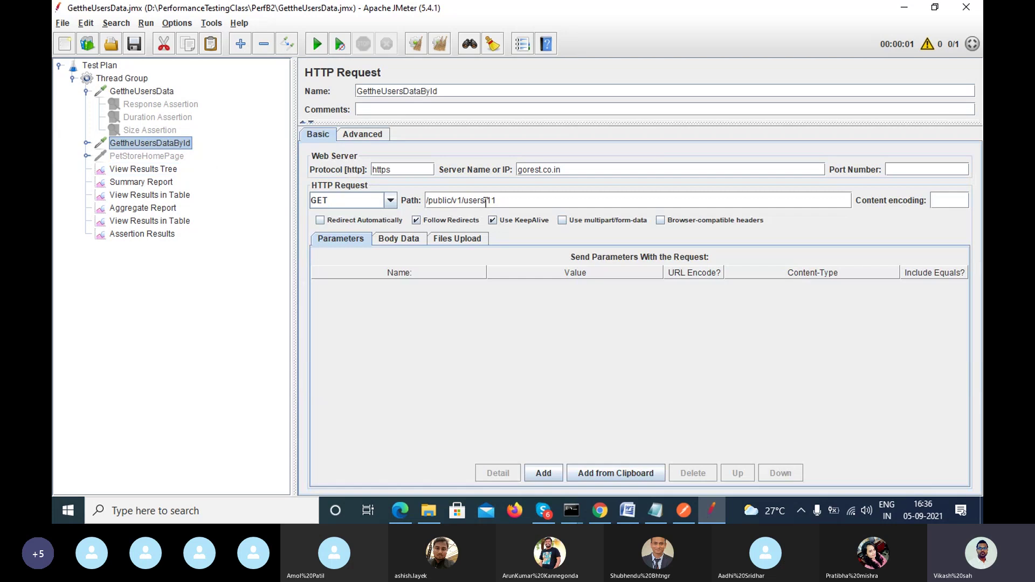
{"action": "left_click_drag", "start_coordinate": [486, 202], "coordinate": [498, 200]}
- Confirm GettheUsersDataById returned response code 200 and collapse the GettheUsersData node
{"action": "left_click", "coordinate": [152, 233]}
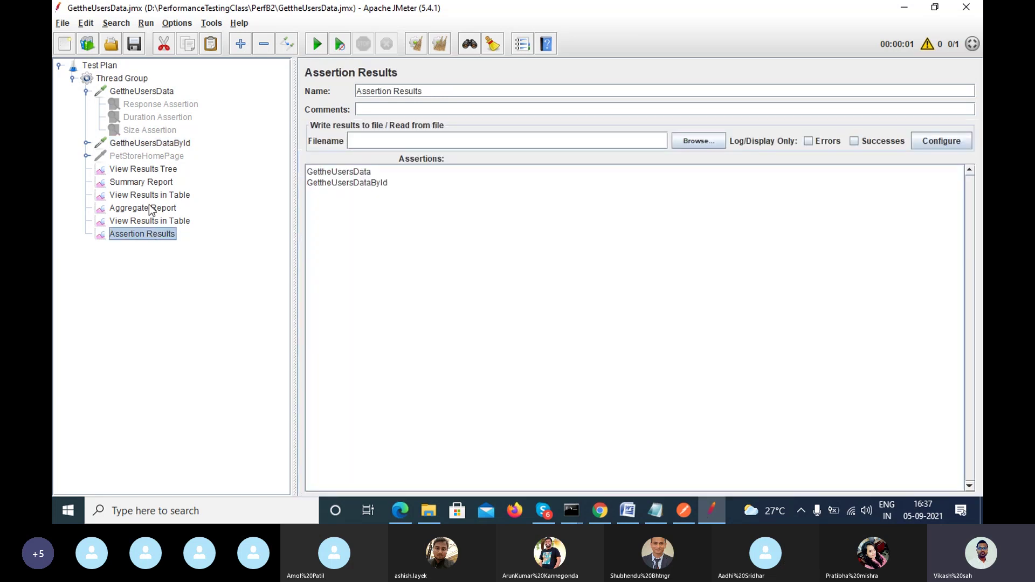
{"action": "left_click", "coordinate": [145, 169]}
{"action": "left_click", "coordinate": [459, 203]}
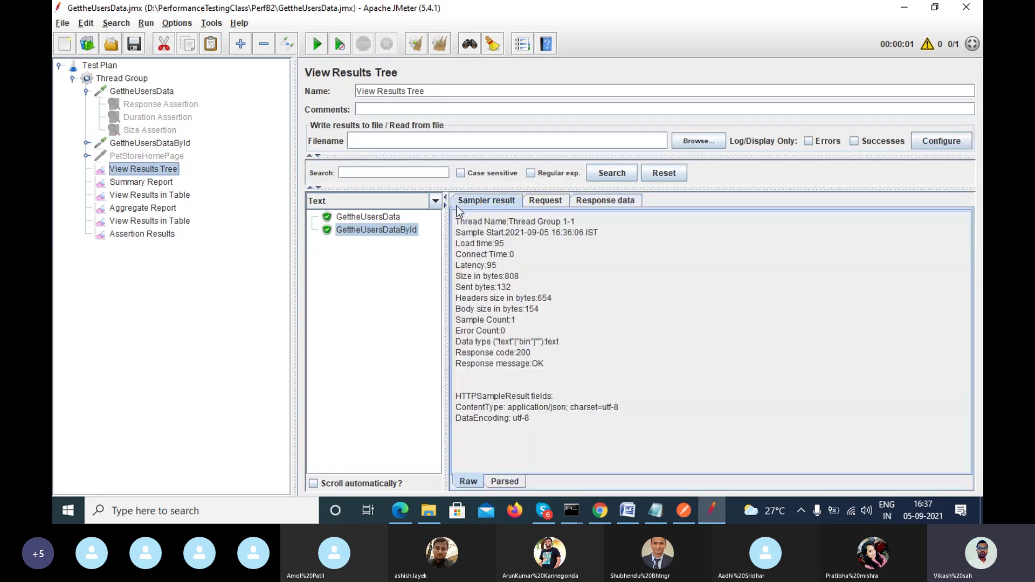
{"action": "left_click_drag", "start_coordinate": [517, 354], "coordinate": [533, 353]}
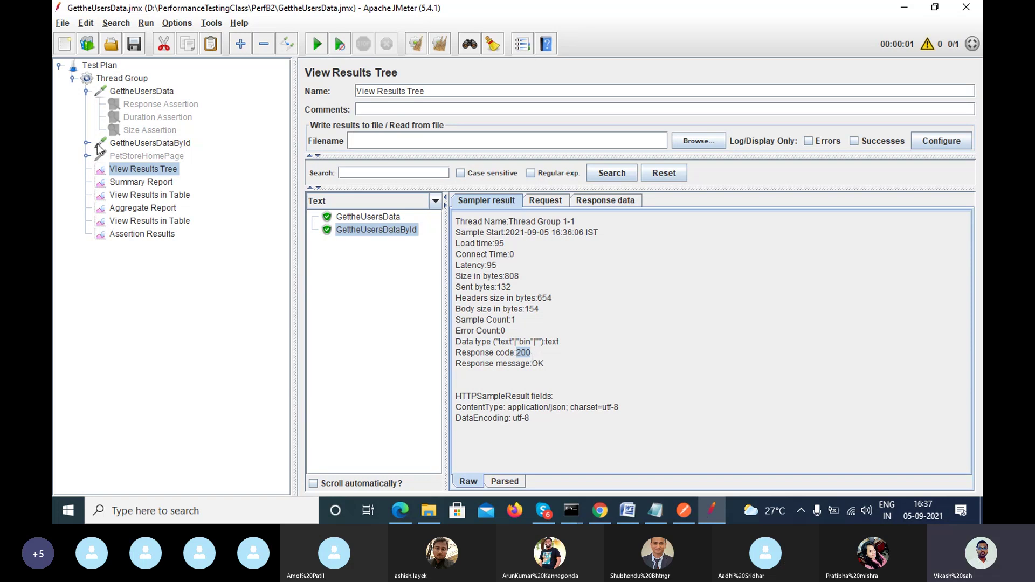
{"action": "left_click", "coordinate": [85, 92]}
- Add a new HTTP Request sampler to the Thread Group named 'Create the users'
{"action": "left_click", "coordinate": [128, 80]}
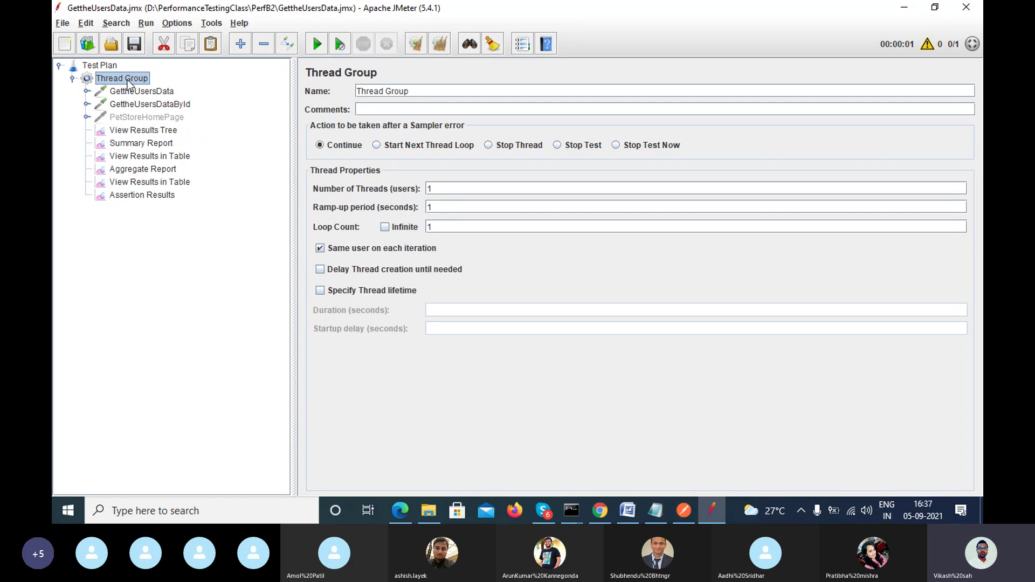
{"action": "right_click", "coordinate": [131, 80]}
{"action": "mouse_move", "coordinate": [214, 86]}
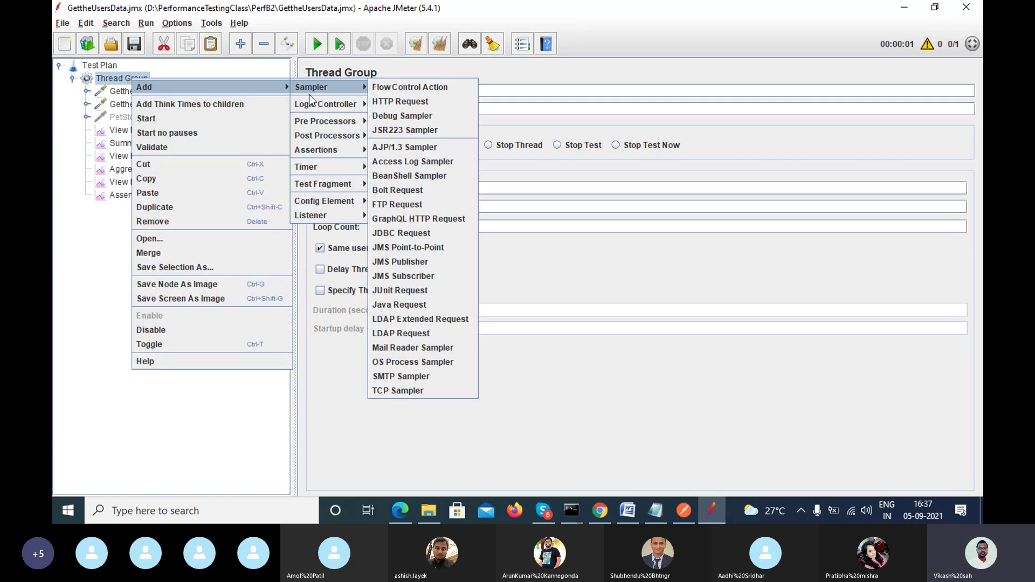
{"action": "mouse_move", "coordinate": [334, 90]}
{"action": "left_click", "coordinate": [404, 101]}
{"action": "triple_click", "coordinate": [419, 92]}
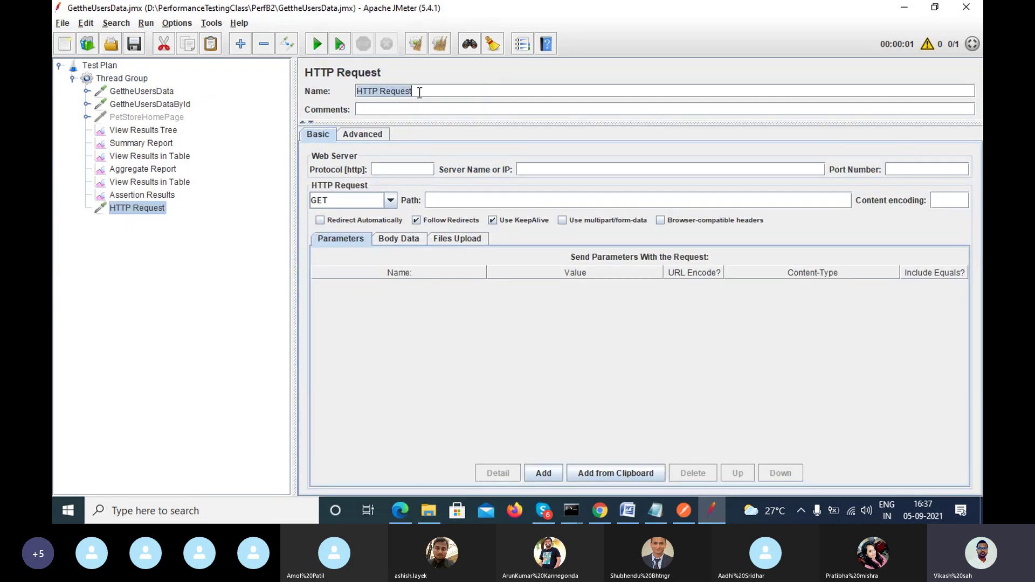
{"action": "type", "text": "Create "}
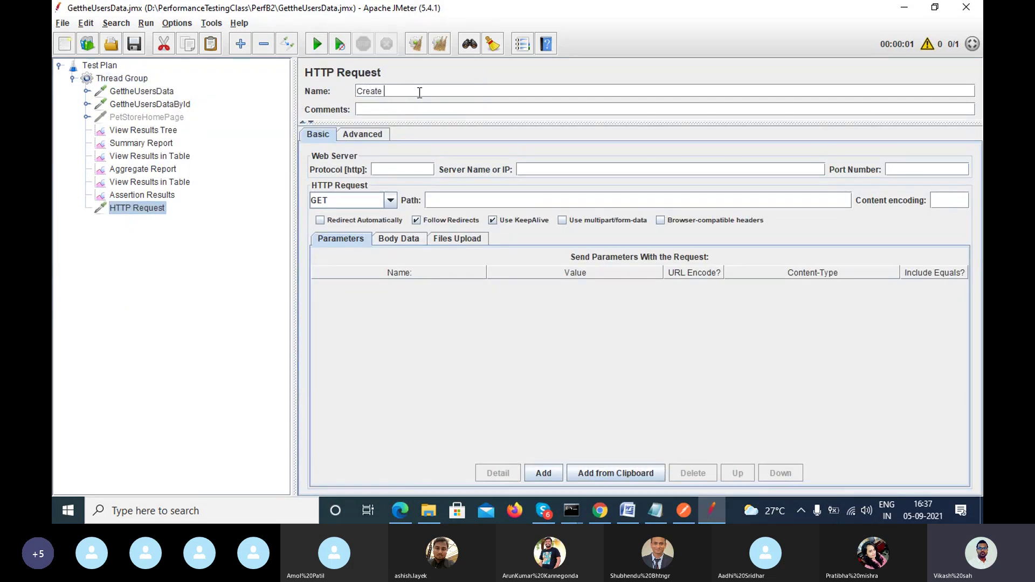
{"action": "type", "text": "the users"}
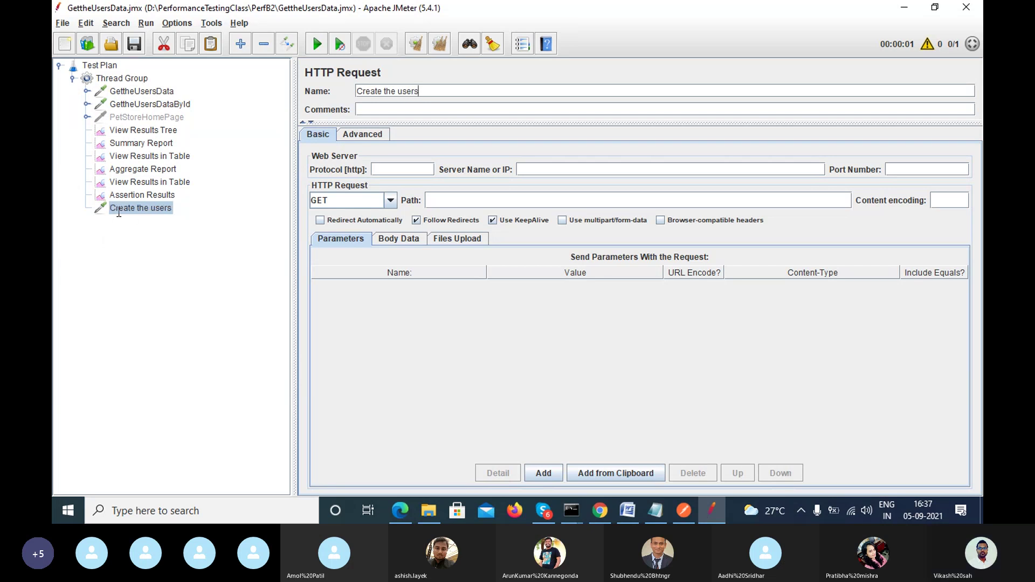
- Move 'Create the users' to sit right after GettheUsersDataById
{"action": "right_click", "coordinate": [118, 212]}
{"action": "left_click", "coordinate": [115, 209]}
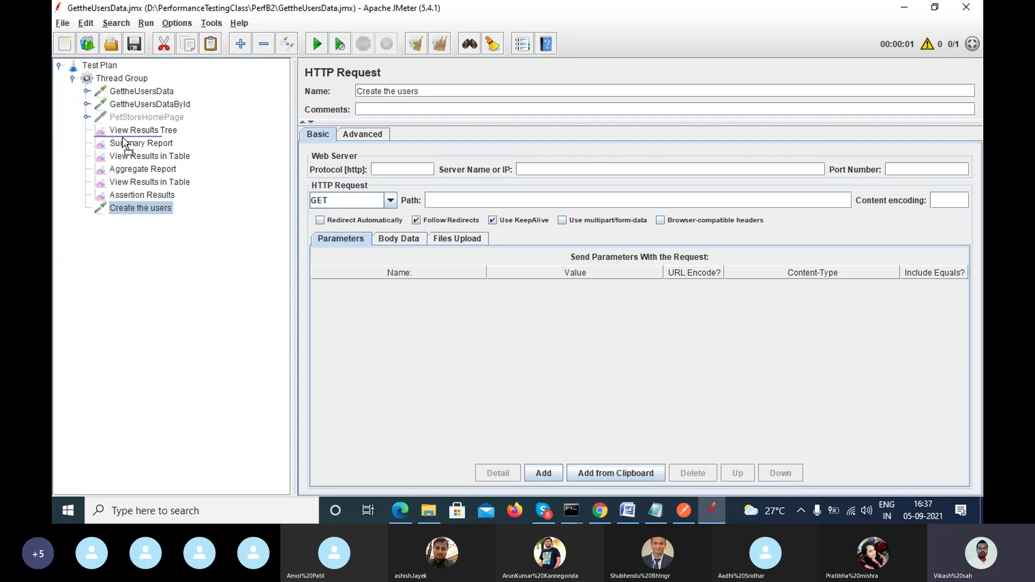
{"action": "left_click_drag", "start_coordinate": [125, 121], "coordinate": [125, 122]}
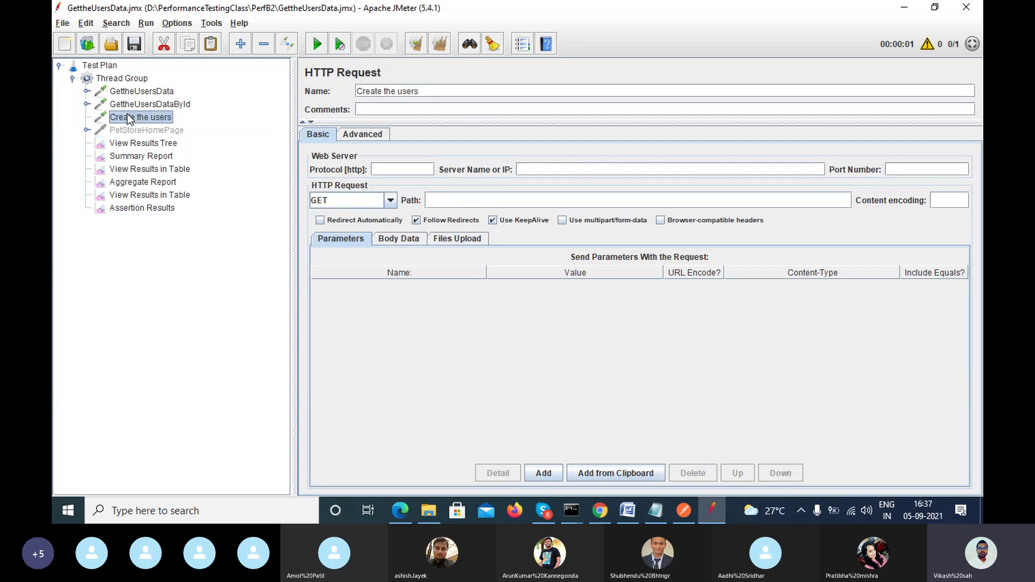
- Copy server name gorest.co.in into 'Create the users' and set its protocol to https
{"action": "left_click", "coordinate": [176, 104]}
{"action": "triple_click", "coordinate": [582, 169]}
{"action": "key", "text": "ctrl+c"}
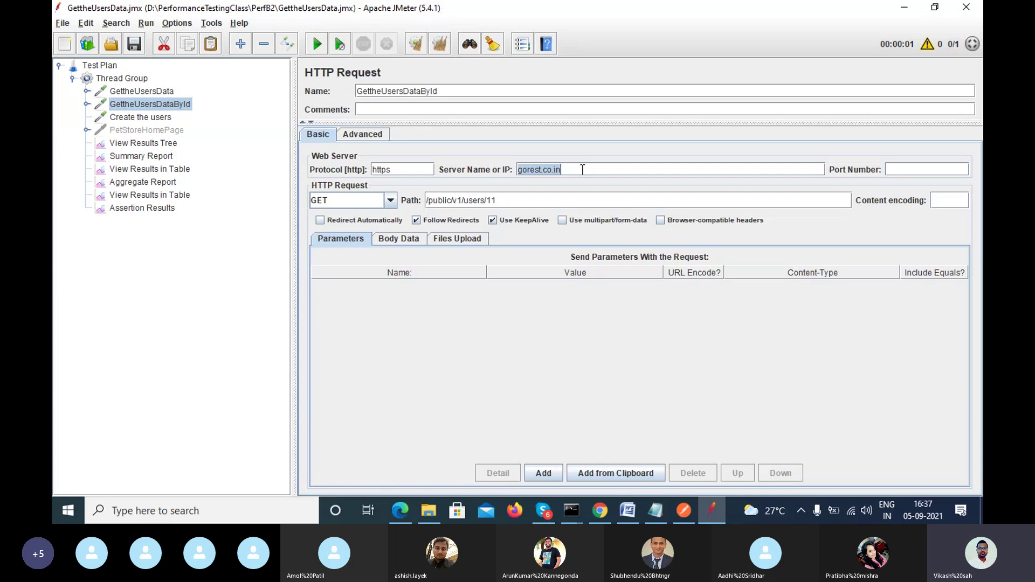
{"action": "left_click", "coordinate": [146, 119]}
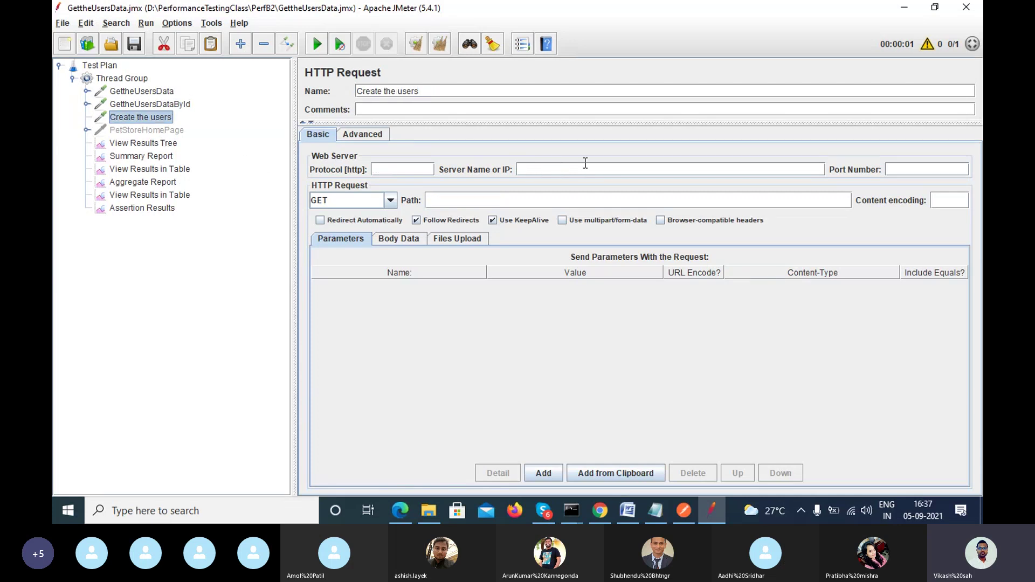
{"action": "left_click", "coordinate": [570, 172]}
{"action": "key", "text": "ctrl+v"}
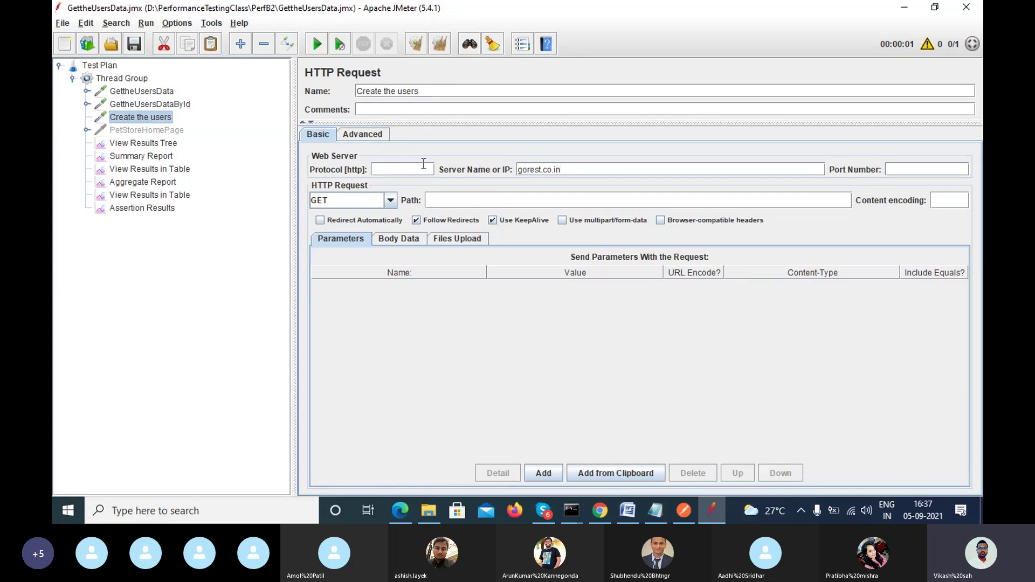
{"action": "left_click", "coordinate": [424, 164]}
{"action": "type", "text": "https"}
- Copy the path /public/v1/users from GettheUsersData into 'Create the users'
{"action": "left_click", "coordinate": [165, 93]}
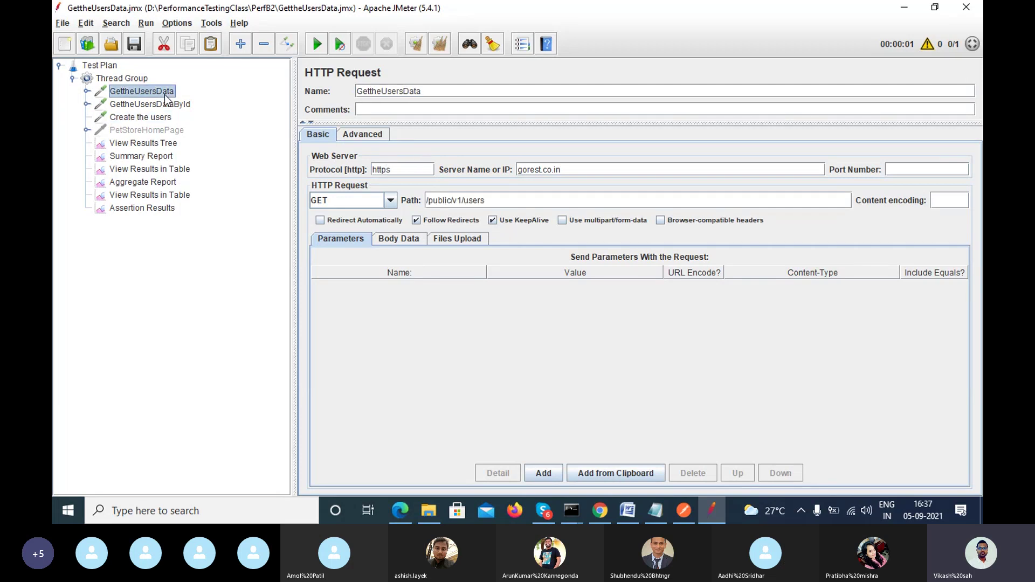
{"action": "triple_click", "coordinate": [497, 203]}
{"action": "key", "text": "ctrl+c"}
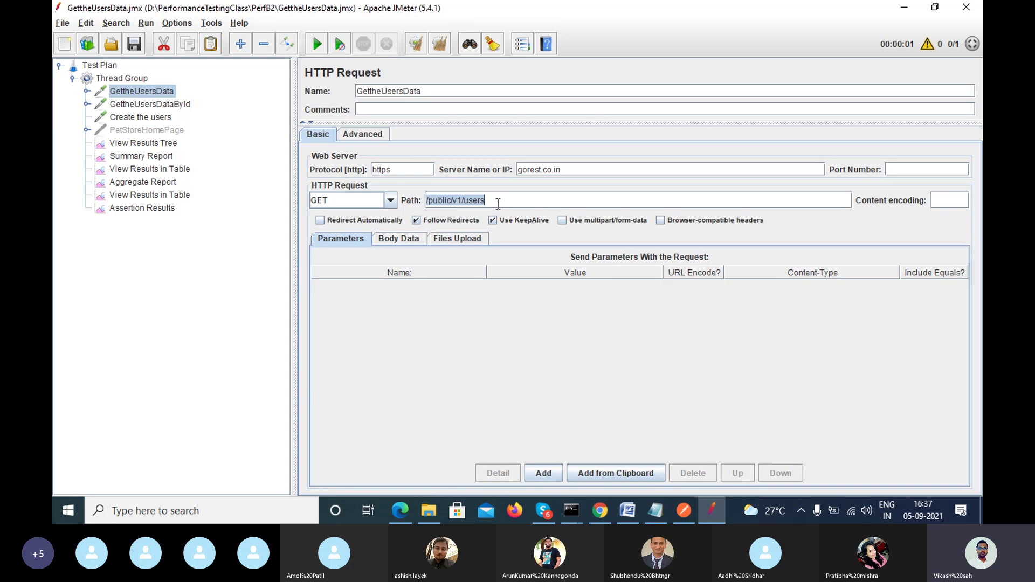
{"action": "left_click", "coordinate": [156, 119]}
{"action": "left_click", "coordinate": [452, 199]}
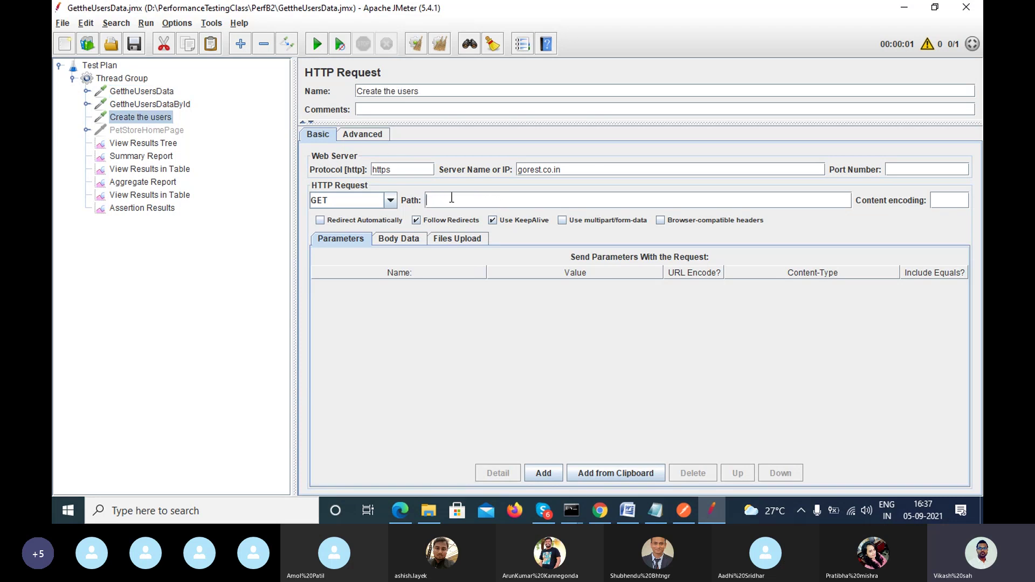
{"action": "key", "text": "ctrl+v"}
{"action": "left_click", "coordinate": [683, 510]}
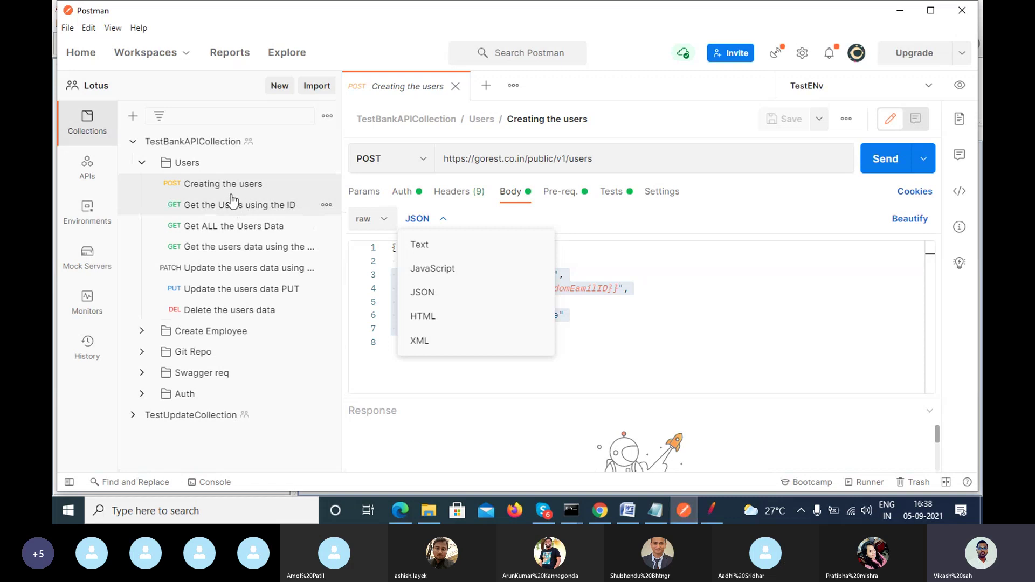
{"action": "left_click", "coordinate": [575, 340]}
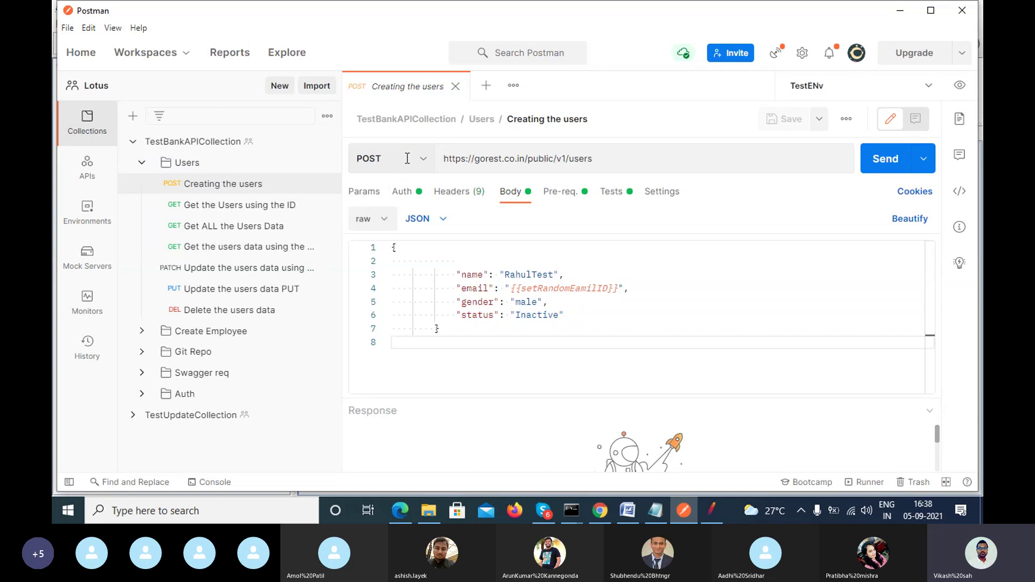
- Set the Create the users request method to POST
{"action": "key", "text": "alt+Tab"}
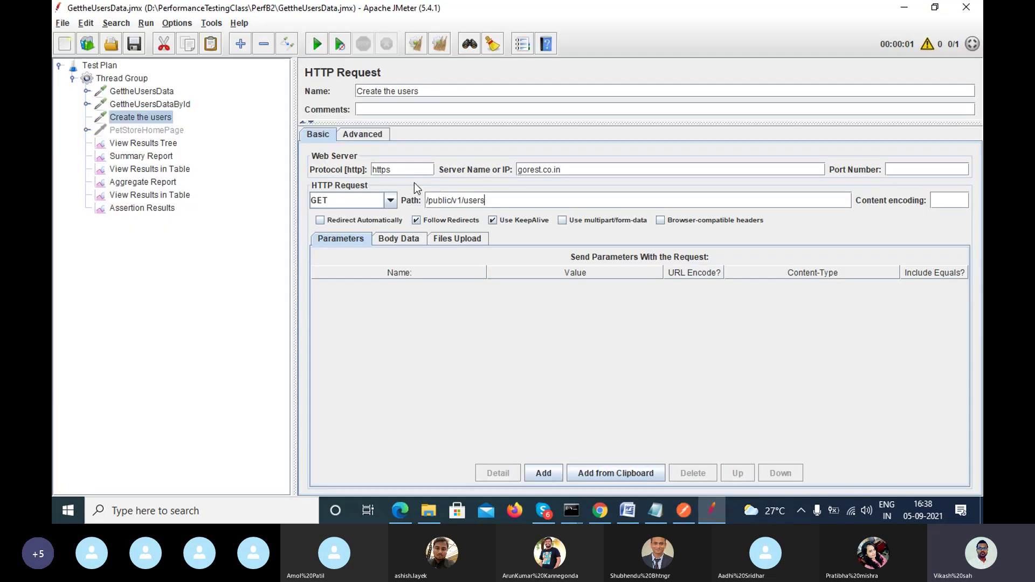
{"action": "left_click", "coordinate": [391, 200]}
{"action": "left_click", "coordinate": [342, 216]}
- Open the Body Data editor and copy the entire JSON body from Postman
{"action": "left_click", "coordinate": [491, 204]}
{"action": "left_click", "coordinate": [405, 244]}
{"action": "key", "text": "alt+Tab"}
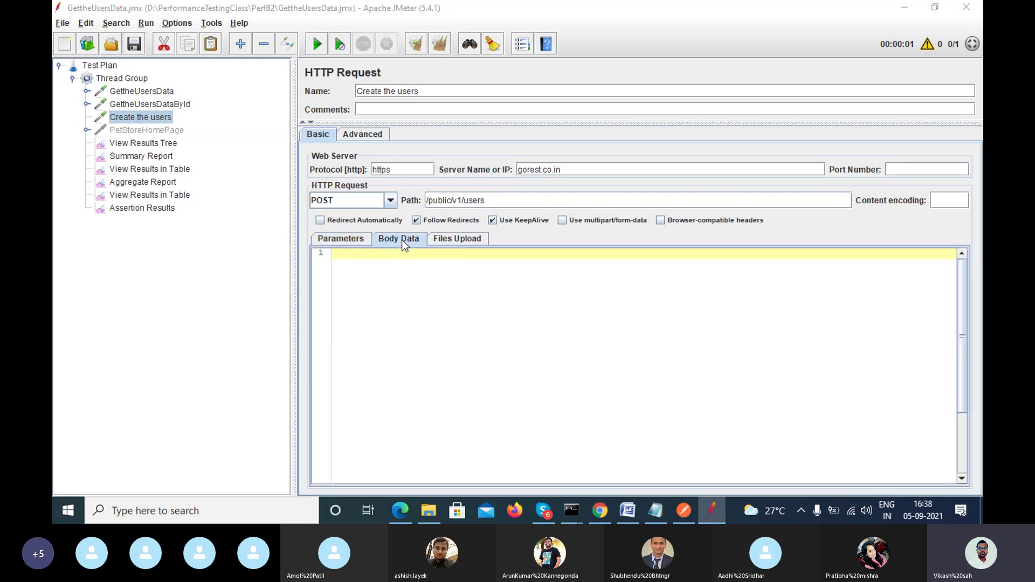
{"action": "left_click", "coordinate": [467, 305]}
{"action": "key", "text": "ctrl+a"}
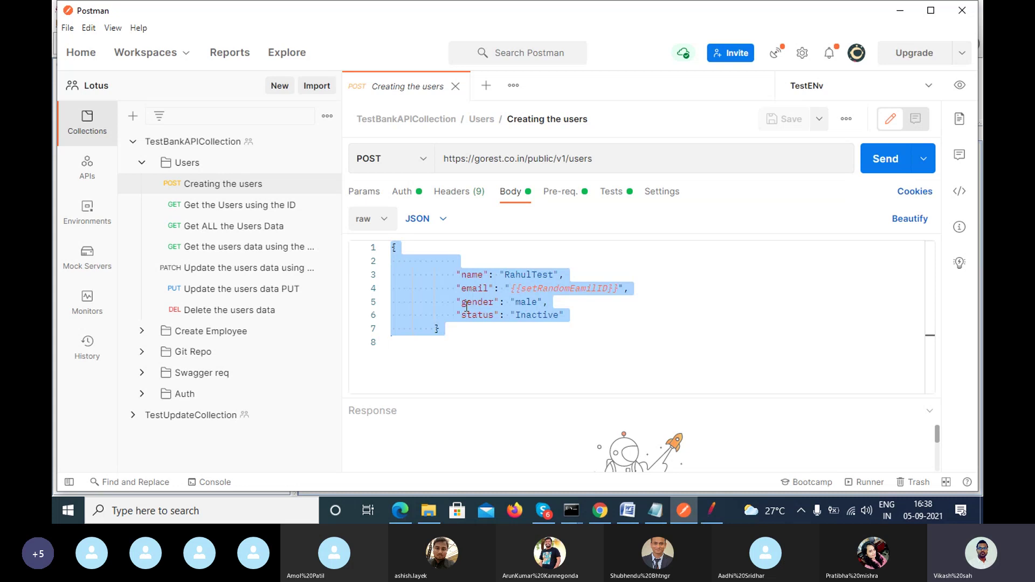
{"action": "key", "text": "alt+Tab"}
- Paste the JSON body and replace the random email placeholder with a fixed Gmail test address
{"action": "type", "text": "{  \t\t\"name\": \"RahulTest\", \t\t\"email\": \"{{setRandomEamilID}}\", \t\t\"gender\": \"male\", \t\t\"status\": \"Inactive\" \t}"}
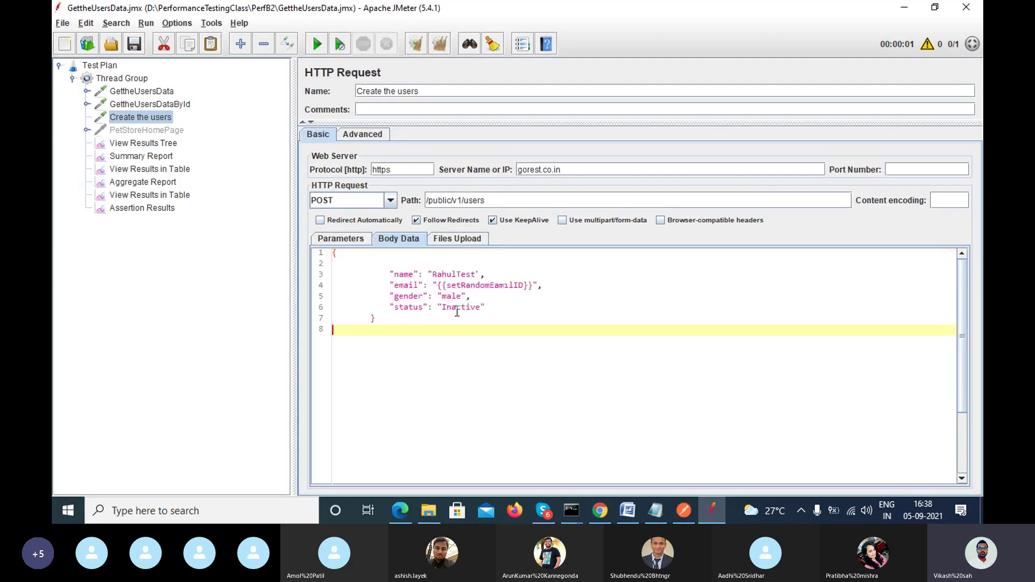
{"action": "double_click", "coordinate": [402, 274]}
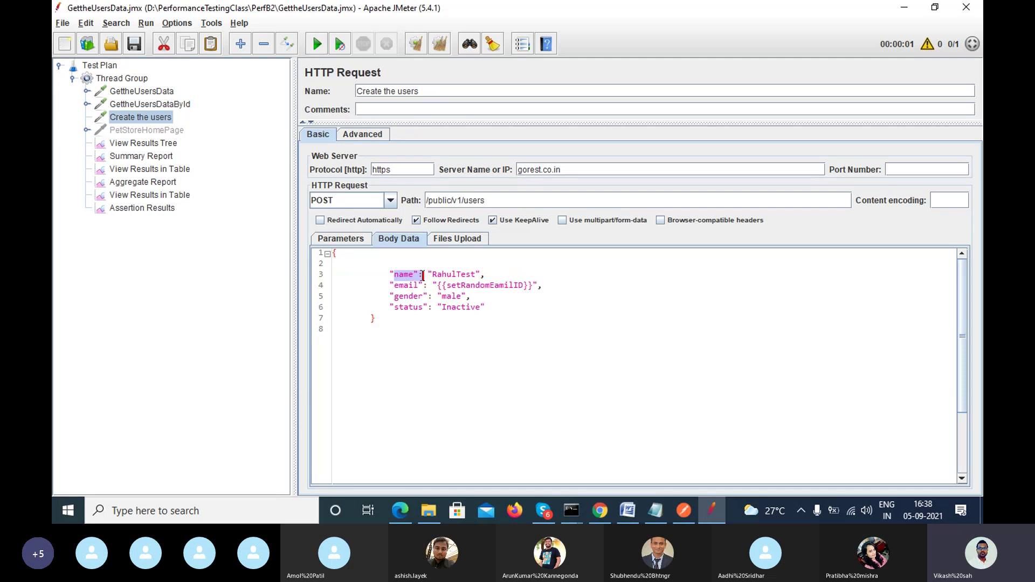
{"action": "double_click", "coordinate": [406, 285]}
{"action": "left_click_drag", "start_coordinate": [394, 296], "coordinate": [438, 285]}
{"action": "left_click", "coordinate": [532, 288]}
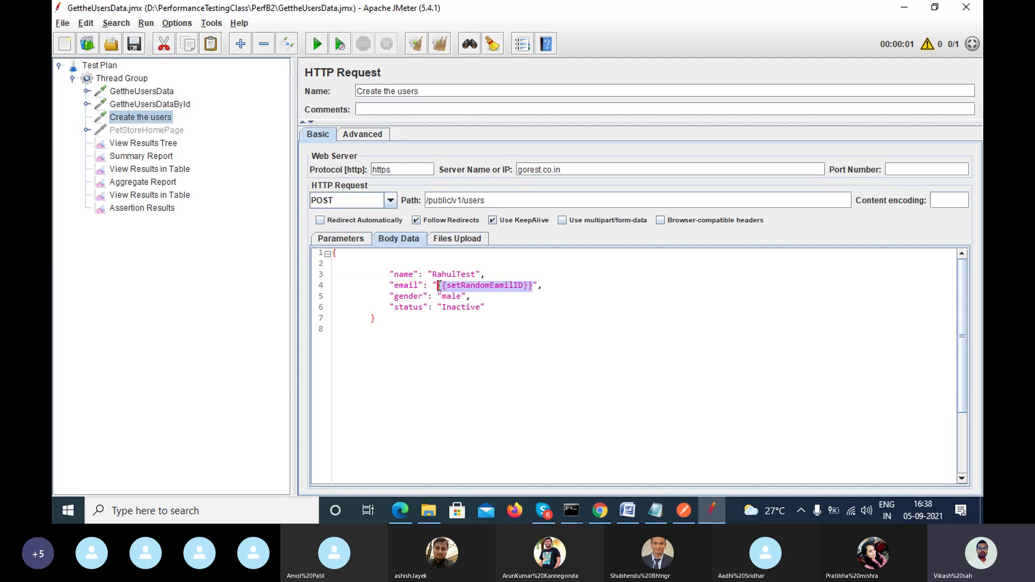
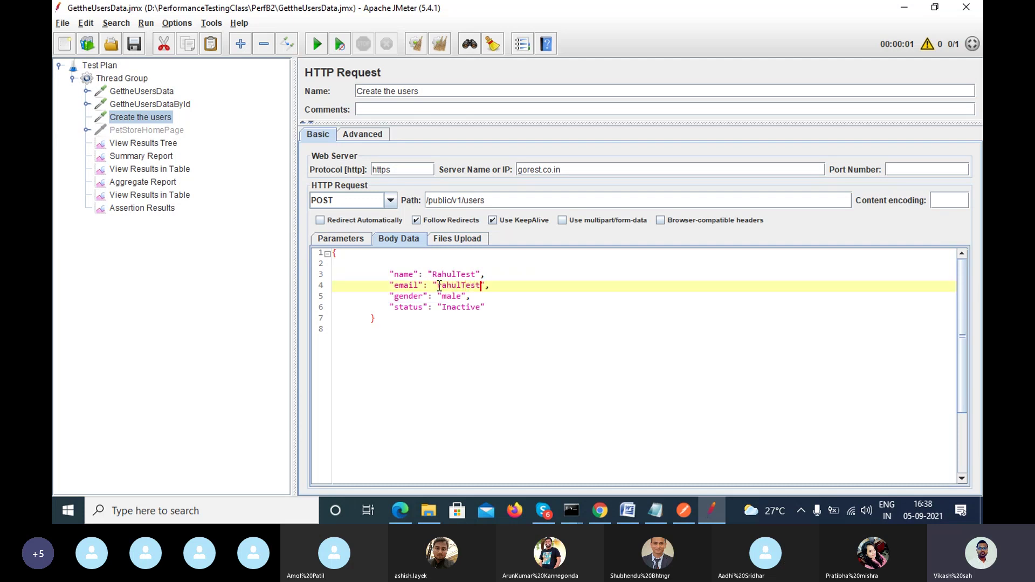
- Walk through the body's name, email, gender and status fields
{"action": "left_click", "coordinate": [438, 318]}
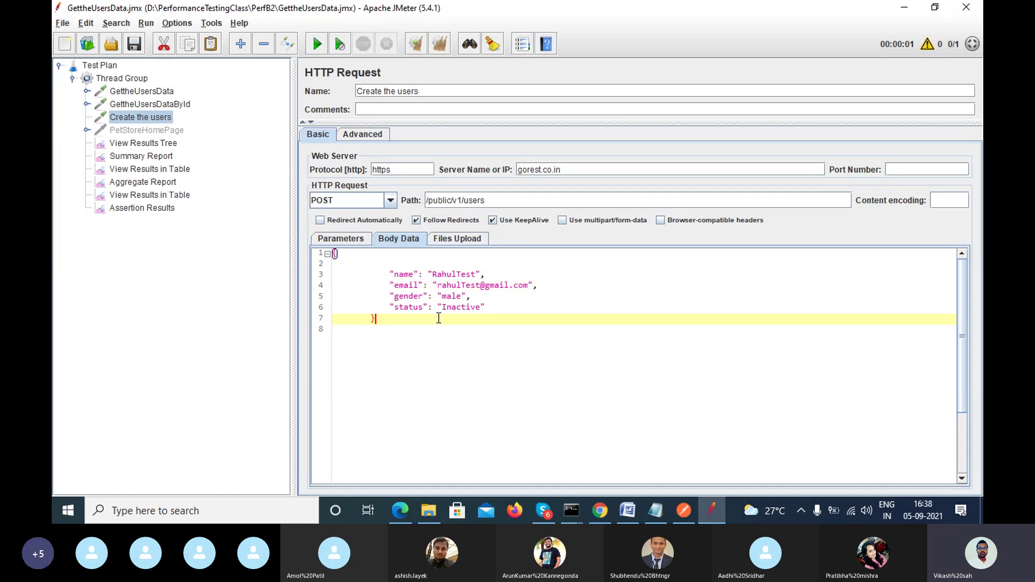
{"action": "left_click_drag", "start_coordinate": [390, 275], "coordinate": [411, 276]}
{"action": "left_click", "coordinate": [412, 314]}
{"action": "left_click", "coordinate": [403, 285]}
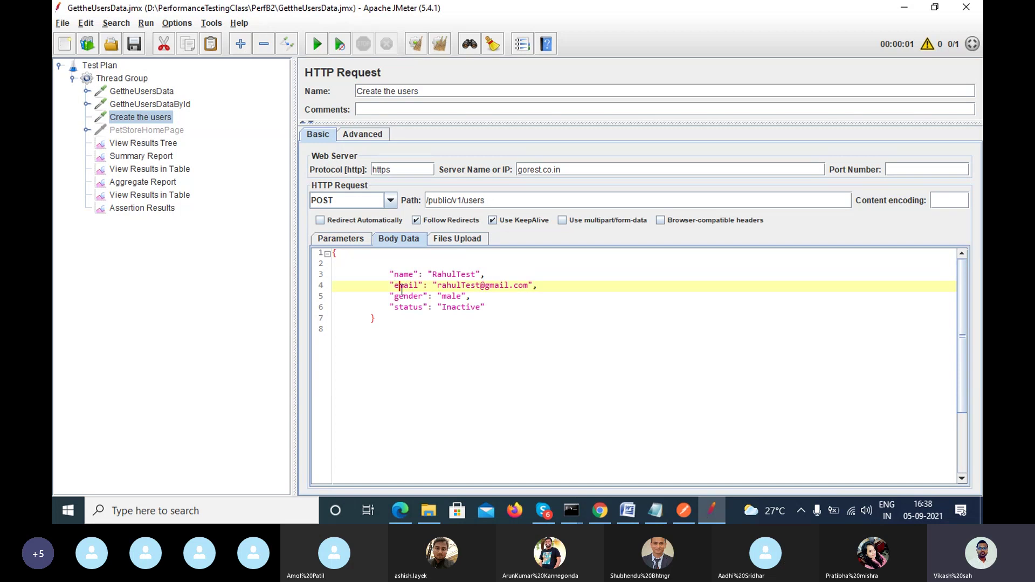
{"action": "left_click", "coordinate": [401, 297]}
{"action": "left_click", "coordinate": [404, 309]}
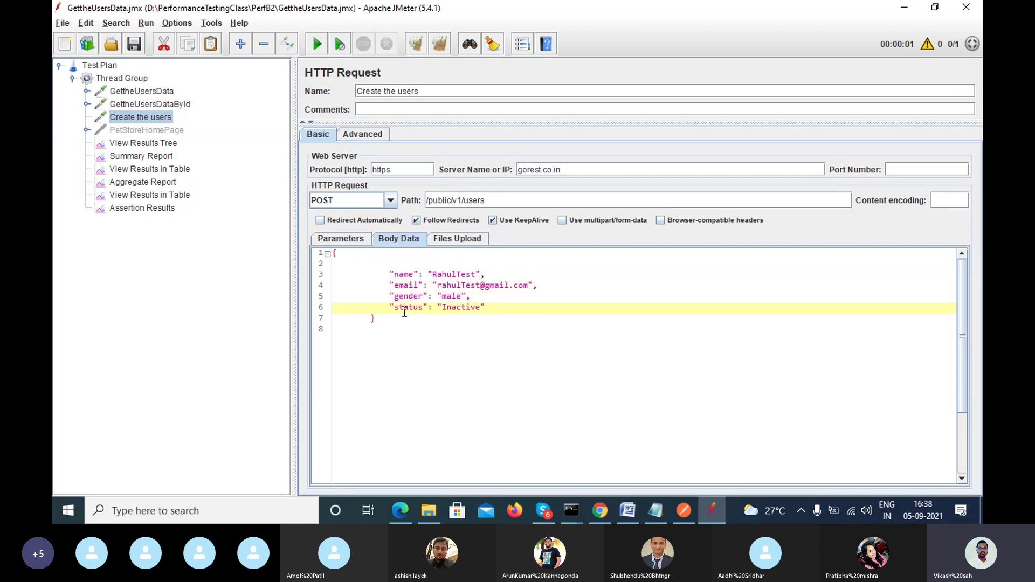
{"action": "left_click", "coordinate": [367, 319]}
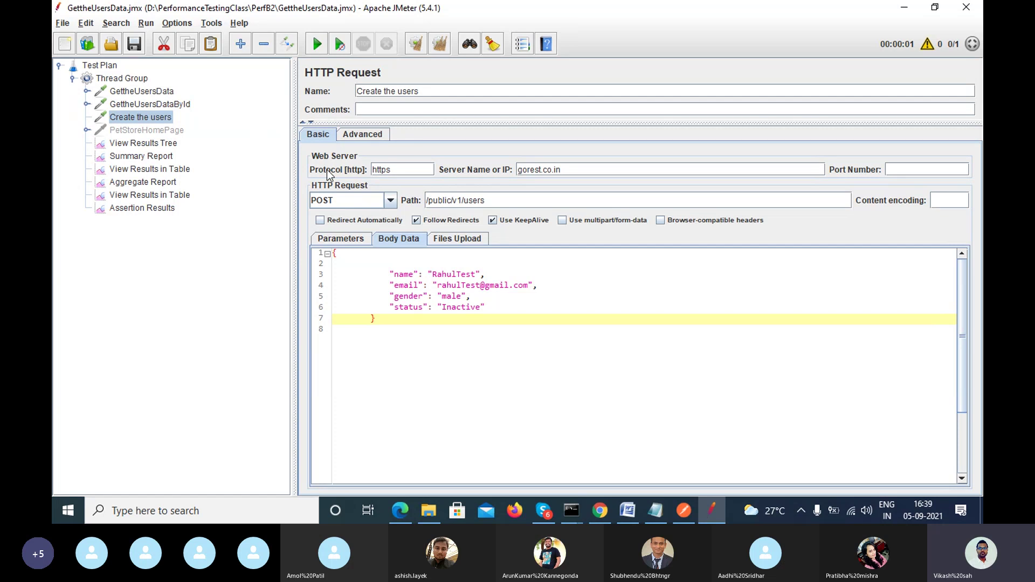
{"action": "key", "text": "ctrl+Home"}
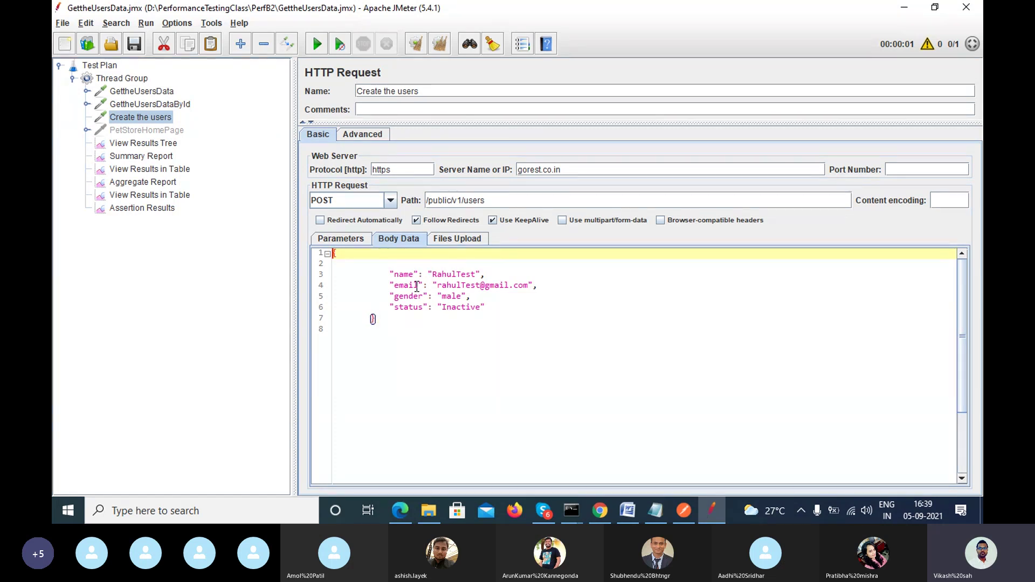
{"action": "left_click", "coordinate": [366, 320]}
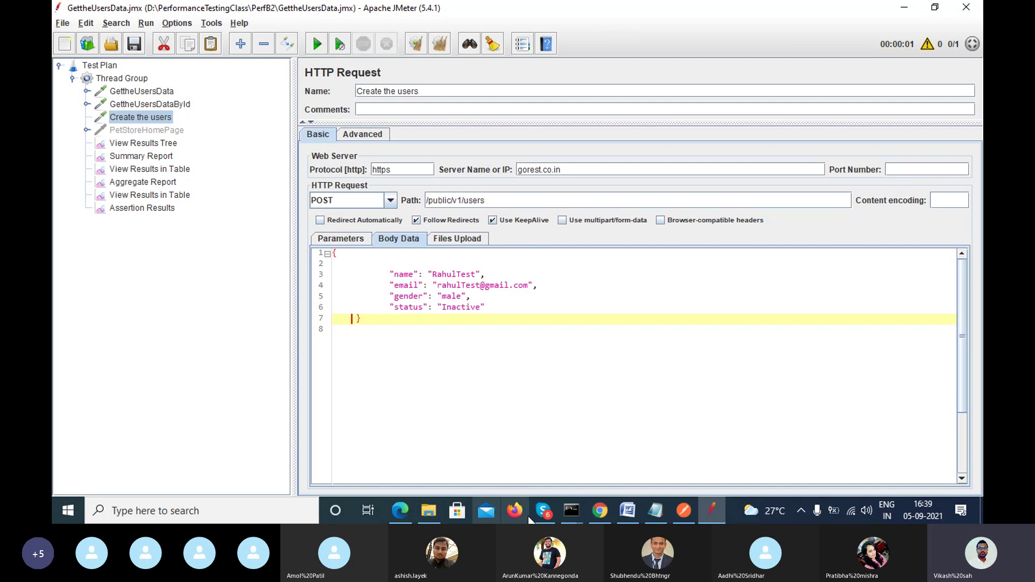
- Send the gorest.co.in link in the Skype call chat, then return to the gorest site
{"action": "left_click", "coordinate": [600, 510]}
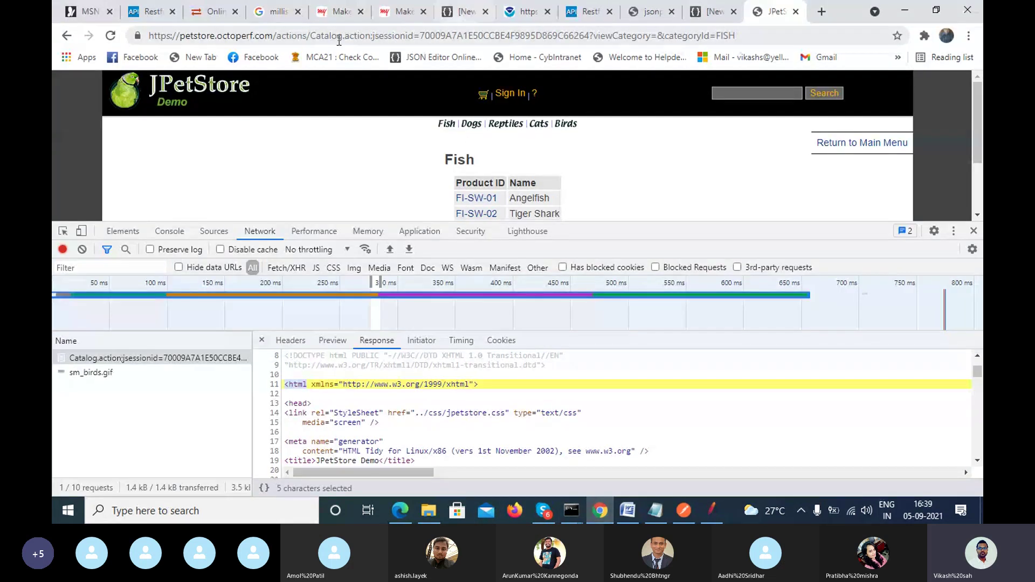
{"action": "left_click", "coordinate": [216, 12]}
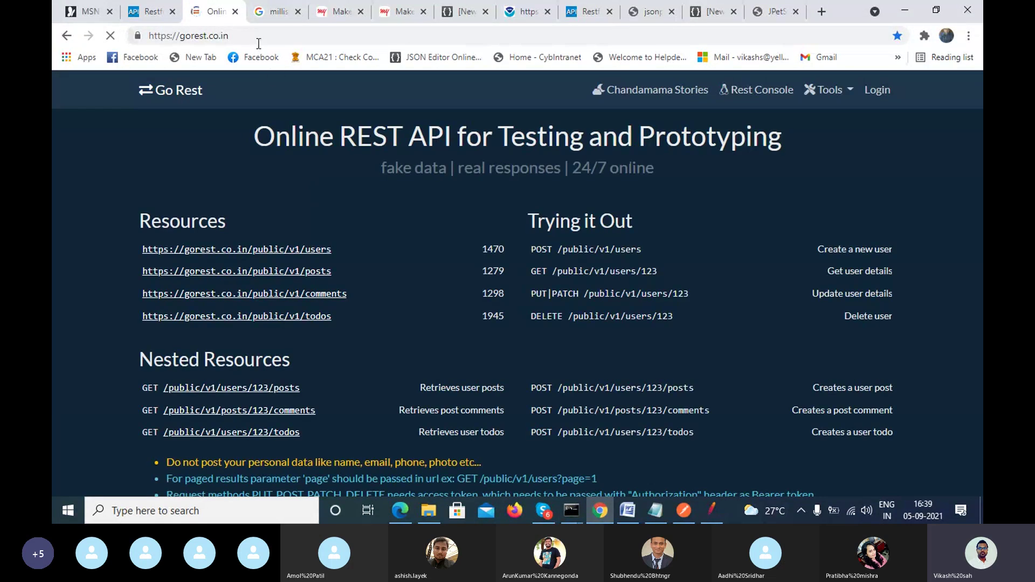
{"action": "left_click", "coordinate": [259, 38]}
{"action": "key", "text": "ctrl+c"}
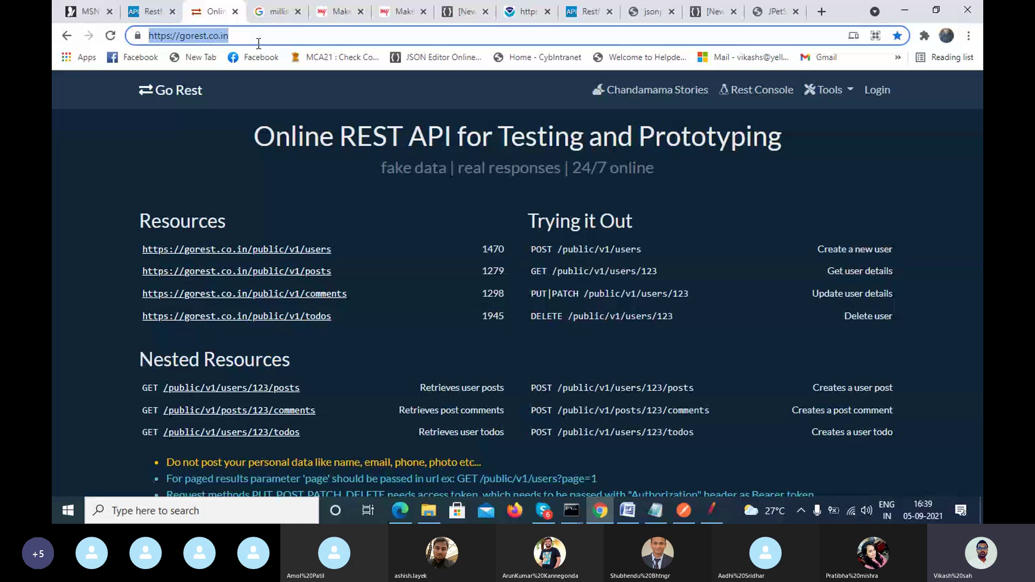
{"action": "left_click", "coordinate": [543, 511]}
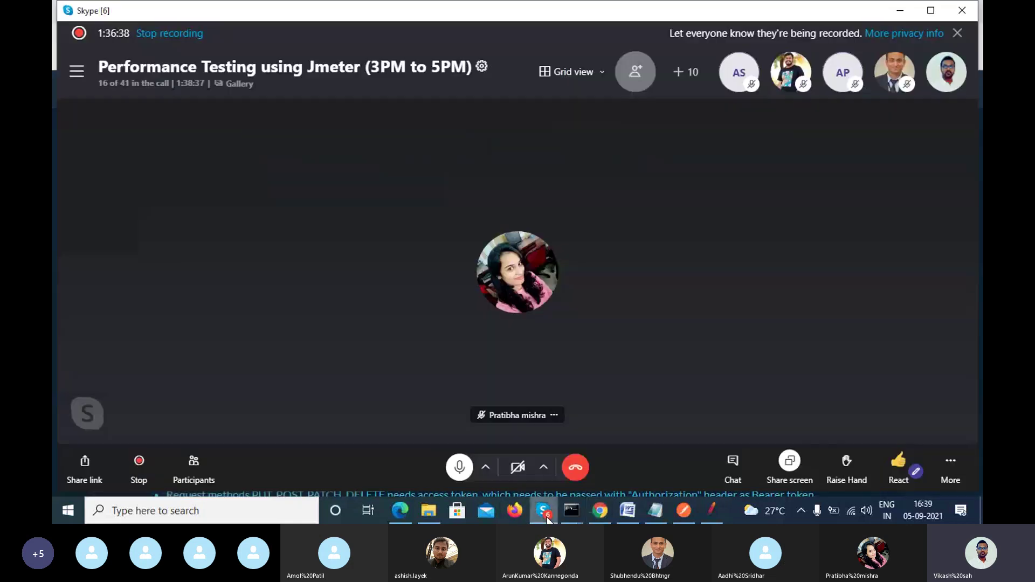
{"action": "left_click", "coordinate": [740, 463]}
{"action": "left_click", "coordinate": [840, 461]}
{"action": "key", "text": "ctrl+v"}
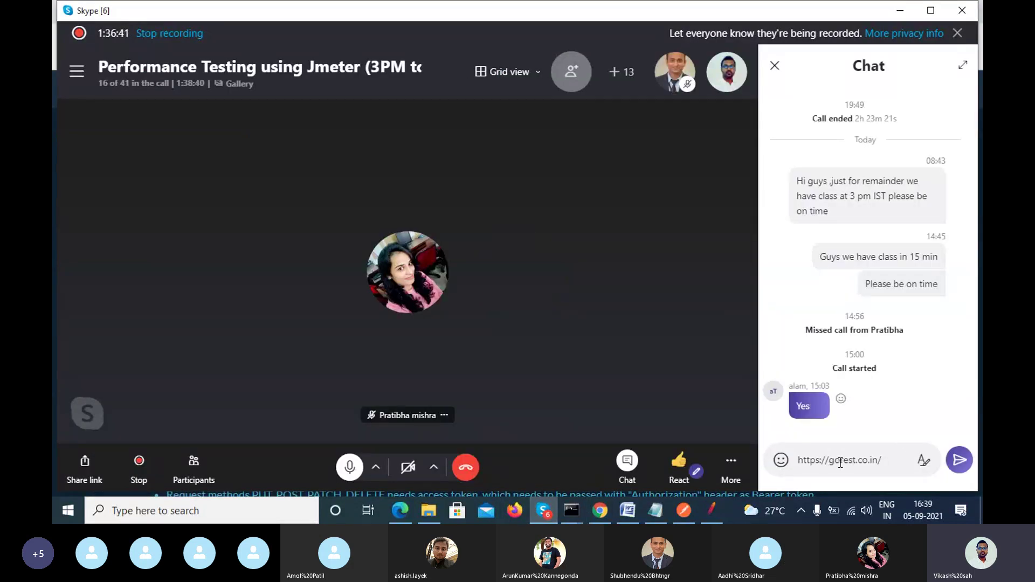
{"action": "key", "text": "Return"}
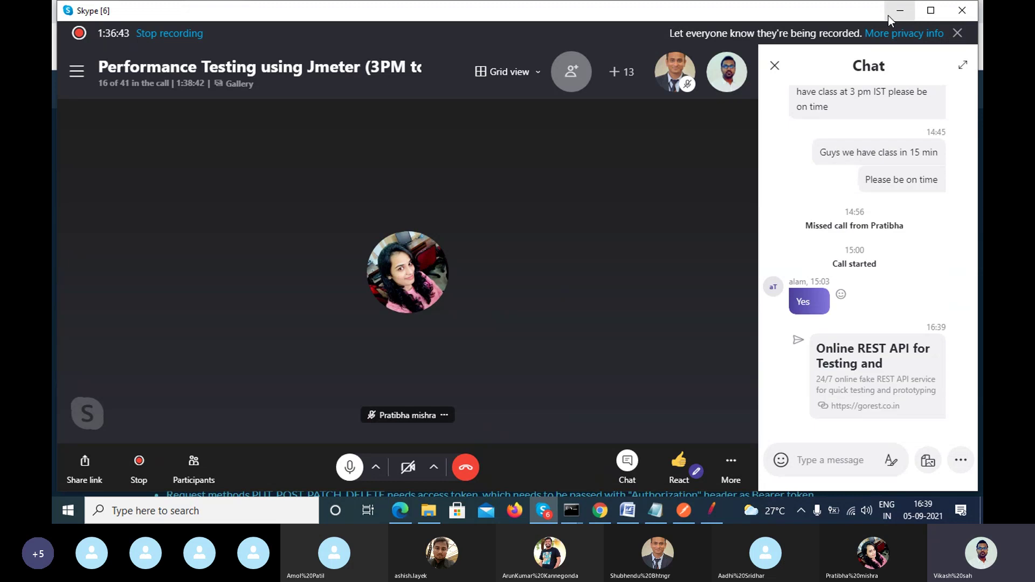
{"action": "left_click", "coordinate": [888, 15]}
{"action": "scroll", "coordinate": [350, 285], "scroll_direction": "down", "scroll_amount": 3}
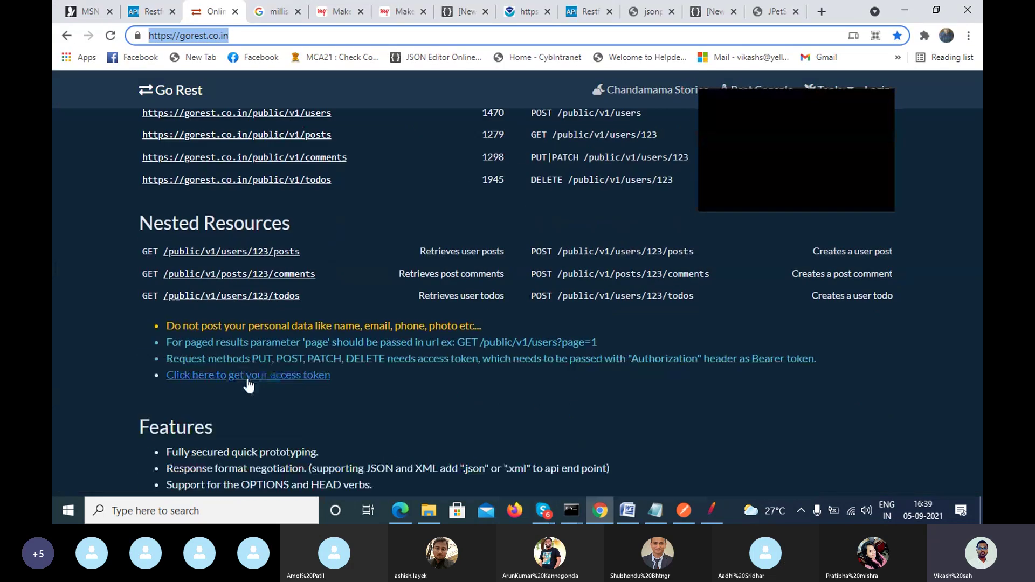
- Sign in to Go Rest with the Google account and select the personal API access token
{"action": "left_click", "coordinate": [248, 380]}
{"action": "left_click", "coordinate": [416, 285]}
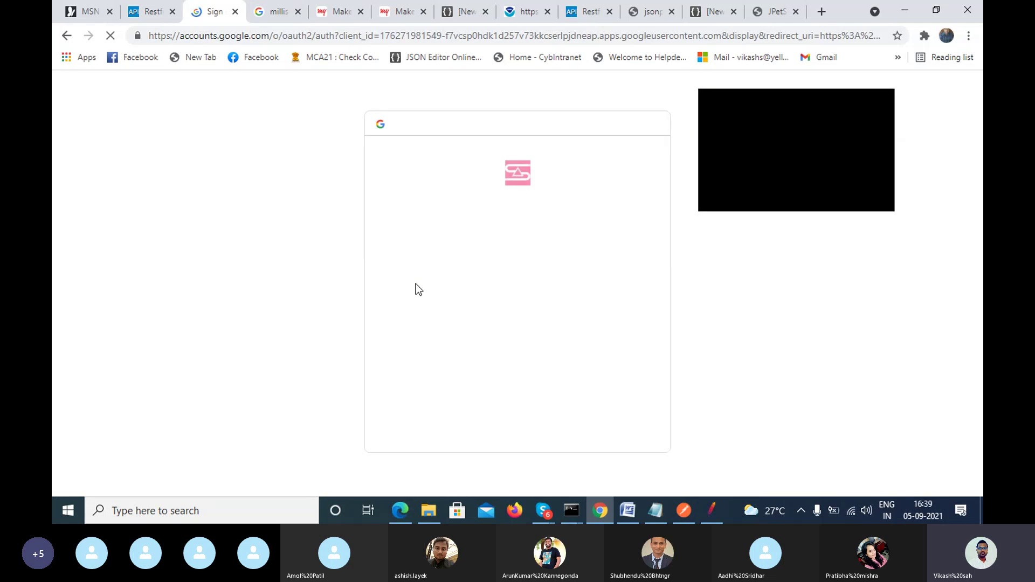
{"action": "left_click", "coordinate": [445, 343]}
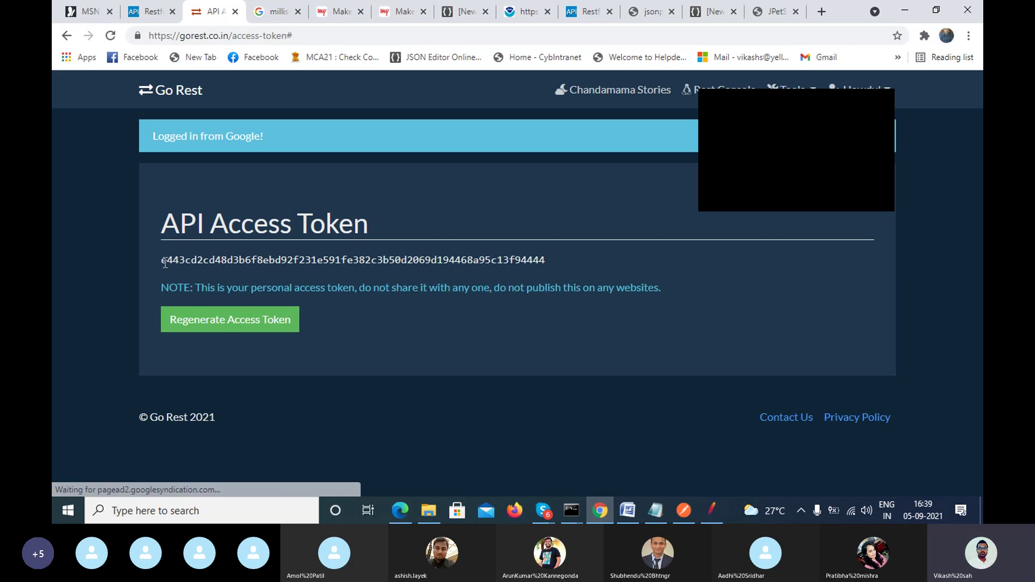
{"action": "left_click_drag", "start_coordinate": [164, 263], "coordinate": [548, 261]}
{"action": "key", "text": "ctrl+c"}
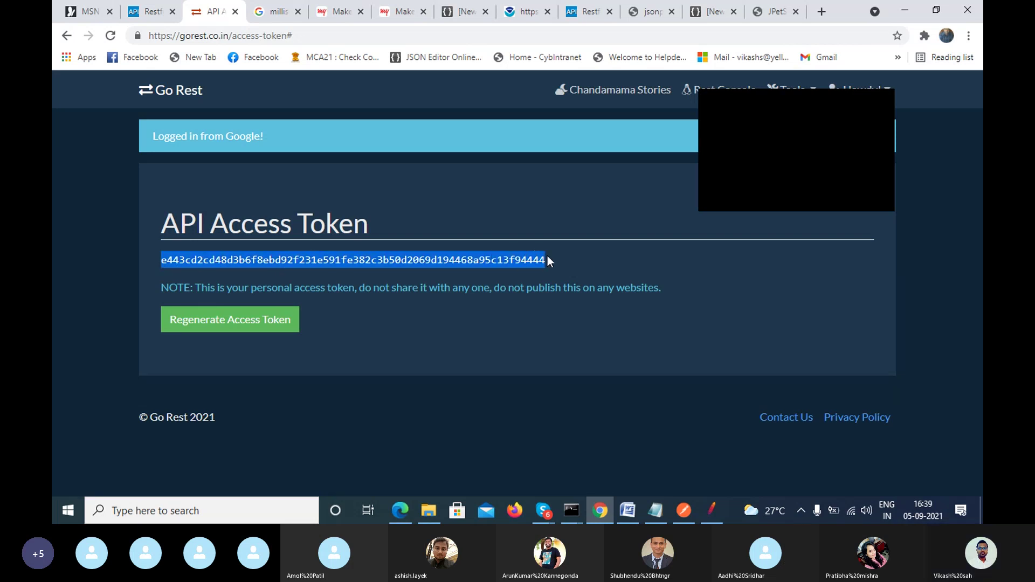
{"action": "left_click", "coordinate": [705, 521]}
{"action": "left_click", "coordinate": [536, 308]}
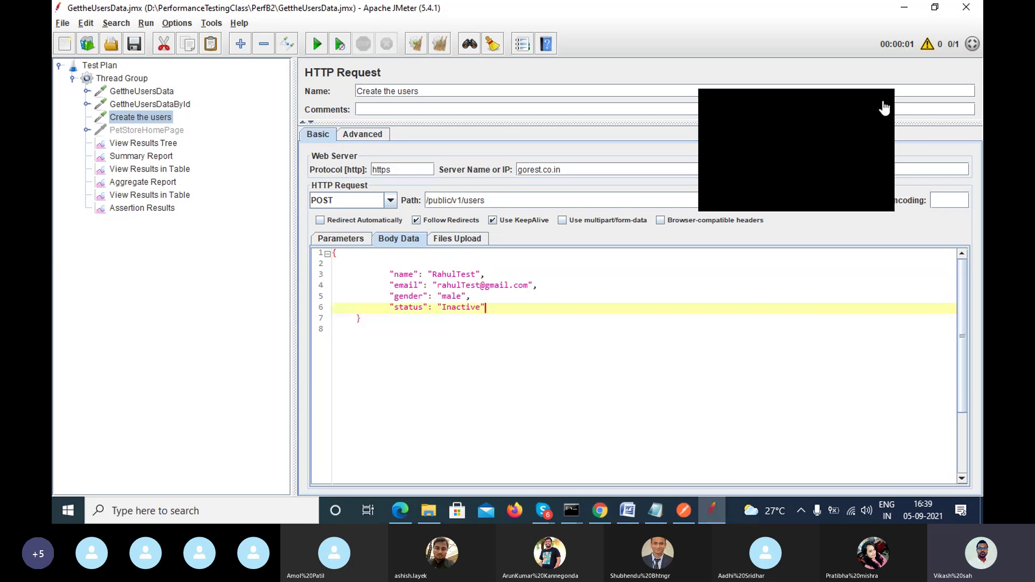
- Add an HTTP Header Manager config element under the Thread Group
{"action": "left_click", "coordinate": [132, 80]}
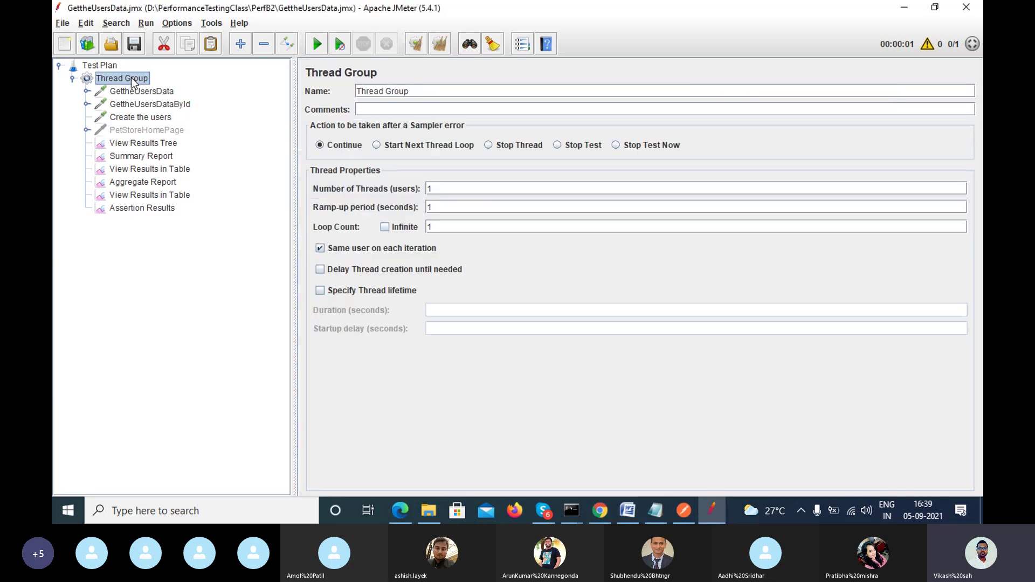
{"action": "right_click", "coordinate": [132, 80]}
{"action": "mouse_move", "coordinate": [199, 86]}
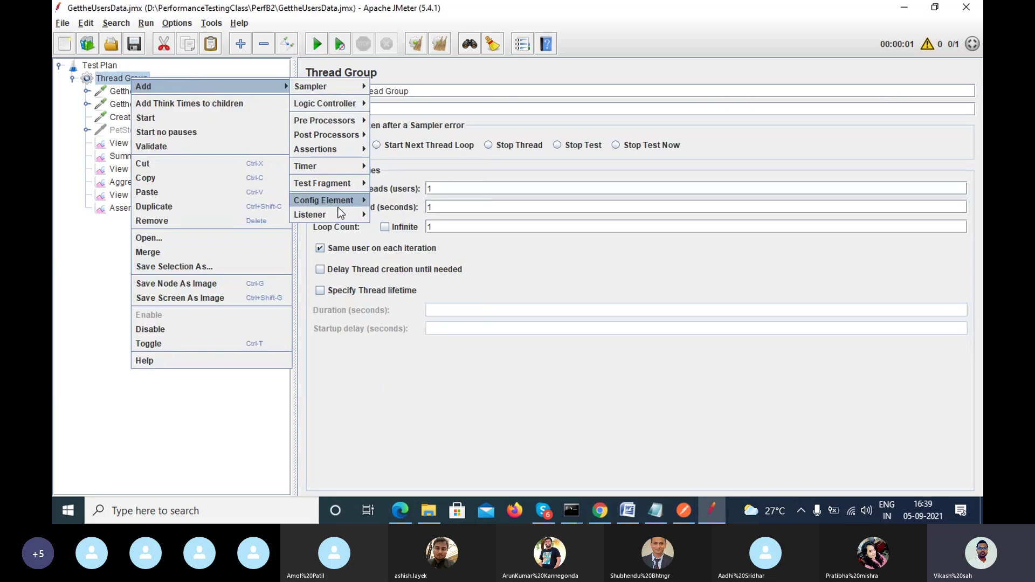
{"action": "mouse_move", "coordinate": [339, 207]}
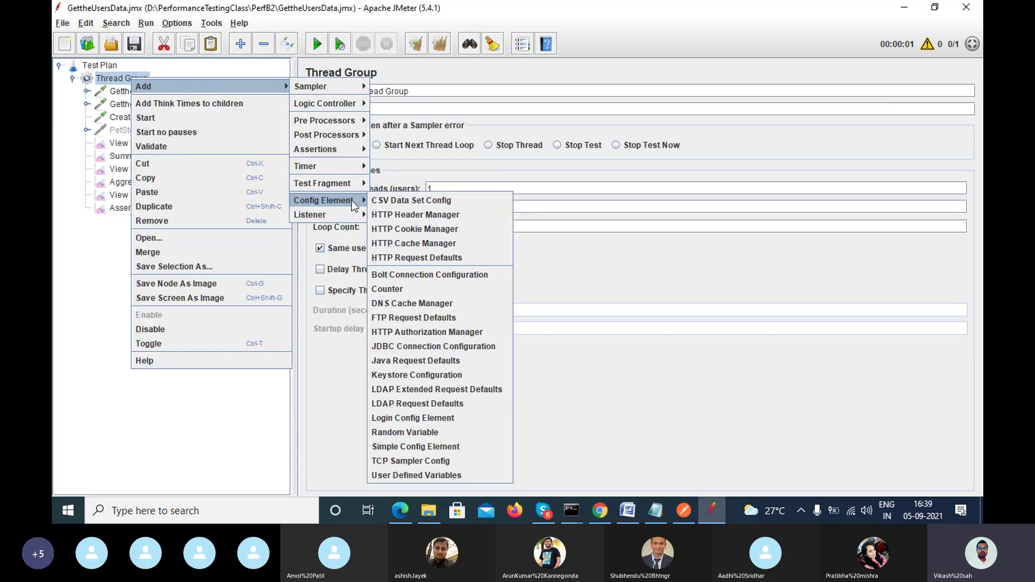
{"action": "left_click", "coordinate": [400, 215]}
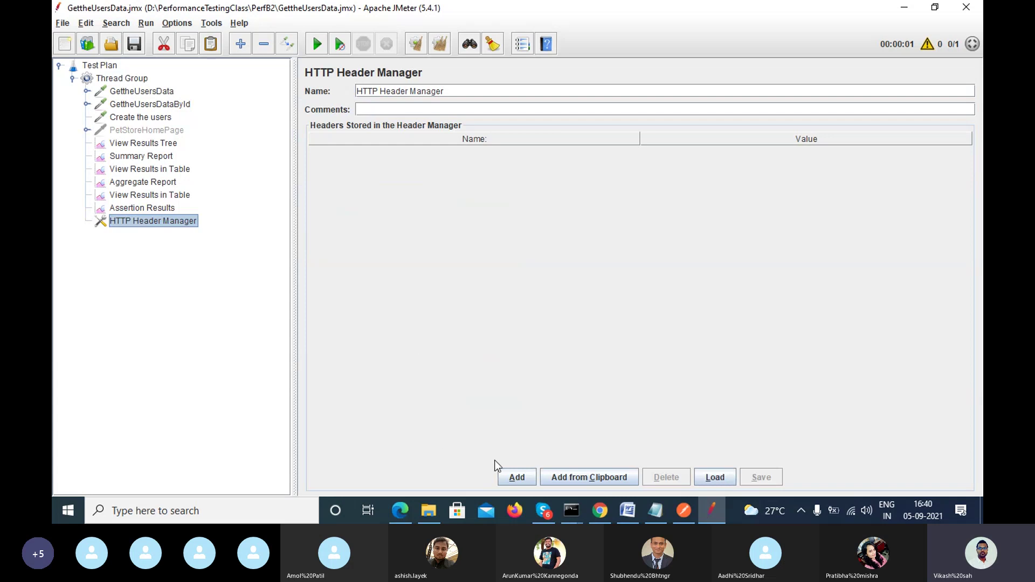
- Add an Authorization header whose value is 'Bearer' plus the pasted access token
{"action": "left_click", "coordinate": [518, 477]}
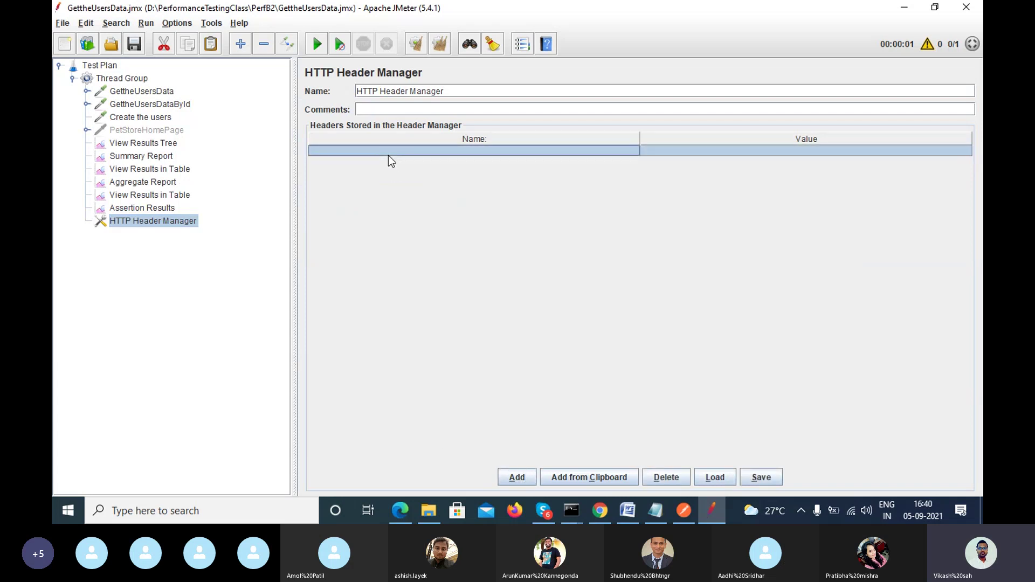
{"action": "double_click", "coordinate": [388, 155]}
{"action": "type", "text": "Author"}
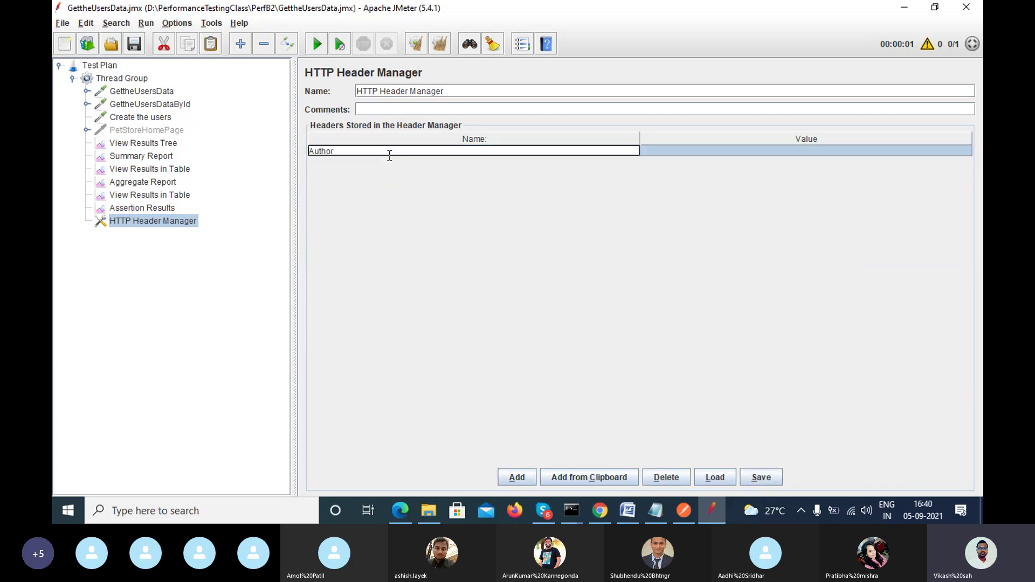
{"action": "type", "text": "ization"}
{"action": "double_click", "coordinate": [666, 152]}
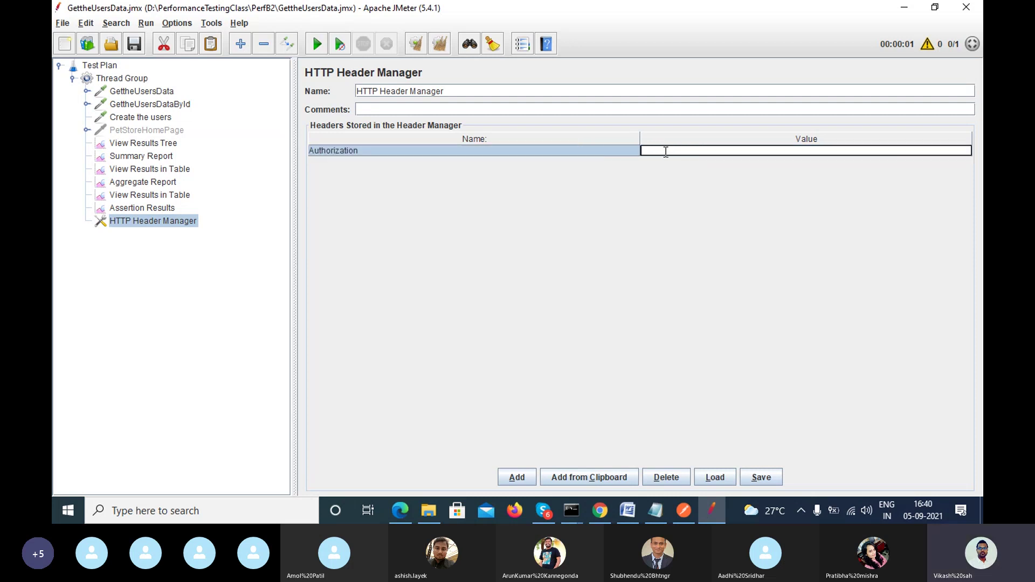
{"action": "type", "text": "Bearer"}
{"action": "key", "text": "ctrl+v"}
{"action": "key", "text": "Return"}
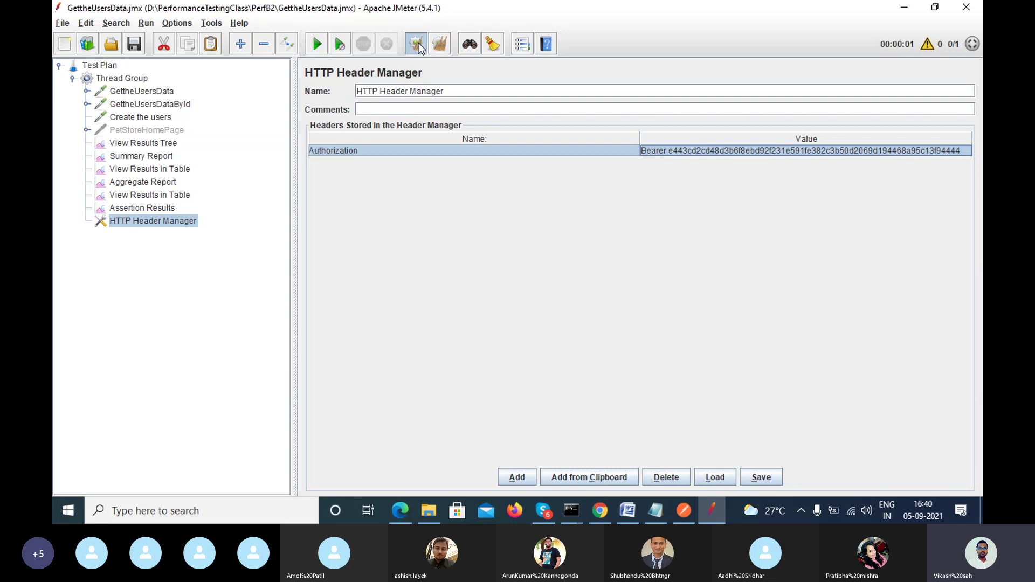
{"action": "left_click", "coordinate": [320, 44]}
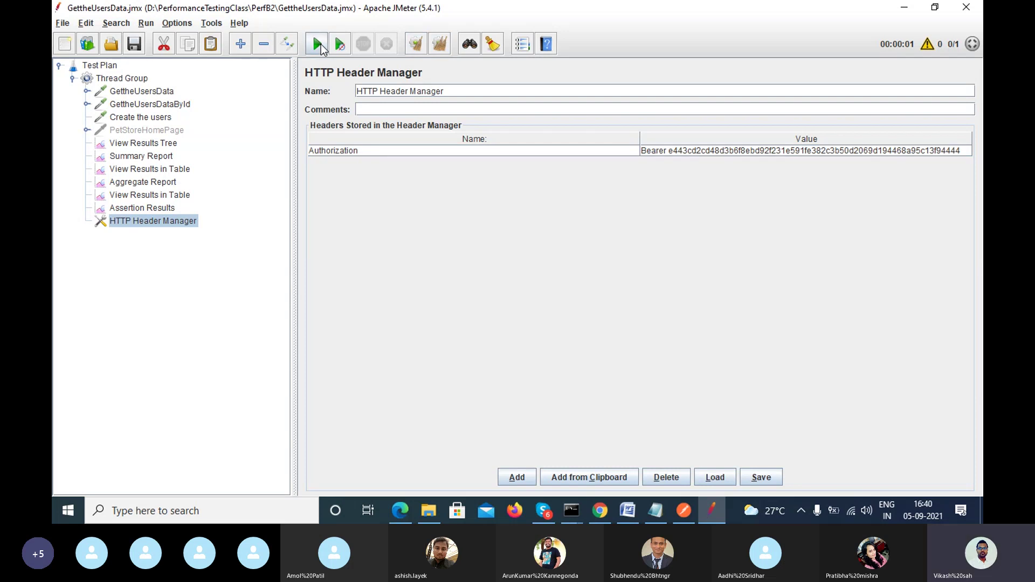
- Clear the previous results and rerun the test plan
{"action": "right_click", "coordinate": [153, 145]}
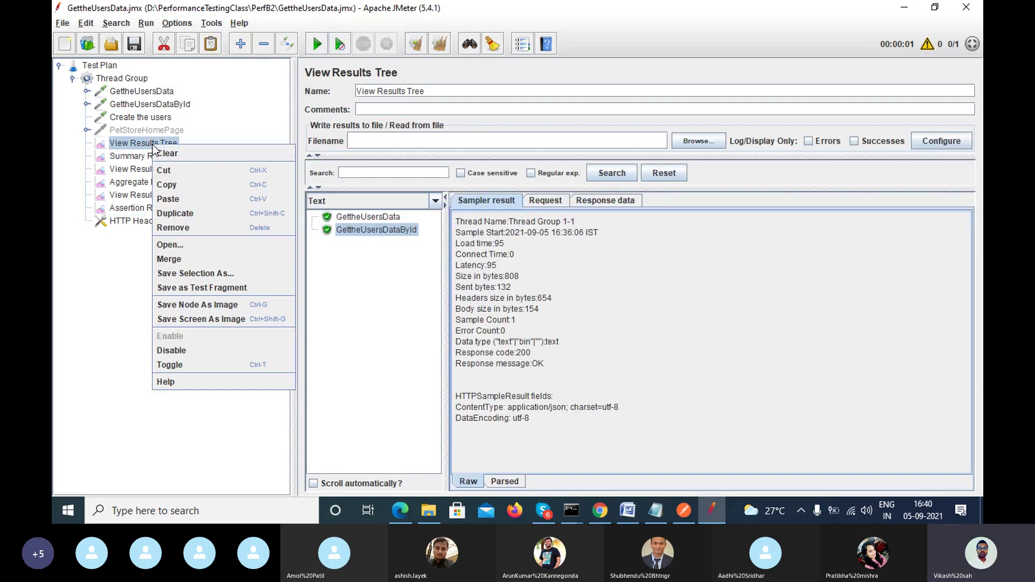
{"action": "left_click", "coordinate": [92, 286]}
{"action": "left_click", "coordinate": [414, 46]}
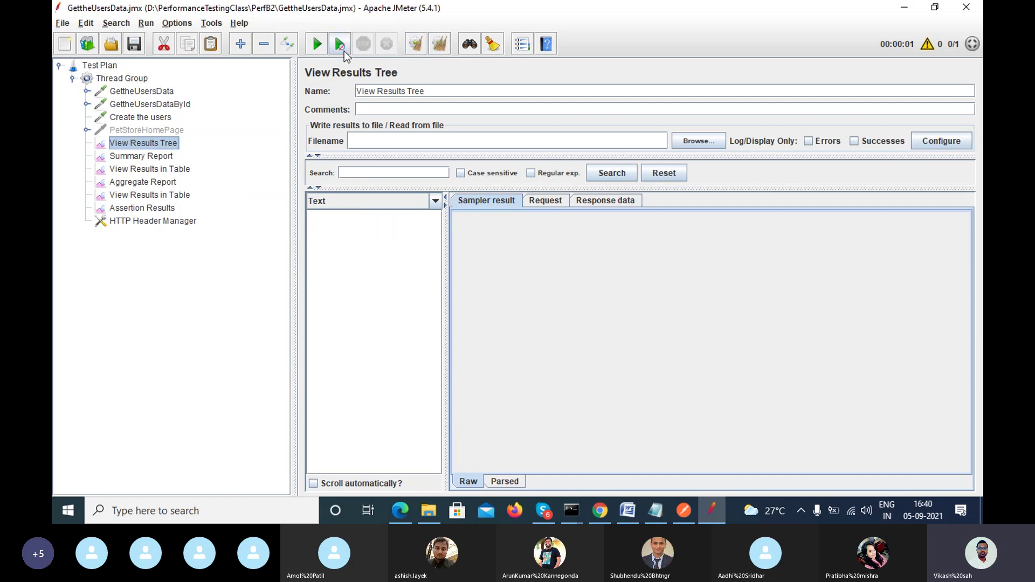
{"action": "left_click", "coordinate": [319, 46]}
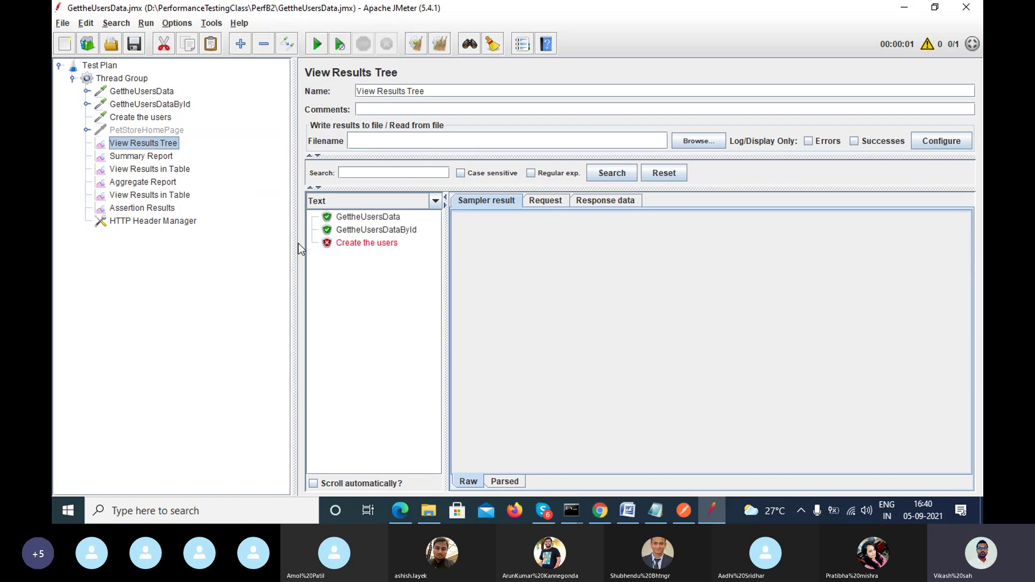
- Check Create the users' response showing 'can't be blank' errors, then reopen that request
{"action": "left_click", "coordinate": [364, 242]}
{"action": "left_click", "coordinate": [589, 201]}
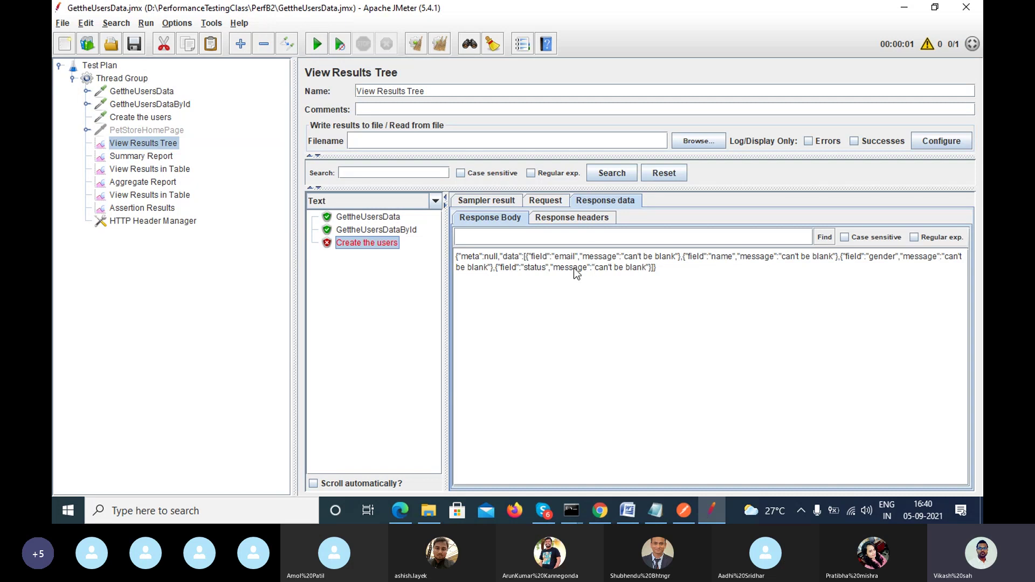
{"action": "left_click", "coordinate": [144, 143]}
{"action": "left_click", "coordinate": [145, 118]}
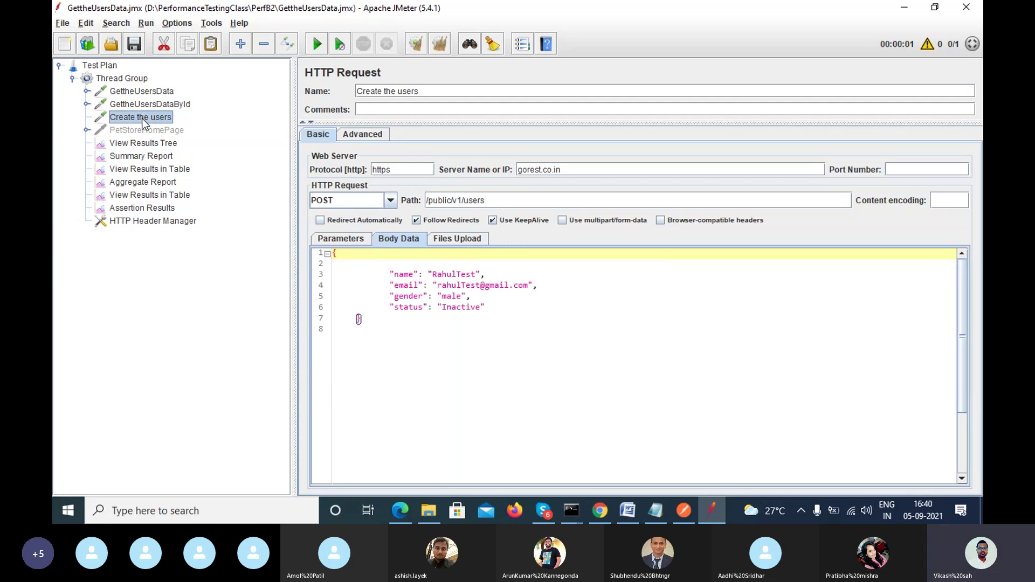
{"action": "left_click", "coordinate": [396, 324]}
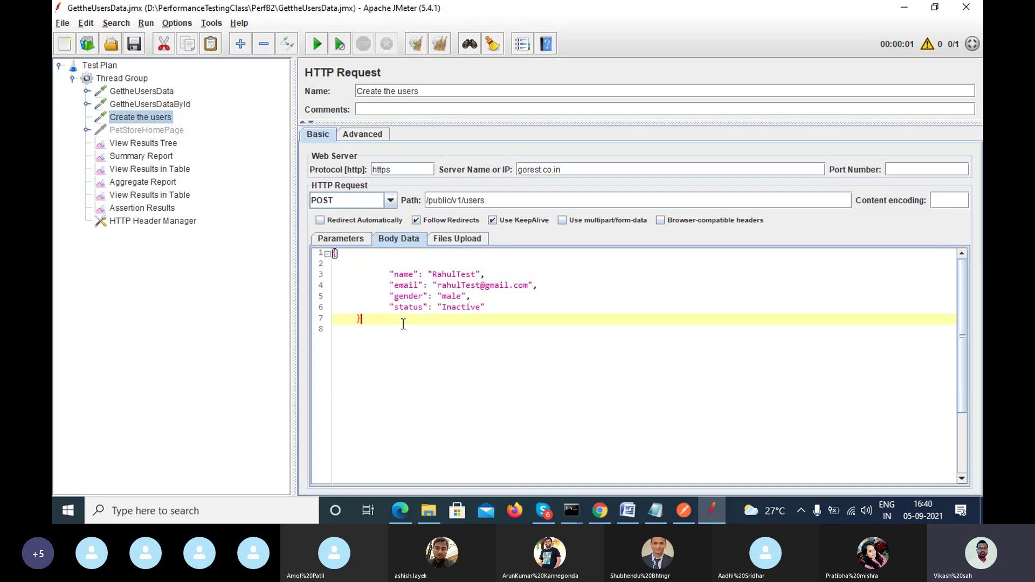
{"action": "left_click", "coordinate": [141, 222]}
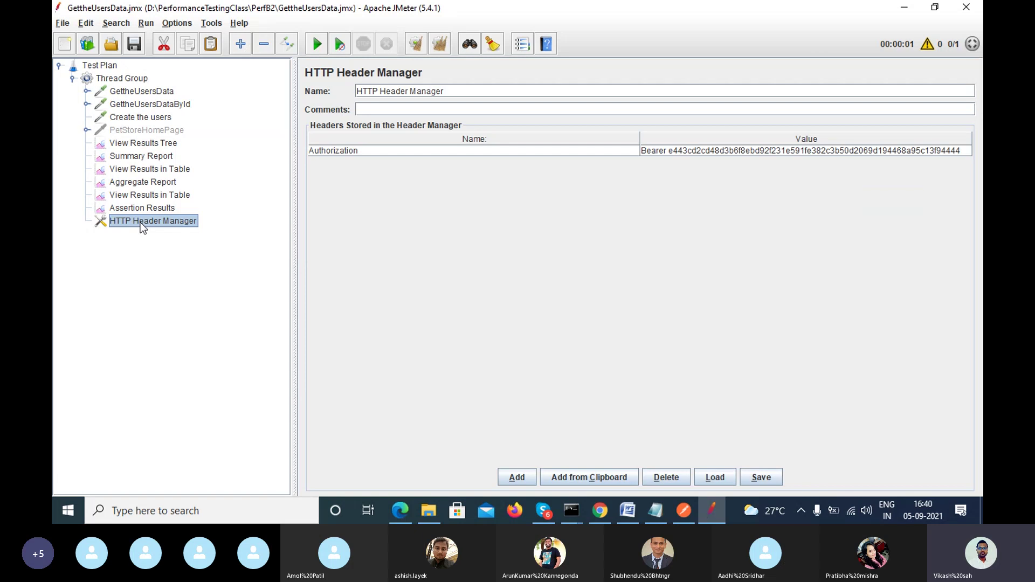
{"action": "left_click", "coordinate": [157, 145]}
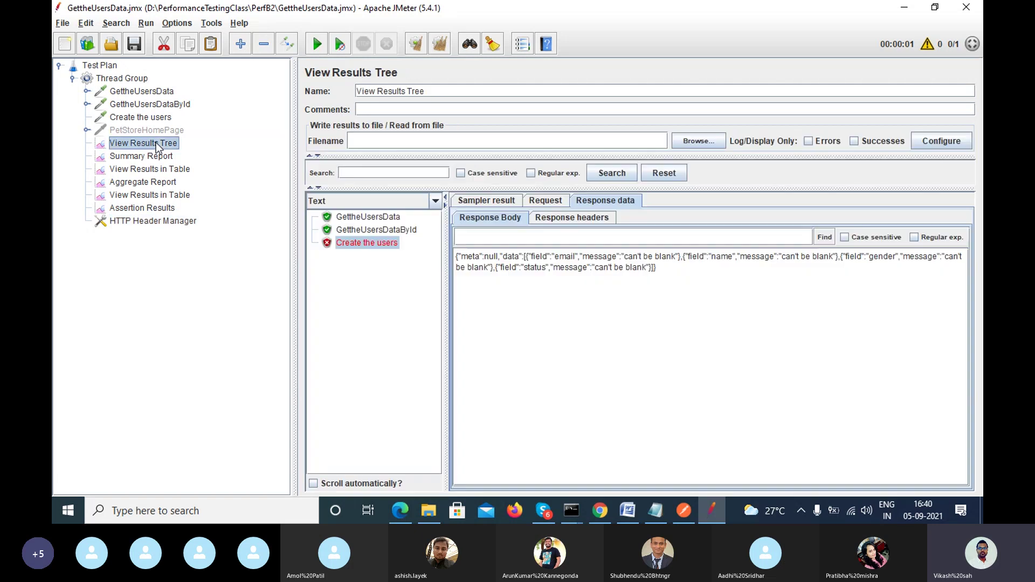
{"action": "left_click", "coordinate": [545, 201]}
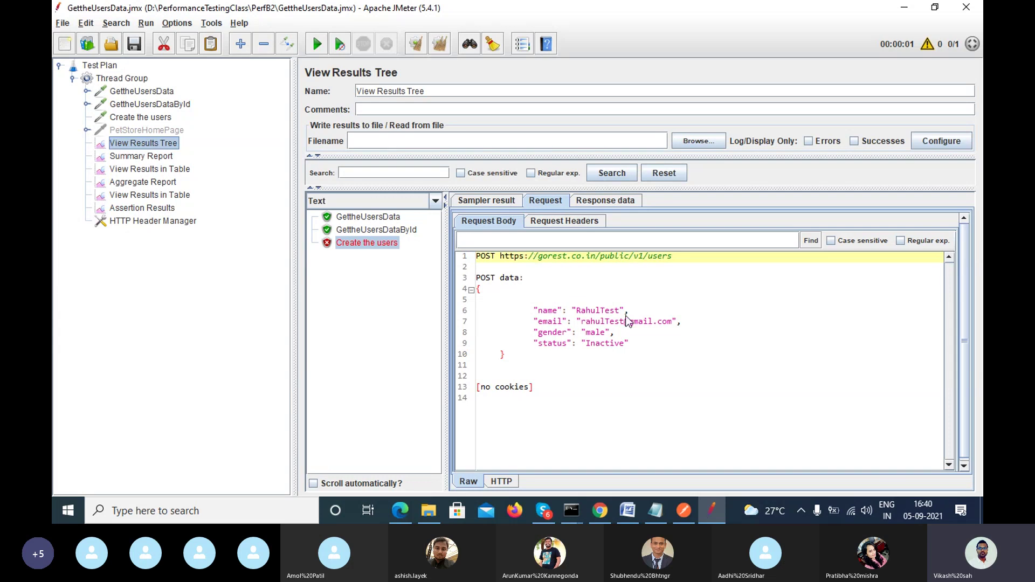
{"action": "left_click_drag", "start_coordinate": [600, 360], "coordinate": [546, 313]}
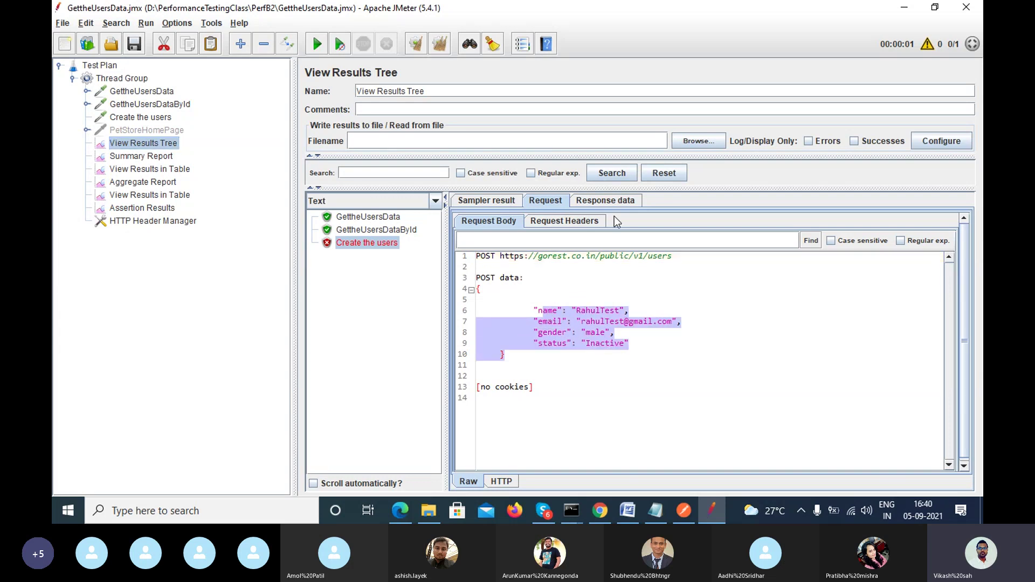
{"action": "left_click", "coordinate": [606, 201]}
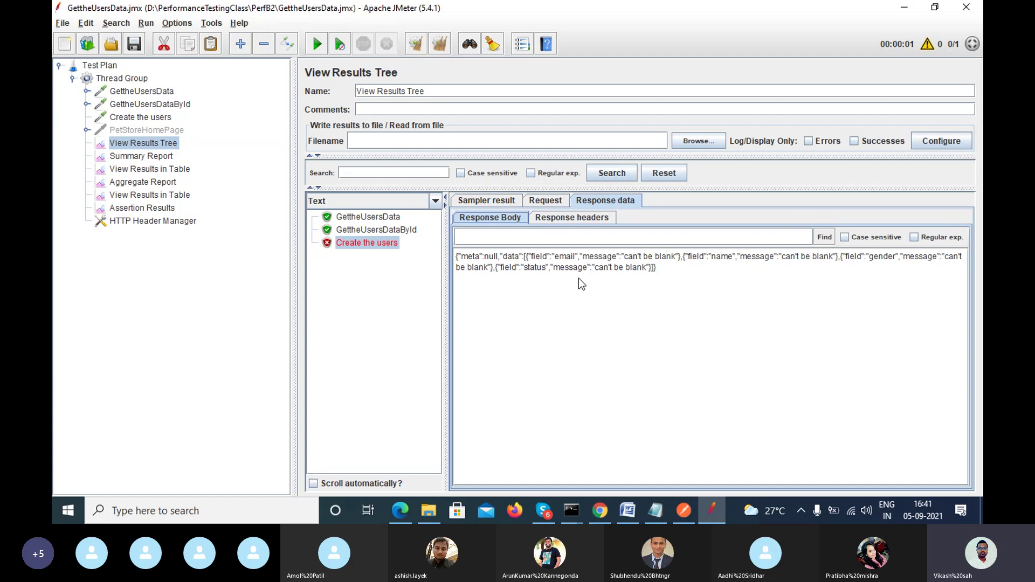
{"action": "left_click", "coordinate": [490, 199]}
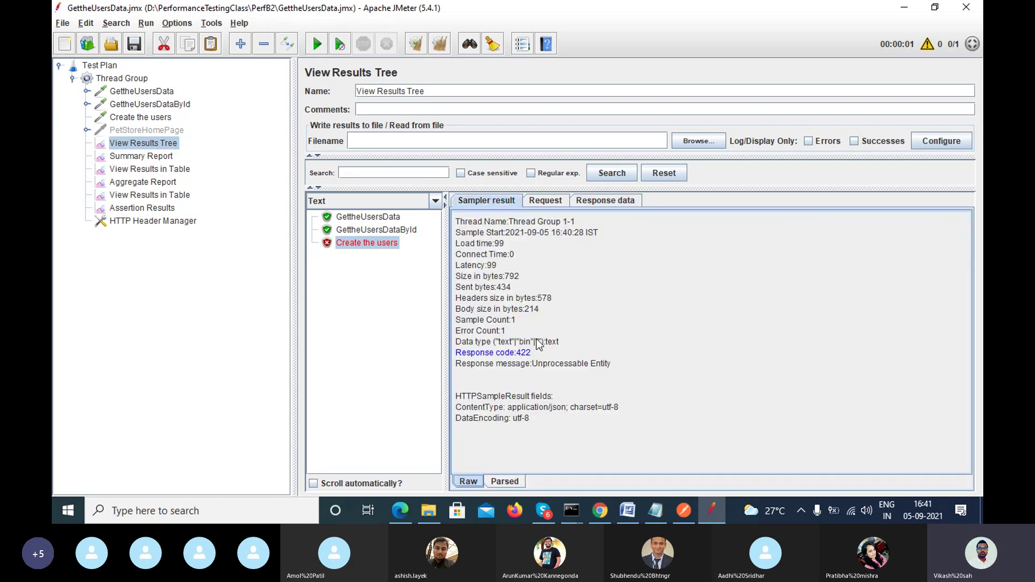
{"action": "left_click", "coordinate": [602, 202]}
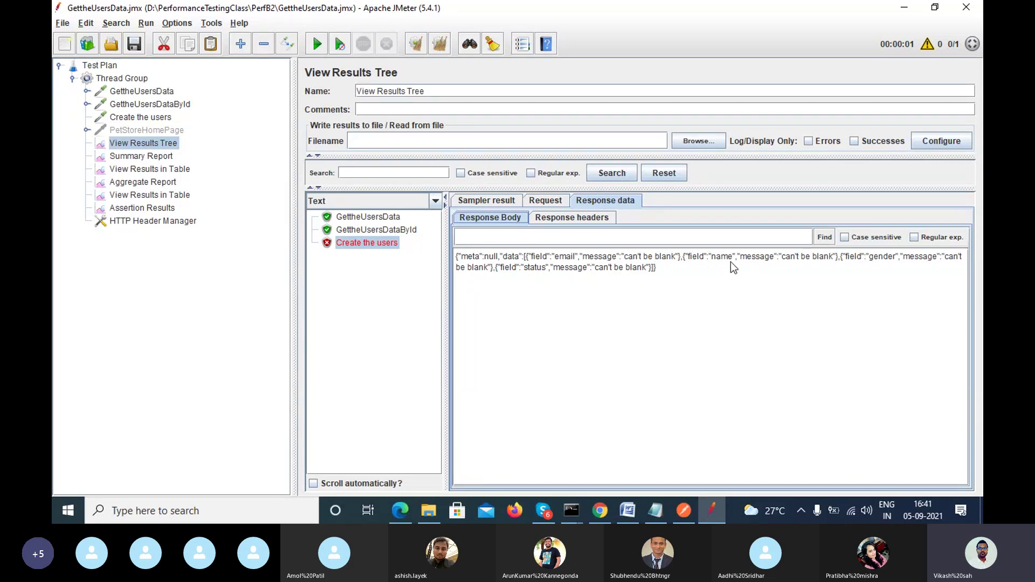
{"action": "left_click", "coordinate": [137, 119]}
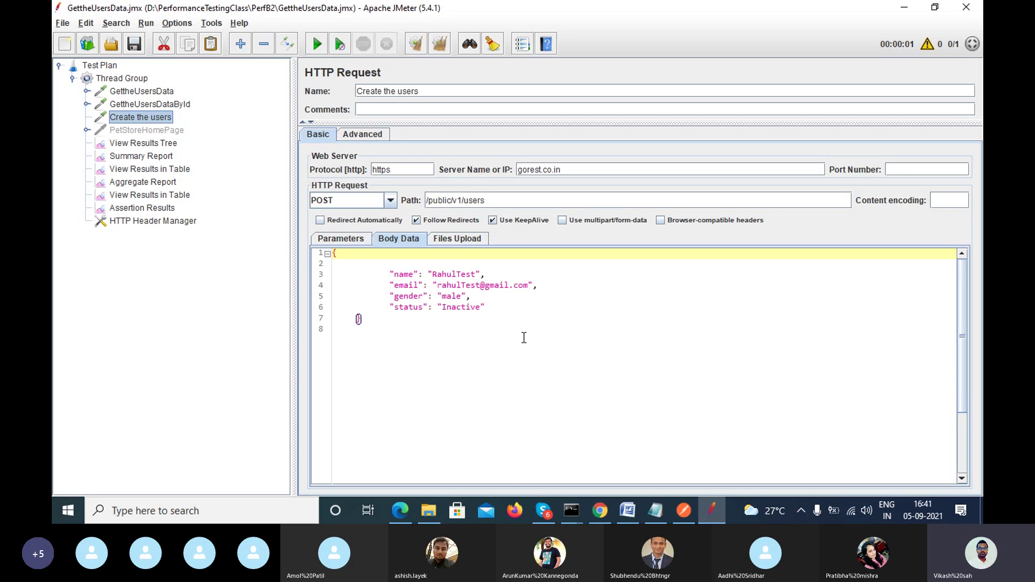
- Move the HTTP Header Manager to the top of the Thread Group and retype its header name as 'Authoz'
{"action": "left_click", "coordinate": [154, 106]}
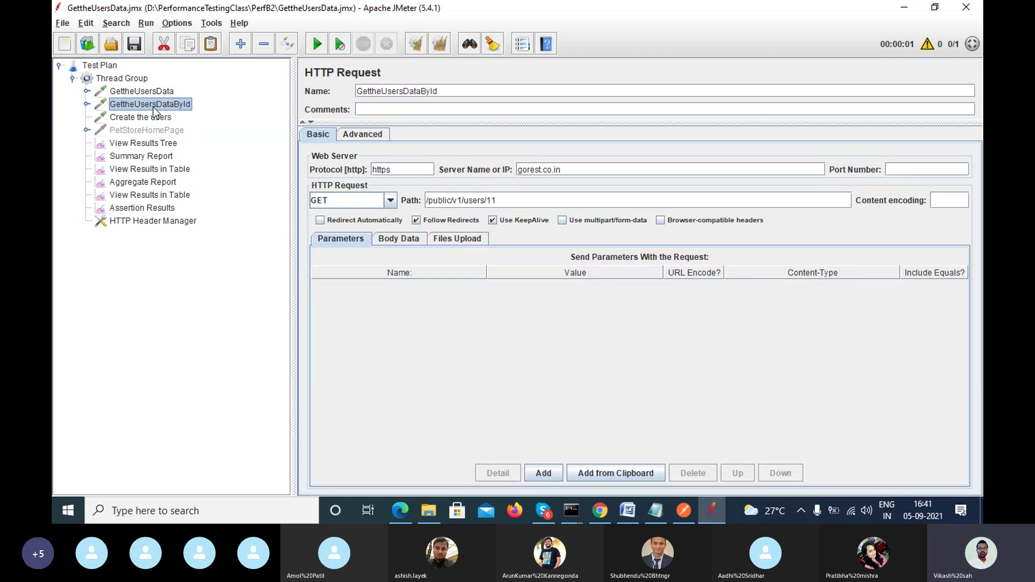
{"action": "left_click", "coordinate": [155, 119]}
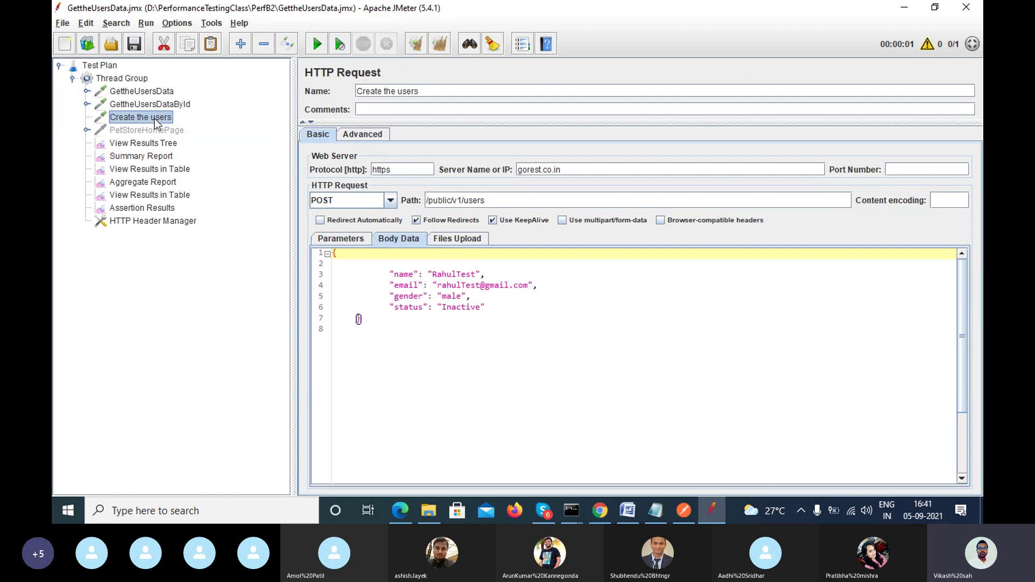
{"action": "left_click", "coordinate": [371, 320]}
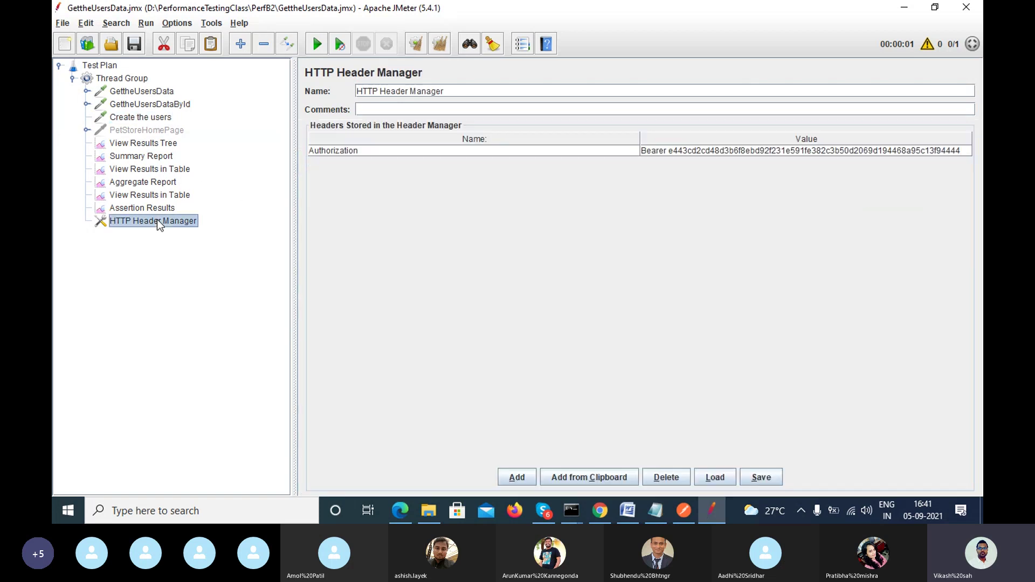
{"action": "left_click_drag", "start_coordinate": [157, 219], "coordinate": [153, 87]}
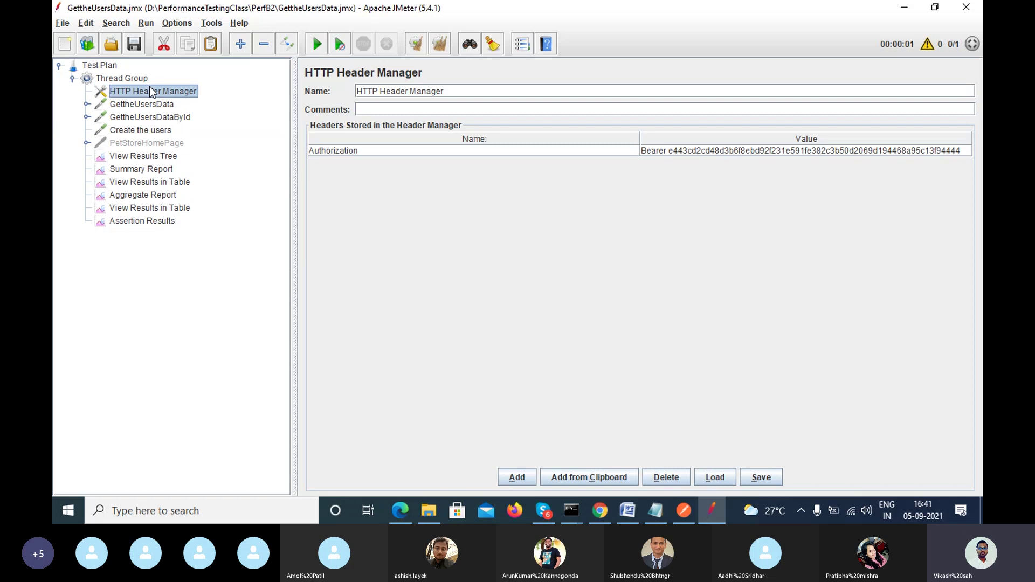
{"action": "double_click", "coordinate": [398, 153]}
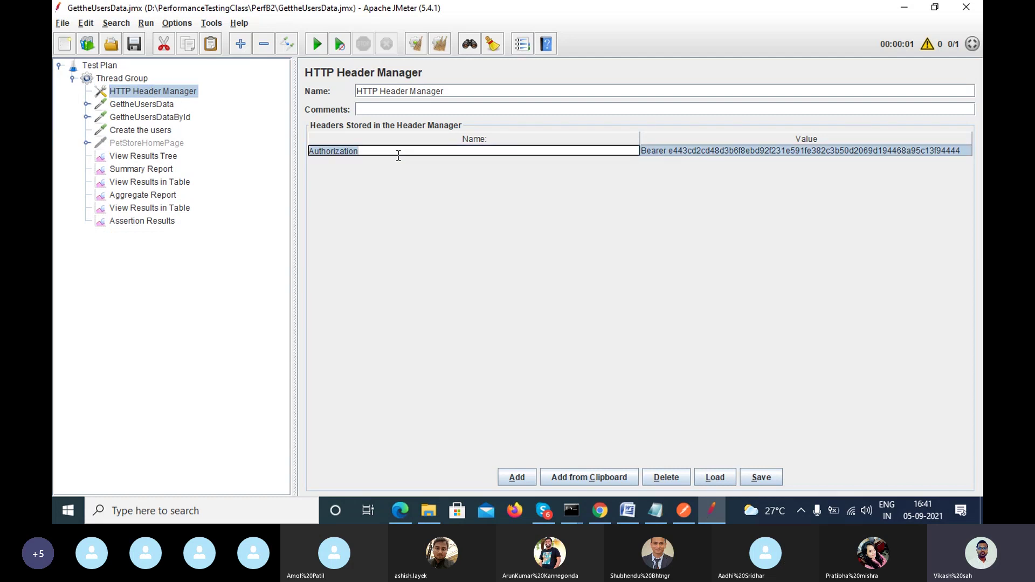
{"action": "type", "text": "Authozi"}
- In Postman's Creating the users request headers, add an Authorization key
{"action": "left_click", "coordinate": [683, 510]}
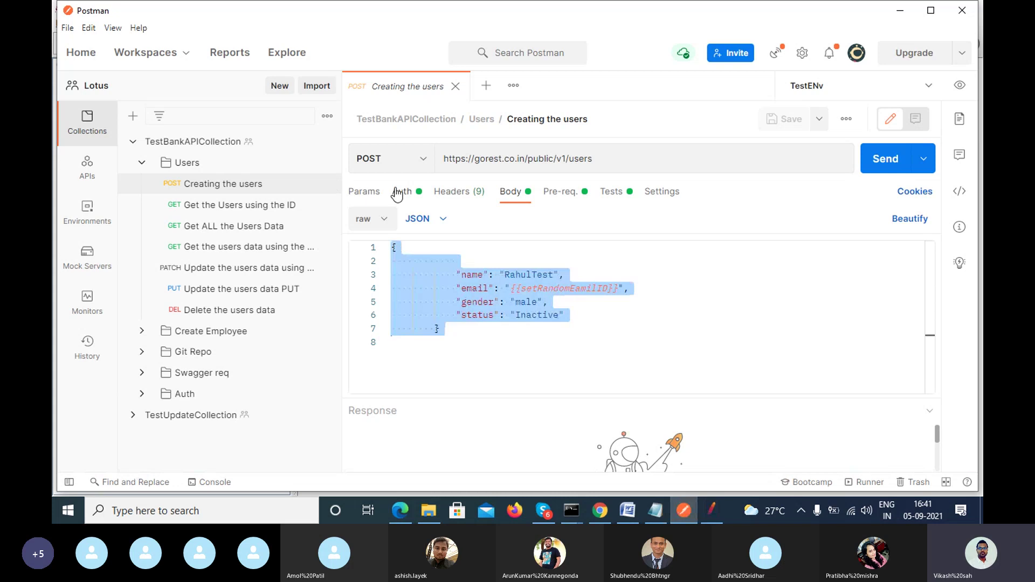
{"action": "left_click", "coordinate": [403, 194]}
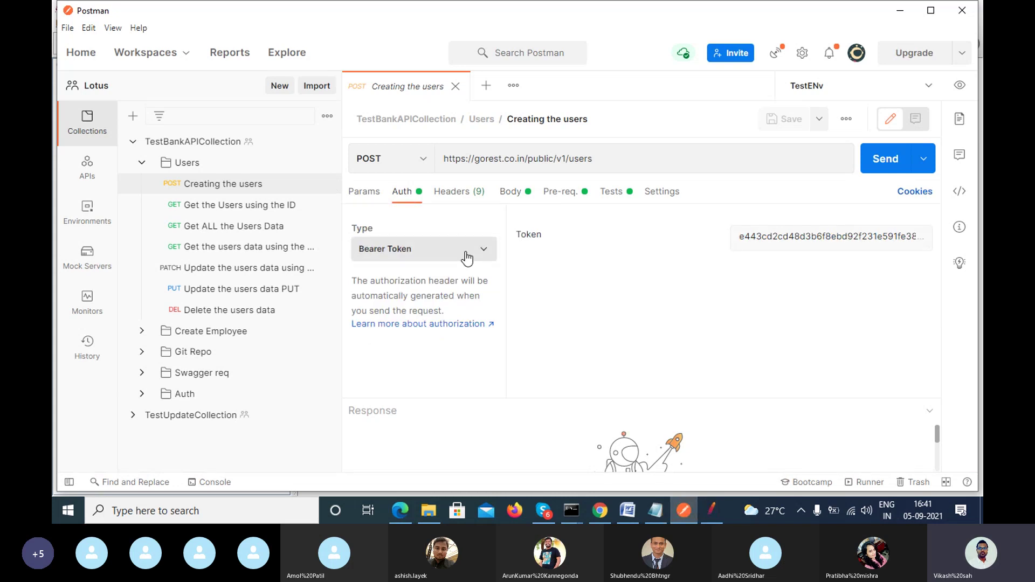
{"action": "left_click", "coordinate": [470, 194]}
{"action": "left_click", "coordinate": [458, 384]}
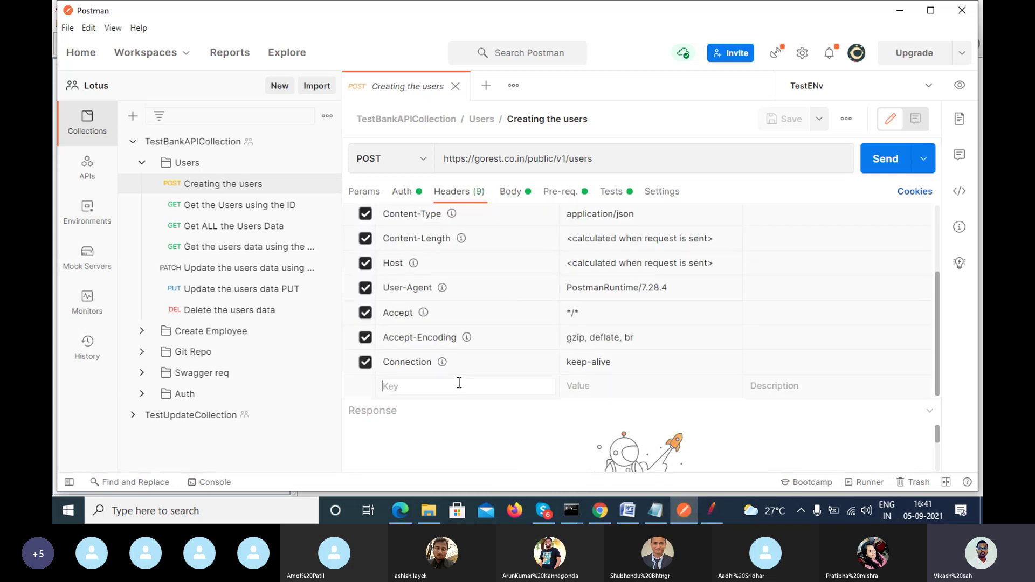
{"action": "type", "text": "Auth"}
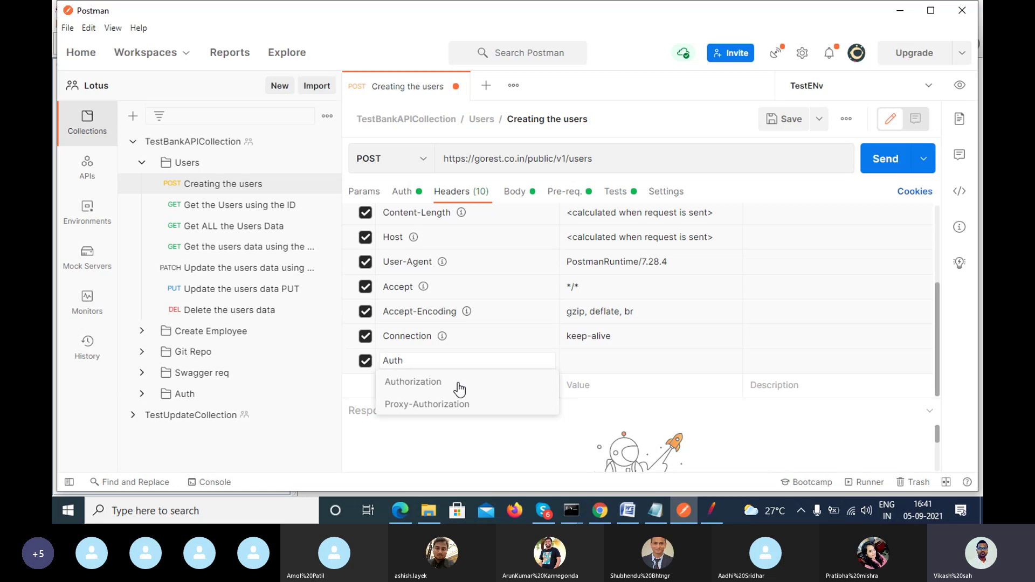
{"action": "key", "text": "Escape"}
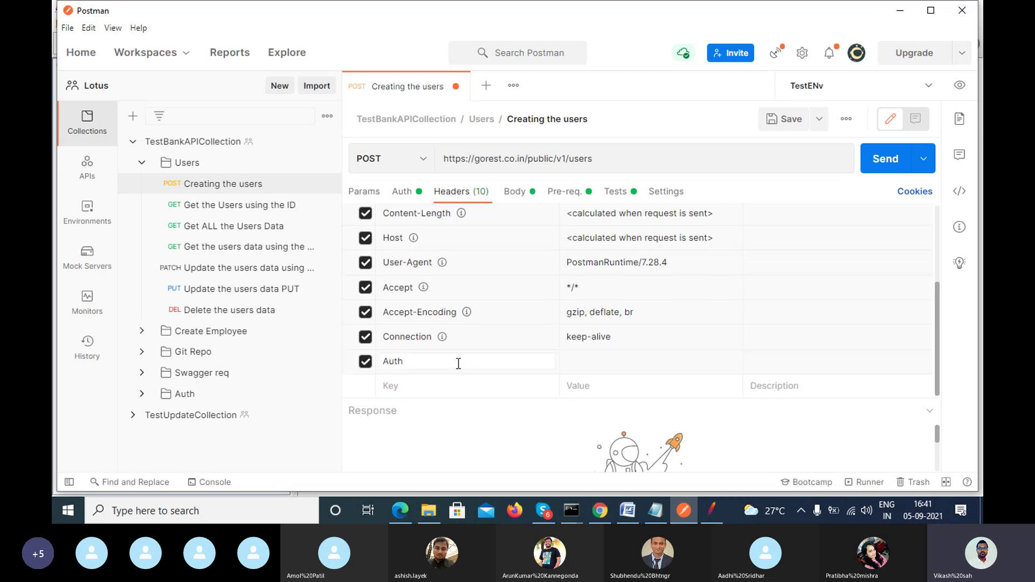
{"action": "type", "text": "o"}
{"action": "left_click", "coordinate": [447, 384]}
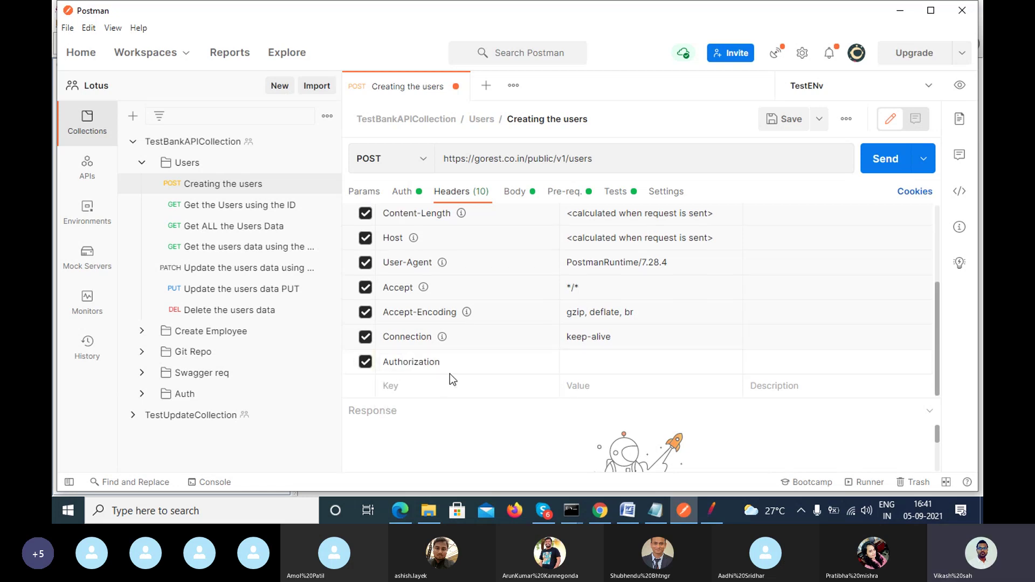
- Select the Authorization key name and return to JMeter's misspelled header row
{"action": "key", "text": "ctrl+a"}
{"action": "left_click", "coordinate": [453, 361]}
{"action": "key", "text": "ctrl+a"}
{"action": "key", "text": "ctrl+c"}
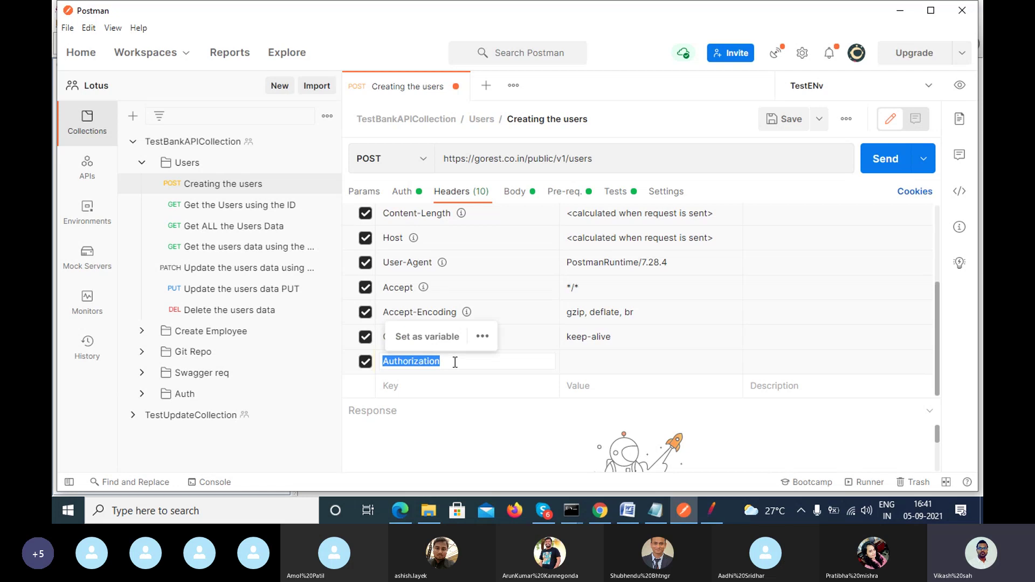
{"action": "left_click", "coordinate": [701, 507]}
{"action": "left_click", "coordinate": [347, 151]}
- Paste 'Authorization' over the misspelled Authozi header name
{"action": "left_click", "coordinate": [347, 151]}
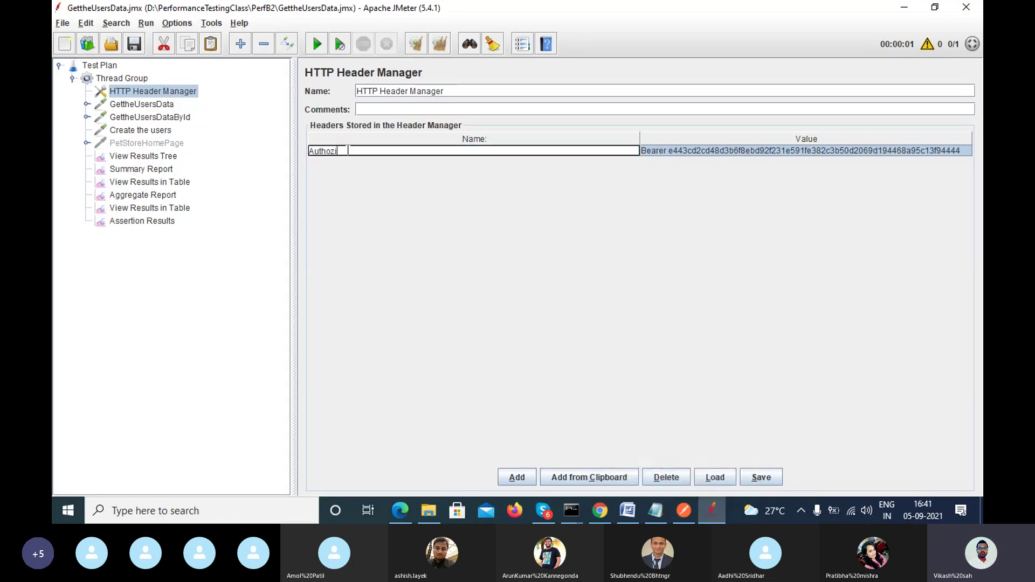
{"action": "double_click", "coordinate": [348, 151]}
{"action": "left_click", "coordinate": [348, 151]}
{"action": "left_click_drag", "start_coordinate": [347, 151], "coordinate": [309, 151]}
{"action": "key", "text": "ctrl+v"}
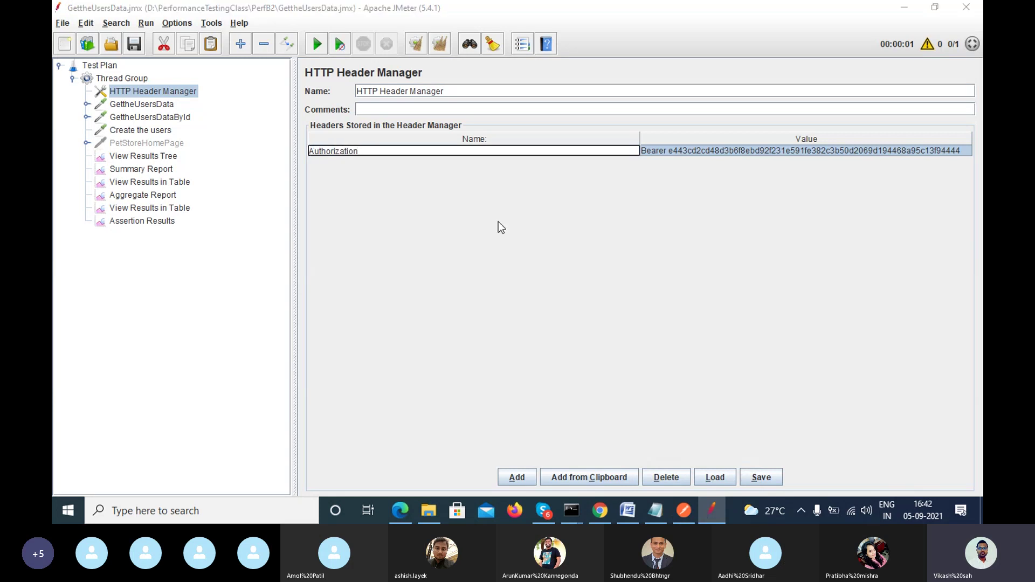
- Recommit the Bearer token value, rerun the test plan and open View Results Tree
{"action": "key", "text": "alt+Tab"}
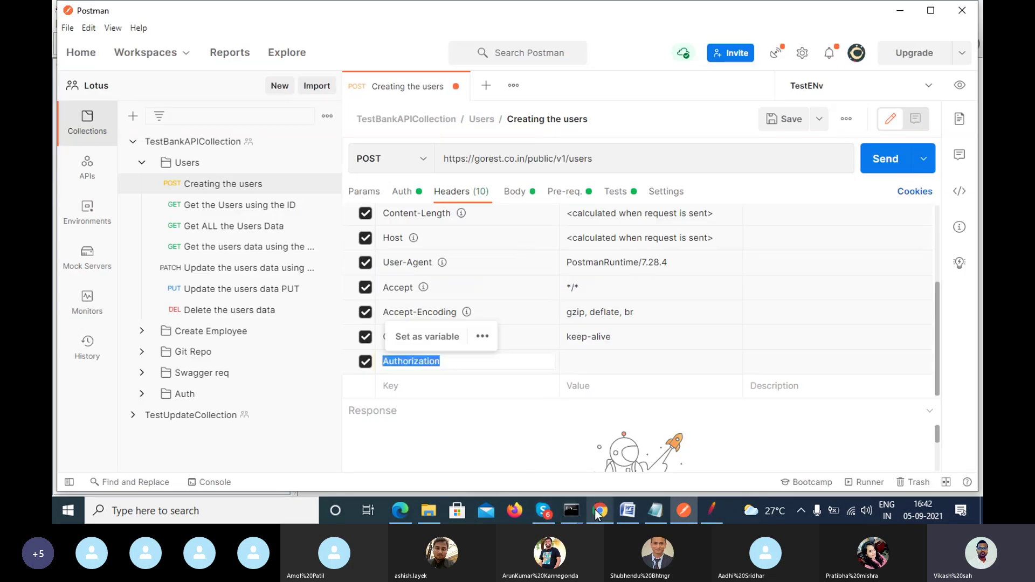
{"action": "left_click", "coordinate": [600, 510]}
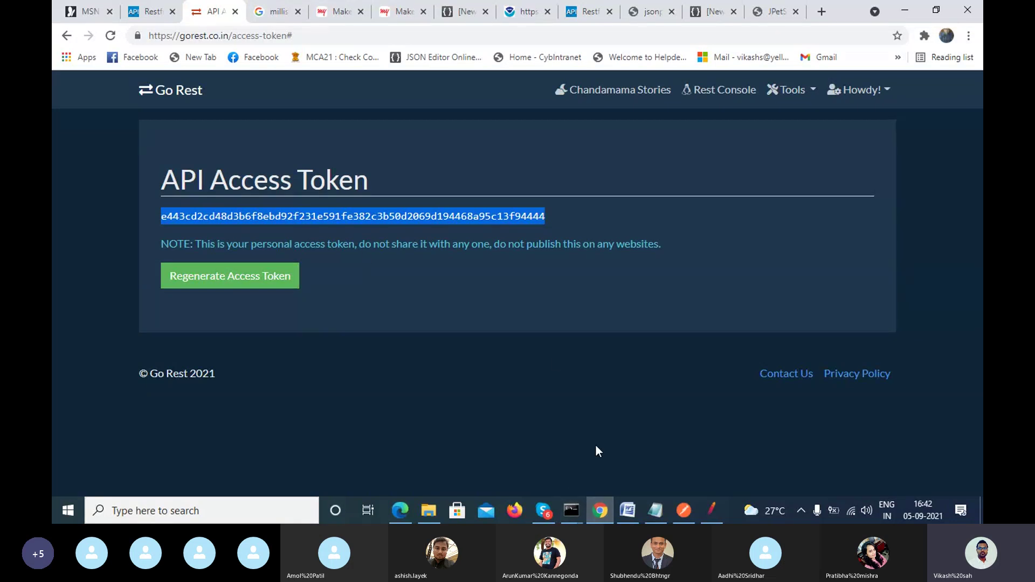
{"action": "left_click", "coordinate": [684, 511]}
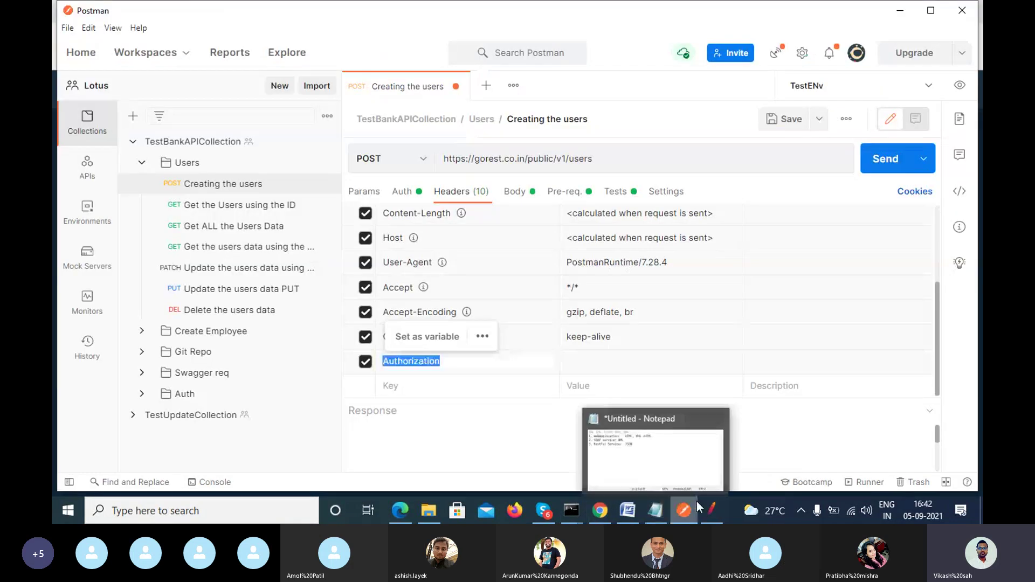
{"action": "left_click", "coordinate": [711, 510]}
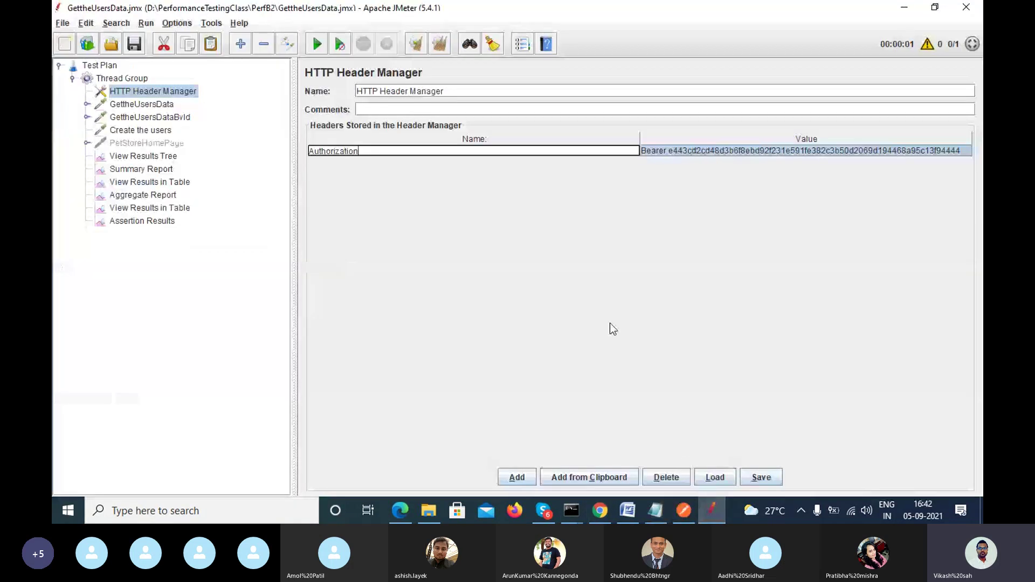
{"action": "double_click", "coordinate": [661, 153]}
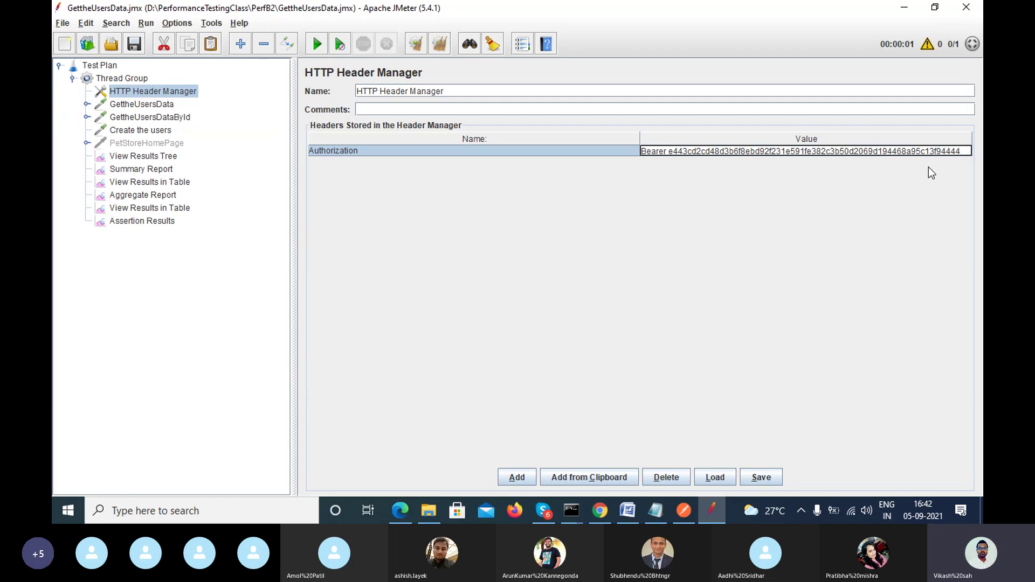
{"action": "key", "text": "End"}
{"action": "key", "text": "Return"}
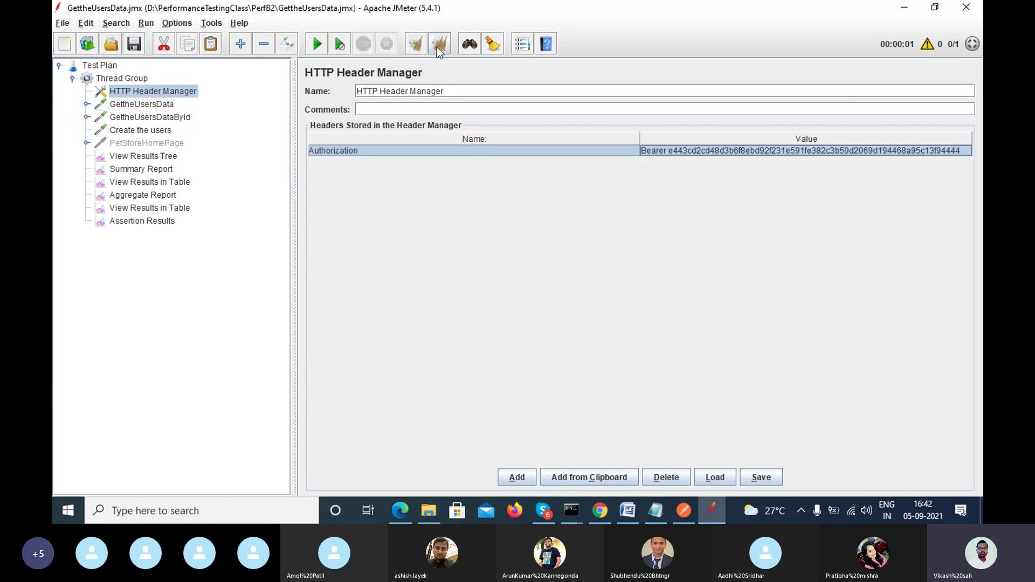
{"action": "left_click", "coordinate": [313, 45]}
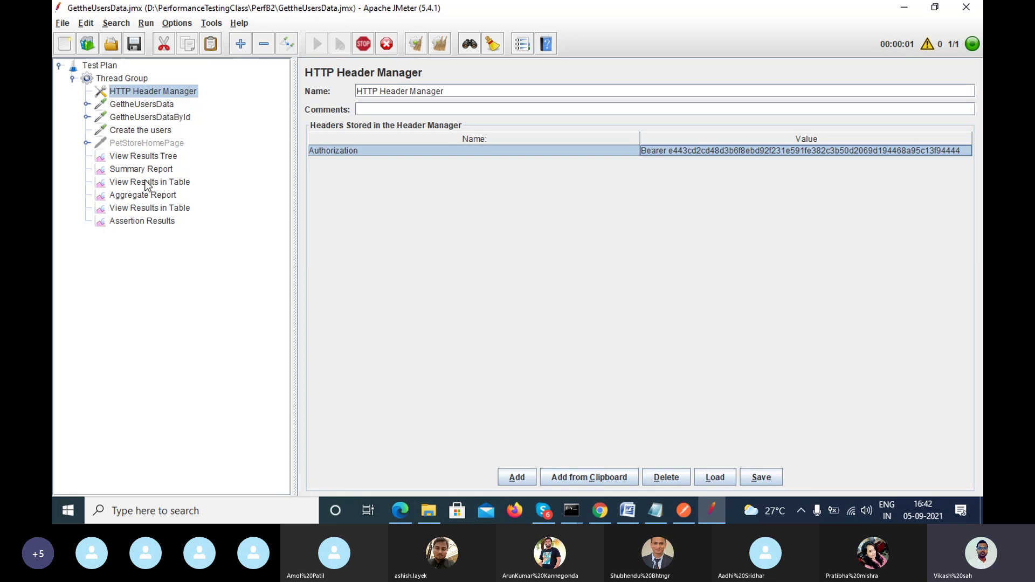
{"action": "left_click", "coordinate": [145, 157]}
- Inspect the request Create the users sent in View Results Tree
{"action": "left_click", "coordinate": [359, 242]}
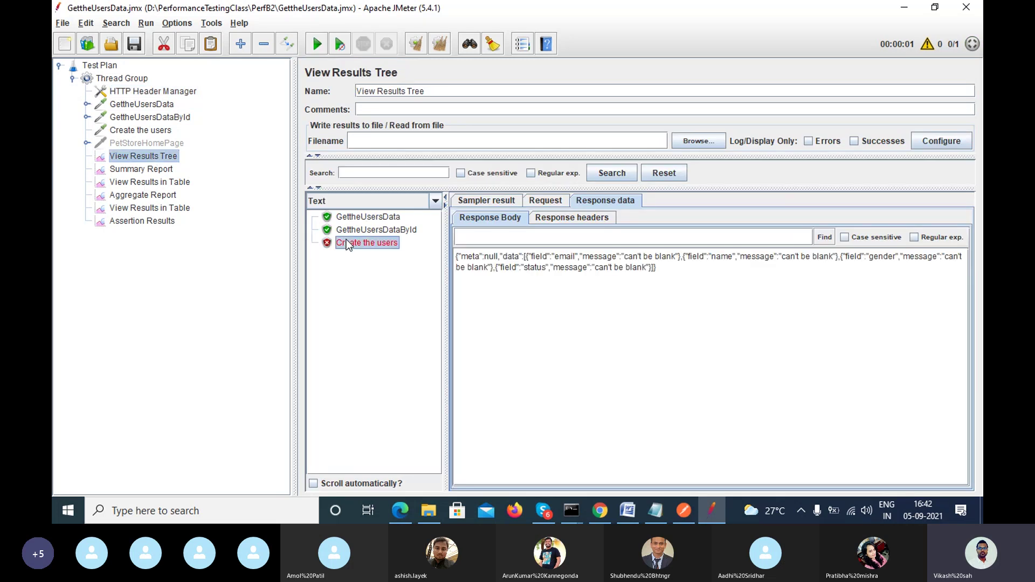
{"action": "left_click", "coordinate": [542, 201]}
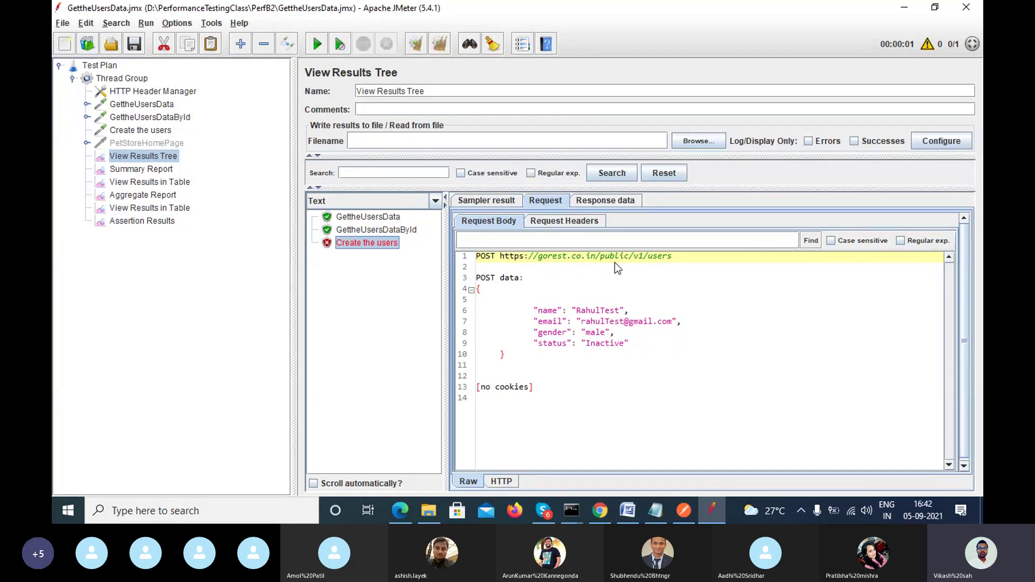
{"action": "left_click", "coordinate": [532, 361]}
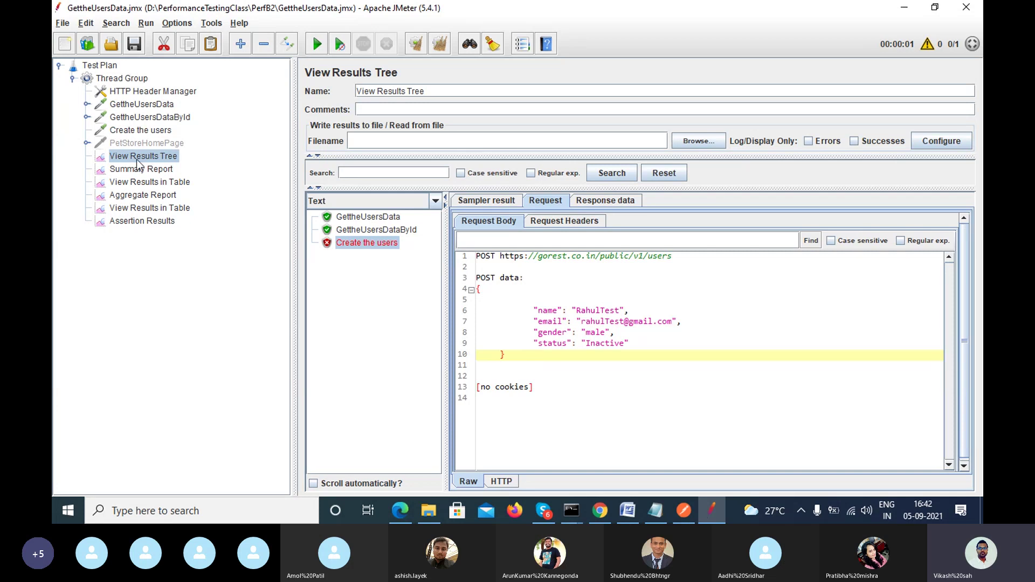
- Select the name and email lines in the Create the users body data
{"action": "left_click", "coordinate": [142, 131]}
{"action": "left_click", "coordinate": [438, 329]}
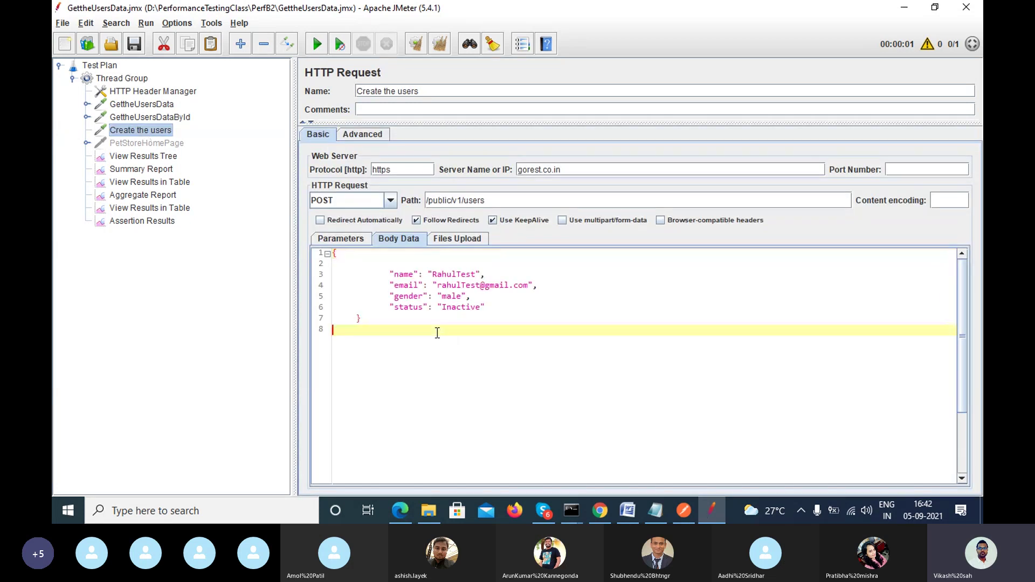
{"action": "left_click", "coordinate": [390, 275]}
{"action": "left_click_drag", "start_coordinate": [391, 275], "coordinate": [485, 275]}
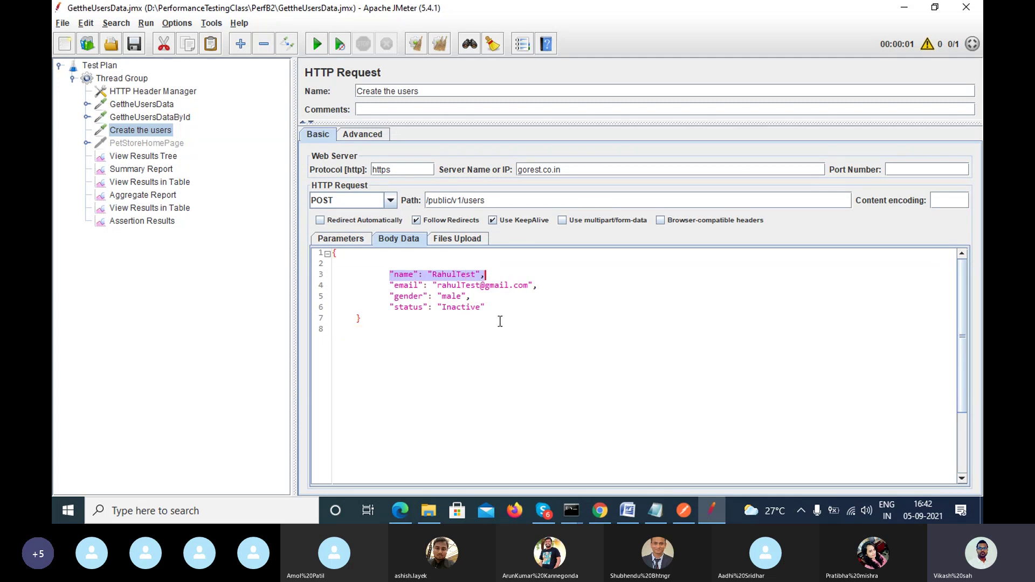
{"action": "left_click_drag", "start_coordinate": [385, 287], "coordinate": [497, 289]}
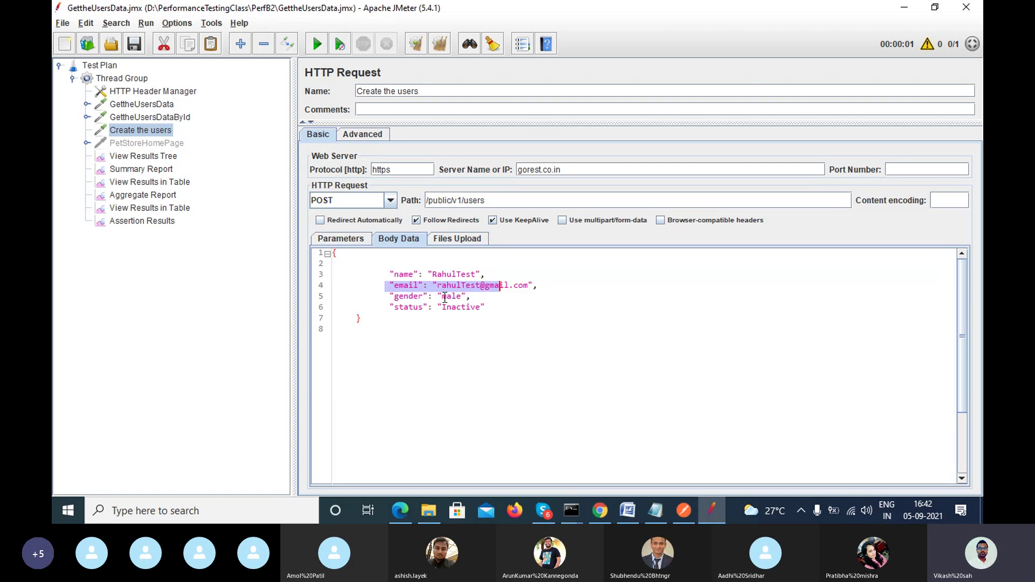
{"action": "left_click", "coordinate": [684, 511]}
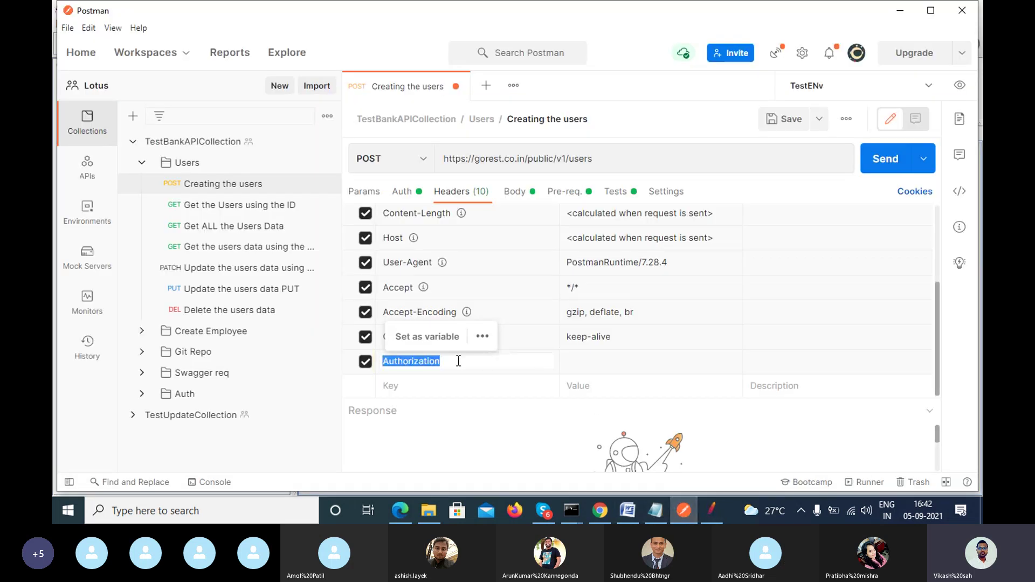
- Send Creating the users in Postman, getting 201 Created with user id 1632, and view the JSON body
{"action": "left_click", "coordinate": [483, 366]}
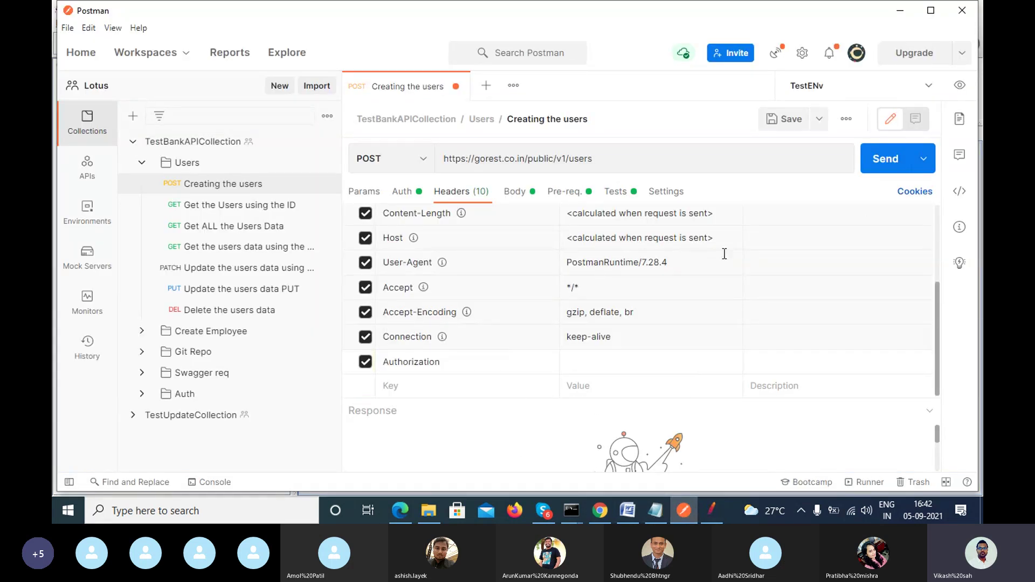
{"action": "left_click", "coordinate": [864, 167]}
{"action": "left_click_drag", "start_coordinate": [603, 400], "coordinate": [602, 236]}
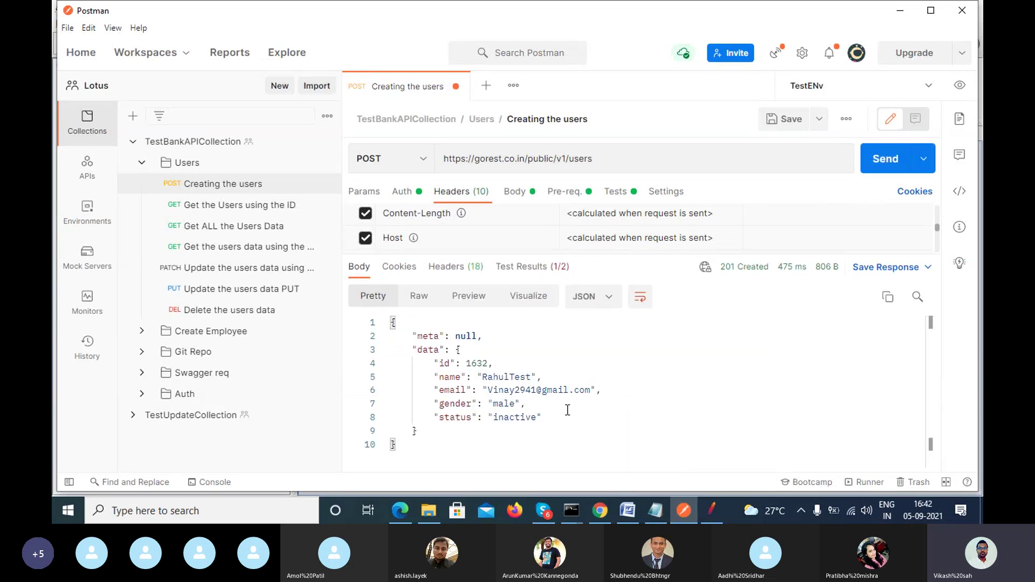
{"action": "left_click", "coordinate": [568, 410]}
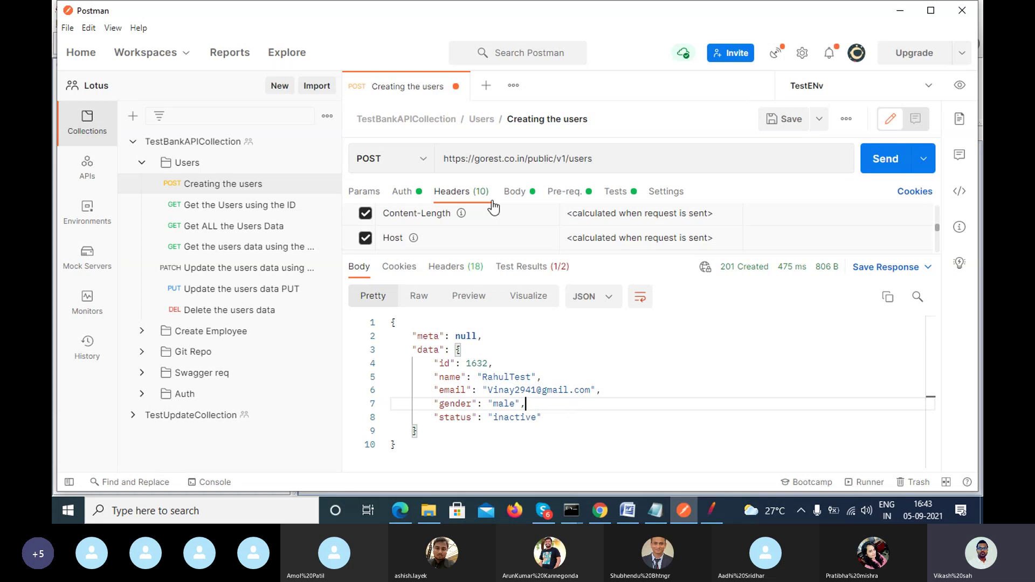
{"action": "left_click", "coordinate": [528, 195]}
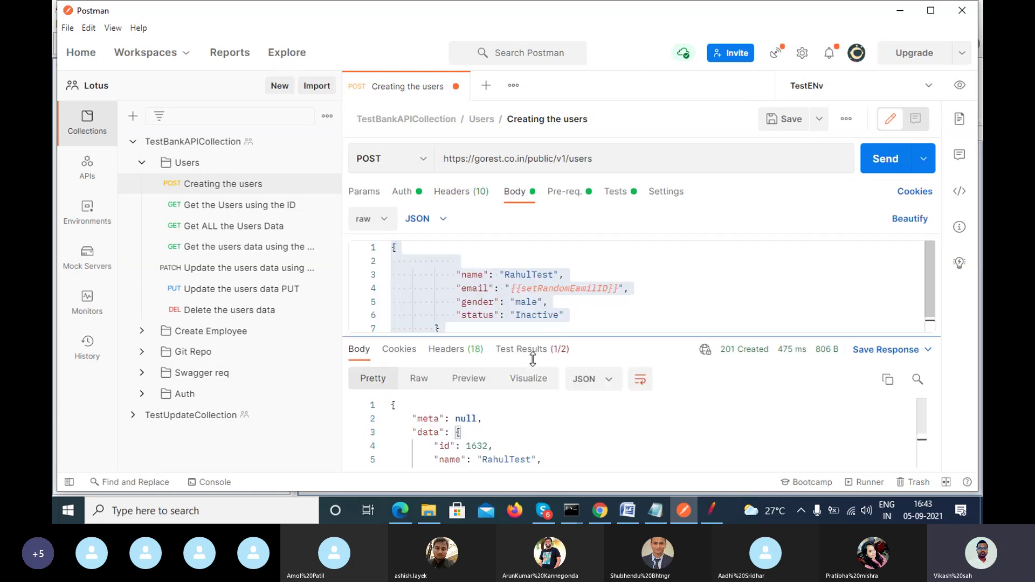
- Add a Content-type header in the HTTP Header Manager with its value started as 'appli'
{"action": "left_click", "coordinate": [703, 512]}
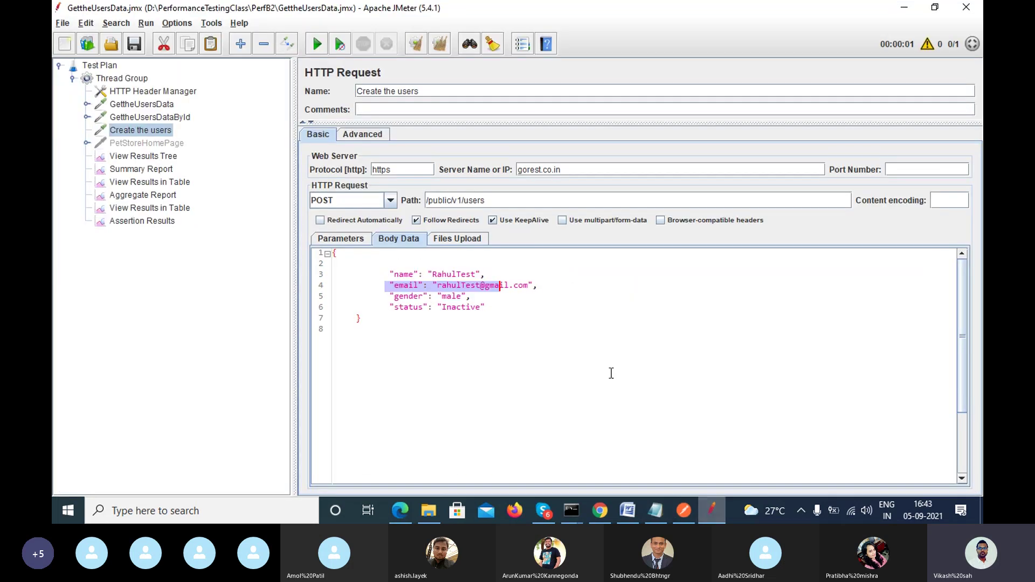
{"action": "left_click", "coordinate": [153, 92]}
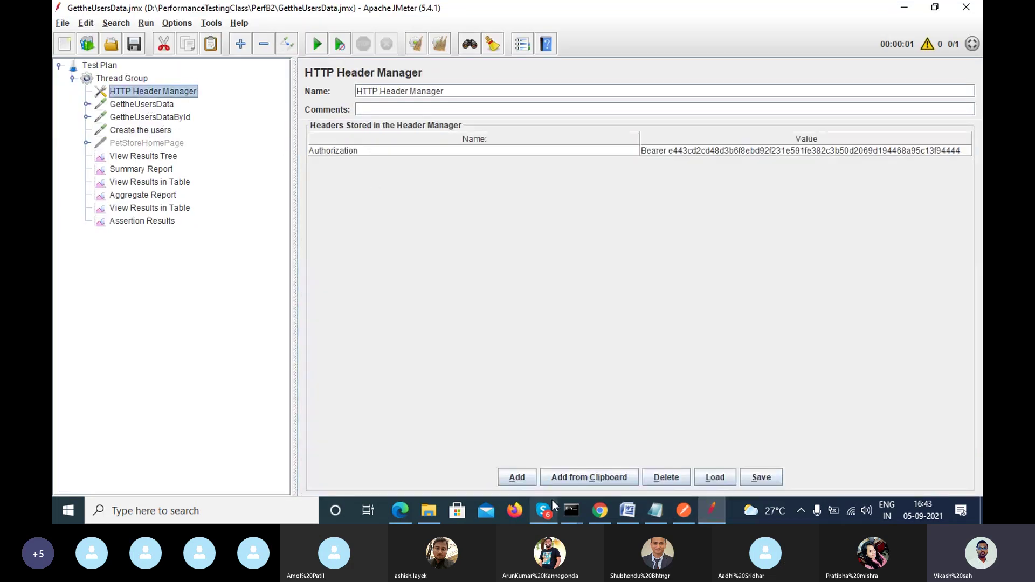
{"action": "left_click", "coordinate": [515, 477]}
{"action": "double_click", "coordinate": [378, 160]}
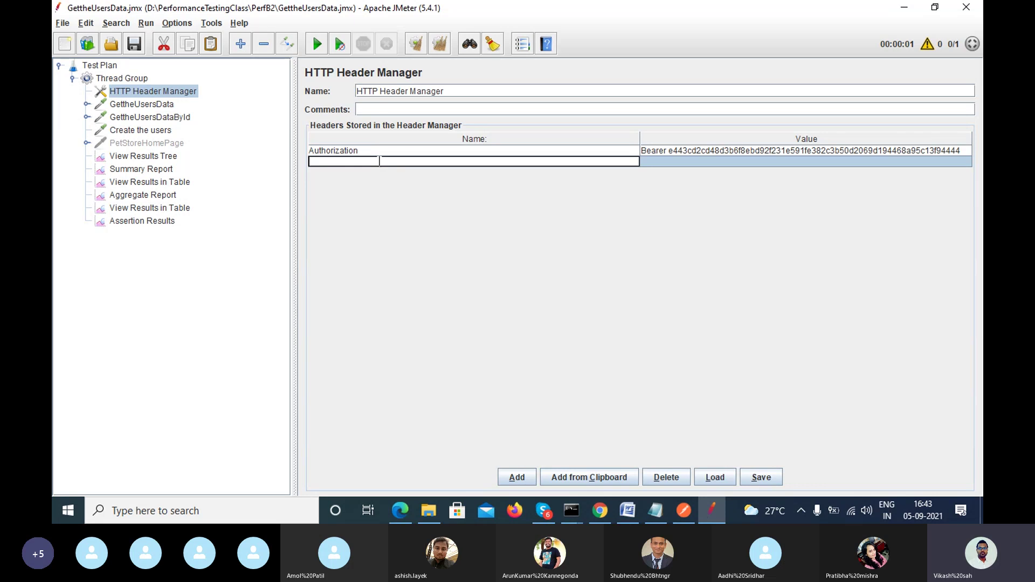
{"action": "type", "text": "Content-type"}
{"action": "key", "text": "Tab"}
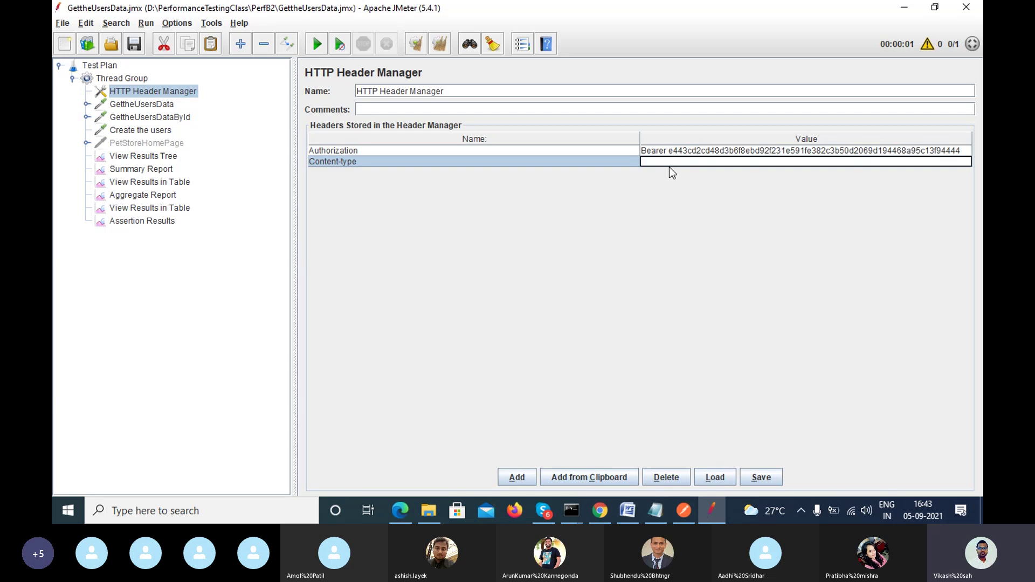
{"action": "type", "text": "apploi"}
{"action": "key", "text": "BackSpace"}
{"action": "type", "text": "i"}
{"action": "key", "text": "alt+Tab"}
- Copy the application/json Content-Type value from Postman's Creating the users request headers
{"action": "left_click", "coordinate": [473, 206]}
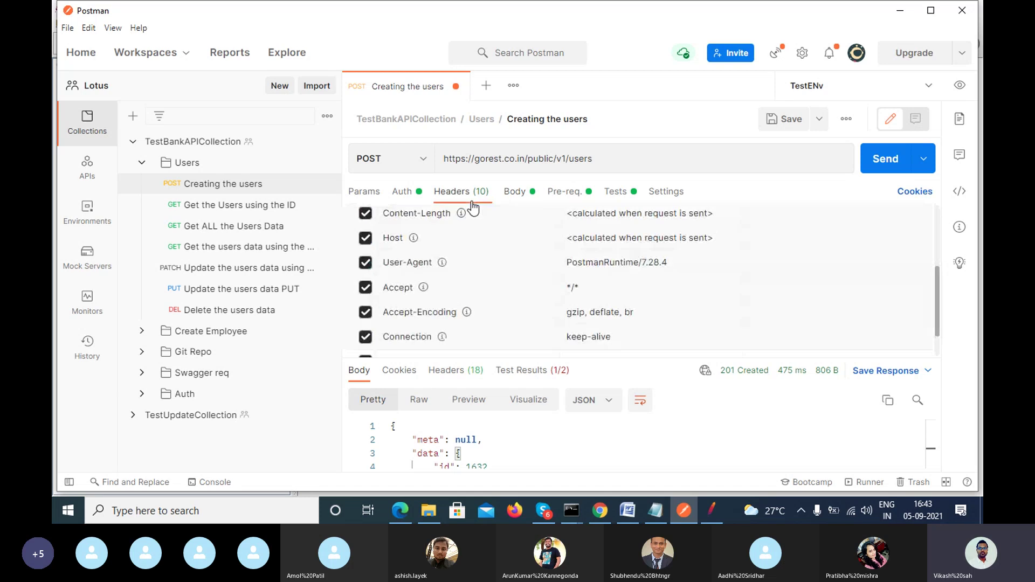
{"action": "scroll", "coordinate": [545, 322], "scroll_direction": "down", "scroll_amount": 2}
{"action": "scroll", "coordinate": [544, 300], "scroll_direction": "up", "scroll_amount": 5}
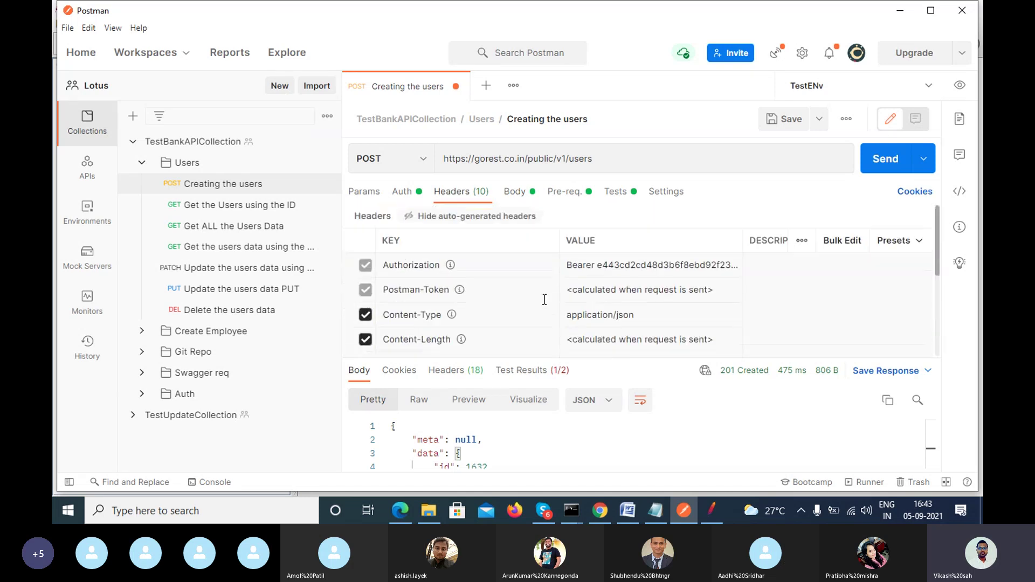
{"action": "key", "text": "alt+Tab"}
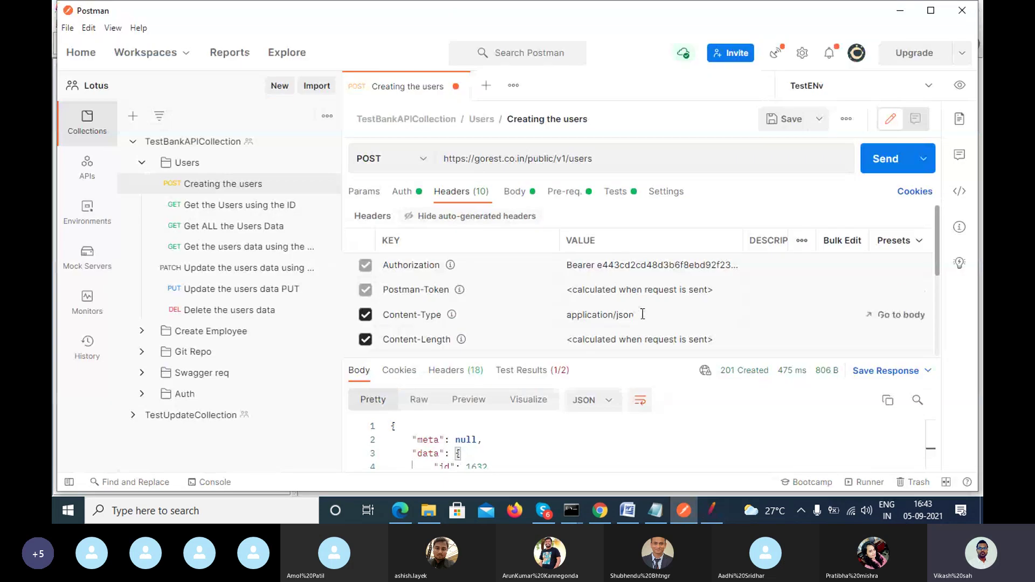
{"action": "triple_click", "coordinate": [647, 315]}
{"action": "key", "text": "ctrl+c"}
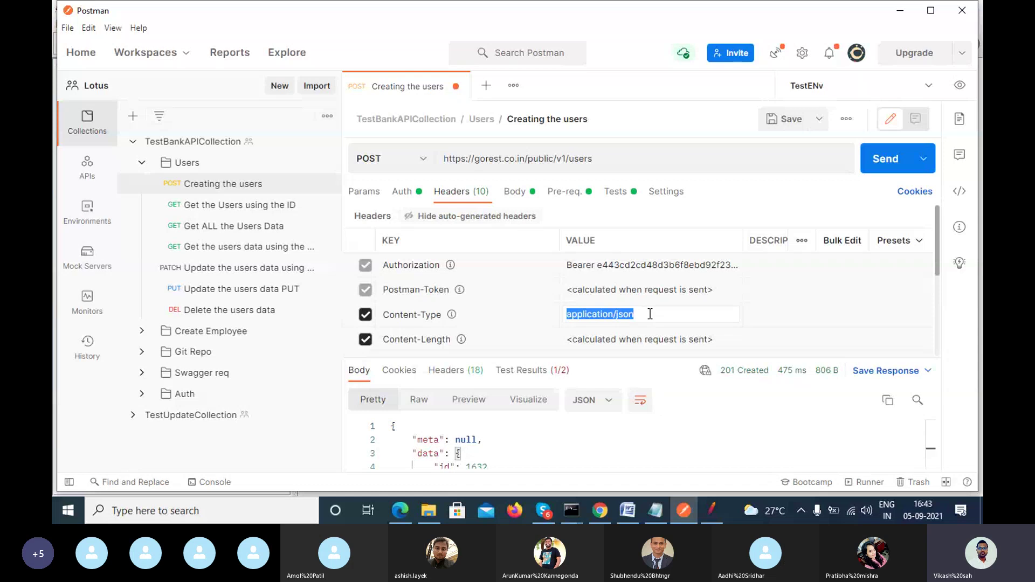
{"action": "key", "text": "alt+Tab"}
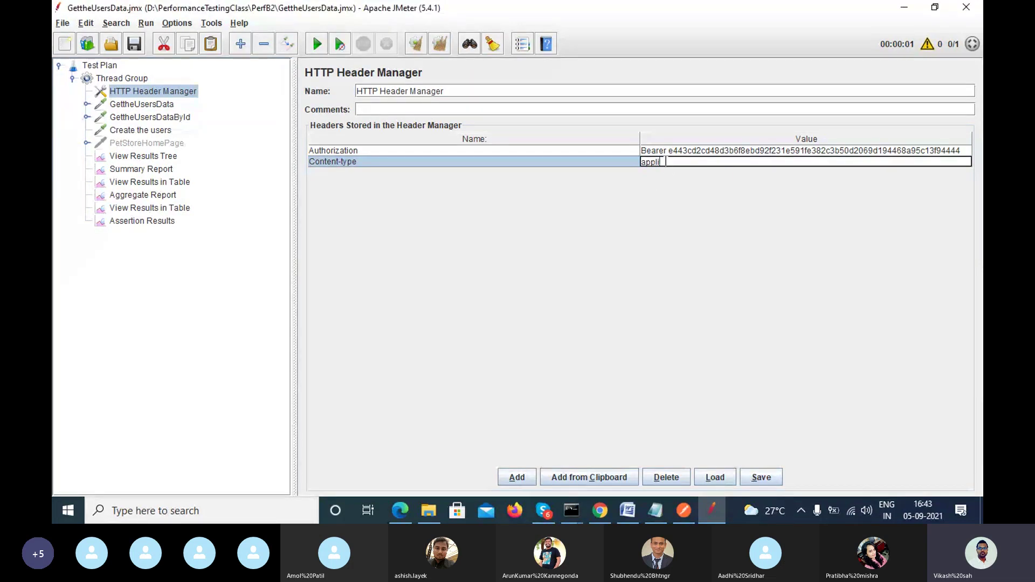
- Replace the partial Content-type header value with application/json
{"action": "key", "text": "BackSpace"}
{"action": "key", "text": "BackSpace"}
{"action": "key", "text": "BackSpace"}
{"action": "key", "text": "BackSpace"}
{"action": "key", "text": "BackSpace"}
{"action": "key", "text": "ctrl+v"}
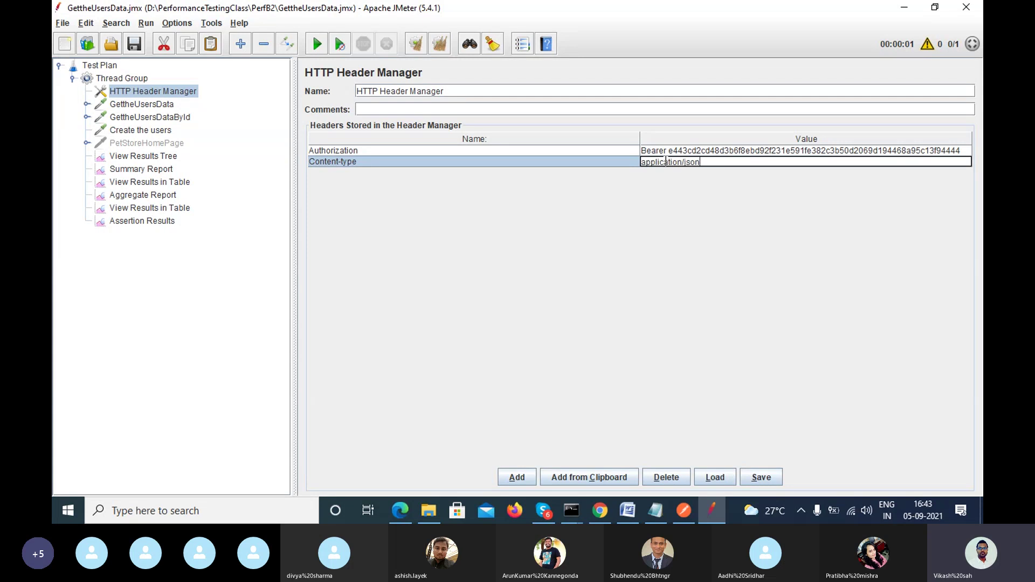
{"action": "left_click", "coordinate": [667, 163]}
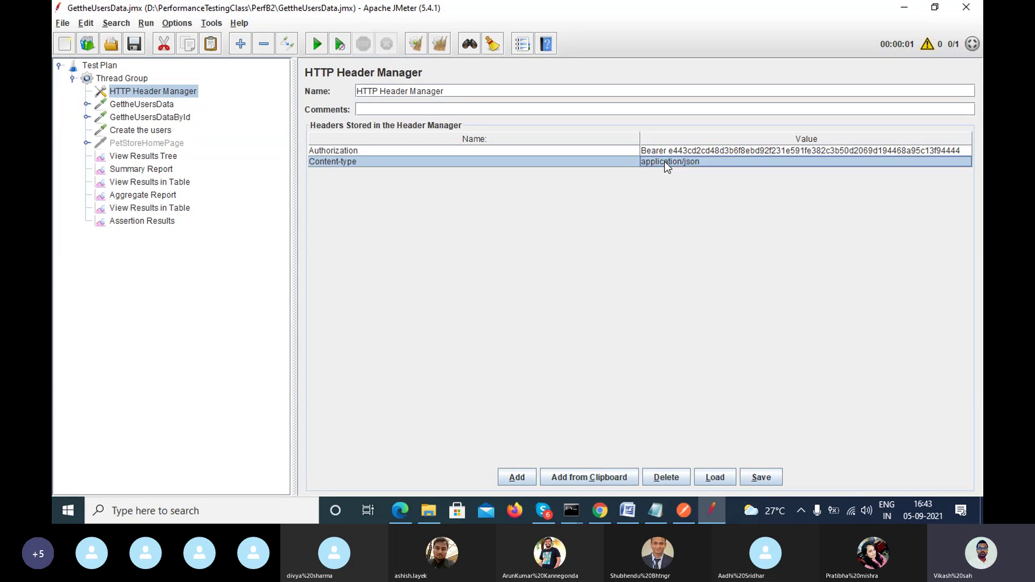
- Run the test plan and confirm Create the users returned 201 Created in View Results Tree
{"action": "left_click", "coordinate": [318, 44]}
{"action": "left_click", "coordinate": [170, 157]}
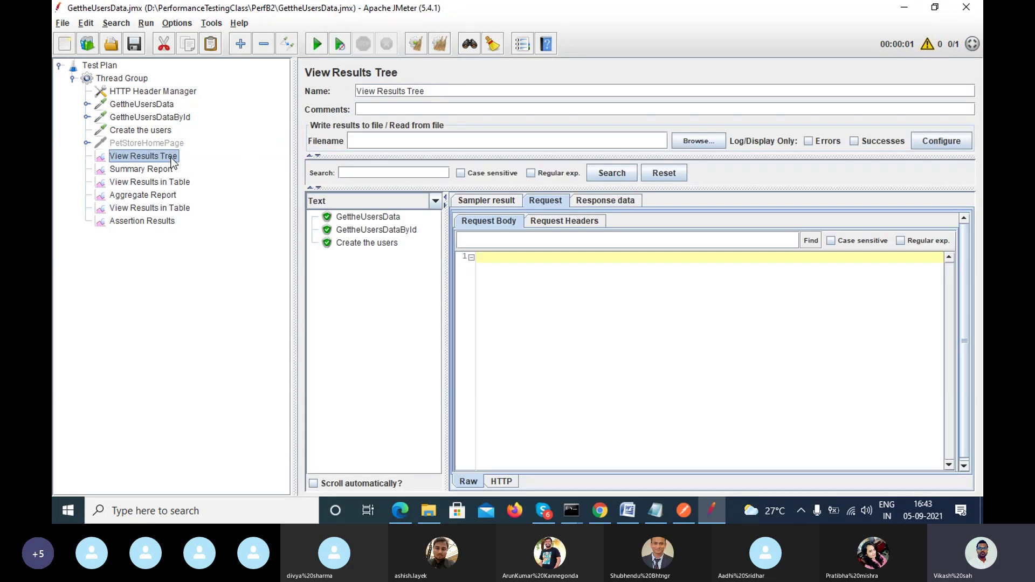
{"action": "left_click", "coordinate": [378, 243]}
{"action": "left_click", "coordinate": [604, 200]}
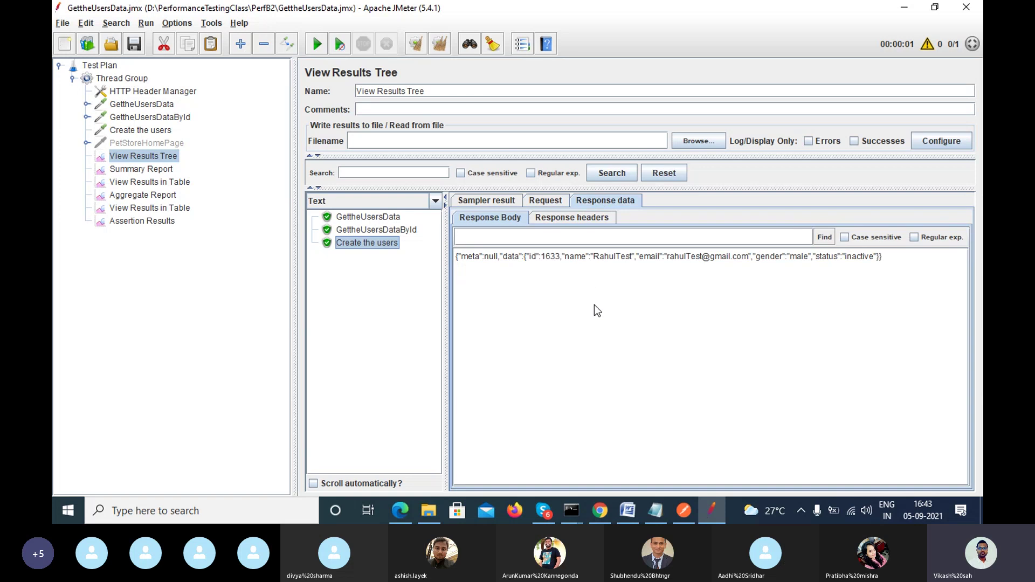
{"action": "left_click", "coordinate": [484, 201]}
{"action": "left_click_drag", "start_coordinate": [517, 353], "coordinate": [539, 353]}
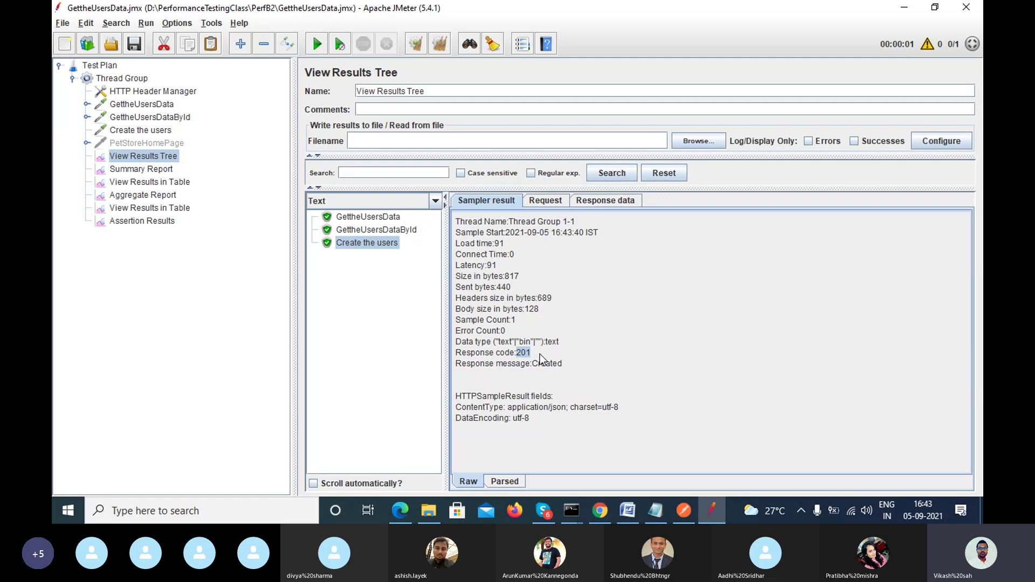
- Close the Skype call's chat panel and return to JMeter
{"action": "left_click", "coordinate": [546, 512]}
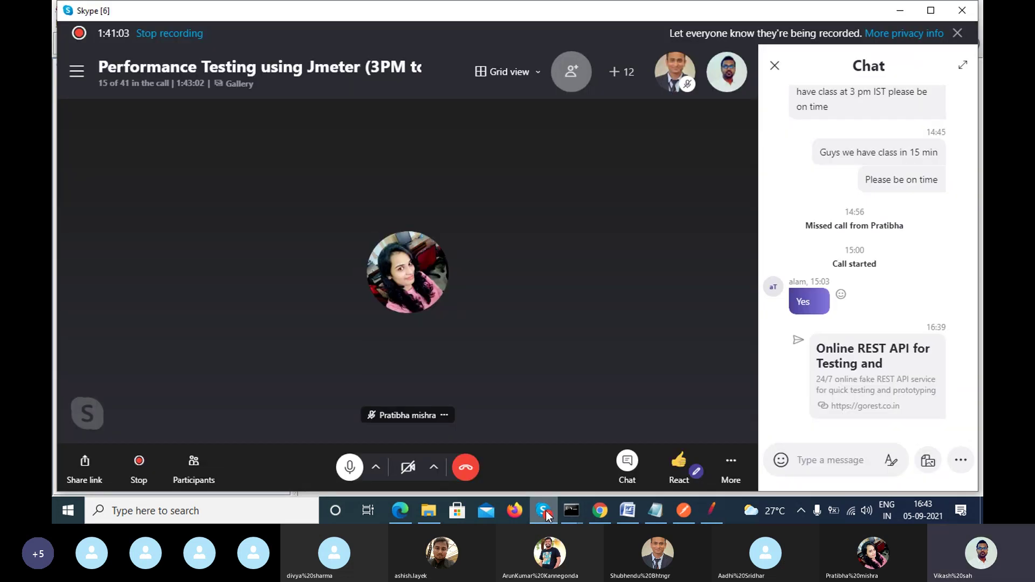
{"action": "left_click", "coordinate": [775, 65]}
{"action": "left_click", "coordinate": [903, 10]}
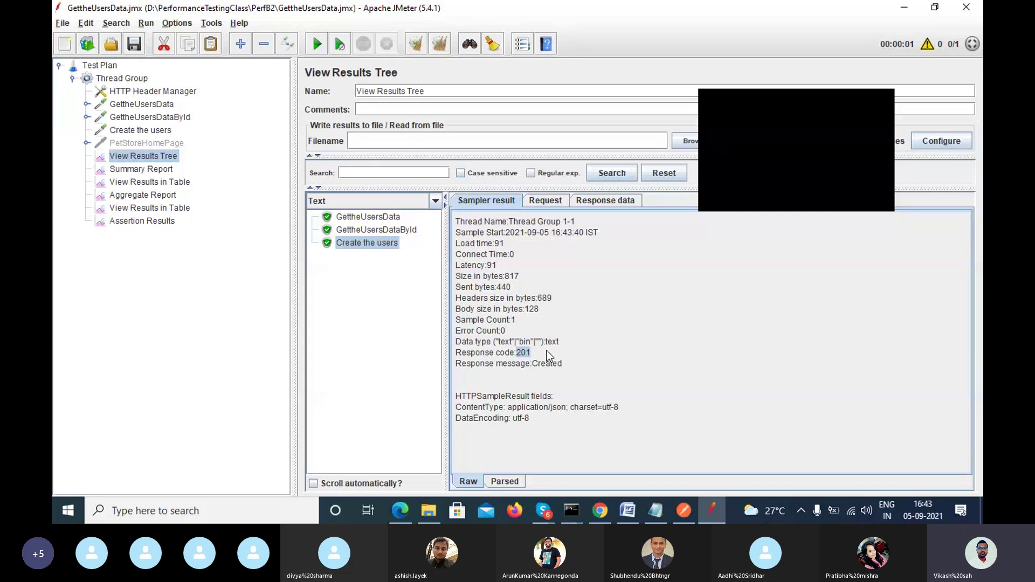
- Compare the GettheUsersData and GettheUsersDataById 200 OK results with Create the users' 201 Created, then select Thread Group
{"action": "left_click", "coordinate": [386, 230]}
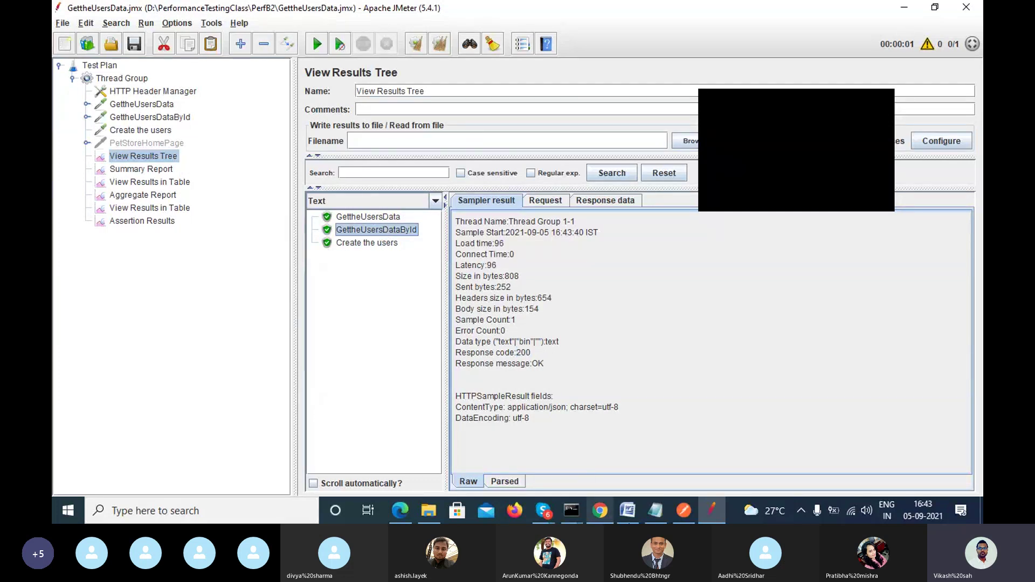
{"action": "left_click", "coordinate": [367, 242]}
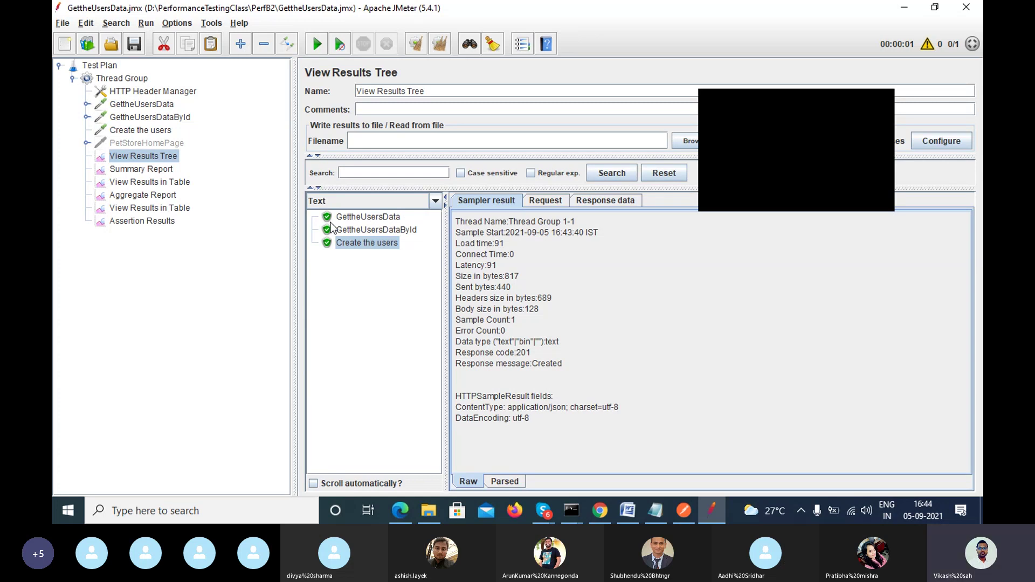
{"action": "left_click", "coordinate": [358, 232]}
{"action": "left_click", "coordinate": [384, 218]}
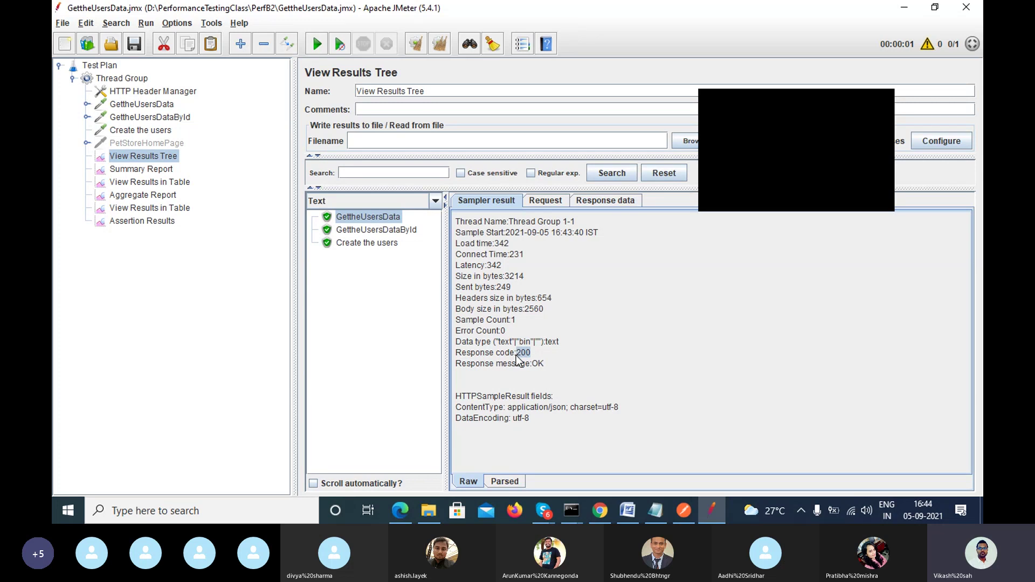
{"action": "left_click", "coordinate": [401, 230]}
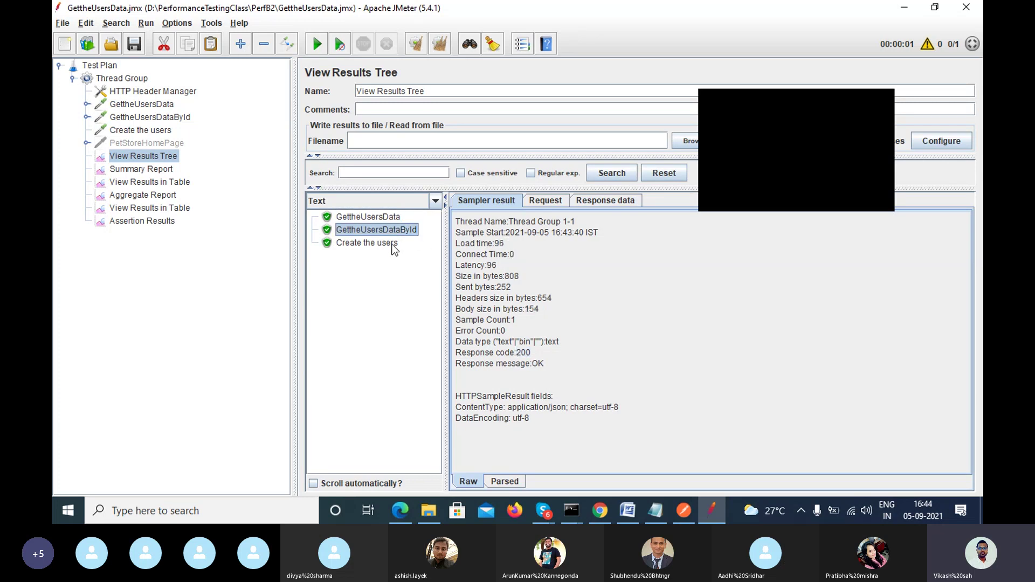
{"action": "left_click", "coordinate": [394, 248]}
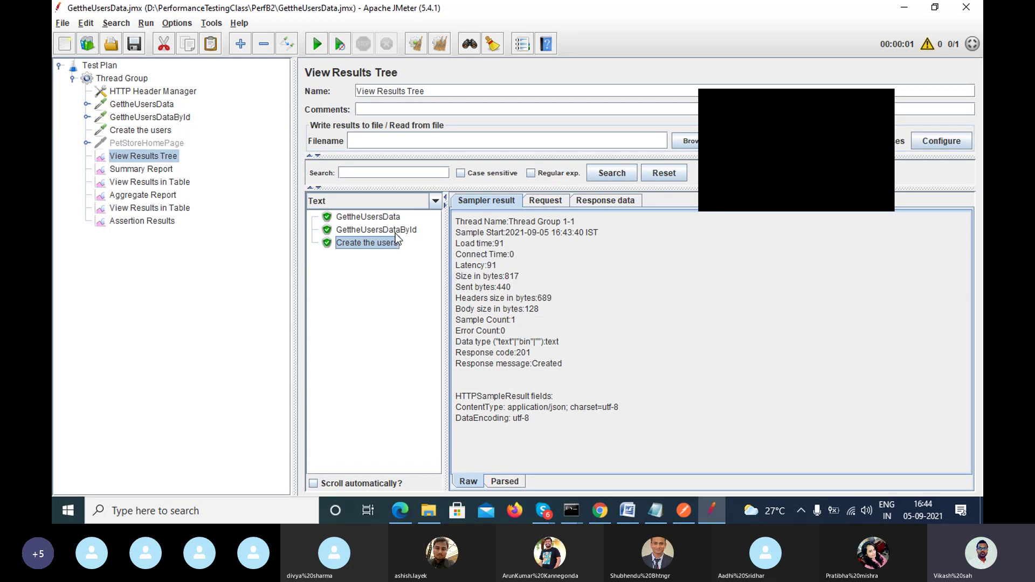
{"action": "left_click", "coordinate": [396, 231]}
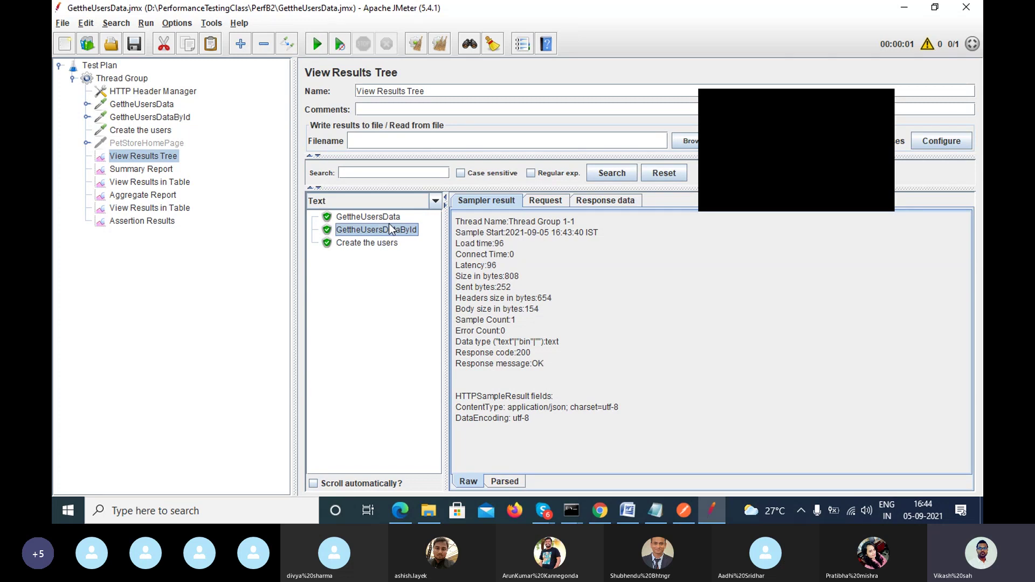
{"action": "left_click", "coordinate": [384, 241]}
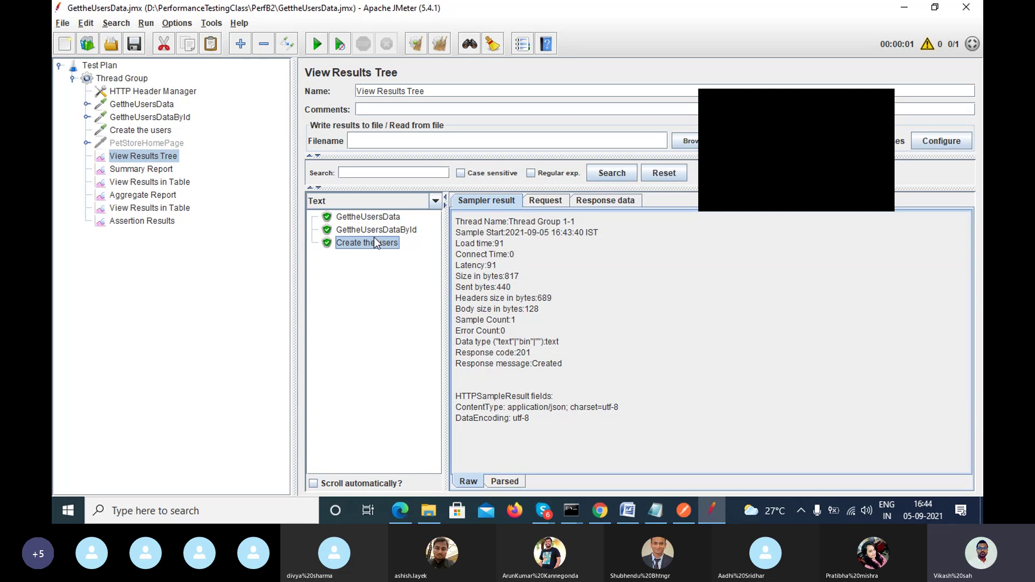
{"action": "left_click", "coordinate": [143, 79]}
- Add a new HTTP Request sampler to Thread Group with method DELETE
{"action": "right_click", "coordinate": [144, 81]}
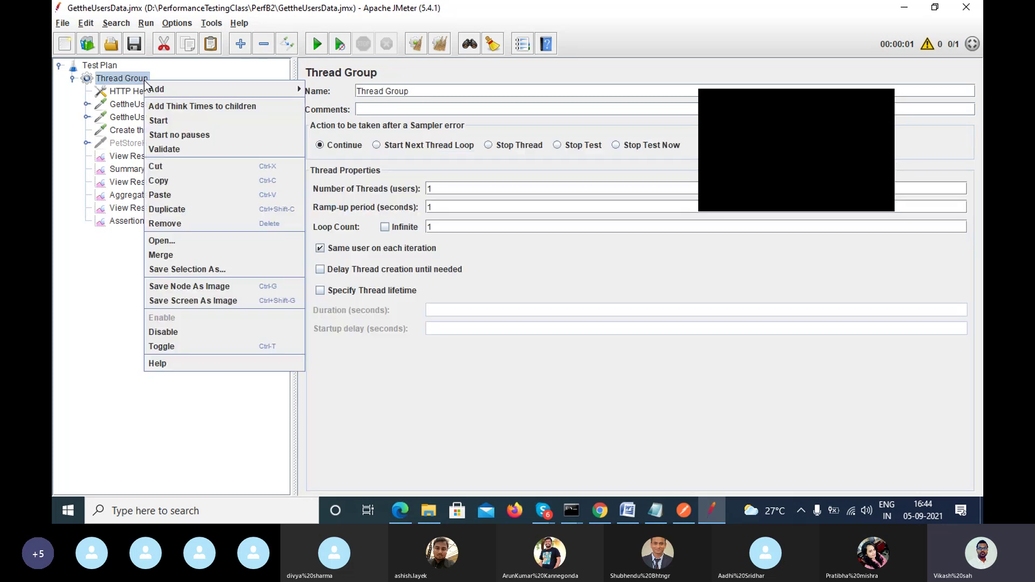
{"action": "mouse_move", "coordinate": [203, 88]}
{"action": "mouse_move", "coordinate": [336, 87]}
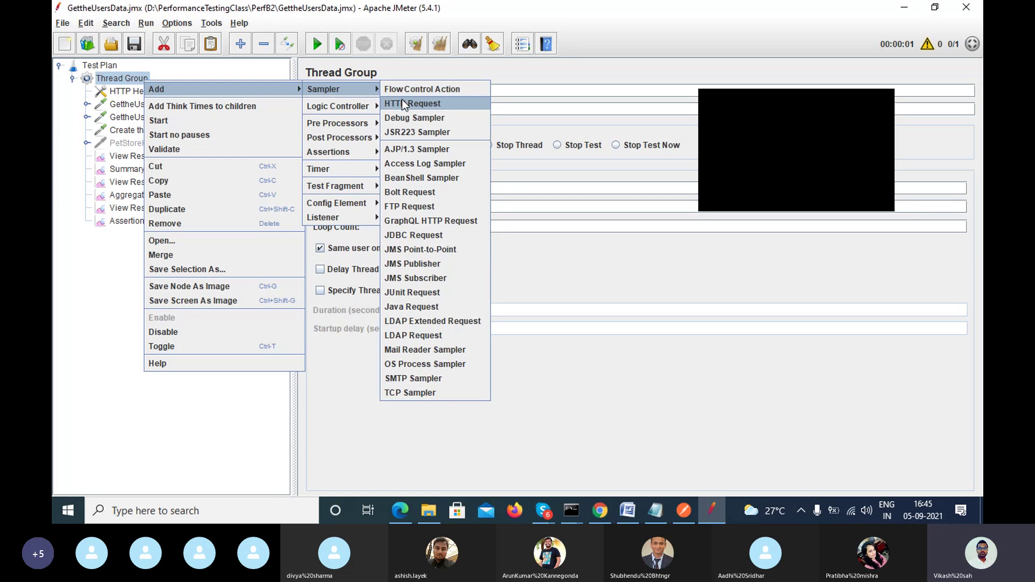
{"action": "left_click", "coordinate": [402, 99]}
{"action": "left_click", "coordinate": [390, 200]}
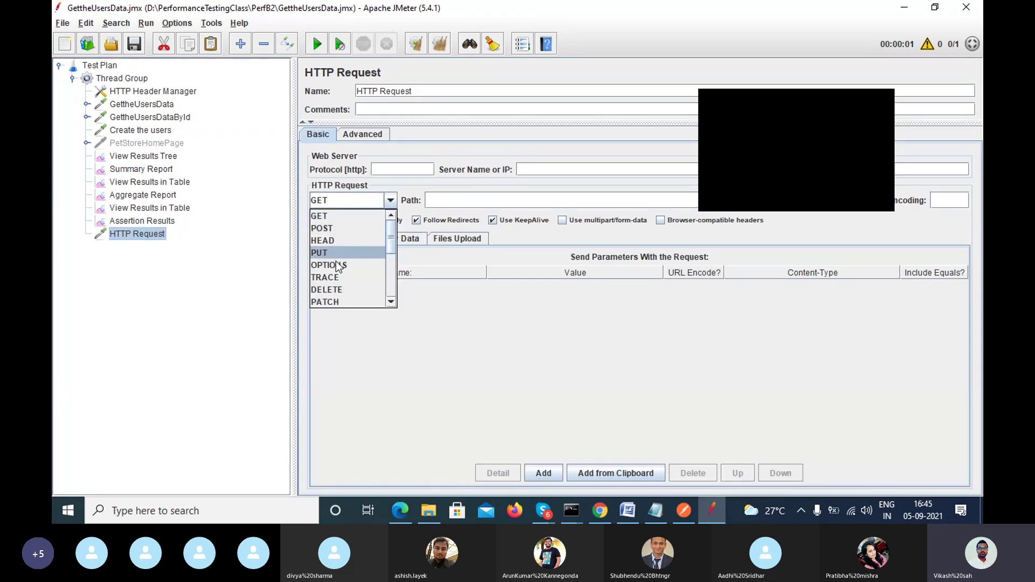
{"action": "left_click", "coordinate": [341, 289]}
- Give the new request GettheUsersDataById's path /public/v1/users/11 and move it below Create the users
{"action": "left_click", "coordinate": [159, 117]}
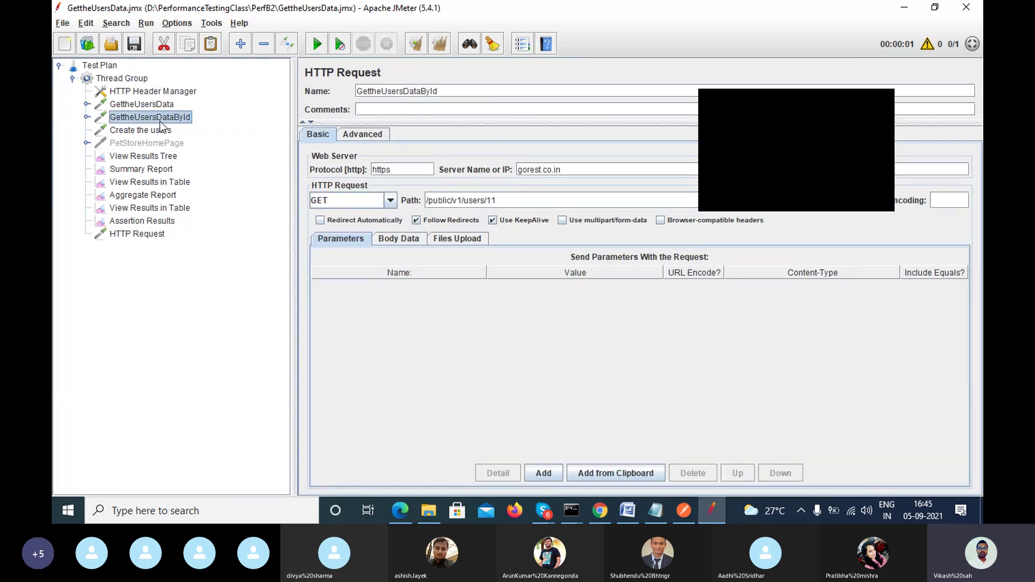
{"action": "left_click", "coordinate": [575, 204]}
{"action": "key", "text": "ctrl+a"}
{"action": "key", "text": "ctrl+c"}
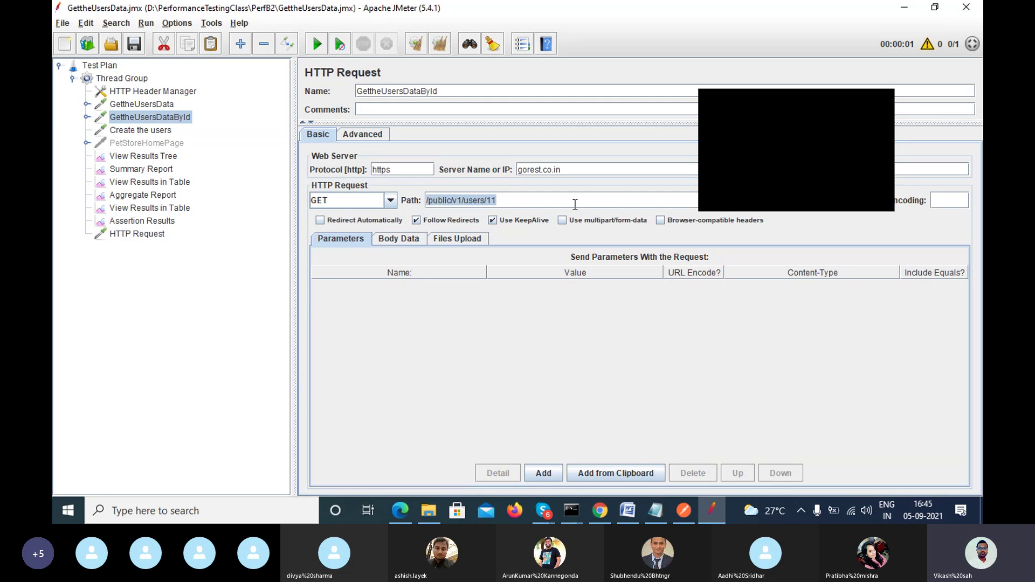
{"action": "left_click_drag", "start_coordinate": [142, 235], "coordinate": [155, 145]}
{"action": "left_click", "coordinate": [495, 200]}
{"action": "key", "text": "ctrl+v"}
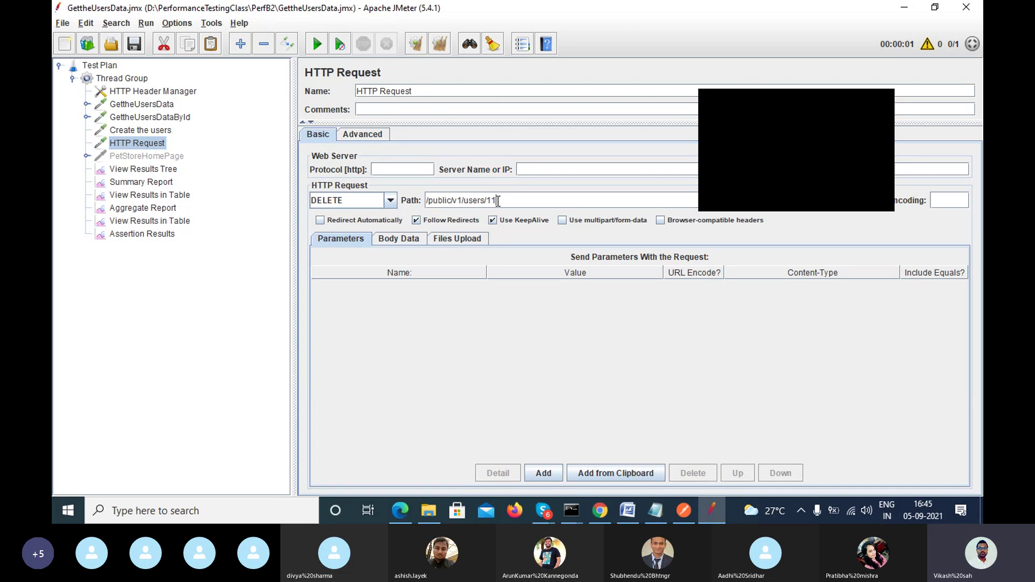
{"action": "left_click", "coordinate": [561, 170]}
- Copy the server name gorest.co.in from Create the users into the DELETE request
{"action": "left_click", "coordinate": [138, 131]}
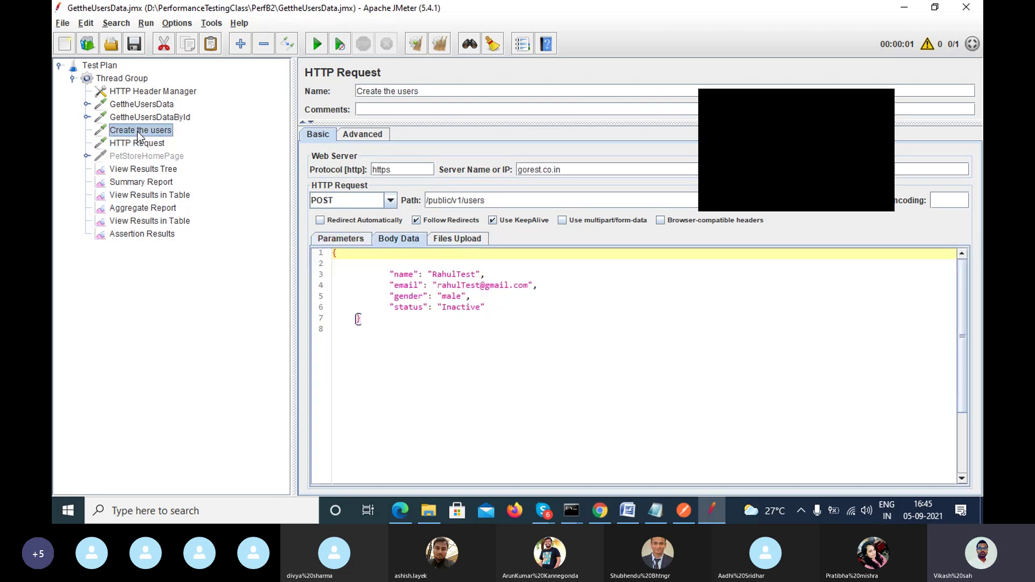
{"action": "triple_click", "coordinate": [579, 173]}
{"action": "key", "text": "ctrl+c"}
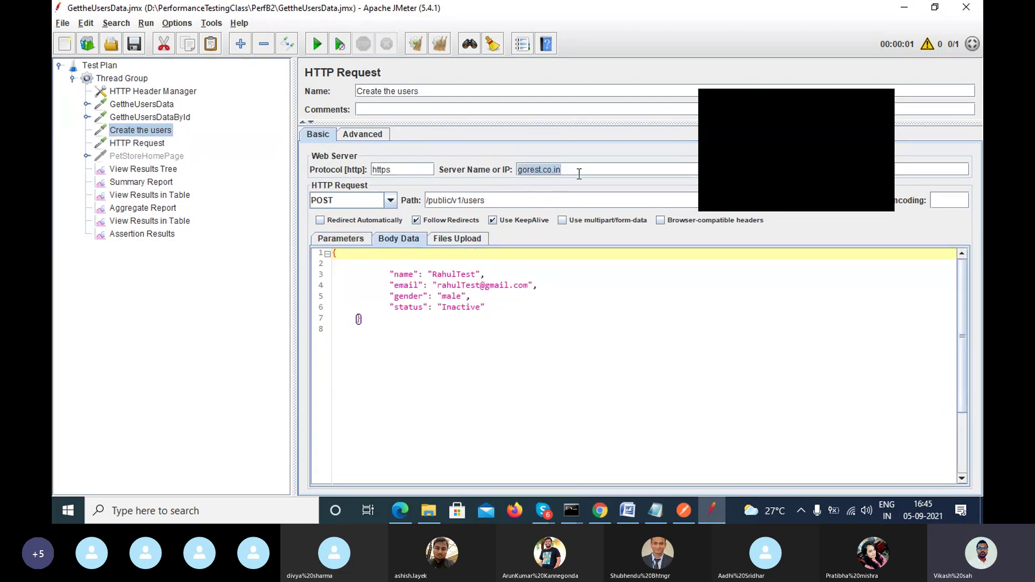
{"action": "left_click", "coordinate": [135, 144]}
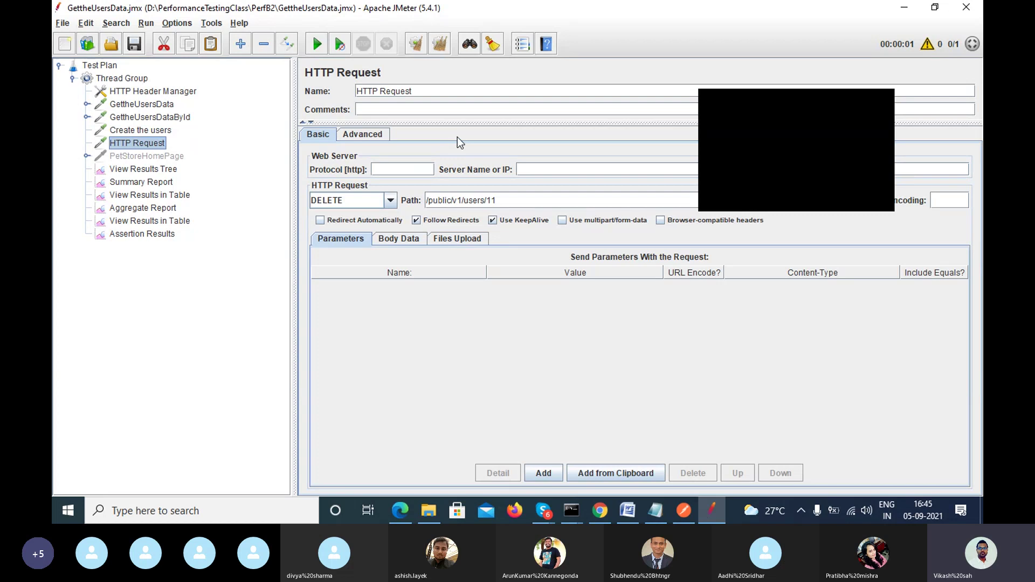
{"action": "left_click", "coordinate": [529, 169]}
{"action": "key", "text": "ctrl+v"}
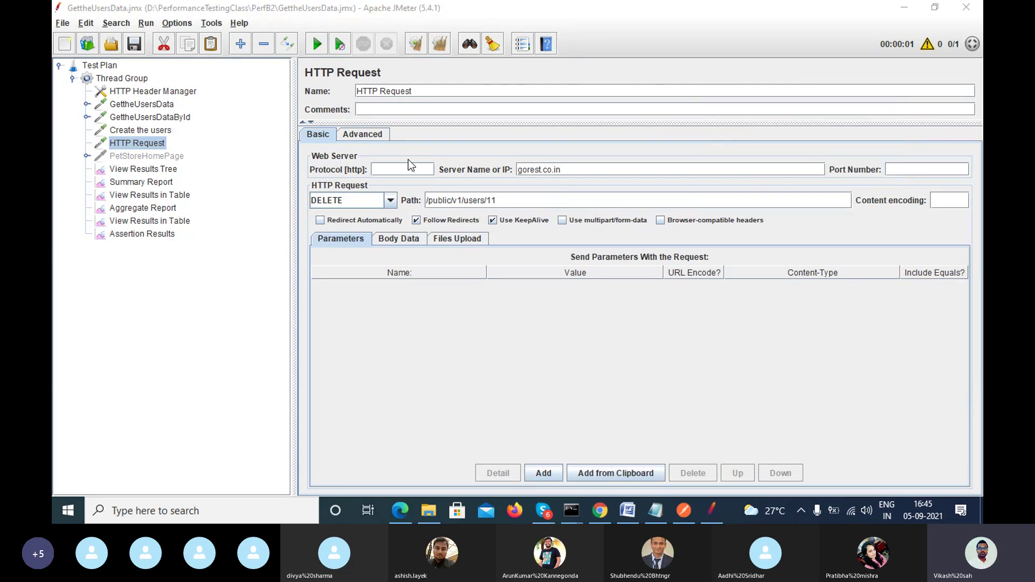
- Set the protocol to https and name the request 'Delete the users'
{"action": "left_click", "coordinate": [406, 165]}
{"action": "type", "text": "https"}
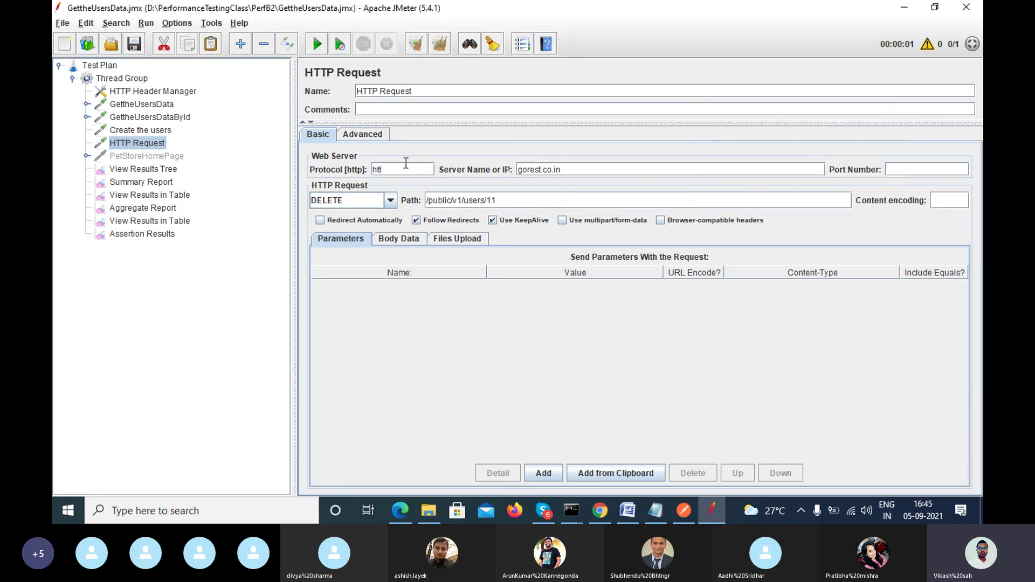
{"action": "triple_click", "coordinate": [423, 88]}
{"action": "type", "text": "Delete the users"}
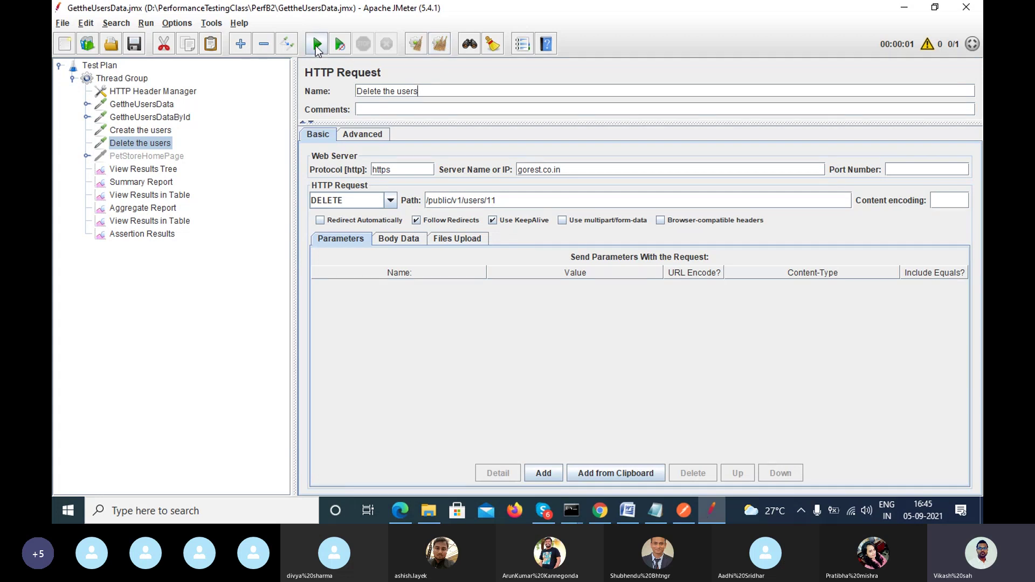
- Run the plan and confirm Delete the users shows response code 204 No Content in View Results Tree
{"action": "right_click", "coordinate": [275, 230]}
{"action": "left_click", "coordinate": [177, 305]}
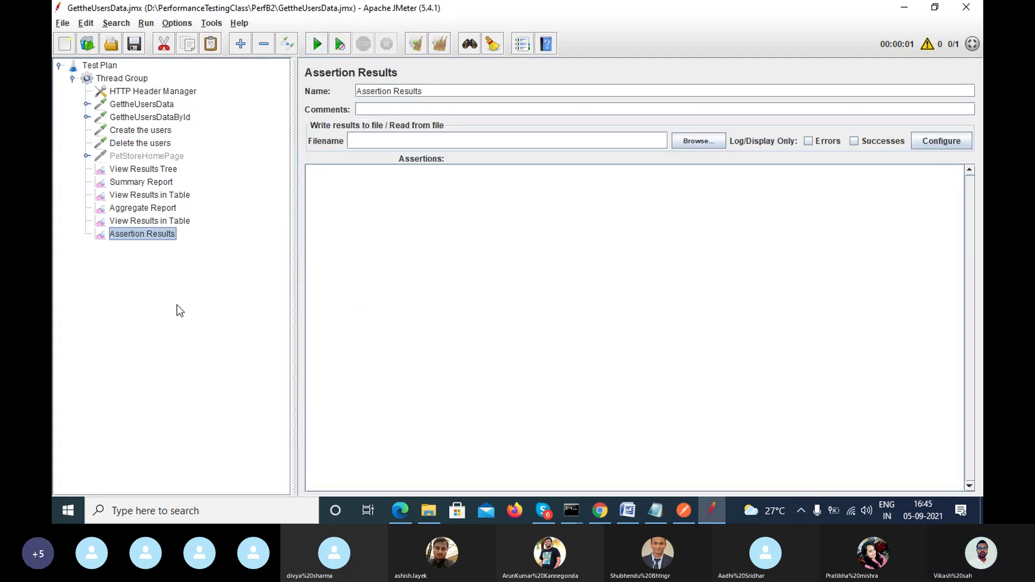
{"action": "left_click", "coordinate": [155, 172]}
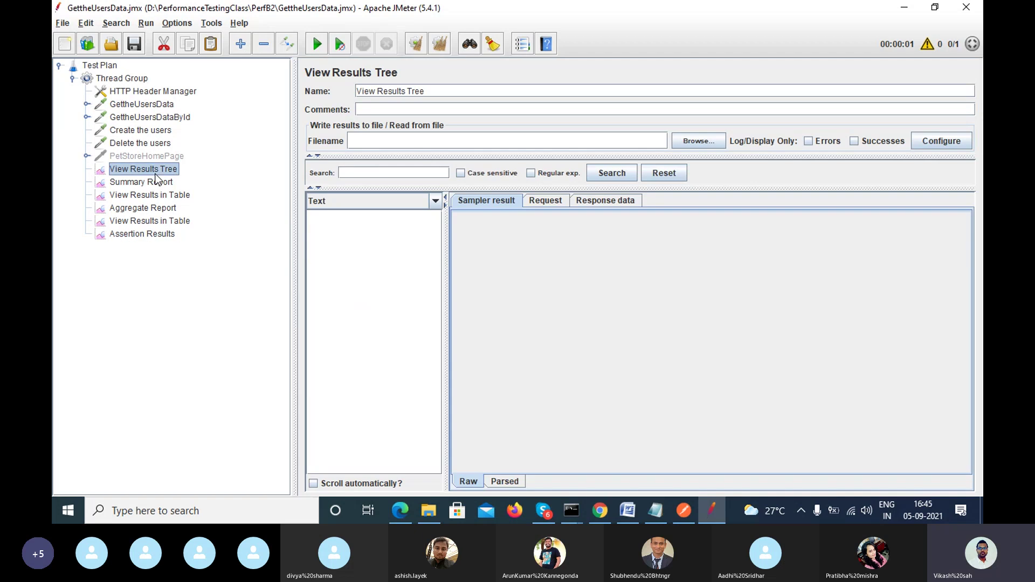
{"action": "left_click", "coordinate": [316, 44]}
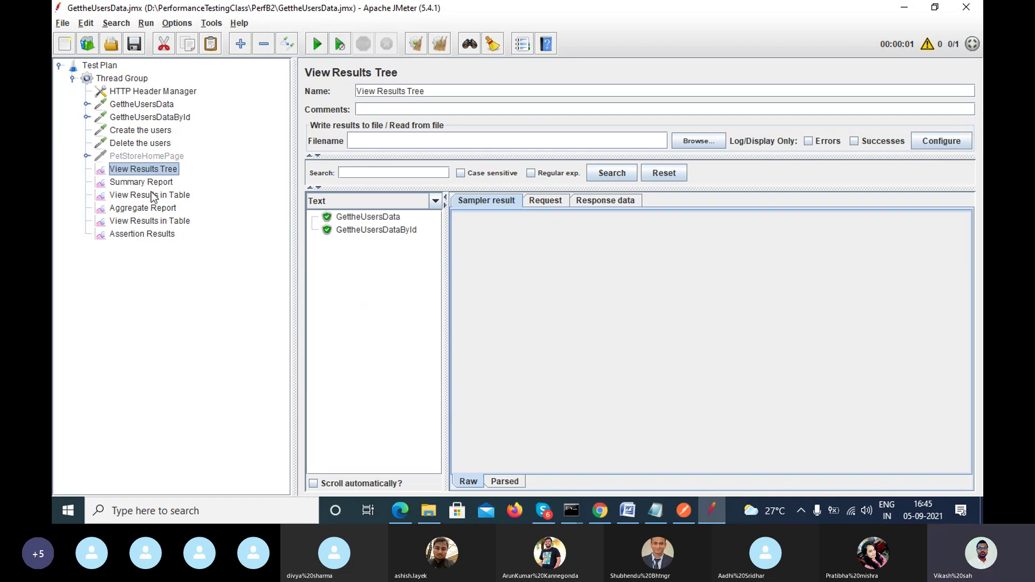
{"action": "left_click", "coordinate": [361, 257]}
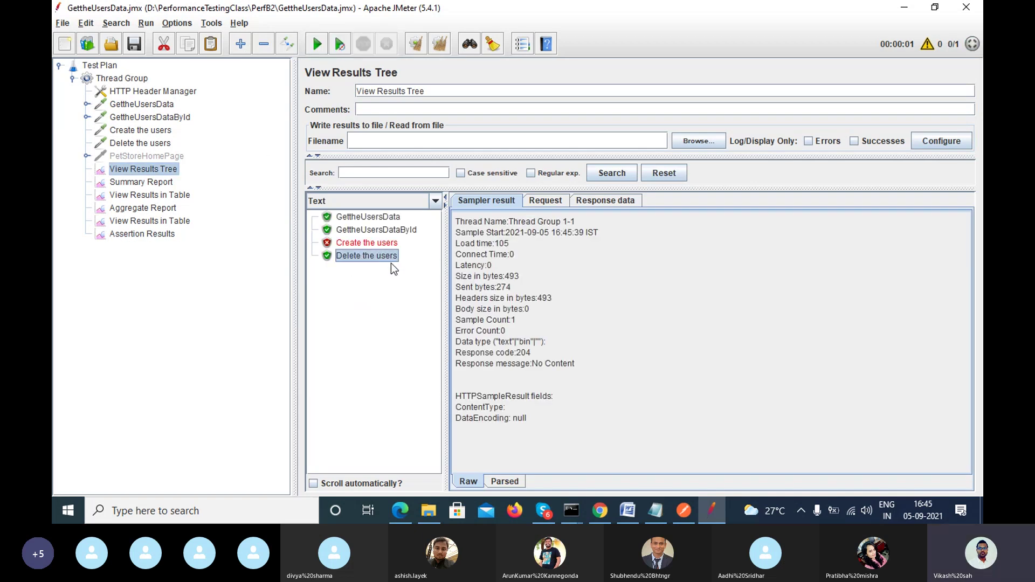
{"action": "left_click_drag", "start_coordinate": [516, 353], "coordinate": [531, 351]}
- Add the notes 'Get--- 200' and 'Post-- 200, 201' in Notepad
{"action": "left_click", "coordinate": [627, 511]}
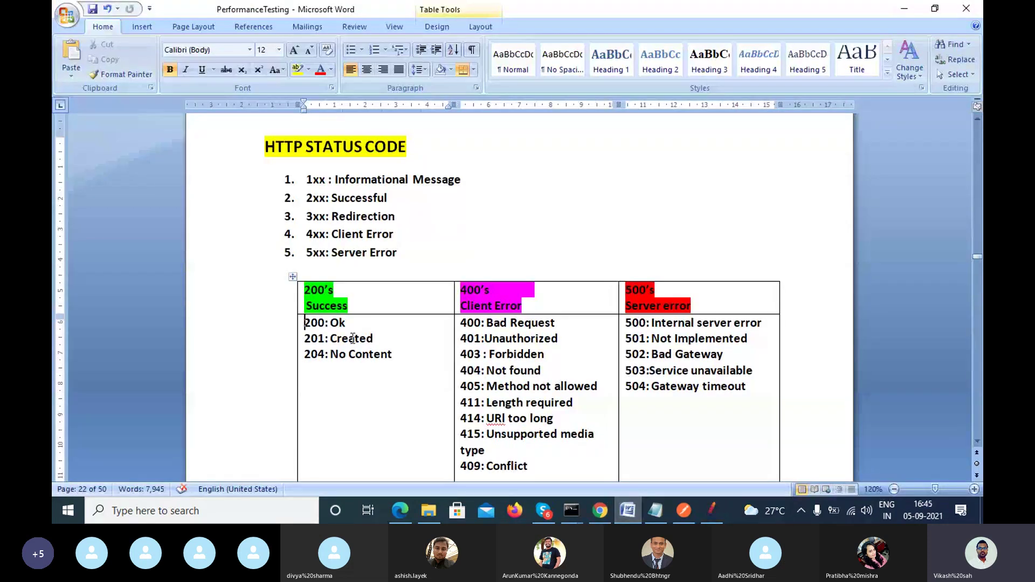
{"action": "left_click", "coordinate": [655, 511]}
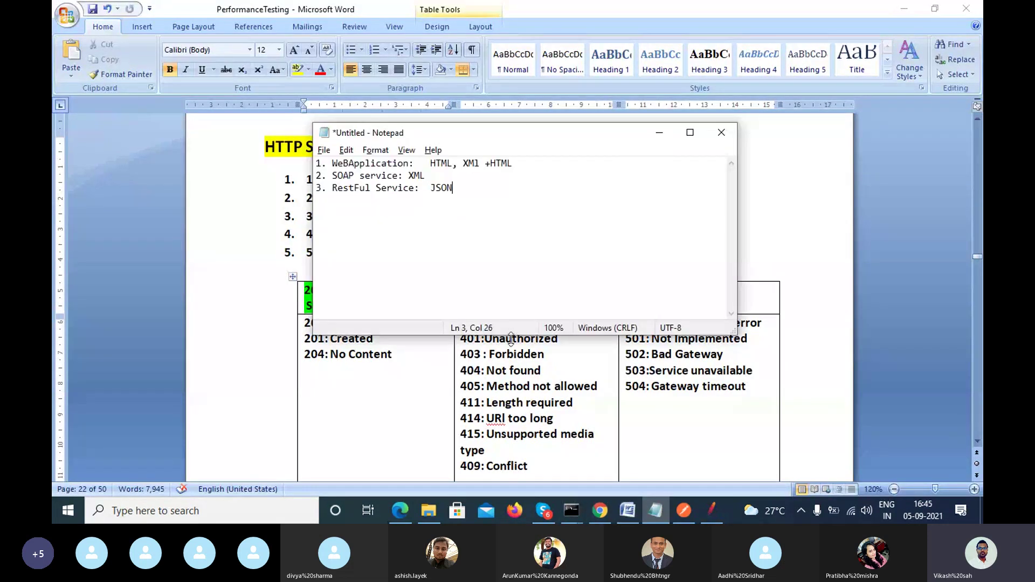
{"action": "key", "text": "Return"}
{"action": "key", "text": "Return"}
{"action": "type", "text": "Get--- 200"}
{"action": "key", "text": "Return"}
{"action": "key", "text": "Return"}
{"action": "type", "text": "Post-- 200"}
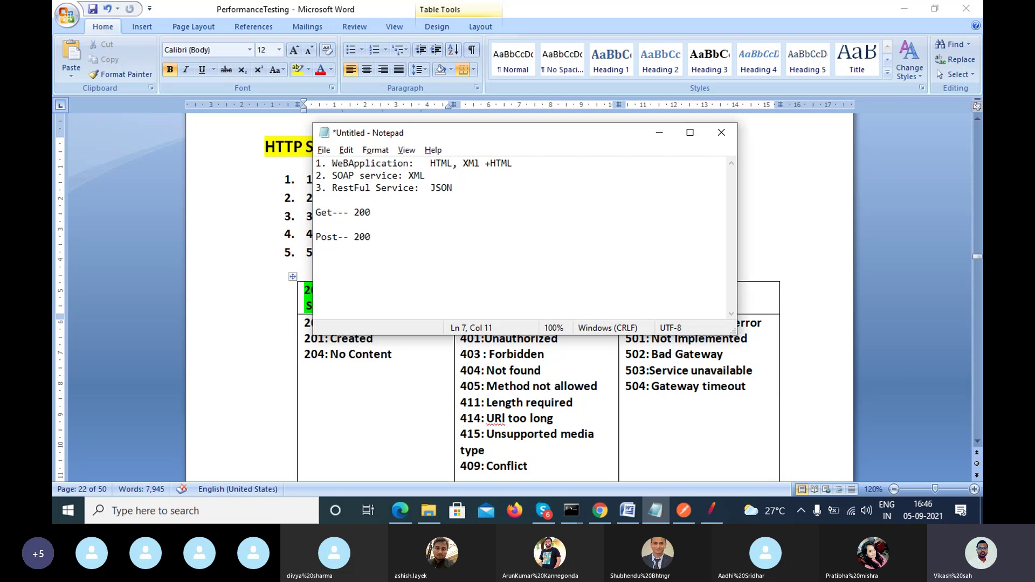
{"action": "type", "text": ", 201"}
- Highlight the Post line's 200, 201 codes to point them out
{"action": "left_click", "coordinate": [356, 238]}
{"action": "left_click_drag", "start_coordinate": [356, 238], "coordinate": [399, 237]}
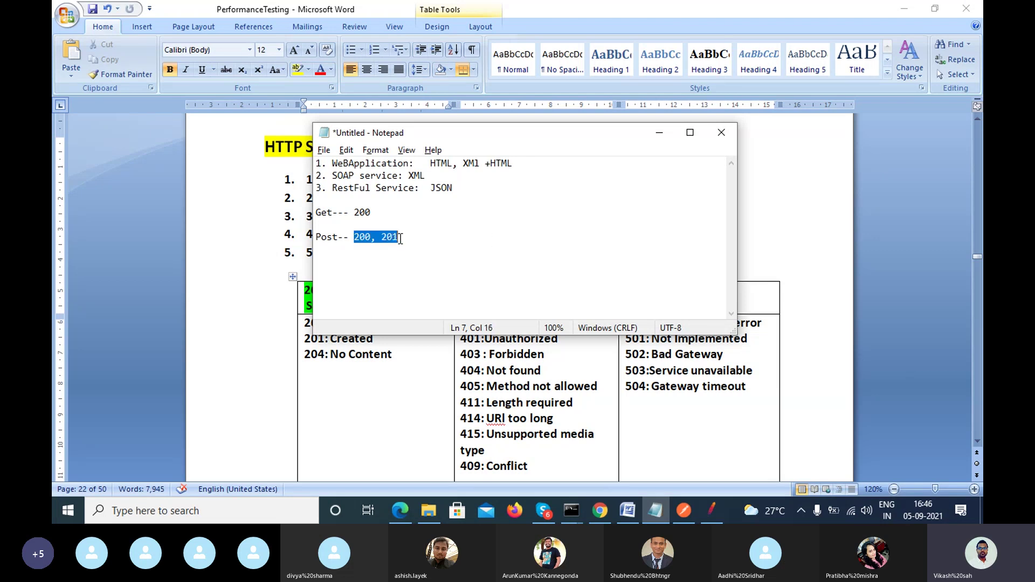
{"action": "left_click", "coordinate": [414, 237]}
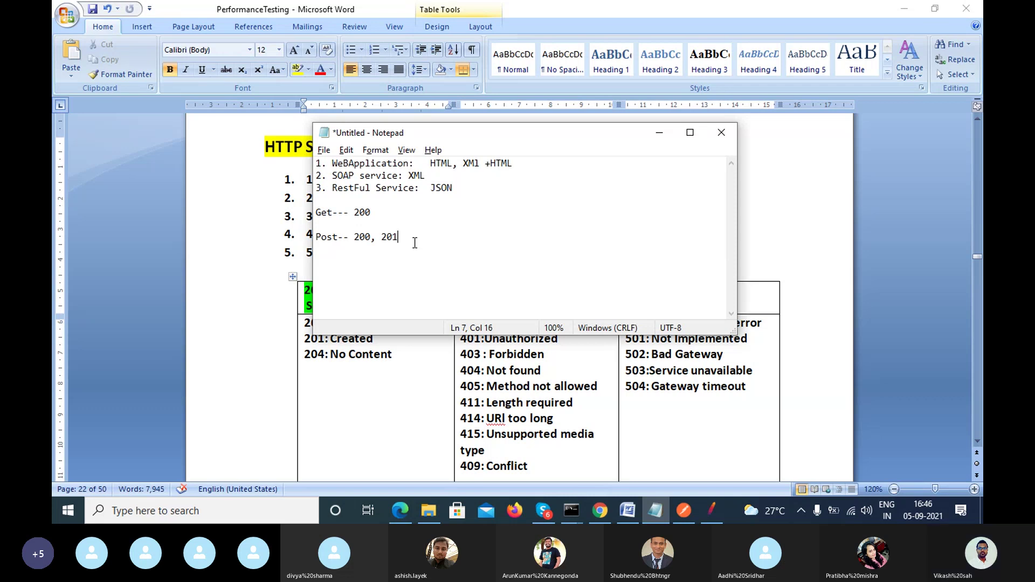
{"action": "left_click_drag", "start_coordinate": [354, 238], "coordinate": [372, 242]}
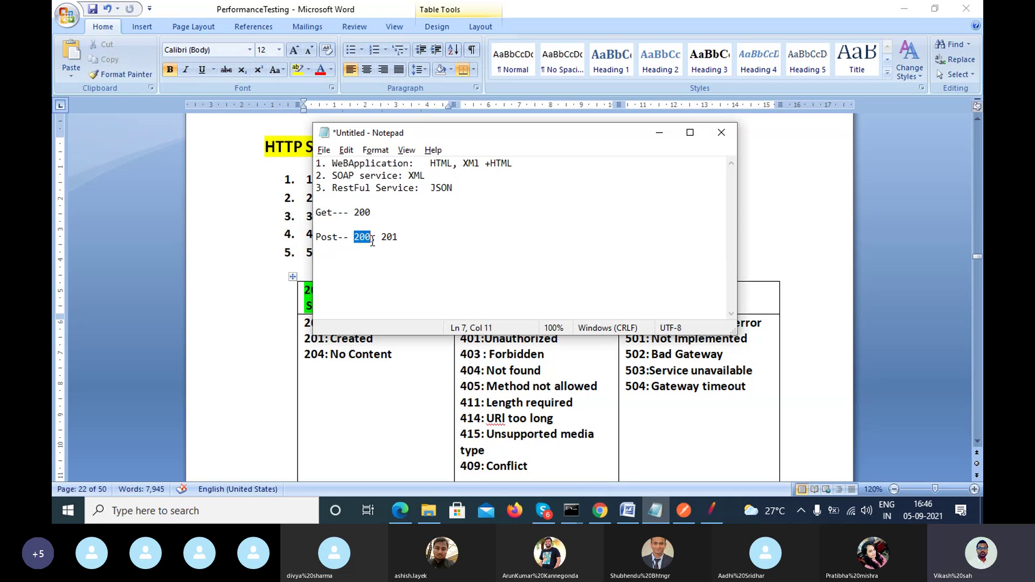
{"action": "left_click", "coordinate": [391, 274]}
{"action": "left_click_drag", "start_coordinate": [349, 238], "coordinate": [404, 239]}
{"action": "left_click", "coordinate": [414, 259]}
{"action": "left_click_drag", "start_coordinate": [356, 242], "coordinate": [418, 237]}
{"action": "left_click", "coordinate": [418, 238]}
- Add the notes 'Patch/Put : 200' and 'Delete: 200, 204' on new lines
{"action": "key", "text": "Return"}
{"action": "key", "text": "Return"}
{"action": "type", "text": "Patch"}
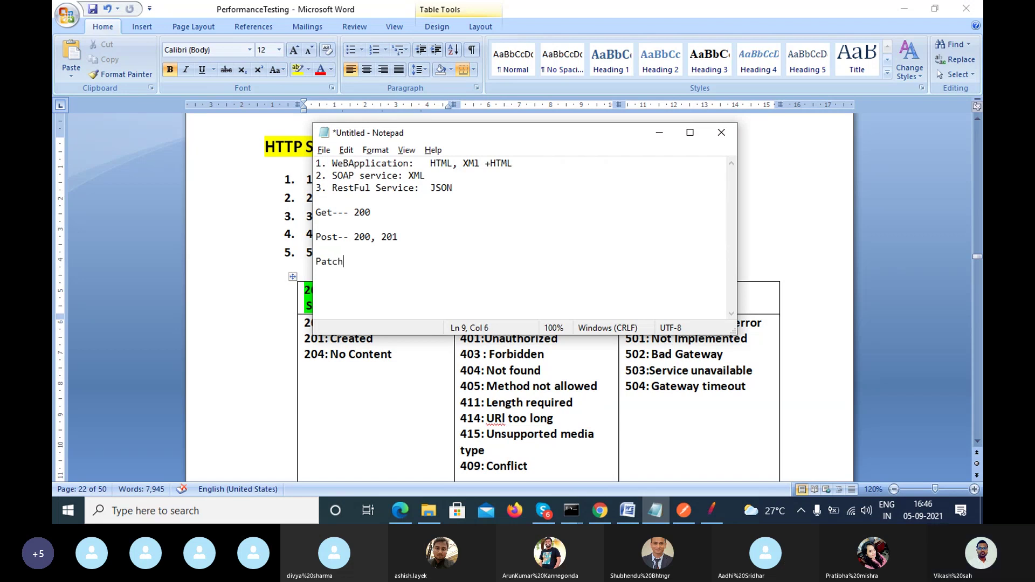
{"action": "type", "text": "/Put"}
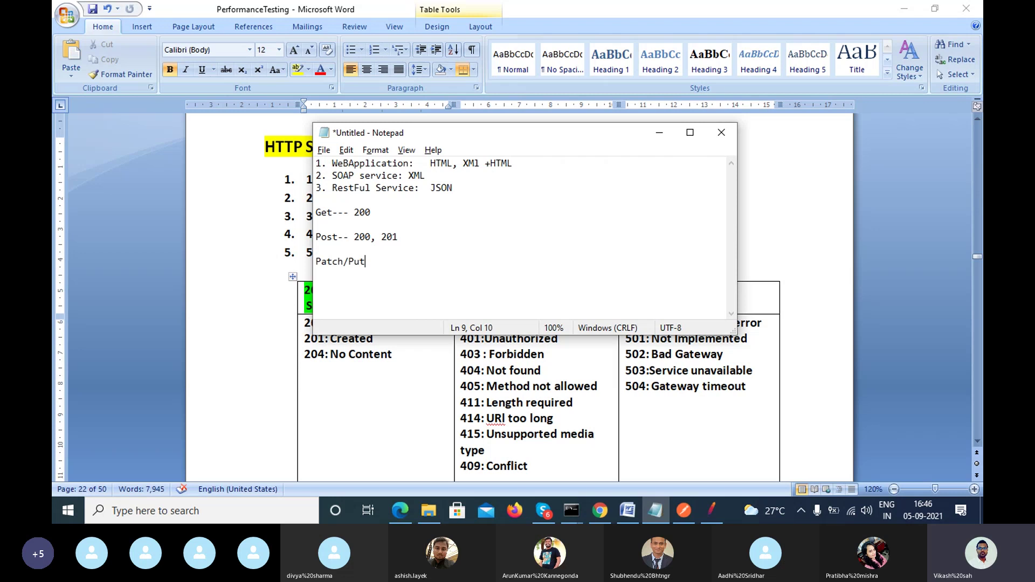
{"action": "type", "text": " : 200"}
{"action": "key", "text": "Return"}
{"action": "key", "text": "Return"}
{"action": "type", "text": "Delete: 20"}
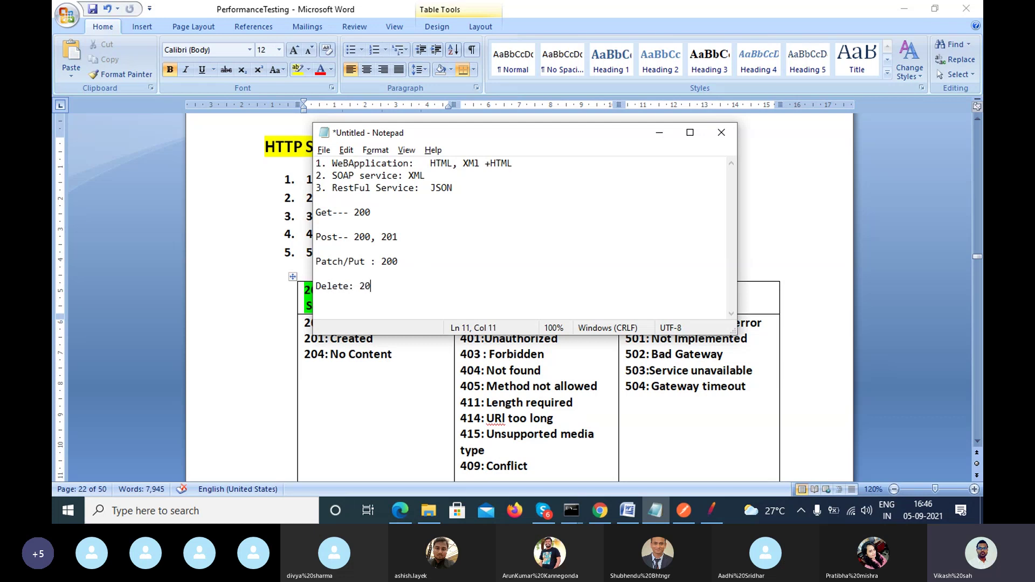
{"action": "type", "text": "0, 204"}
- Highlight the Delete codes and all method notes, then minimize Notepad to reveal Word's table
{"action": "left_click_drag", "start_coordinate": [360, 285], "coordinate": [317, 287]}
{"action": "left_click", "coordinate": [429, 286]}
{"action": "left_click", "coordinate": [485, 290]}
{"action": "left_click_drag", "start_coordinate": [358, 208], "coordinate": [441, 289]}
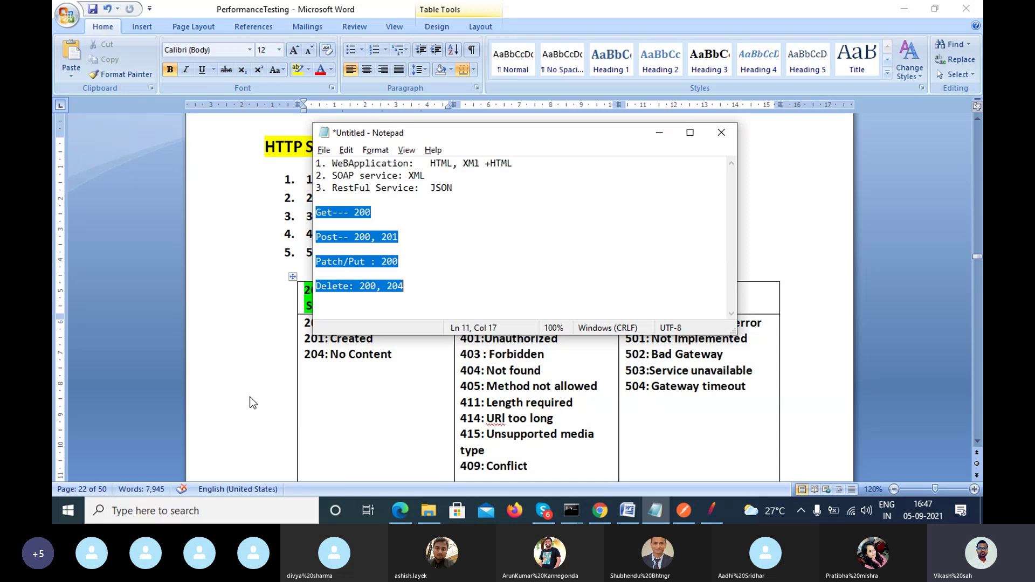
{"action": "left_click", "coordinate": [658, 133]}
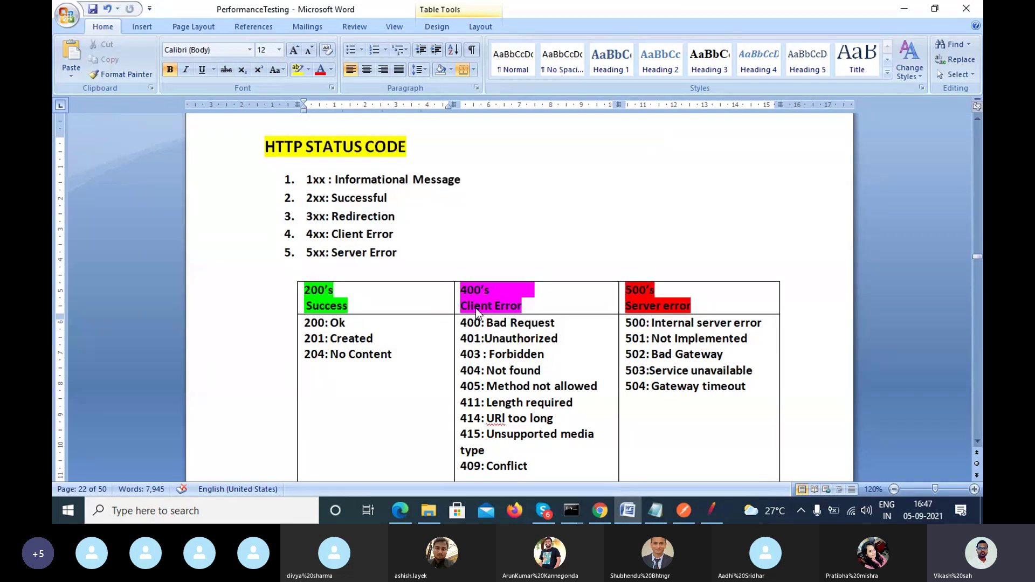
- Look through the Skype call's participant list, then bring the Notepad status-code notes back in front
{"action": "left_click", "coordinate": [545, 511]}
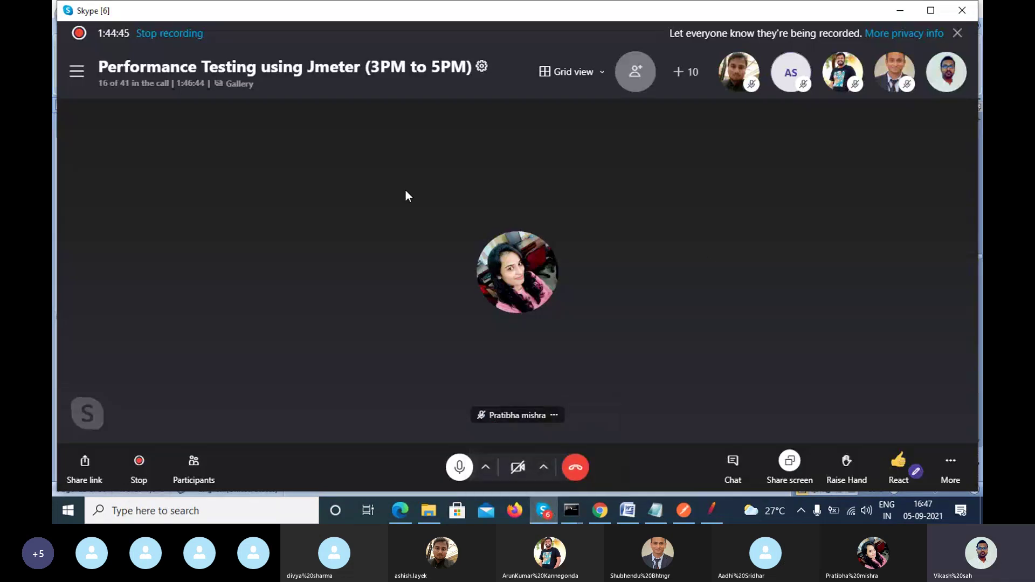
{"action": "left_click", "coordinate": [131, 89]}
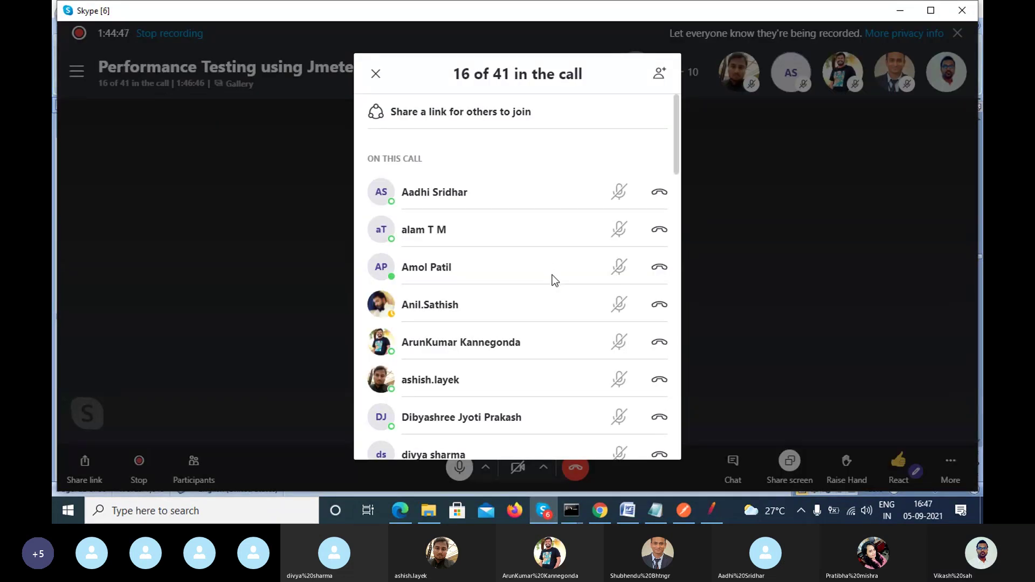
{"action": "scroll", "coordinate": [554, 278], "scroll_direction": "down", "scroll_amount": 3}
{"action": "scroll", "coordinate": [556, 282], "scroll_direction": "down", "scroll_amount": 5}
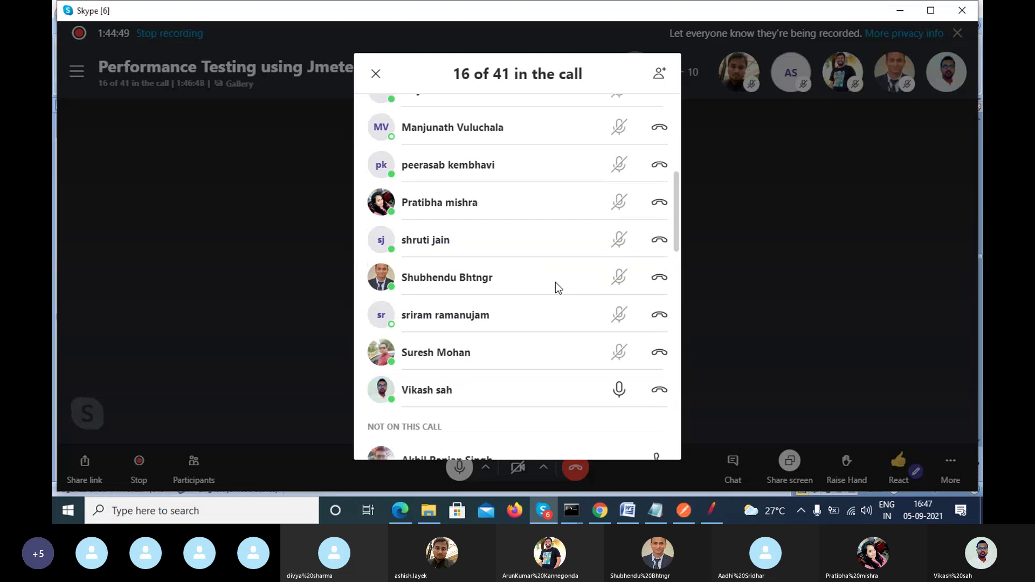
{"action": "left_click", "coordinate": [376, 74]}
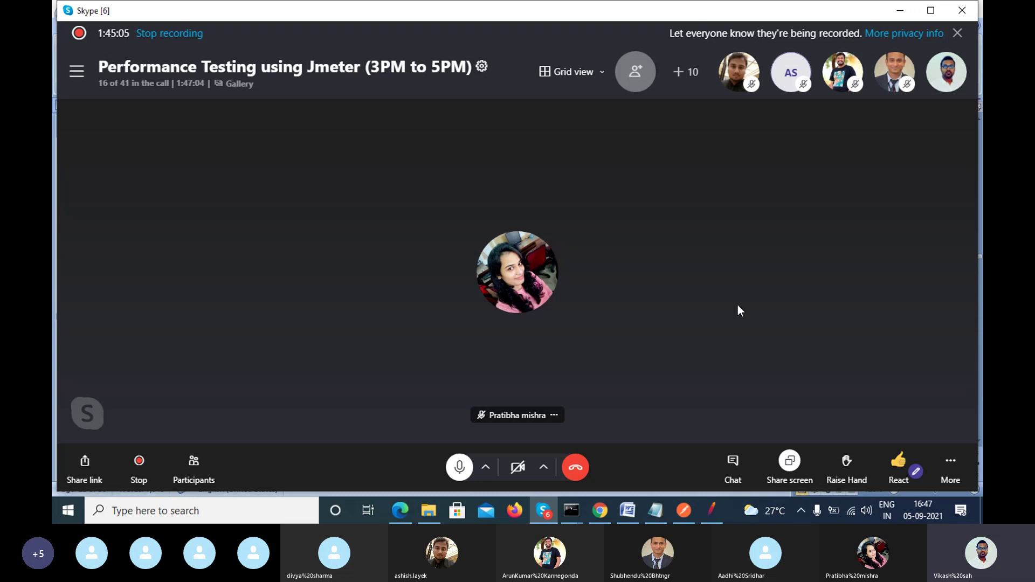
{"action": "left_click", "coordinate": [656, 511]}
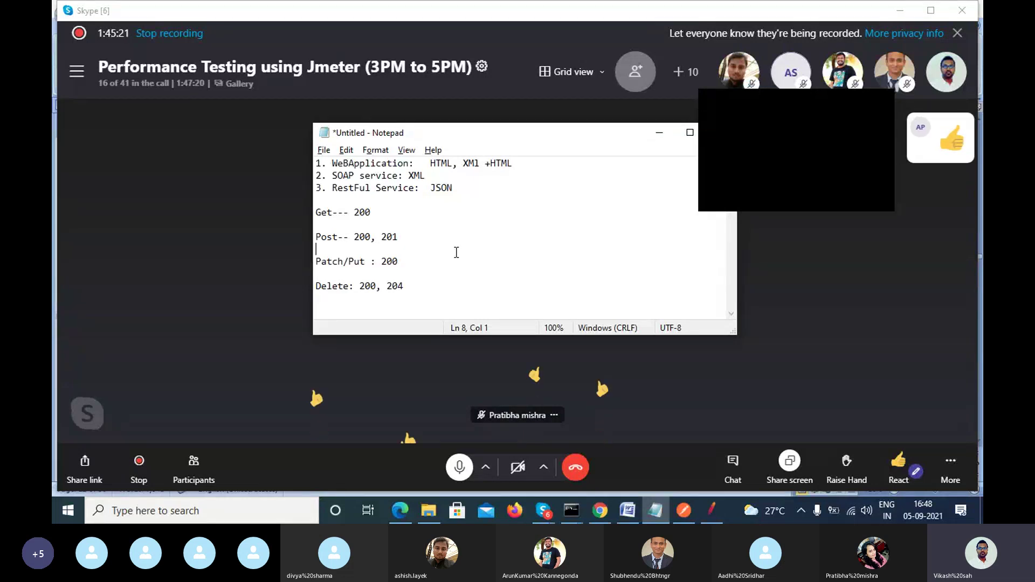
- Label the Get line's 200 code as OK
{"action": "left_click_drag", "start_coordinate": [354, 238], "coordinate": [423, 238]}
{"action": "left_click", "coordinate": [382, 238]}
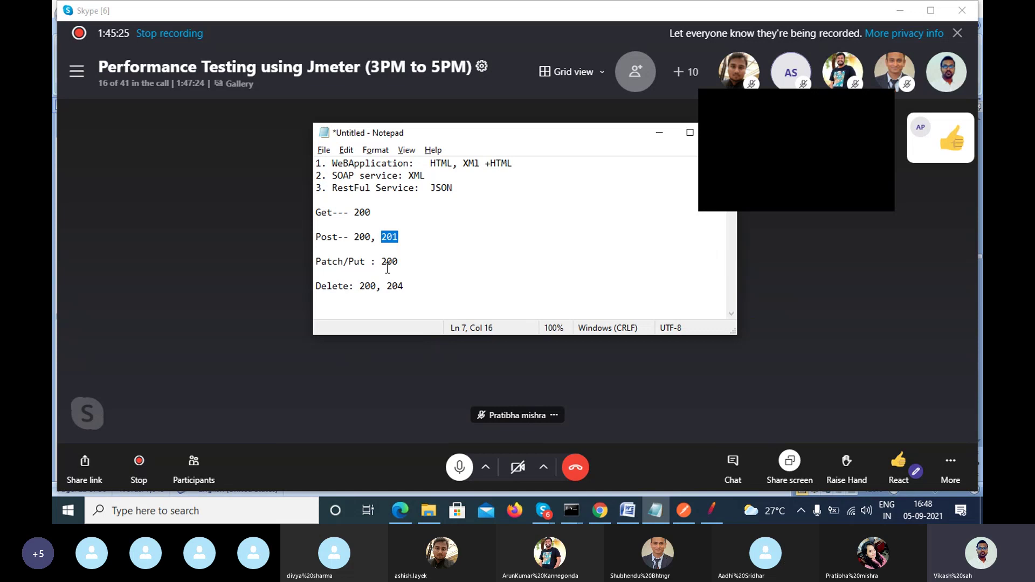
{"action": "left_click_drag", "start_coordinate": [391, 286], "coordinate": [423, 287]}
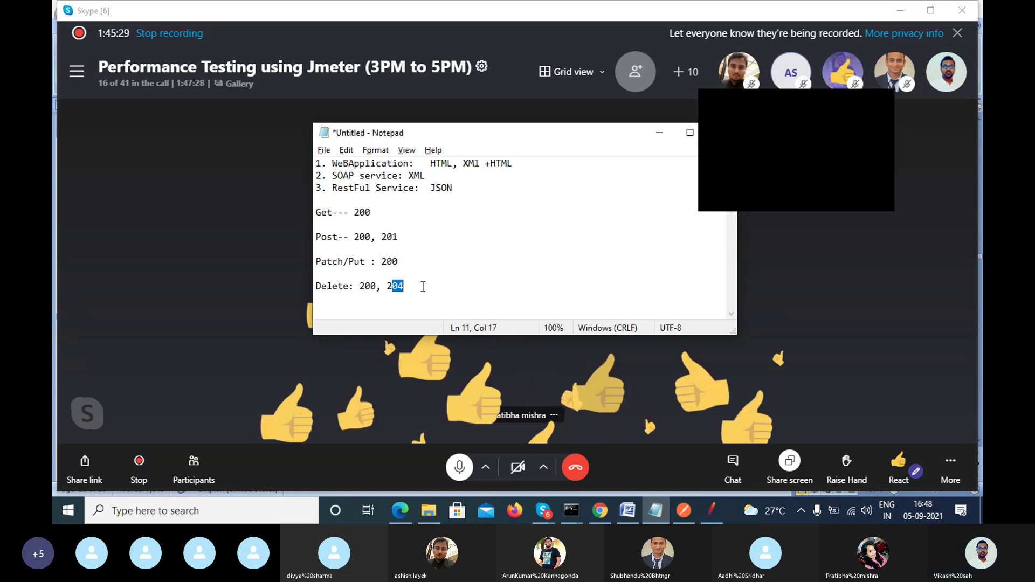
{"action": "left_click", "coordinate": [423, 287]}
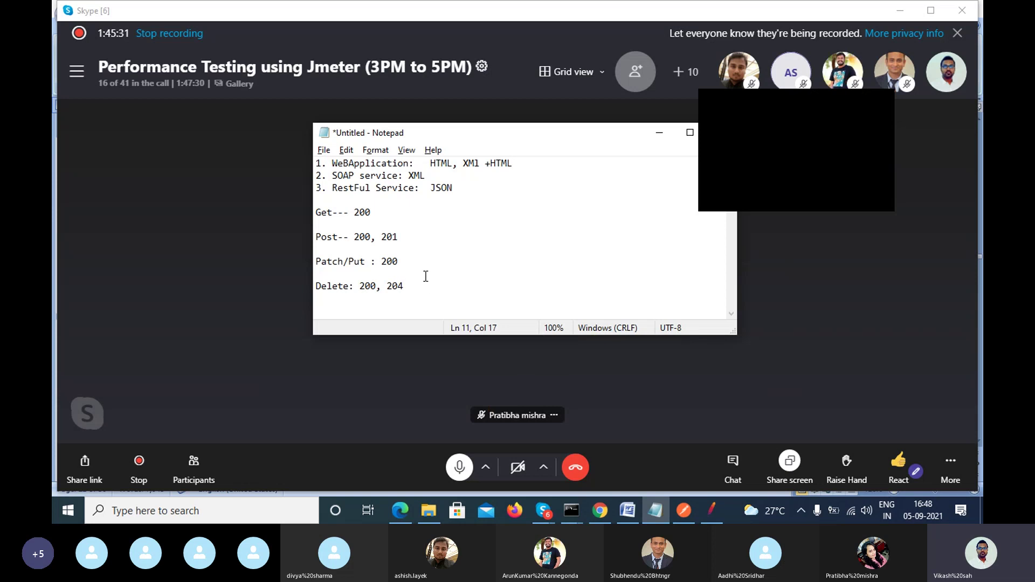
{"action": "double_click", "coordinate": [359, 213]}
{"action": "left_click", "coordinate": [377, 212]}
{"action": "type", "text": "OK"}
{"action": "left_click_drag", "start_coordinate": [381, 212], "coordinate": [386, 212]}
- Append 'created' to the Post line and 'No Content' to the Delete line, then return to JMeter
{"action": "left_click", "coordinate": [437, 240]}
{"action": "type", "text": "created"}
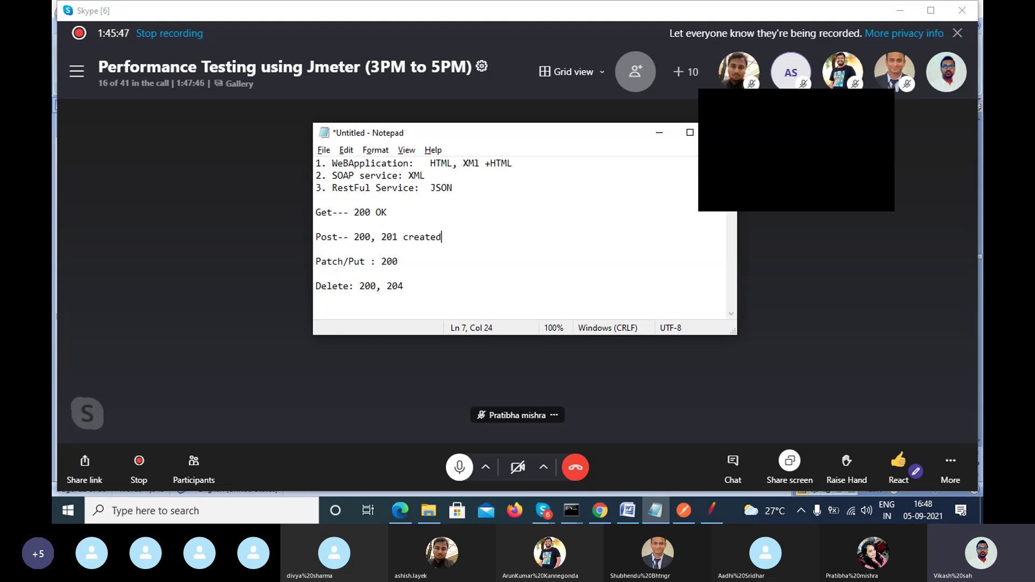
{"action": "left_click_drag", "start_coordinate": [405, 238], "coordinate": [441, 236]}
{"action": "left_click", "coordinate": [429, 285]}
{"action": "type", "text": "No Content"}
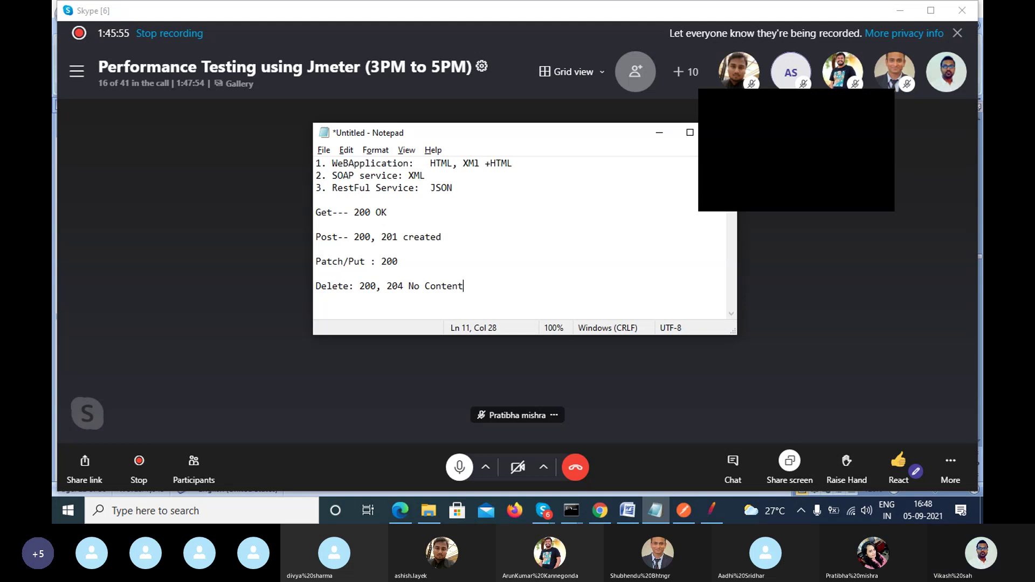
{"action": "left_click_drag", "start_coordinate": [388, 286], "coordinate": [409, 286]}
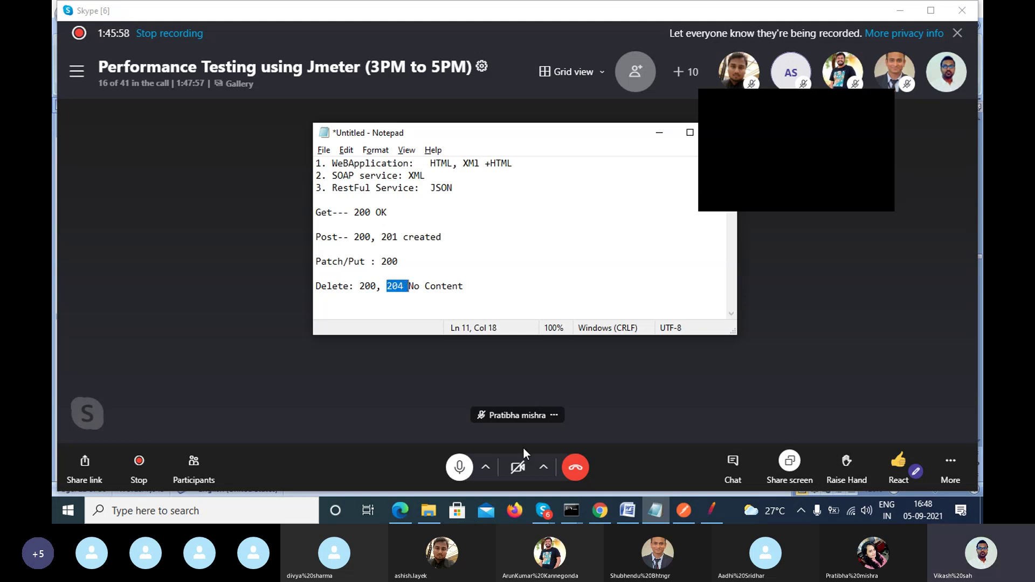
{"action": "left_click", "coordinate": [710, 512]}
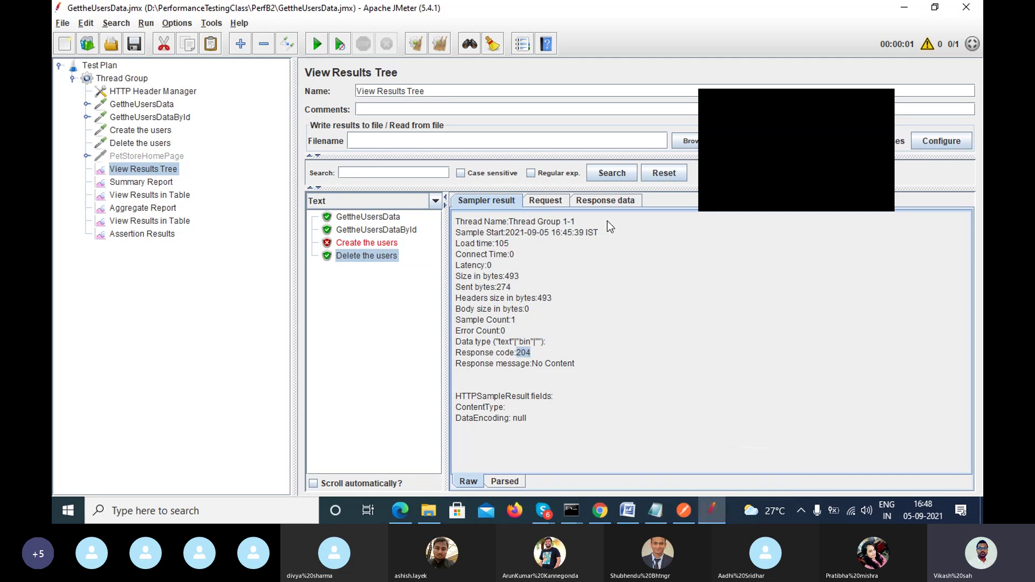
{"action": "left_click", "coordinate": [603, 203]}
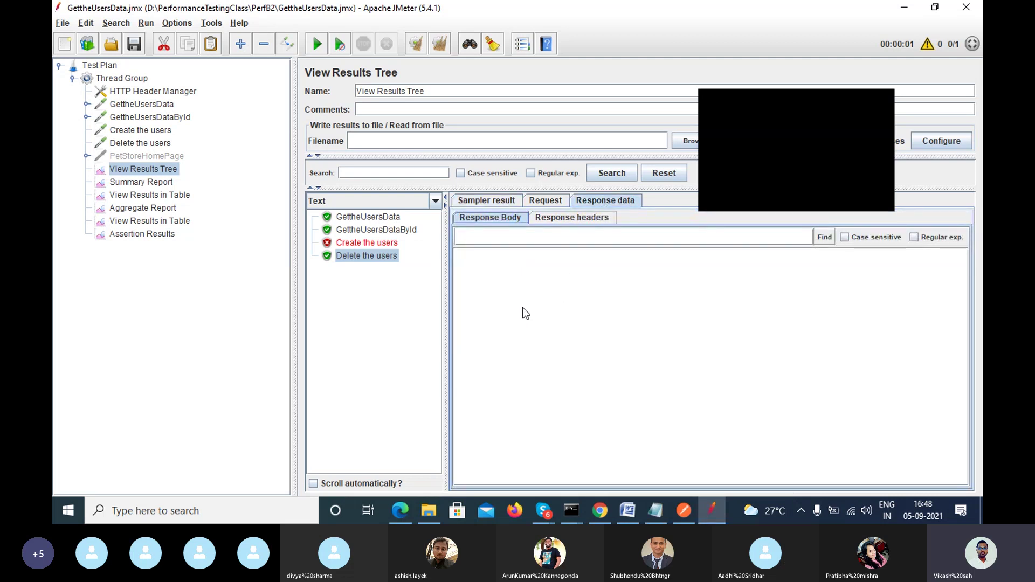
{"action": "key", "text": "alt+Tab"}
{"action": "left_click", "coordinate": [420, 285]}
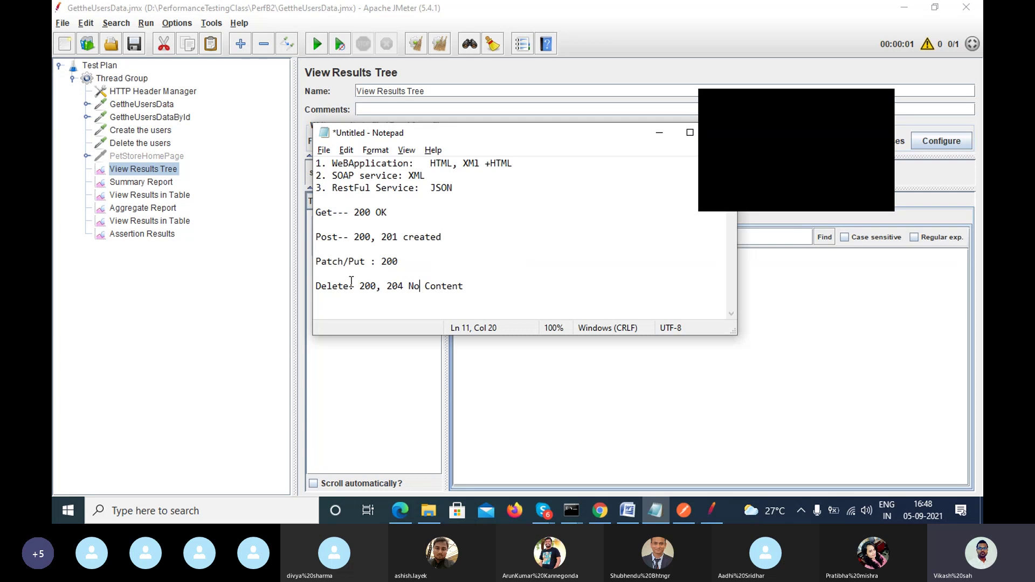
{"action": "left_click_drag", "start_coordinate": [316, 286], "coordinate": [372, 290]}
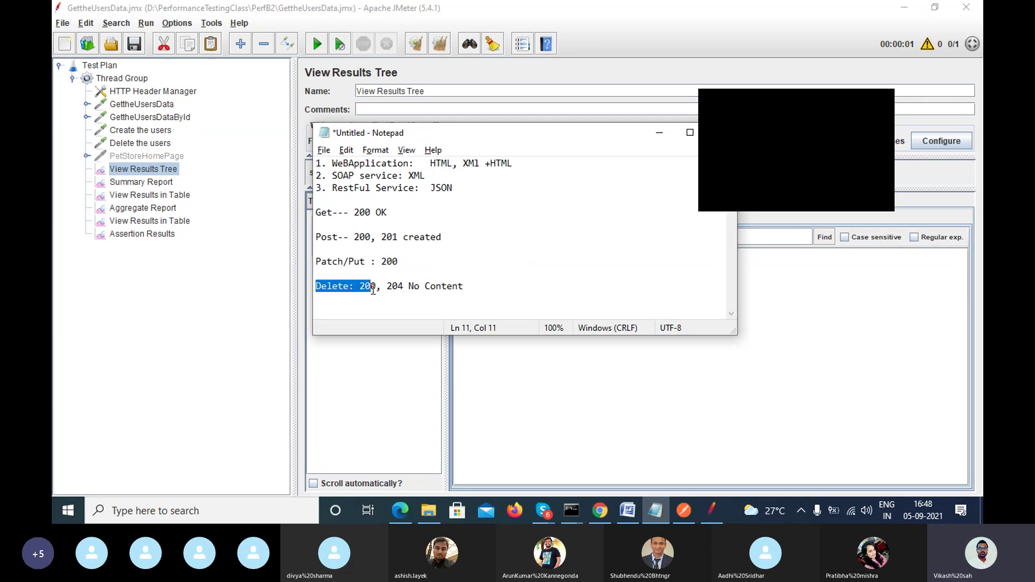
{"action": "left_click", "coordinate": [372, 290]}
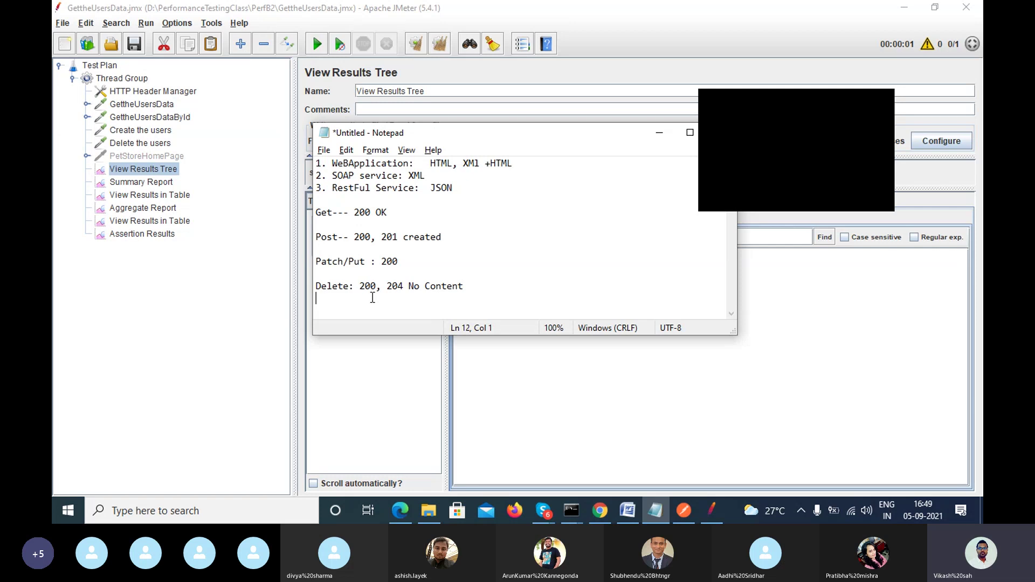
{"action": "left_click_drag", "start_coordinate": [354, 287], "coordinate": [450, 298]}
{"action": "left_click", "coordinate": [450, 298]}
{"action": "left_click_drag", "start_coordinate": [386, 288], "coordinate": [401, 288]}
{"action": "left_click", "coordinate": [405, 299]}
{"action": "left_click_drag", "start_coordinate": [386, 287], "coordinate": [473, 287]}
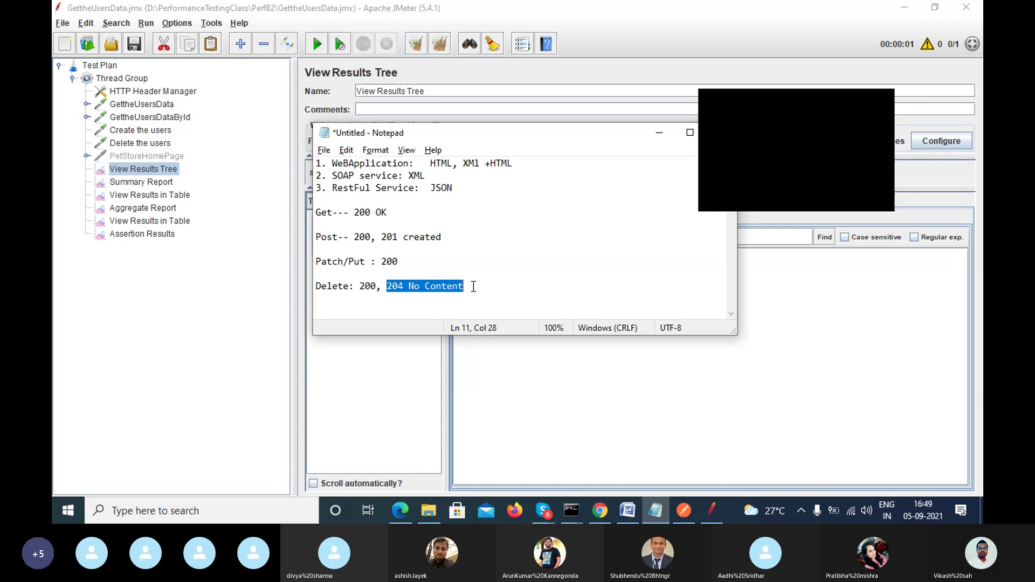
- Add a new line '200 No created' below the Delete line
{"action": "left_click", "coordinate": [474, 286]}
{"action": "key", "text": "Return"}
{"action": "key", "text": "Return"}
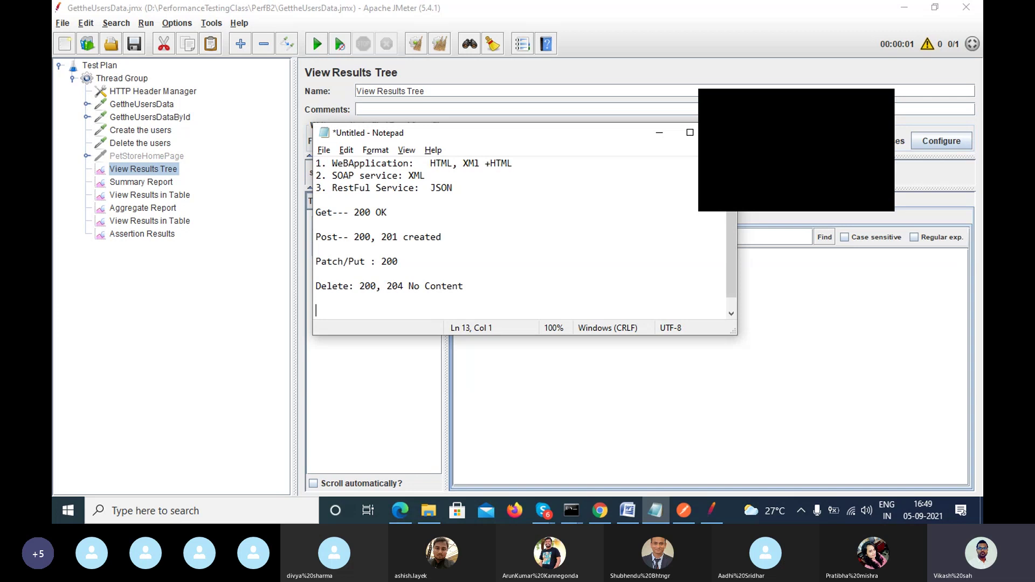
{"action": "type", "text": "3"}
{"action": "key", "text": "BackSpace"}
{"action": "type", "text": "200 no"}
{"action": "key", "text": "BackSpace"}
{"action": "key", "text": "BackSpace"}
{"action": "key", "text": "BackSpace"}
{"action": "type", "text": "No created"}
- Highlight 204 No Content, OK and 201 in the notes to point them out
{"action": "left_click", "coordinate": [392, 289]}
{"action": "left_click_drag", "start_coordinate": [392, 289], "coordinate": [478, 286]}
{"action": "left_click", "coordinate": [478, 286]}
{"action": "left_click_drag", "start_coordinate": [409, 287], "coordinate": [462, 286]}
{"action": "left_click_drag", "start_coordinate": [387, 286], "coordinate": [410, 261]}
{"action": "left_click_drag", "start_coordinate": [376, 212], "coordinate": [483, 238]}
{"action": "left_click", "coordinate": [437, 256]}
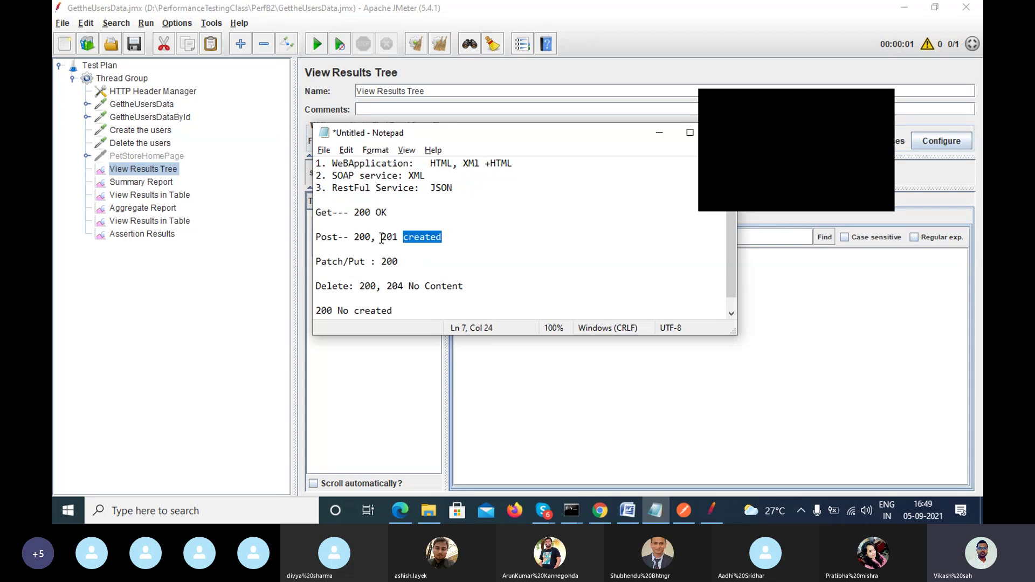
{"action": "left_click_drag", "start_coordinate": [381, 237], "coordinate": [319, 233]}
{"action": "left_click", "coordinate": [416, 264]}
{"action": "left_click", "coordinate": [451, 238]}
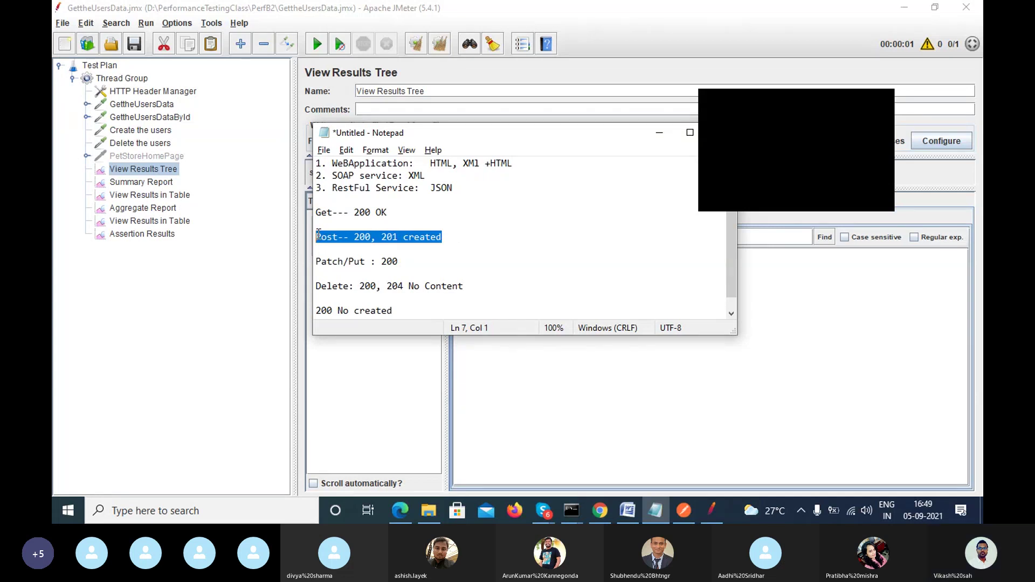
{"action": "left_click", "coordinate": [352, 245]}
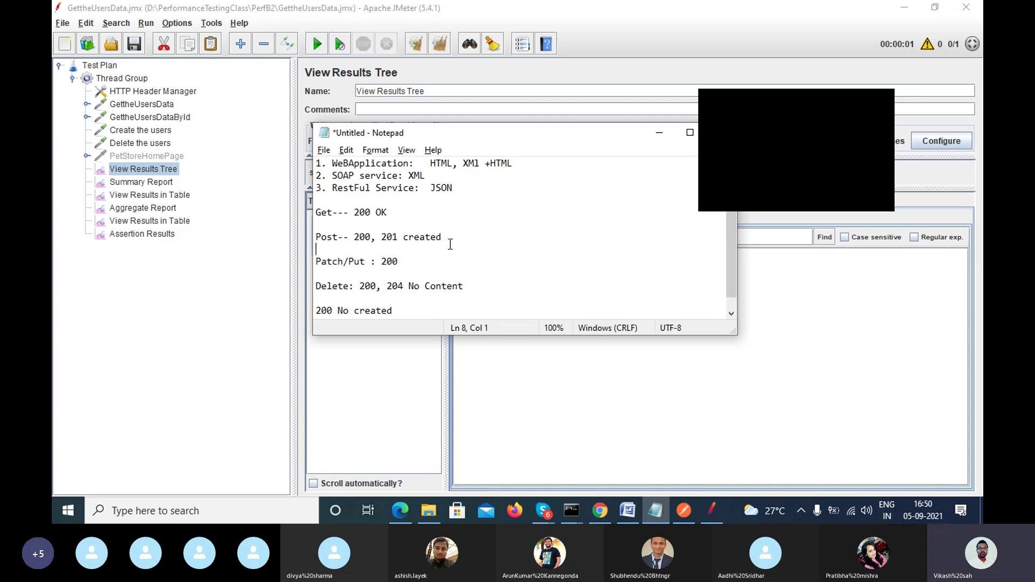
- Append ', 204 No conetnt' to the 'Patch/Put : 200' line in Notepad
{"action": "left_click_drag", "start_coordinate": [446, 238], "coordinate": [315, 238]}
{"action": "left_click", "coordinate": [383, 246]}
{"action": "left_click", "coordinate": [431, 258]}
{"action": "type", "text": ", 204"}
{"action": "left_click_drag", "start_coordinate": [366, 262], "coordinate": [326, 264]}
{"action": "left_click", "coordinate": [343, 273]}
{"action": "left_click", "coordinate": [443, 262]}
{"action": "type", "text": "No conetnt"}
{"action": "left_click_drag", "start_coordinate": [408, 261], "coordinate": [499, 263]}
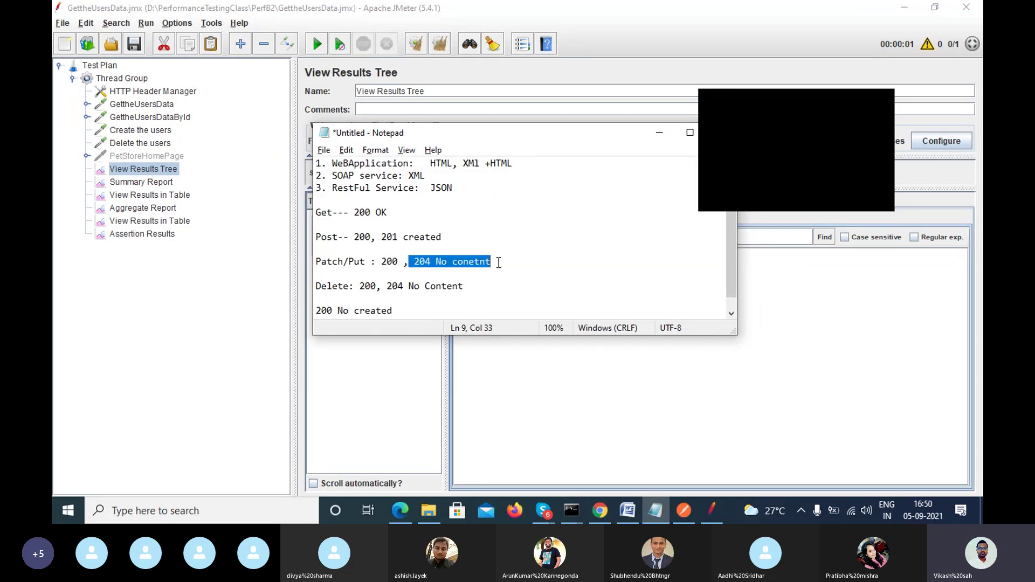
{"action": "left_click", "coordinate": [496, 281]}
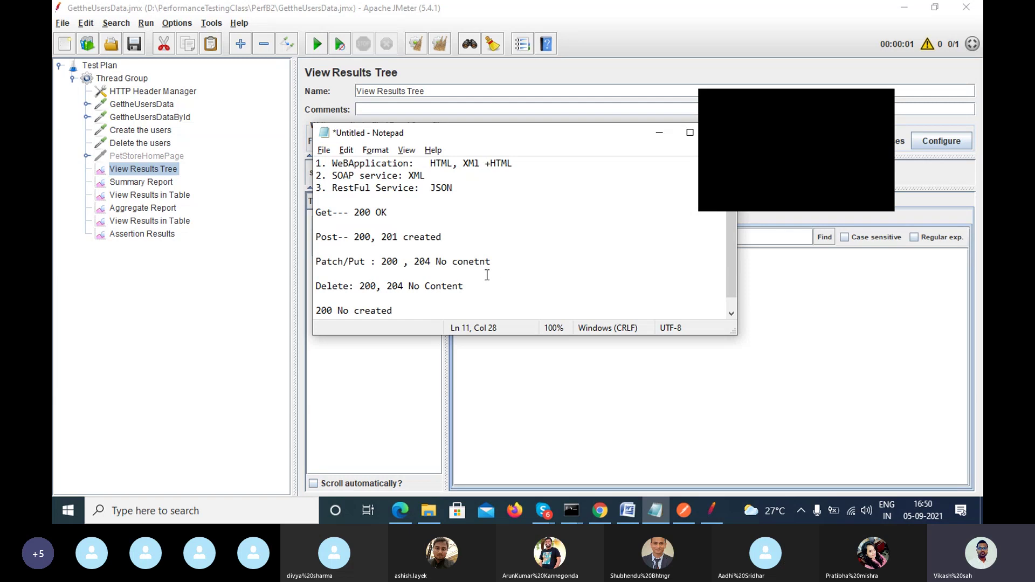
- Add 400 to the end of the 'Get--- 200 OK' line, then bring back Word's status-code table
{"action": "left_click", "coordinate": [355, 212]}
{"action": "left_click_drag", "start_coordinate": [332, 213], "coordinate": [352, 213]}
{"action": "left_click", "coordinate": [427, 215]}
{"action": "type", "text": "400"}
{"action": "left_click_drag", "start_coordinate": [387, 212], "coordinate": [437, 212]}
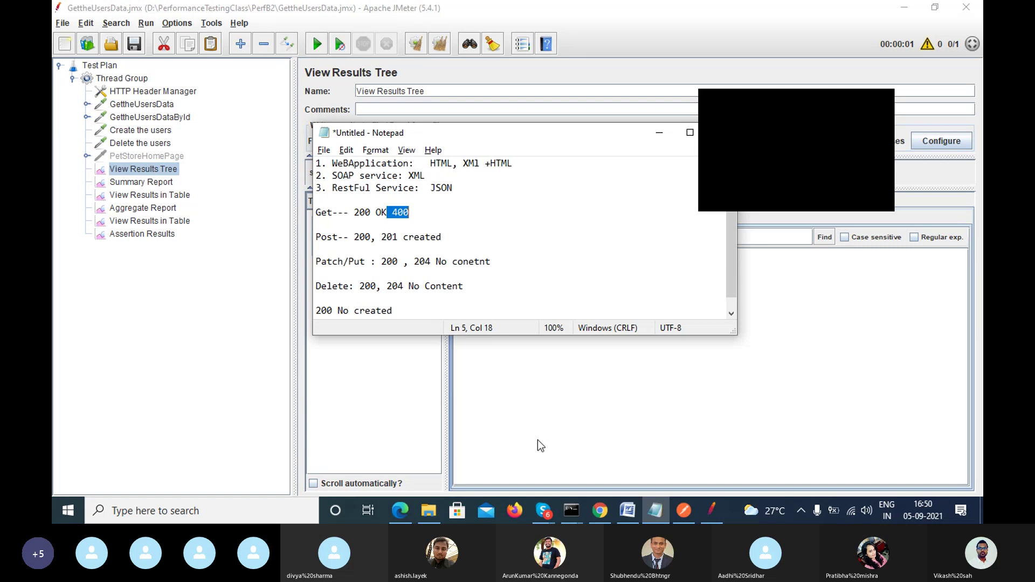
{"action": "left_click", "coordinate": [628, 511]}
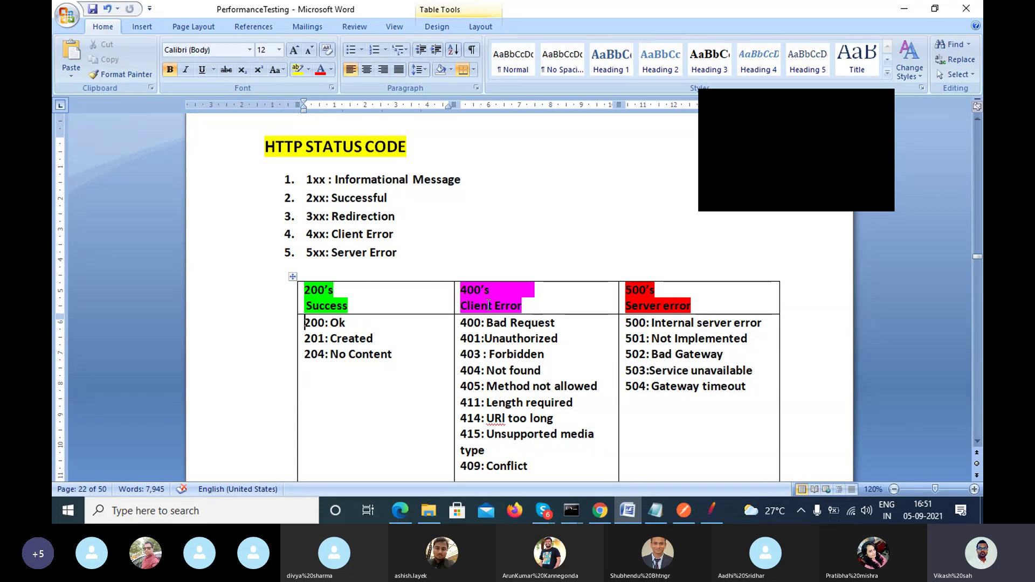
{"action": "scroll", "coordinate": [489, 306], "scroll_direction": "down", "scroll_amount": 2}
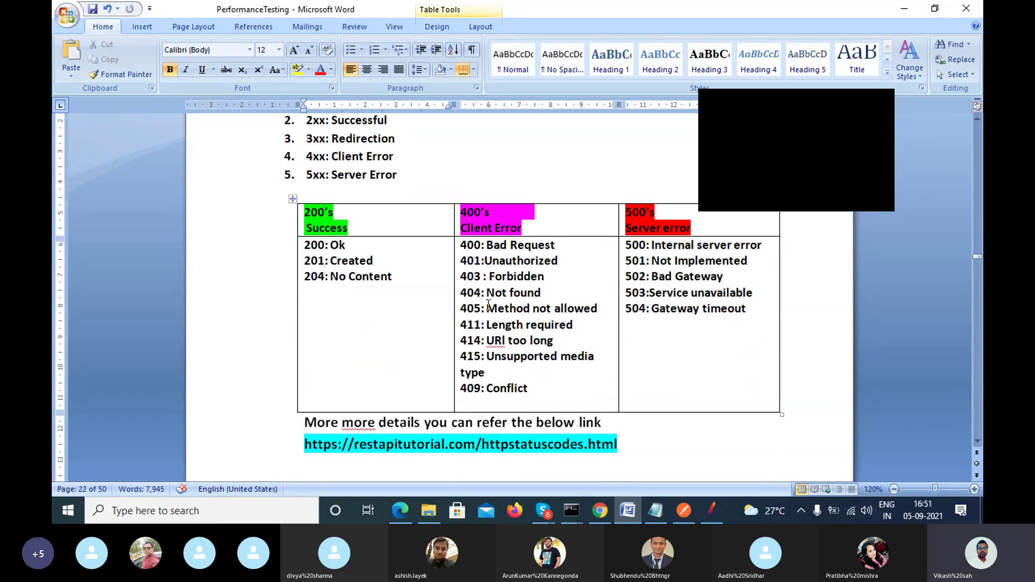
{"action": "key", "text": "alt+Tab"}
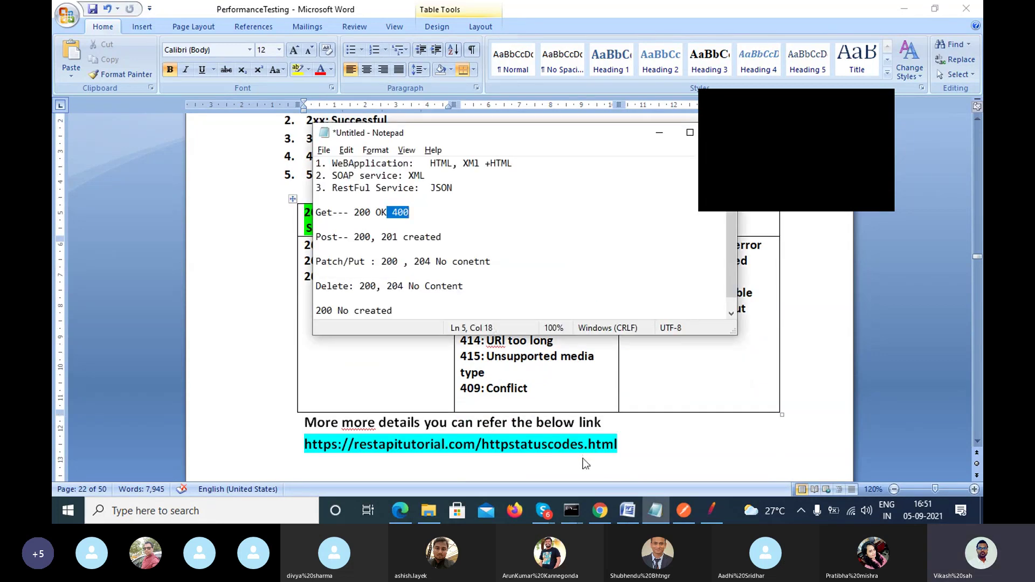
{"action": "left_click", "coordinate": [600, 511]}
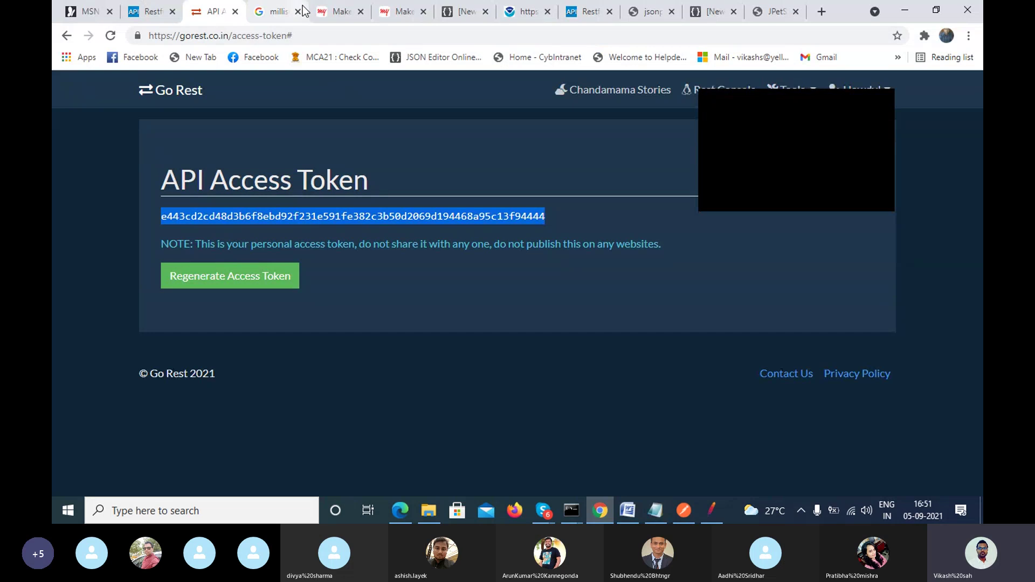
{"action": "left_click", "coordinate": [351, 15]}
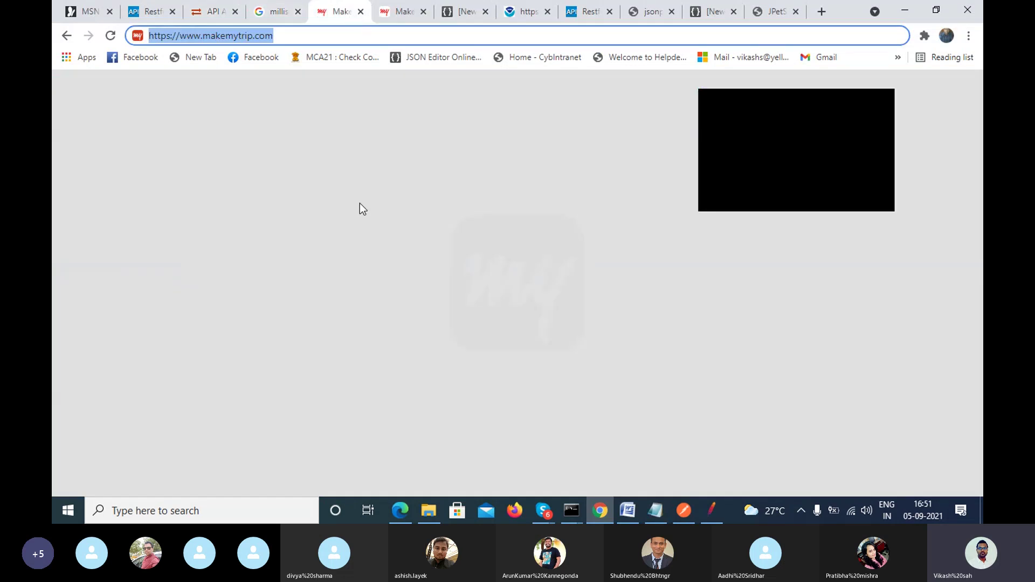
{"action": "left_click", "coordinate": [888, 115]}
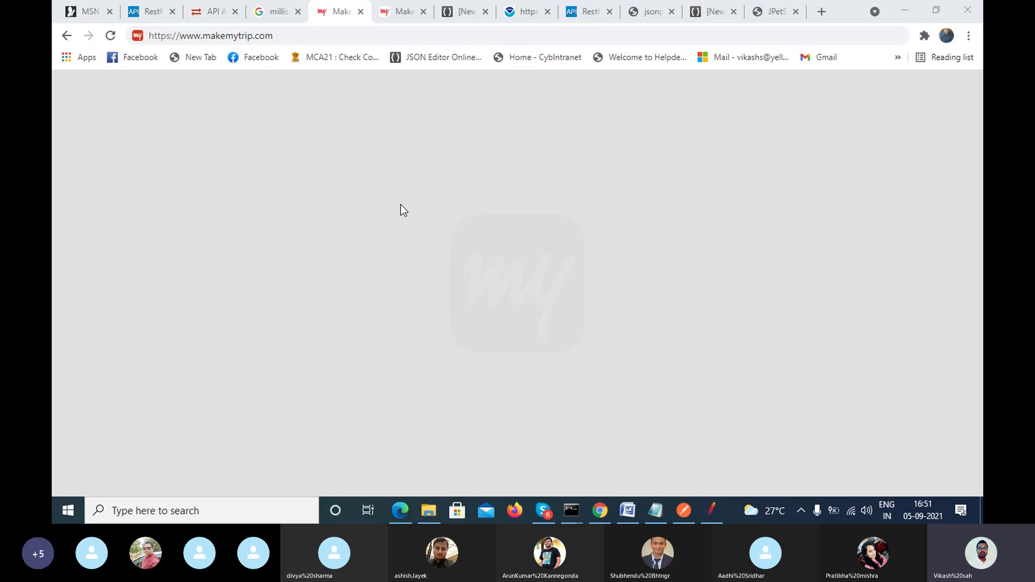
{"action": "left_click", "coordinate": [321, 38]}
{"action": "key", "text": "Return"}
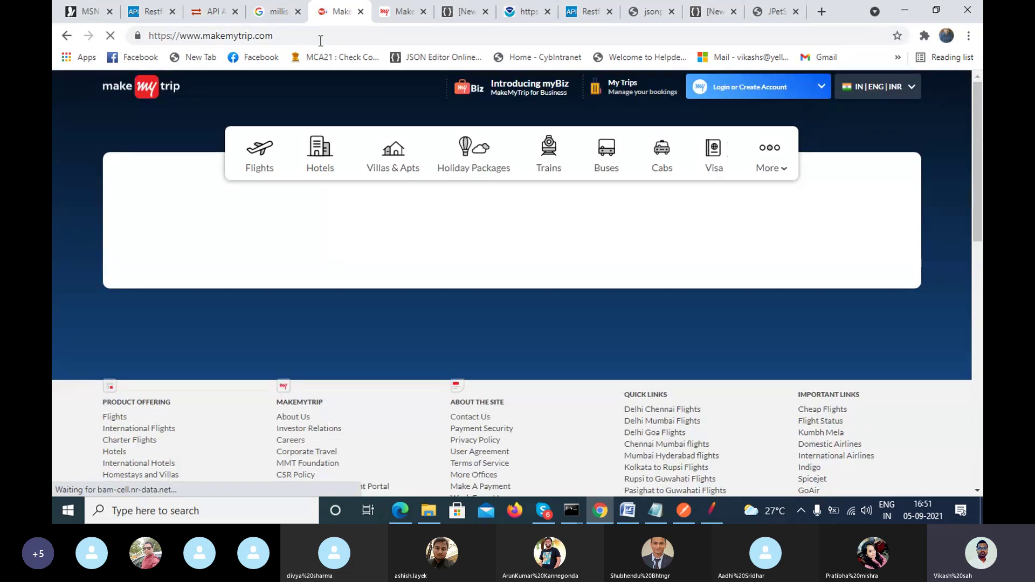
- Open DevTools' Network panel and reload MakeMyTrip to capture its 82 requests
{"action": "right_click", "coordinate": [152, 172]}
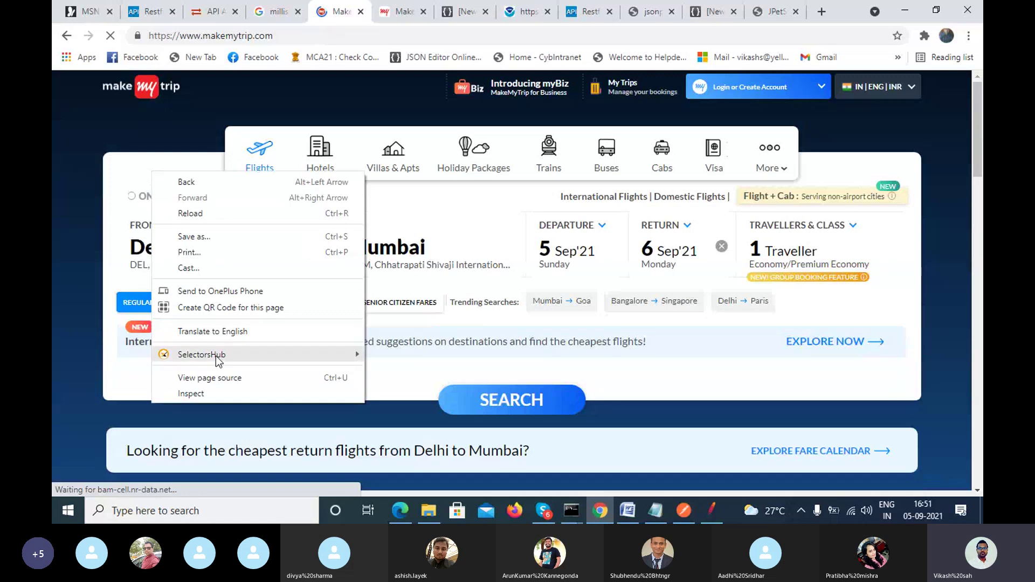
{"action": "left_click", "coordinate": [204, 393]}
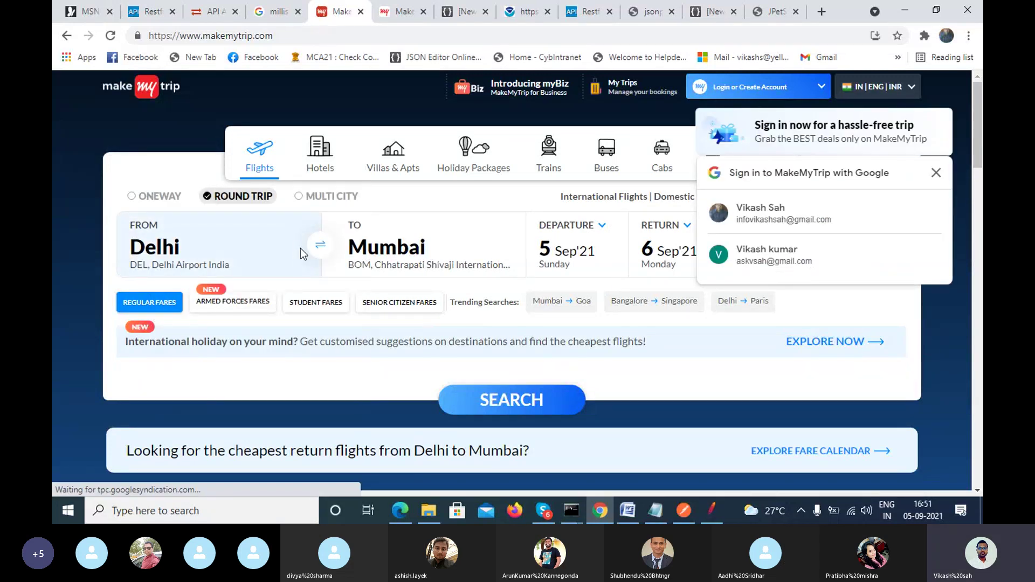
{"action": "left_click", "coordinate": [275, 237]}
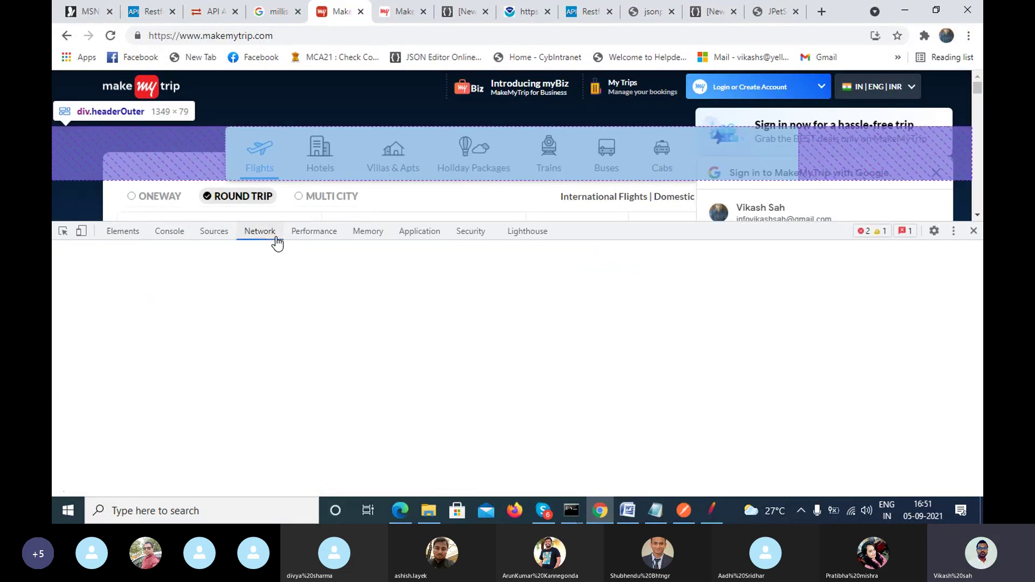
{"action": "left_click", "coordinate": [339, 39]}
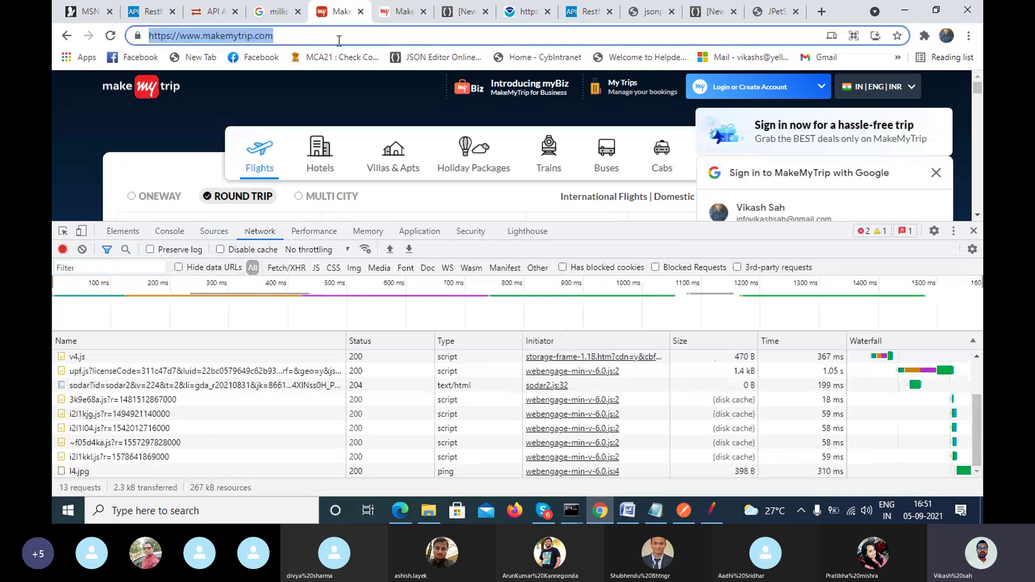
{"action": "key", "text": "Return"}
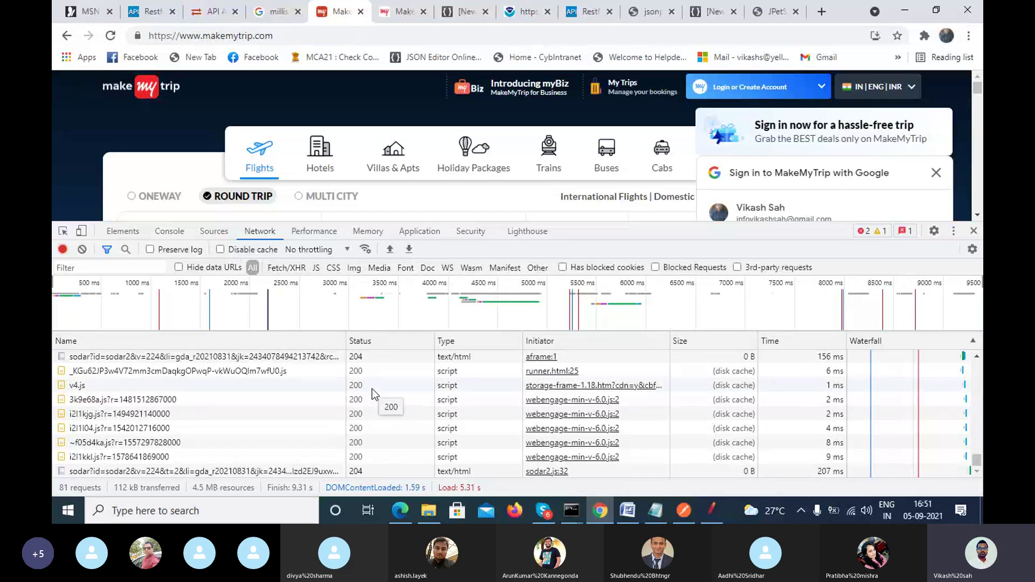
{"action": "scroll", "coordinate": [374, 407], "scroll_direction": "up", "scroll_amount": 5}
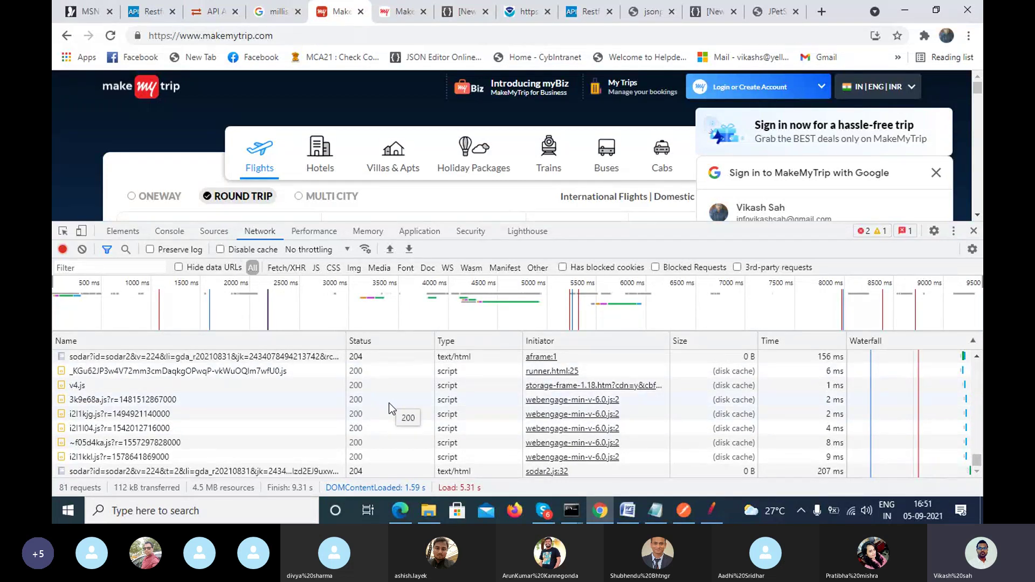
{"action": "scroll", "coordinate": [383, 400], "scroll_direction": "up", "scroll_amount": 15}
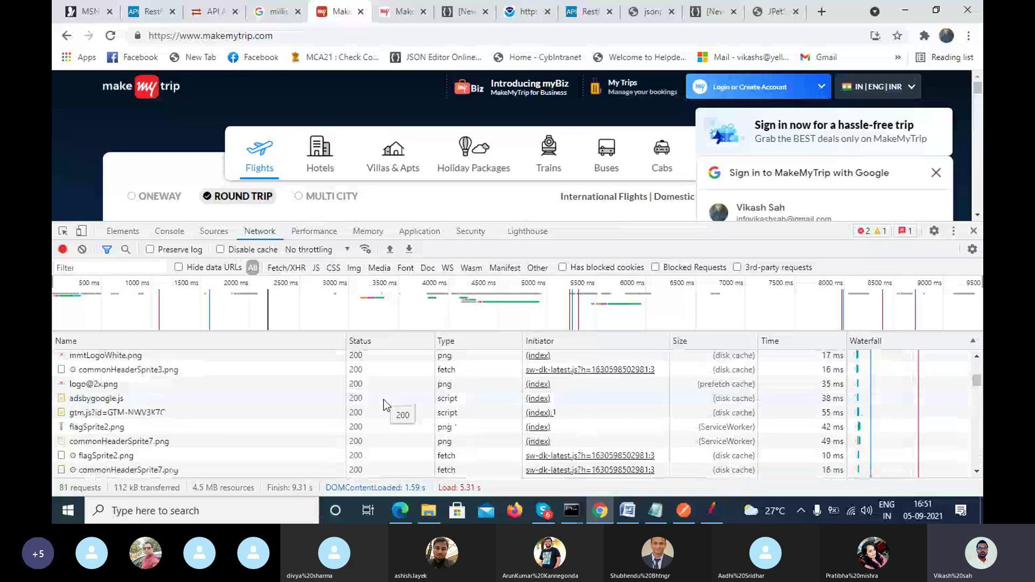
{"action": "left_click", "coordinate": [192, 358]}
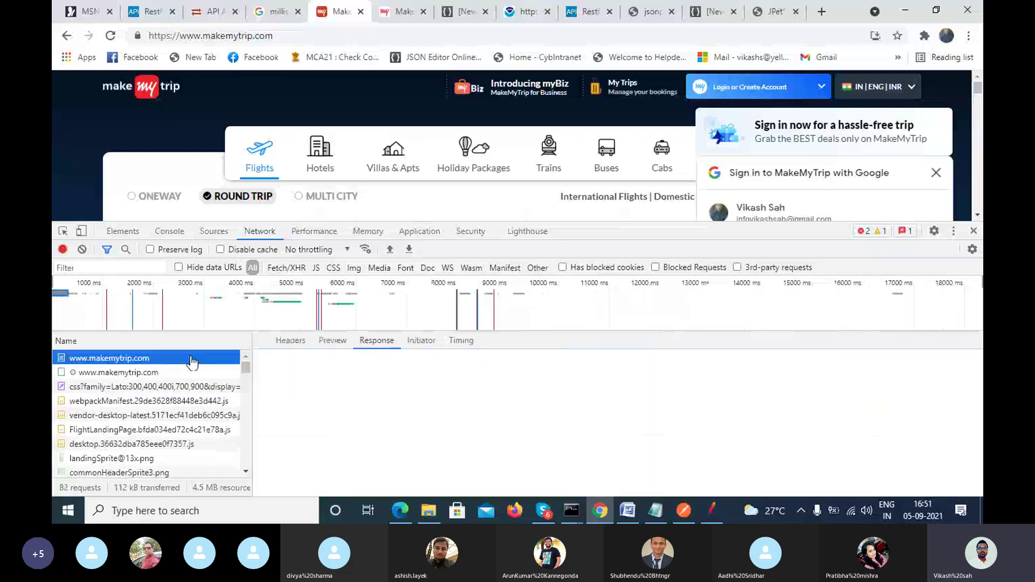
- View the request headers showing Status Code 200, then return to Word's status-code table
{"action": "left_click", "coordinate": [288, 340]}
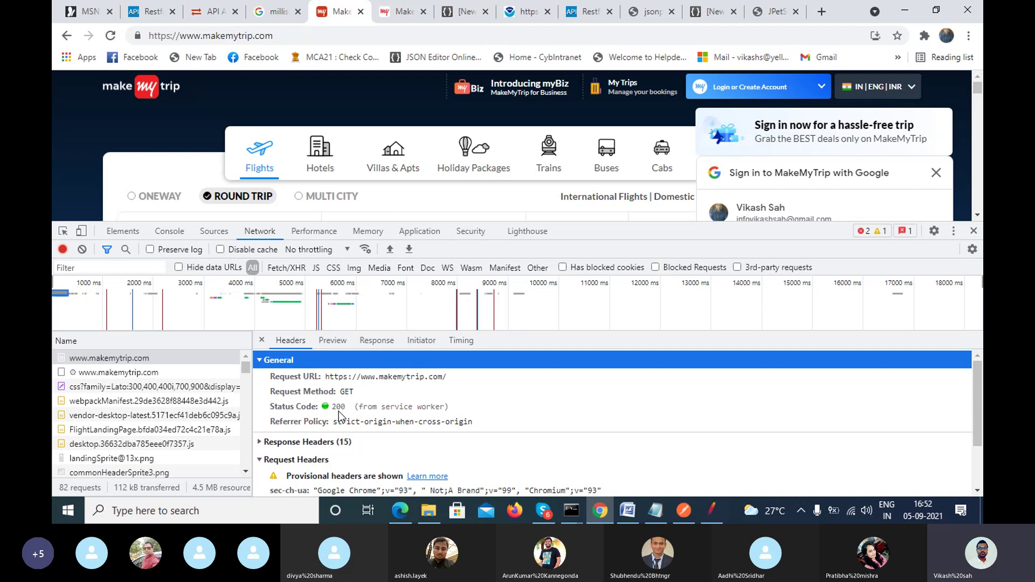
{"action": "key", "text": "alt+Tab"}
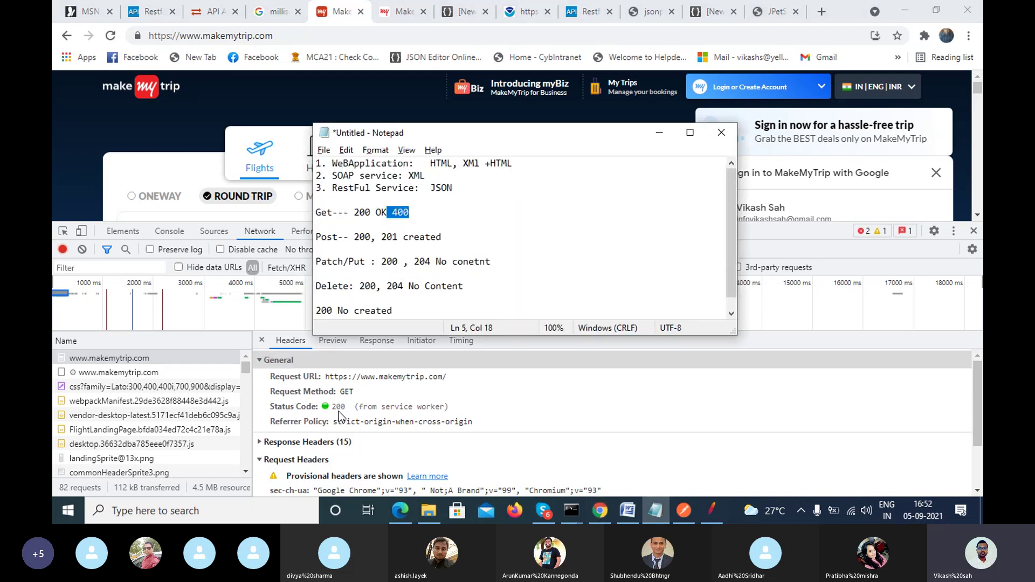
{"action": "key", "text": "alt+Tab"}
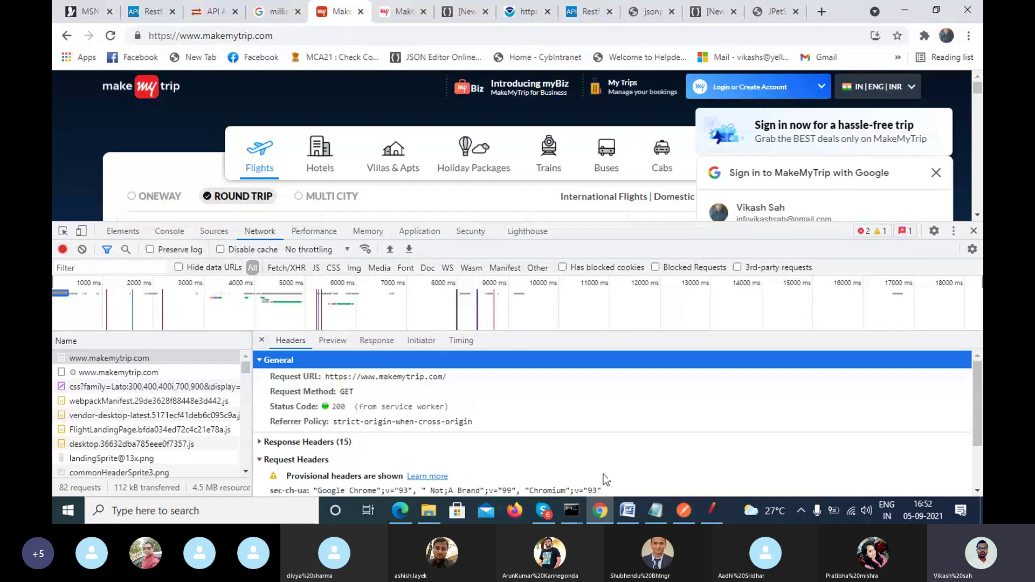
{"action": "left_click", "coordinate": [683, 510]}
{"action": "left_click", "coordinate": [631, 511]}
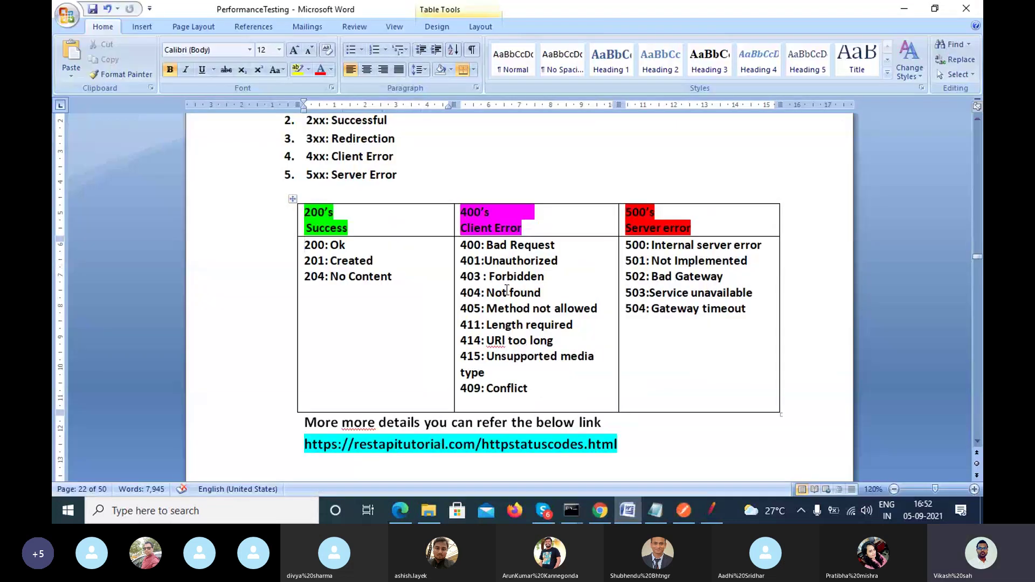
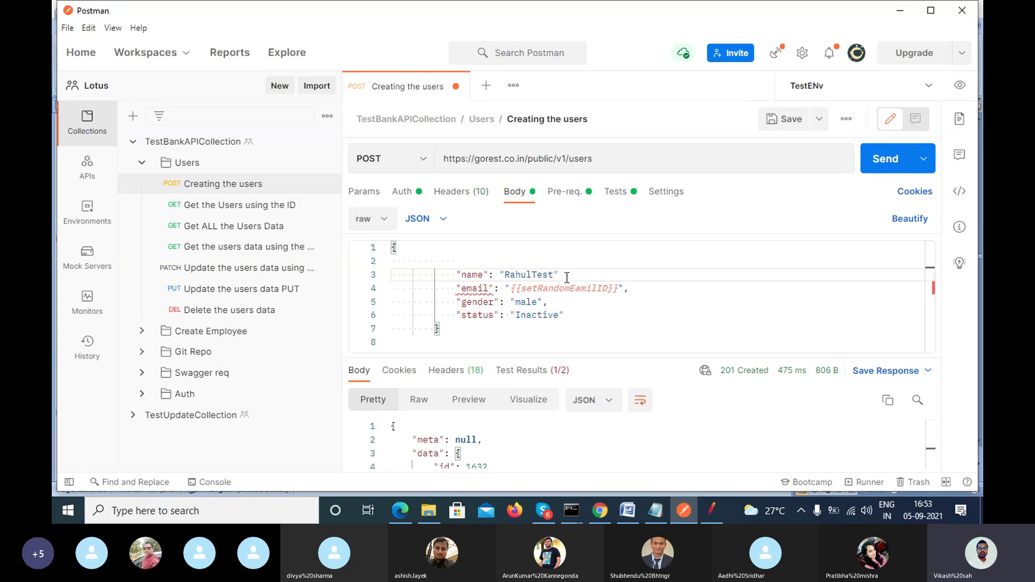
- Resend 'Creating the users', get 401 'Authentication failed', and inspect its Bearer Token auth
{"action": "left_click_drag", "start_coordinate": [631, 289], "coordinate": [452, 289]}
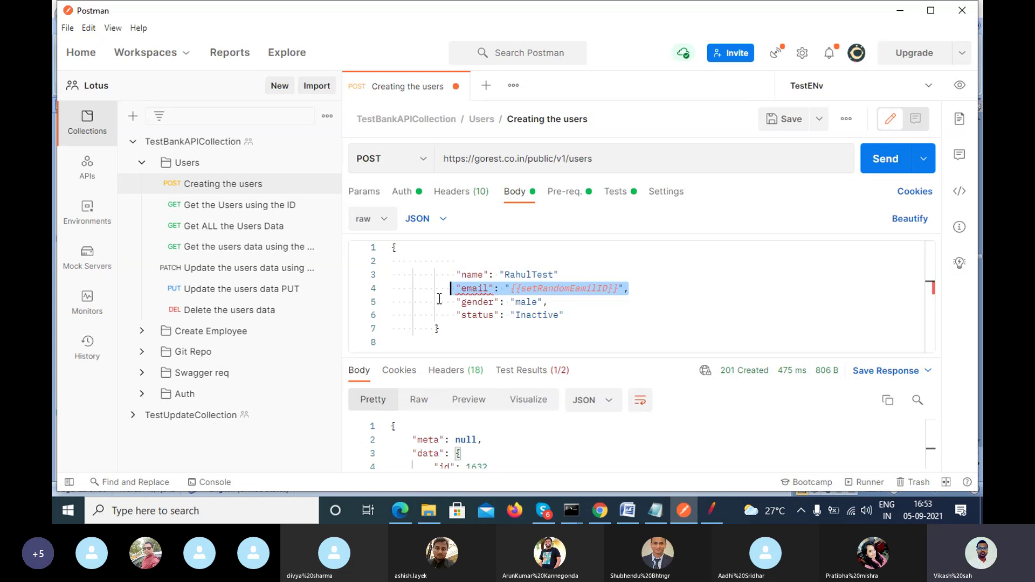
{"action": "key", "text": "Down"}
{"action": "left_click", "coordinate": [578, 276]}
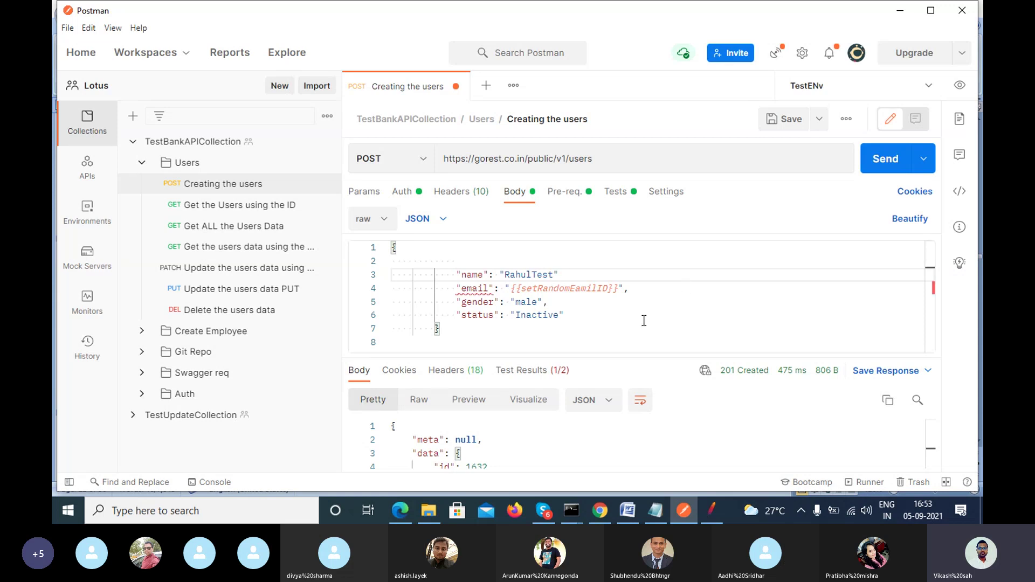
{"action": "left_click", "coordinate": [881, 163]}
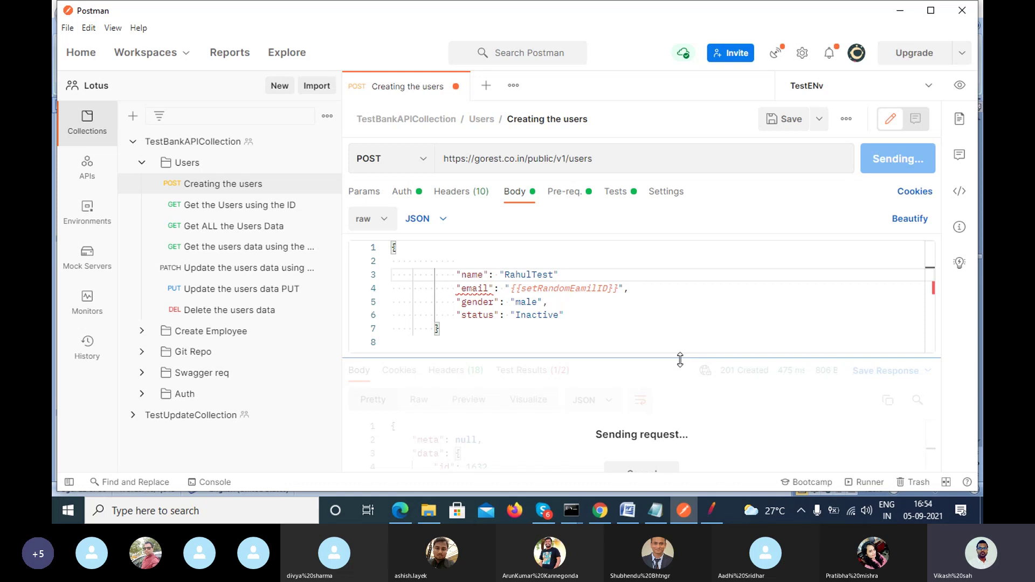
{"action": "left_click_drag", "start_coordinate": [680, 359], "coordinate": [676, 277]}
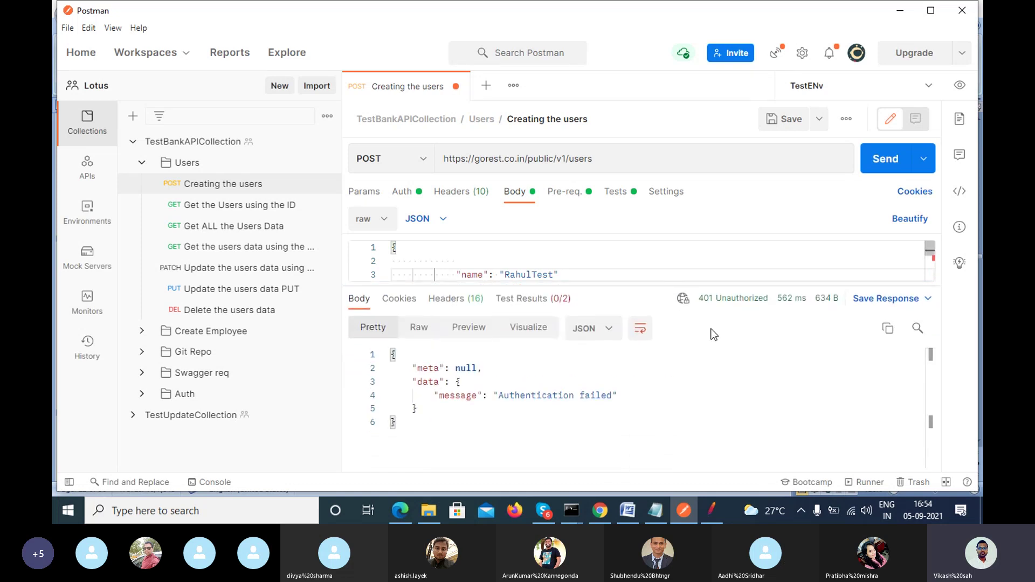
{"action": "left_click", "coordinate": [380, 194]}
{"action": "left_click", "coordinate": [402, 191]}
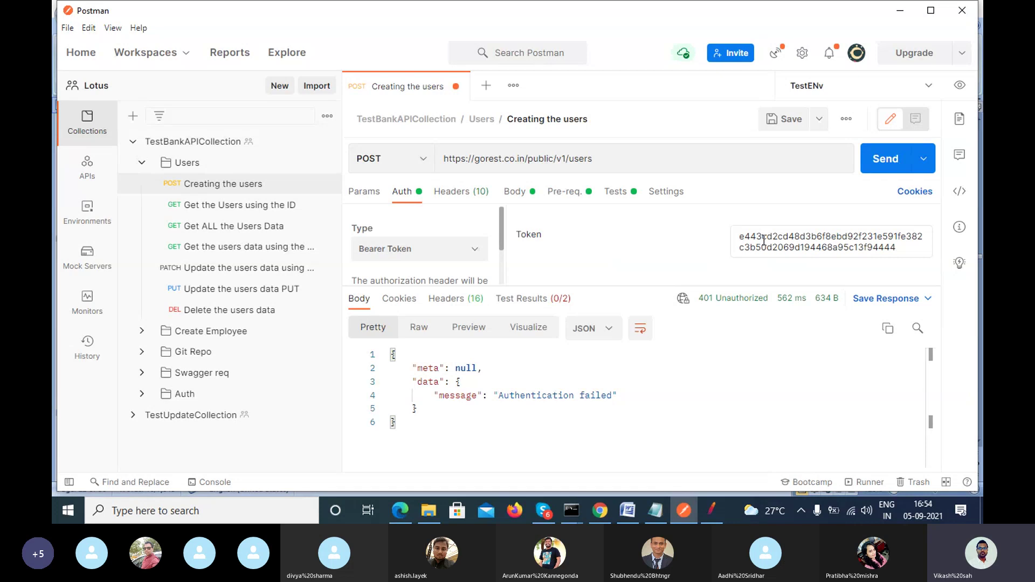
- Copy the API access token from the Go Rest access-token page, then return to Postman
{"action": "left_click", "coordinate": [542, 510]}
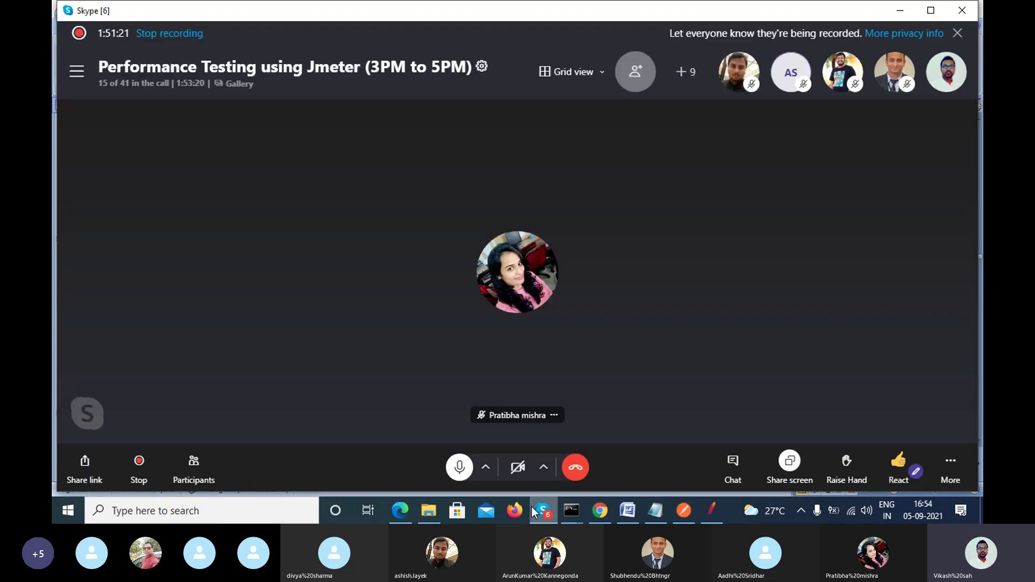
{"action": "left_click", "coordinate": [603, 511]}
{"action": "left_click", "coordinate": [207, 11]}
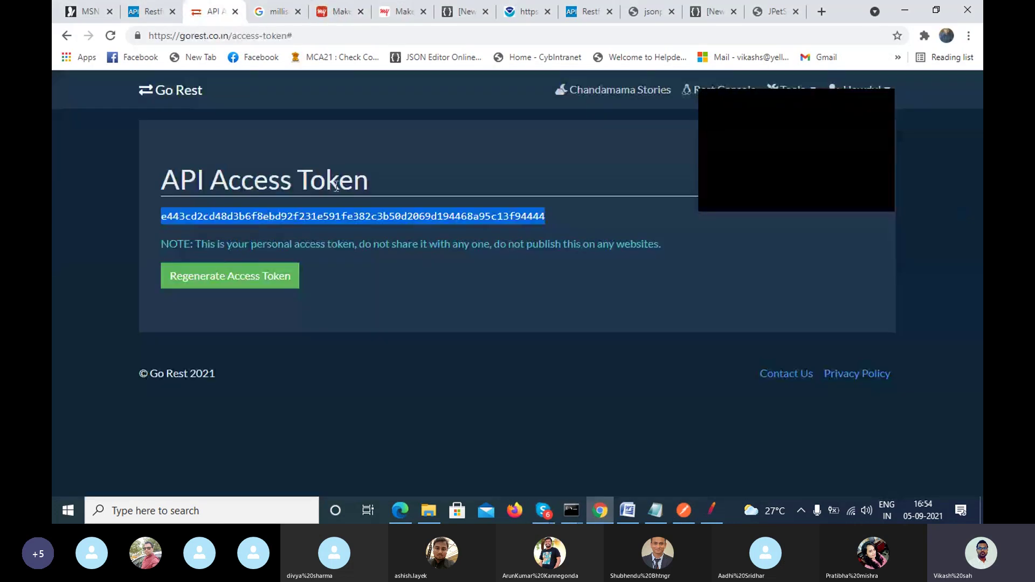
{"action": "left_click", "coordinate": [555, 217]}
{"action": "double_click", "coordinate": [240, 216]}
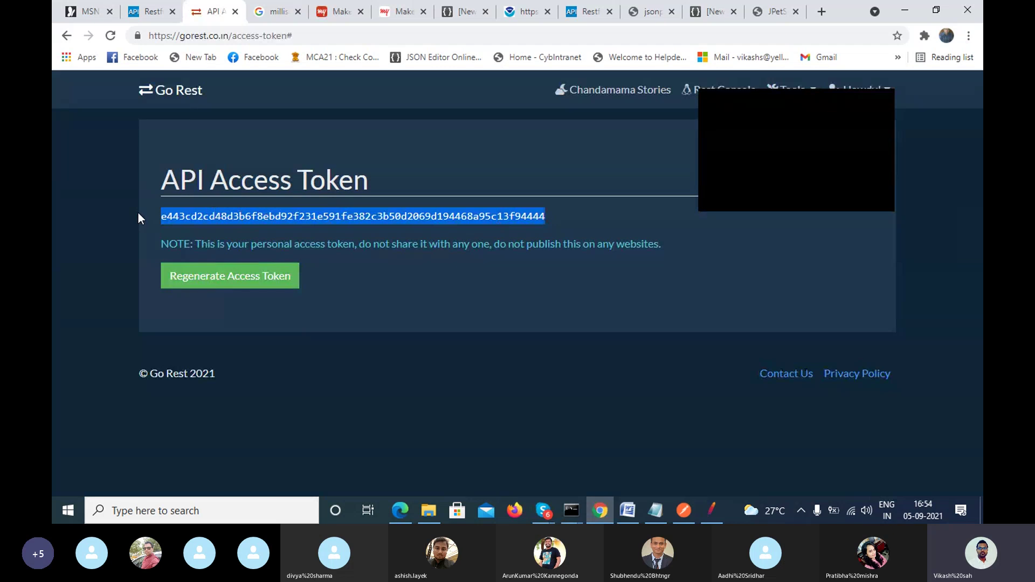
{"action": "key", "text": "alt+Tab"}
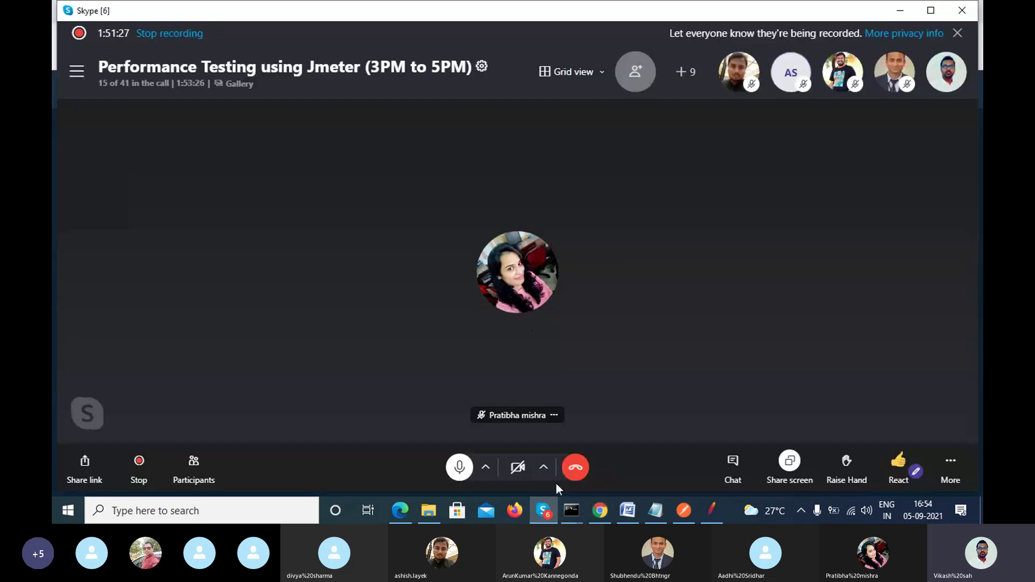
{"action": "left_click", "coordinate": [703, 520]}
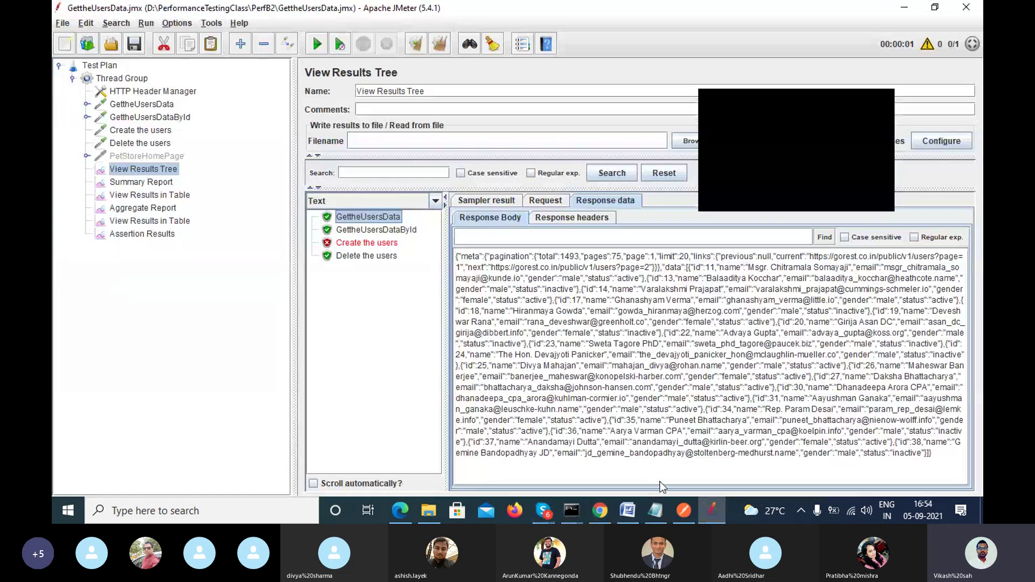
{"action": "left_click", "coordinate": [680, 516]}
- Paste the copied token as the bearer token and resend twice, still getting 401 Unauthorized
{"action": "double_click", "coordinate": [777, 240]}
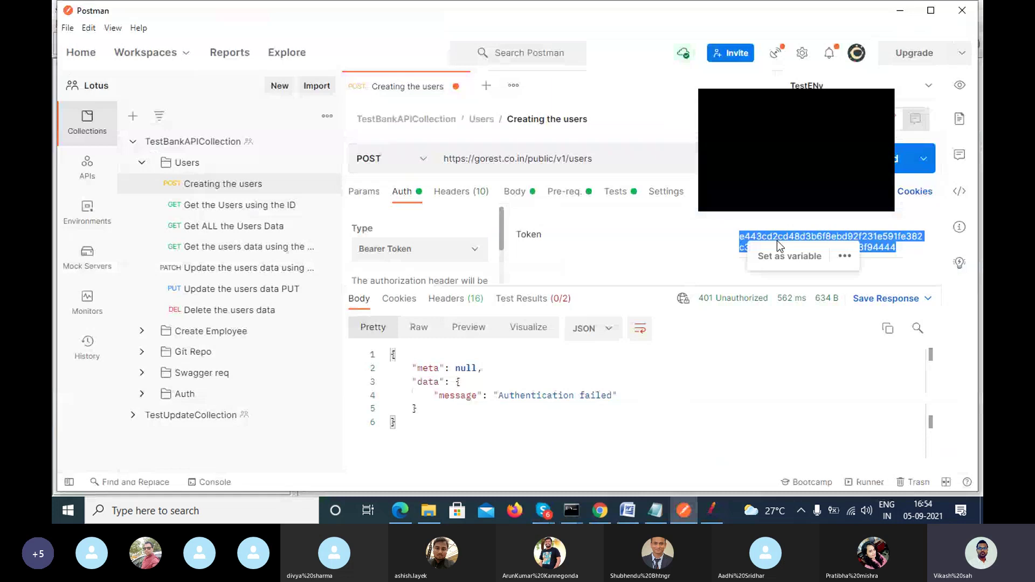
{"action": "key", "text": "ctrl+v"}
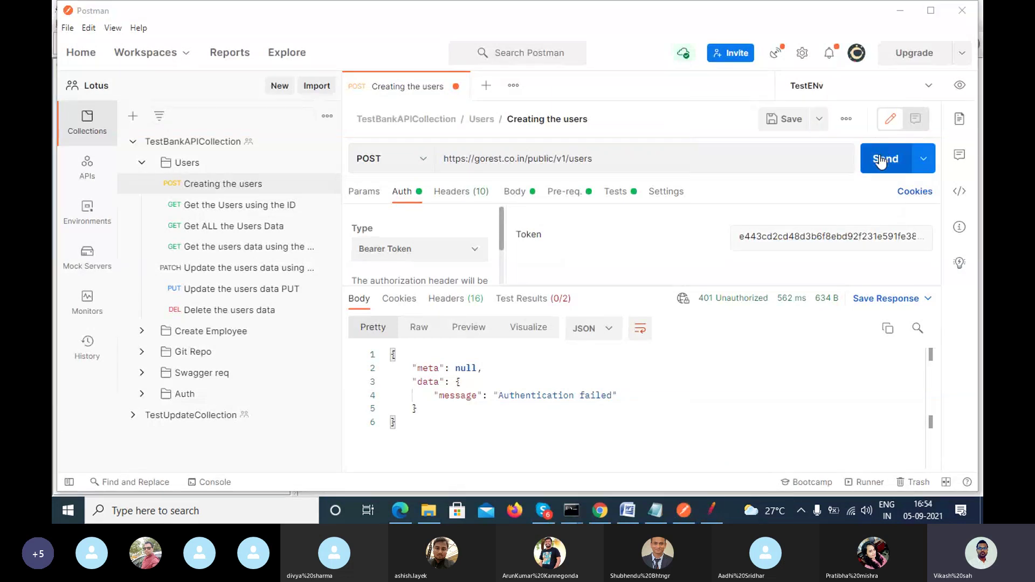
{"action": "left_click", "coordinate": [879, 157]}
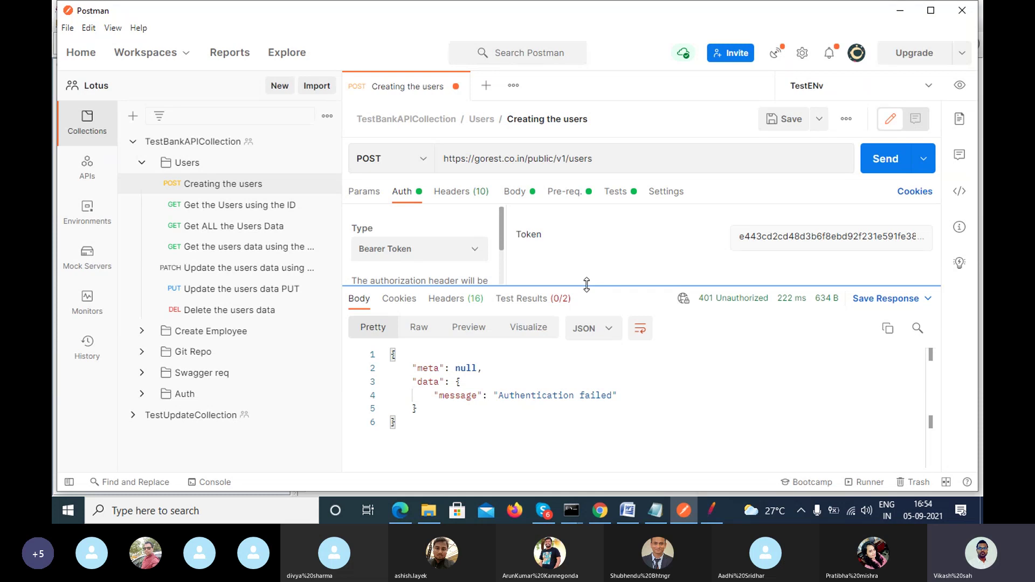
{"action": "left_click_drag", "start_coordinate": [587, 287], "coordinate": [587, 386]}
{"action": "left_click", "coordinate": [743, 237]}
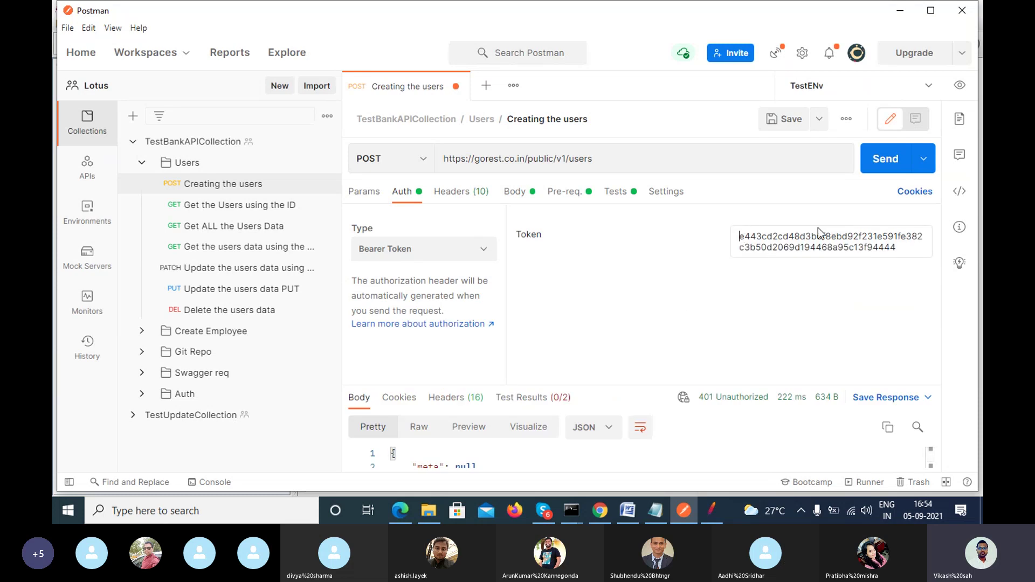
{"action": "left_click", "coordinate": [884, 158]}
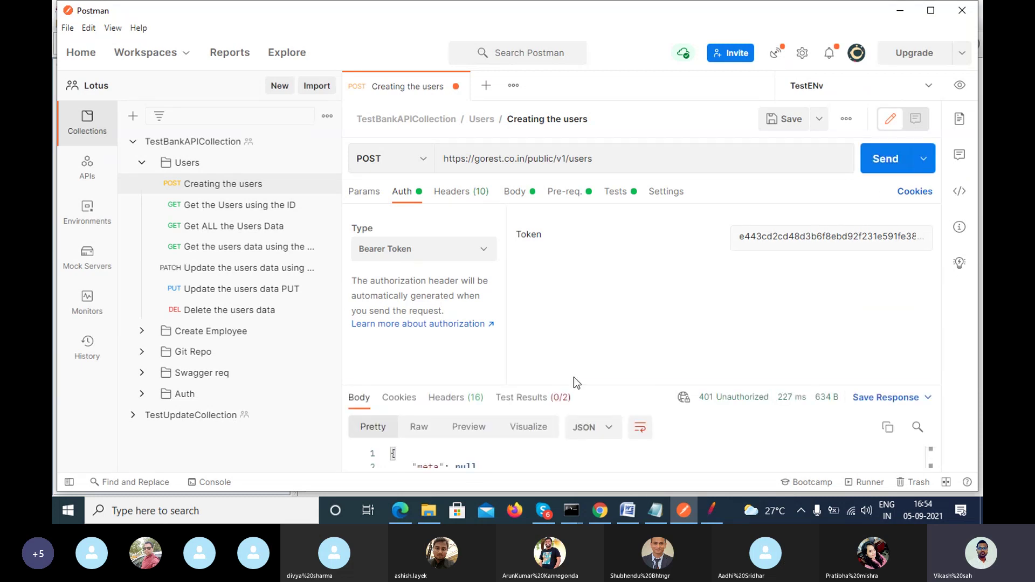
{"action": "left_click_drag", "start_coordinate": [574, 387], "coordinate": [578, 326]}
{"action": "key", "text": "alt+Tab"}
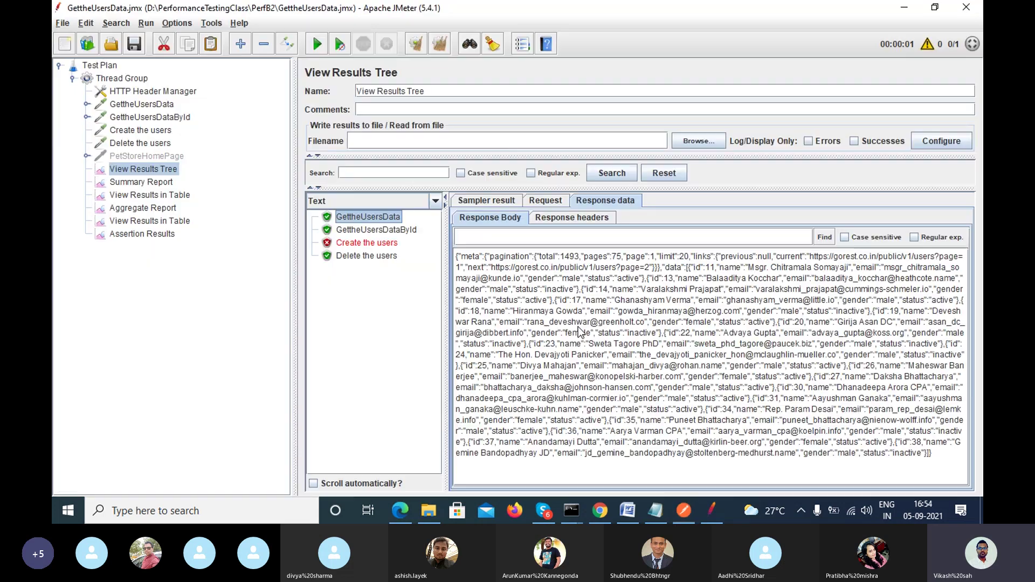
- Regenerate the Go Rest API access token and copy the new token, returning to Postman
{"action": "left_click", "coordinate": [597, 510]}
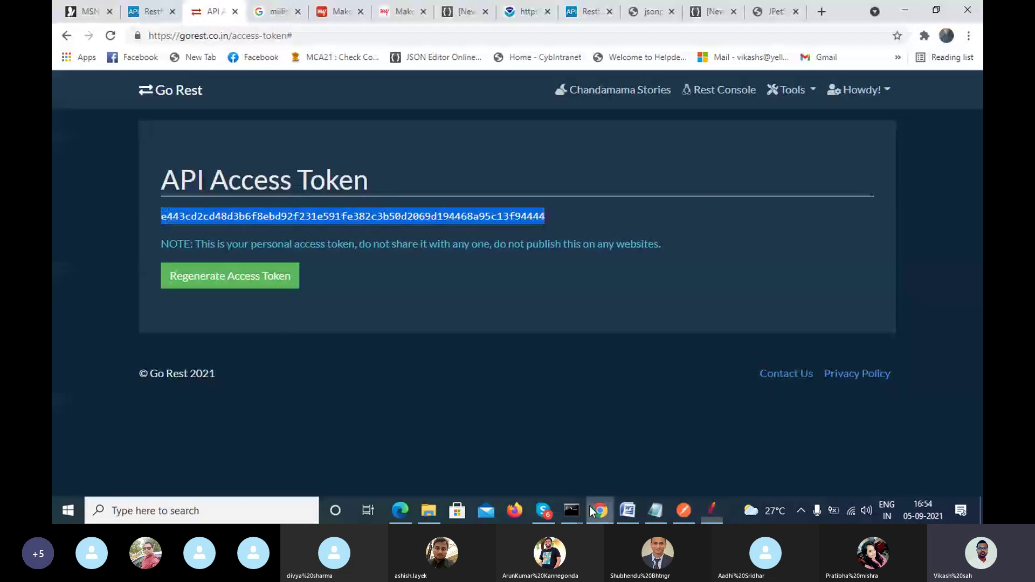
{"action": "left_click", "coordinate": [208, 286]}
{"action": "left_click", "coordinate": [578, 115]}
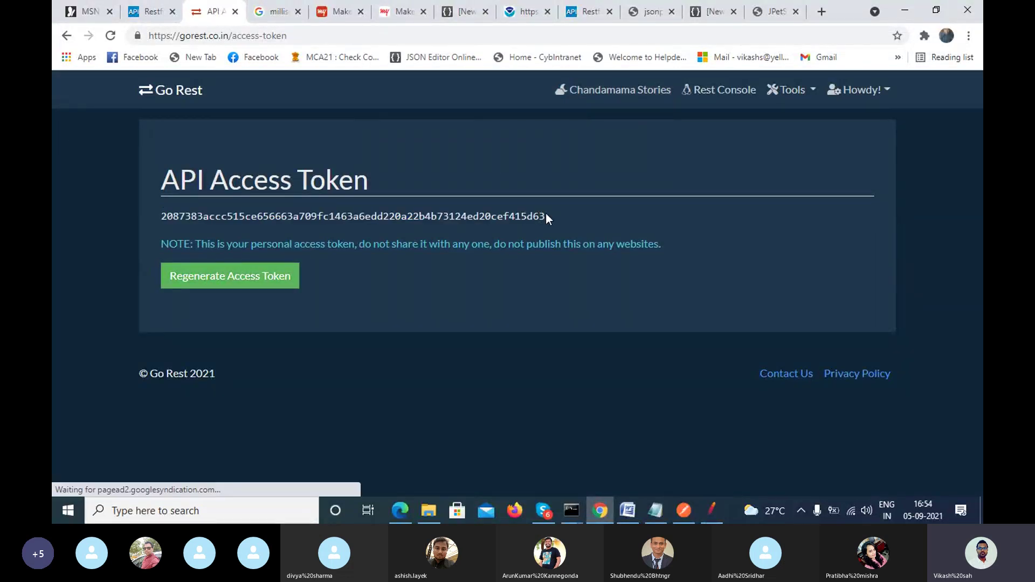
{"action": "left_click_drag", "start_coordinate": [545, 216], "coordinate": [181, 202]}
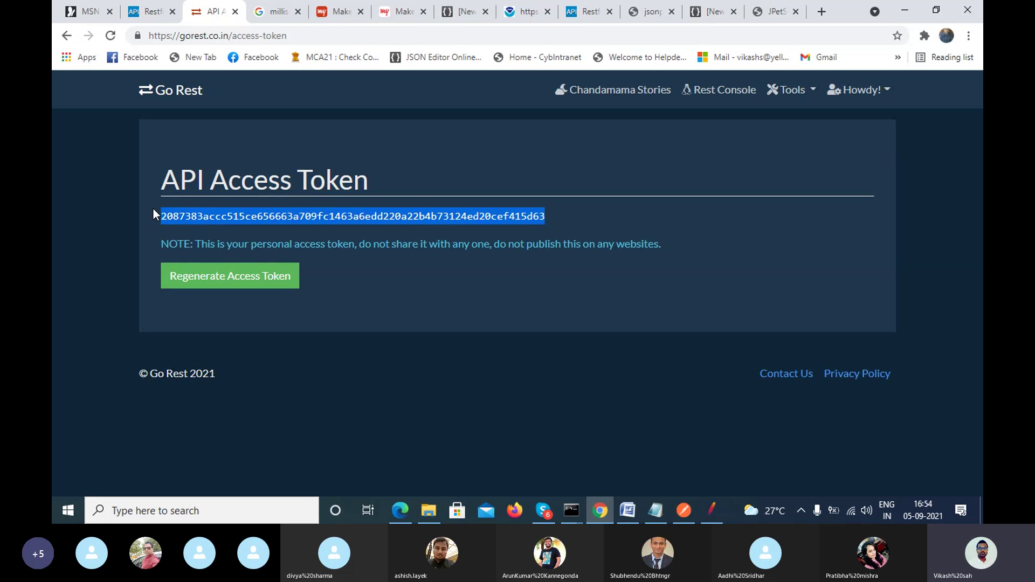
{"action": "key", "text": "alt+Tab"}
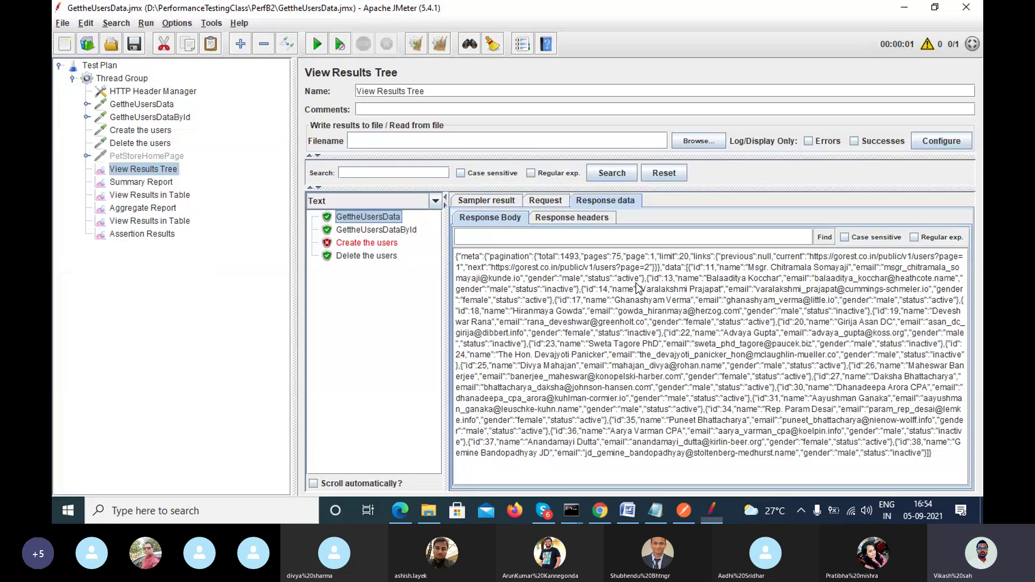
{"action": "left_click", "coordinate": [683, 510]}
- Replace the bearer token with the newly regenerated one and resend the request
{"action": "left_click", "coordinate": [782, 244]}
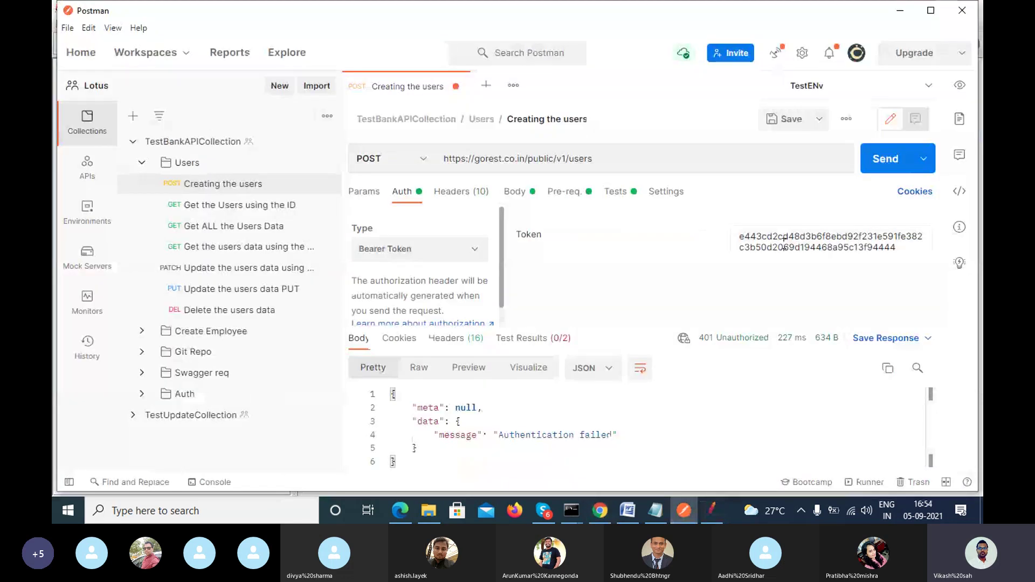
{"action": "double_click", "coordinate": [782, 244]}
{"action": "key", "text": "ctrl+v"}
{"action": "left_click", "coordinate": [878, 162]}
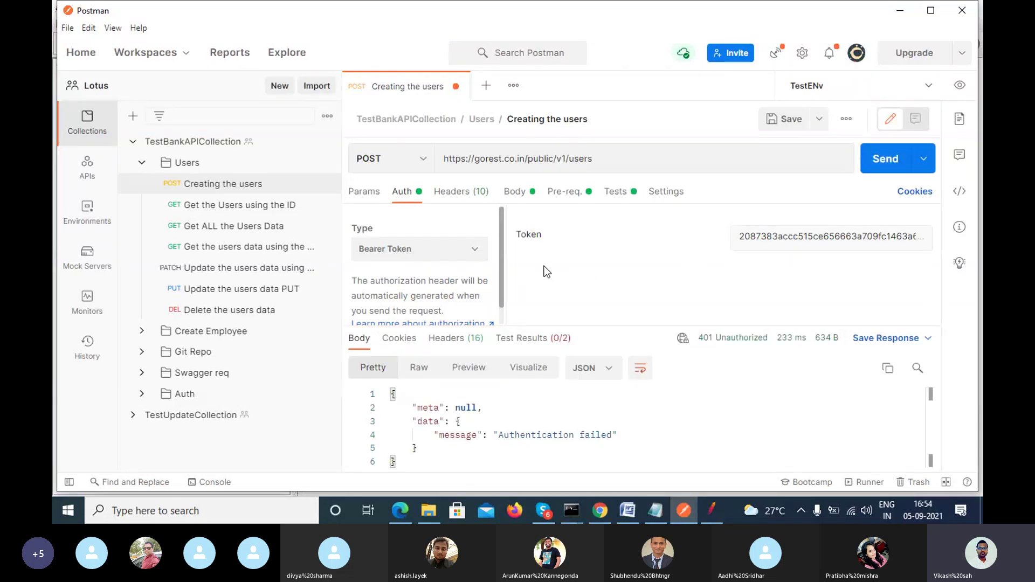
- Disable the duplicate manual Authorization header and resend, still getting 401 'Authentication failed'
{"action": "left_click", "coordinate": [585, 204]}
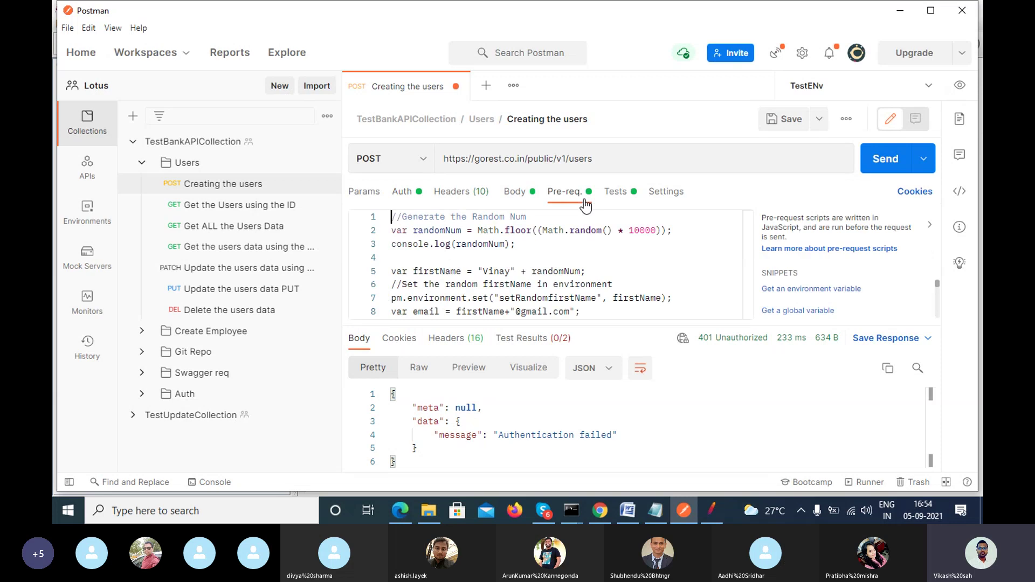
{"action": "scroll", "coordinate": [590, 263], "scroll_direction": "down", "scroll_amount": 1}
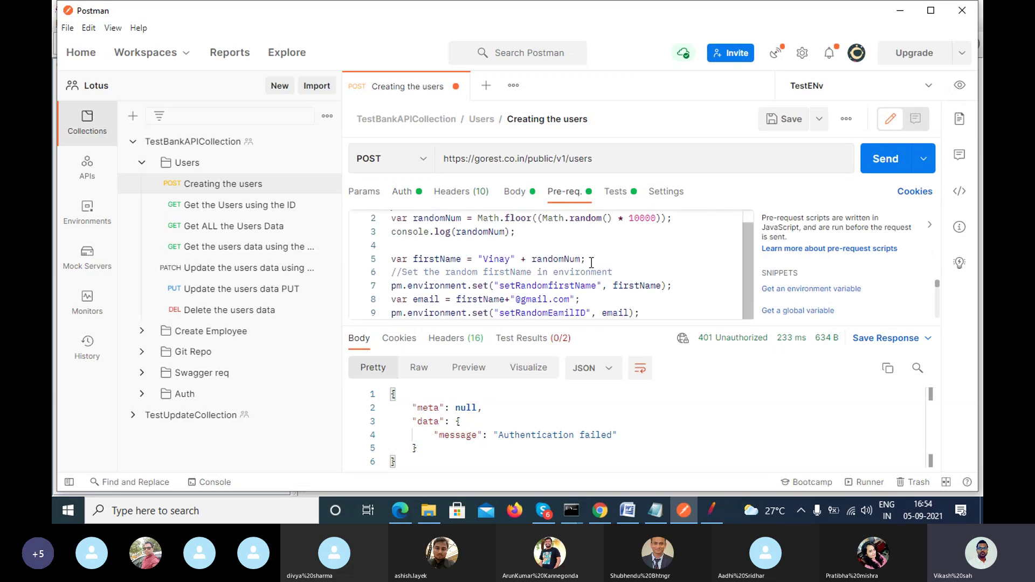
{"action": "left_click", "coordinate": [468, 197]}
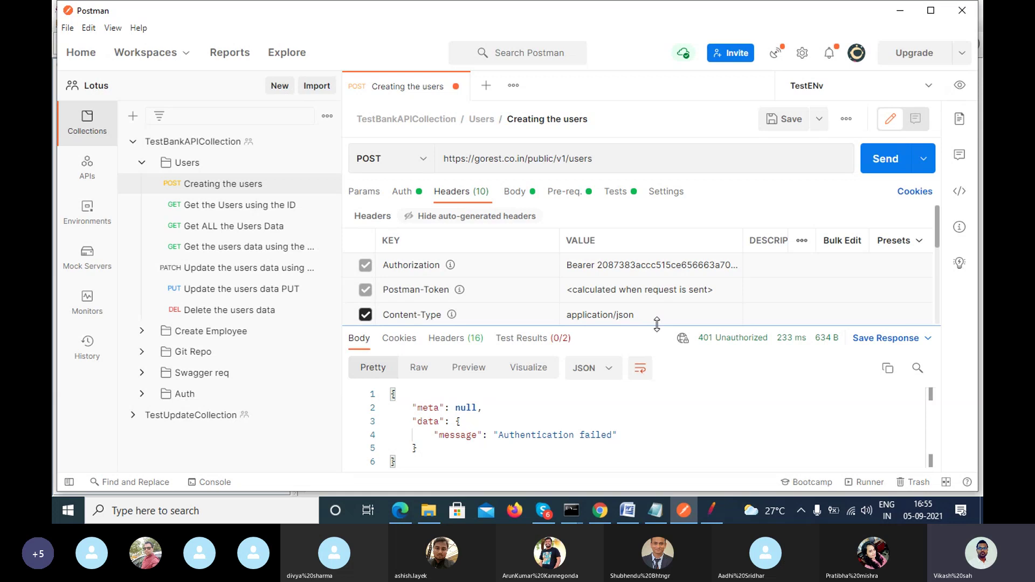
{"action": "left_click_drag", "start_coordinate": [657, 325], "coordinate": [671, 417]}
{"action": "scroll", "coordinate": [617, 318], "scroll_direction": "down", "scroll_amount": 3}
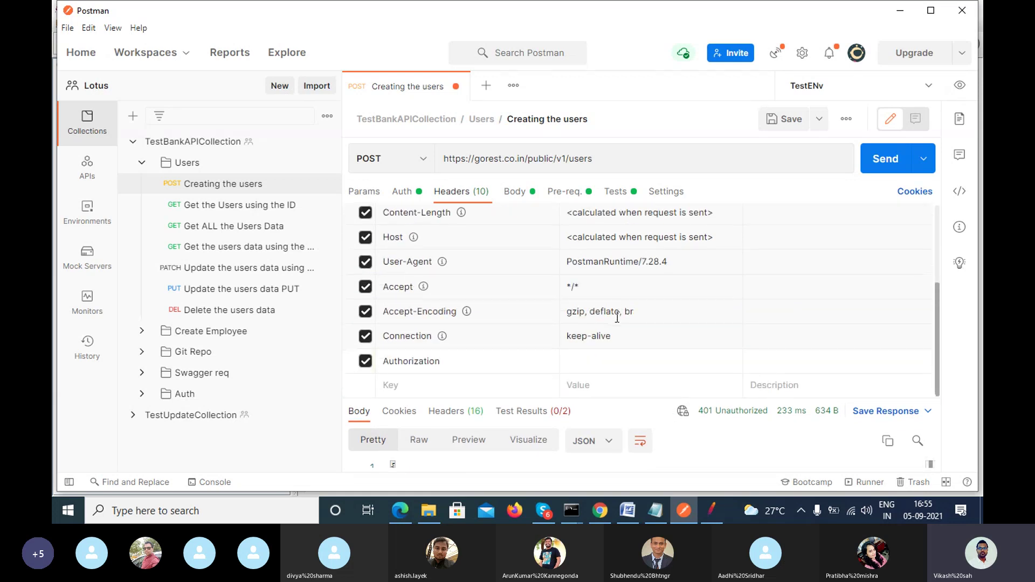
{"action": "mouse_move", "coordinate": [411, 367]}
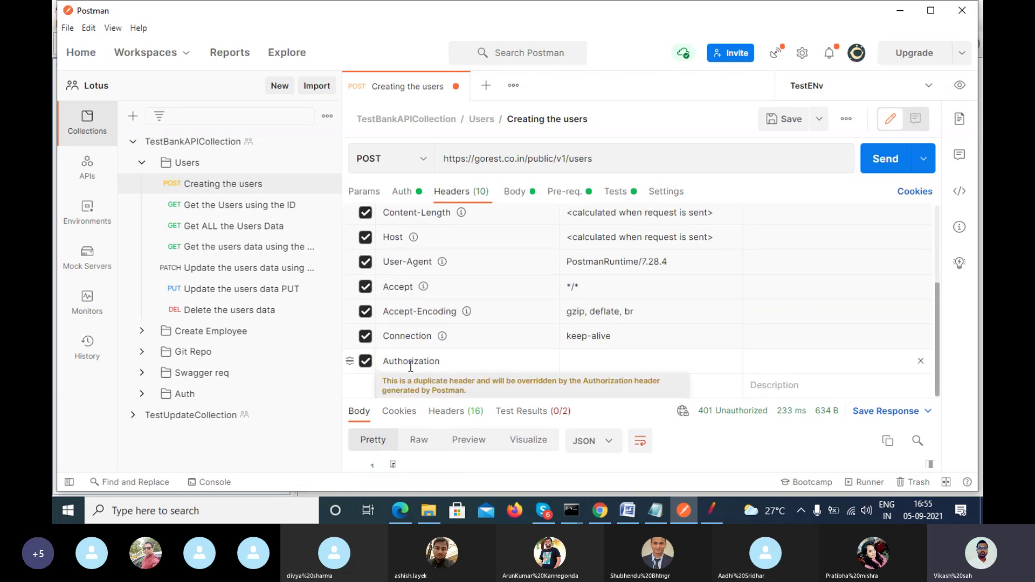
{"action": "left_click", "coordinate": [365, 362]}
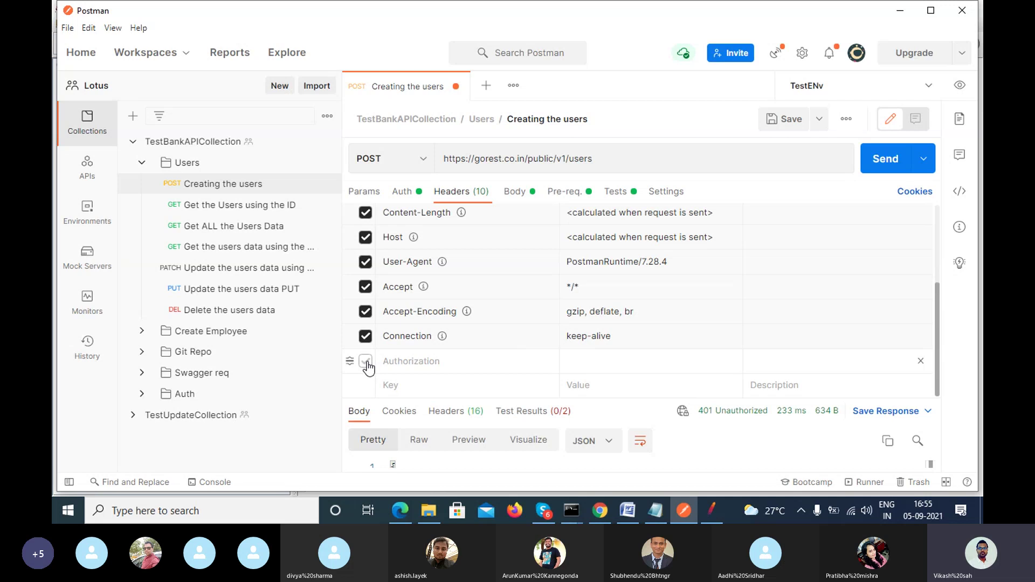
{"action": "left_click", "coordinate": [886, 158]}
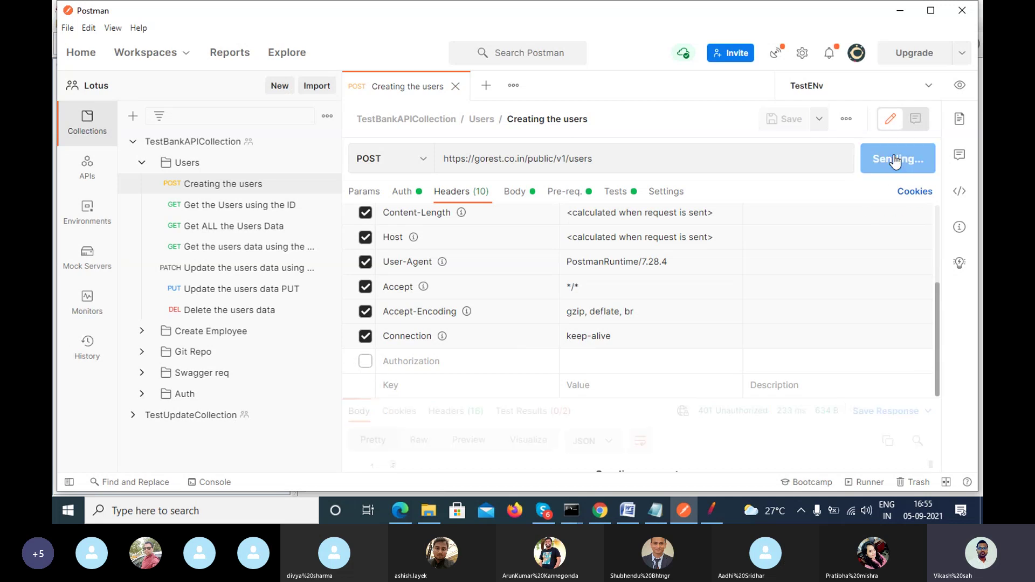
{"action": "left_click_drag", "start_coordinate": [667, 400], "coordinate": [647, 412]}
{"action": "scroll", "coordinate": [617, 363], "scroll_direction": "up", "scroll_amount": 3}
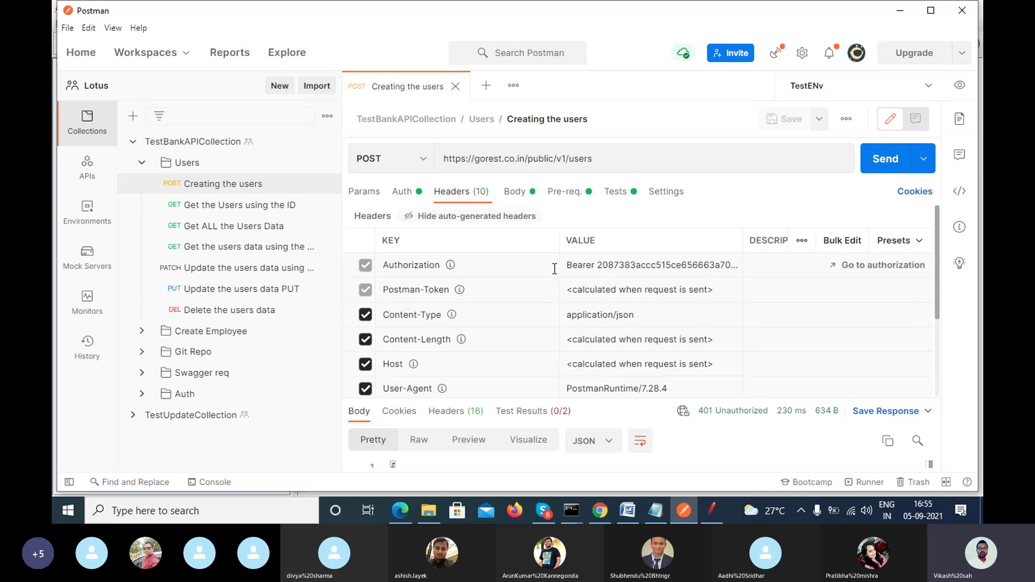
- Prefix the bearer token with 'Bearer' and resend, getting 'Authentication failed' again
{"action": "left_click", "coordinate": [413, 195]}
{"action": "left_click", "coordinate": [456, 251]}
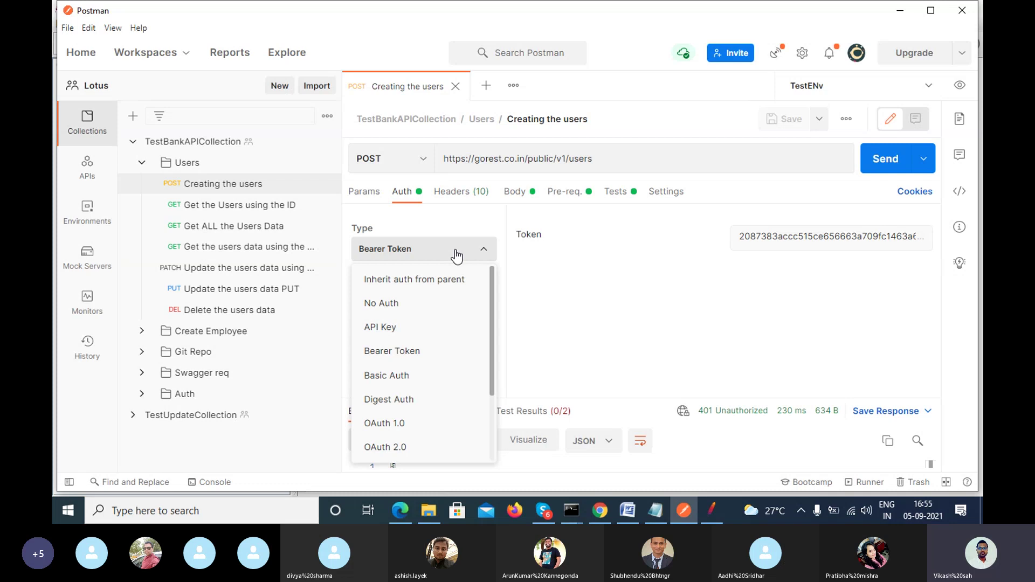
{"action": "left_click", "coordinate": [441, 363]}
{"action": "left_click", "coordinate": [745, 240]}
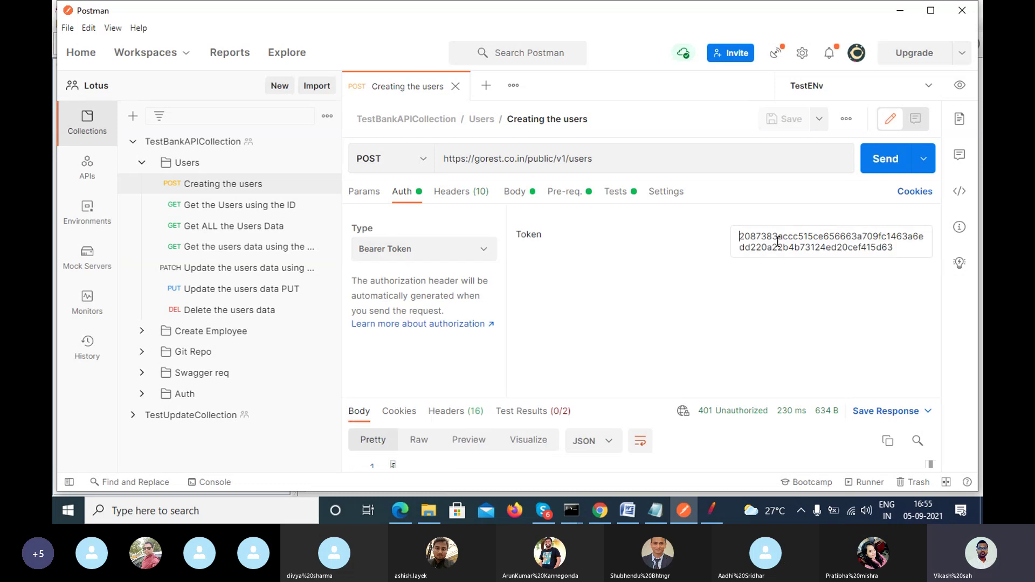
{"action": "type", "text": "Bearer"}
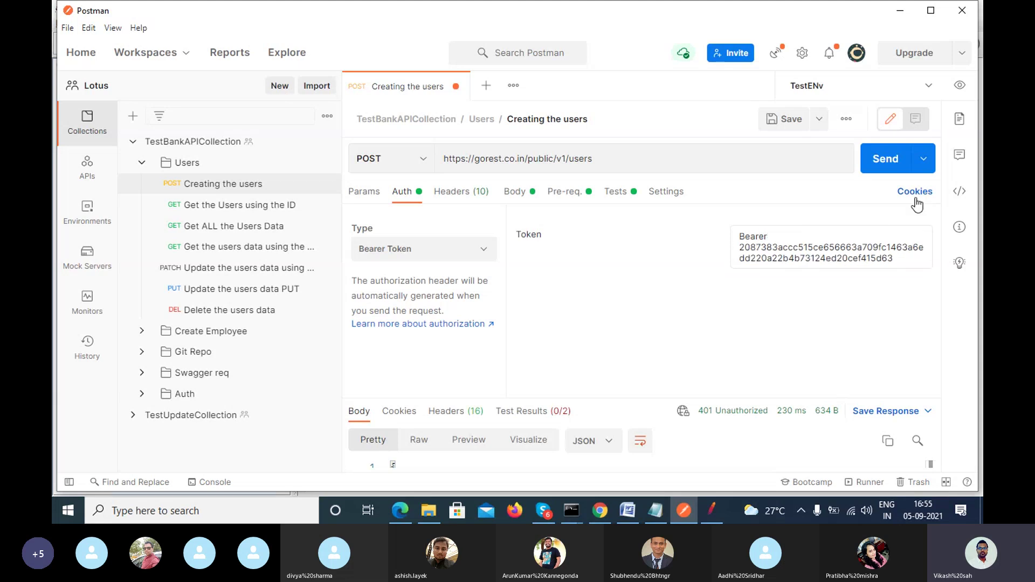
{"action": "left_click", "coordinate": [894, 161]}
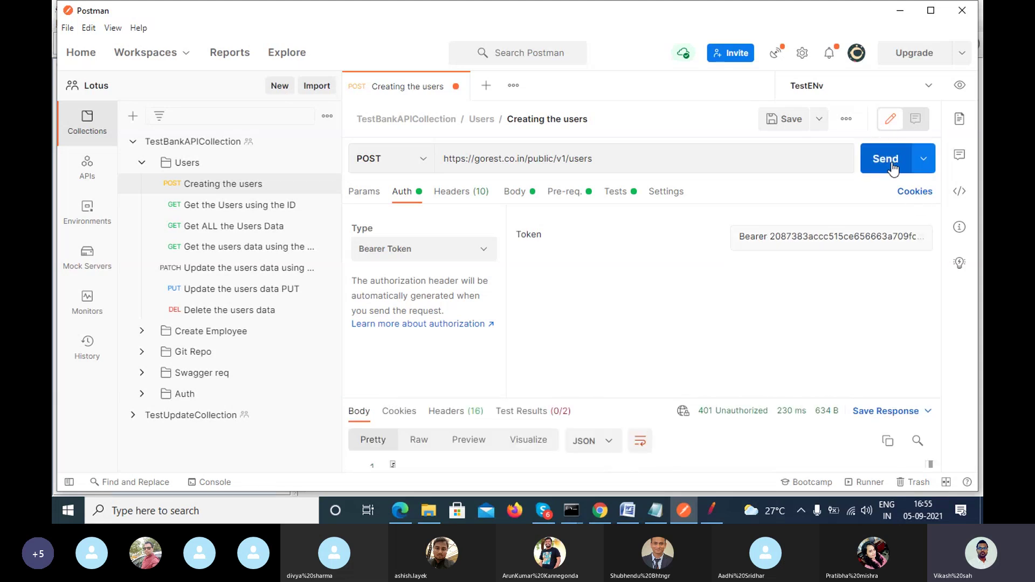
{"action": "left_click_drag", "start_coordinate": [586, 360], "coordinate": [589, 316]}
- Review the request's JSON body, pre-request script and full token value
{"action": "left_click", "coordinate": [515, 192]}
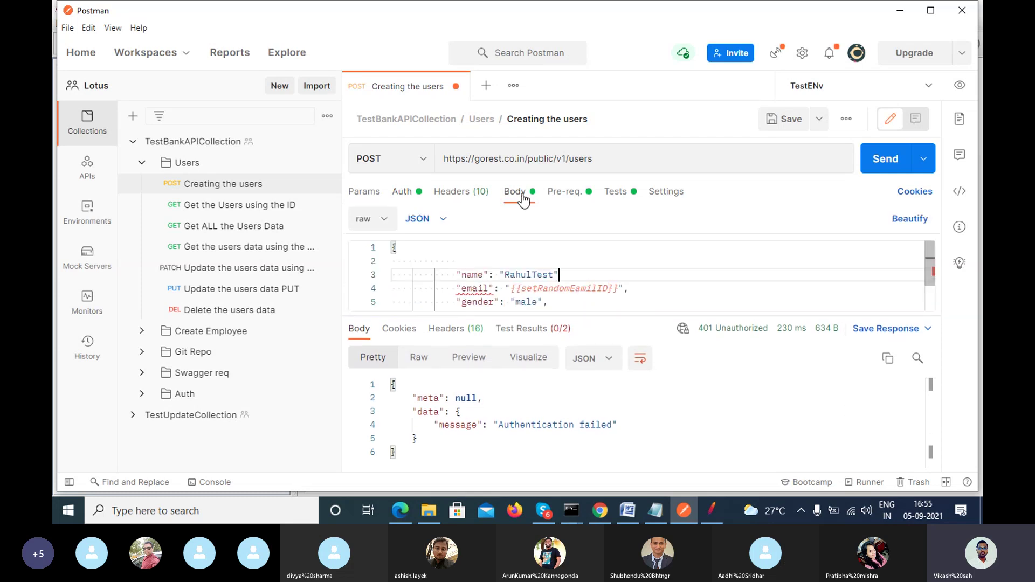
{"action": "left_click_drag", "start_coordinate": [604, 319], "coordinate": [608, 351]}
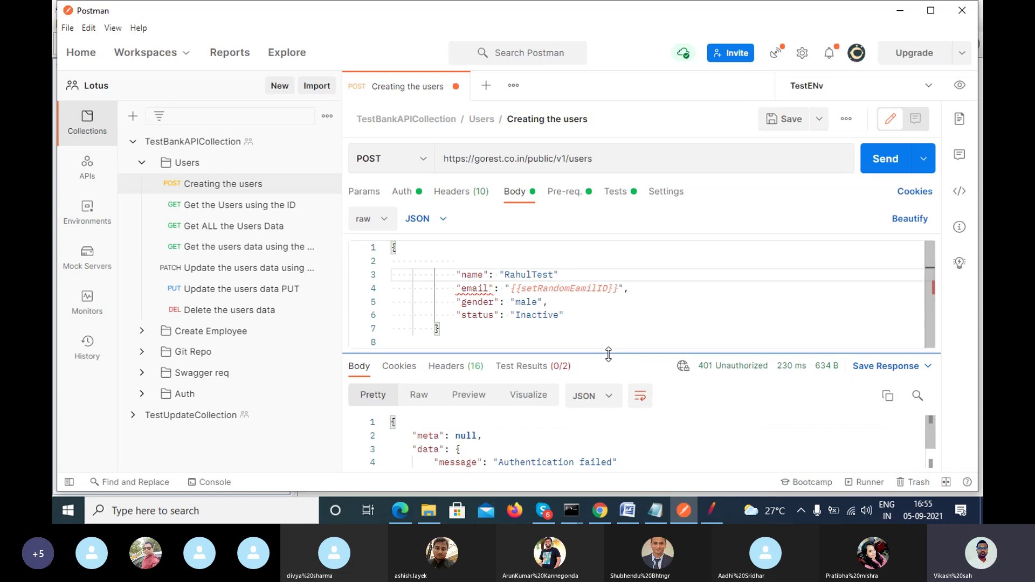
{"action": "left_click", "coordinate": [573, 191]}
{"action": "left_click", "coordinate": [403, 192]}
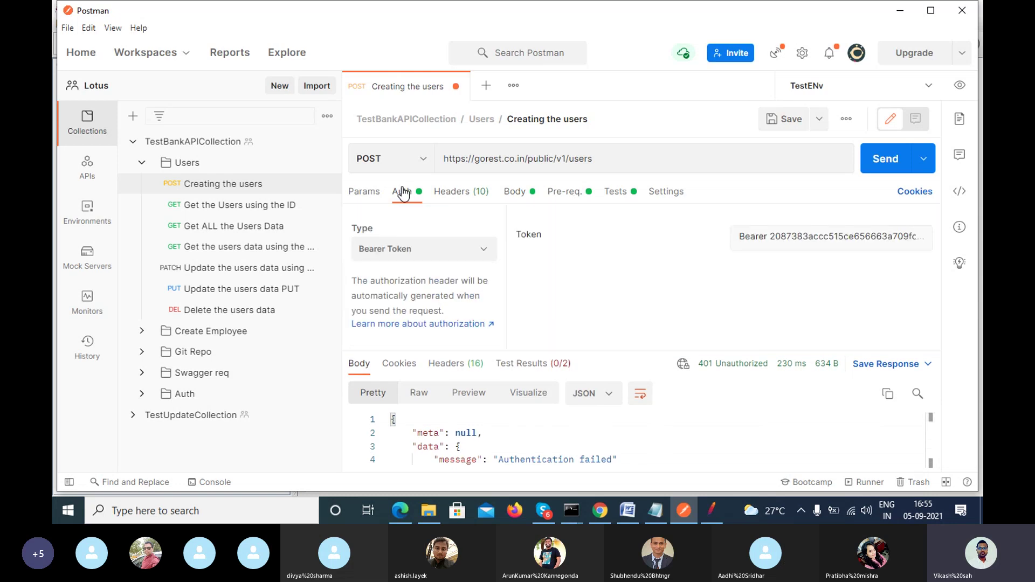
{"action": "left_click", "coordinate": [826, 244]}
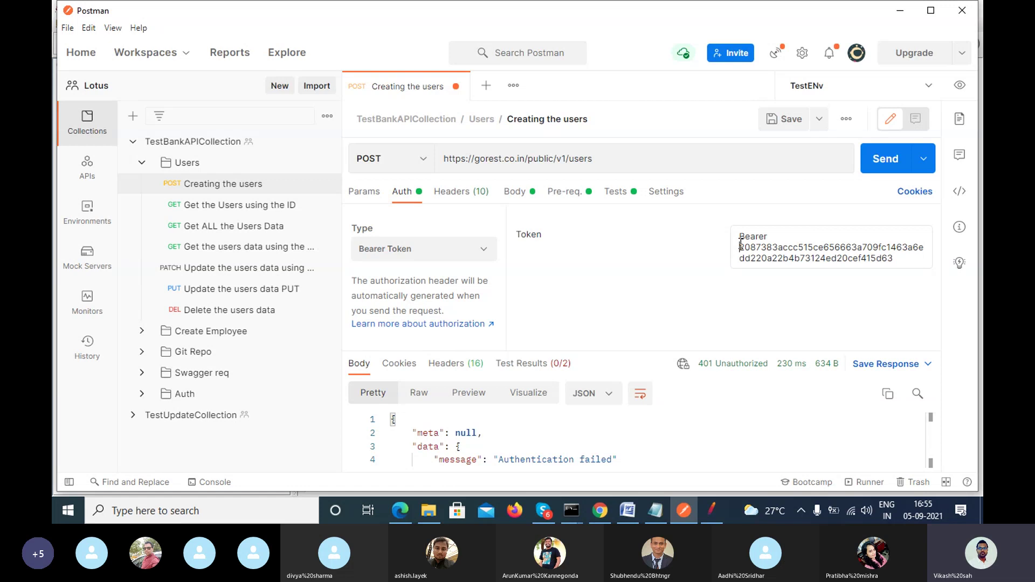
{"action": "key", "text": "ctrl+a"}
{"action": "key", "text": "ctrl+c"}
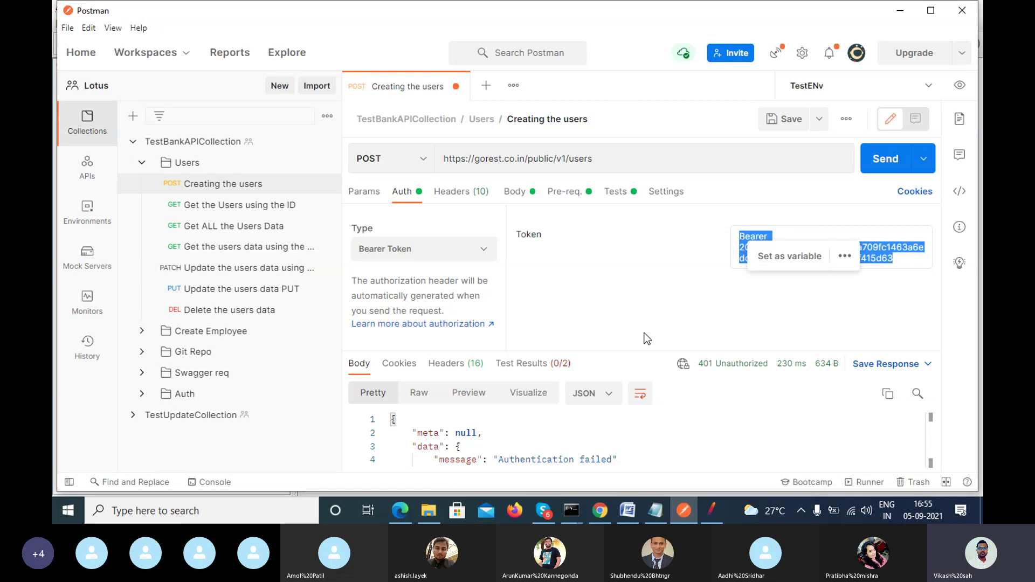
{"action": "left_click", "coordinate": [520, 195]}
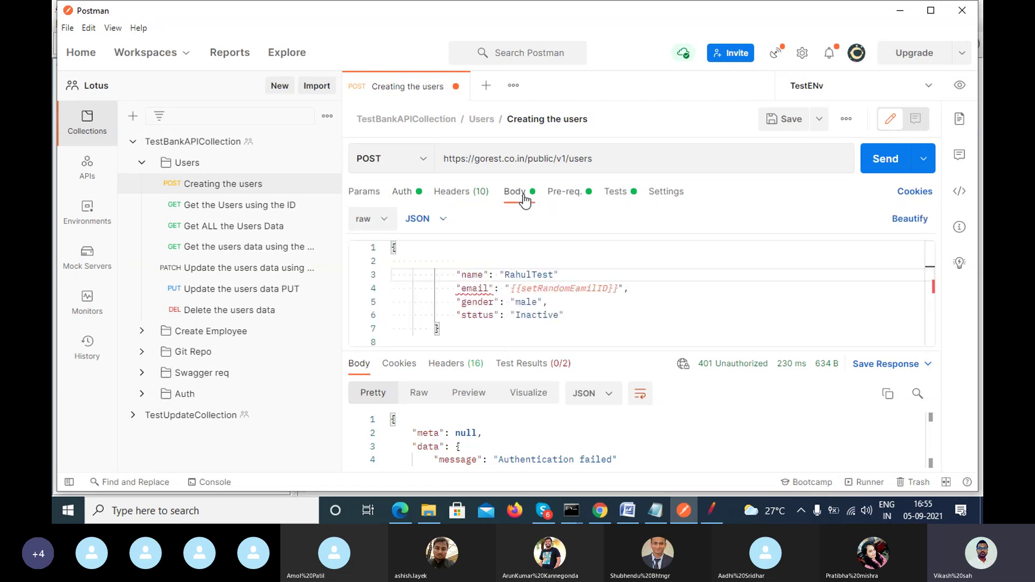
{"action": "left_click", "coordinate": [621, 286]}
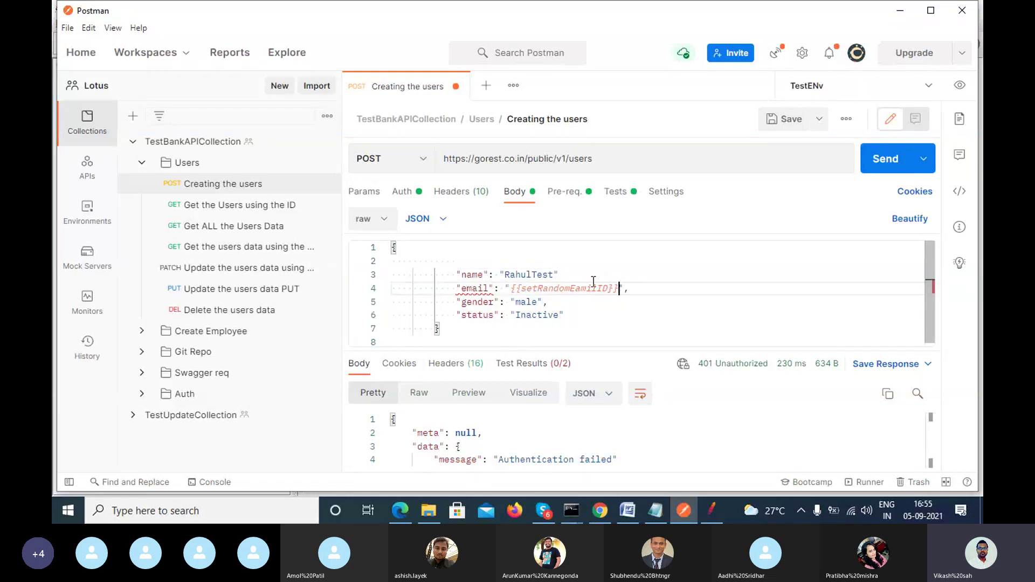
- Restore the bearer token to the plain token without the 'Bearer' prefix
{"action": "left_click", "coordinate": [403, 193]}
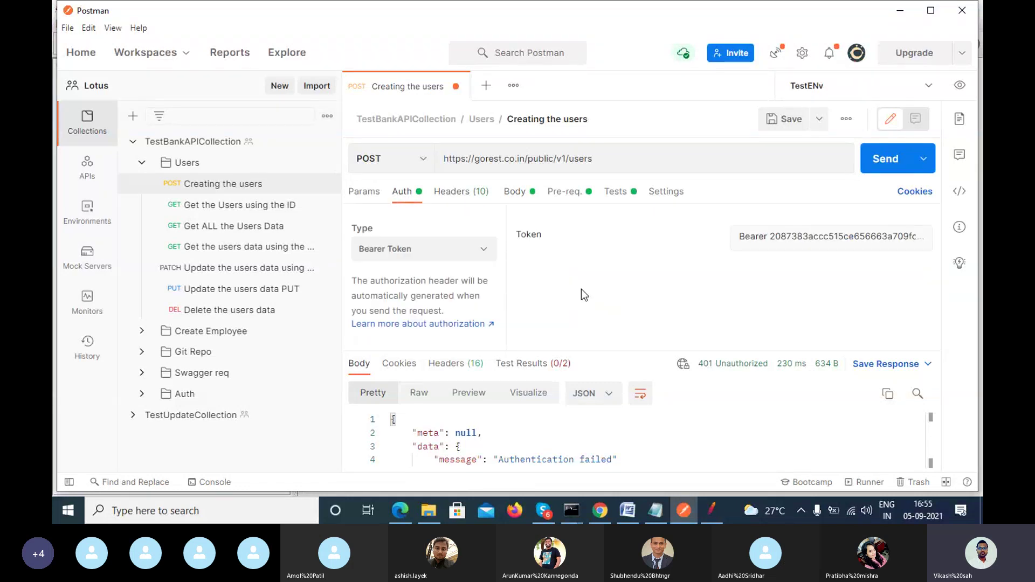
{"action": "left_click", "coordinate": [473, 264]}
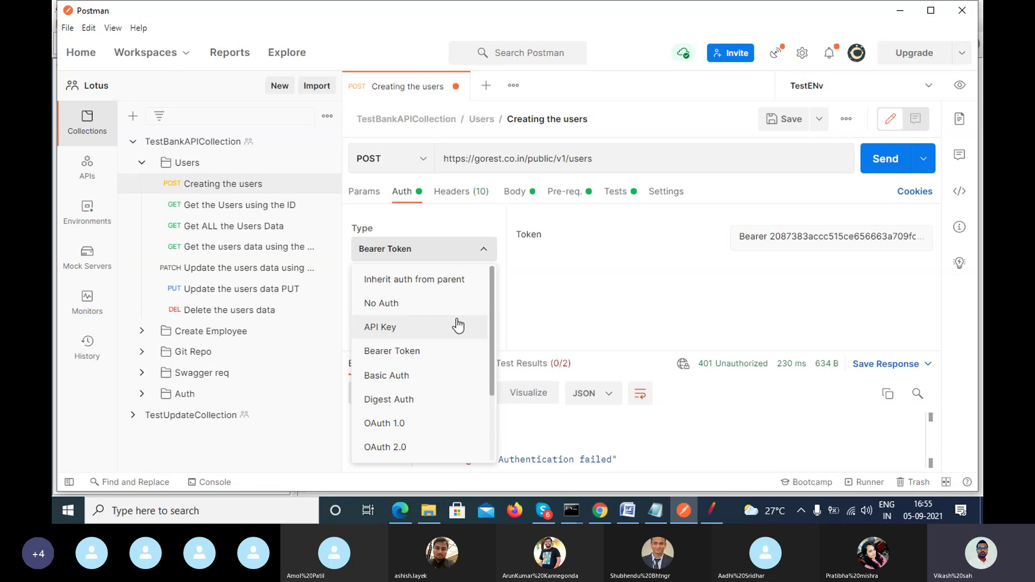
{"action": "left_click", "coordinate": [445, 351]}
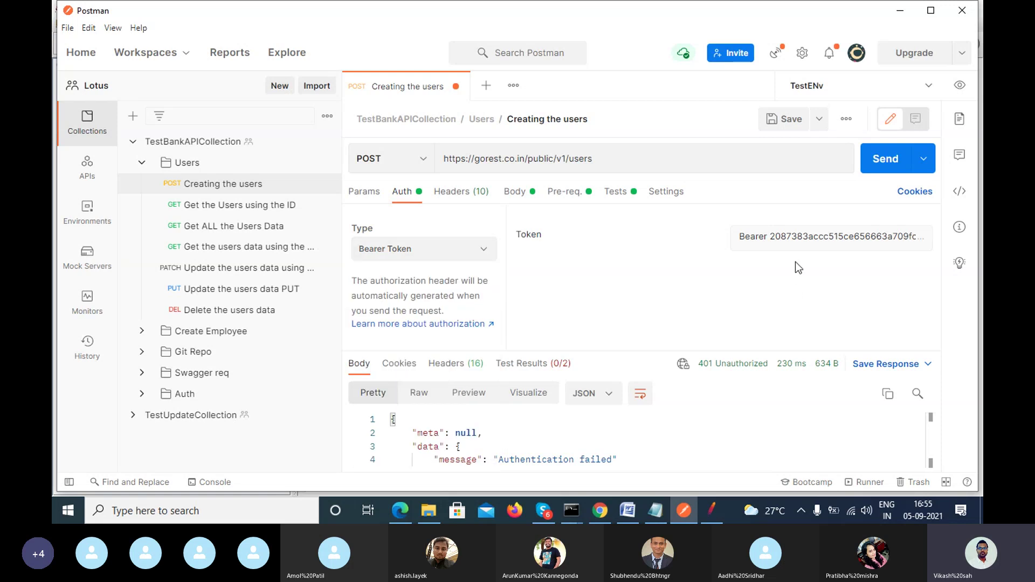
{"action": "triple_click", "coordinate": [775, 246]}
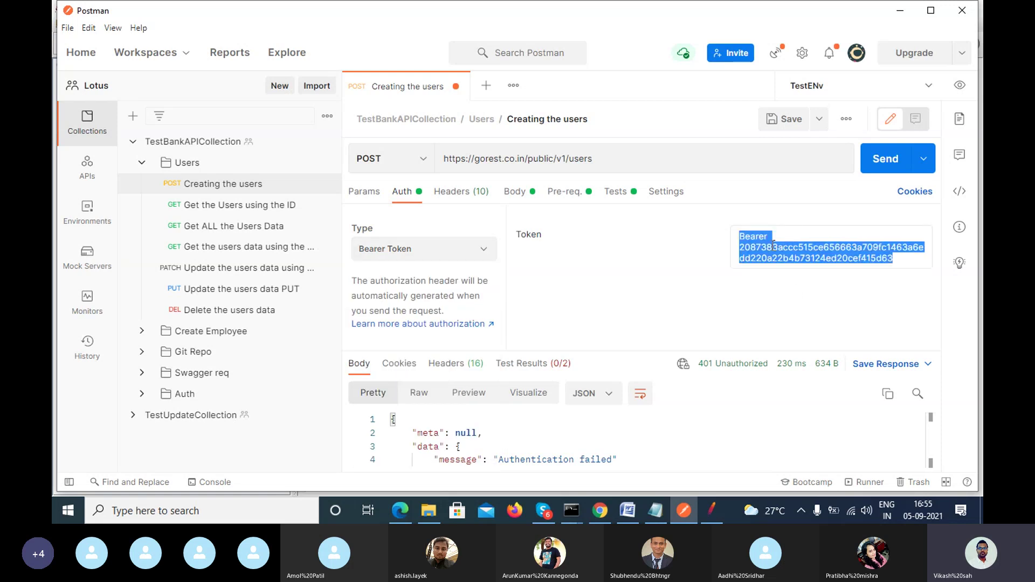
{"action": "key", "text": "ctrl+v"}
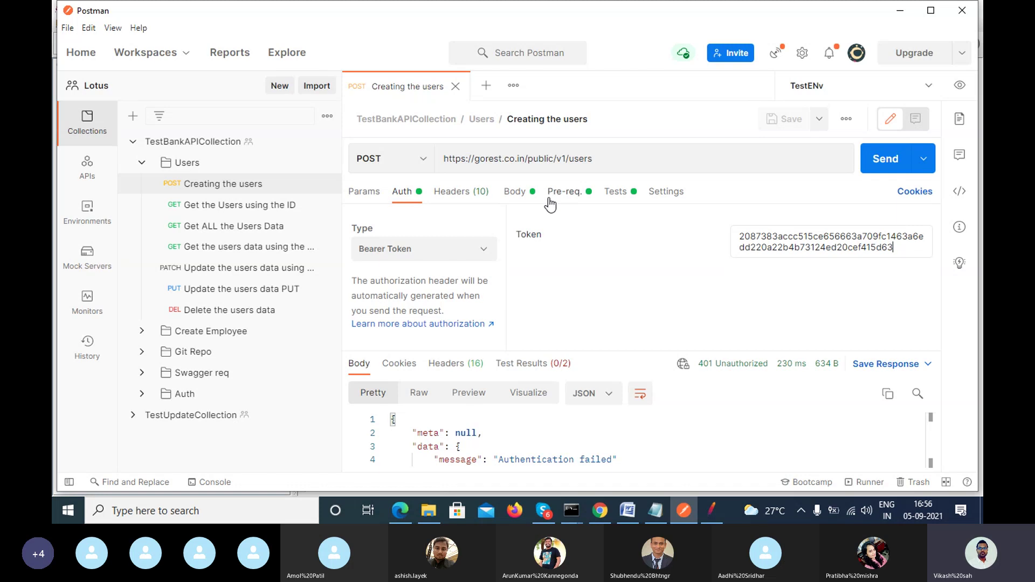
{"action": "left_click", "coordinate": [486, 86]}
{"action": "key", "text": "ctrl+shift+Tab"}
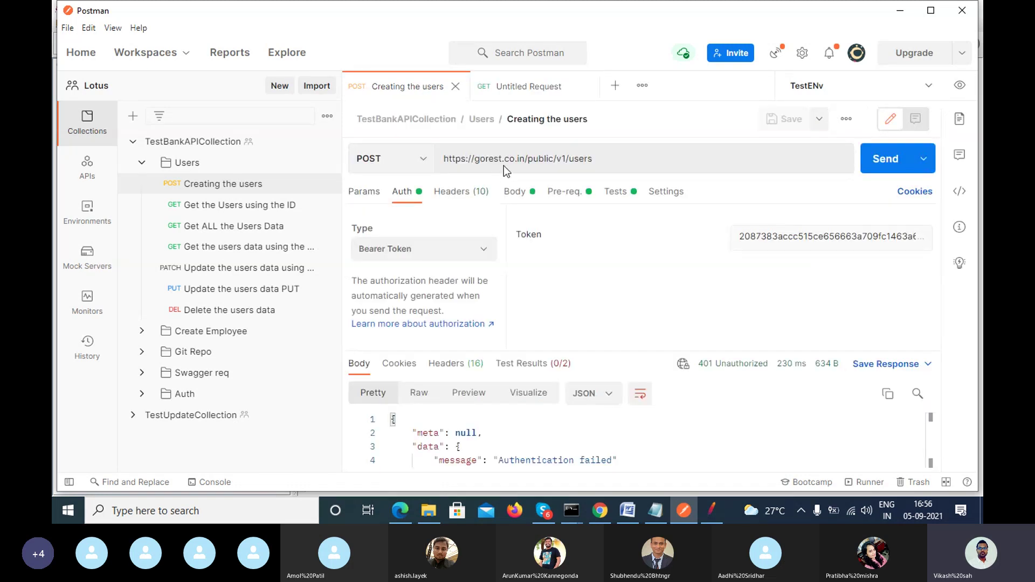
{"action": "triple_click", "coordinate": [504, 165]}
{"action": "key", "text": "ctrl+c"}
{"action": "left_click", "coordinate": [518, 88]}
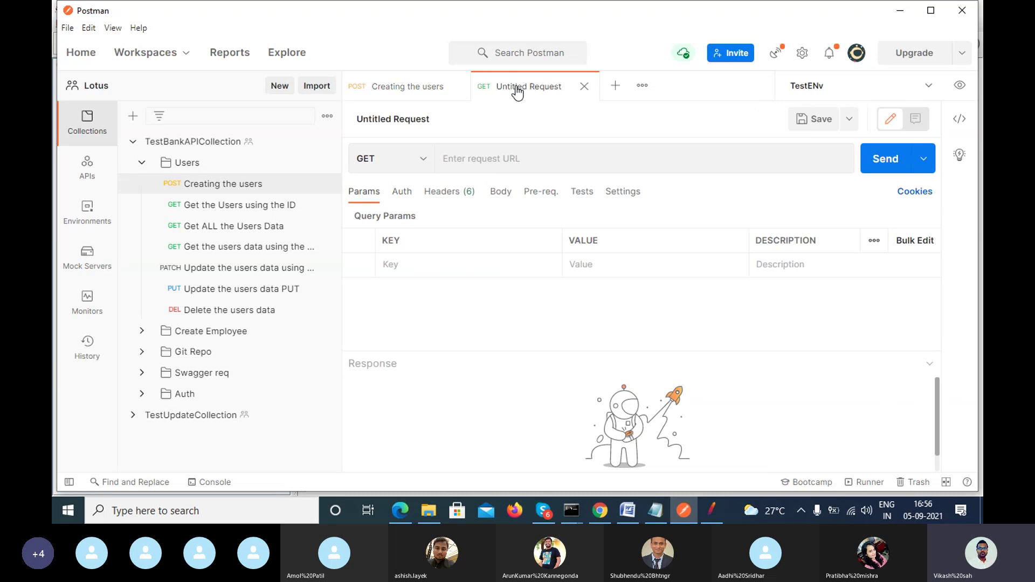
{"action": "left_click", "coordinate": [393, 162]}
{"action": "left_click", "coordinate": [383, 215]}
{"action": "left_click", "coordinate": [461, 171]}
{"action": "key", "text": "ctrl+v"}
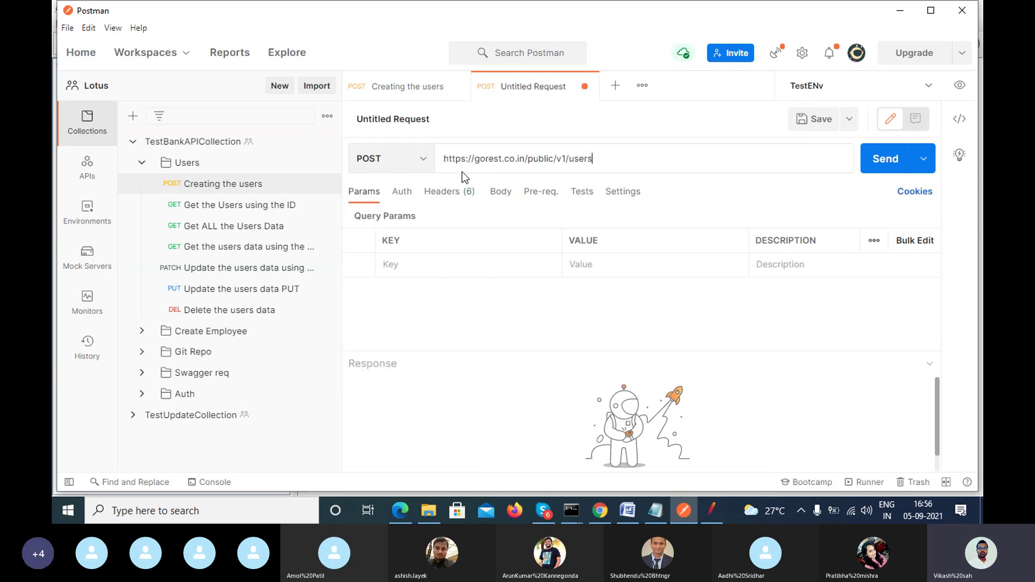
- Paste the 'Creating the users' body as raw JSON, replacing the email placeholder with a fixed address
{"action": "left_click", "coordinate": [500, 193]}
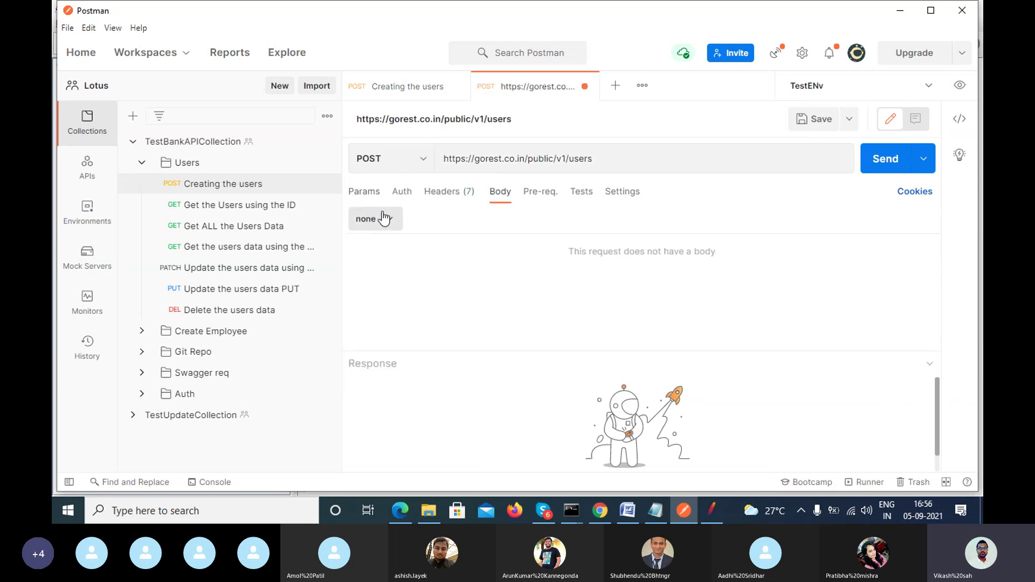
{"action": "left_click", "coordinate": [372, 219]}
{"action": "left_click", "coordinate": [387, 322]}
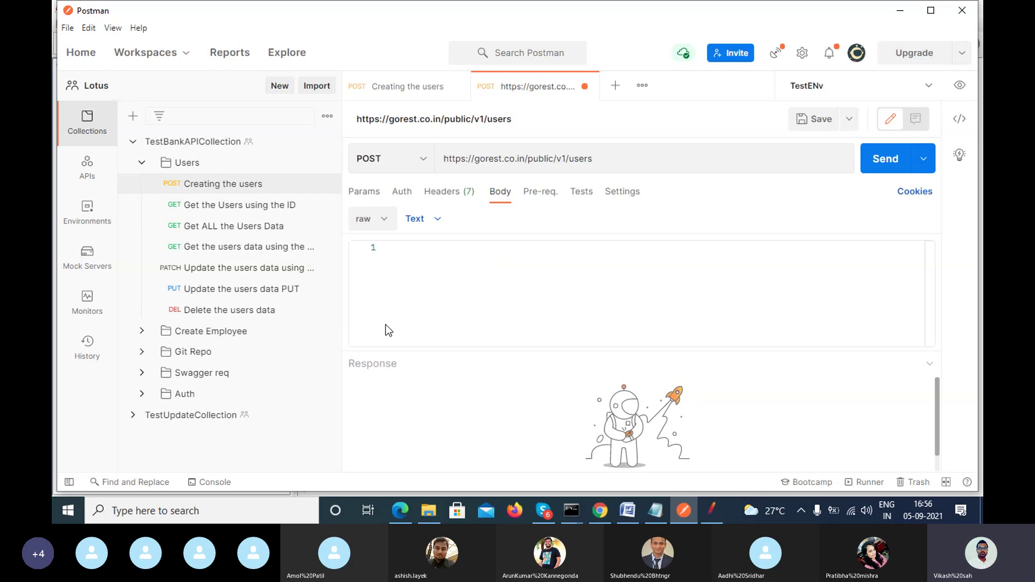
{"action": "left_click", "coordinate": [418, 87]}
{"action": "left_click", "coordinate": [504, 197]}
{"action": "left_click", "coordinate": [555, 274]}
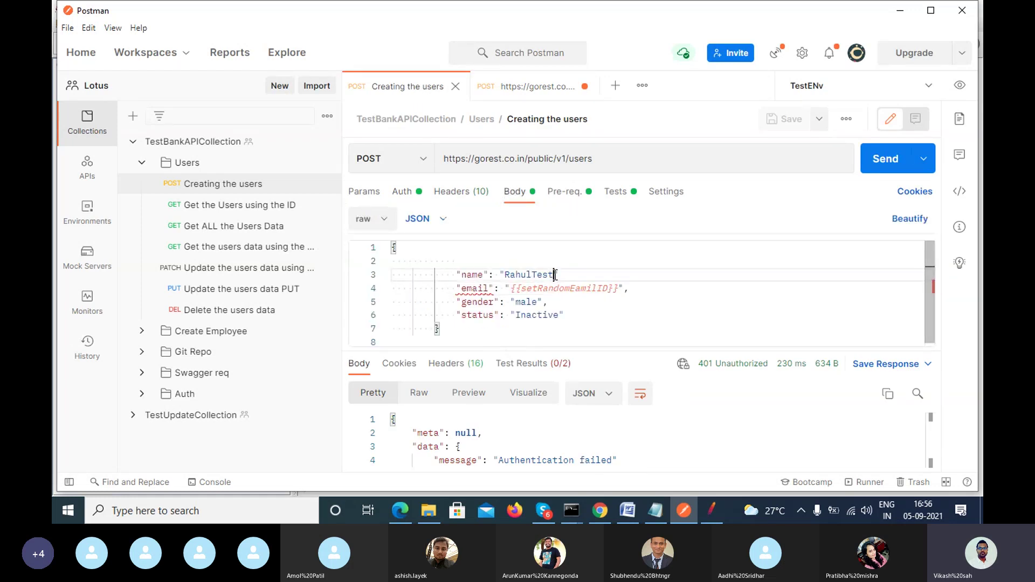
{"action": "key", "text": "ctrl+a"}
{"action": "key", "text": "ctrl+c"}
{"action": "left_click", "coordinate": [533, 96]}
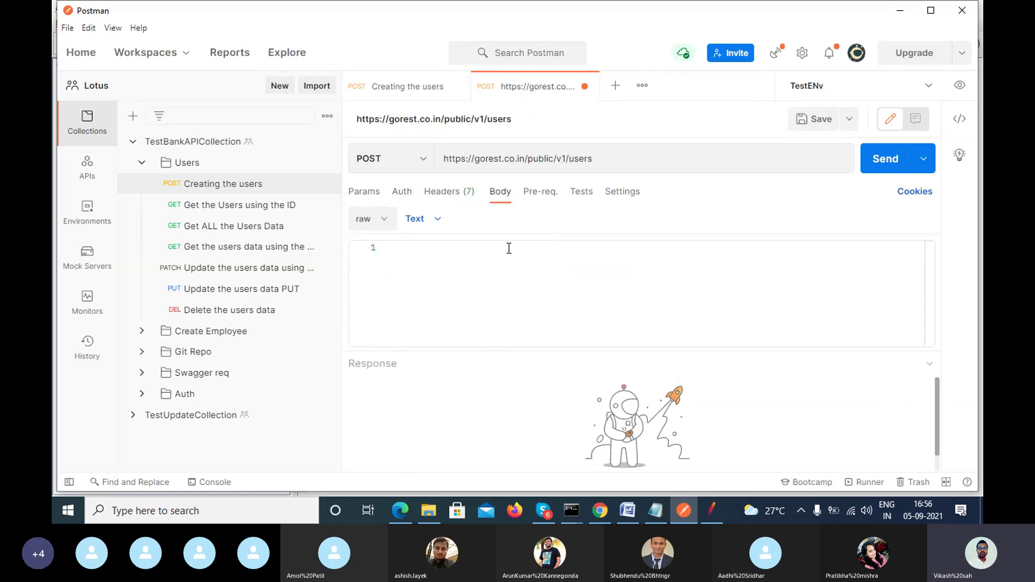
{"action": "key", "text": "ctrl+v"}
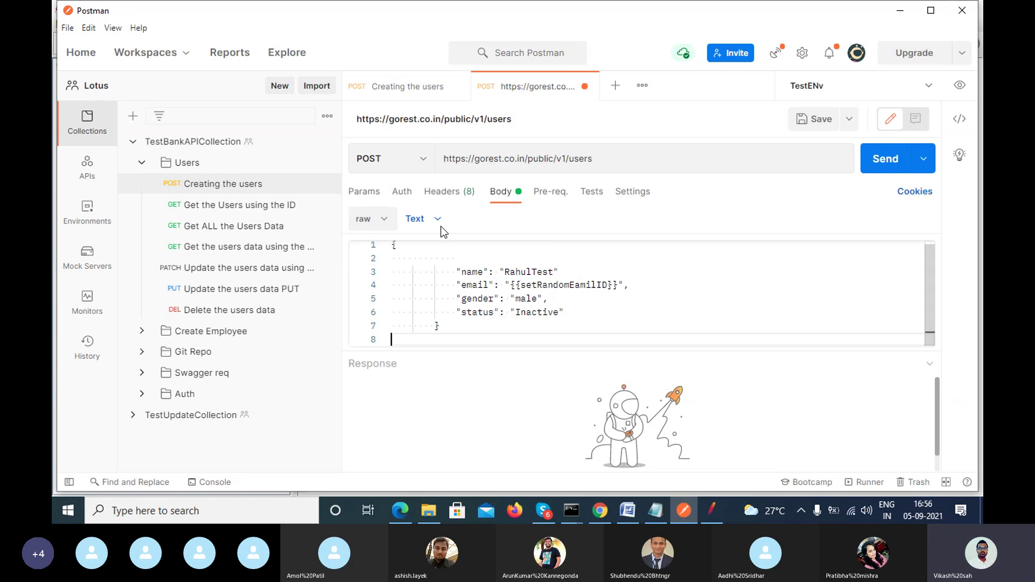
{"action": "left_click", "coordinate": [417, 218]}
{"action": "left_click", "coordinate": [434, 294]}
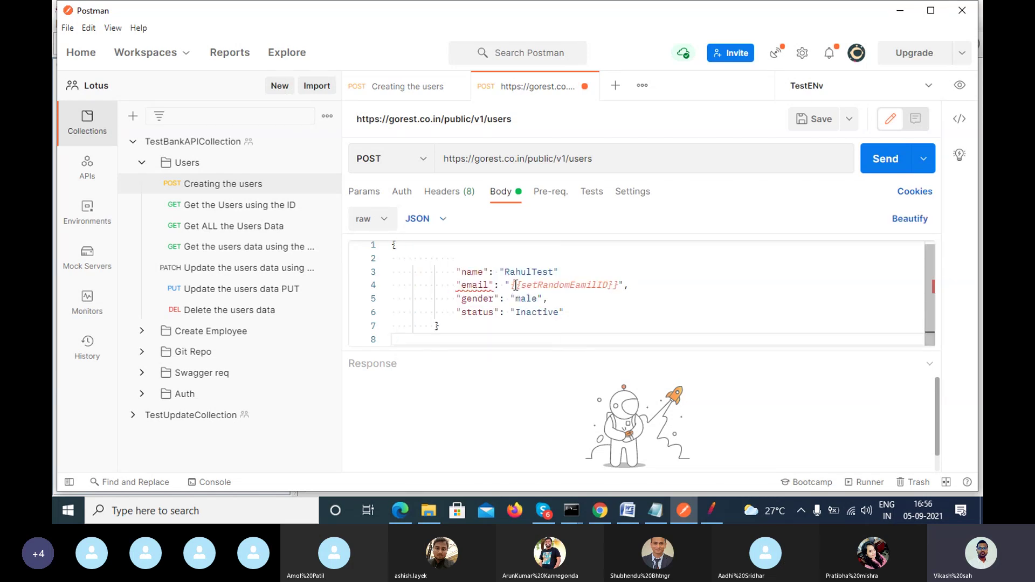
{"action": "left_click_drag", "start_coordinate": [515, 284], "coordinate": [619, 287]}
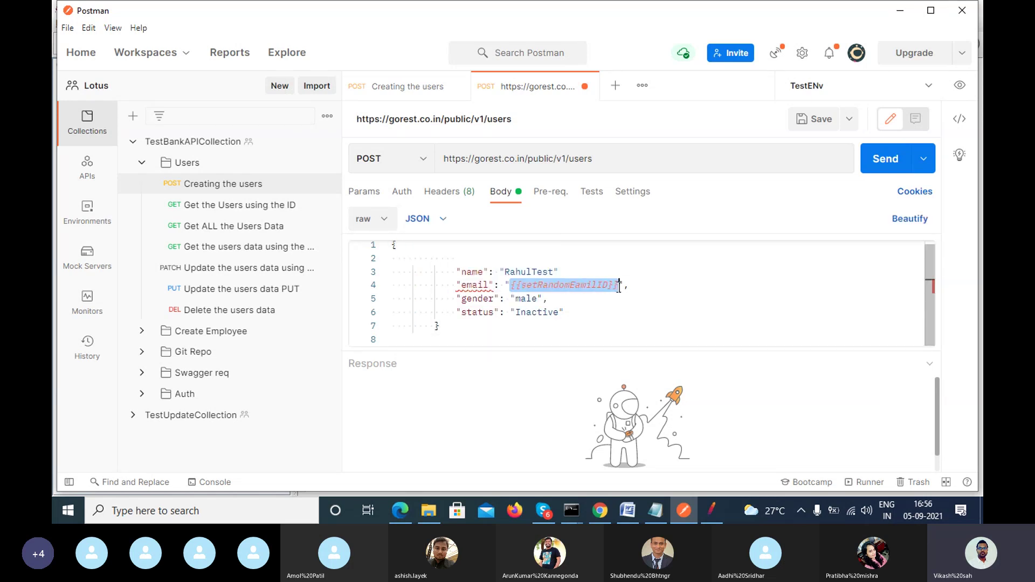
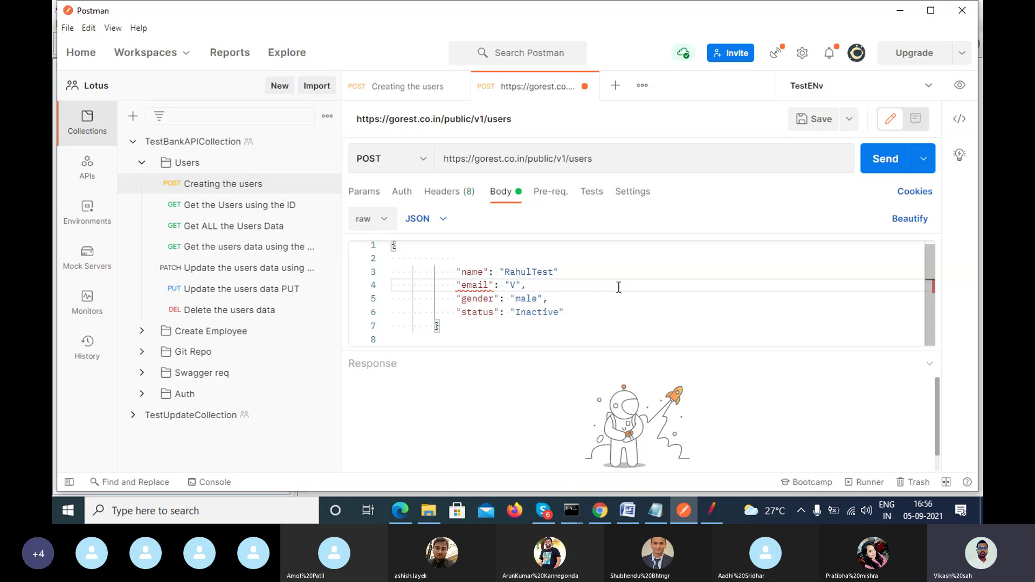
- Set the new request's authorization type to Bearer Token
{"action": "left_click", "coordinate": [403, 193]}
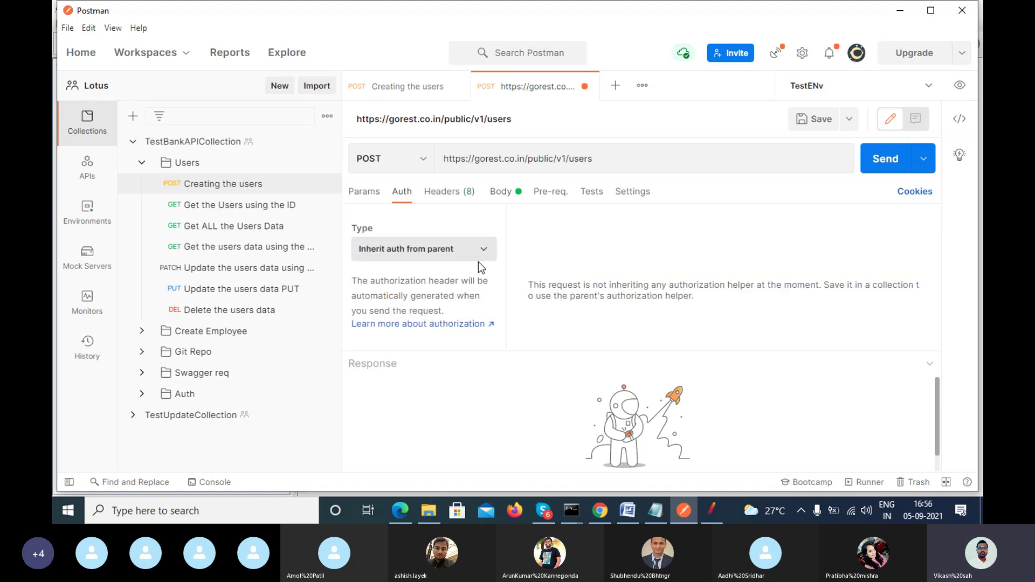
{"action": "left_click", "coordinate": [477, 258]}
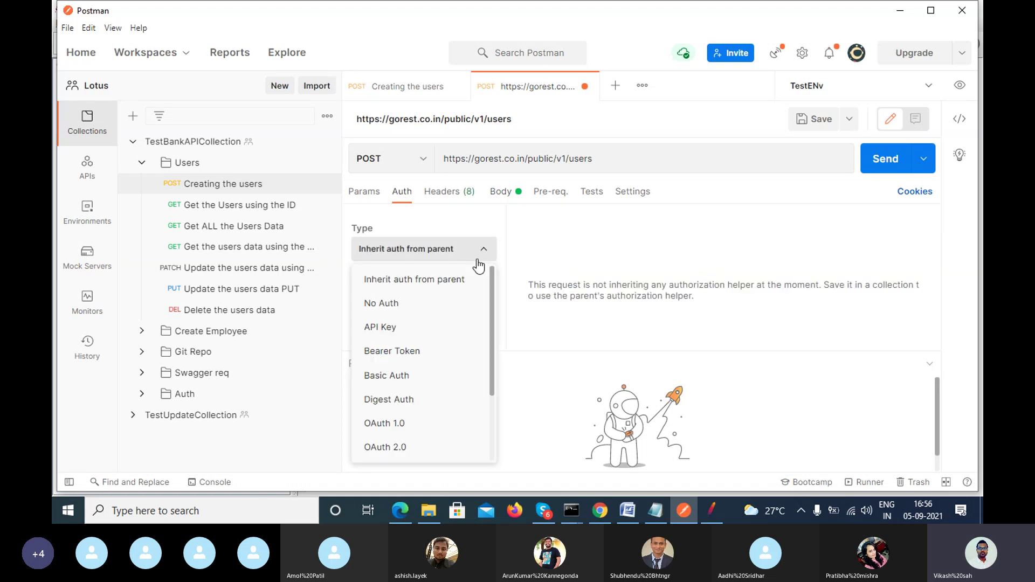
{"action": "left_click", "coordinate": [414, 352]}
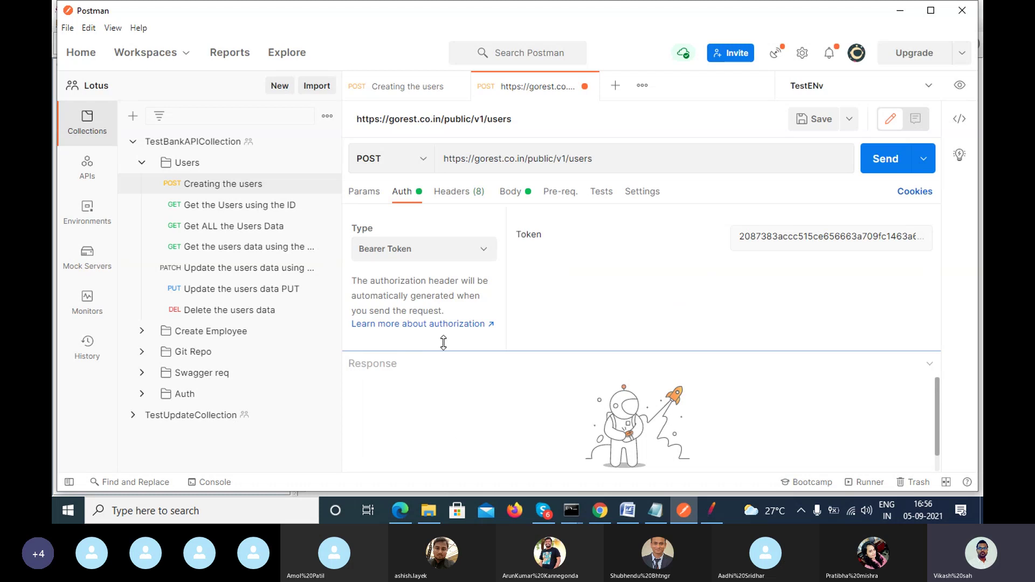
{"action": "left_click", "coordinate": [762, 241]}
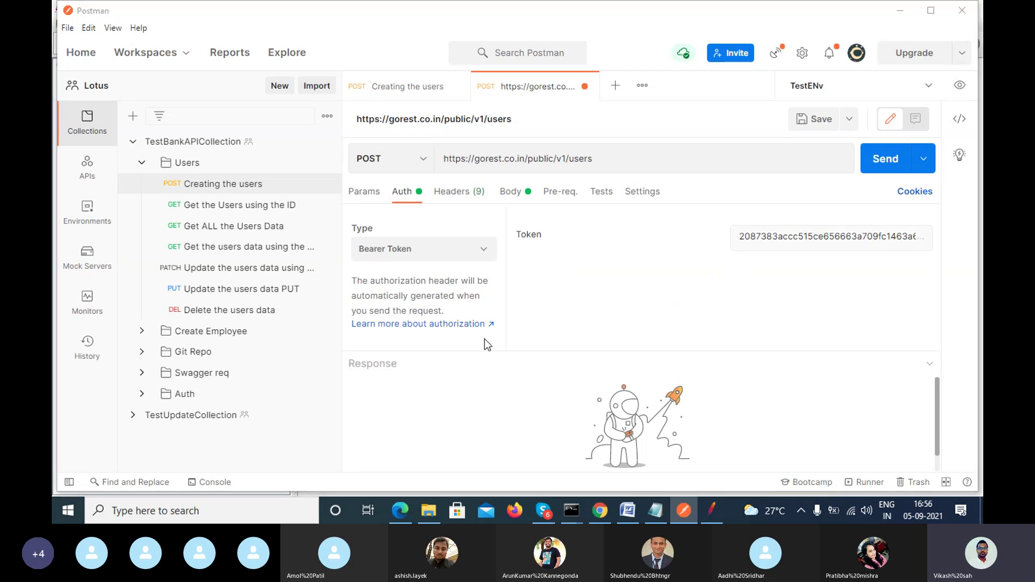
{"action": "left_click", "coordinate": [711, 511]}
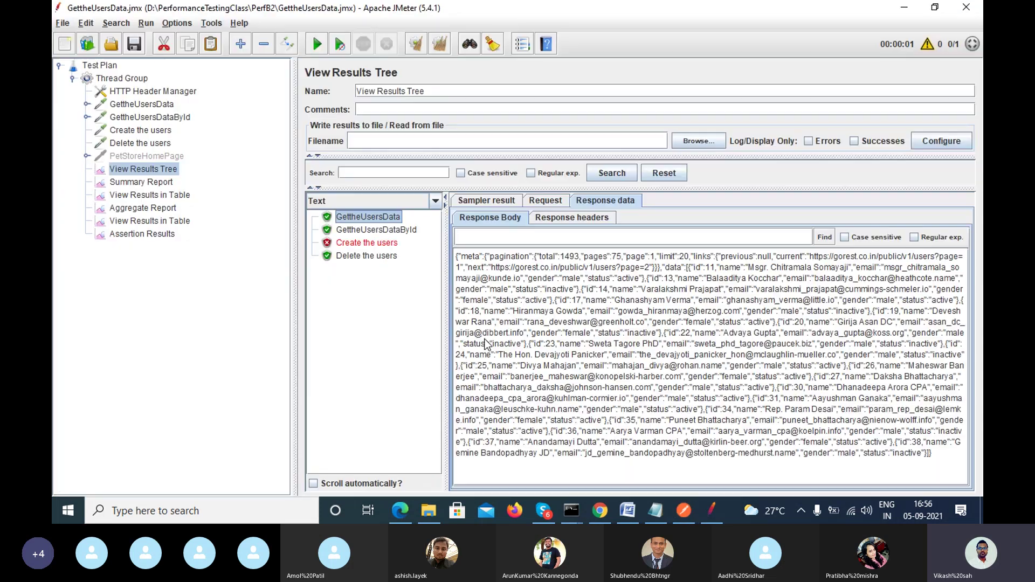
- Select and copy the personal API access token on the Go Rest page, then return to Postman
{"action": "left_click", "coordinate": [600, 510]}
{"action": "left_click", "coordinate": [387, 240]}
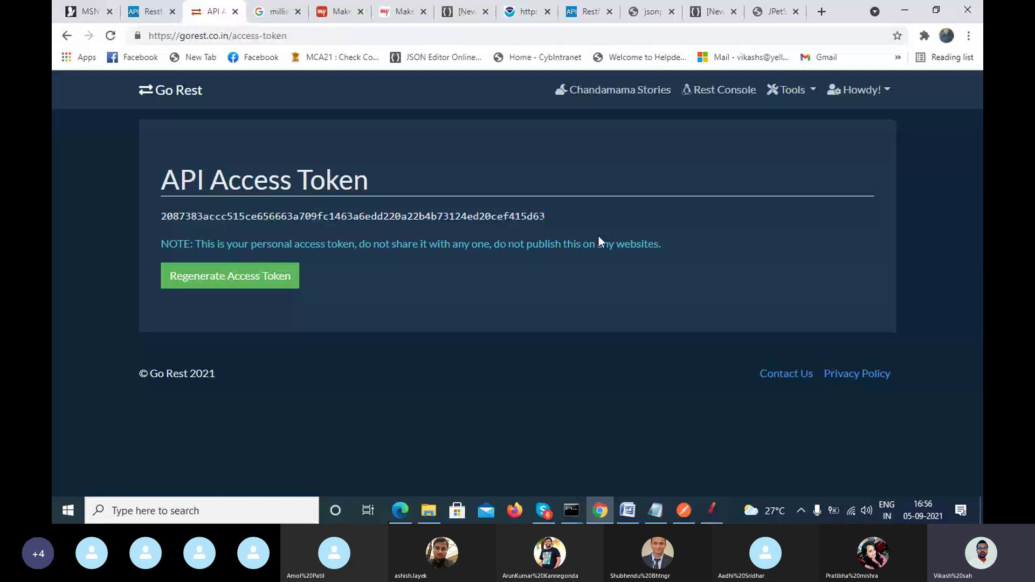
{"action": "left_click_drag", "start_coordinate": [590, 242], "coordinate": [160, 231]}
{"action": "double_click", "coordinate": [439, 215]}
{"action": "key", "text": "ctrl+c"}
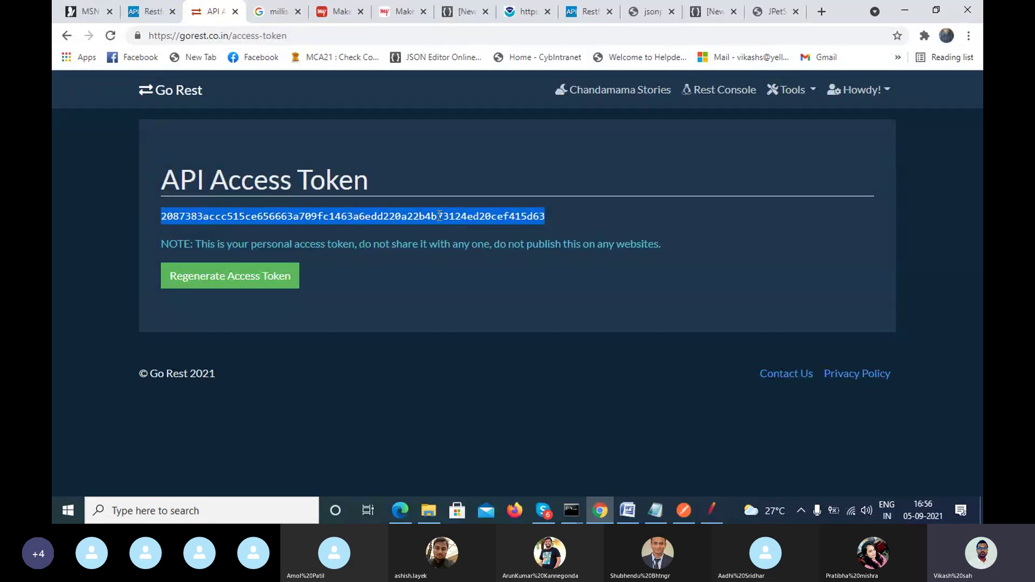
{"action": "left_click", "coordinate": [712, 510]}
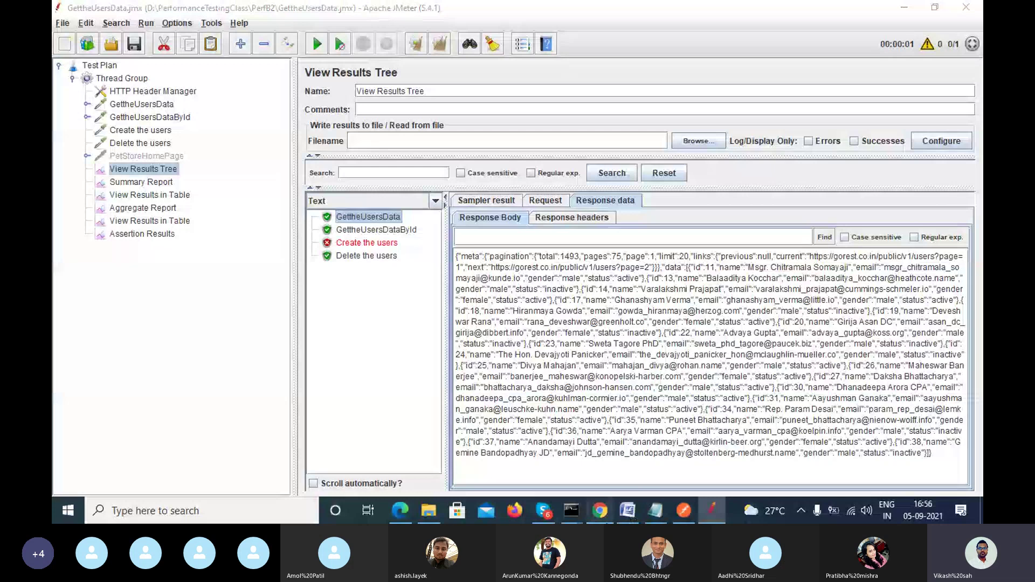
{"action": "key", "text": "alt+Tab"}
{"action": "key", "text": "alt+Tab"}
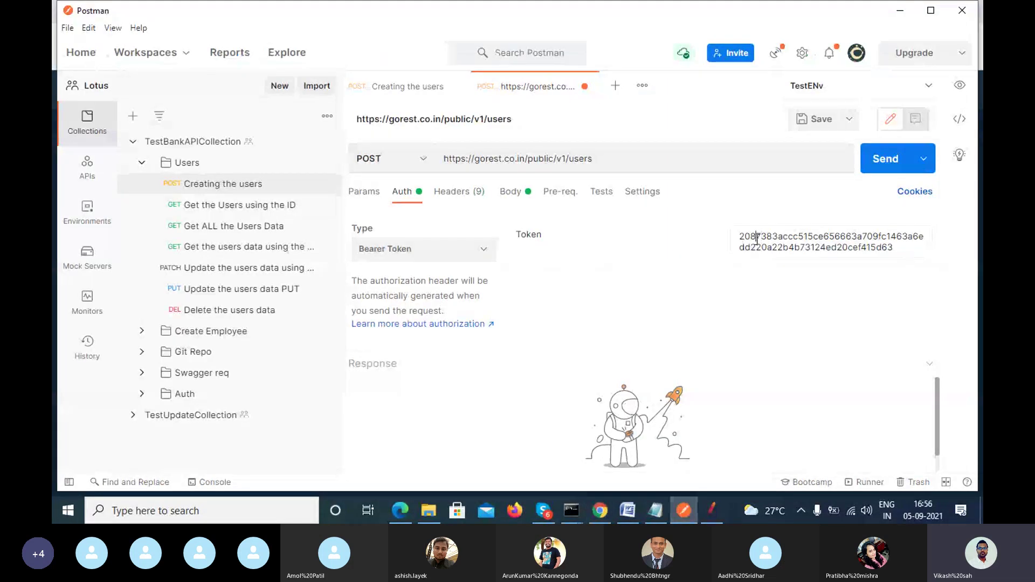
- Paste the fresh access token into the Bearer Token field and send the request
{"action": "double_click", "coordinate": [757, 240]}
{"action": "key", "text": "ctrl+v"}
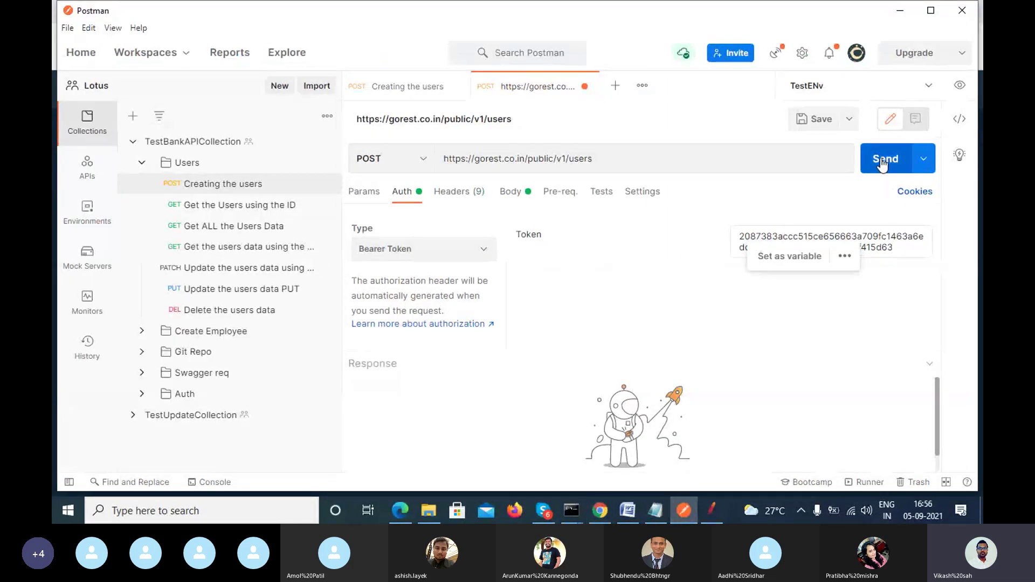
{"action": "left_click", "coordinate": [882, 164]}
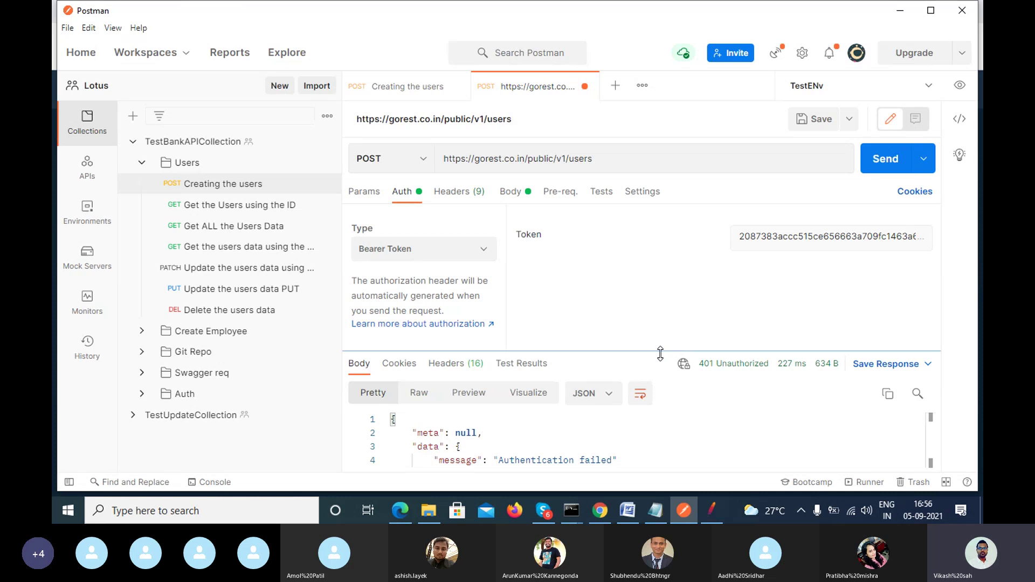
{"action": "left_click_drag", "start_coordinate": [661, 353], "coordinate": [654, 280]}
- Add the missing comma after the name line in the JSON body and resend, getting 201 Created
{"action": "left_click", "coordinate": [509, 192]}
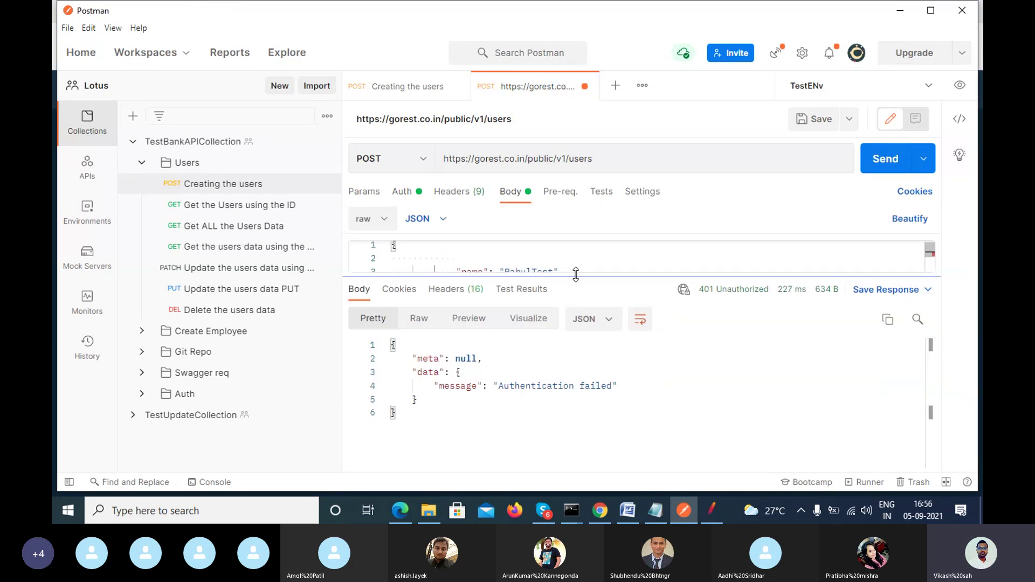
{"action": "left_click_drag", "start_coordinate": [576, 274], "coordinate": [599, 389]}
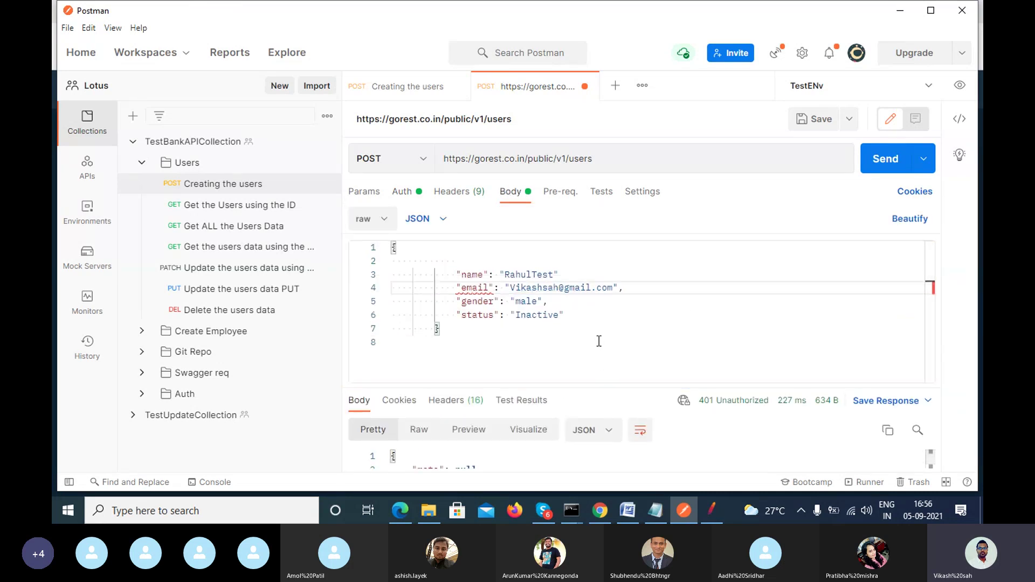
{"action": "left_click", "coordinate": [564, 274]}
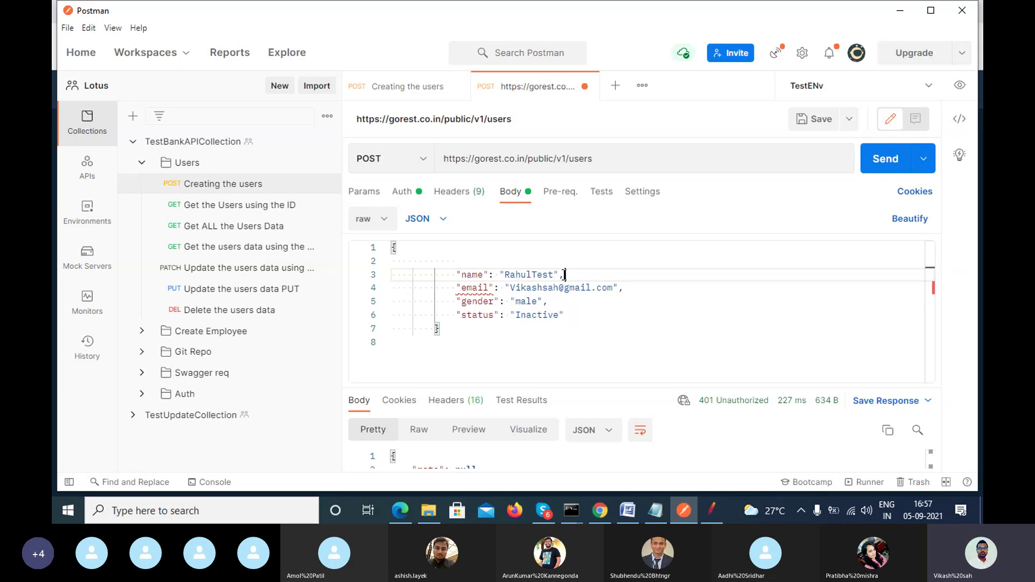
{"action": "left_click", "coordinate": [885, 158]}
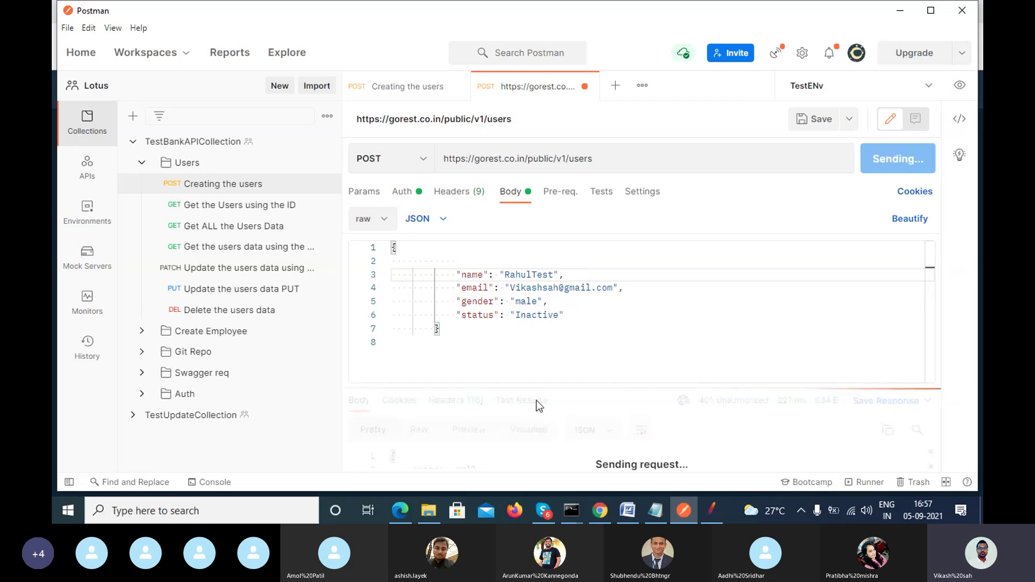
{"action": "left_click_drag", "start_coordinate": [539, 387], "coordinate": [604, 310]}
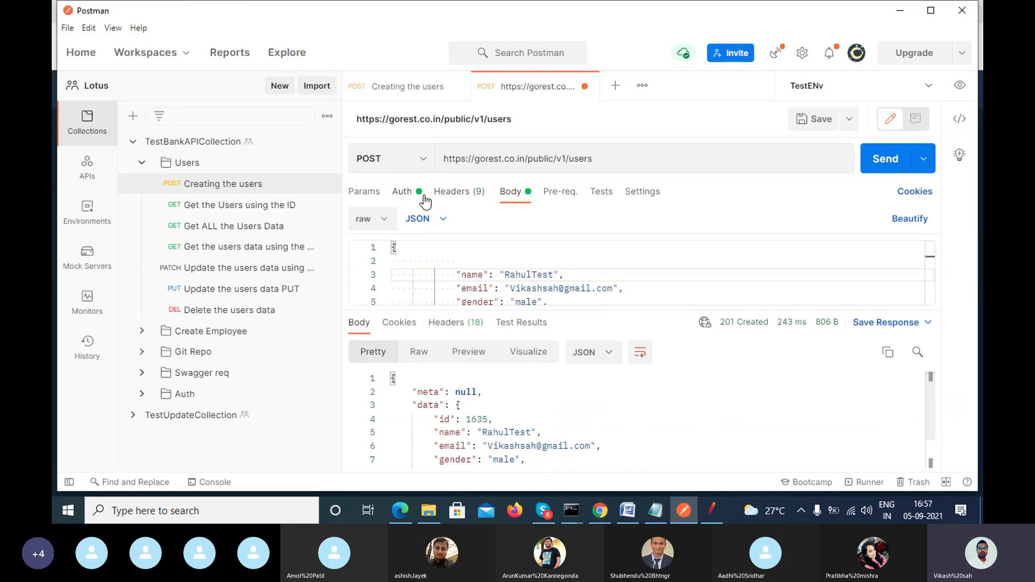
- Check the create-user request's bearer token, then go back to its JSON body
{"action": "left_click", "coordinate": [406, 191]}
{"action": "left_click", "coordinate": [895, 242]}
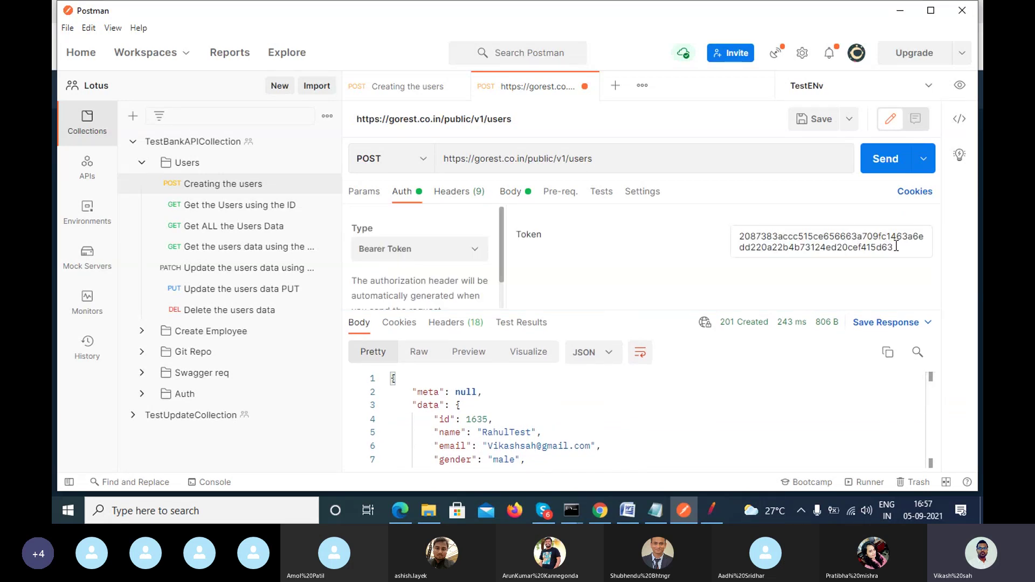
{"action": "left_click", "coordinate": [510, 191]}
{"action": "scroll", "coordinate": [624, 277], "scroll_direction": "down", "scroll_amount": 1}
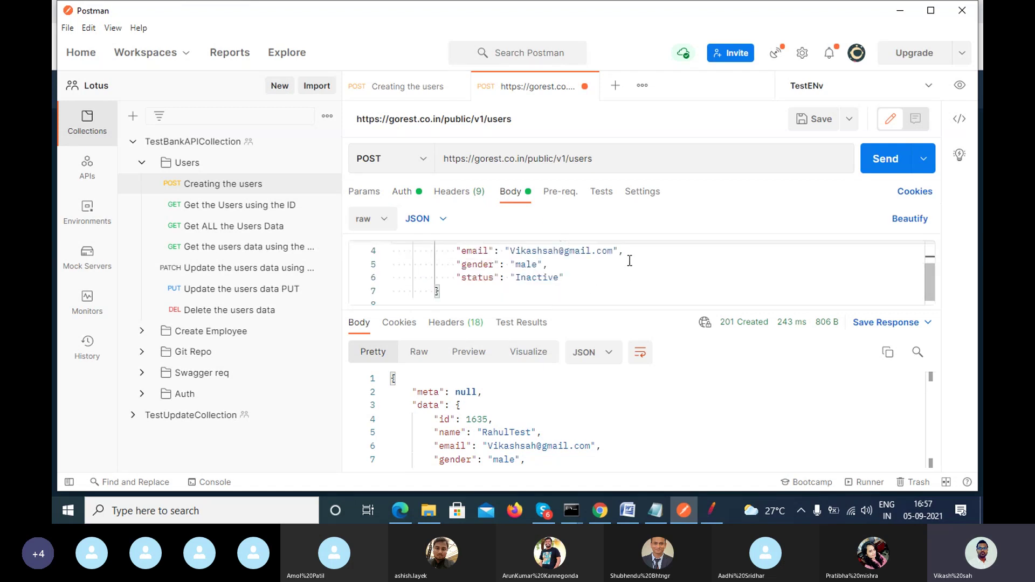
- Resend without the comma after the email, get 401 Unauthorized, then restore the comma
{"action": "left_click", "coordinate": [646, 251]}
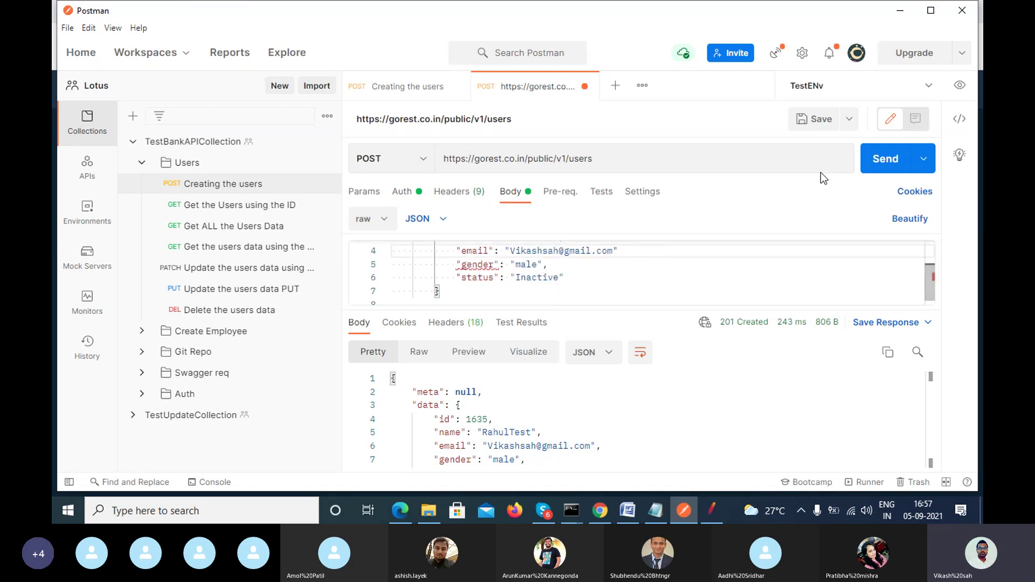
{"action": "left_click", "coordinate": [881, 162]}
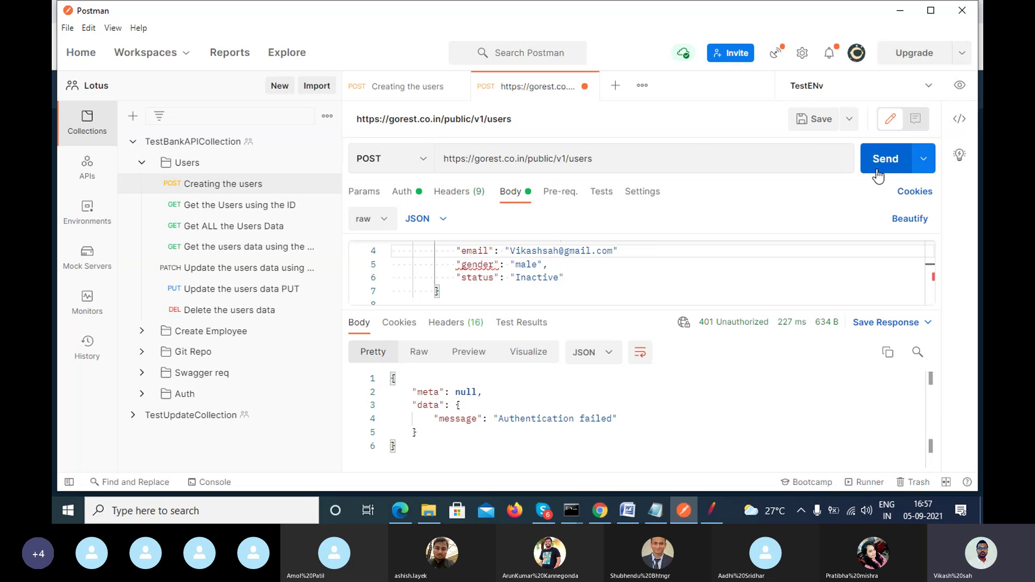
{"action": "left_click", "coordinate": [637, 252]}
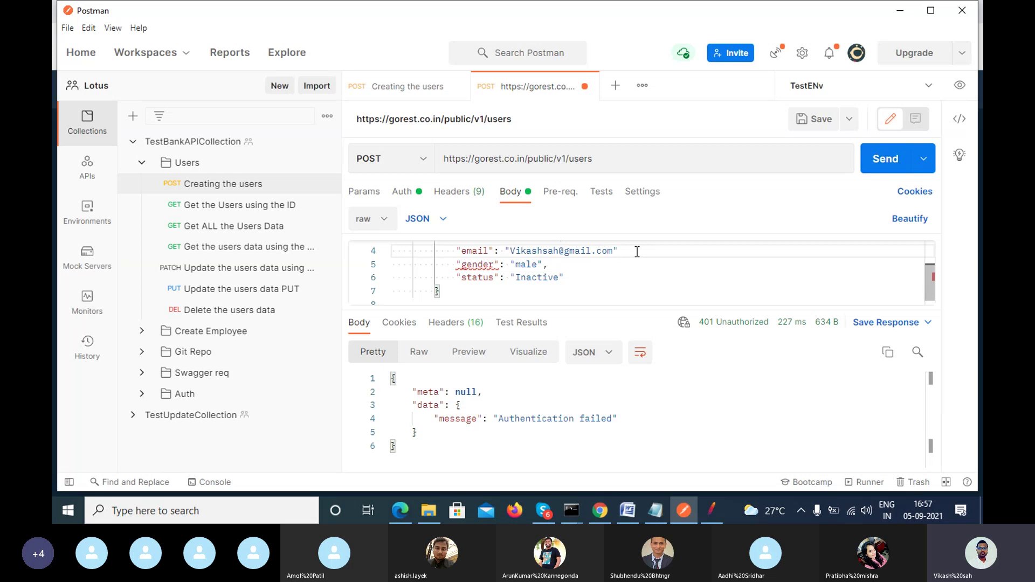
{"action": "type", "text": ","}
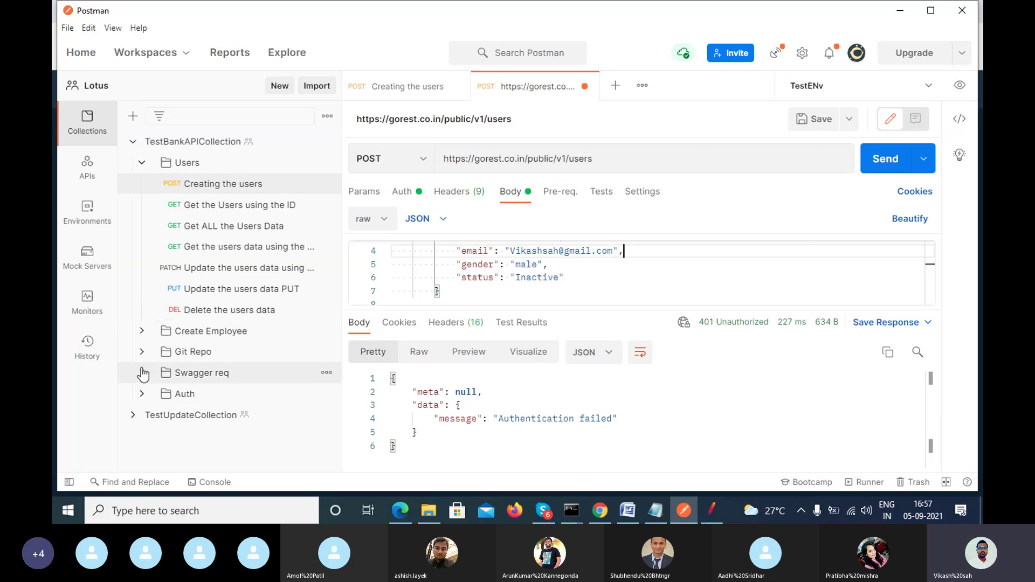
- Open the petstore 'create the order' request under Swagger req > Order and show its full JSON body
{"action": "left_click", "coordinate": [133, 415]}
{"action": "left_click", "coordinate": [141, 393]}
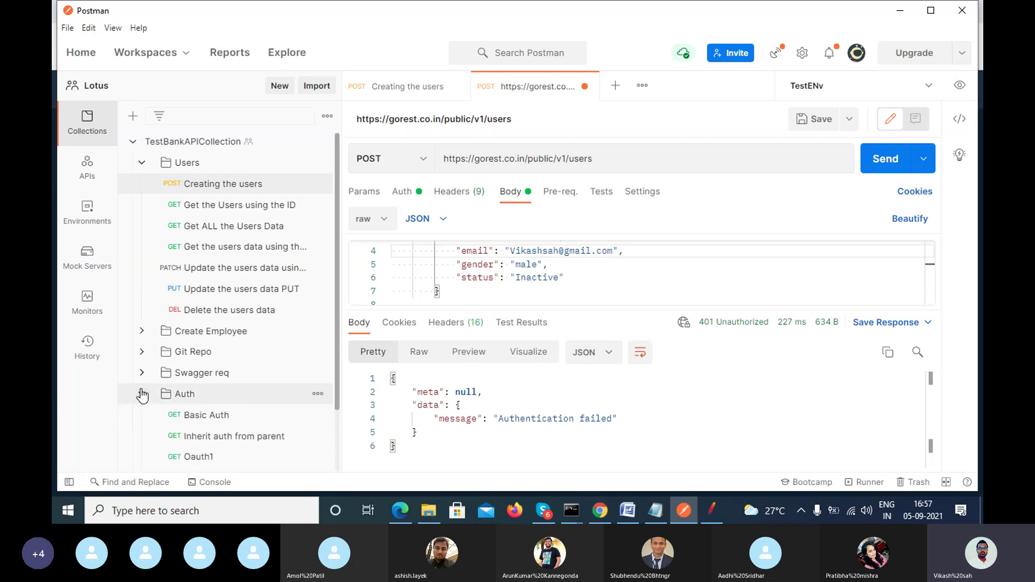
{"action": "left_click", "coordinate": [141, 373]}
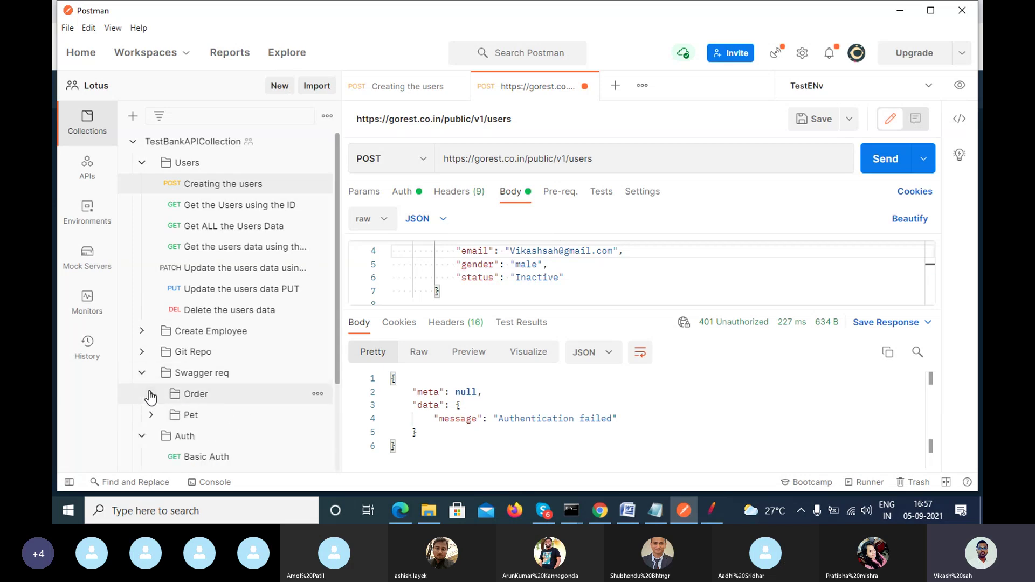
{"action": "left_click", "coordinate": [151, 395]}
{"action": "left_click", "coordinate": [259, 415]}
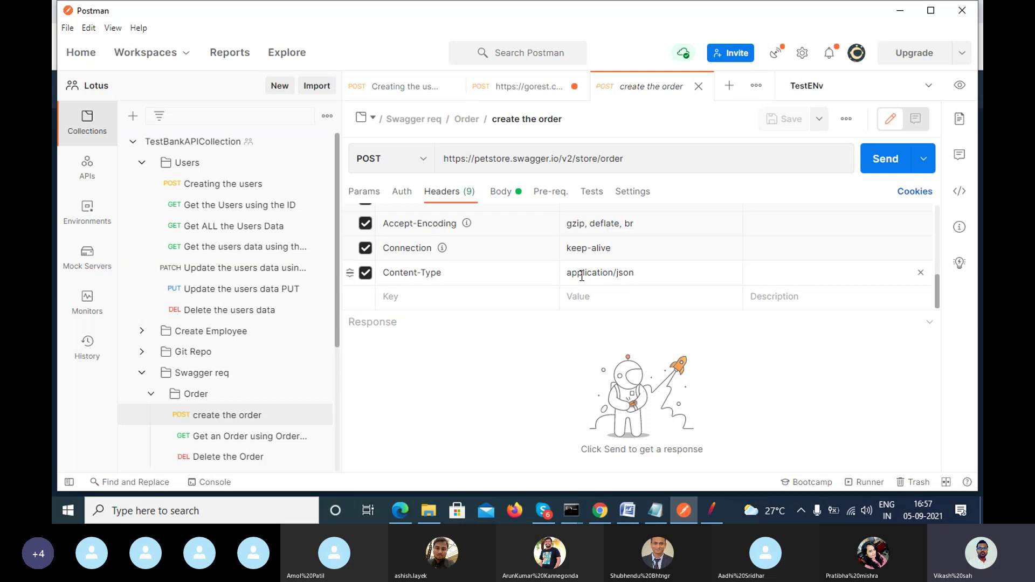
{"action": "left_click", "coordinate": [501, 191]}
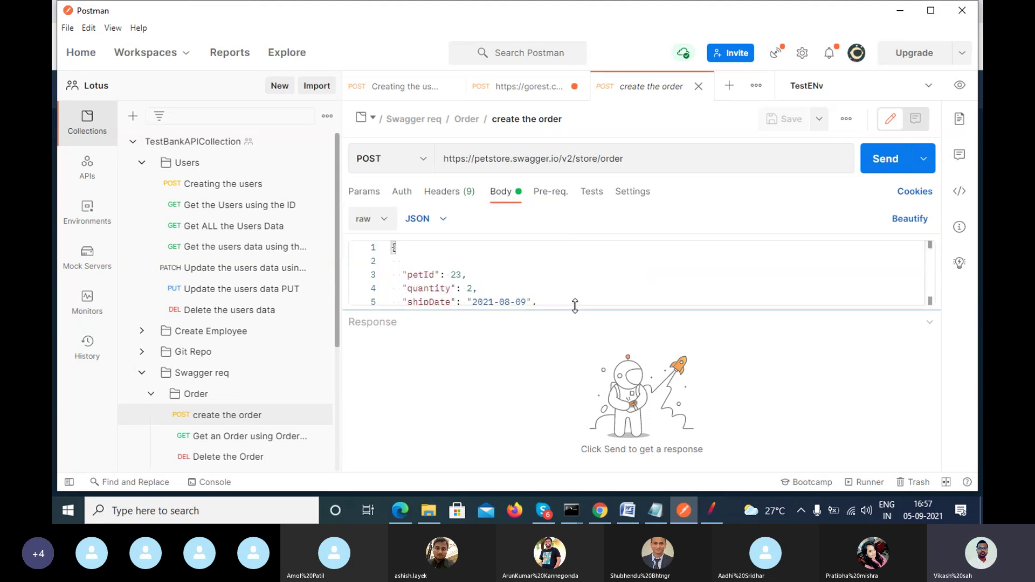
{"action": "left_click_drag", "start_coordinate": [575, 306], "coordinate": [589, 400]}
- Send the order request for a 200 OK, then delete the comma after petId 23
{"action": "left_click", "coordinate": [531, 276]}
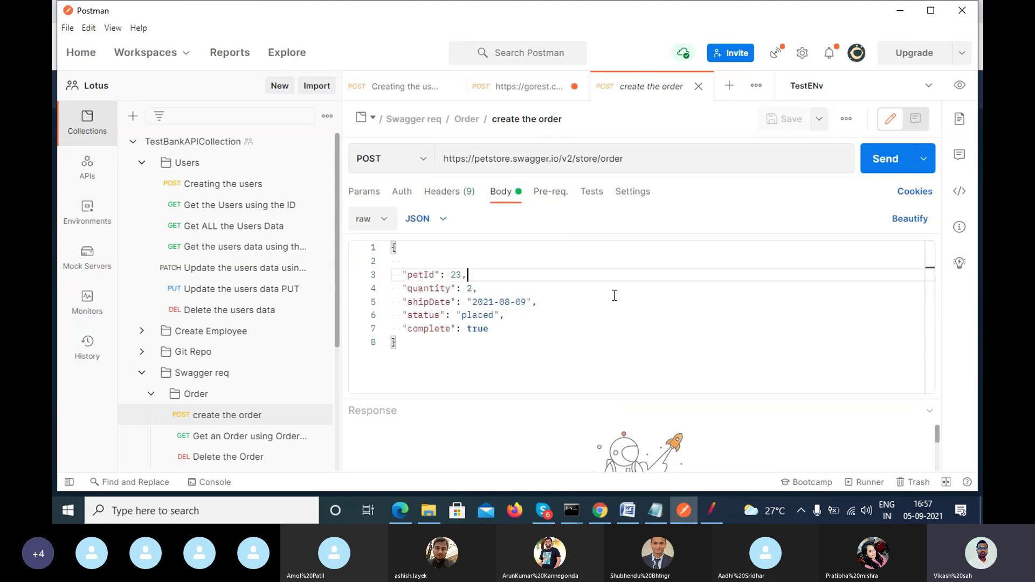
{"action": "left_click", "coordinate": [884, 160]}
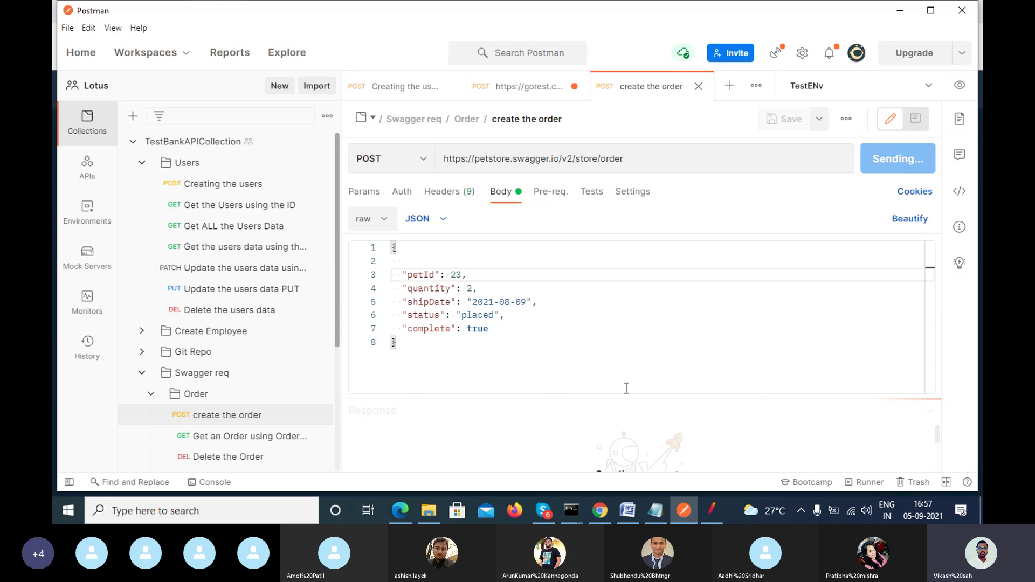
{"action": "left_click_drag", "start_coordinate": [619, 402], "coordinate": [615, 346]}
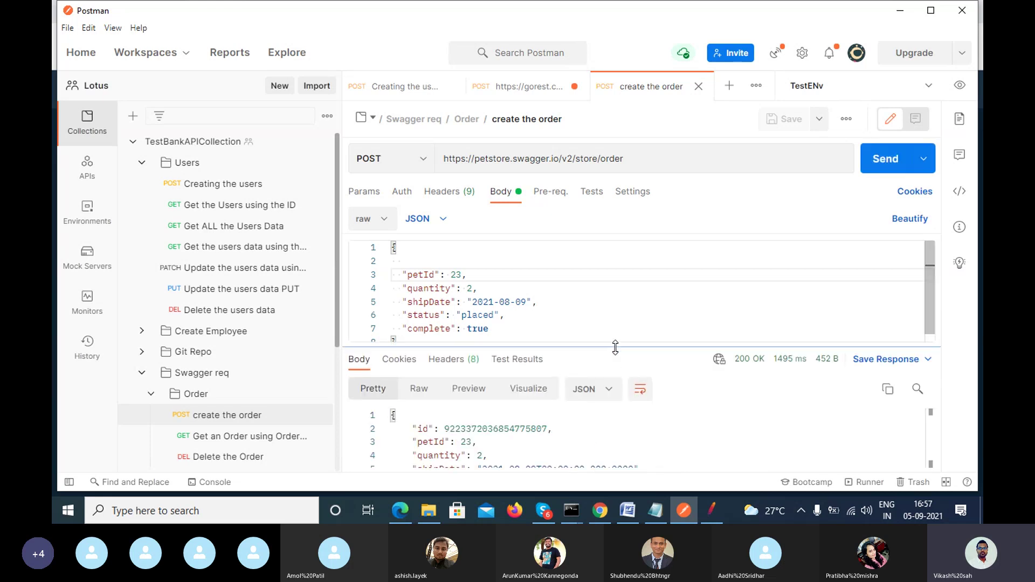
{"action": "left_click", "coordinate": [474, 276]}
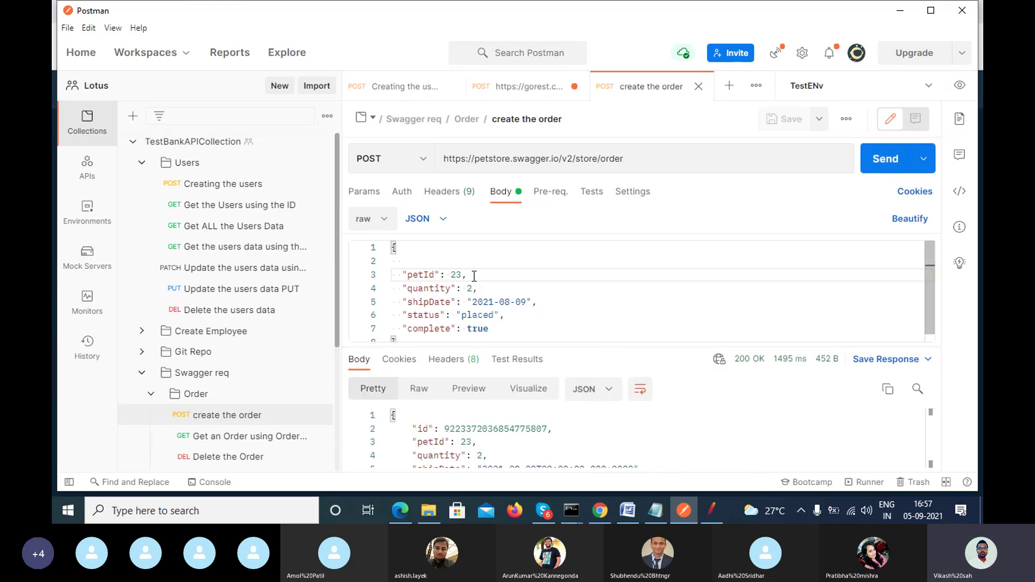
{"action": "key", "text": "BackSpace"}
- Send the malformed order, read its 400 Bad Request 'bad input' response, then show Word's status-code table
{"action": "left_click", "coordinate": [883, 164]}
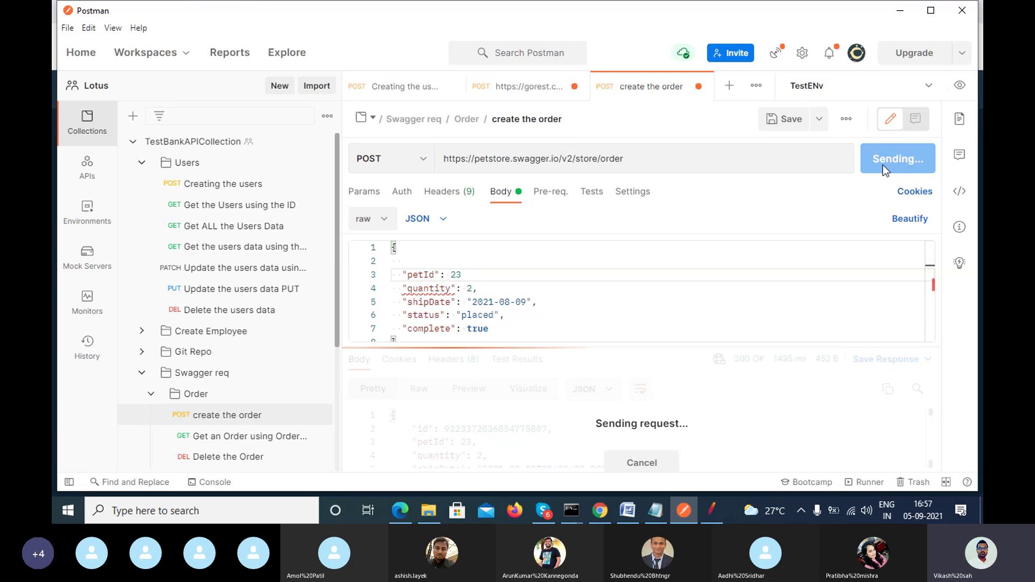
{"action": "left_click_drag", "start_coordinate": [688, 349], "coordinate": [631, 286]}
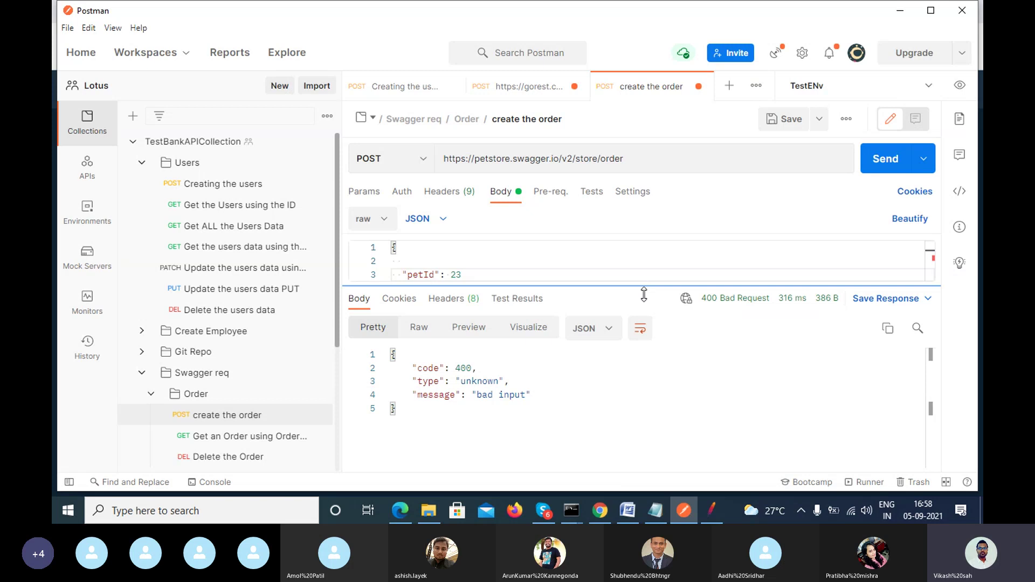
{"action": "left_click_drag", "start_coordinate": [649, 287], "coordinate": [655, 369]}
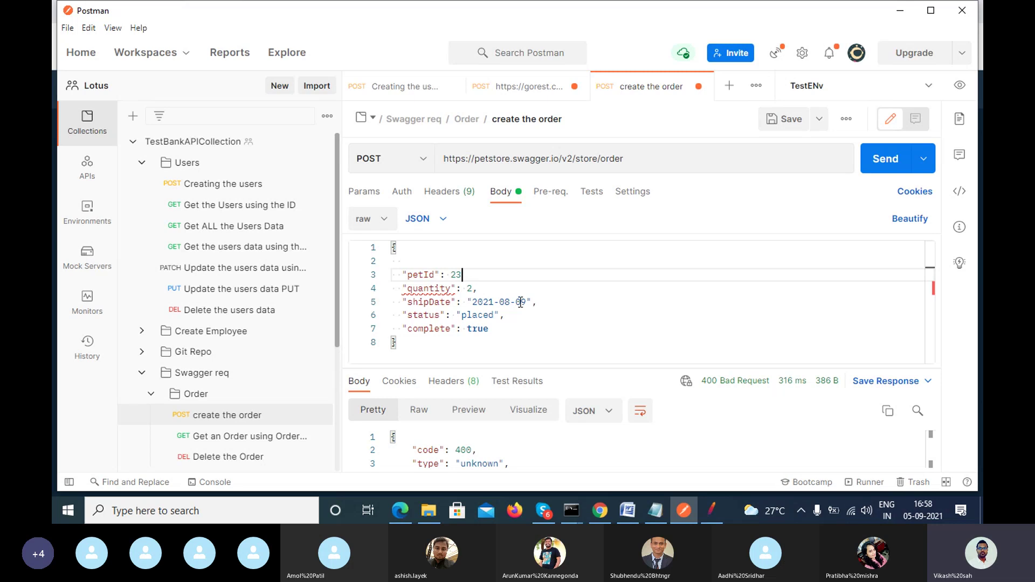
{"action": "left_click_drag", "start_coordinate": [648, 368], "coordinate": [654, 328]}
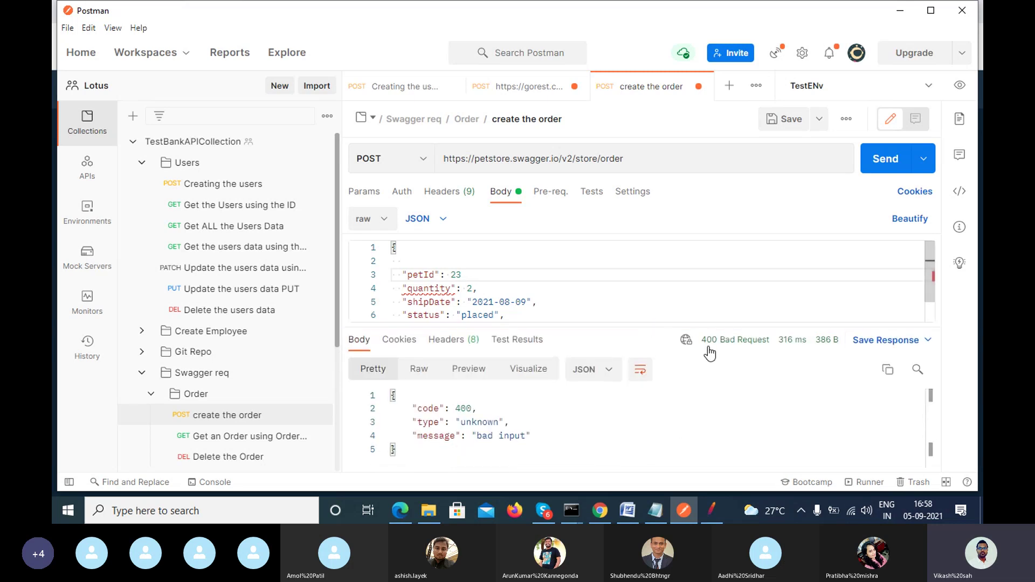
{"action": "mouse_move", "coordinate": [710, 352]}
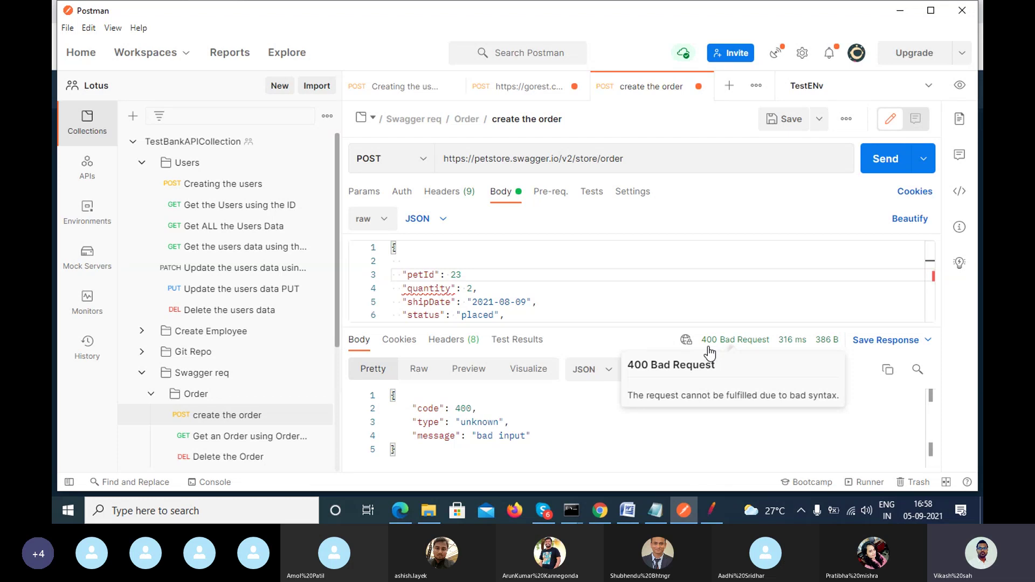
{"action": "left_click", "coordinate": [627, 510]}
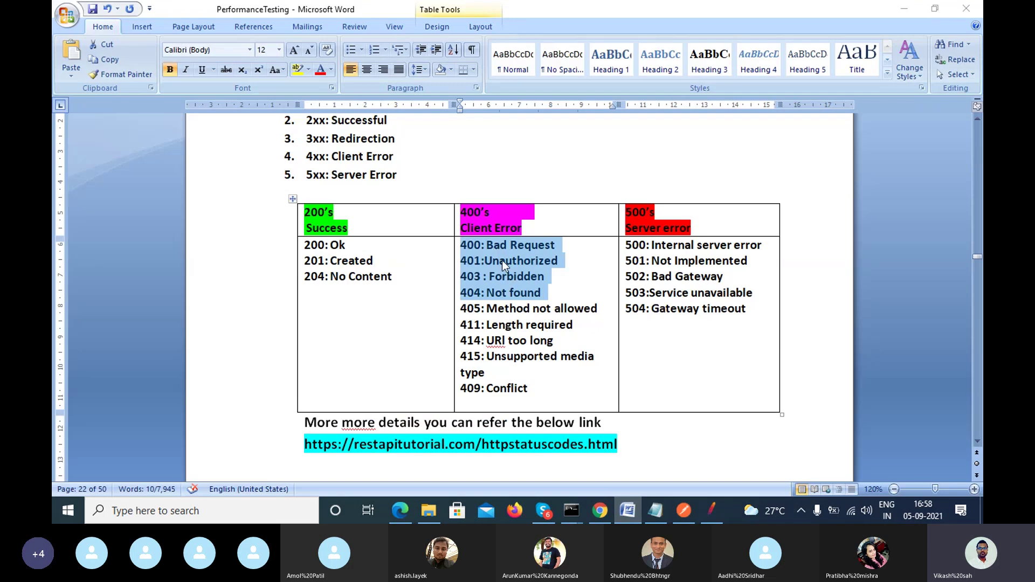
- Open 'Creating the users' and add the missing comma after the name line
{"action": "key", "text": "alt+Tab"}
{"action": "left_click", "coordinate": [223, 183]}
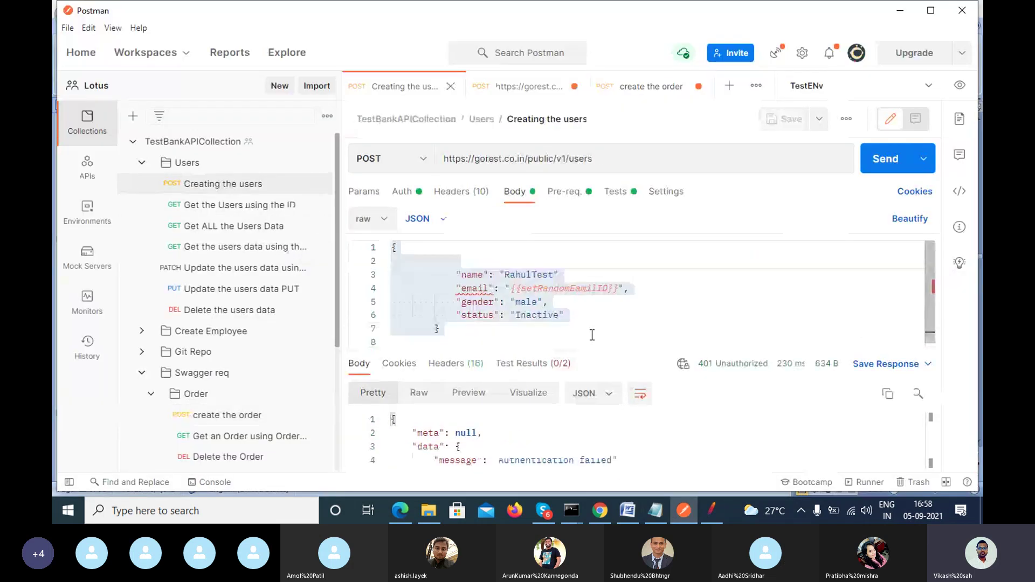
{"action": "left_click", "coordinate": [594, 275]}
{"action": "type", "text": ","}
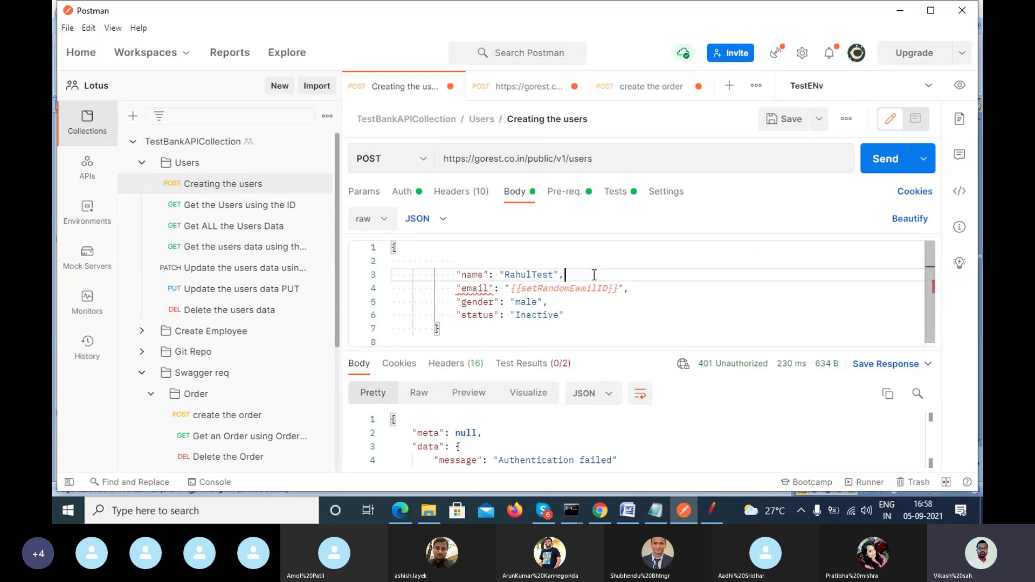
- Send with a truncated bearer token and get 401 Unauthorized 'Authentication failed'
{"action": "left_click", "coordinate": [407, 197]}
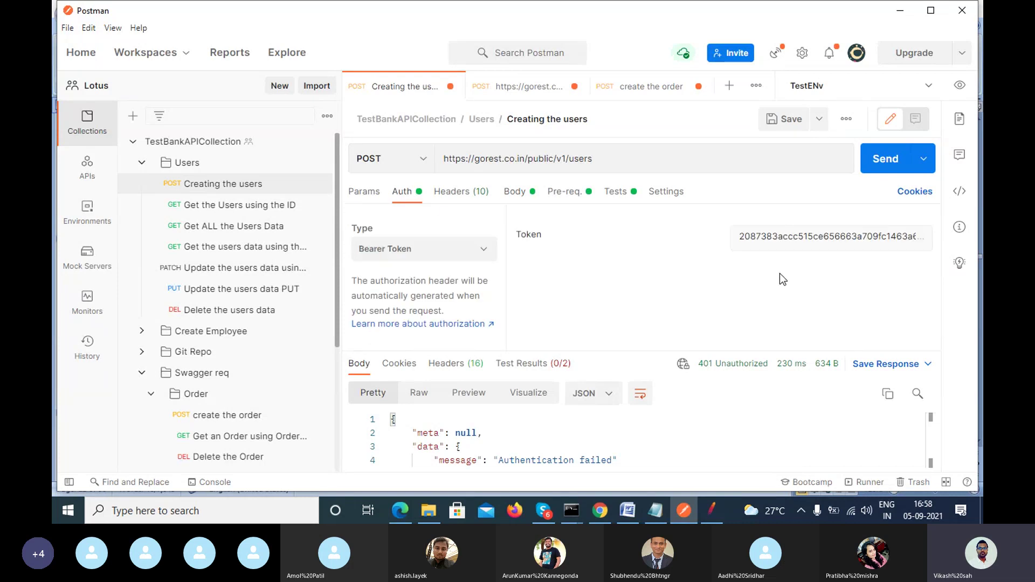
{"action": "left_click", "coordinate": [802, 242]}
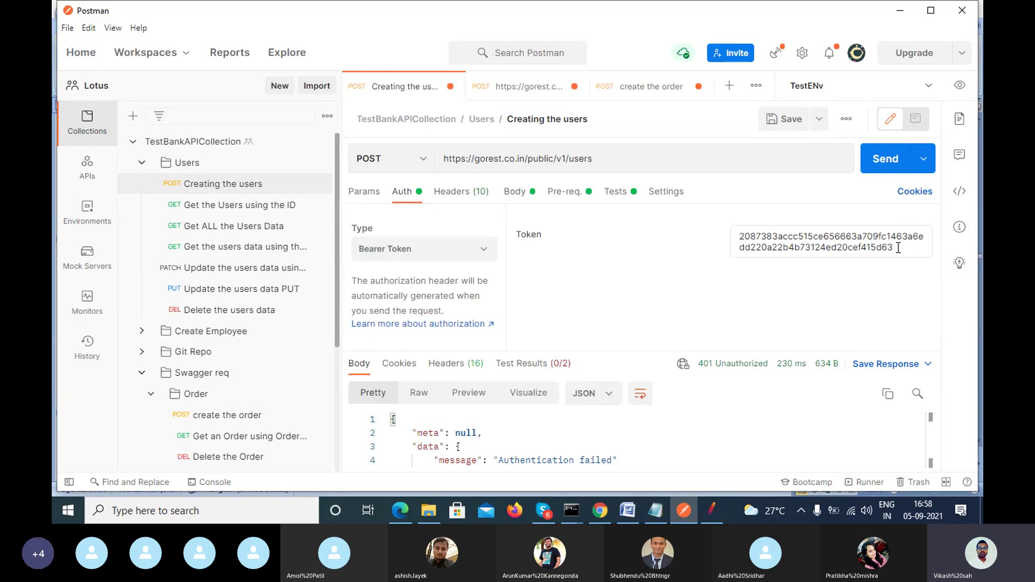
{"action": "key", "text": "BackSpace"}
{"action": "key", "text": "BackSpace"}
{"action": "key", "text": "BackSpace"}
{"action": "key", "text": "BackSpace"}
{"action": "key", "text": "BackSpace"}
{"action": "key", "text": "BackSpace"}
{"action": "key", "text": "BackSpace"}
{"action": "key", "text": "BackSpace"}
{"action": "key", "text": "BackSpace"}
{"action": "key", "text": "BackSpace"}
{"action": "key", "text": "BackSpace"}
{"action": "key", "text": "BackSpace"}
{"action": "key", "text": "BackSpace"}
{"action": "key", "text": "BackSpace"}
{"action": "key", "text": "BackSpace"}
{"action": "key", "text": "BackSpace"}
{"action": "key", "text": "BackSpace"}
{"action": "key", "text": "BackSpace"}
{"action": "key", "text": "BackSpace"}
{"action": "key", "text": "BackSpace"}
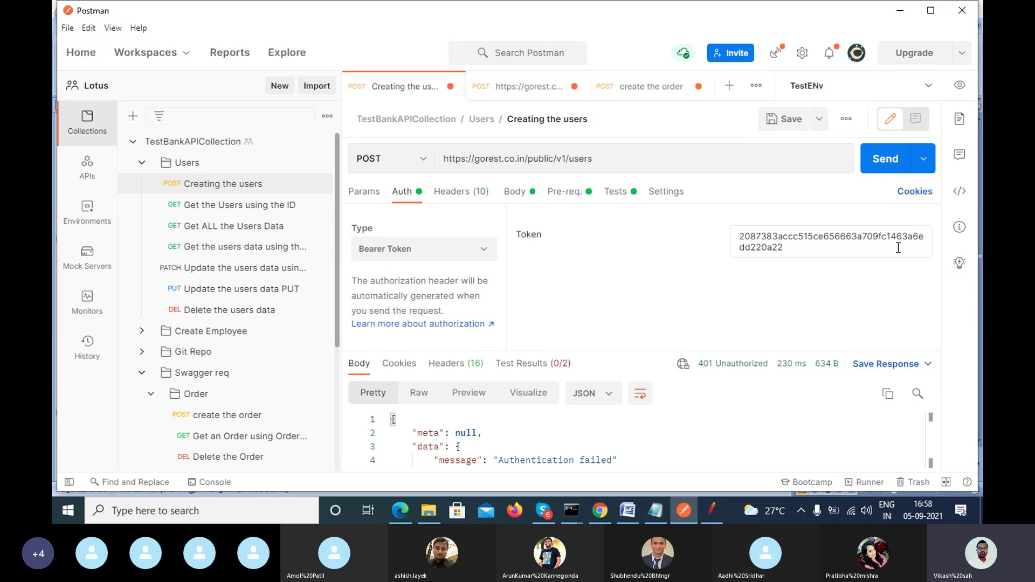
{"action": "left_click", "coordinate": [664, 267]}
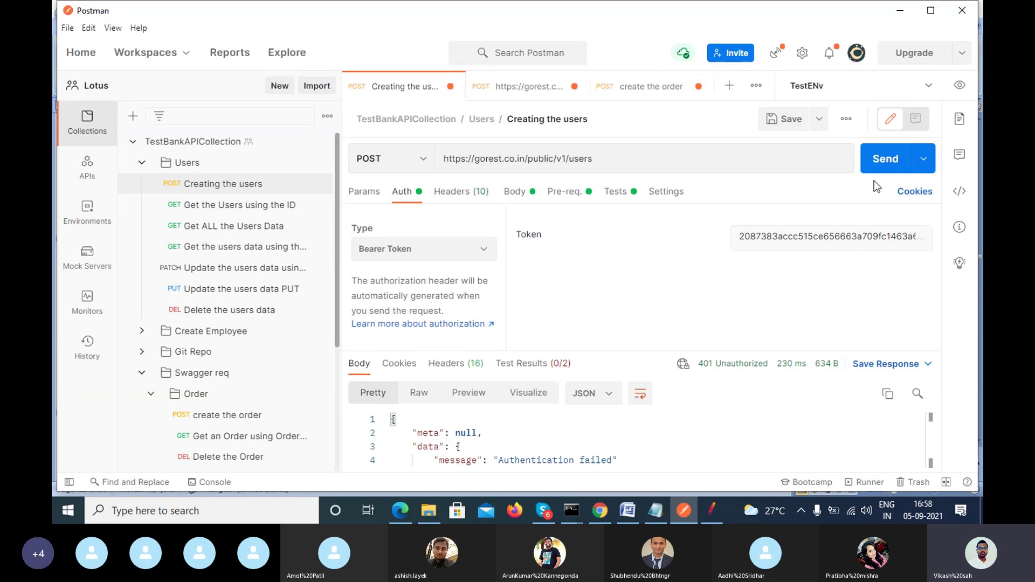
{"action": "left_click", "coordinate": [885, 159]}
{"action": "left_click_drag", "start_coordinate": [696, 352], "coordinate": [687, 267]}
{"action": "left_click_drag", "start_coordinate": [494, 376], "coordinate": [635, 369]}
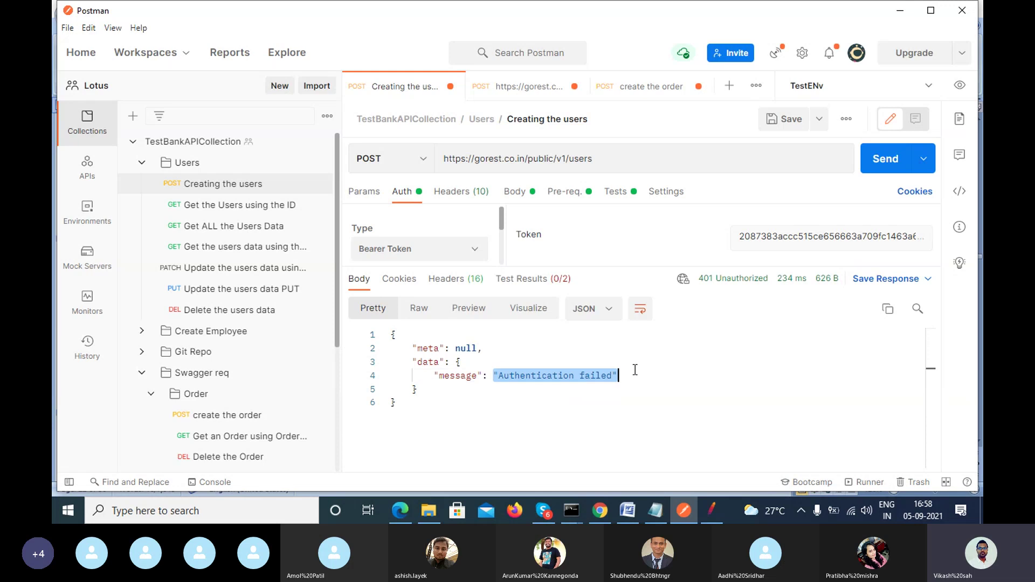
{"action": "mouse_move", "coordinate": [714, 284]}
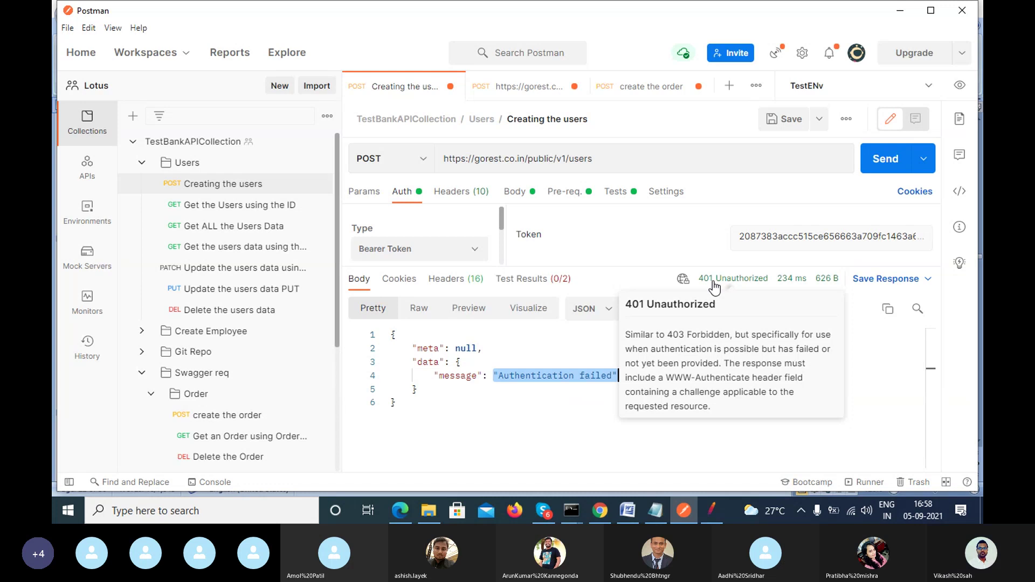
- Clear the bearer token completely and resend the request
{"action": "left_click", "coordinate": [794, 244]}
{"action": "key", "text": "ctrl+a"}
{"action": "key", "text": "BackSpace"}
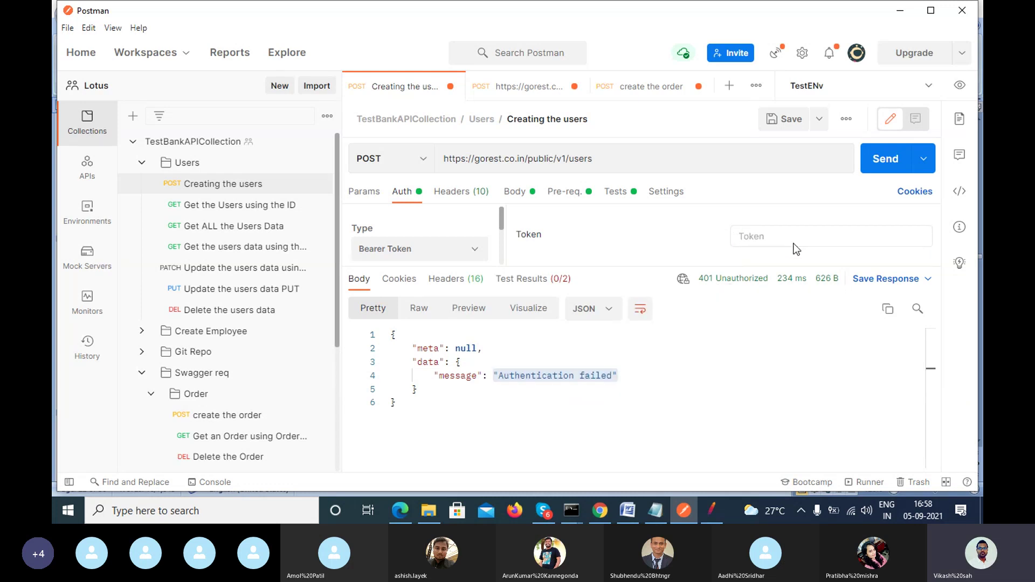
{"action": "left_click", "coordinate": [865, 163]}
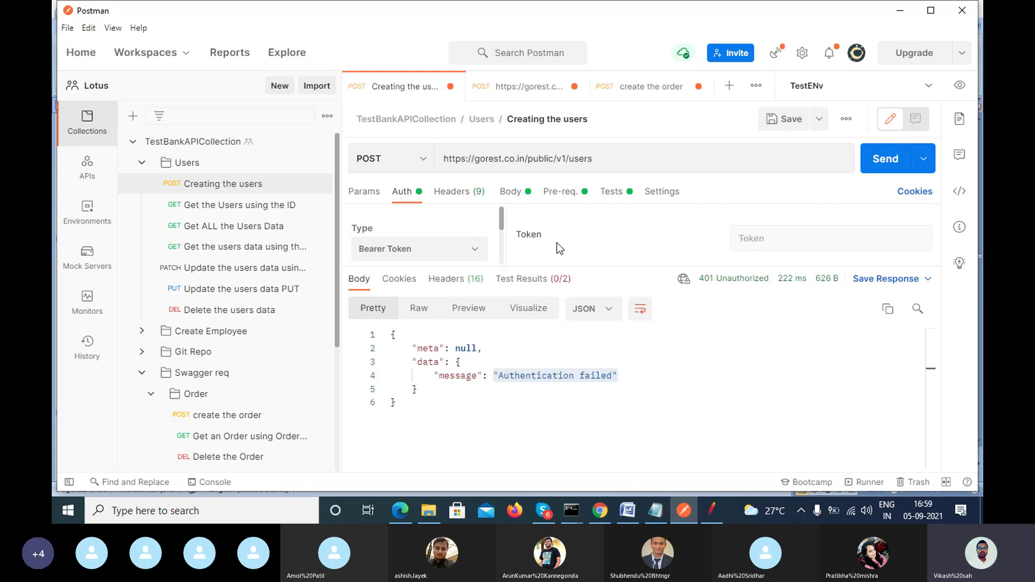
{"action": "left_click", "coordinate": [506, 193]}
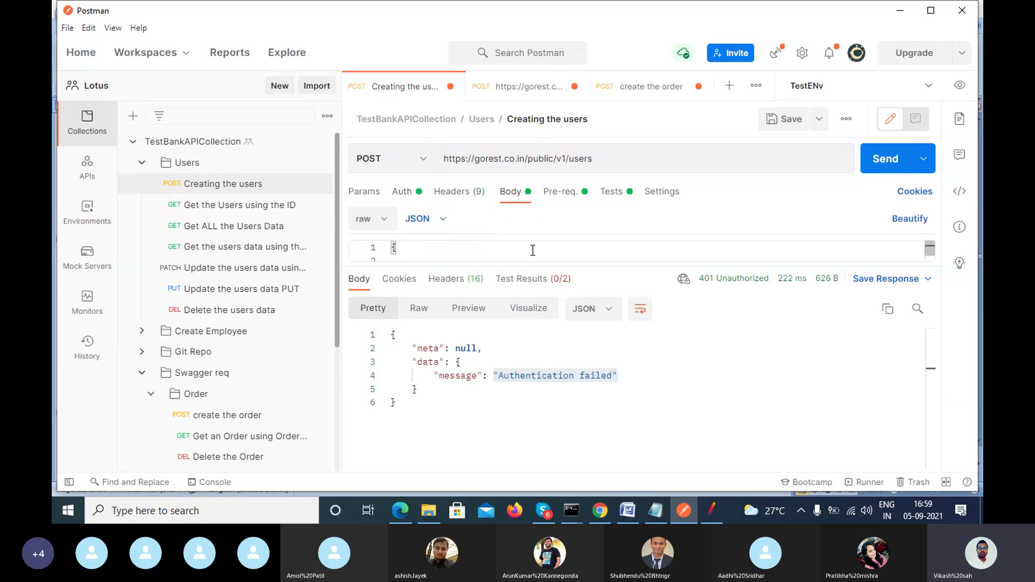
{"action": "left_click", "coordinate": [412, 195]}
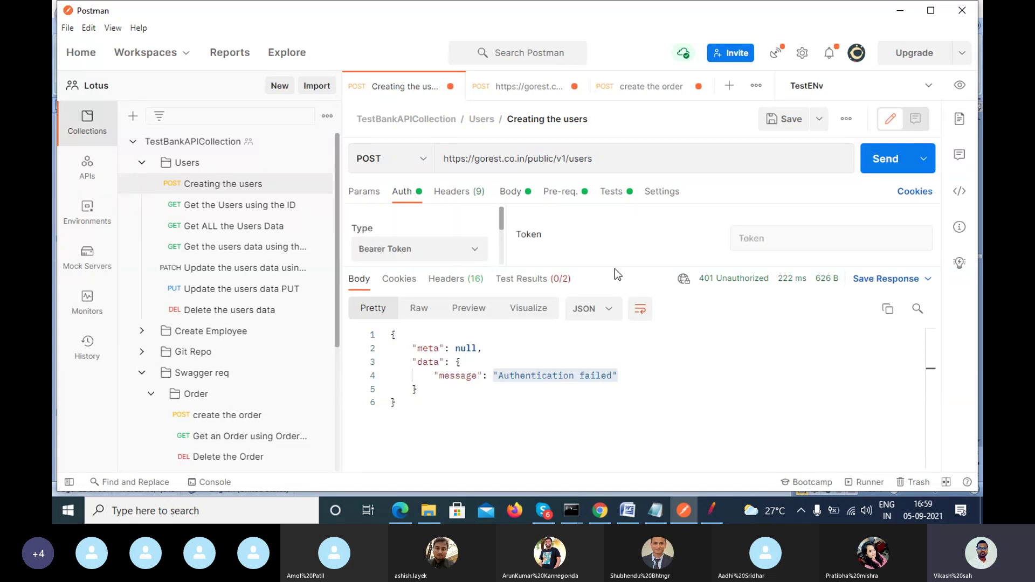
{"action": "left_click", "coordinate": [758, 240]}
{"action": "type", "text": "sdsdsd"}
{"action": "left_click", "coordinate": [885, 172]}
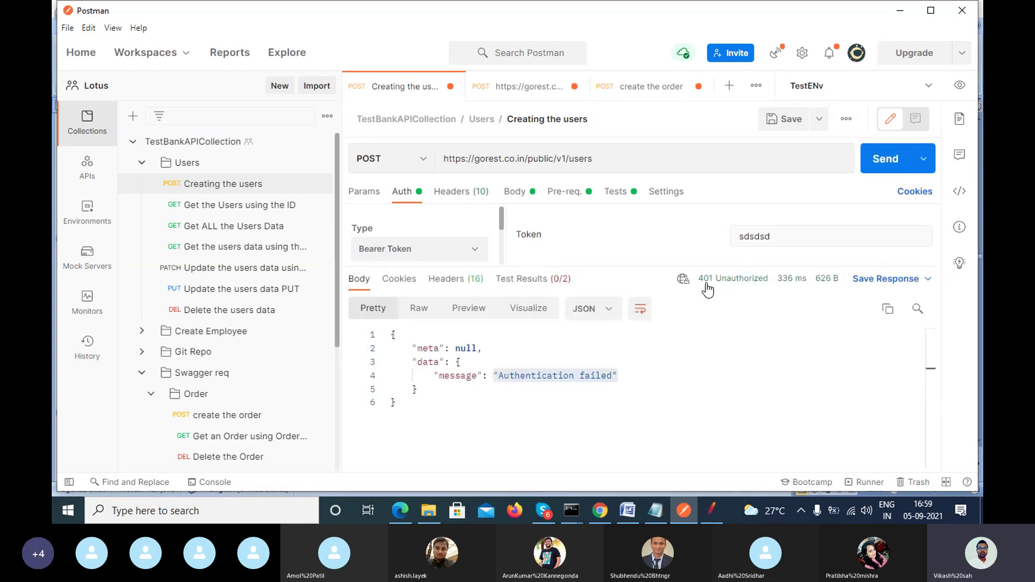
- In HTTP Header Manager, delete the Authorization token's last character and run the test plan
{"action": "left_click", "coordinate": [713, 509]}
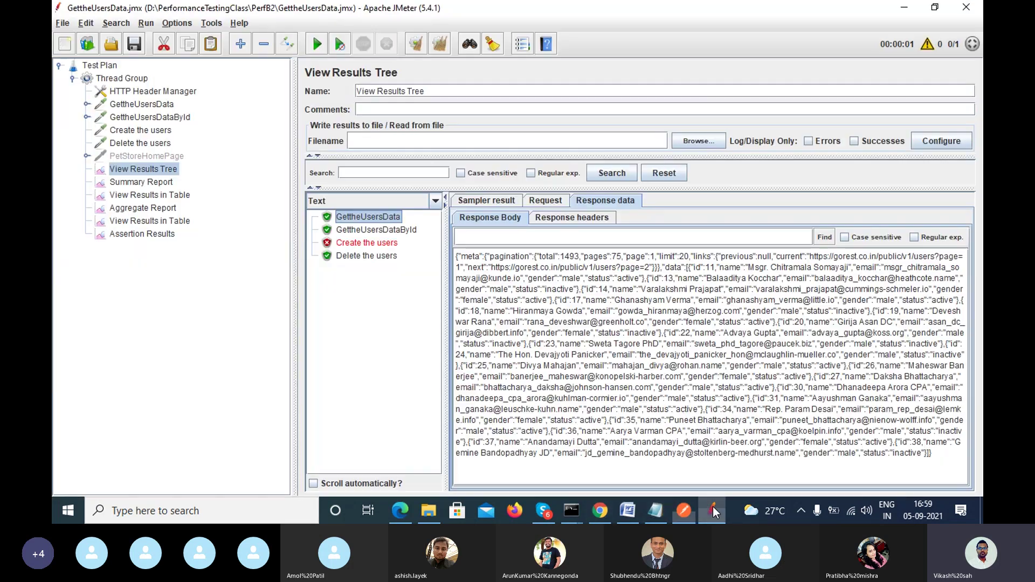
{"action": "left_click", "coordinate": [144, 92]}
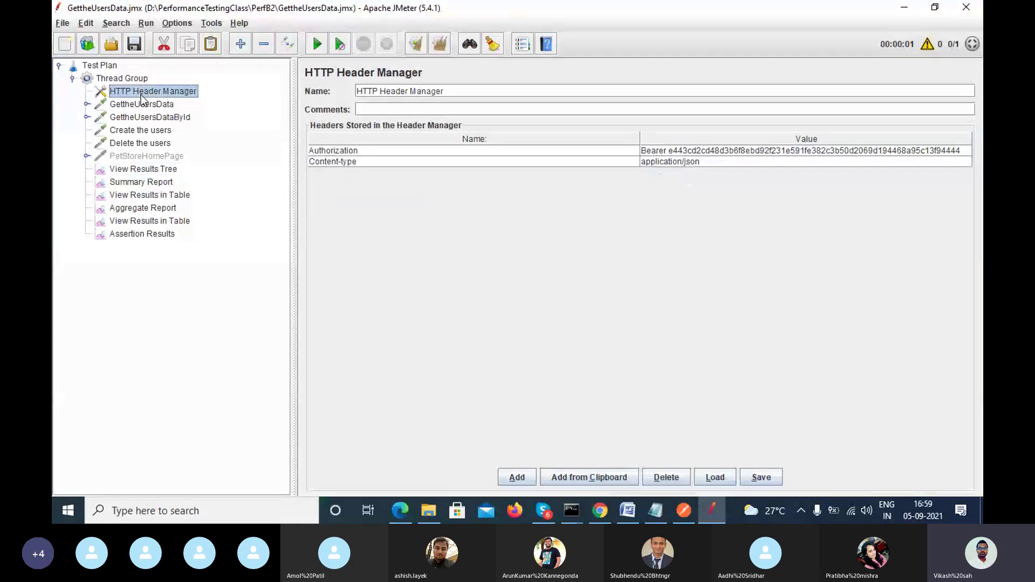
{"action": "double_click", "coordinate": [726, 156]}
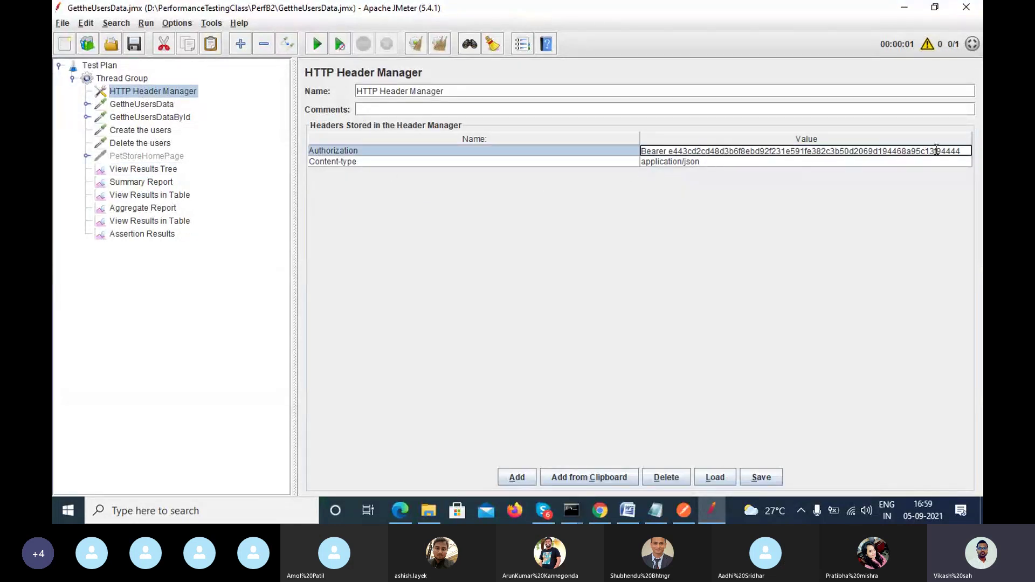
{"action": "key", "text": "BackSpace"}
{"action": "key", "text": "Return"}
{"action": "left_click", "coordinate": [316, 45]}
- Check View Results Tree, where 'Create the users' shows response code 401 Unauthorized
{"action": "left_click", "coordinate": [141, 168]}
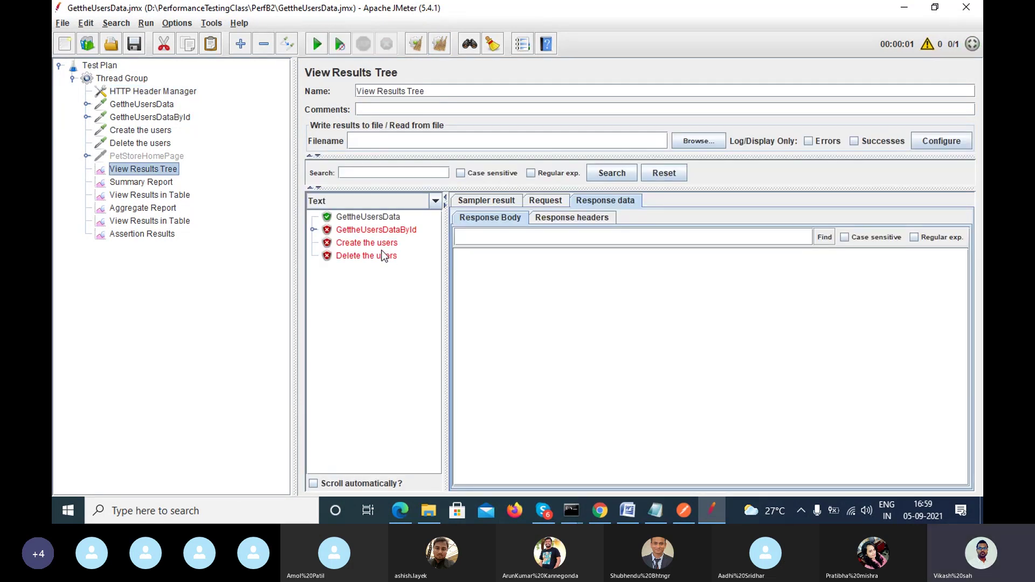
{"action": "left_click", "coordinate": [384, 243]}
{"action": "left_click", "coordinate": [571, 264]}
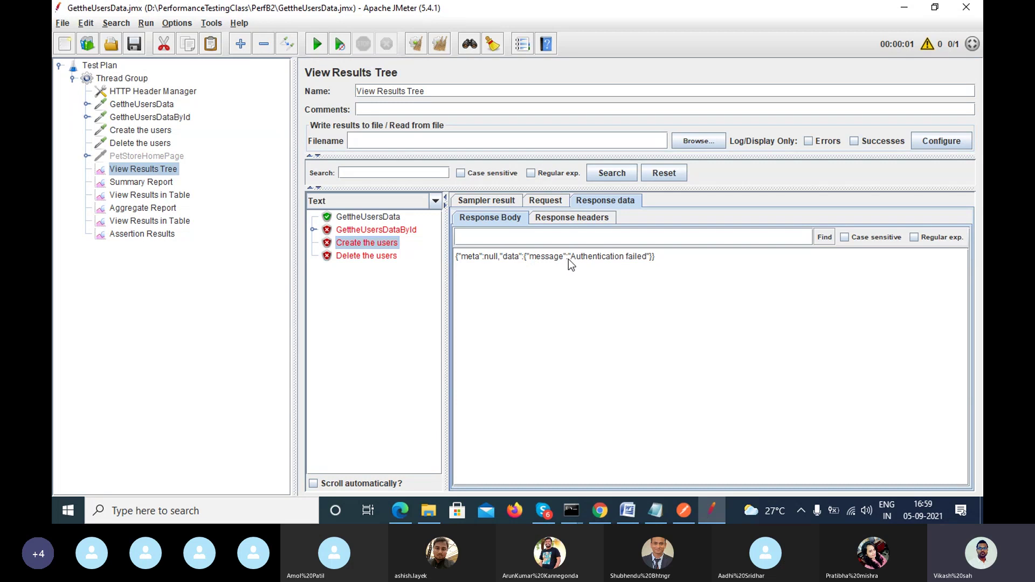
{"action": "left_click", "coordinate": [472, 204]}
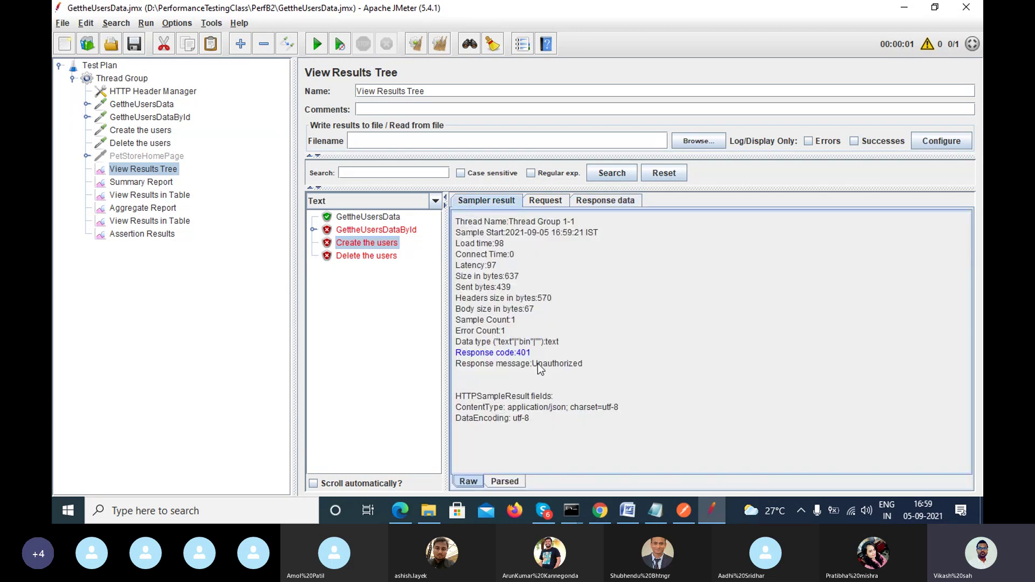
{"action": "left_click_drag", "start_coordinate": [545, 348], "coordinate": [512, 355]}
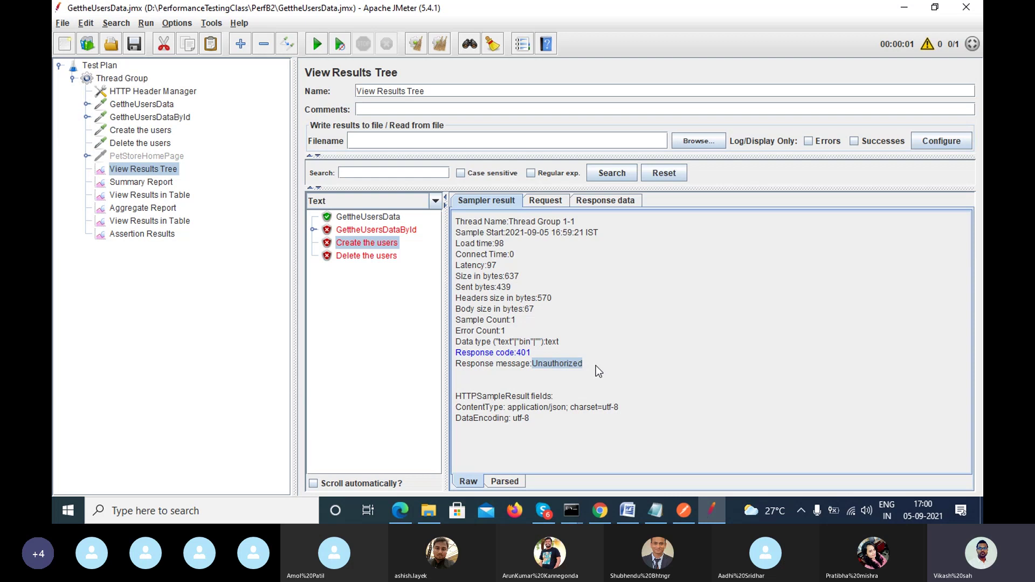
{"action": "left_click", "coordinate": [518, 360]}
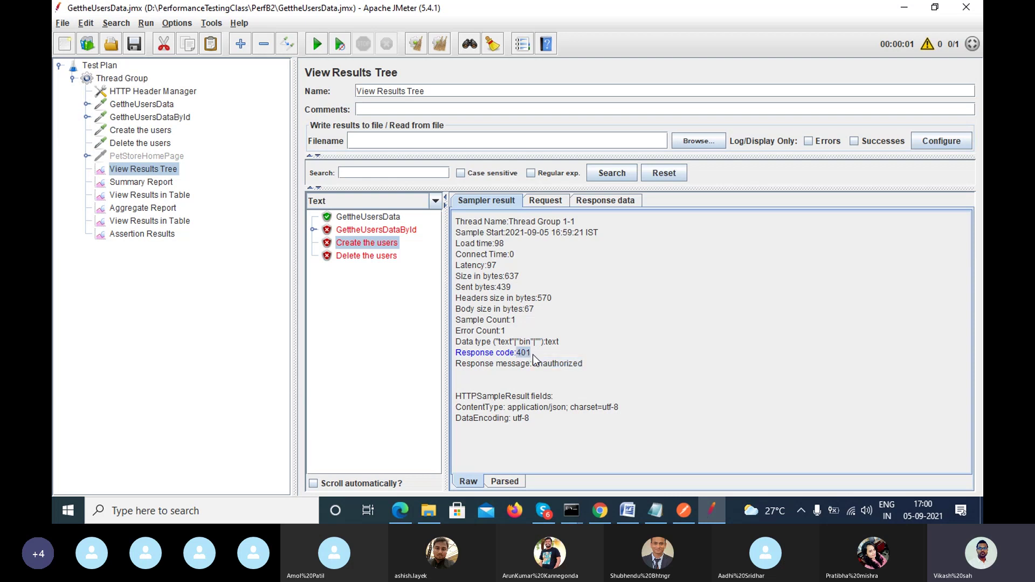
- Bring Word's status-code table forward and highlight the '403 : Forbidden' entry
{"action": "left_click", "coordinate": [628, 510]}
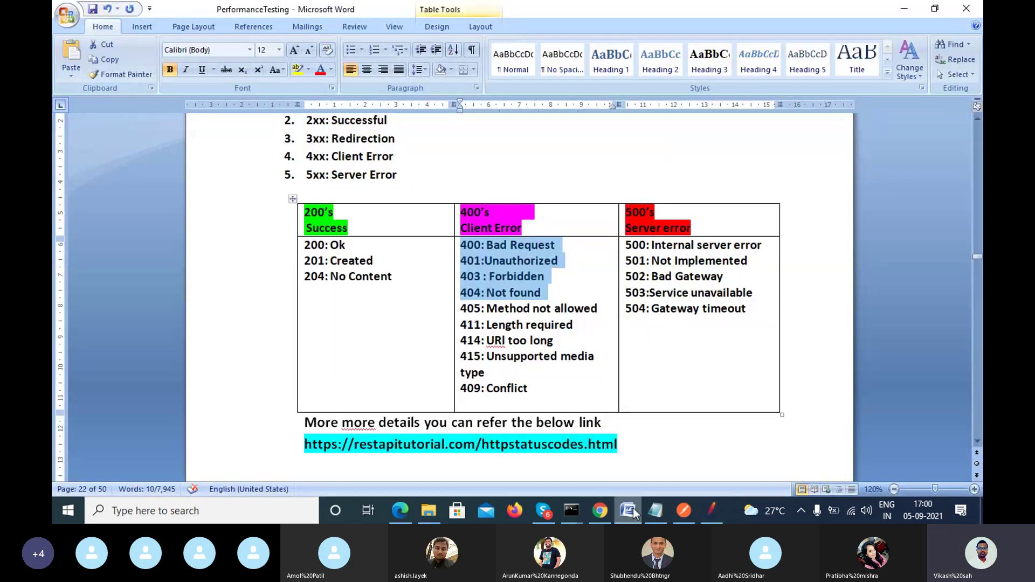
{"action": "left_click", "coordinate": [558, 275]}
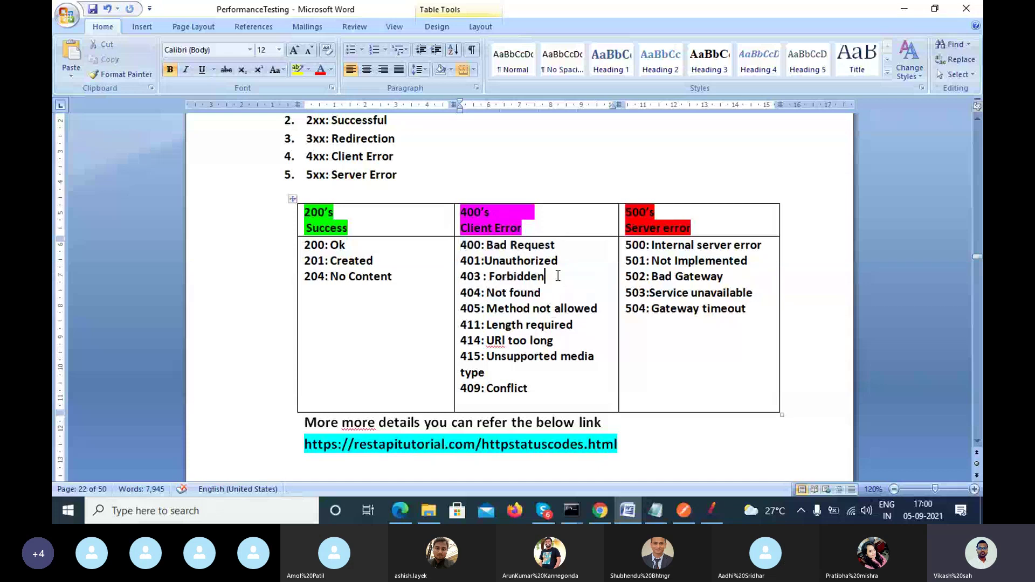
{"action": "left_click_drag", "start_coordinate": [558, 276], "coordinate": [467, 281]}
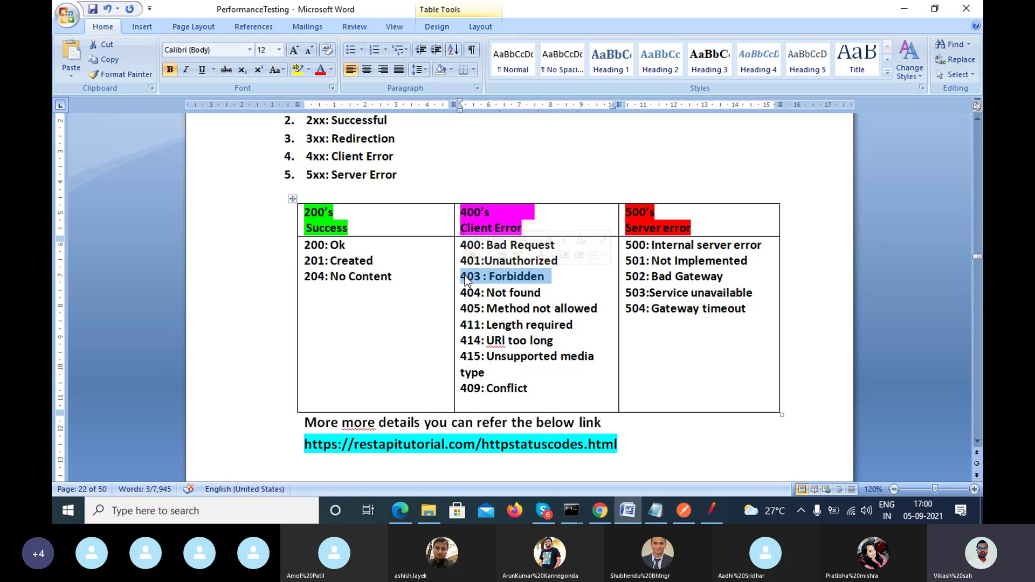
- Return to Postman and collapse the Users folder in the Lotus workspace
{"action": "key", "text": "alt+Tab"}
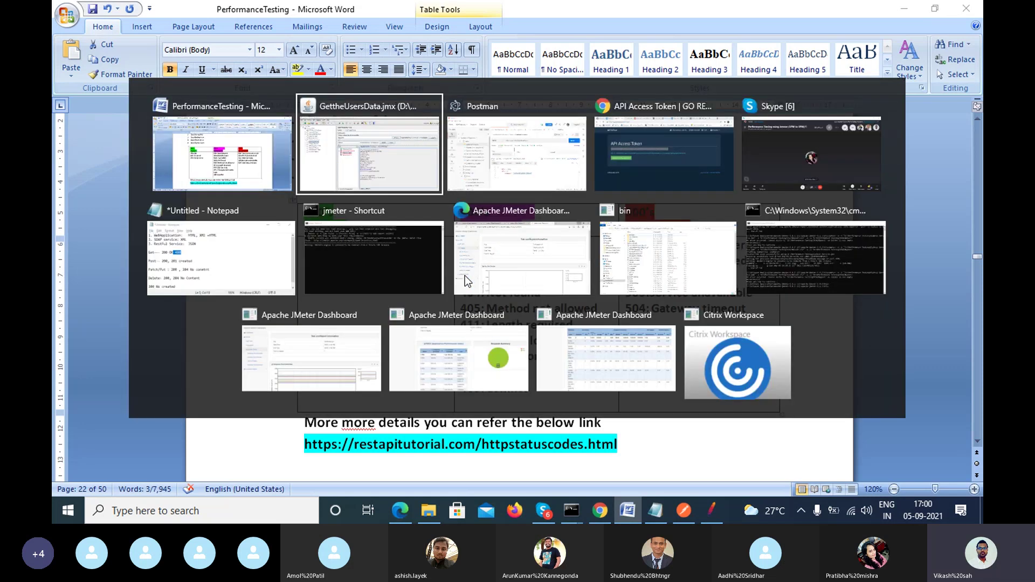
{"action": "left_click", "coordinate": [683, 510]}
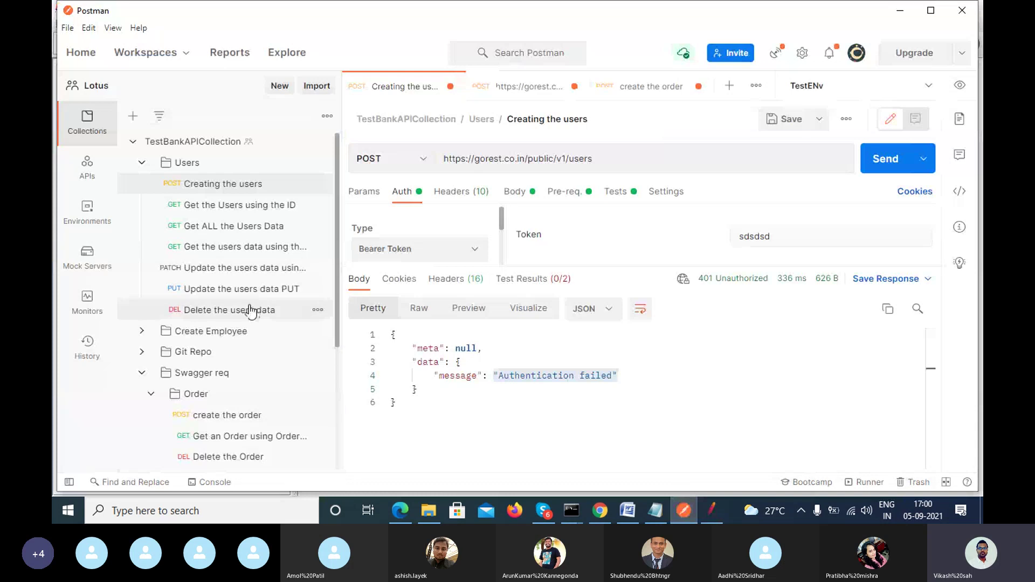
{"action": "scroll", "coordinate": [228, 297], "scroll_direction": "down", "scroll_amount": 2}
{"action": "scroll", "coordinate": [228, 296], "scroll_direction": "down", "scroll_amount": 3}
{"action": "scroll", "coordinate": [231, 269], "scroll_direction": "up", "scroll_amount": 5}
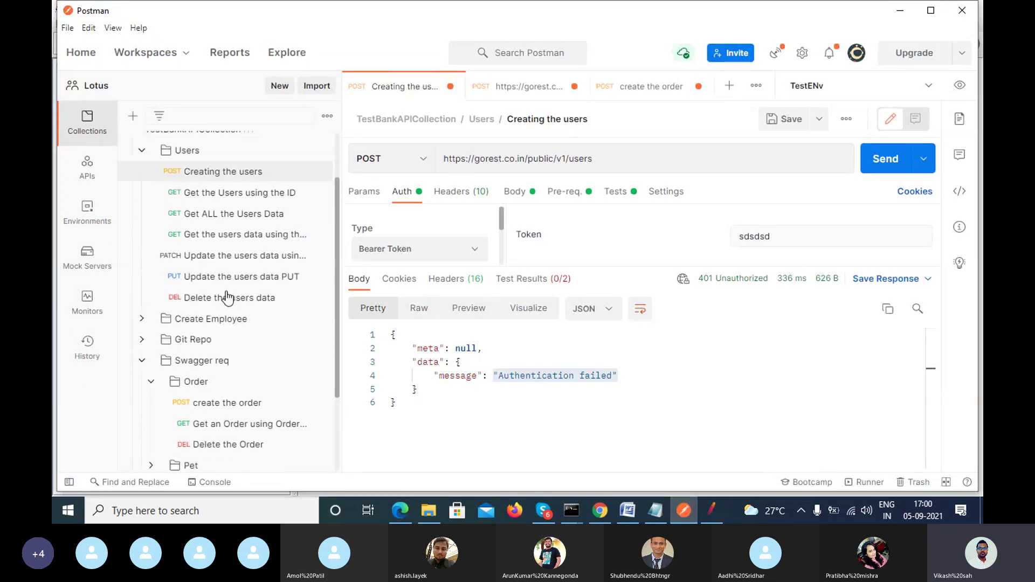
{"action": "left_click", "coordinate": [145, 164]}
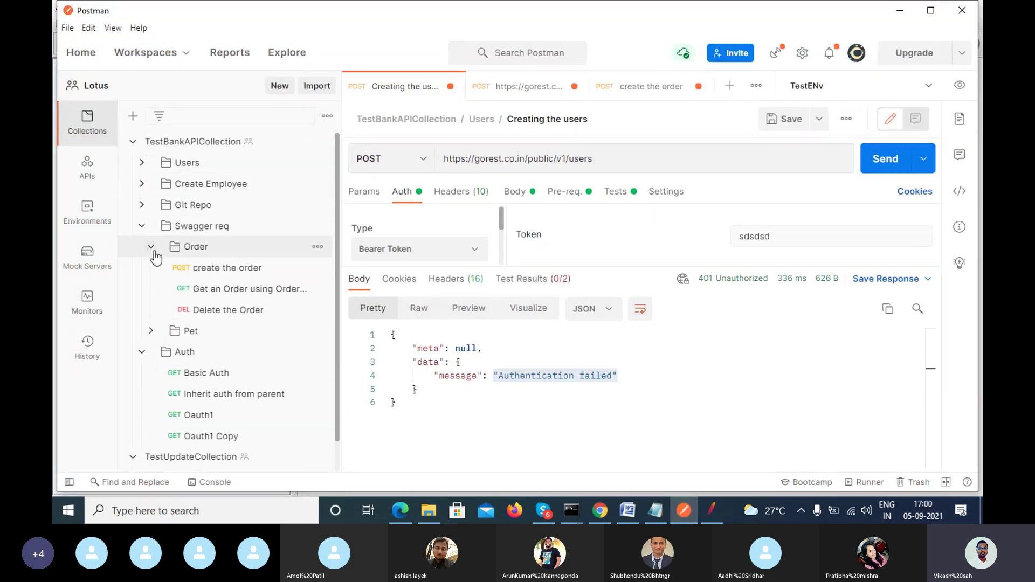
{"action": "scroll", "coordinate": [232, 382], "scroll_direction": "down", "scroll_amount": 1}
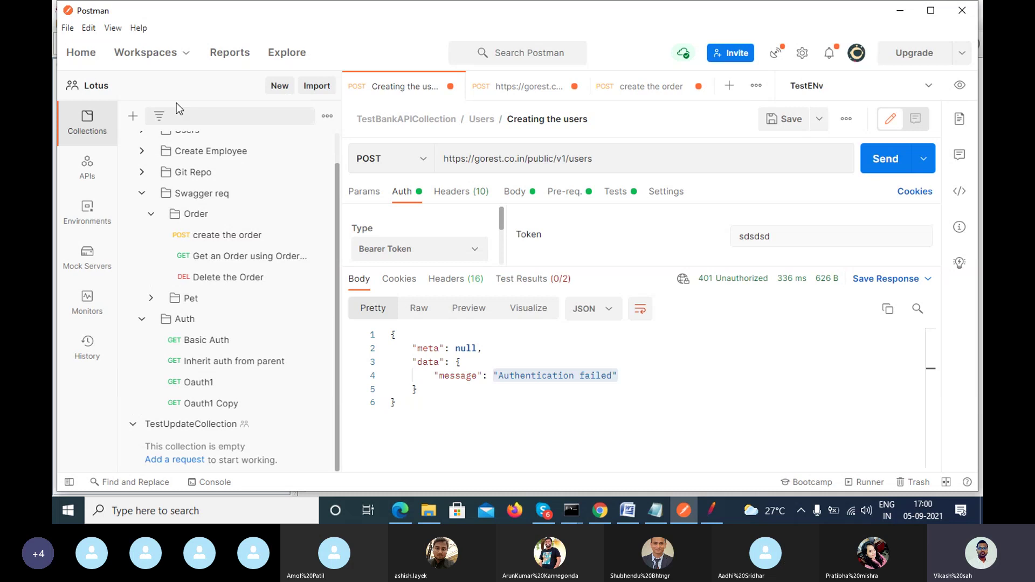
- Switch from the Lotus workspace to My Workspace
{"action": "left_click", "coordinate": [145, 52]}
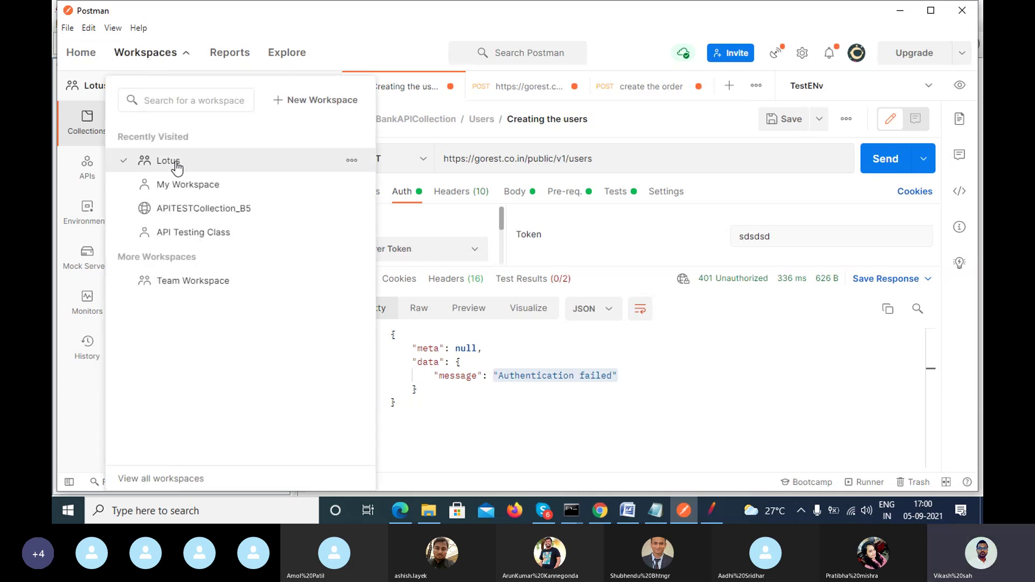
{"action": "left_click", "coordinate": [173, 161]}
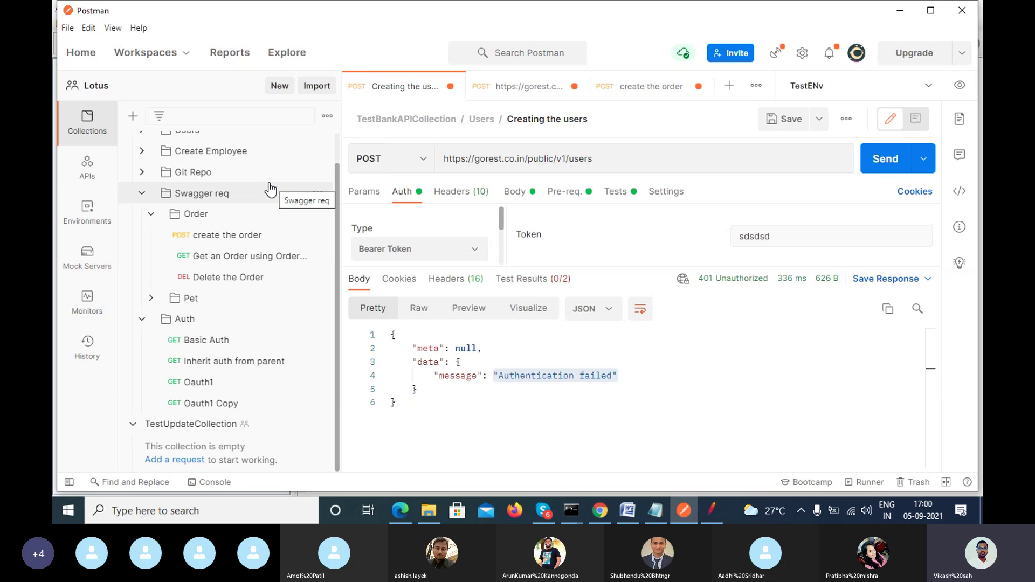
{"action": "scroll", "coordinate": [277, 238], "scroll_direction": "up", "scroll_amount": 1}
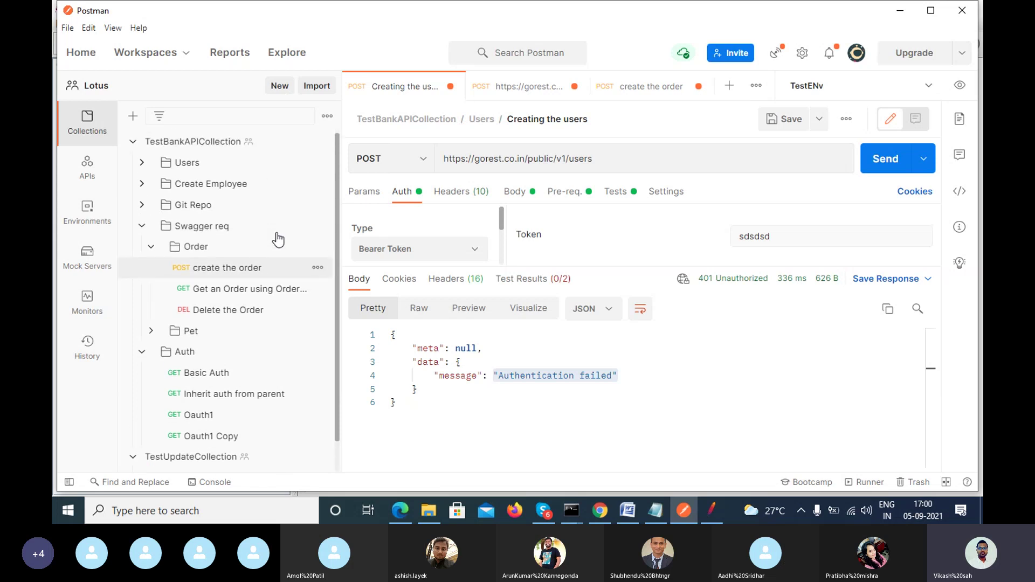
{"action": "left_click", "coordinate": [150, 54]}
{"action": "left_click", "coordinate": [163, 186]}
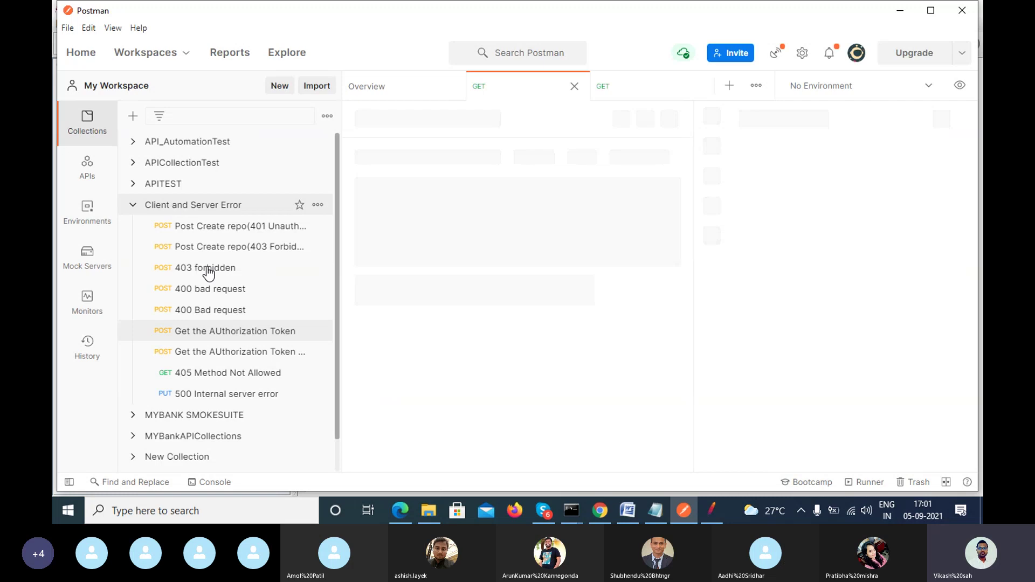
- Open 'Get the AUthorization Token' and show its full JSON body with username and password
{"action": "left_click", "coordinate": [220, 338]}
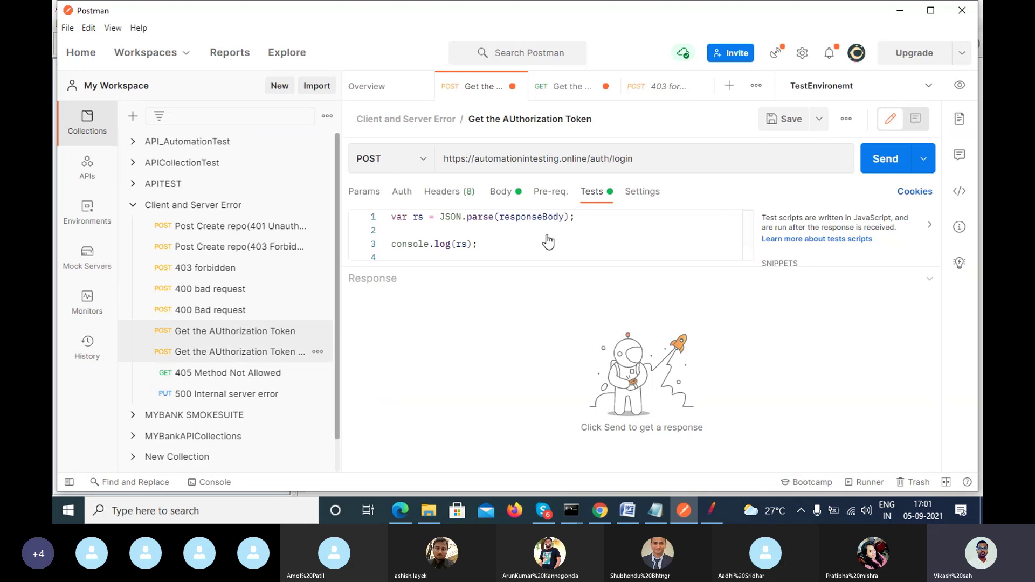
{"action": "left_click", "coordinate": [517, 231]}
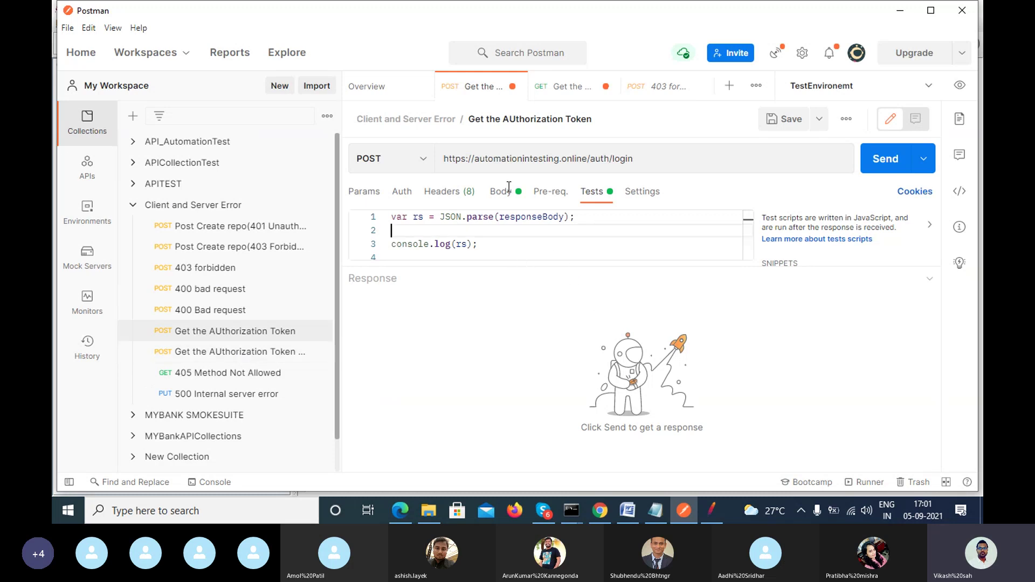
{"action": "left_click", "coordinate": [508, 195]}
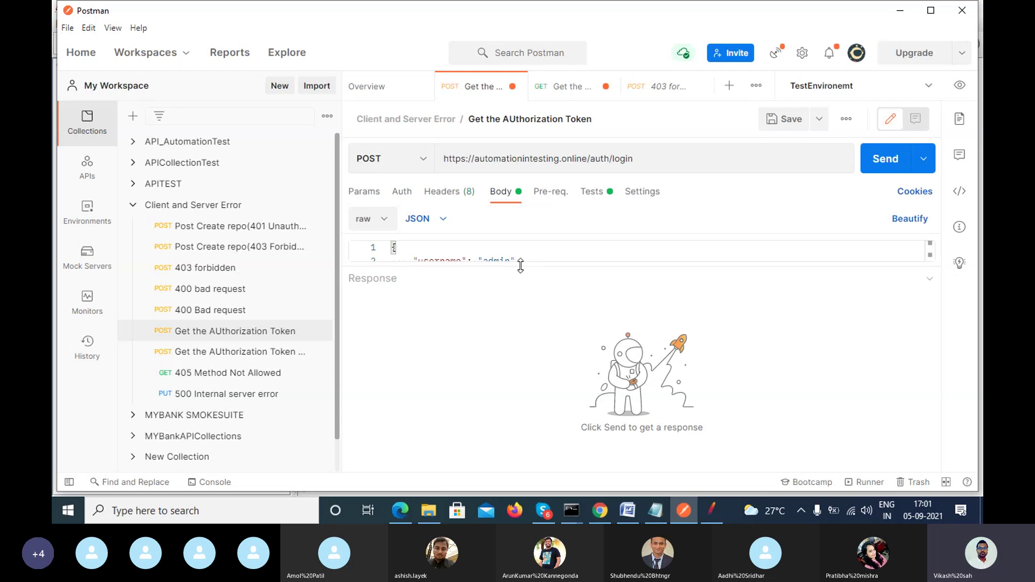
{"action": "scroll", "coordinate": [554, 259], "scroll_direction": "down", "scroll_amount": 2}
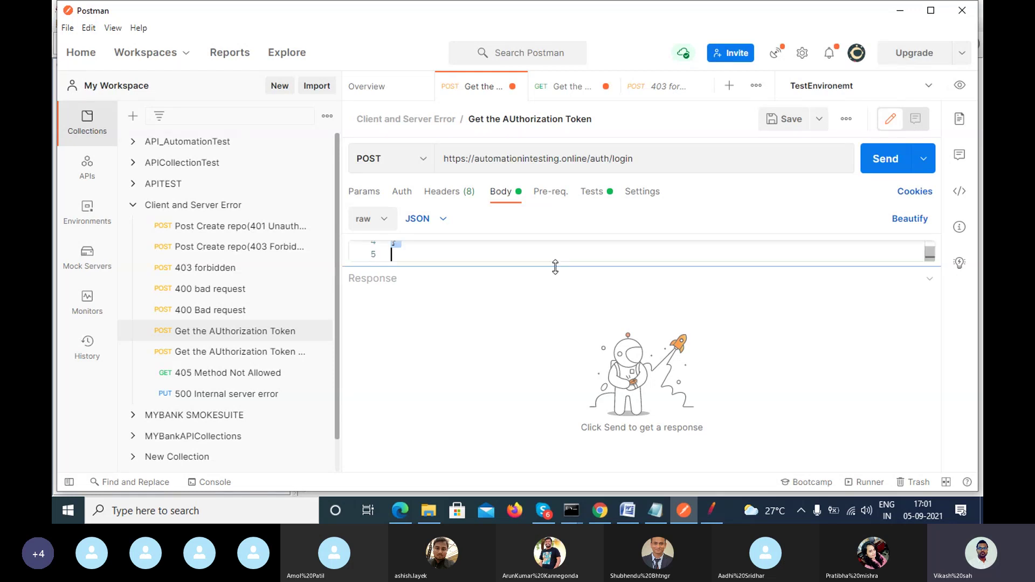
{"action": "left_click_drag", "start_coordinate": [552, 266], "coordinate": [561, 333]}
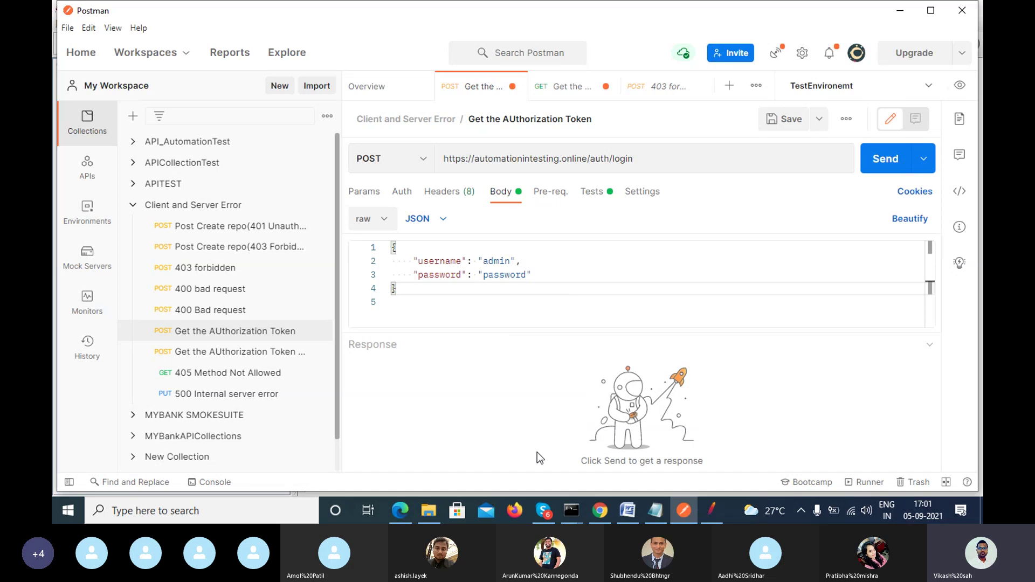
- Send the login request and get 200 OK with a token in the response
{"action": "left_click", "coordinate": [541, 513]}
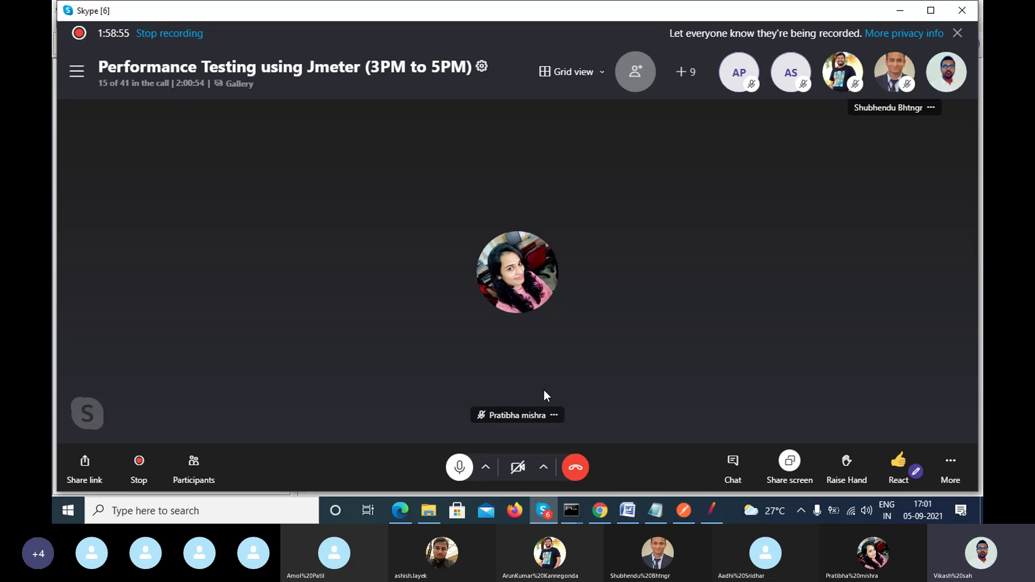
{"action": "key", "text": "alt+Tab"}
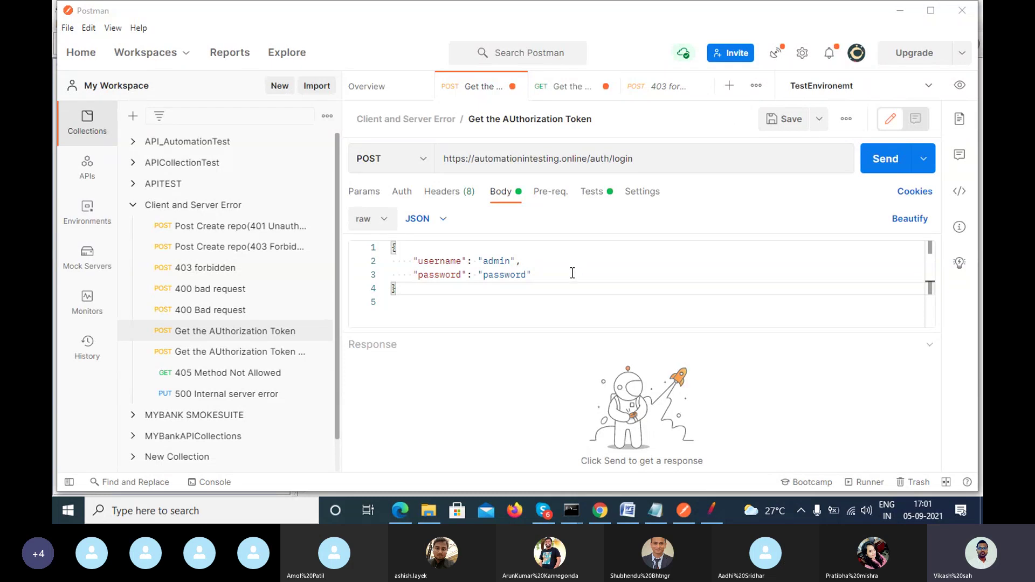
{"action": "left_click_drag", "start_coordinate": [414, 261], "coordinate": [522, 263]}
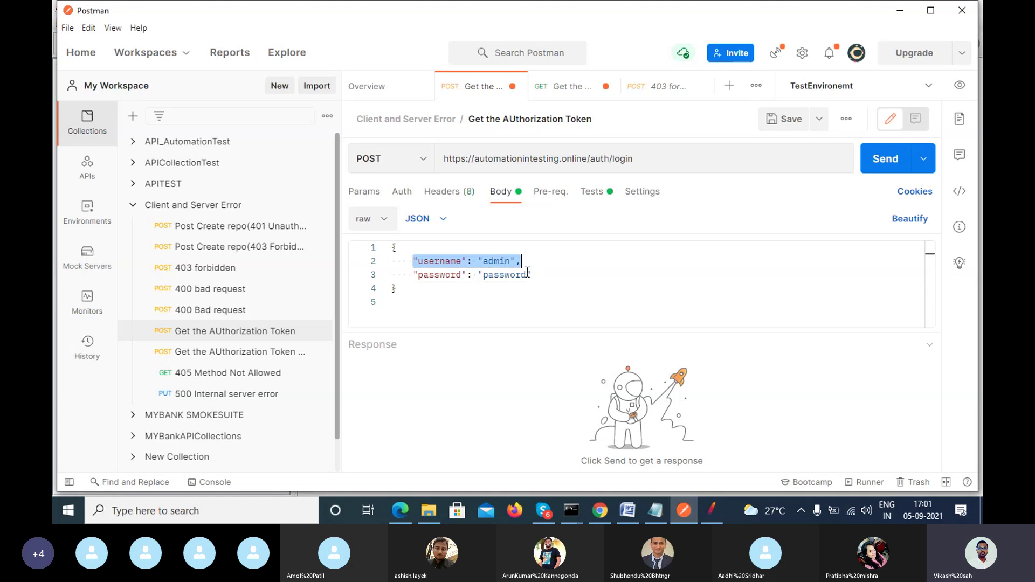
{"action": "left_click", "coordinate": [886, 159]}
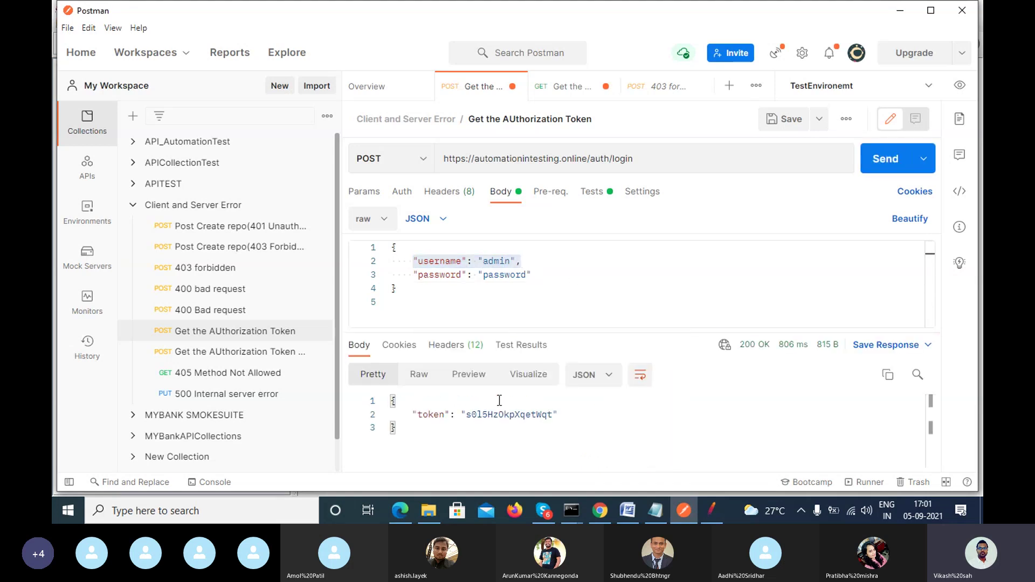
{"action": "left_click_drag", "start_coordinate": [467, 415], "coordinate": [553, 415]}
{"action": "left_click", "coordinate": [541, 303]}
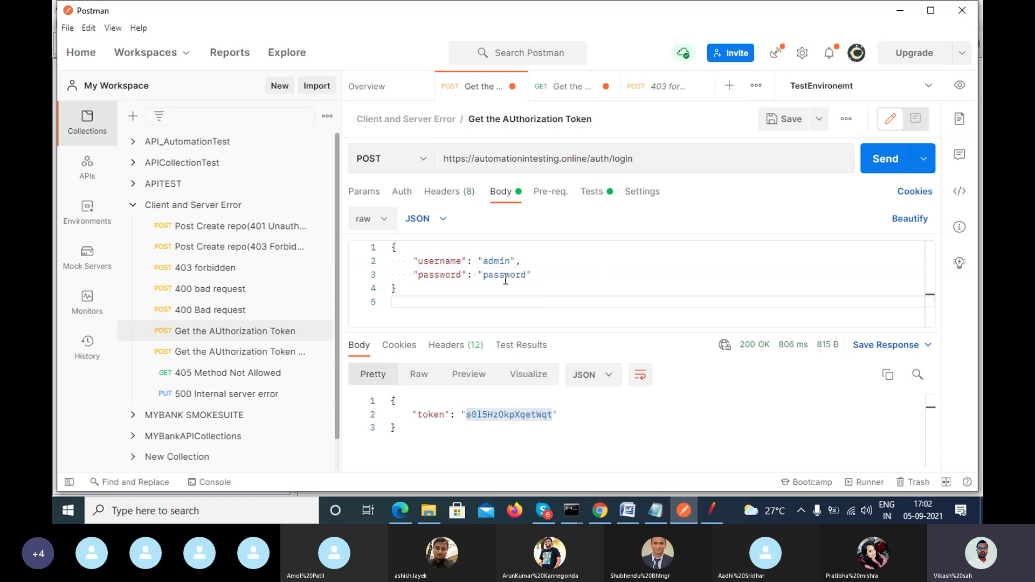
{"action": "double_click", "coordinate": [505, 275]}
- Append 'dd' to the login username and resend, getting 403 Forbidden with an empty body
{"action": "double_click", "coordinate": [496, 261]}
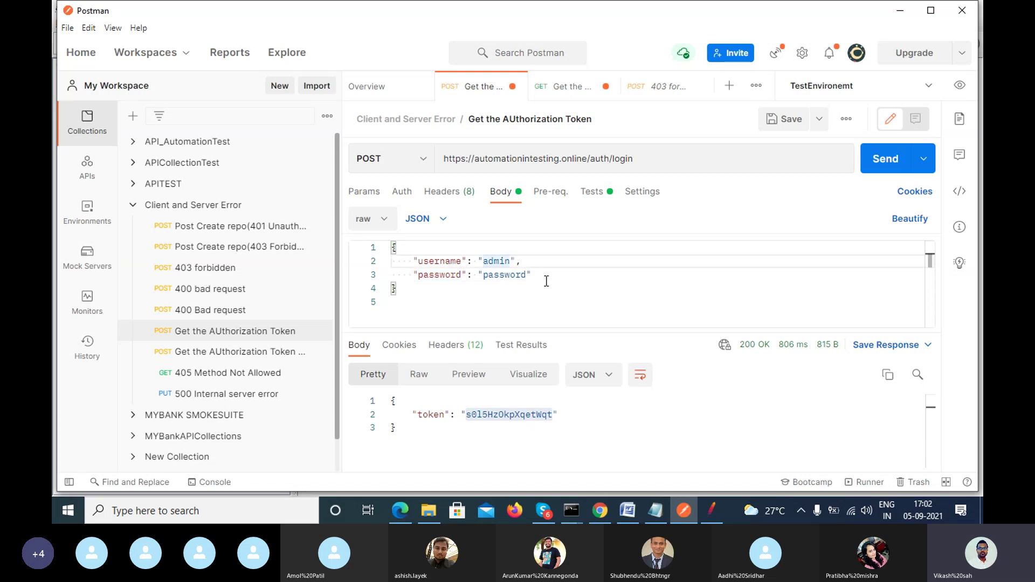
{"action": "type", "text": "dd"}
{"action": "left_click", "coordinate": [876, 162]}
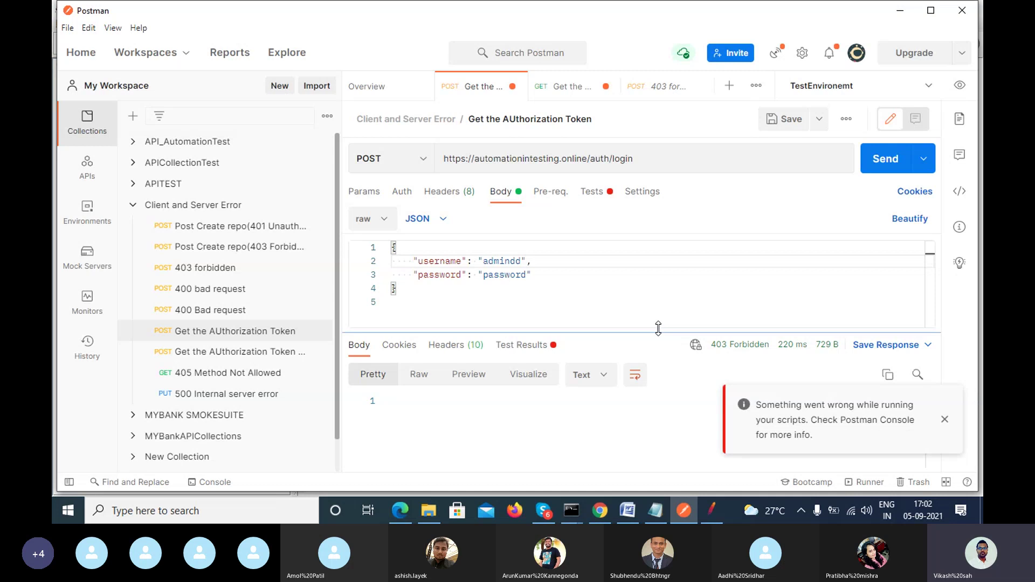
{"action": "left_click_drag", "start_coordinate": [659, 330], "coordinate": [659, 291]}
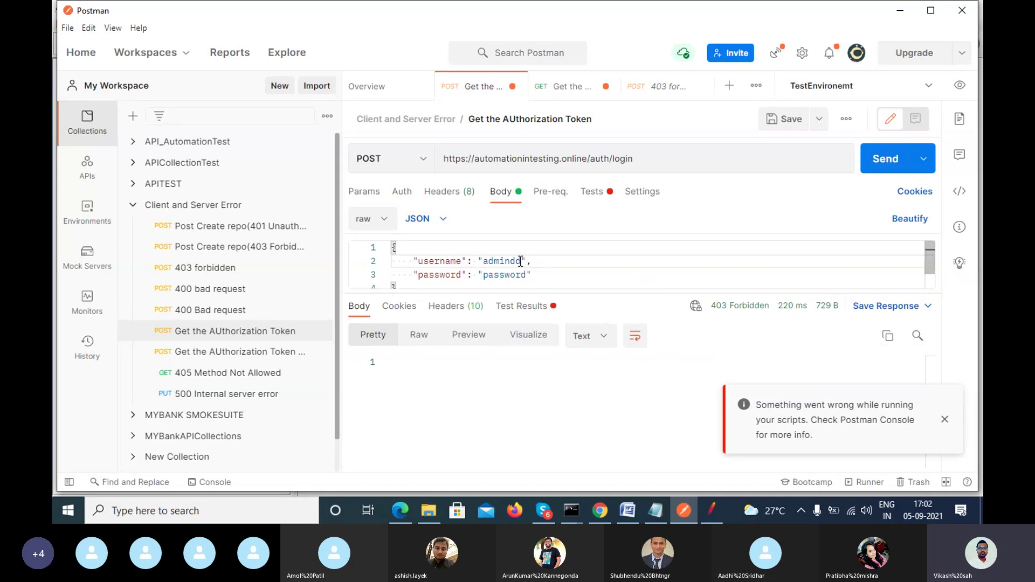
{"action": "left_click_drag", "start_coordinate": [526, 263], "coordinate": [488, 263]}
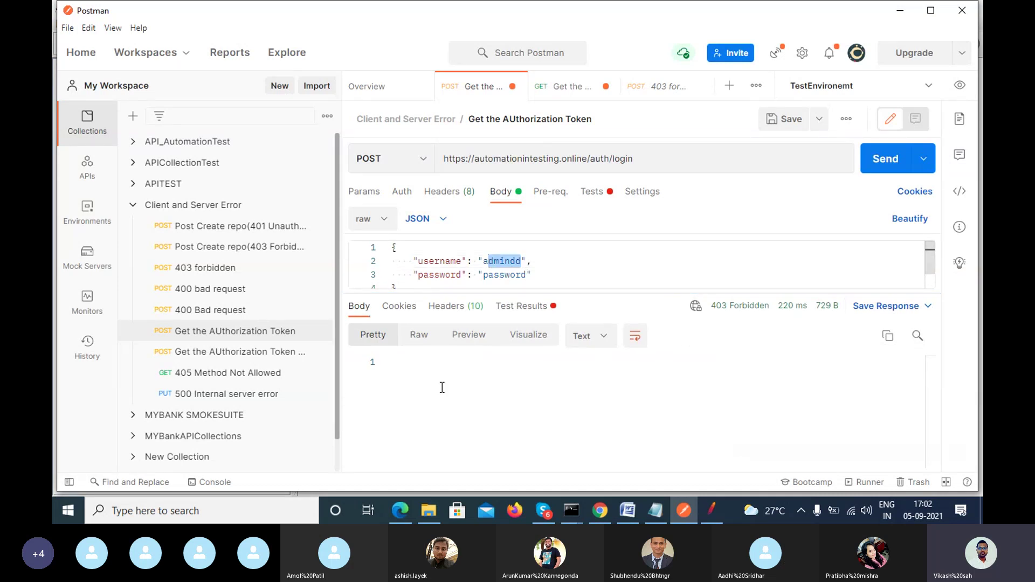
{"action": "left_click", "coordinate": [462, 261]}
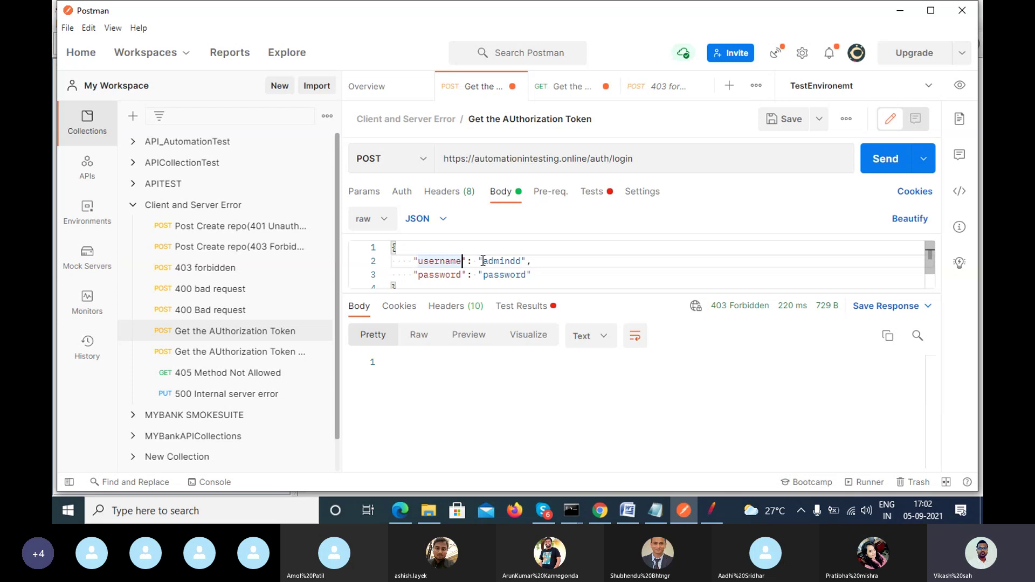
{"action": "left_click_drag", "start_coordinate": [482, 262], "coordinate": [522, 262]}
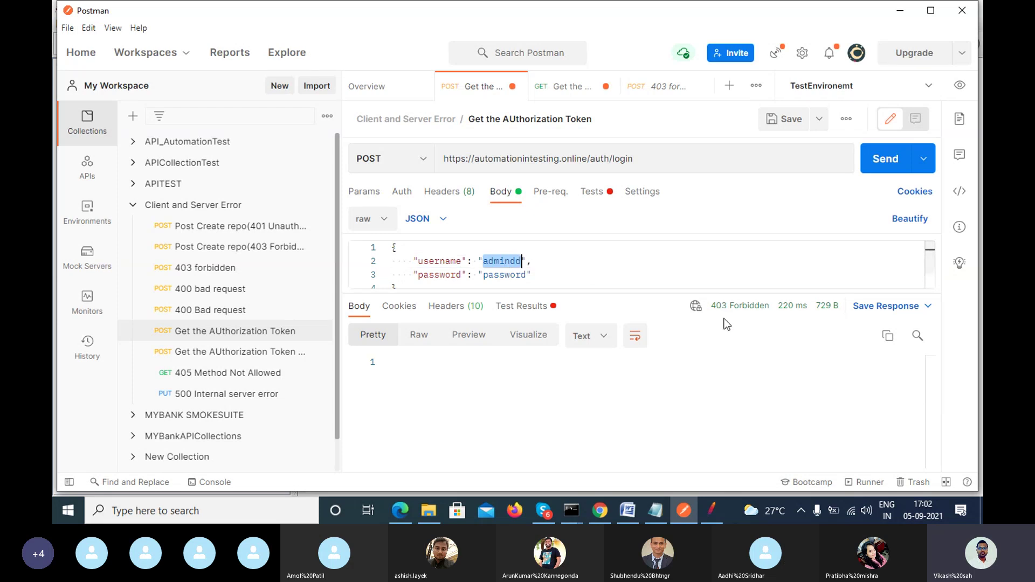
{"action": "mouse_move", "coordinate": [723, 320]}
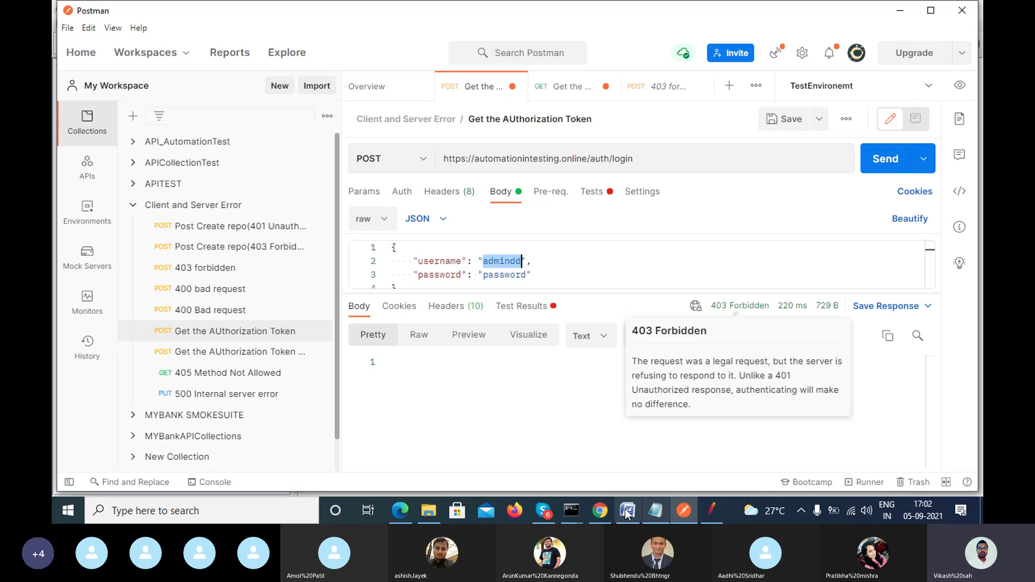
{"action": "left_click", "coordinate": [600, 510]}
- Google '403 forbidden' in a new Chrome tab and browse the image results
{"action": "left_click", "coordinate": [831, 15]}
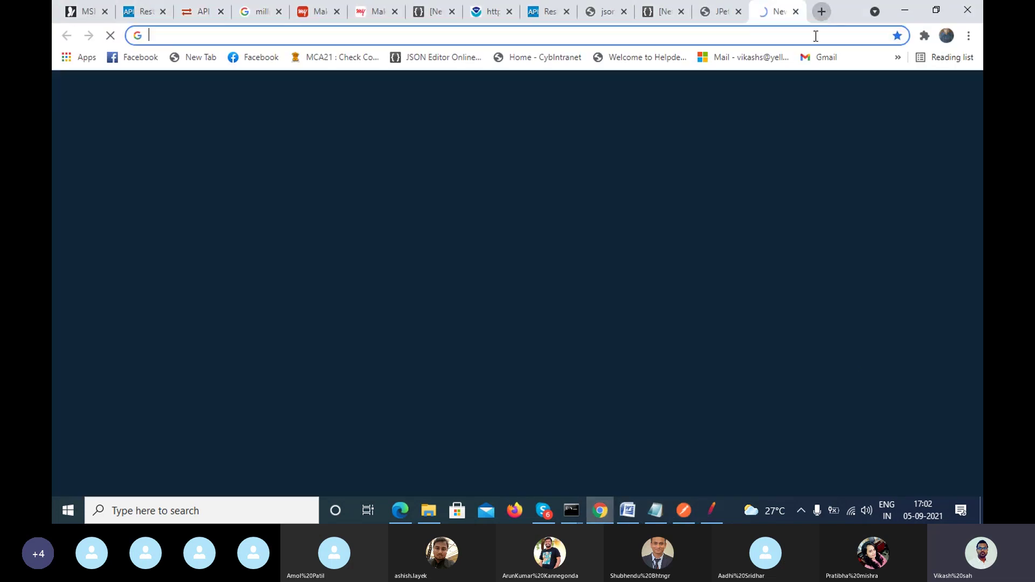
{"action": "left_click", "coordinate": [814, 37]}
{"action": "type", "text": "403"}
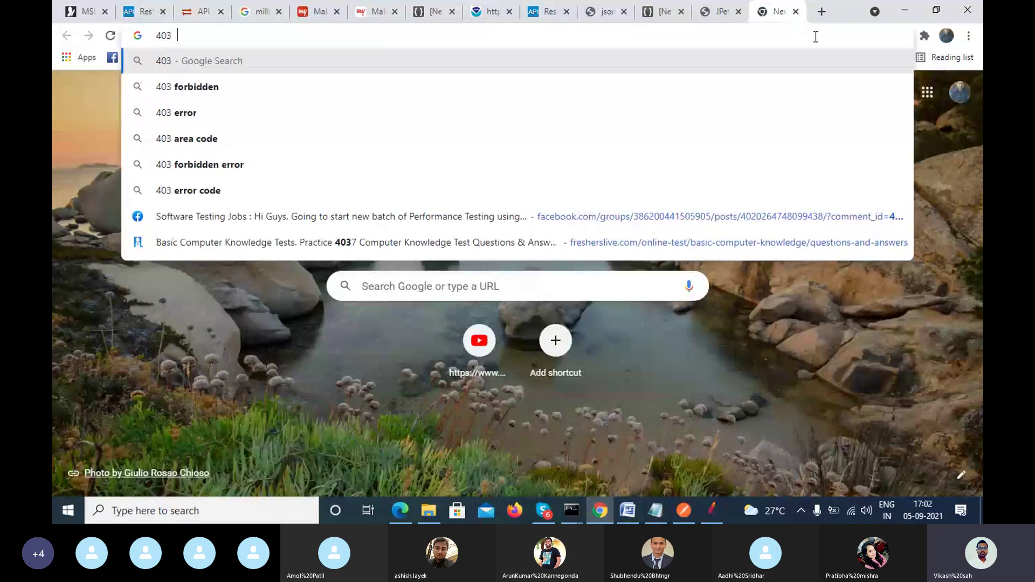
{"action": "key", "text": "Down"}
{"action": "key", "text": "Return"}
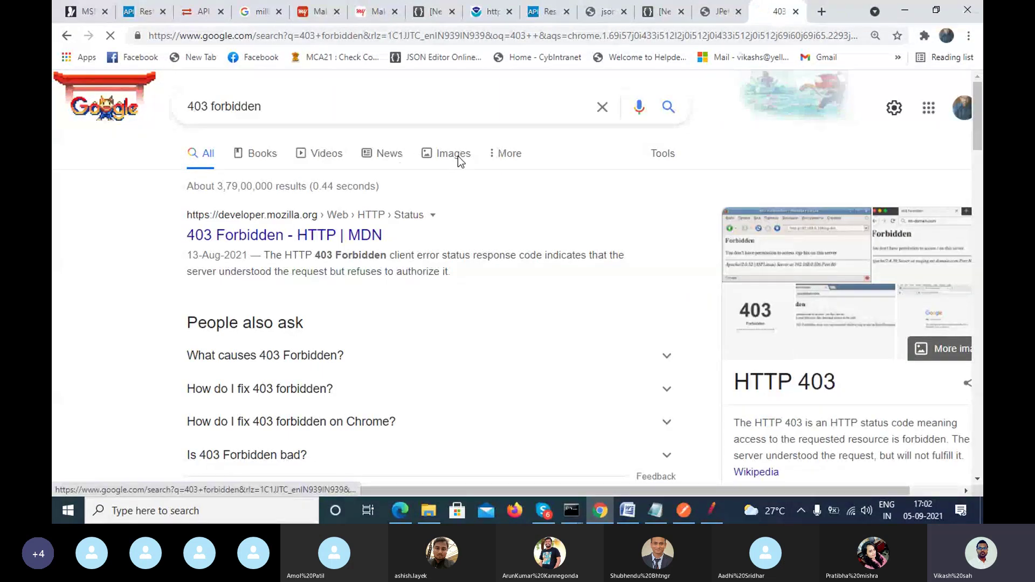
{"action": "left_click", "coordinate": [458, 156]}
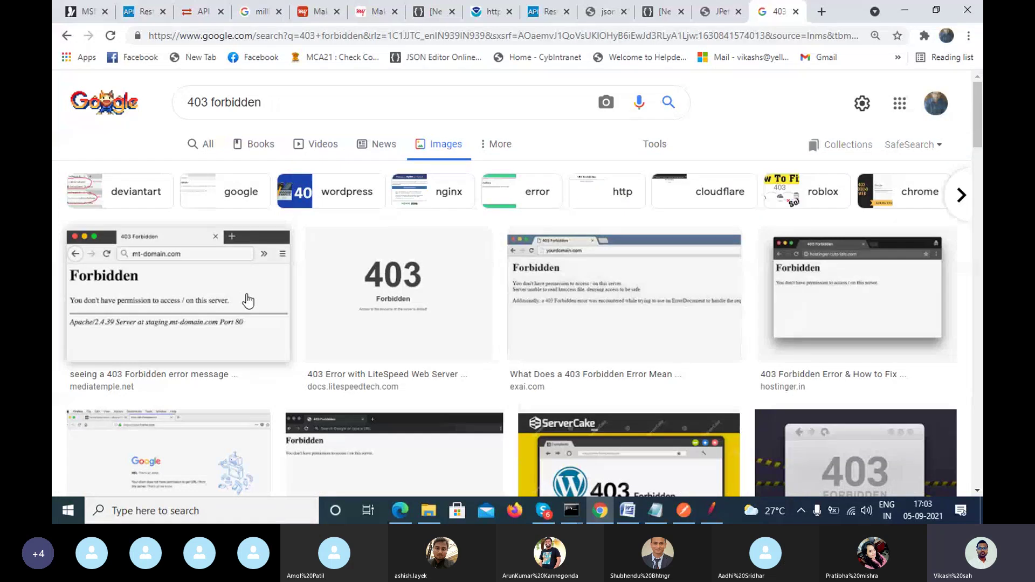
{"action": "scroll", "coordinate": [447, 259], "scroll_direction": "down", "scroll_amount": 1}
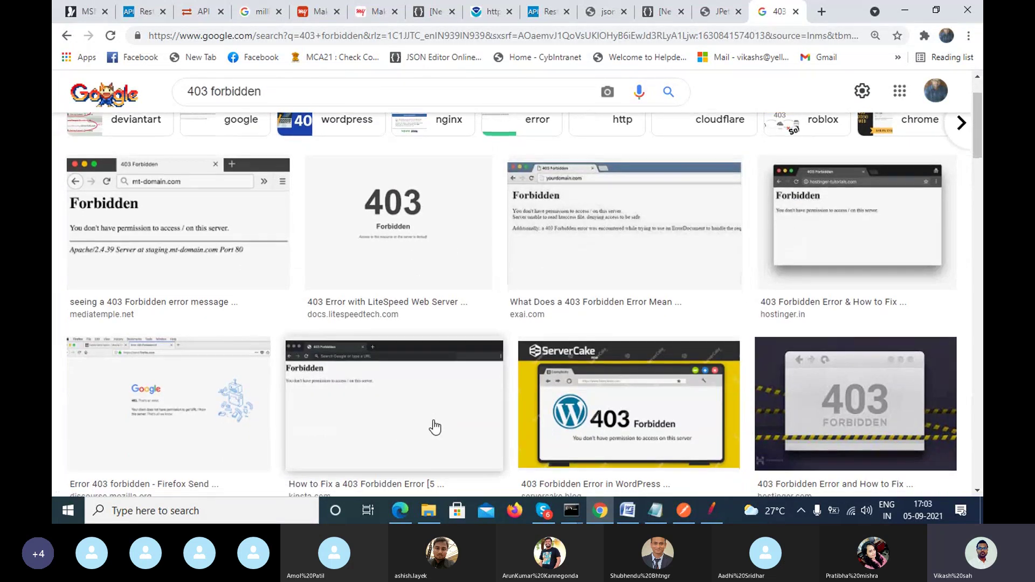
{"action": "scroll", "coordinate": [433, 426], "scroll_direction": "down", "scroll_amount": 2}
{"action": "scroll", "coordinate": [434, 425], "scroll_direction": "up", "scroll_amount": 2}
{"action": "scroll", "coordinate": [458, 415], "scroll_direction": "down", "scroll_amount": 3}
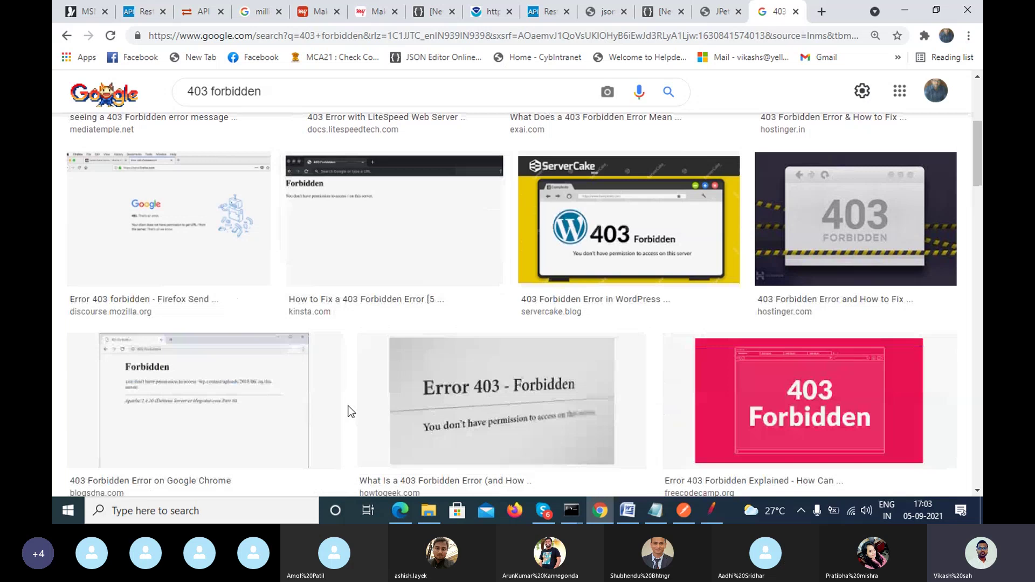
{"action": "scroll", "coordinate": [347, 411], "scroll_direction": "up", "scroll_amount": 4}
{"action": "scroll", "coordinate": [347, 412], "scroll_direction": "down", "scroll_amount": 1}
{"action": "scroll", "coordinate": [349, 406], "scroll_direction": "up", "scroll_amount": 2}
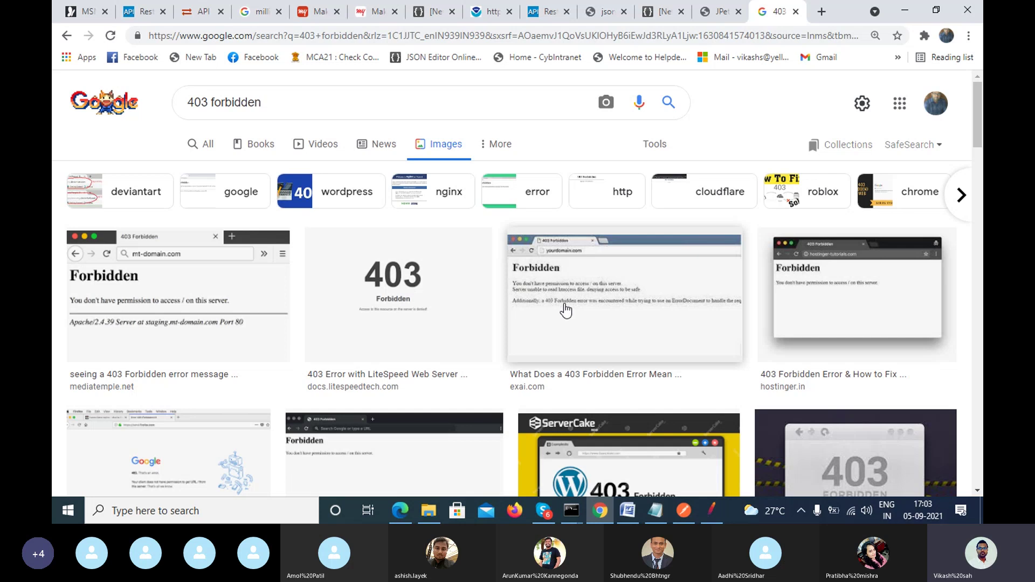
{"action": "scroll", "coordinate": [566, 311], "scroll_direction": "down", "scroll_amount": 2}
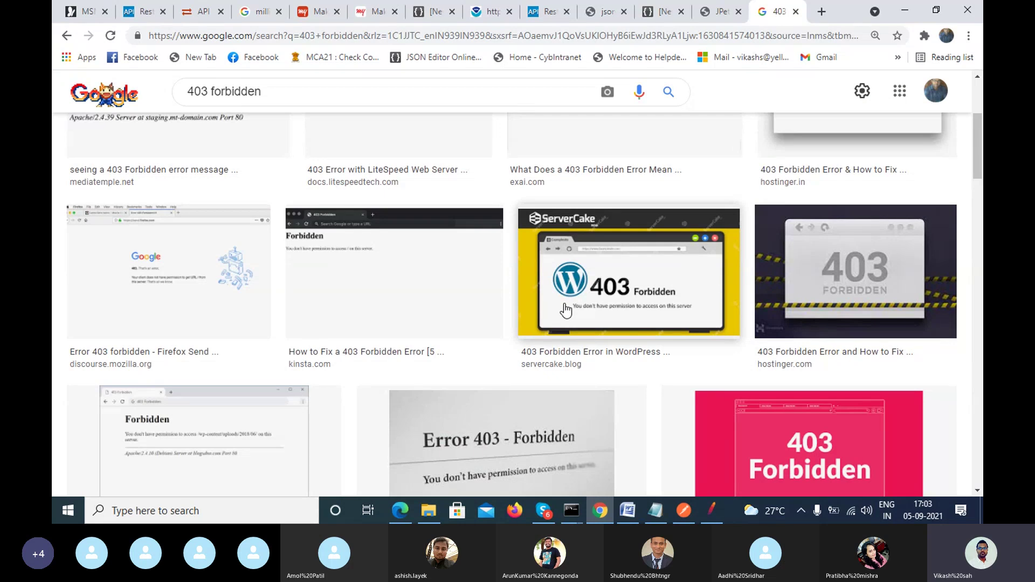
{"action": "scroll", "coordinate": [444, 331], "scroll_direction": "up", "scroll_amount": 4}
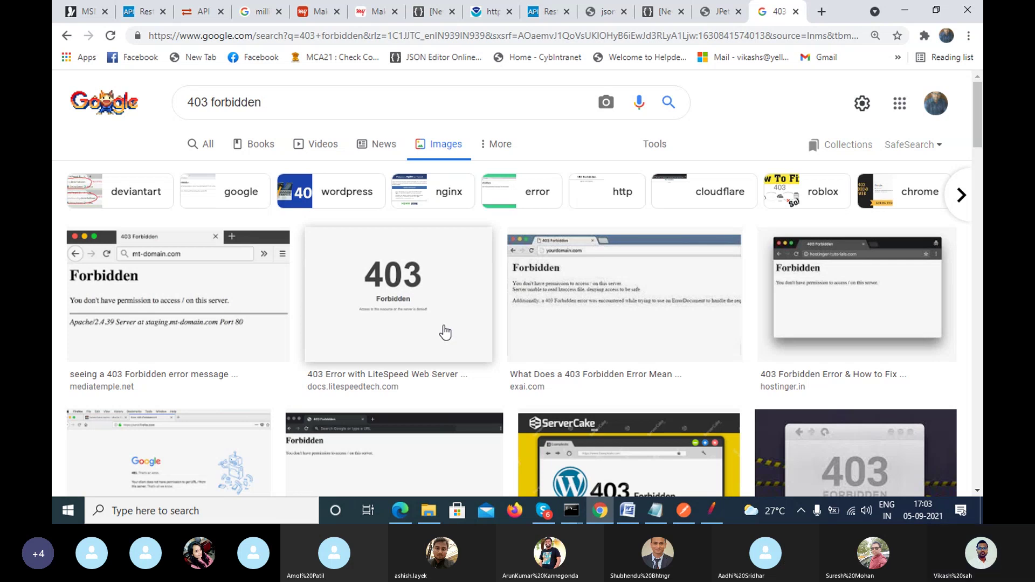
- Highlight 'Not found' in Word's 404 row, then return to the JMeter results
{"action": "left_click", "coordinate": [628, 511]}
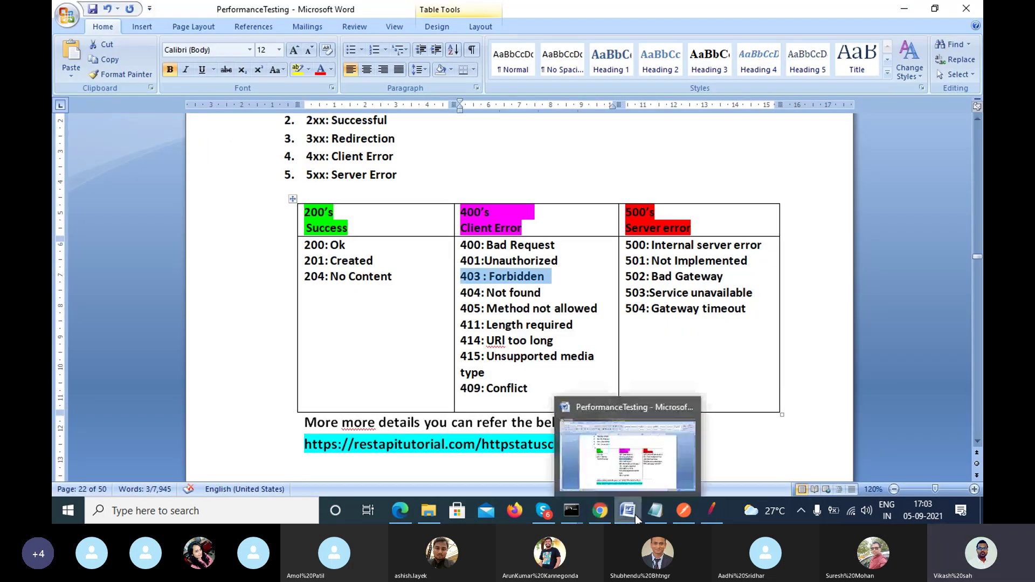
{"action": "left_click_drag", "start_coordinate": [487, 293], "coordinate": [546, 296]}
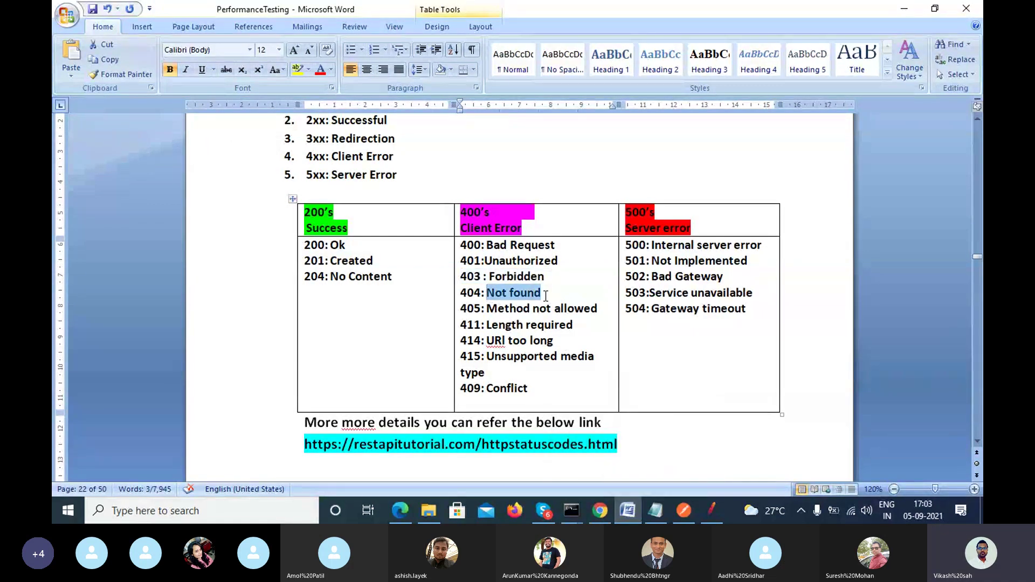
{"action": "left_click", "coordinate": [712, 511]}
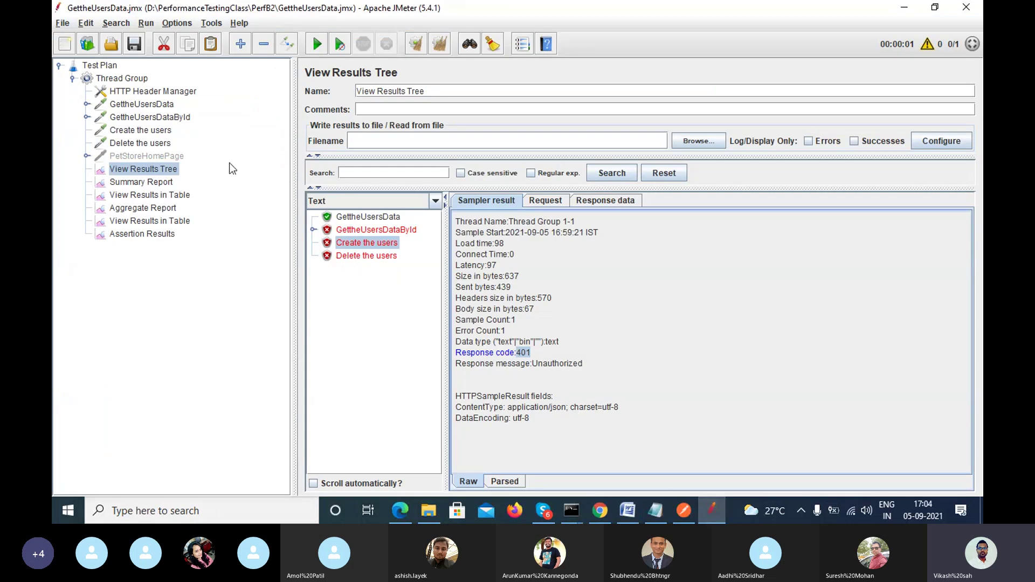
- Check the GettheUsersData response and pick out the first user's id, 13
{"action": "left_click", "coordinate": [166, 106]}
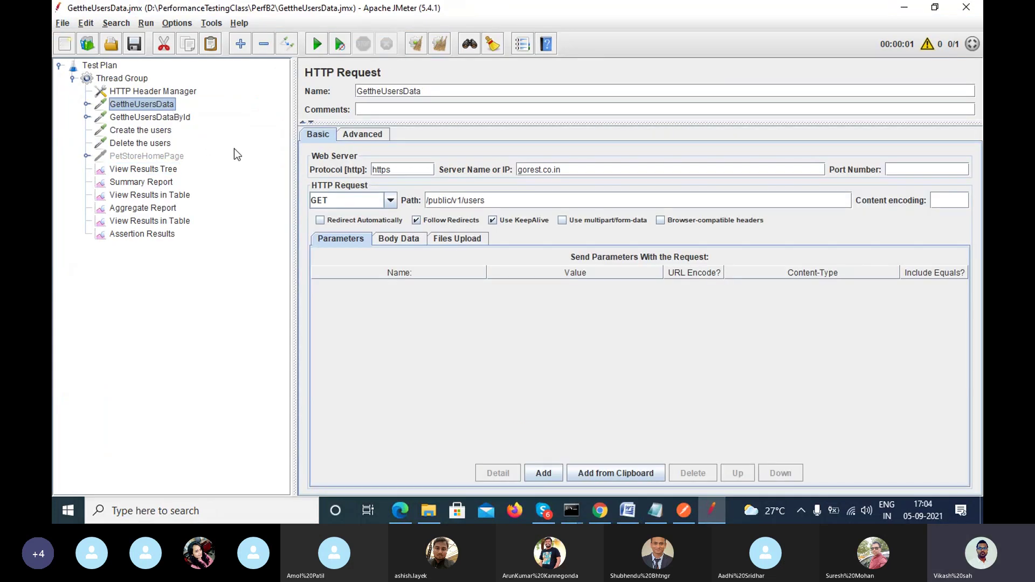
{"action": "left_click", "coordinate": [151, 171]}
{"action": "left_click", "coordinate": [377, 218]}
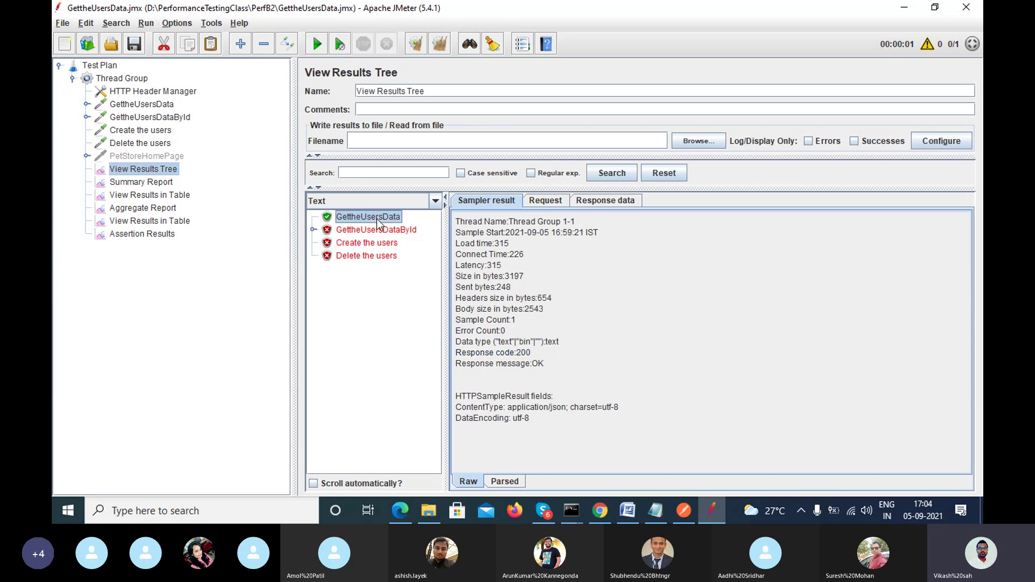
{"action": "left_click", "coordinate": [616, 202]}
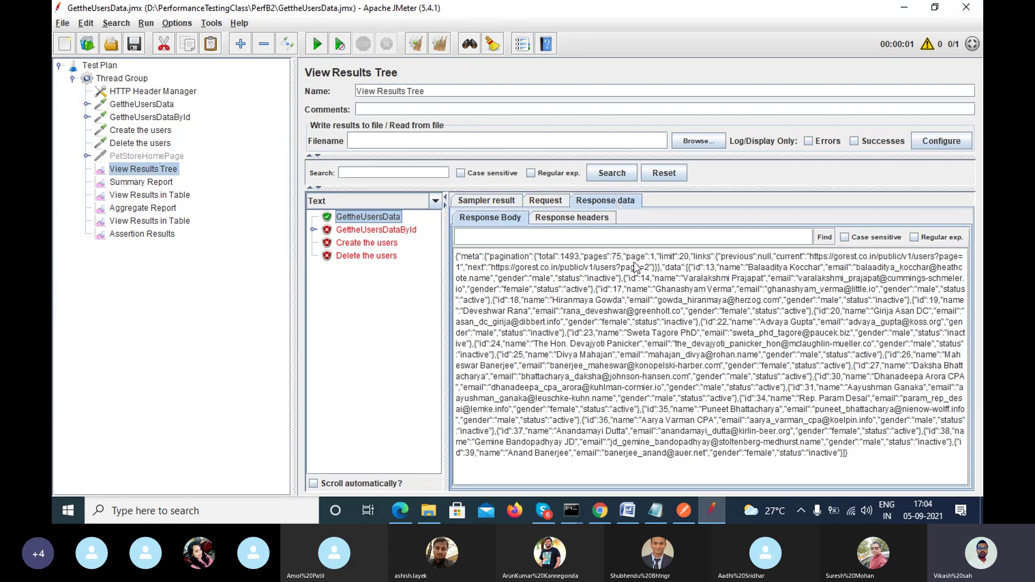
{"action": "left_click", "coordinate": [713, 271]}
{"action": "double_click", "coordinate": [710, 267]}
- Change the GettheUsersDataById path to /public/v1/users/13
{"action": "left_click", "coordinate": [176, 117]}
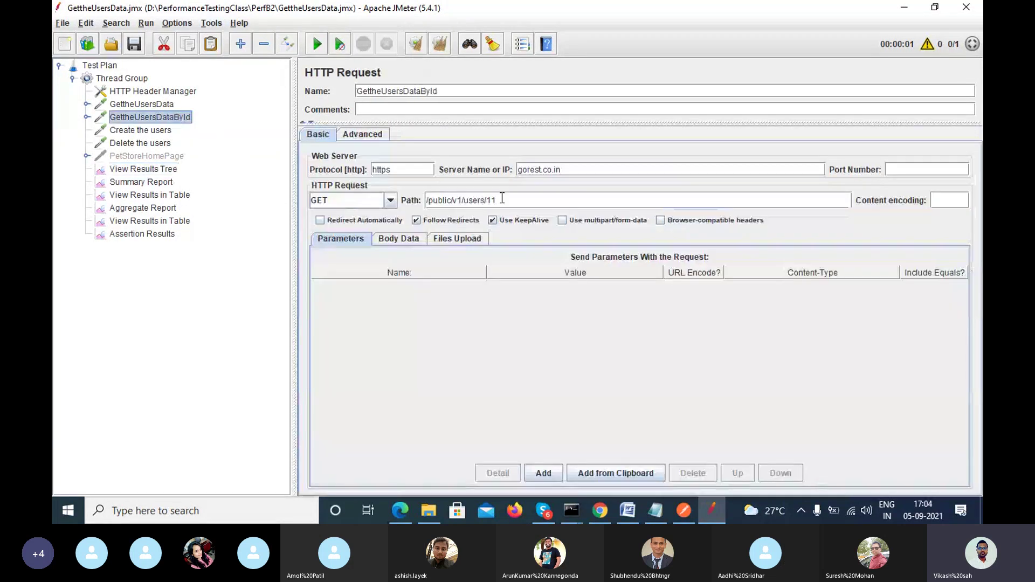
{"action": "left_click", "coordinate": [506, 199]}
{"action": "key", "text": "BackSpace"}
{"action": "type", "text": "3"}
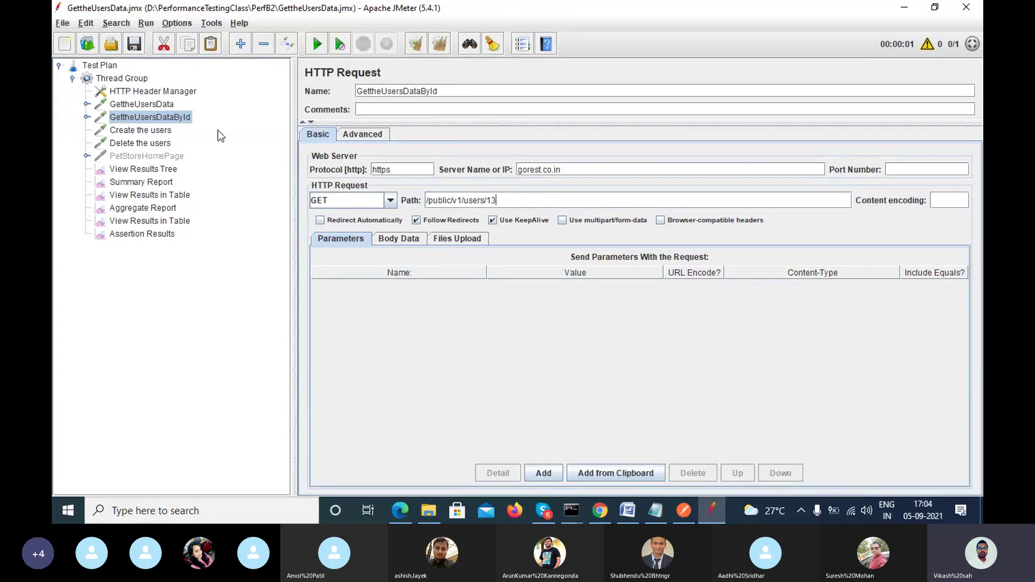
- Disable the Create the users and Delete the users requests
{"action": "left_click", "coordinate": [162, 131]}
{"action": "right_click", "coordinate": [162, 131]}
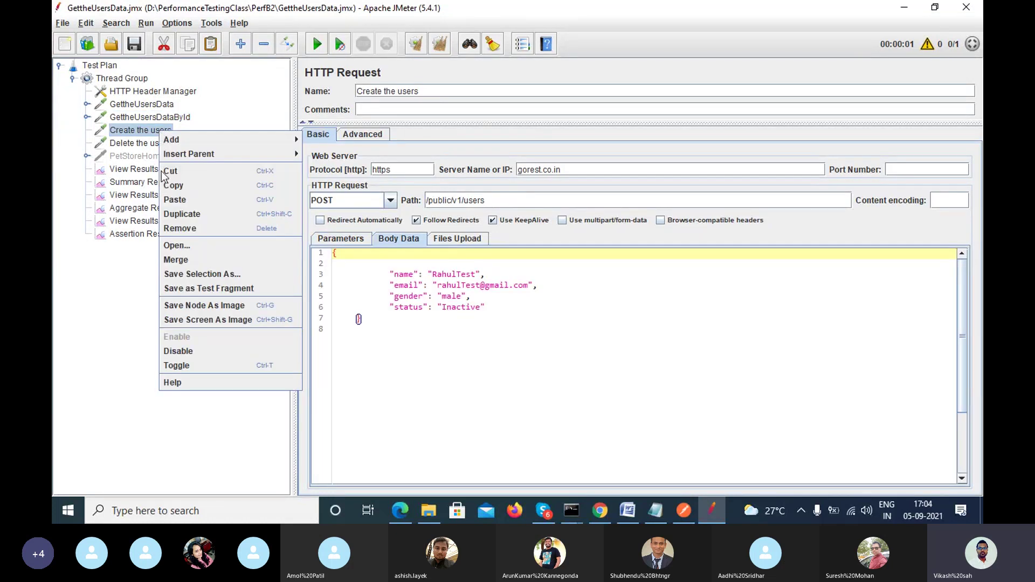
{"action": "left_click", "coordinate": [176, 361]}
{"action": "right_click", "coordinate": [133, 147]}
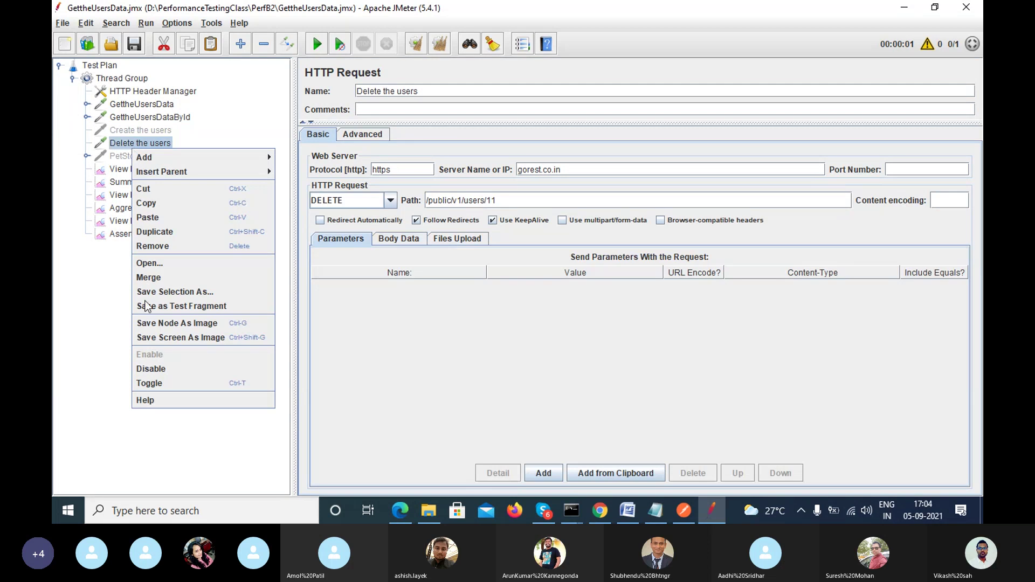
{"action": "left_click", "coordinate": [149, 368]}
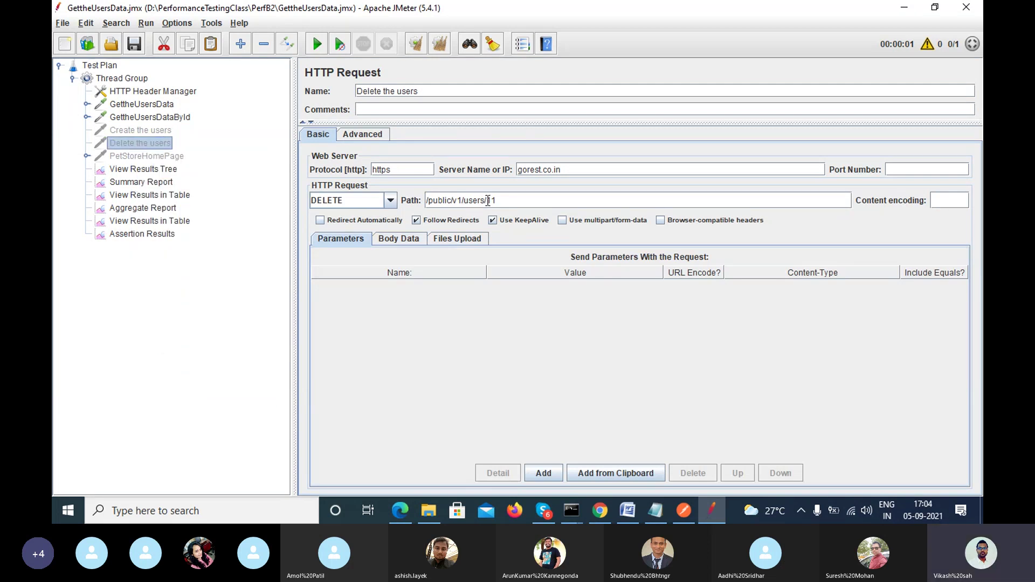
- Set the Delete the users path to /public/v1/users/13 and run the test plan
{"action": "left_click", "coordinate": [522, 205]}
{"action": "key", "text": "BackSpace"}
{"action": "type", "text": "3"}
{"action": "left_click_drag", "start_coordinate": [522, 205], "coordinate": [491, 206]}
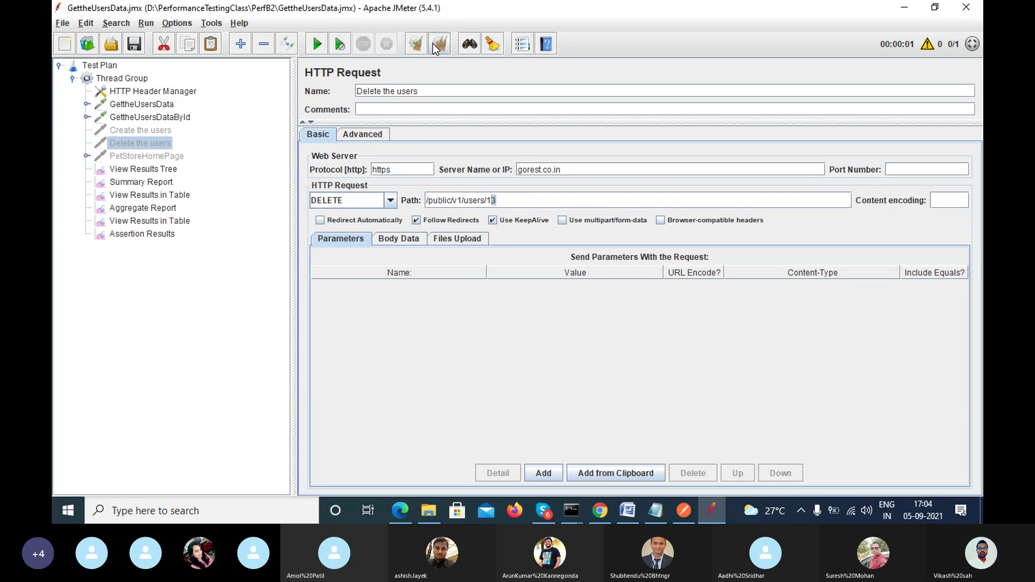
{"action": "left_click", "coordinate": [317, 44]}
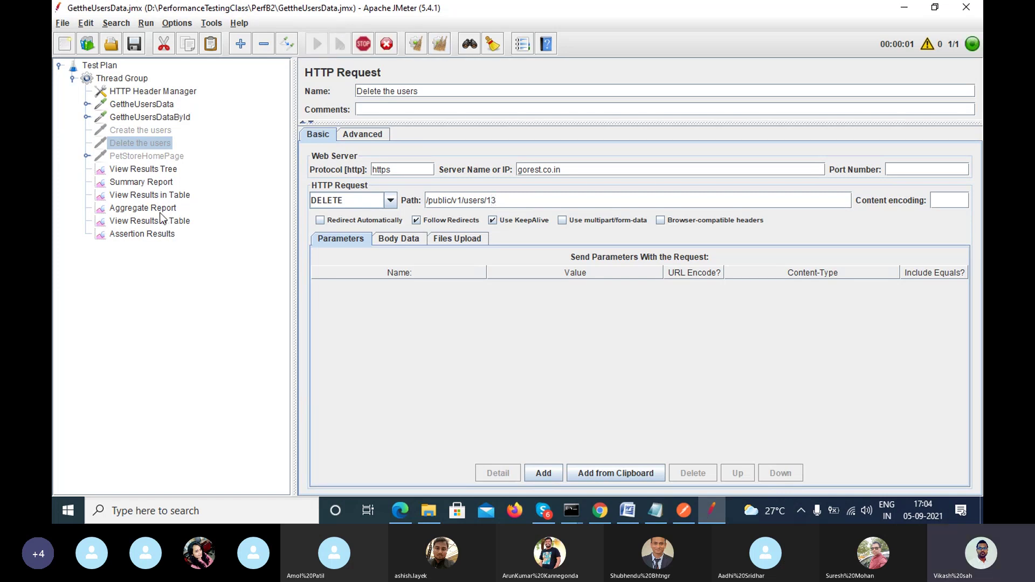
- Inspect the GettheUsersDataById result and its JSON Assertion failure details
{"action": "left_click", "coordinate": [154, 170]}
{"action": "left_click", "coordinate": [359, 229]}
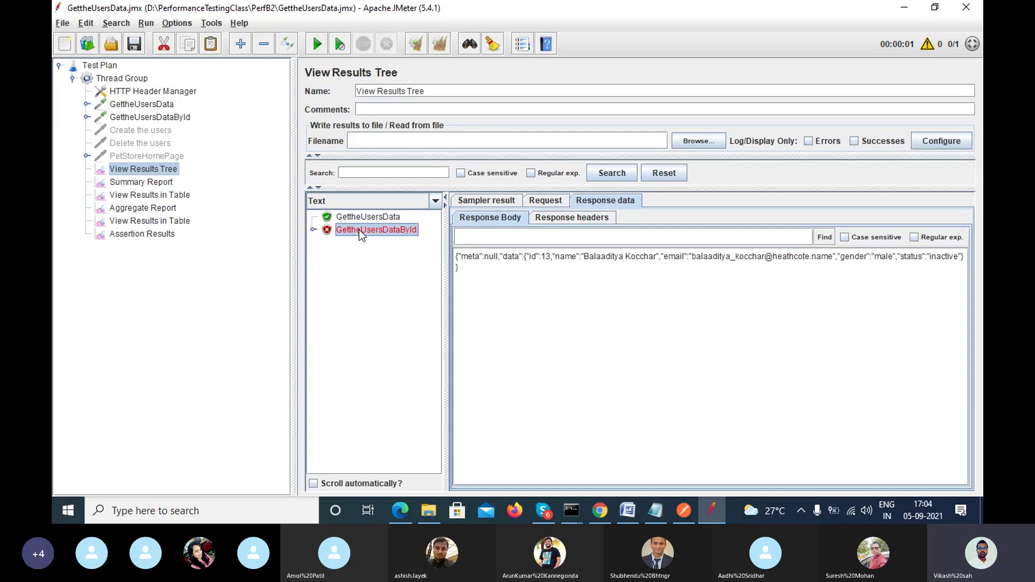
{"action": "left_click", "coordinate": [313, 230]}
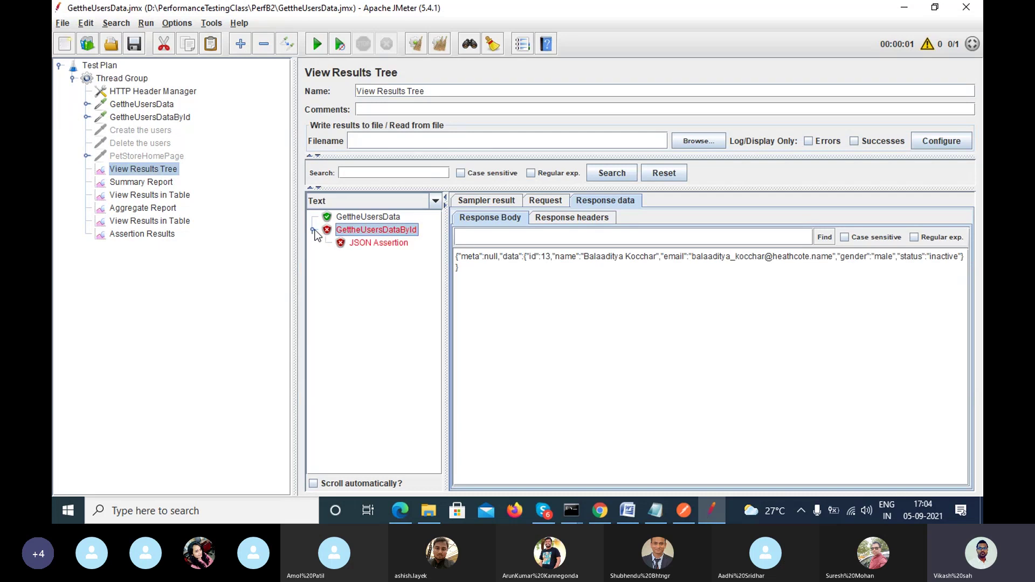
{"action": "left_click", "coordinate": [366, 243]}
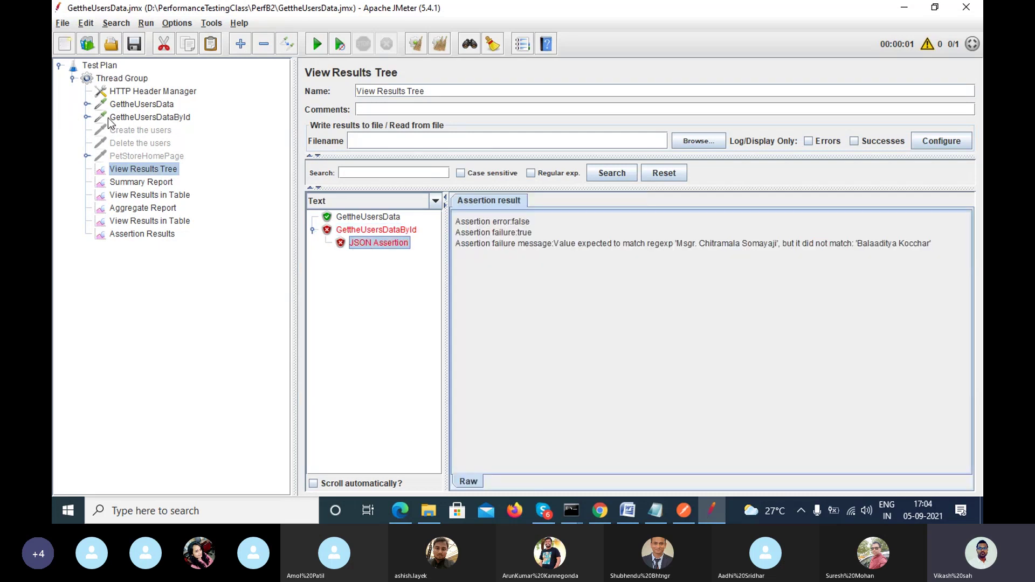
- Disable the GettheUsersDataById JSON Assertion and rerun the test plan
{"action": "left_click", "coordinate": [86, 117]}
{"action": "right_click", "coordinate": [151, 133]}
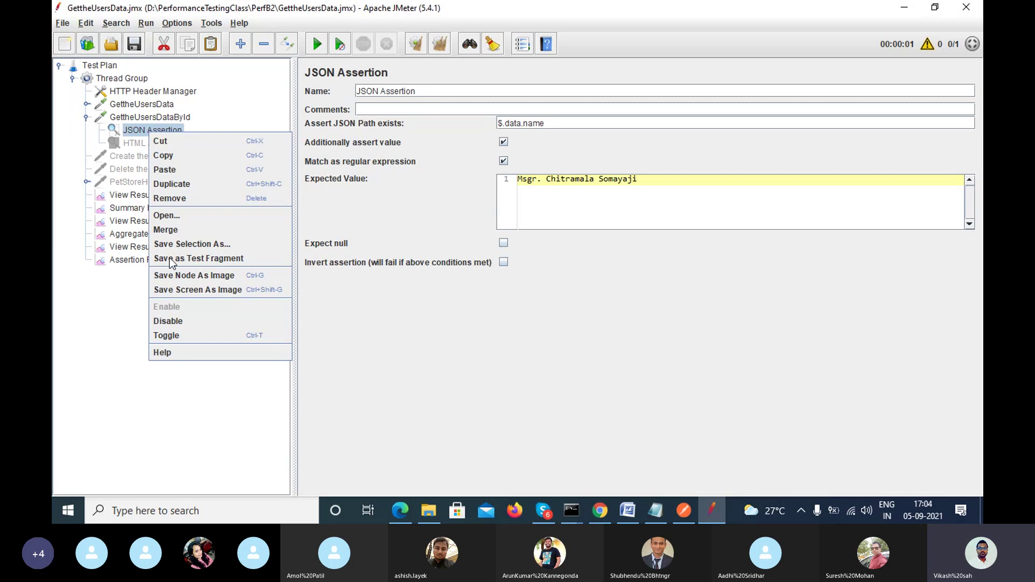
{"action": "left_click", "coordinate": [172, 319]}
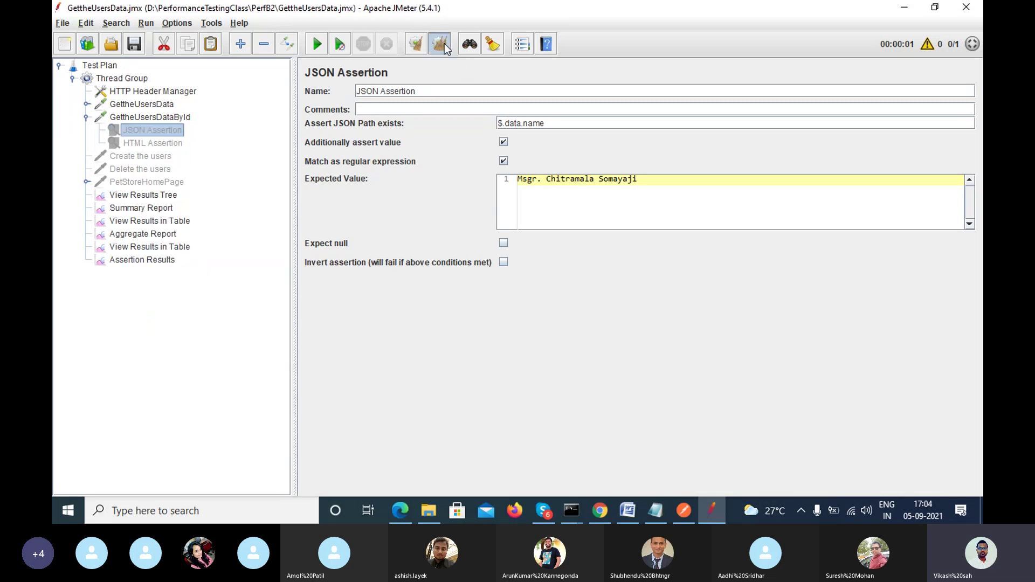
{"action": "left_click", "coordinate": [318, 45]}
- Confirm the response body returns user id 13, then reopen the request's path field
{"action": "left_click", "coordinate": [156, 117]}
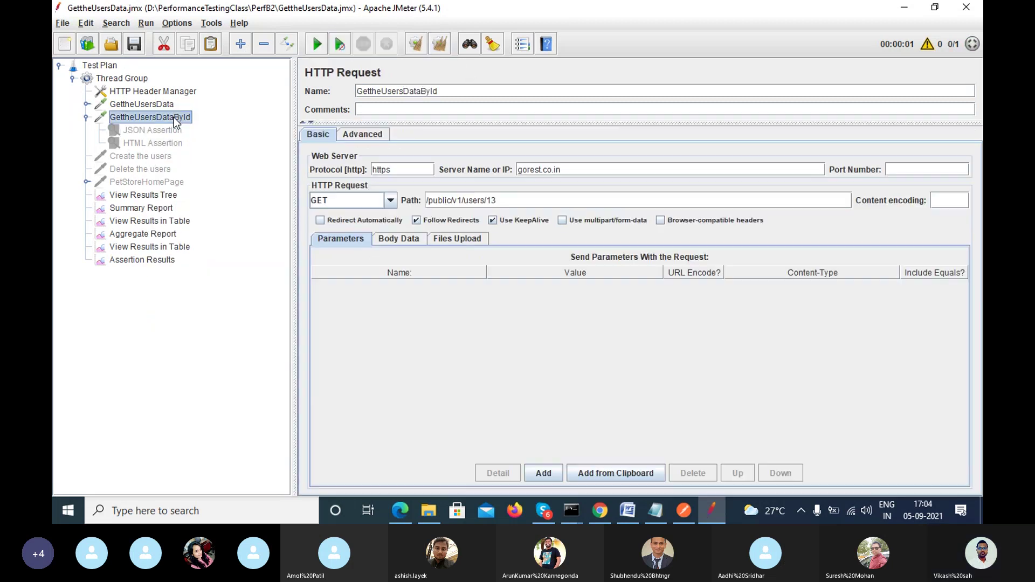
{"action": "left_click", "coordinate": [142, 198]}
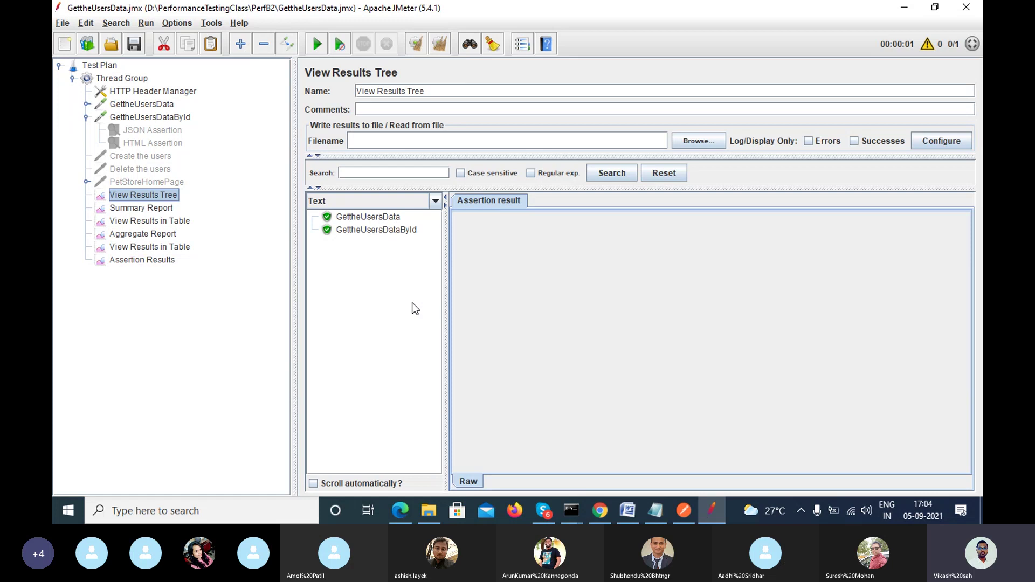
{"action": "left_click", "coordinate": [373, 232]}
{"action": "left_click", "coordinate": [594, 202]}
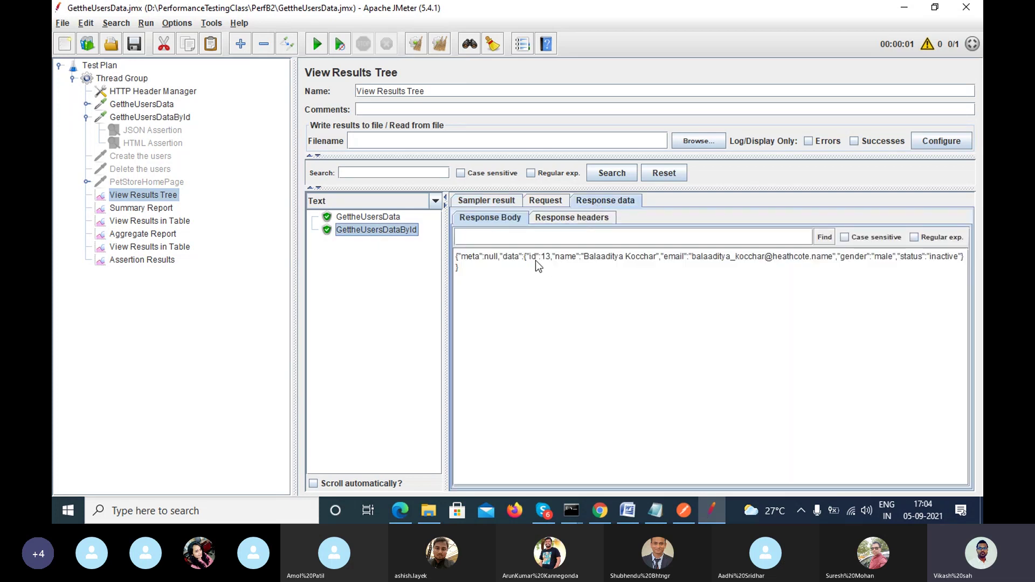
{"action": "left_click_drag", "start_coordinate": [530, 257], "coordinate": [911, 265]}
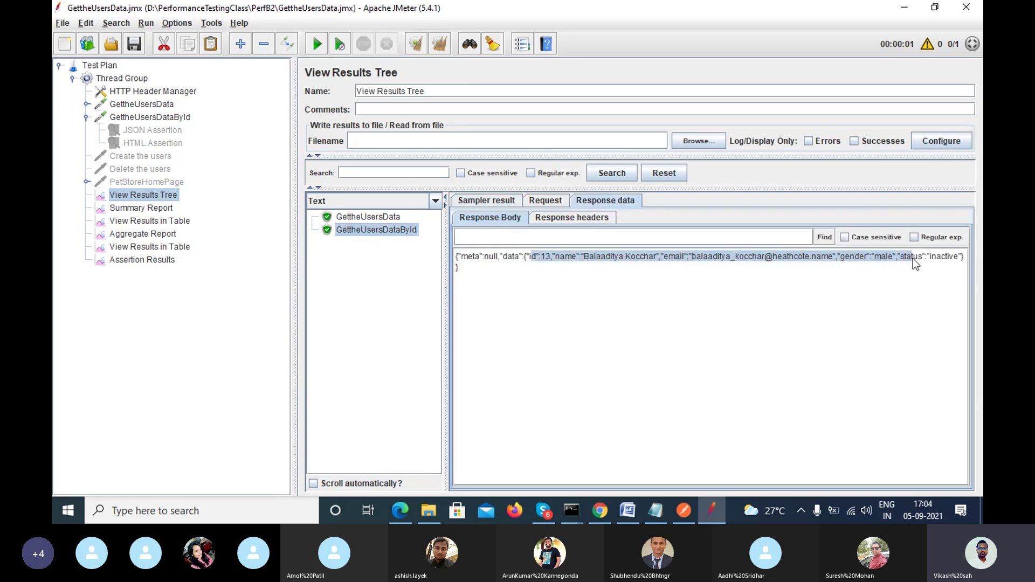
{"action": "left_click", "coordinate": [164, 130]}
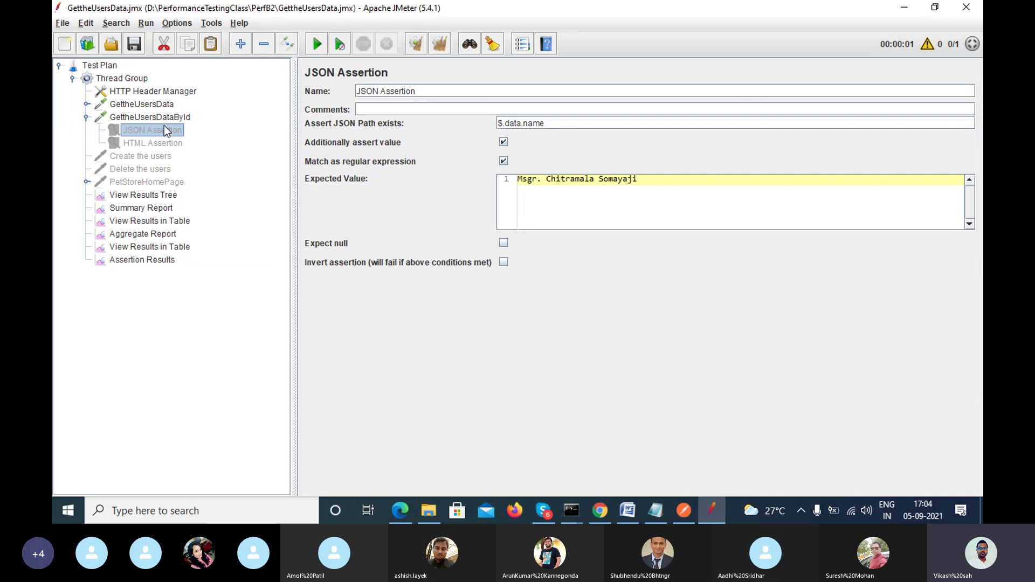
{"action": "left_click", "coordinate": [166, 117]}
{"action": "left_click", "coordinate": [508, 199]}
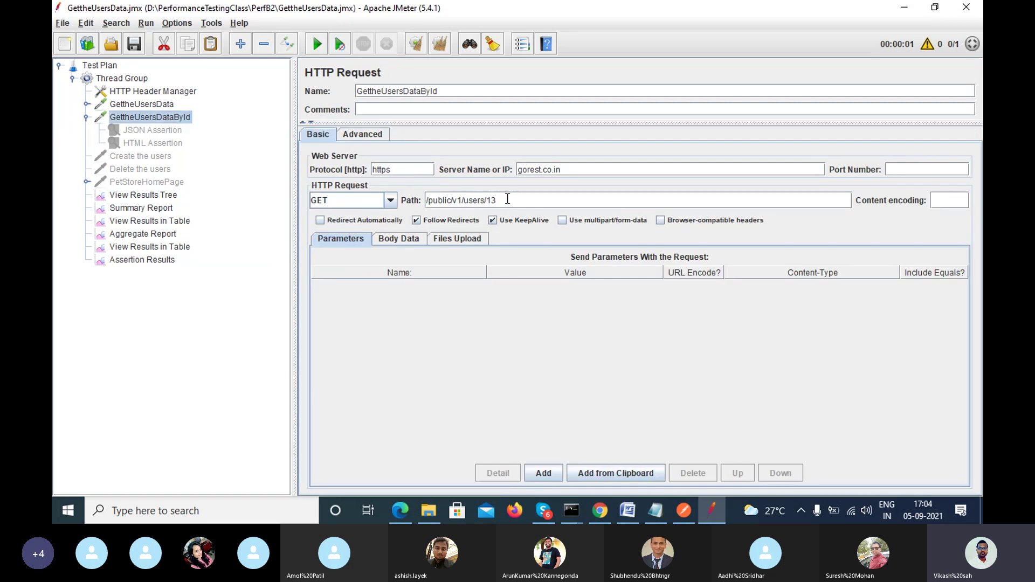
- Change the GettheUsersDataById path to /public/v1/users/13999
{"action": "left_click_drag", "start_coordinate": [463, 200], "coordinate": [484, 201]}
{"action": "left_click", "coordinate": [501, 201]}
{"action": "type", "text": "999"}
{"action": "left_click_drag", "start_coordinate": [486, 202], "coordinate": [517, 204]}
- Clear old results, run the test plan, and confirm the 404 response code
{"action": "left_click", "coordinate": [440, 43]}
{"action": "left_click", "coordinate": [323, 47]}
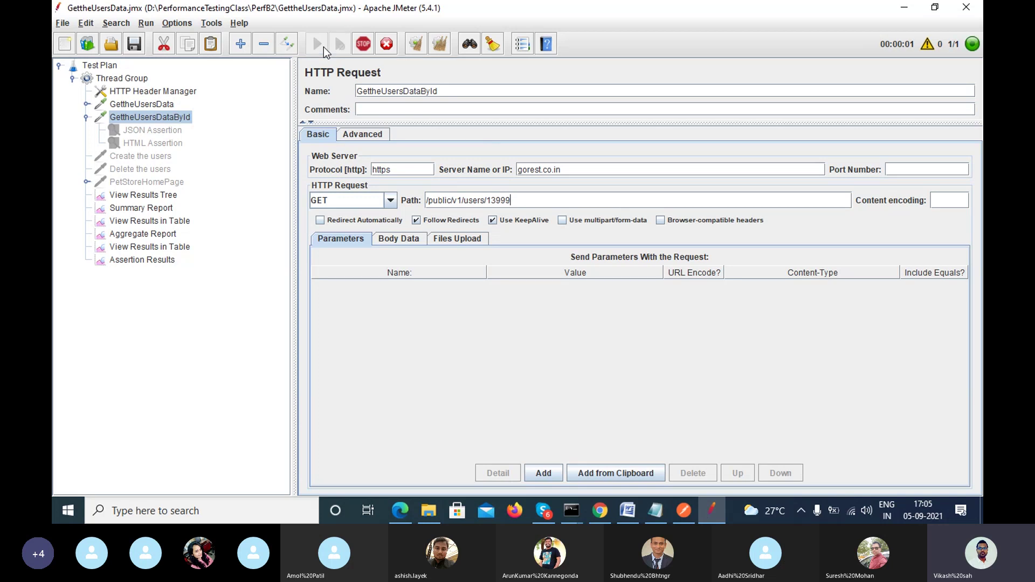
{"action": "left_click", "coordinate": [151, 195]}
{"action": "left_click", "coordinate": [377, 230]}
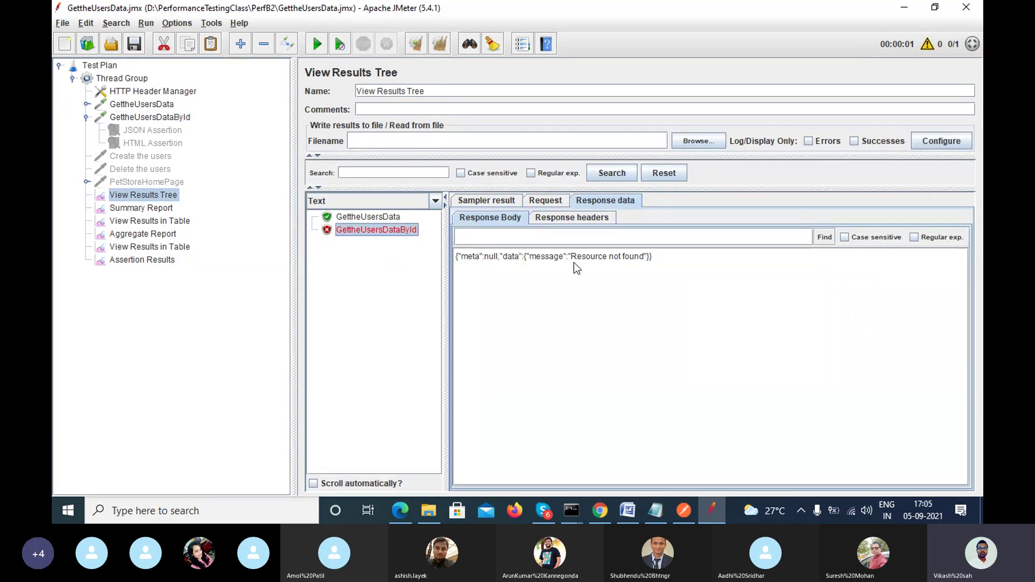
{"action": "left_click", "coordinate": [485, 201]}
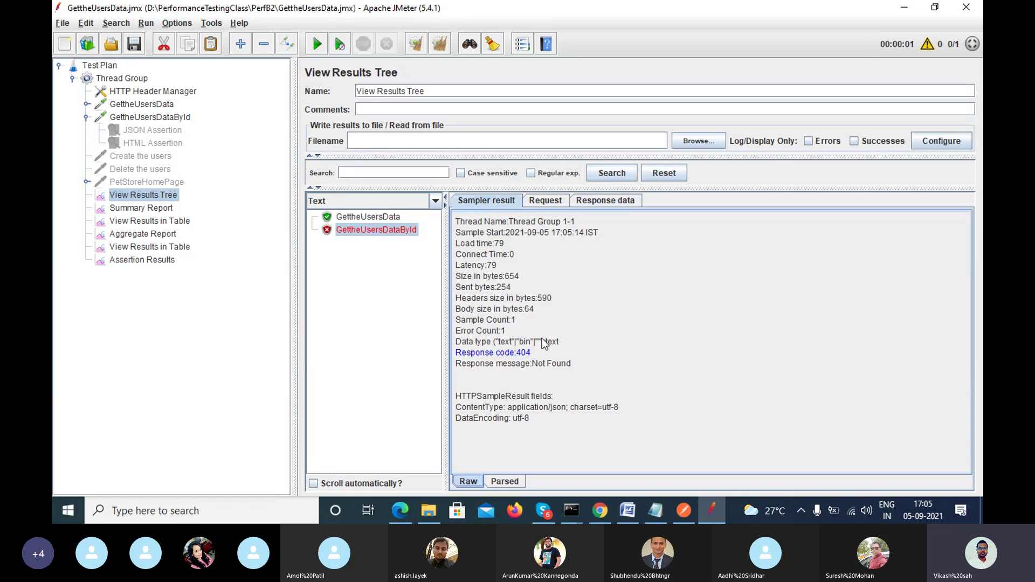
{"action": "left_click_drag", "start_coordinate": [539, 353], "coordinate": [517, 355]}
- Re-enable the Delete the users request and inspect its path
{"action": "left_click", "coordinate": [137, 170]}
{"action": "right_click", "coordinate": [137, 171]}
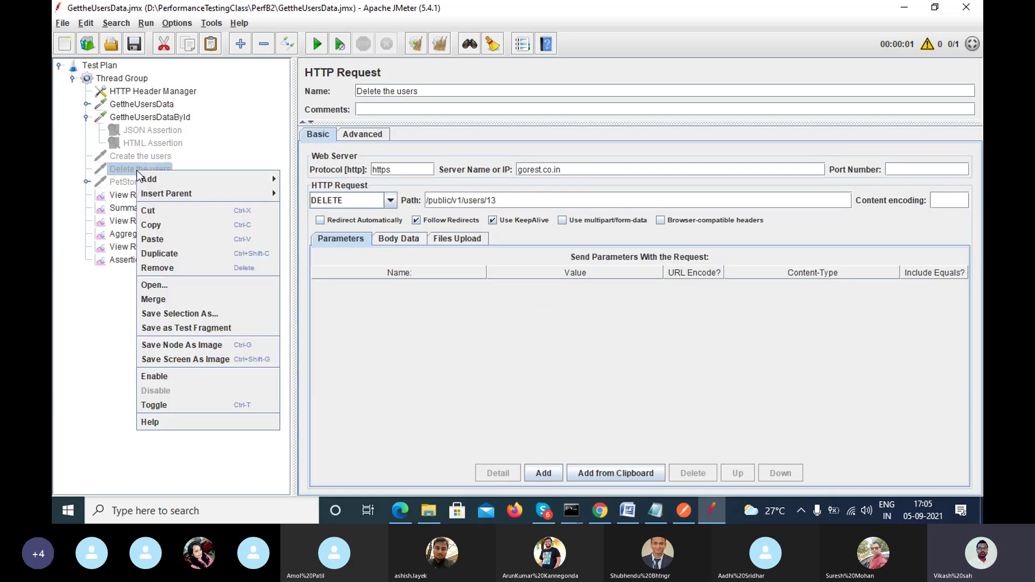
{"action": "left_click", "coordinate": [166, 381]}
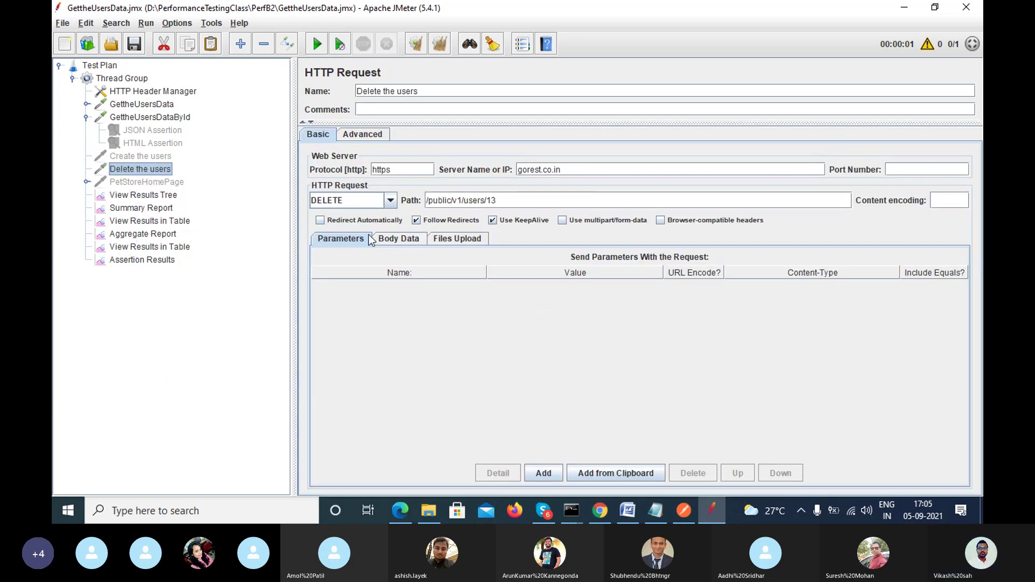
{"action": "left_click", "coordinate": [512, 201]}
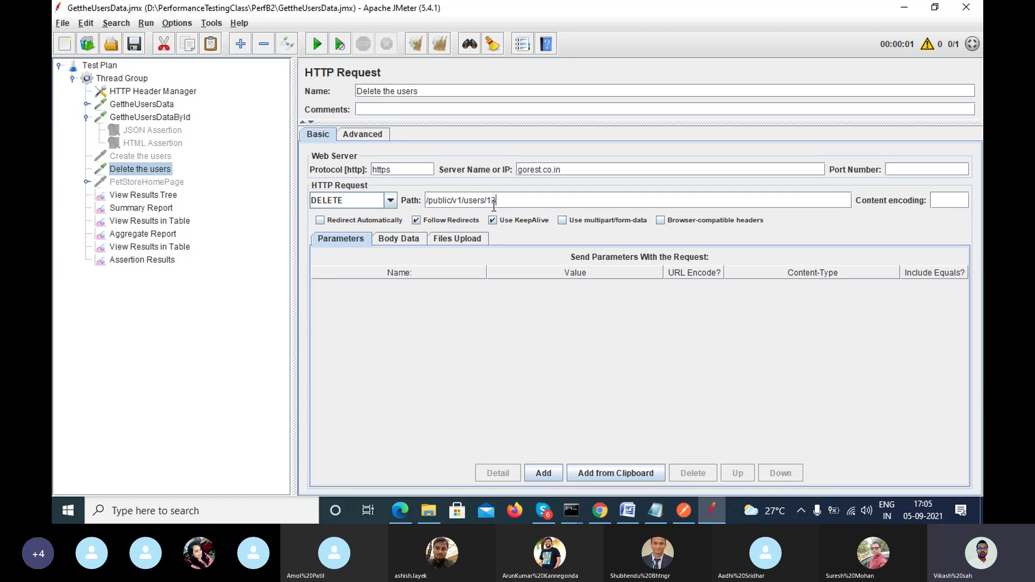
- Examine user id 13 in the Delete the users request path
{"action": "double_click", "coordinate": [490, 205]}
{"action": "left_click", "coordinate": [506, 201]}
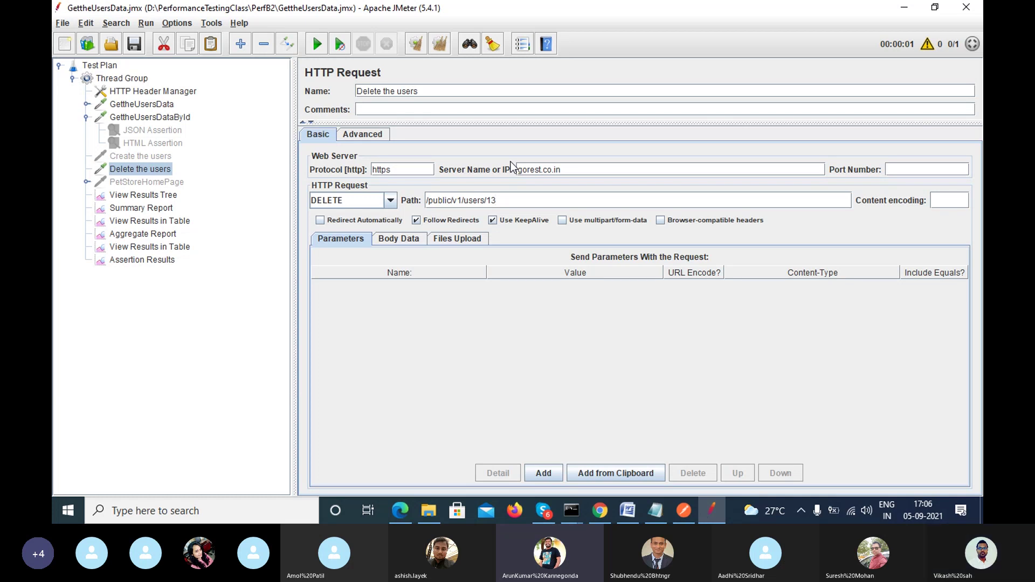
{"action": "key", "text": "shift+Left"}
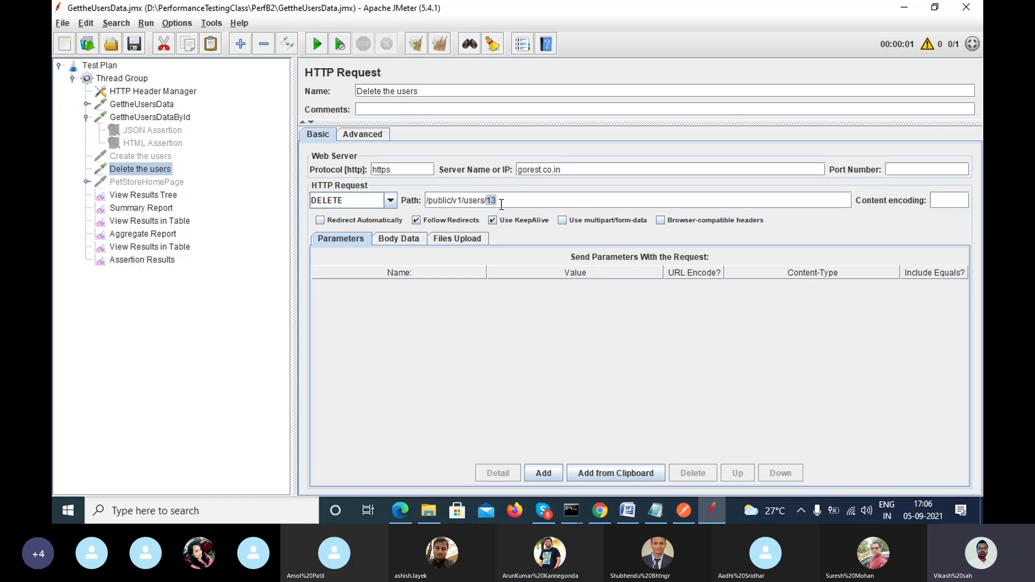
{"action": "key", "text": "Right"}
- Change the GettheUsersDataById path to the misspelled /public/v1/uss/13
{"action": "left_click", "coordinate": [161, 118]}
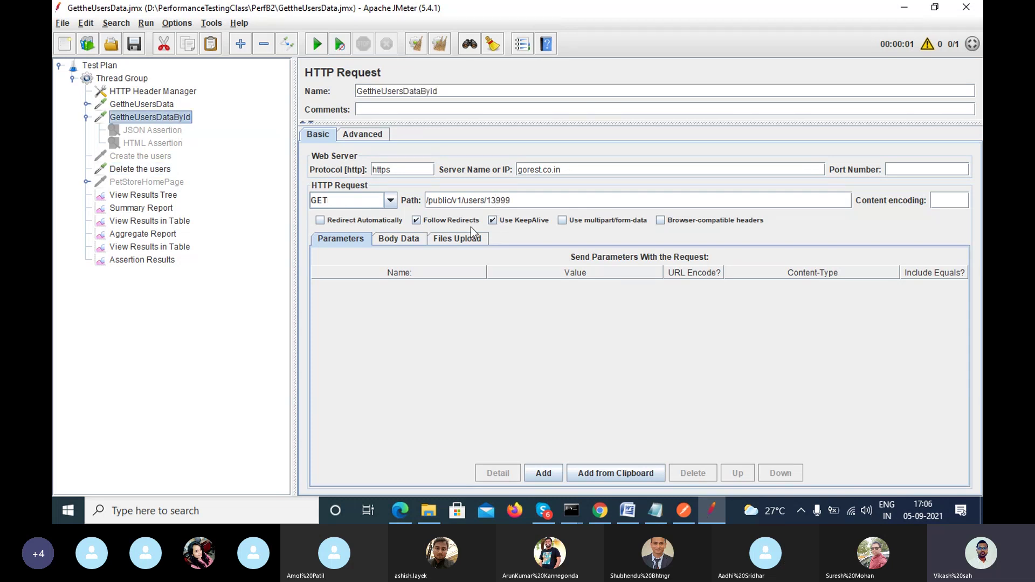
{"action": "left_click_drag", "start_coordinate": [491, 201], "coordinate": [516, 201]}
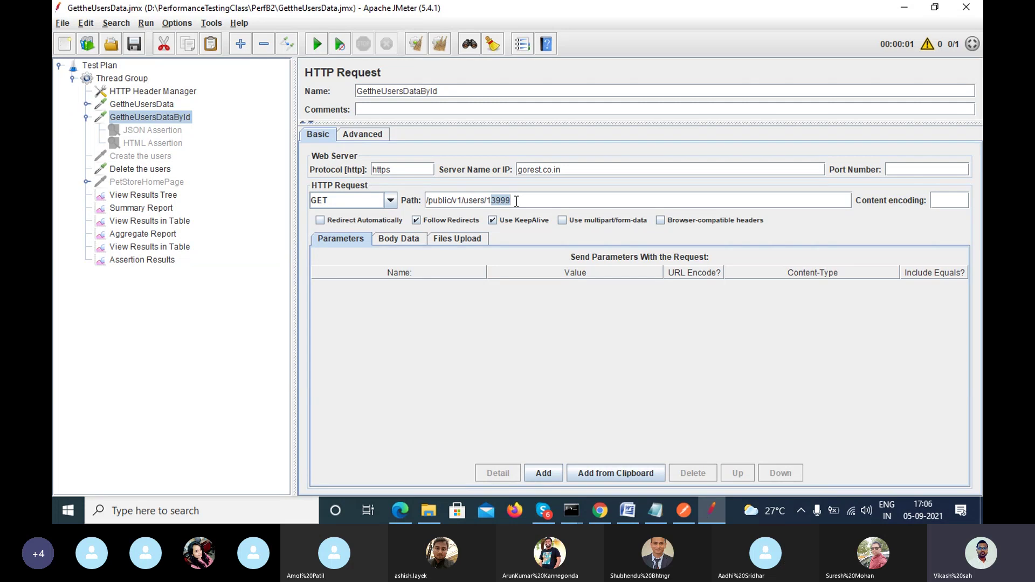
{"action": "left_click", "coordinate": [516, 201]}
{"action": "left_click_drag", "start_coordinate": [496, 201], "coordinate": [538, 201]}
{"action": "key", "text": "BackSpace"}
{"action": "key", "text": "BackSpace"}
{"action": "key", "text": "BackSpace"}
{"action": "left_click_drag", "start_coordinate": [568, 167], "coordinate": [522, 176]}
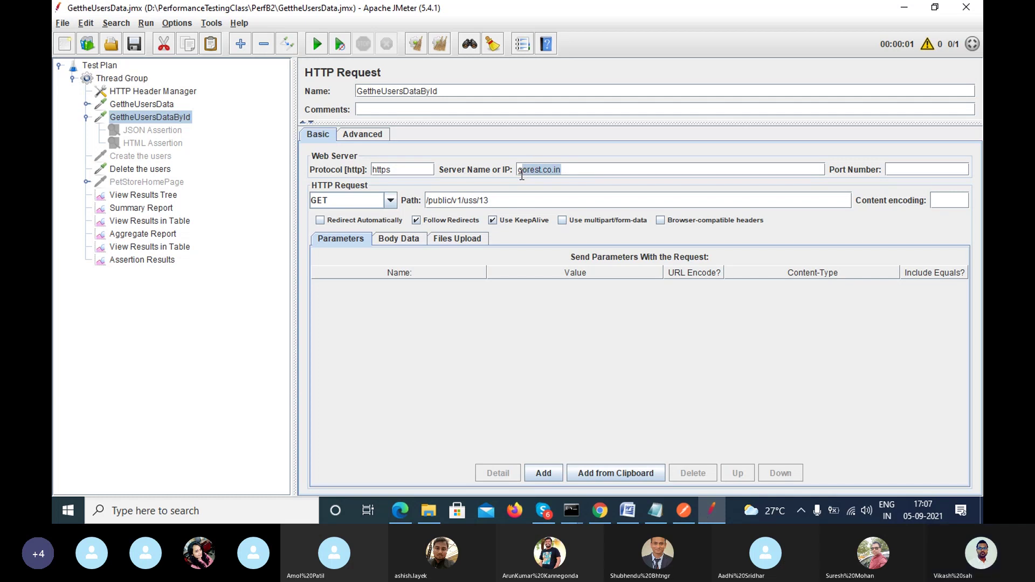
{"action": "double_click", "coordinate": [469, 200]}
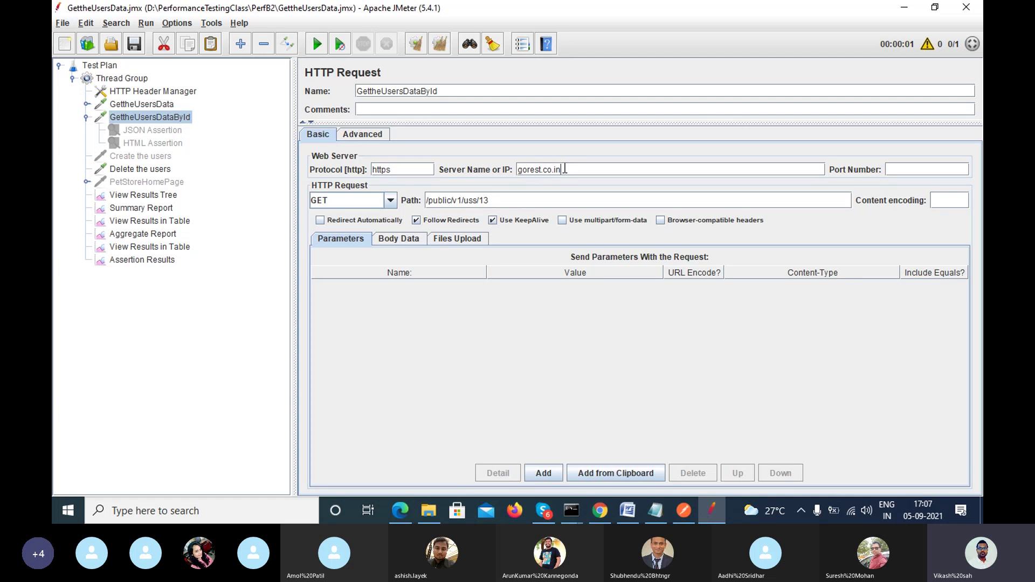
{"action": "left_click_drag", "start_coordinate": [568, 169], "coordinate": [514, 167]}
- Run the test plan and confirm the 404 Not Found response code and message
{"action": "left_click", "coordinate": [317, 43]}
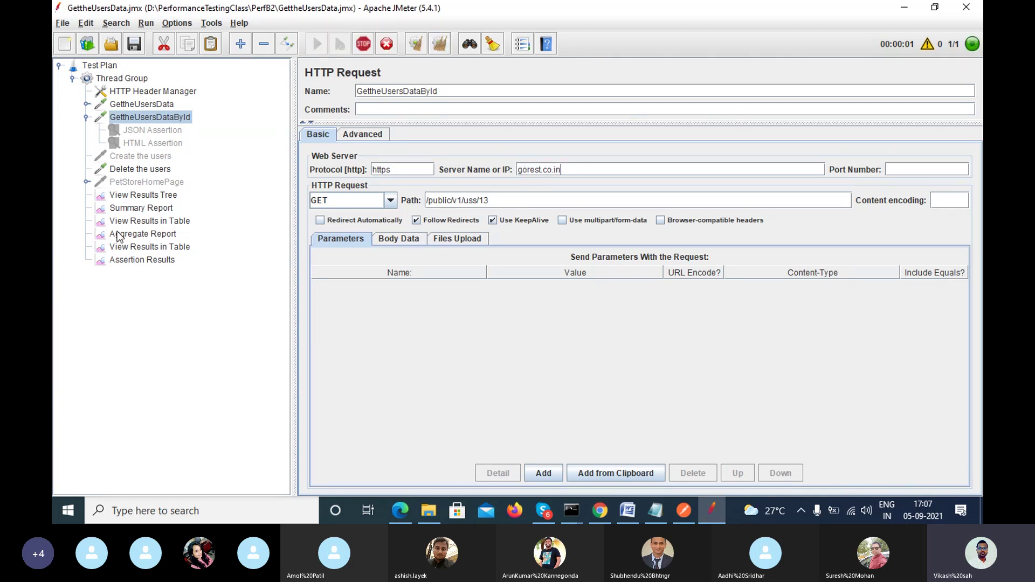
{"action": "left_click", "coordinate": [145, 196]}
{"action": "left_click", "coordinate": [372, 232]}
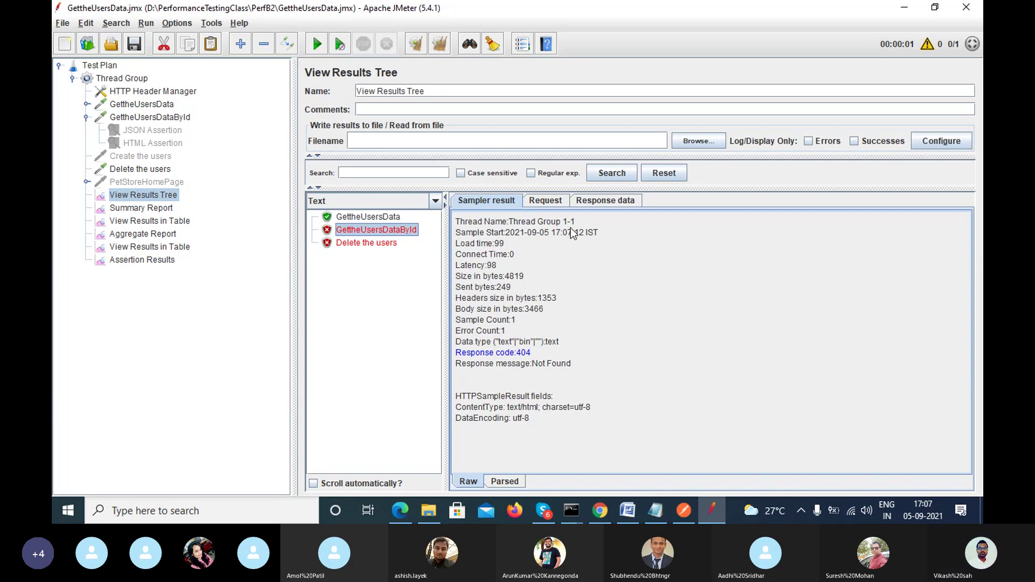
{"action": "left_click", "coordinate": [604, 203]}
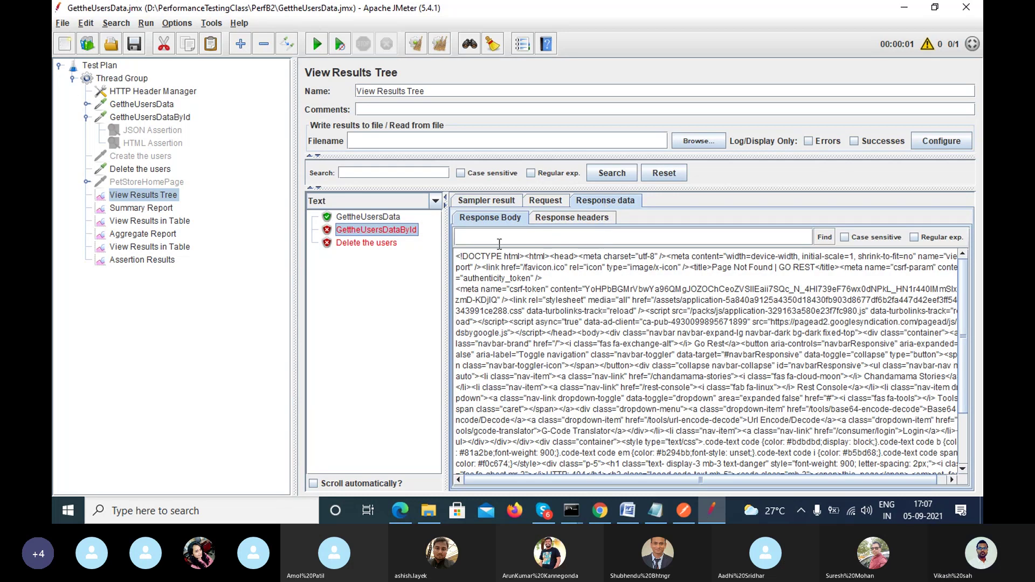
{"action": "left_click", "coordinate": [478, 202]}
{"action": "left_click_drag", "start_coordinate": [539, 345], "coordinate": [458, 352]}
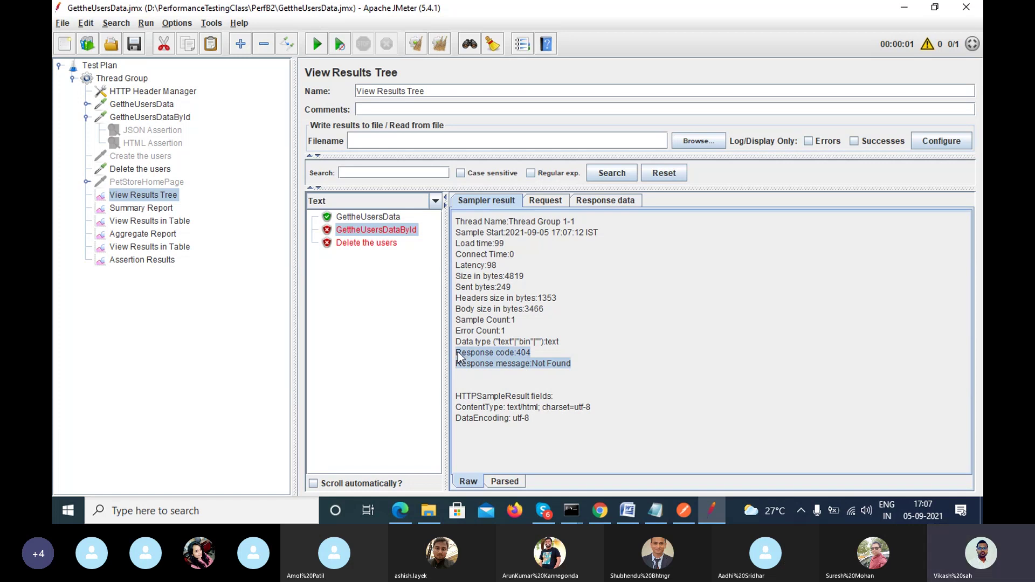
{"action": "left_click", "coordinate": [600, 510]}
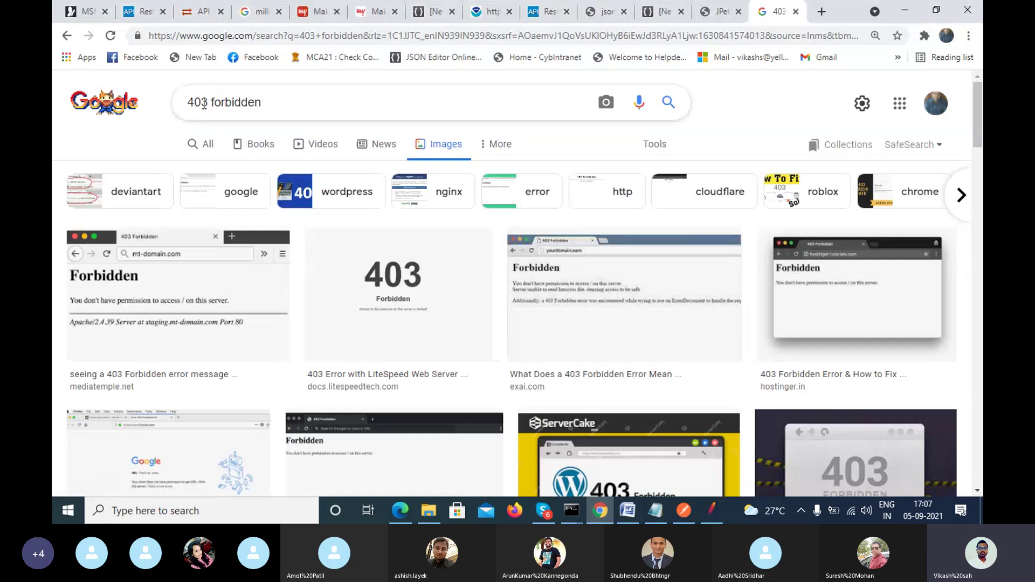
- Search Google Images for '404 not found' and browse the results
{"action": "left_click_drag", "start_coordinate": [201, 104], "coordinate": [273, 107]}
{"action": "type", "text": "4"}
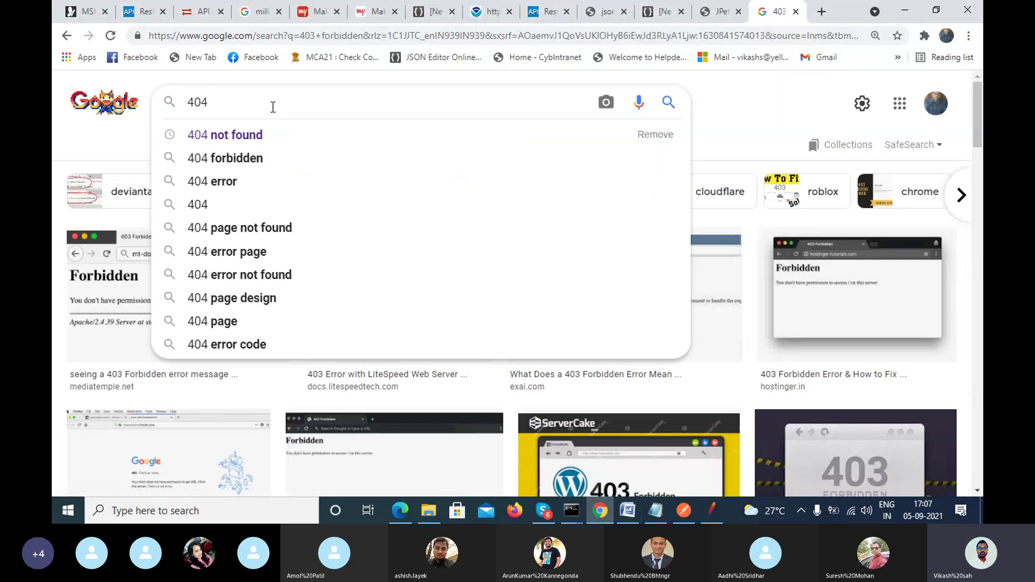
{"action": "type", "text": " Not"}
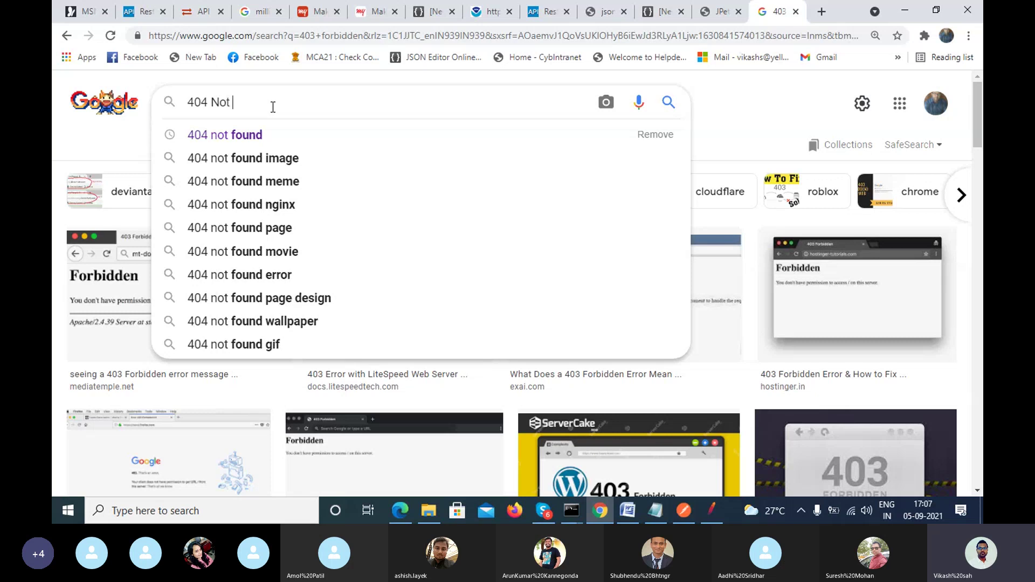
{"action": "key", "text": "Down"}
{"action": "key", "text": "Return"}
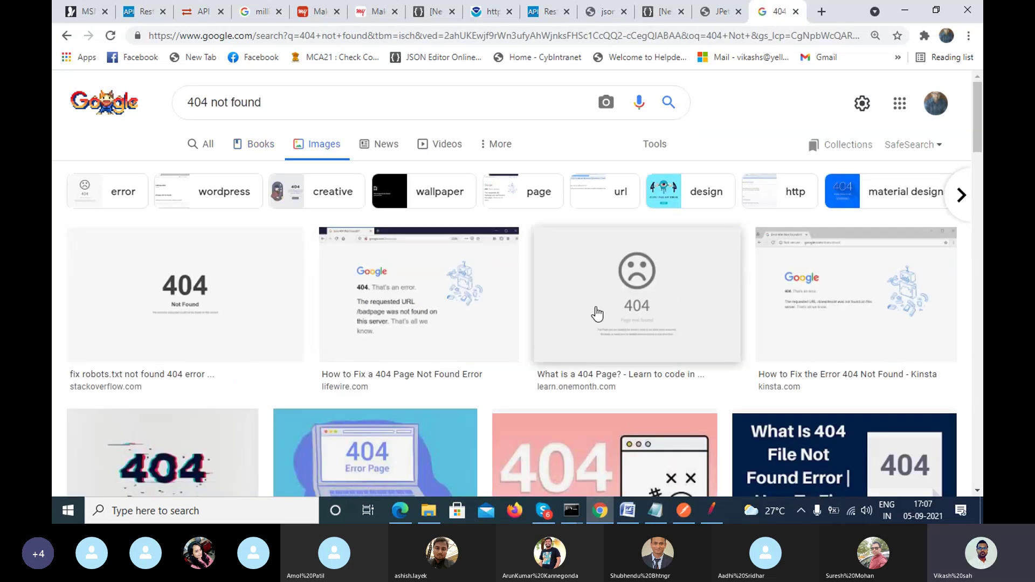
{"action": "scroll", "coordinate": [596, 313], "scroll_direction": "down", "scroll_amount": 3}
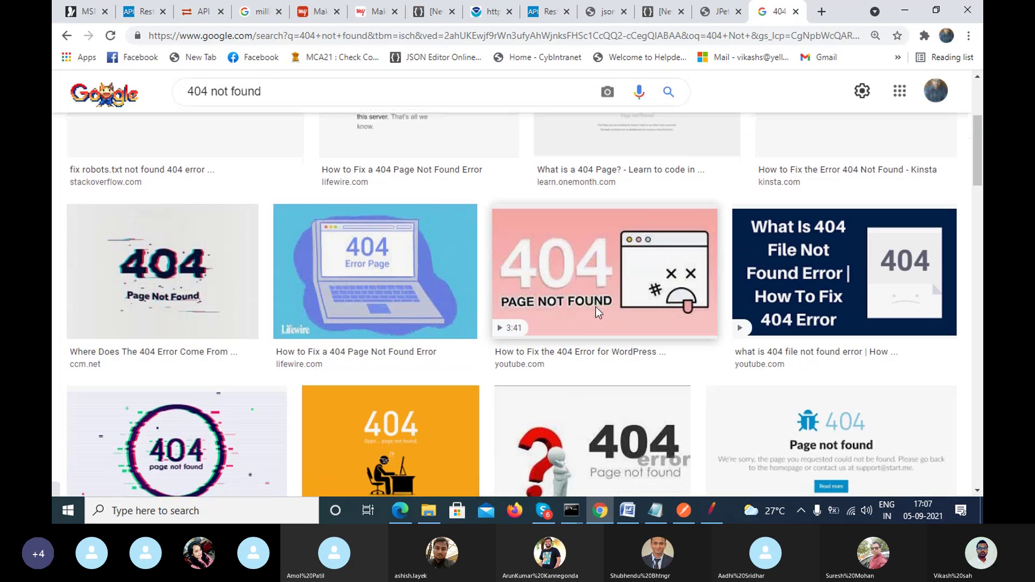
{"action": "scroll", "coordinate": [597, 312], "scroll_direction": "up", "scroll_amount": 3}
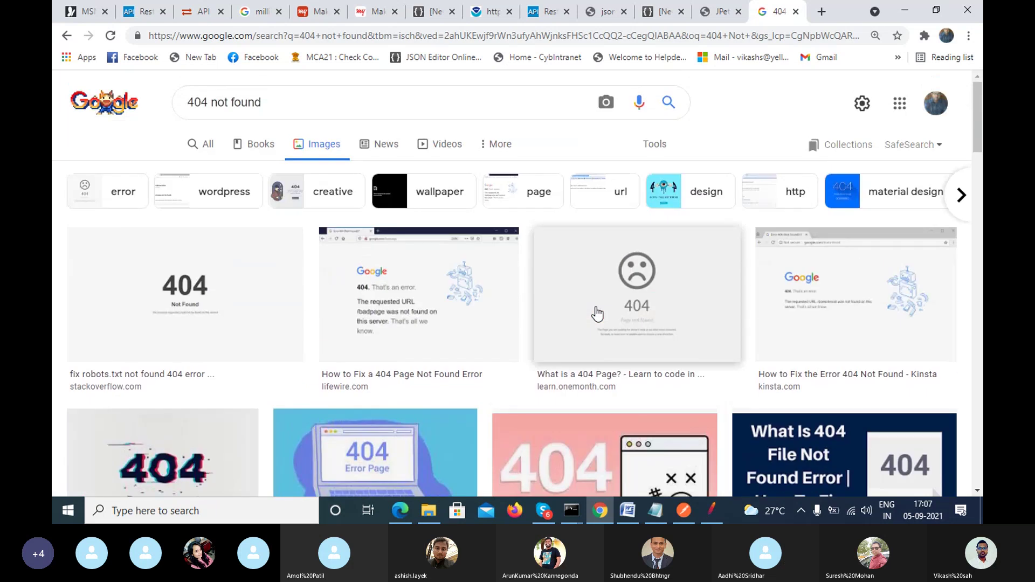
{"action": "scroll", "coordinate": [596, 312], "scroll_direction": "down", "scroll_amount": 4}
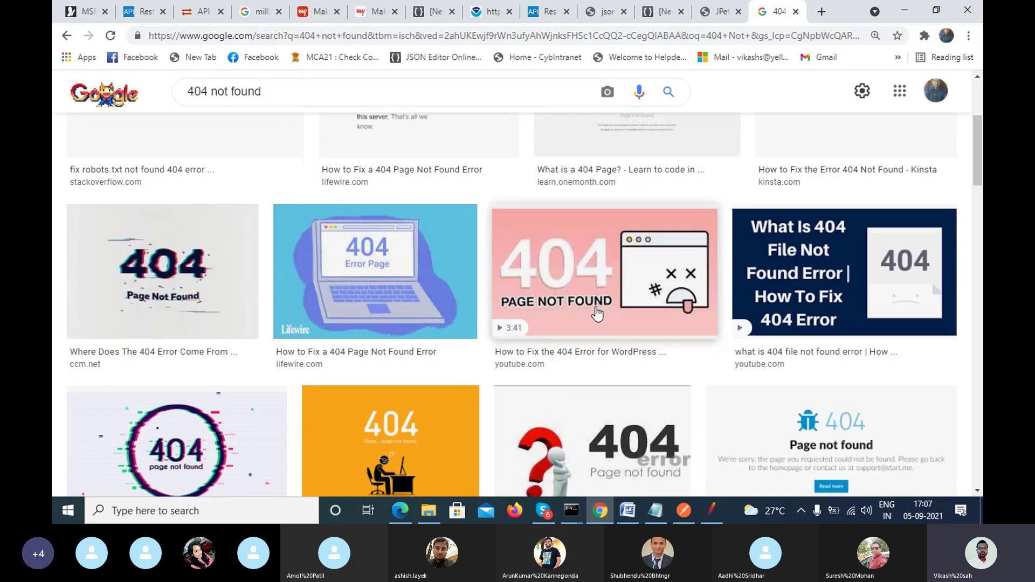
{"action": "scroll", "coordinate": [596, 310], "scroll_direction": "down", "scroll_amount": 2}
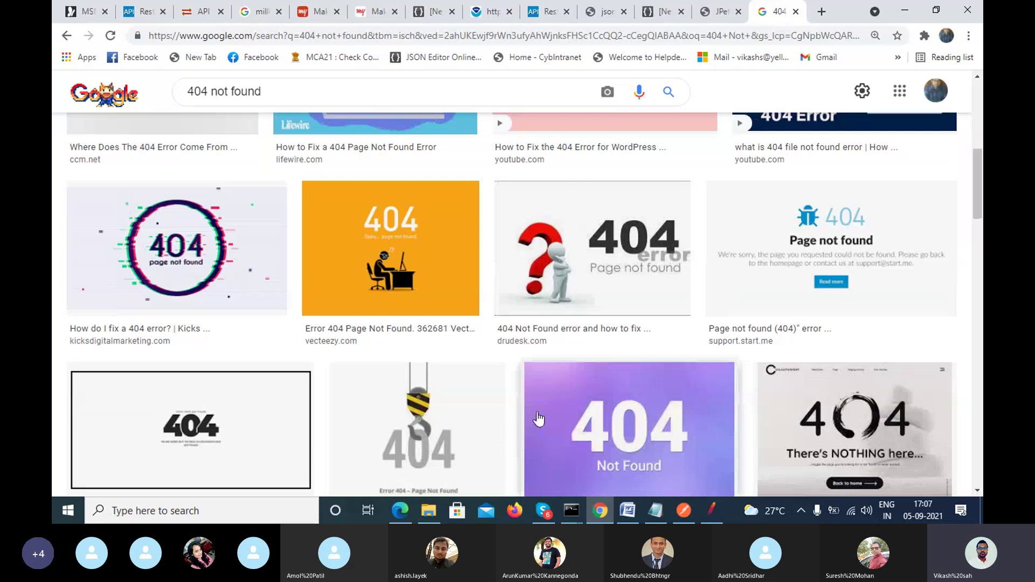
{"action": "scroll", "coordinate": [581, 365], "scroll_direction": "down", "scroll_amount": 4}
{"action": "scroll", "coordinate": [539, 417], "scroll_direction": "up", "scroll_amount": 6}
{"action": "scroll", "coordinate": [538, 418], "scroll_direction": "up", "scroll_amount": 5}
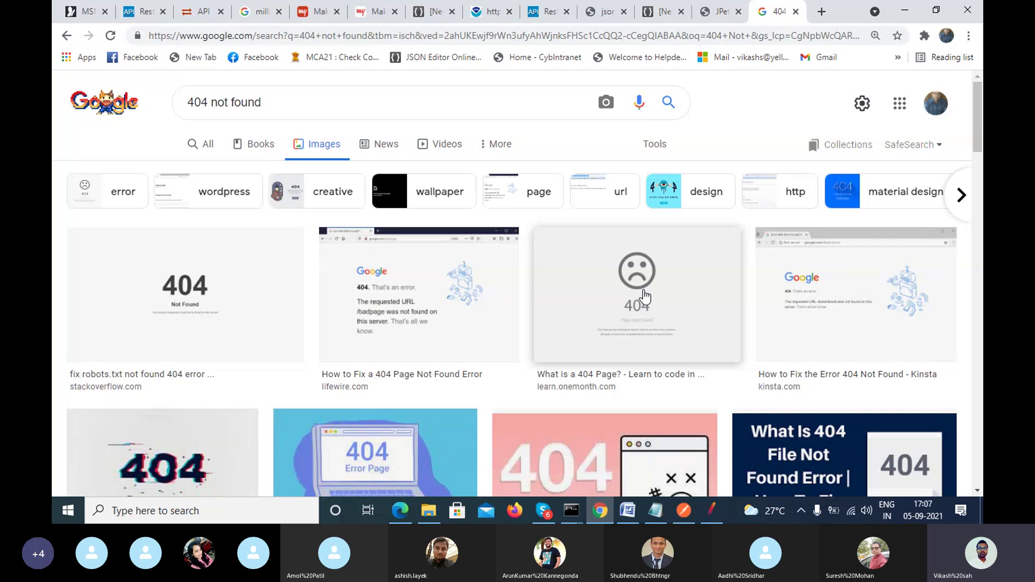
- Glance at JMeter's 404 result, then bring up the Word status-code table
{"action": "key", "text": "alt+Tab"}
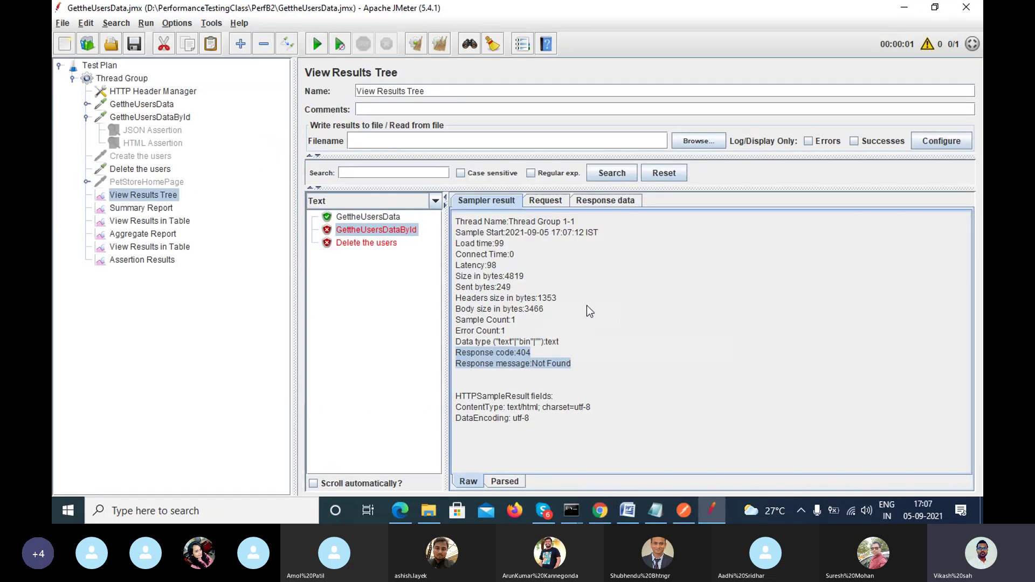
{"action": "key", "text": "alt+Tab"}
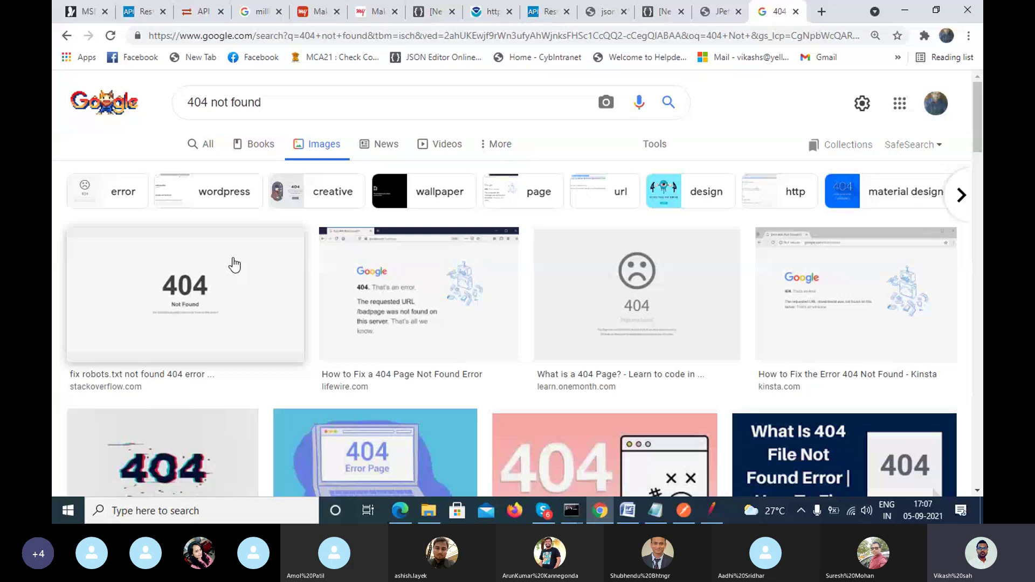
{"action": "left_click", "coordinate": [632, 515]}
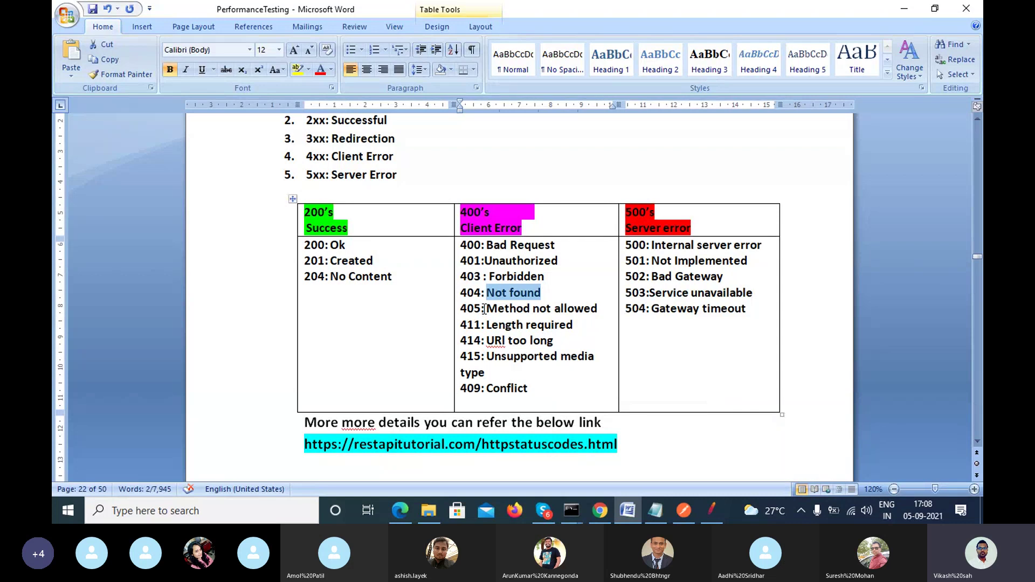
- Highlight '405: Method not allowed' in the 400's column, then return to JMeter
{"action": "left_click_drag", "start_coordinate": [486, 309], "coordinate": [601, 309]}
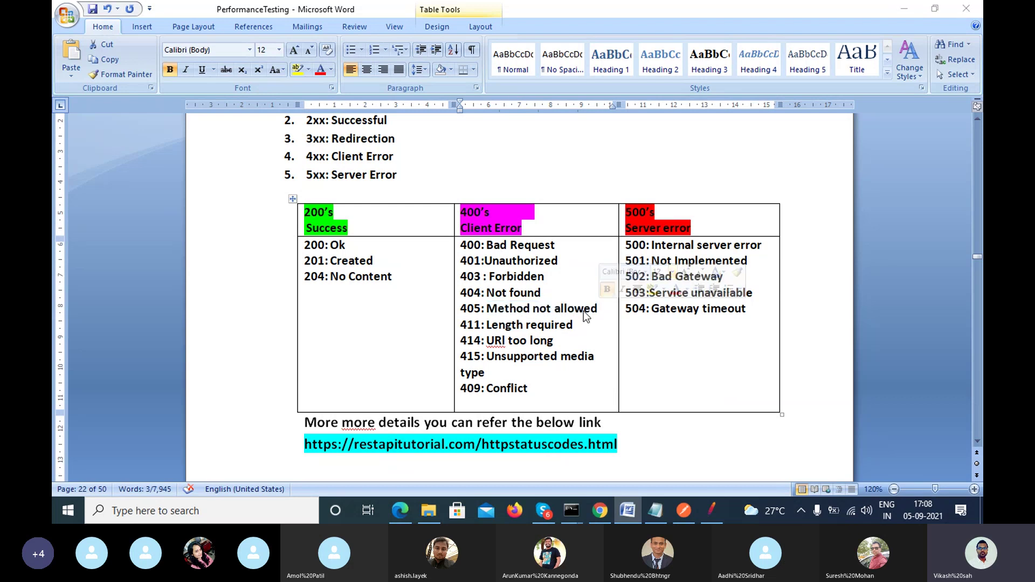
{"action": "left_click", "coordinate": [600, 510]}
{"action": "left_click", "coordinate": [712, 510]}
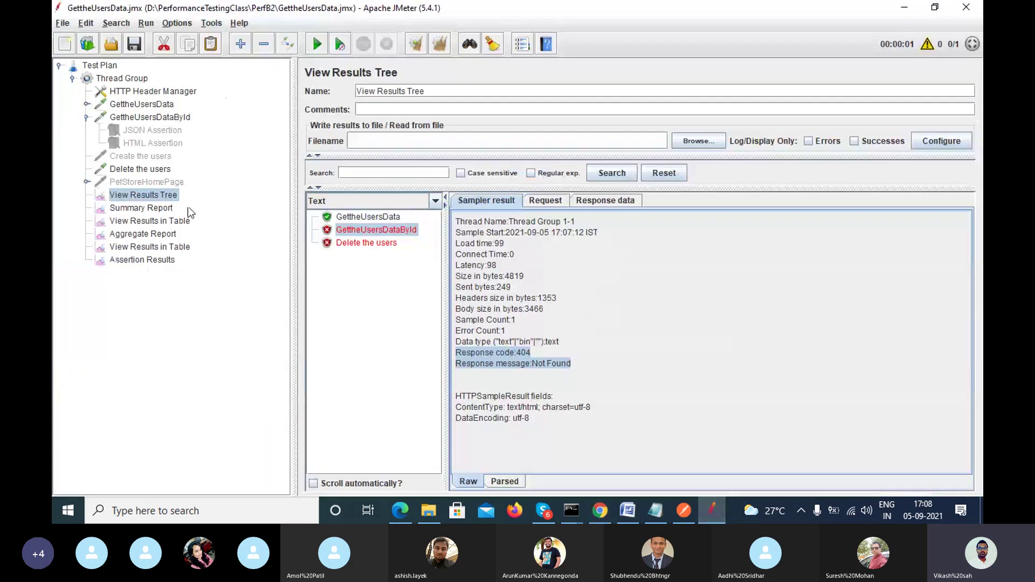
- Re-enable the Create the users request and change its method from POST to GET
{"action": "left_click", "coordinate": [149, 120]}
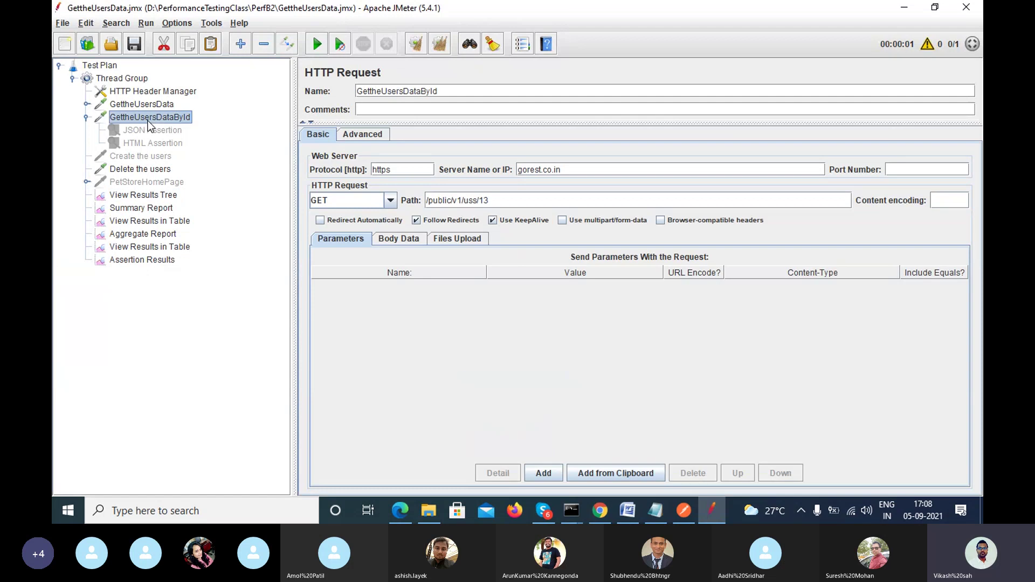
{"action": "left_click", "coordinate": [146, 156]}
{"action": "right_click", "coordinate": [145, 155]}
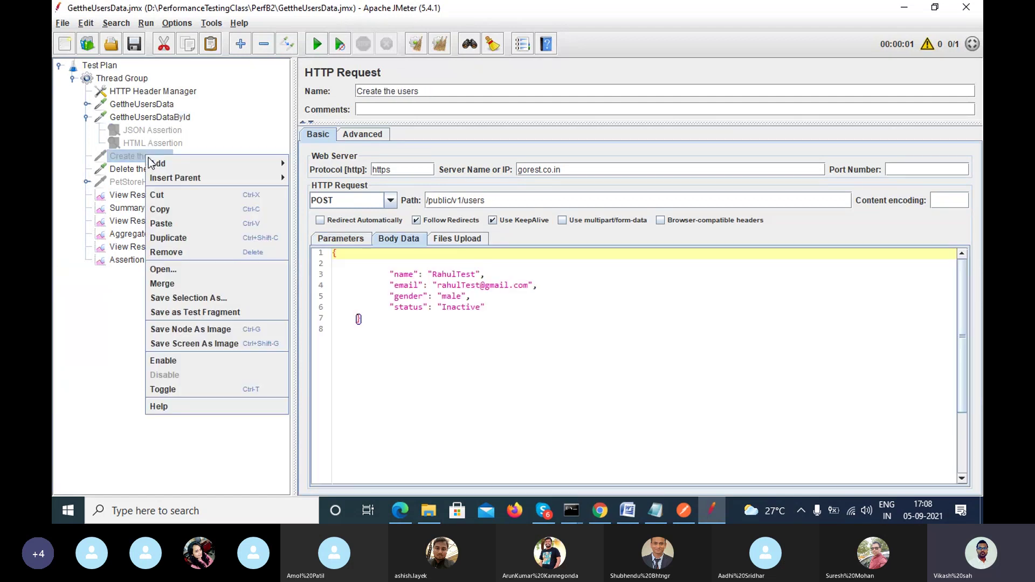
{"action": "left_click", "coordinate": [167, 357]}
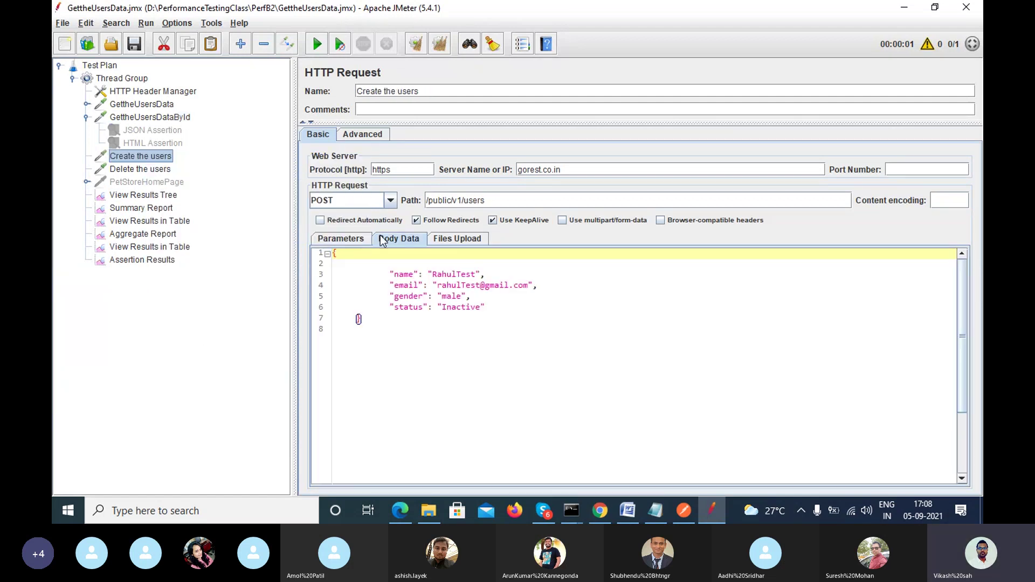
{"action": "left_click", "coordinate": [389, 202]}
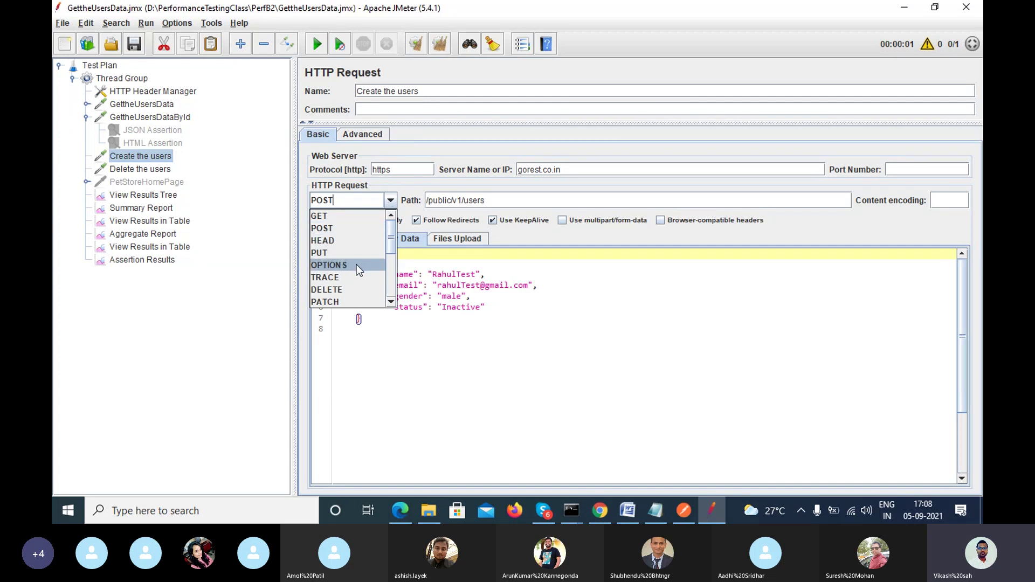
{"action": "left_click", "coordinate": [332, 215]}
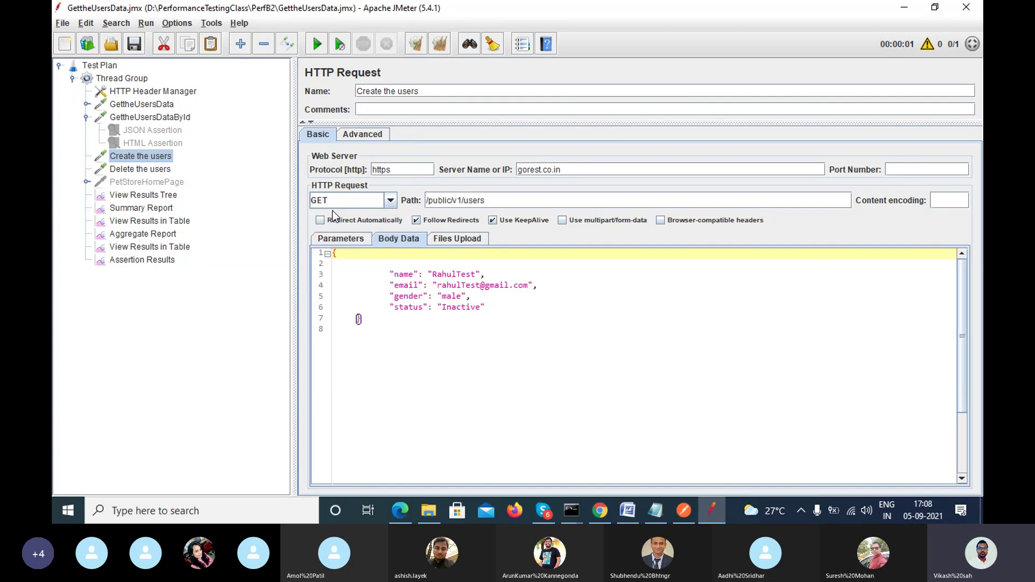
{"action": "left_click", "coordinate": [389, 201]}
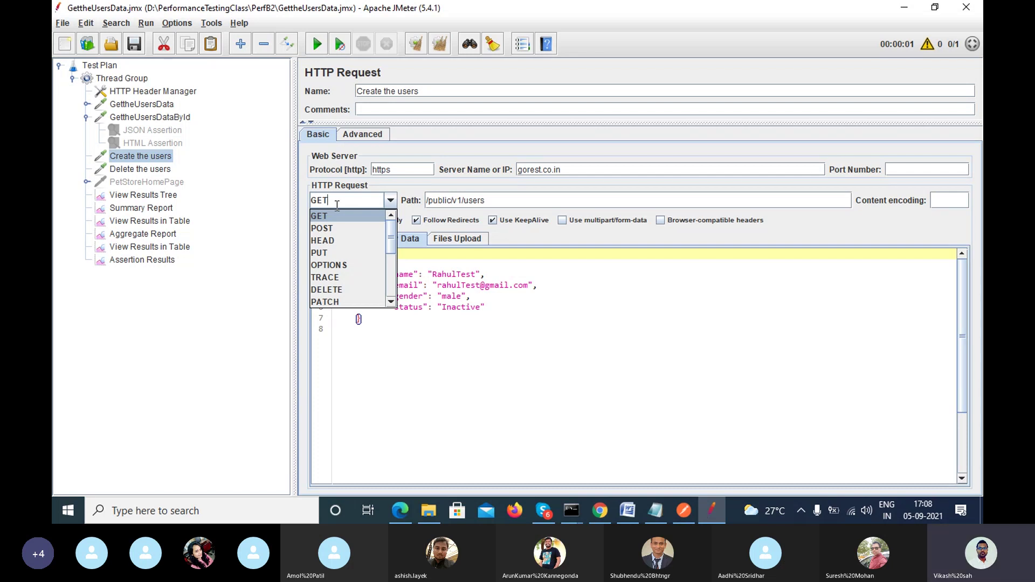
{"action": "left_click", "coordinate": [627, 510]}
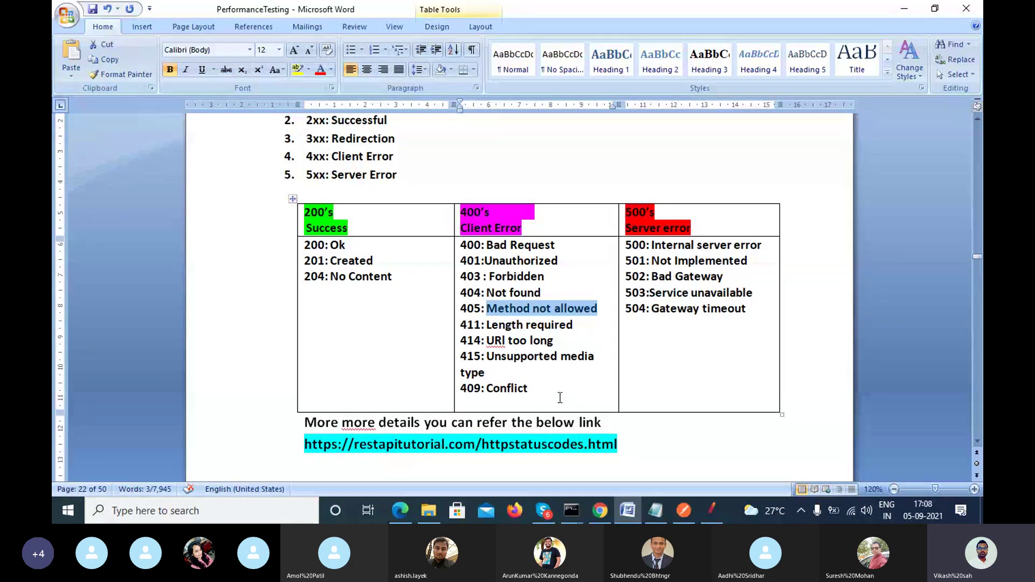
- Highlight the 411 to 409 client error entries and the restapitutorial reference link
{"action": "left_click_drag", "start_coordinate": [528, 388], "coordinate": [471, 324]}
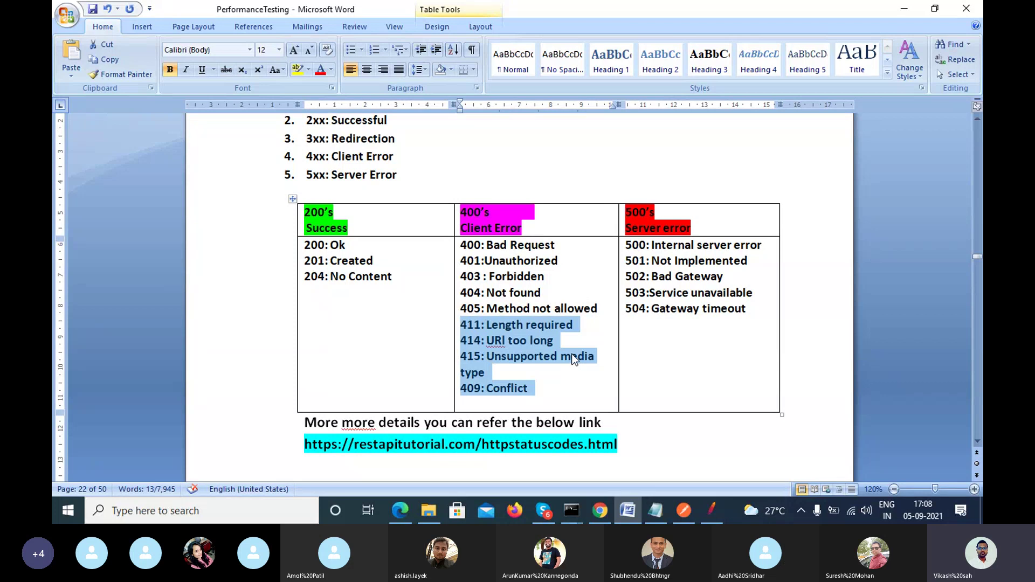
{"action": "left_click", "coordinate": [559, 382]}
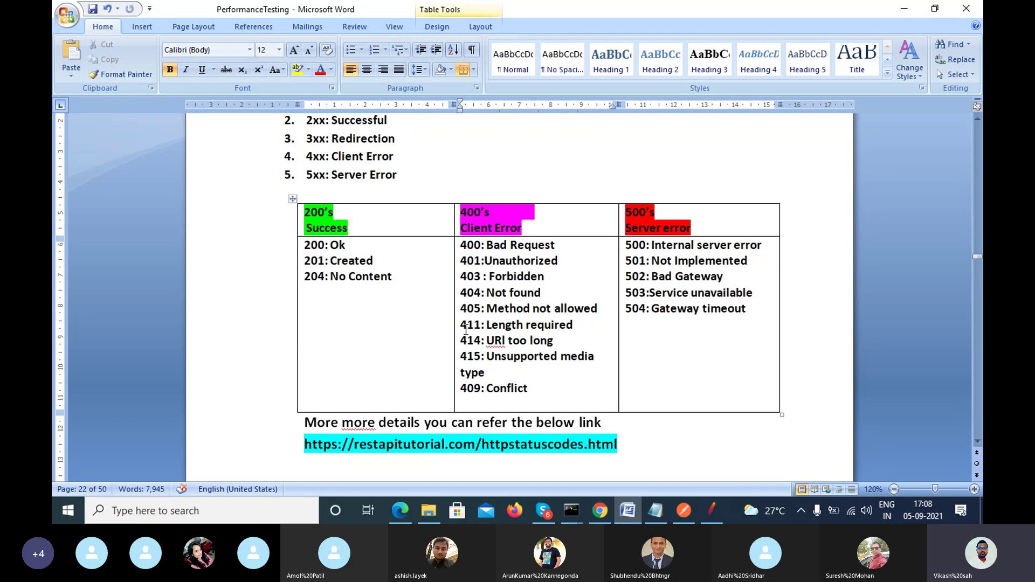
{"action": "left_click_drag", "start_coordinate": [662, 454], "coordinate": [288, 439]}
{"action": "key", "text": "ctrl+c"}
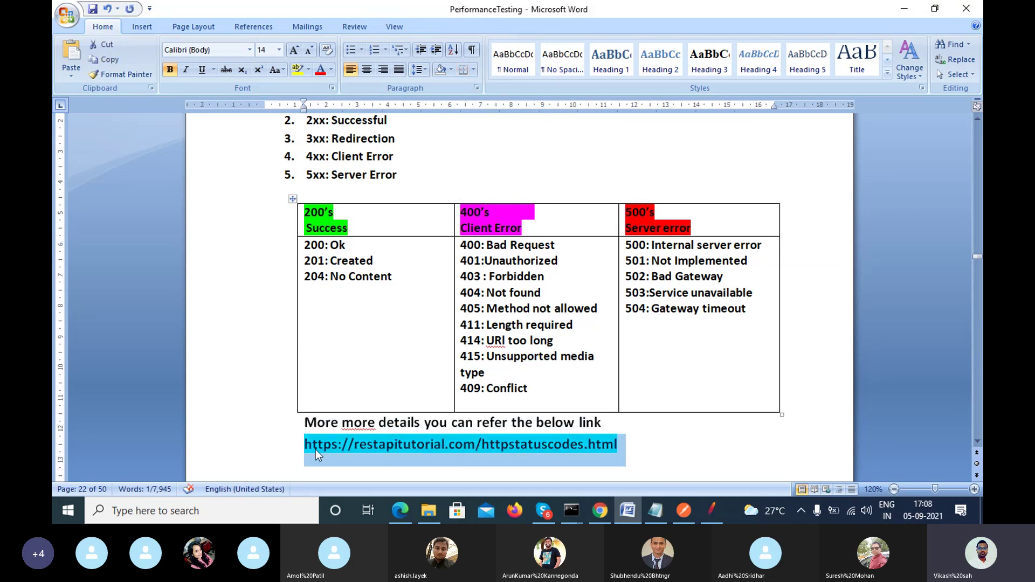
{"action": "left_click", "coordinate": [594, 511]}
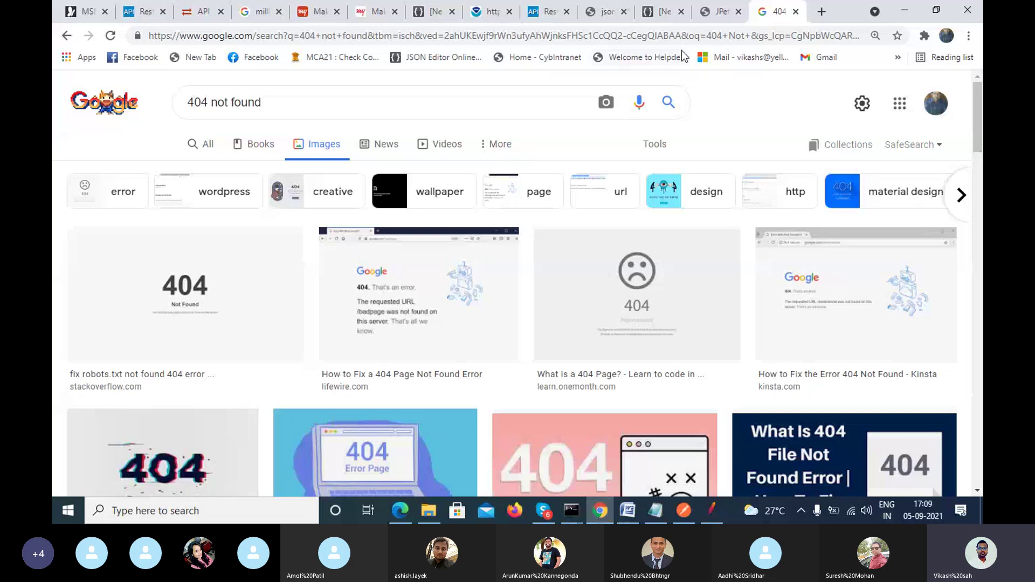
{"action": "left_click", "coordinate": [681, 38]}
{"action": "key", "text": "ctrl+v"}
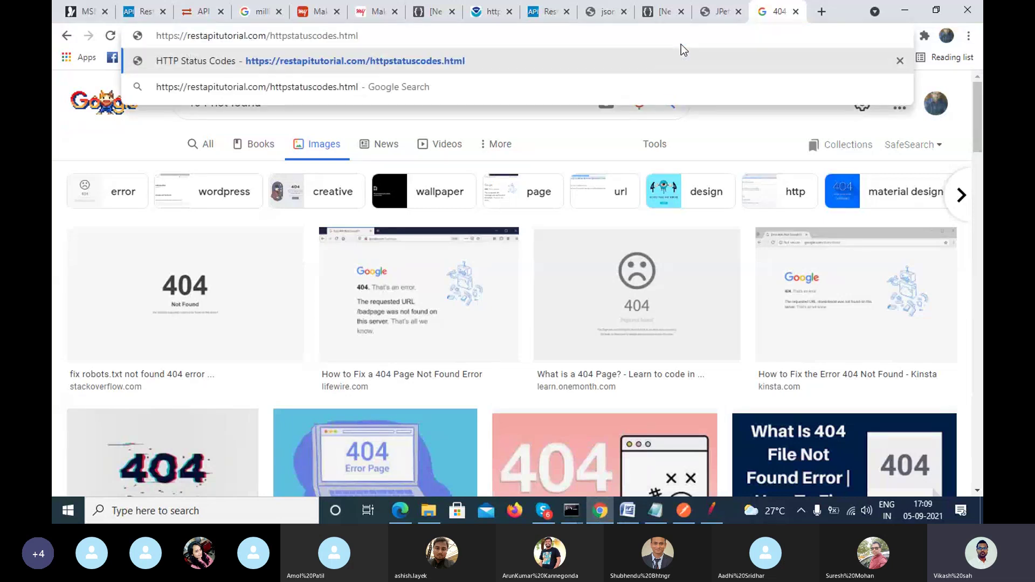
{"action": "key", "text": "Return"}
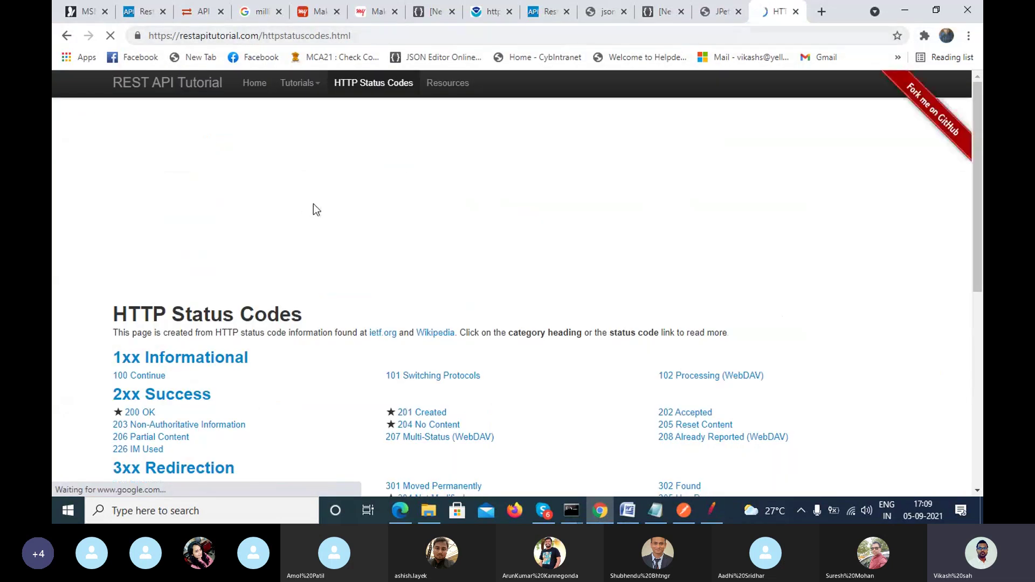
{"action": "scroll", "coordinate": [313, 204], "scroll_direction": "down", "scroll_amount": 5}
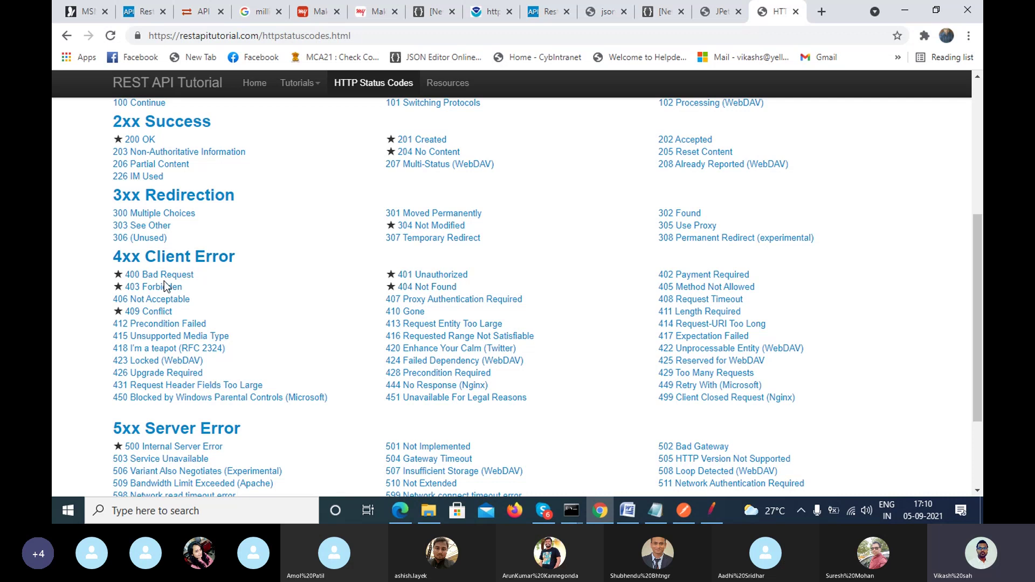
{"action": "scroll", "coordinate": [244, 308], "scroll_direction": "up", "scroll_amount": 1}
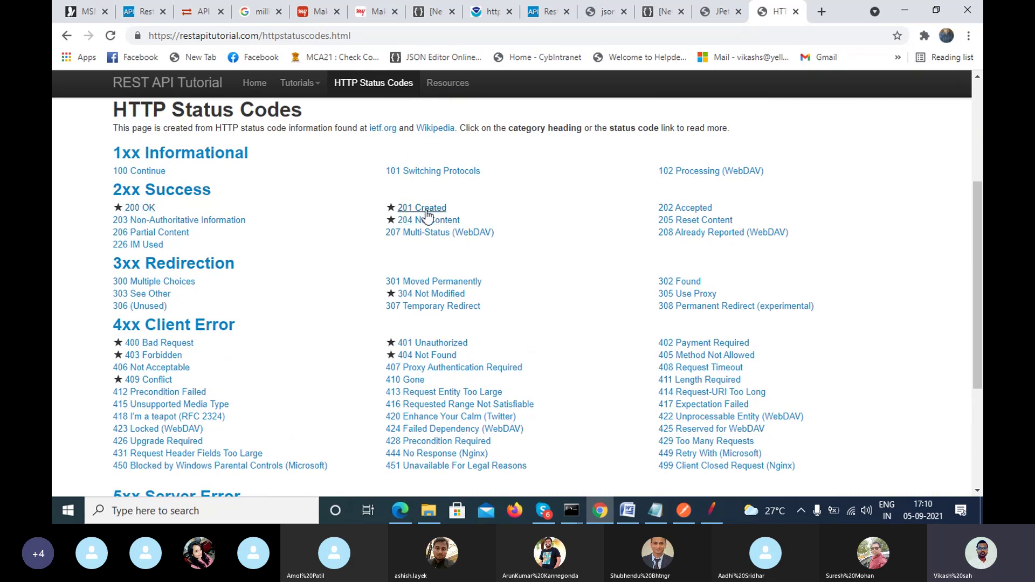
{"action": "scroll", "coordinate": [427, 225], "scroll_direction": "down", "scroll_amount": 4}
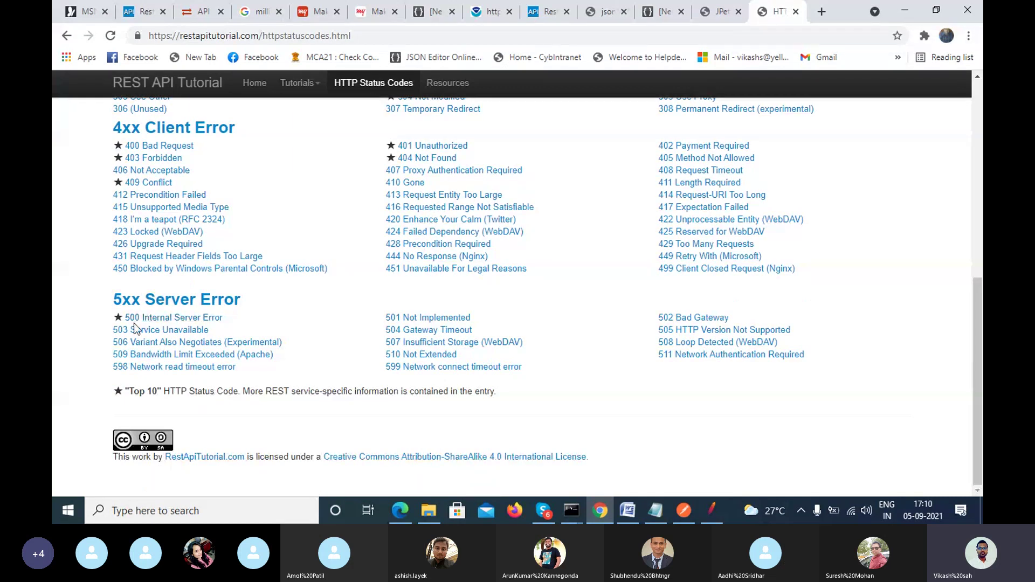
{"action": "left_click", "coordinate": [627, 510]}
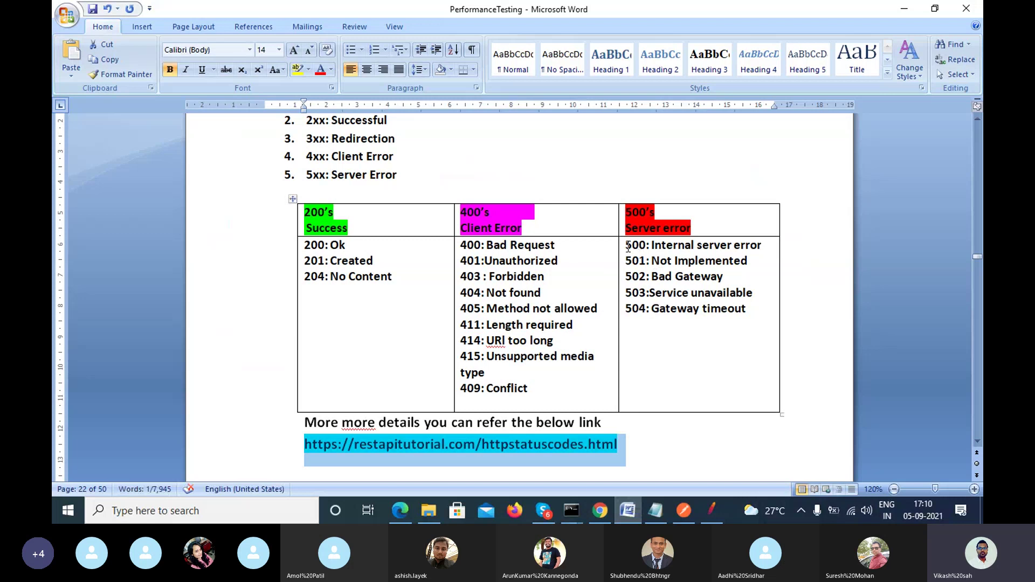
{"action": "left_click_drag", "start_coordinate": [627, 247], "coordinate": [756, 302]}
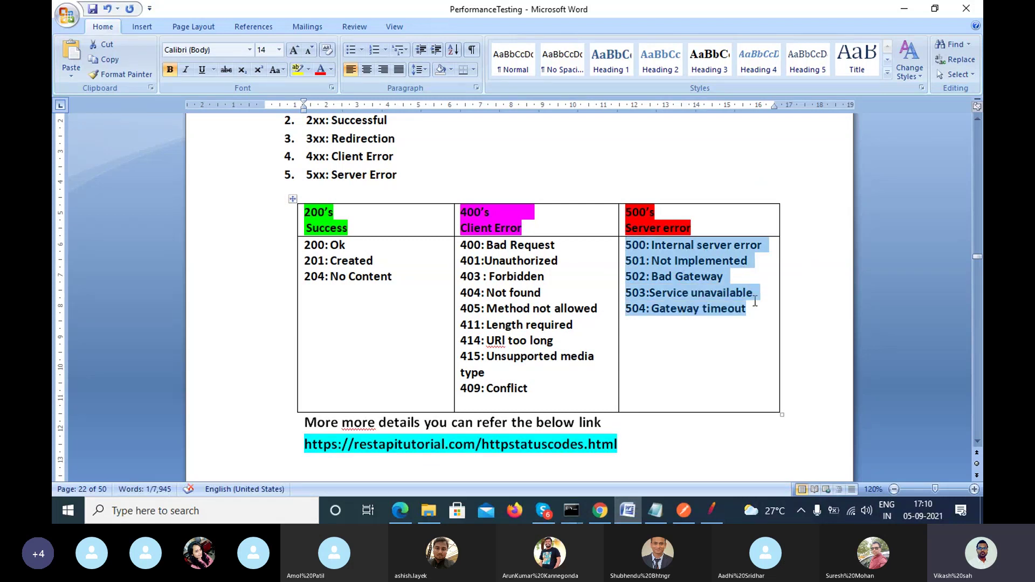
{"action": "left_click", "coordinate": [735, 275]}
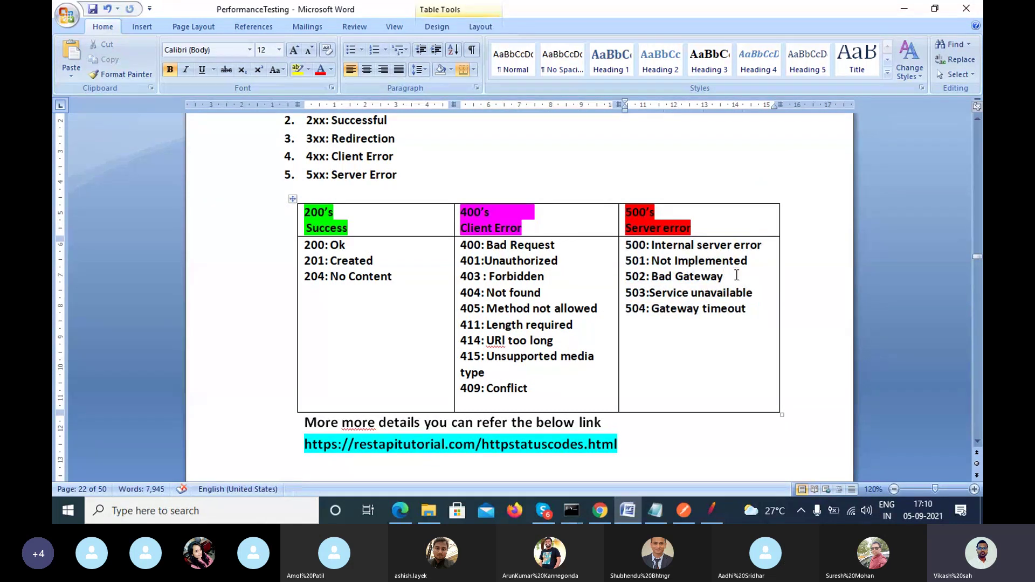
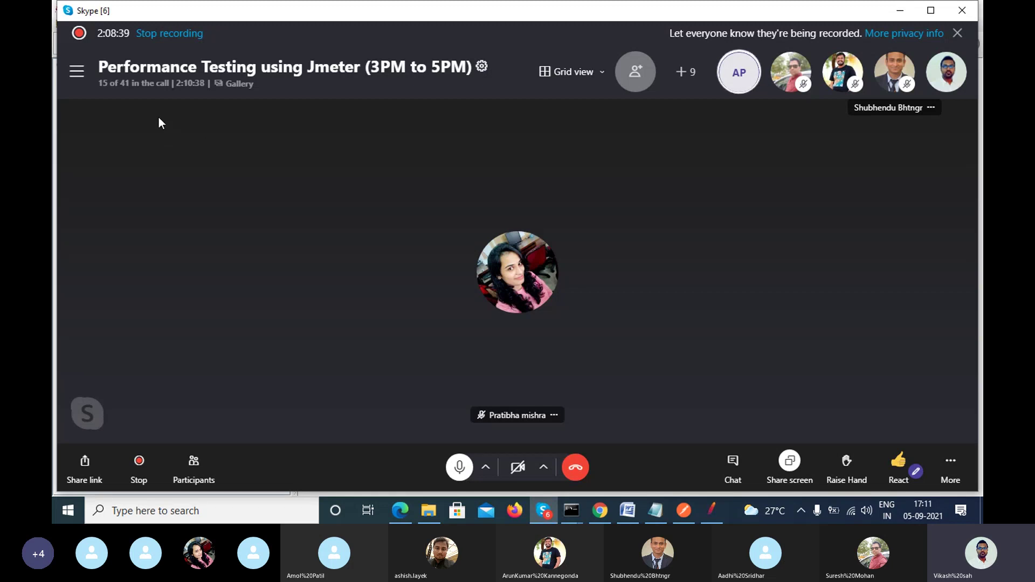
- Check the Skype call's participant list, then switch to the GettheUsersData.jmx test plan in JMeter
{"action": "left_click", "coordinate": [141, 84]}
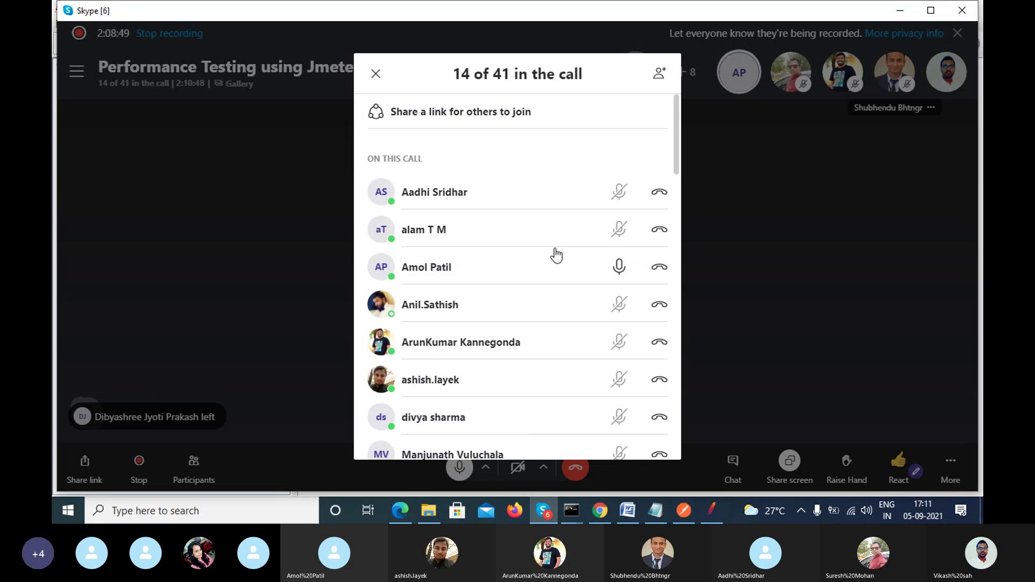
{"action": "left_click", "coordinate": [374, 79]}
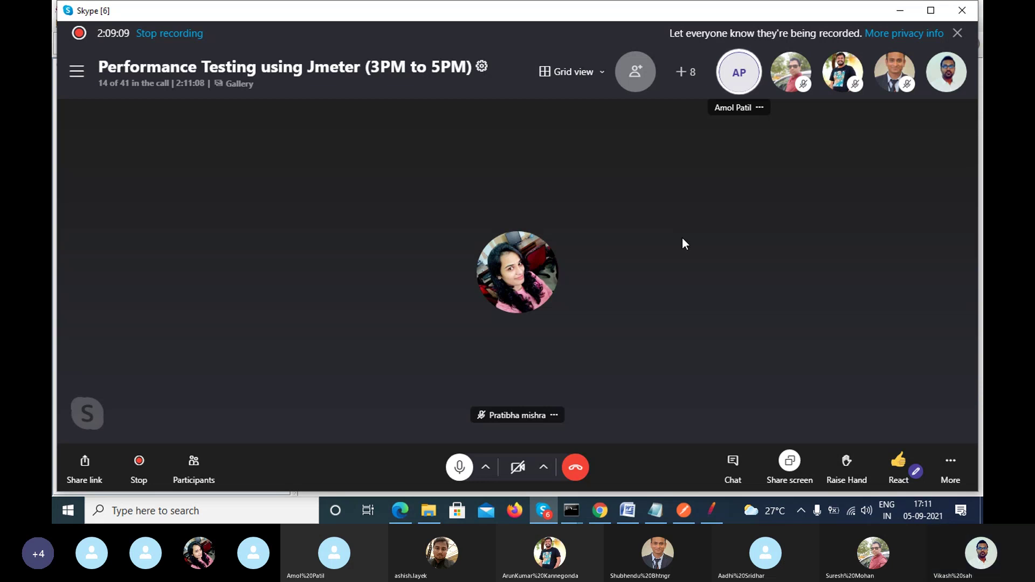
{"action": "key", "text": "alt+Tab"}
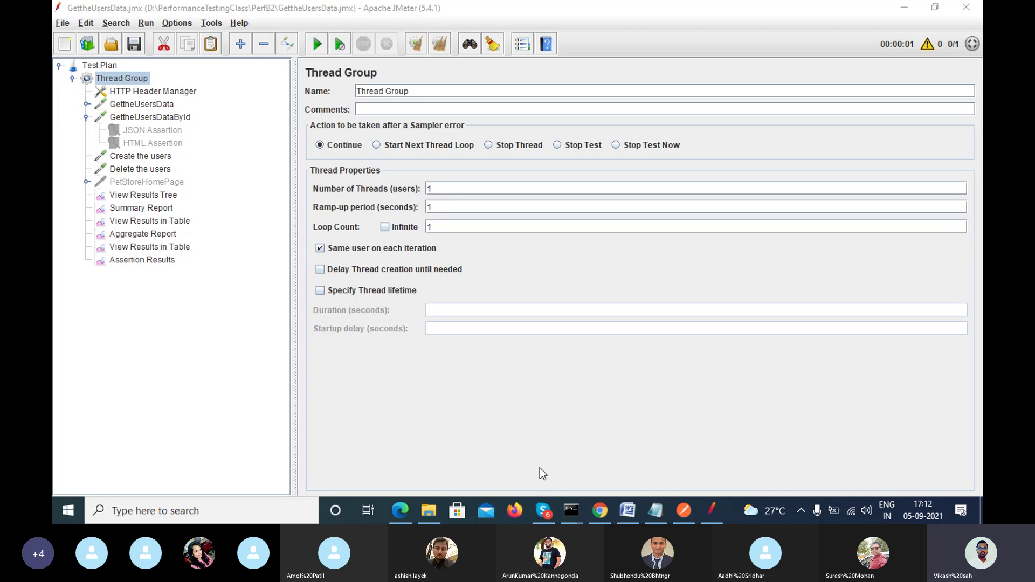
- Add a View Results Tree listener directly under the Test Plan
{"action": "left_click", "coordinate": [543, 511]}
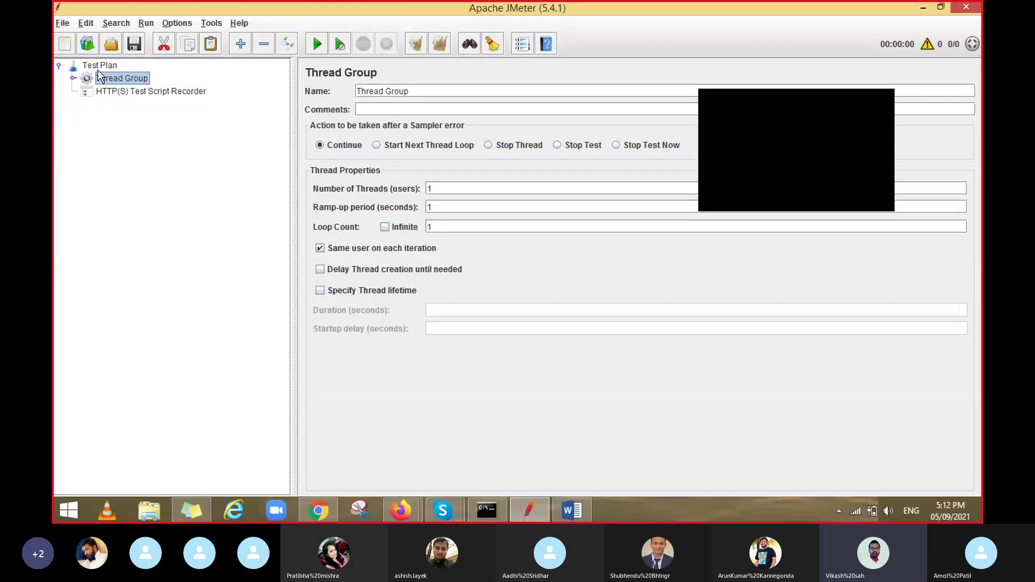
{"action": "right_click", "coordinate": [99, 66]}
{"action": "mouse_move", "coordinate": [109, 75]}
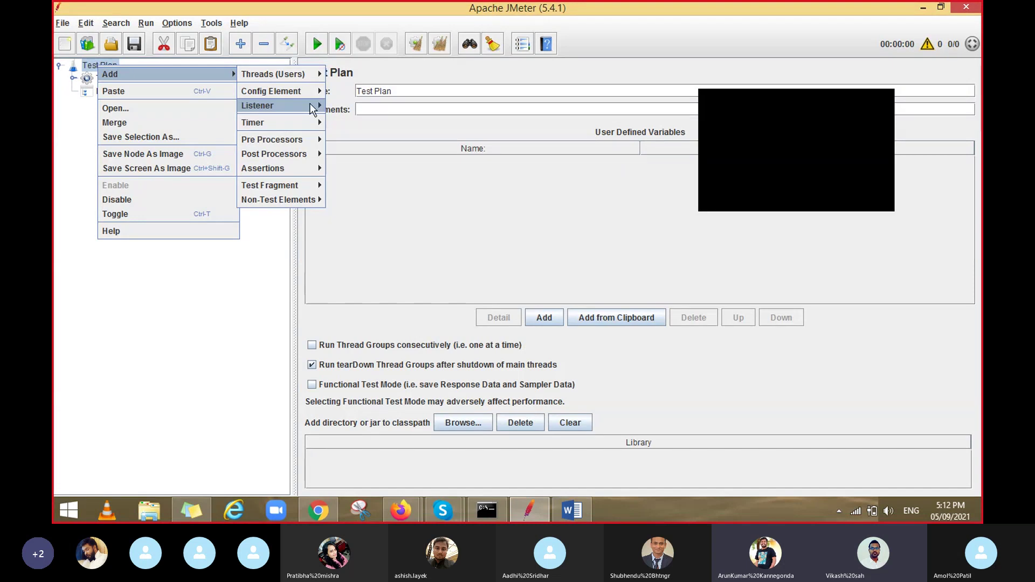
{"action": "mouse_move", "coordinate": [302, 106]}
{"action": "left_click", "coordinate": [355, 106]}
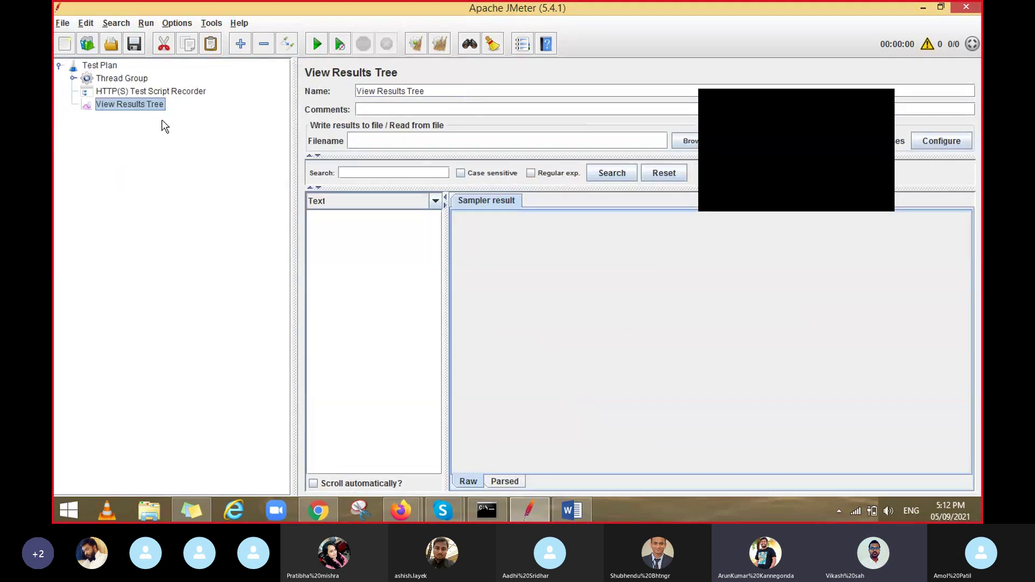
- Expand the Thread Group, collapse the Recording Controller, and bring the Skype call window back
{"action": "left_click", "coordinate": [122, 80]}
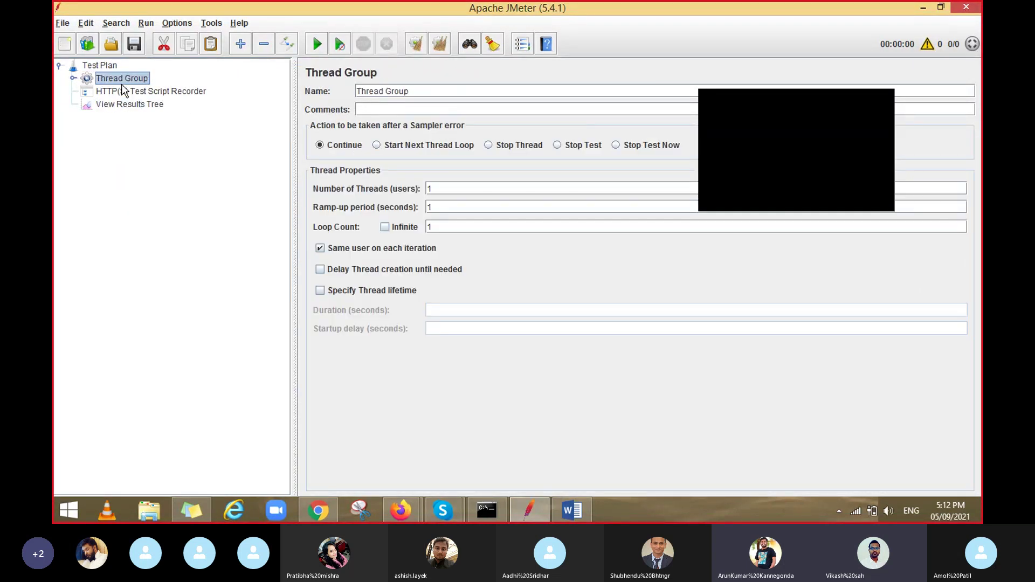
{"action": "left_click", "coordinate": [73, 78]}
{"action": "left_click", "coordinate": [85, 79]}
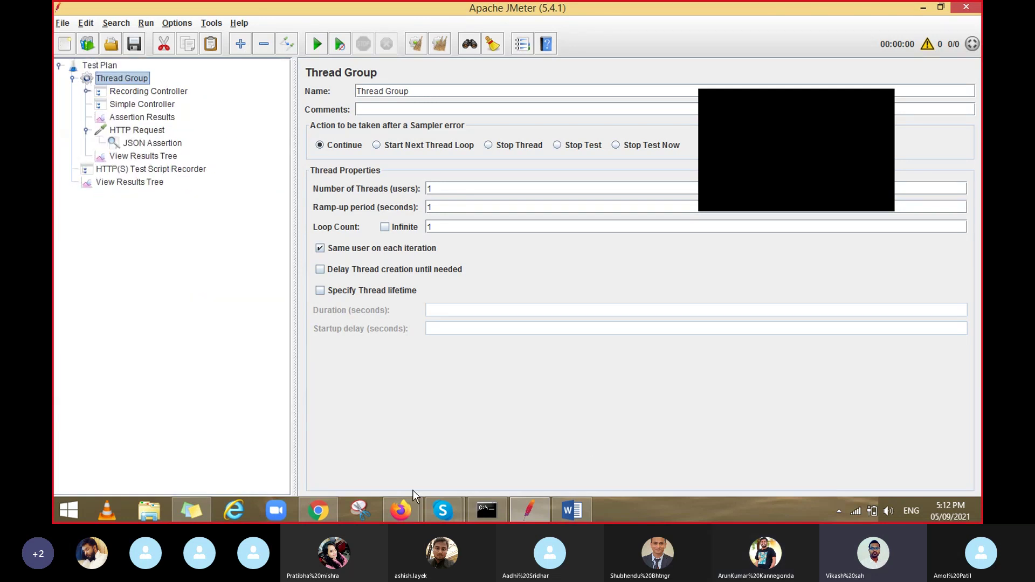
{"action": "left_click", "coordinate": [442, 510]}
{"action": "left_click", "coordinate": [374, 432]}
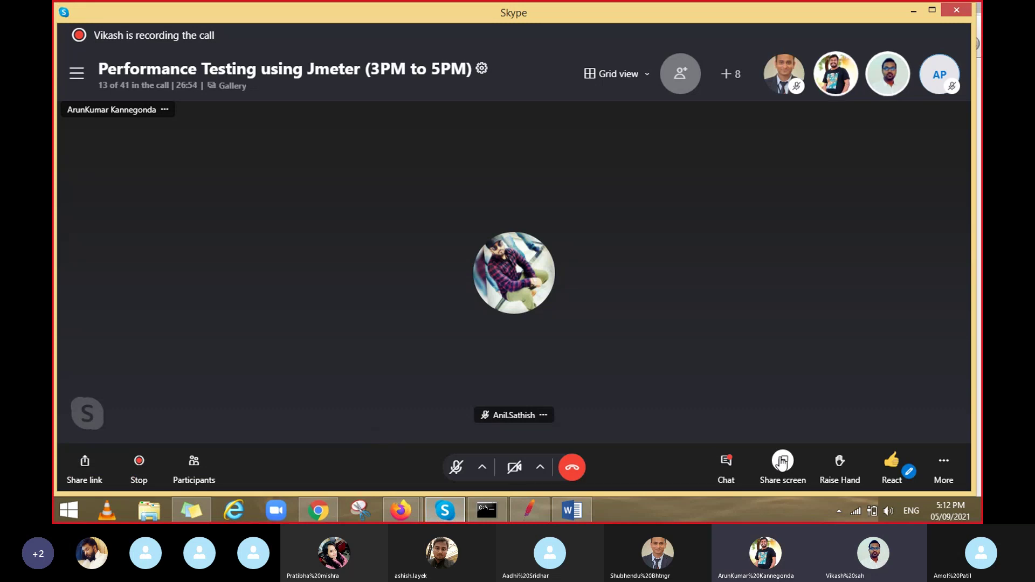
- Stop the Skype screen share and bring JMeter's test plan back in front
{"action": "left_click", "coordinate": [782, 459]}
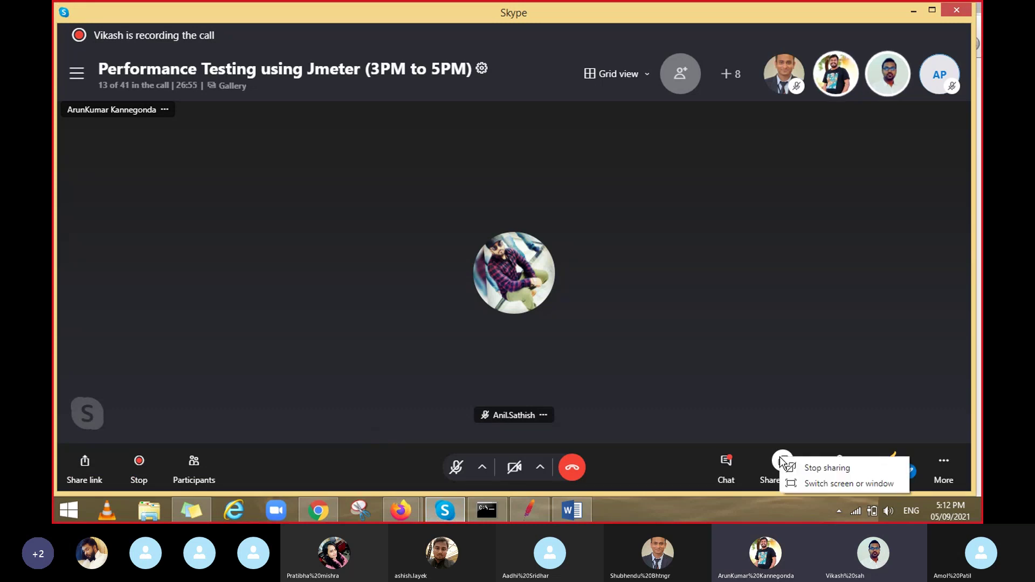
{"action": "left_click", "coordinate": [823, 467]}
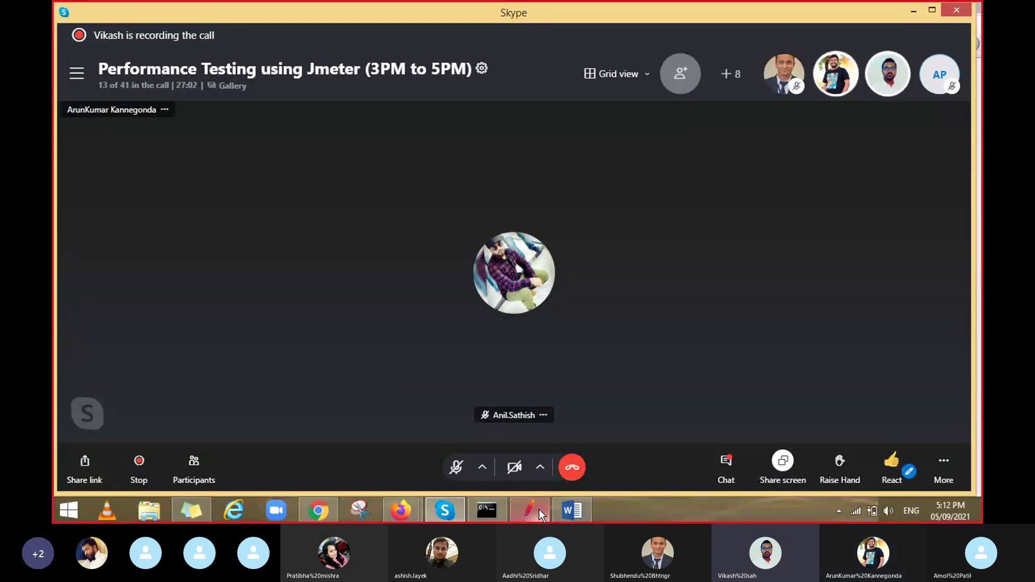
{"action": "left_click", "coordinate": [539, 509]}
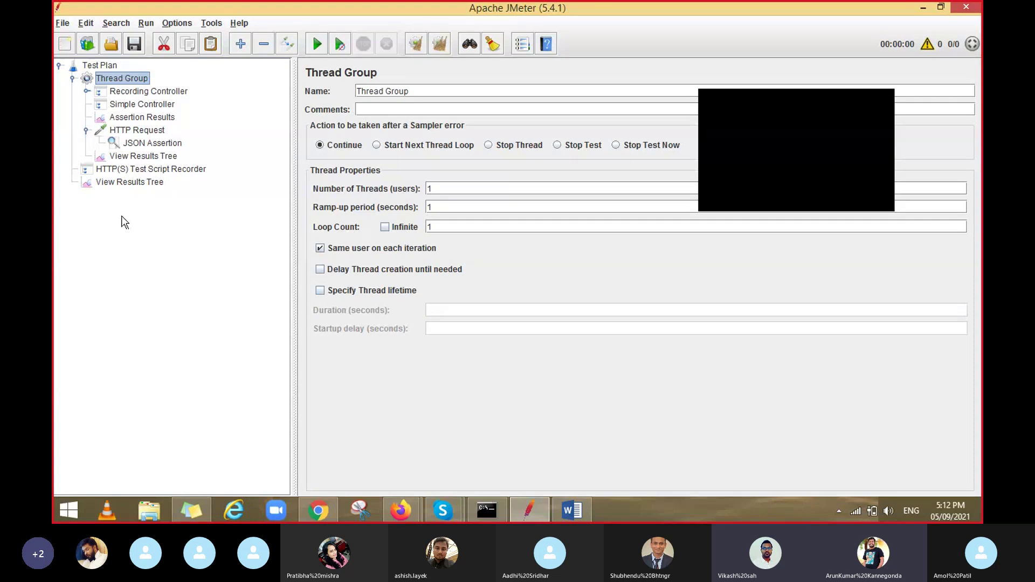
- Collapse the HTTP Request branch, view the plan-level View Results Tree, and collapse the Thread Group
{"action": "left_click", "coordinate": [87, 129]}
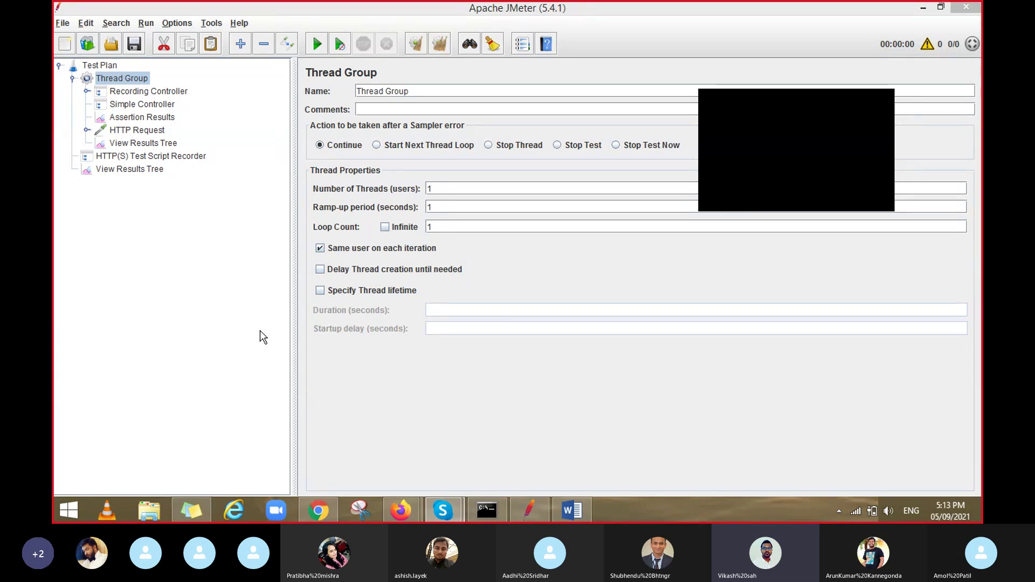
{"action": "left_click", "coordinate": [123, 169]}
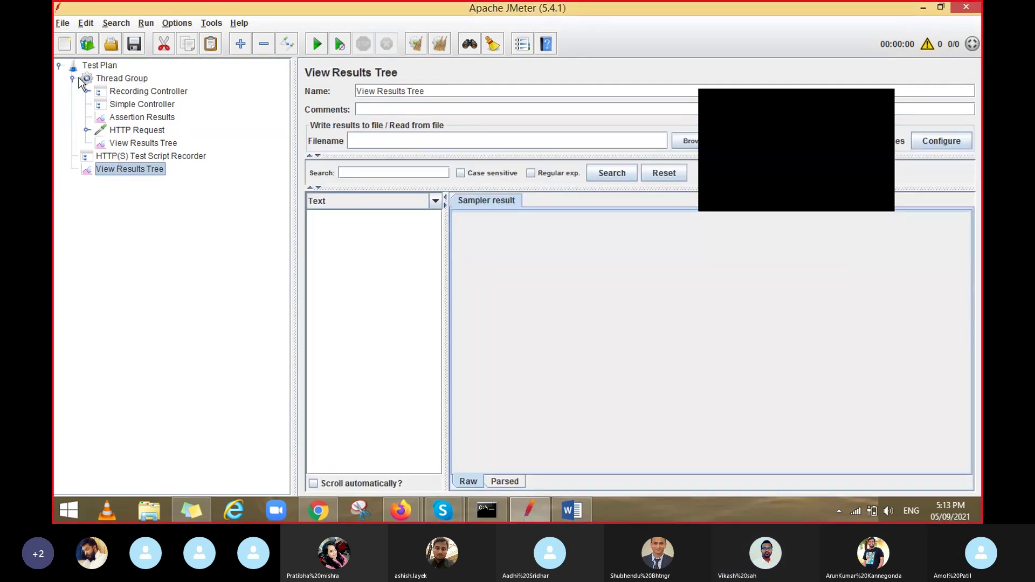
{"action": "left_click", "coordinate": [72, 78]}
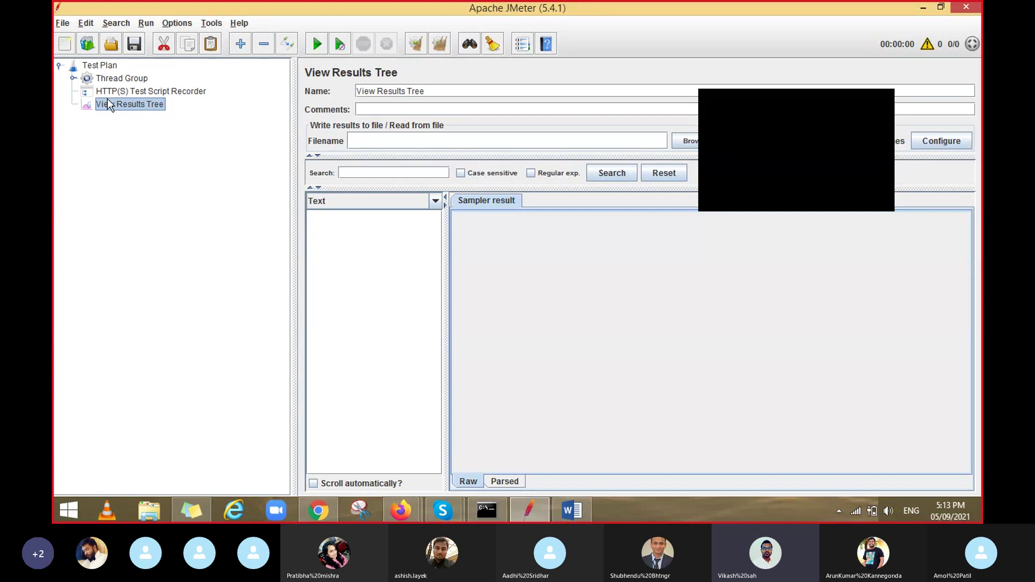
{"action": "left_click", "coordinate": [73, 78]}
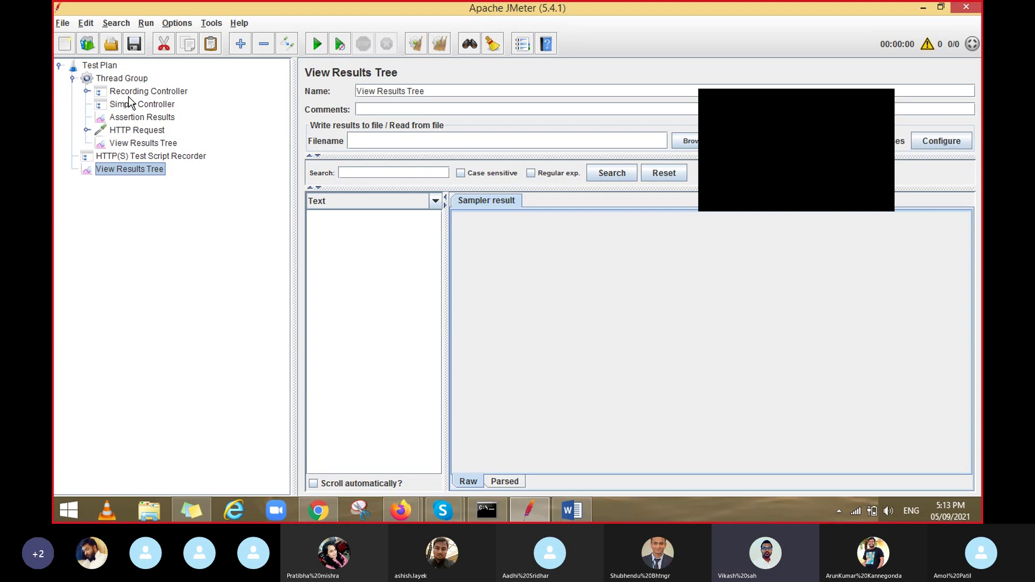
{"action": "left_click", "coordinate": [72, 78]}
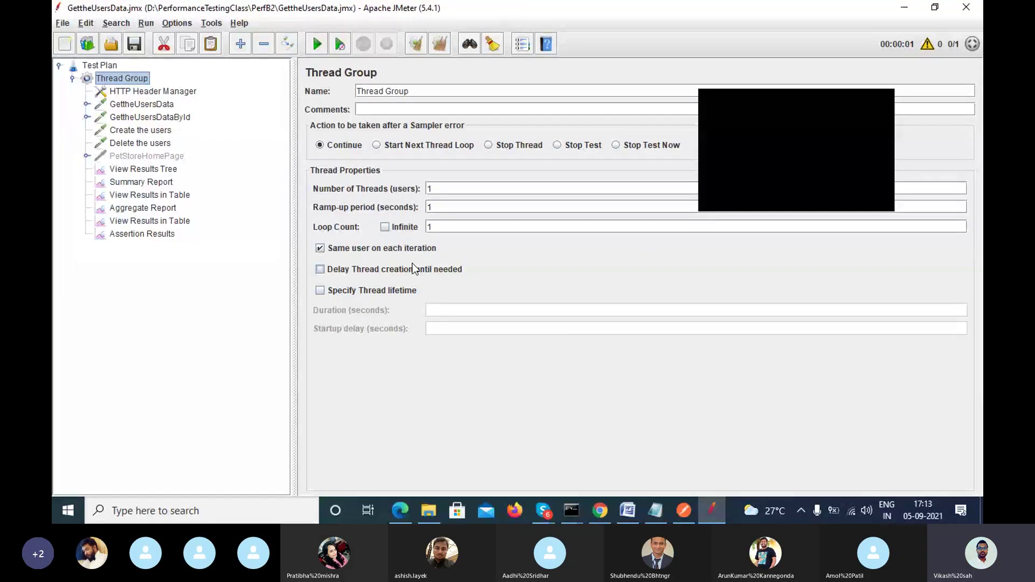
- Open the Thread Group's context menu and dismiss it without adding anything
{"action": "left_click", "coordinate": [887, 106]}
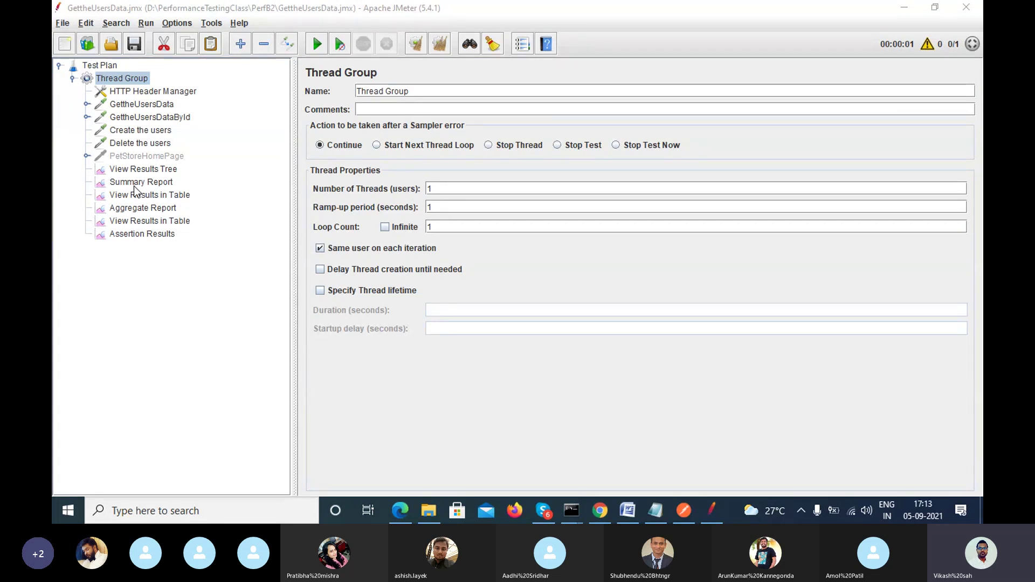
{"action": "right_click", "coordinate": [125, 80]}
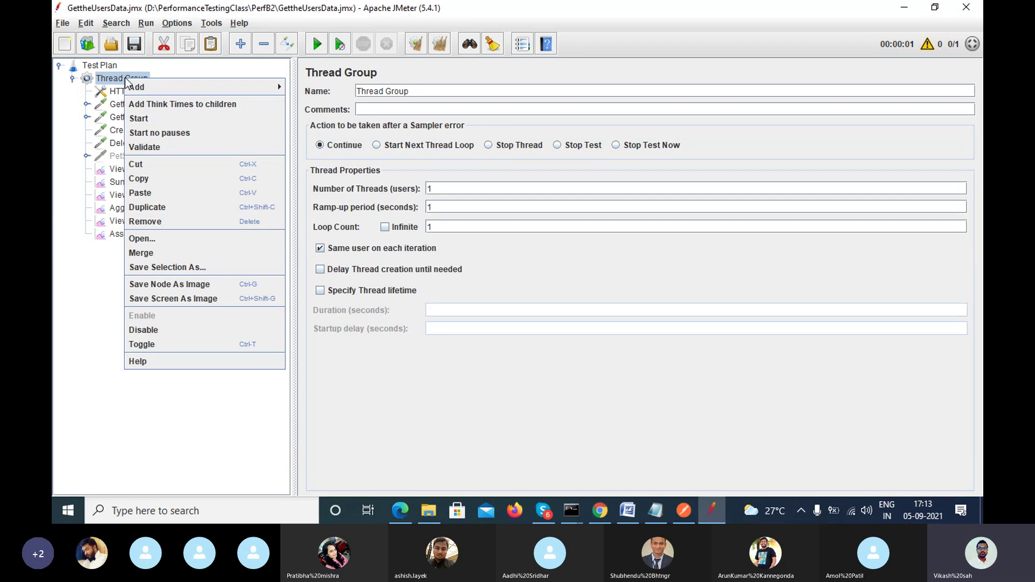
{"action": "mouse_move", "coordinate": [181, 87]}
{"action": "mouse_move", "coordinate": [321, 212]}
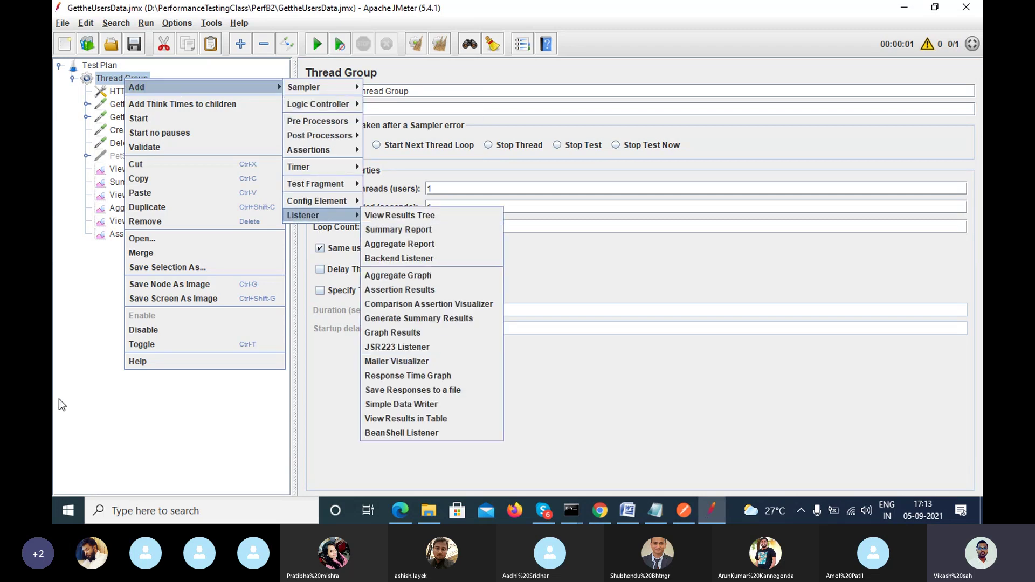
{"action": "left_click", "coordinate": [86, 326]}
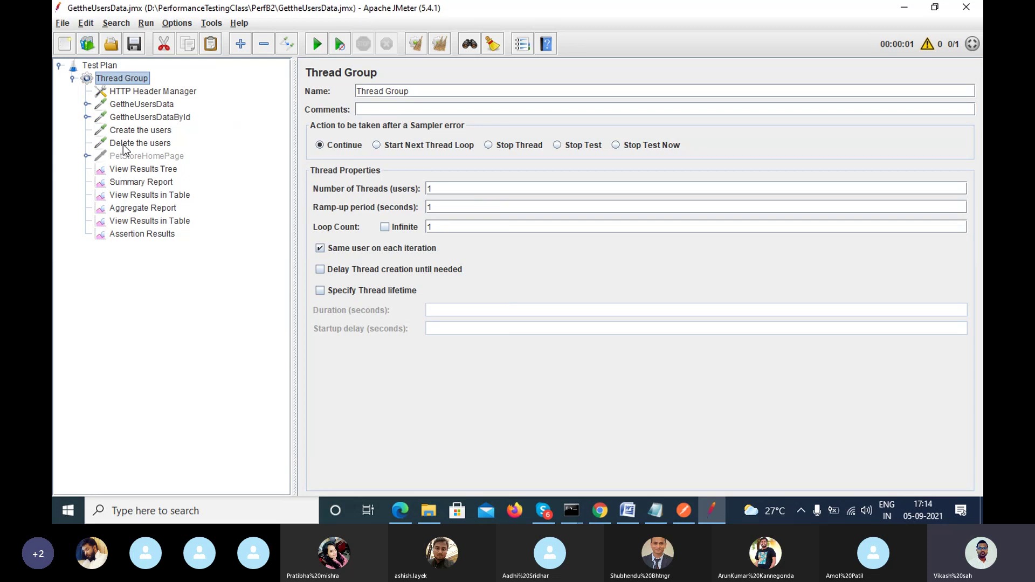
- Review the listeners, HTTP Header Manager and both user requests, then the 404 Not Found run result
{"action": "left_click", "coordinate": [136, 169]}
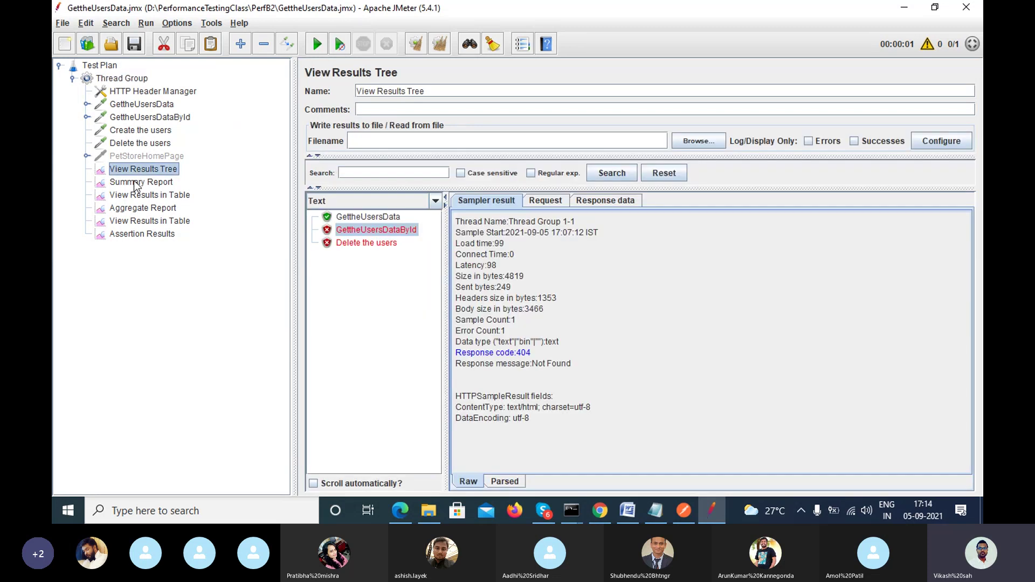
{"action": "left_click", "coordinate": [137, 183]}
{"action": "left_click", "coordinate": [129, 93]}
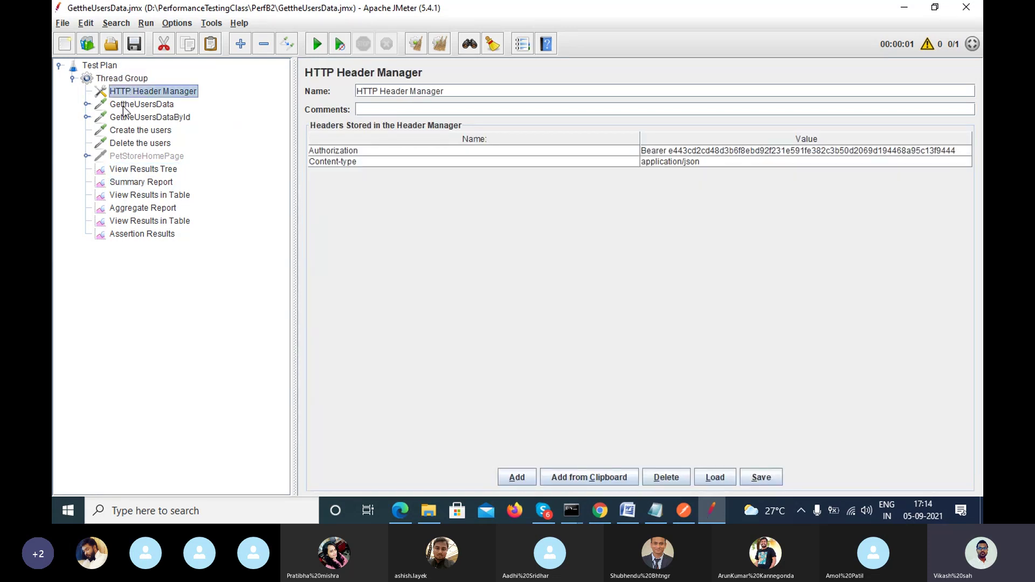
{"action": "left_click", "coordinate": [126, 105]}
{"action": "left_click", "coordinate": [125, 118]}
{"action": "left_click", "coordinate": [129, 79]}
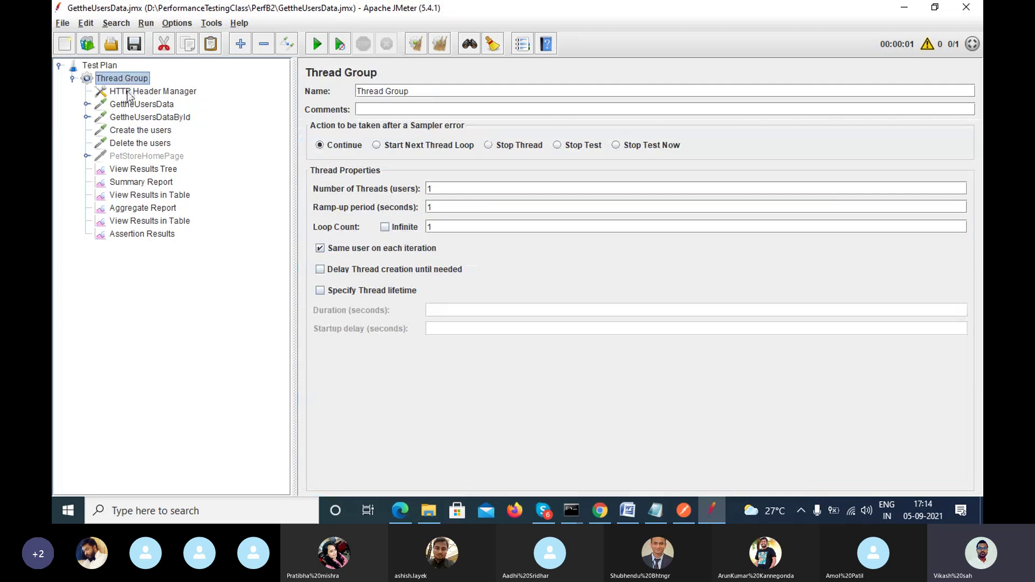
{"action": "left_click", "coordinate": [129, 92]}
{"action": "left_click", "coordinate": [129, 117]}
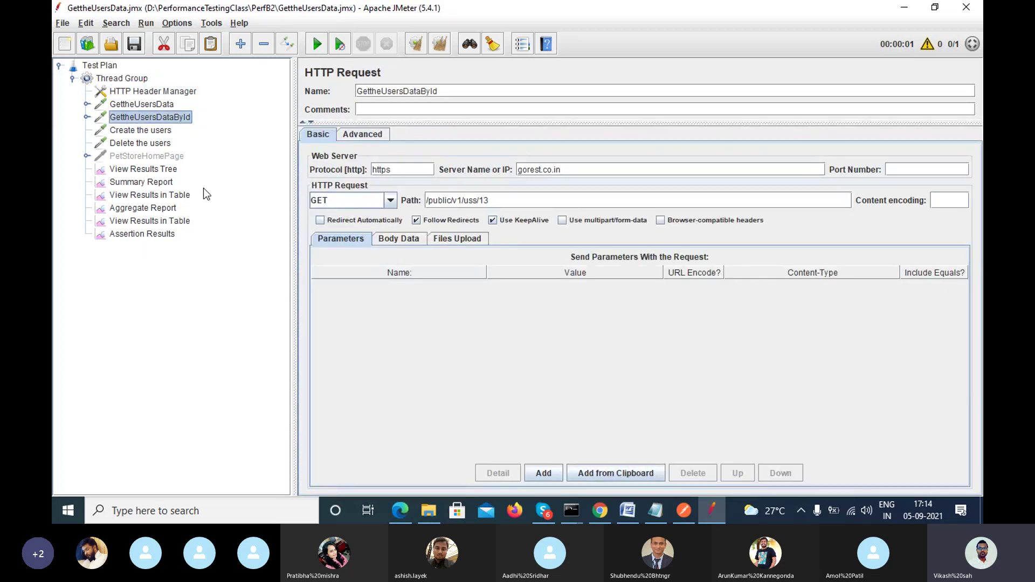
{"action": "left_click", "coordinate": [147, 171]}
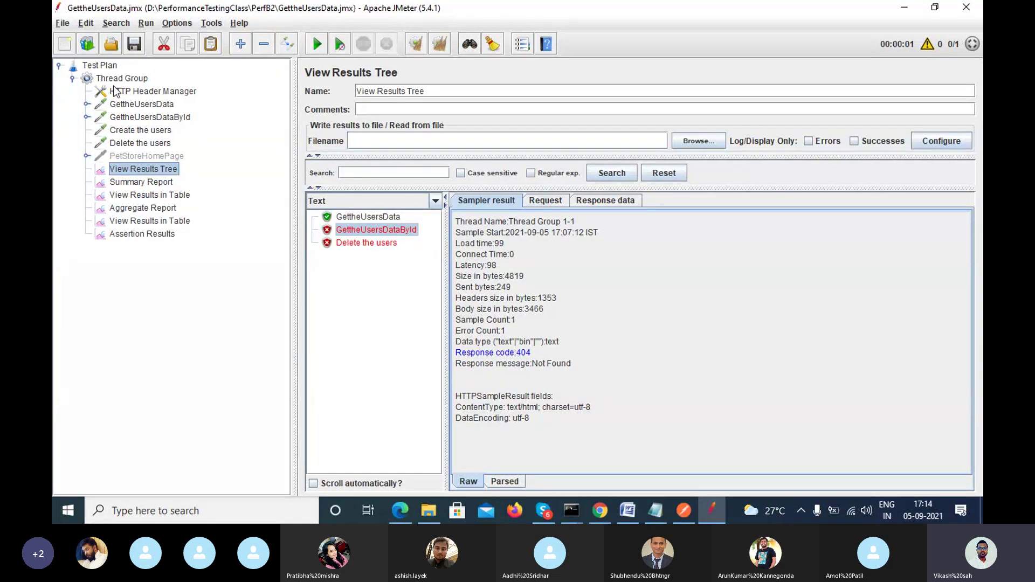
{"action": "left_click", "coordinate": [73, 79]}
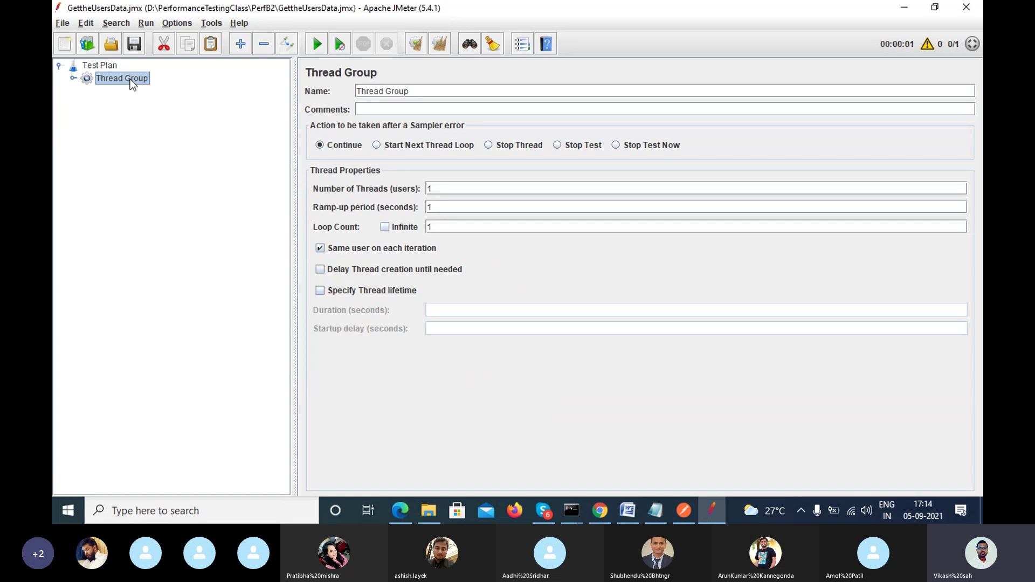
- Add a second Thread Group directly under the Test Plan
{"action": "right_click", "coordinate": [131, 79]}
{"action": "mouse_move", "coordinate": [164, 85]}
{"action": "mouse_move", "coordinate": [309, 88]}
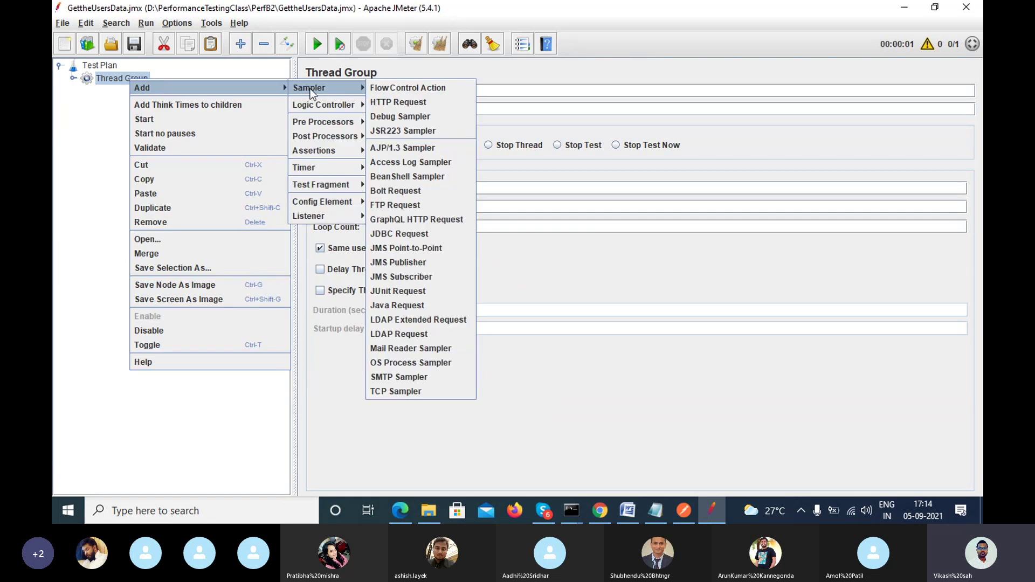
{"action": "right_click", "coordinate": [101, 65]}
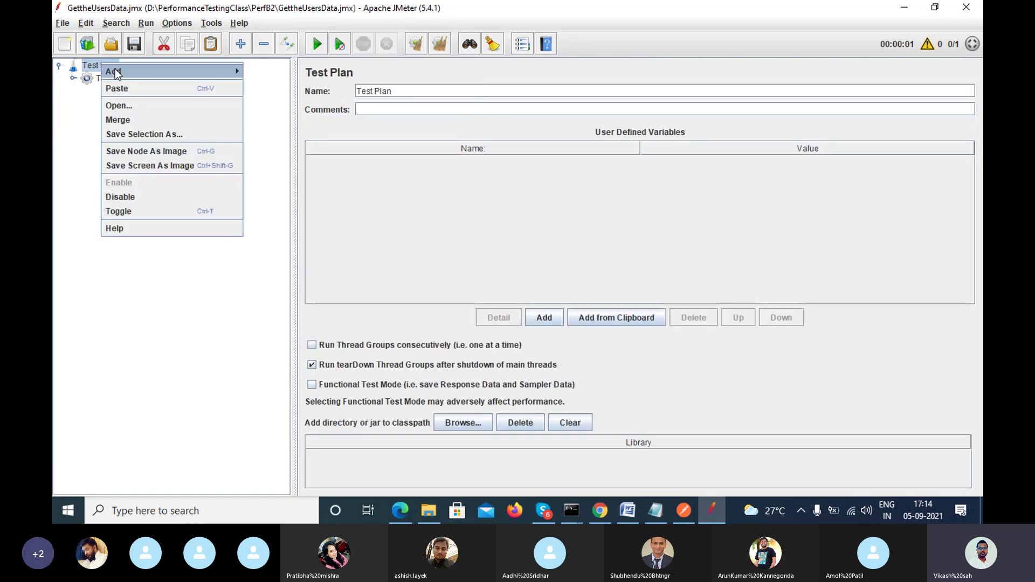
{"action": "mouse_move", "coordinate": [114, 73]}
{"action": "mouse_move", "coordinate": [302, 72]}
{"action": "left_click", "coordinate": [366, 72]}
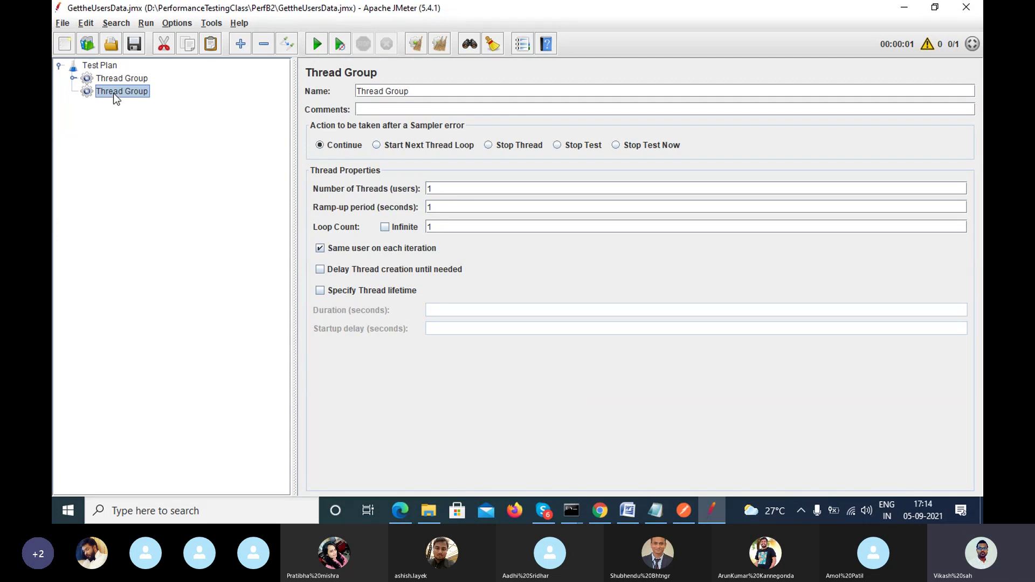
- Add a View Results Tree listener under the Test Plan
{"action": "left_click", "coordinate": [108, 64]}
{"action": "right_click", "coordinate": [108, 63]}
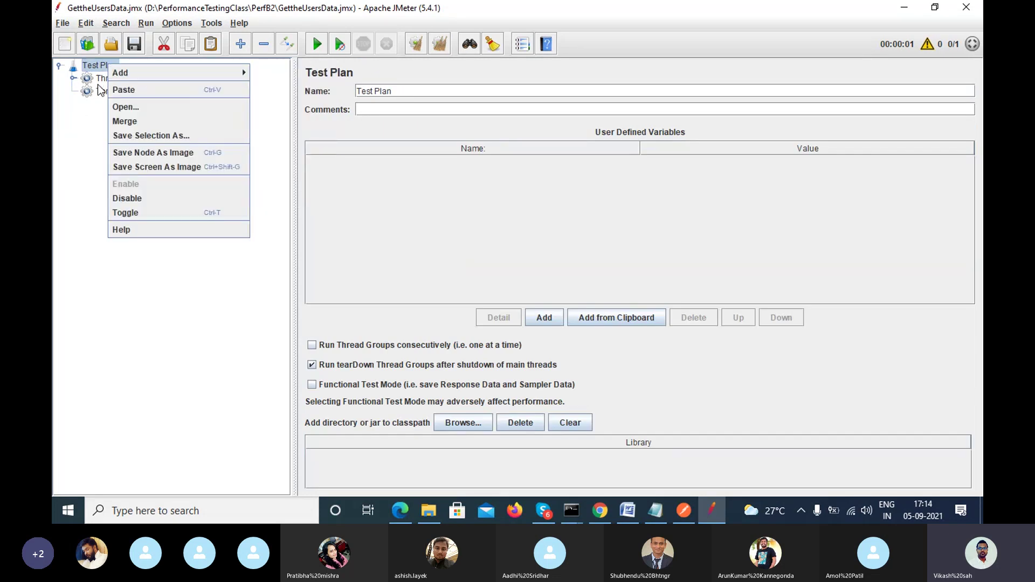
{"action": "mouse_move", "coordinate": [200, 76]}
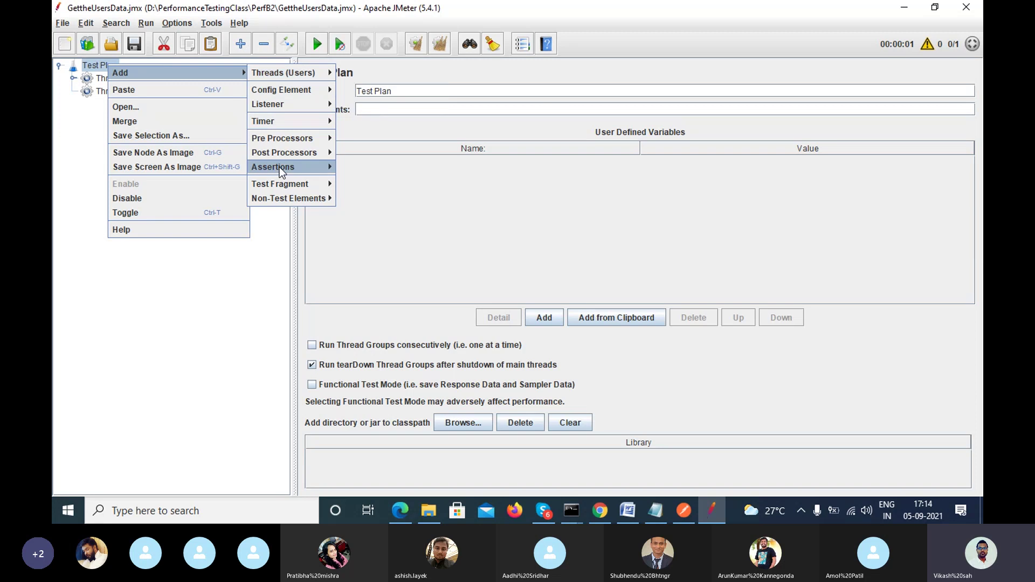
{"action": "mouse_move", "coordinate": [280, 183]}
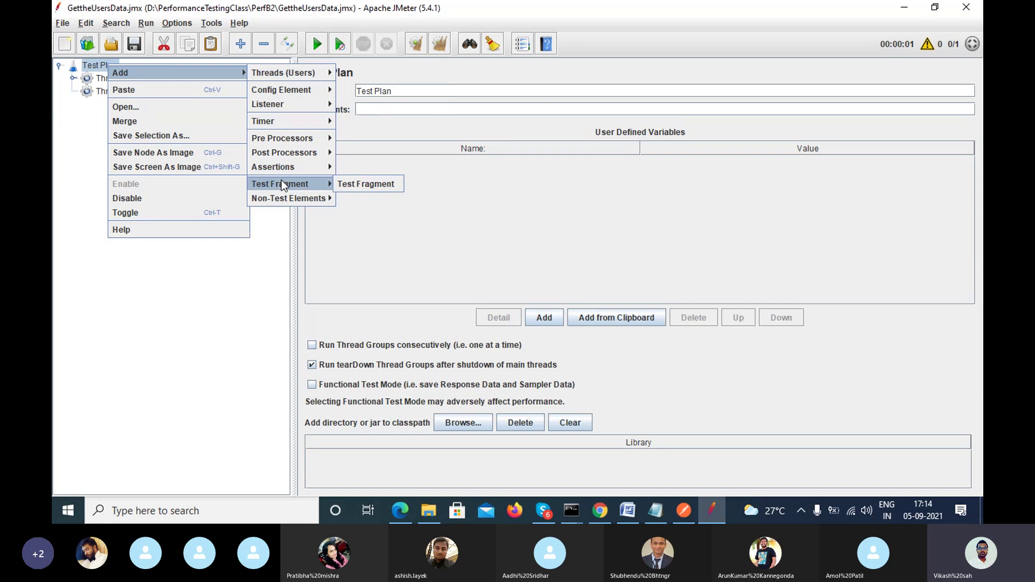
{"action": "mouse_move", "coordinate": [292, 104]}
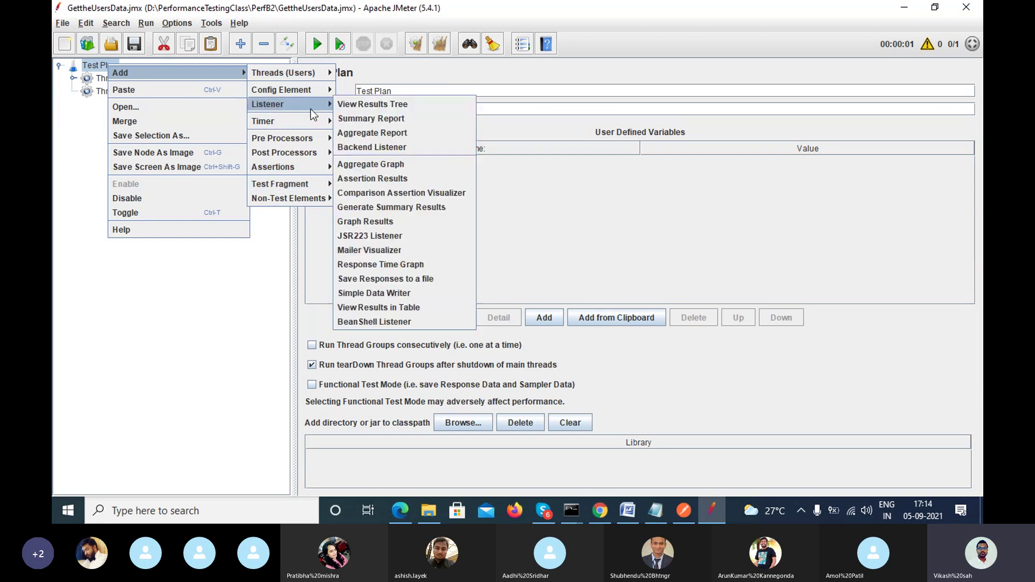
{"action": "left_click", "coordinate": [351, 108]}
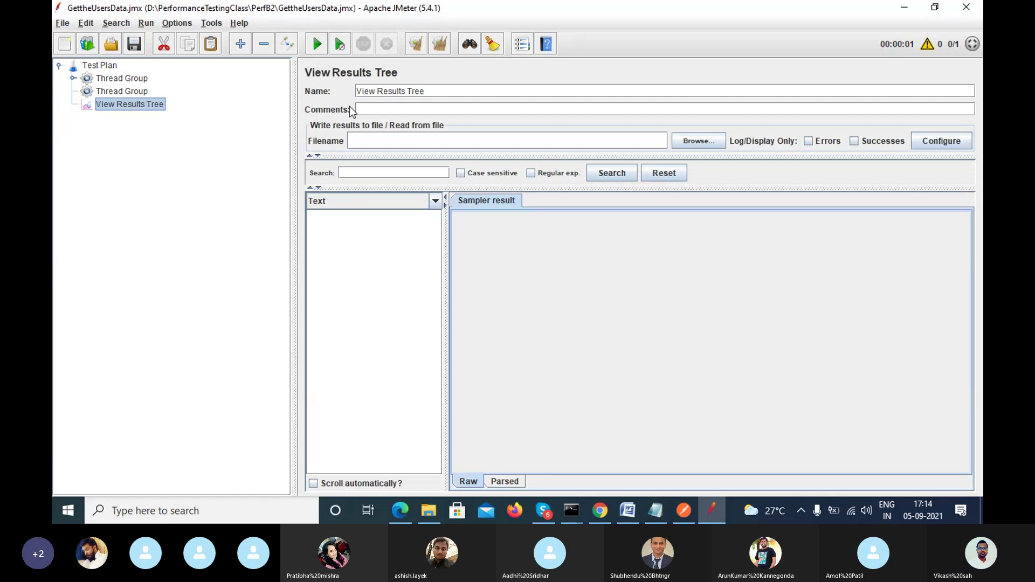
- Compare the first Thread Group's sample results with the empty plan-level View Results Tree
{"action": "left_click", "coordinate": [73, 79]}
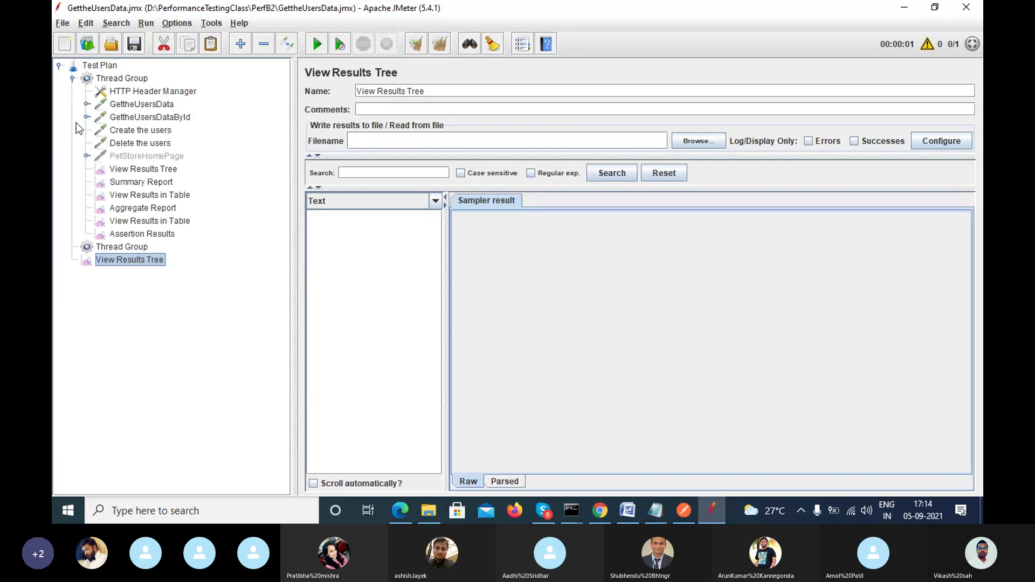
{"action": "left_click", "coordinate": [133, 169]}
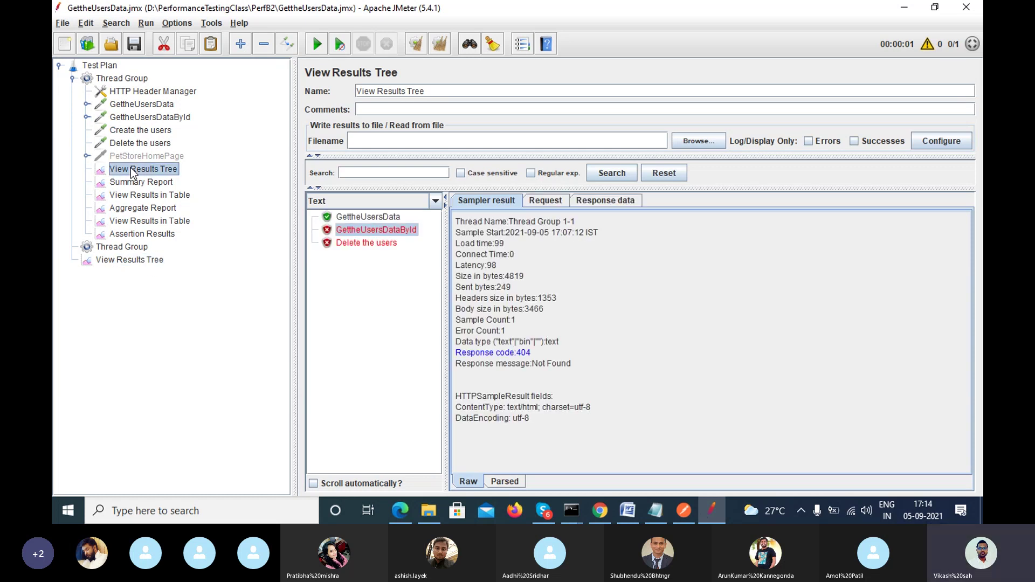
{"action": "left_click", "coordinate": [125, 263]}
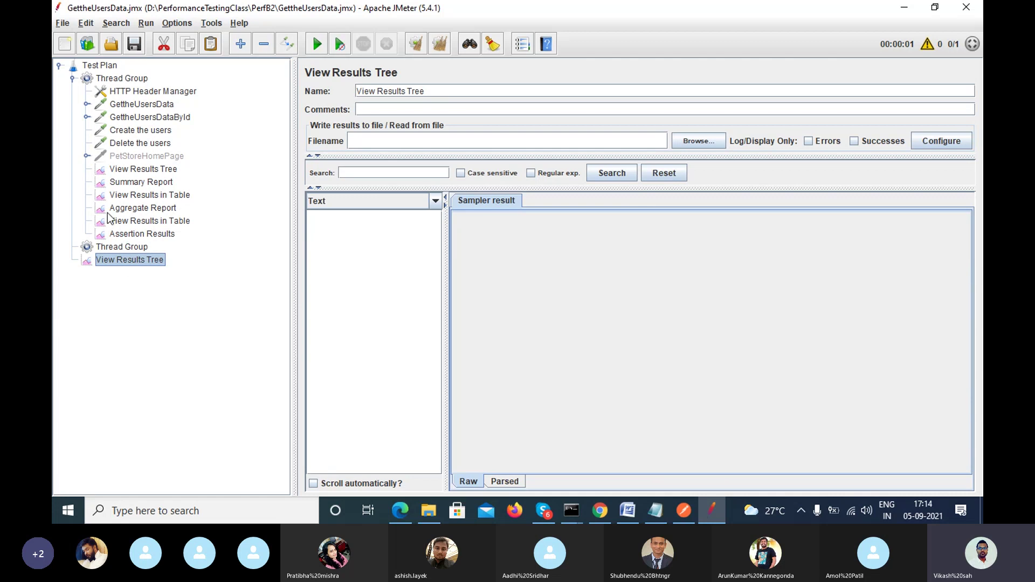
{"action": "left_click", "coordinate": [134, 170]}
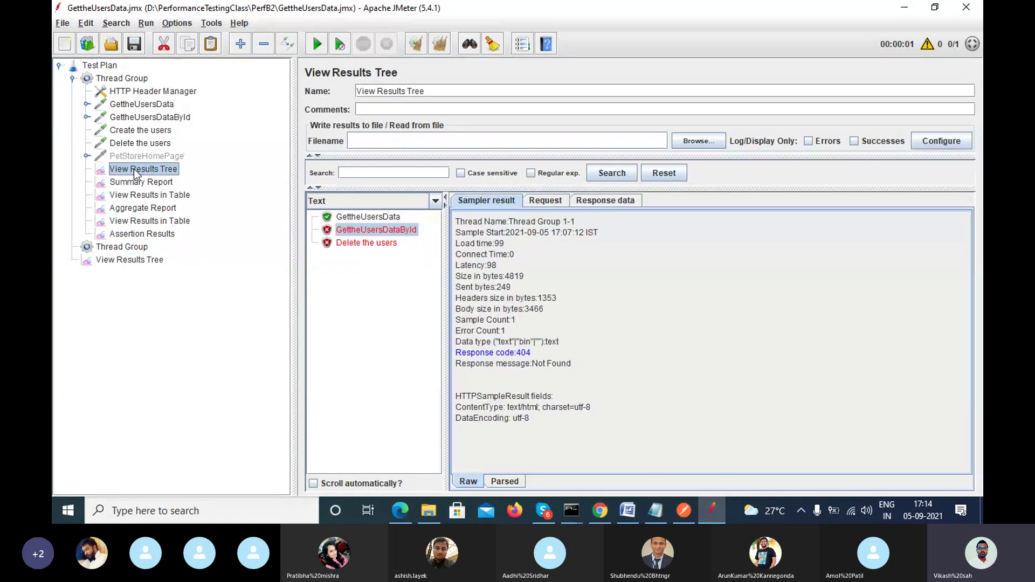
{"action": "left_click_drag", "start_coordinate": [135, 173], "coordinate": [146, 171]}
{"action": "left_click", "coordinate": [544, 510]}
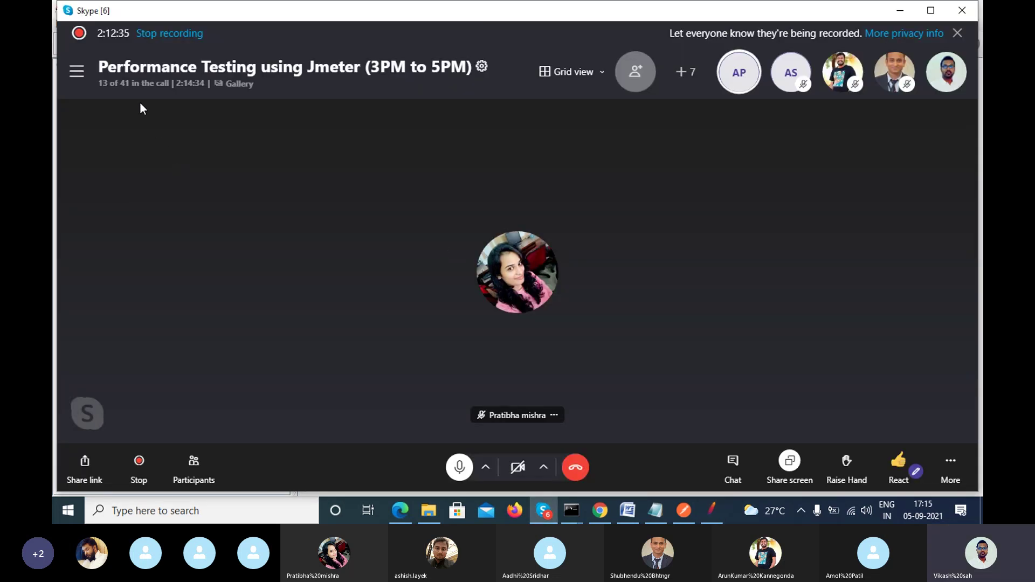
{"action": "left_click", "coordinate": [134, 87]}
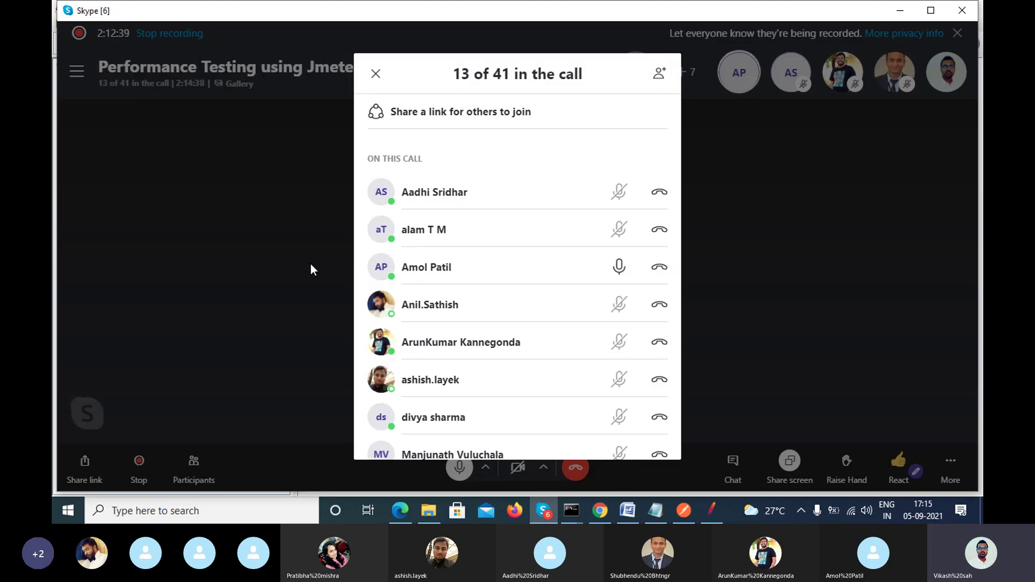
{"action": "scroll", "coordinate": [432, 289], "scroll_direction": "down", "scroll_amount": 3}
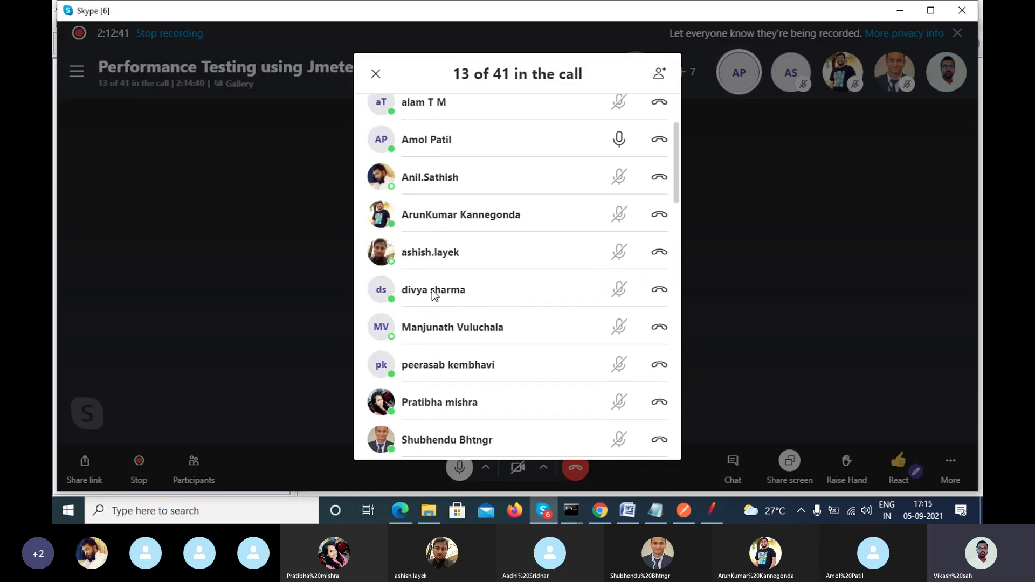
{"action": "scroll", "coordinate": [432, 289], "scroll_direction": "down", "scroll_amount": 3}
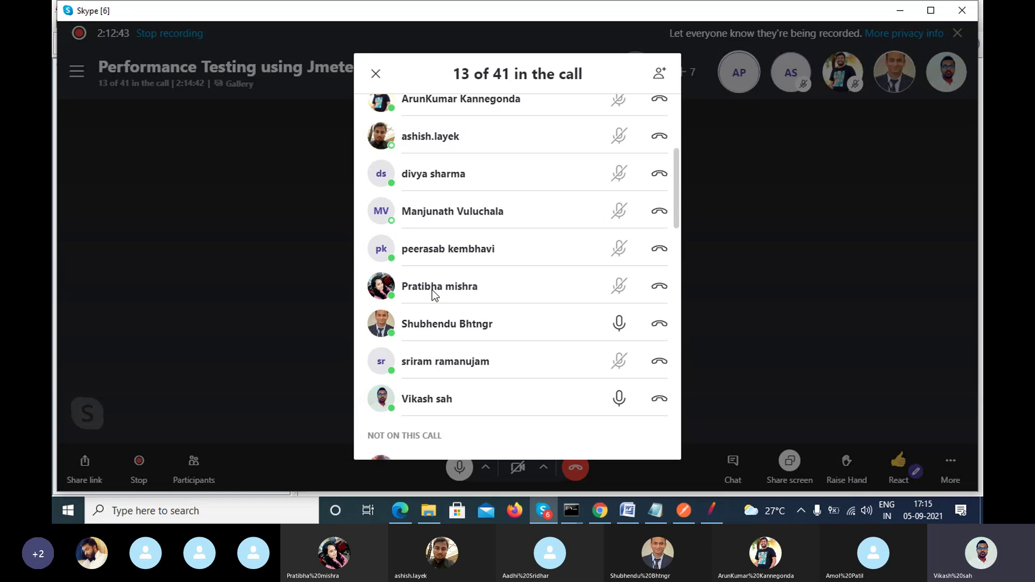
{"action": "scroll", "coordinate": [432, 290], "scroll_direction": "down", "scroll_amount": 2}
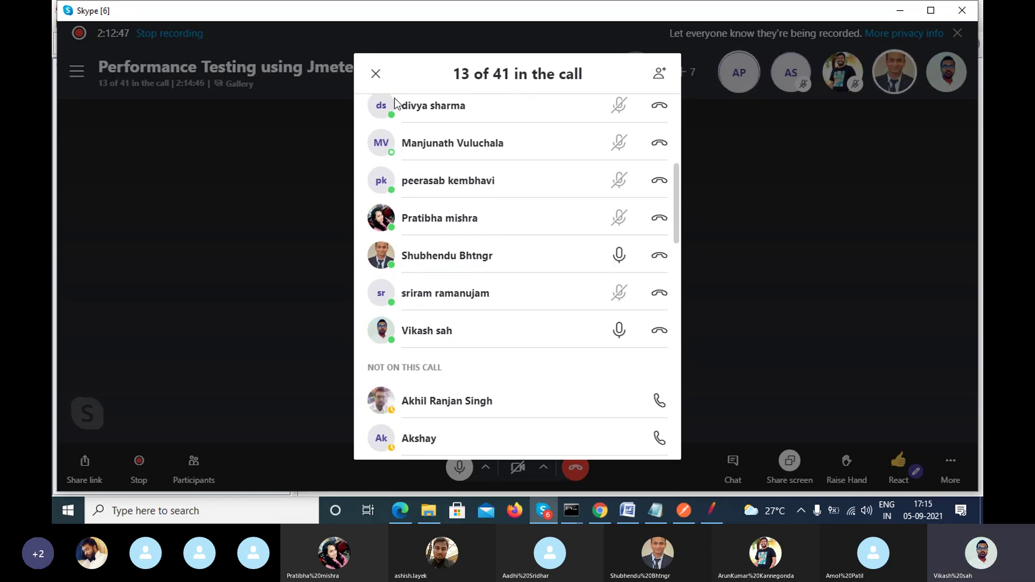
{"action": "left_click", "coordinate": [376, 74]}
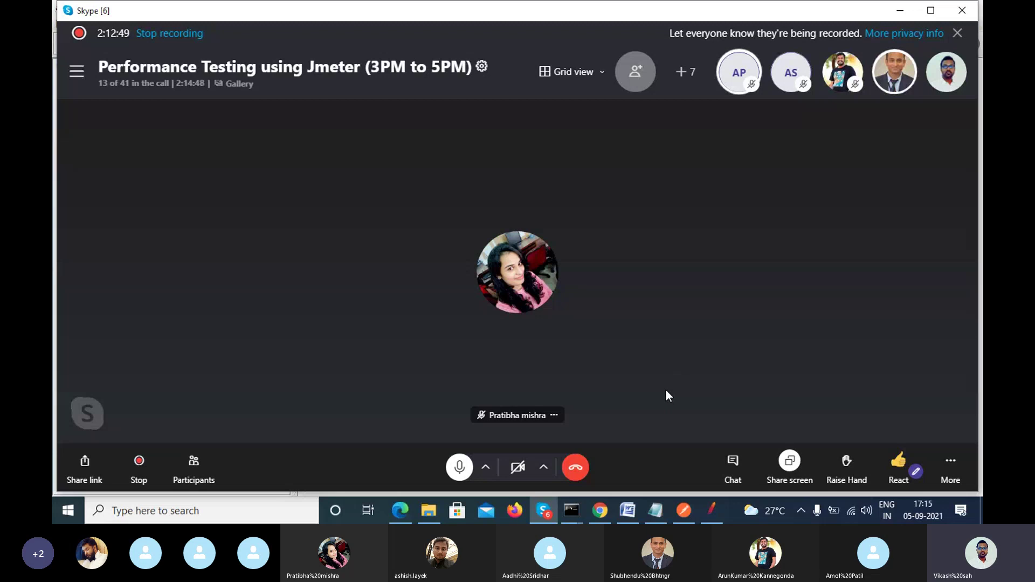
{"action": "left_click", "coordinate": [714, 512]}
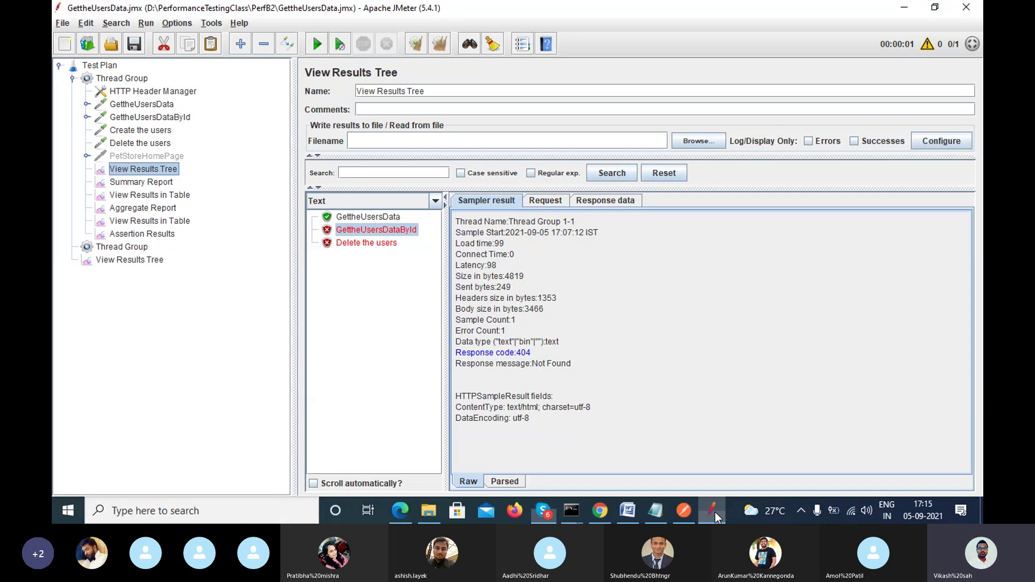
- Switch from JMeter to the Postman workspace
{"action": "left_click", "coordinate": [885, 106]}
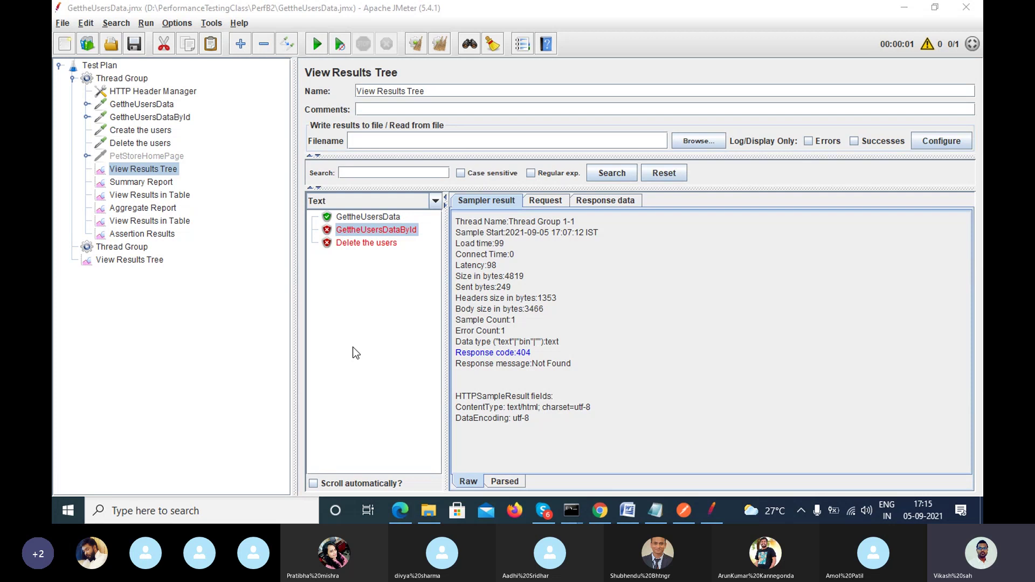
{"action": "left_click", "coordinate": [683, 510]}
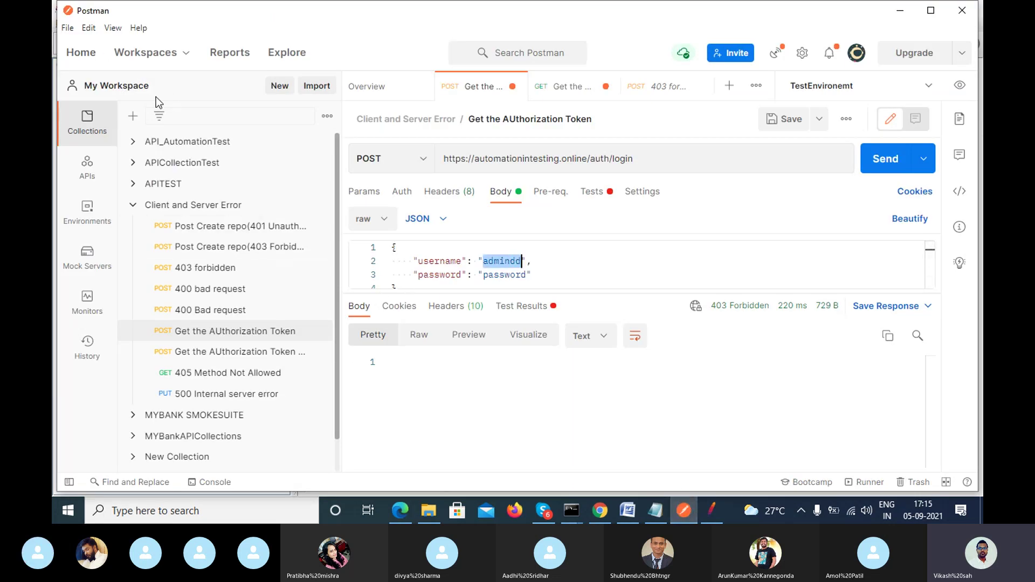
- Switch to the Lotus workspace and open the Create the Employee request
{"action": "left_click", "coordinate": [157, 58]}
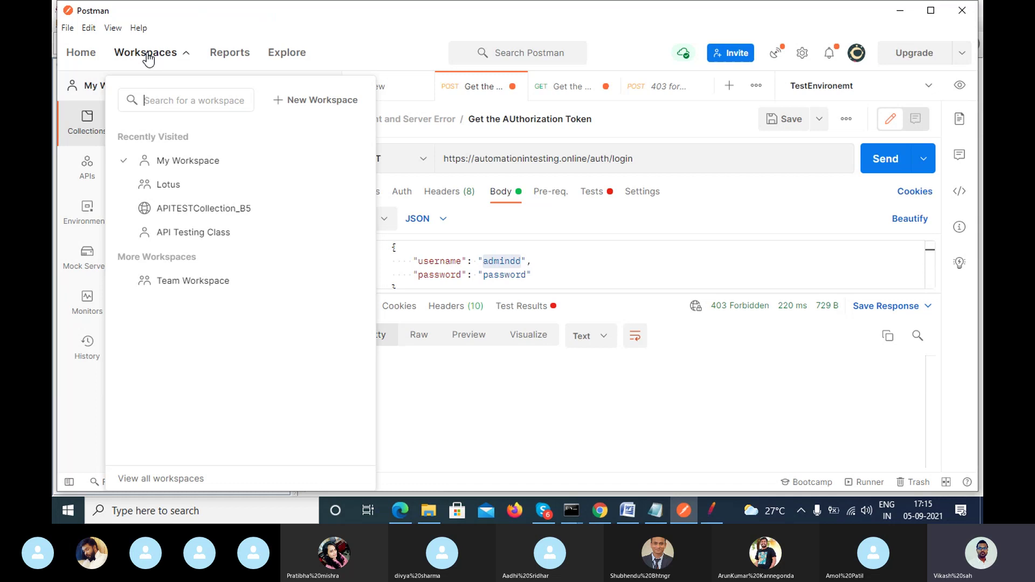
{"action": "left_click", "coordinate": [168, 185]}
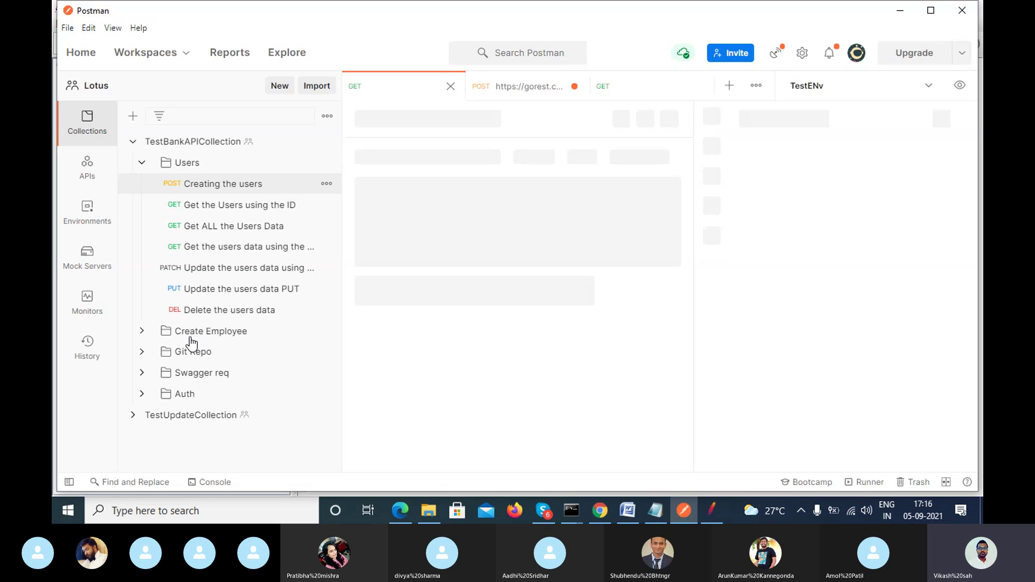
{"action": "left_click", "coordinate": [142, 330]}
{"action": "scroll", "coordinate": [239, 308], "scroll_direction": "down", "scroll_amount": 1}
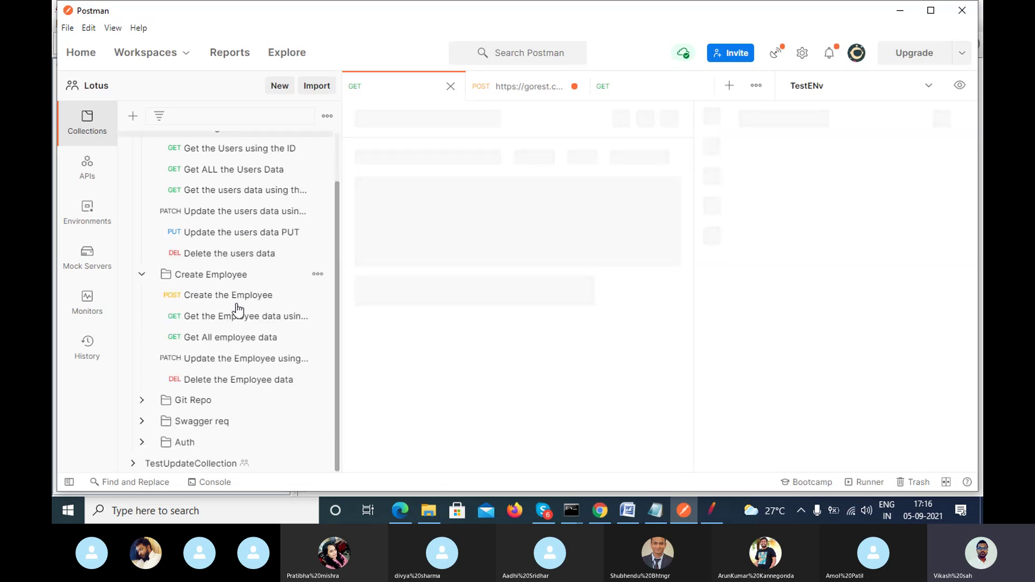
{"action": "left_click", "coordinate": [238, 296]}
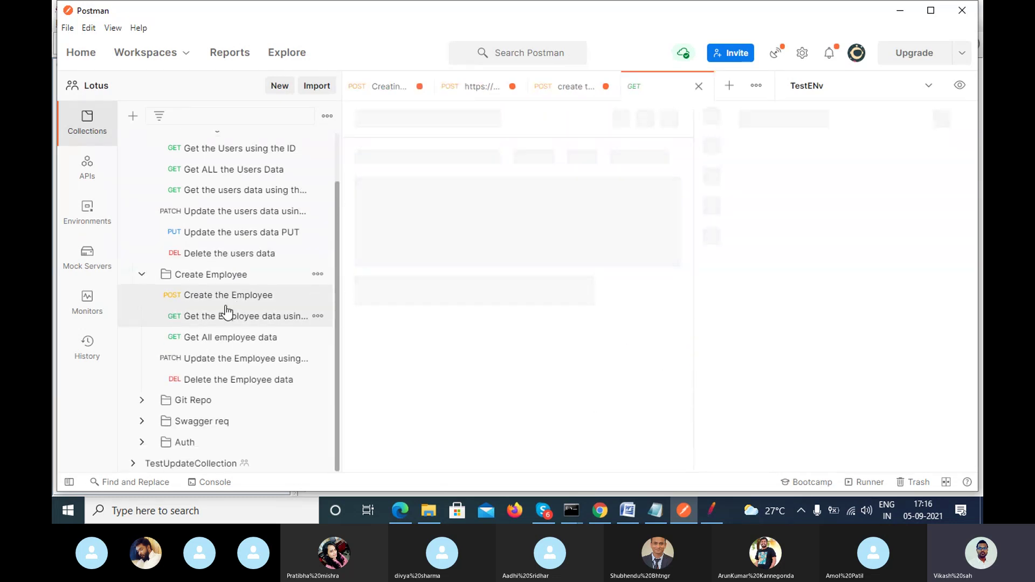
{"action": "left_click", "coordinate": [265, 296]}
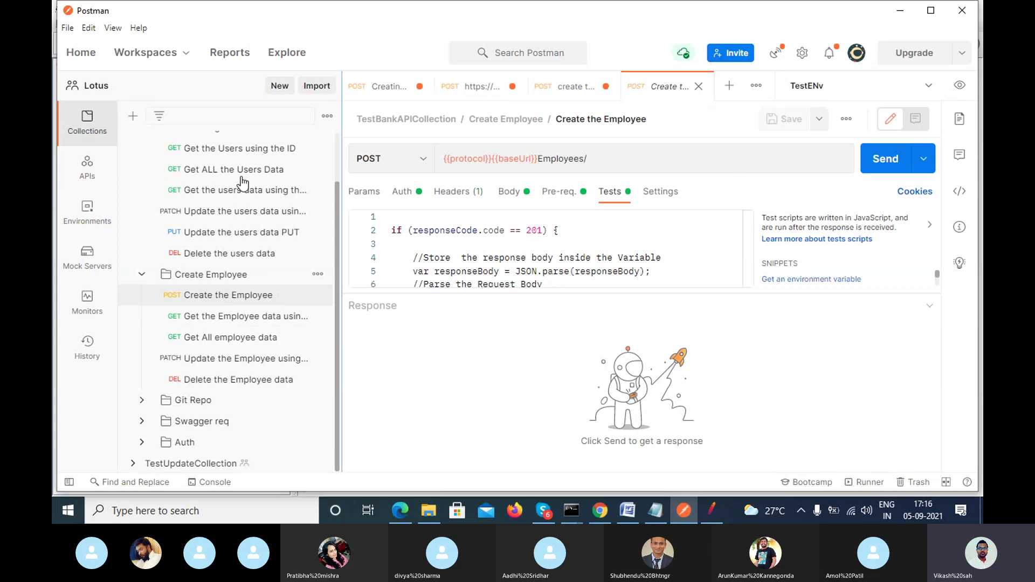
- Look through the Creating the users and create the order requests, returning to Creating the users
{"action": "scroll", "coordinate": [270, 237], "scroll_direction": "up", "scroll_amount": 2}
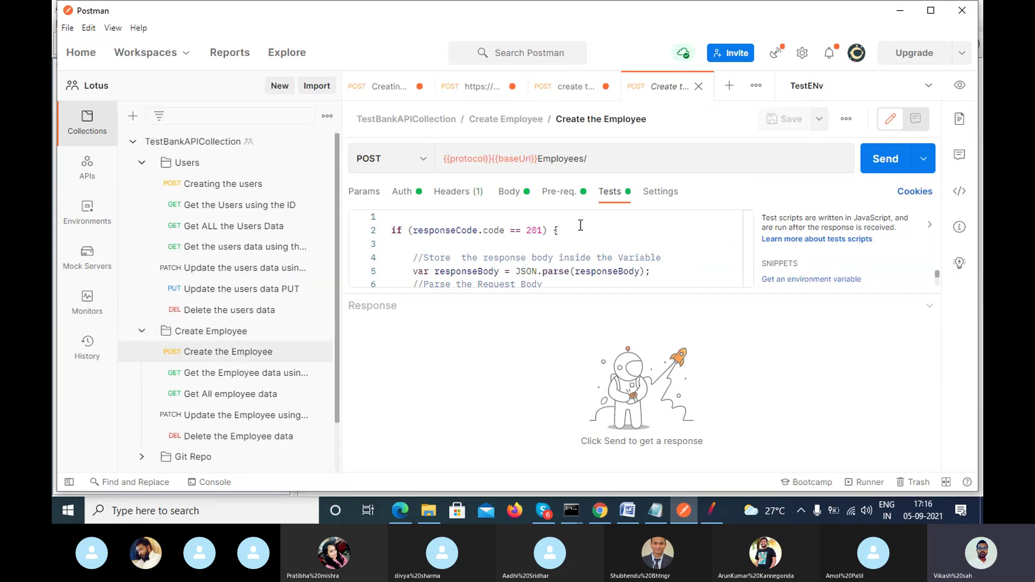
{"action": "left_click", "coordinate": [221, 183]}
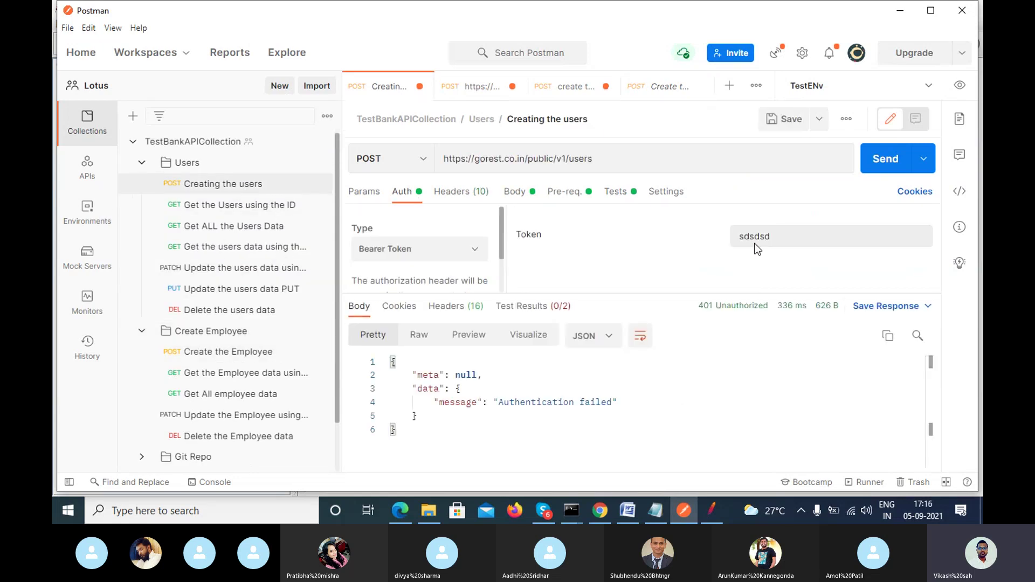
{"action": "left_click", "coordinate": [560, 97]}
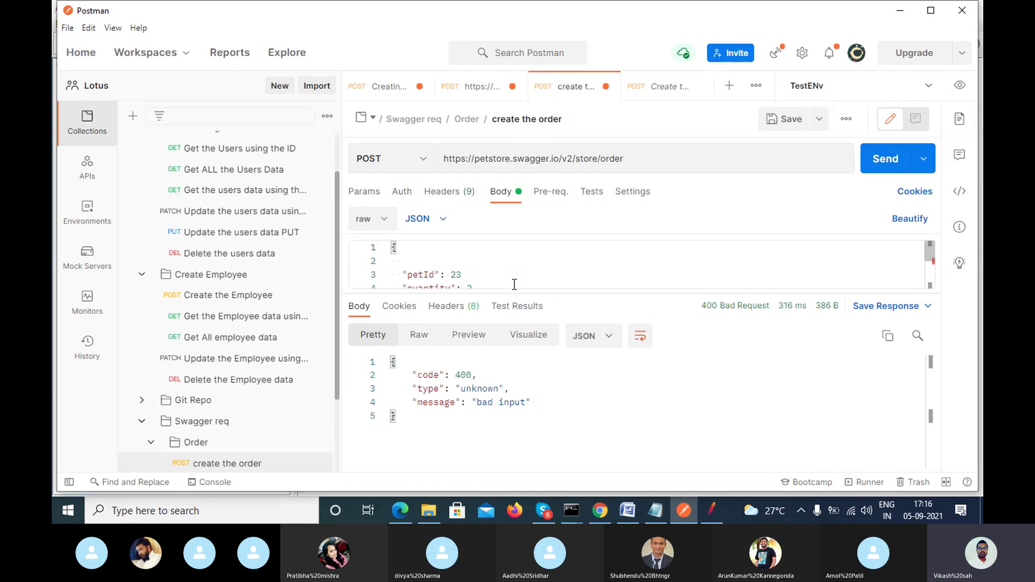
{"action": "scroll", "coordinate": [243, 210], "scroll_direction": "up", "scroll_amount": 2}
{"action": "left_click", "coordinate": [242, 192]}
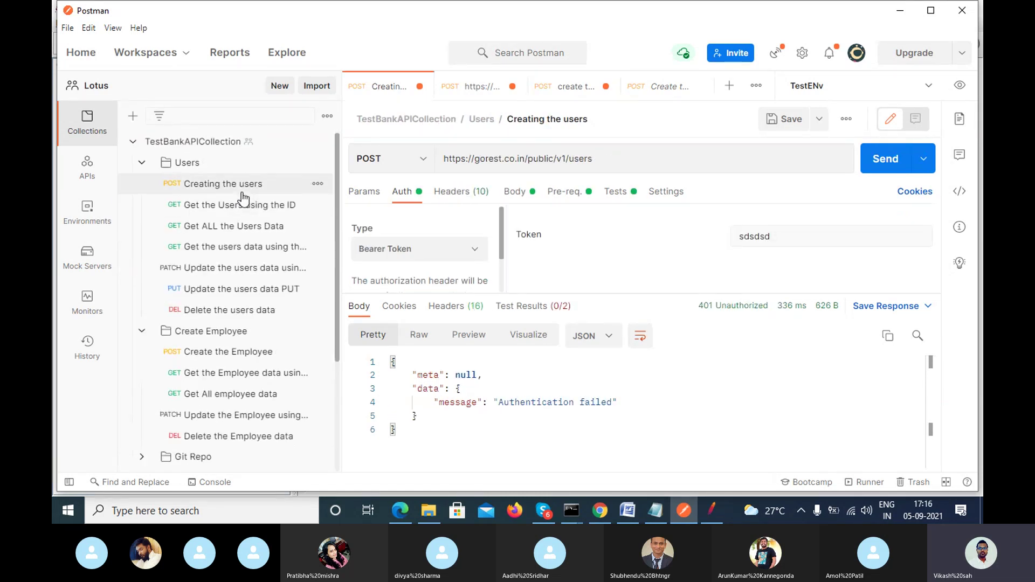
- Check the gorest request's headers, JSON body and bearer token, then send it, getting 422 (email taken)
{"action": "left_click", "coordinate": [484, 97]}
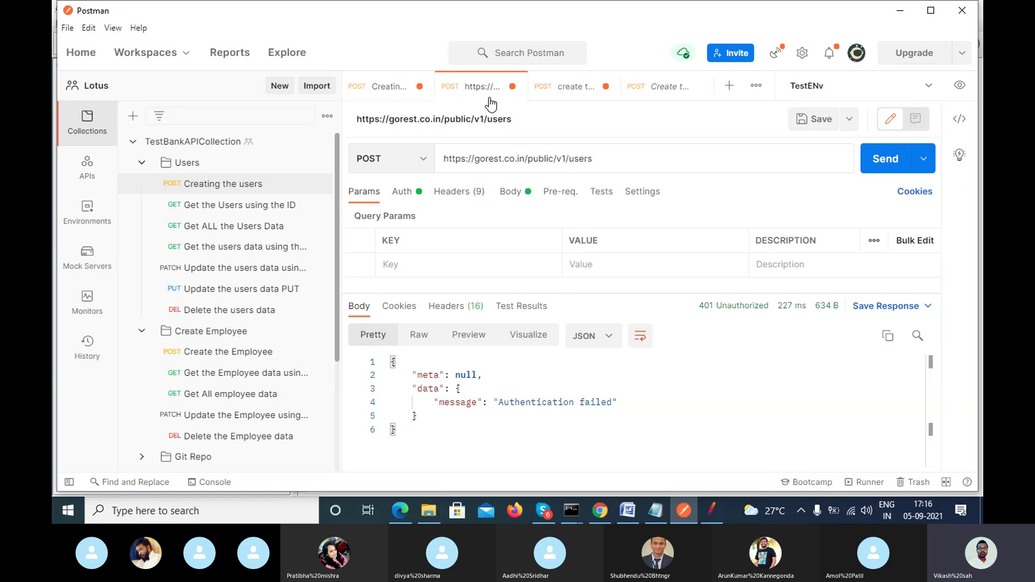
{"action": "left_click_drag", "start_coordinate": [643, 291], "coordinate": [644, 397]}
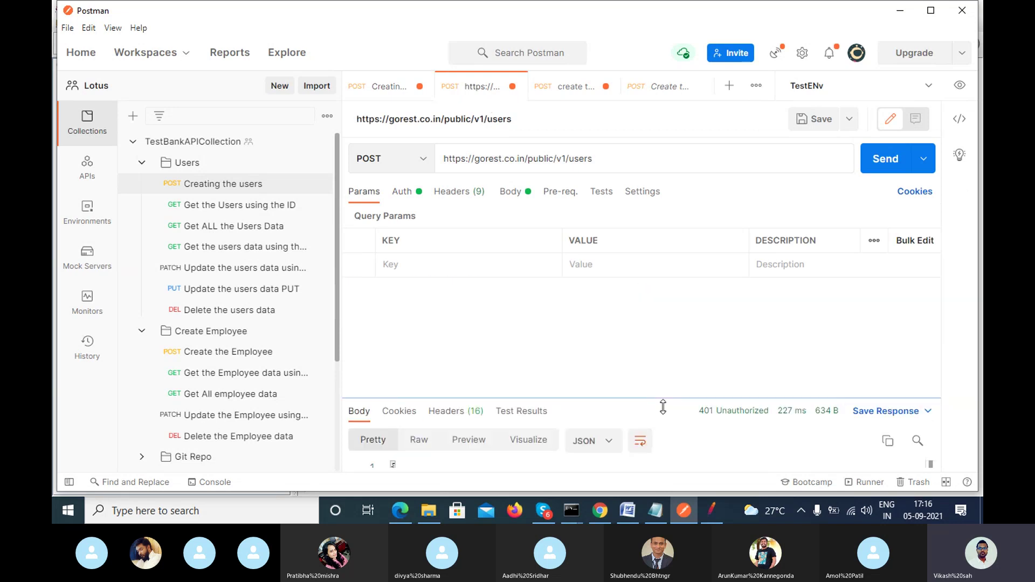
{"action": "left_click", "coordinate": [459, 191]}
{"action": "left_click", "coordinate": [503, 195]}
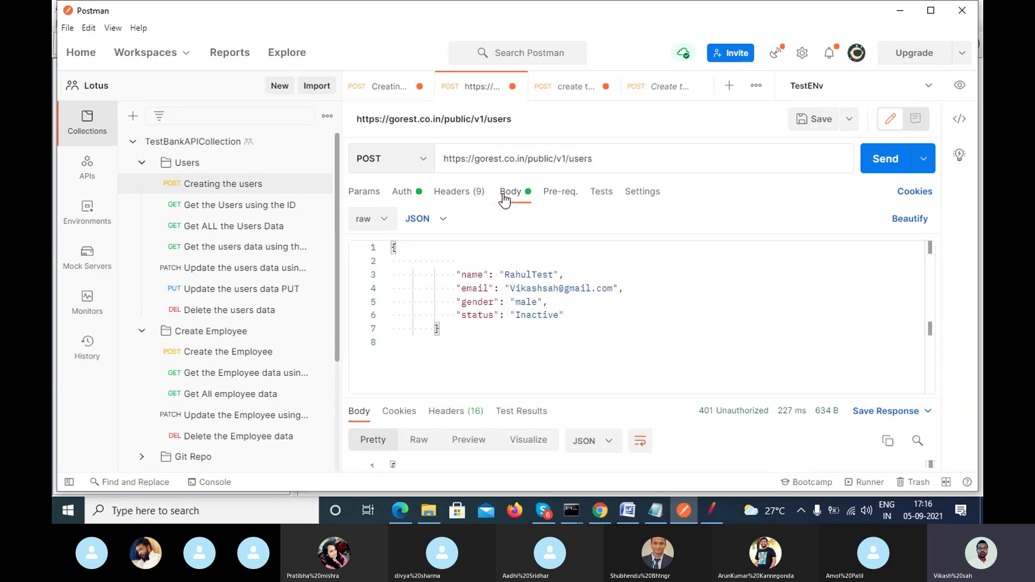
{"action": "left_click", "coordinate": [415, 193]}
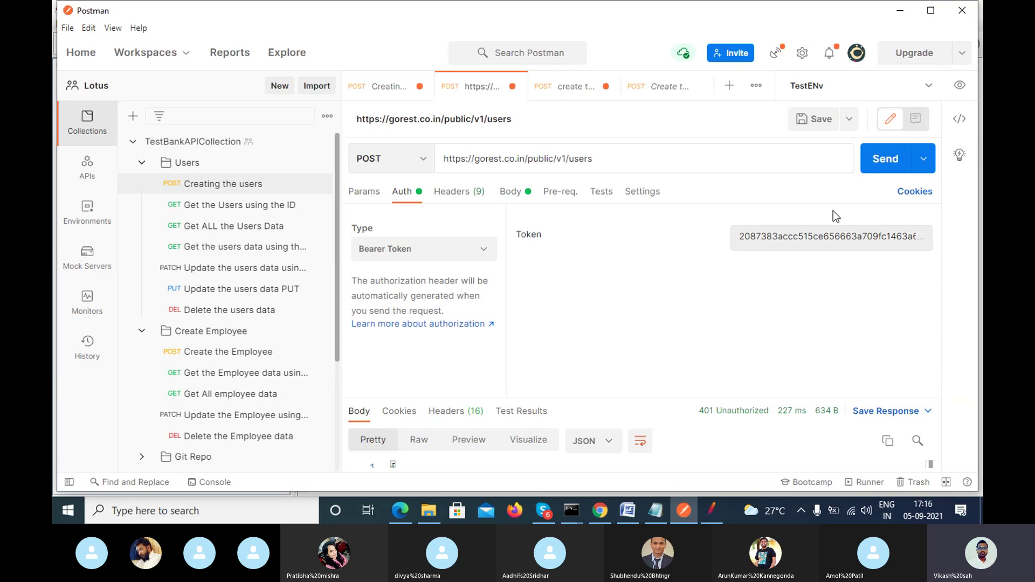
{"action": "left_click", "coordinate": [879, 161]}
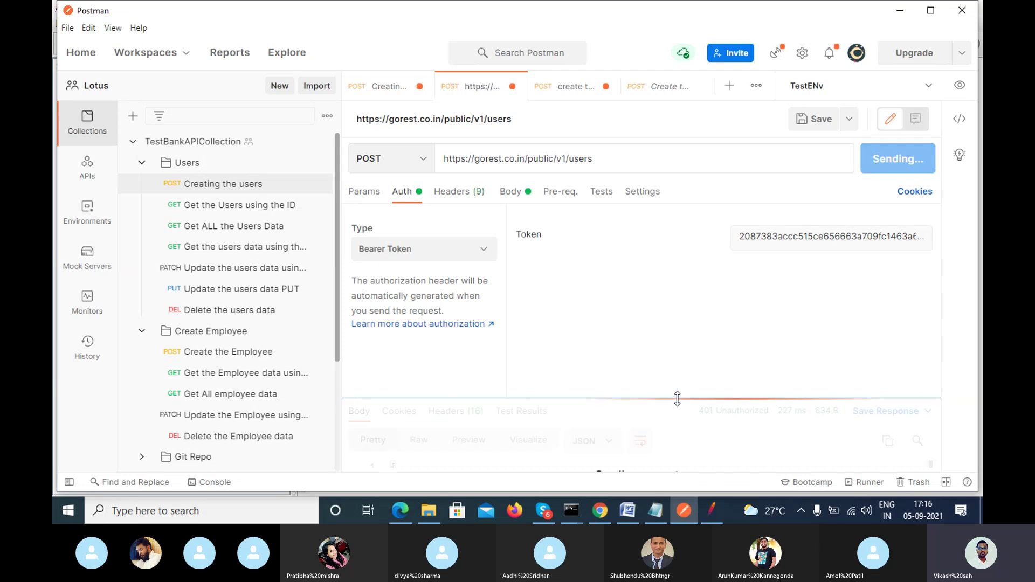
{"action": "left_click_drag", "start_coordinate": [678, 400], "coordinate": [678, 284]}
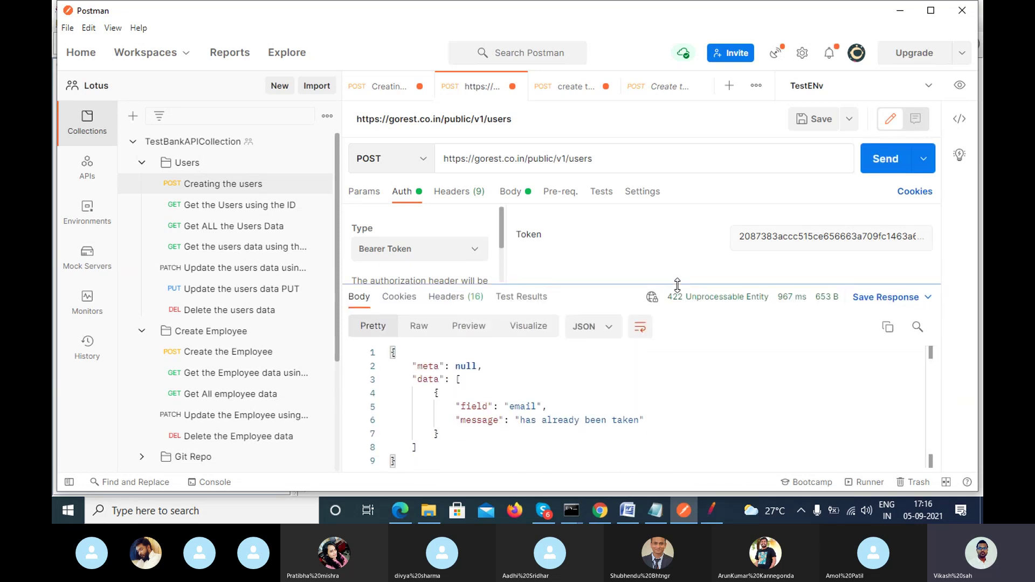
- Change the email in the body and resend, getting 201 Created with user id 1643
{"action": "left_click", "coordinate": [512, 193]}
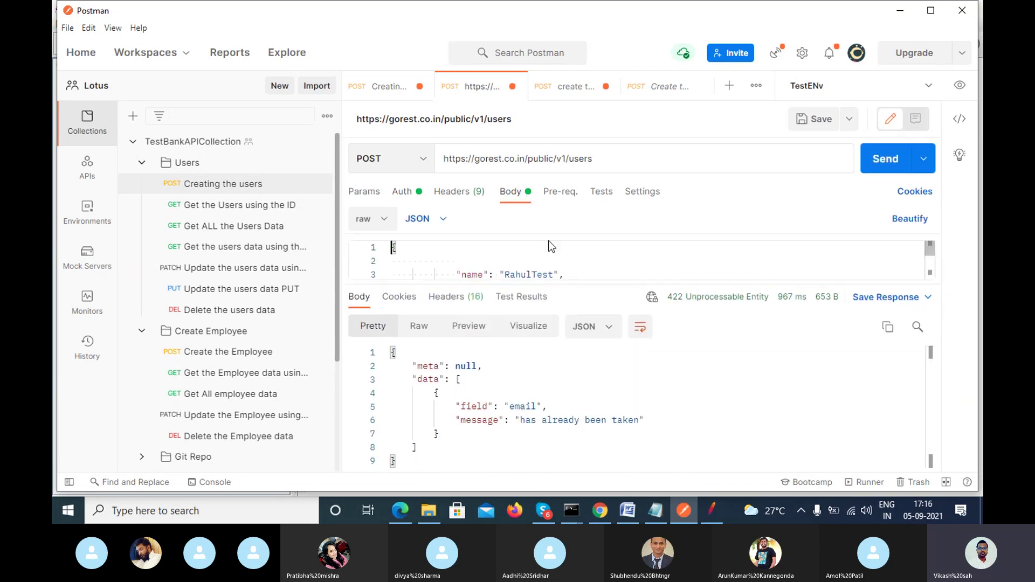
{"action": "left_click_drag", "start_coordinate": [556, 278], "coordinate": [556, 322]}
{"action": "left_click", "coordinate": [565, 288]}
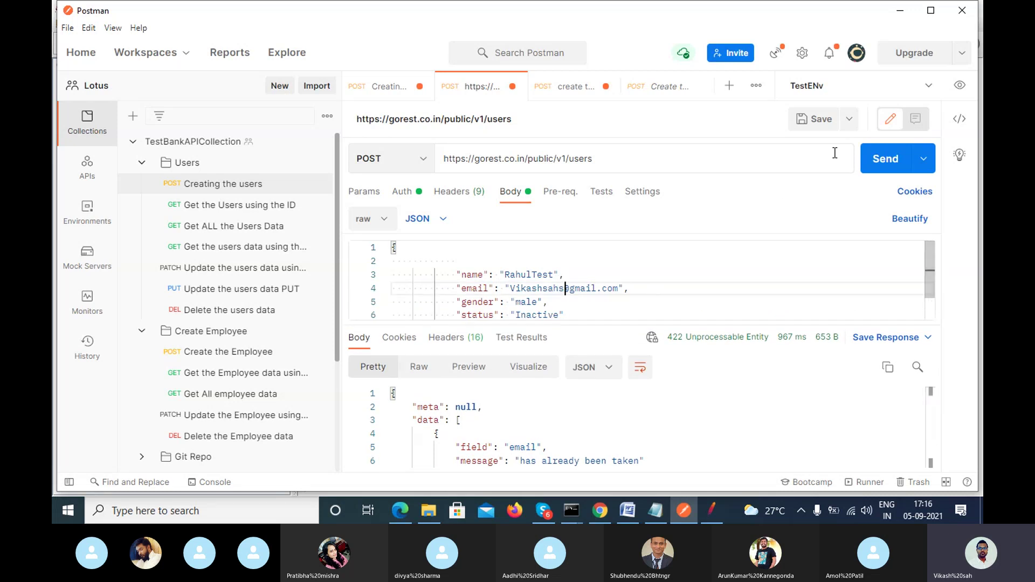
{"action": "left_click", "coordinate": [880, 158]}
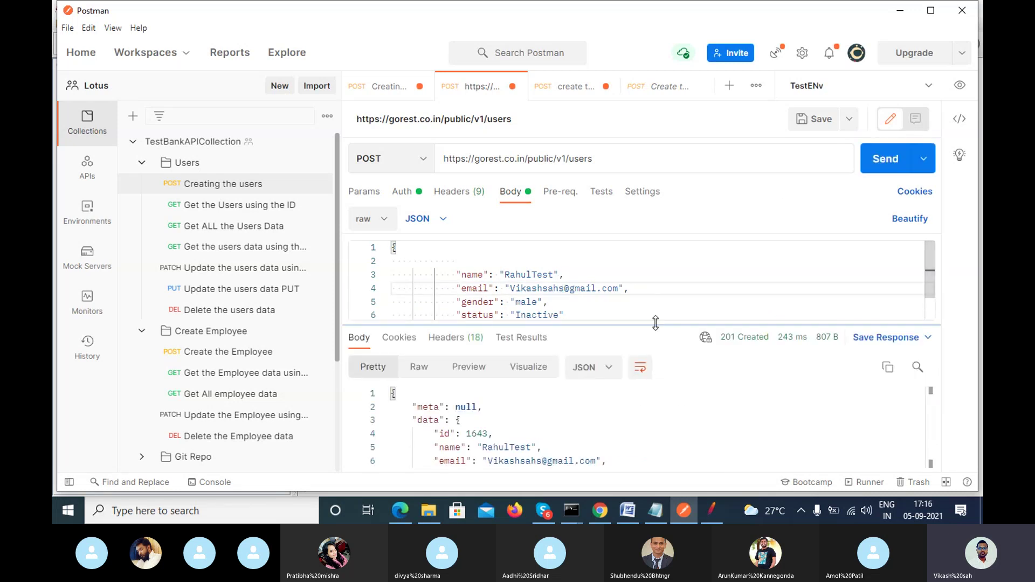
{"action": "left_click_drag", "start_coordinate": [655, 322], "coordinate": [655, 270]}
{"action": "left_click", "coordinate": [451, 457]}
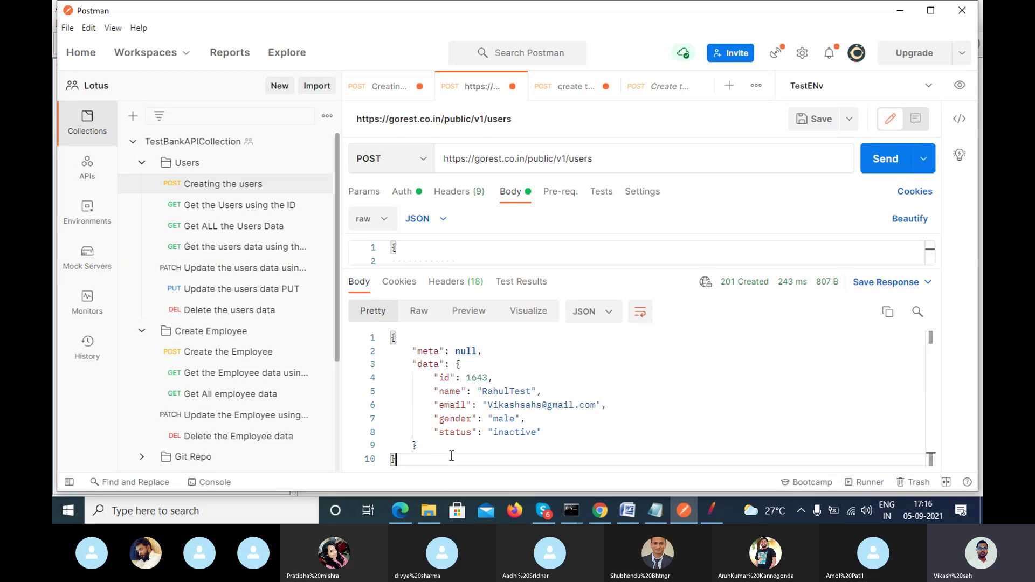
{"action": "left_click_drag", "start_coordinate": [451, 456], "coordinate": [386, 345]}
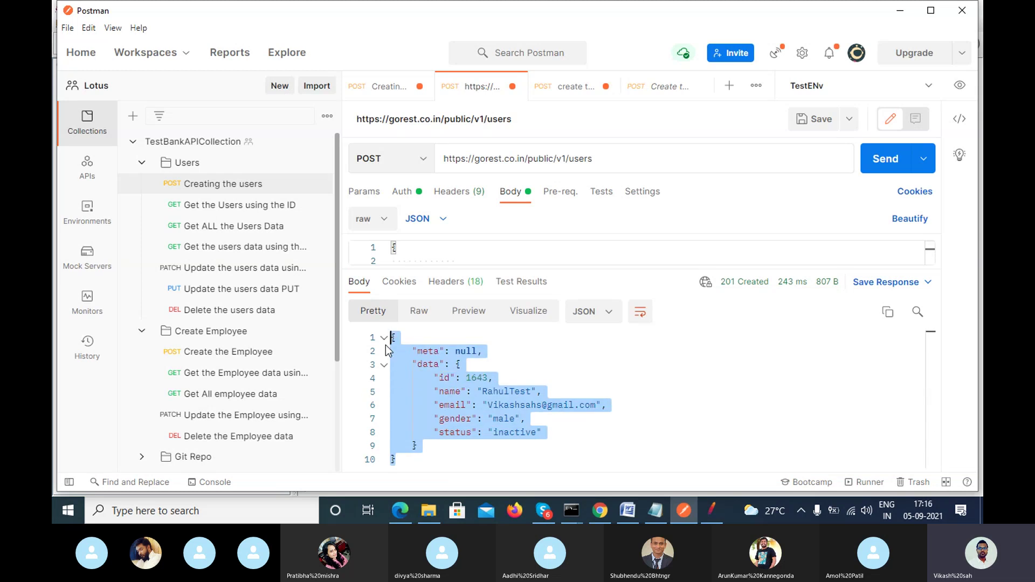
- Highlight the new user's name line in the response and enlarge the body area
{"action": "left_click", "coordinate": [510, 365]}
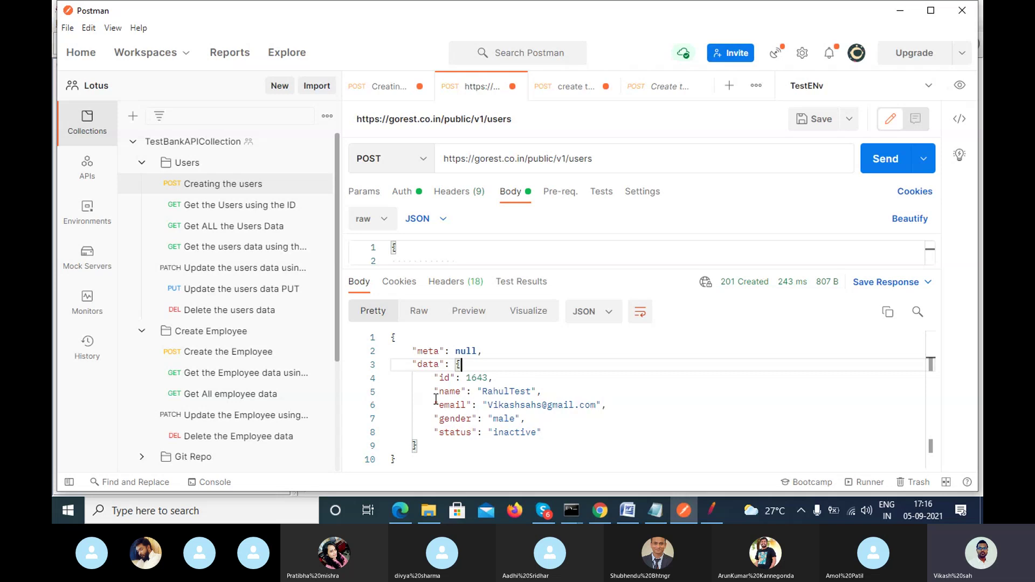
{"action": "left_click_drag", "start_coordinate": [435, 392], "coordinate": [542, 392]}
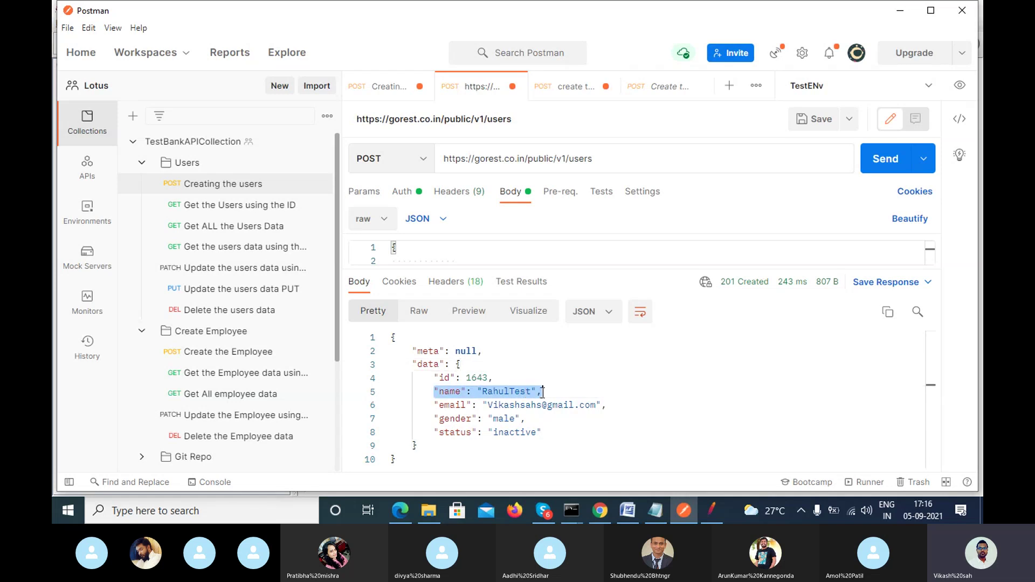
{"action": "left_click", "coordinate": [542, 392]}
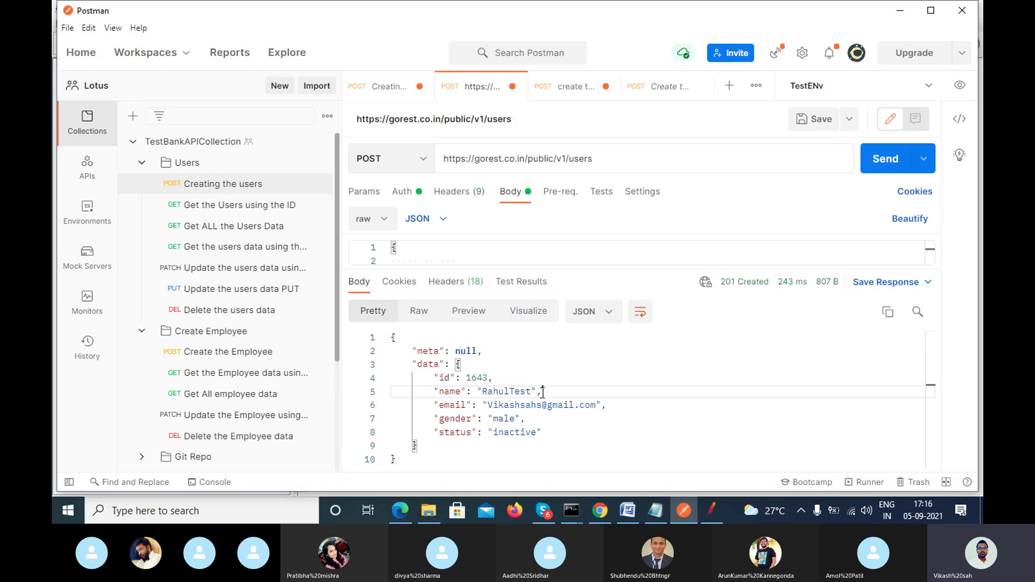
{"action": "left_click_drag", "start_coordinate": [430, 392], "coordinate": [560, 392]}
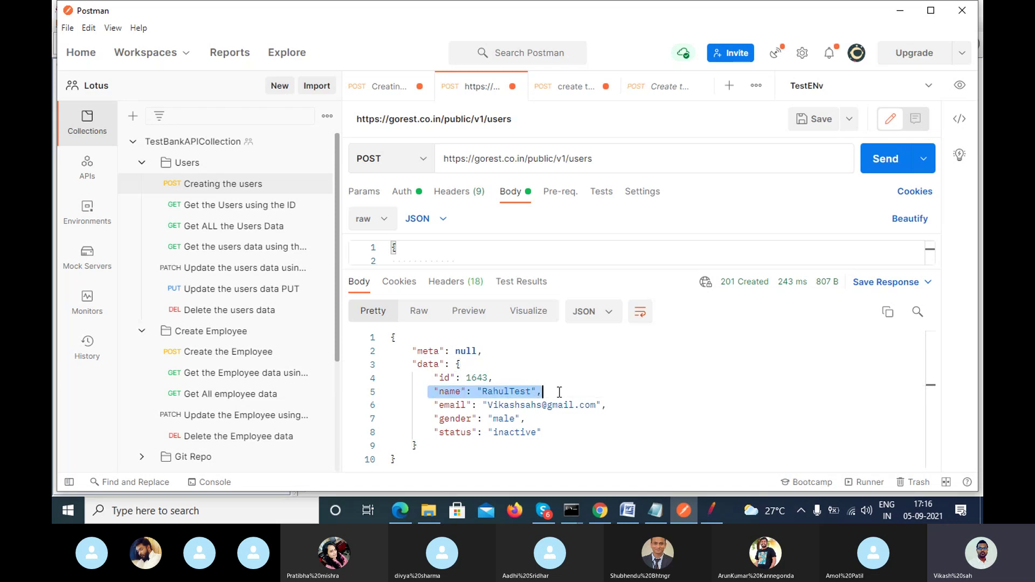
{"action": "left_click", "coordinate": [644, 281]}
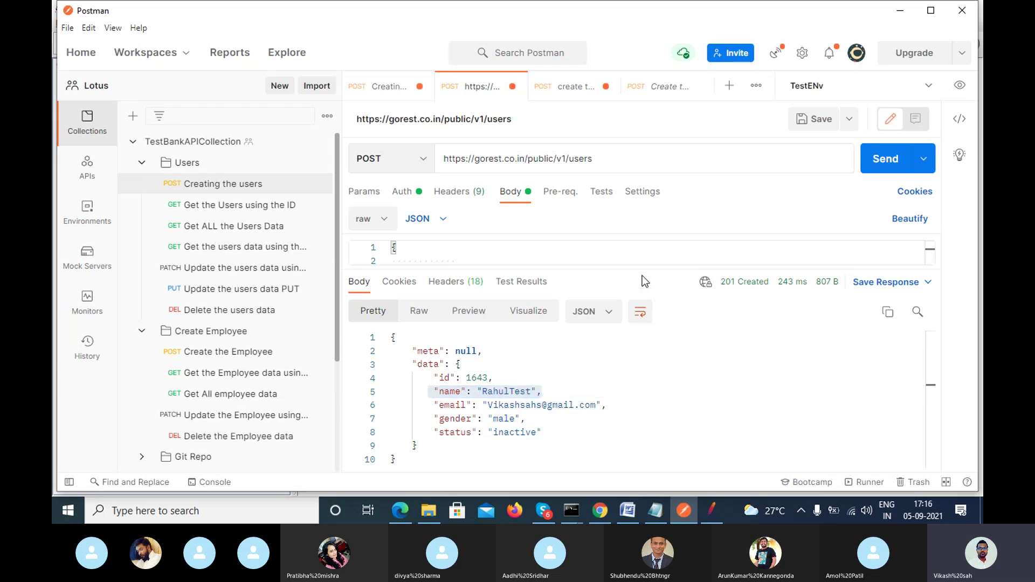
{"action": "left_click_drag", "start_coordinate": [658, 337], "coordinate": [647, 377]}
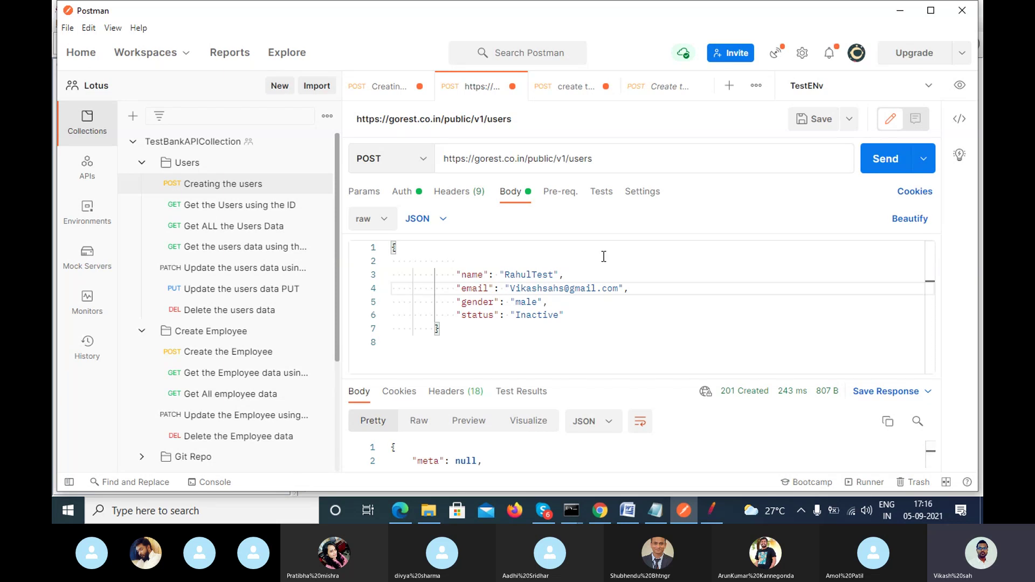
- Check the empty Tests script, reselect the name line, and return to JMeter's View Results Tree
{"action": "left_click", "coordinate": [601, 192]}
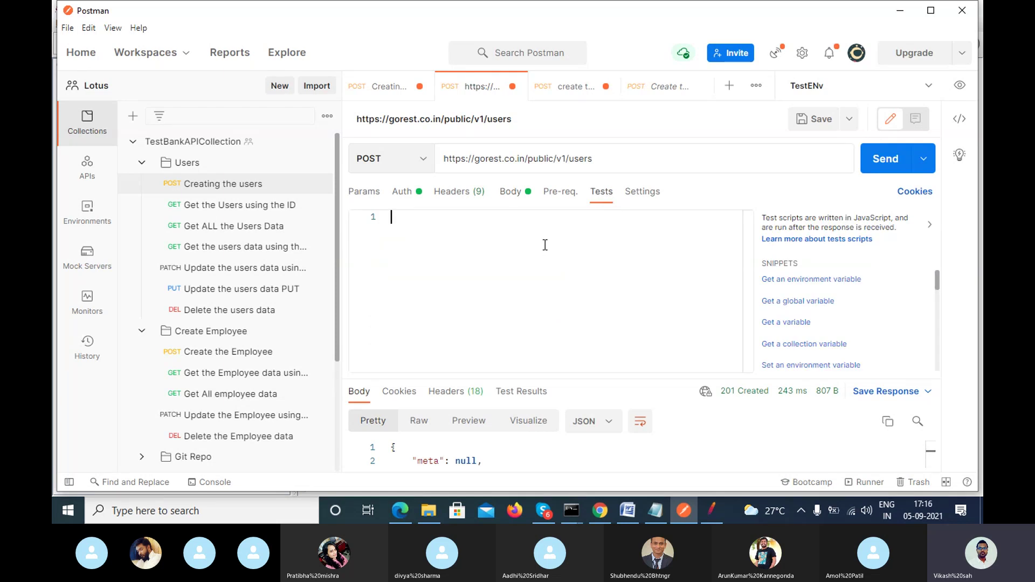
{"action": "left_click_drag", "start_coordinate": [604, 378], "coordinate": [601, 298]}
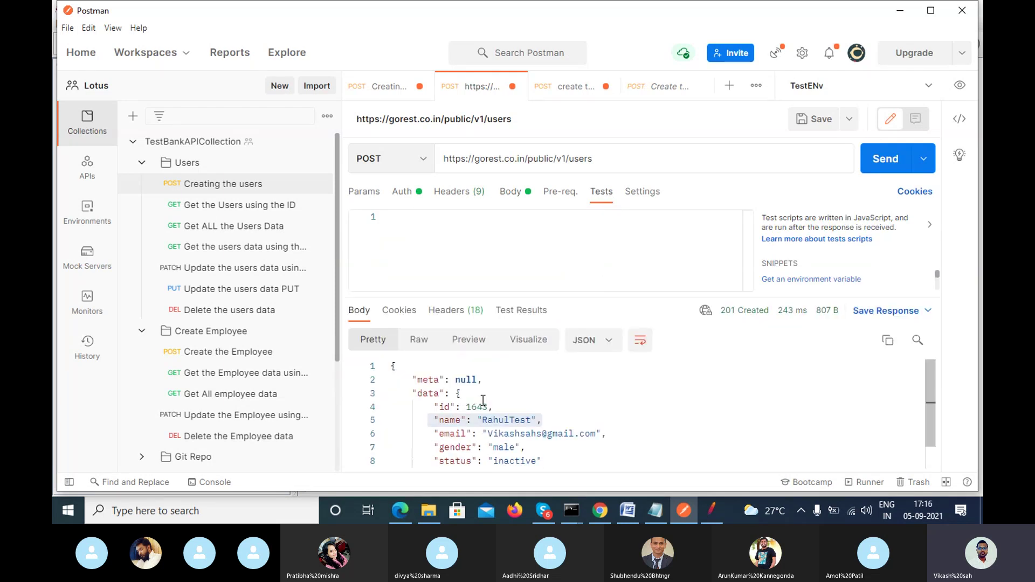
{"action": "left_click_drag", "start_coordinate": [434, 425], "coordinate": [494, 407]}
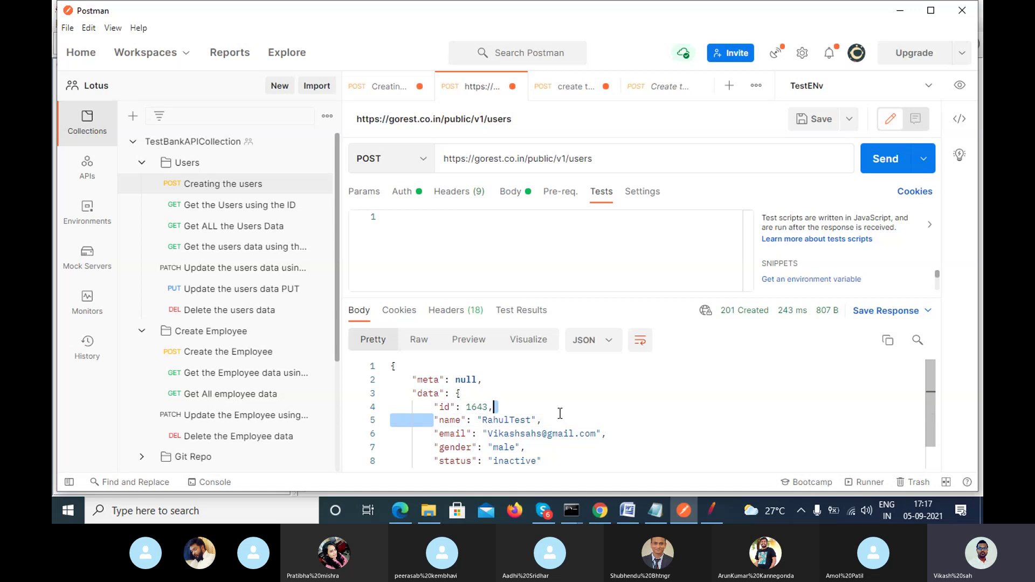
{"action": "left_click_drag", "start_coordinate": [560, 413], "coordinate": [561, 421]}
{"action": "left_click", "coordinate": [709, 508]}
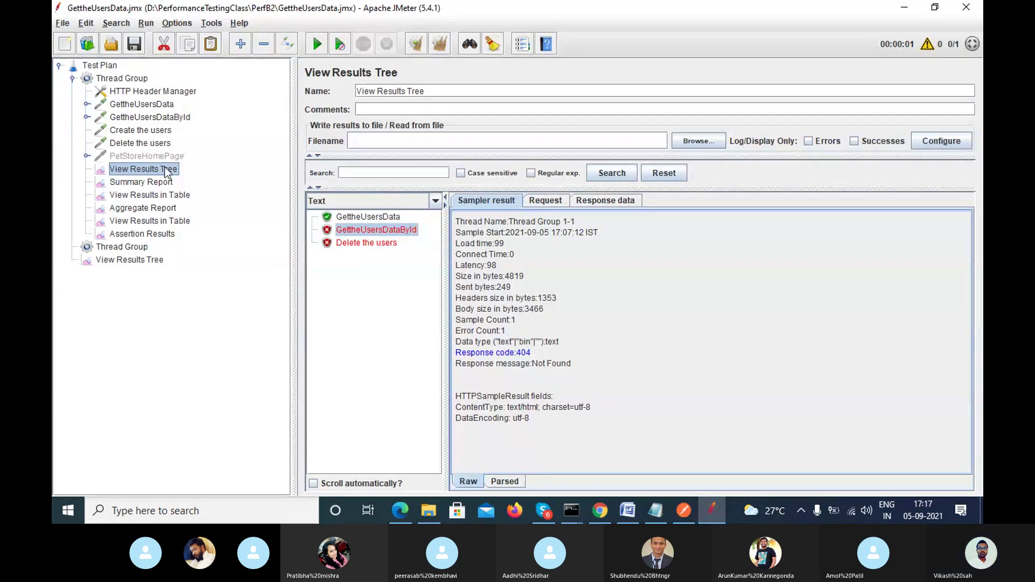
- Add a JSON Assertion under the GettheUsersData request and click into its JSON path field
{"action": "right_click", "coordinate": [152, 108]}
{"action": "mouse_move", "coordinate": [163, 113]}
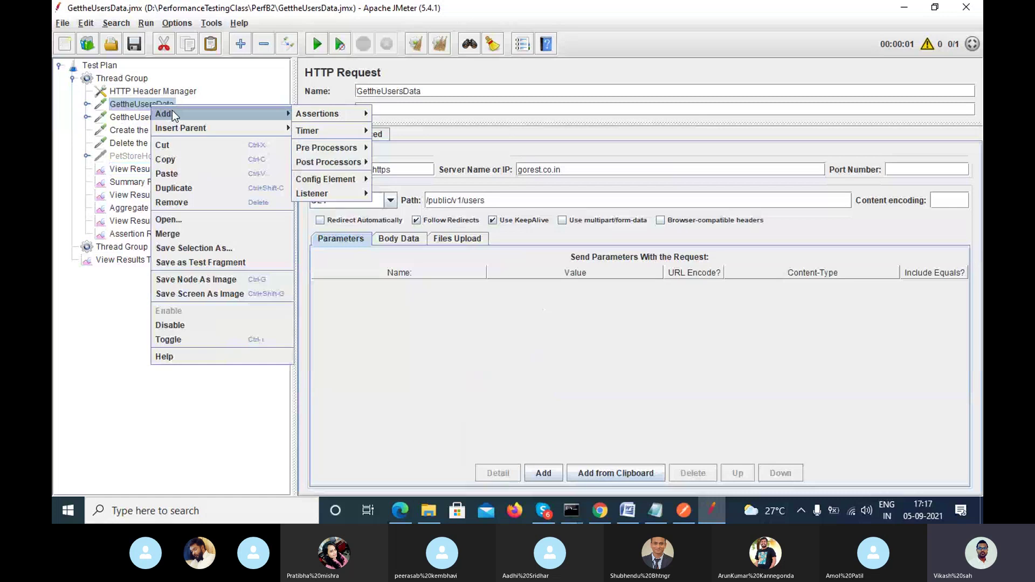
{"action": "mouse_move", "coordinate": [305, 112]}
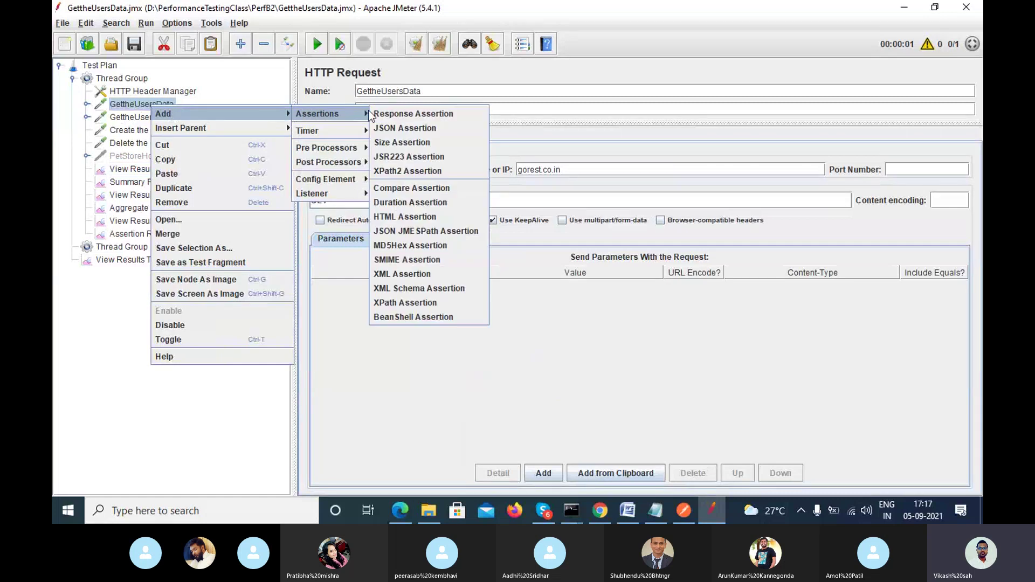
{"action": "left_click", "coordinate": [403, 130]}
{"action": "left_click", "coordinate": [516, 124]}
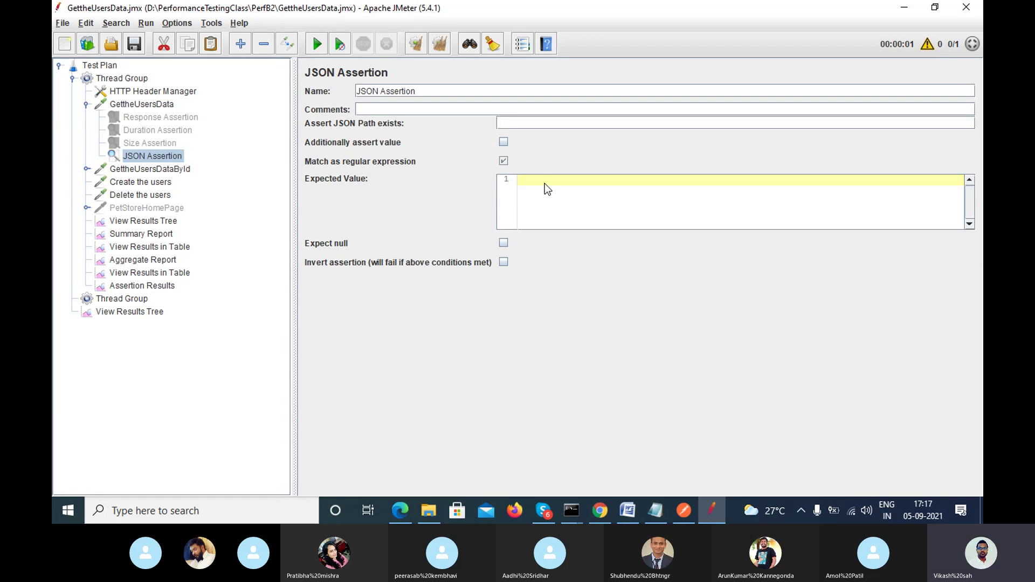
- In Postman, drag the response splitter up to show the full created-user JSON, then return to JMeter
{"action": "key", "text": "alt+Tab"}
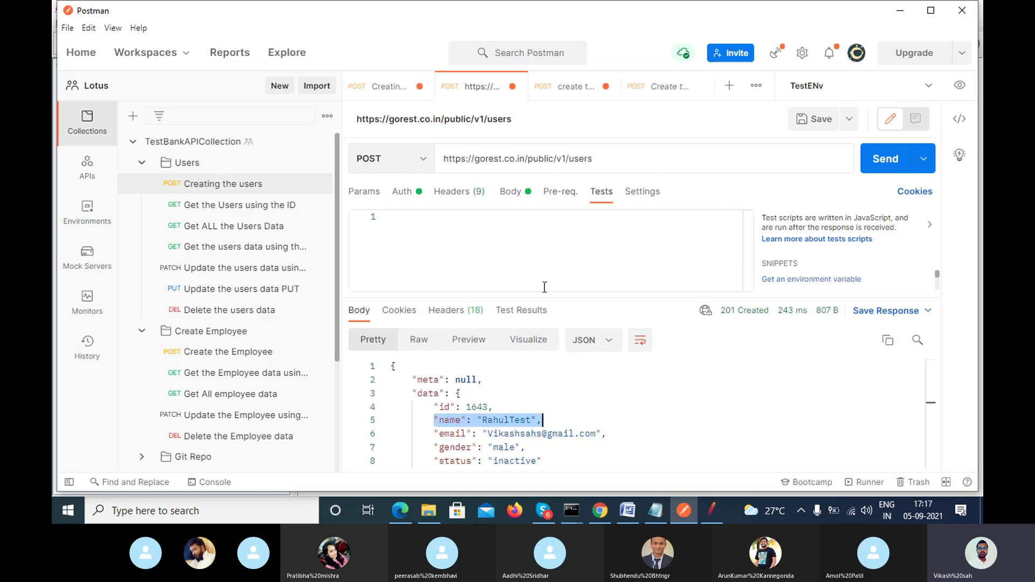
{"action": "left_click_drag", "start_coordinate": [555, 297], "coordinate": [559, 265]}
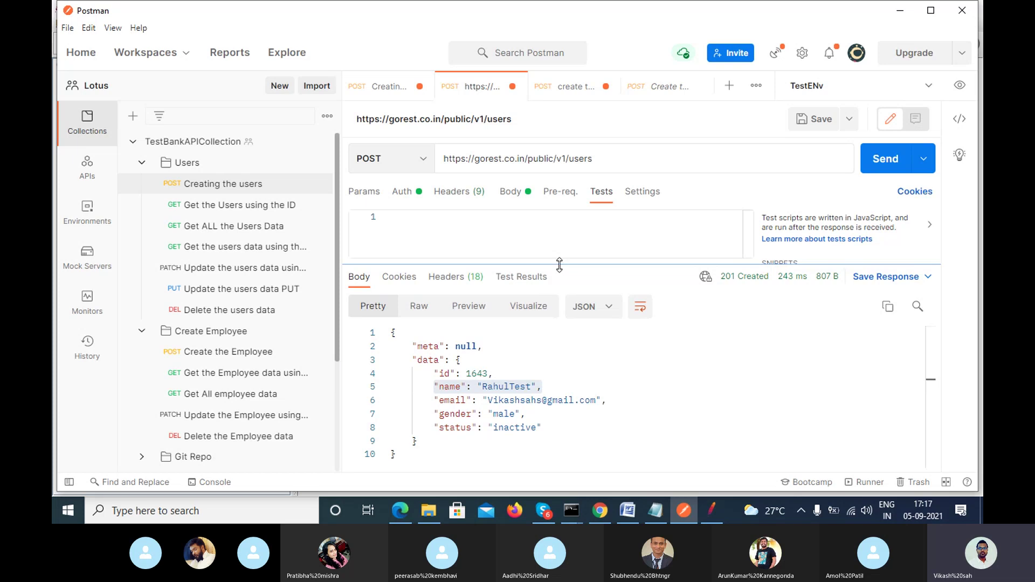
{"action": "key", "text": "alt+Tab"}
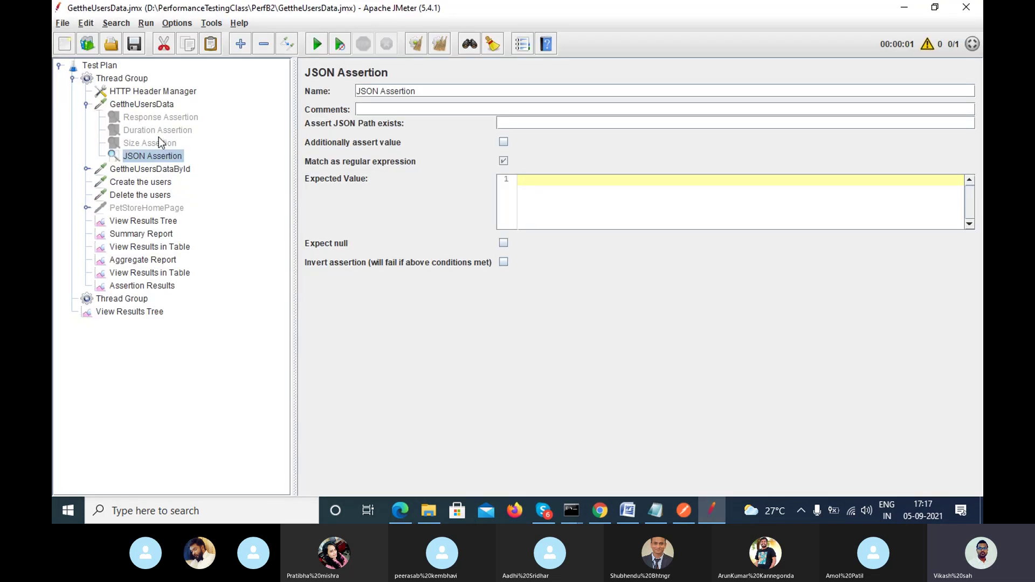
- Enable the greyed-out Duration Assertion under GettheUsersData and select its 10000 ms value
{"action": "left_click", "coordinate": [154, 107]}
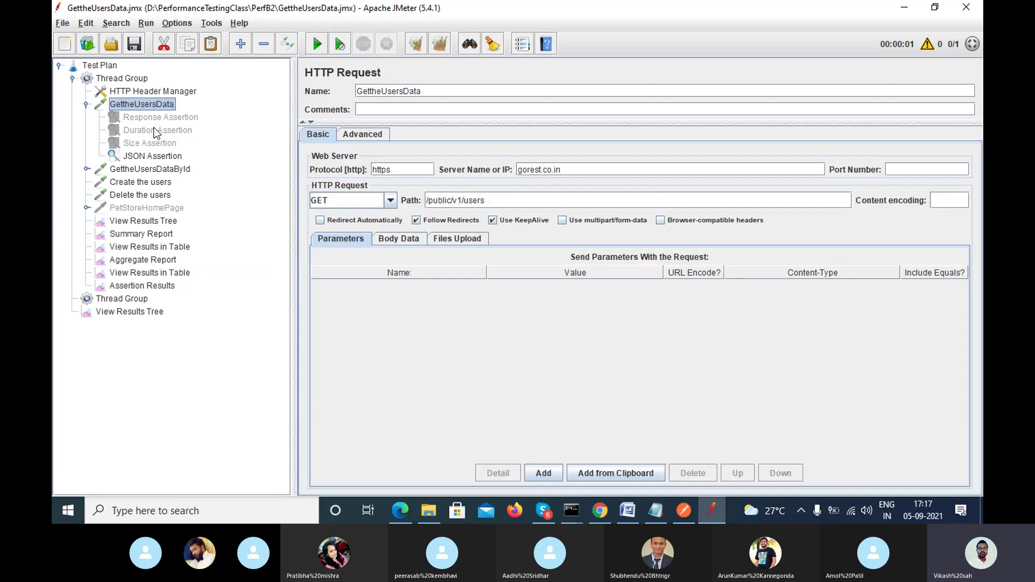
{"action": "left_click", "coordinate": [155, 132]}
{"action": "right_click", "coordinate": [154, 131]}
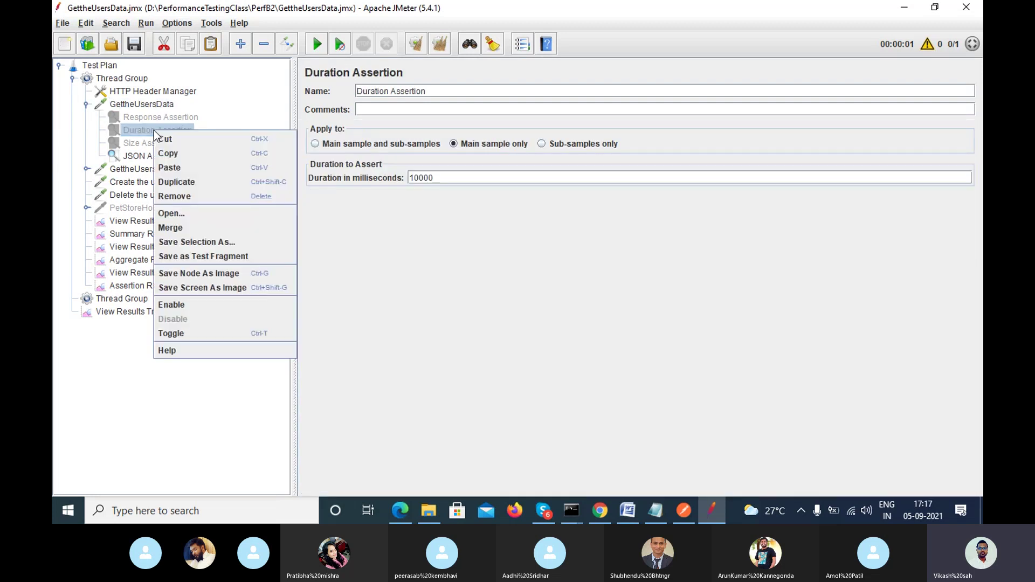
{"action": "left_click", "coordinate": [179, 306]}
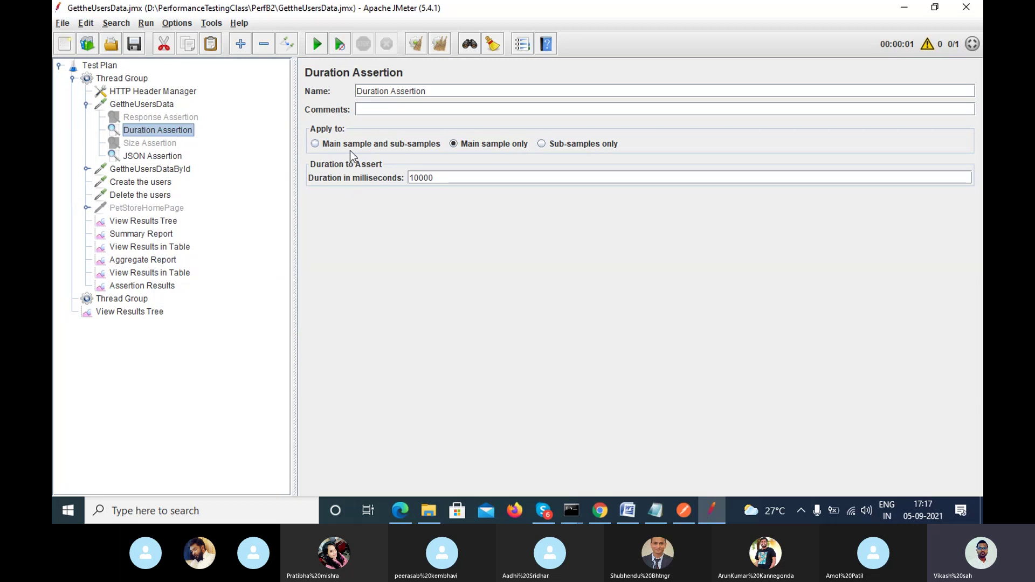
{"action": "double_click", "coordinate": [436, 178]}
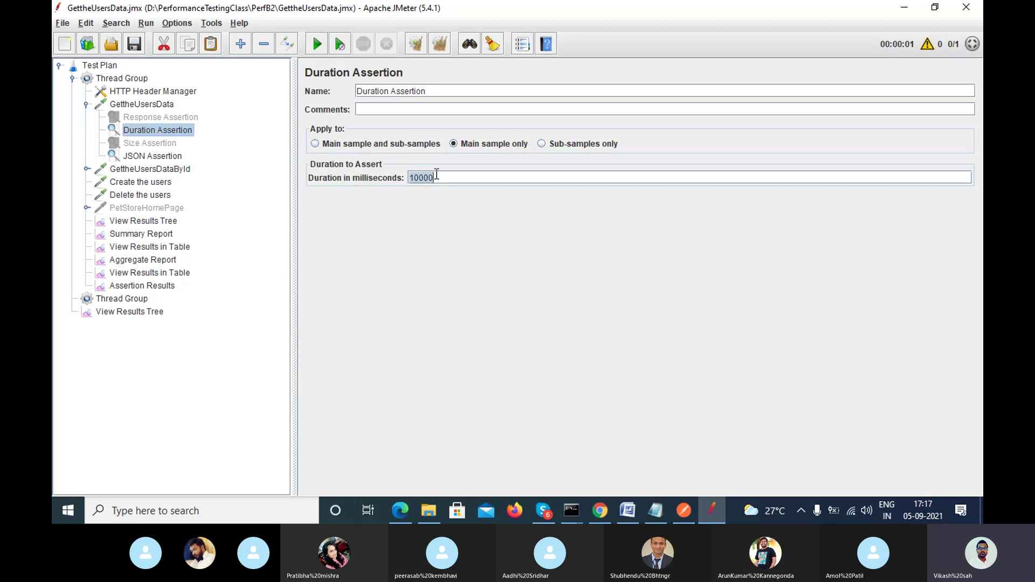
- Switch between GettheUsersData and the Duration Assertion to review its settings
{"action": "left_click", "coordinate": [153, 108]}
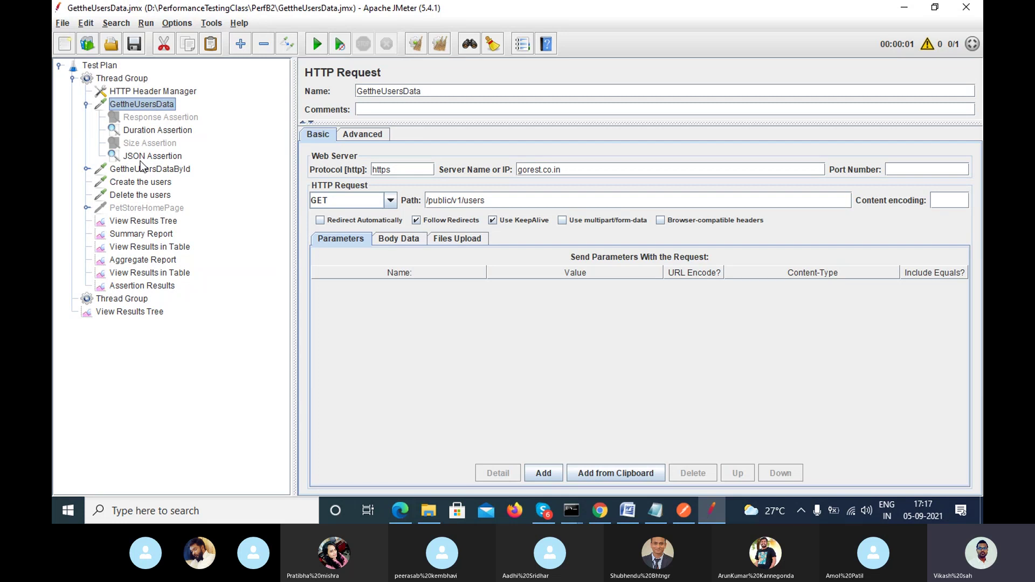
{"action": "left_click", "coordinate": [170, 131]}
{"action": "left_click", "coordinate": [159, 108]}
{"action": "left_click", "coordinate": [159, 132]}
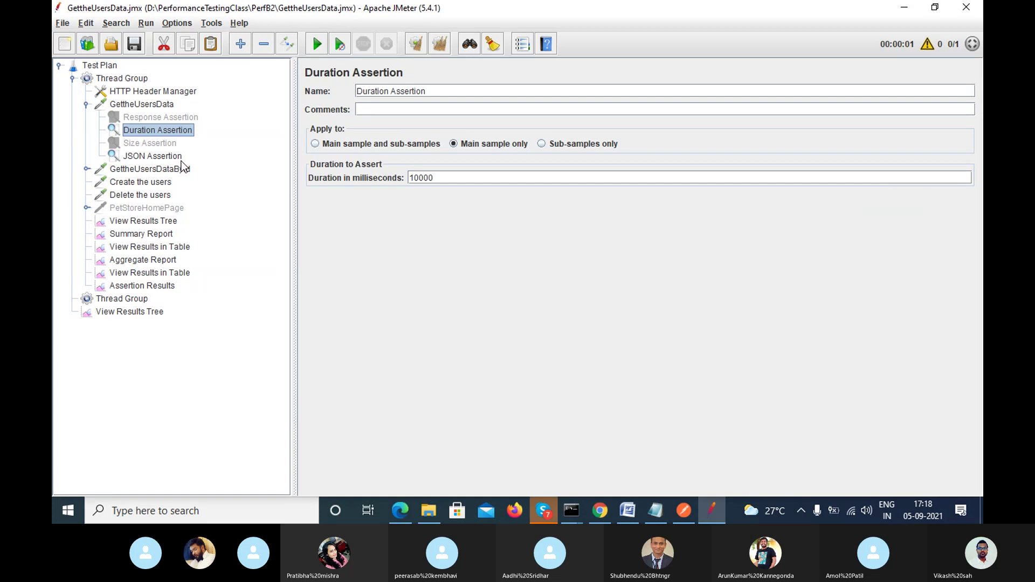
- Minimize the Skype call window and close the black floating overlay
{"action": "left_click", "coordinate": [542, 511]}
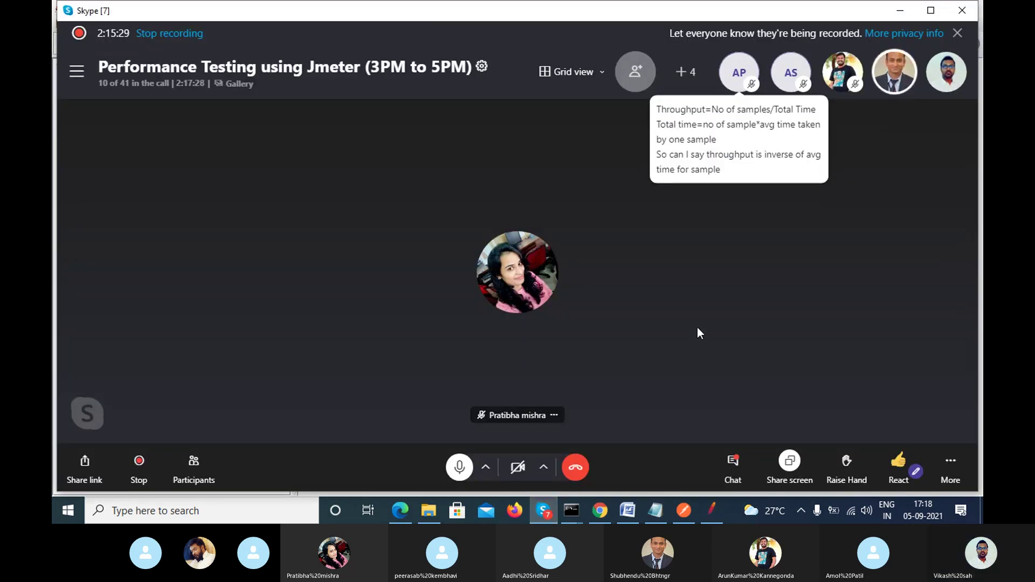
{"action": "left_click", "coordinate": [900, 11]}
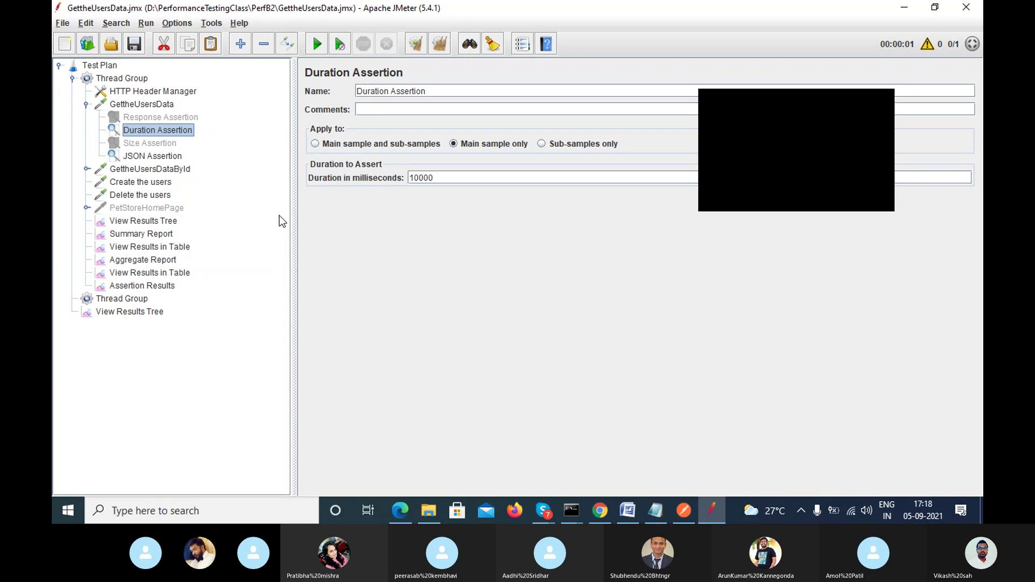
{"action": "left_click", "coordinate": [885, 104]}
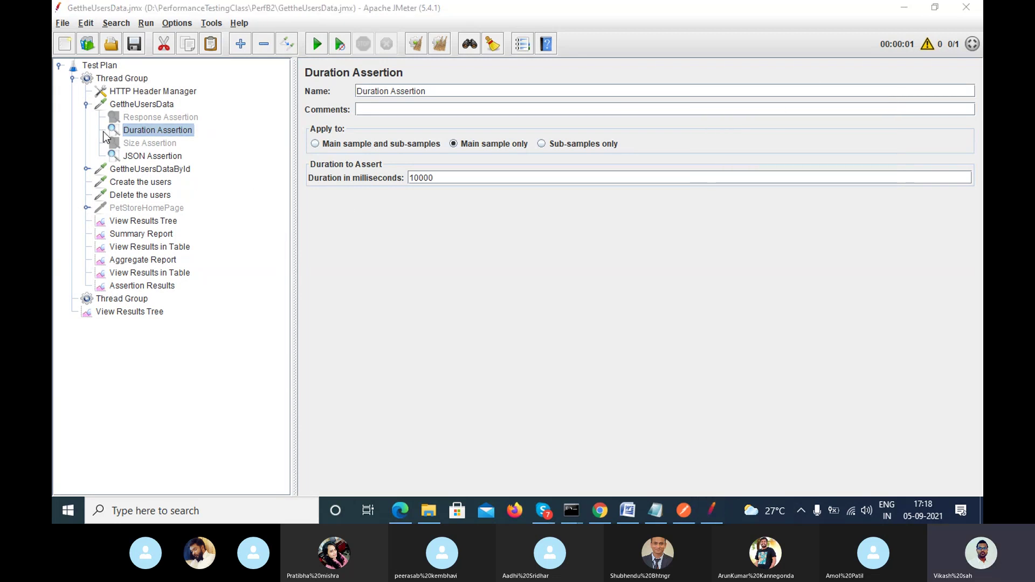
- Add a new Duration Assertion under GettheUsersData after the JSON Assertion
{"action": "right_click", "coordinate": [144, 104]}
{"action": "mouse_move", "coordinate": [204, 116]}
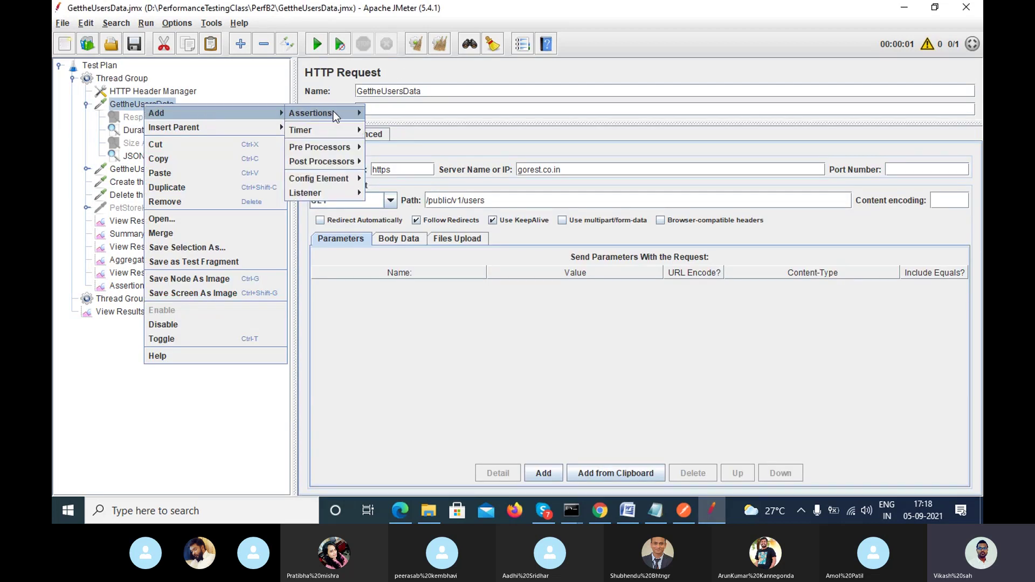
{"action": "mouse_move", "coordinate": [341, 122]}
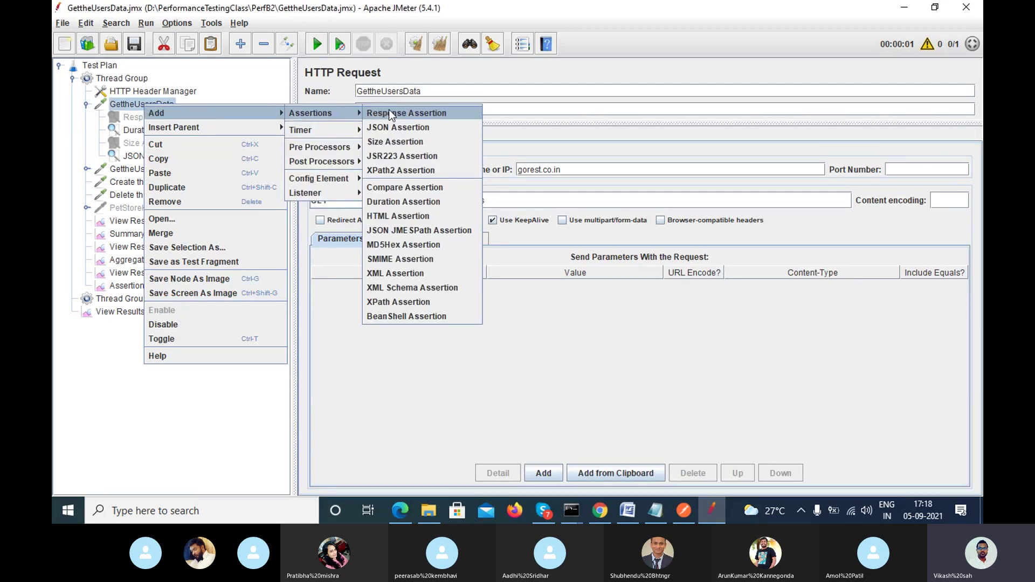
{"action": "left_click", "coordinate": [390, 203]}
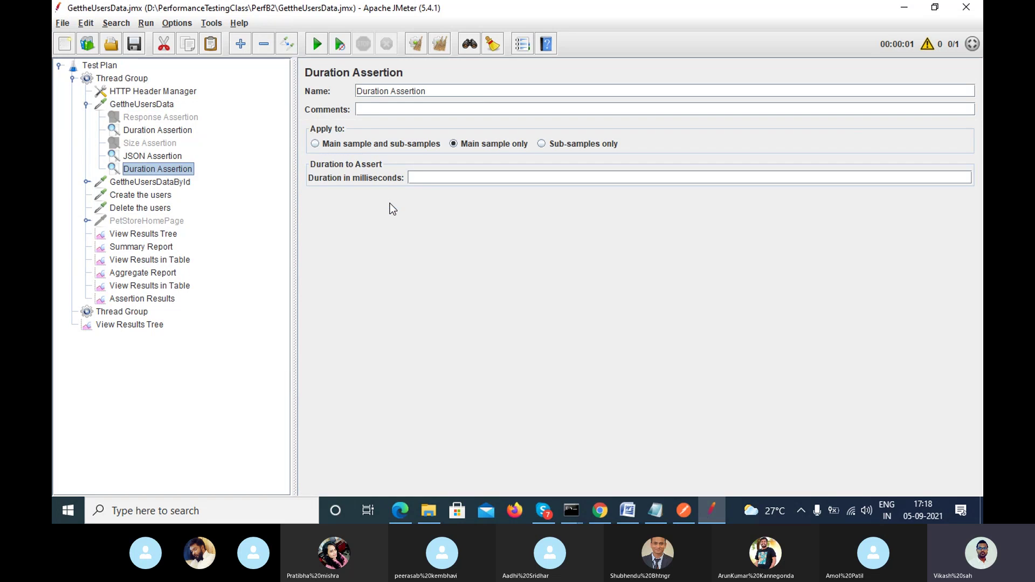
- Cut the old Duration Assertion and set the new one's duration to 10000 milliseconds
{"action": "left_click", "coordinate": [137, 130]}
{"action": "left_click", "coordinate": [164, 44]}
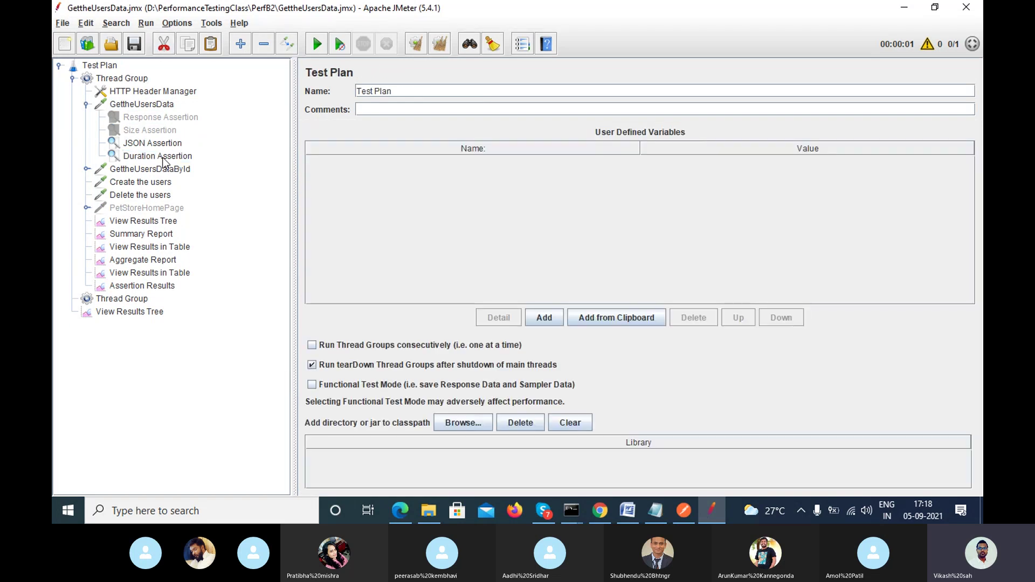
{"action": "left_click", "coordinate": [162, 158]}
{"action": "left_click", "coordinate": [441, 184]}
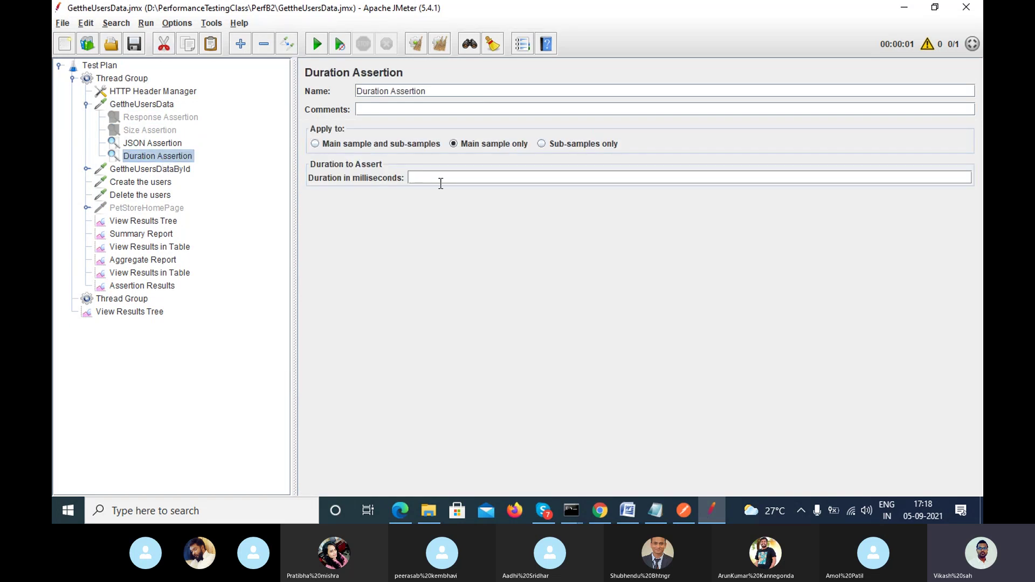
{"action": "type", "text": "10000"}
{"action": "left_click", "coordinate": [160, 157]}
- Toggle between GettheUsersData and the new Duration Assertion to check its settings
{"action": "left_click", "coordinate": [150, 111]}
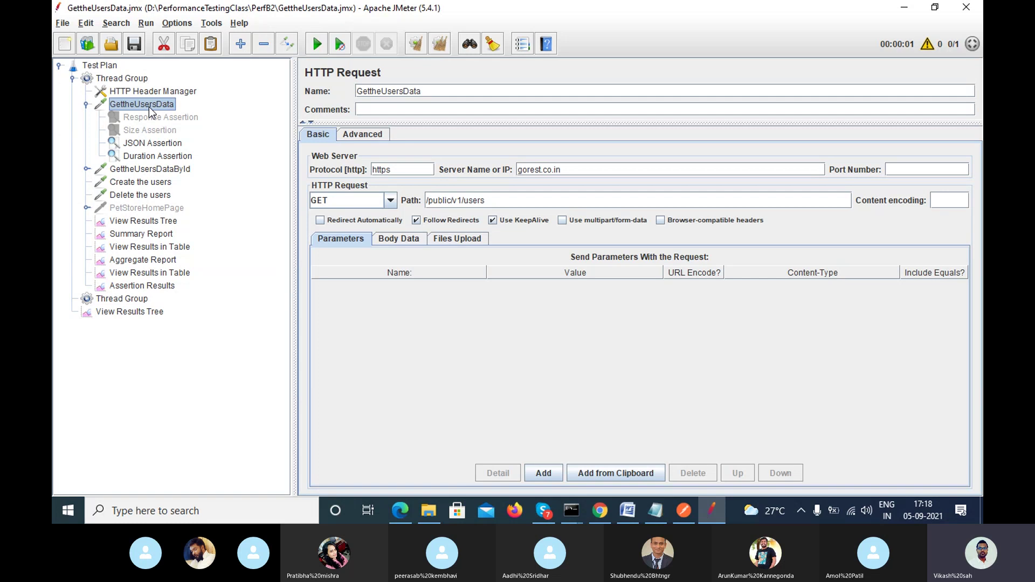
{"action": "left_click", "coordinate": [155, 157]}
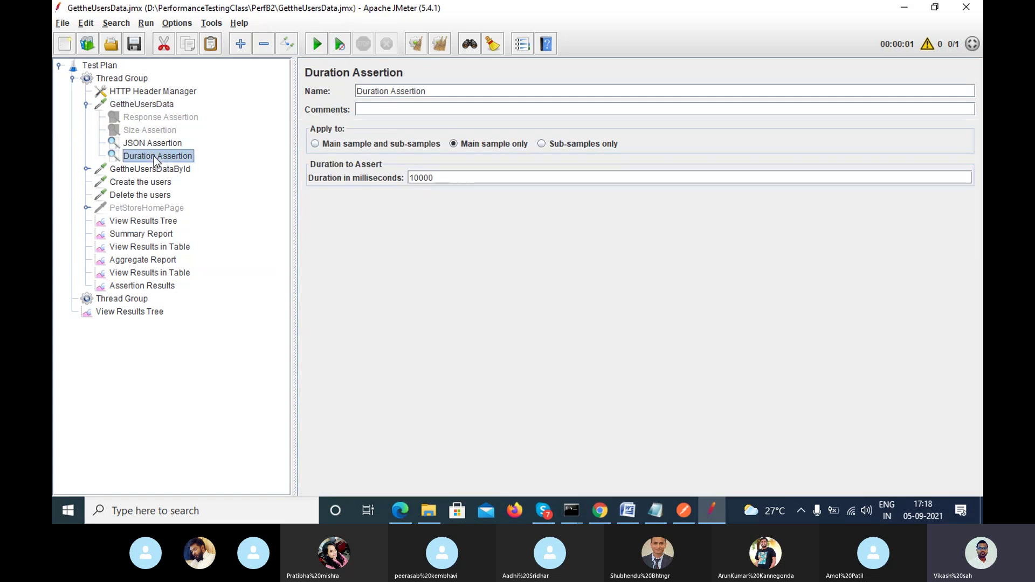
{"action": "left_click", "coordinate": [151, 111]}
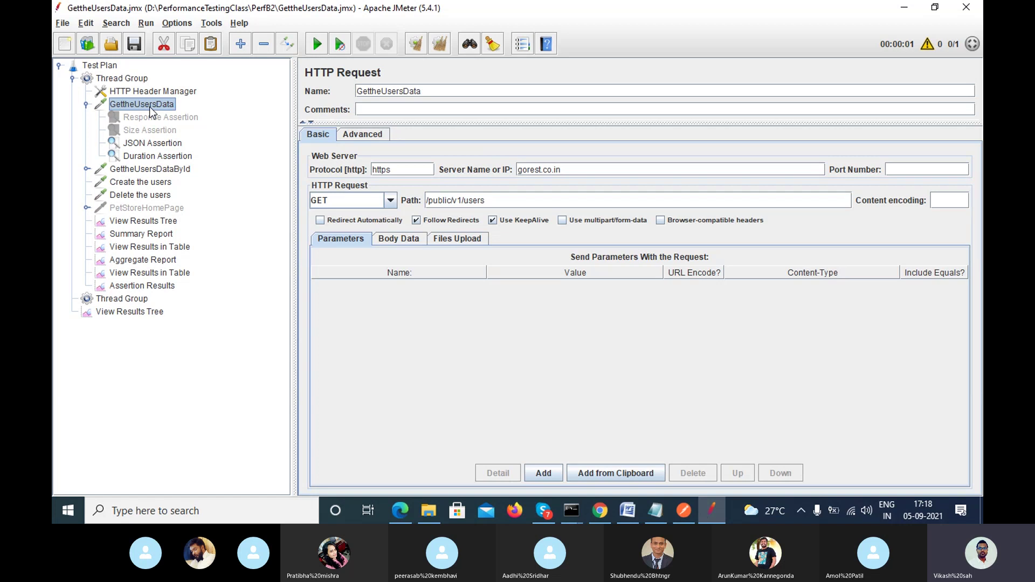
{"action": "left_click", "coordinate": [150, 158]}
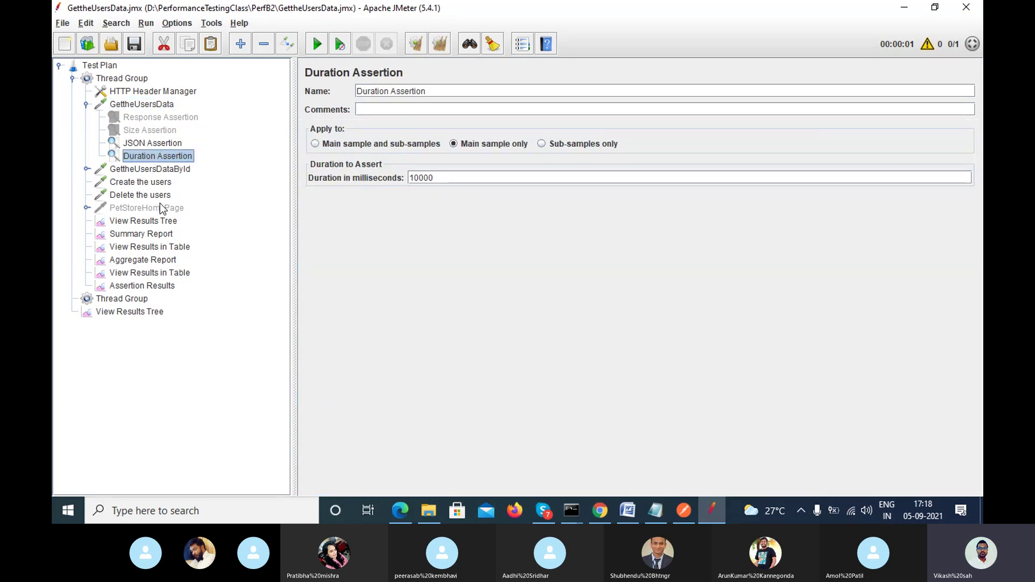
{"action": "left_click", "coordinate": [163, 45]}
{"action": "left_click", "coordinate": [129, 81]}
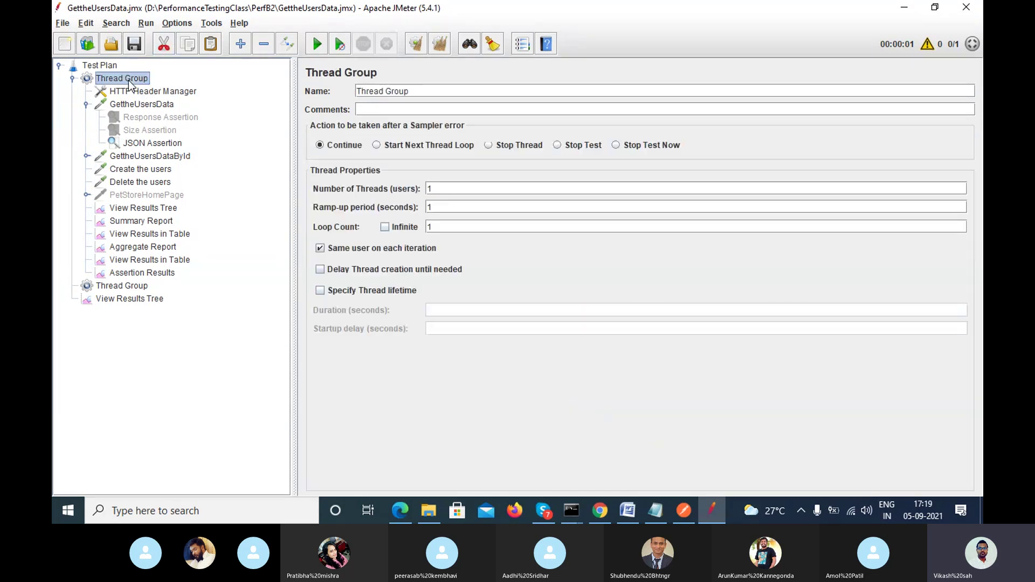
{"action": "right_click", "coordinate": [129, 81]}
{"action": "mouse_move", "coordinate": [178, 89]}
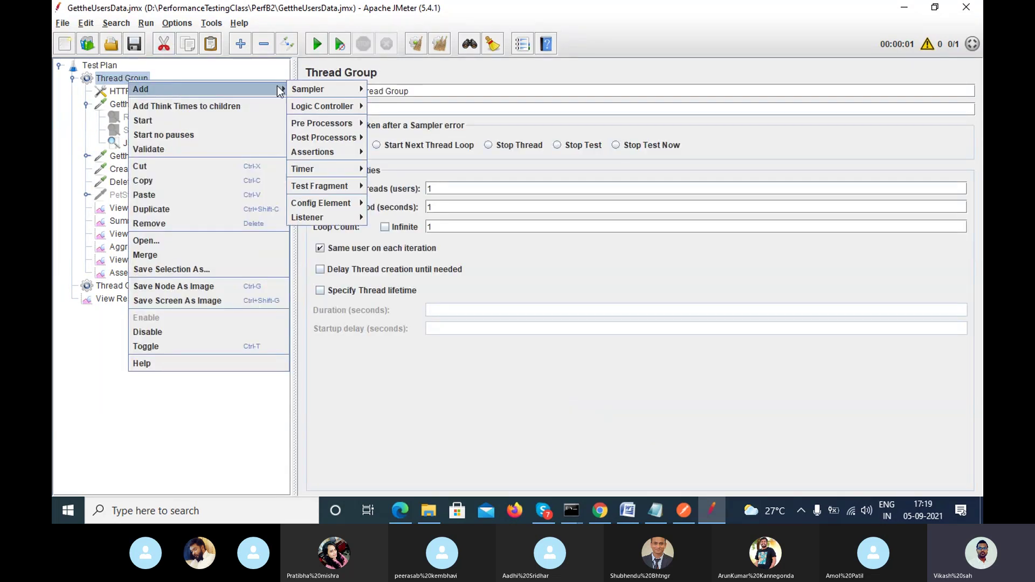
{"action": "mouse_move", "coordinate": [331, 154]}
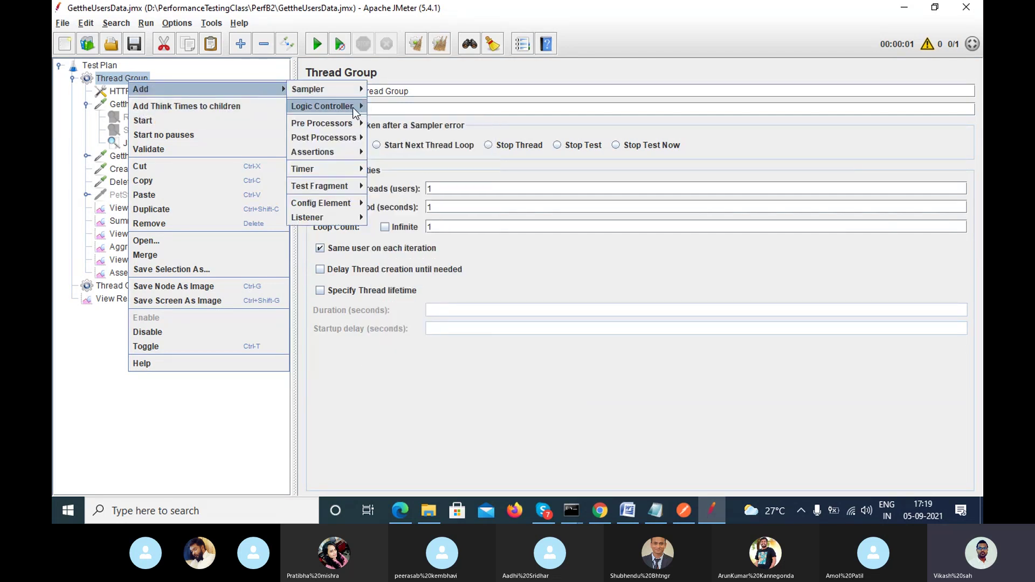
{"action": "mouse_move", "coordinate": [351, 95]}
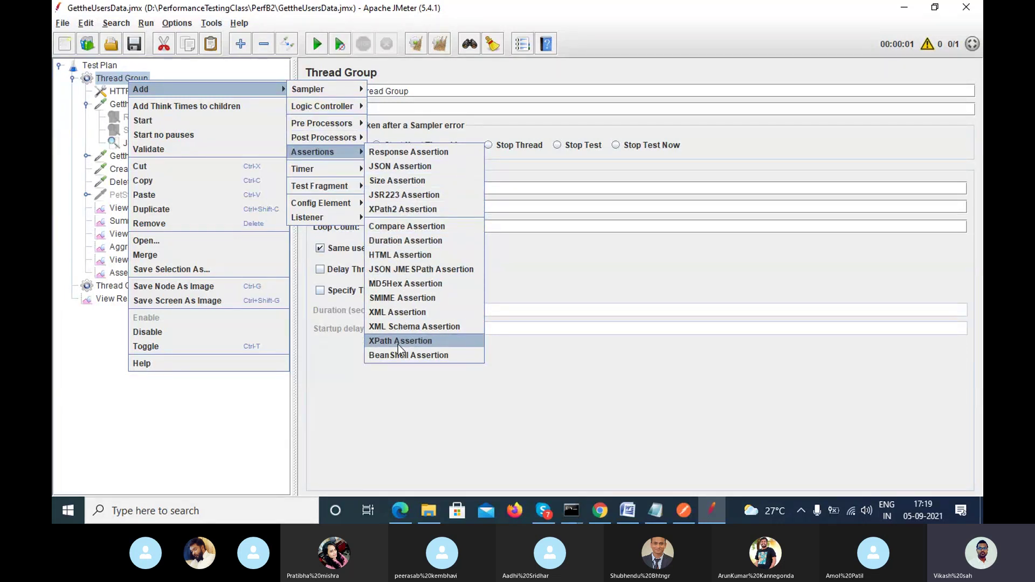
{"action": "left_click", "coordinate": [405, 240]}
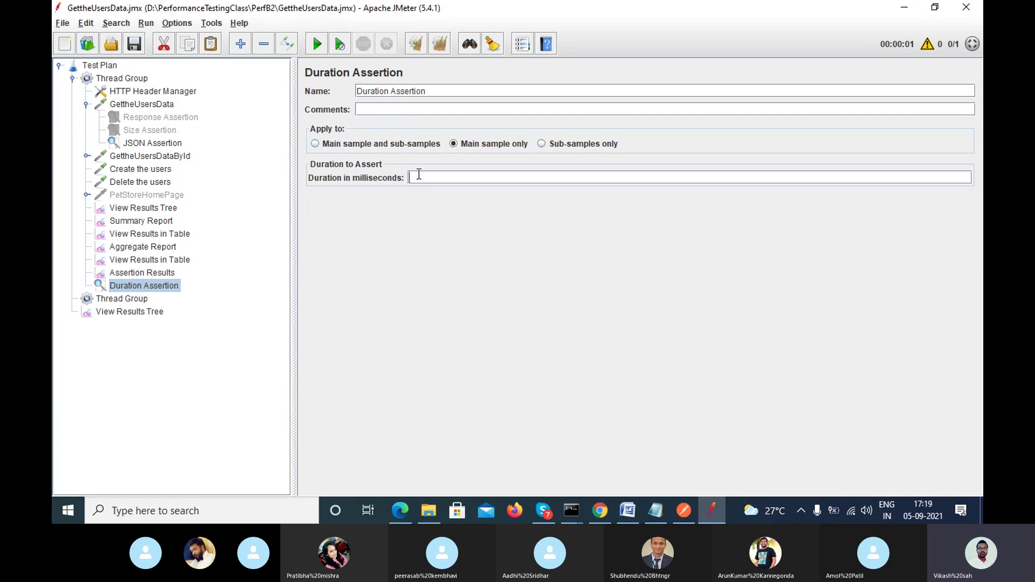
{"action": "left_click", "coordinate": [126, 107]}
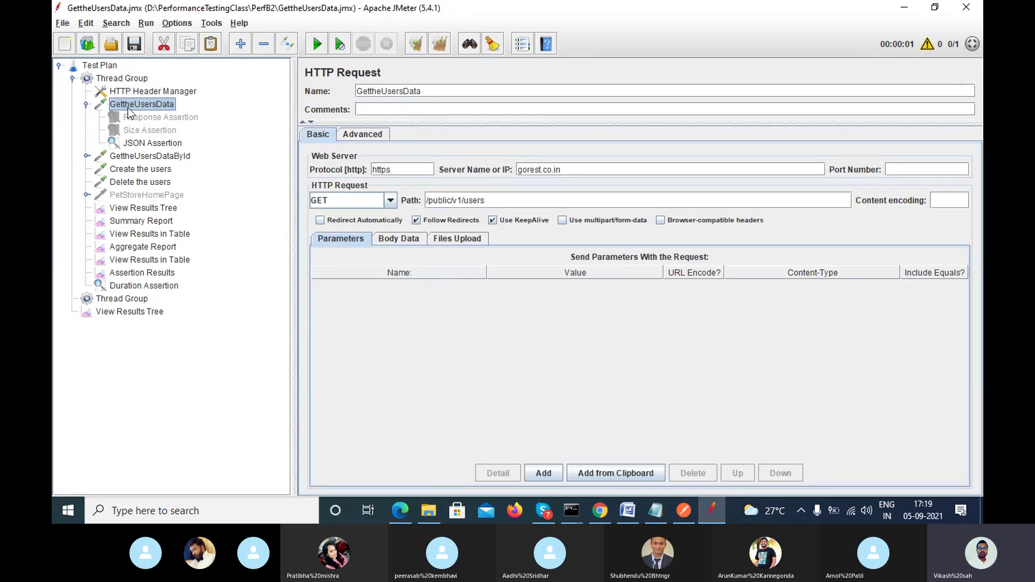
{"action": "left_click", "coordinate": [129, 82]}
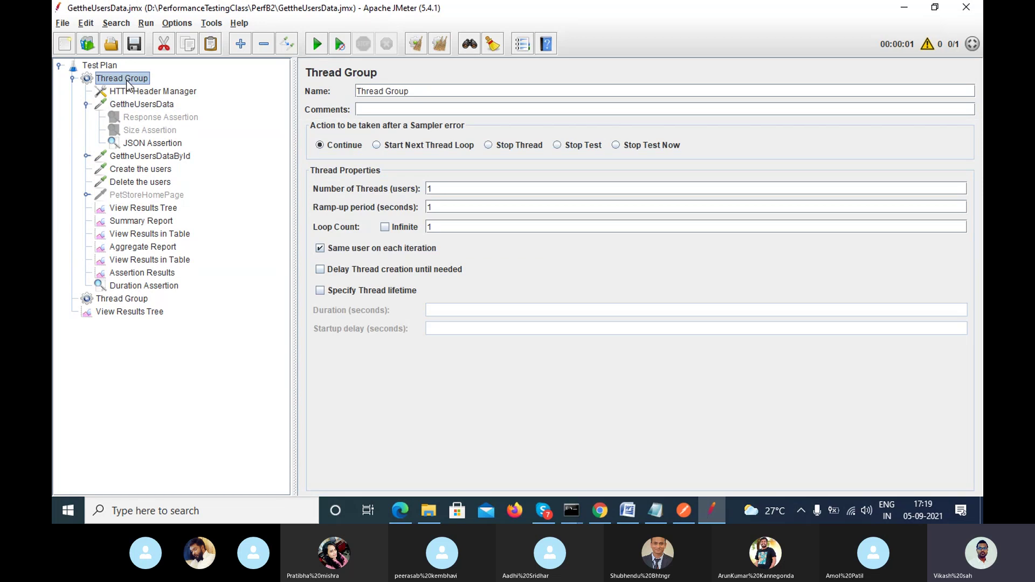
{"action": "left_click", "coordinate": [147, 286]}
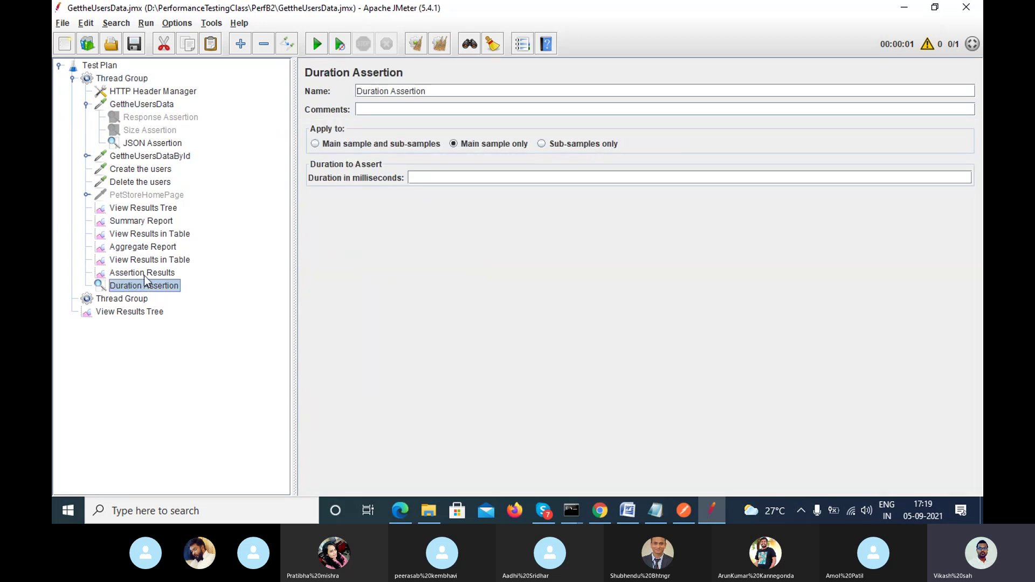
{"action": "left_click", "coordinate": [131, 184]}
{"action": "left_click", "coordinate": [132, 171]}
{"action": "left_click", "coordinate": [136, 157]}
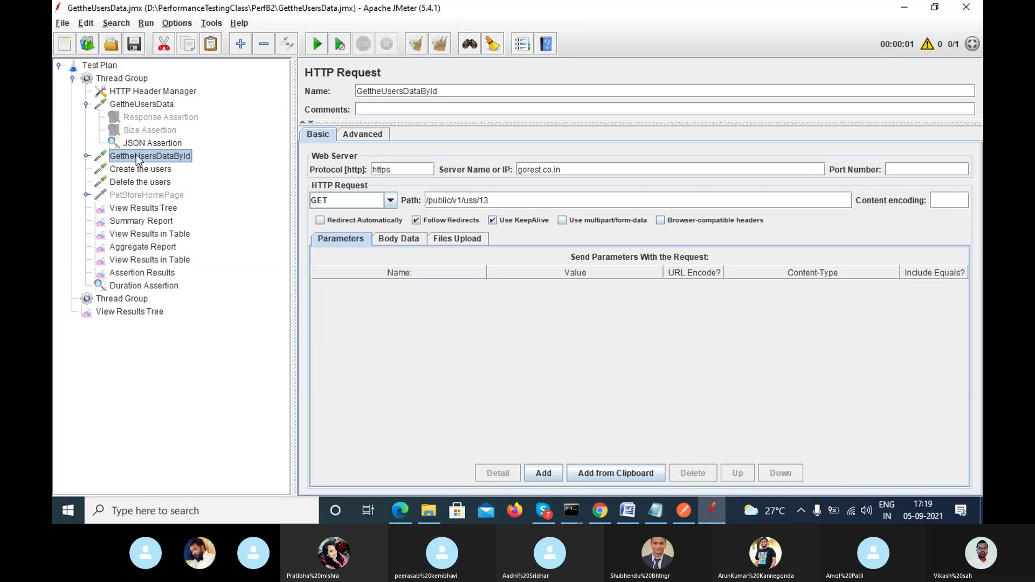
{"action": "left_click", "coordinate": [135, 106]}
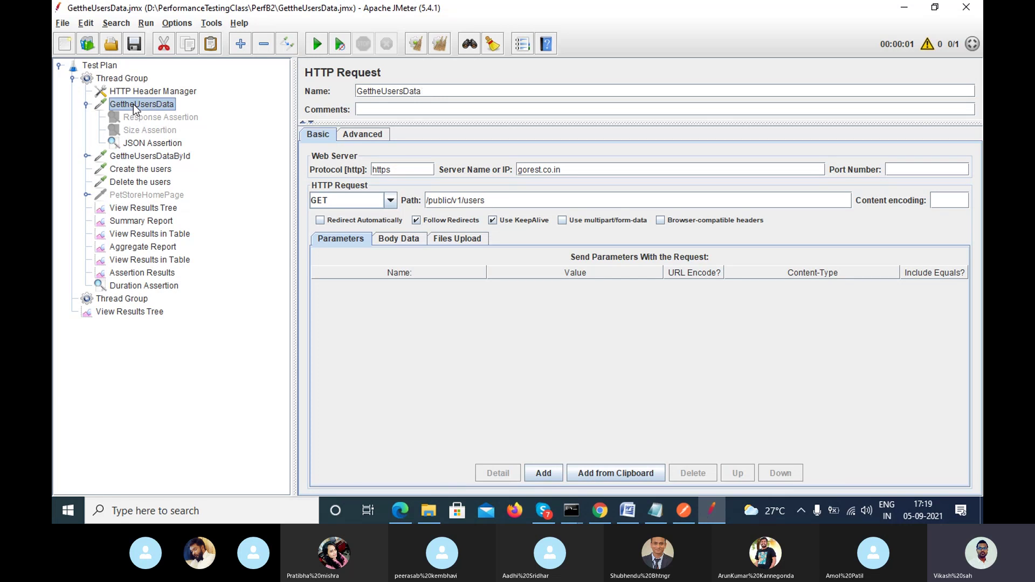
{"action": "left_click", "coordinate": [149, 143]}
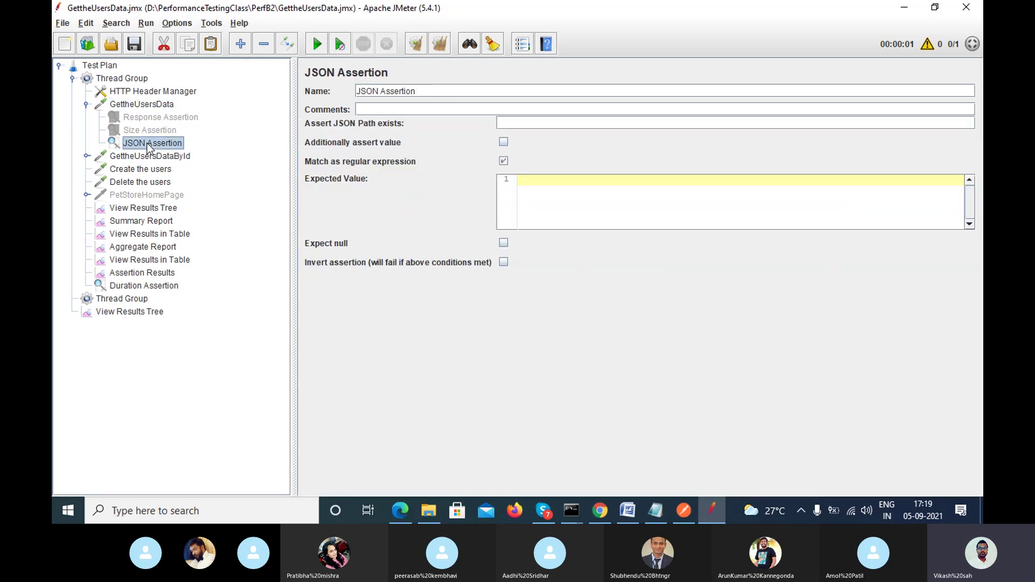
{"action": "left_click", "coordinate": [132, 82]}
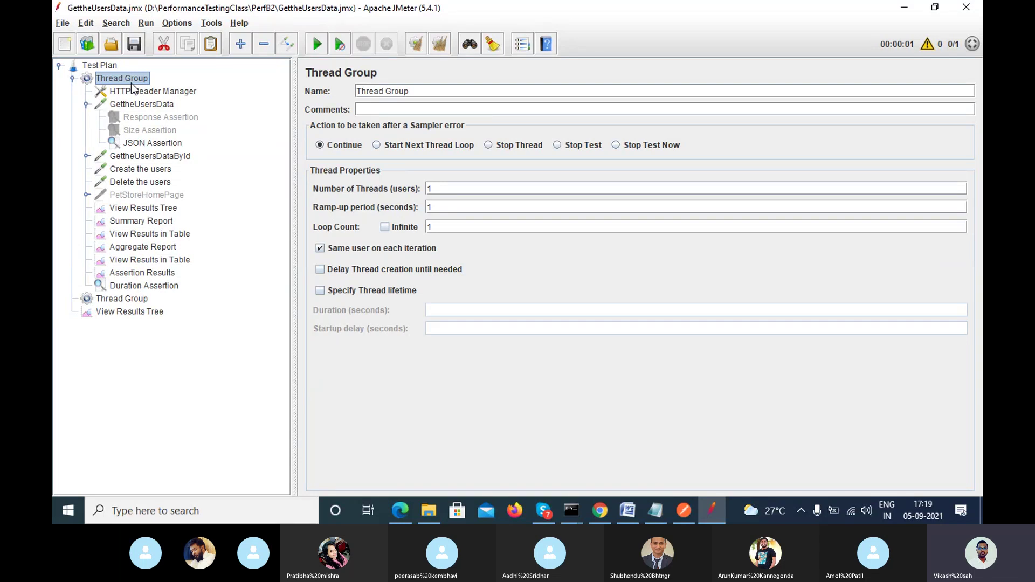
{"action": "left_click", "coordinate": [87, 105]}
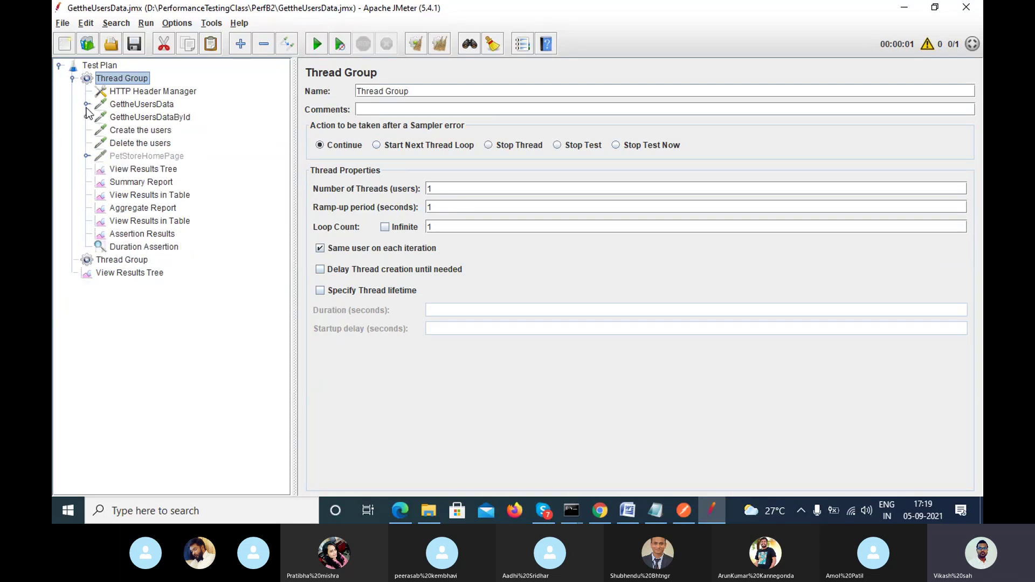
{"action": "left_click", "coordinate": [141, 106]}
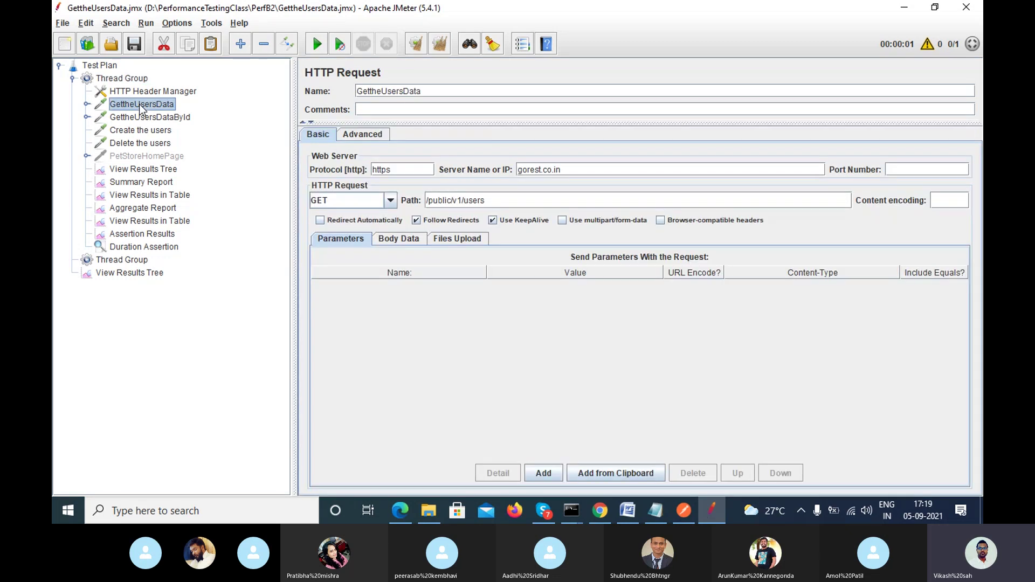
{"action": "left_click", "coordinate": [86, 104]}
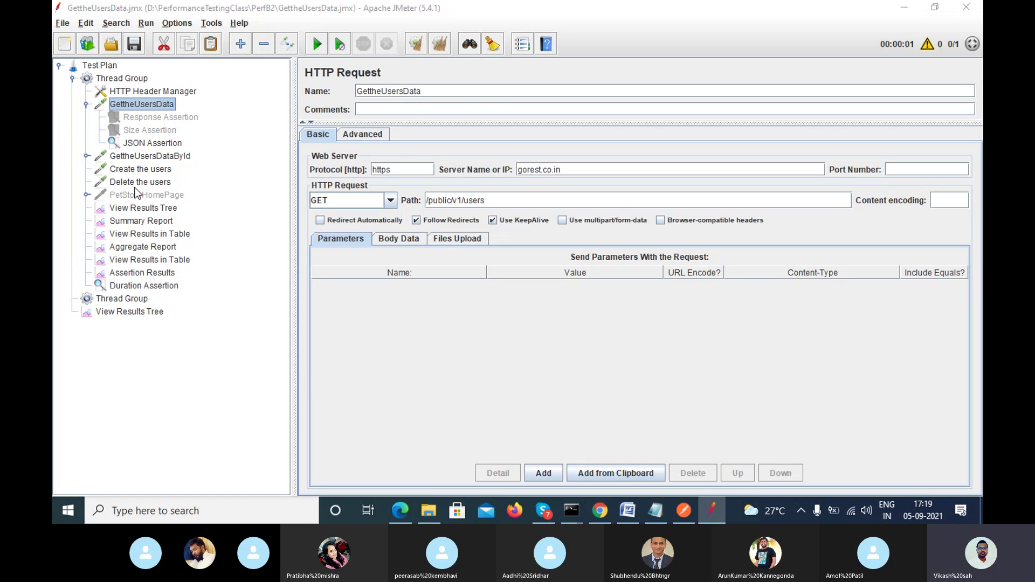
{"action": "key", "text": "alt+Tab"}
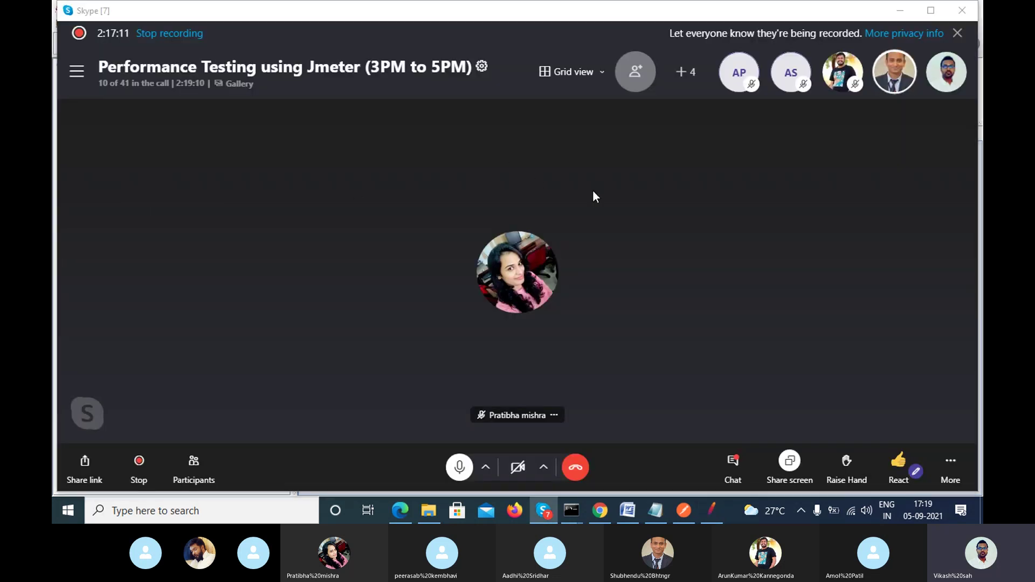
{"action": "key", "text": "alt+Tab"}
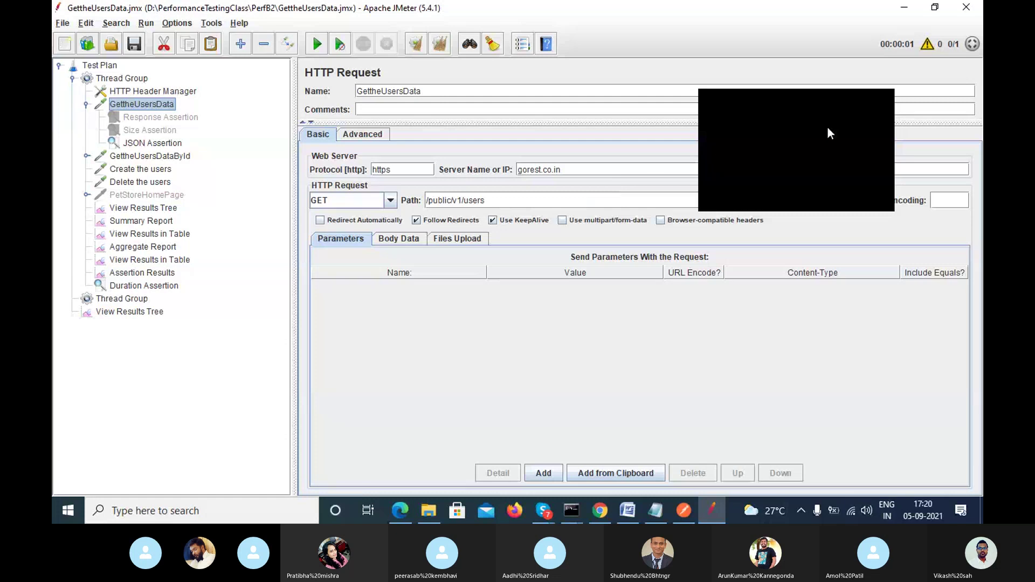
- Browse the Thread Group's Add options like Pre Processors and Test Fragment without adding anything, then switch to Skype
{"action": "right_click", "coordinate": [129, 81]}
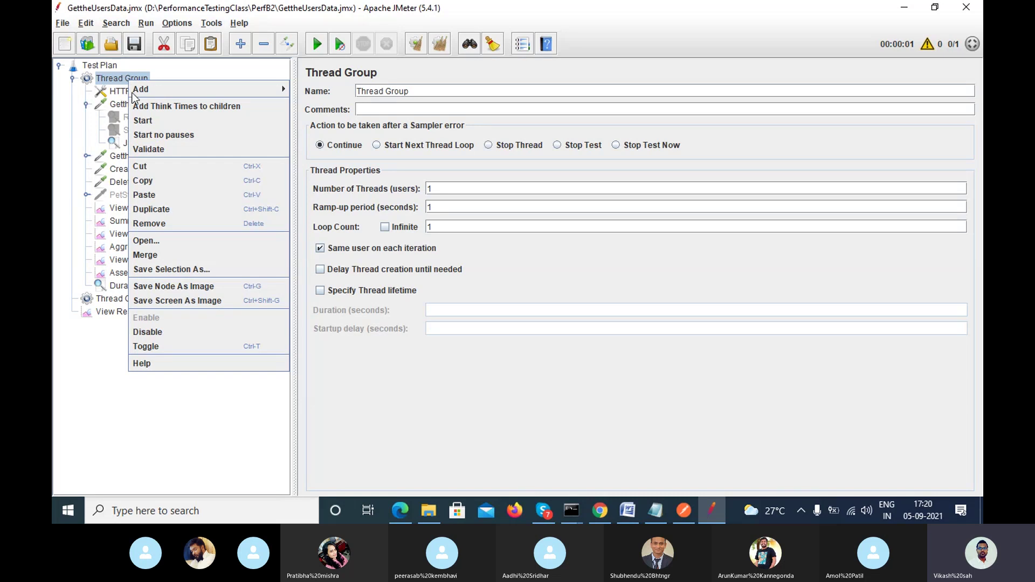
{"action": "mouse_move", "coordinate": [195, 88]}
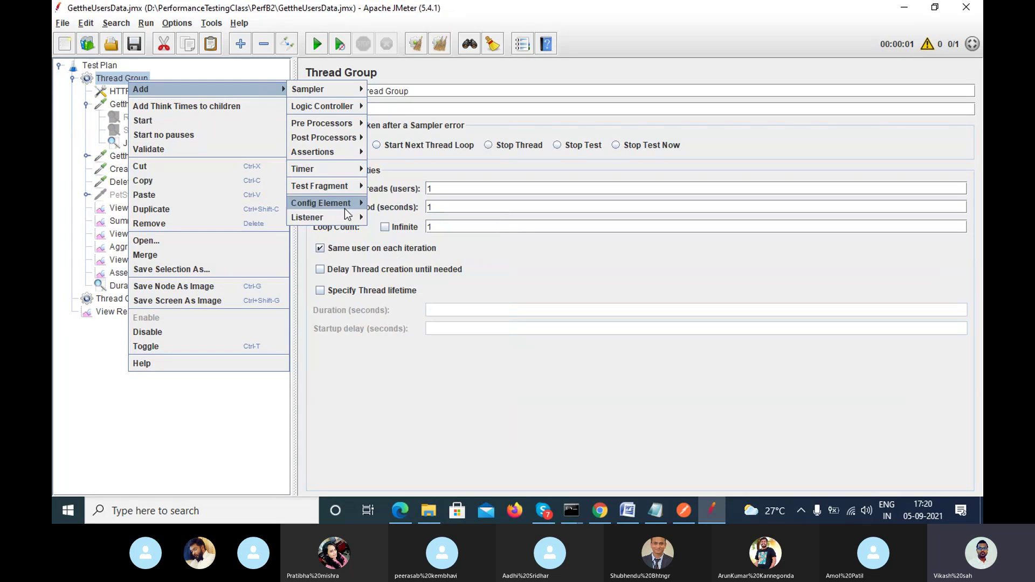
{"action": "mouse_move", "coordinate": [343, 128]}
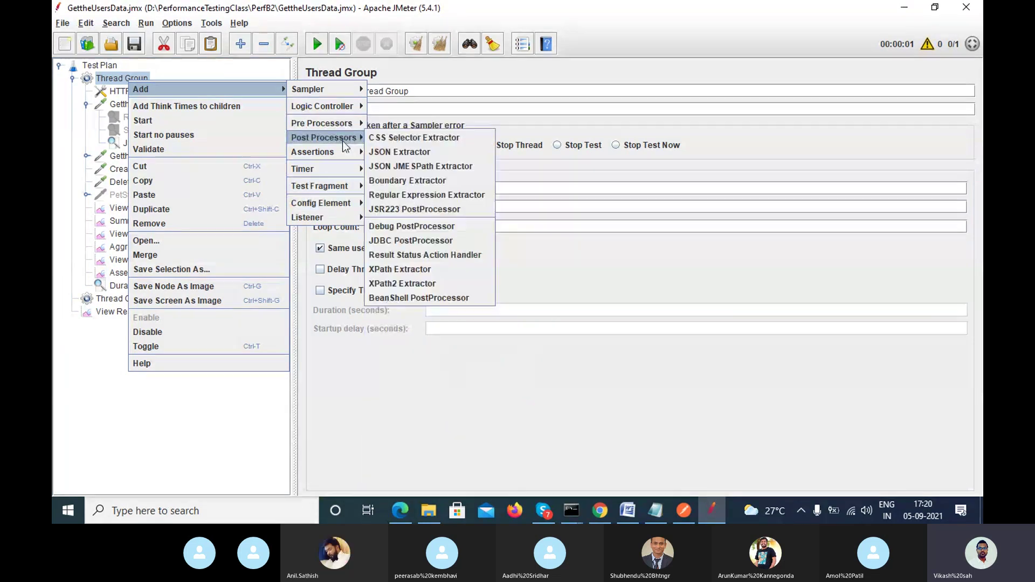
{"action": "mouse_move", "coordinate": [340, 189]}
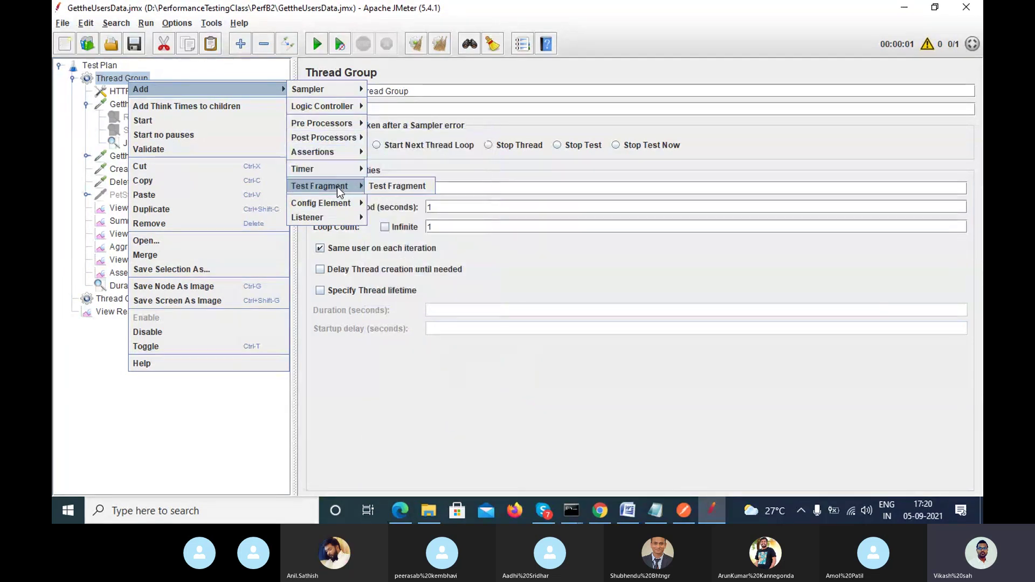
{"action": "left_click", "coordinate": [53, 137]}
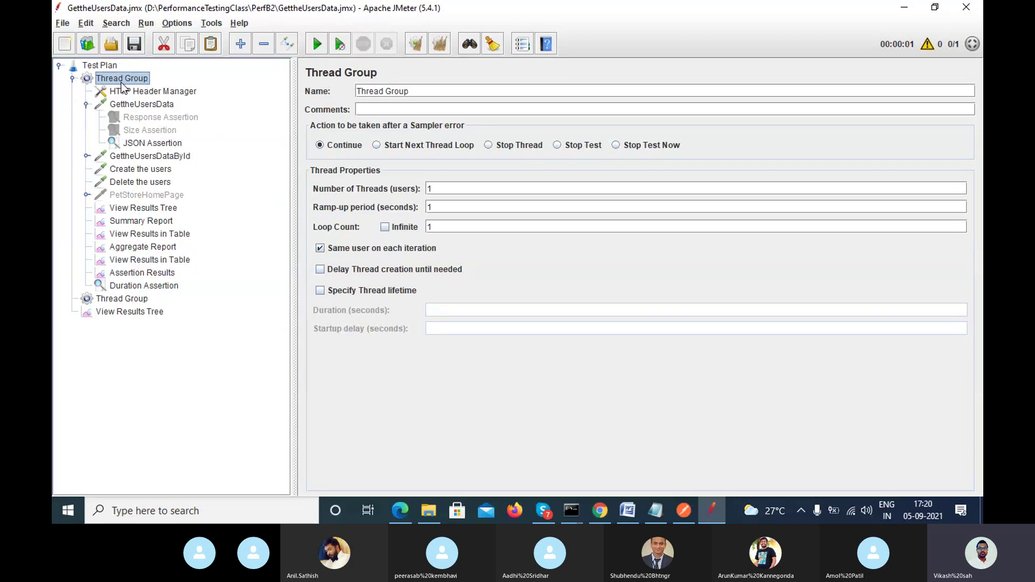
{"action": "key", "text": "alt+Tab"}
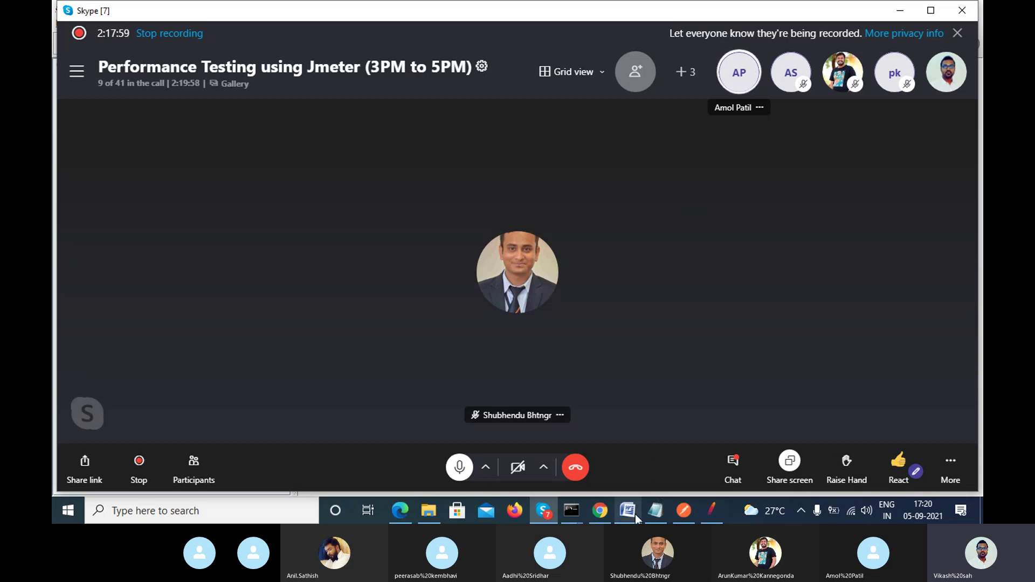
- Bring Notepad forward and delete all the old HTTP status notes
{"action": "mouse_move", "coordinate": [662, 517]}
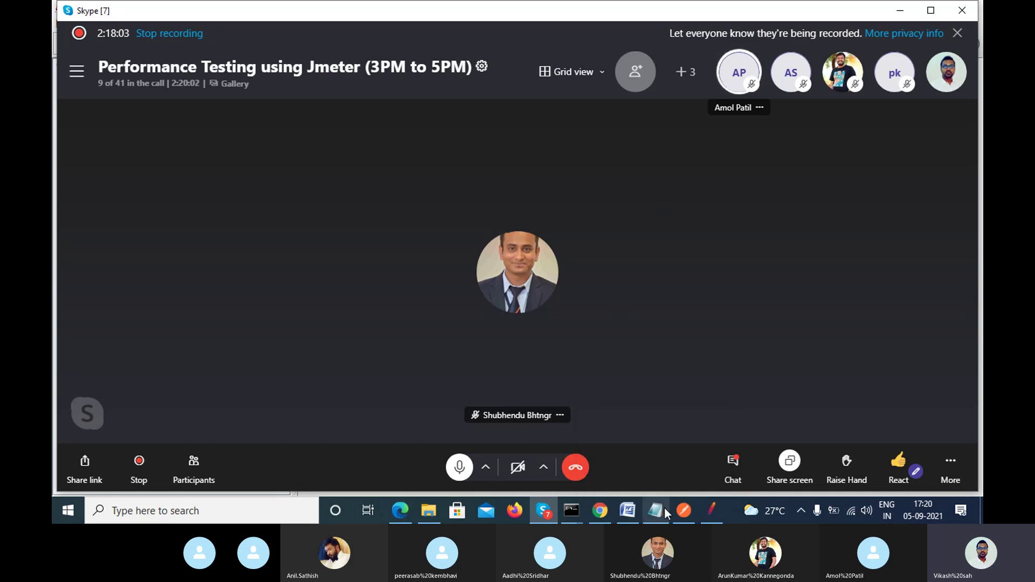
{"action": "left_click", "coordinate": [663, 512]}
{"action": "left_click", "coordinate": [527, 265]}
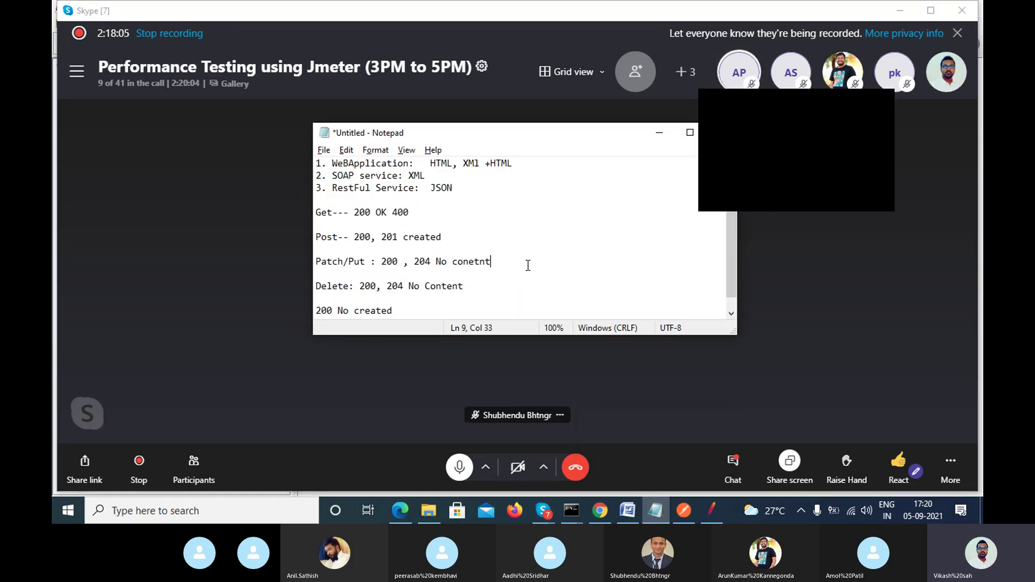
{"action": "key", "text": "ctrl+a"}
{"action": "key", "text": "Delete"}
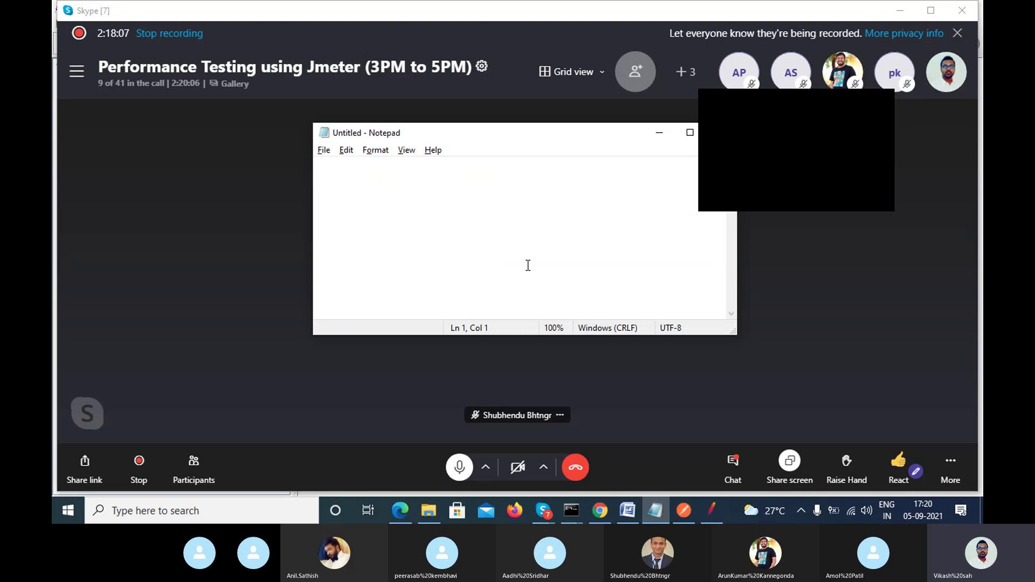
{"action": "left_click", "coordinate": [879, 103]}
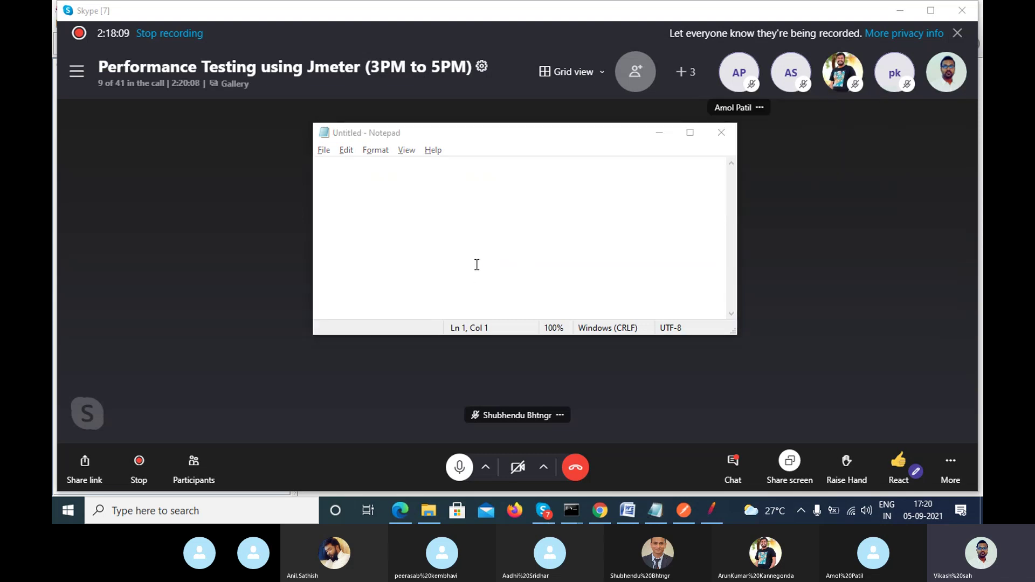
{"action": "left_click", "coordinate": [475, 230]}
- Type req1 through req5 on separate lines and add an empty line above them
{"action": "type", "text": "req1 "}
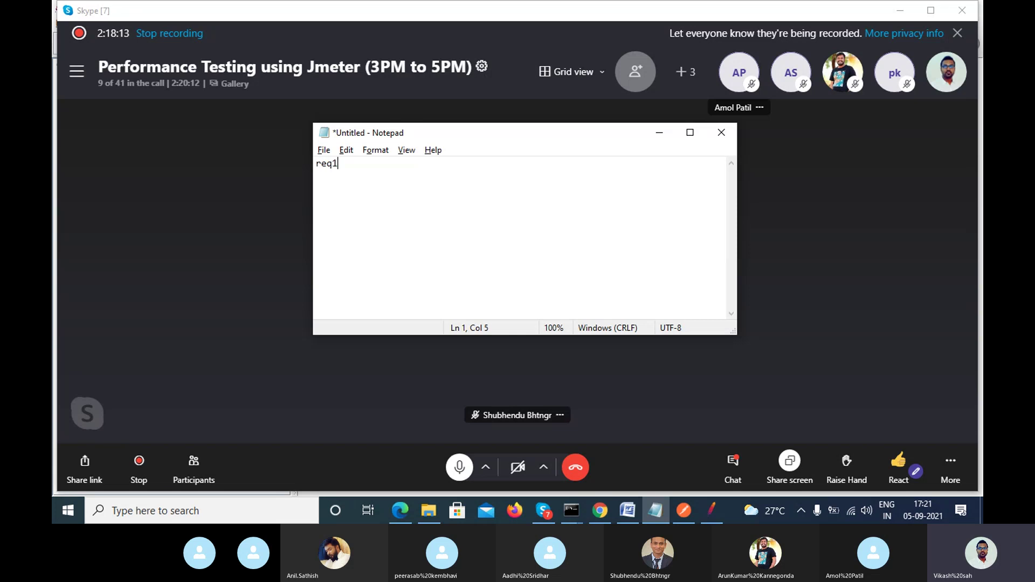
{"action": "type", "text": "re"}
{"action": "type", "text": "q1"}
{"action": "key", "text": "BackSpace"}
{"action": "key", "text": "BackSpace"}
{"action": "type", "text": "2"}
{"action": "key", "text": "Return"}
{"action": "type", "text": "re"}
{"action": "type", "text": "q3 "}
{"action": "type", "text": "req"}
{"action": "type", "text": "4"}
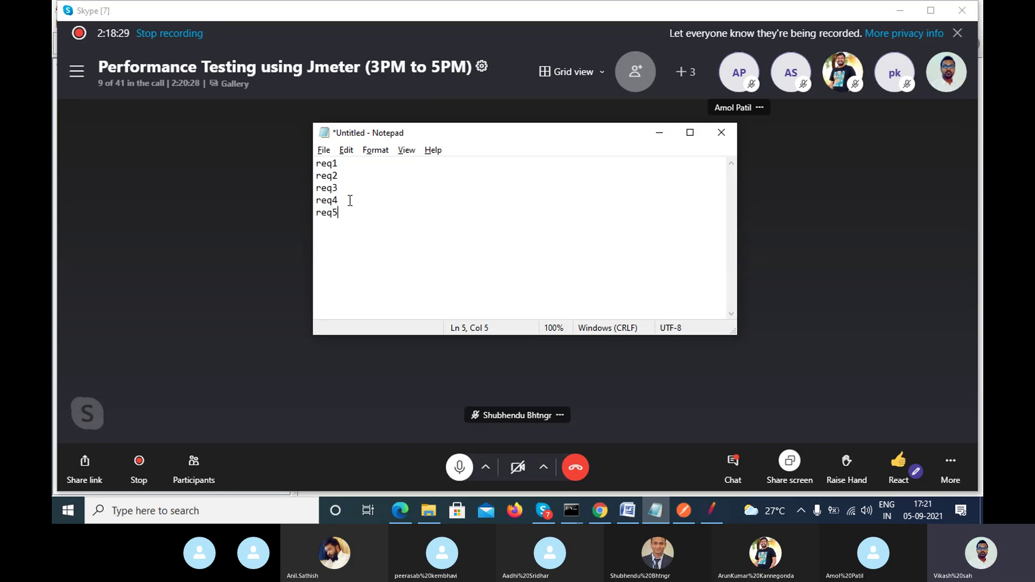
{"action": "key", "text": "ctrl+Home"}
{"action": "key", "text": "Return"}
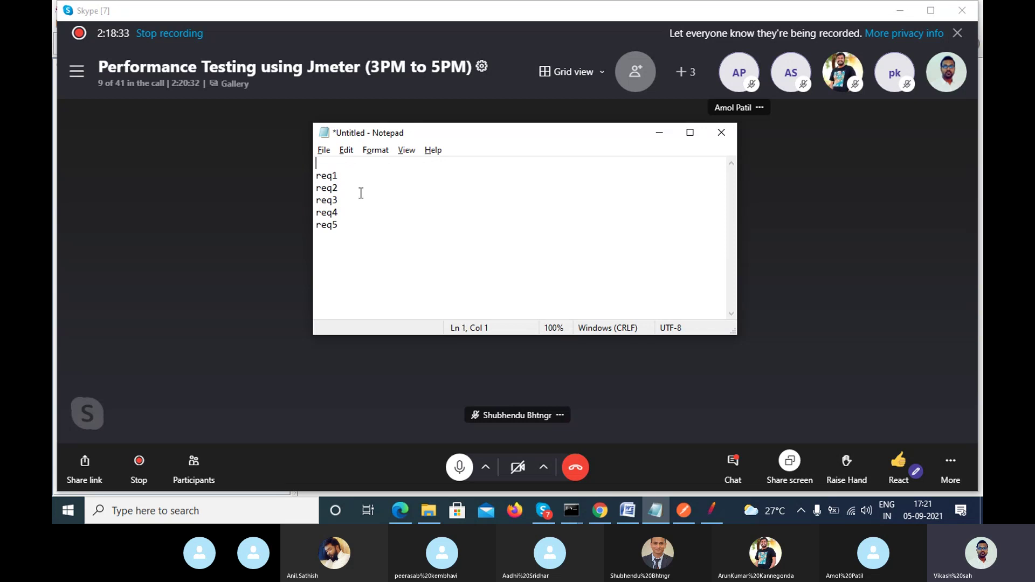